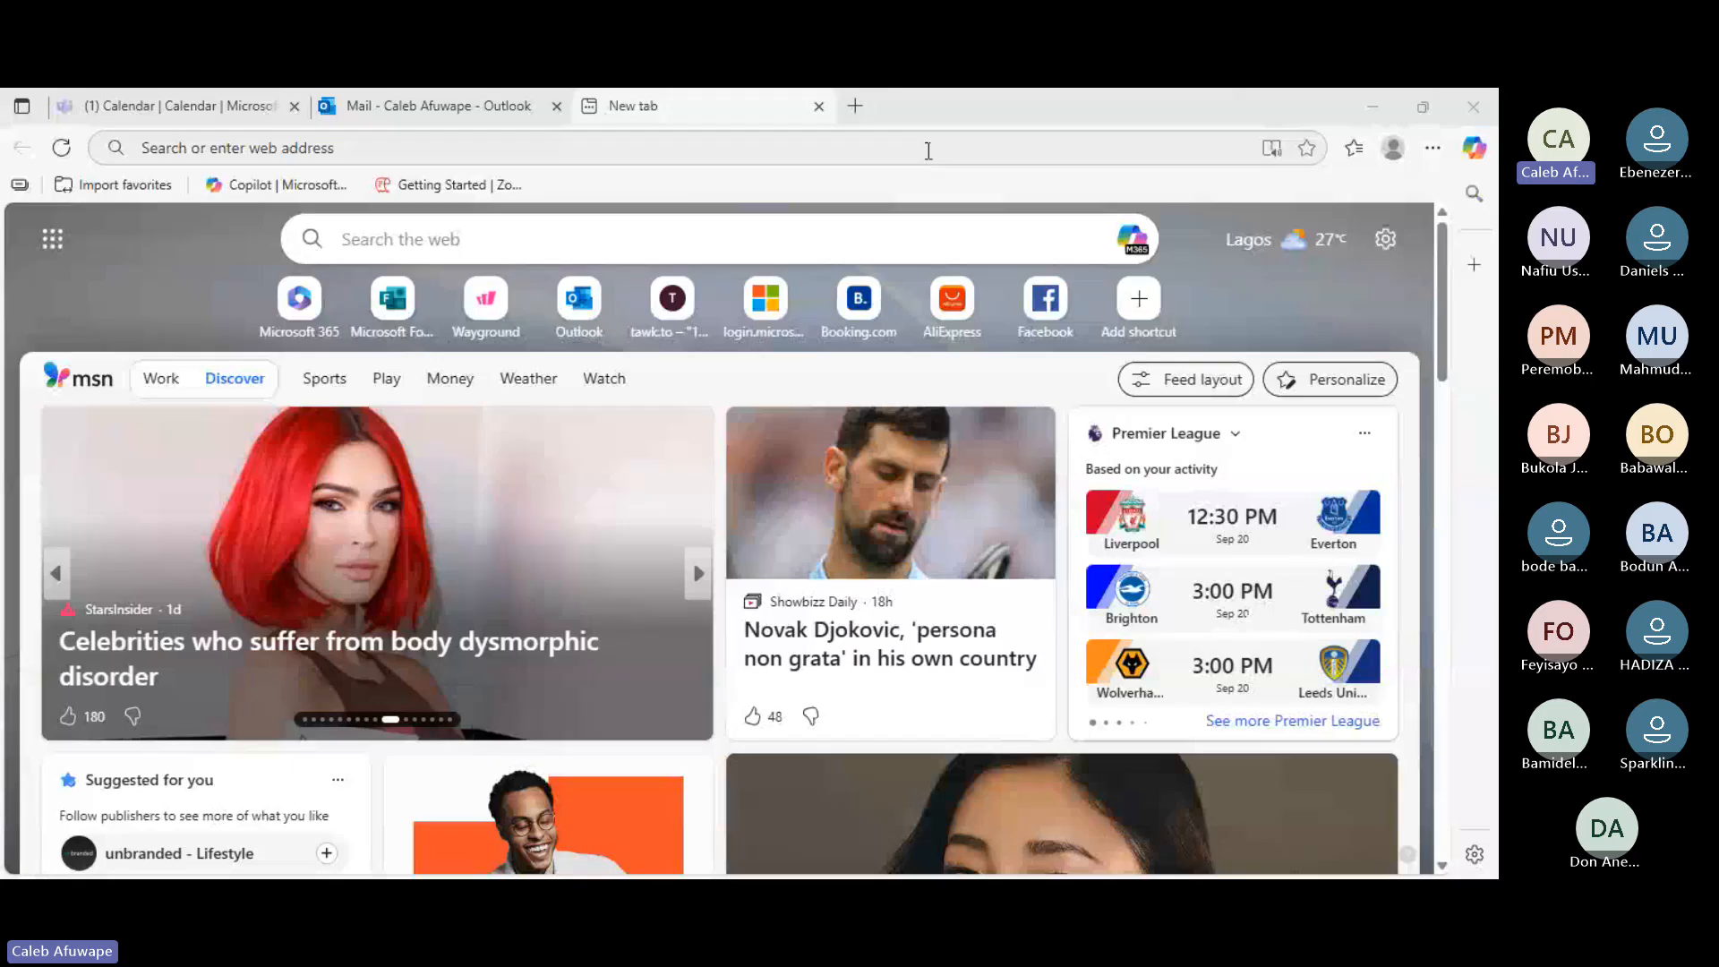
# - Try to load tradesystems.gov.ng from the Edge address bar
pyautogui.click(928, 151)
pyautogui.write('T')
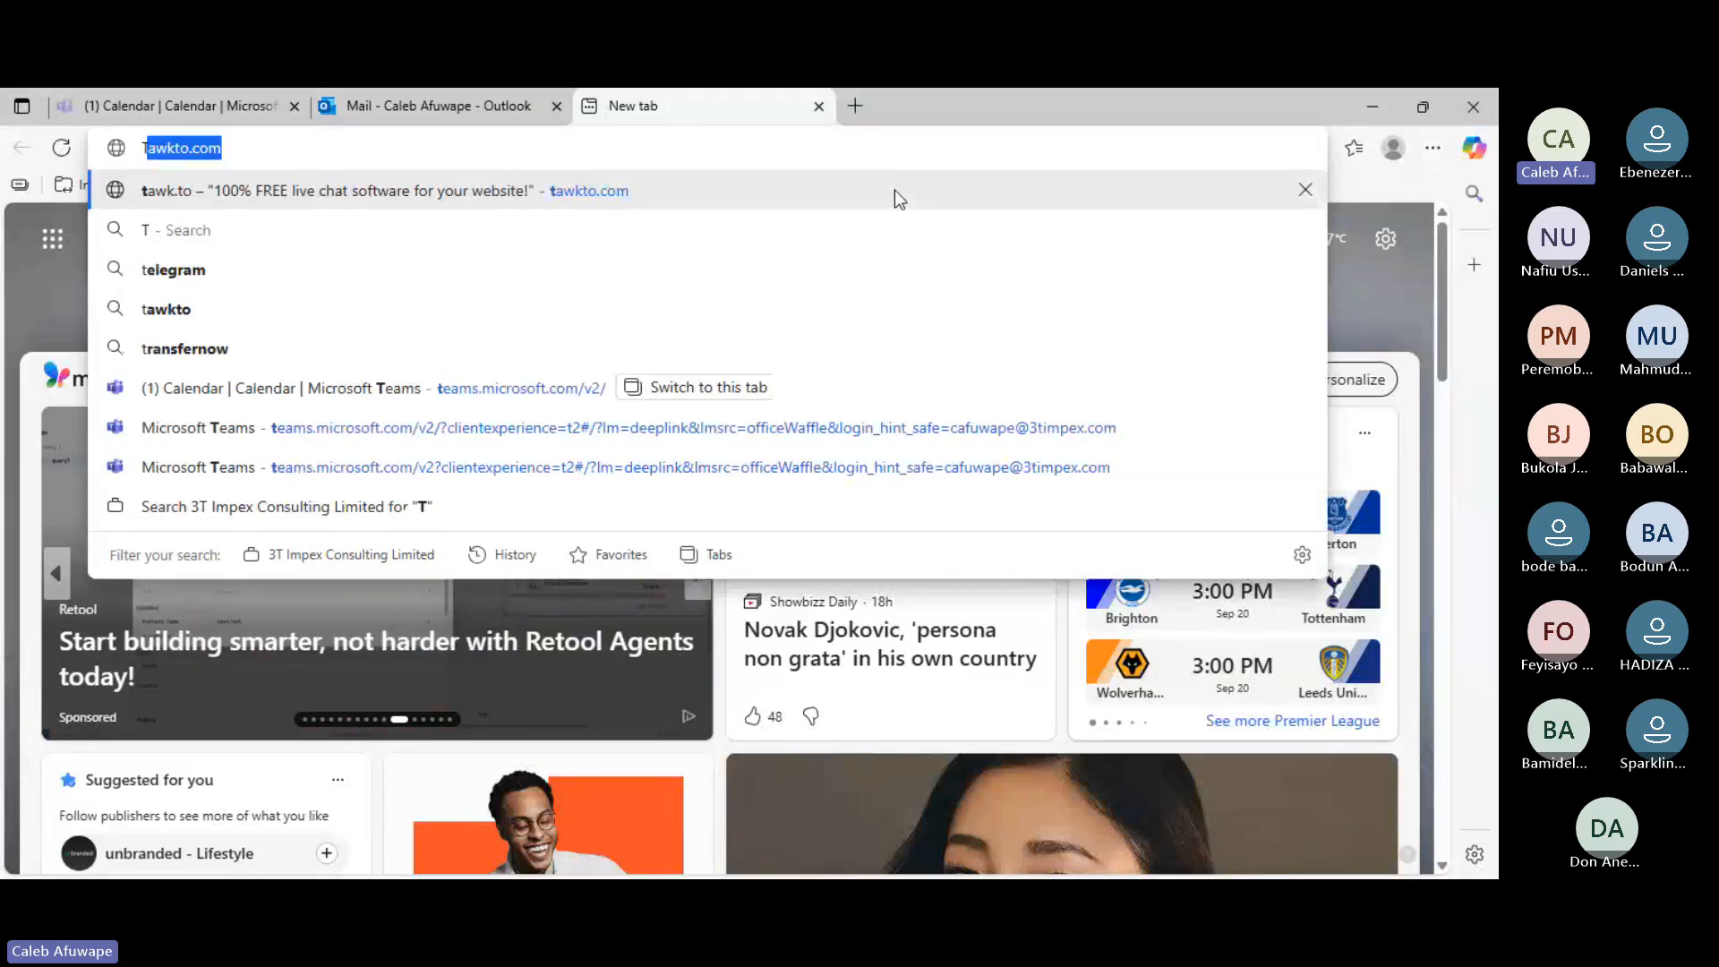
pyautogui.write('RADESYS')
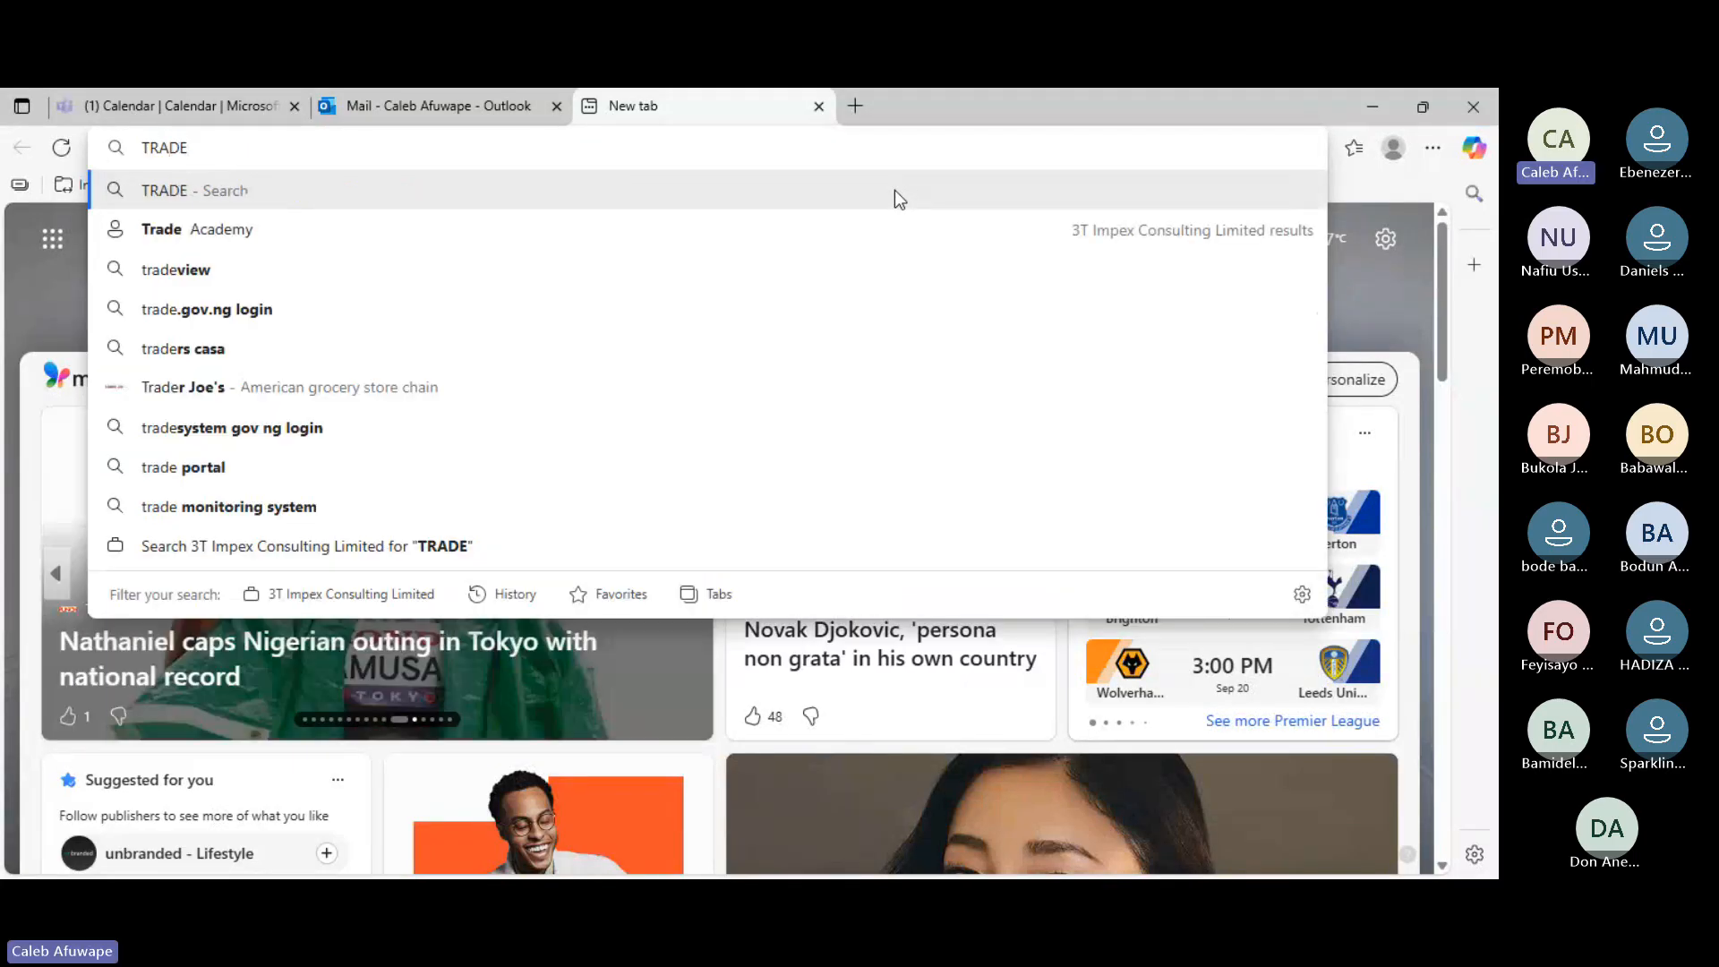
pyautogui.press('BackSpace')
pyautogui.press('BackSpace')
pyautogui.press('BackSpace')
pyautogui.press('BackSpace')
pyautogui.press('BackSpace')
pyautogui.press('BackSpace')
pyautogui.press('BackSpace')
pyautogui.press('BackSpace')
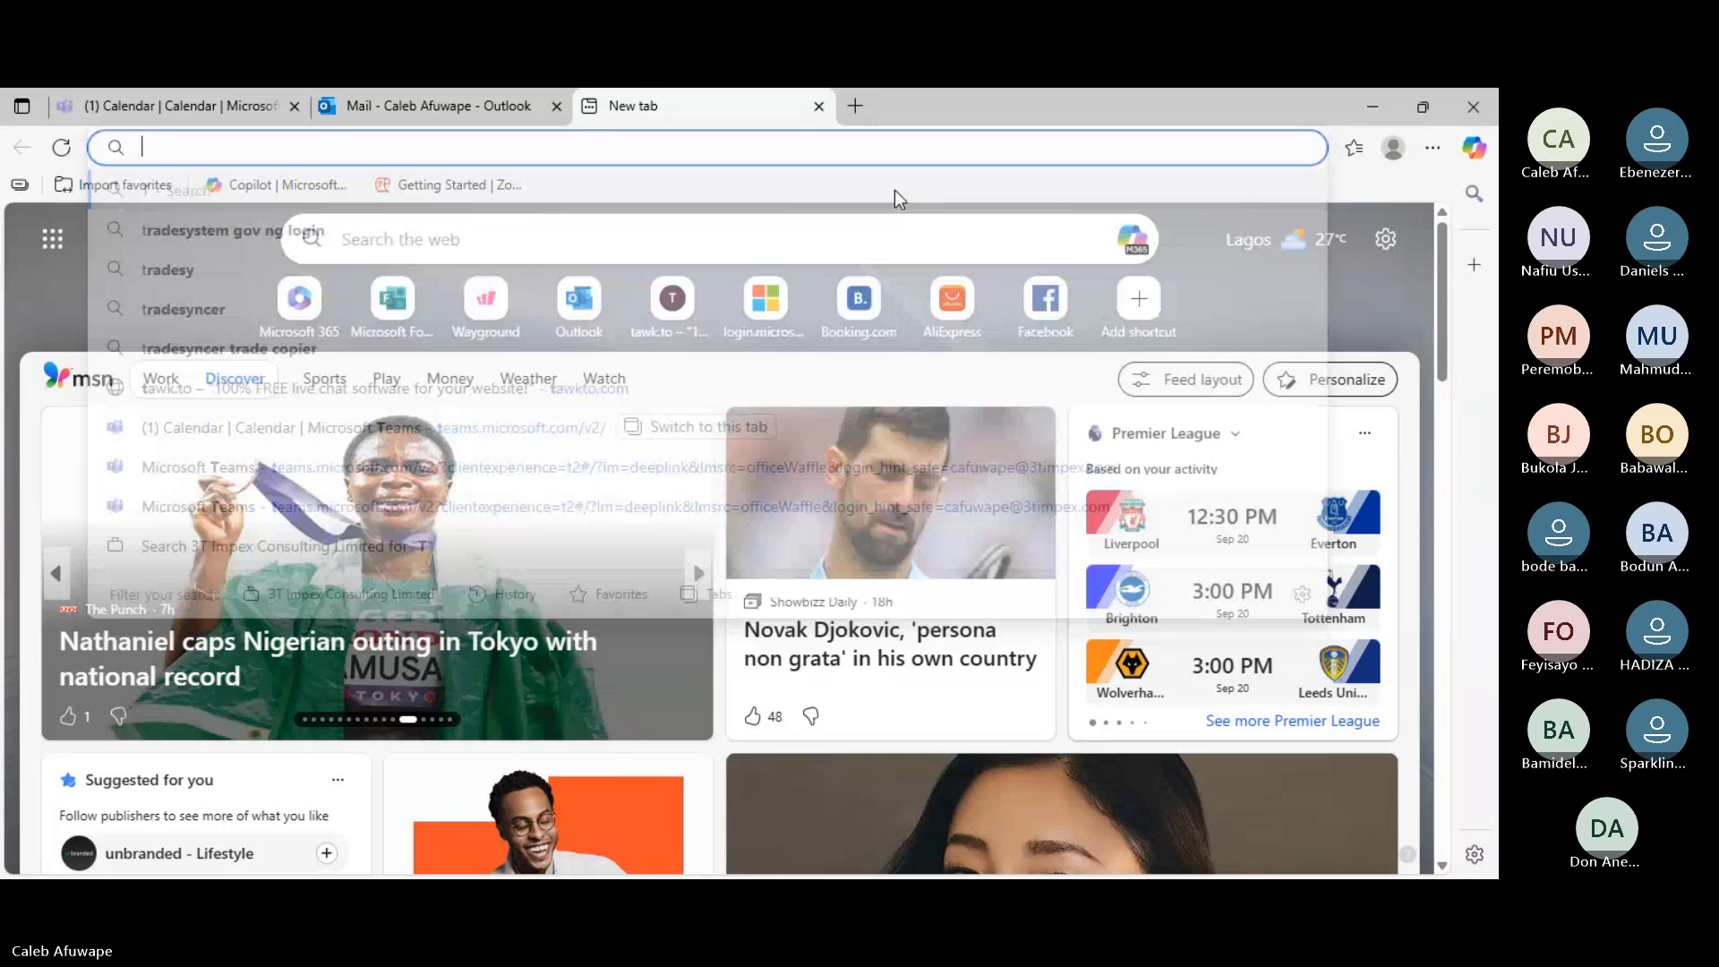
pyautogui.write('tra')
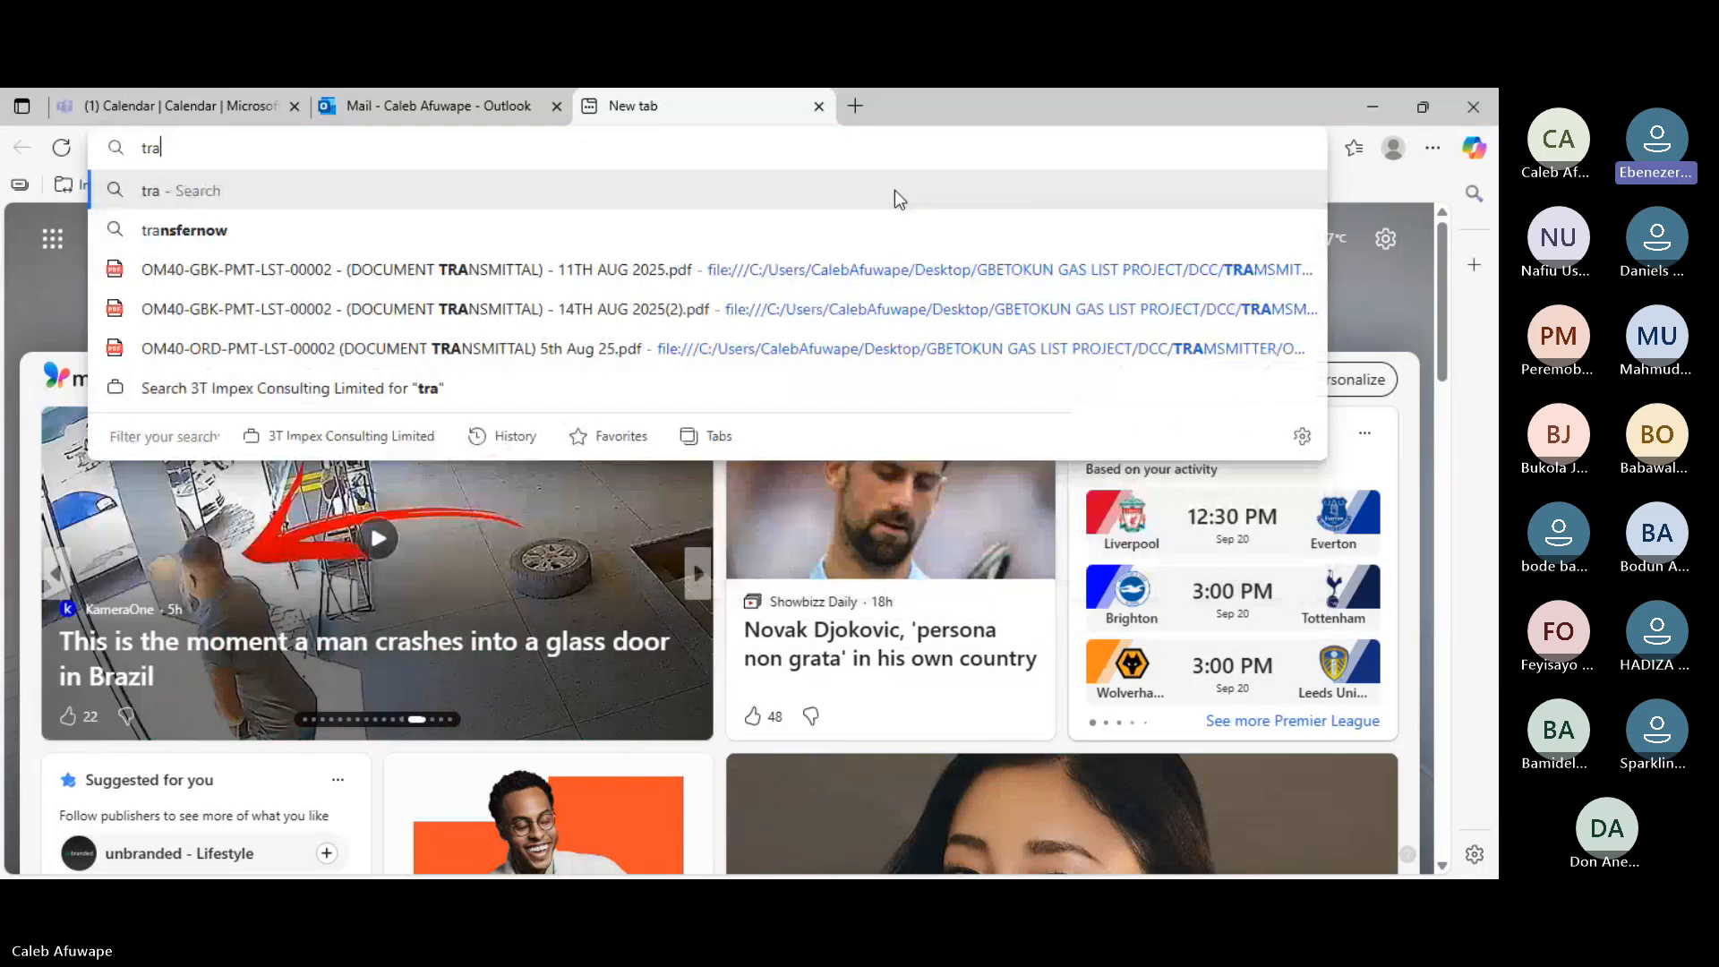
pyautogui.write('desystems')
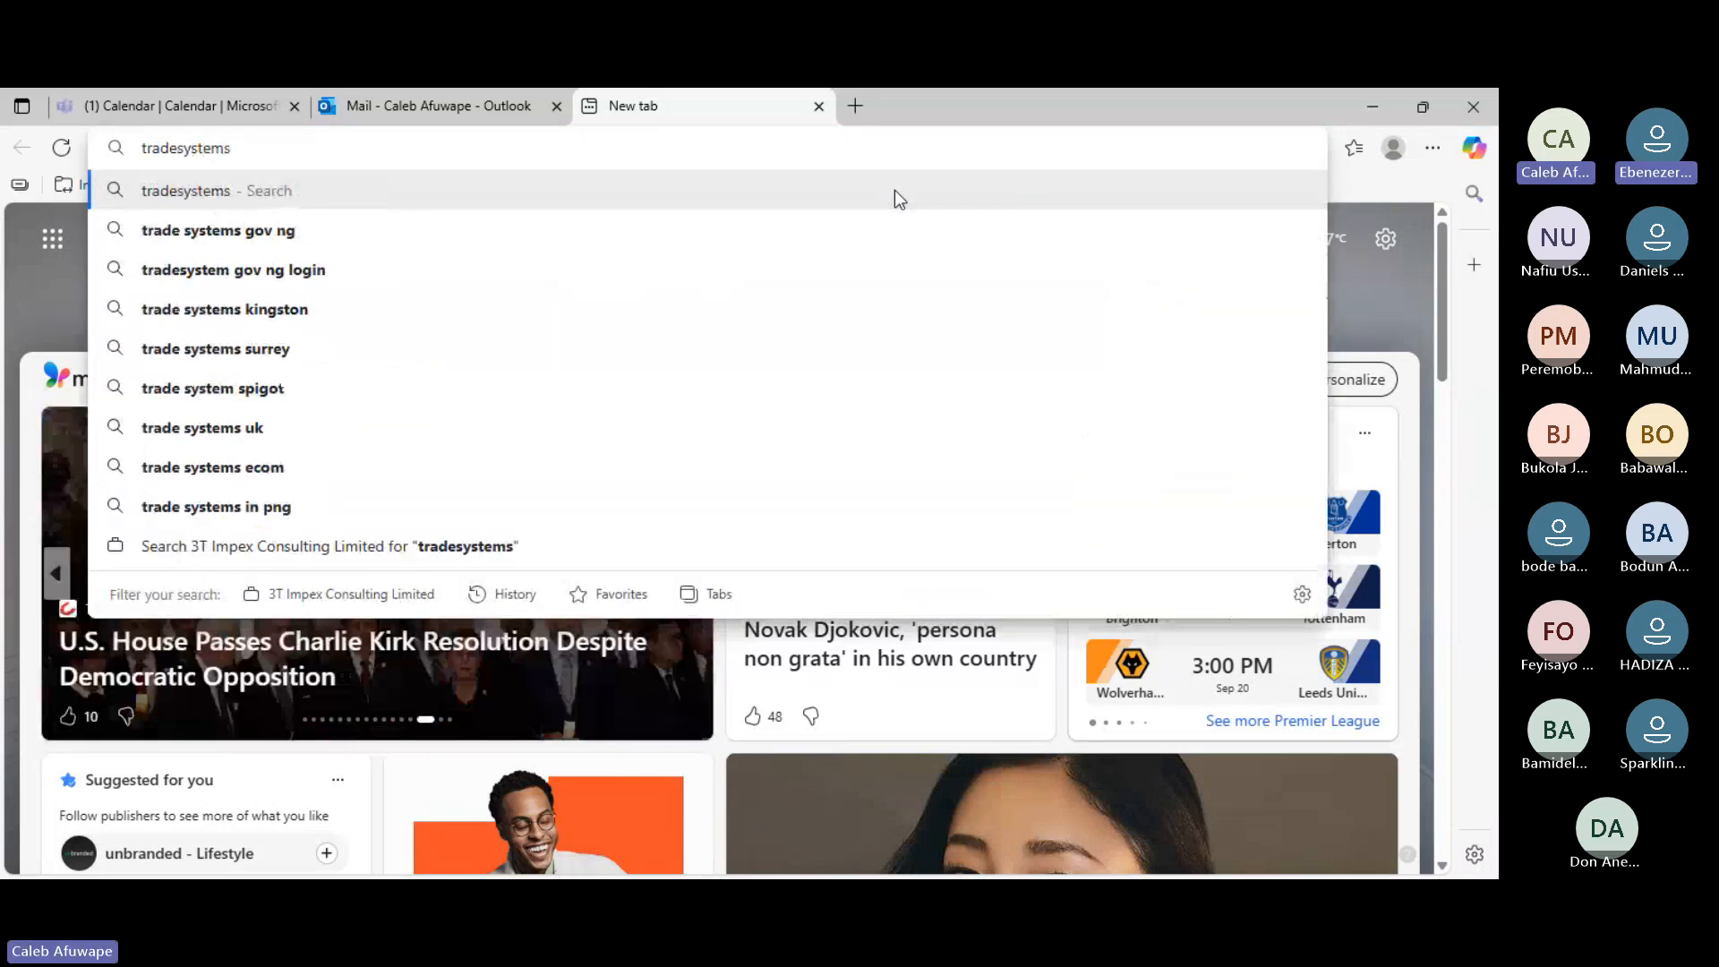
pyautogui.write('.gov.ng')
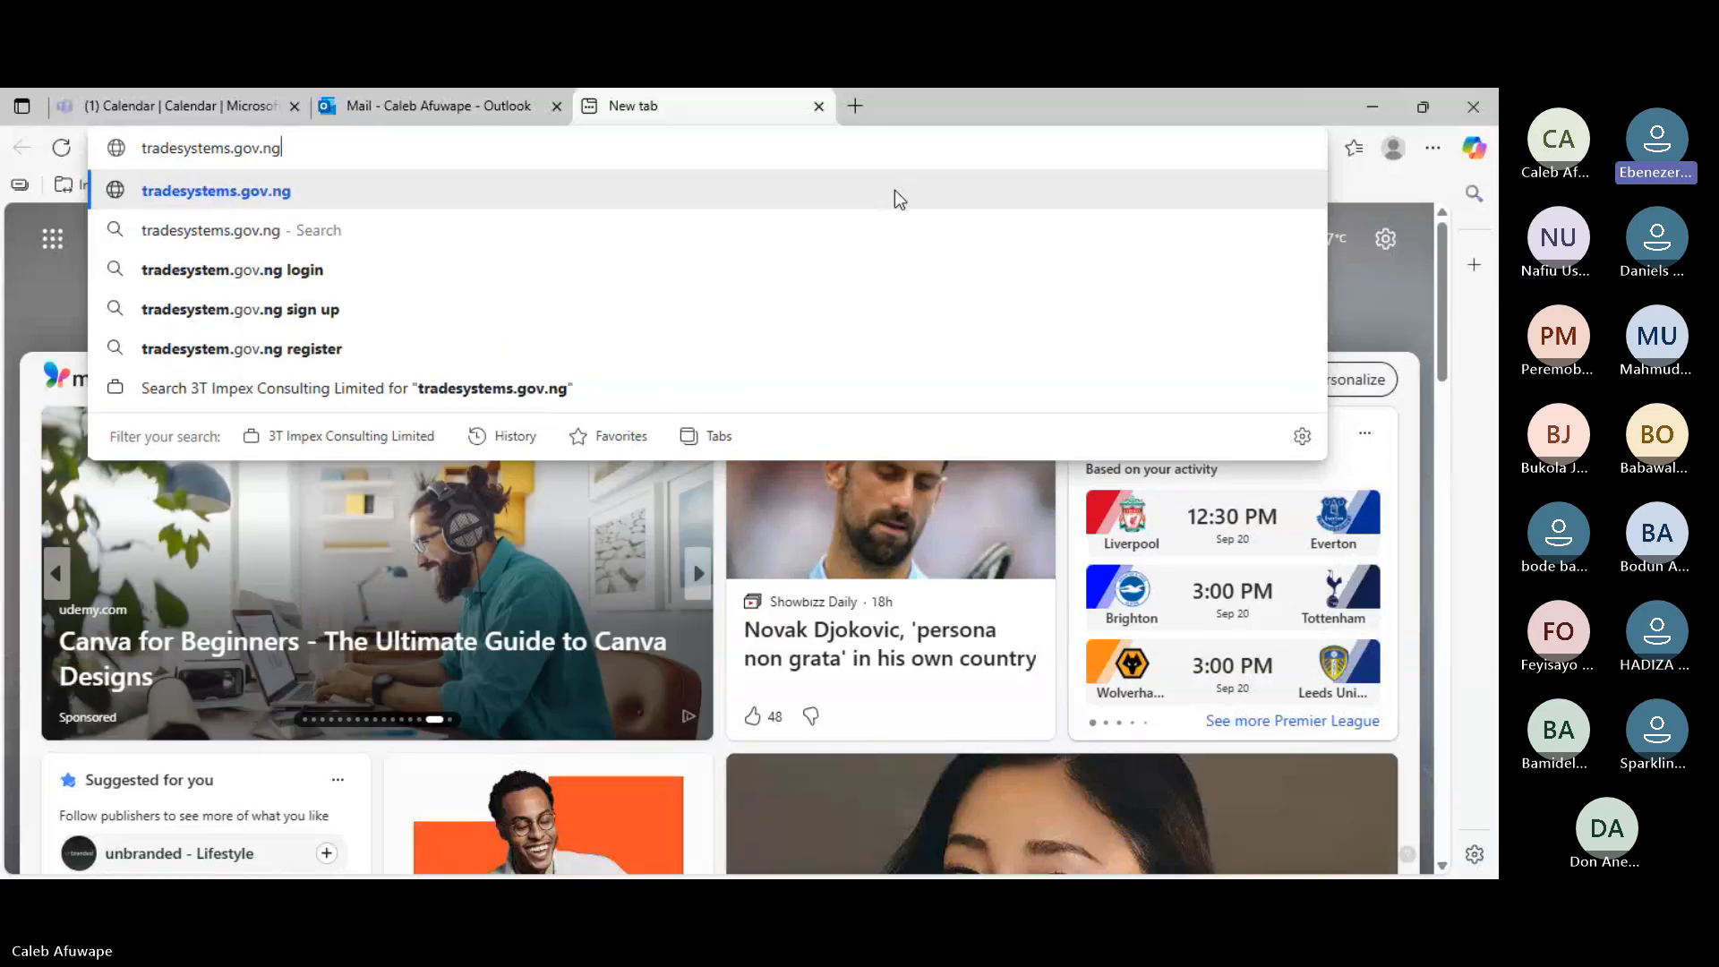
pyautogui.press('Return')
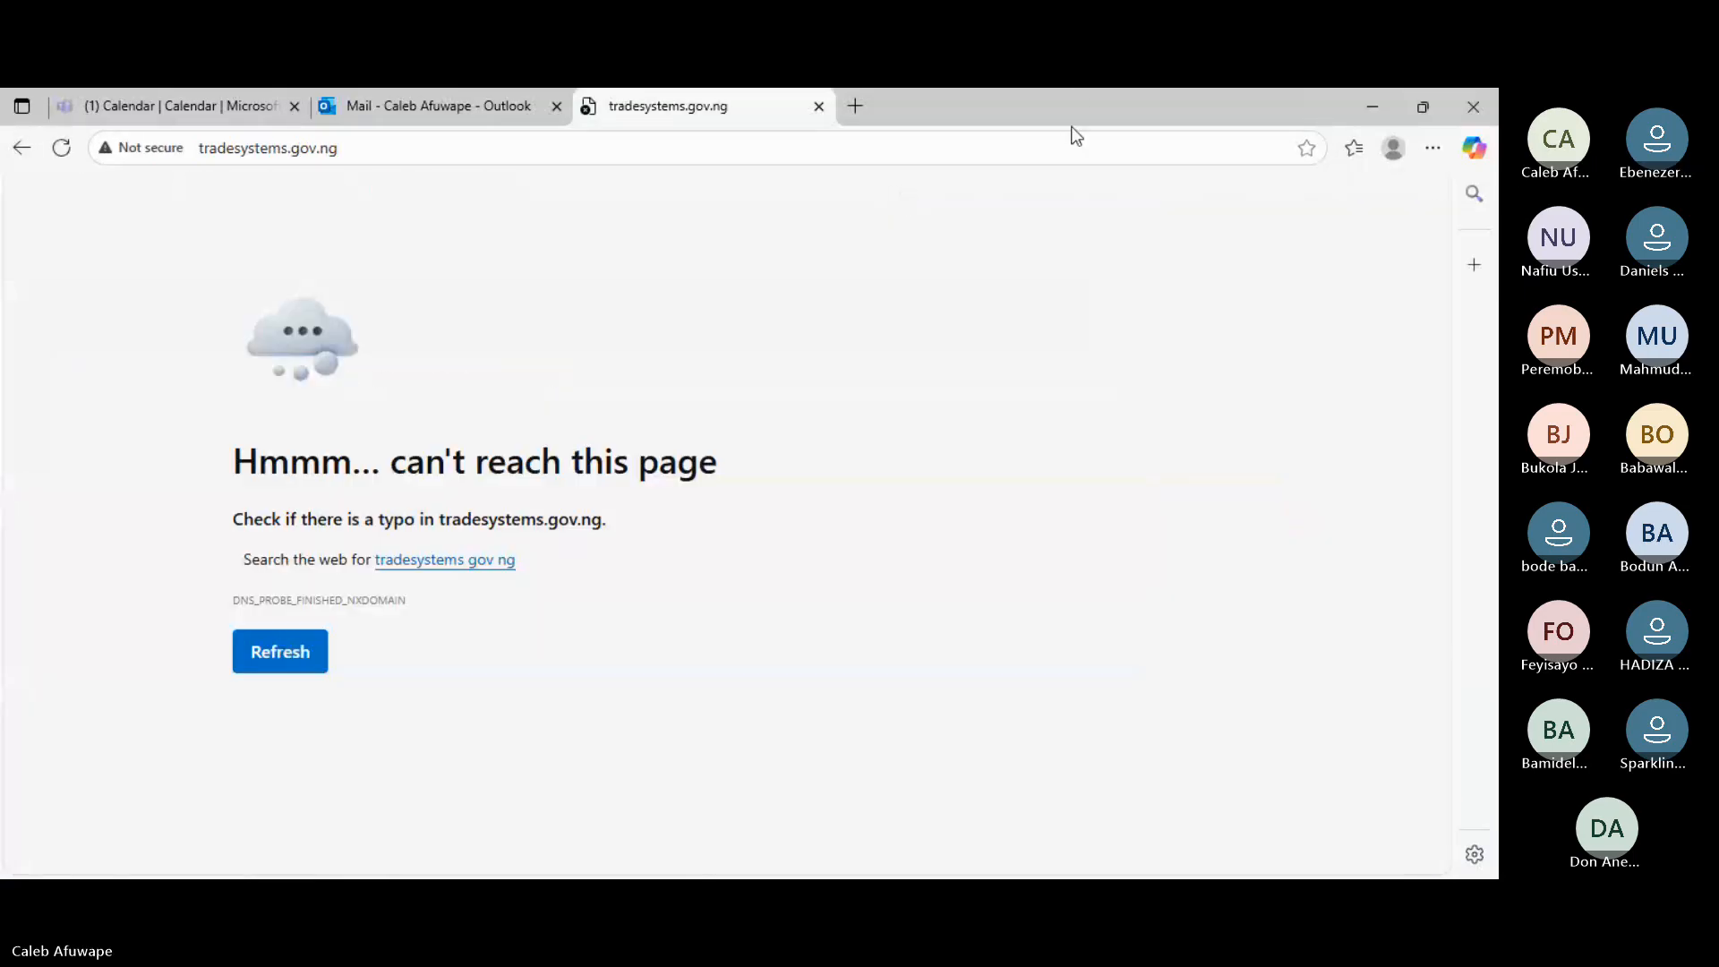
# - Correct the address to tradesystem.gov.ng and load it again
pyautogui.click(289, 148)
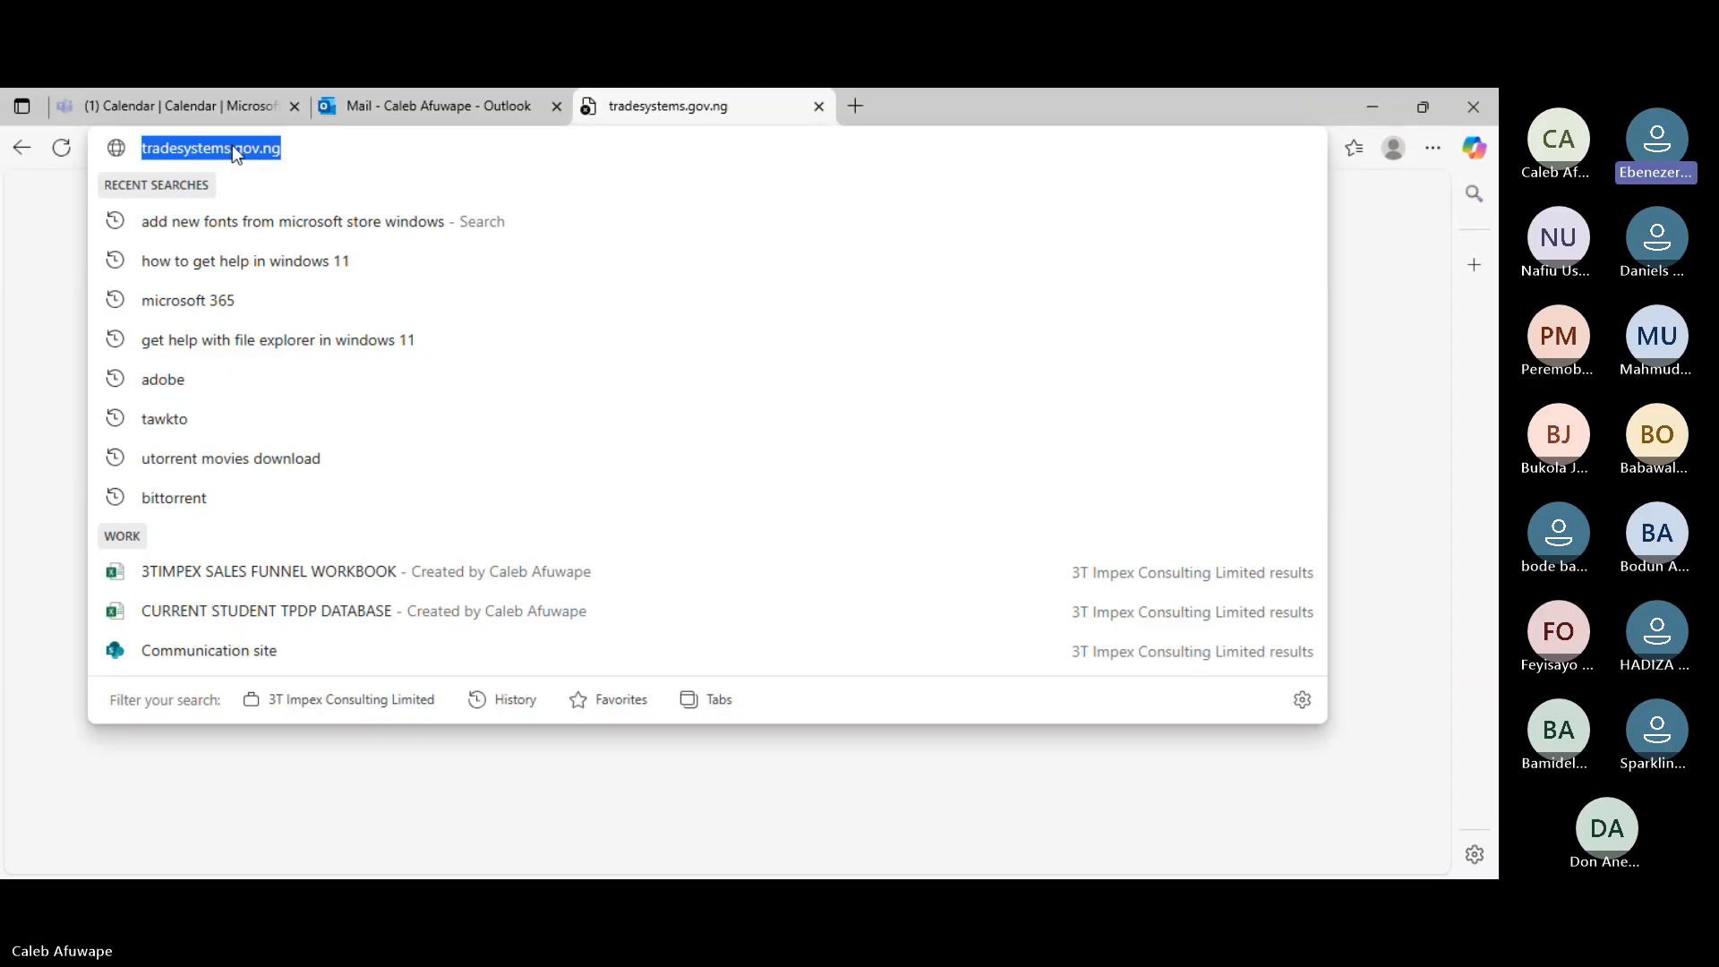
pyautogui.click(230, 148)
pyautogui.press('BackSpace')
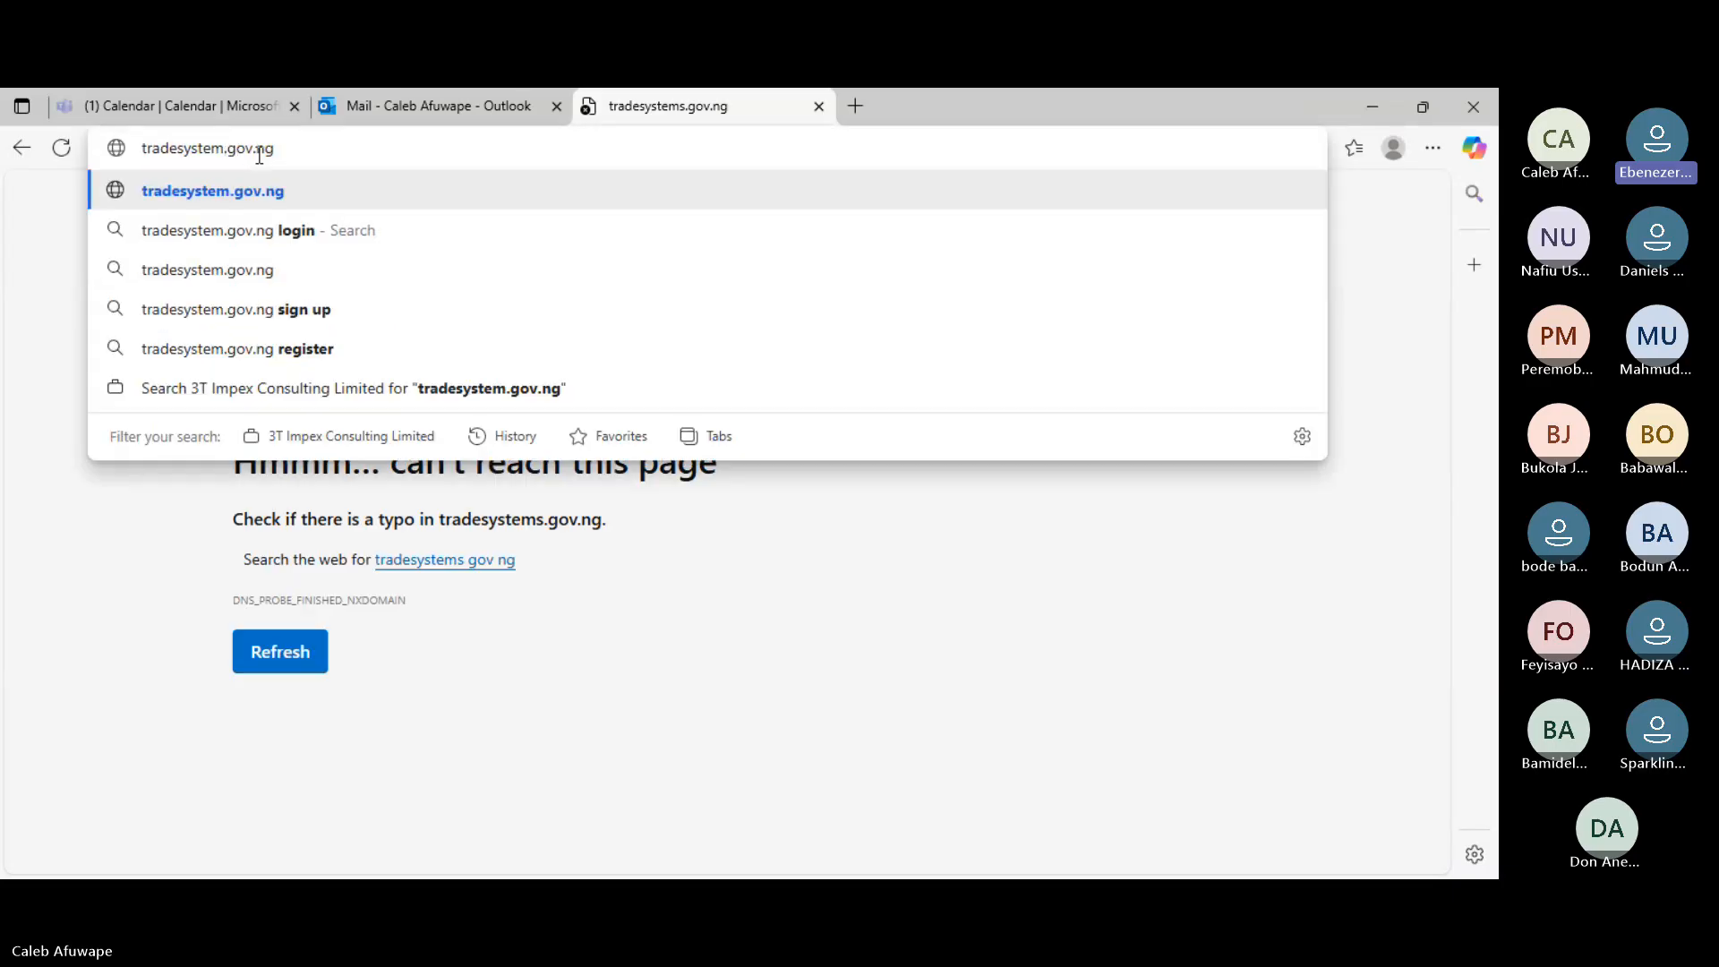
pyautogui.press('Return')
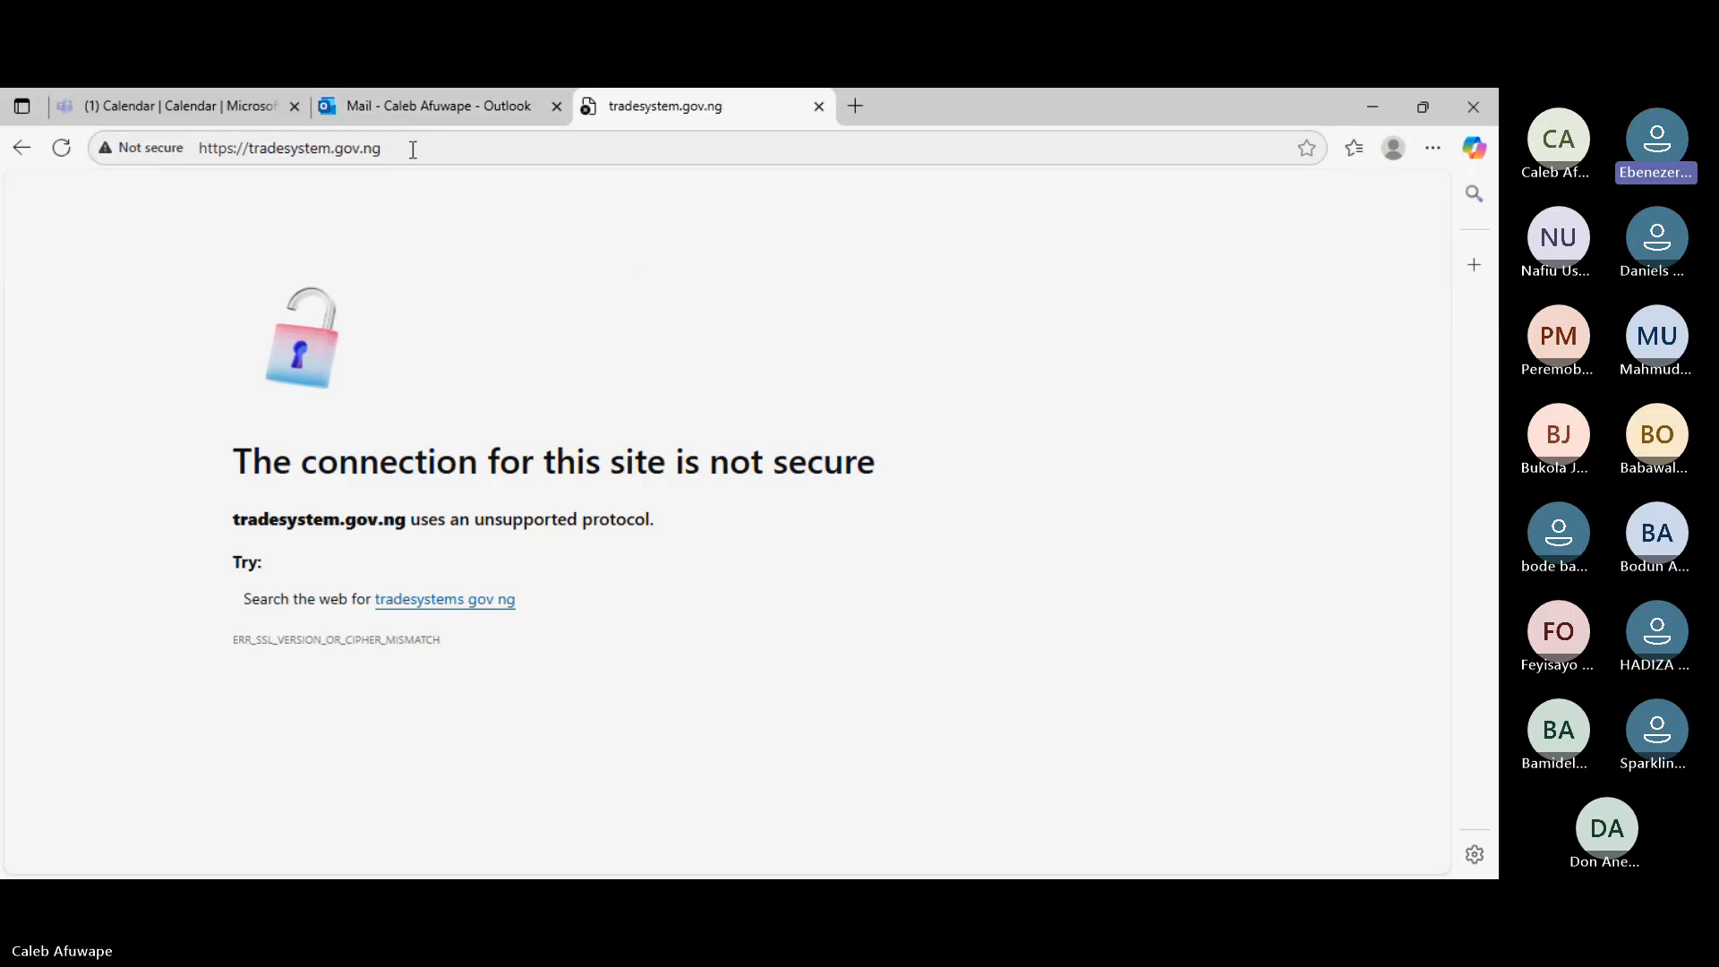
# - Search the web for 'trade system' from the address bar
pyautogui.click(413, 150)
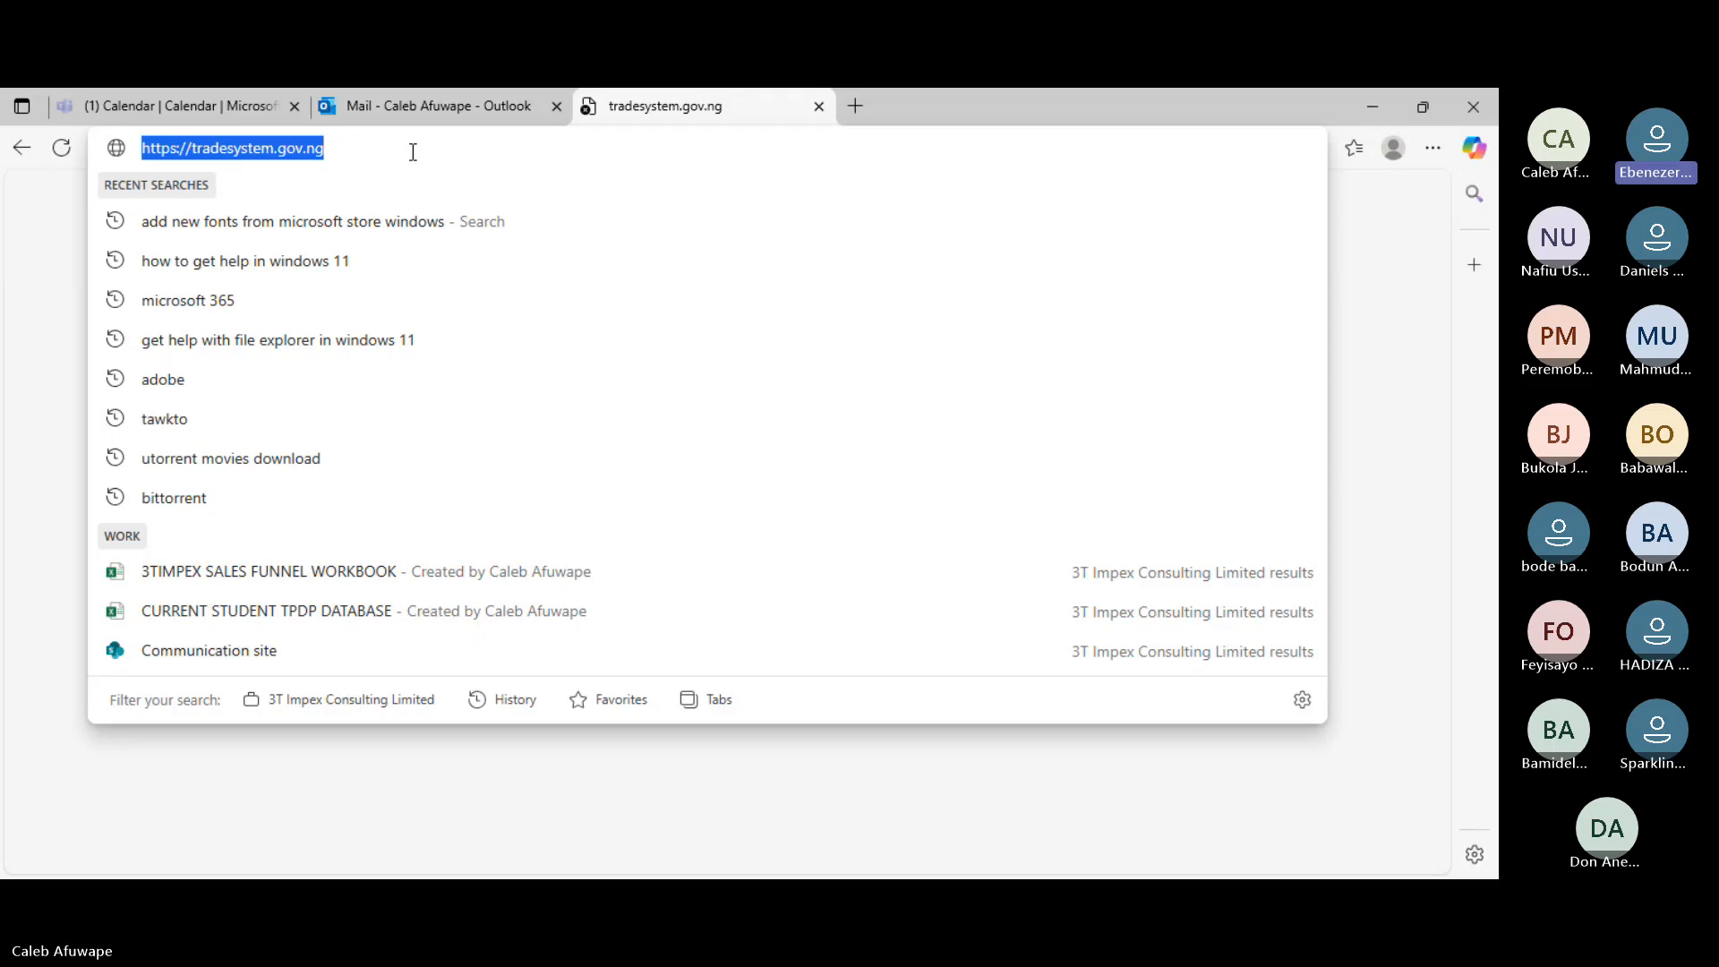
pyautogui.write('trade ')
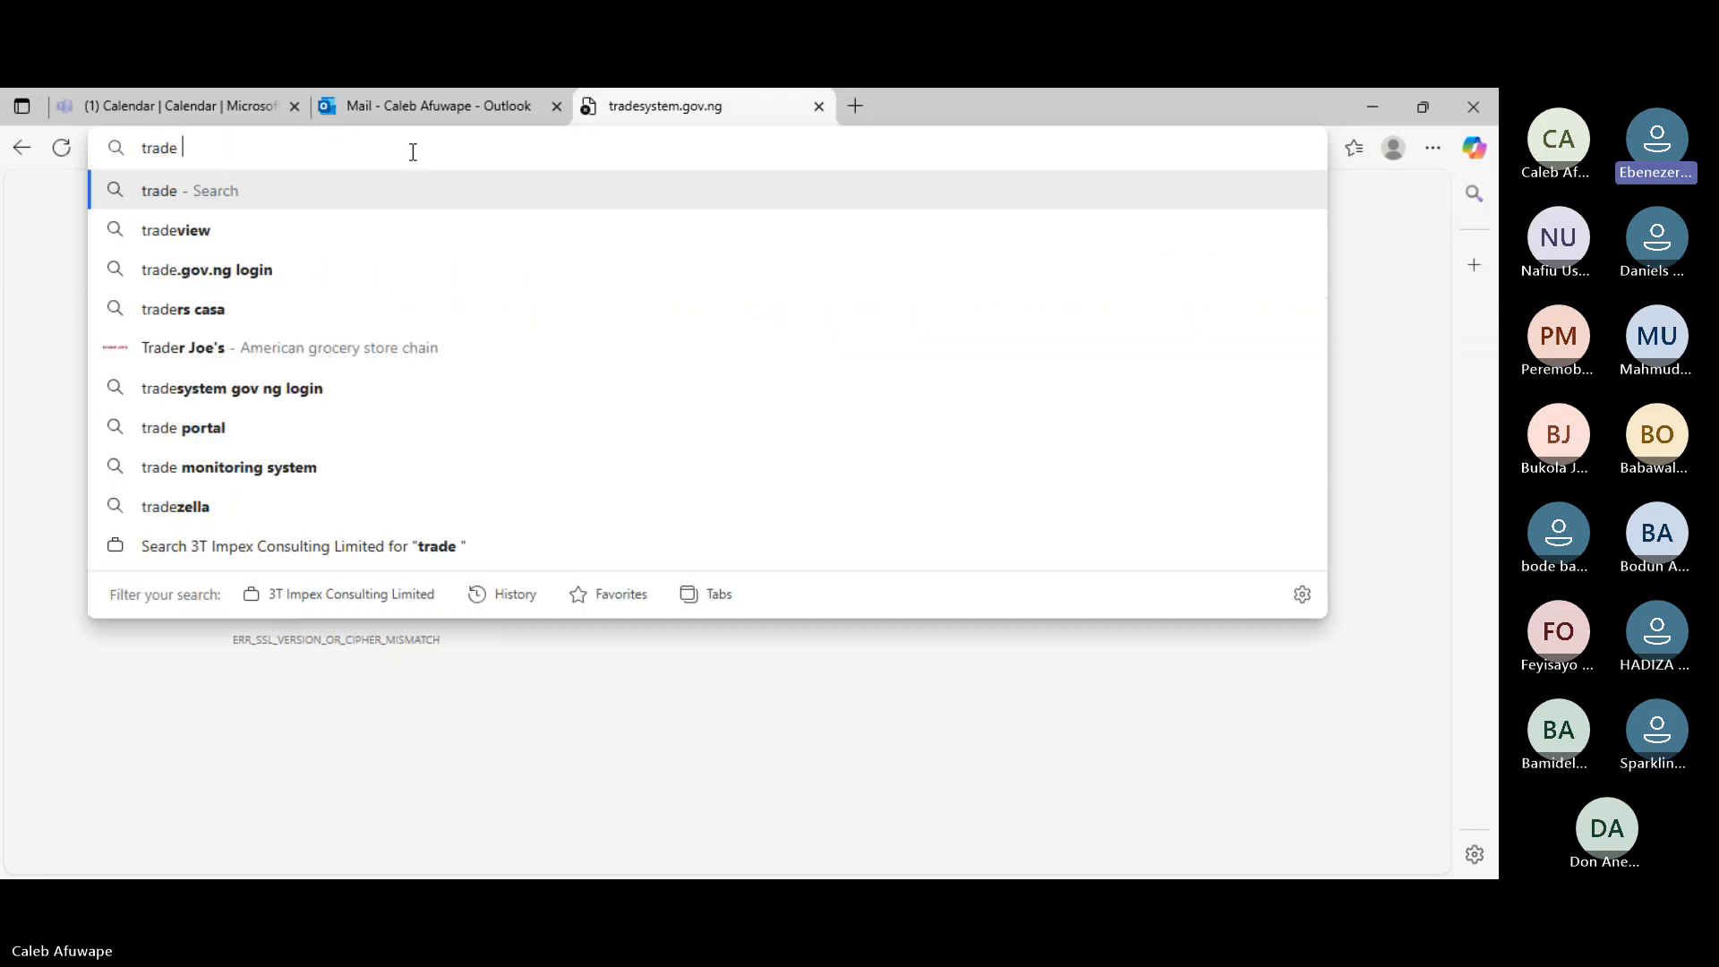
pyautogui.write('system')
pyautogui.press('Return')
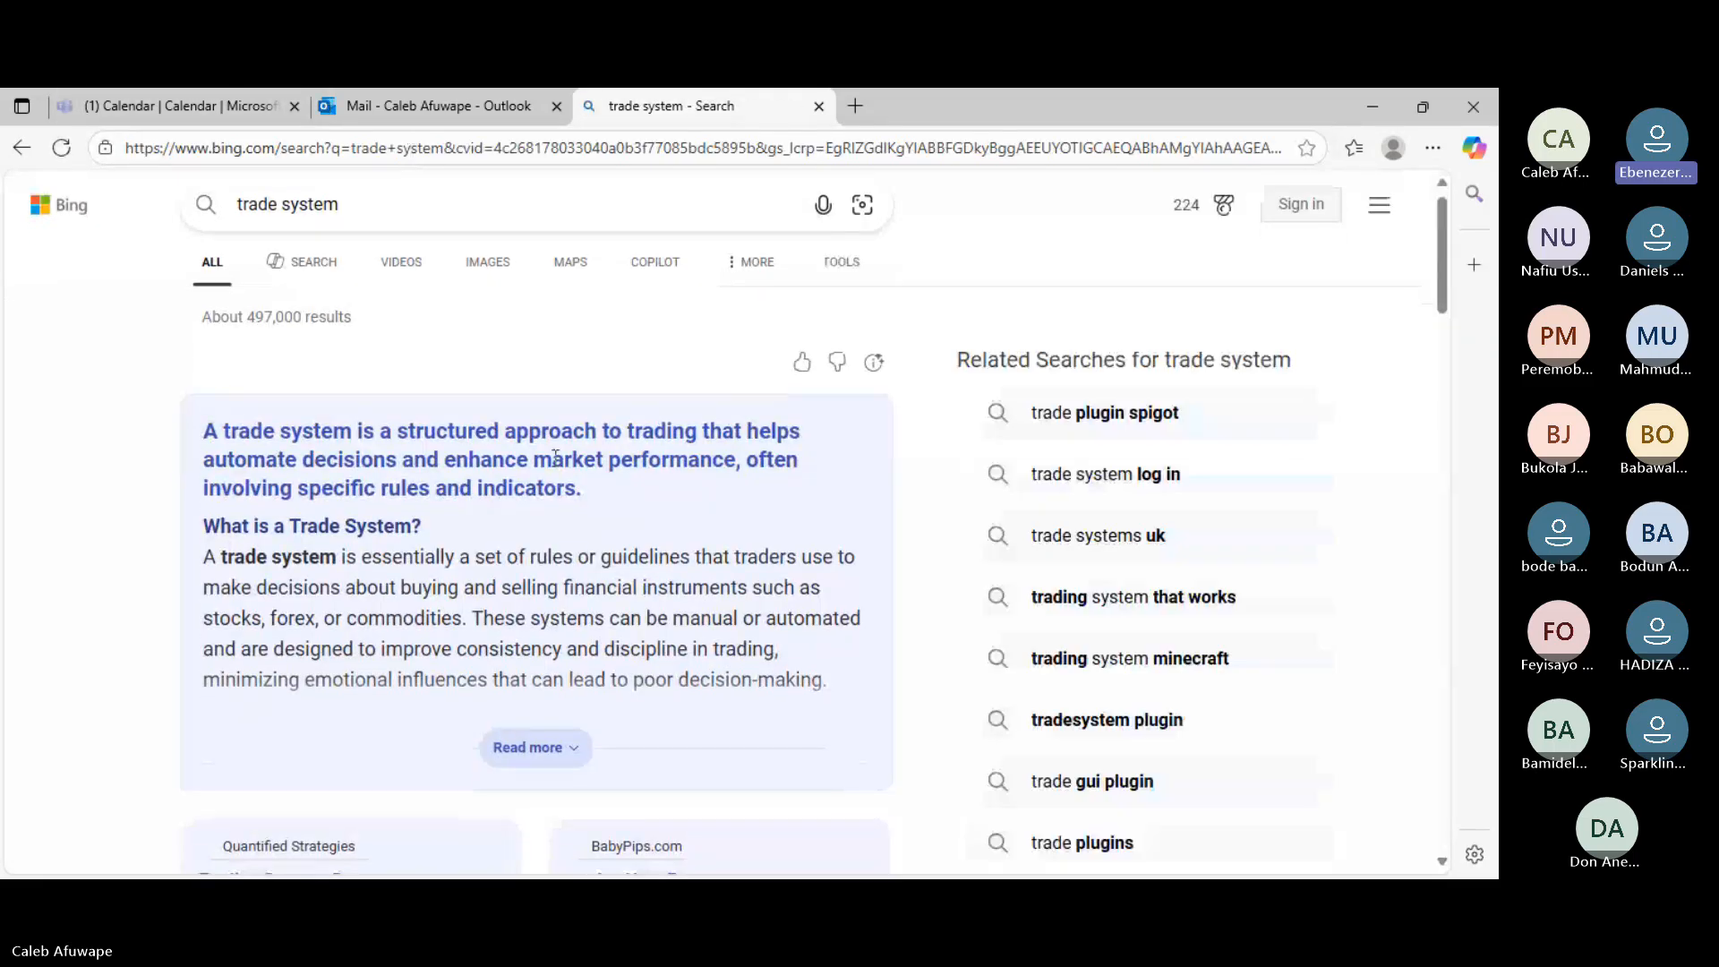
# - Open the 'Home - Trade Management System' result for tradesystem.gov.ng
pyautogui.scroll(-5, 552, 466)
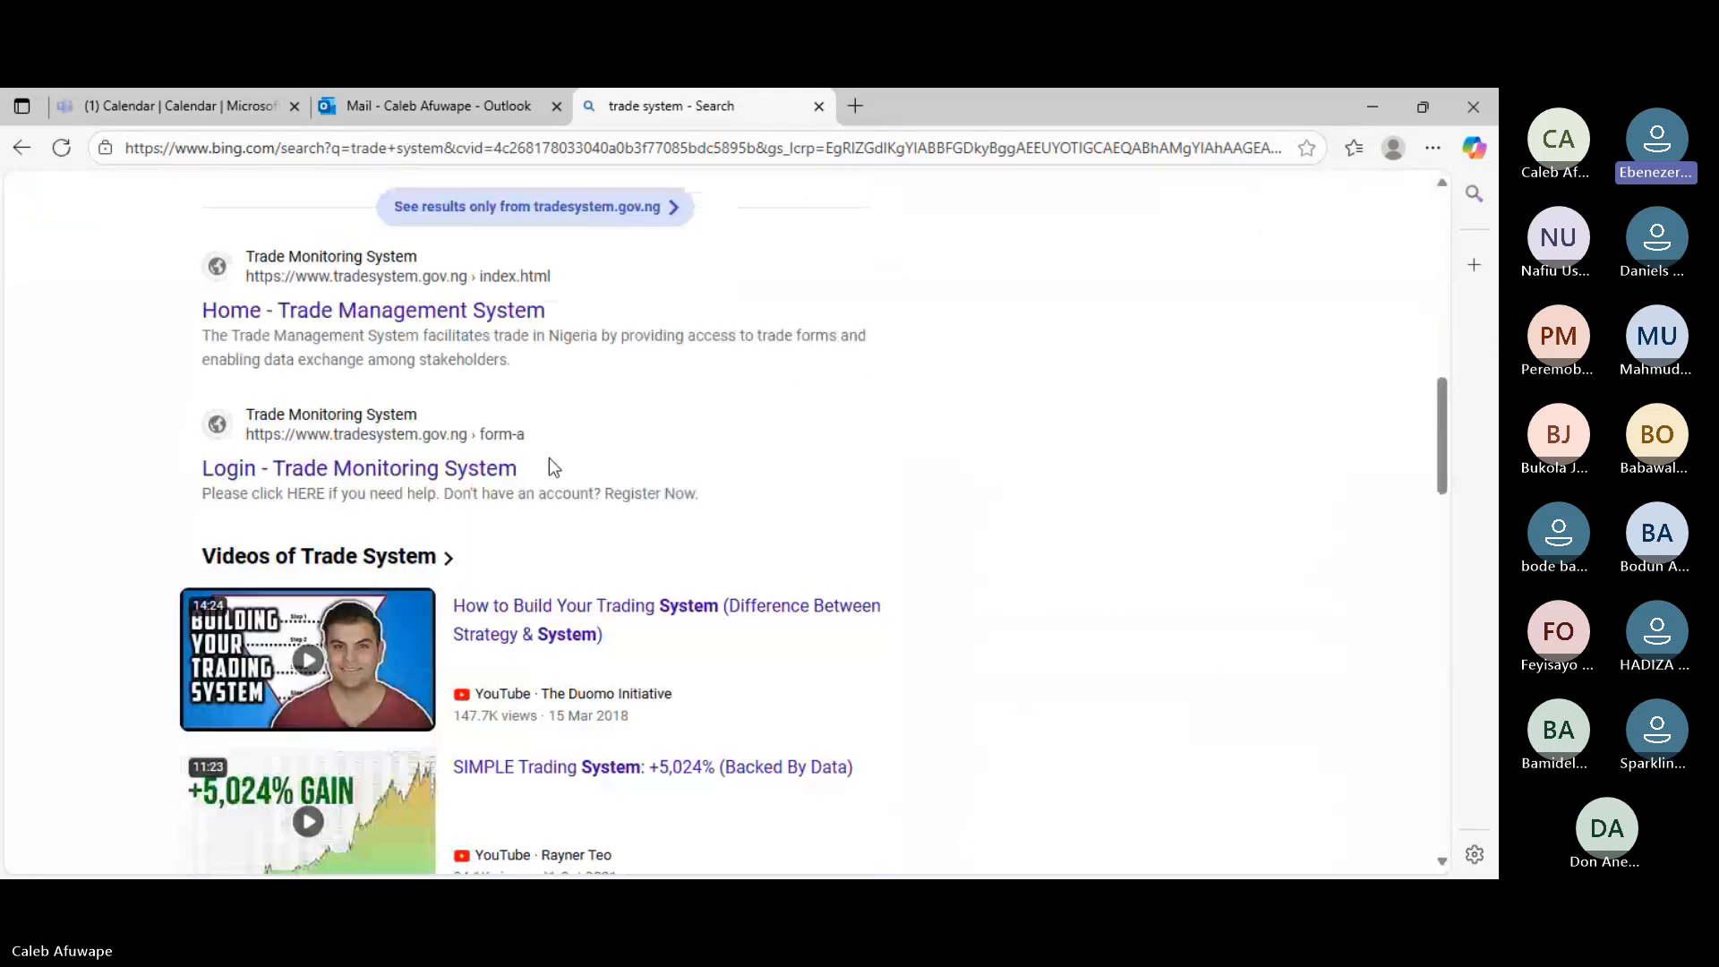
pyautogui.click(494, 314)
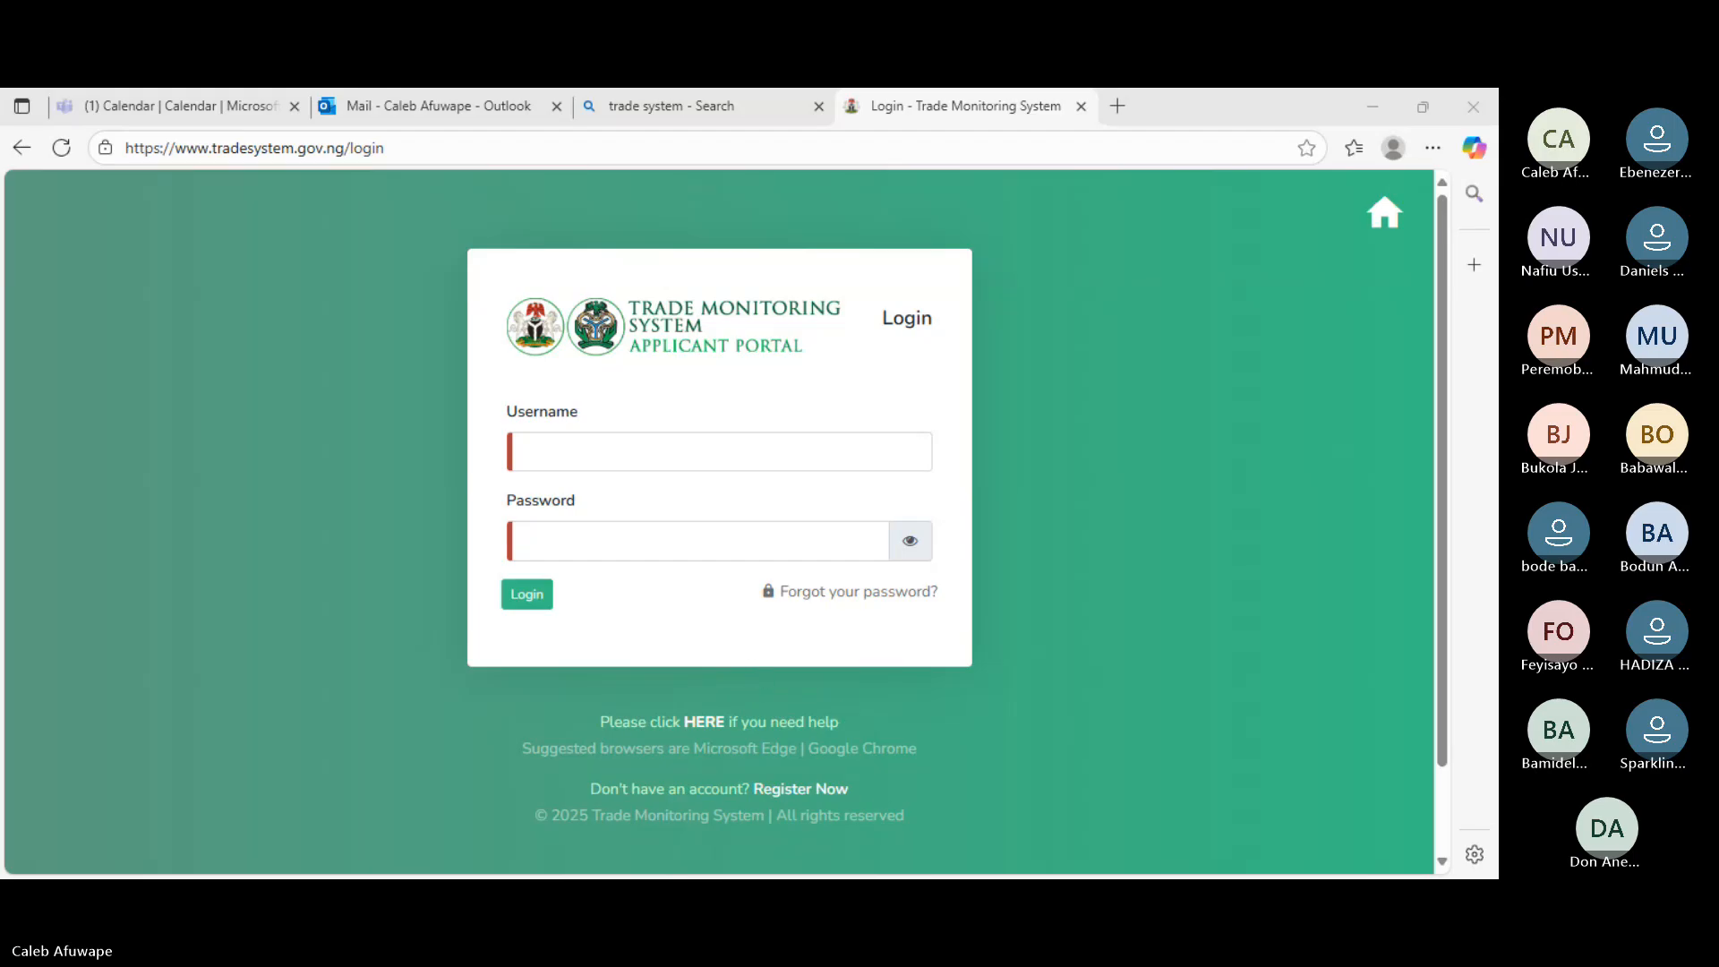
pyautogui.click(969, 715)
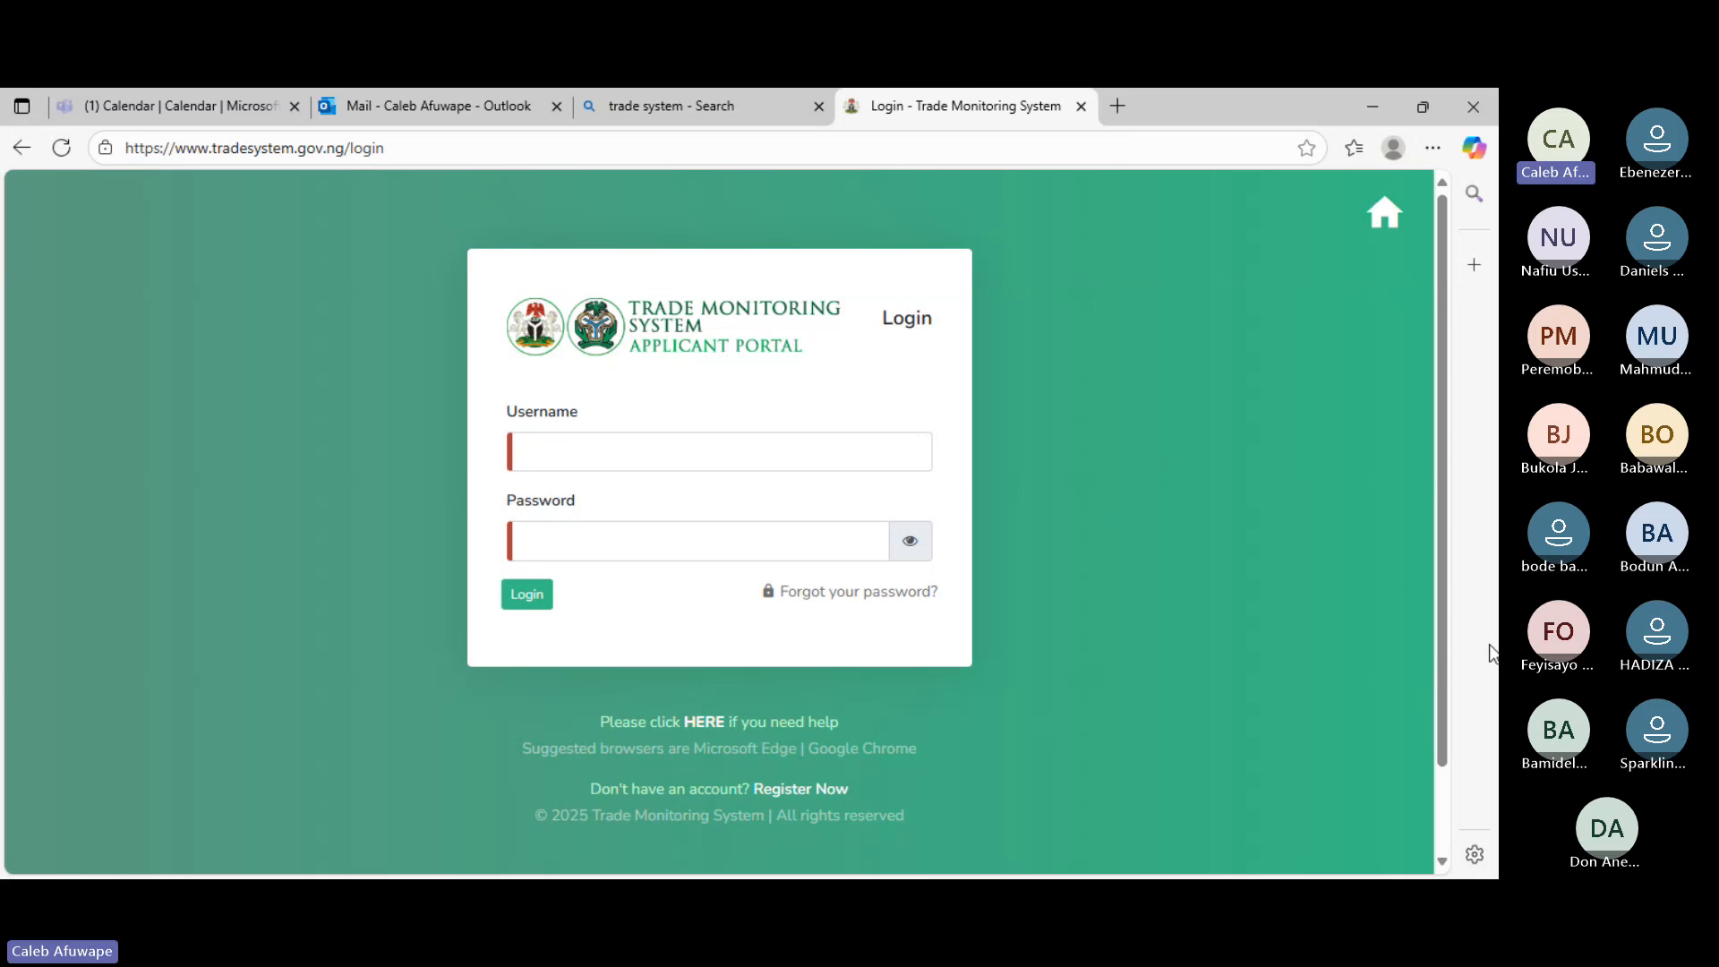
pyautogui.click(1175, 464)
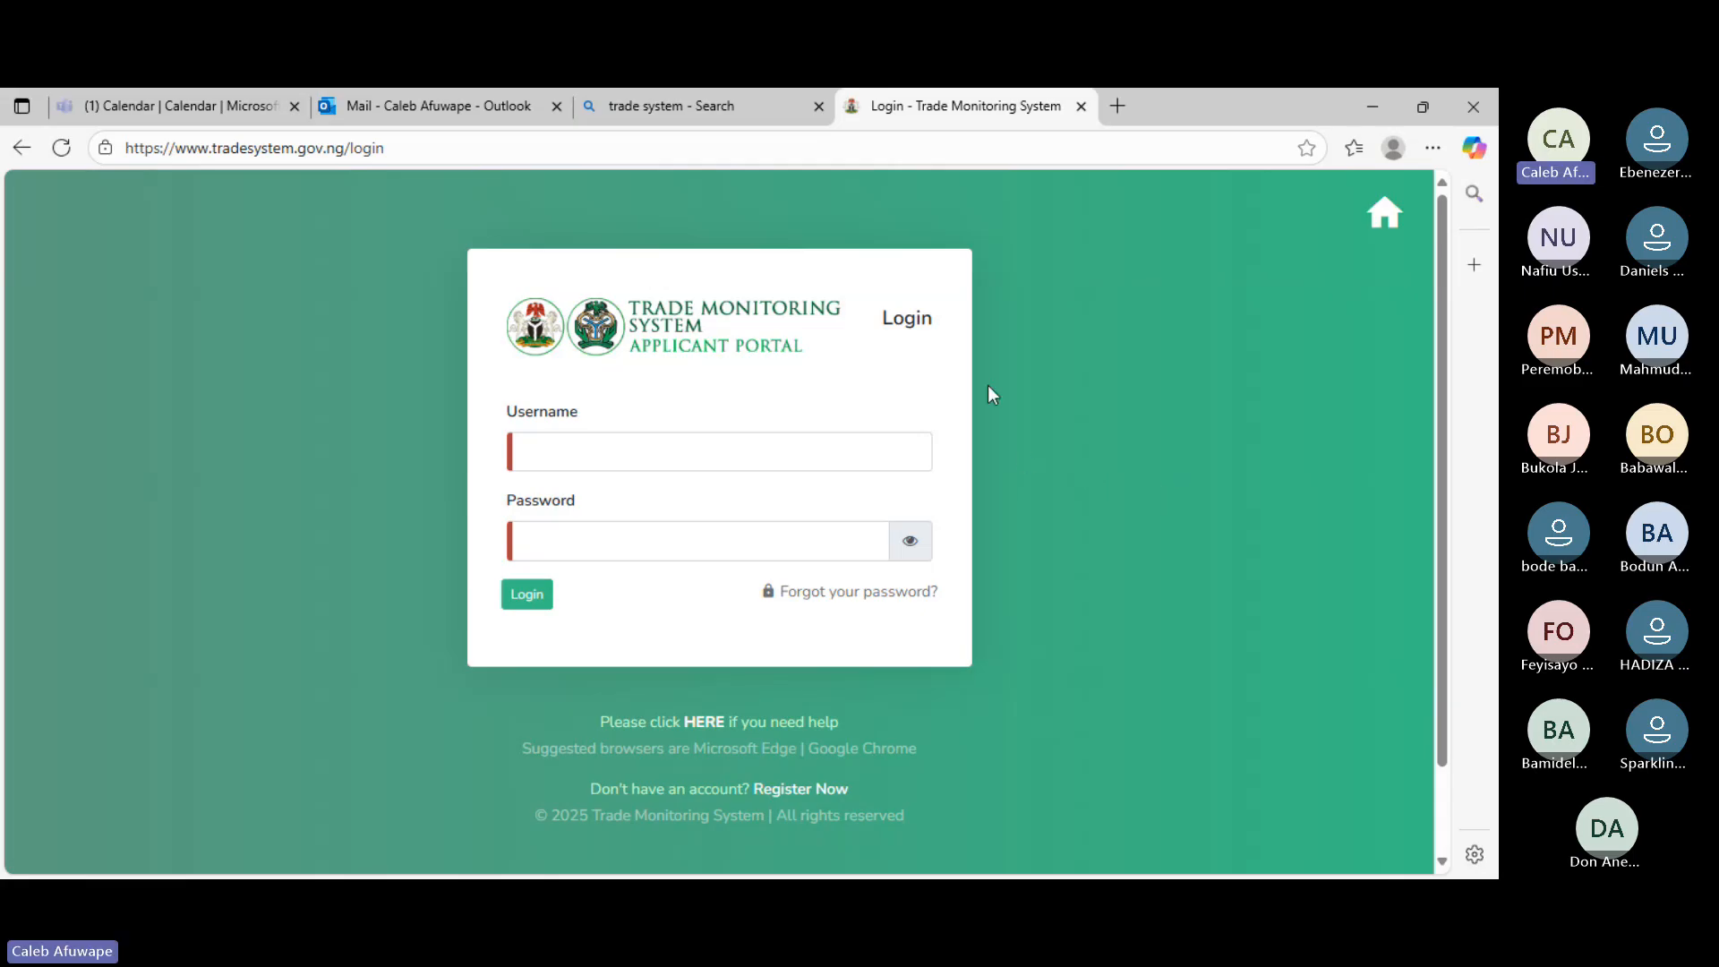
pyautogui.click(792, 791)
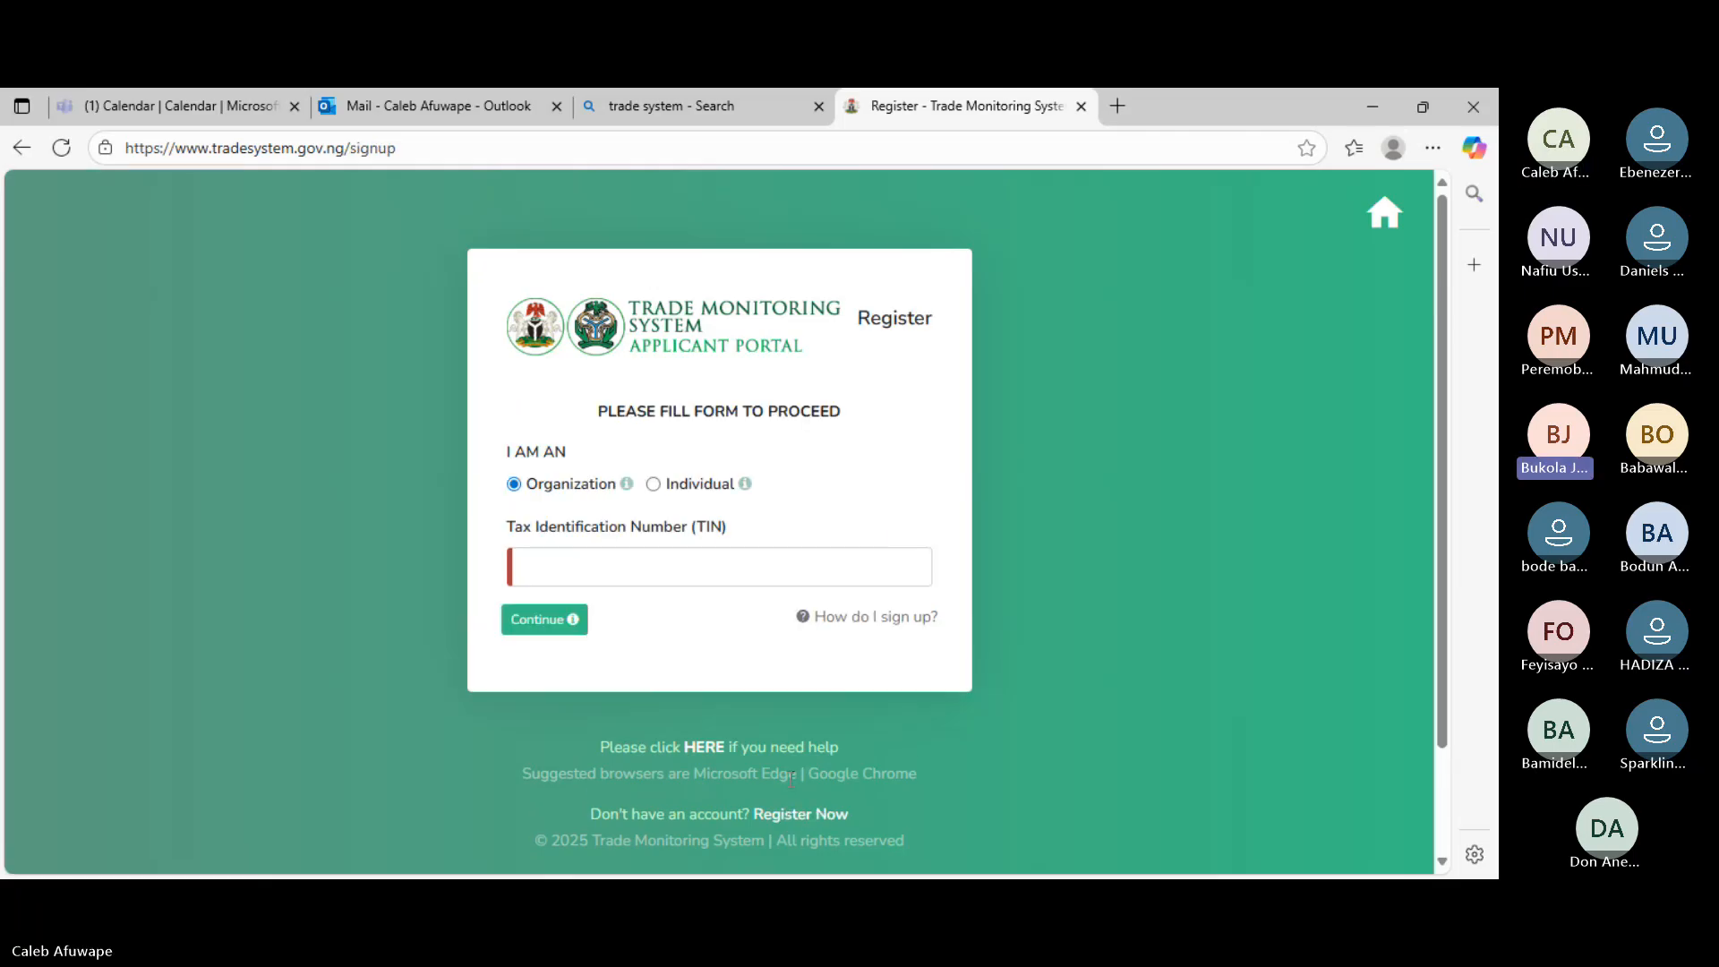
pyautogui.click(20, 151)
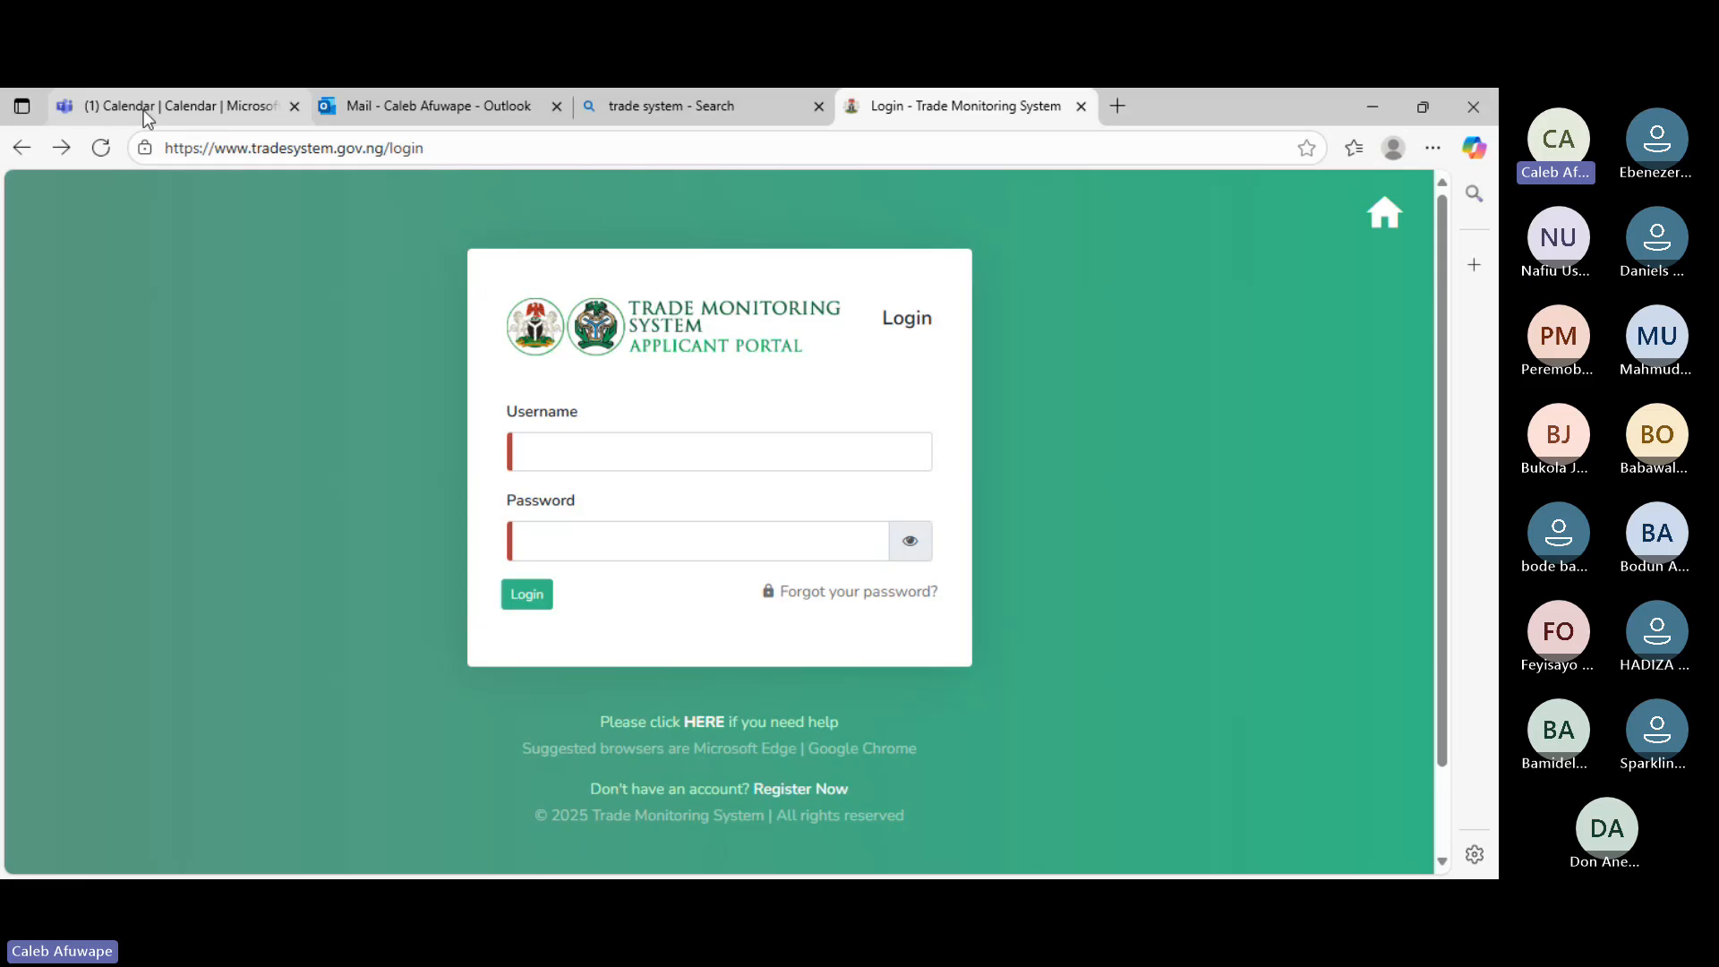
pyautogui.moveTo(136, 114)
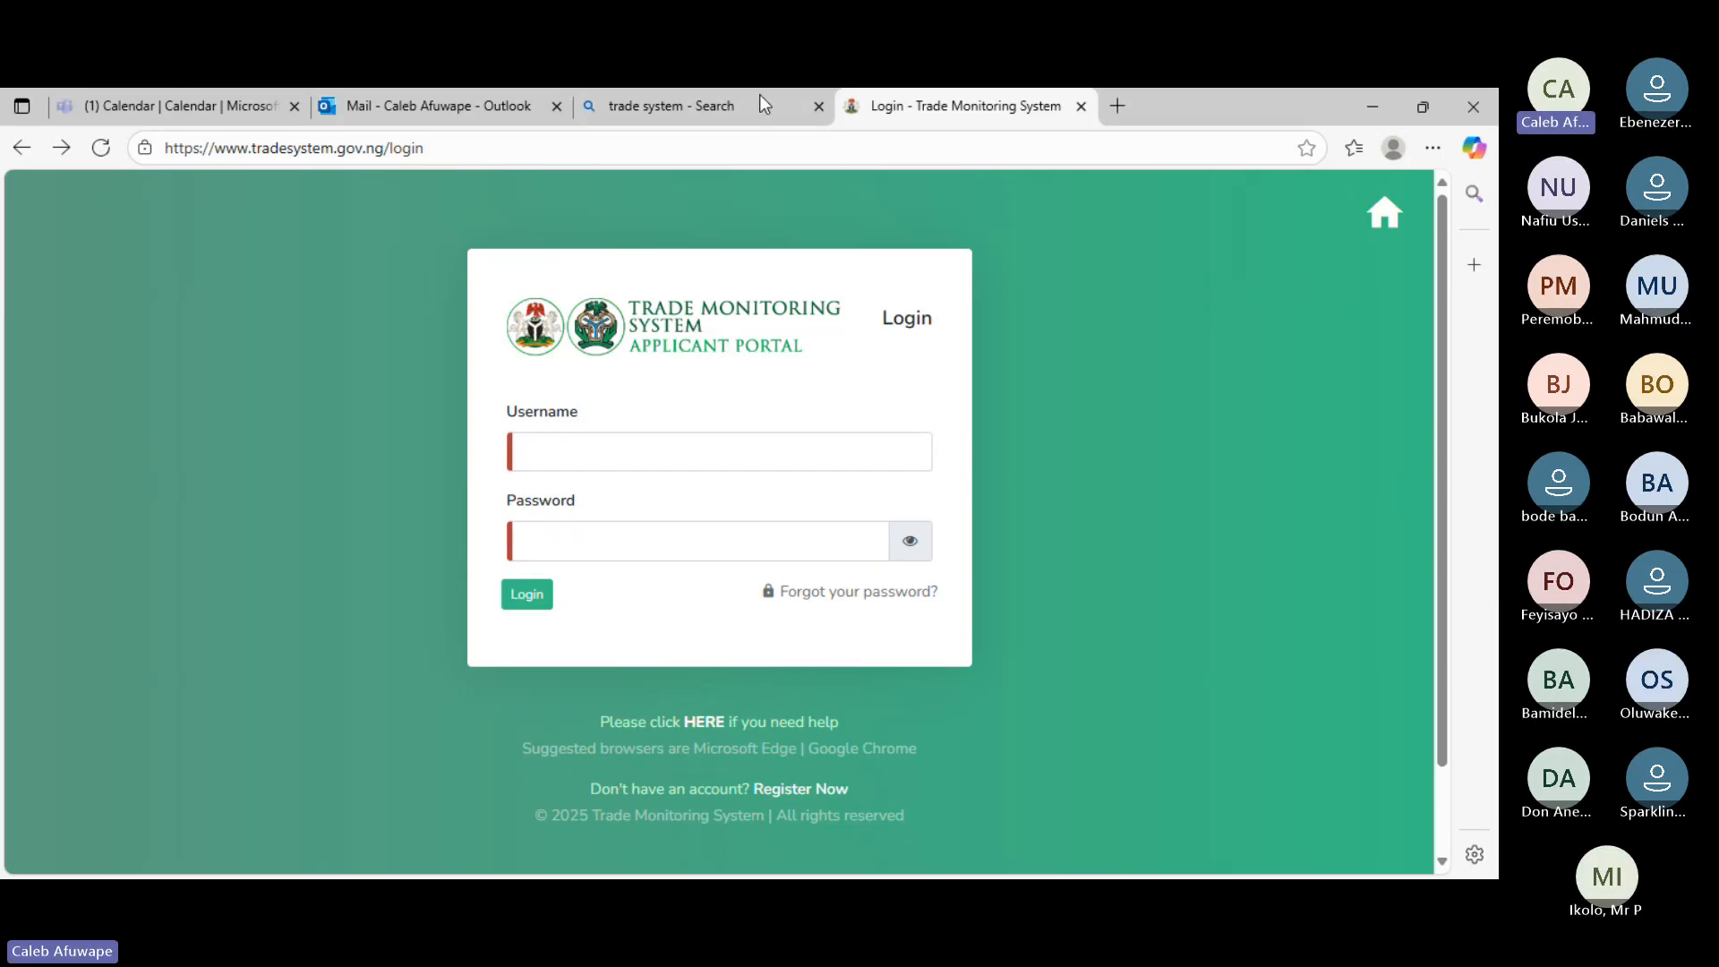
# - Open the Register Now form and focus the empty Tax Identification Number field
pyautogui.click(796, 790)
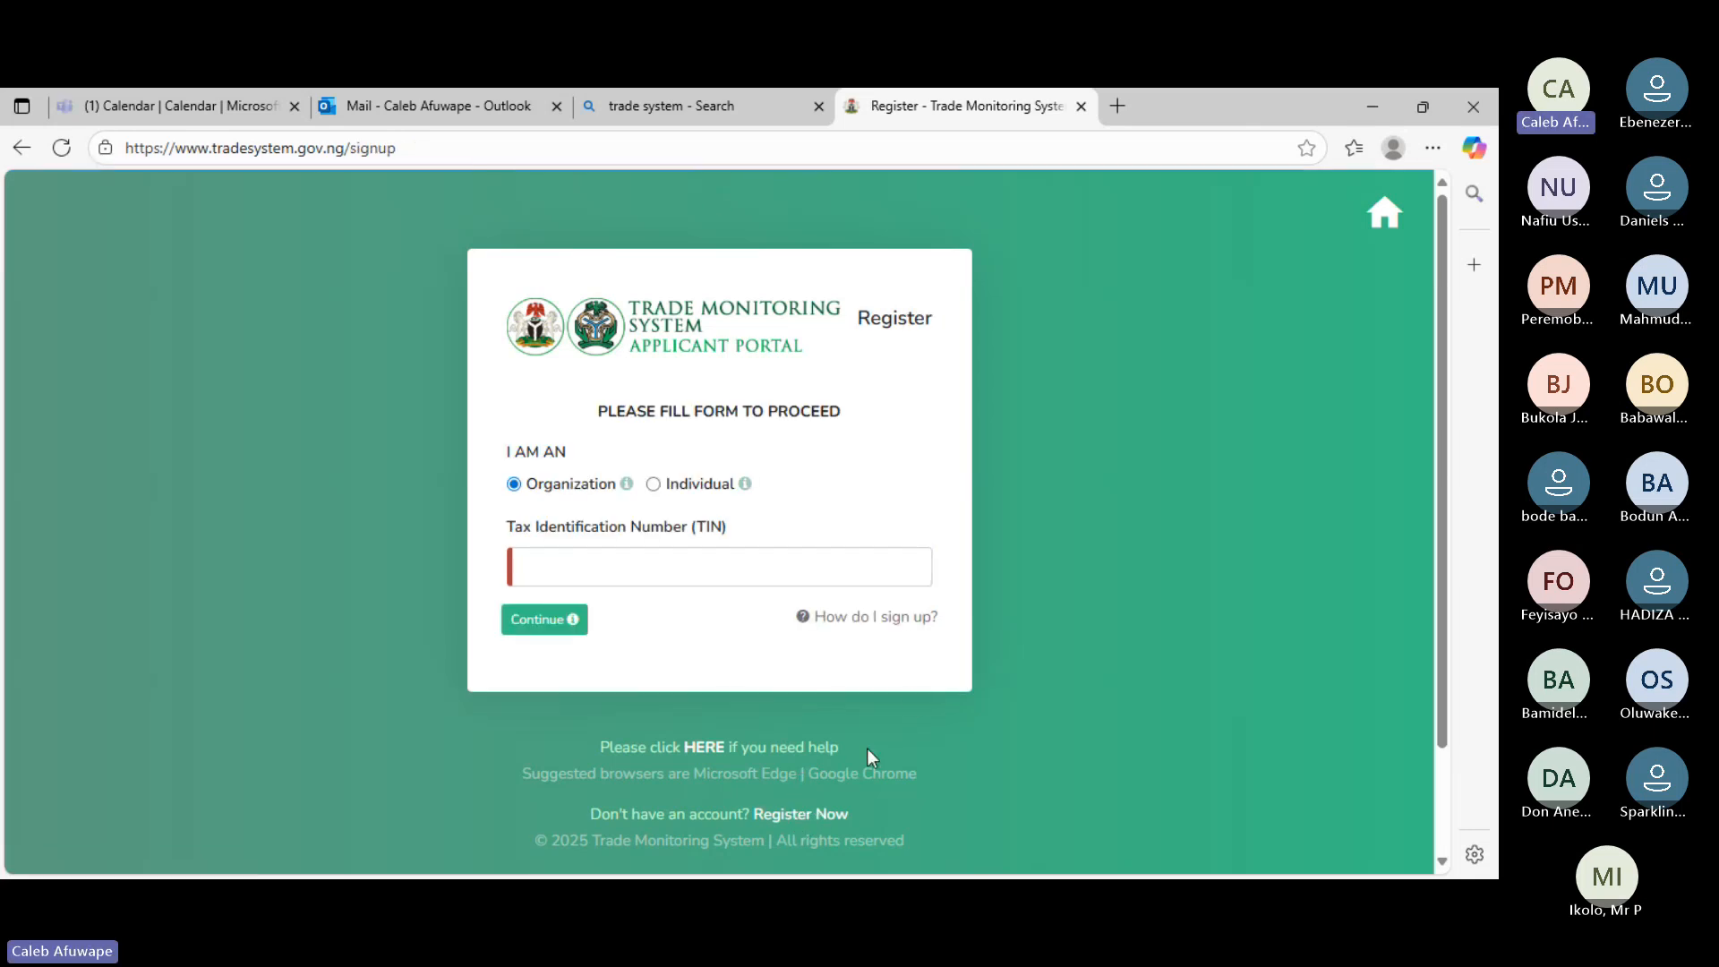
pyautogui.click(580, 567)
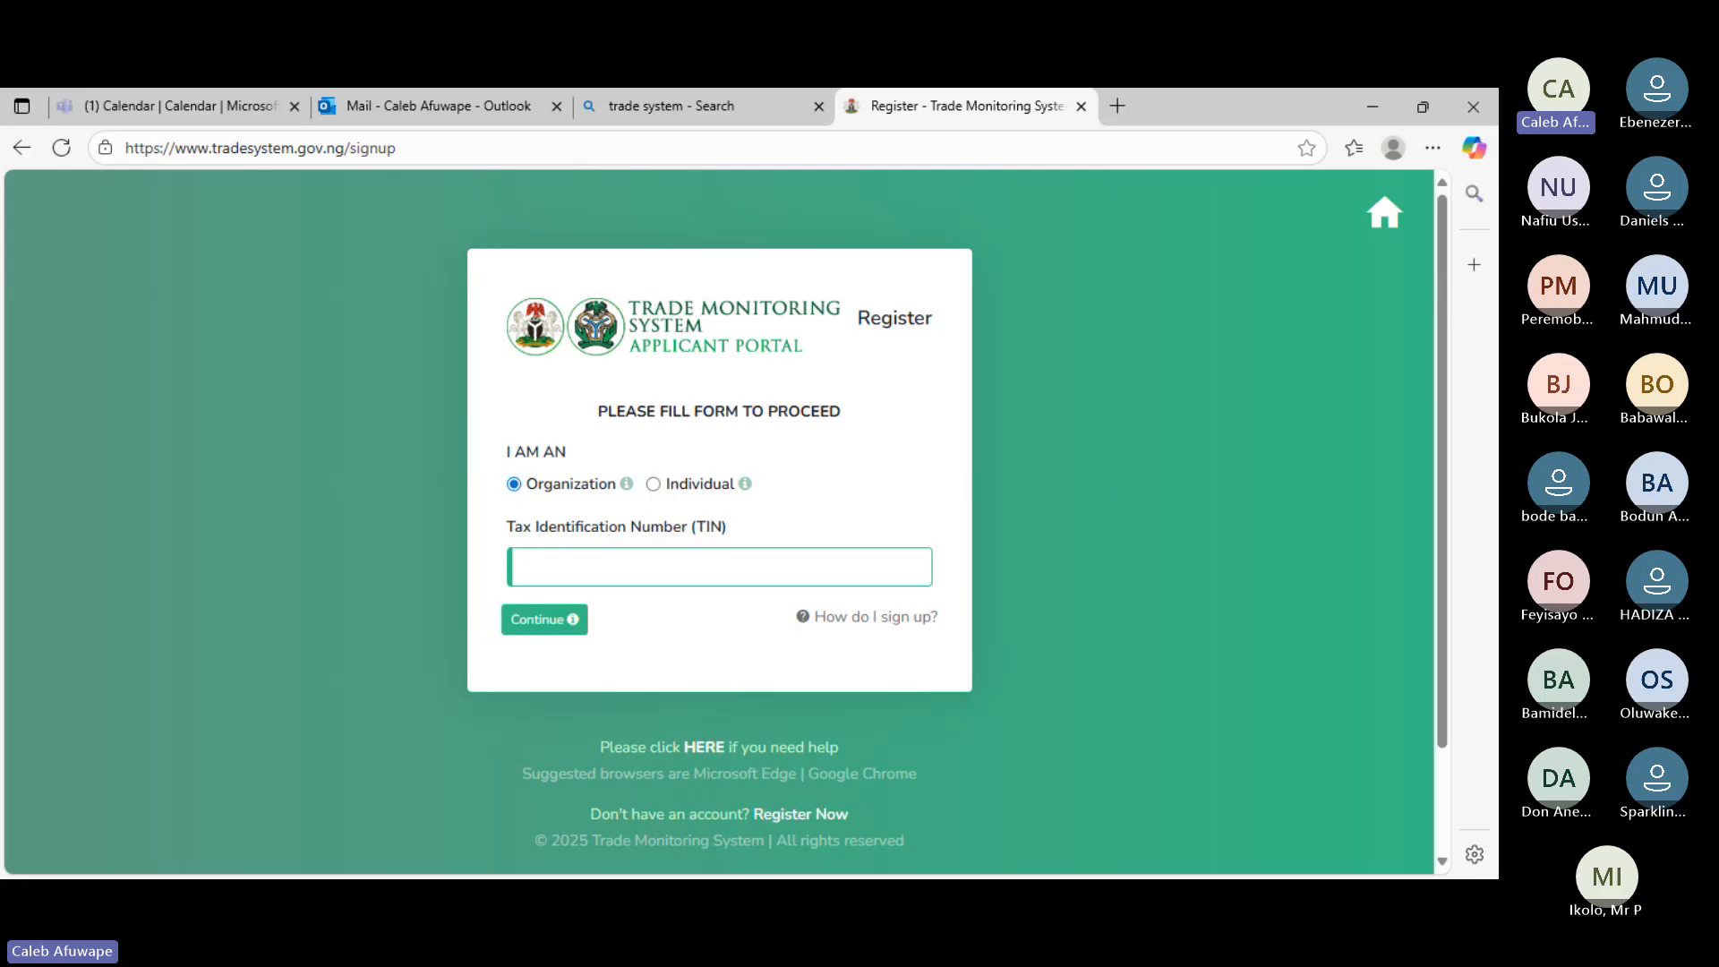
pyautogui.hotkey('alt', 'Tab')
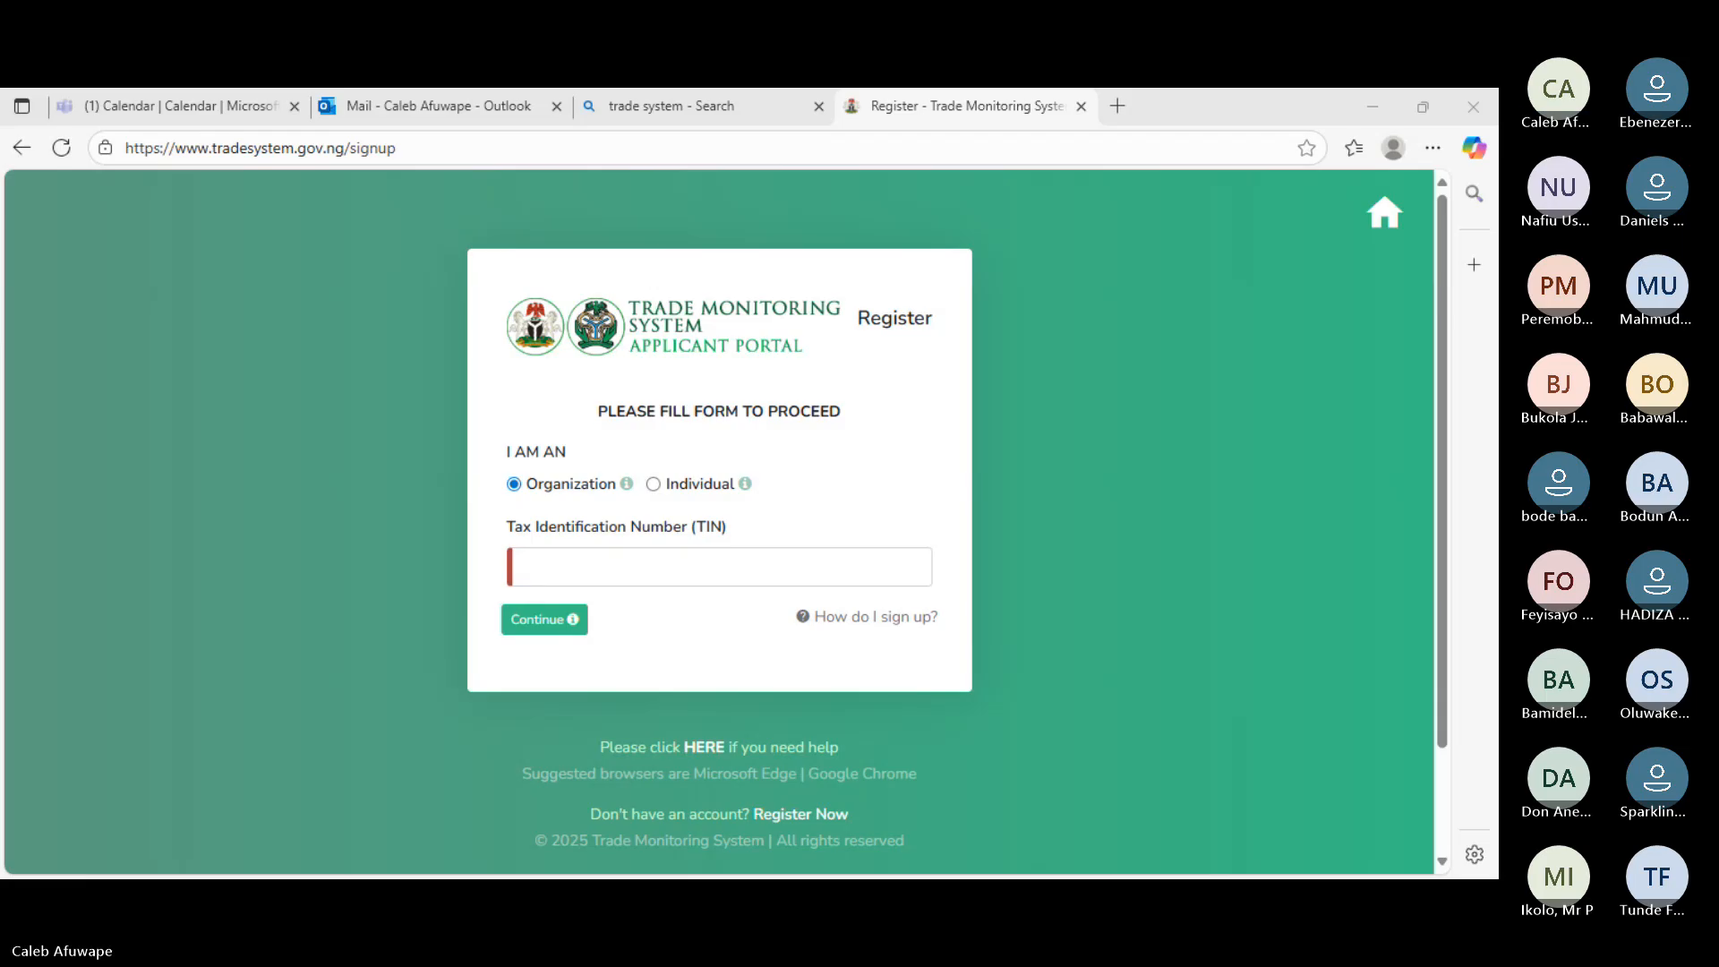
pyautogui.click(555, 567)
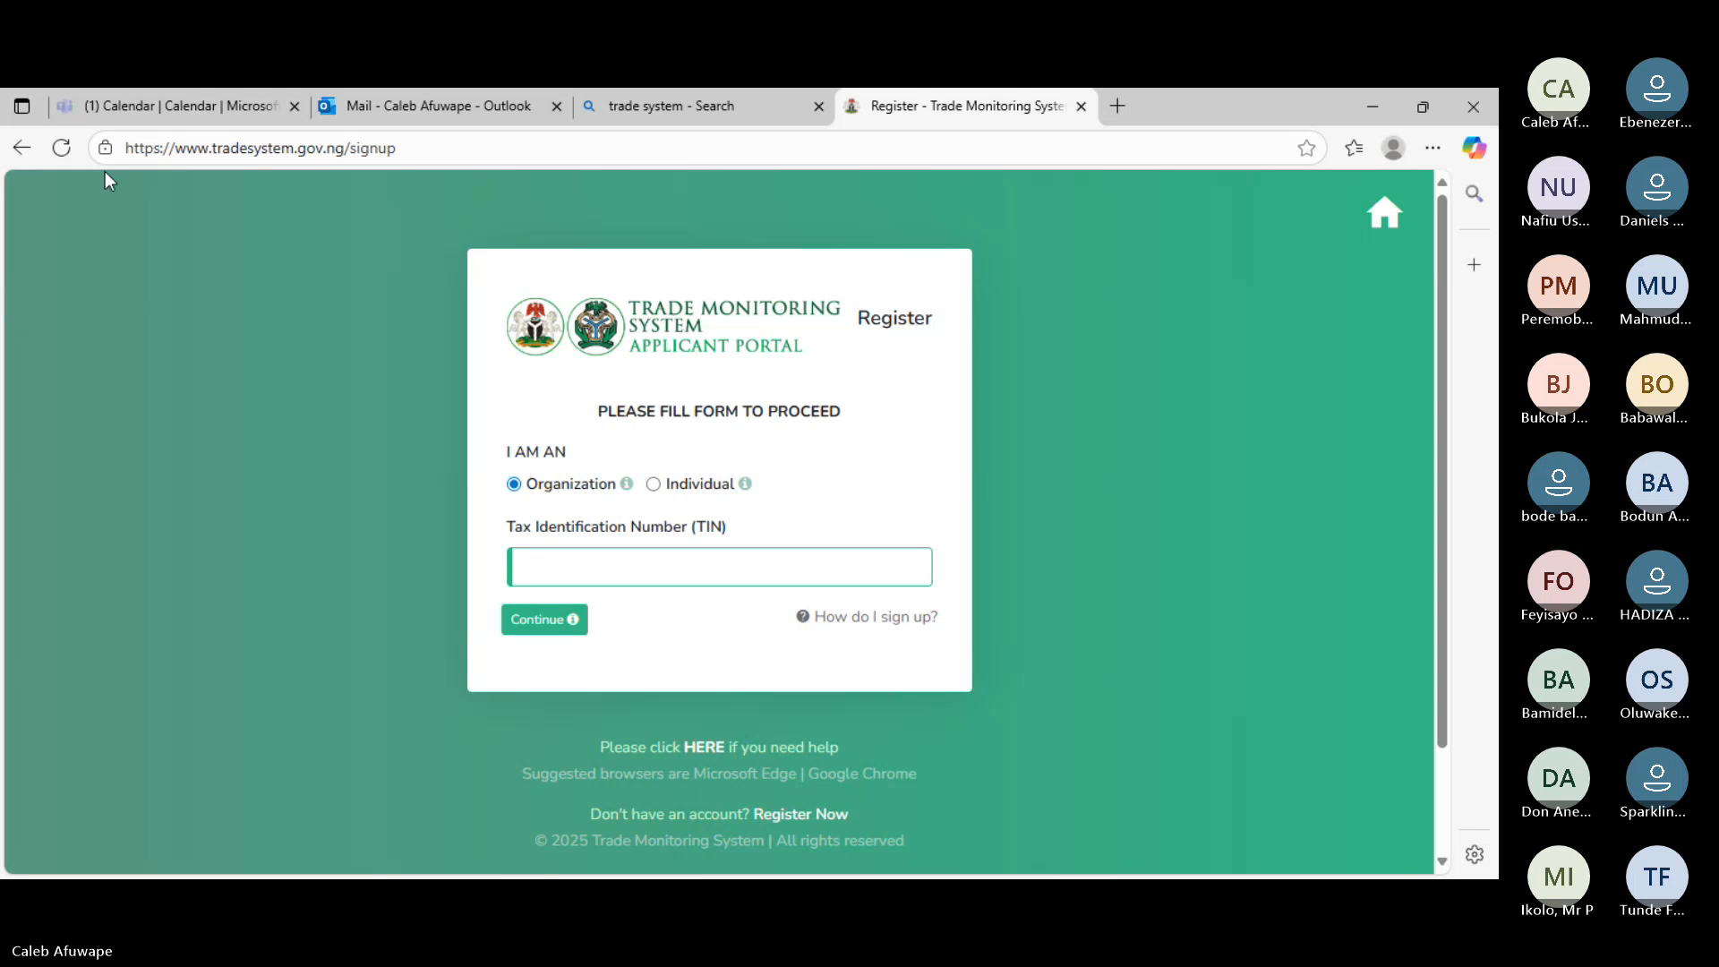
# - Go back to the login page, reload it, and leave the Username field focused and empty
pyautogui.click(21, 148)
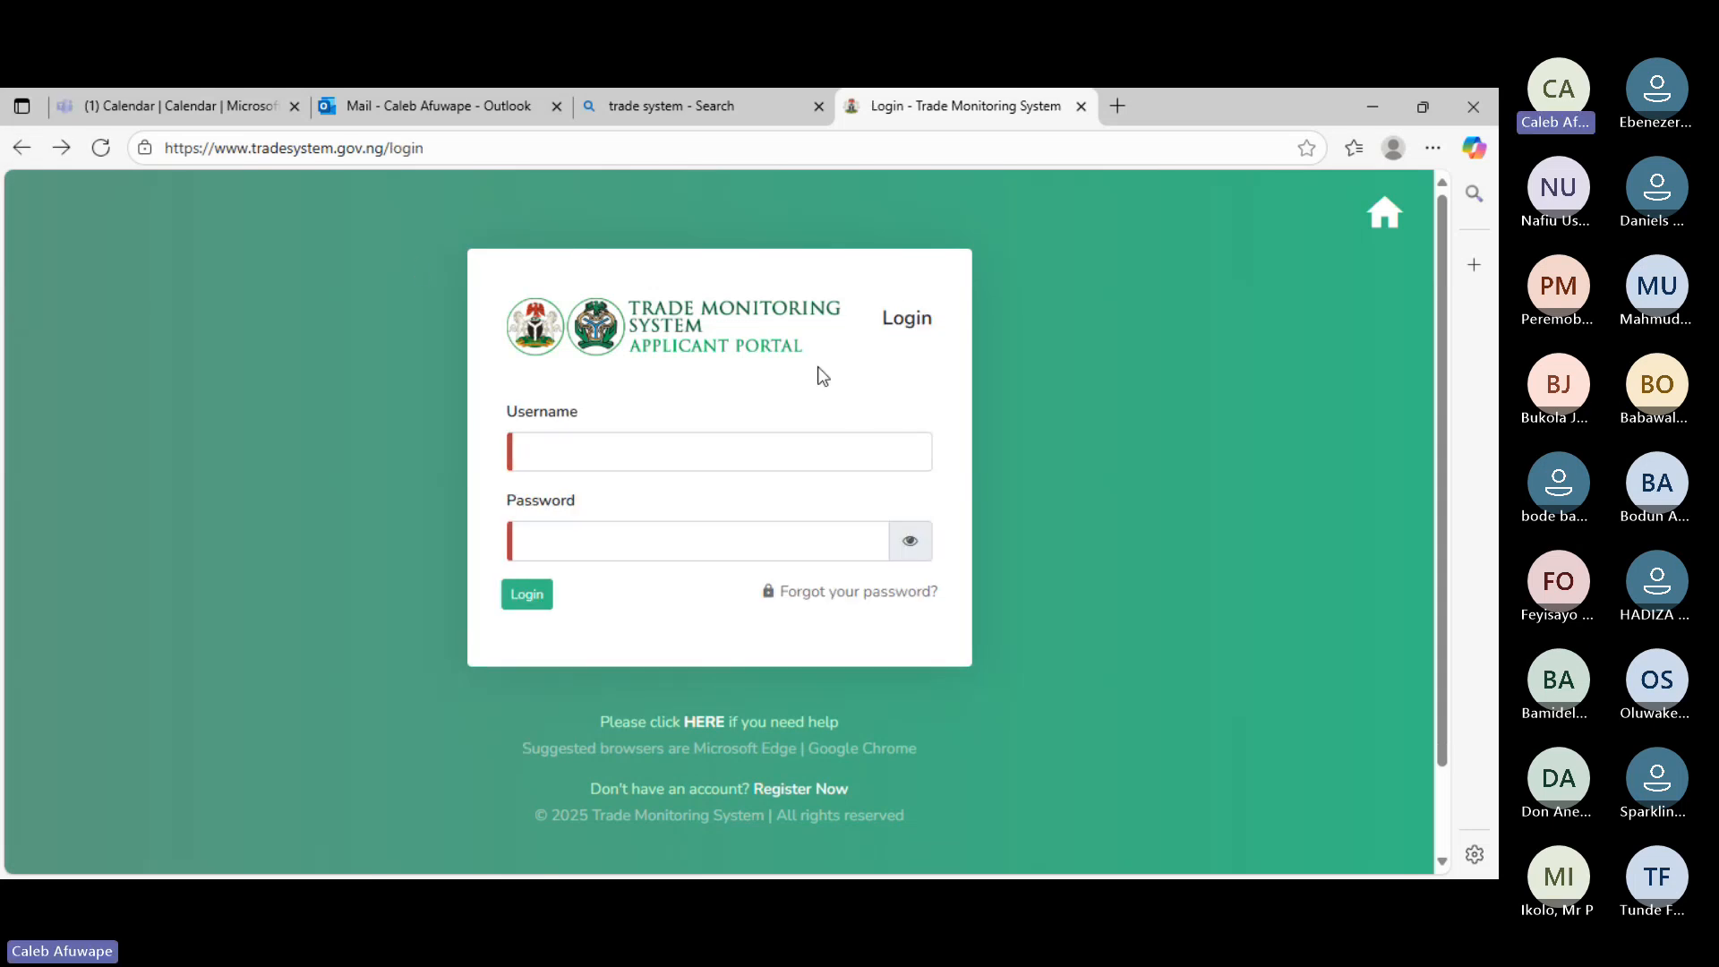
pyautogui.click(609, 458)
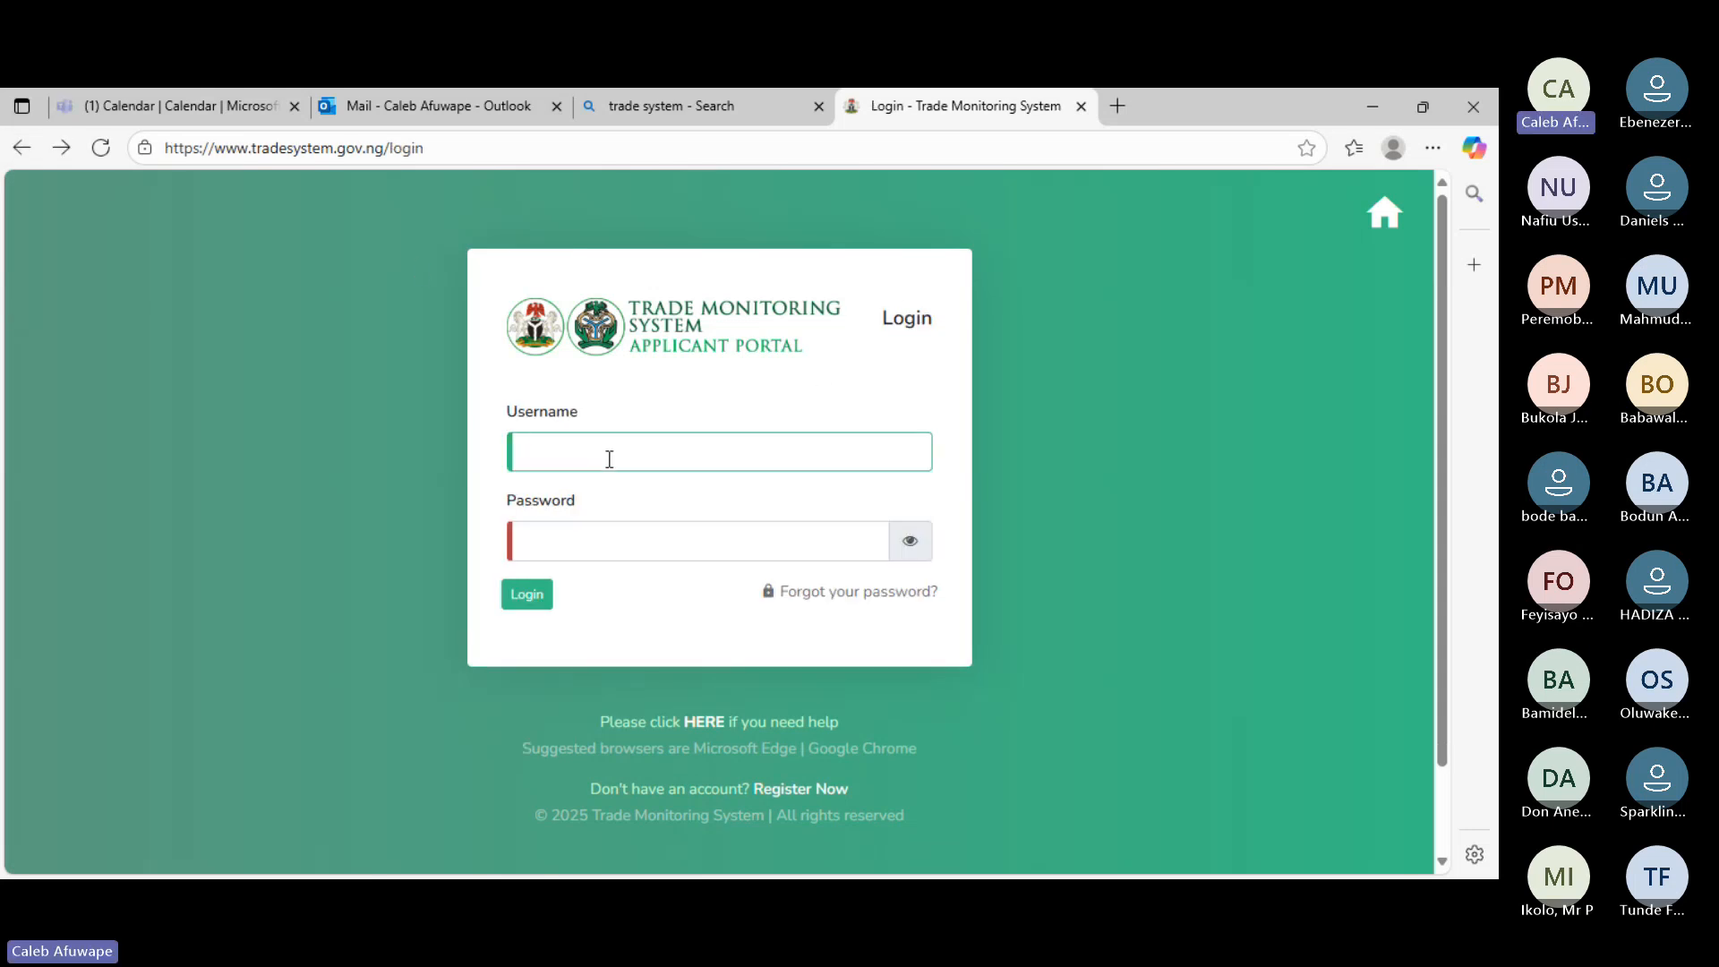
pyautogui.click(99, 149)
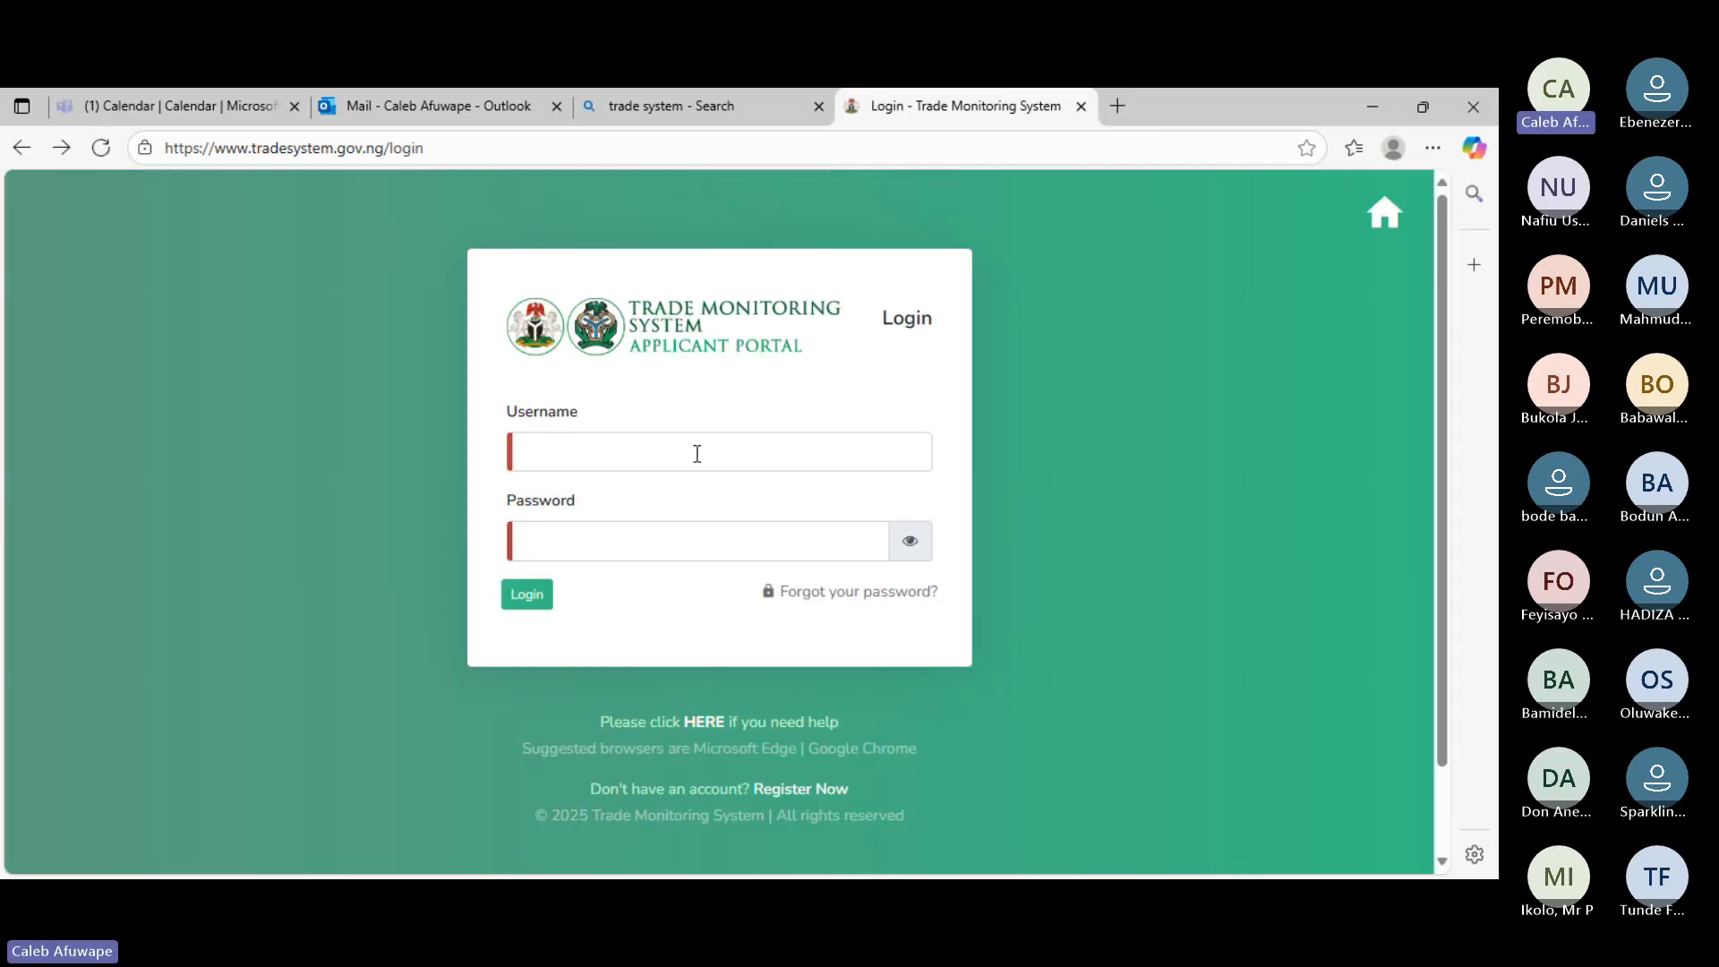
pyautogui.click(697, 454)
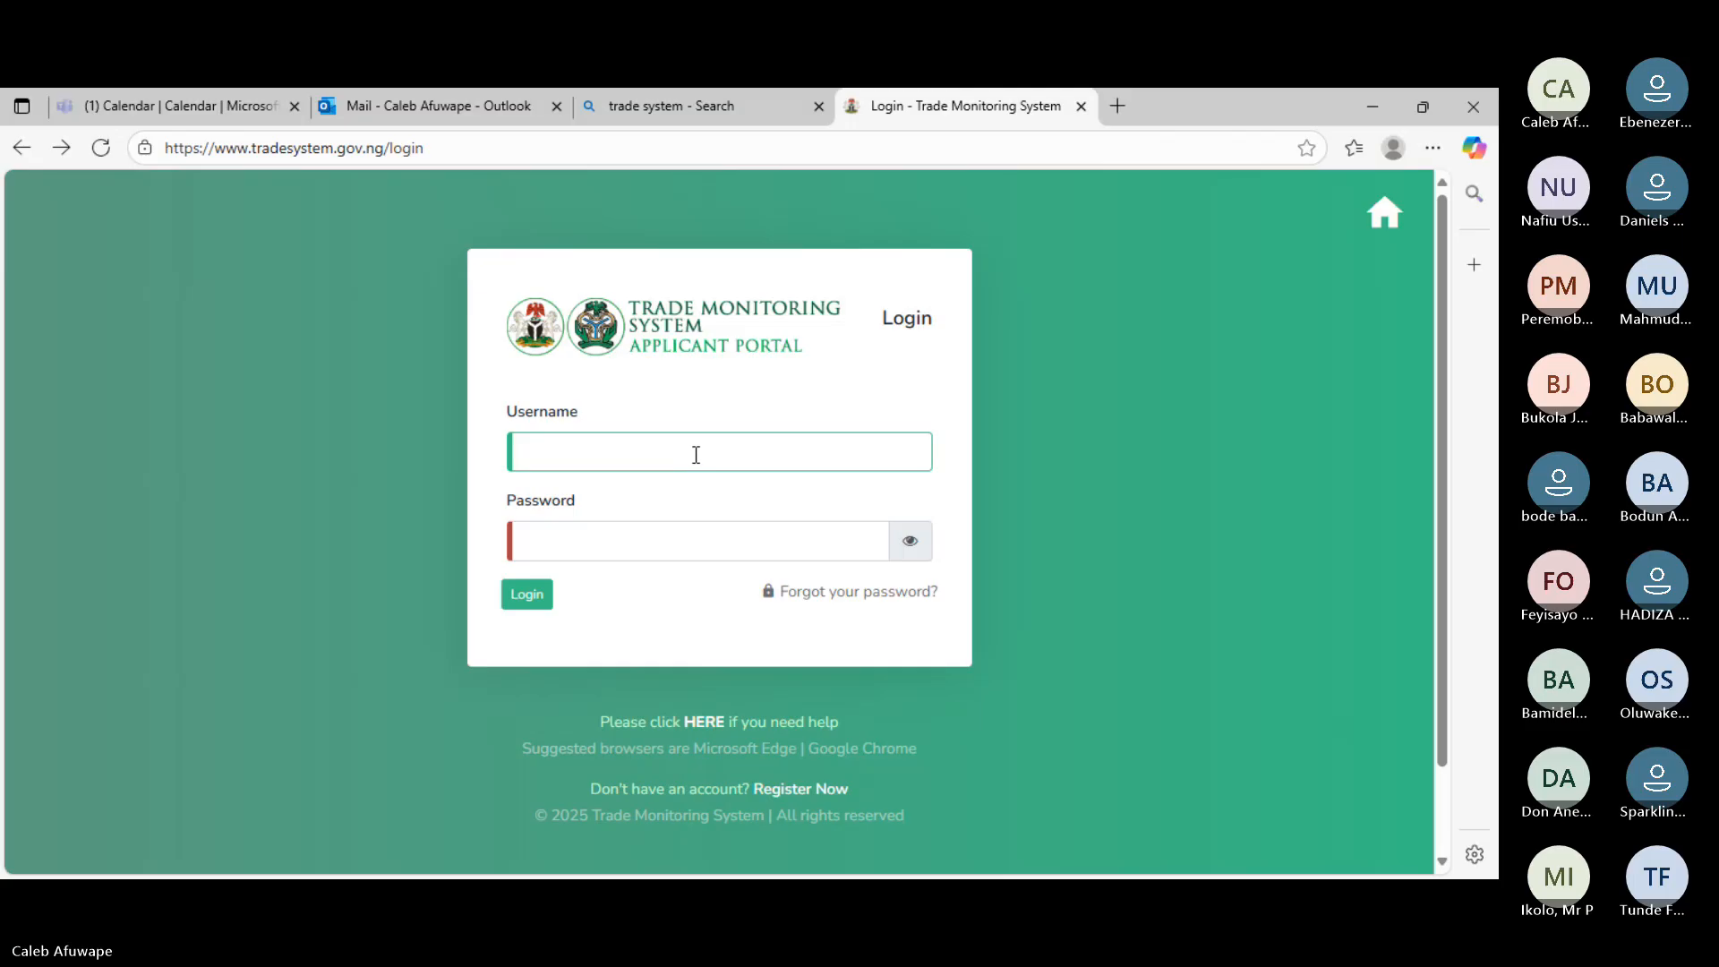
pyautogui.write('in')
pyautogui.press('BackSpace')
pyautogui.press('BackSpace')
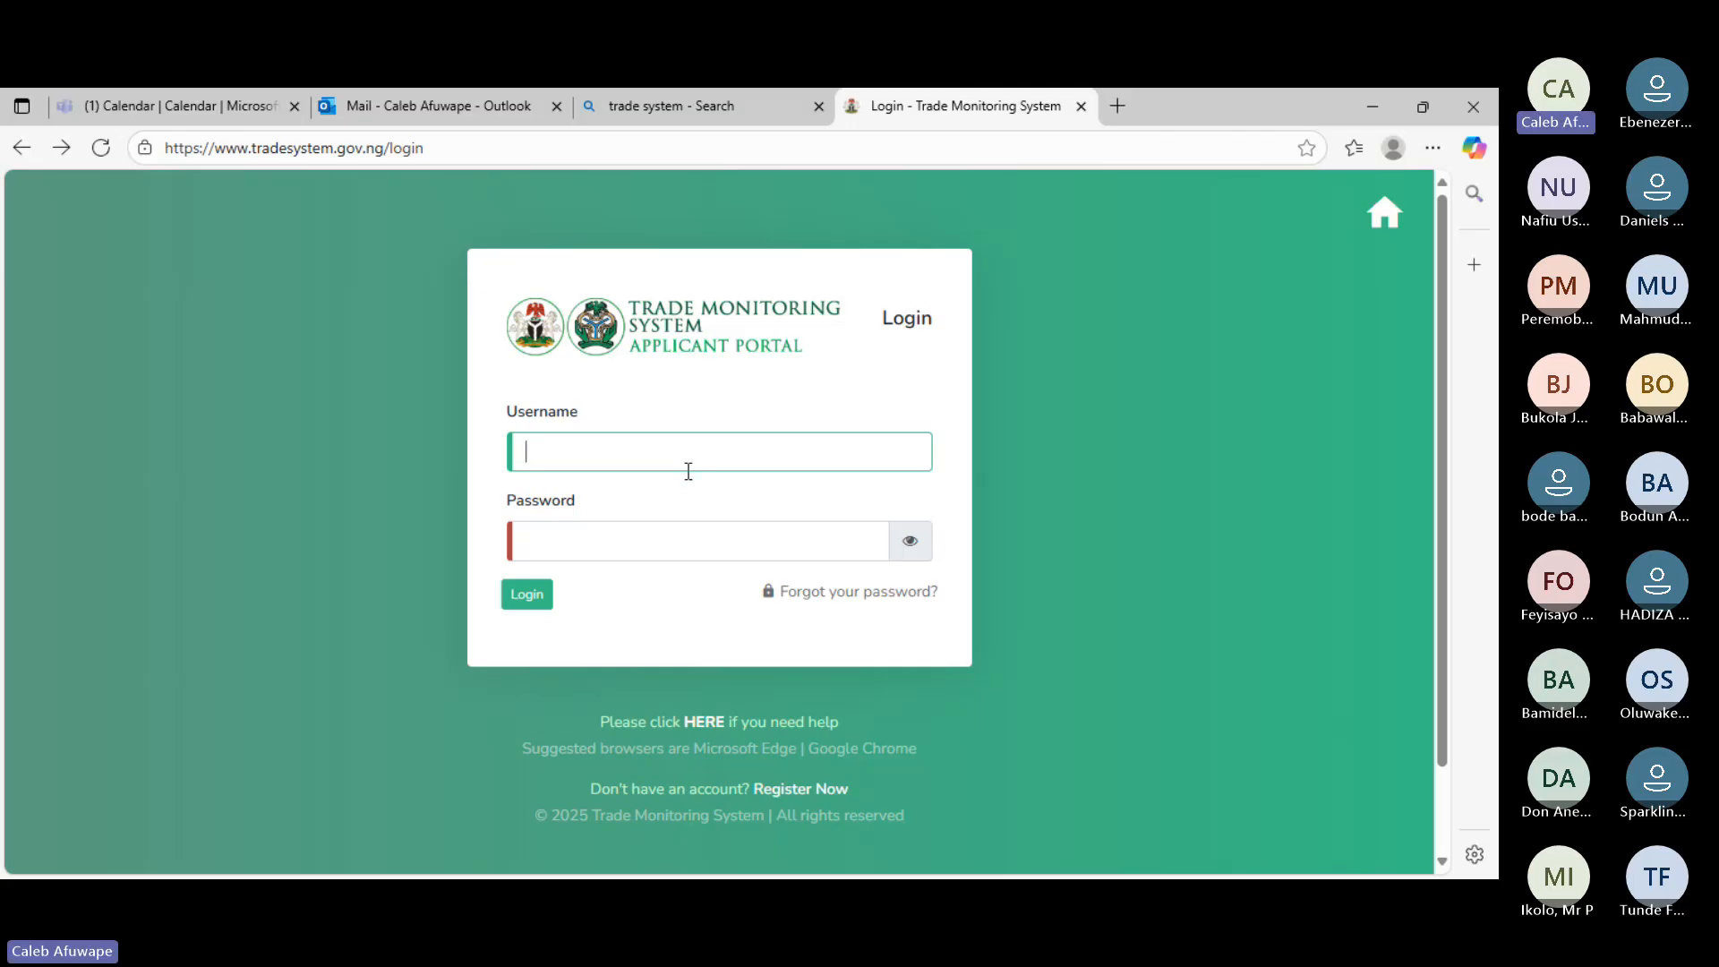
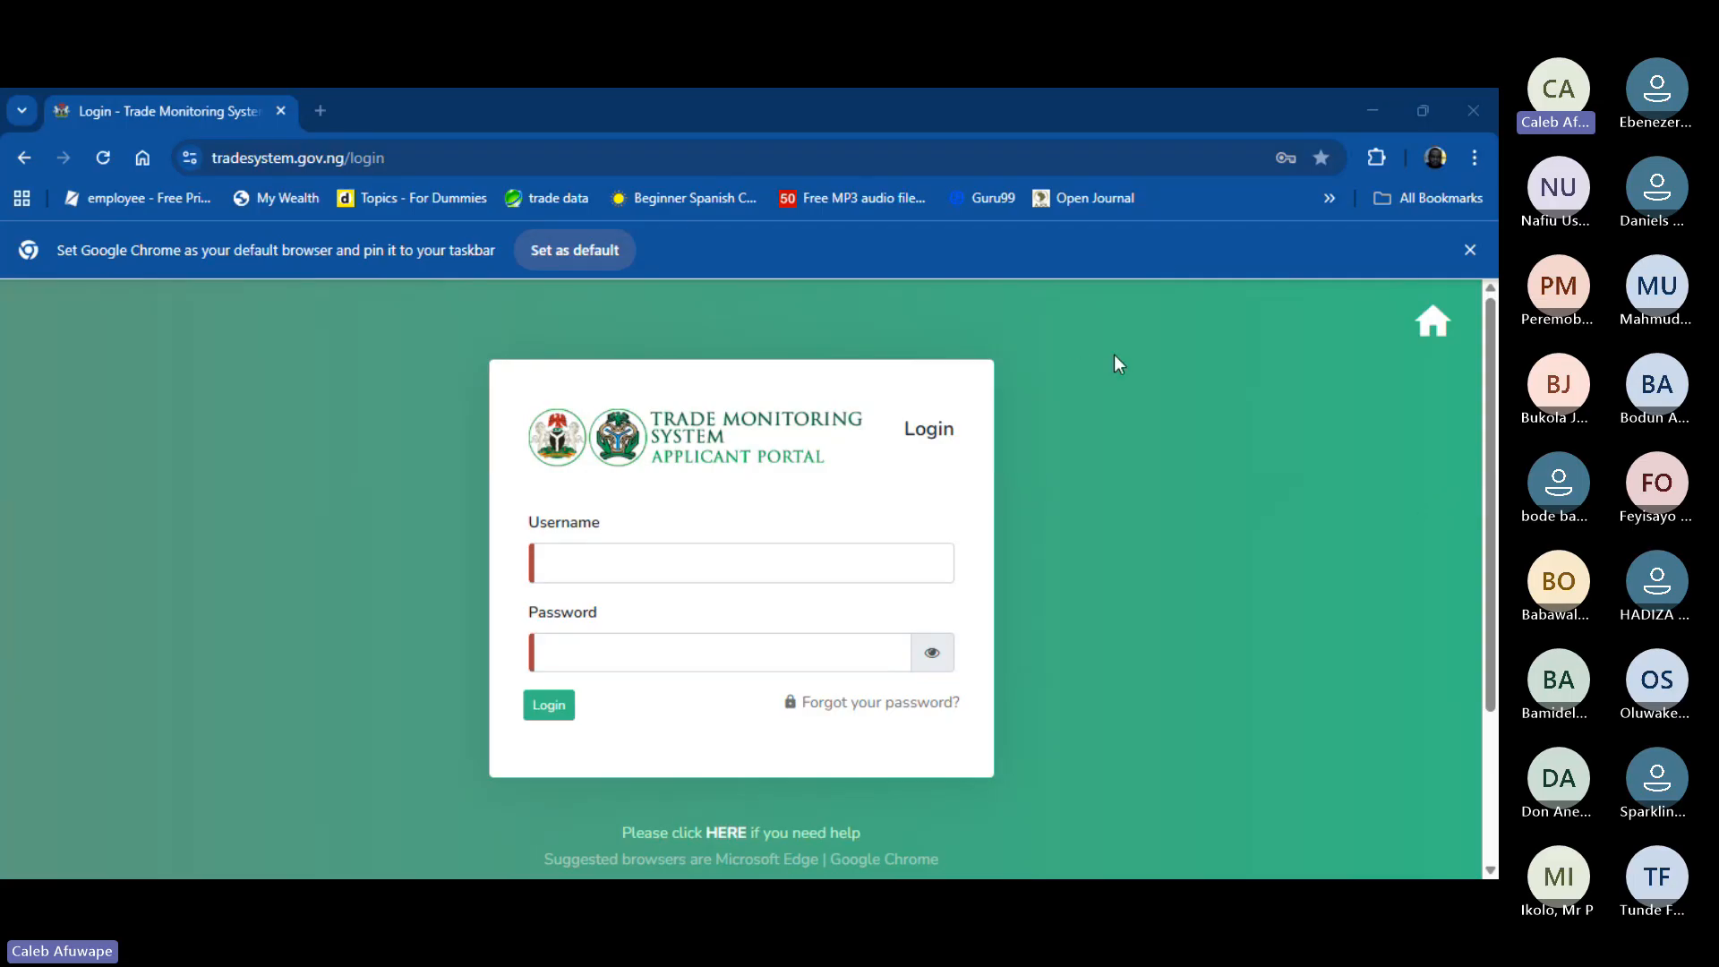
# - Choose the saved account from Chrome's password autofill list on the portal login page
pyautogui.click(850, 565)
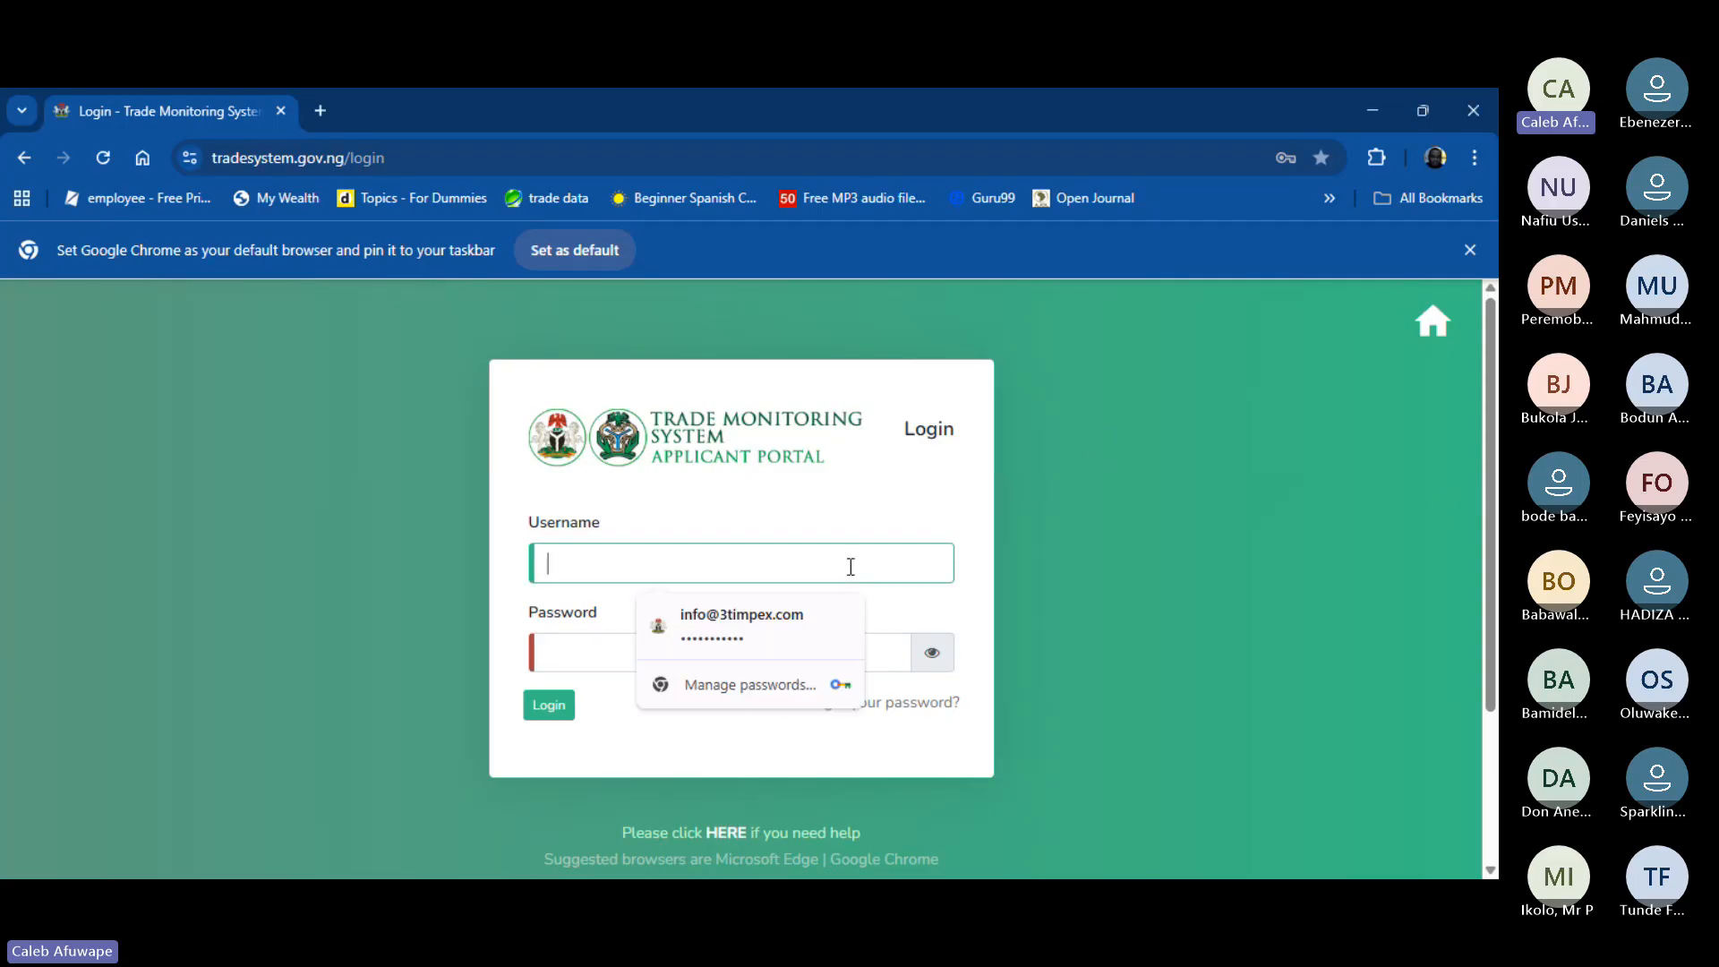
pyautogui.click(785, 622)
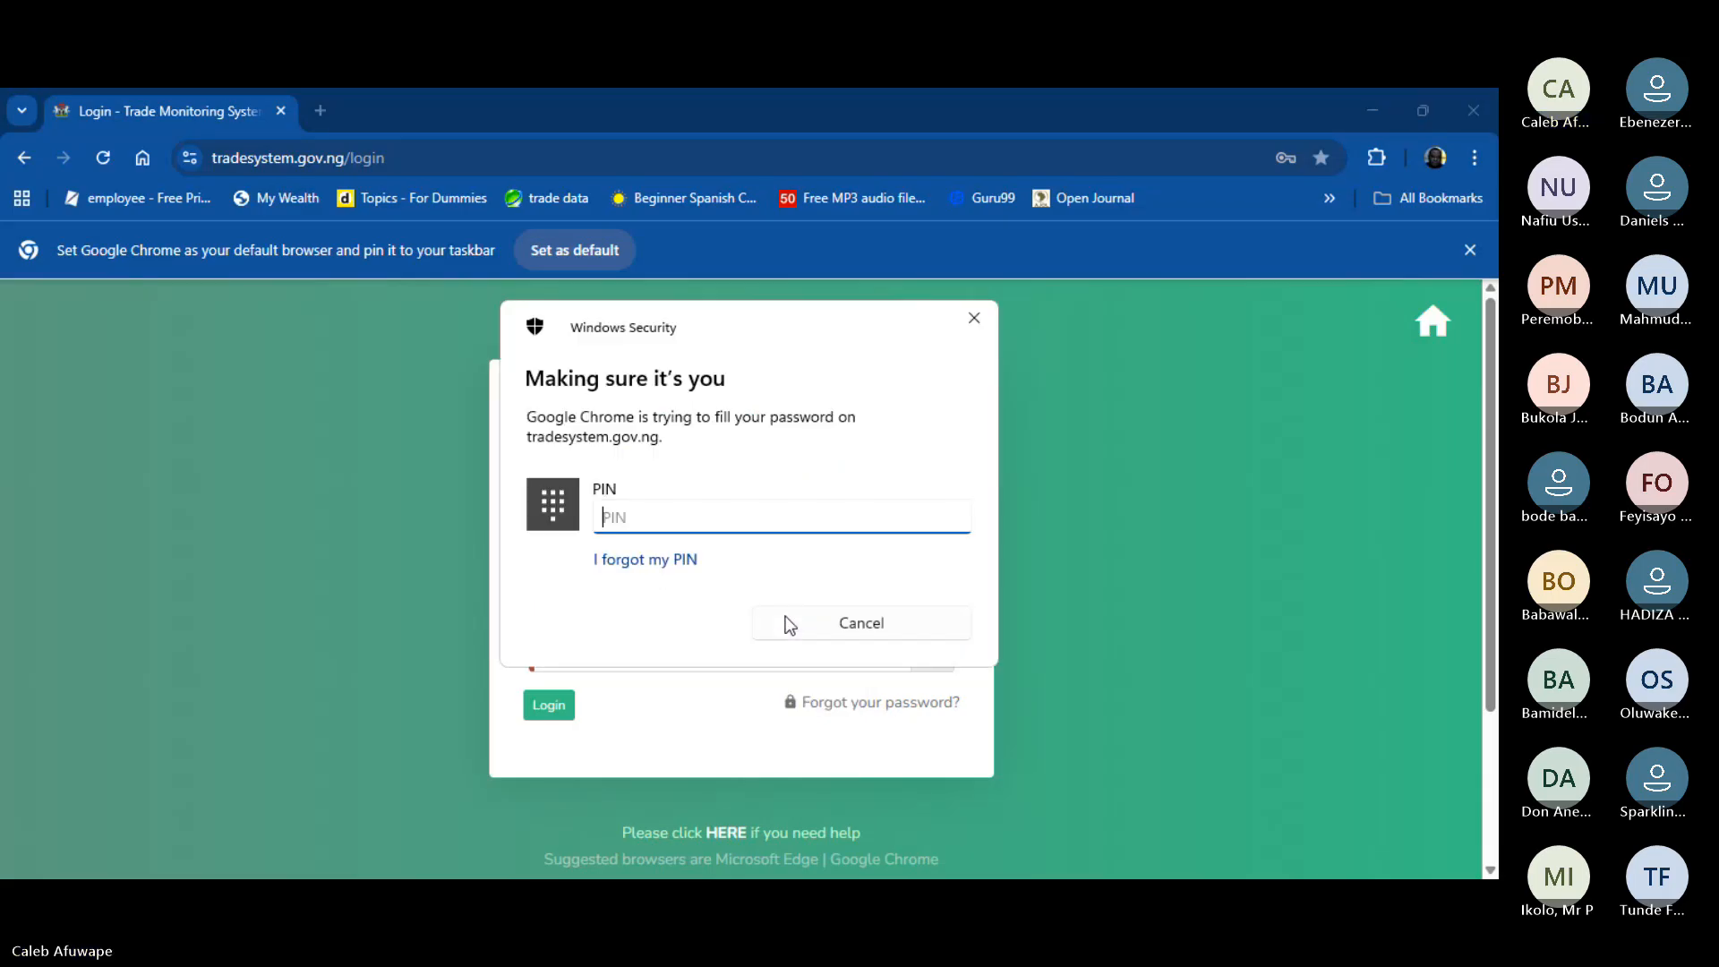
# - Confirm identity with the Windows Hello PIN, then log in with the autofilled credentials
pyautogui.write('****')
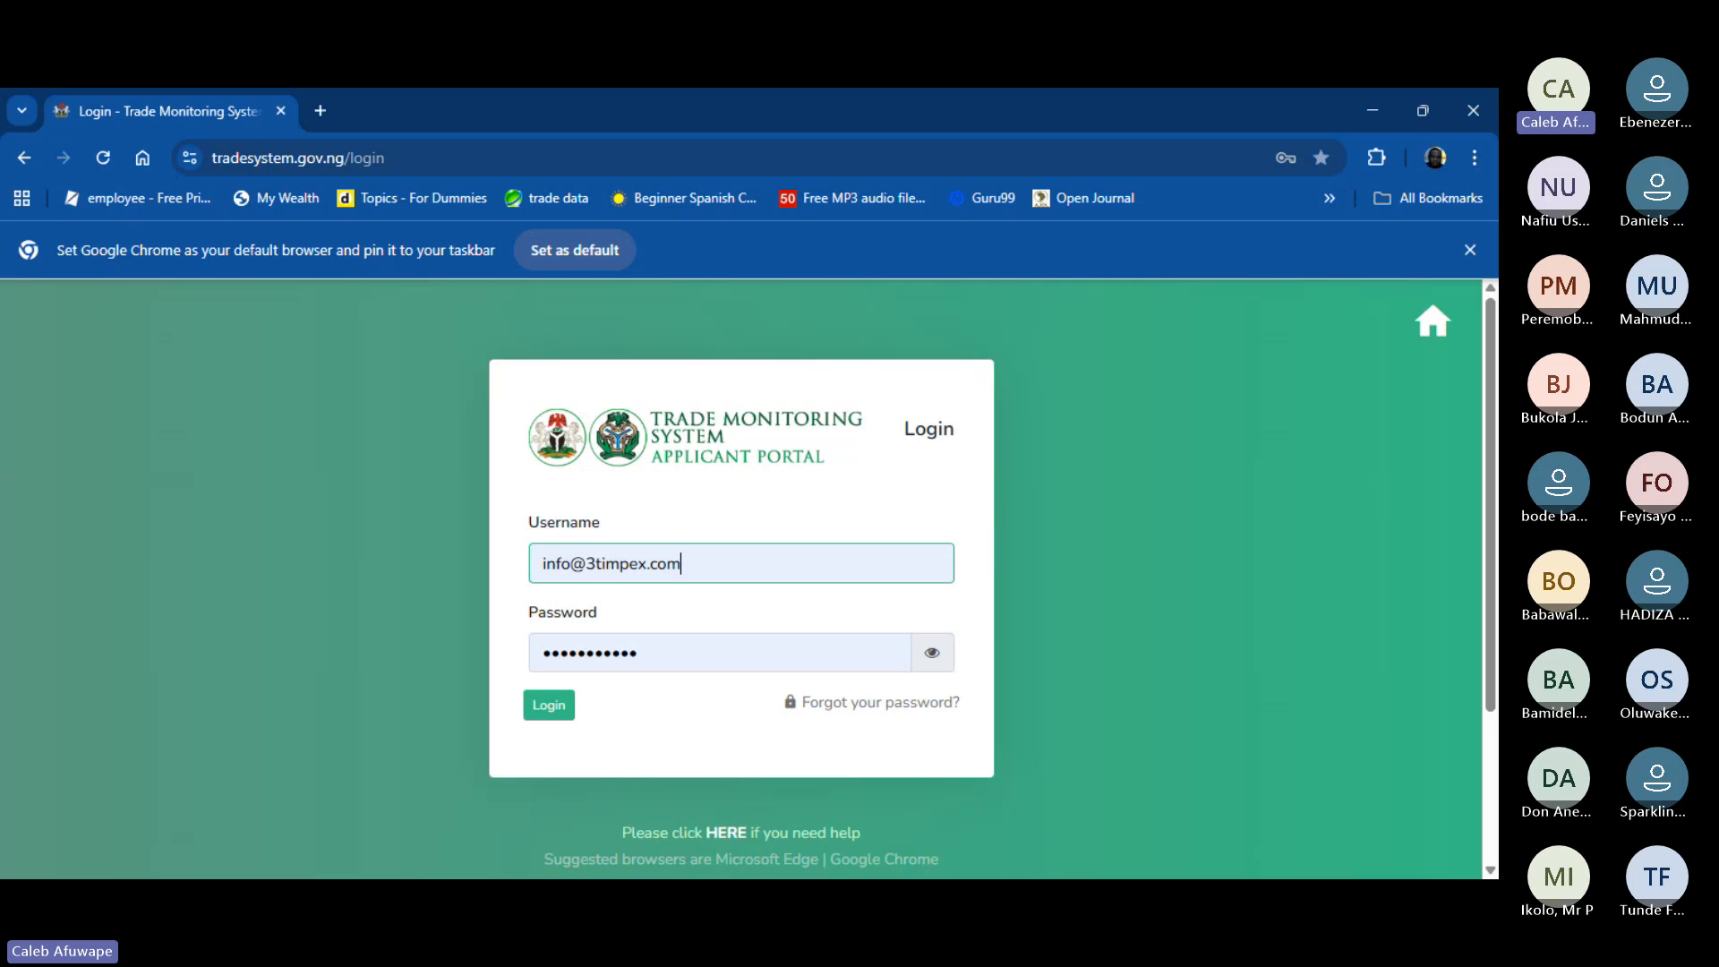
pyautogui.click(820, 240)
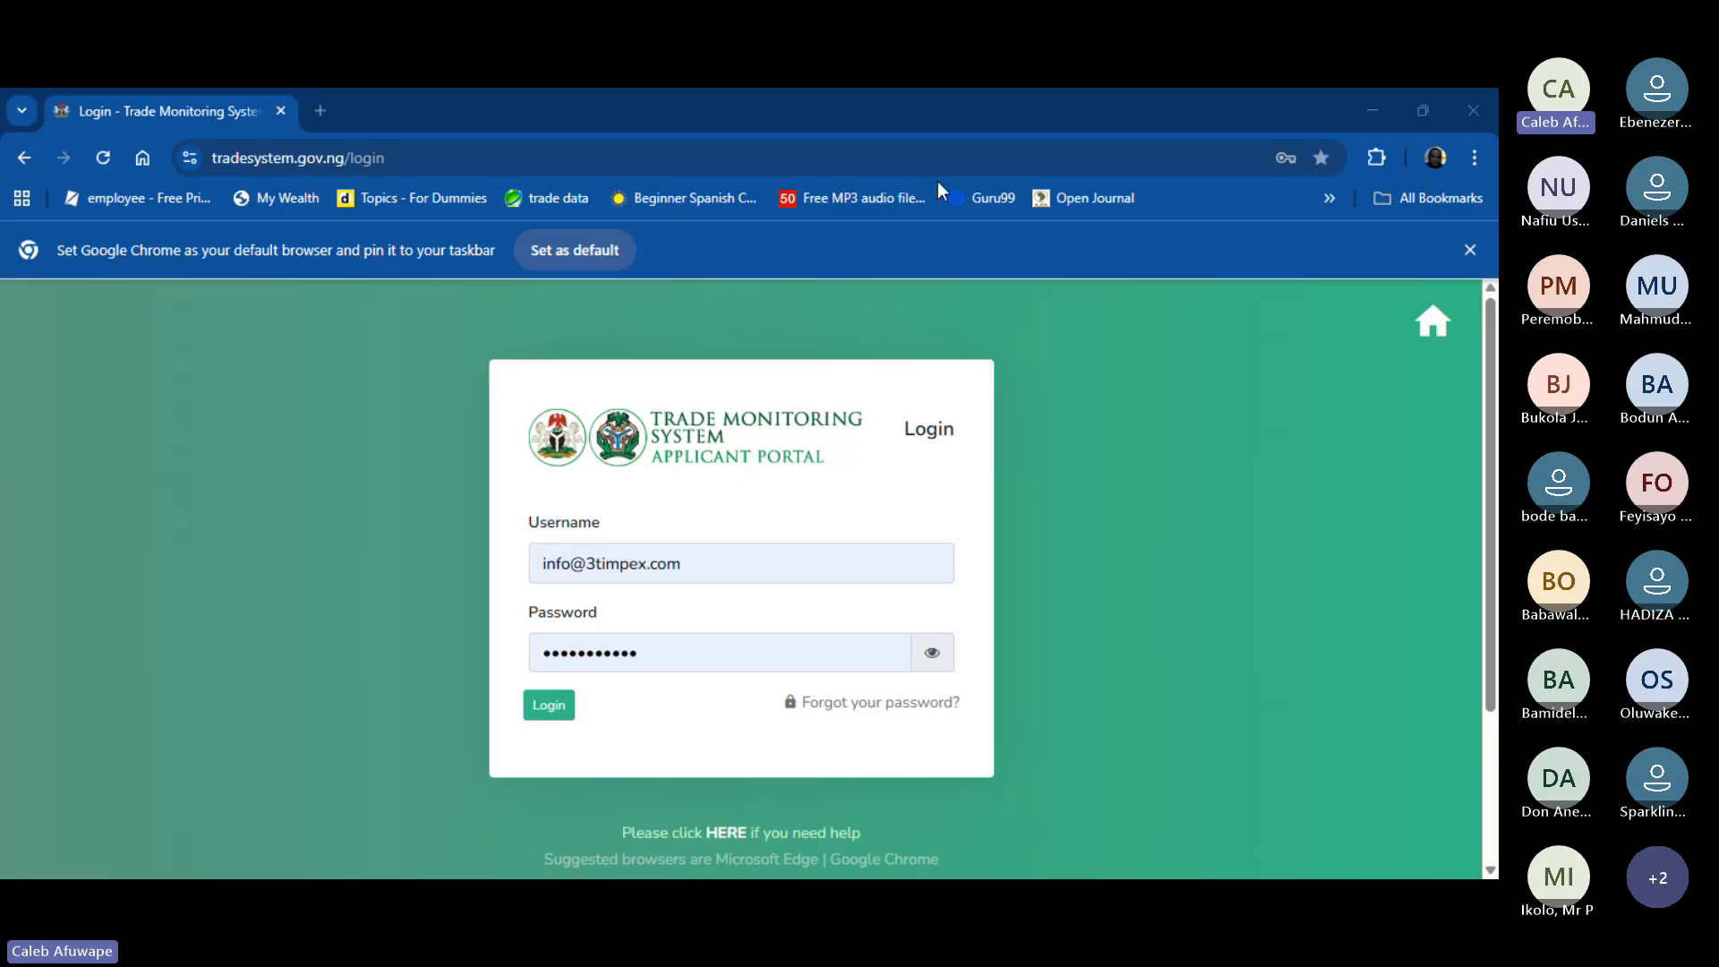
pyautogui.click(876, 295)
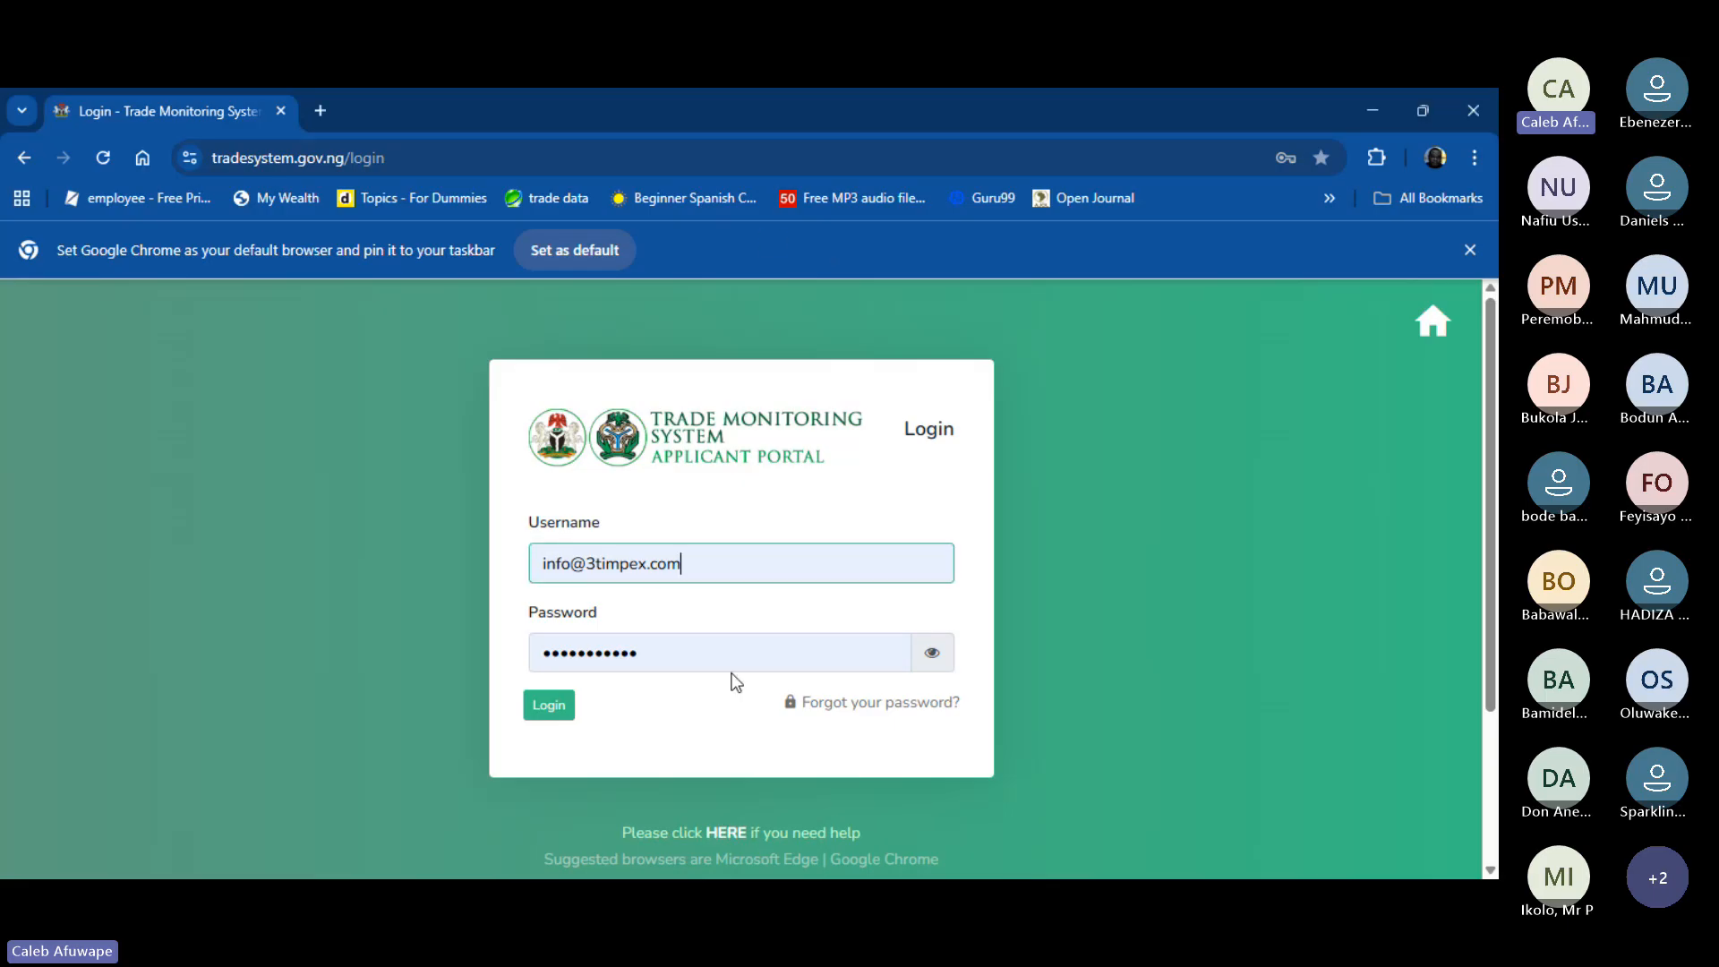
pyautogui.click(560, 708)
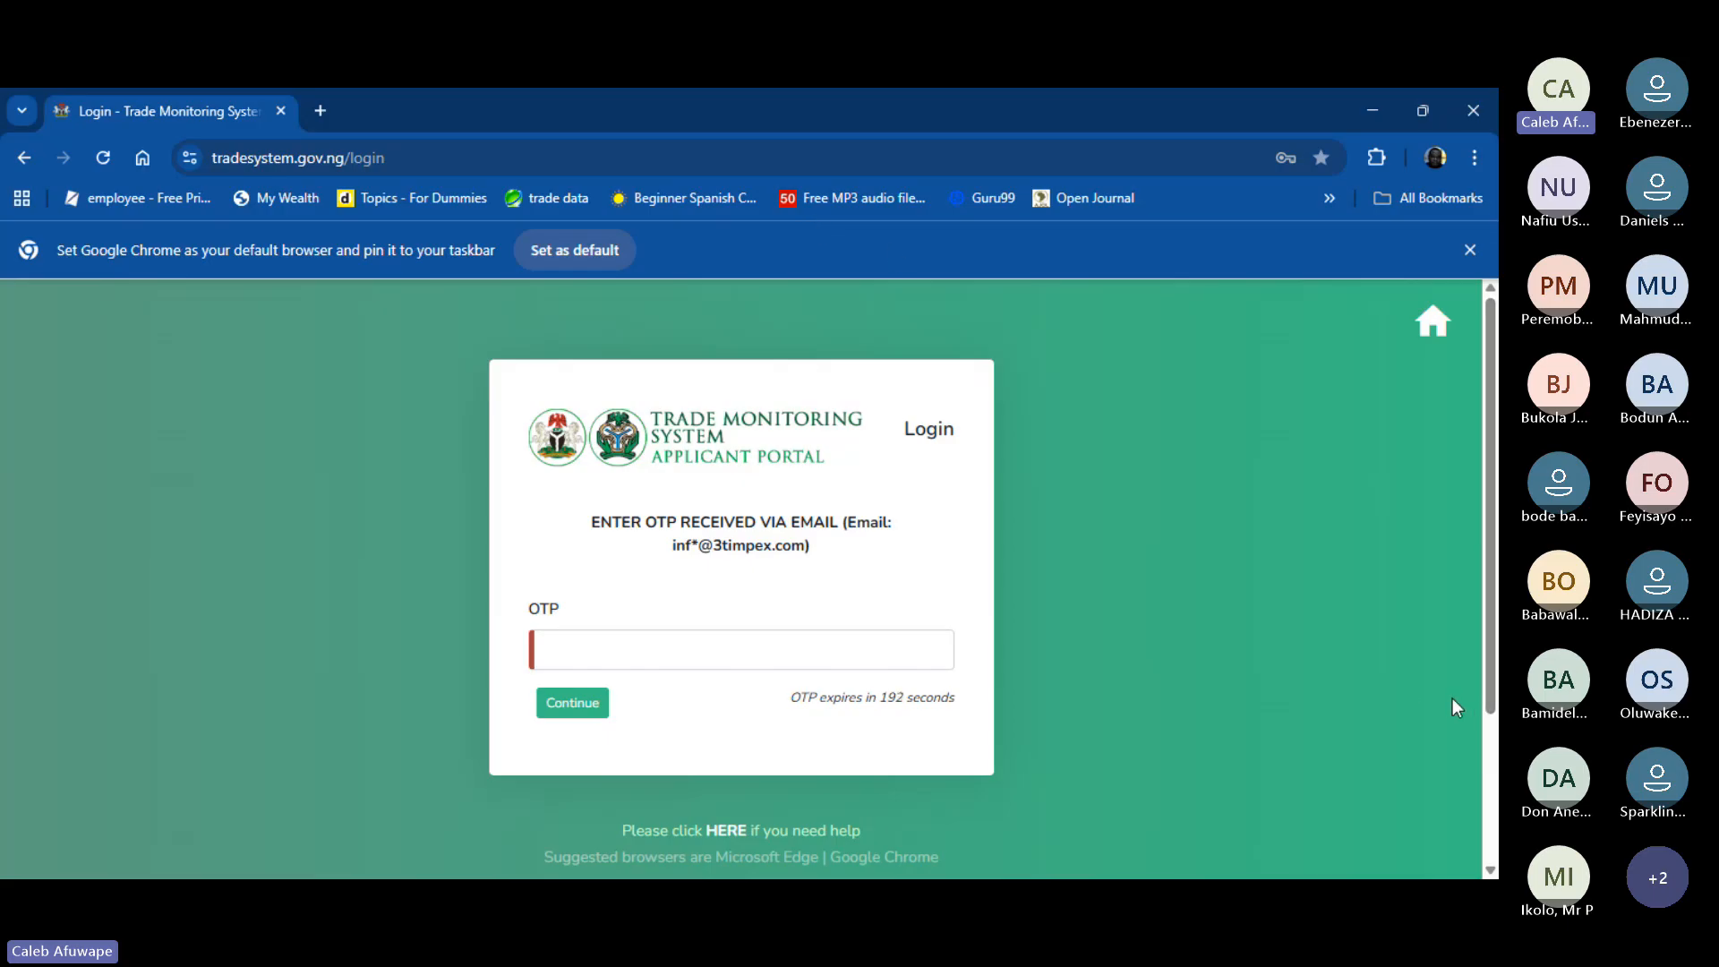
pyautogui.click(1109, 438)
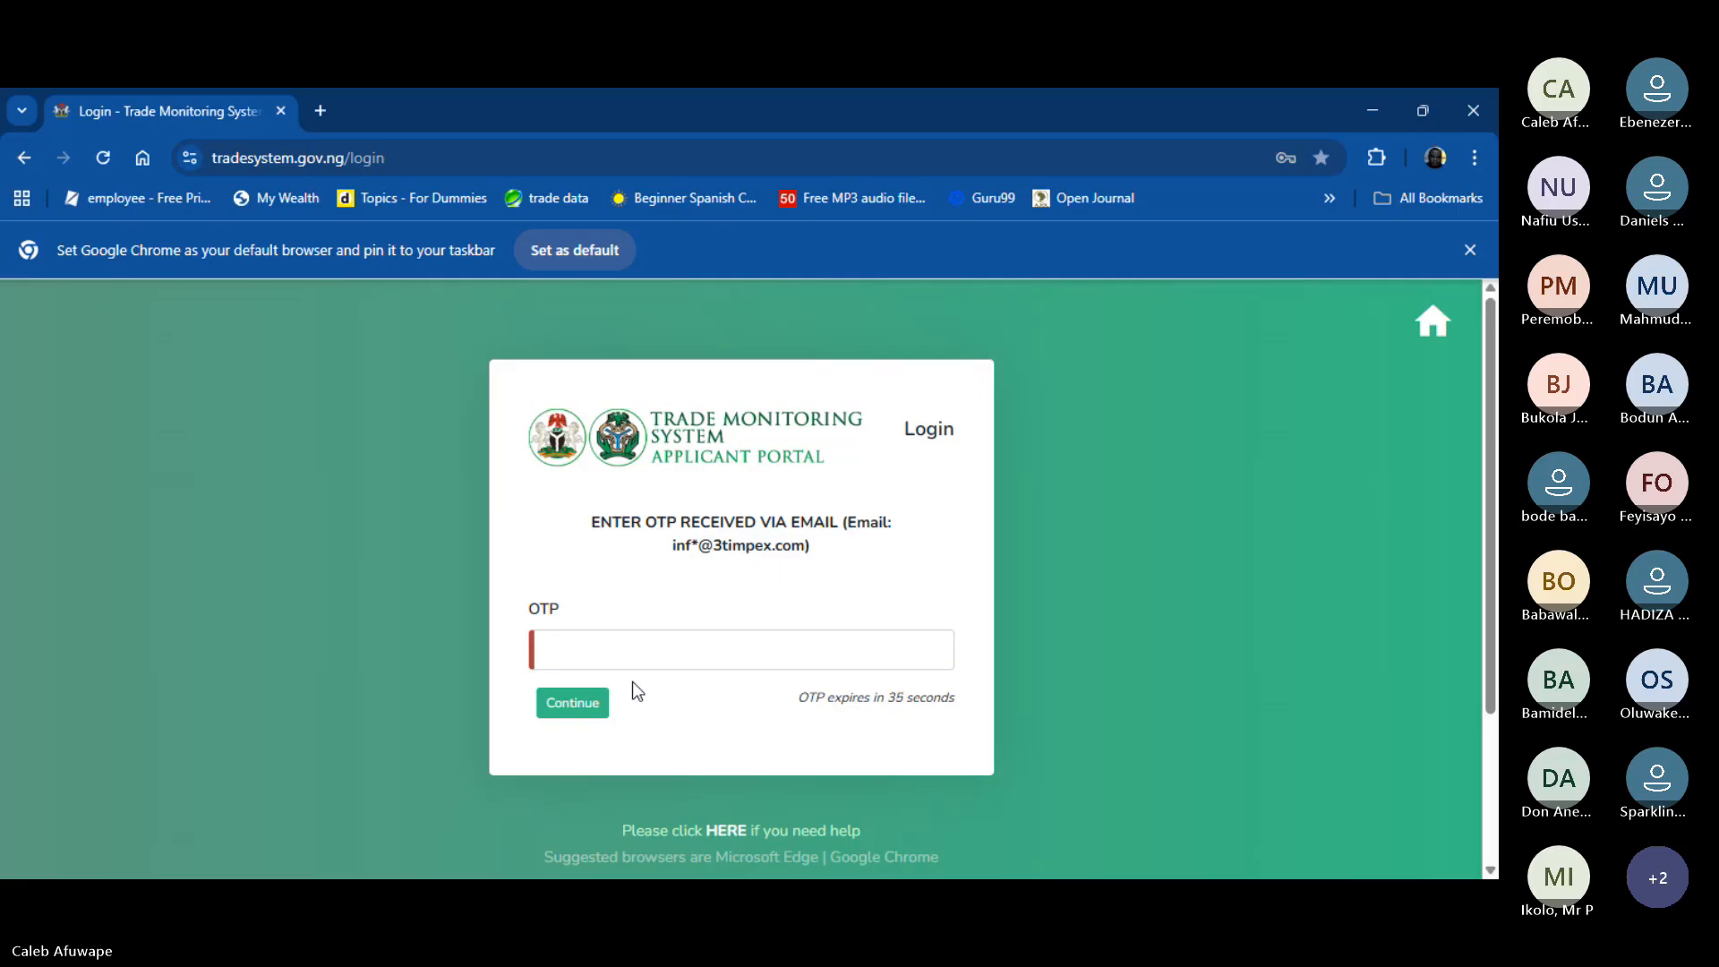
# - Paste the e-mailed one-time code into the OTP field and submit it
pyautogui.click(664, 647)
pyautogui.hotkey('ctrl', 'v')
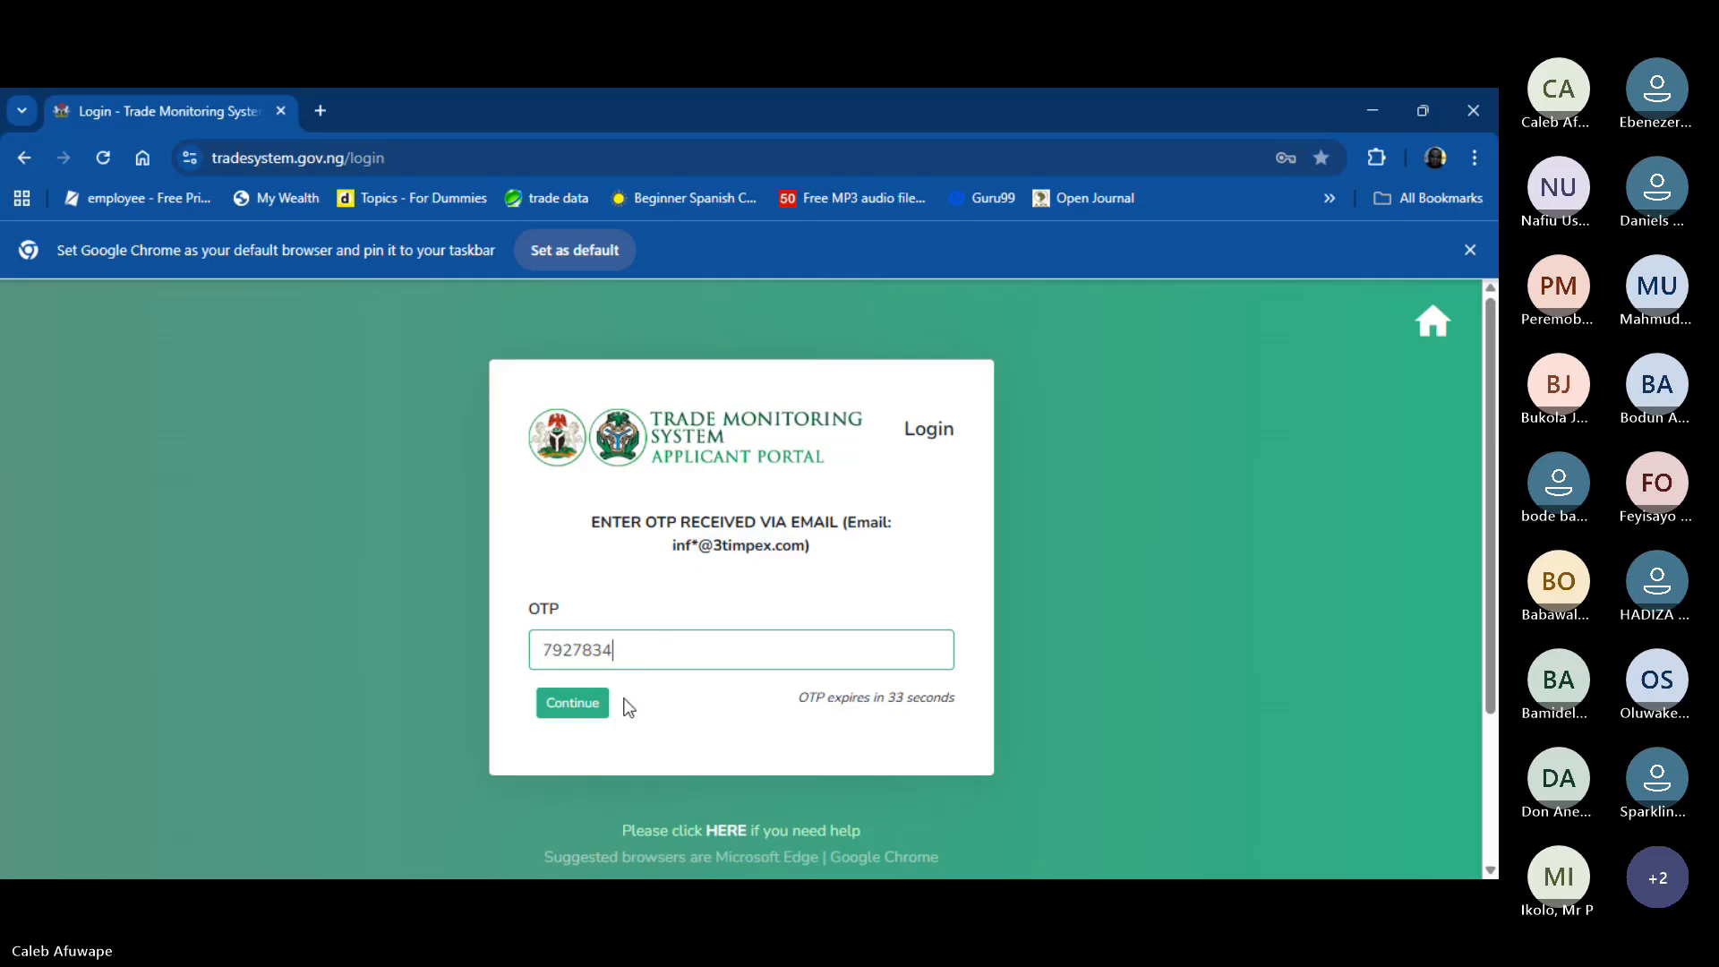
pyautogui.click(589, 706)
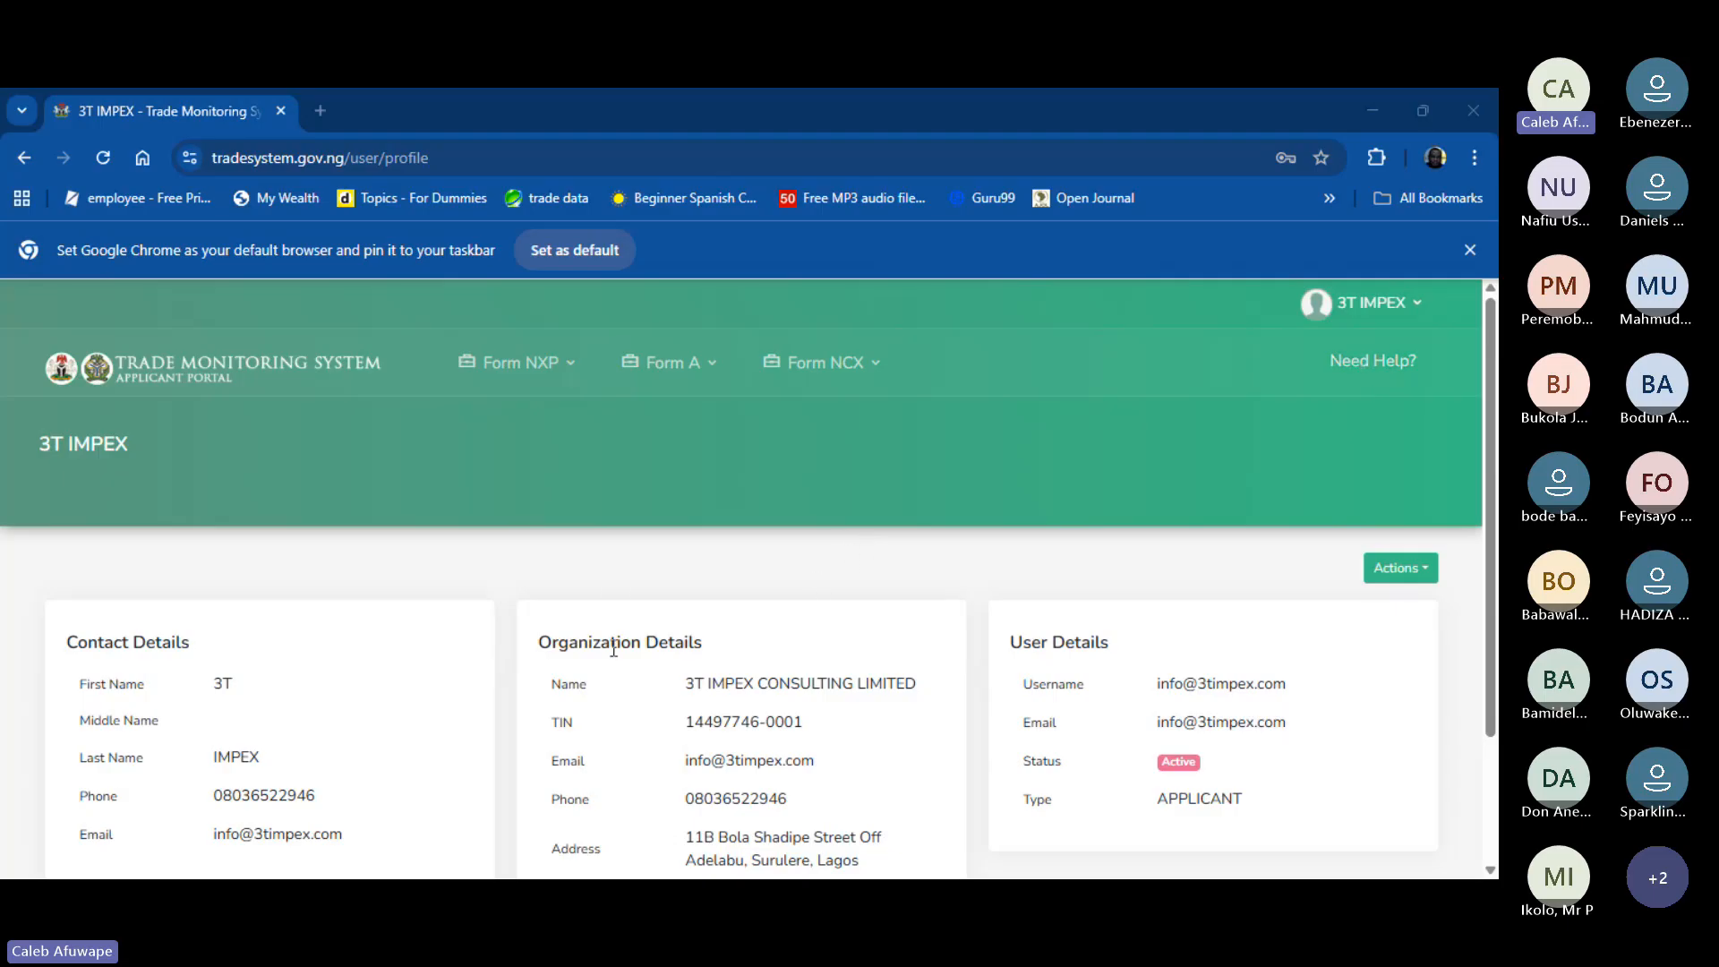
pyautogui.scroll(-2, 346, 794)
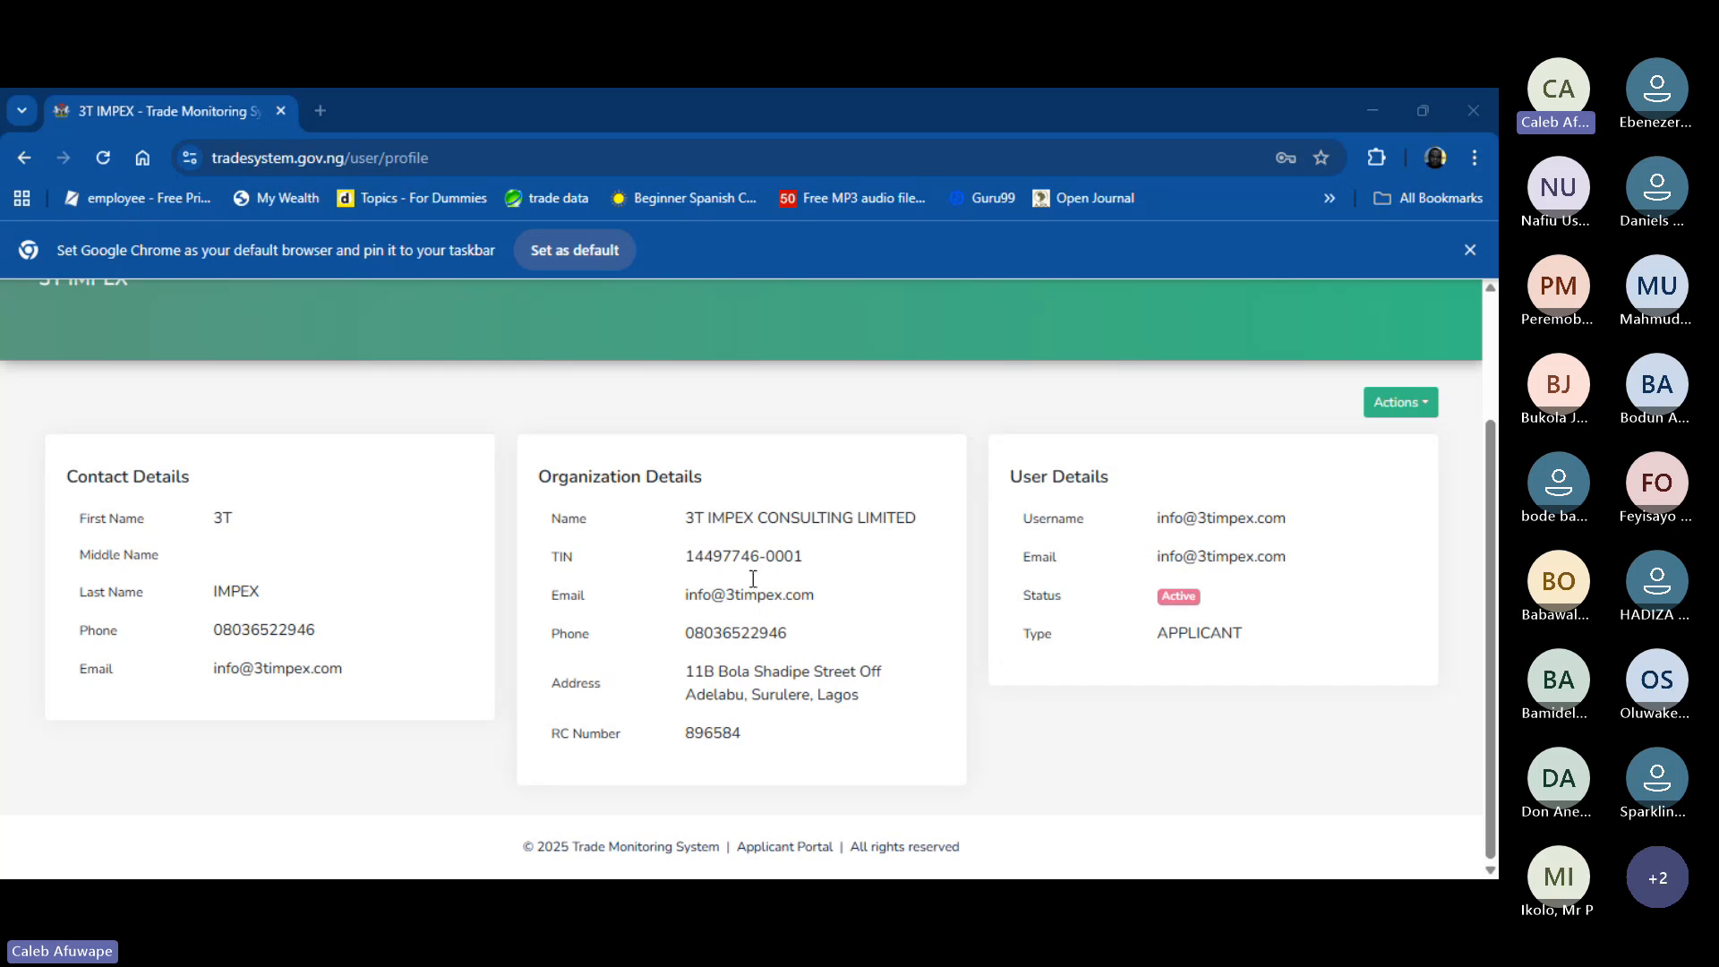
pyautogui.moveTo(686, 517); pyautogui.dragTo(786, 747)
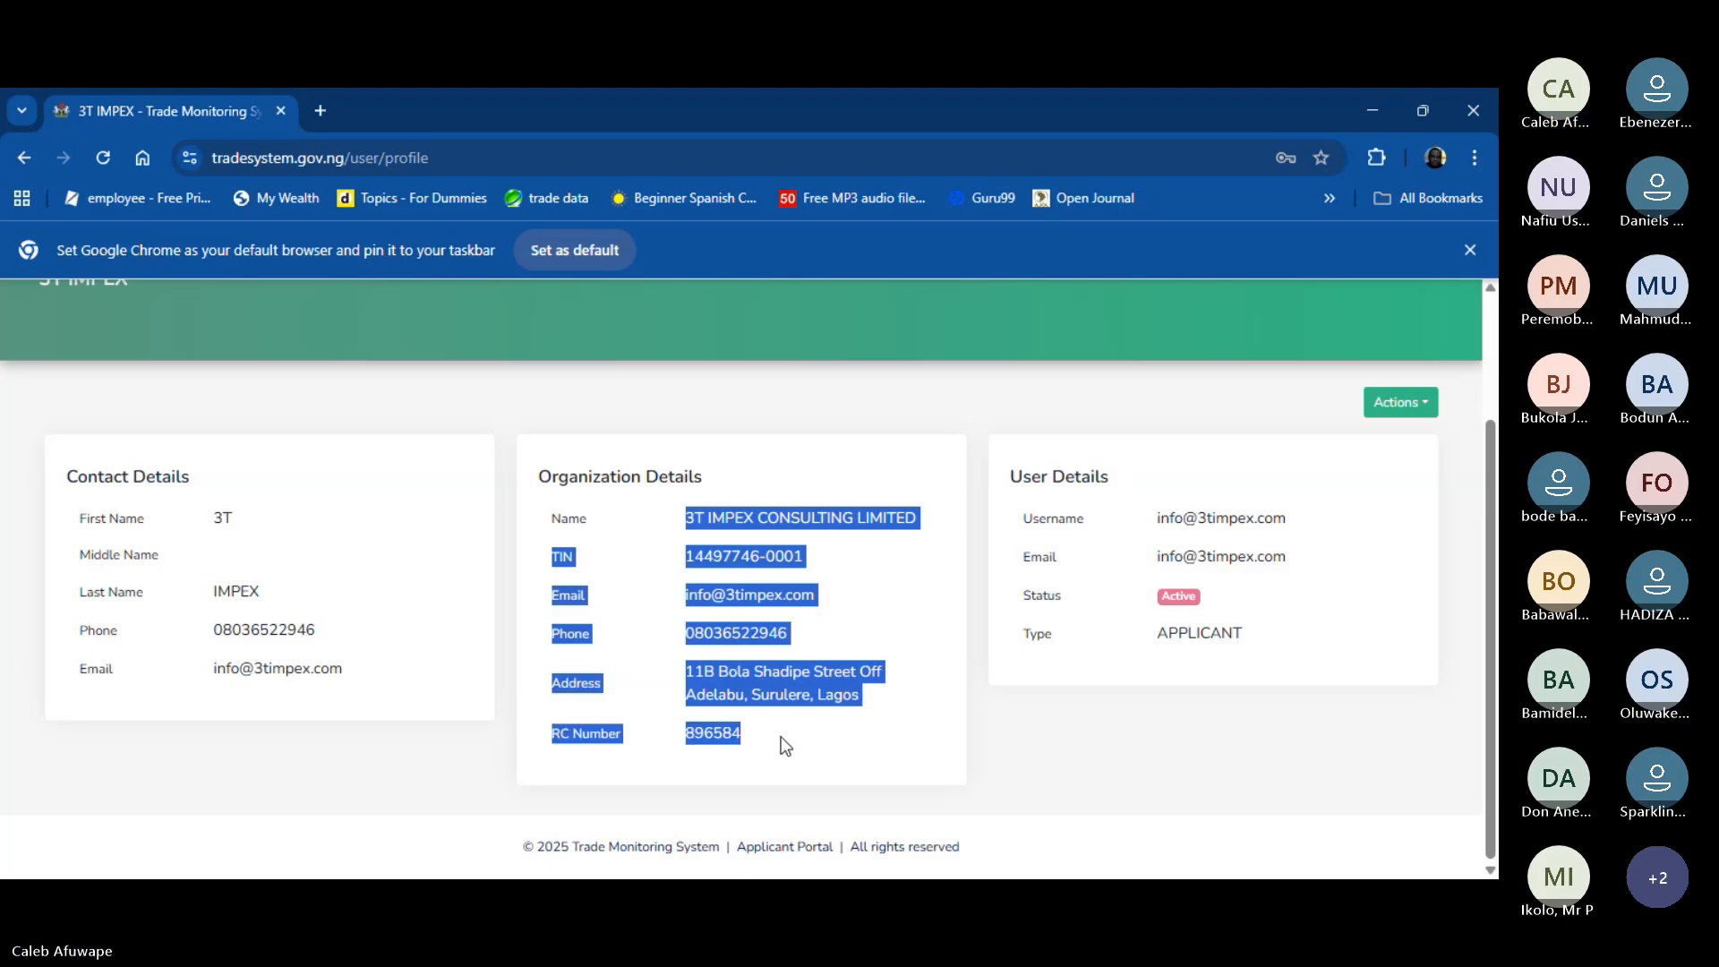
pyautogui.click(1056, 770)
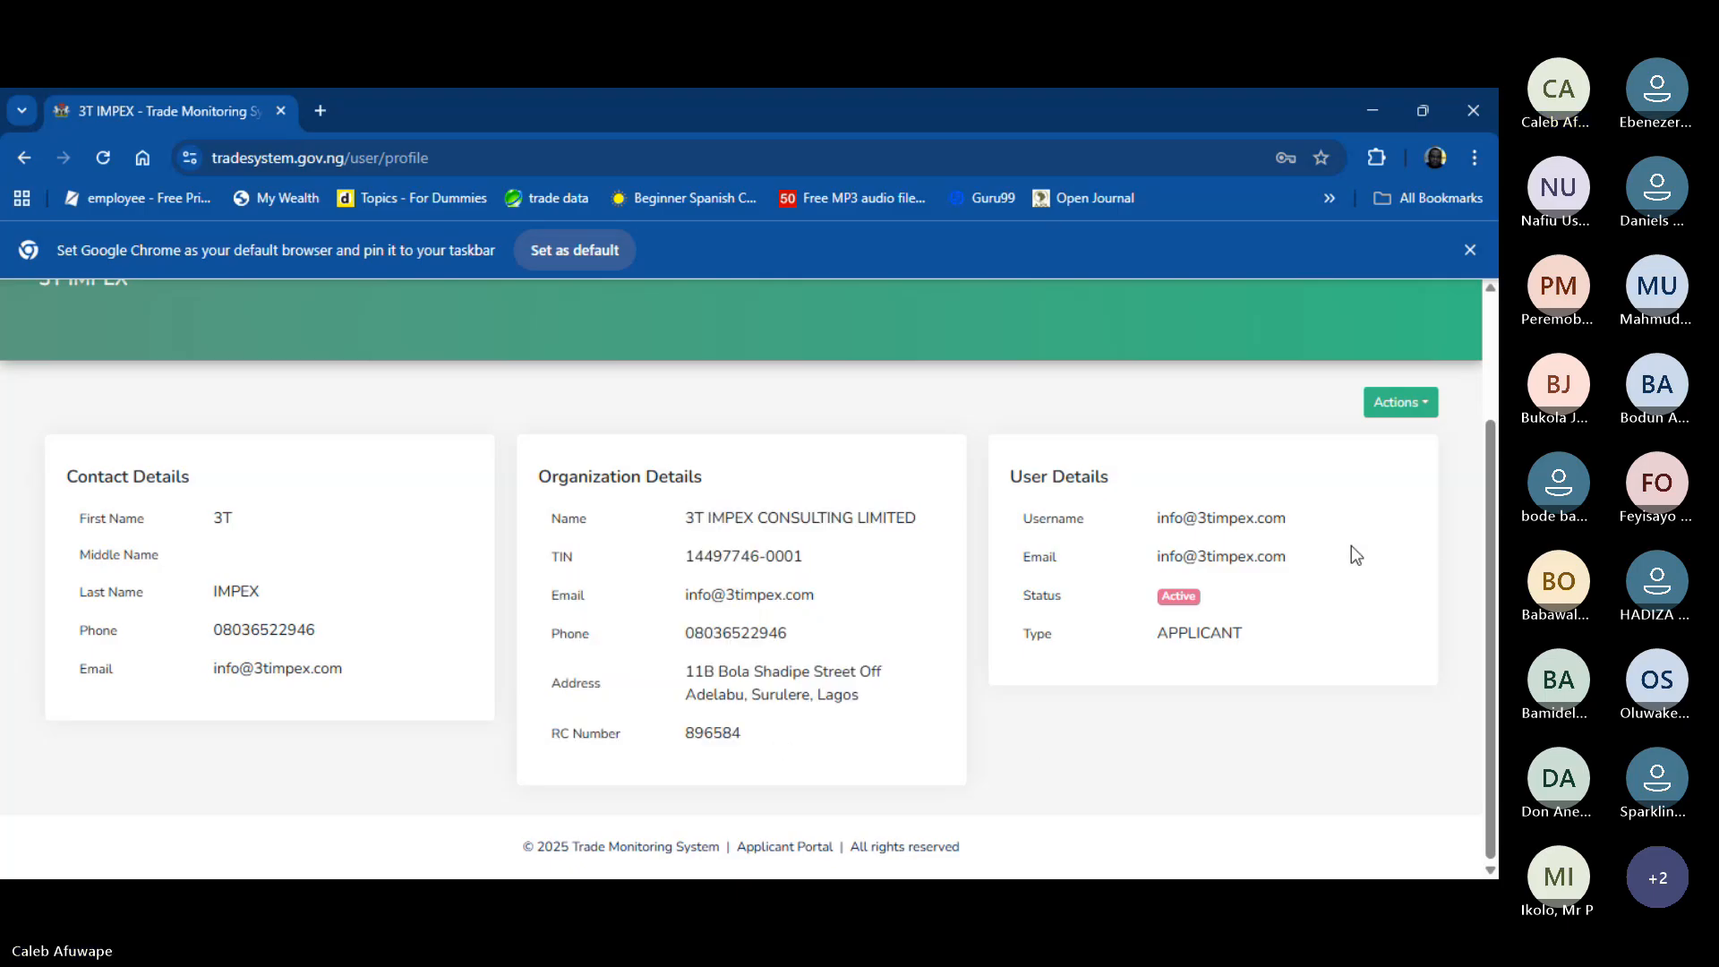
pyautogui.scroll(2, 1174, 555)
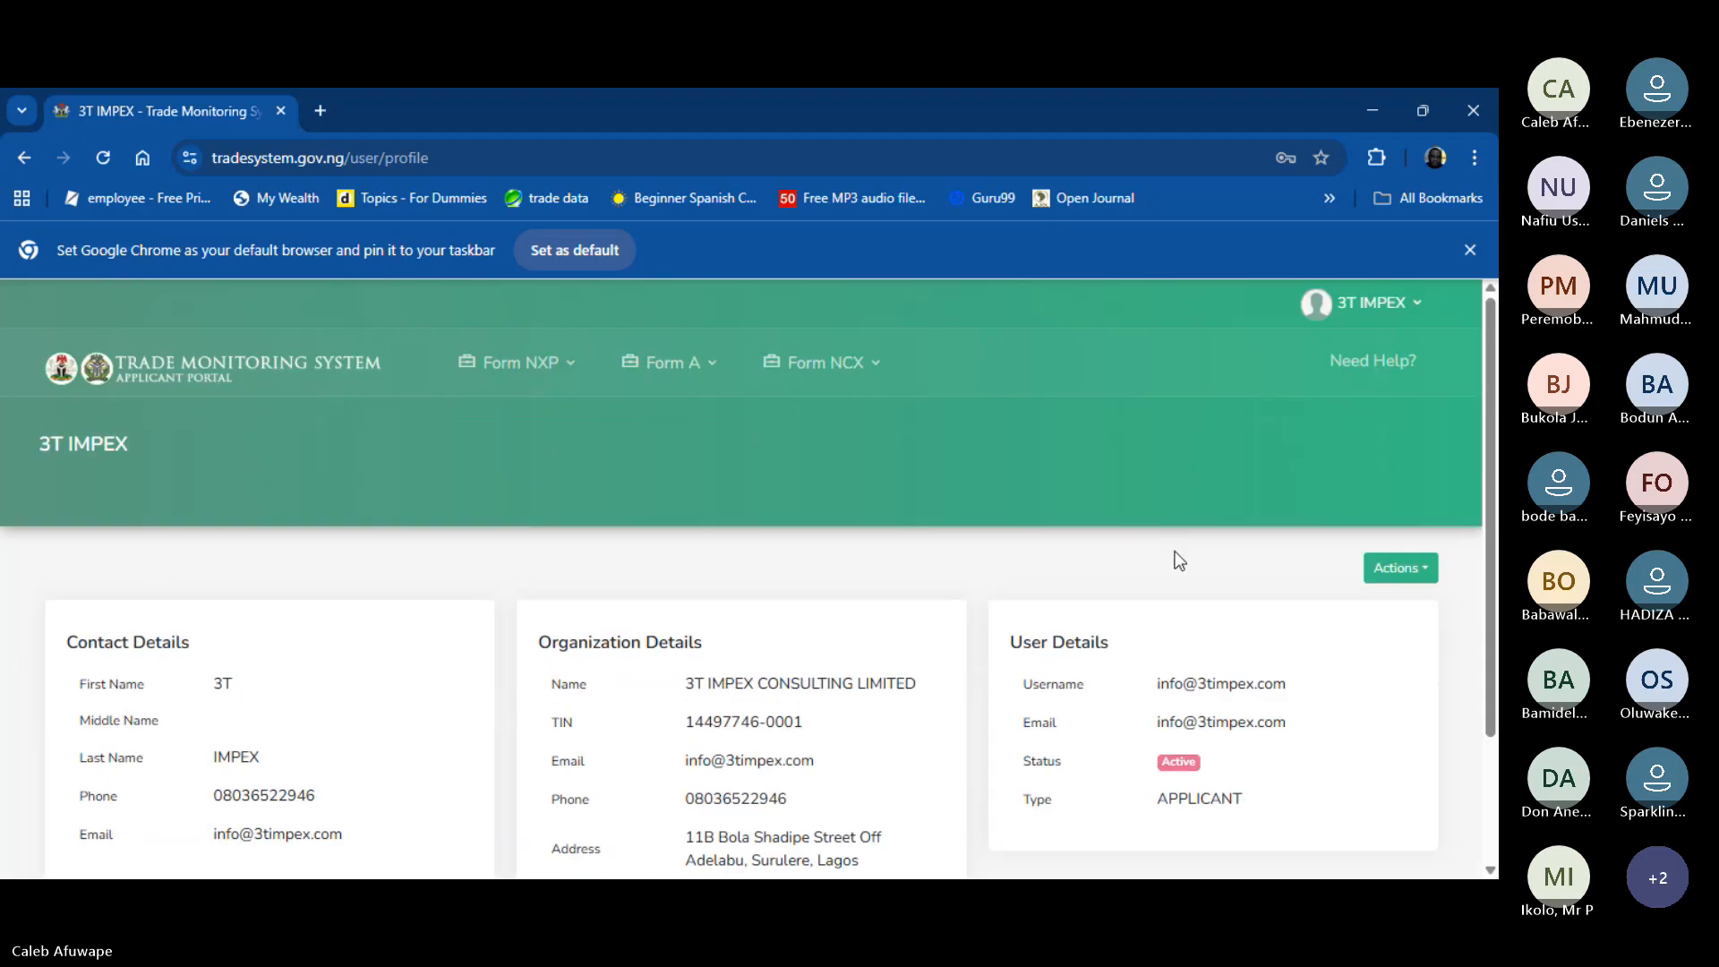
pyautogui.scroll(-2, 1174, 558)
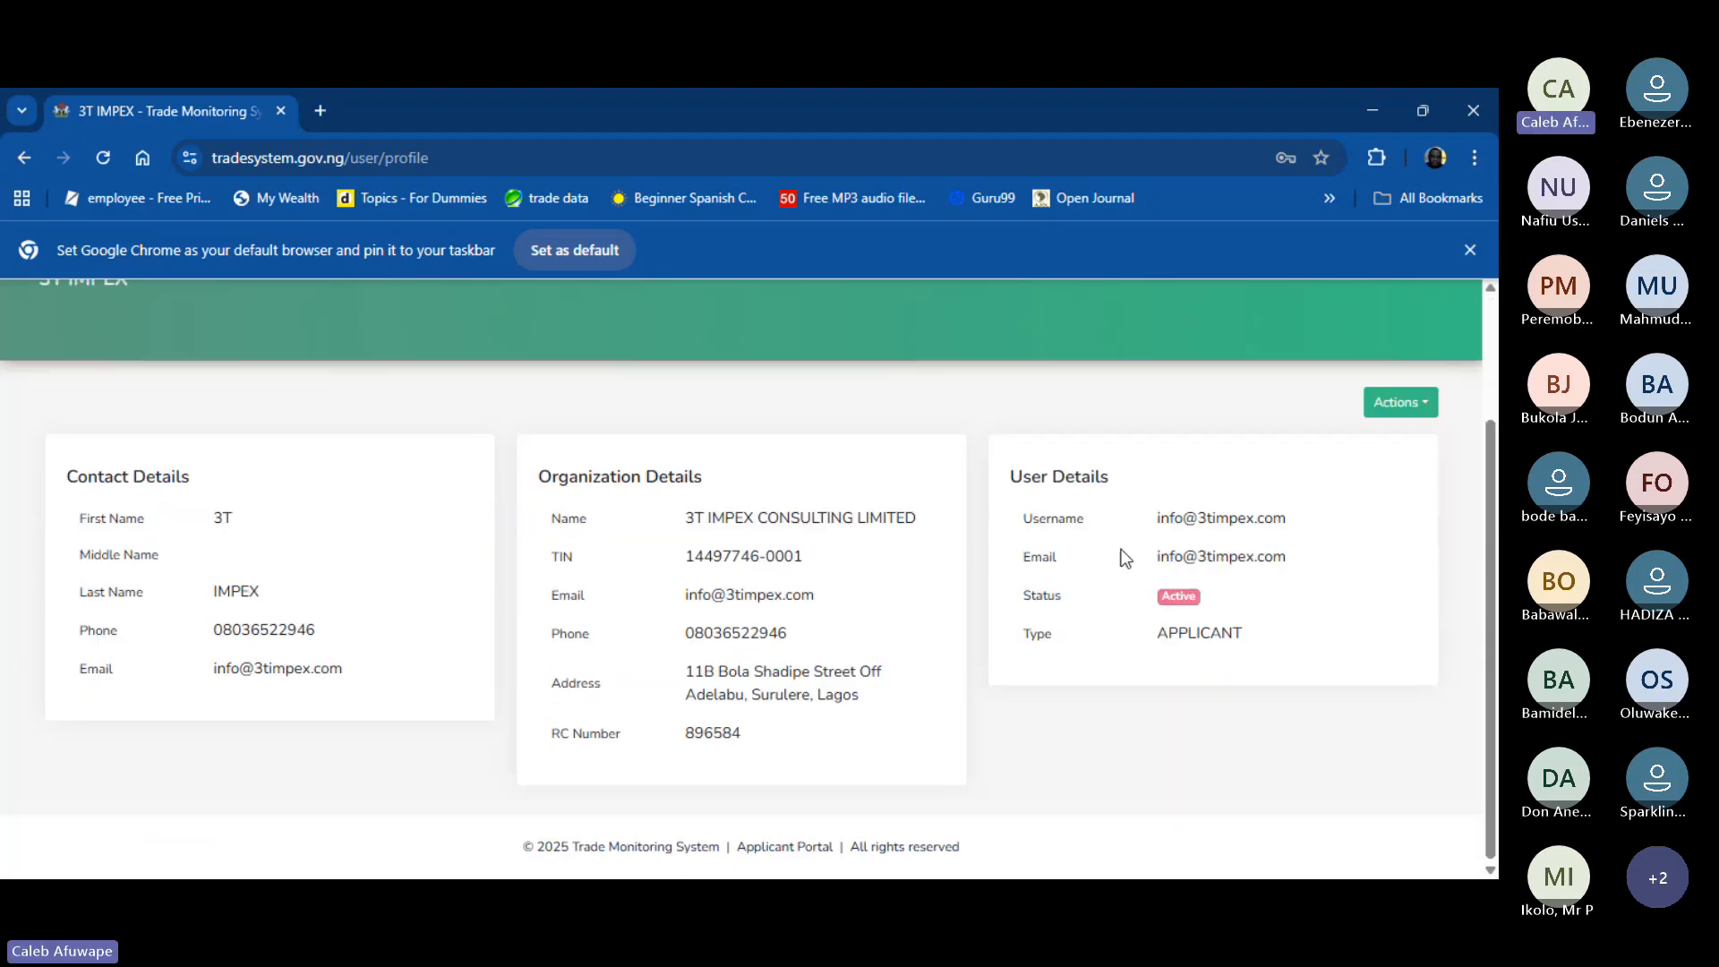
pyautogui.scroll(2, 1119, 555)
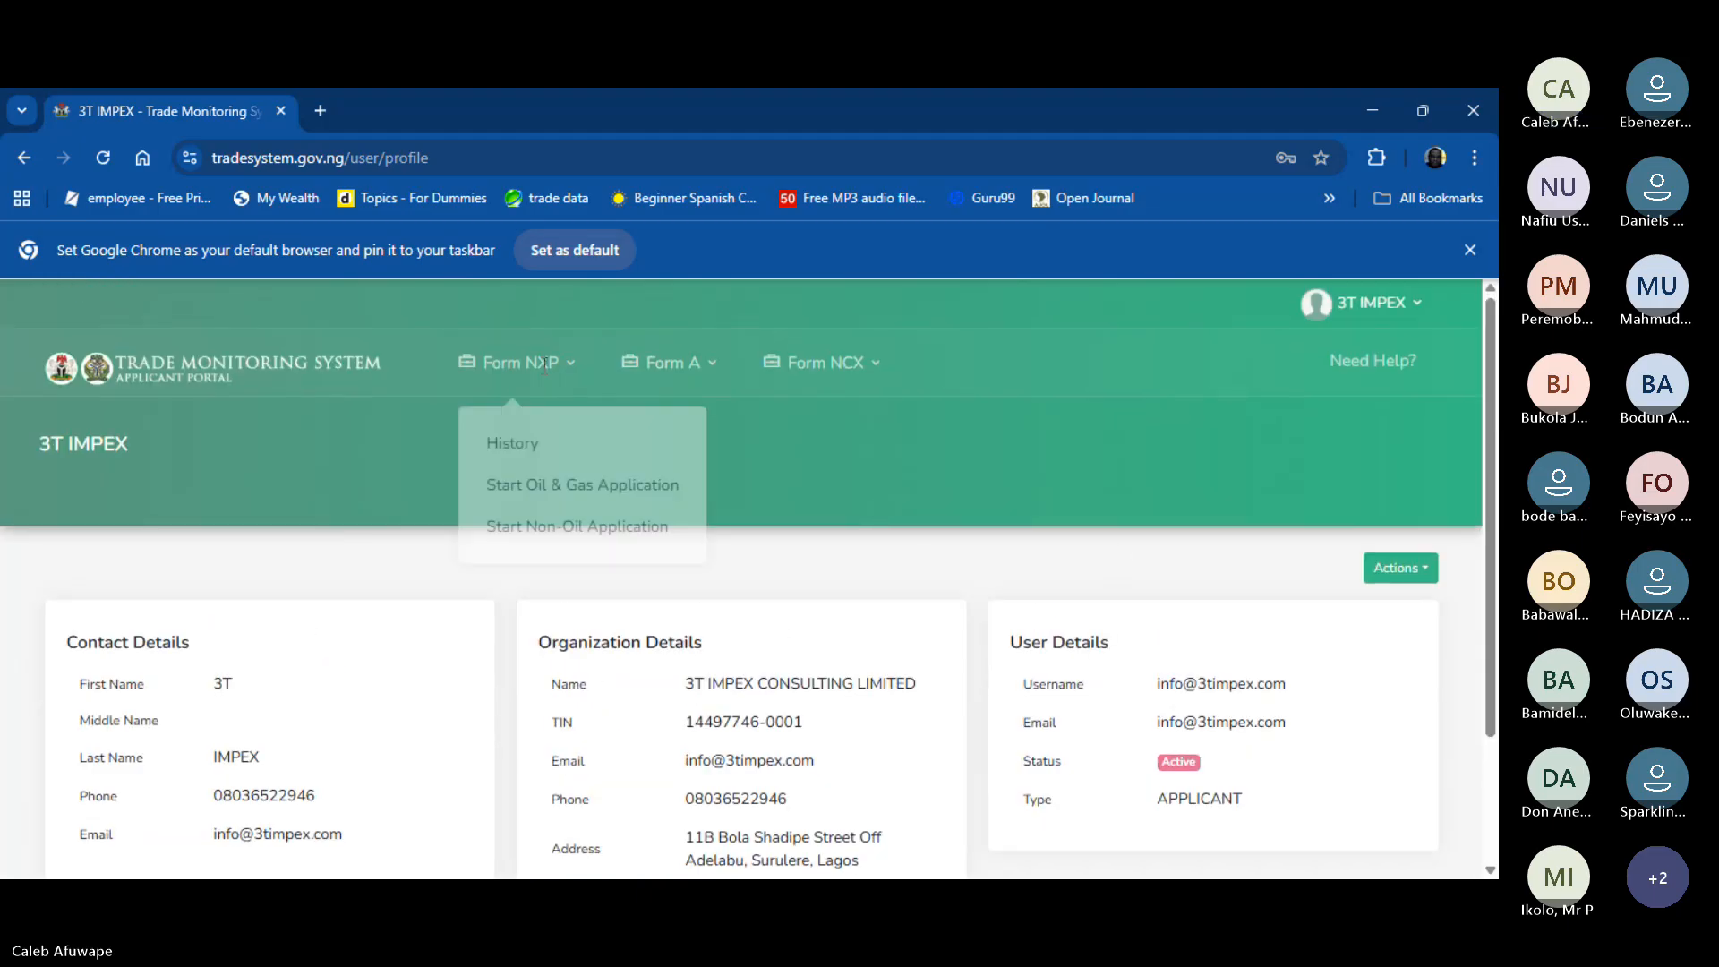
# - Look over the Form NXP, Form A and Form NCX menus, then expand Form NXP
pyautogui.moveTo(538, 377)
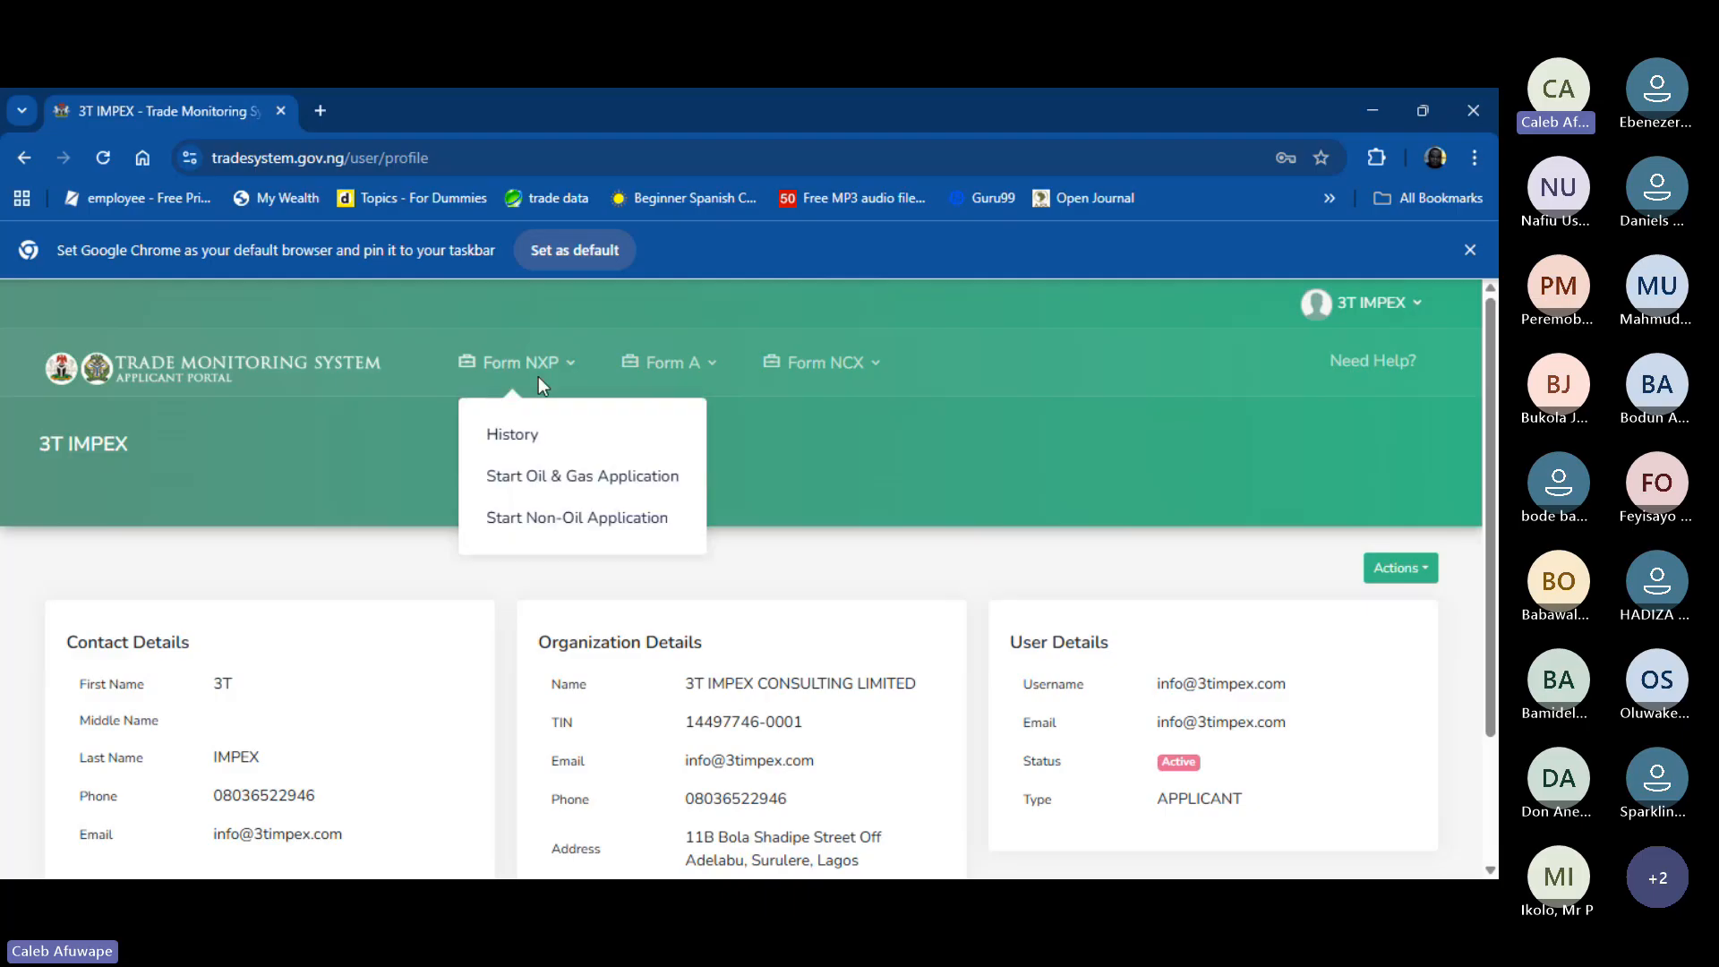
pyautogui.moveTo(732, 360)
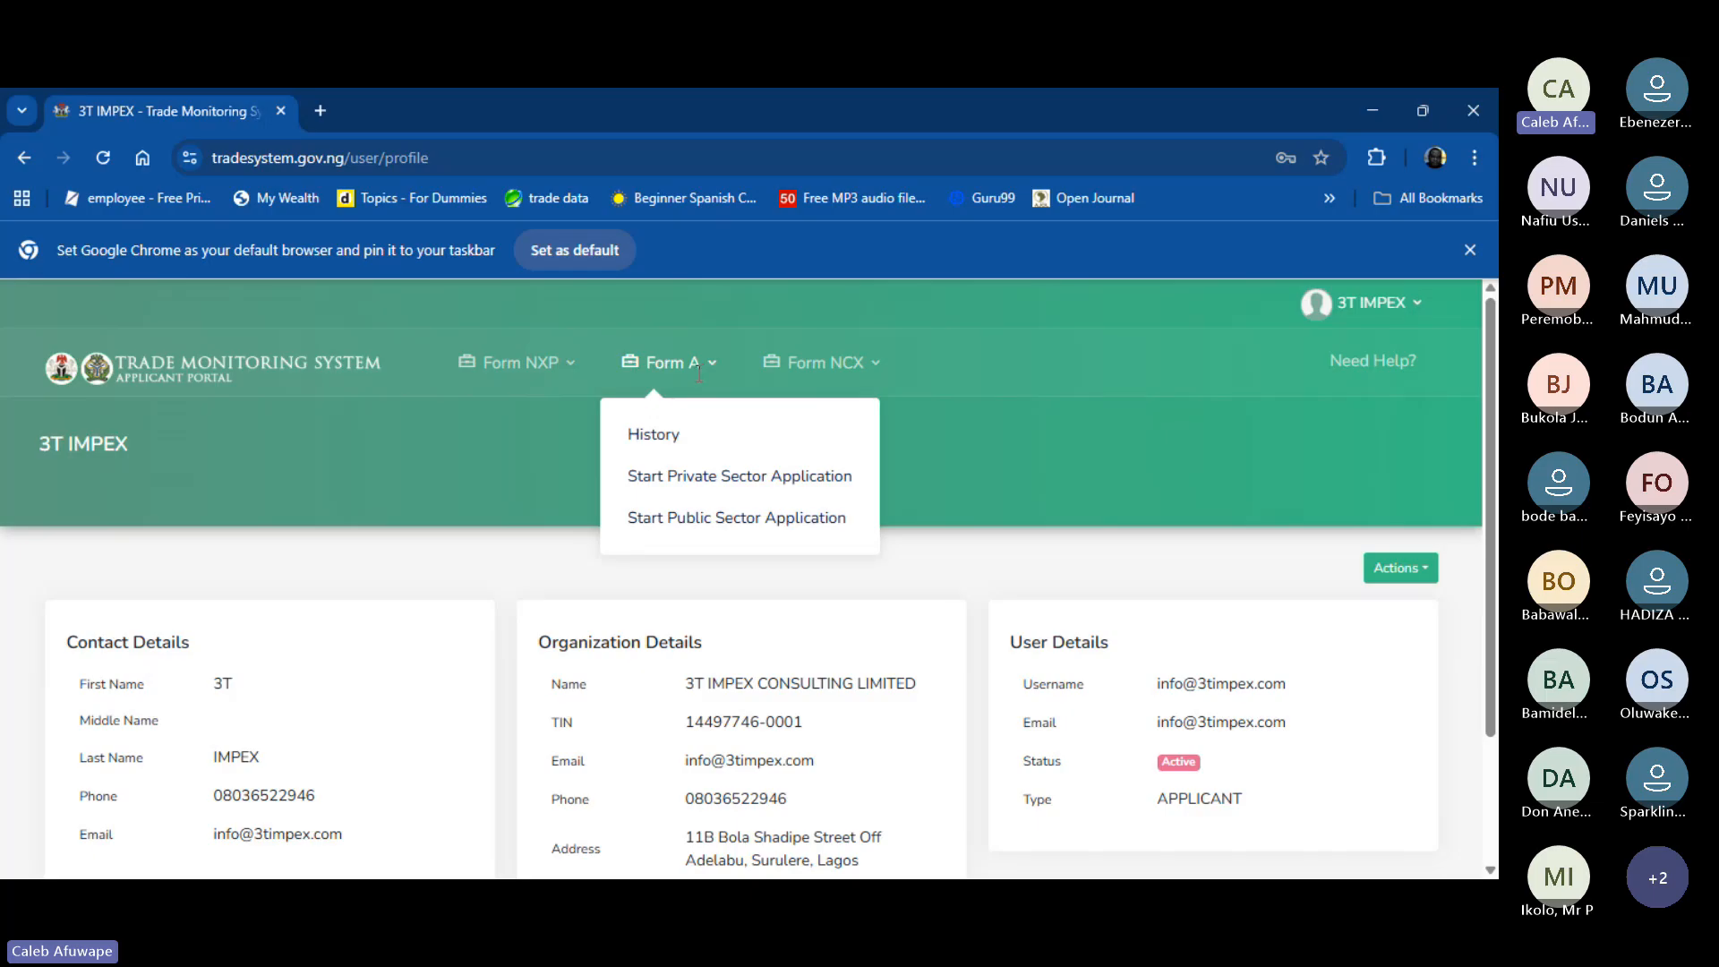
pyautogui.click(865, 361)
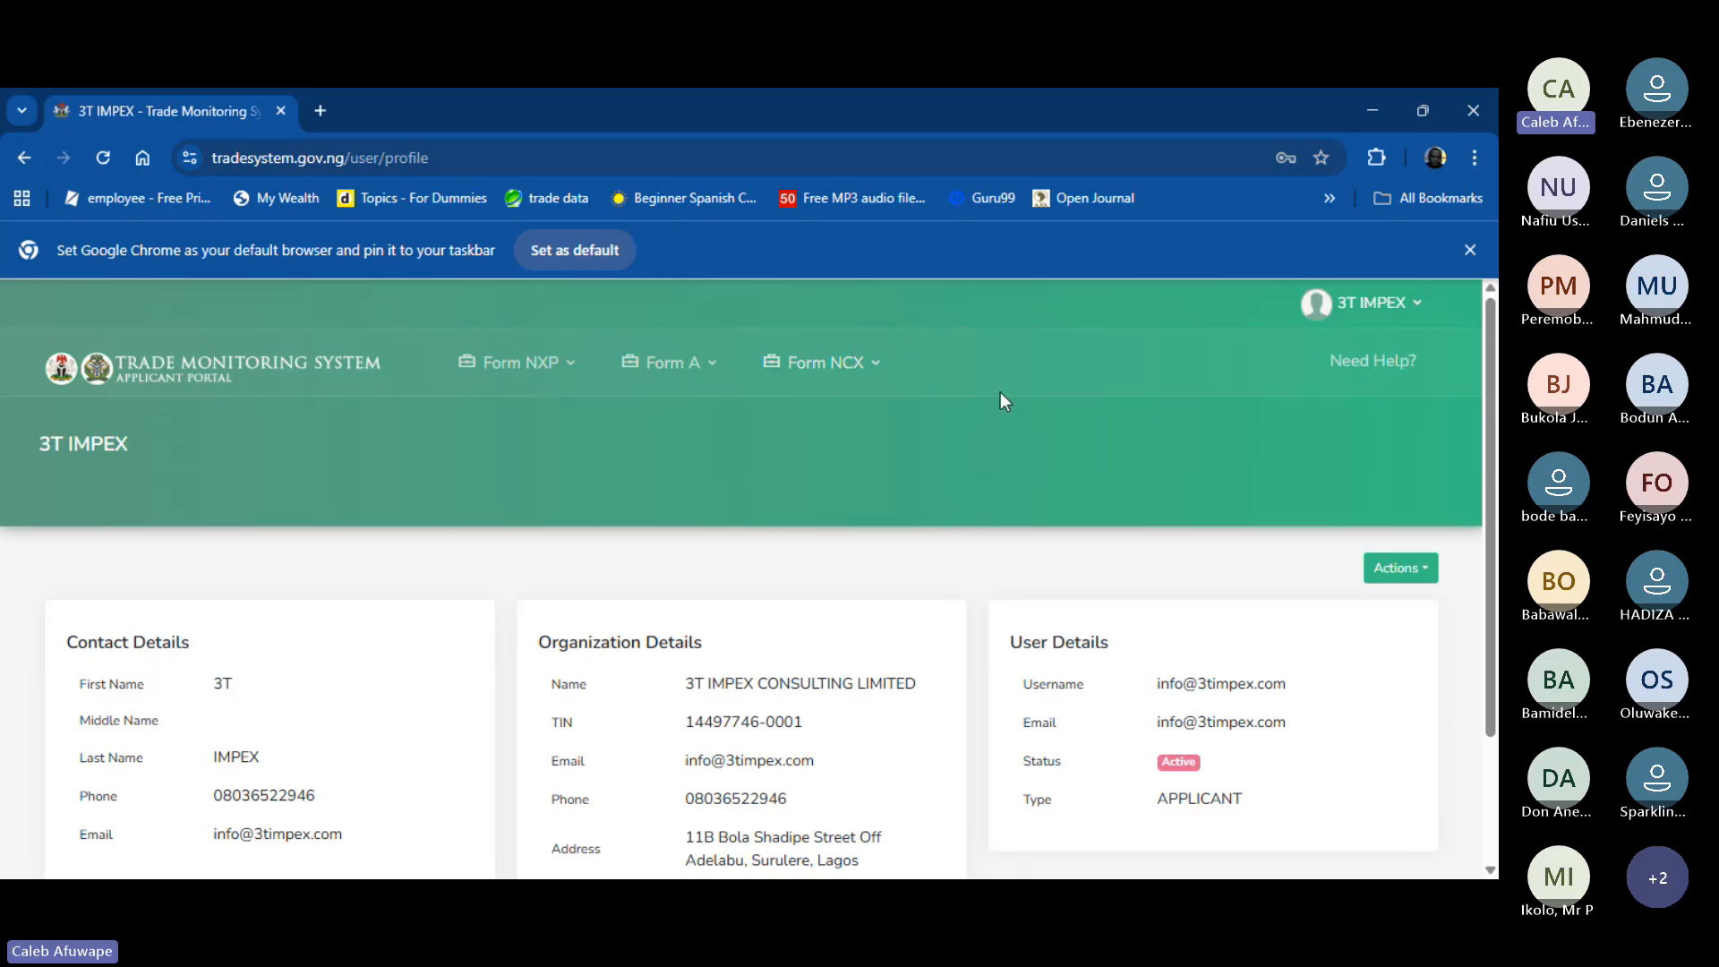
pyautogui.click(575, 363)
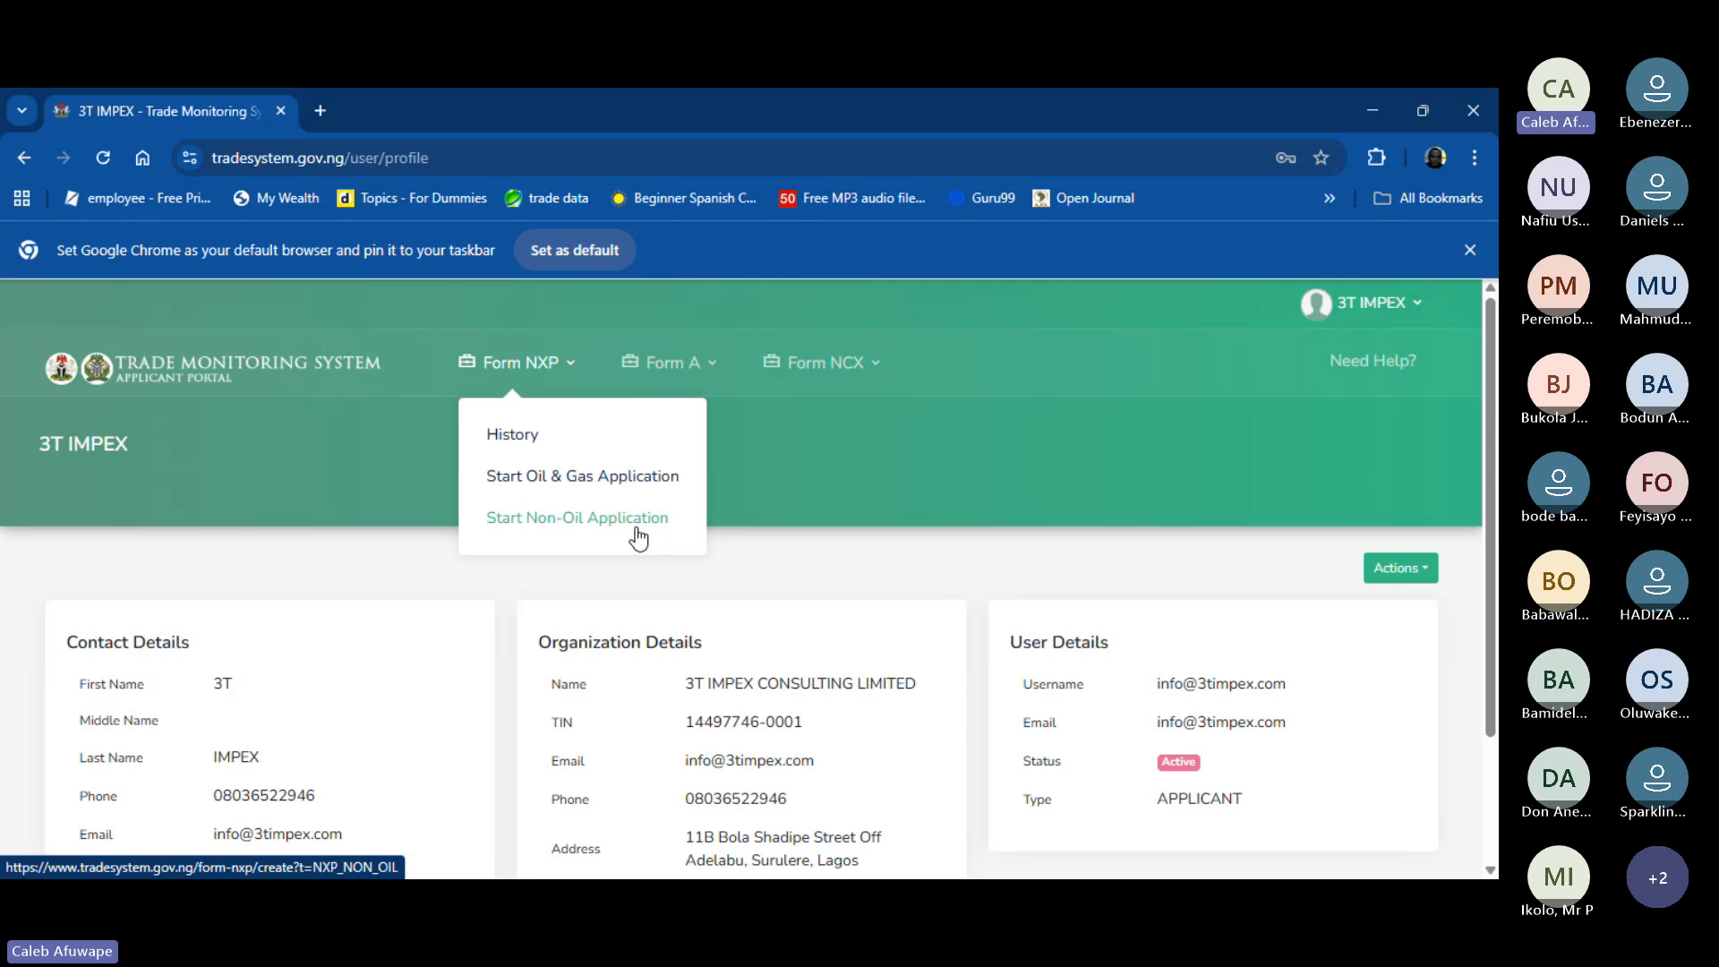
# - Choose Start Non-Oil Application and scroll to the prefilled General Information fields
pyautogui.click(588, 527)
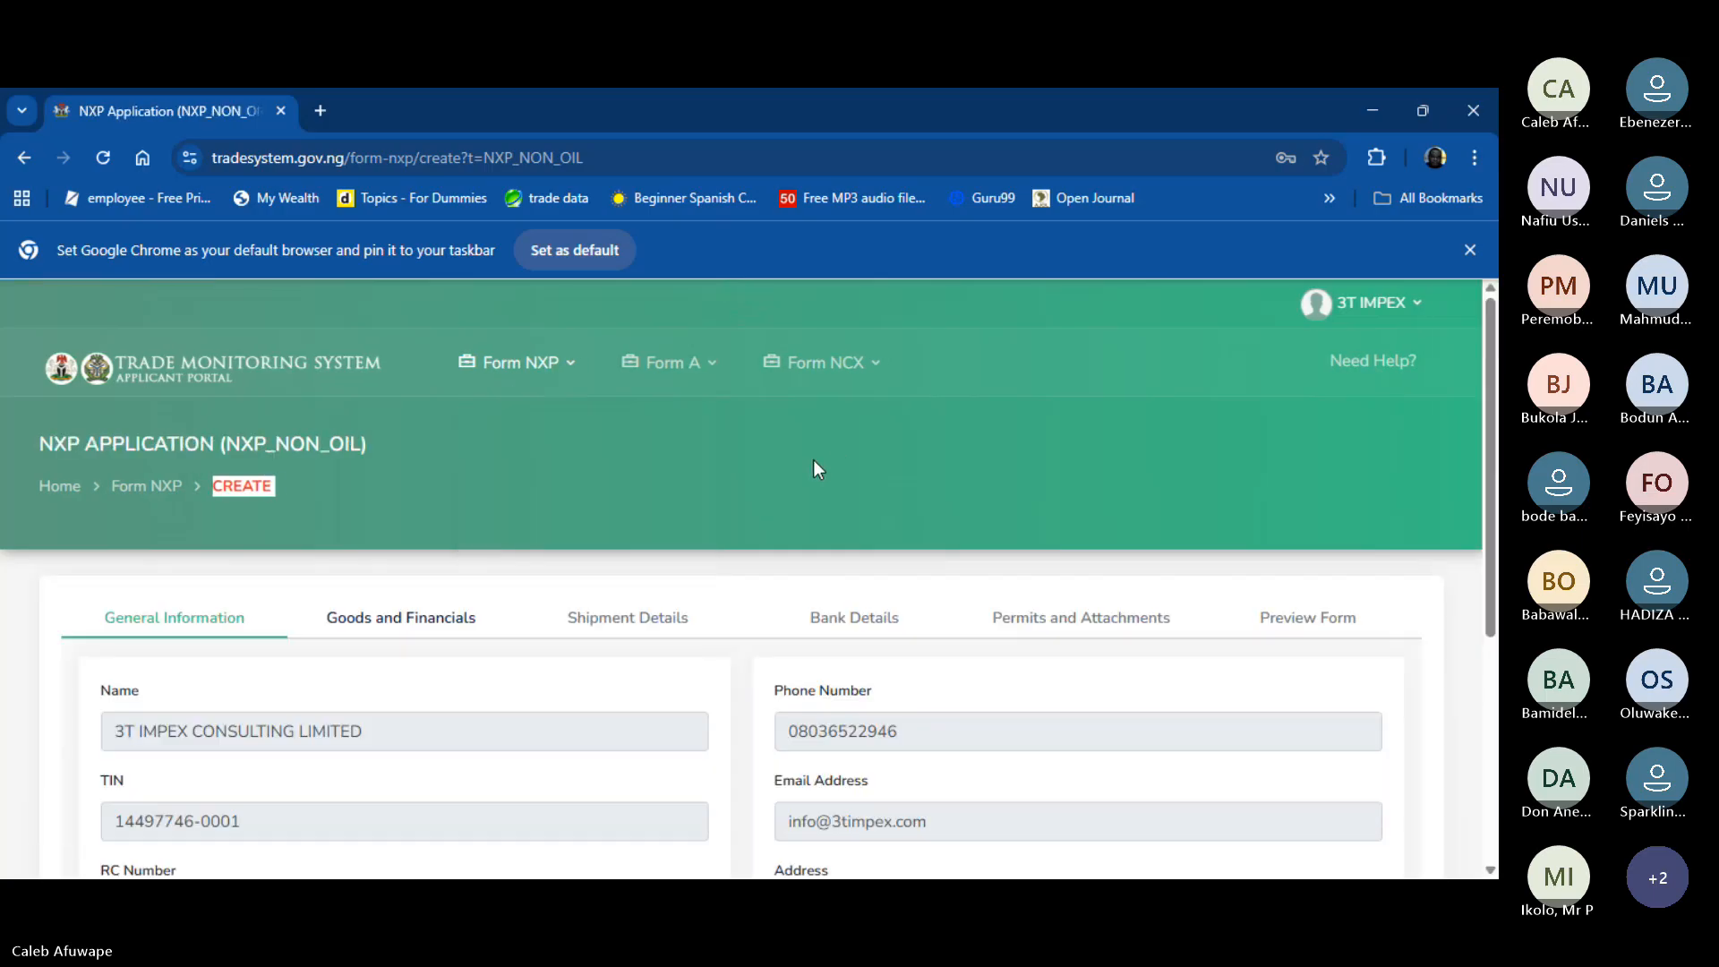
pyautogui.scroll(-3, 809, 460)
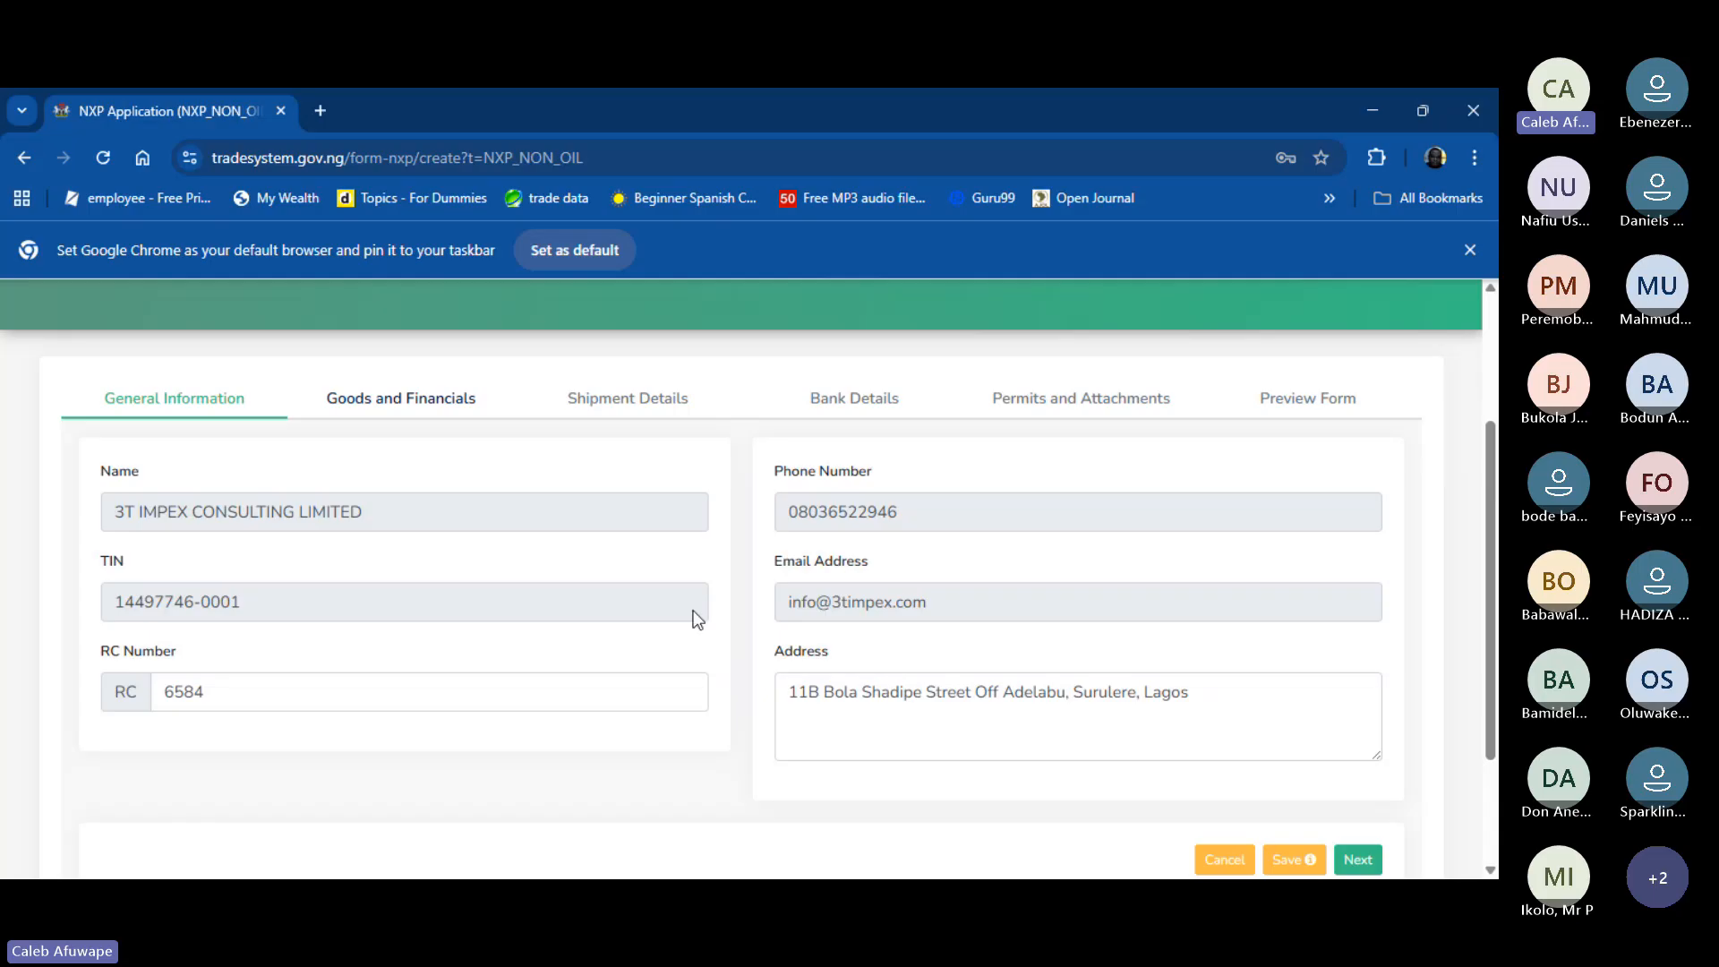
pyautogui.moveTo(1058, 397); pyautogui.dragTo(1140, 397)
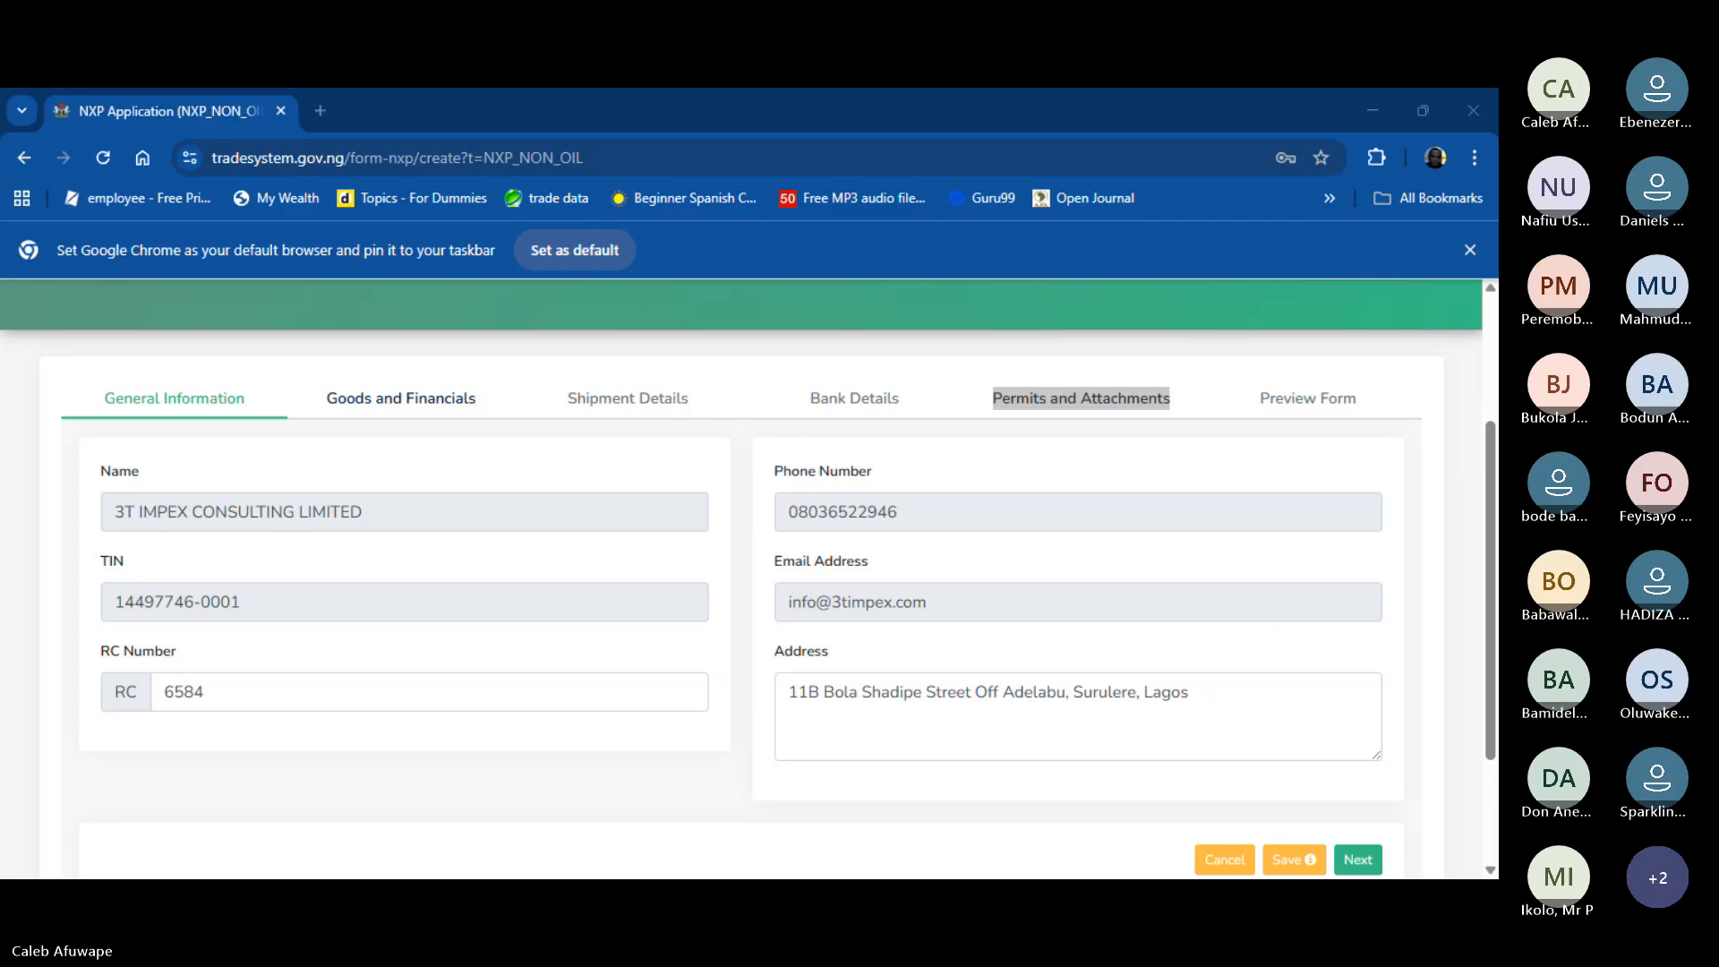
pyautogui.click(1023, 766)
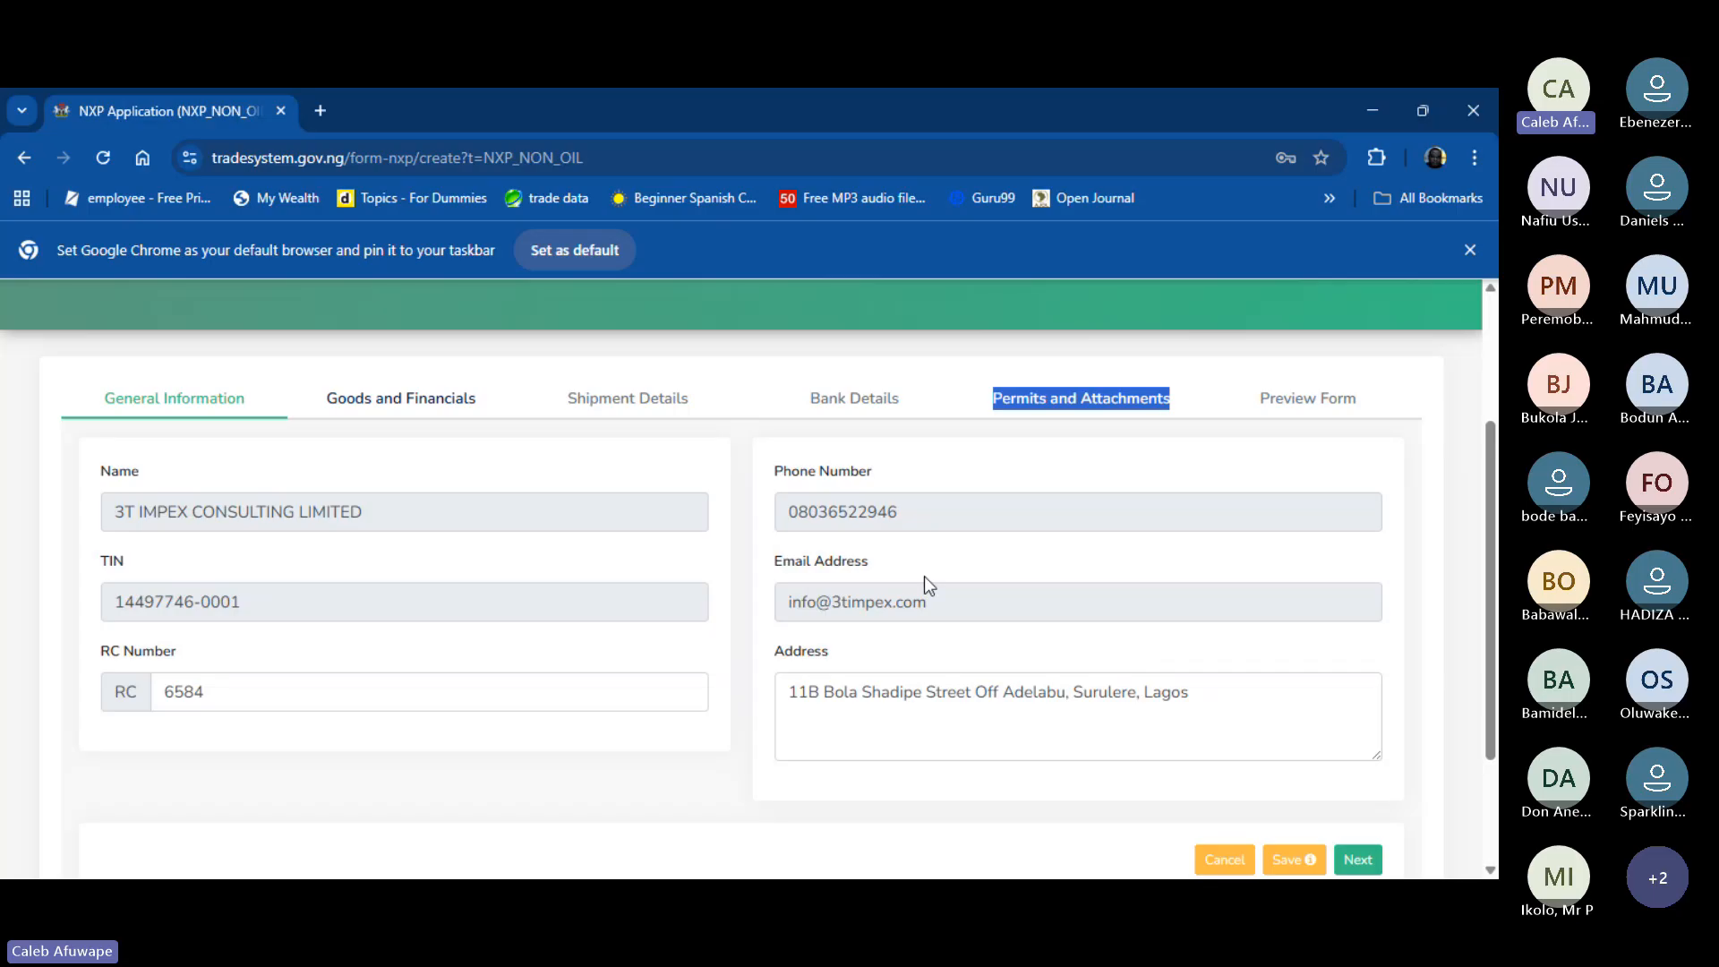
pyautogui.click(1173, 324)
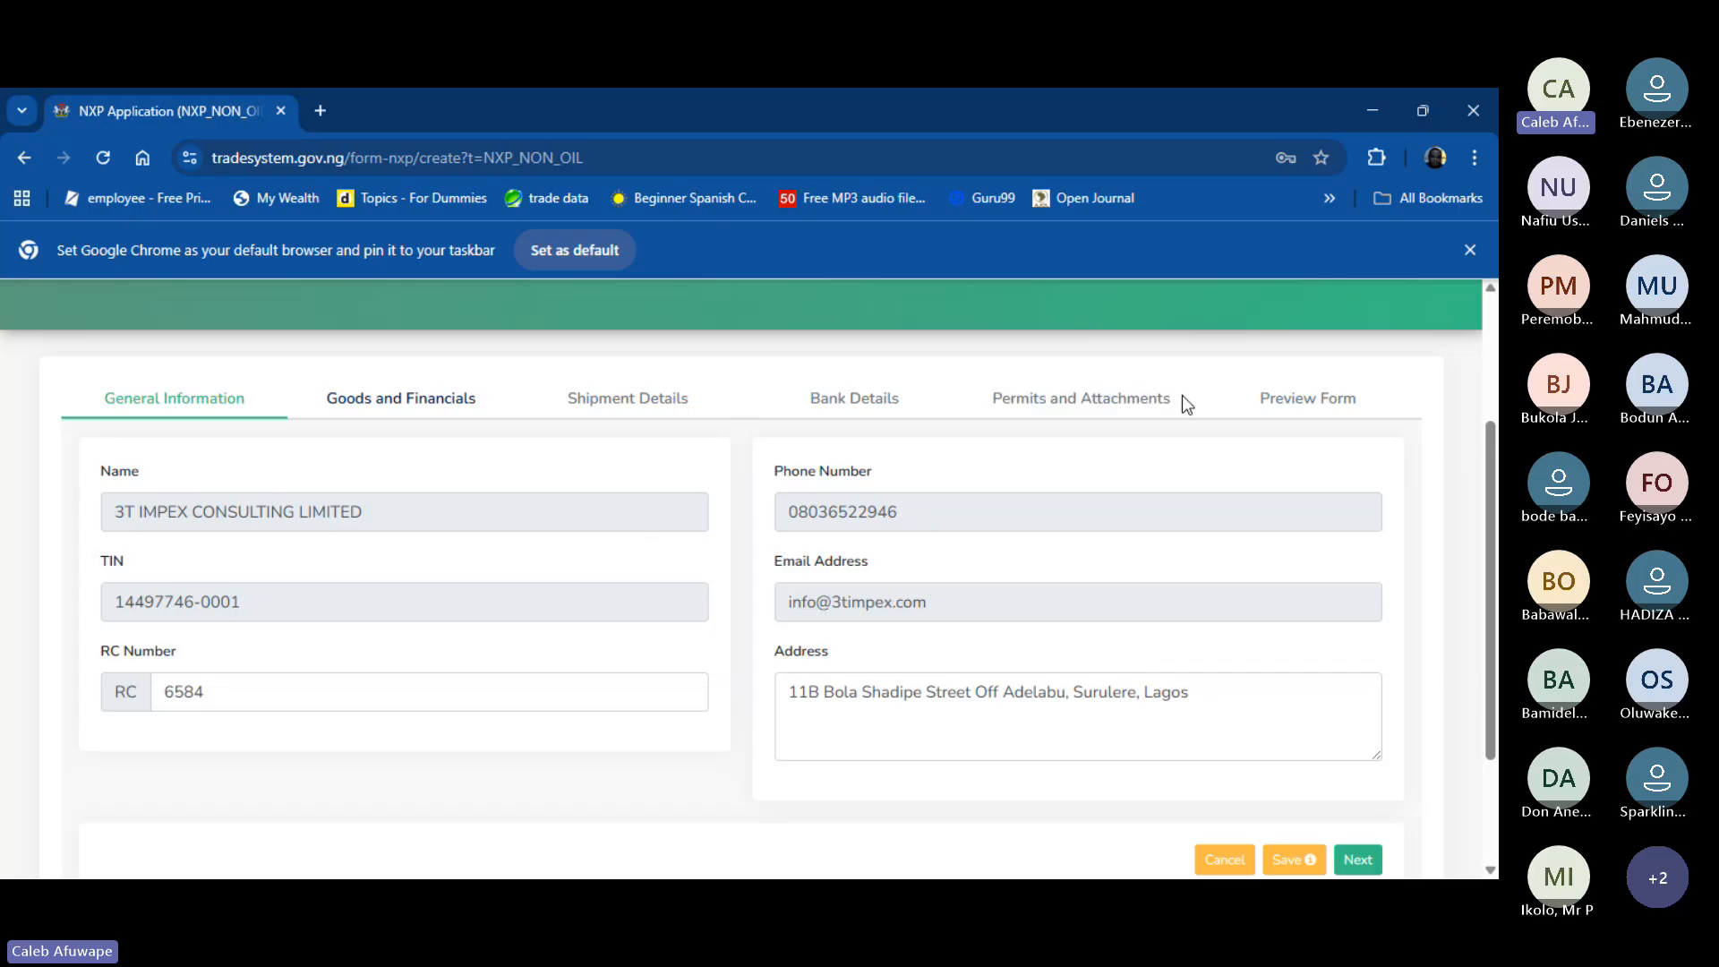
# - Move to Goods and Financials and set Currency of Goods to US DOLLAR
pyautogui.click(1359, 860)
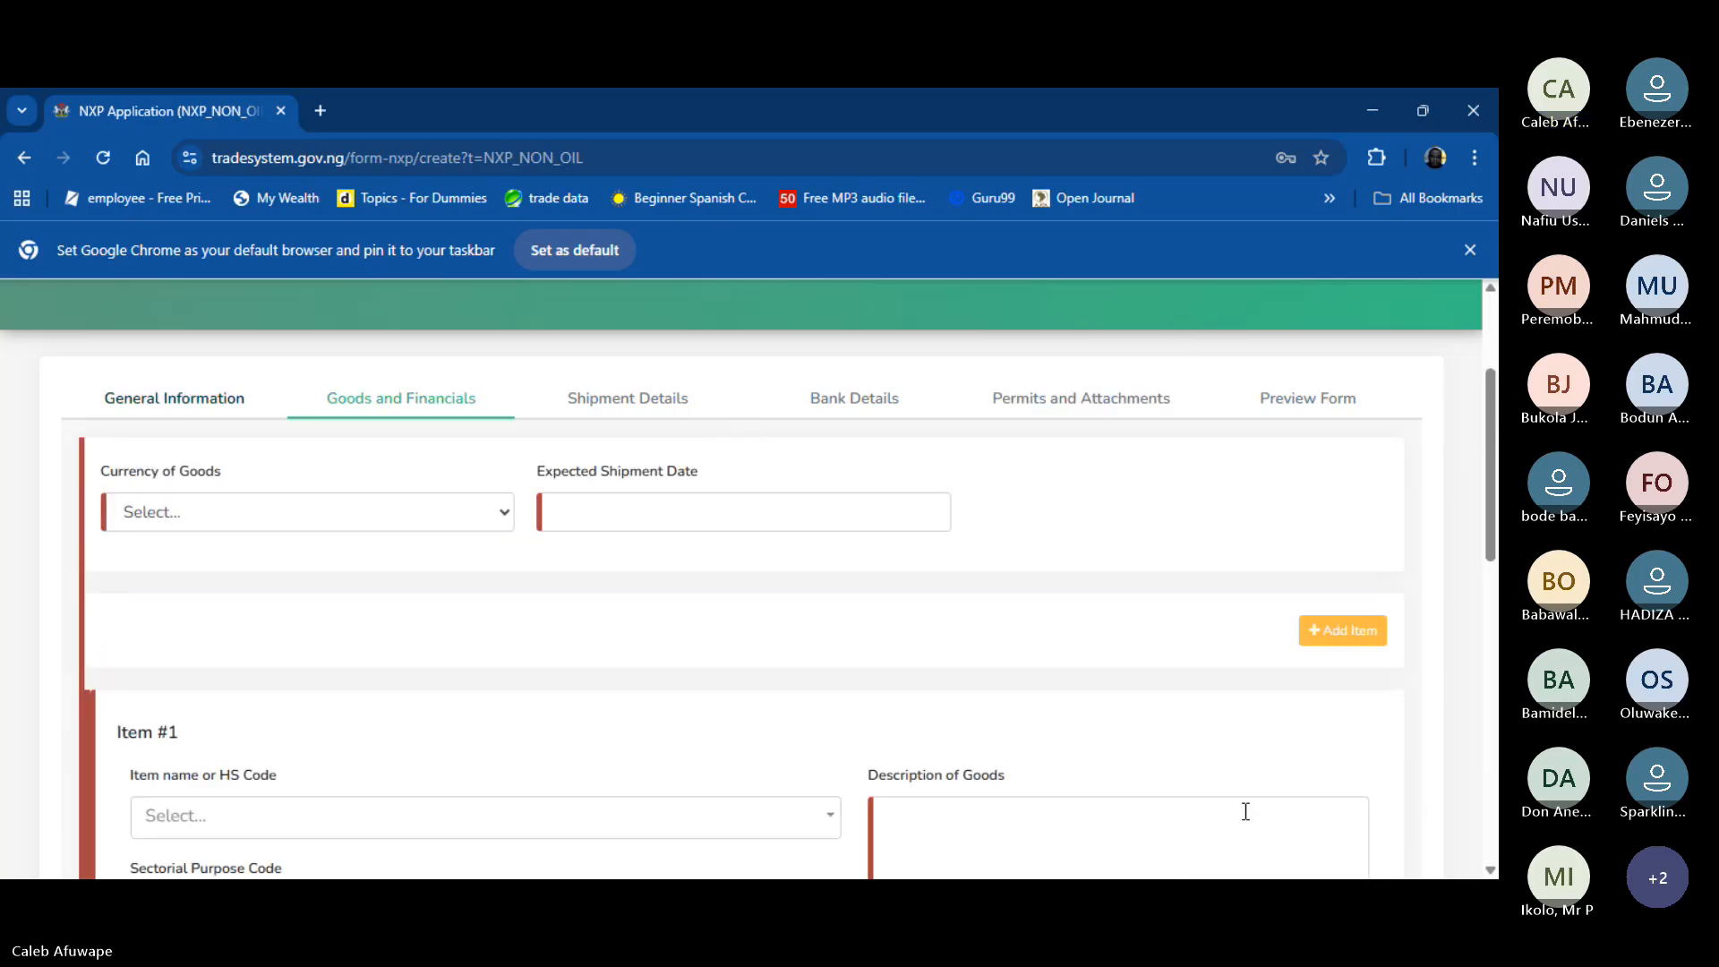
pyautogui.scroll(-1, 341, 503)
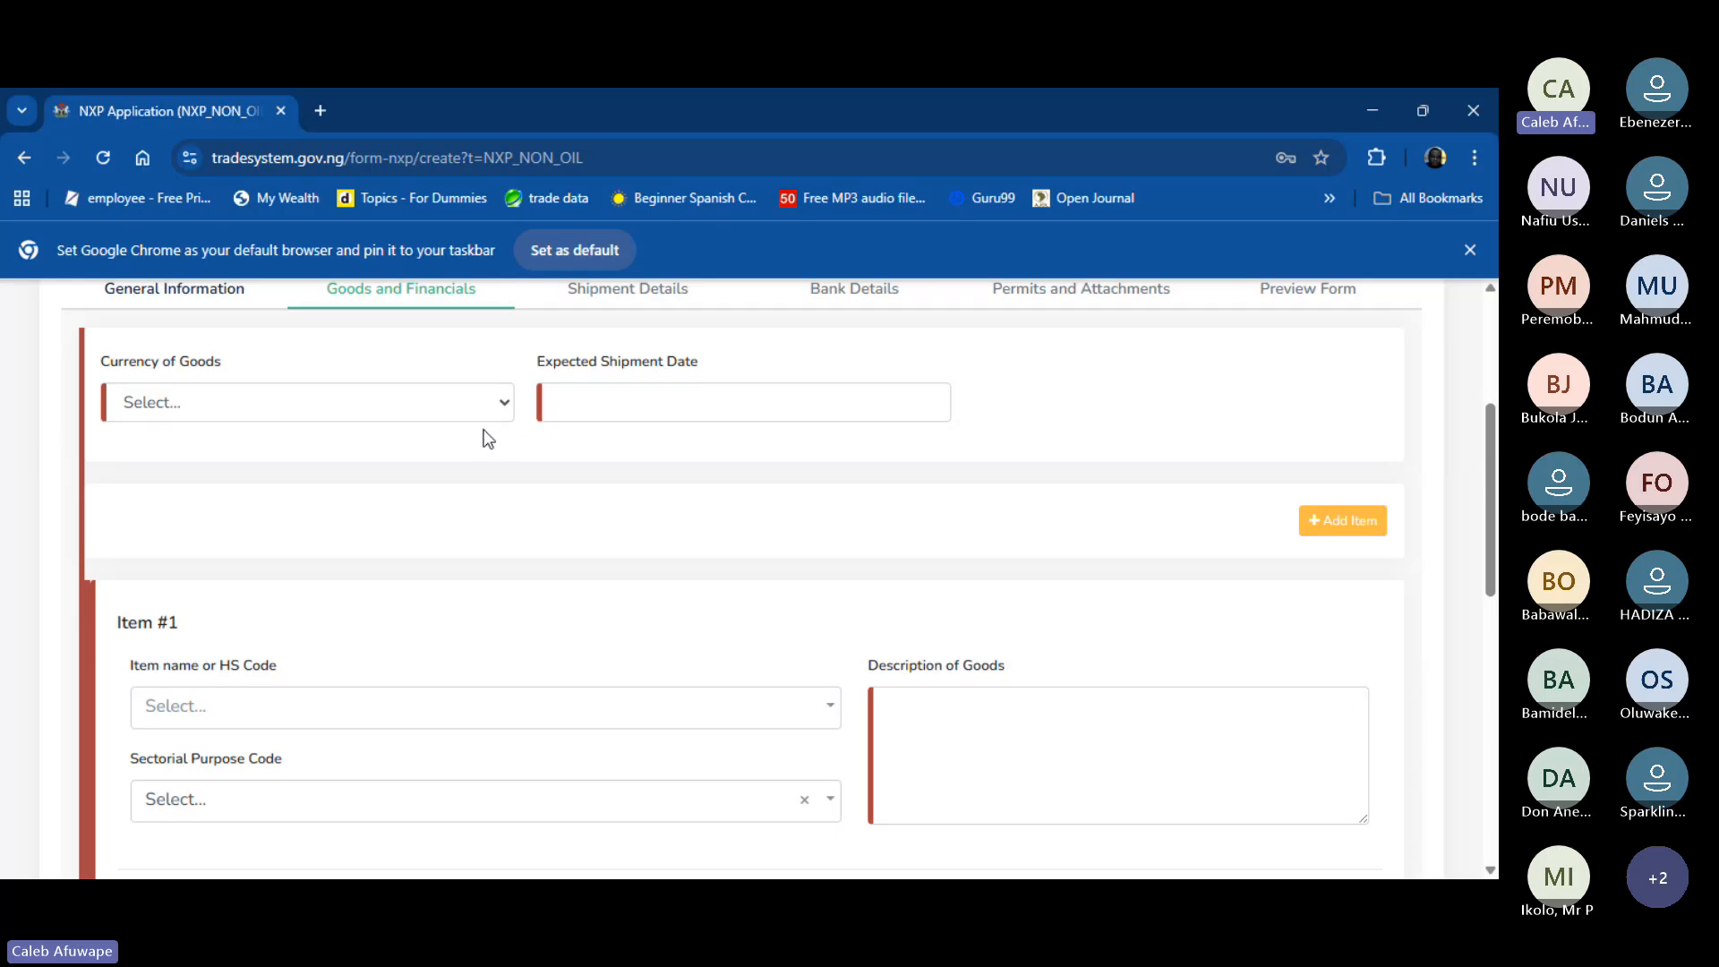
pyautogui.click(504, 409)
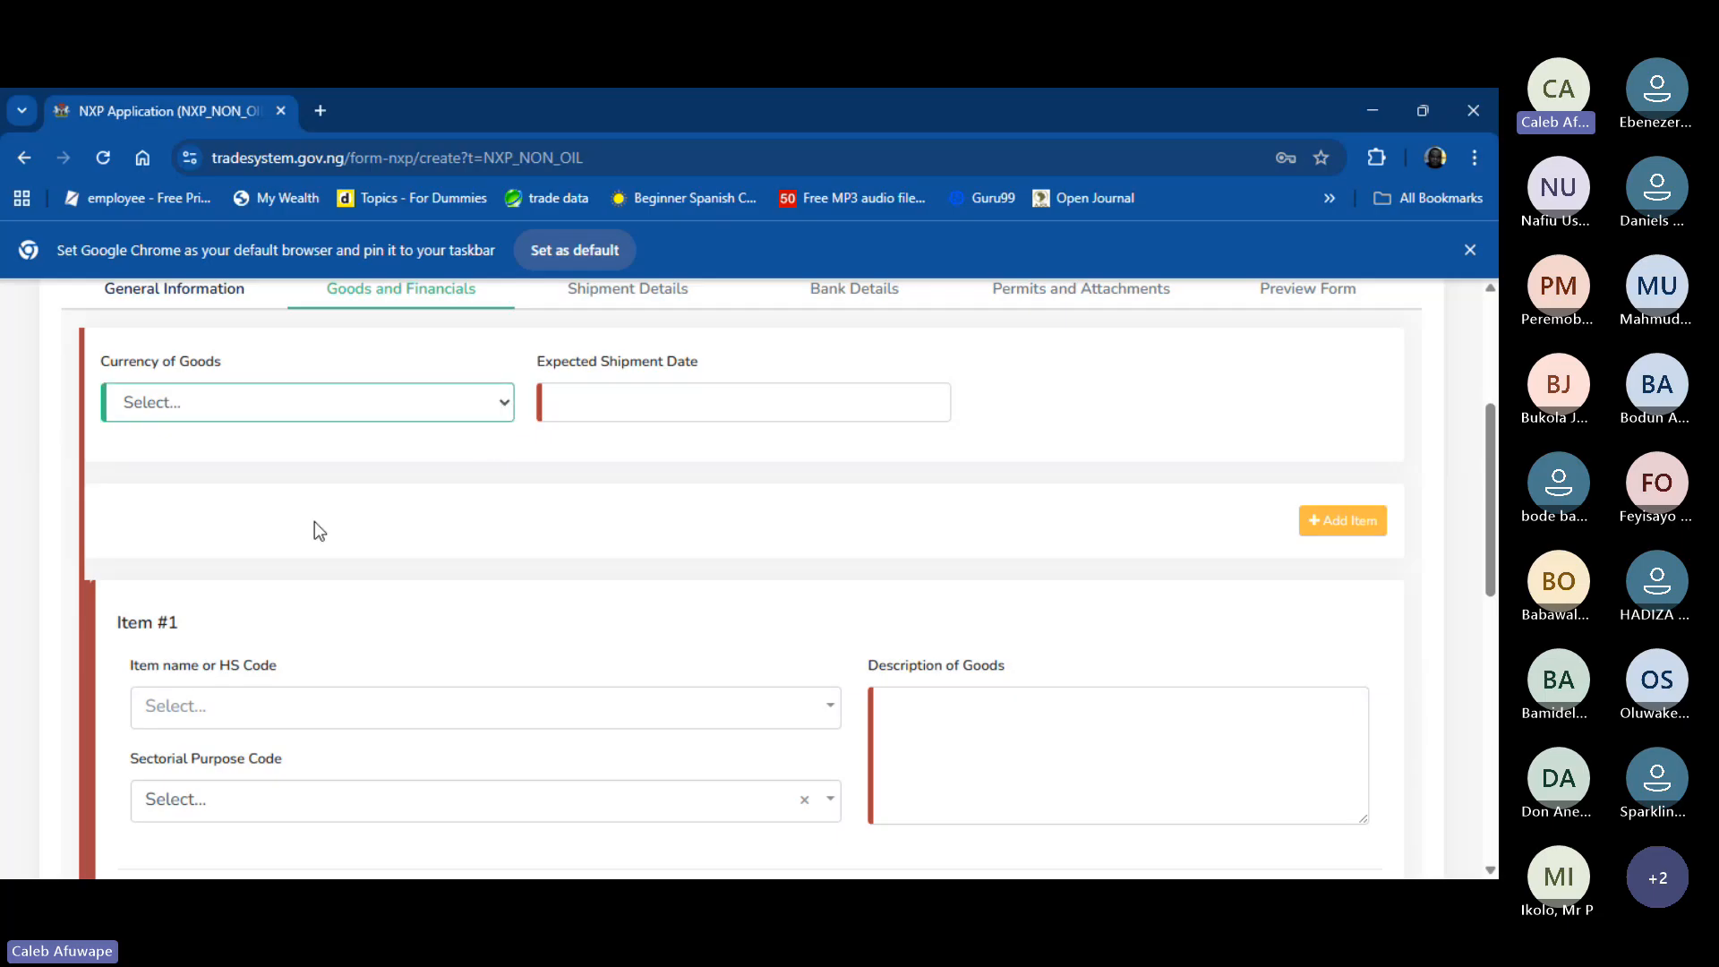
pyautogui.click(270, 738)
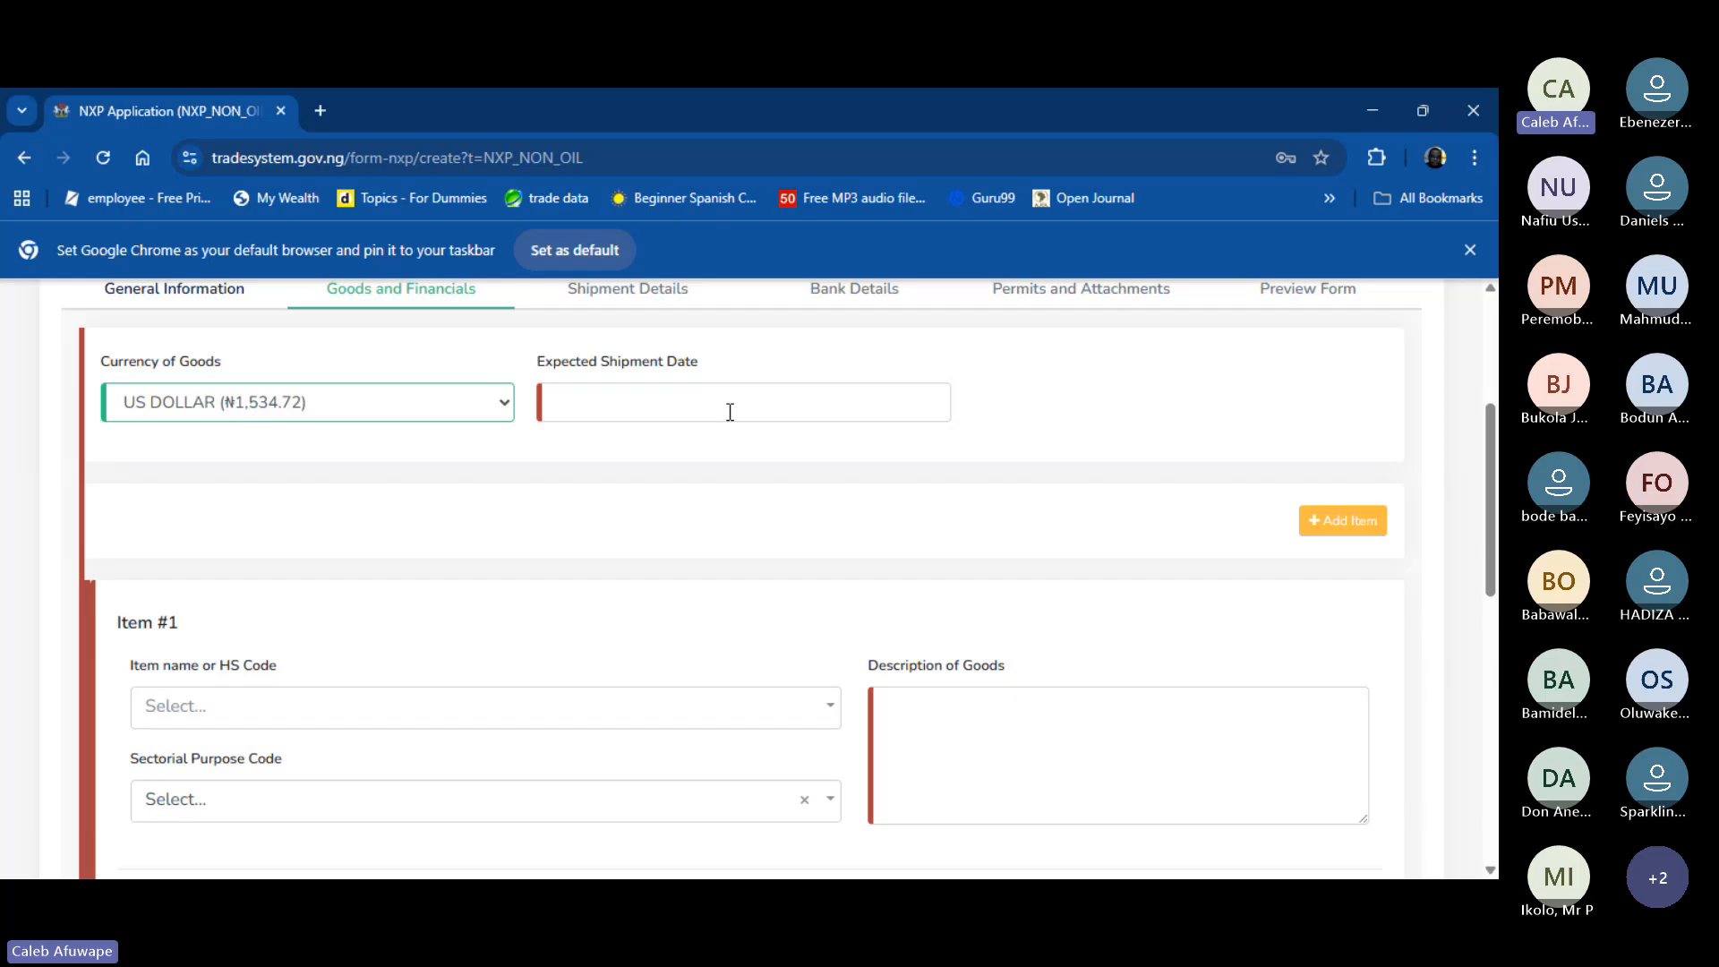
# - Set the Expected Shipment Date to 30 September 2025
pyautogui.click(869, 408)
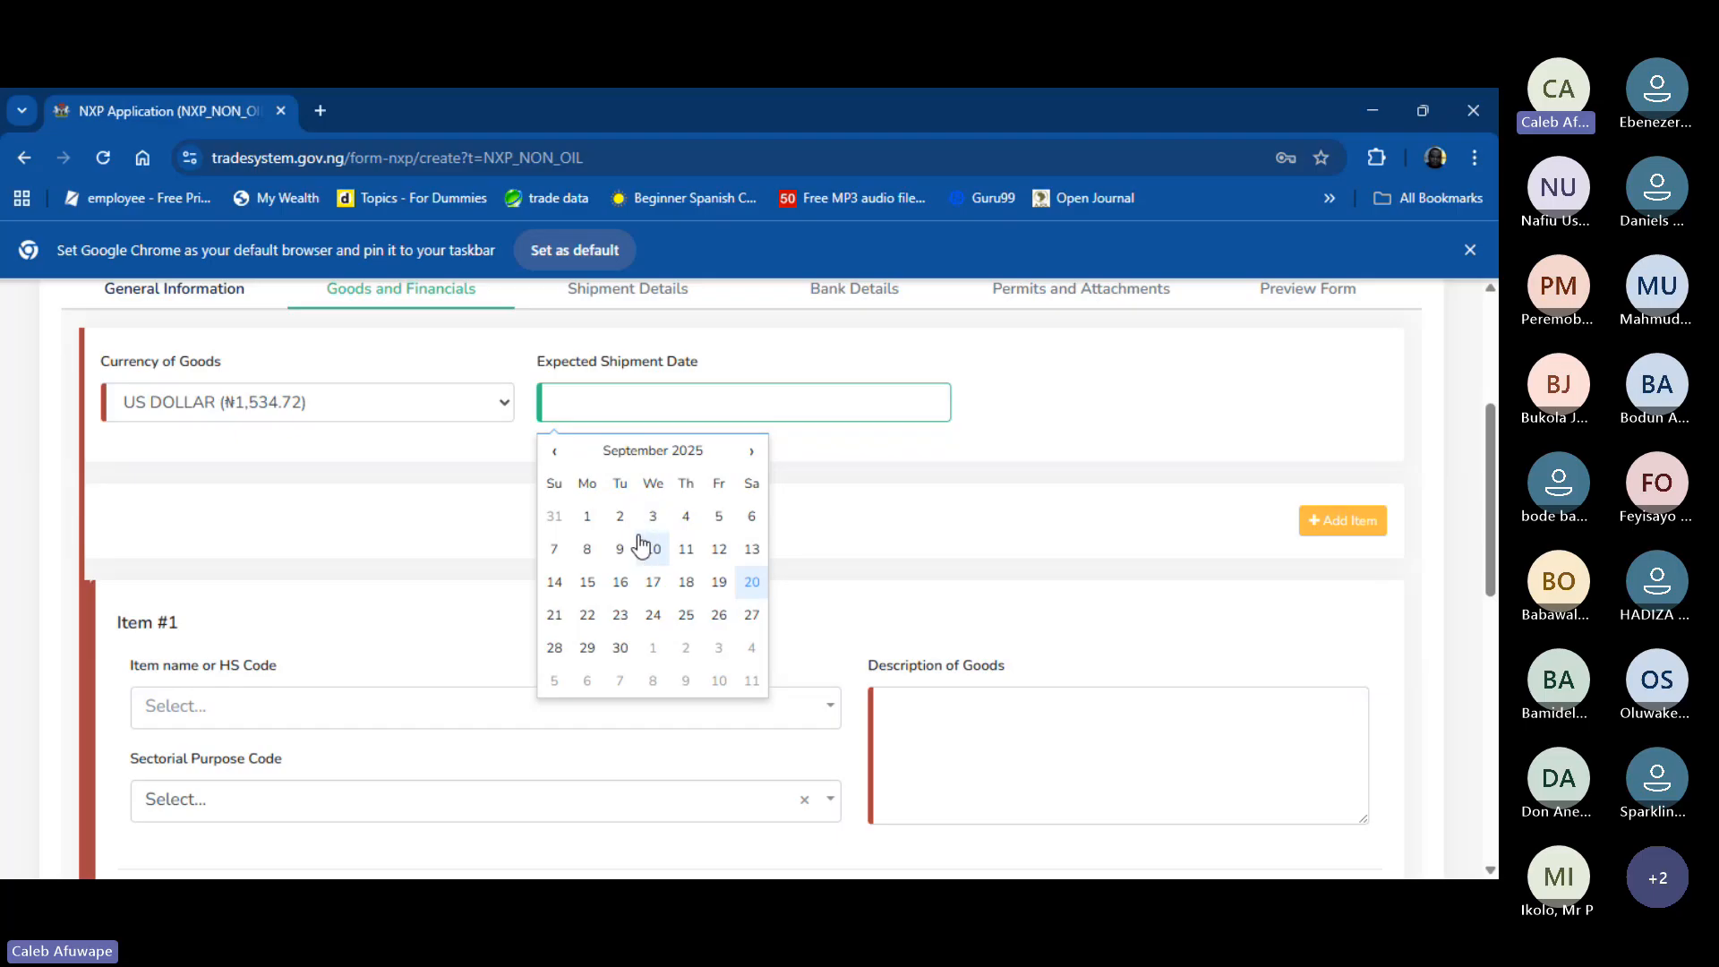
pyautogui.click(621, 649)
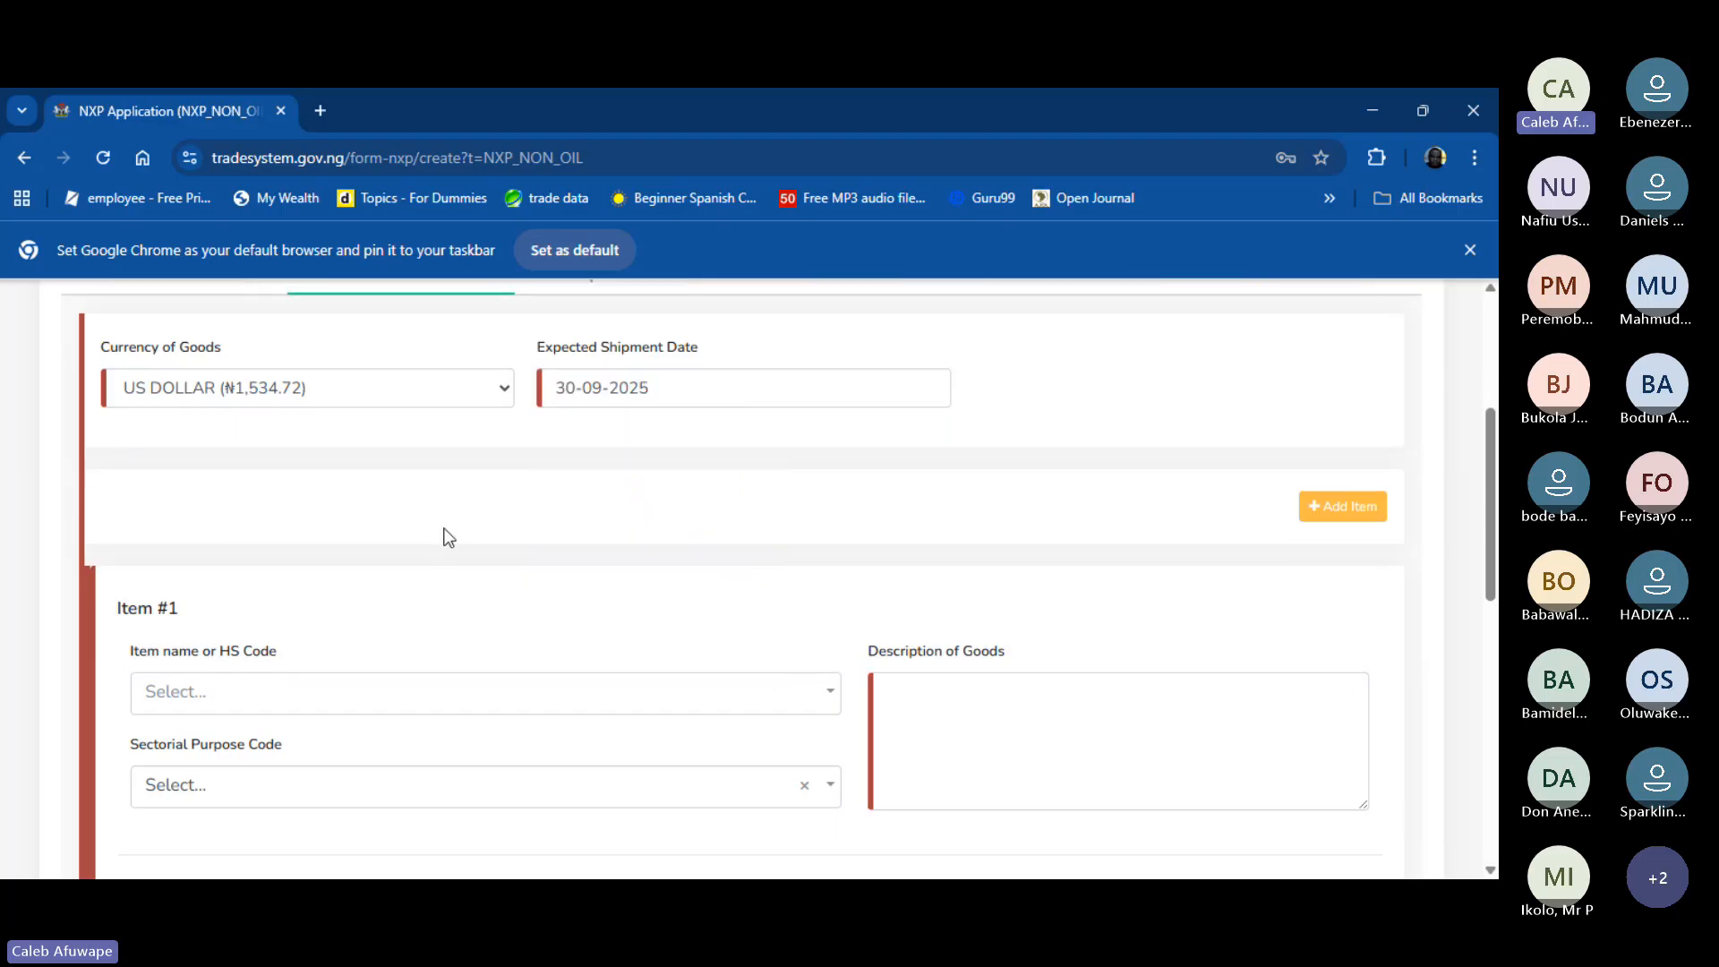
pyautogui.scroll(-4, 443, 530)
pyautogui.scroll(1, 439, 524)
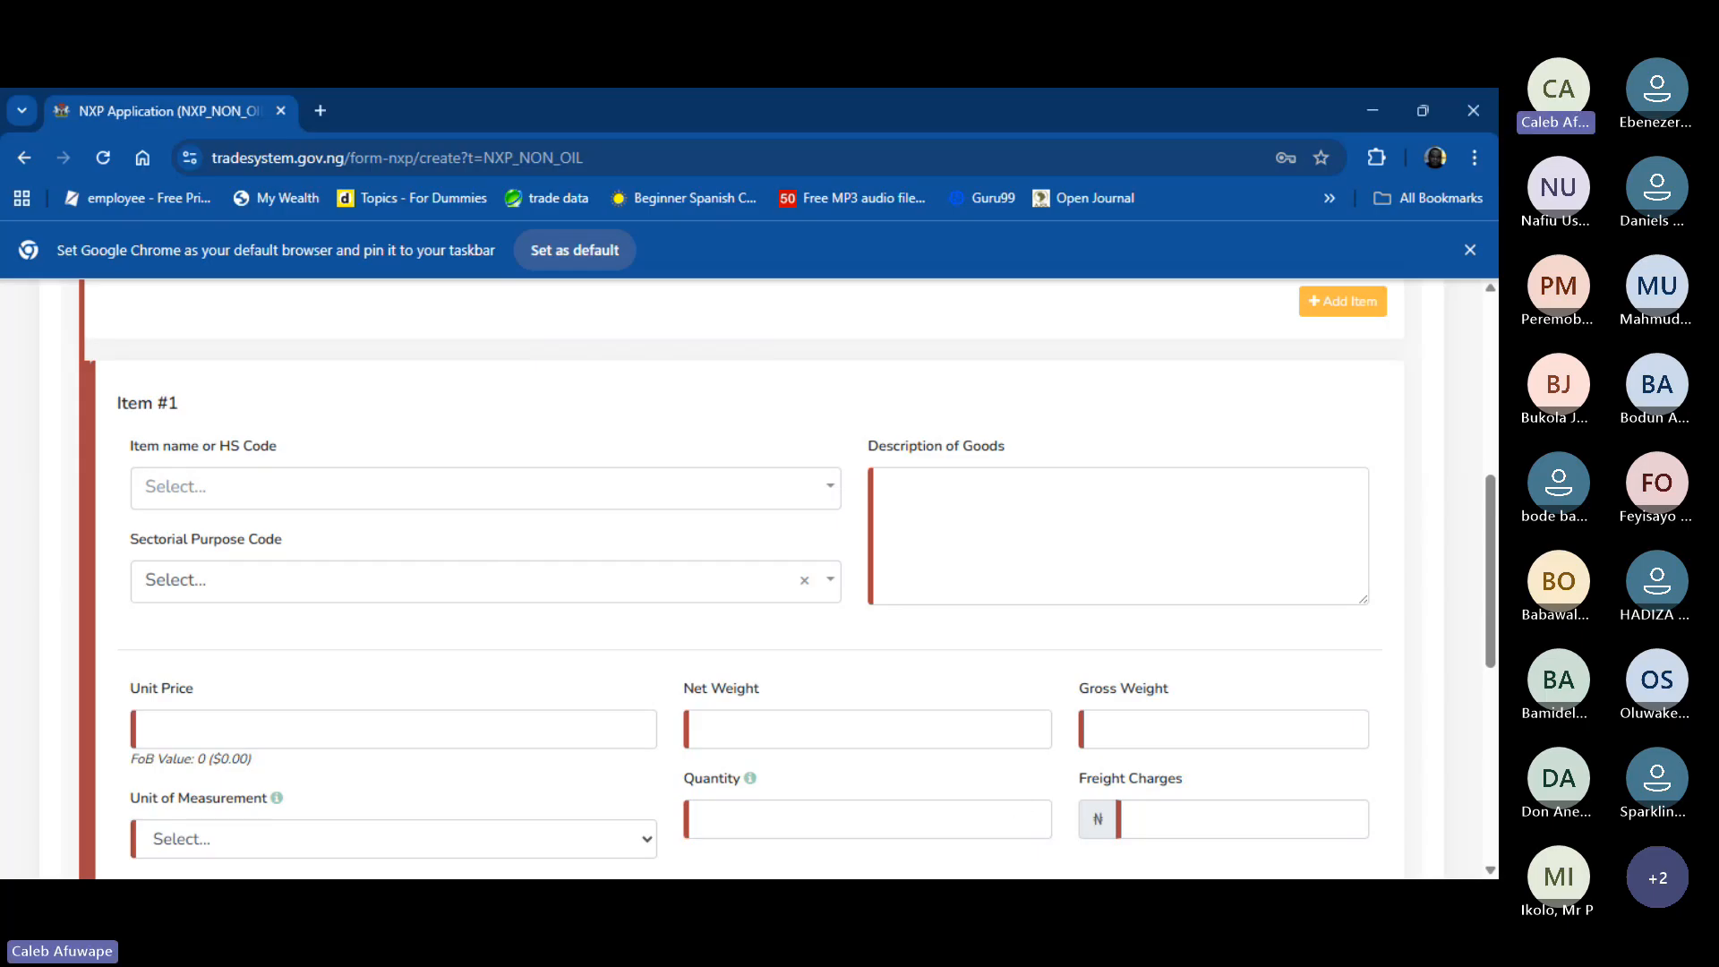
# - Search '1901' and select HS code 1901.9099.00 for Item #1
pyautogui.click(323, 495)
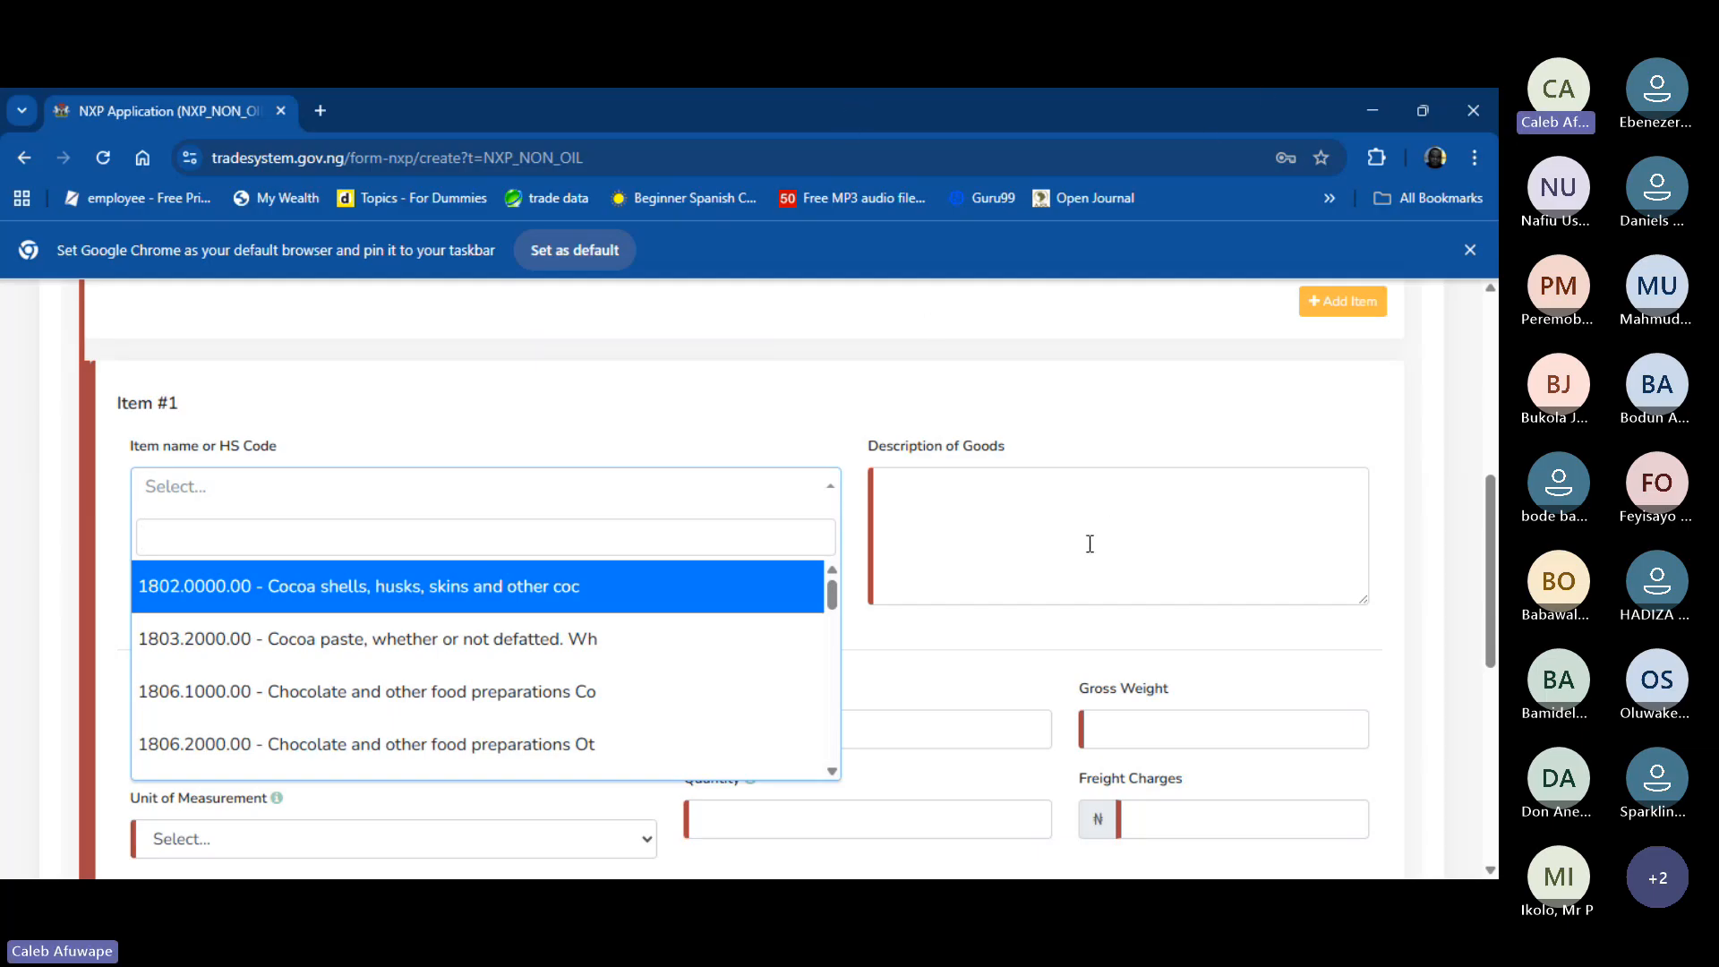
pyautogui.write('19')
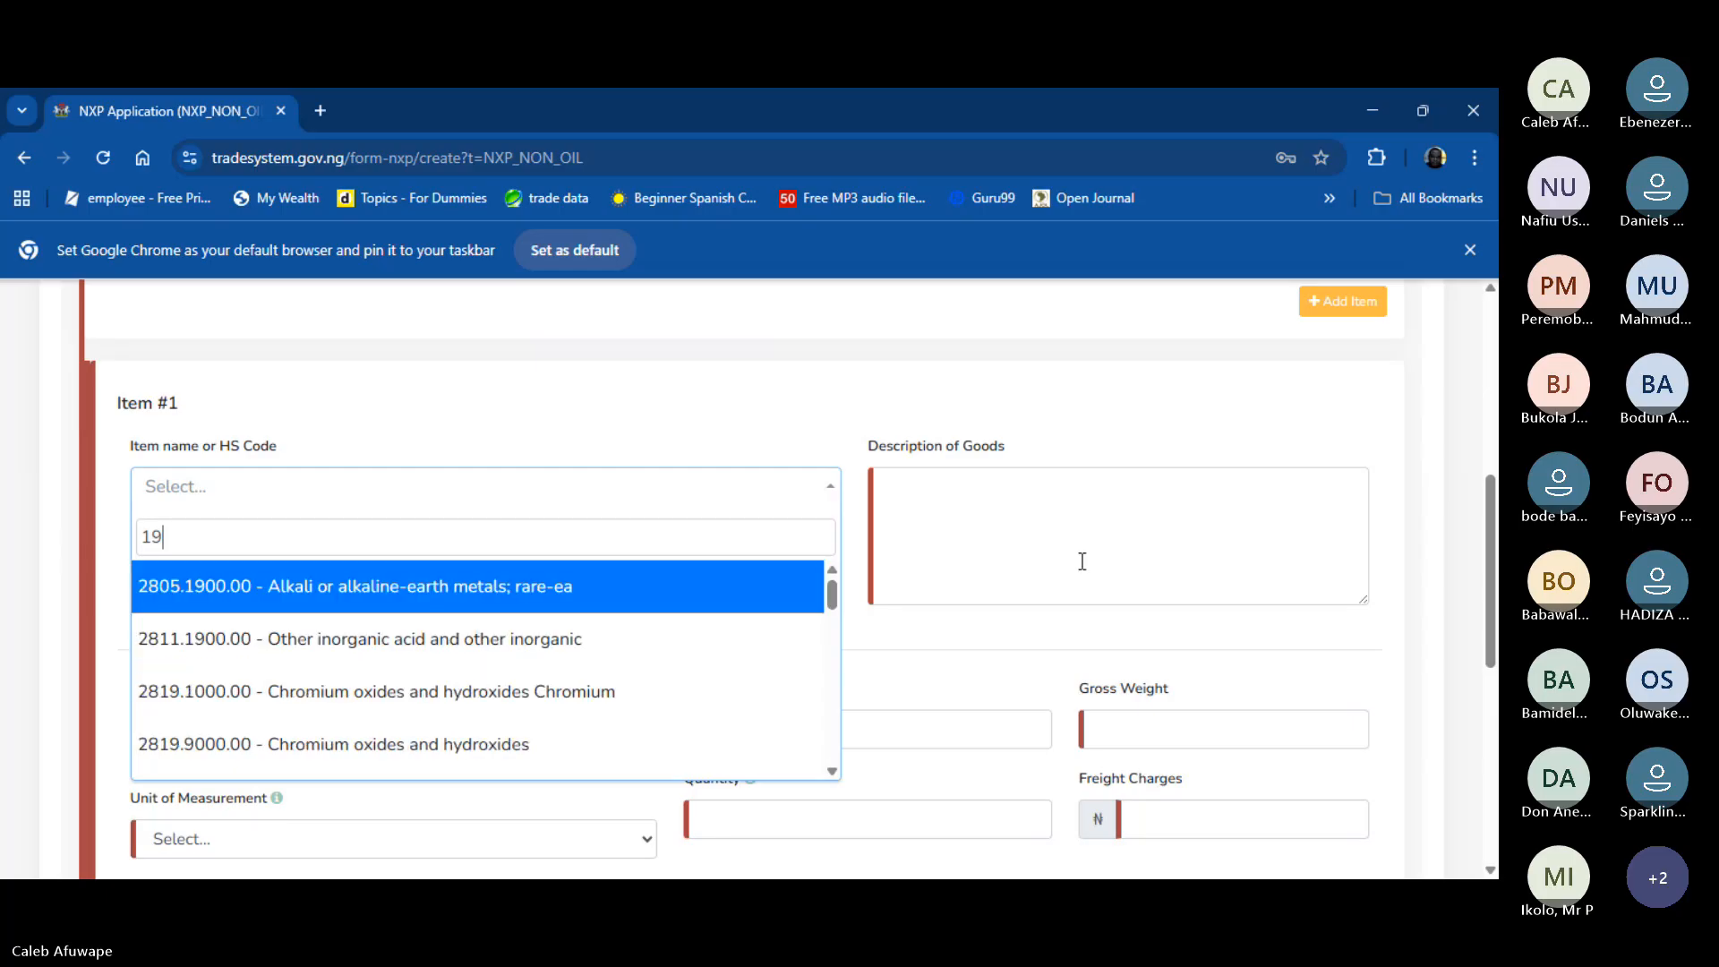
pyautogui.write('01')
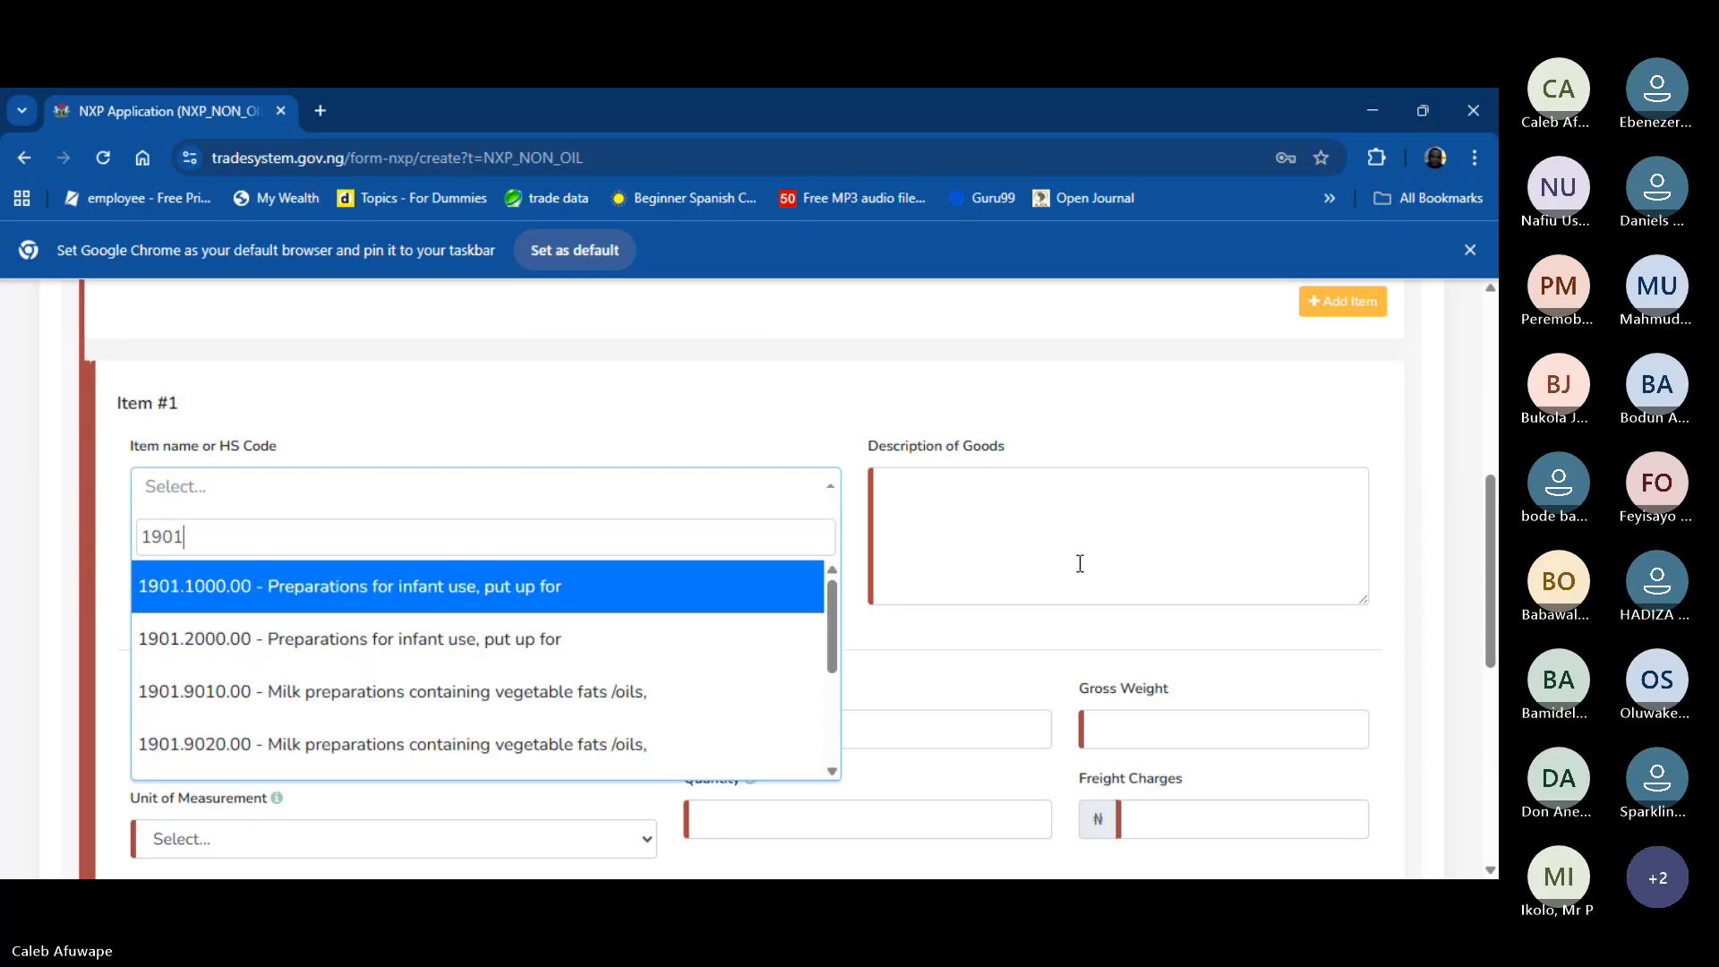
pyautogui.scroll(-3, 618, 708)
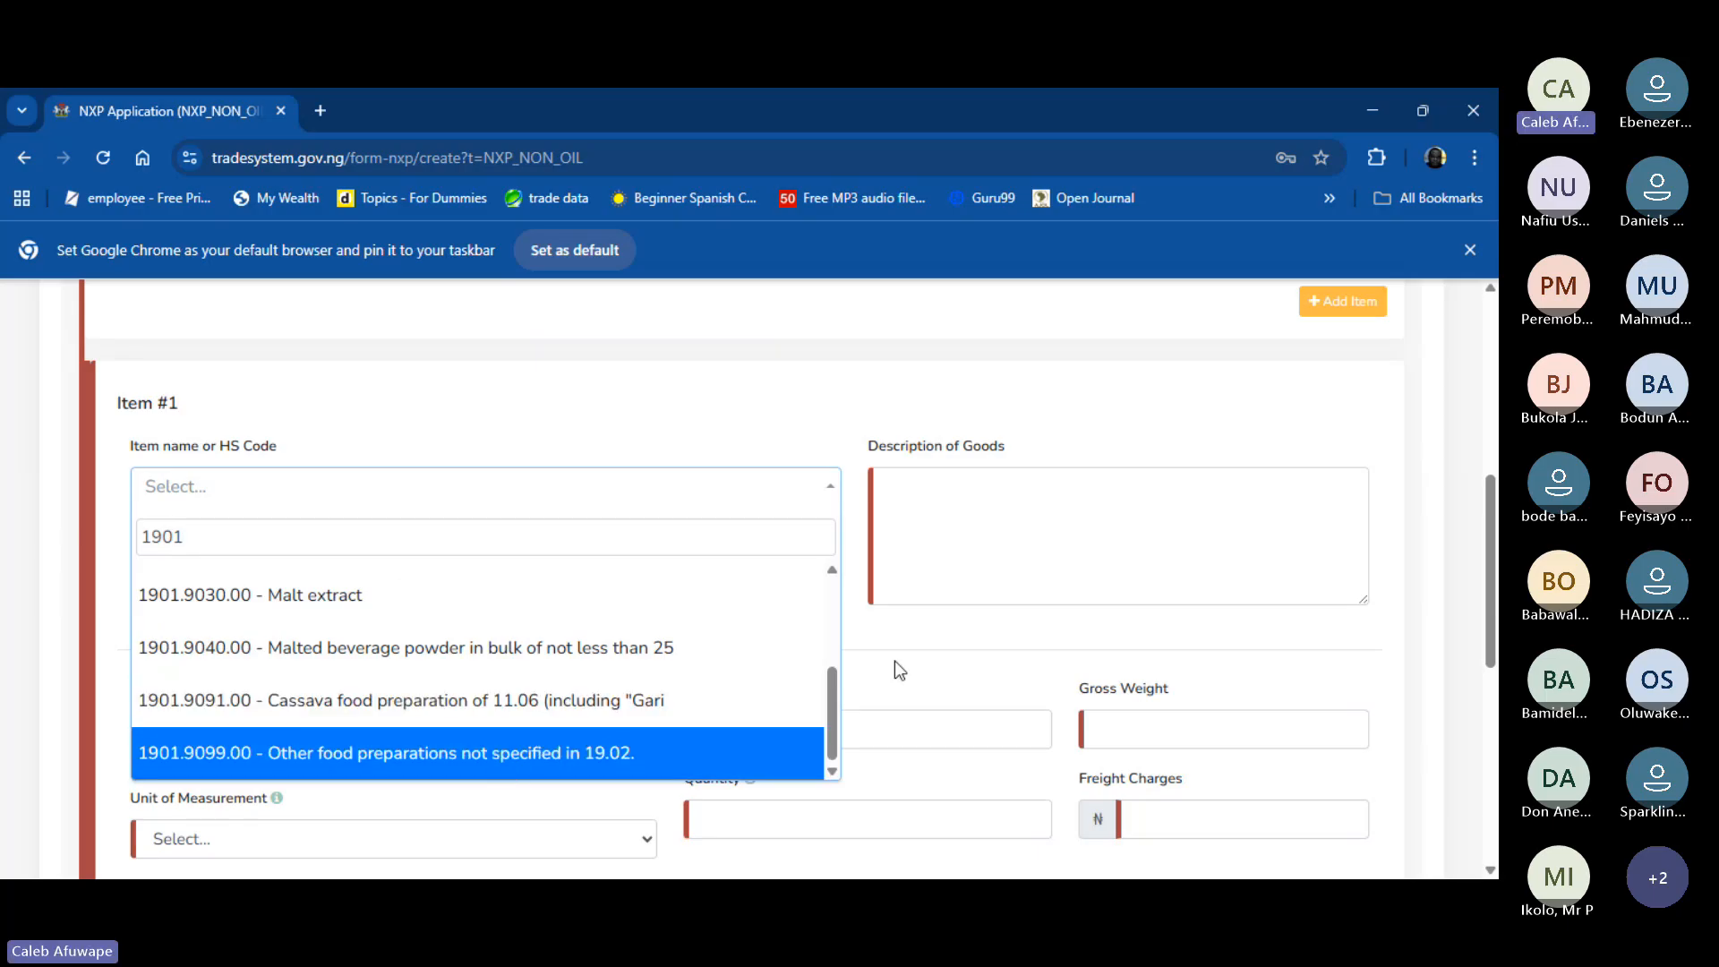
pyautogui.click(1069, 495)
# - Enter 'Dried Pap' as Item #1's Description of Goods
pyautogui.write('D')
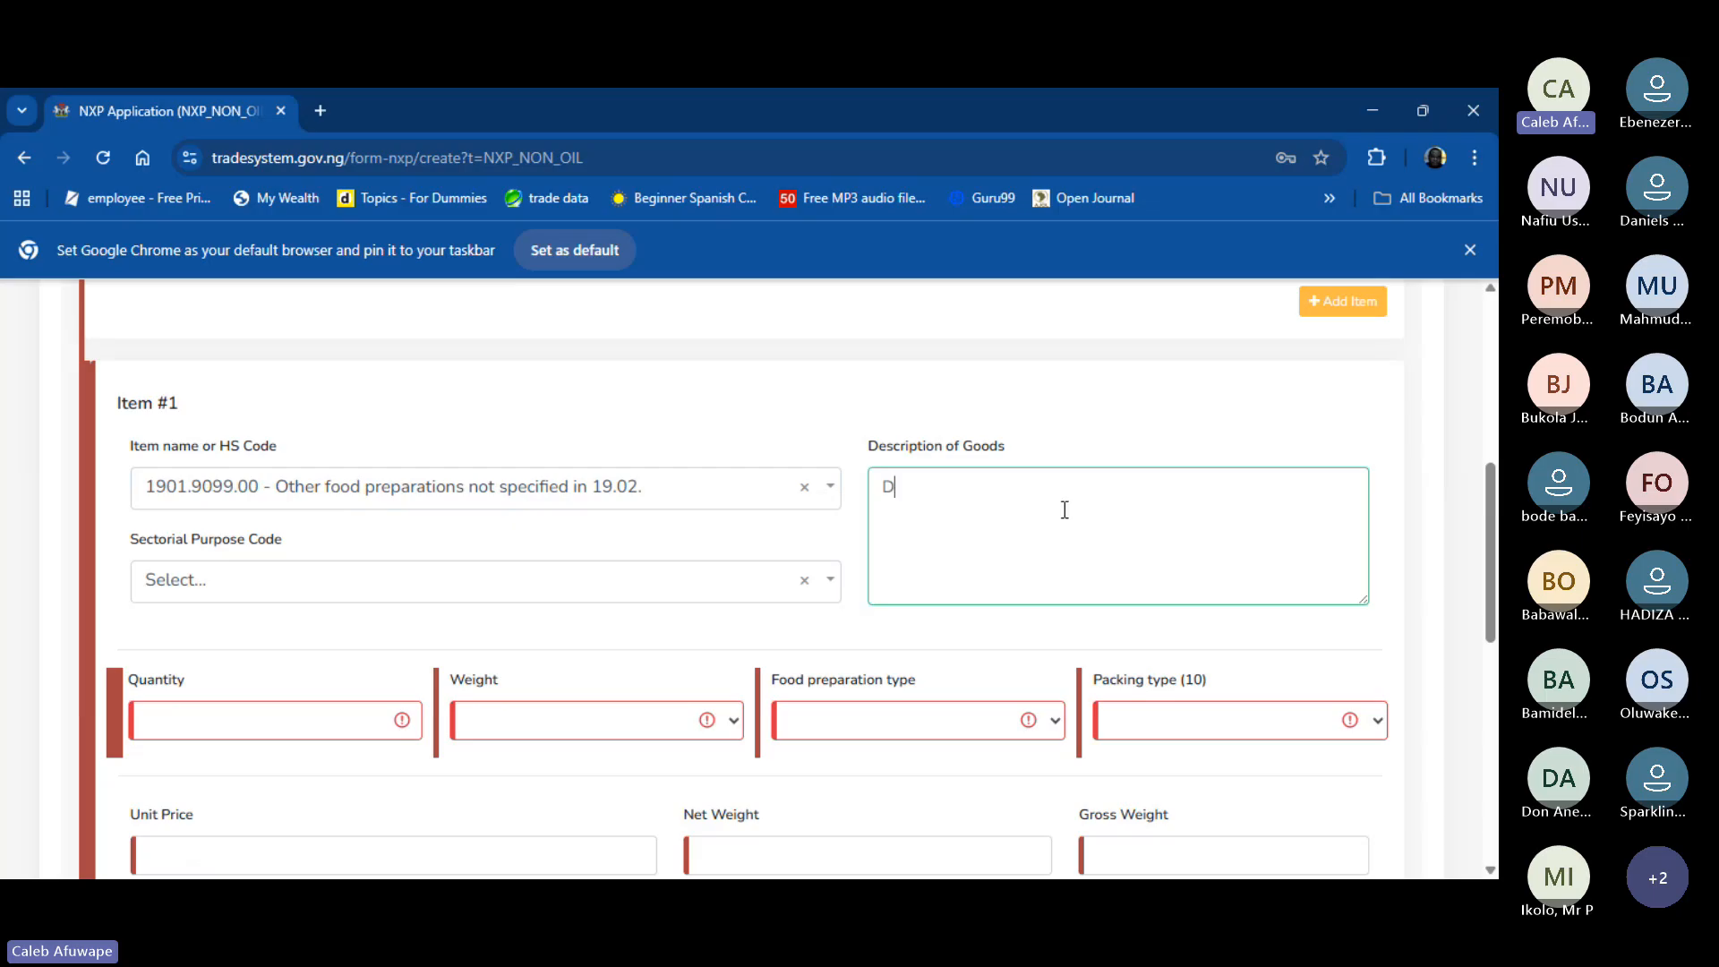
pyautogui.write('ried Pap')
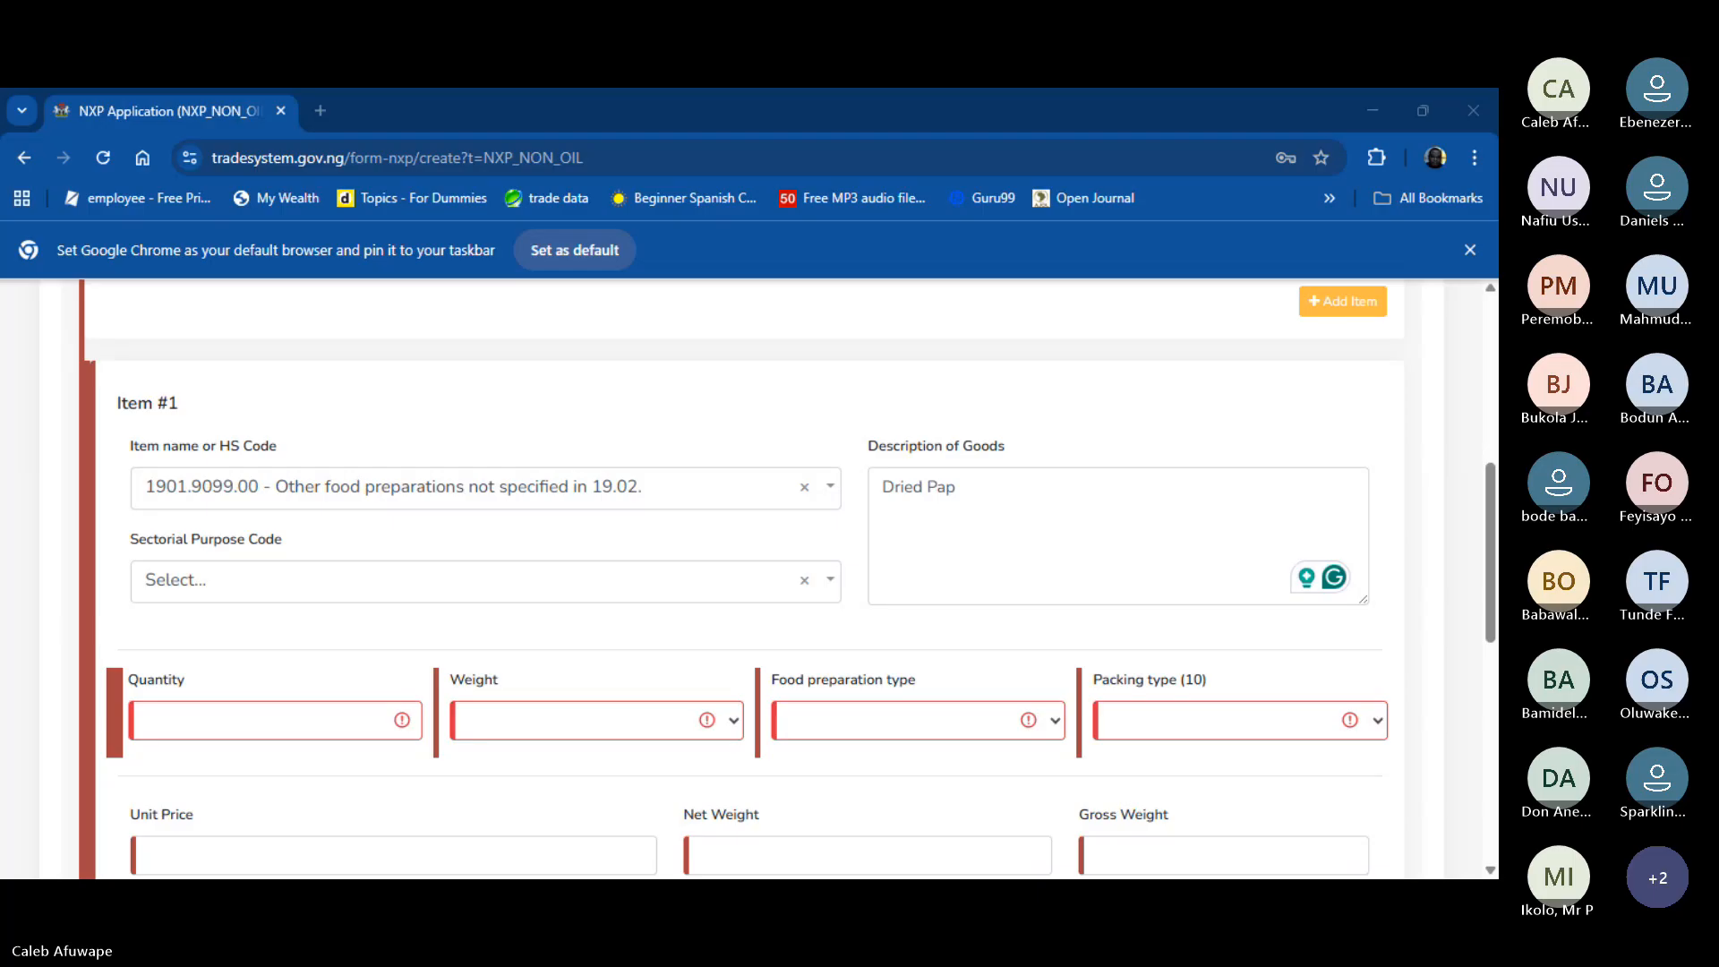
pyautogui.click(927, 546)
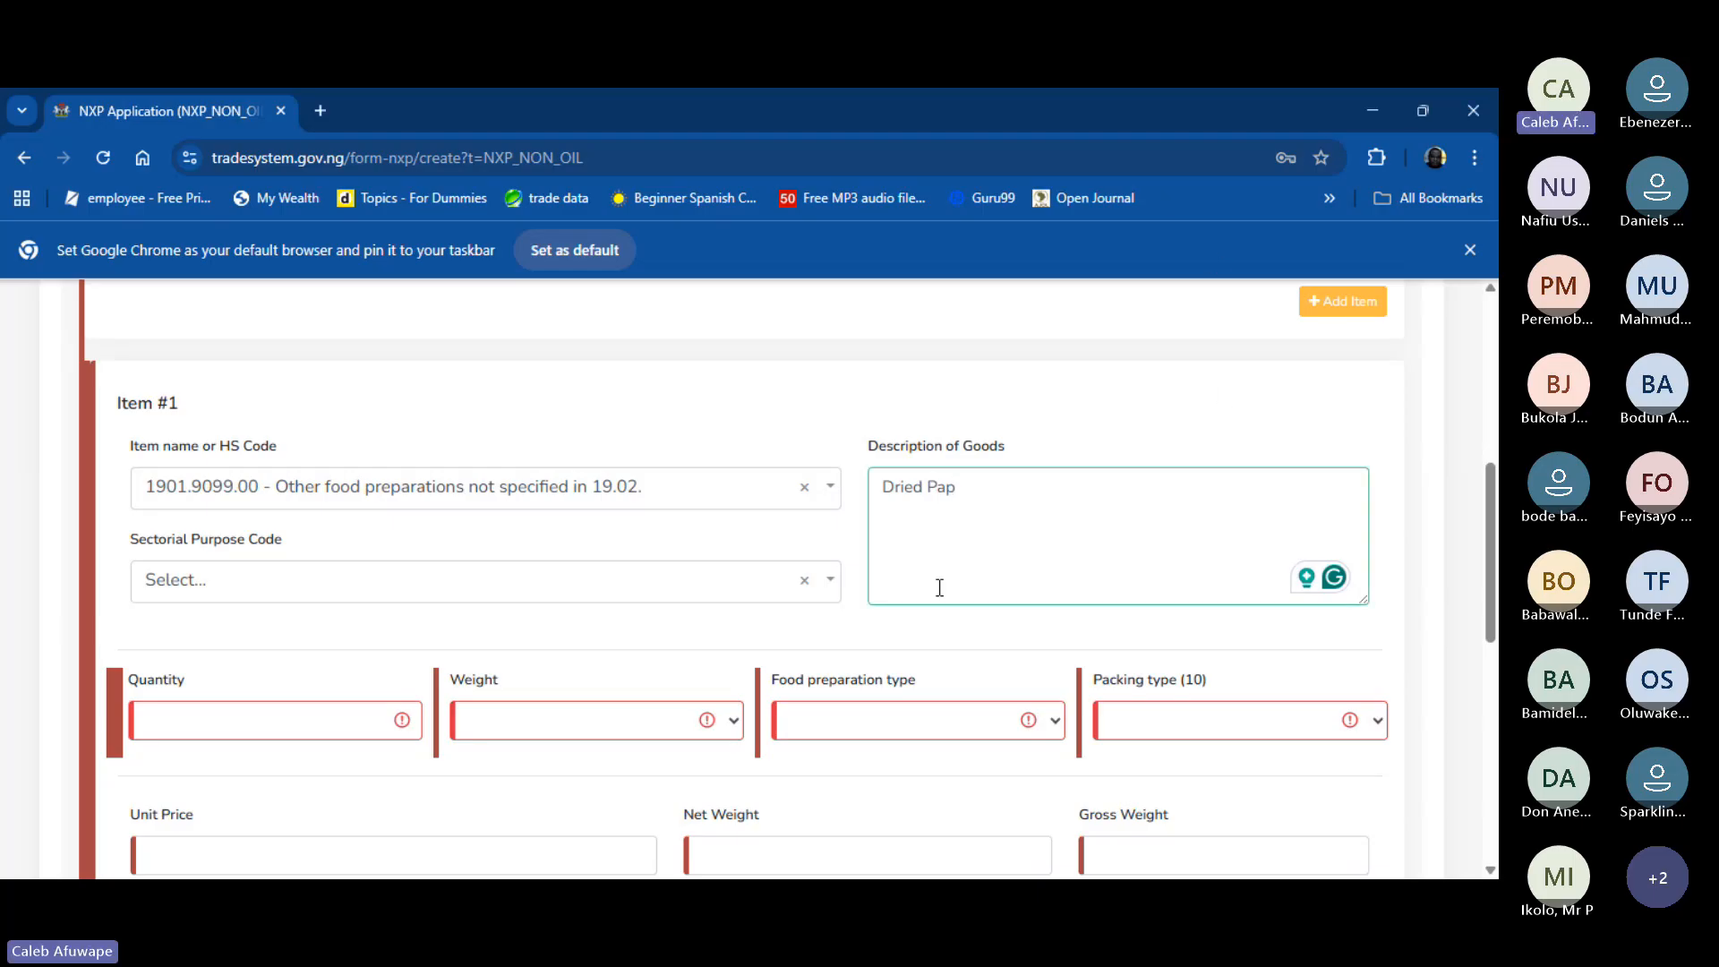
# - Search 'food' and set the Sectorial Purpose Code to FOOD PRODUCTS (B)
pyautogui.click(656, 592)
pyautogui.write('food')
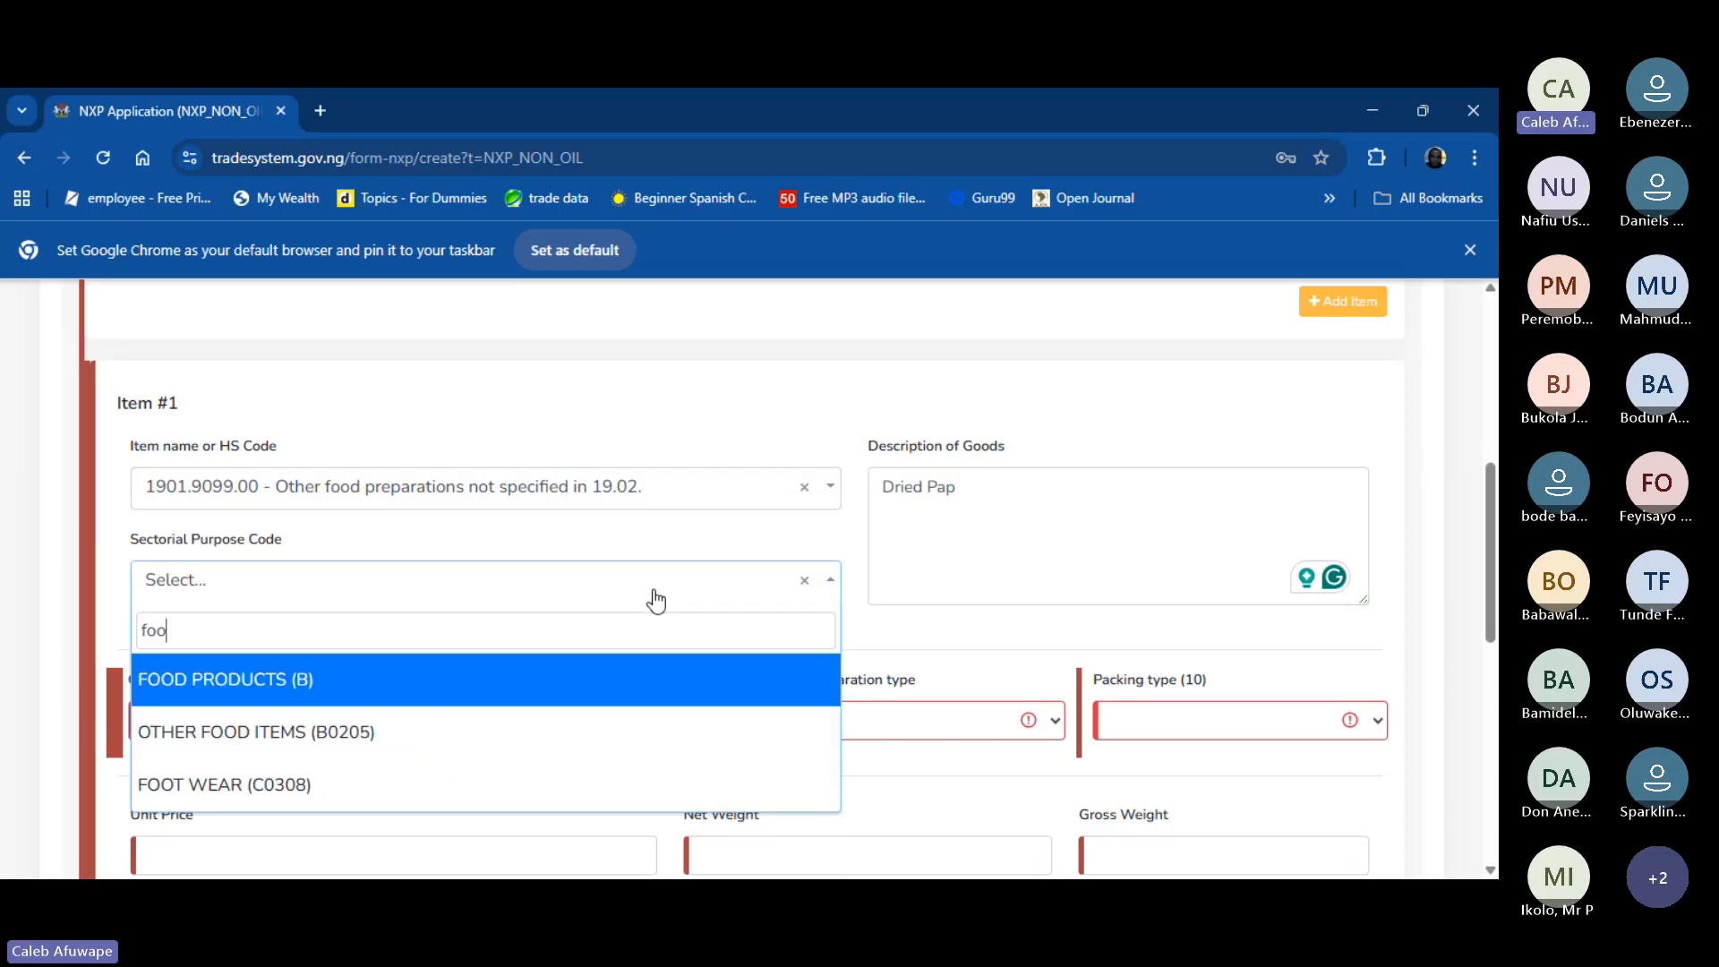
pyautogui.click(347, 681)
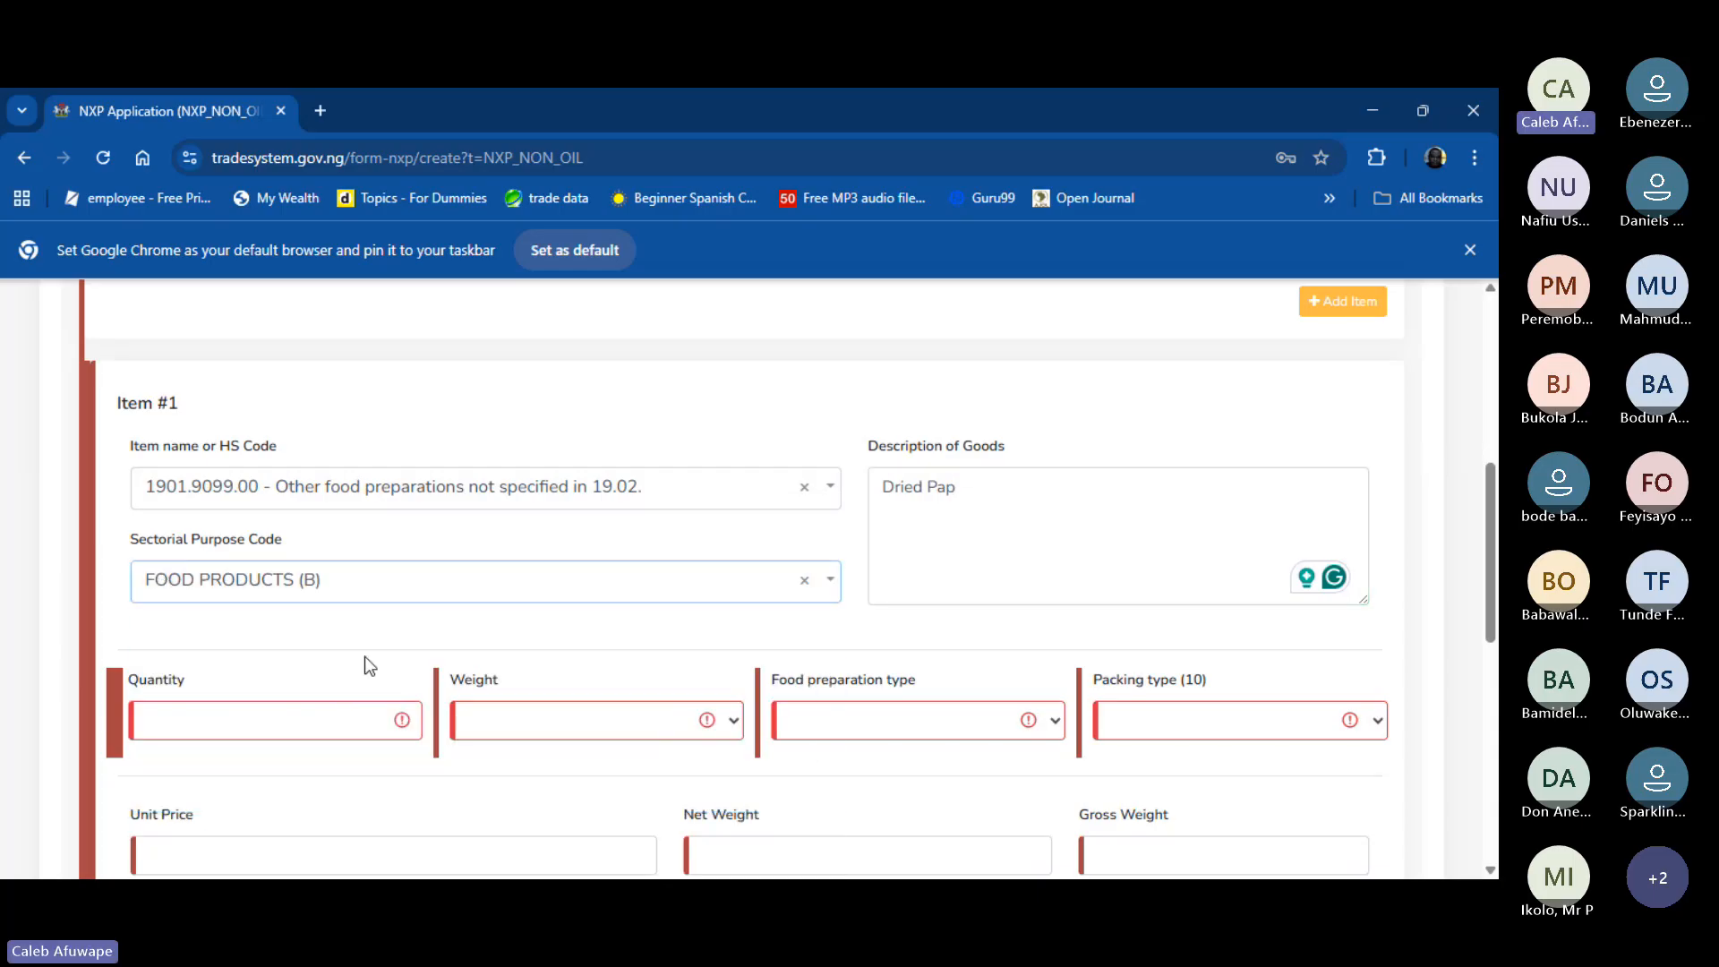
# - Enter quantity 150, weight unit Kilograms and food preparation type Other
pyautogui.click(298, 720)
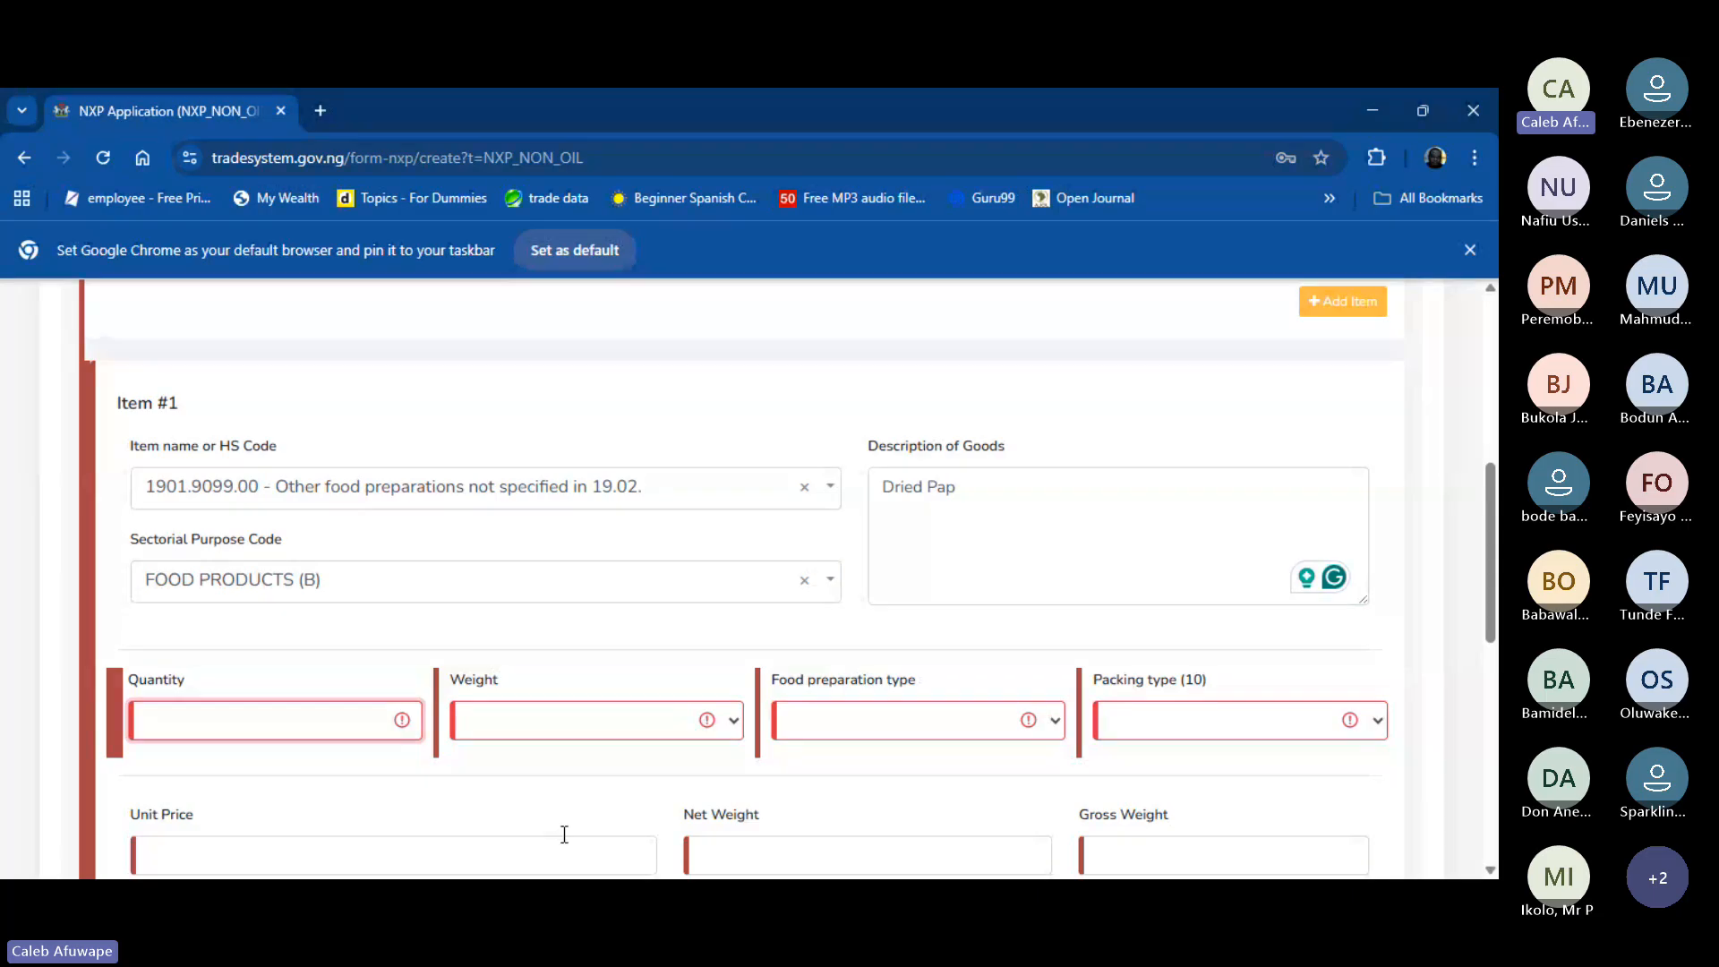
pyautogui.write('1')
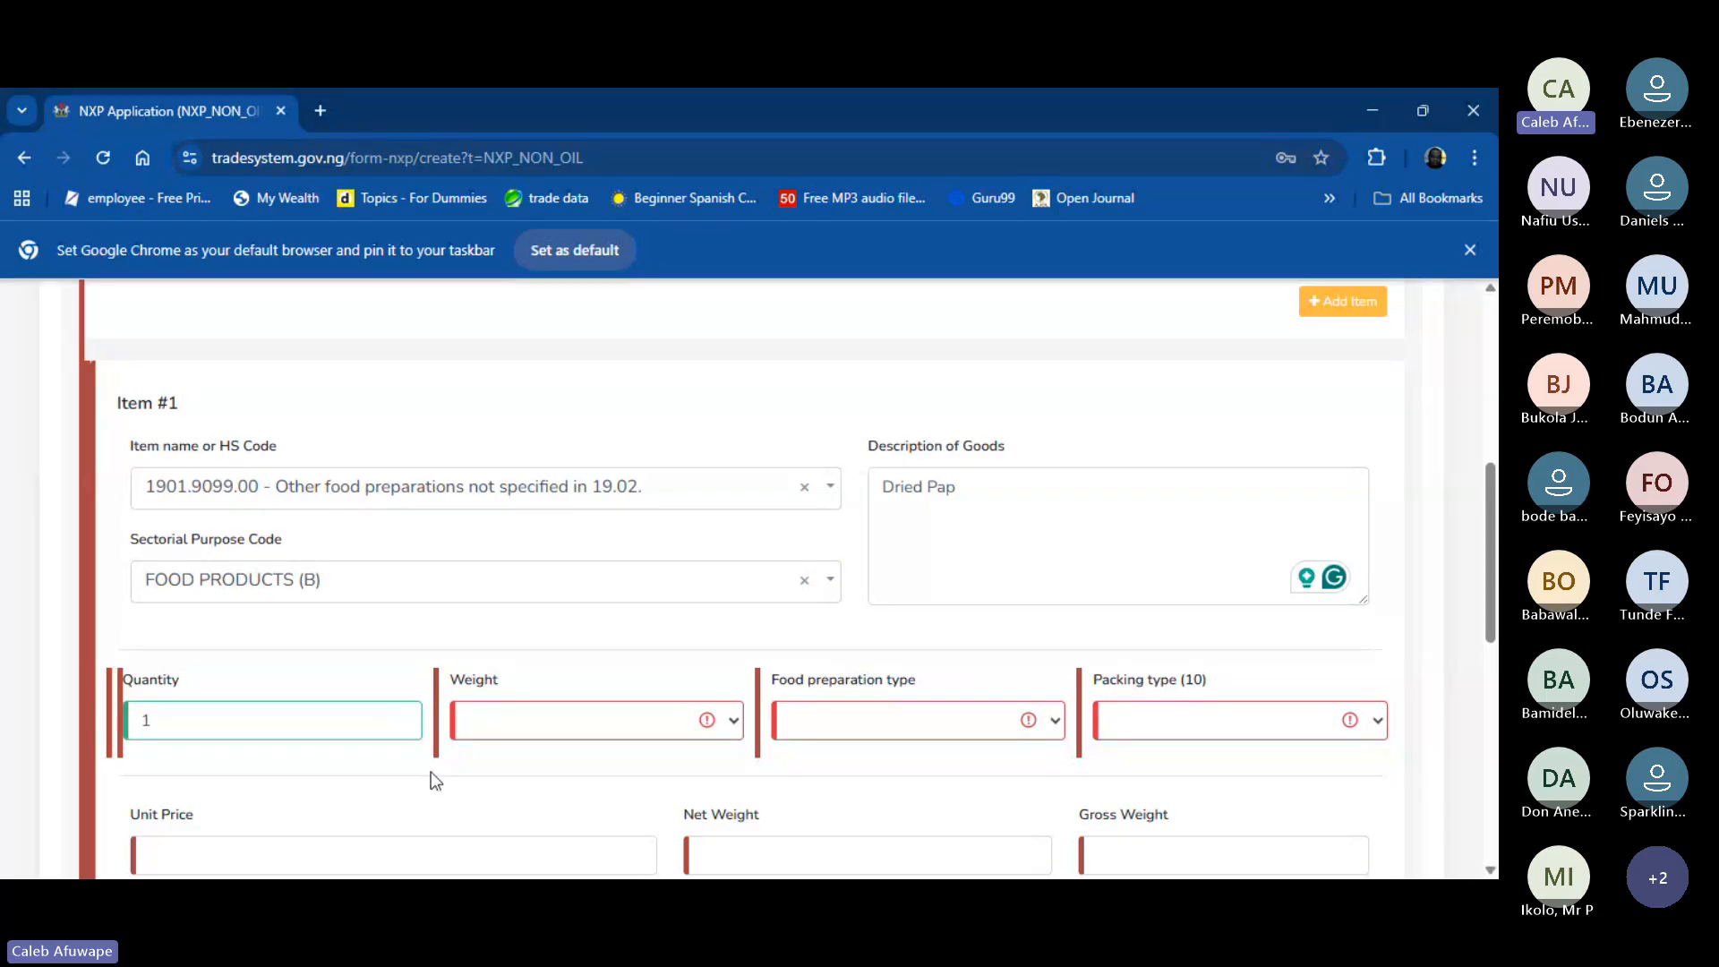
pyautogui.write('50')
pyautogui.press('Tab')
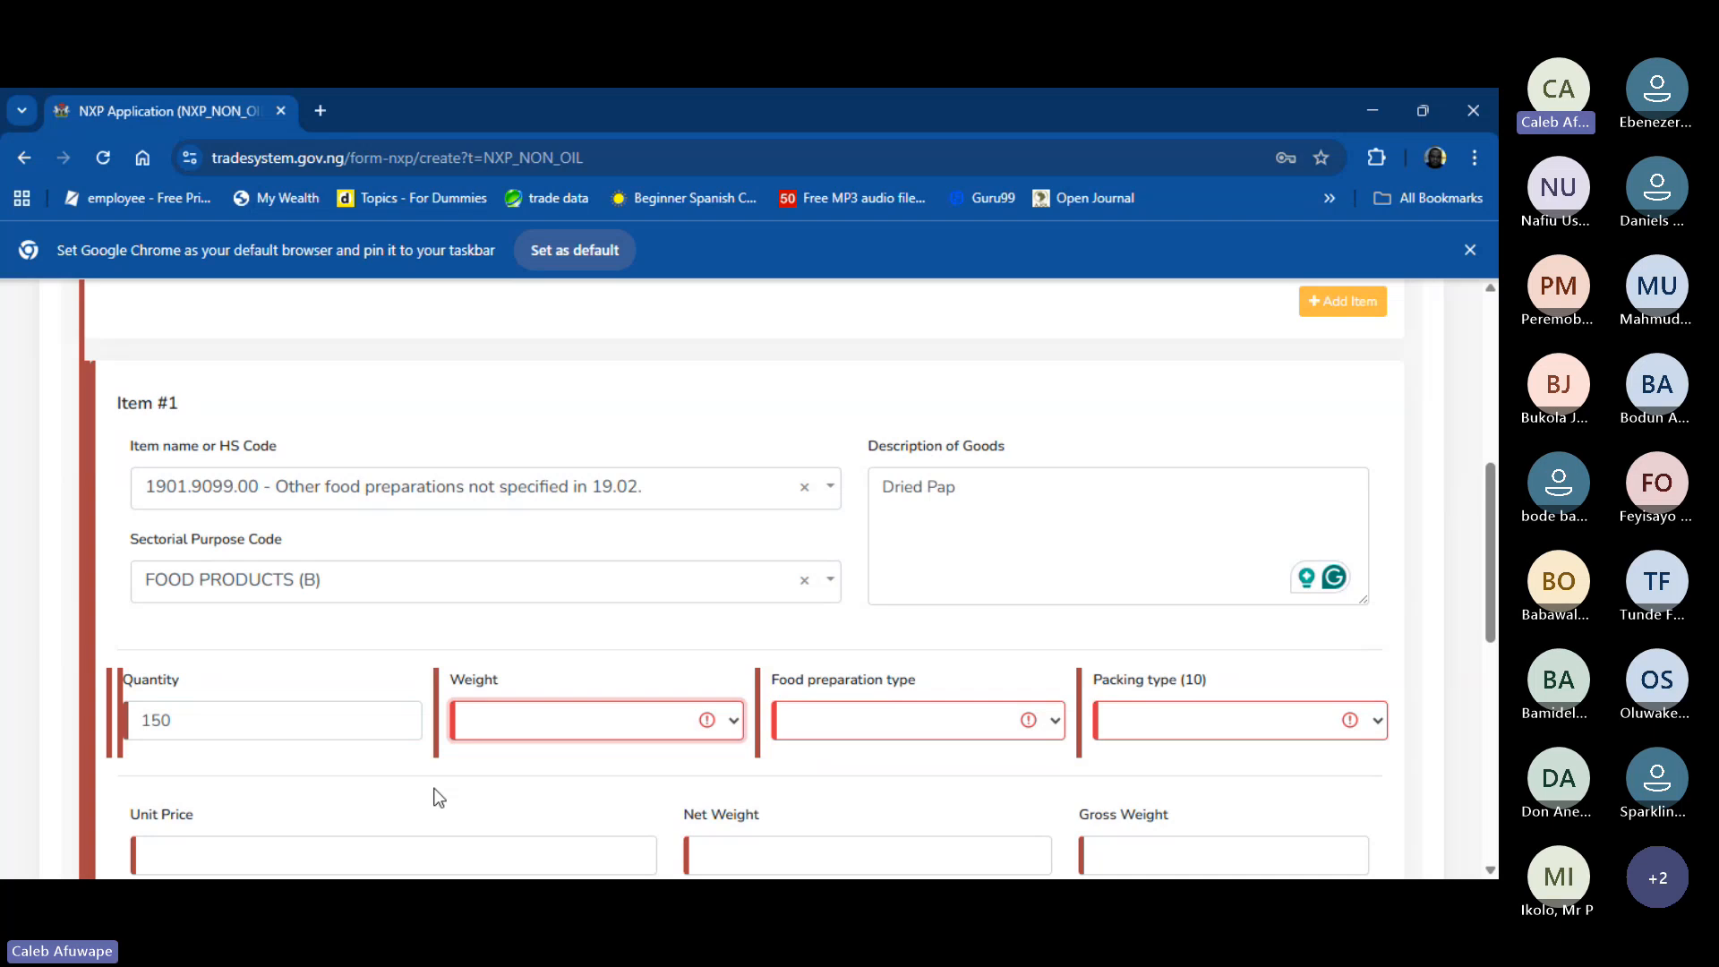
pyautogui.press('k')
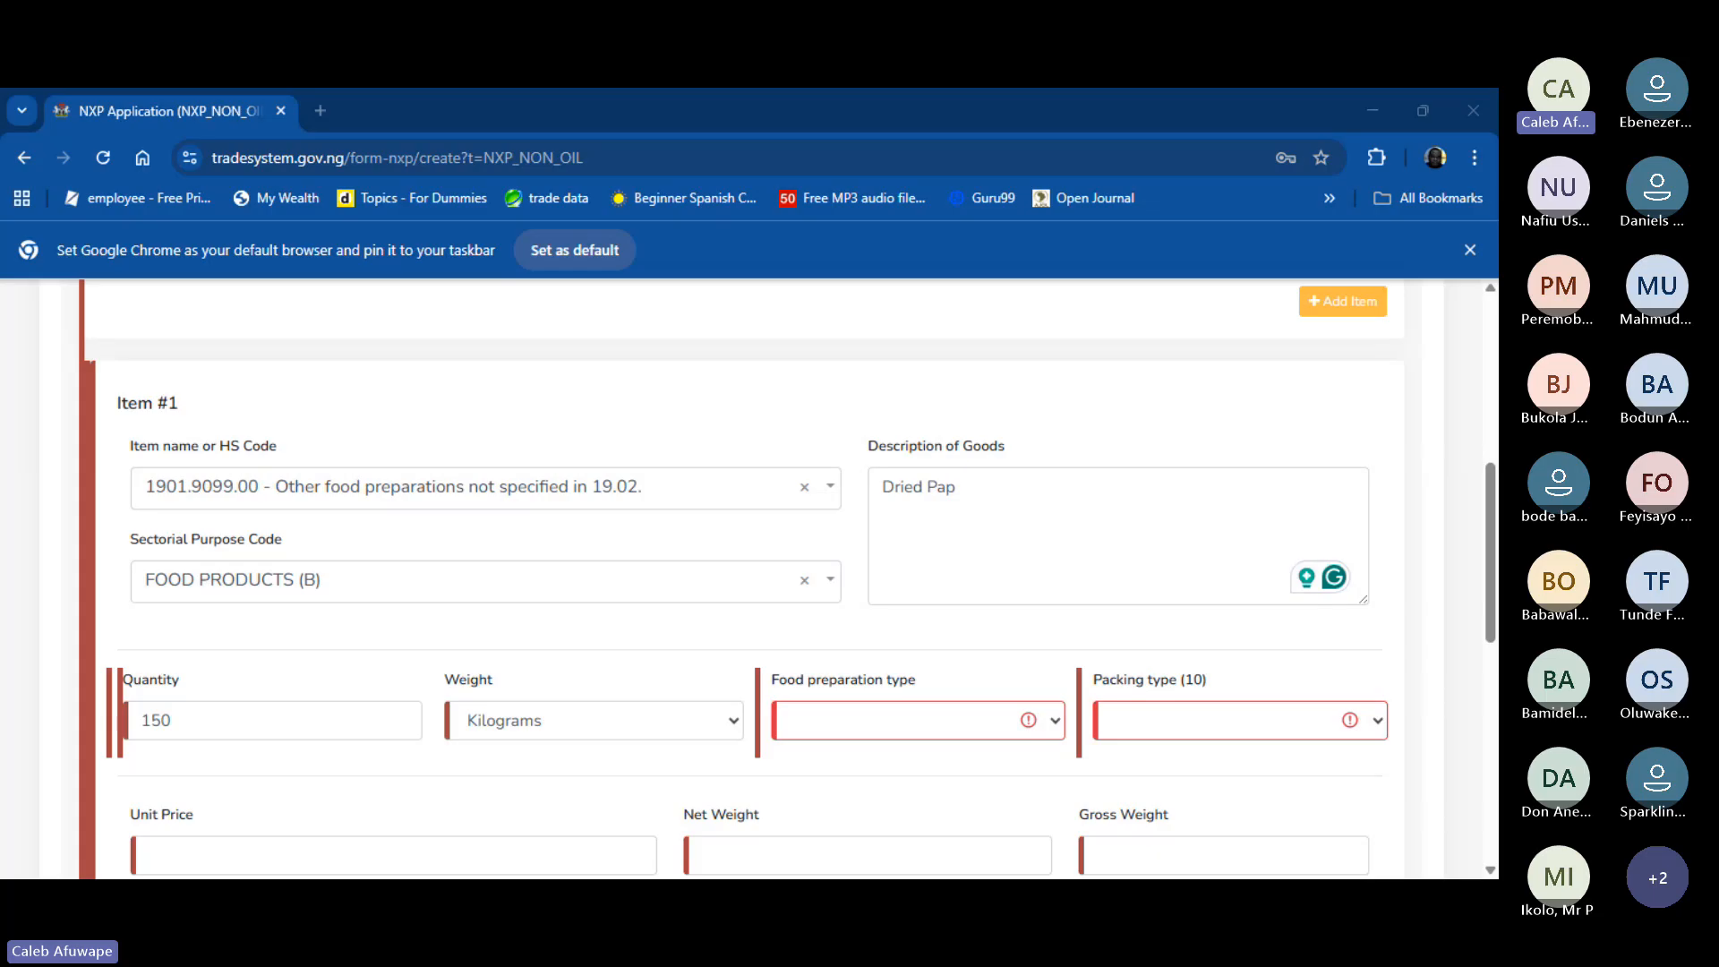
pyautogui.click(982, 734)
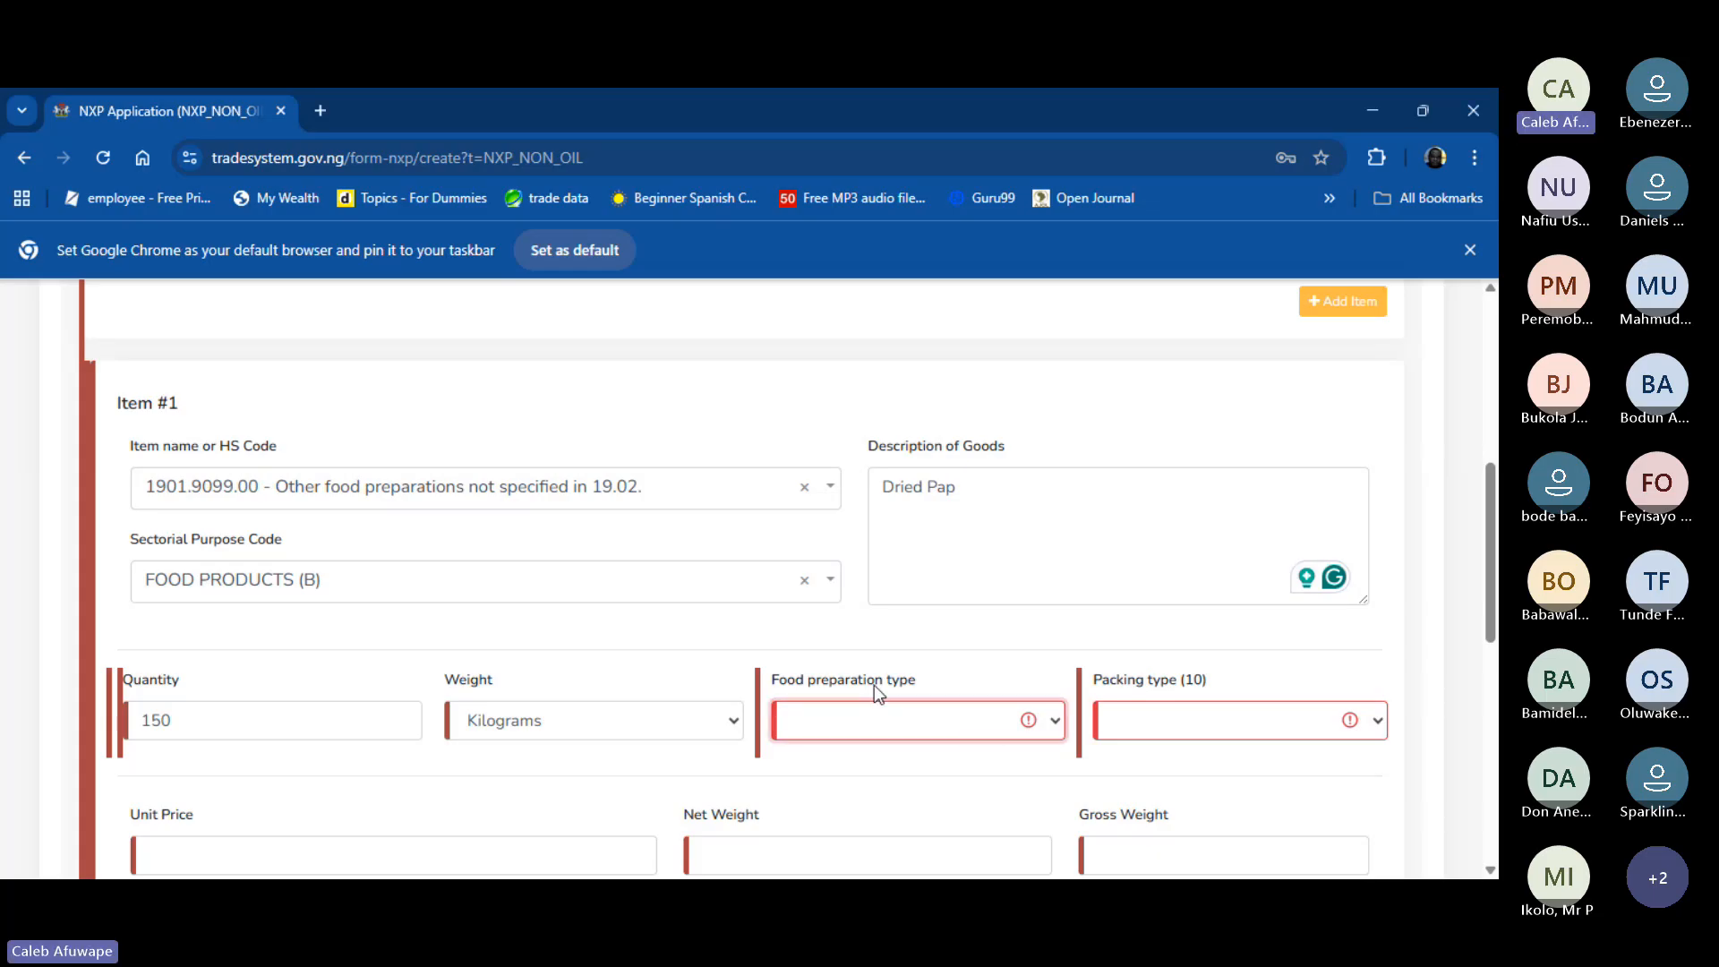
pyautogui.press('o')
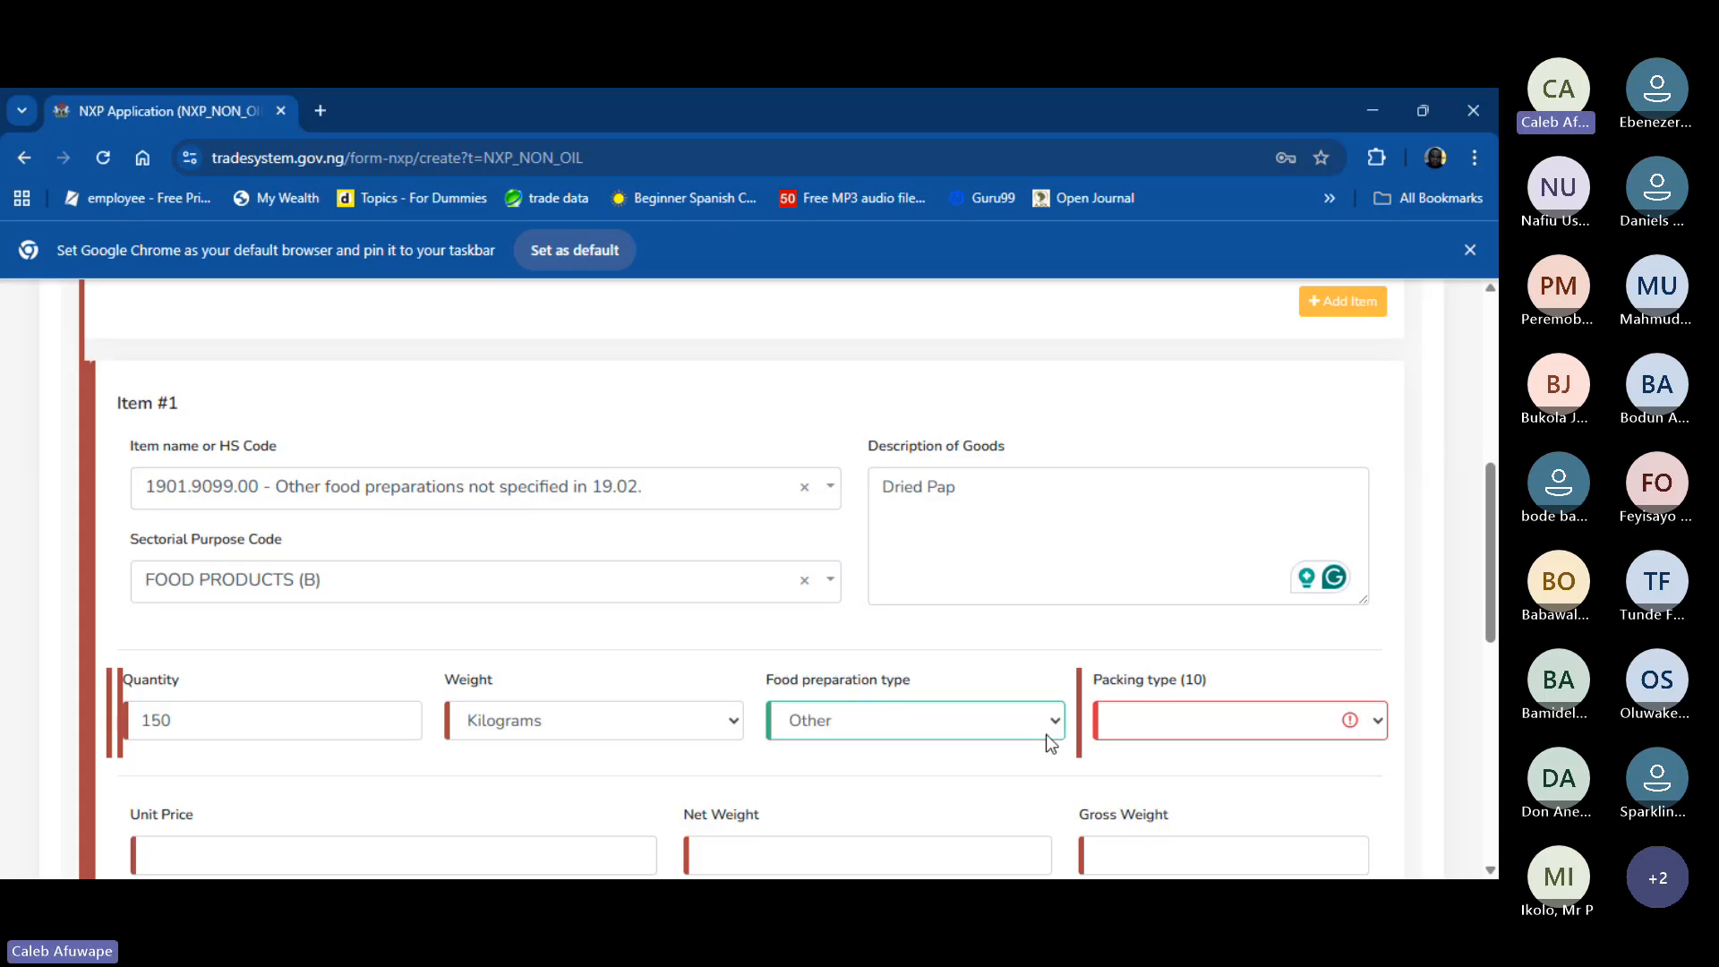
pyautogui.press('Tab')
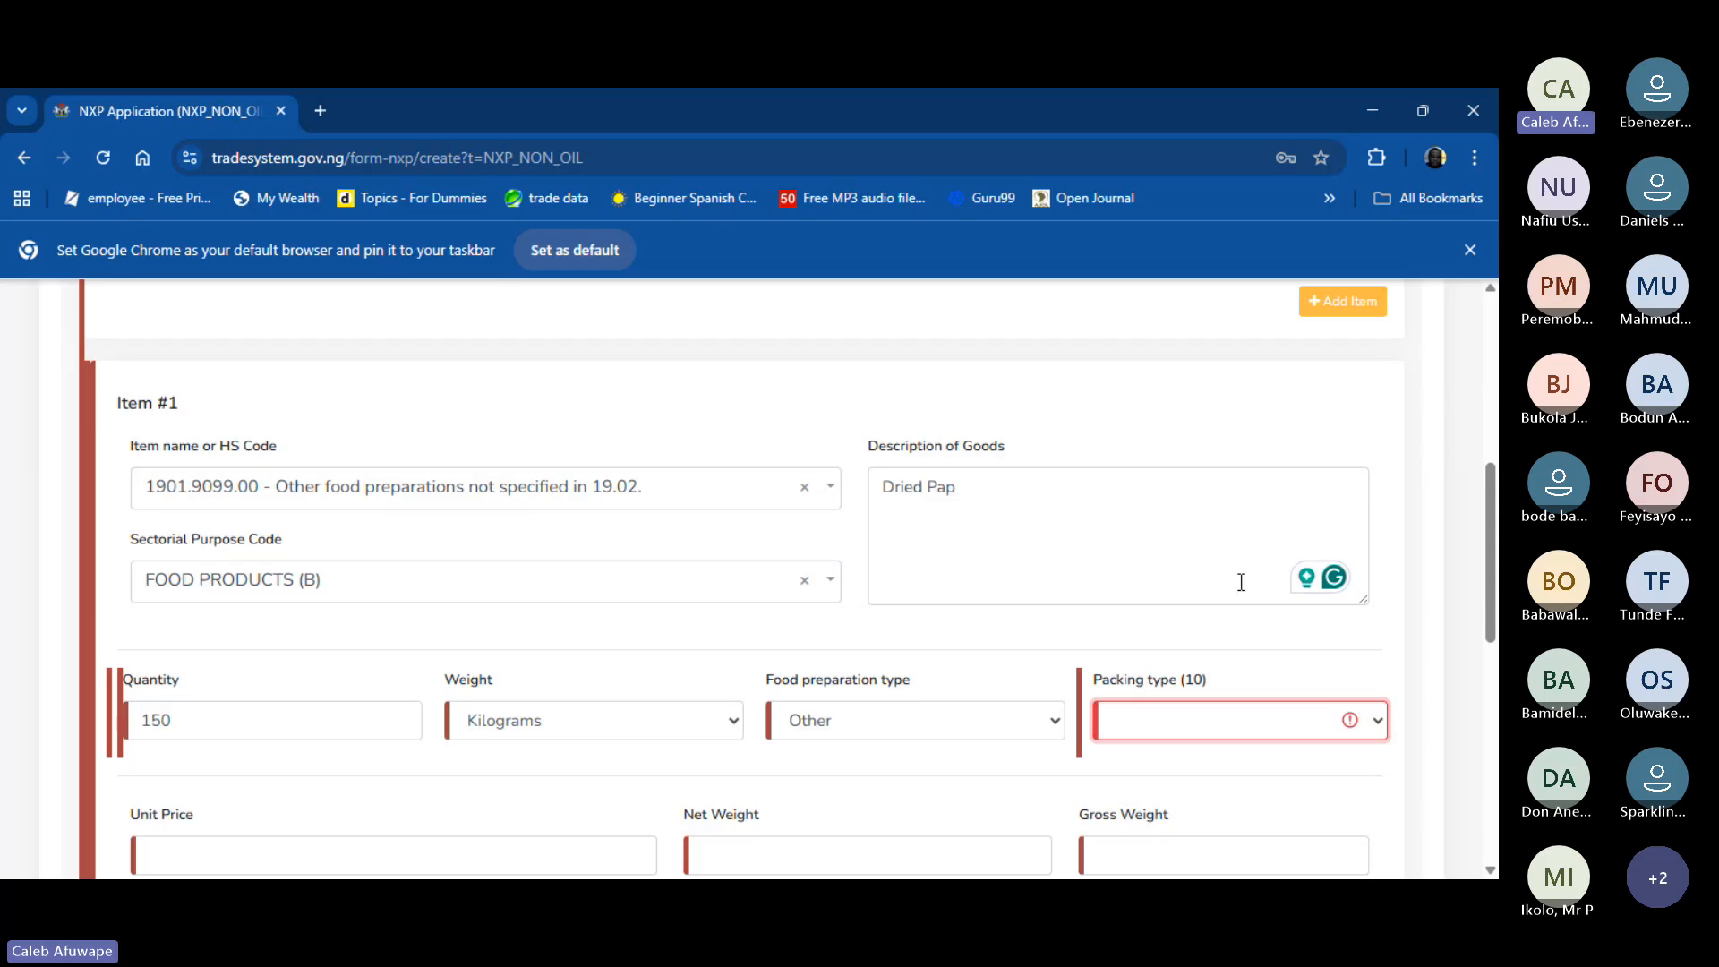
pyautogui.scroll(-3, 502, 737)
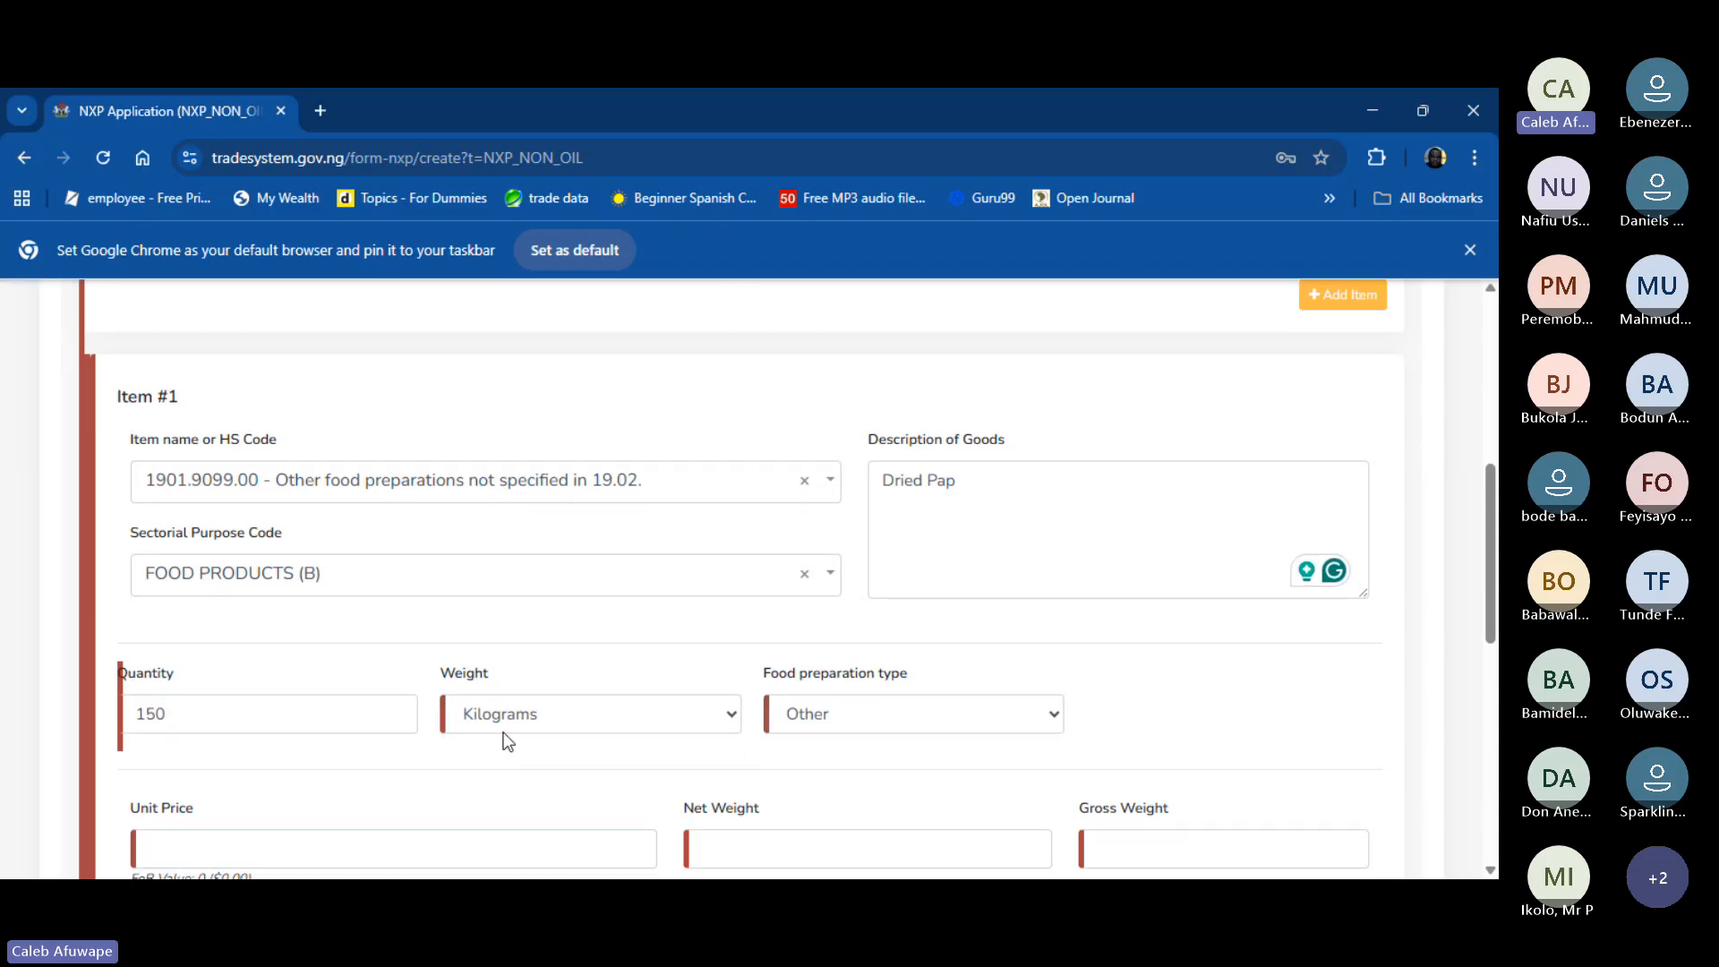
# - Set Item #1's unit price to 12 with unit of measurement Kilogram (KG)
pyautogui.click(539, 640)
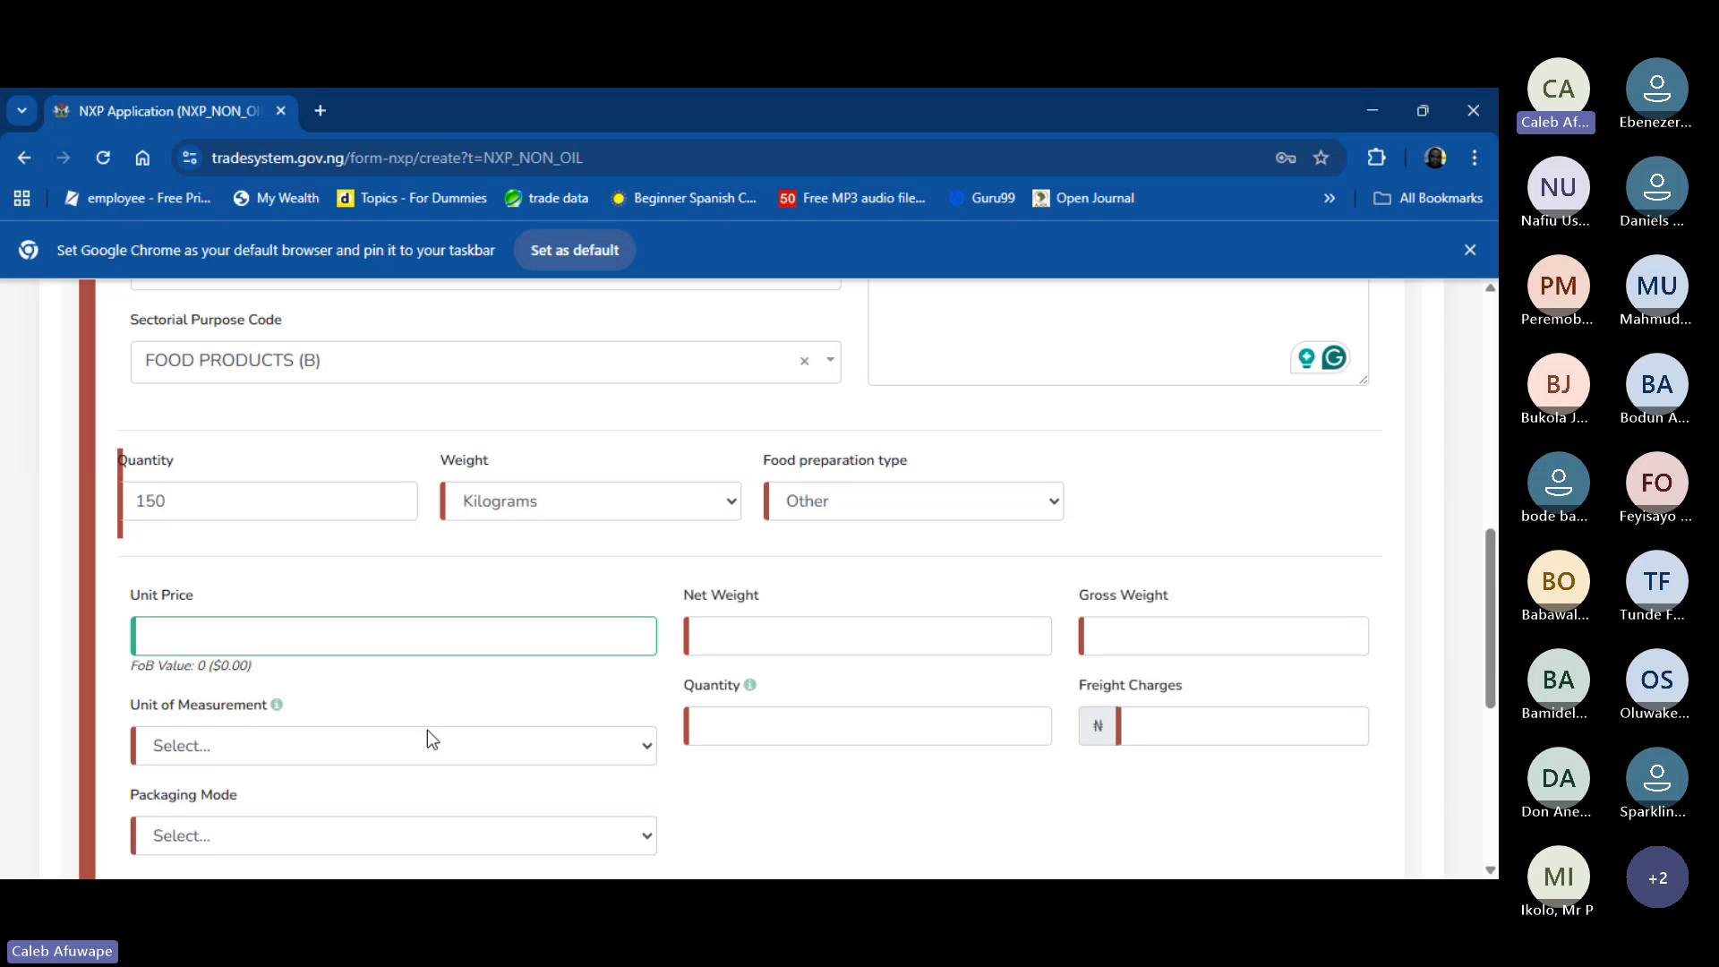
pyautogui.write('12')
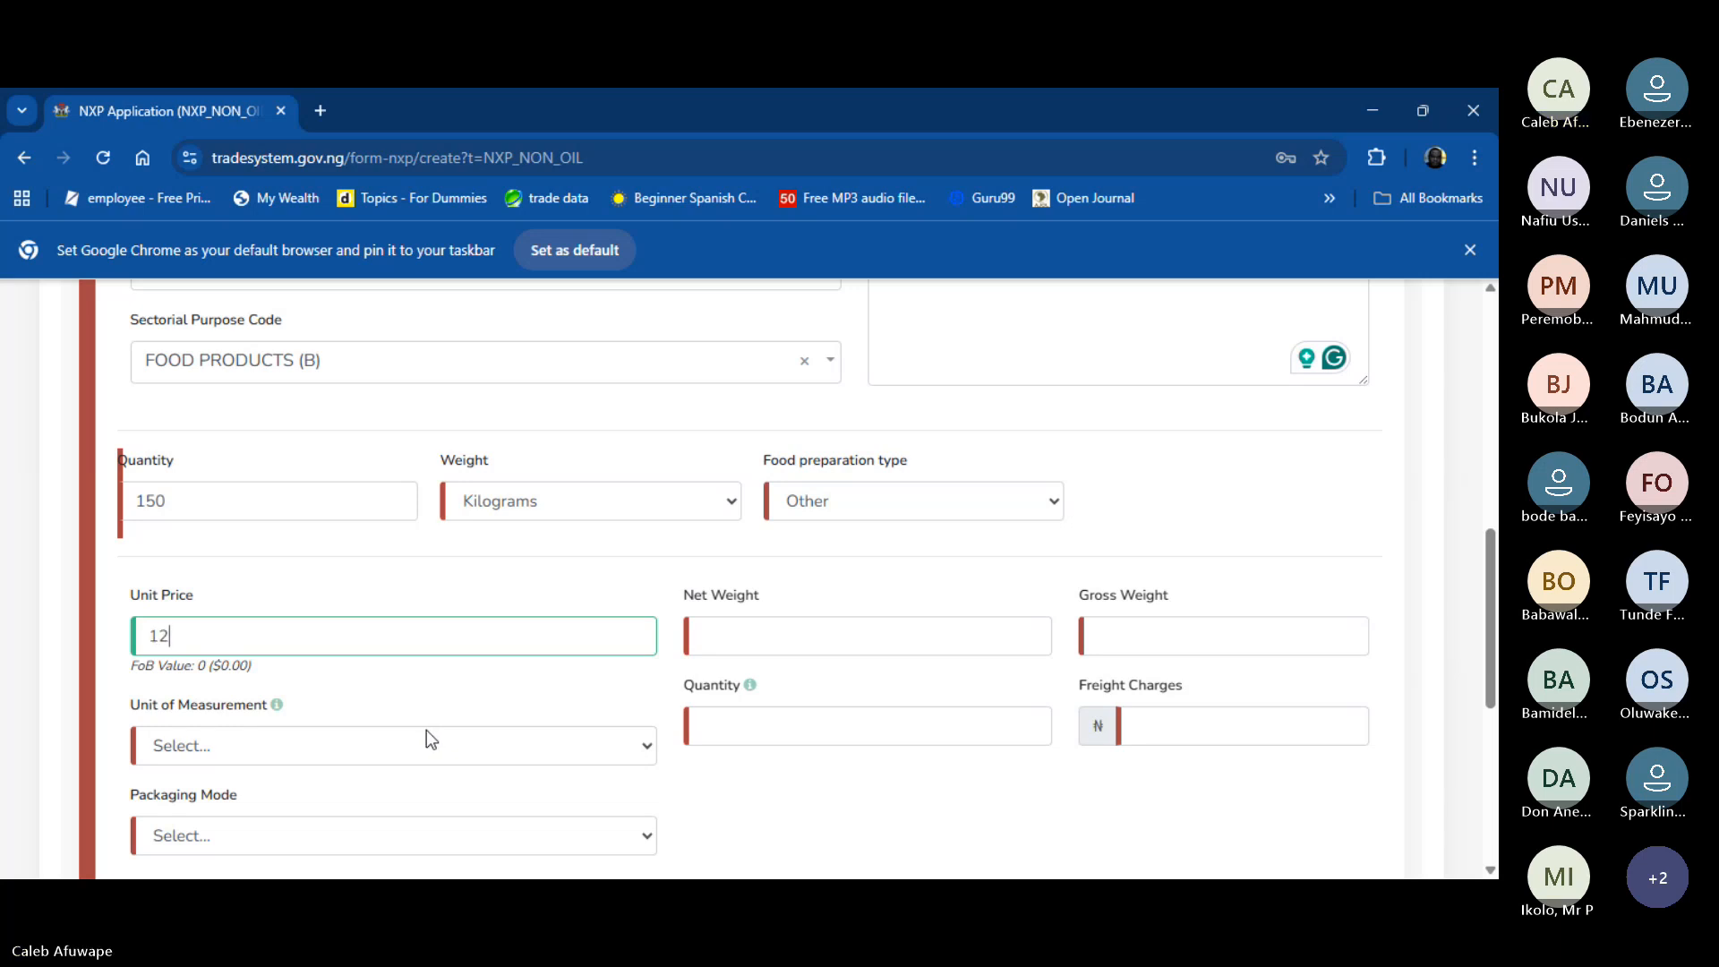
pyautogui.click(373, 749)
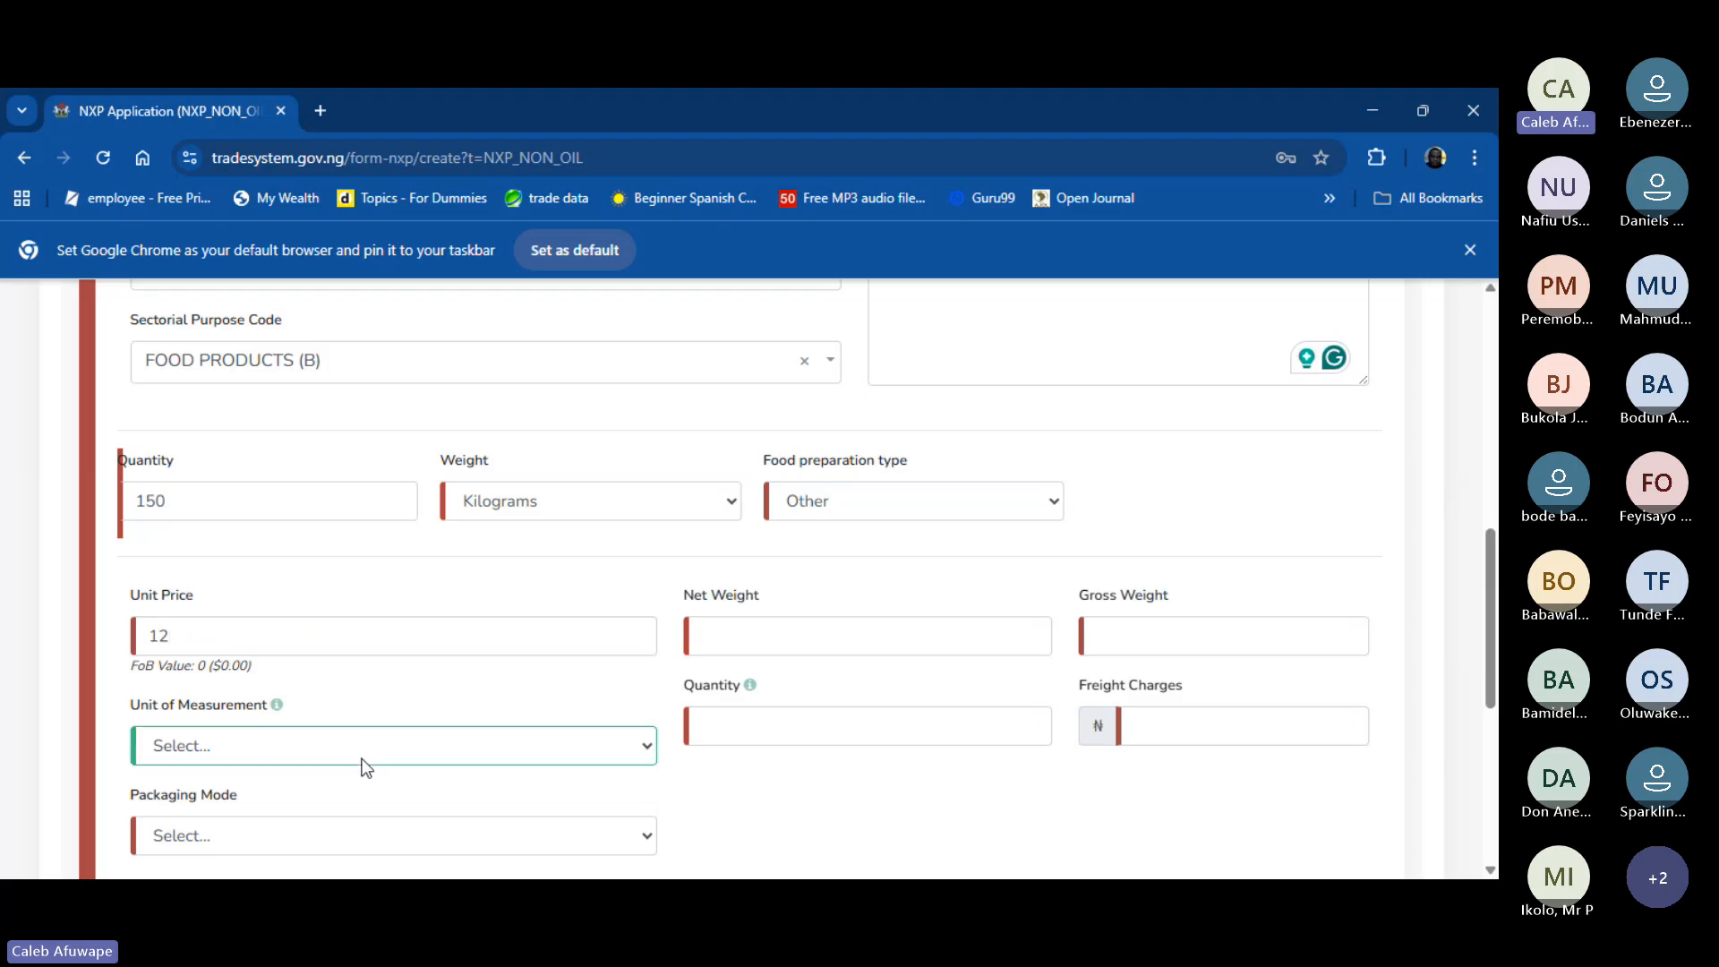
pyautogui.press('k')
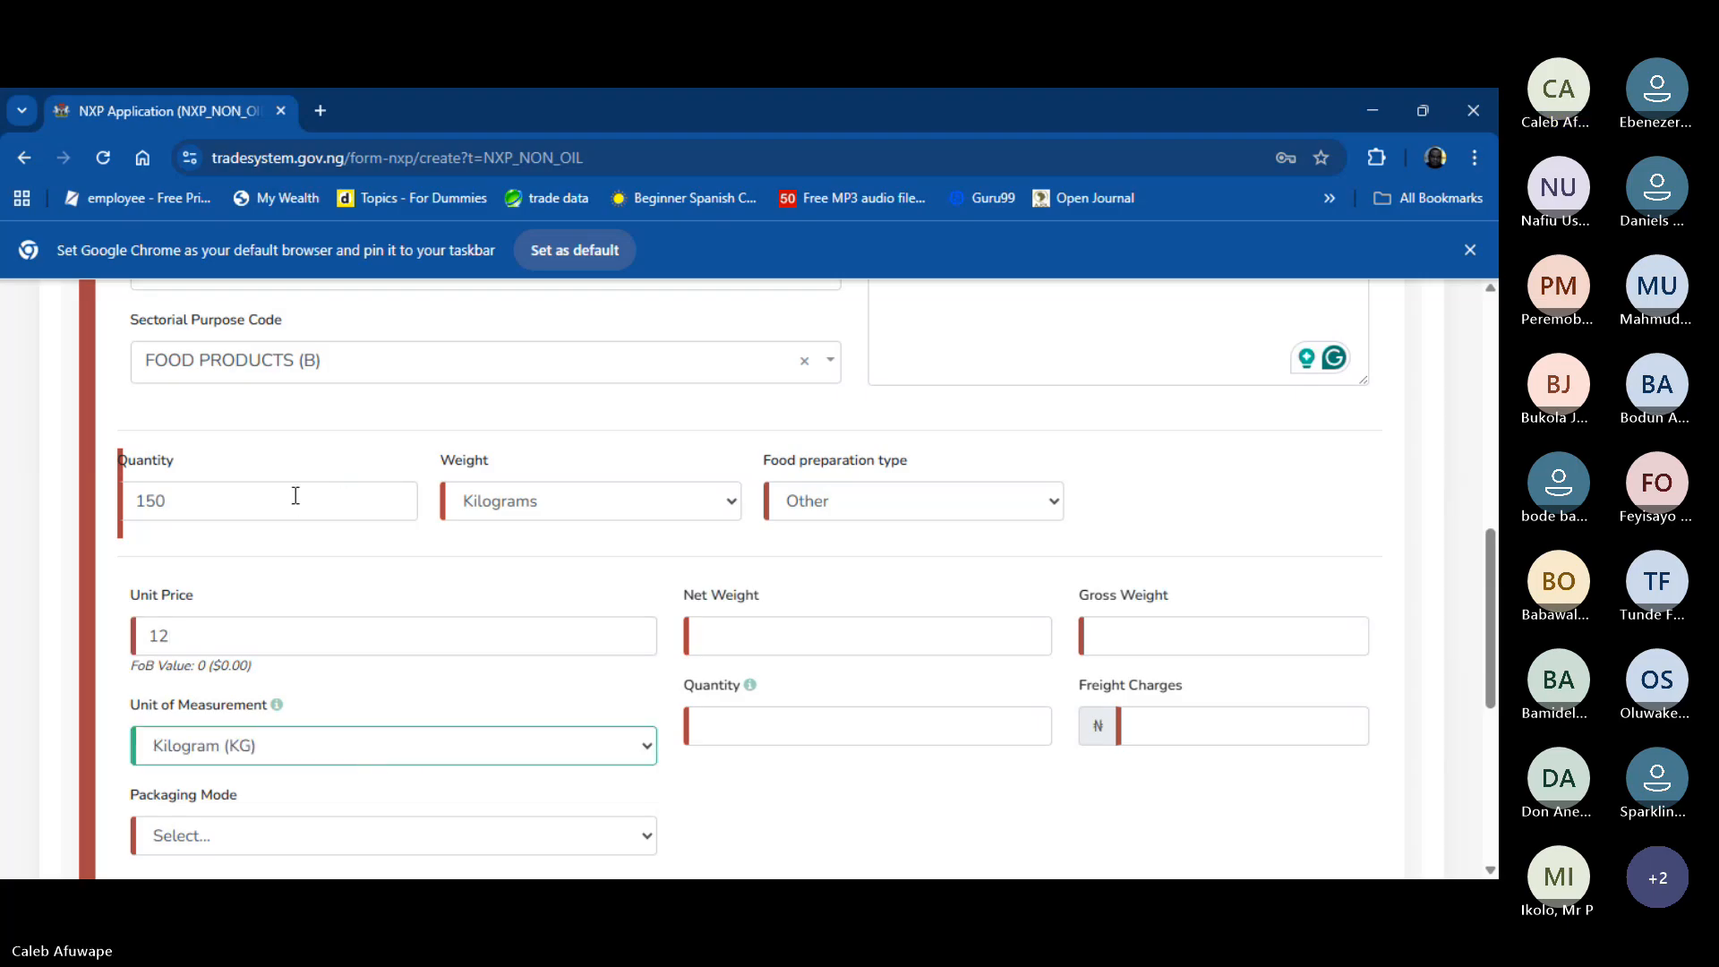
# - Choose Box packaging and quantity 150, confirming the FoB value of $1,800.00
pyautogui.scroll(-3, 306, 609)
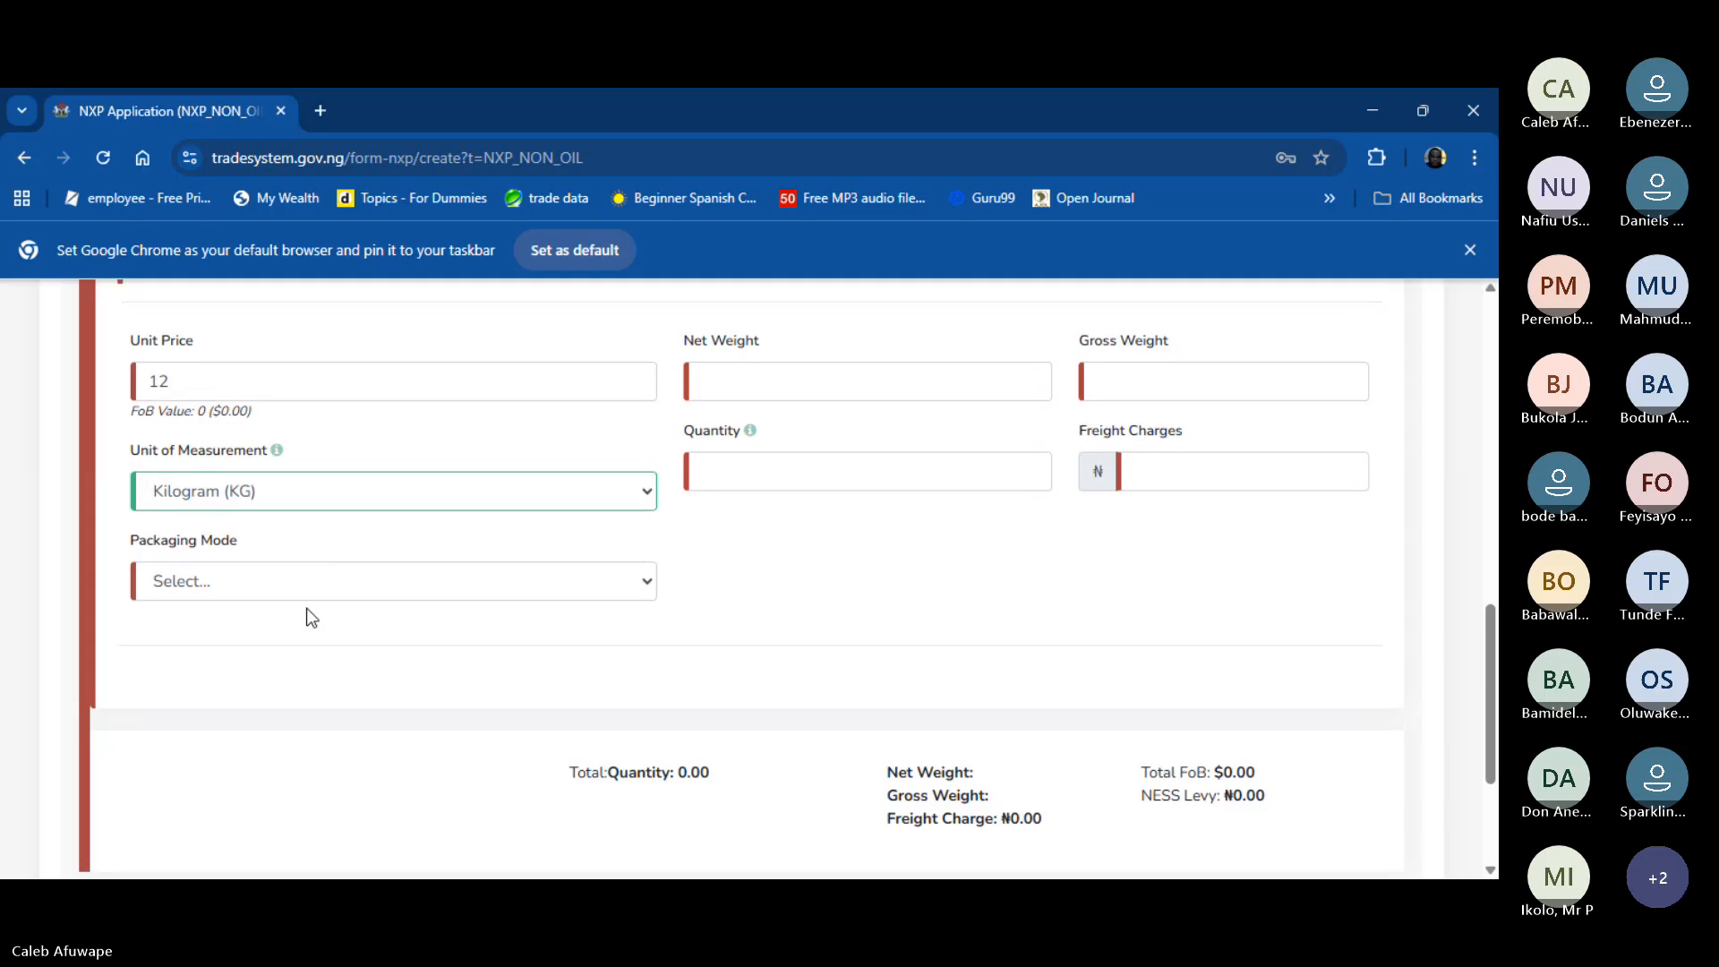
pyautogui.scroll(1, 306, 609)
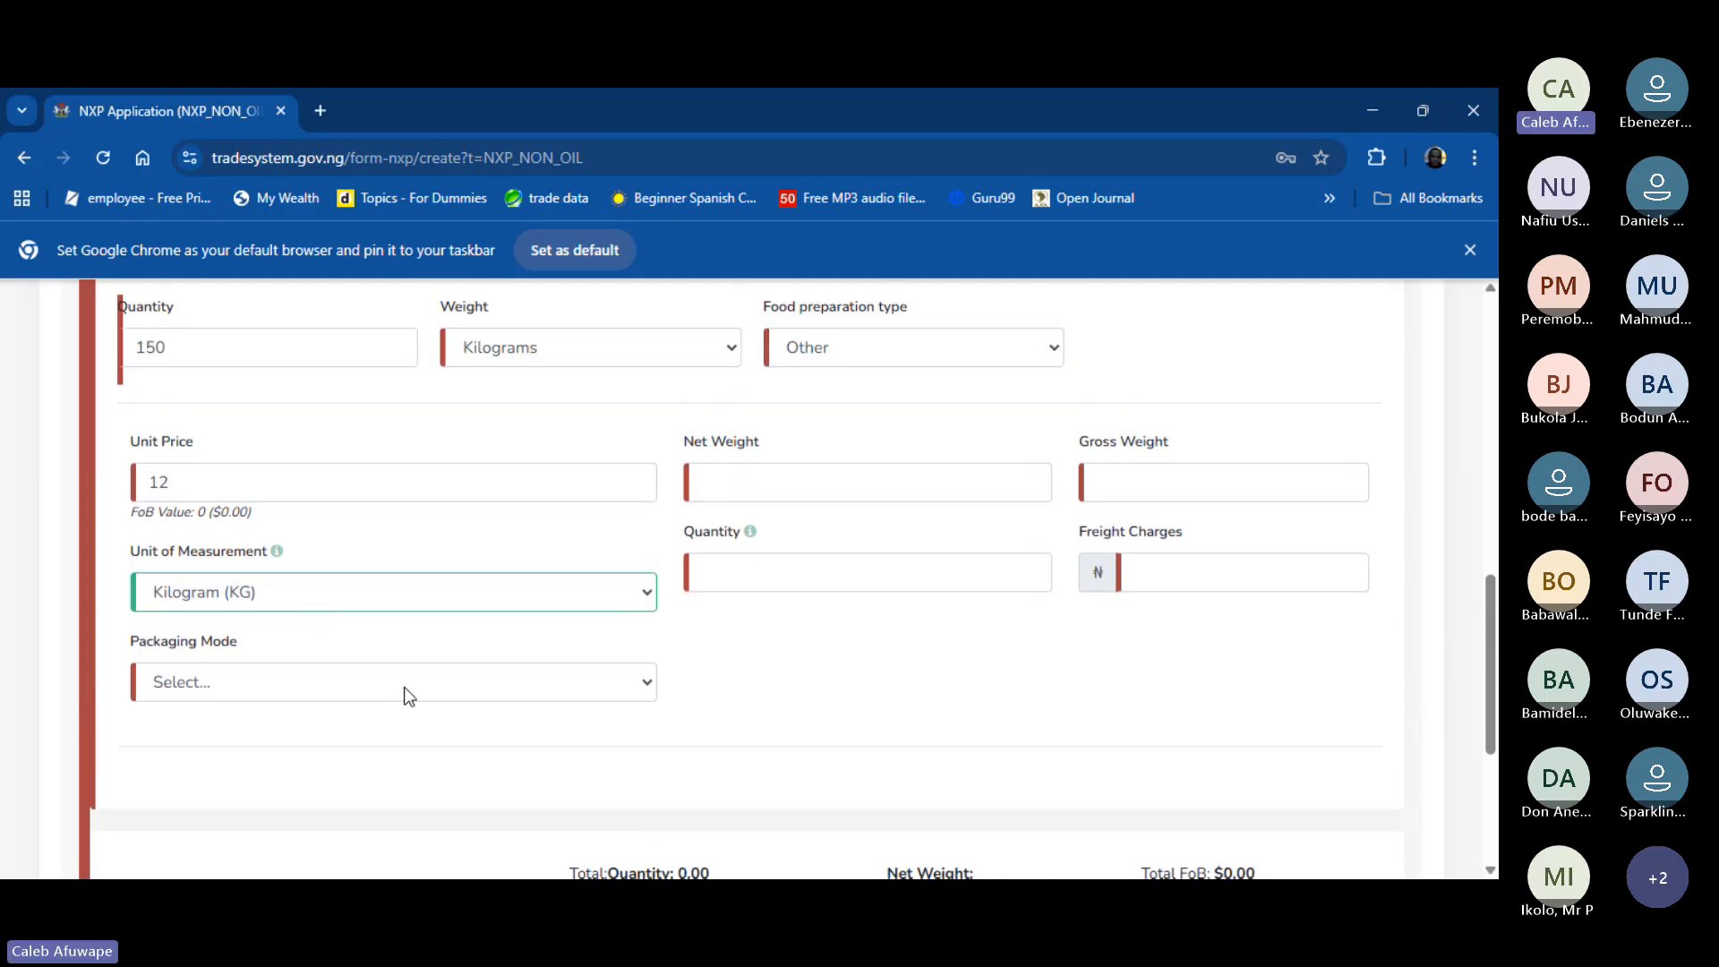
pyautogui.click(405, 685)
pyautogui.press('b')
pyautogui.press('b')
pyautogui.press('b')
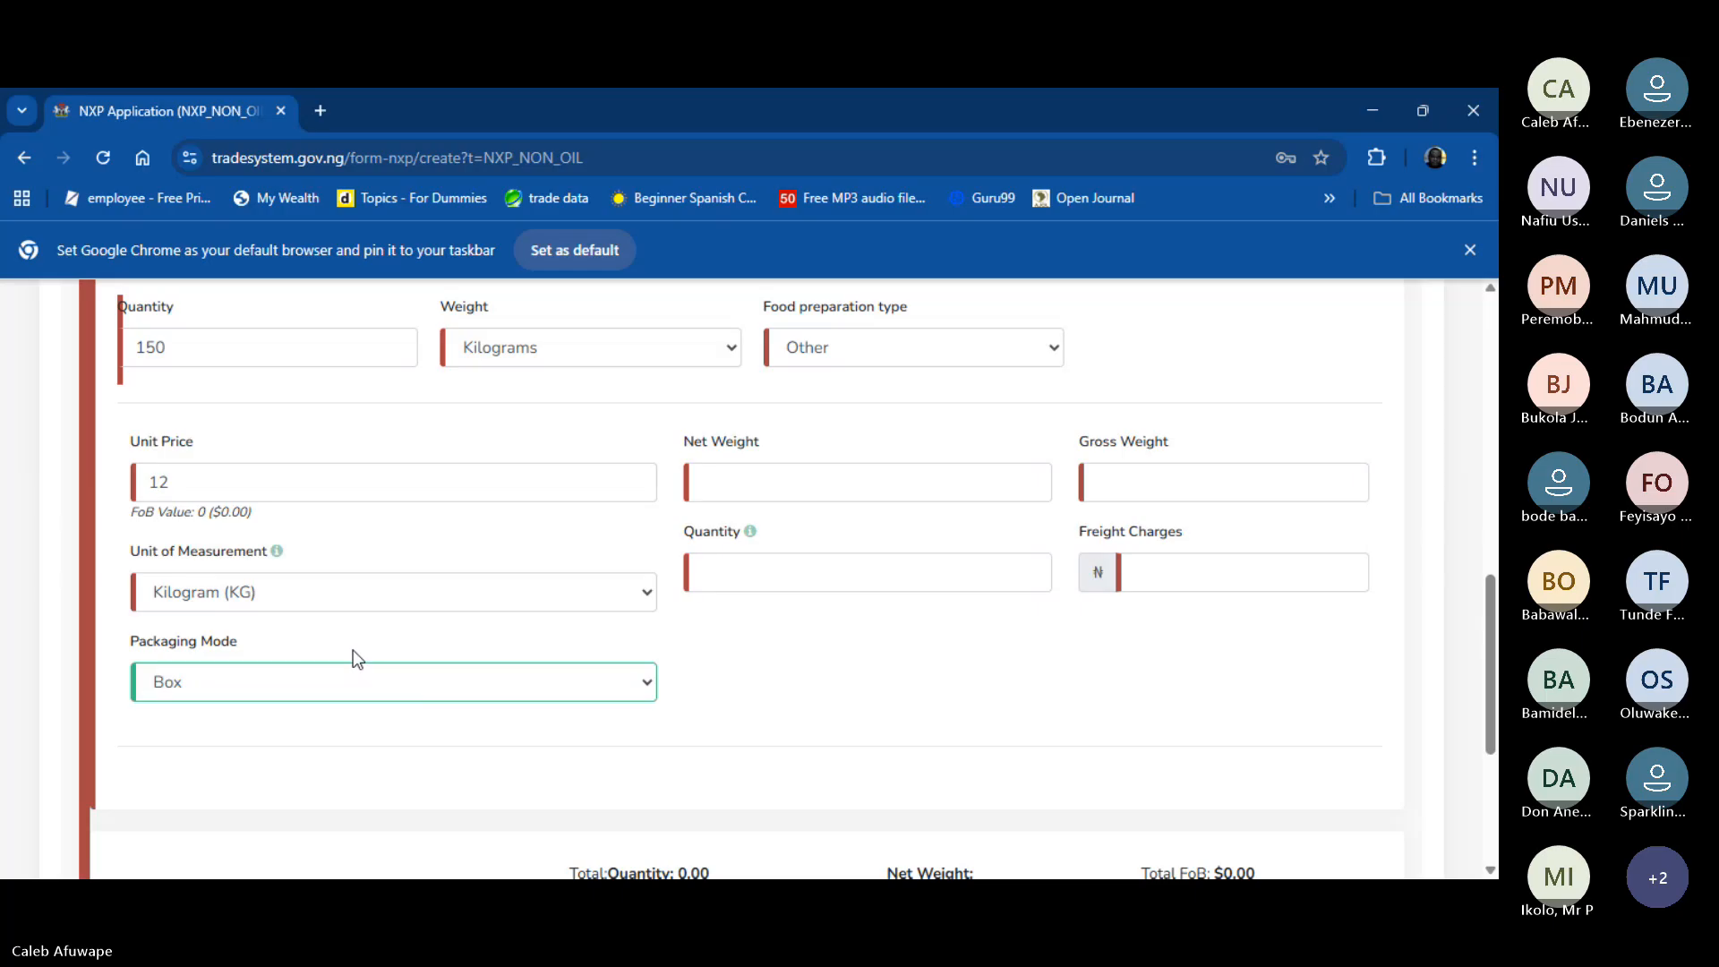
pyautogui.click(800, 574)
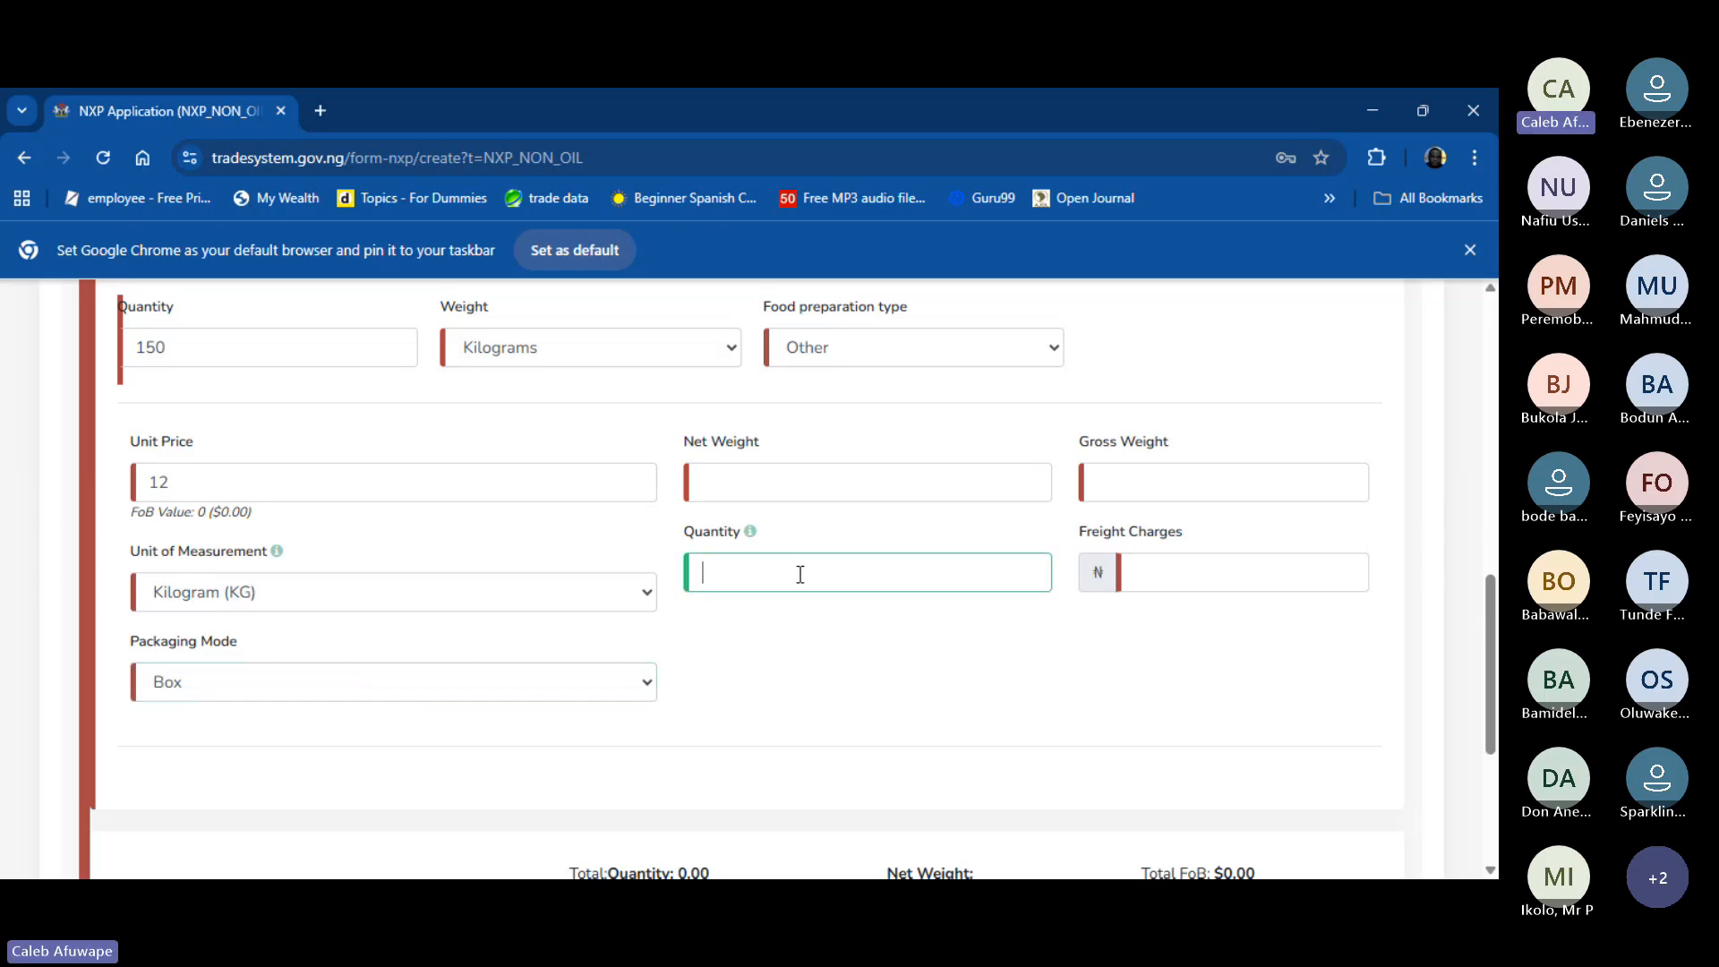
pyautogui.write('150')
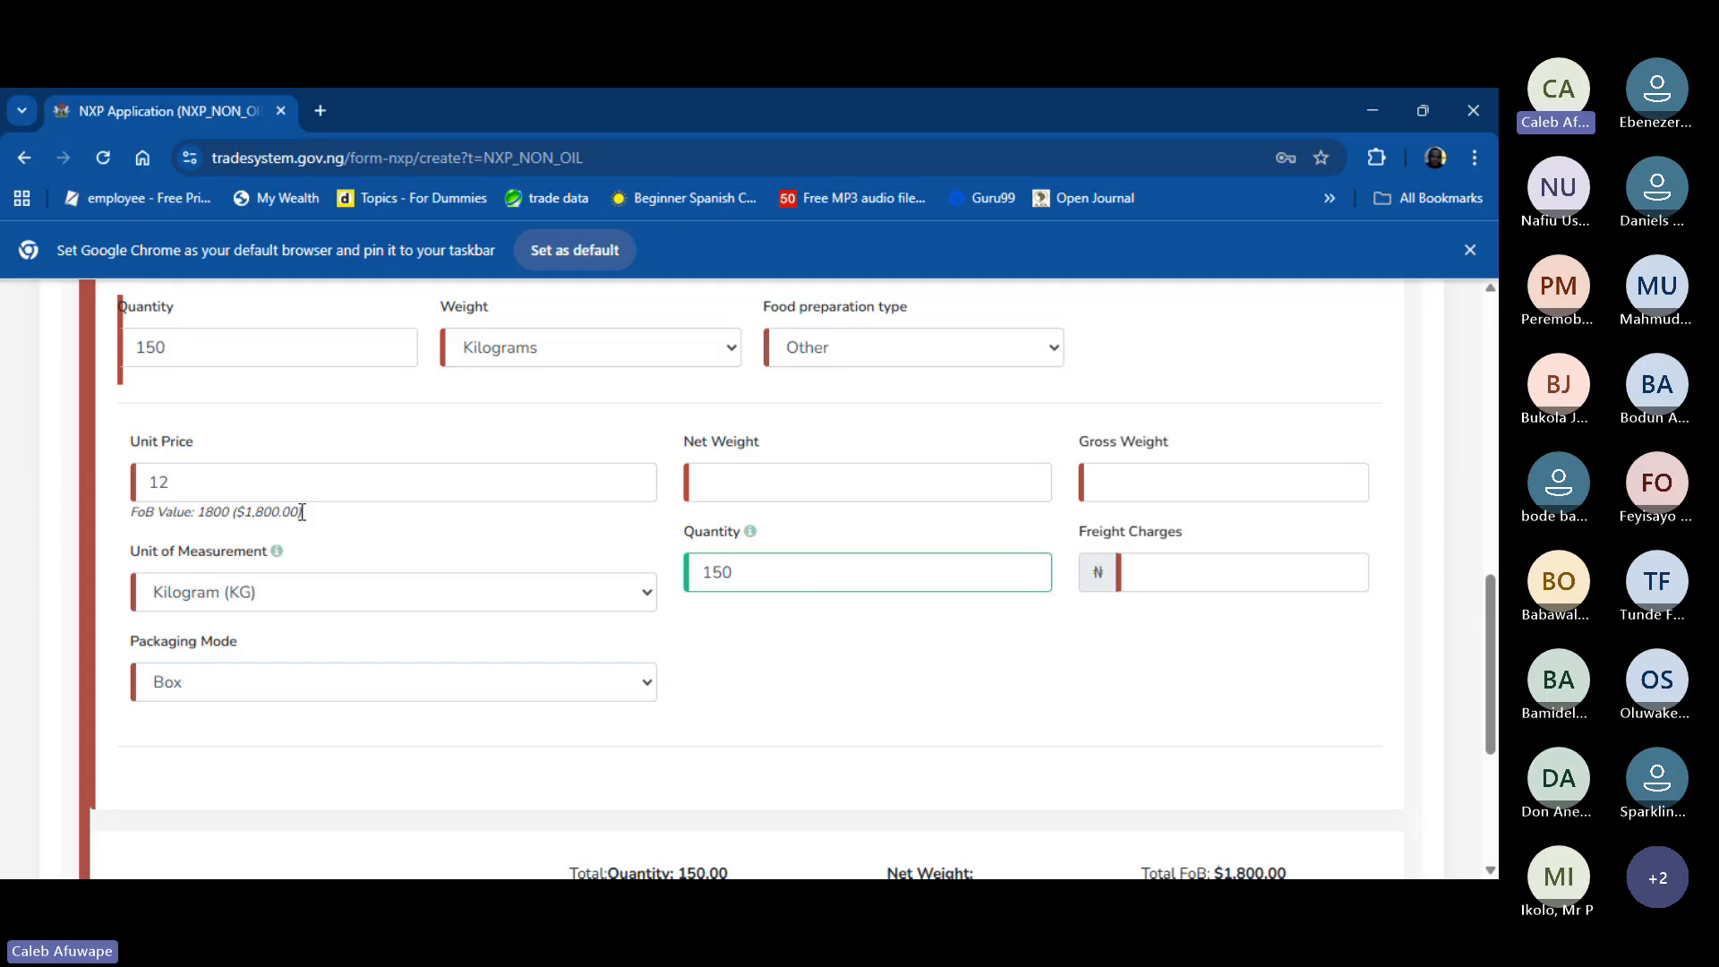
pyautogui.moveTo(302, 512); pyautogui.dragTo(202, 506)
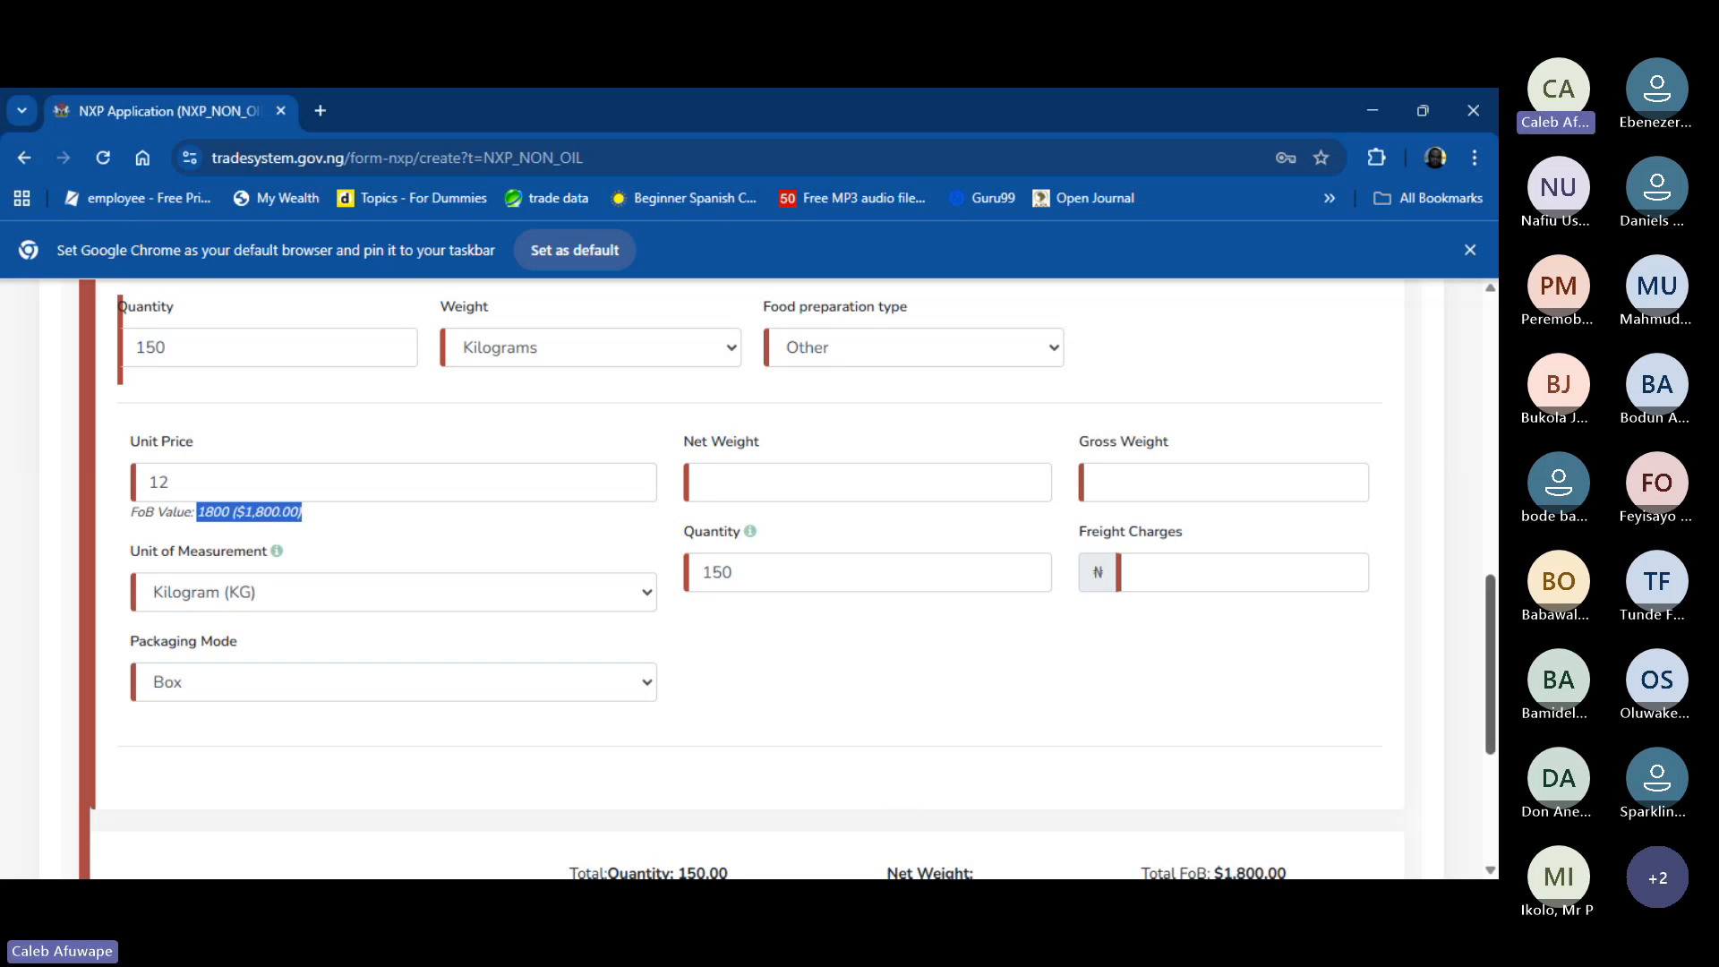
pyautogui.scroll(-1, 1069, 679)
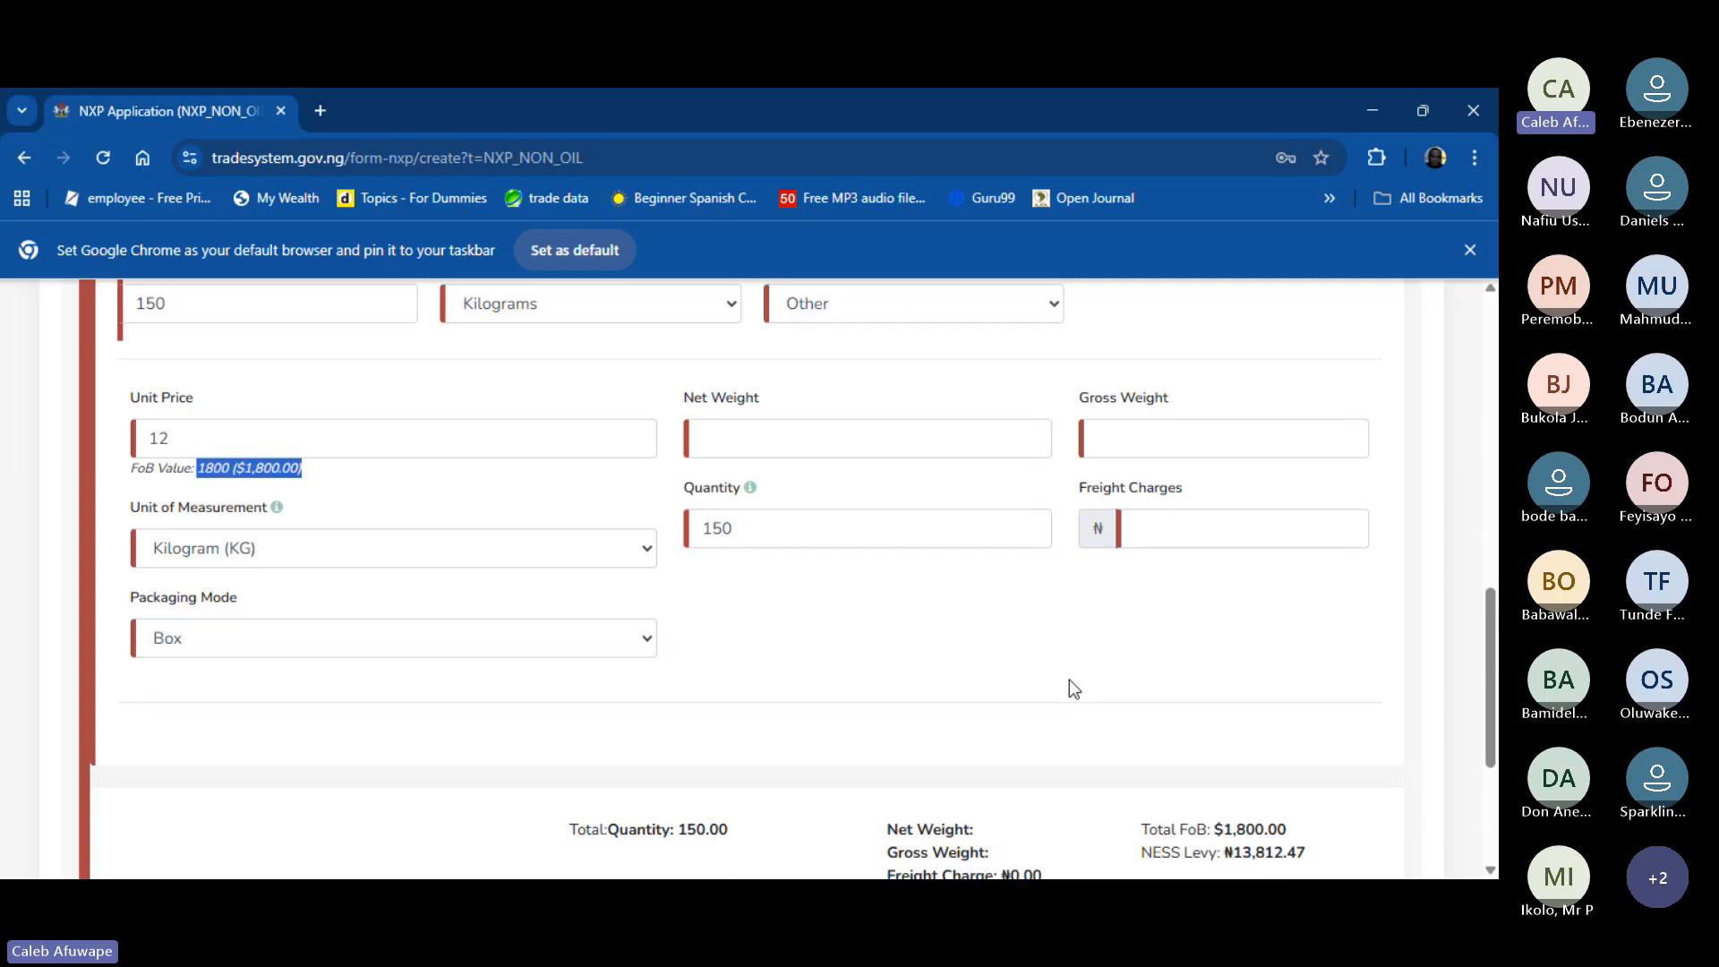
pyautogui.moveTo(1143, 802); pyautogui.dragTo(1317, 800)
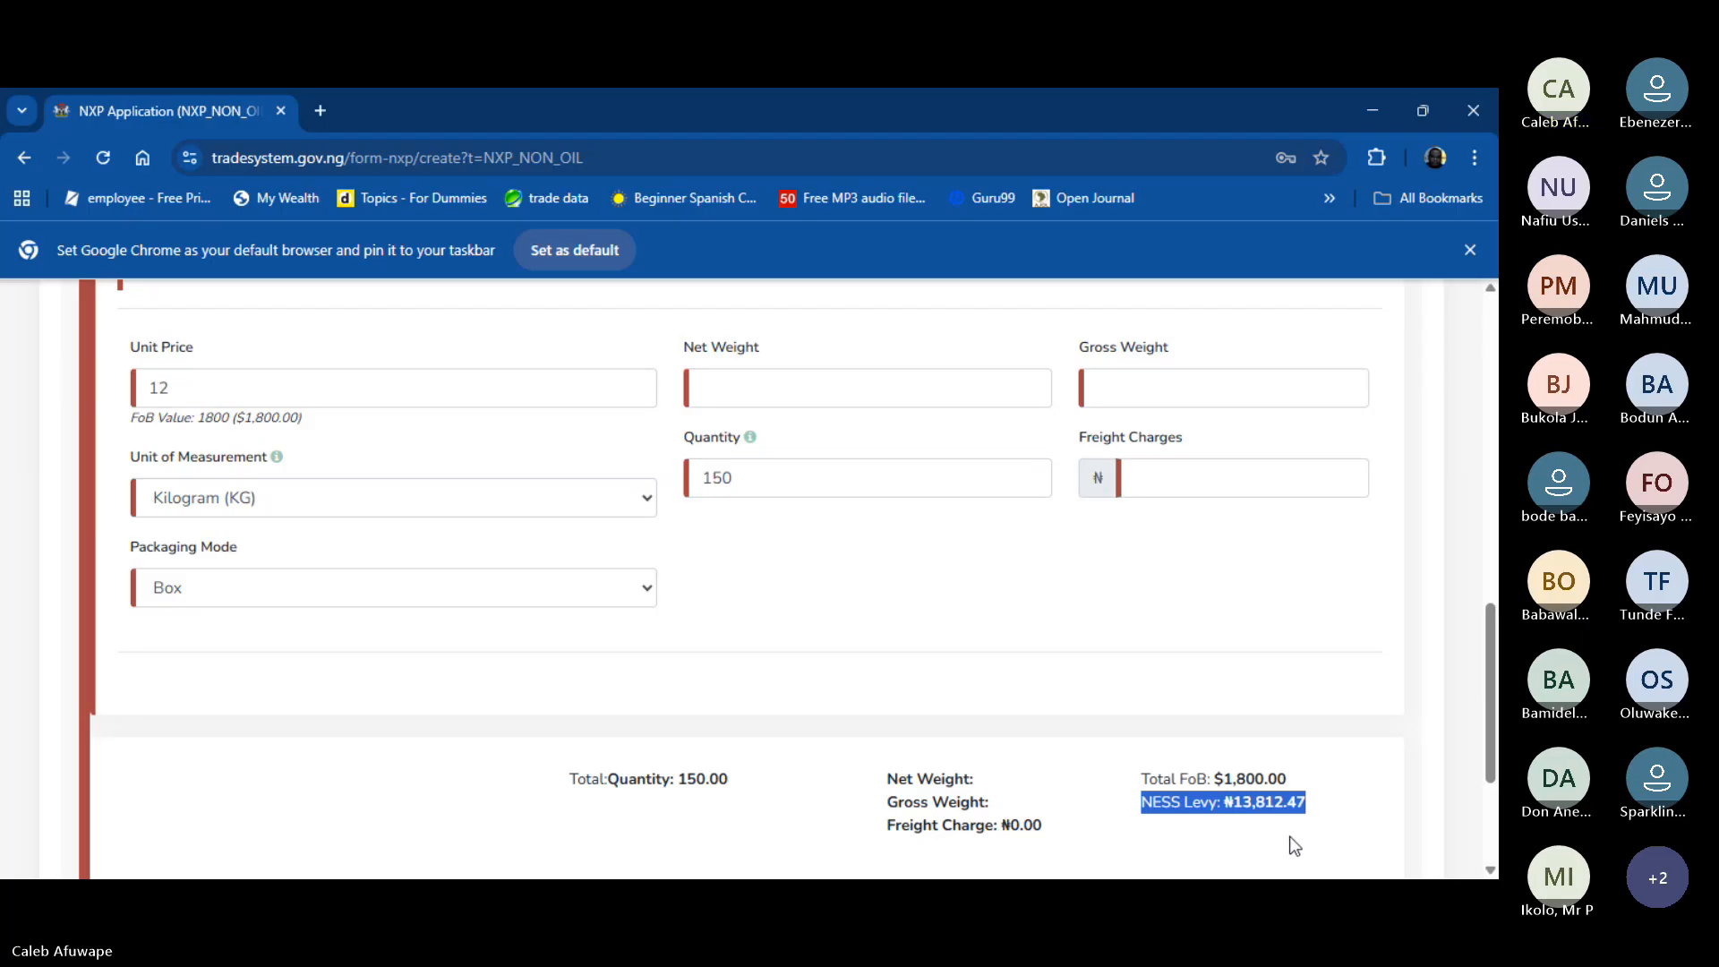
# - Enter Item #1's net weight as 3,000 and gross weight as 3,100
pyautogui.click(926, 391)
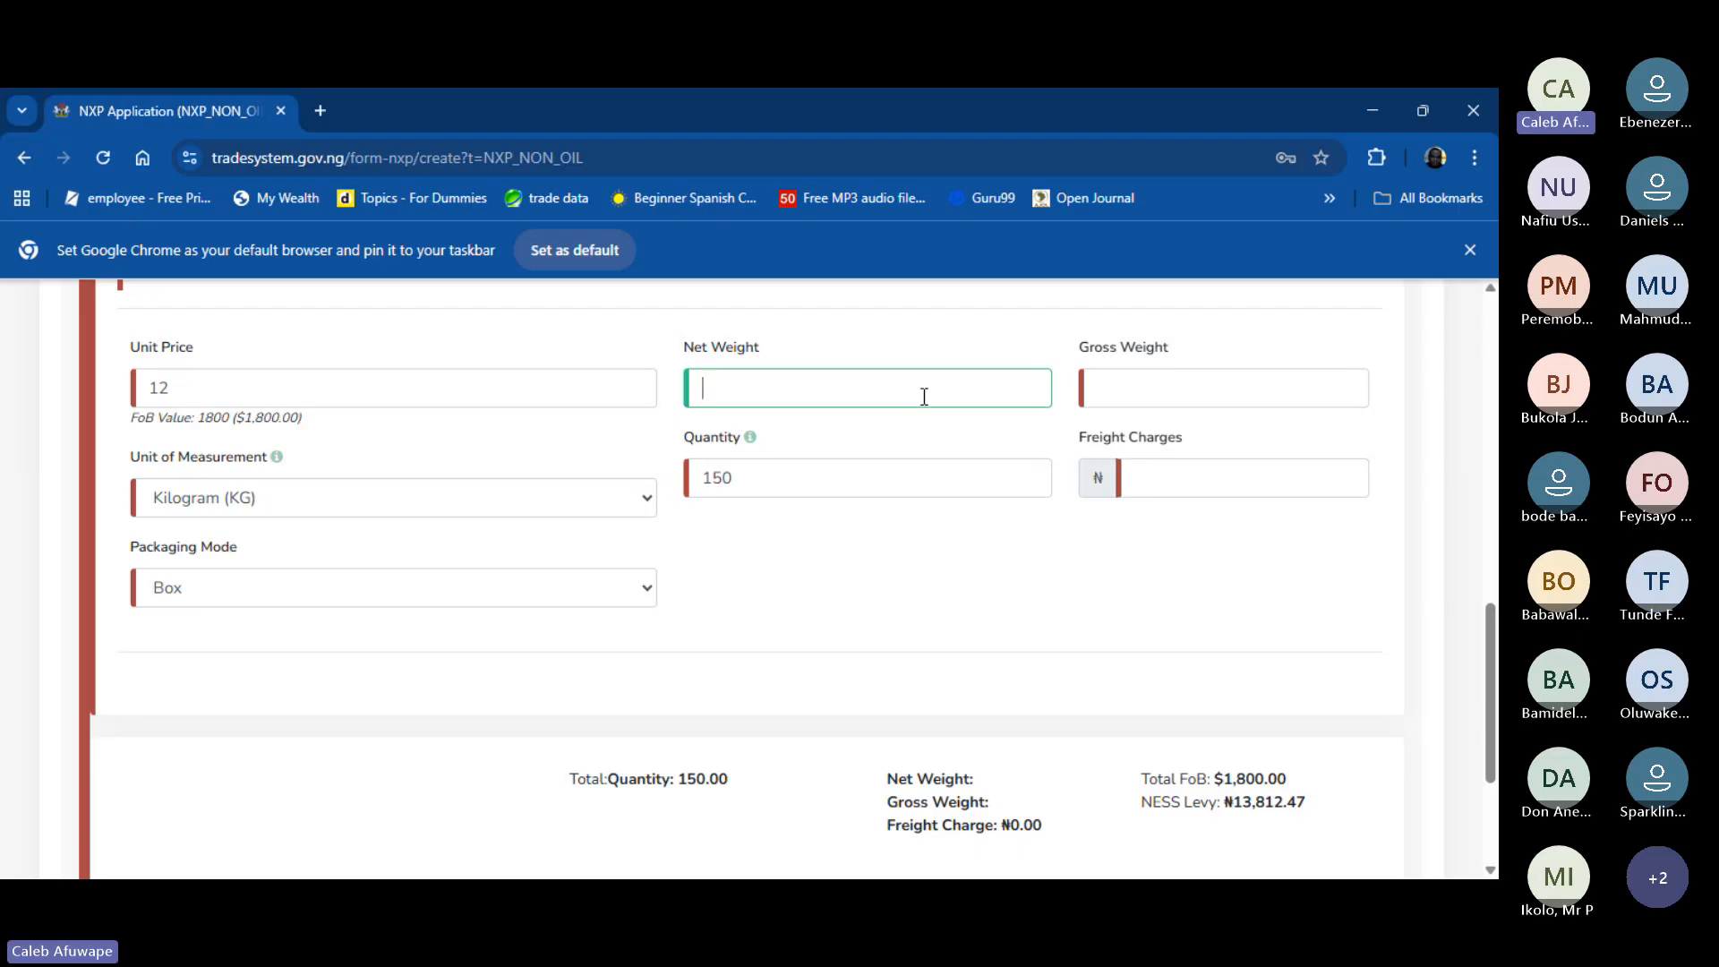
pyautogui.write('3,000')
pyautogui.press('Tab')
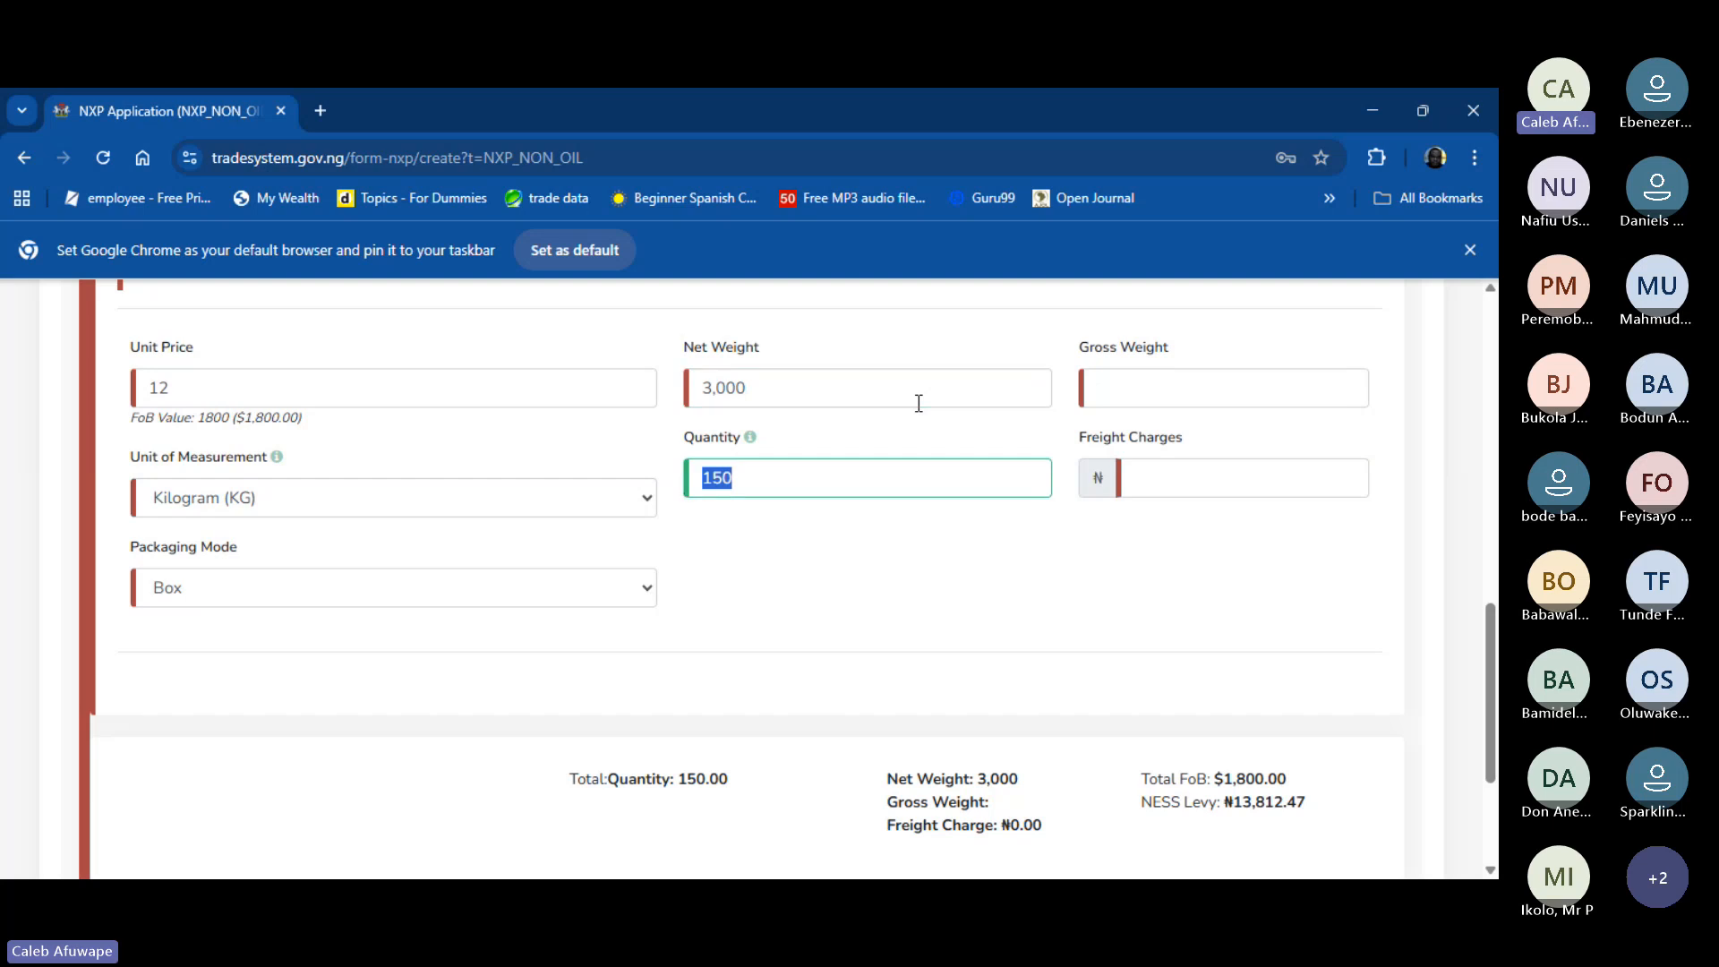
pyautogui.press('Tab')
pyautogui.write('3')
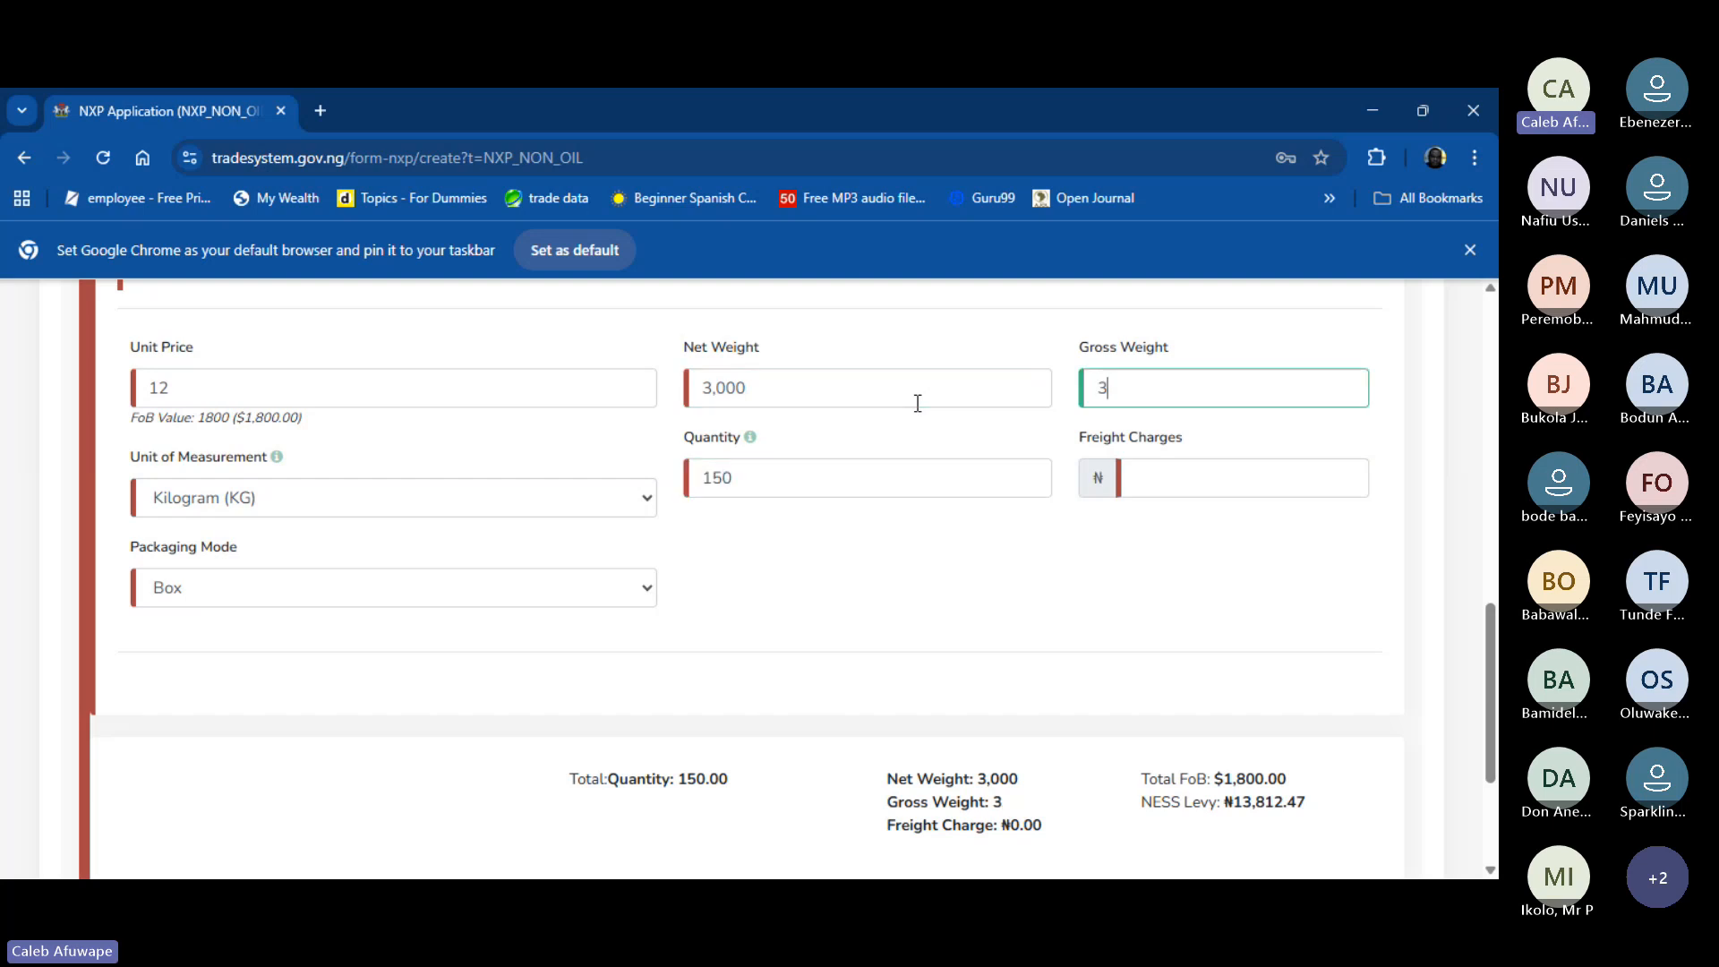
pyautogui.write(',100')
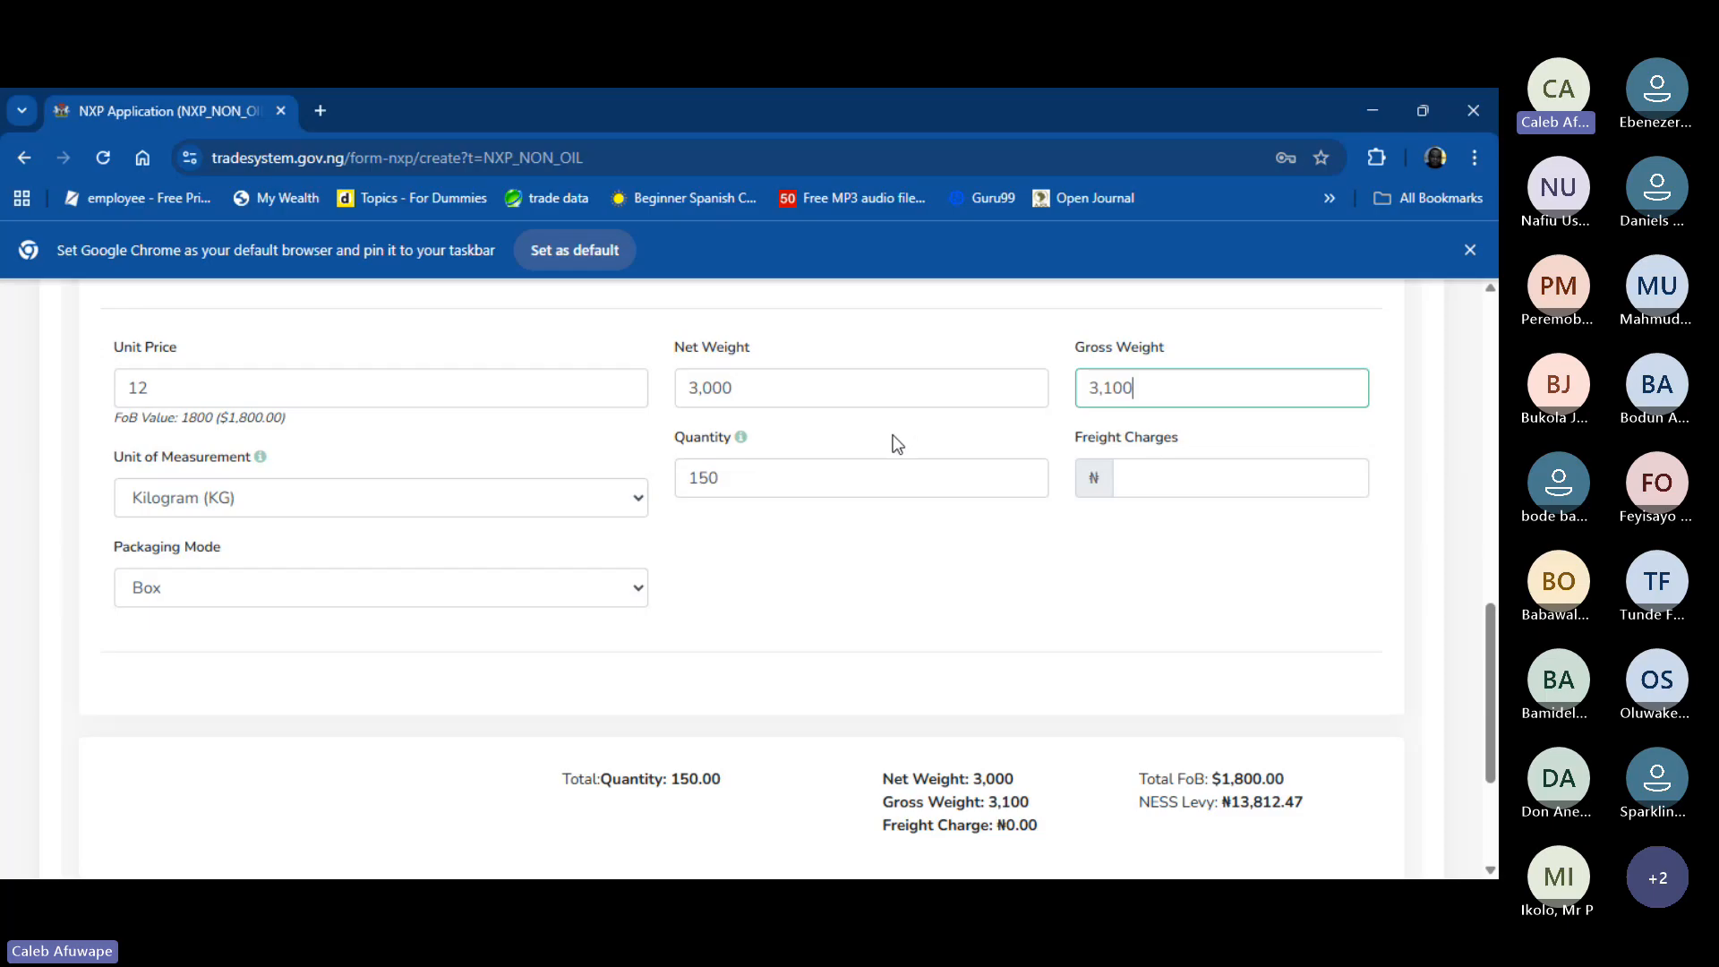
# - Return to the application form and scroll back up toward the Add Item button
pyautogui.scroll(-2, 818, 600)
pyautogui.scroll(5, 815, 595)
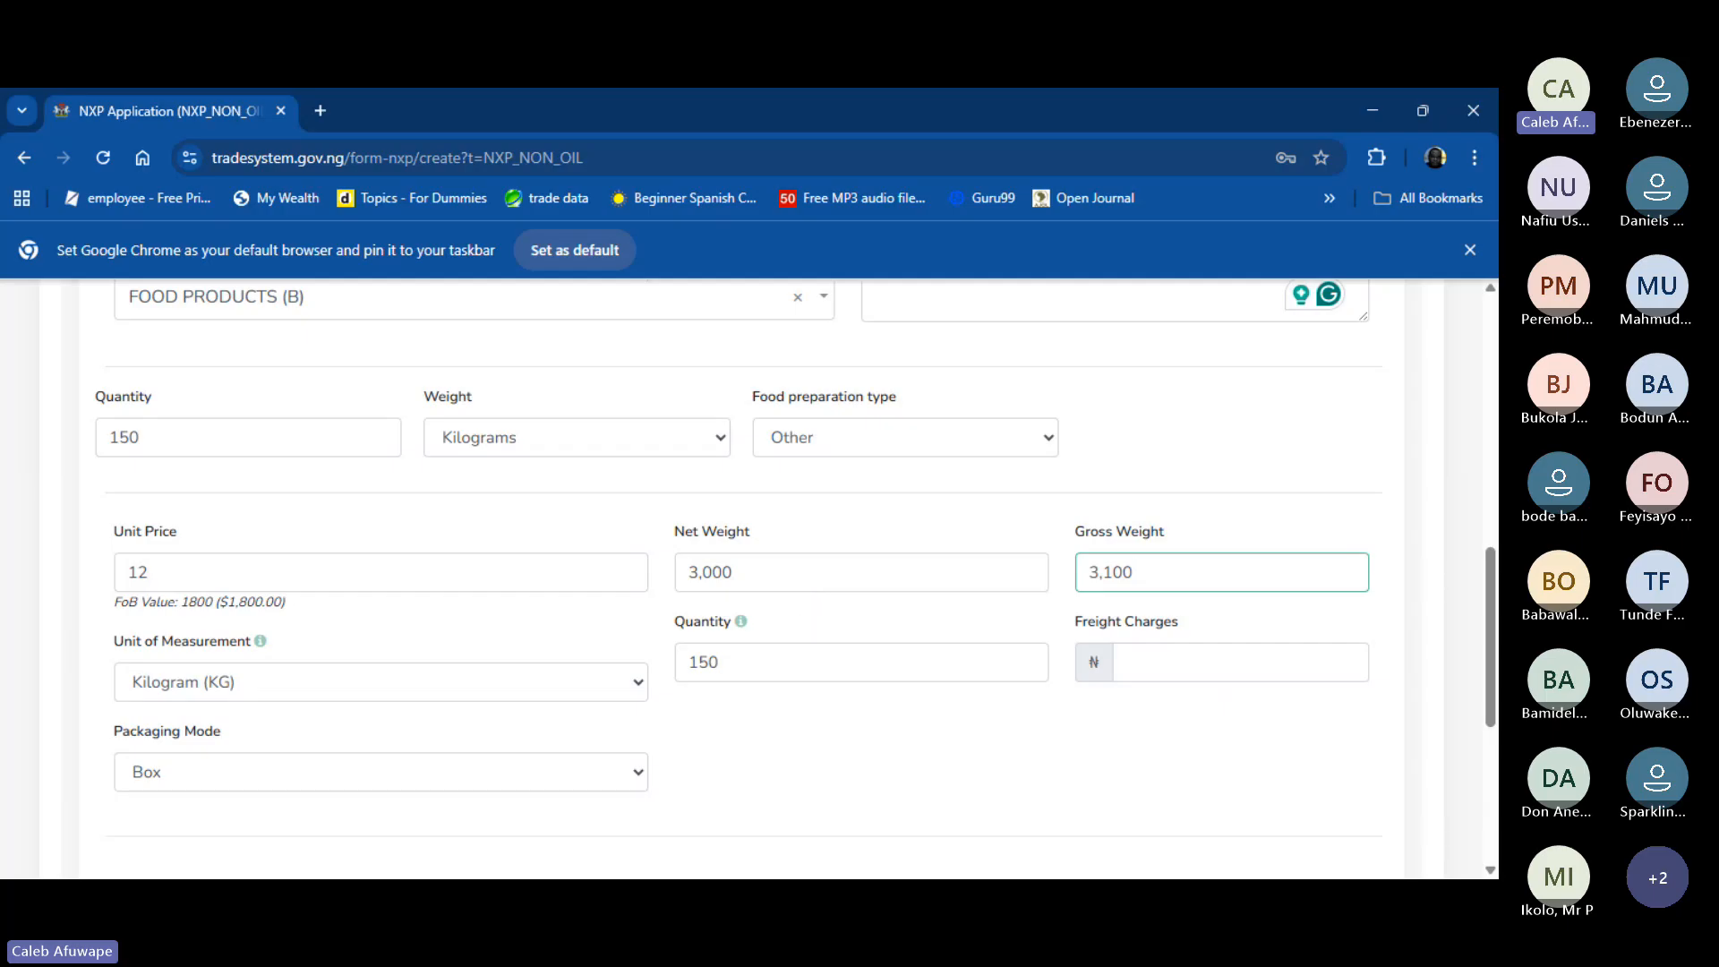
pyautogui.hotkey('alt', 'Tab')
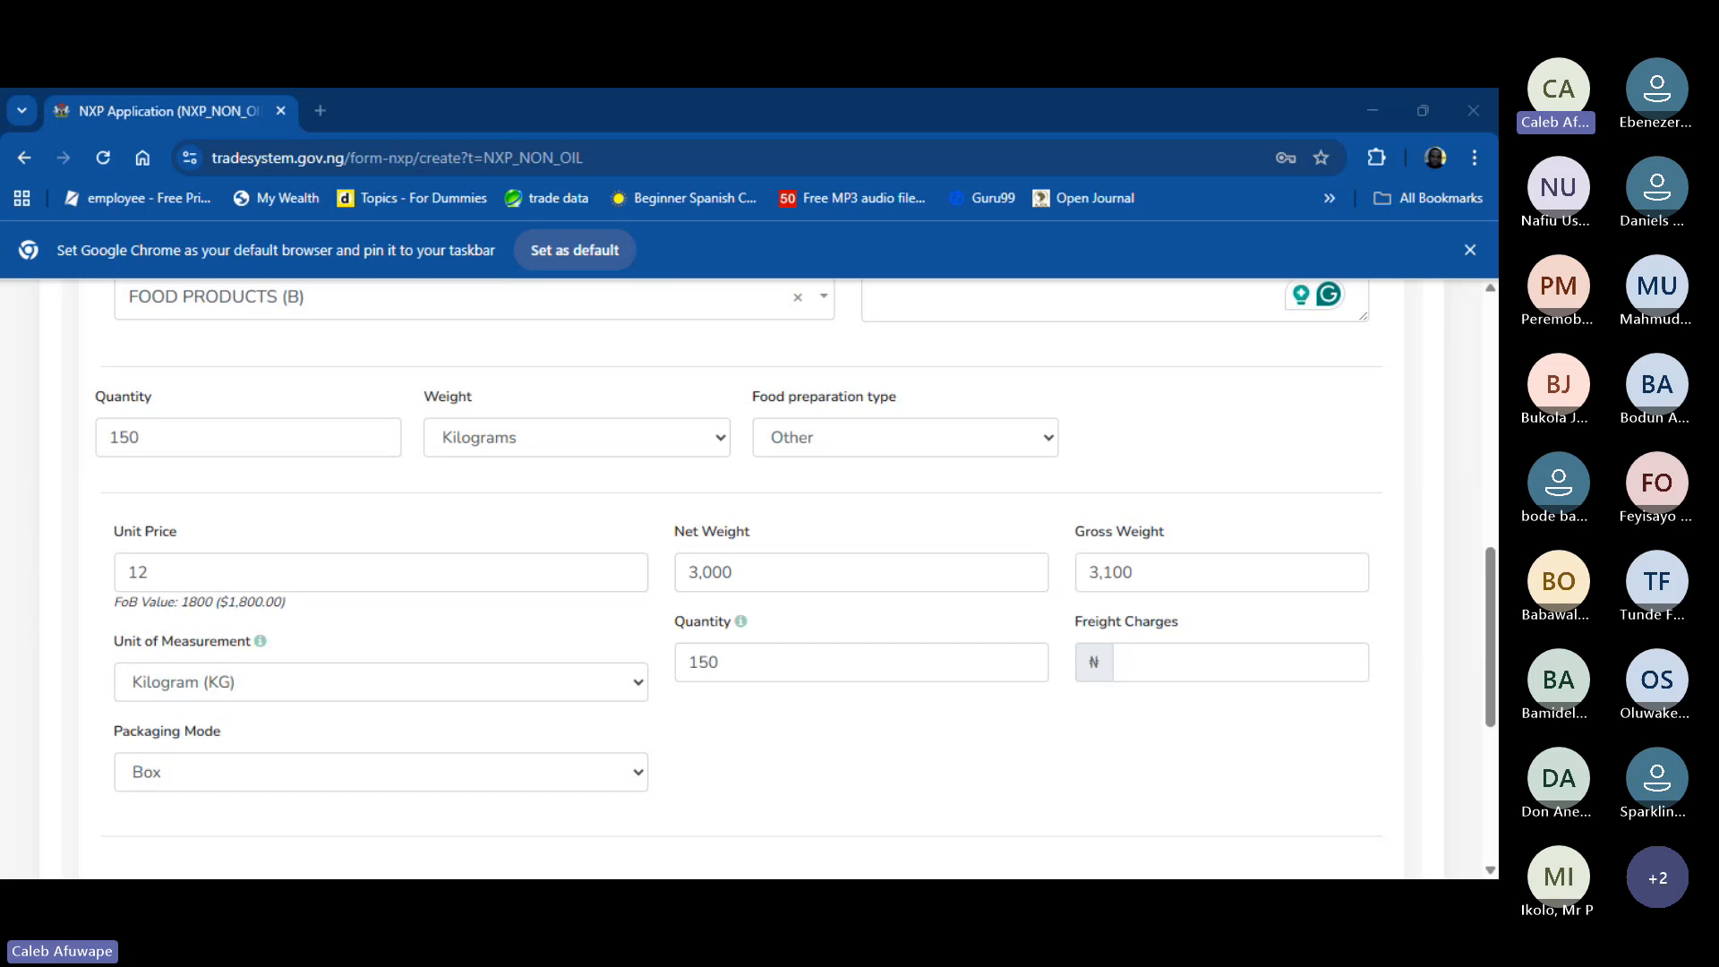
pyautogui.hotkey('alt', 'Tab')
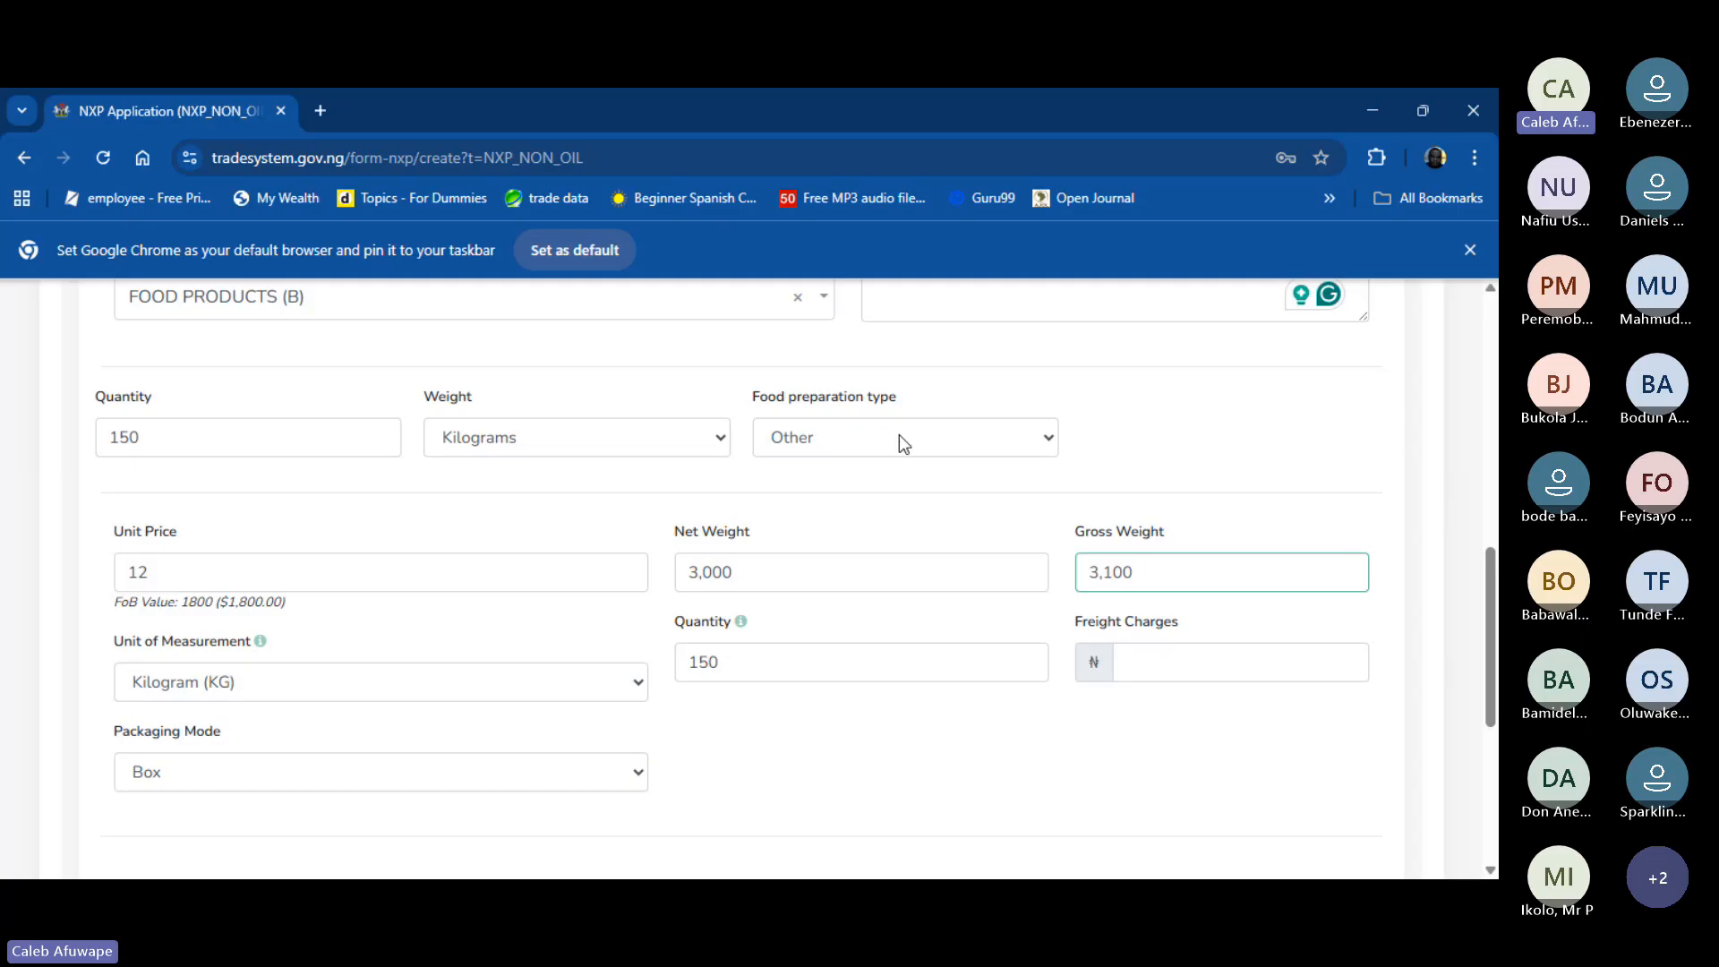
pyautogui.scroll(4, 888, 428)
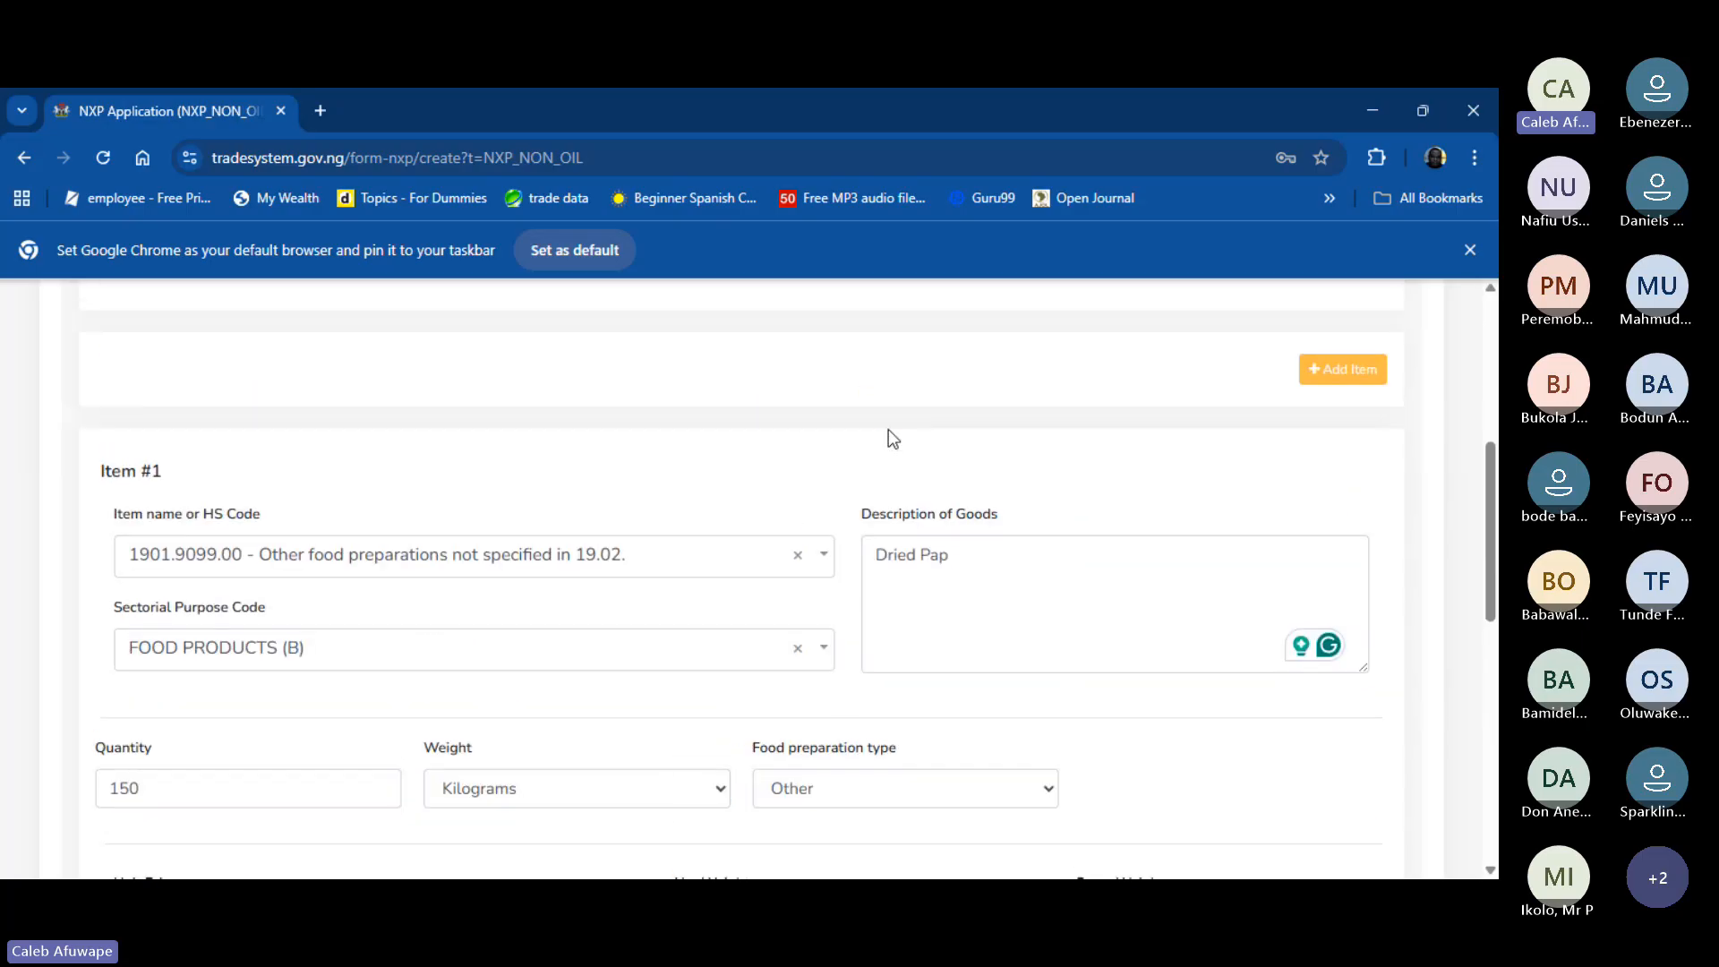
pyautogui.scroll(-1, 888, 428)
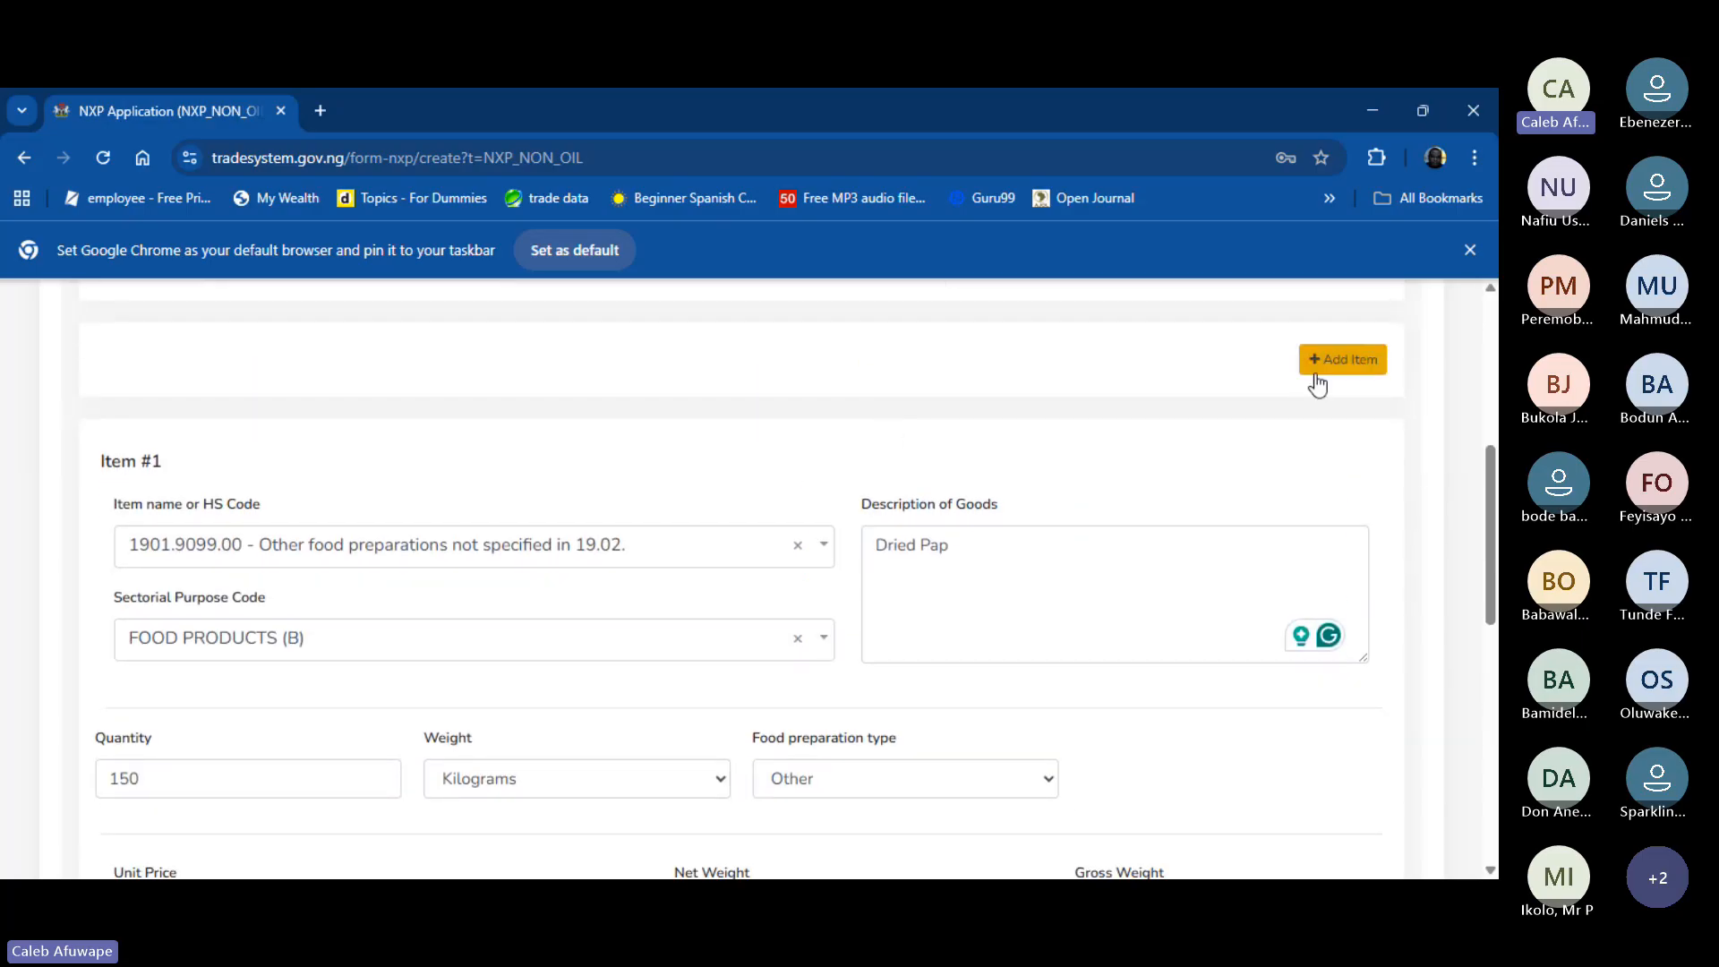
pyautogui.scroll(1, 1327, 380)
pyautogui.scroll(3, 1326, 380)
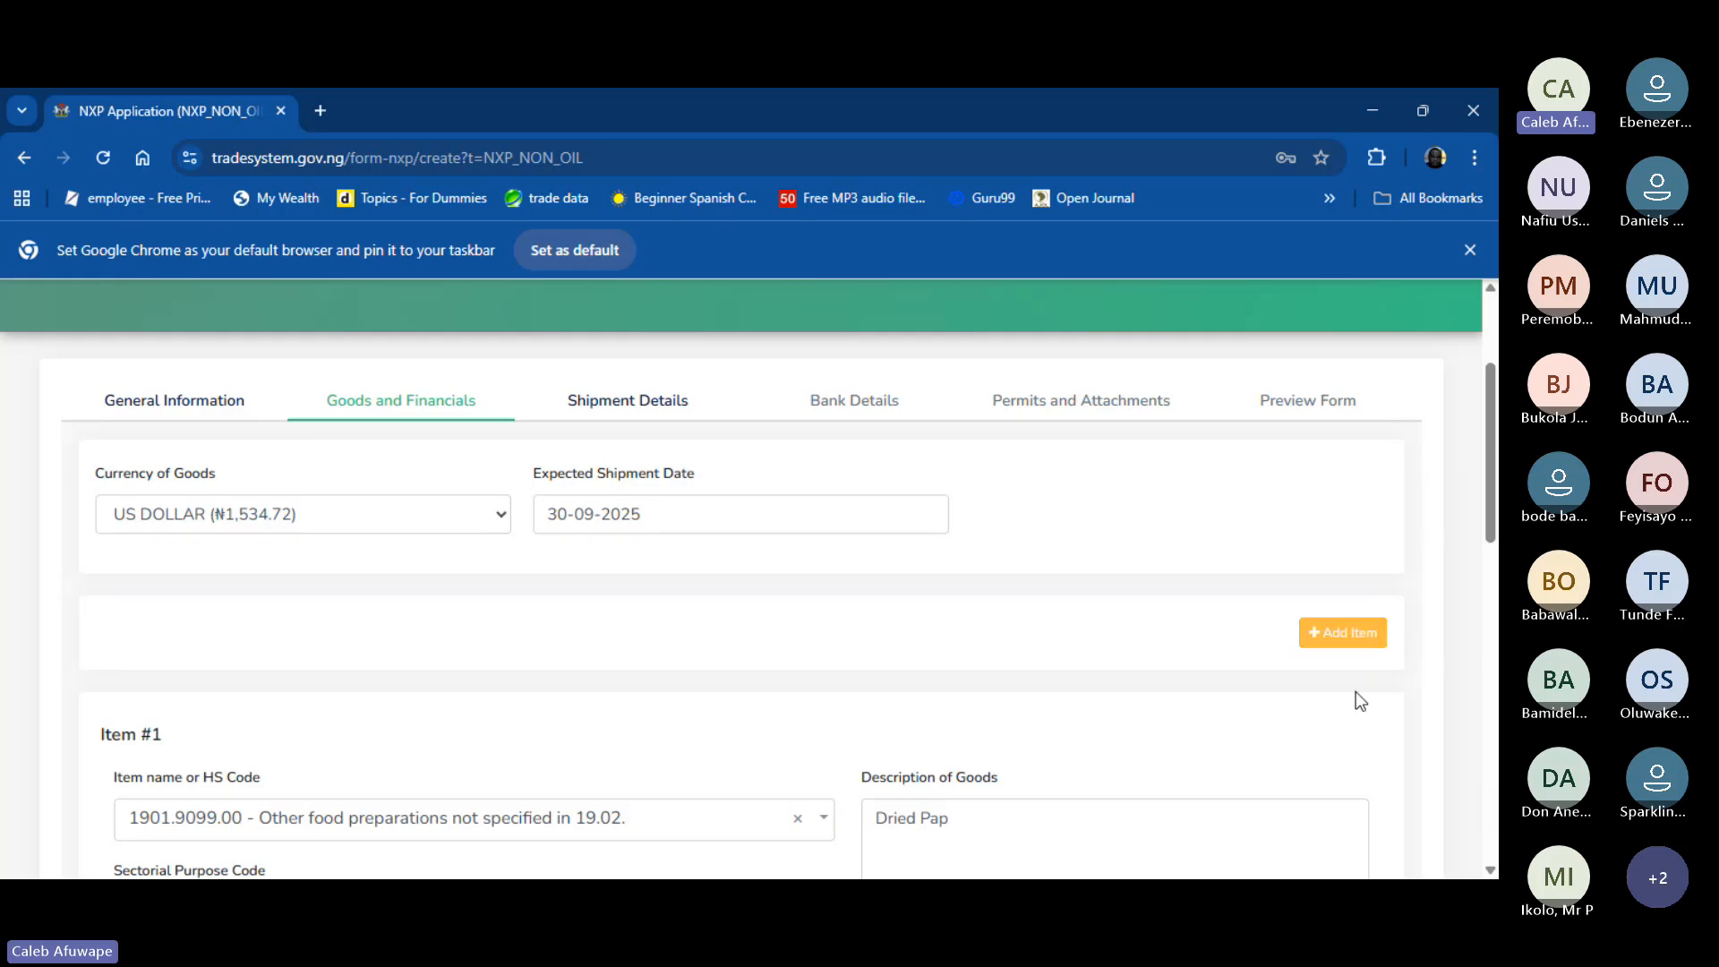
# - Add a second goods item with HS code 1901.9091.00 (Cassava food preparation)
pyautogui.click(1348, 639)
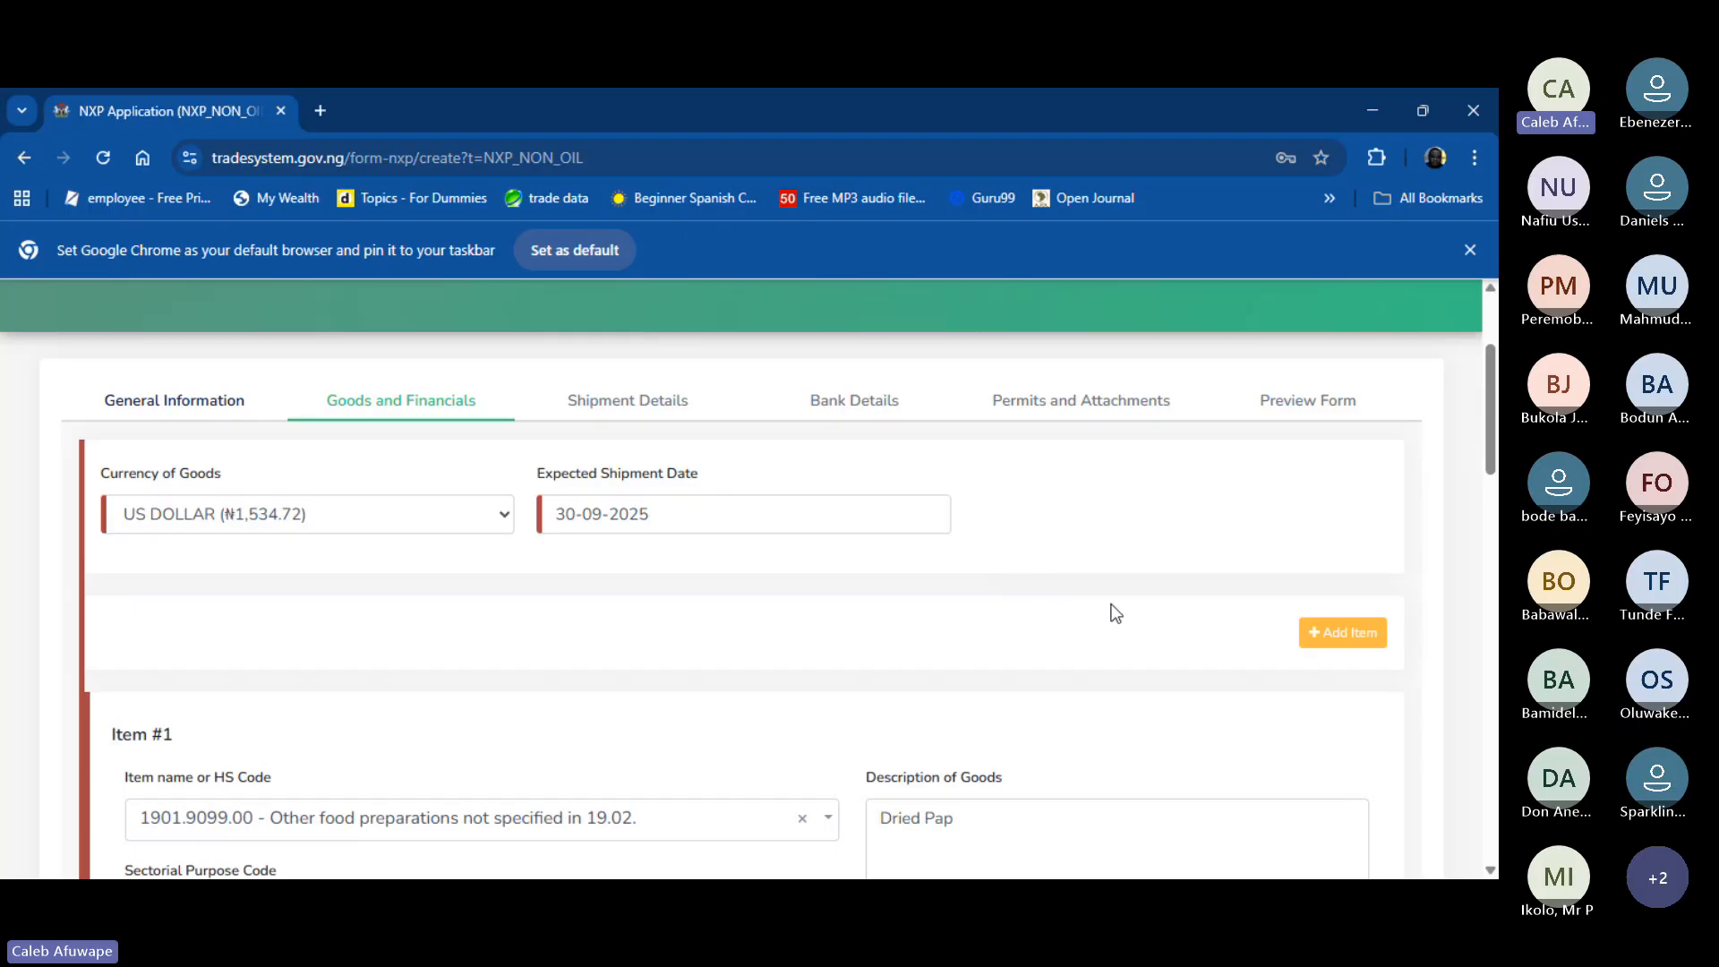
pyautogui.scroll(-1, 1114, 613)
pyautogui.scroll(-10, 1115, 614)
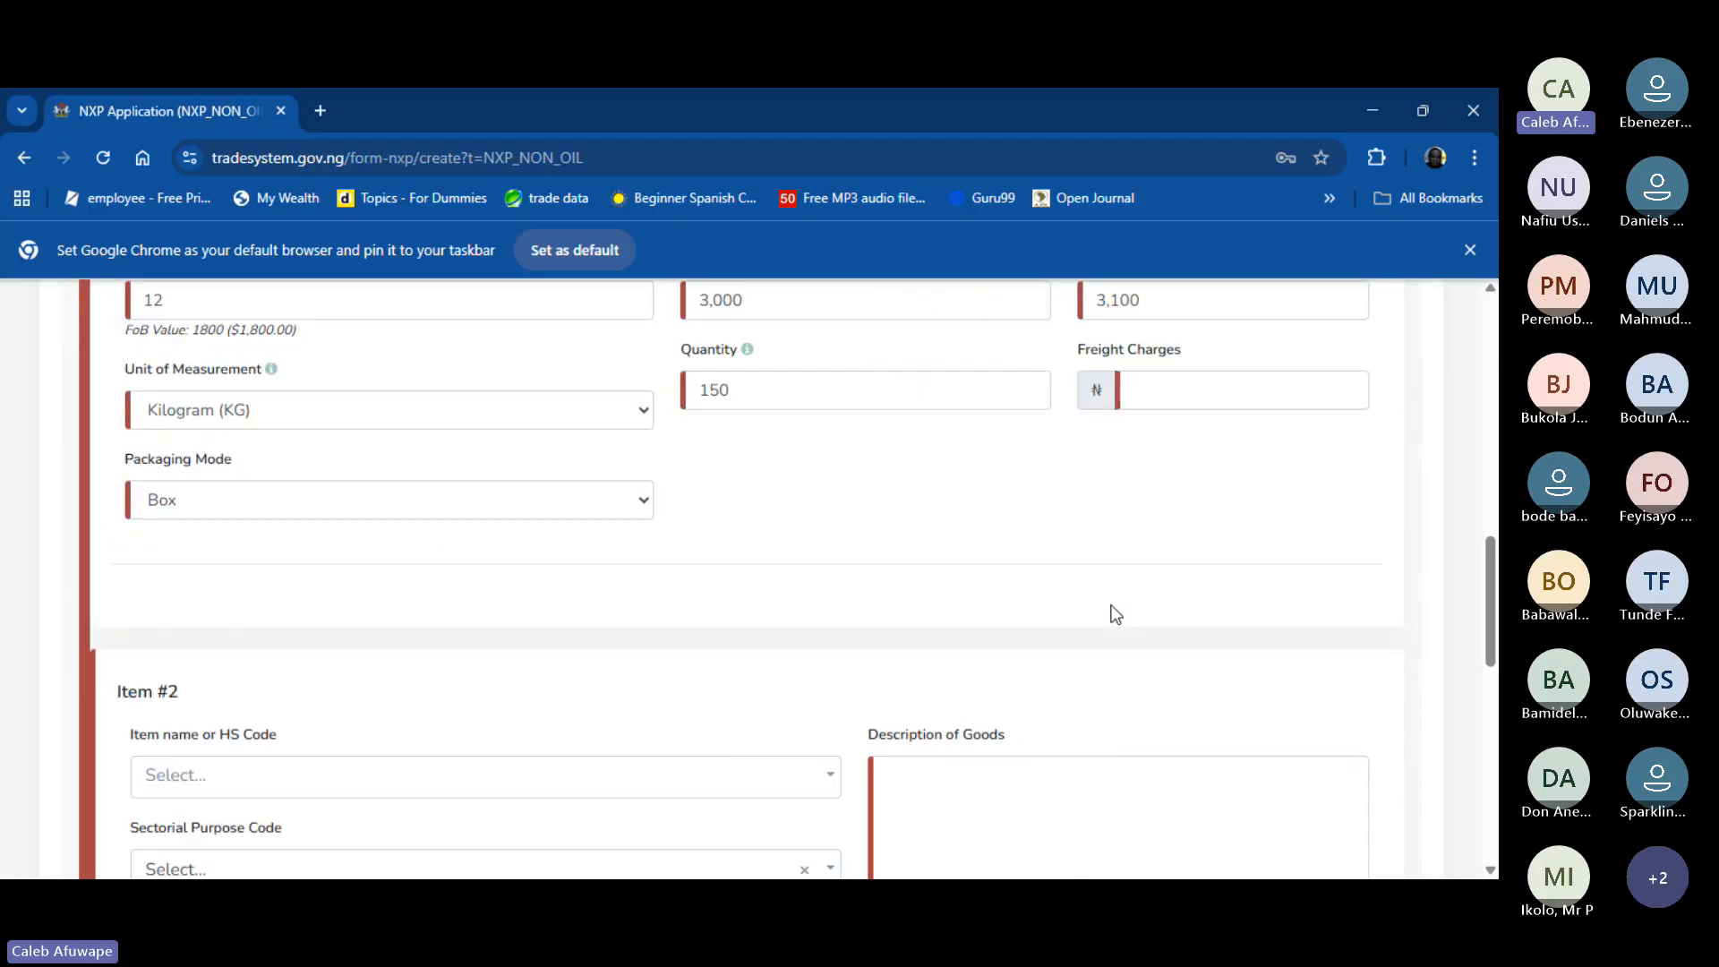
pyautogui.scroll(1, 816, 571)
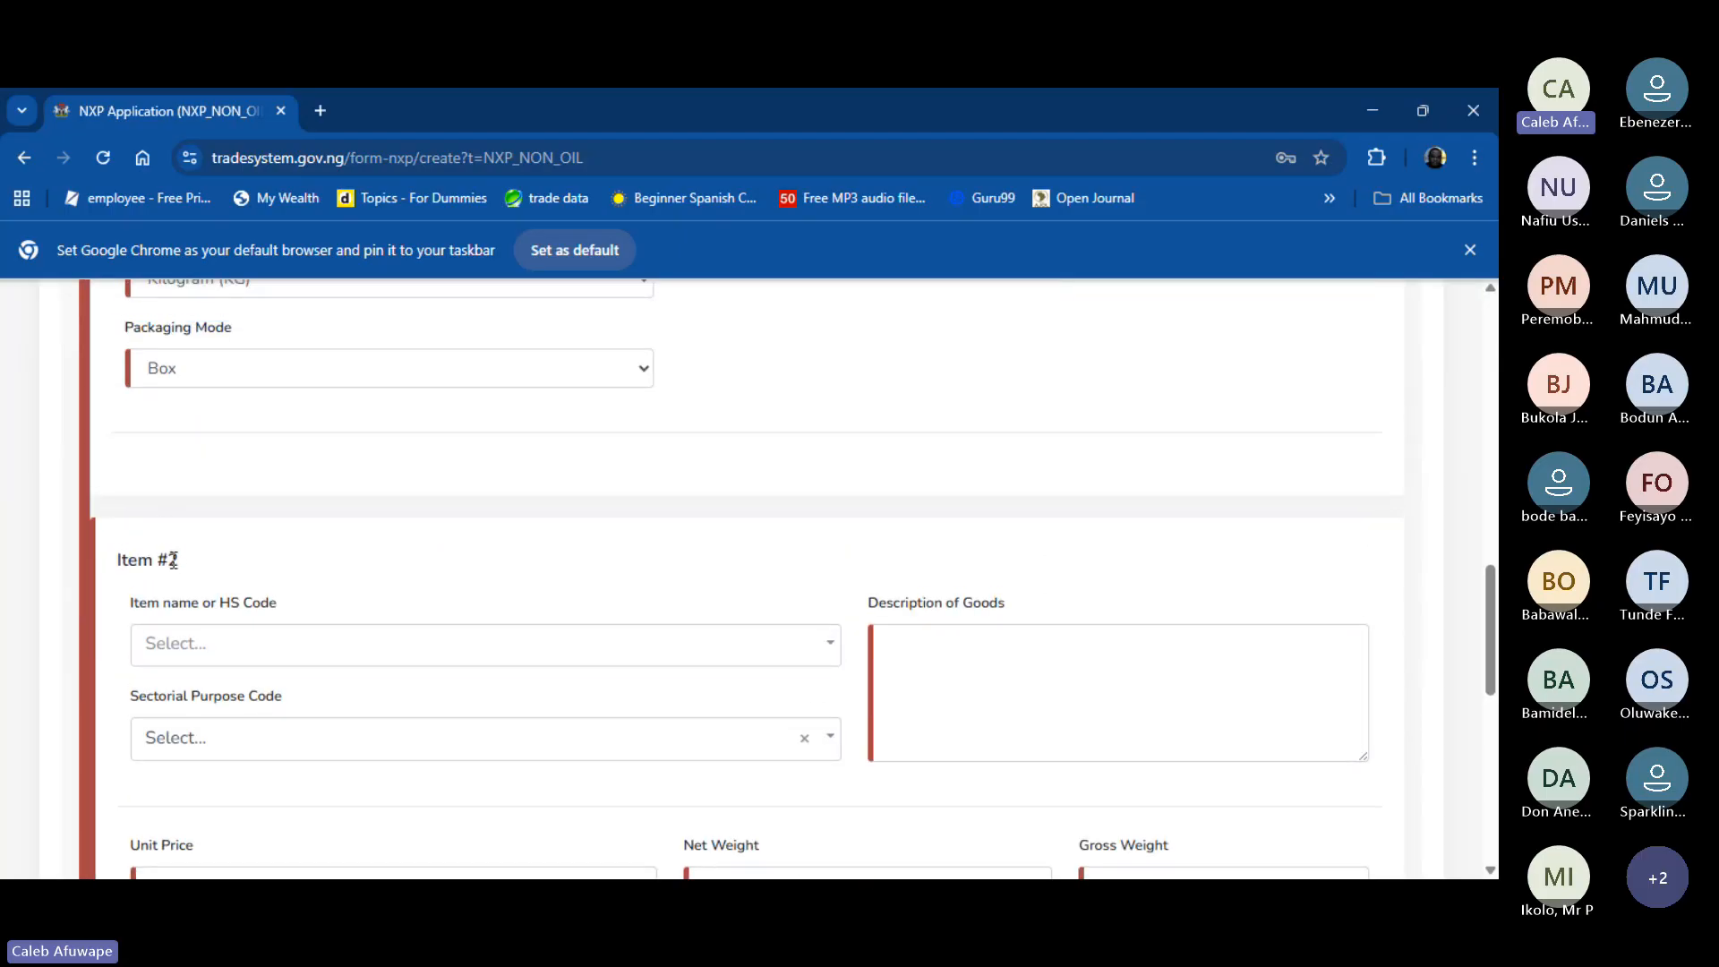
pyautogui.click(304, 654)
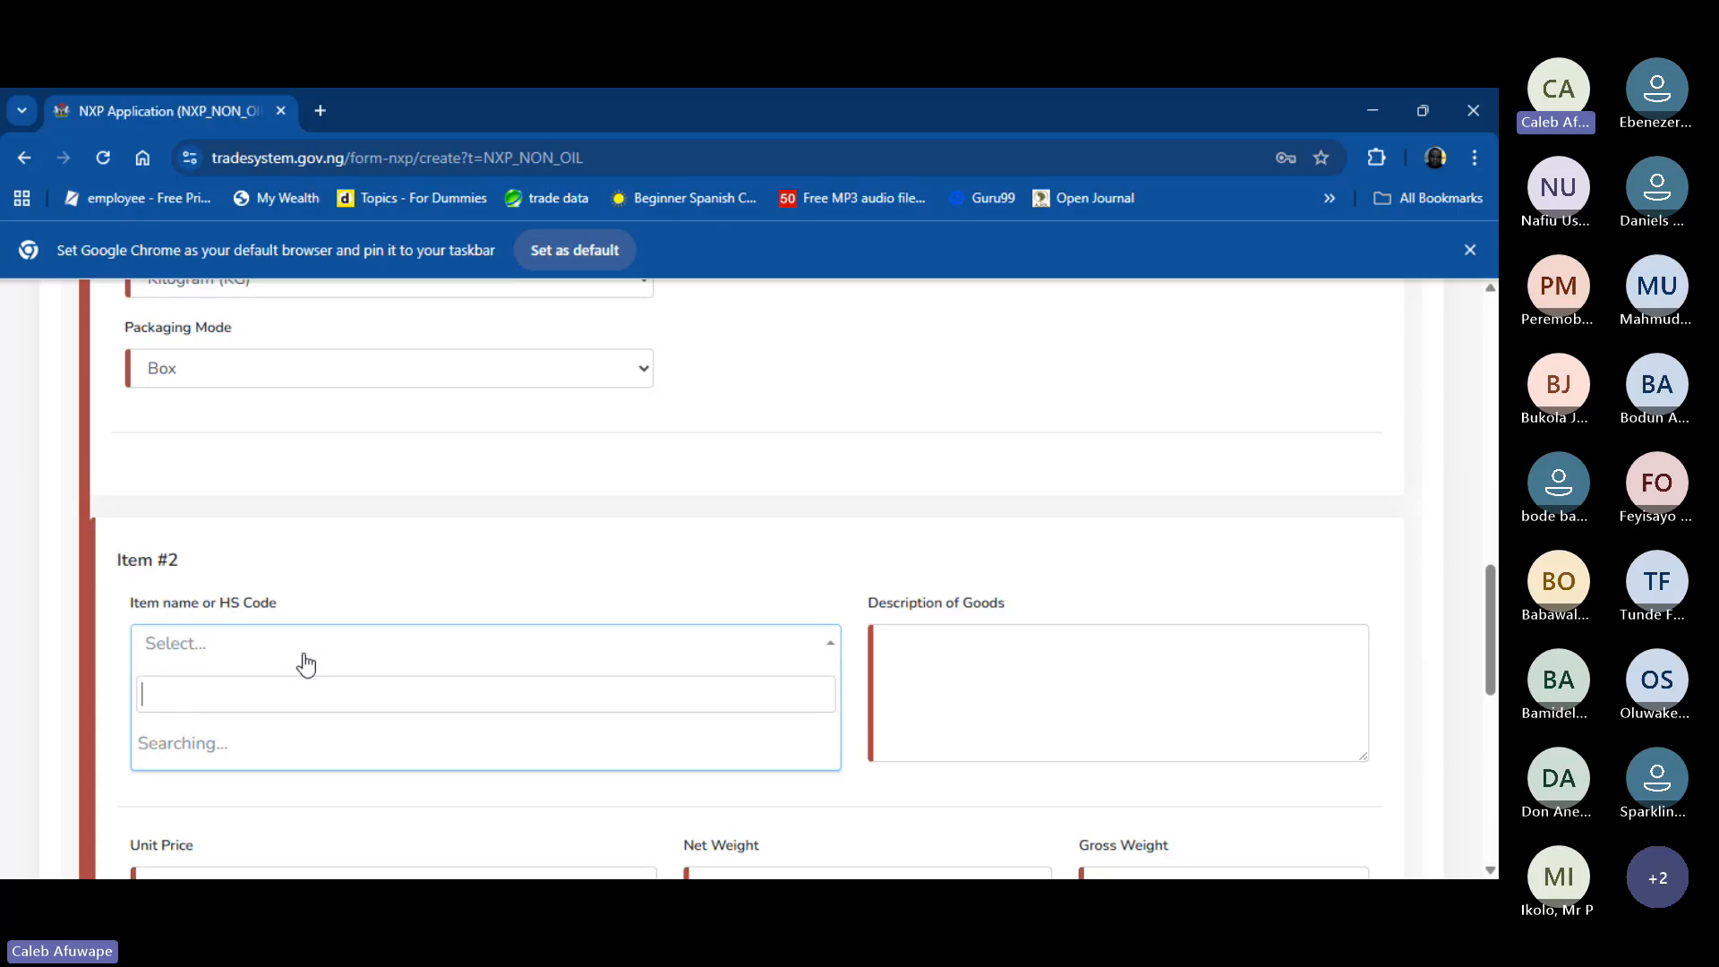
pyautogui.write('19')
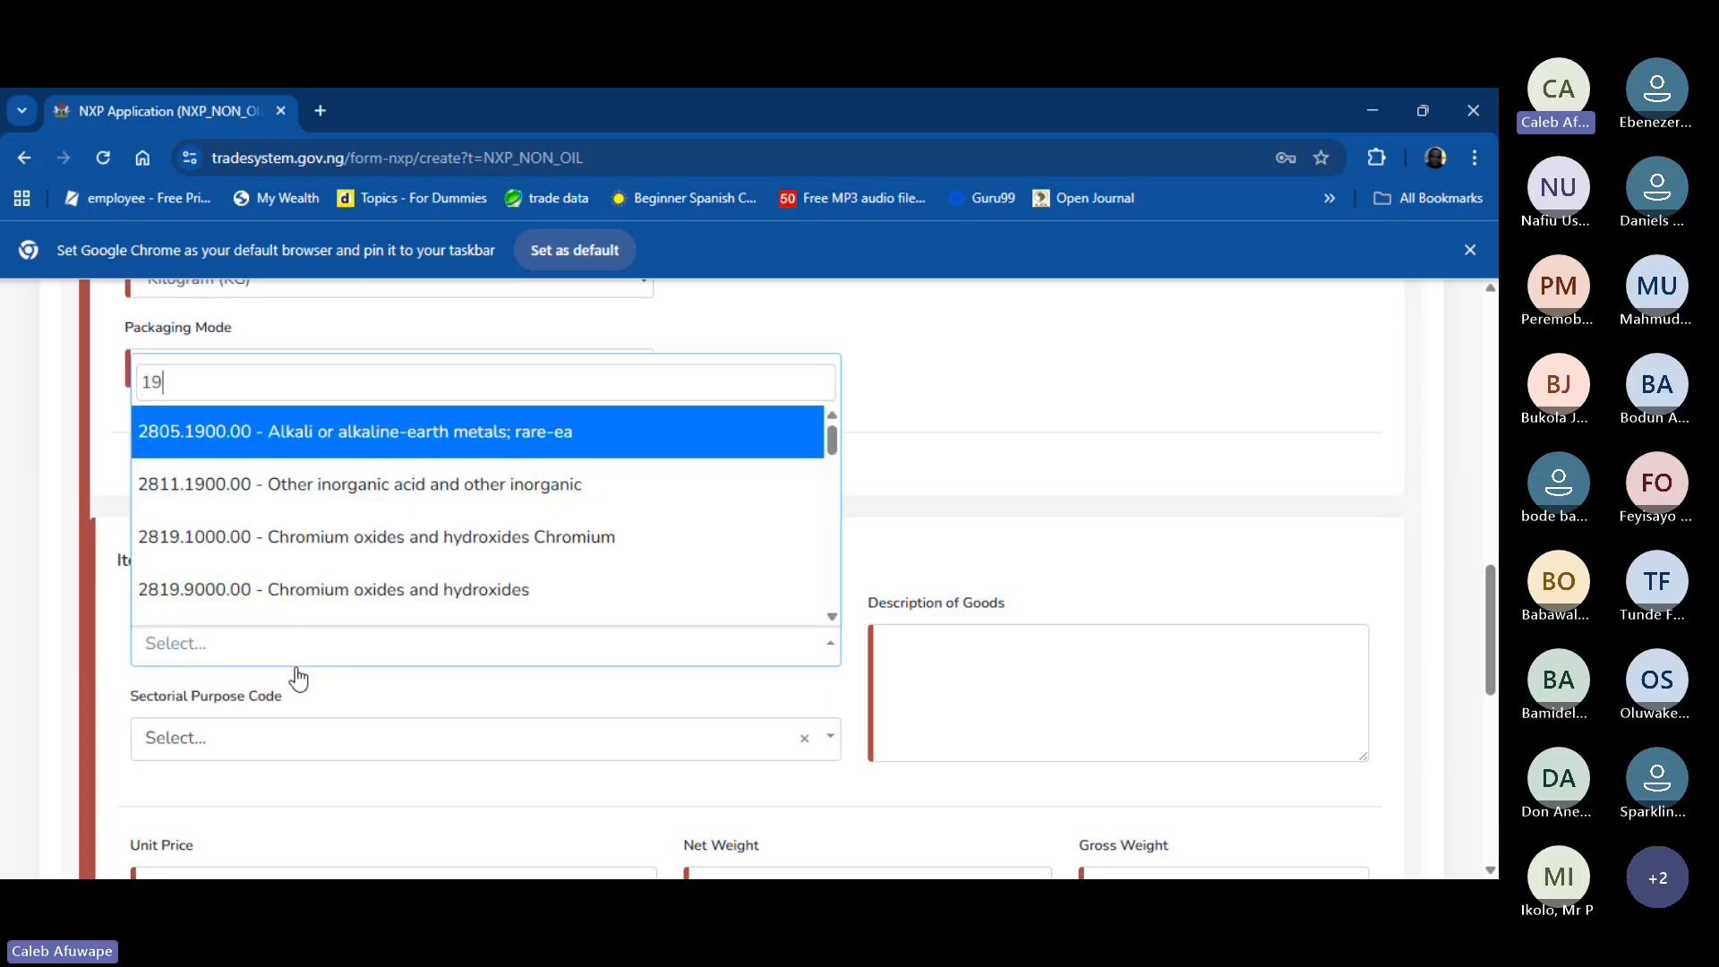
pyautogui.write('01')
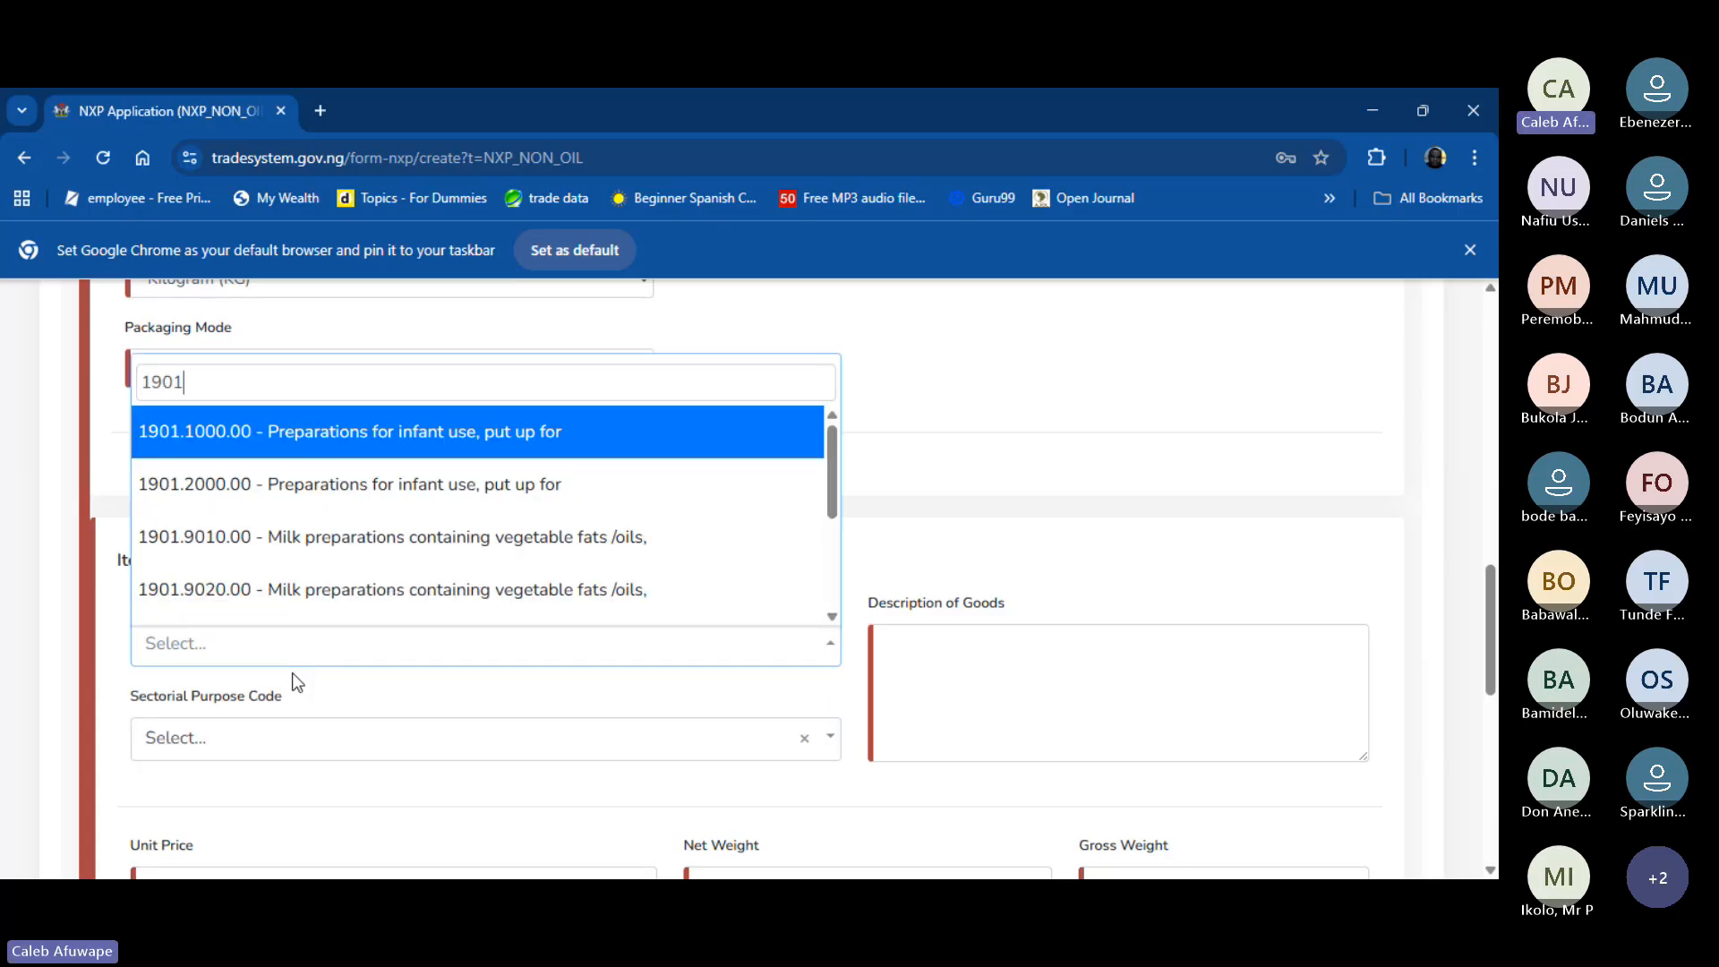
pyautogui.scroll(-3, 447, 531)
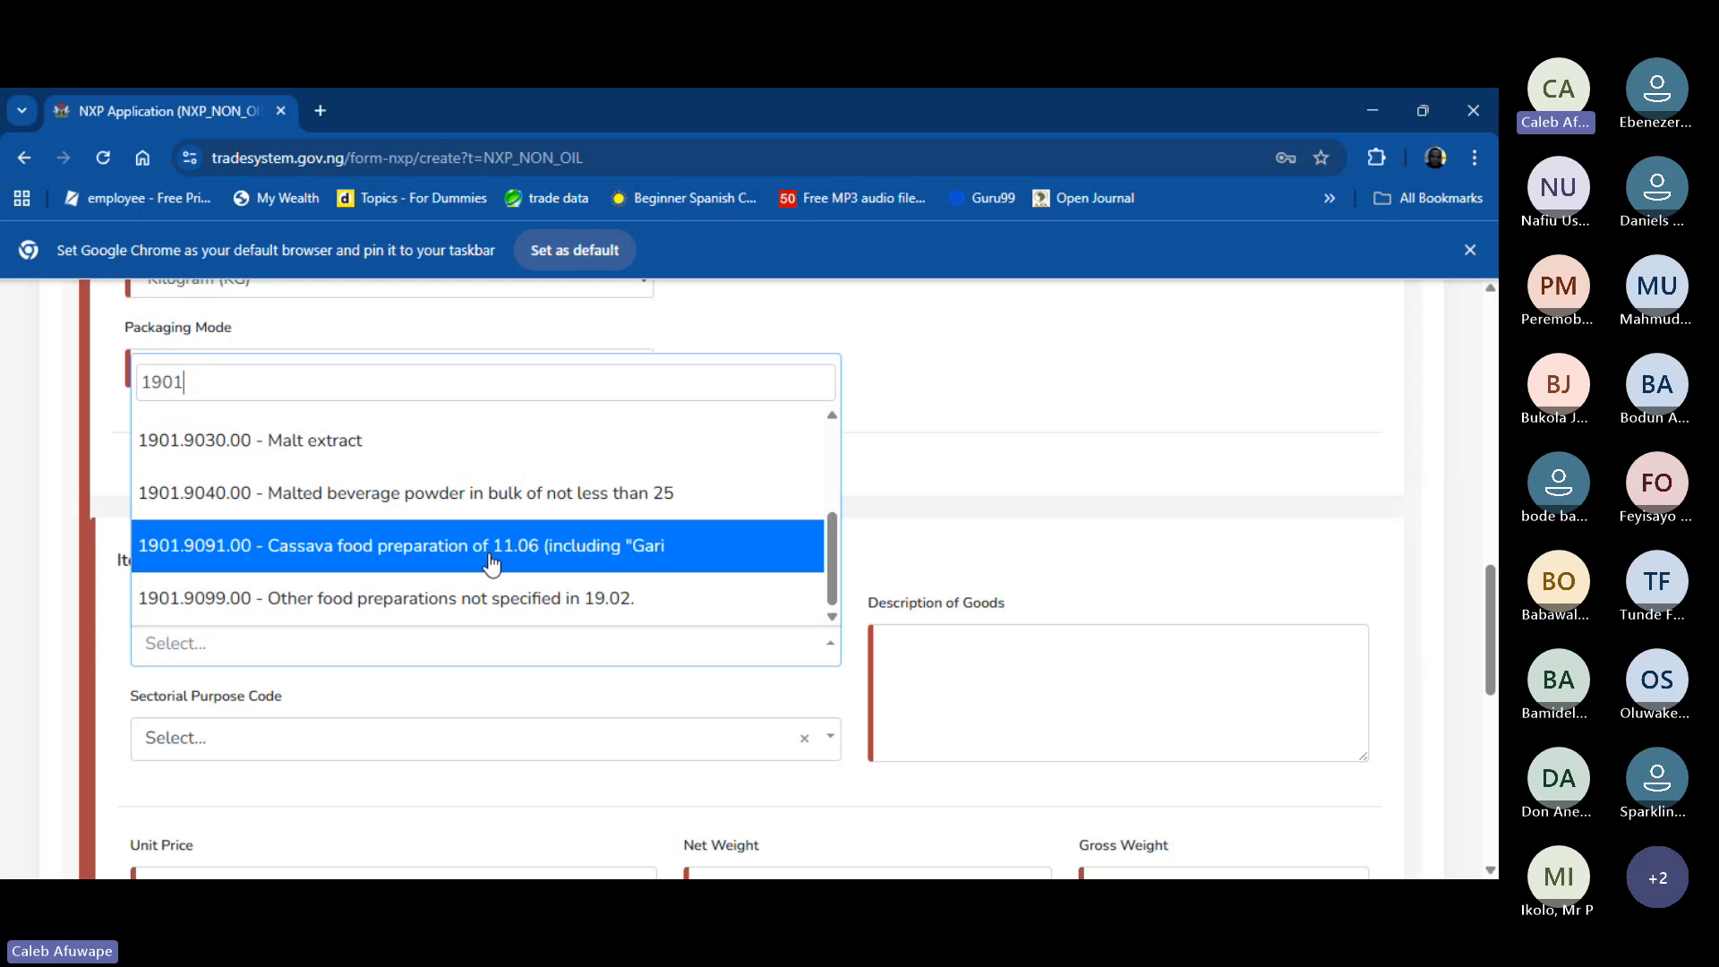
pyautogui.click(490, 560)
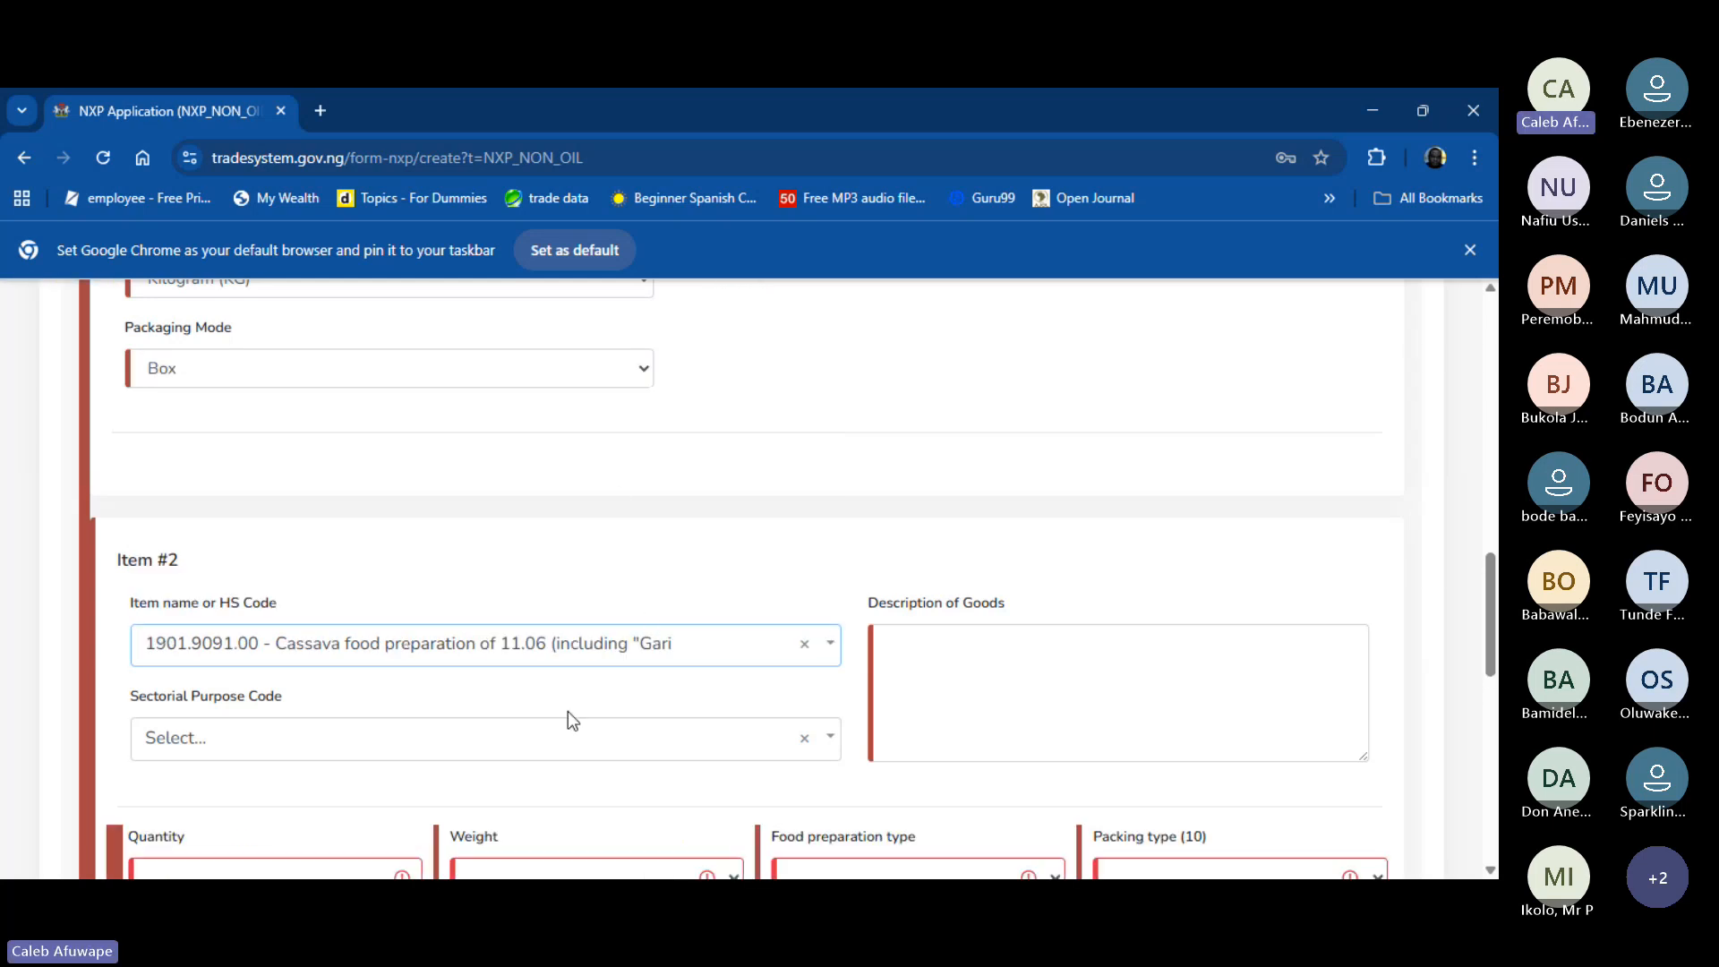
# - Search 'food' and choose FOOD PRODUCTS (B) as Item #2's sectorial purpose code
pyautogui.click(549, 753)
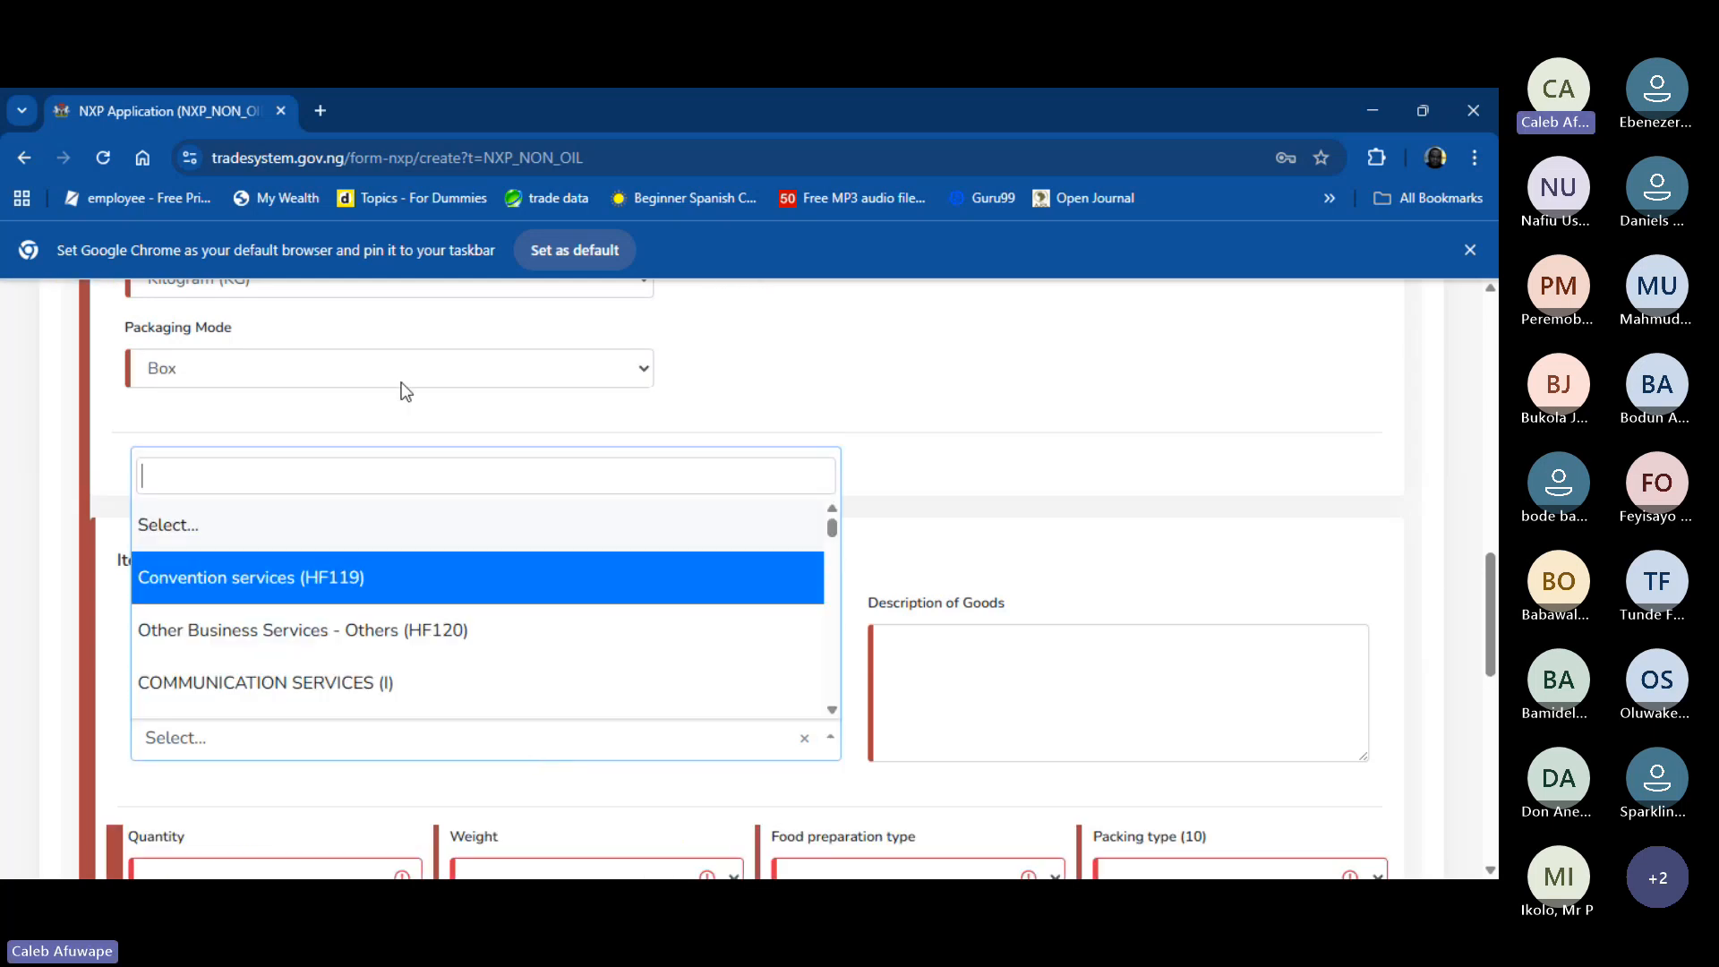
pyautogui.write('food')
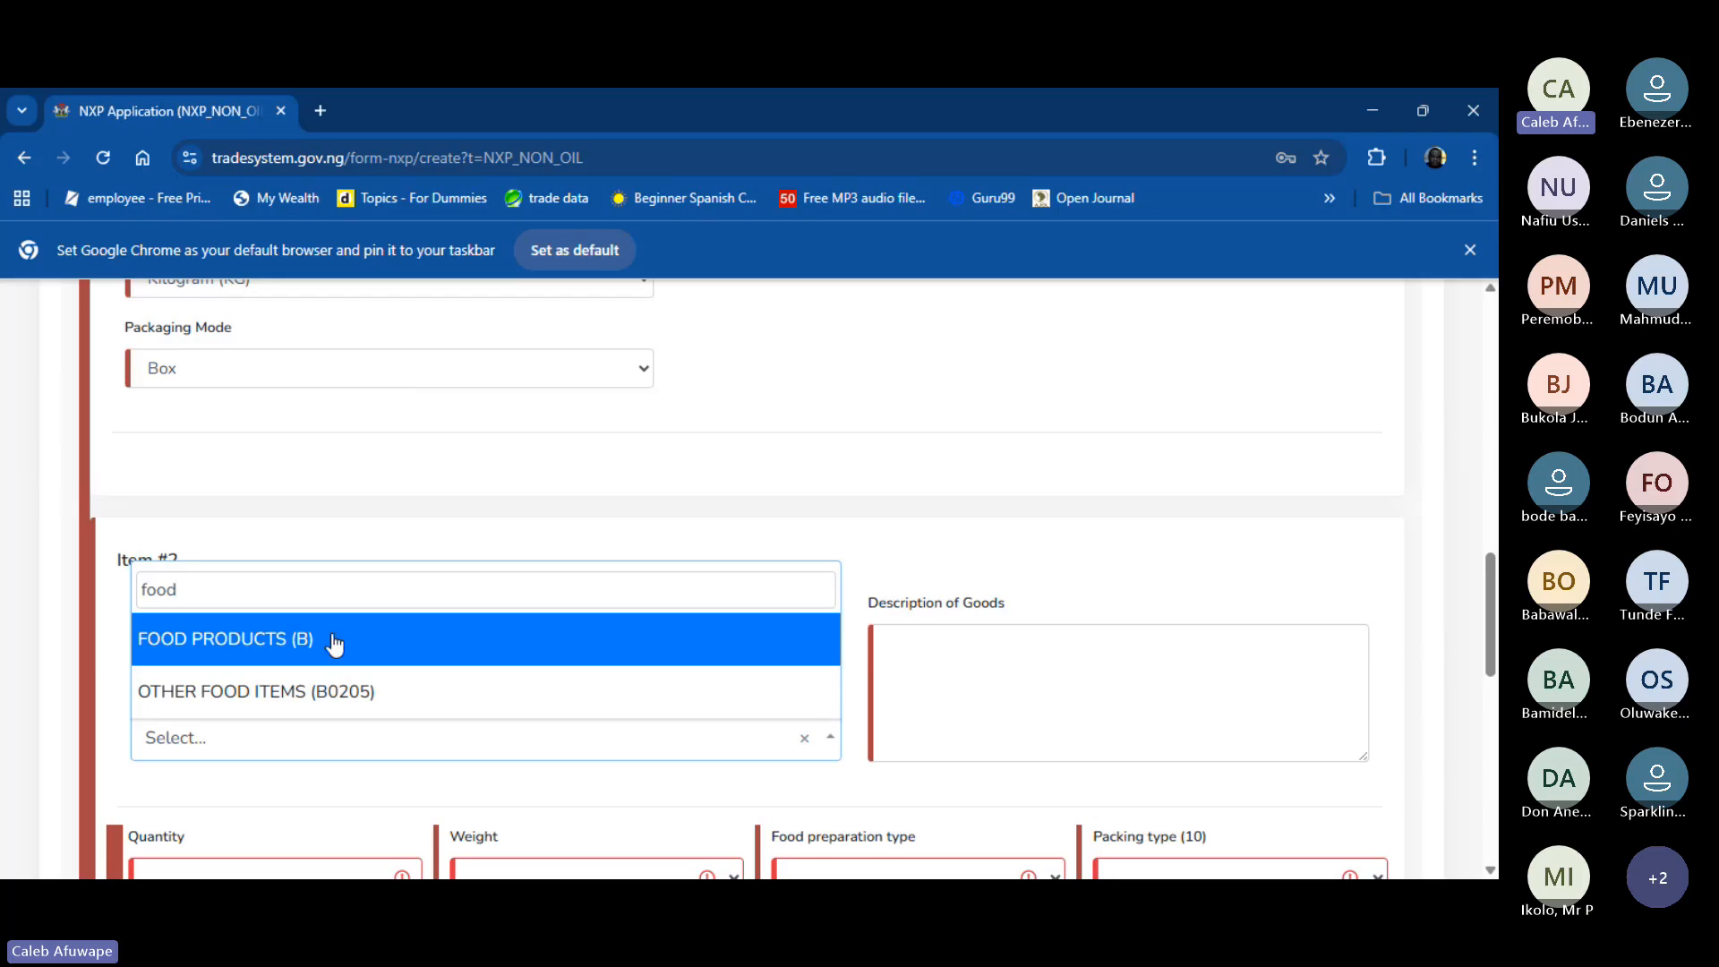
pyautogui.click(314, 665)
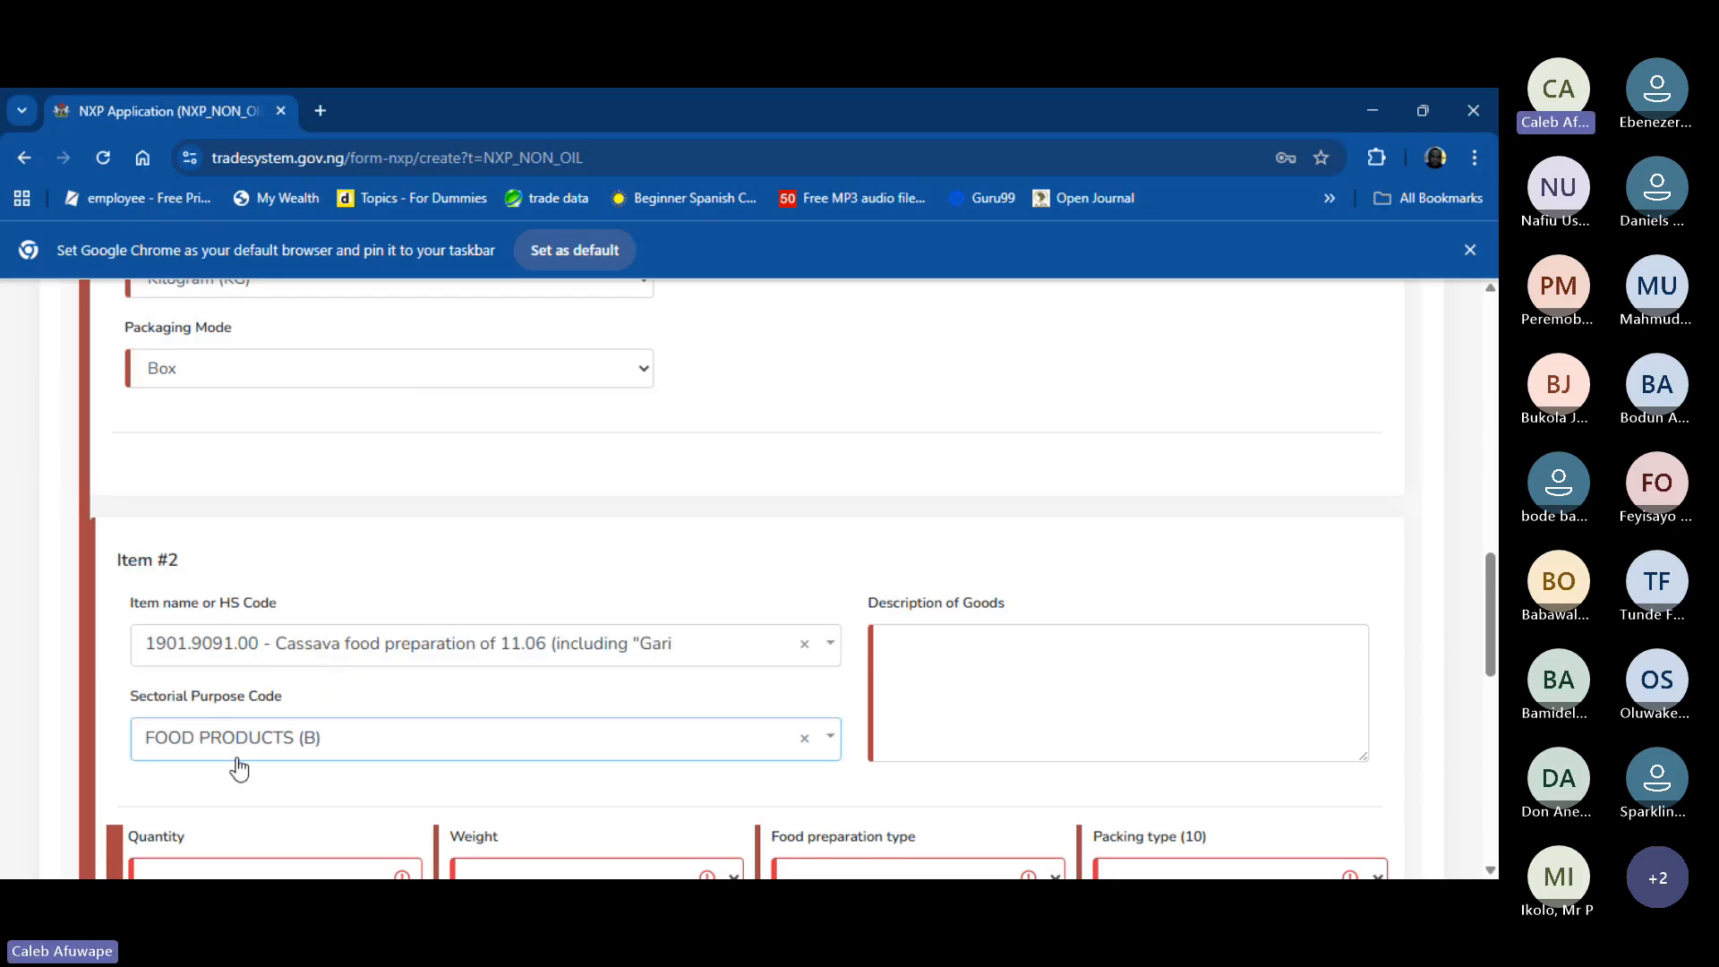
# - Enter 'Garri Ijebu' as Item #2's description of goods
pyautogui.click(1009, 651)
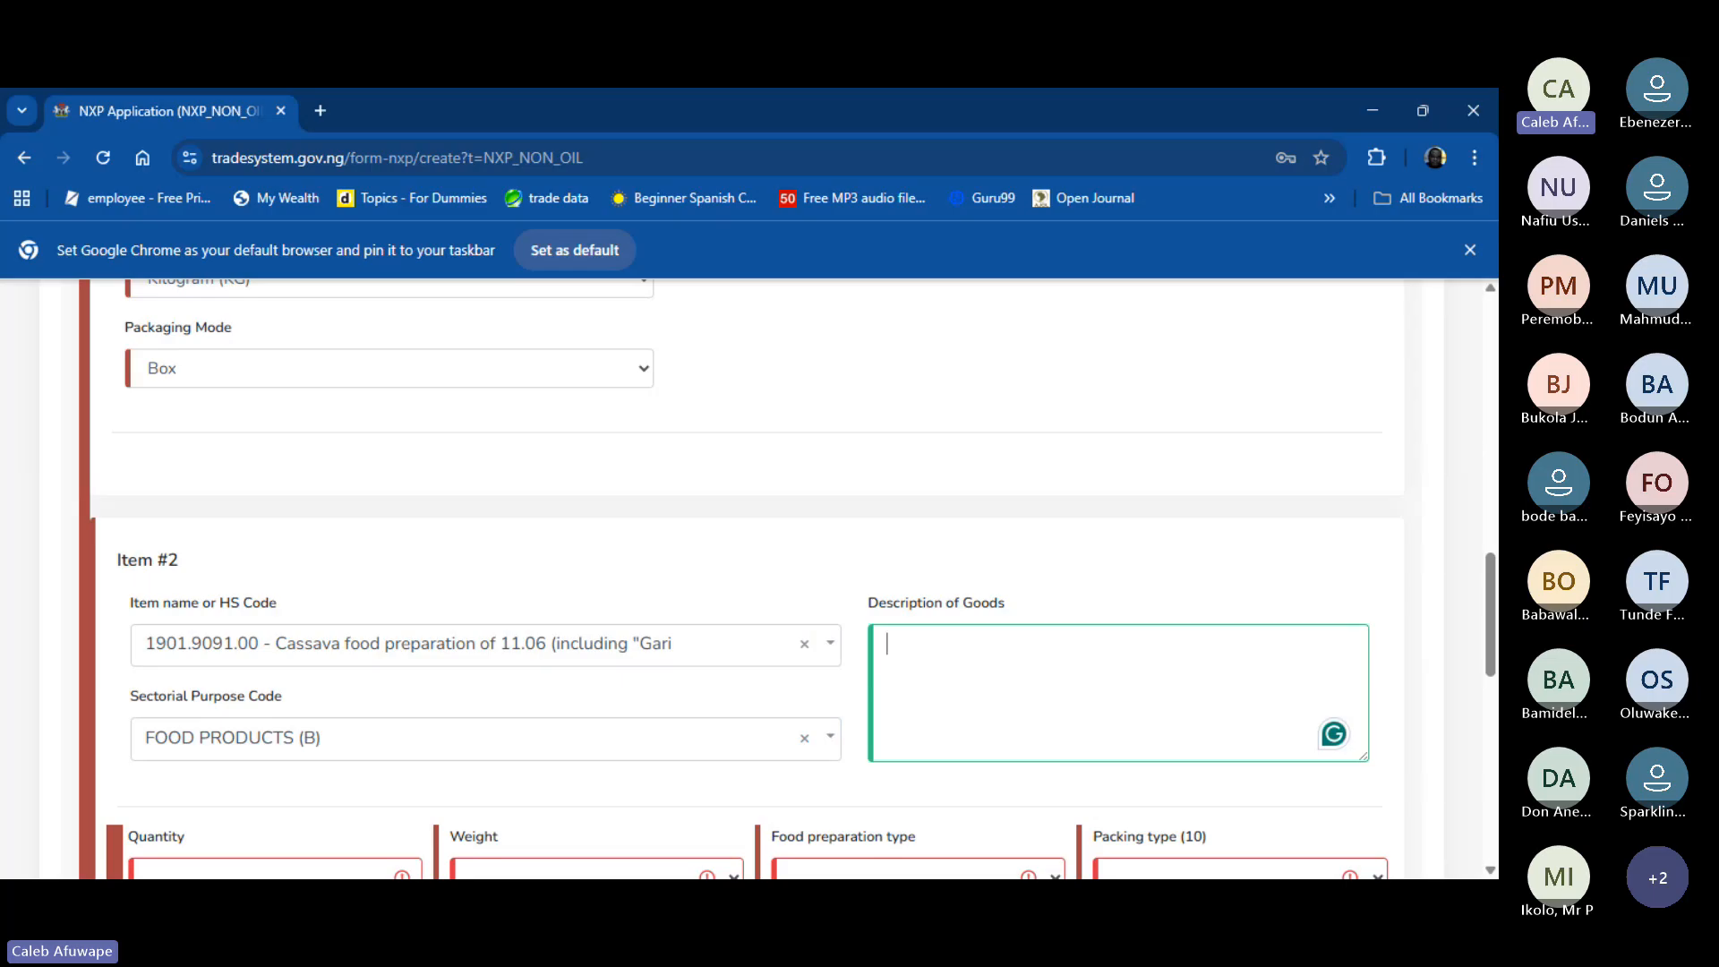
pyautogui.write('Garr')
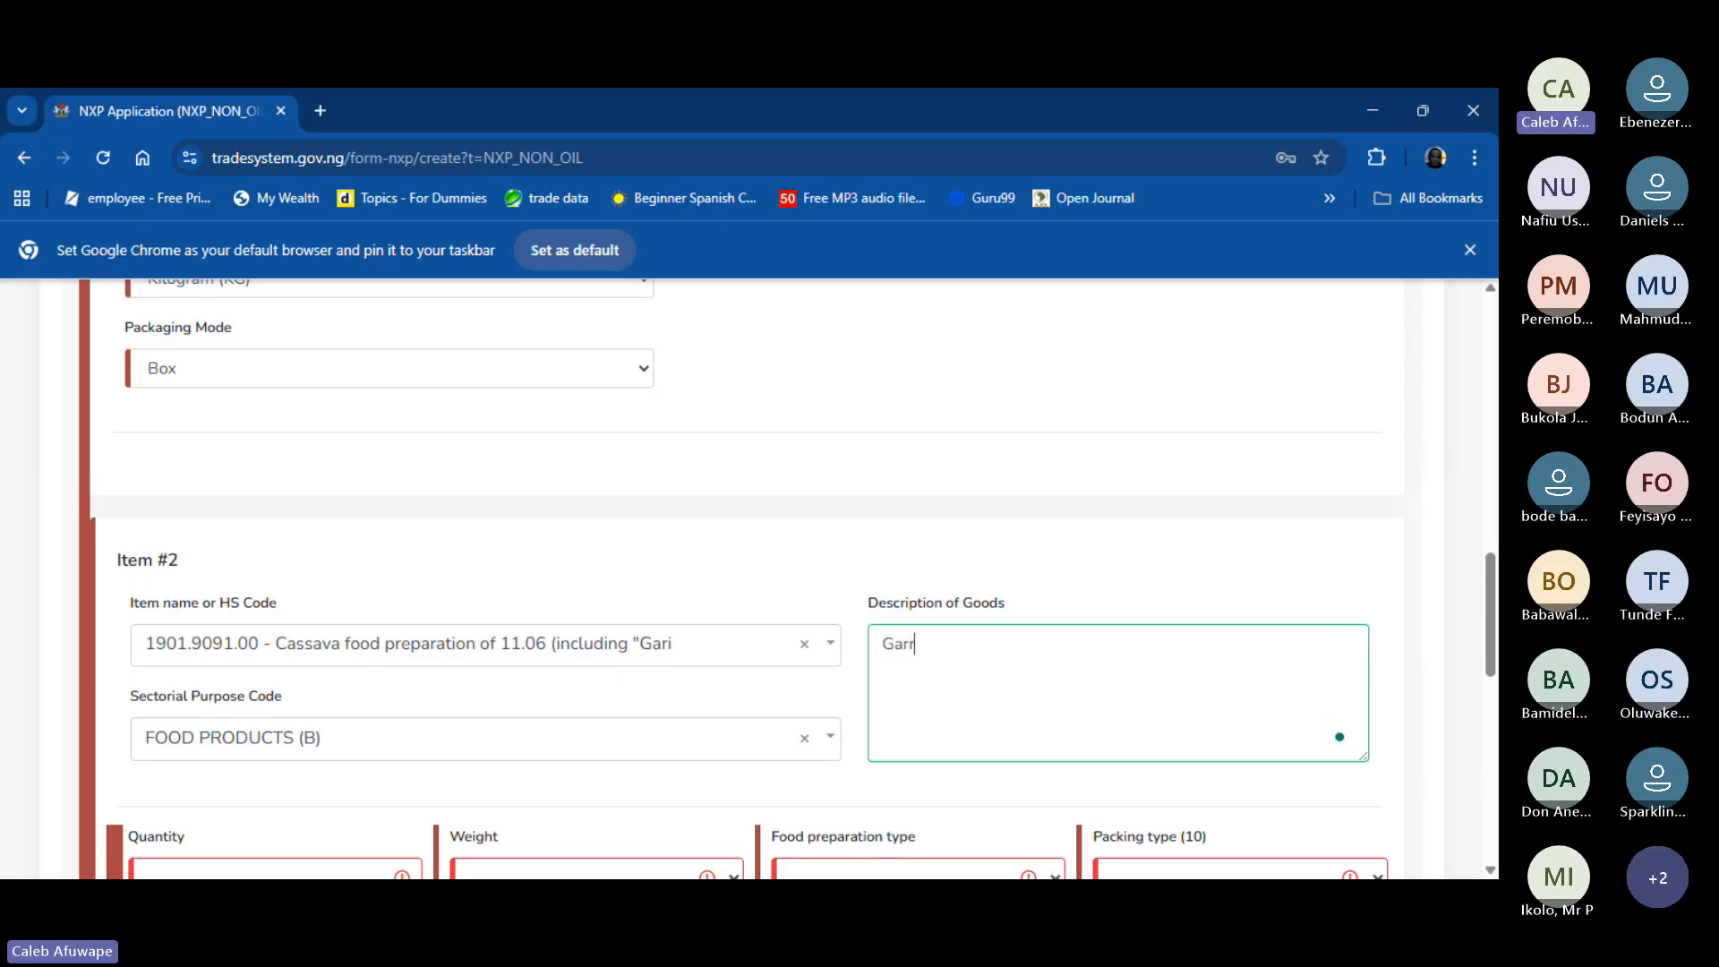
pyautogui.write('i Ijebu')
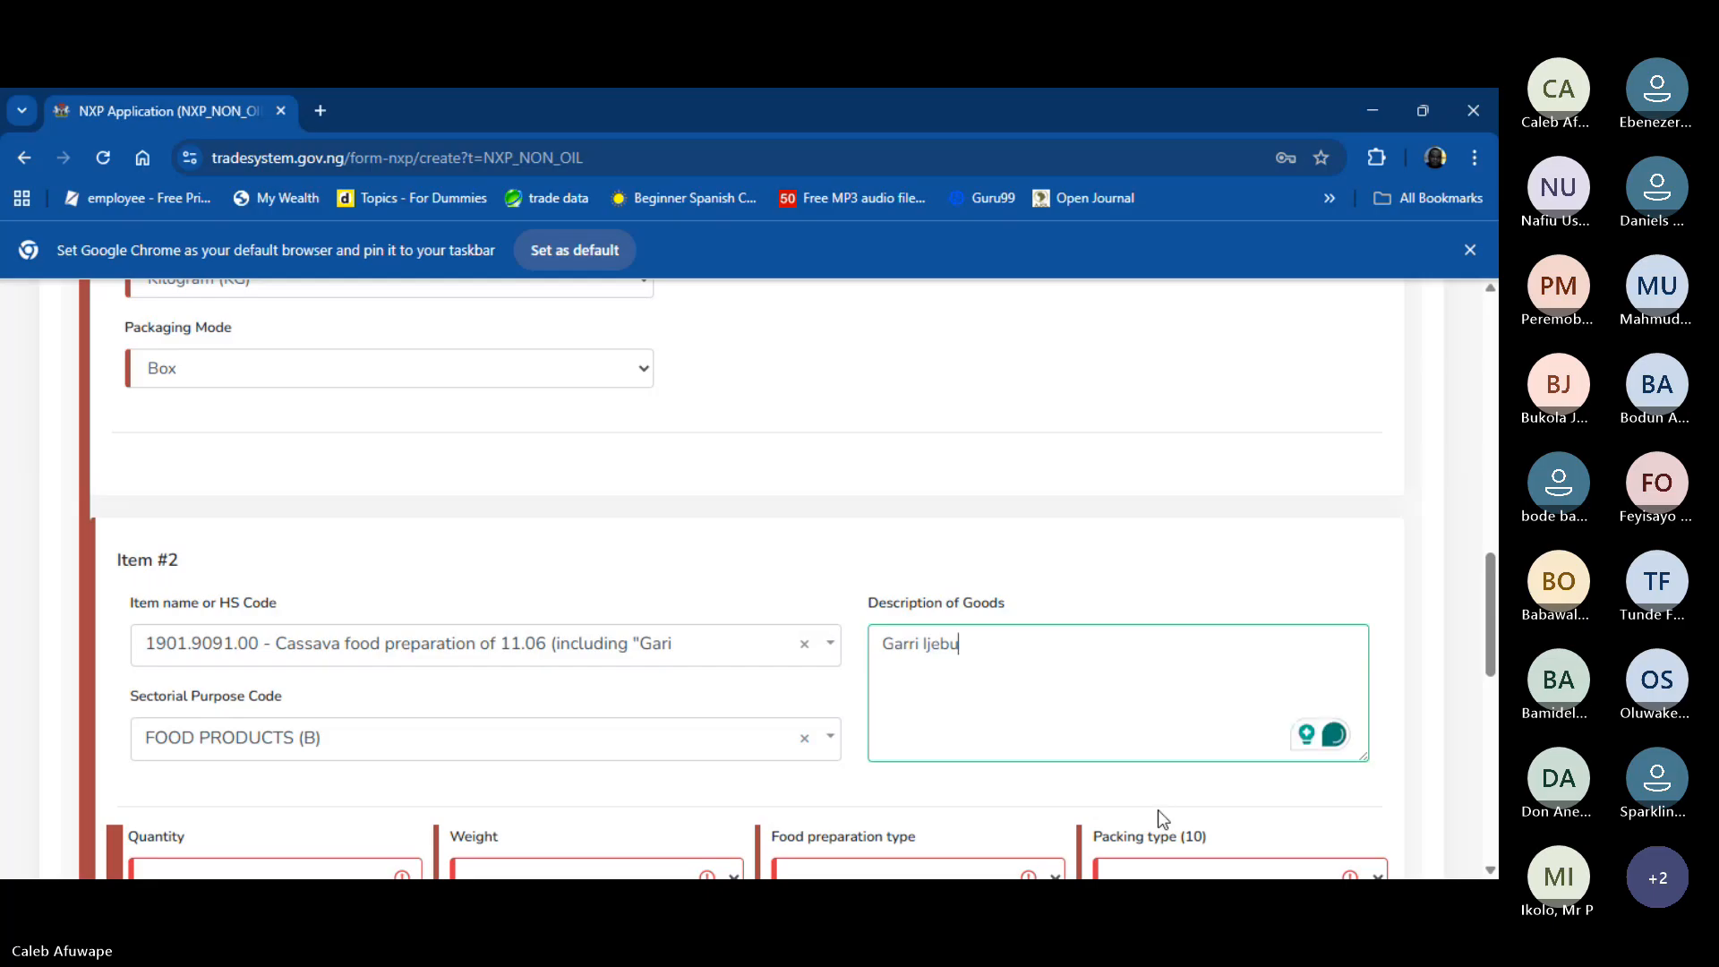
pyautogui.scroll(-2, 1158, 809)
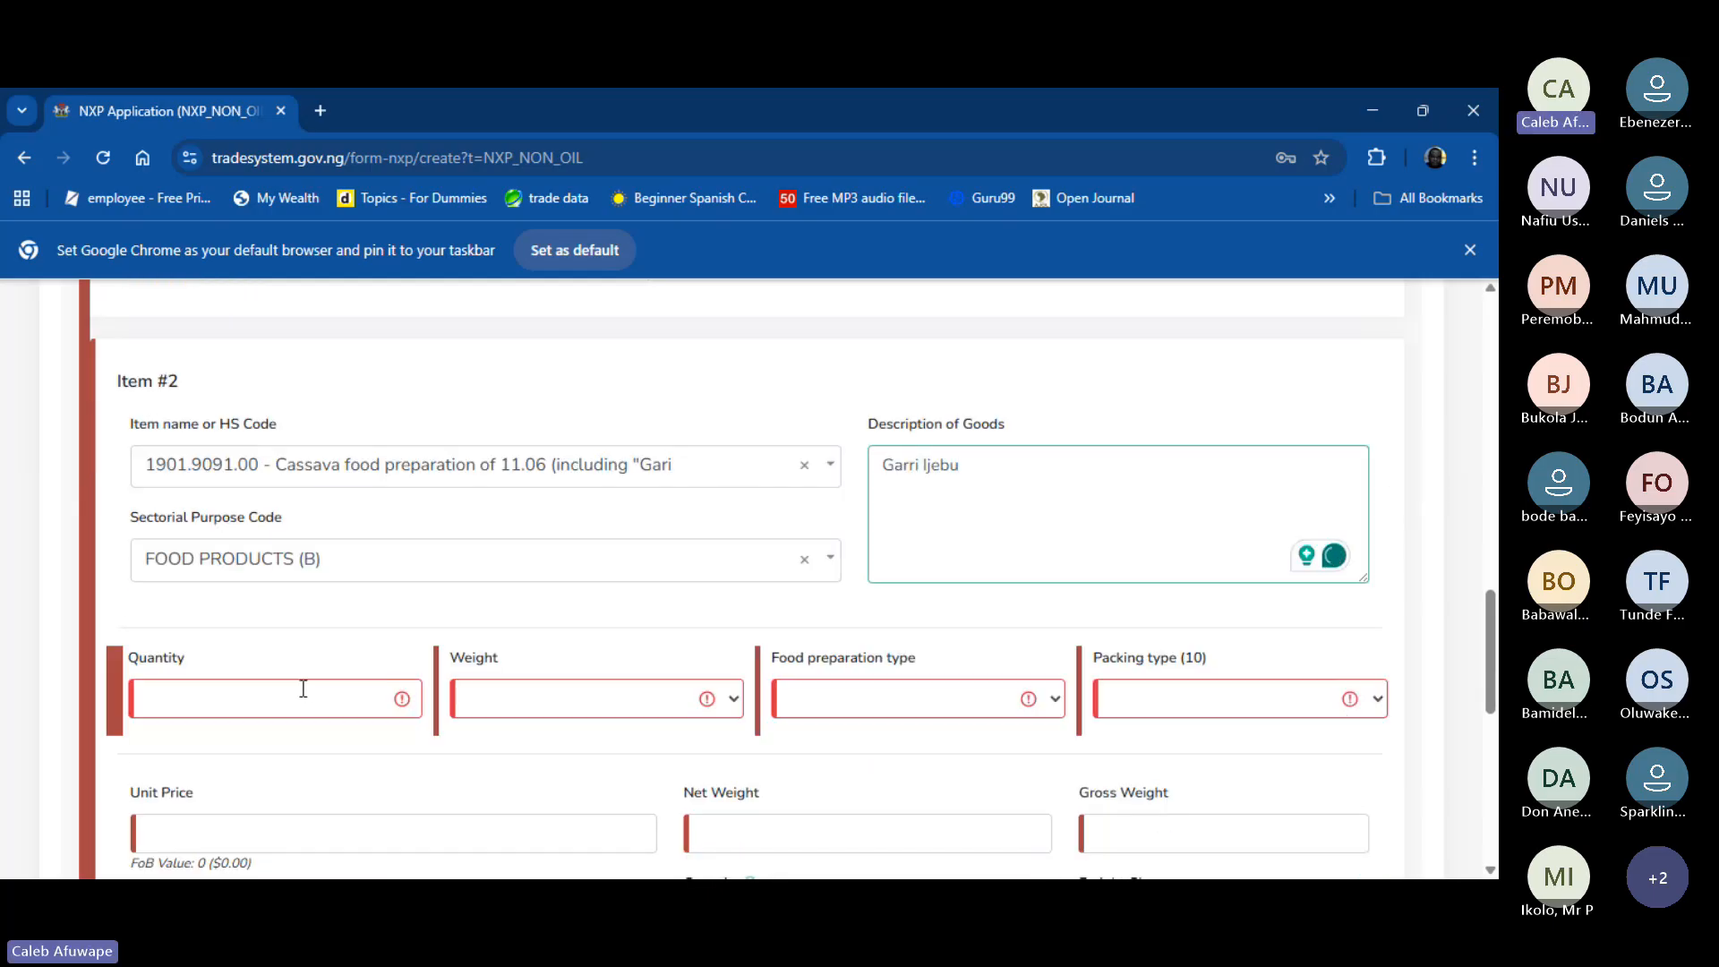
# - Set Item #2's quantity to 200, weight unit Kilograms and food preparation type Other
pyautogui.click(296, 701)
pyautogui.write('200')
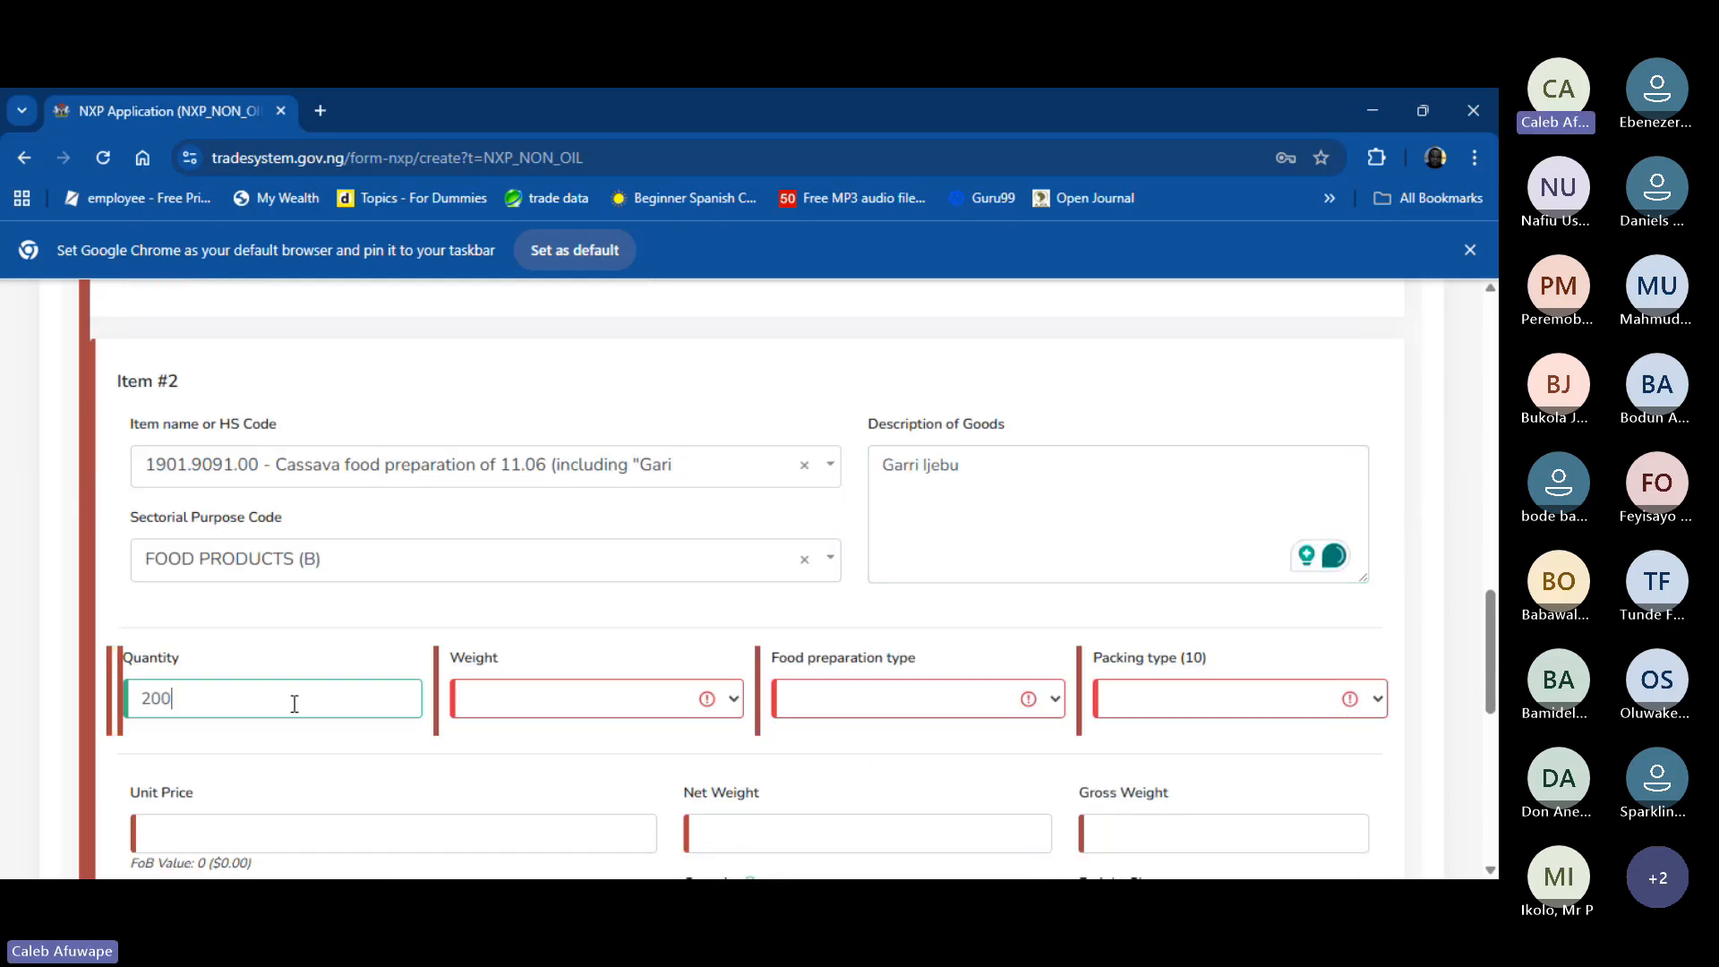
pyautogui.press('Tab')
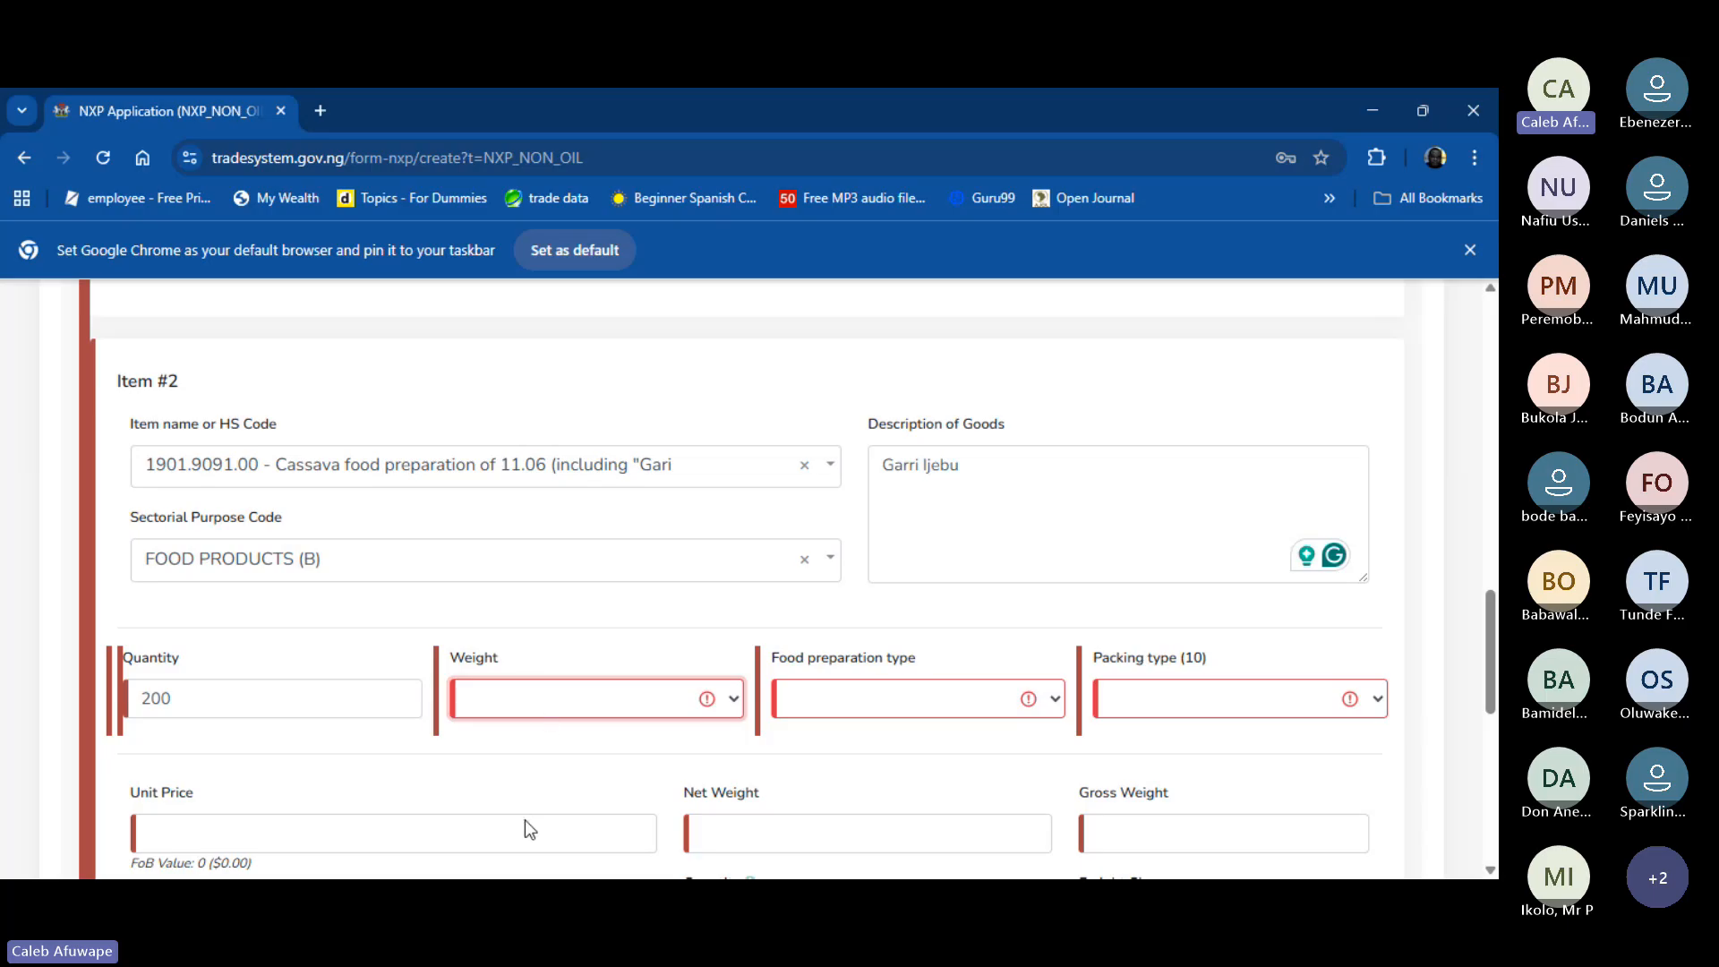
pyautogui.press('Down')
pyautogui.press('Tab')
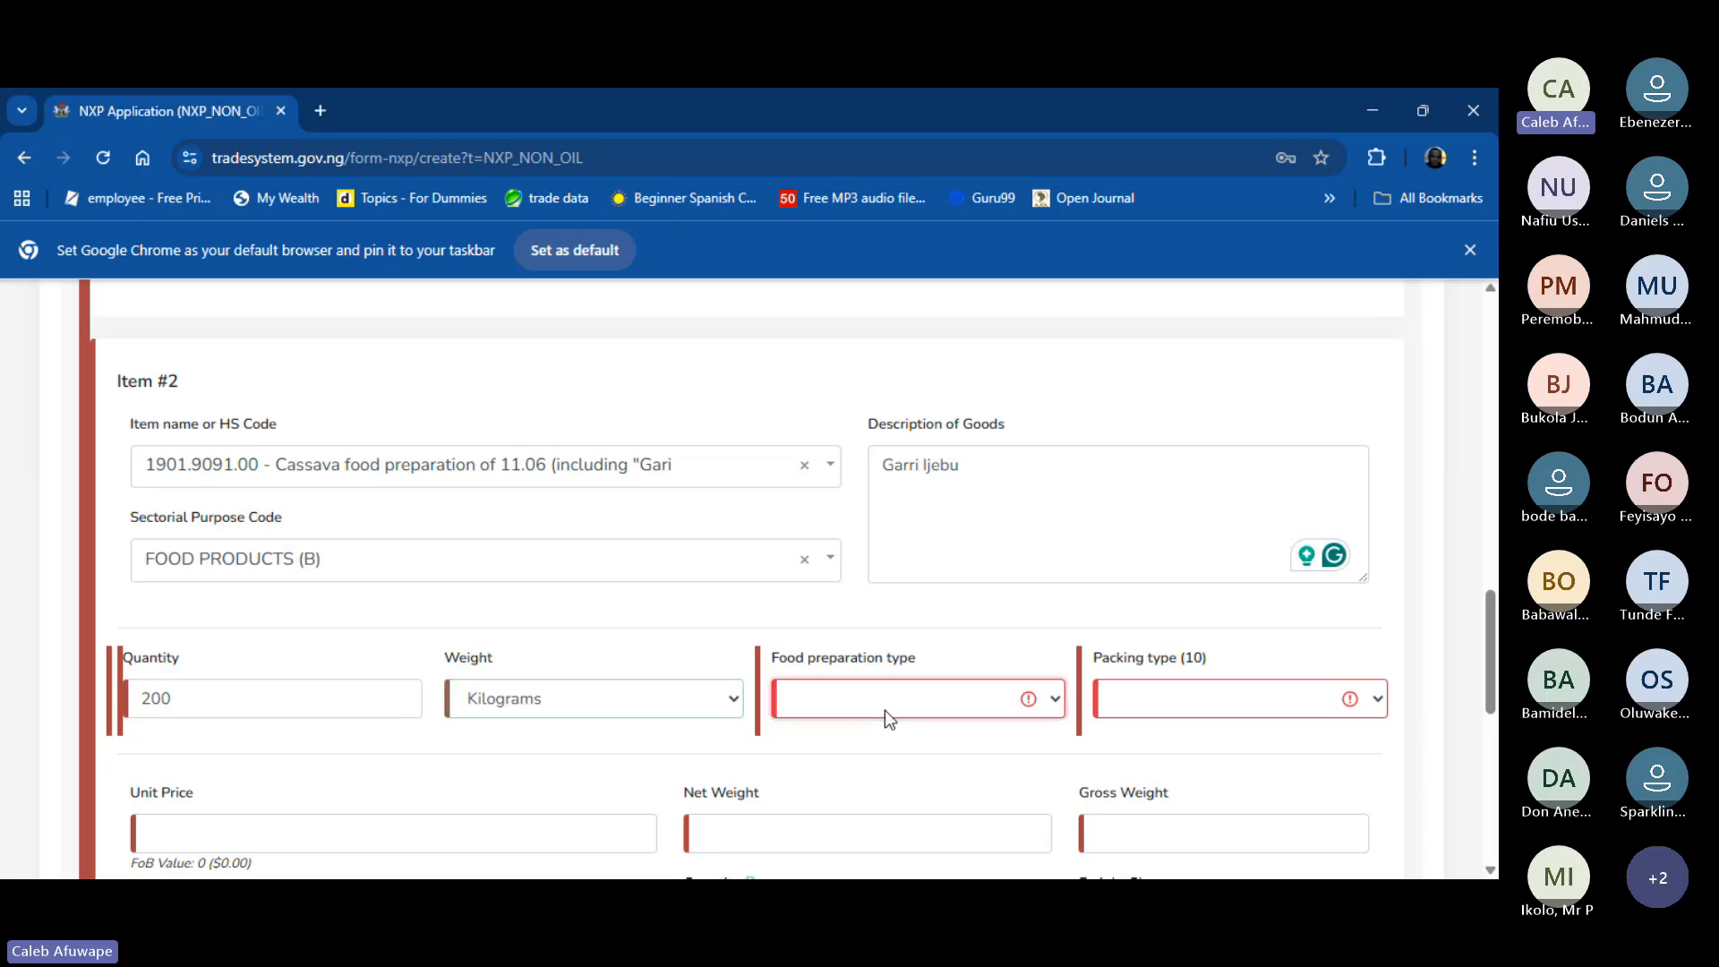
pyautogui.press('Down')
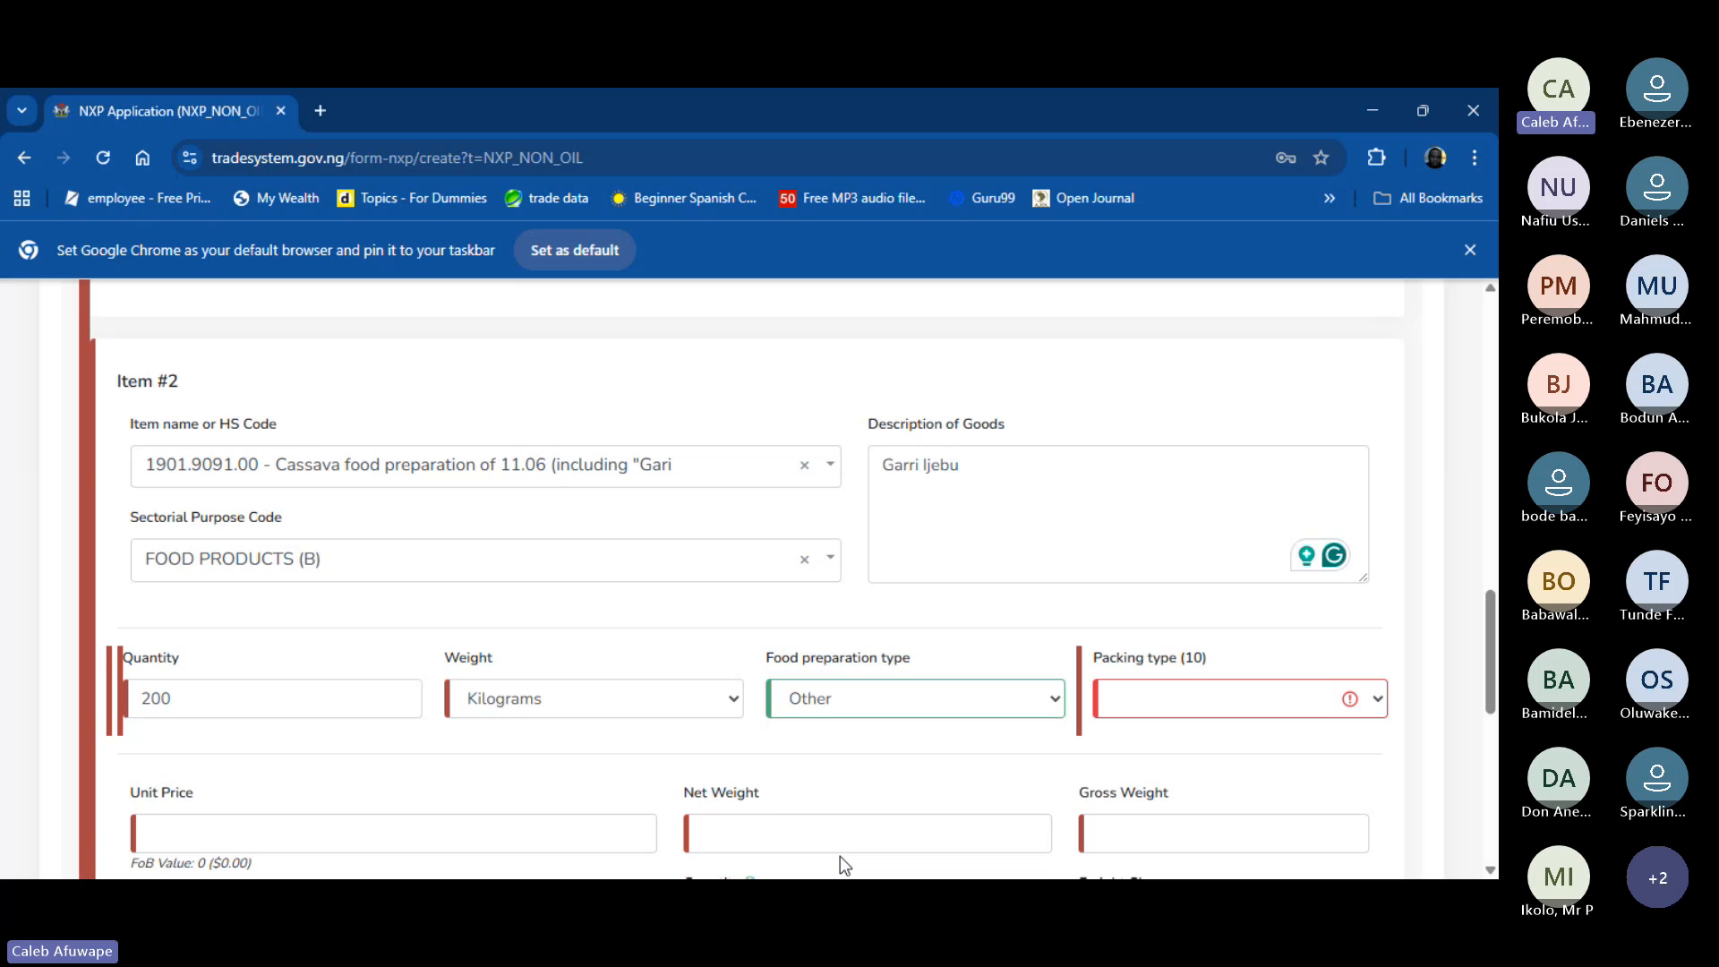
pyautogui.press('Tab')
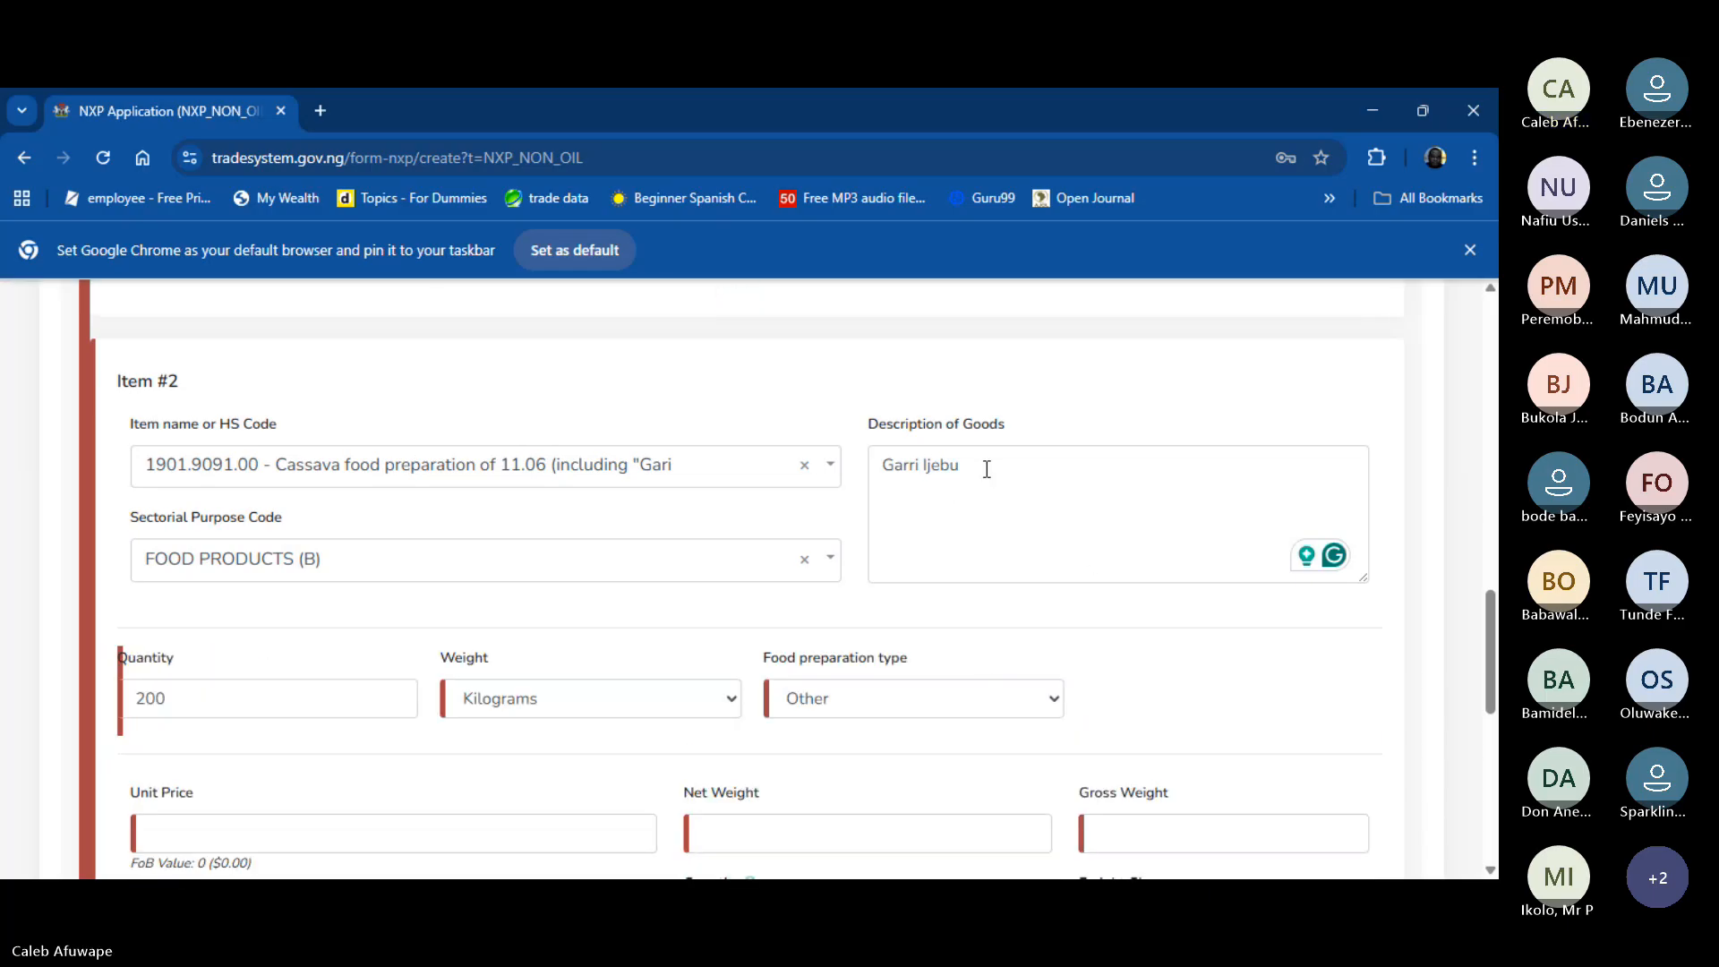
# - Give Item #2 unit price 25, unit of measurement Kilogram (KG) and packaging mode Bag
pyautogui.scroll(-4, 986, 468)
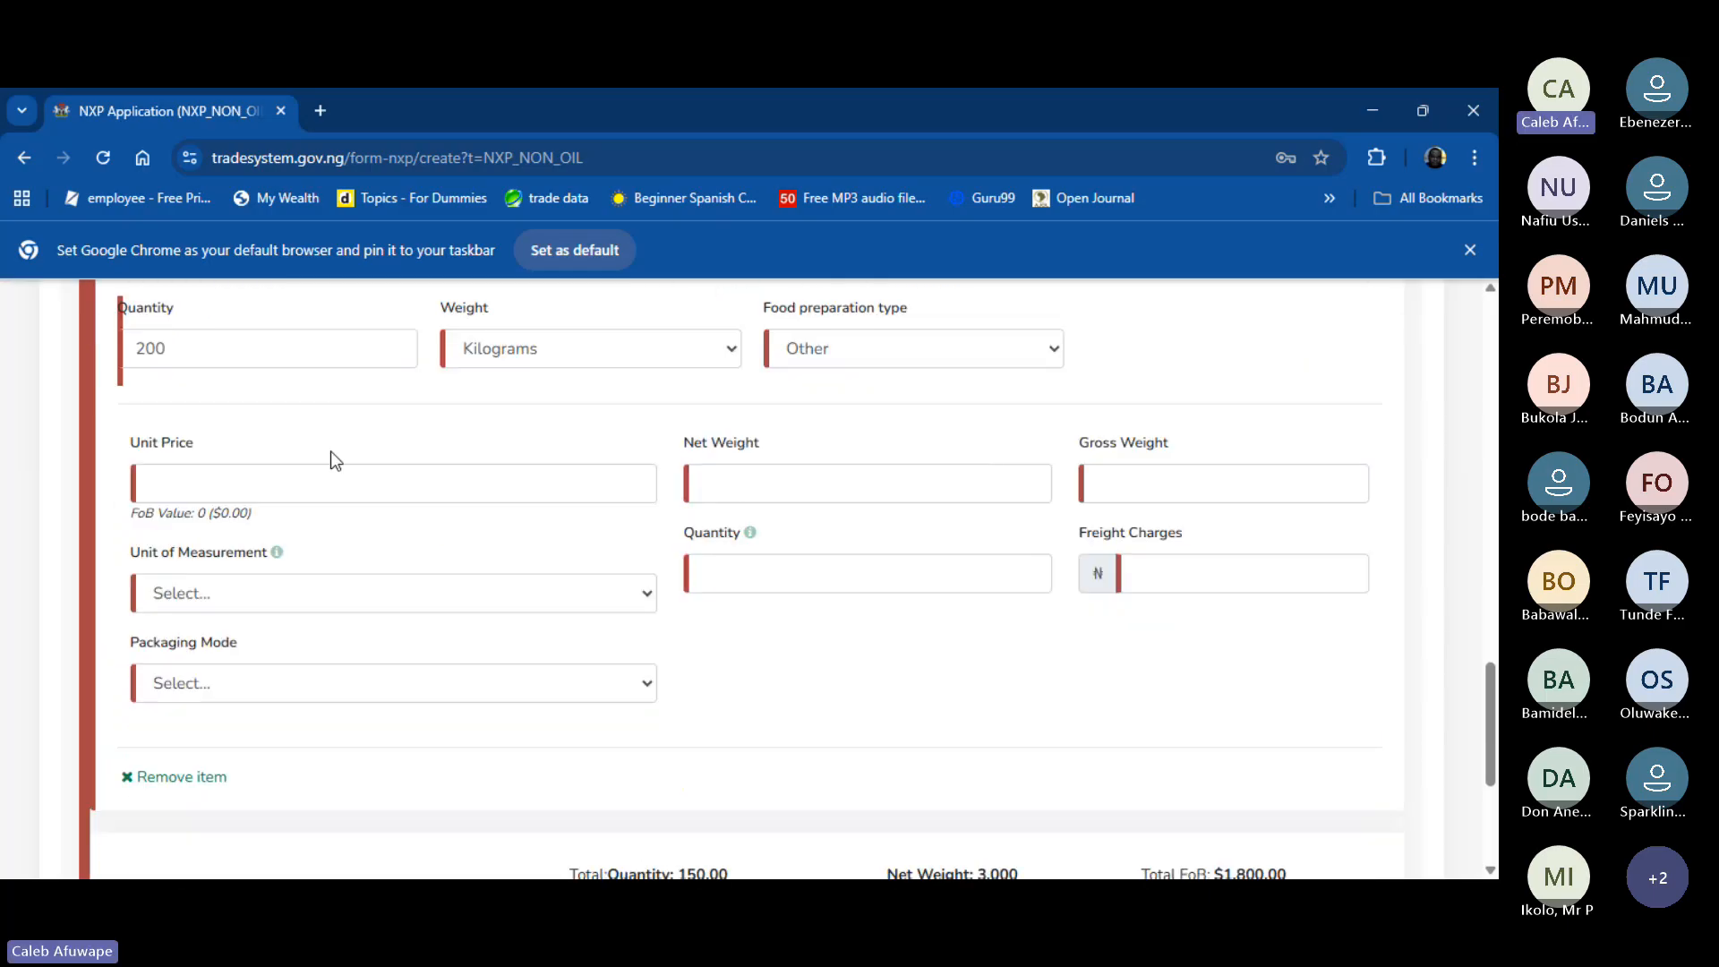
pyautogui.click(296, 498)
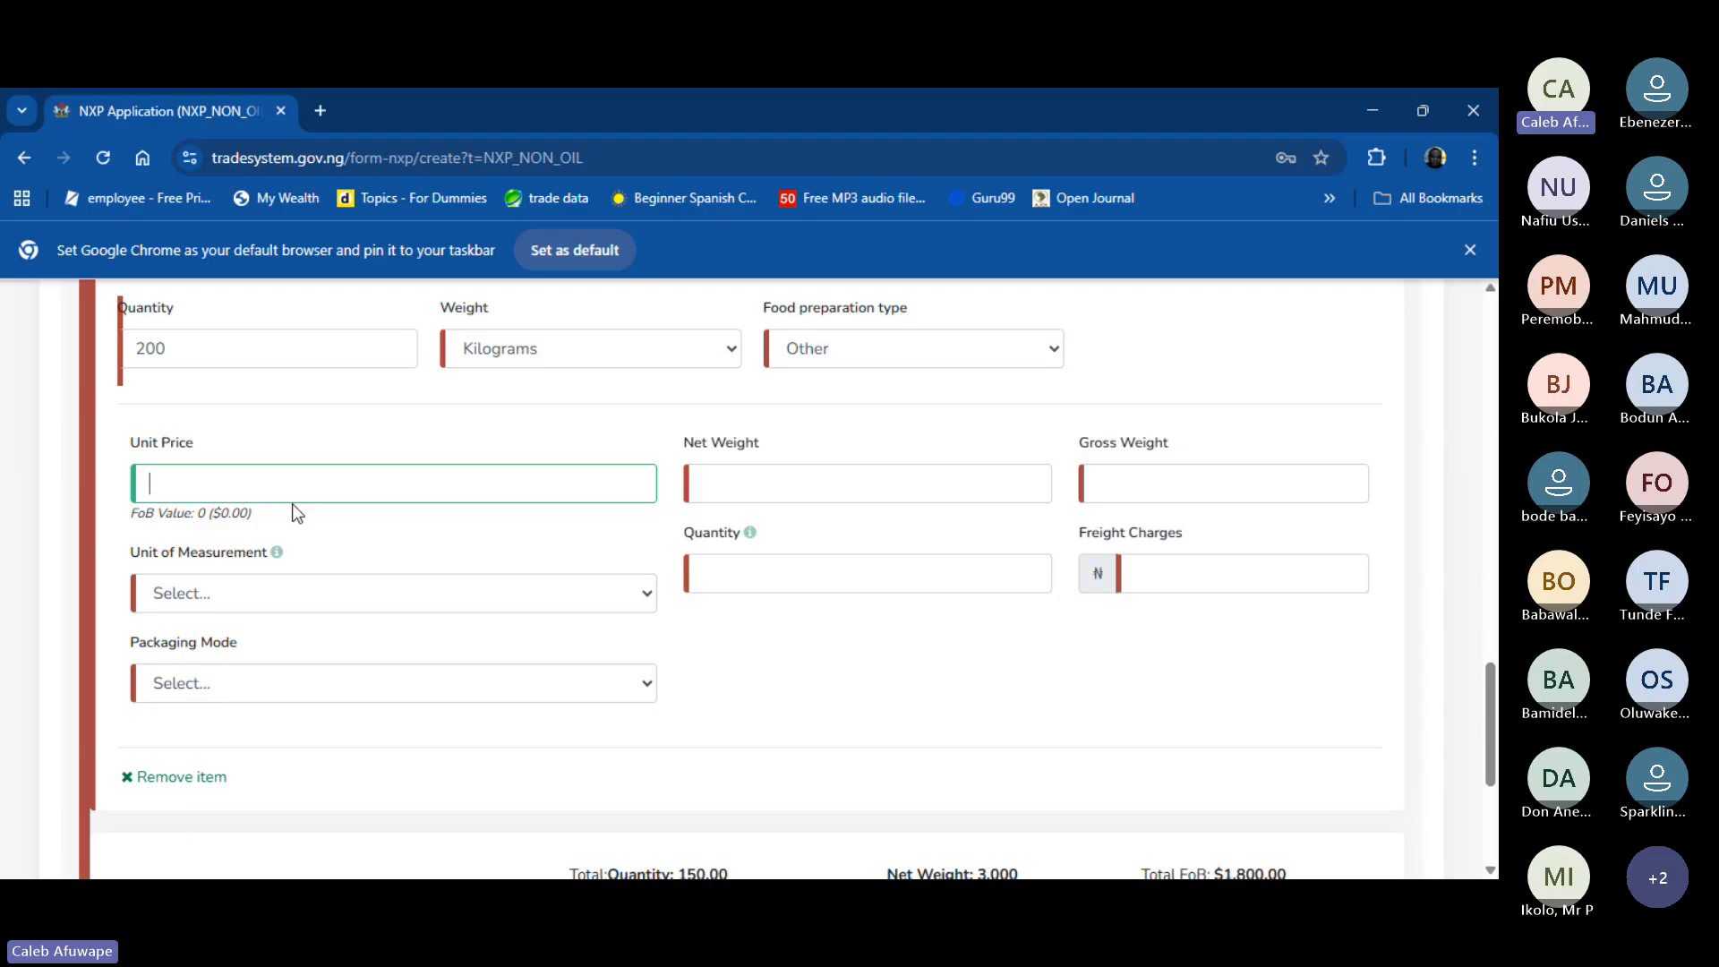
pyautogui.write('25')
pyautogui.click(221, 585)
pyautogui.press('k')
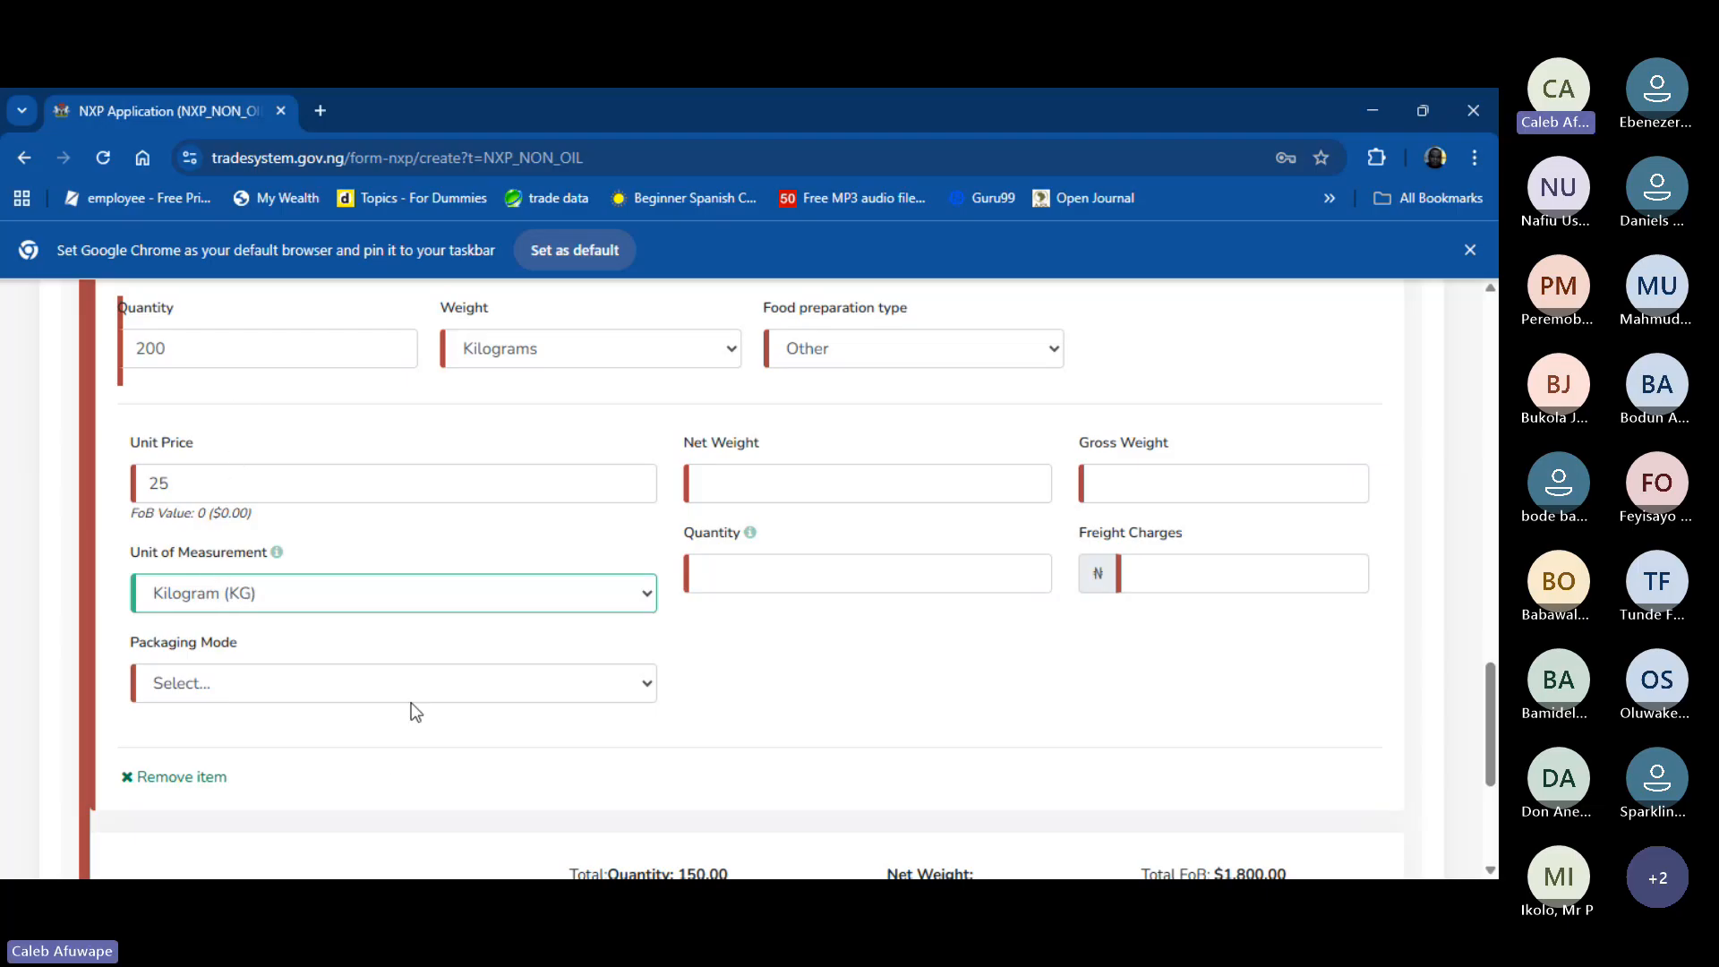
pyautogui.click(428, 682)
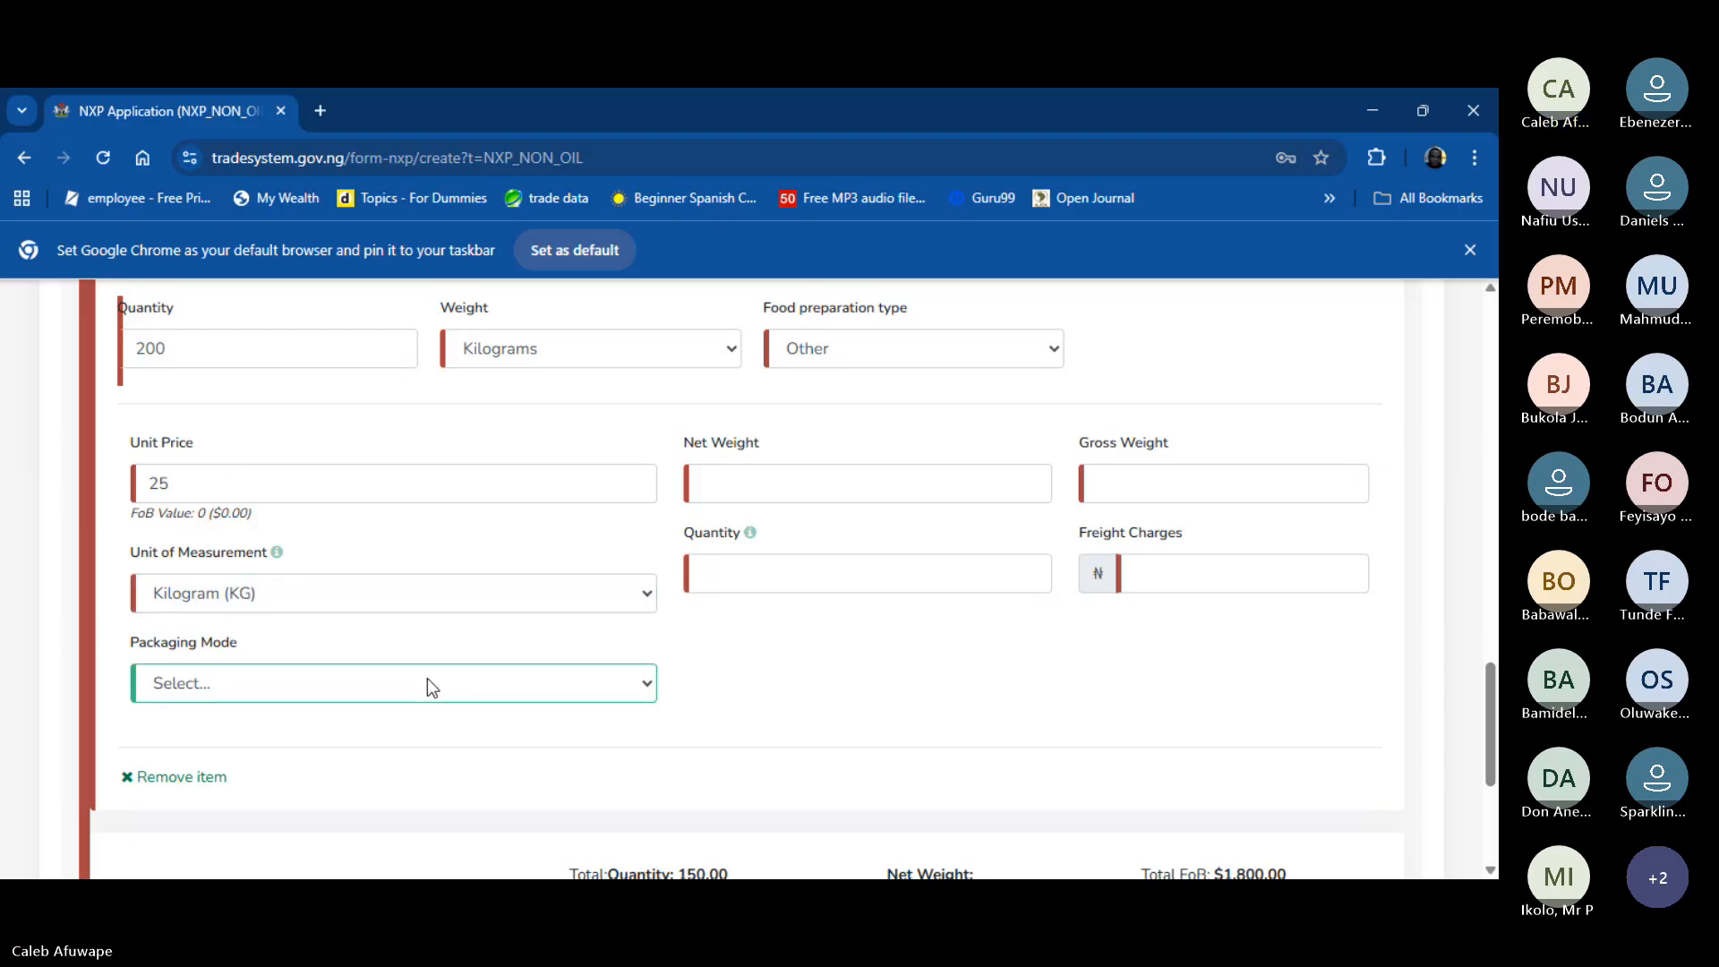
pyautogui.press('b')
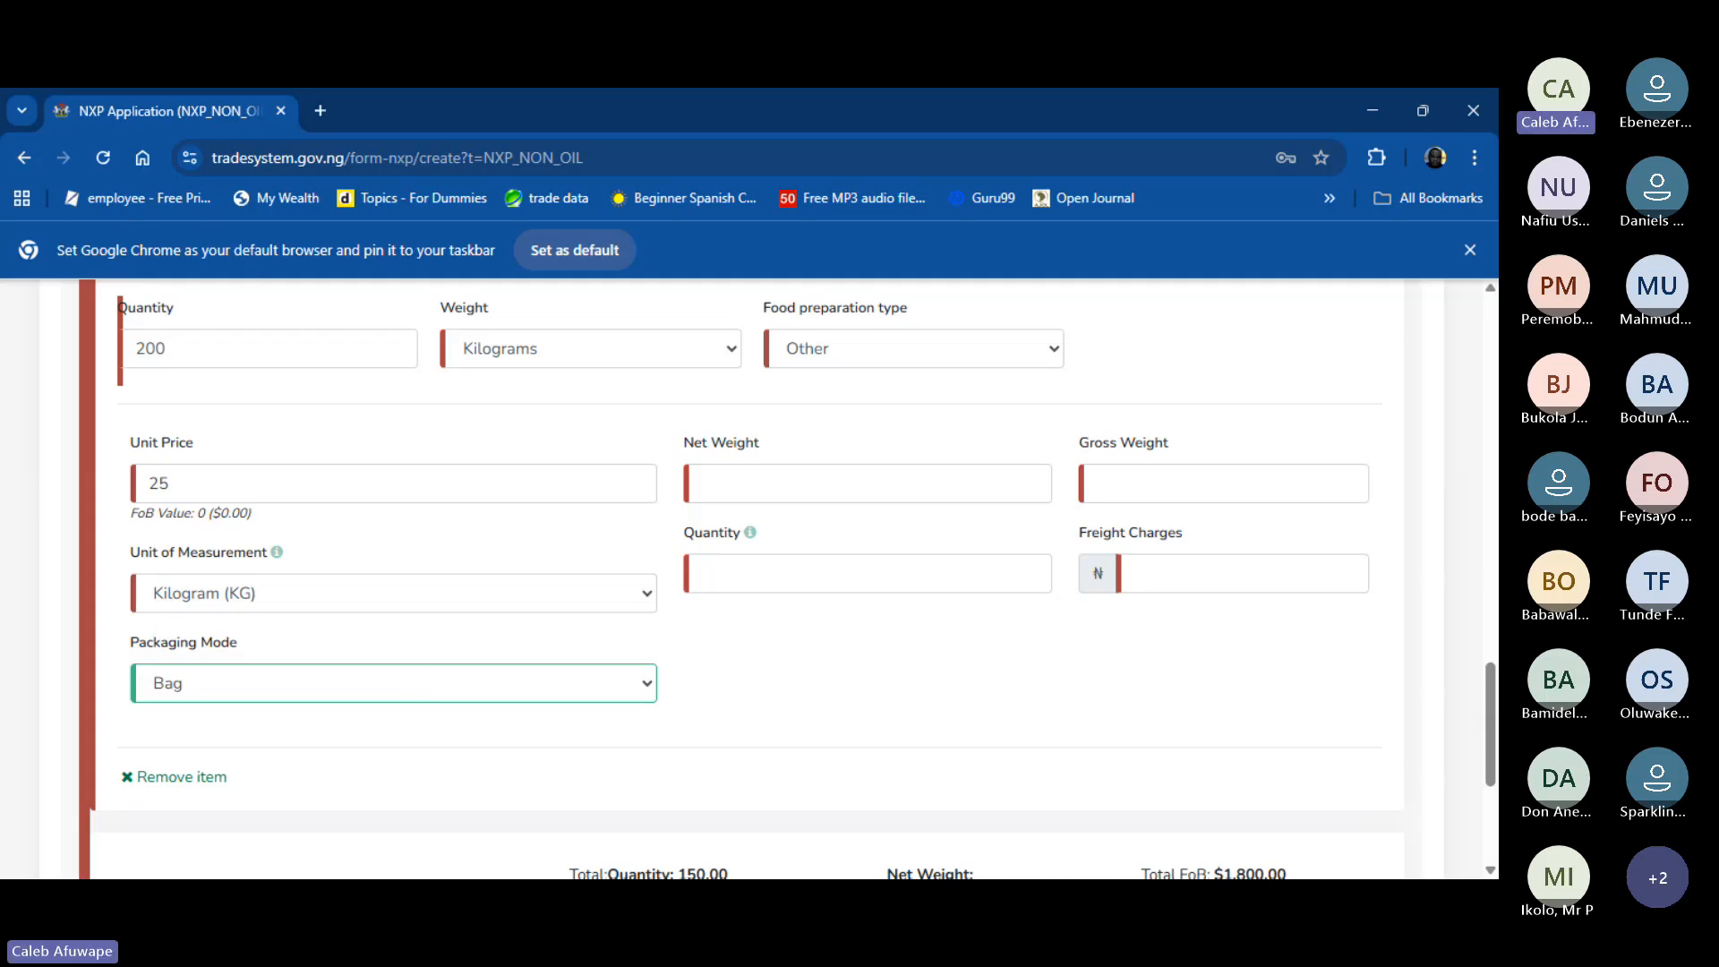
pyautogui.hotkey('alt', 'Tab')
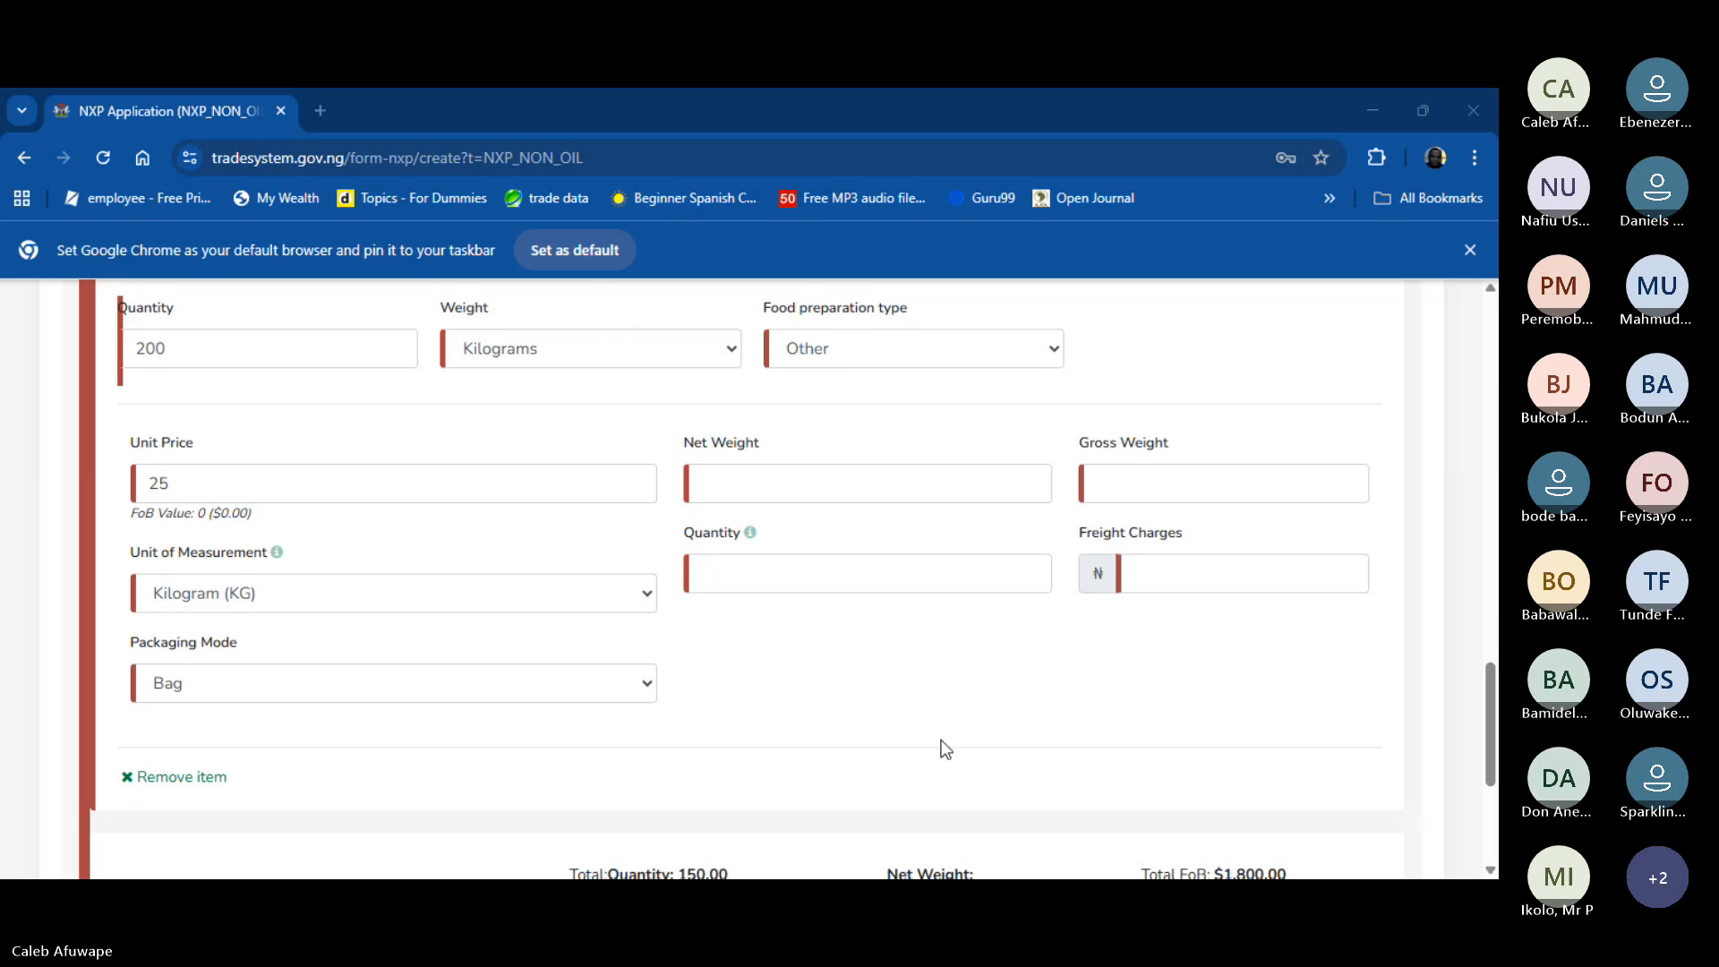
pyautogui.hotkey('alt', 'Tab')
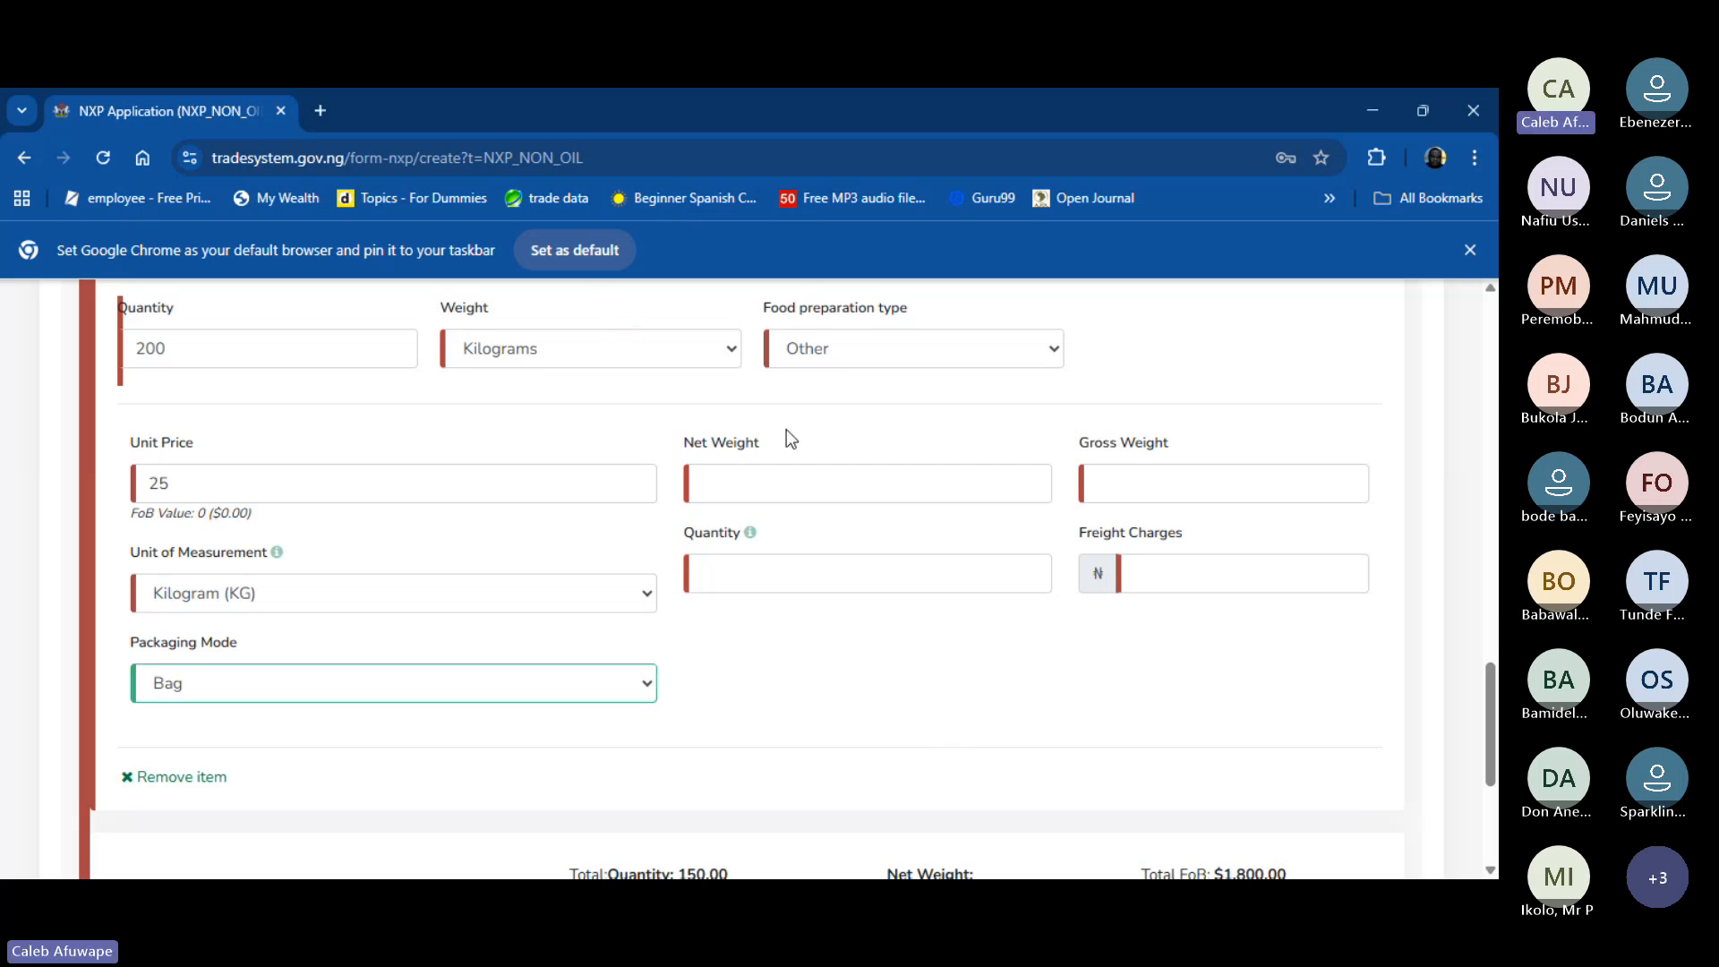
# - Enter 200 as Item #2's quantity in measurement units and check the calculated FoB value
pyautogui.click(770, 577)
pyautogui.write('200')
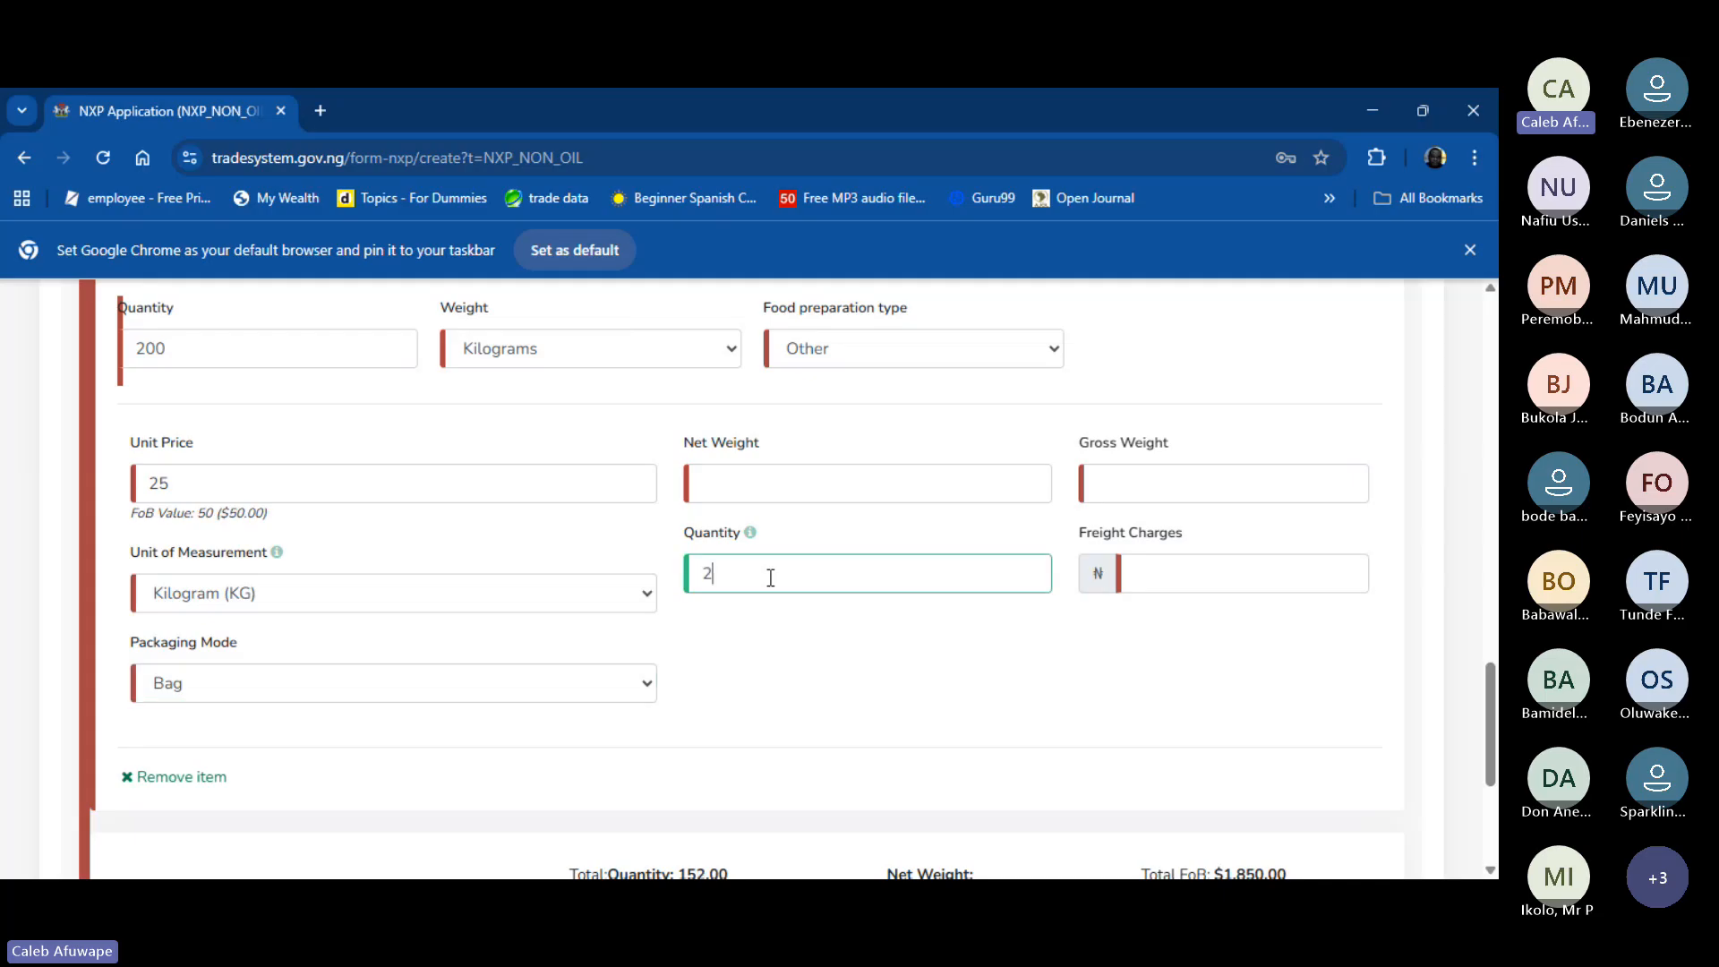
pyautogui.click(310, 514)
pyautogui.moveTo(173, 513); pyautogui.dragTo(796, 491)
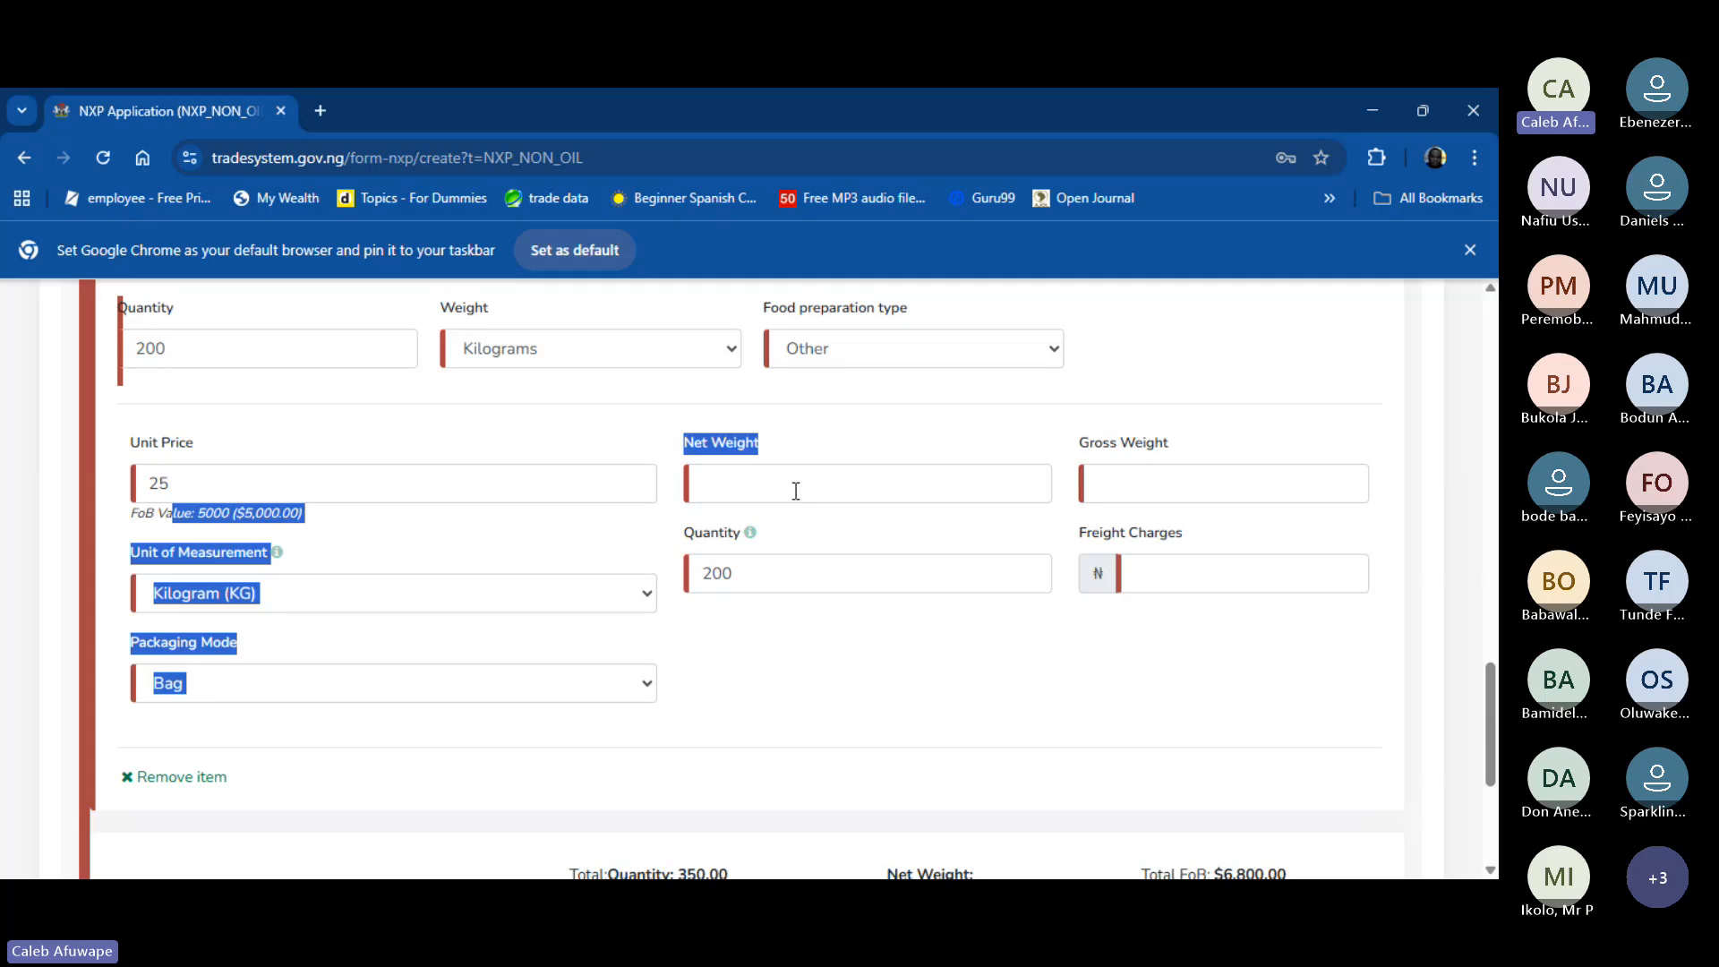
# - Set Item #2's net weight to 5,000 and gross weight to 5,100
pyautogui.click(796, 491)
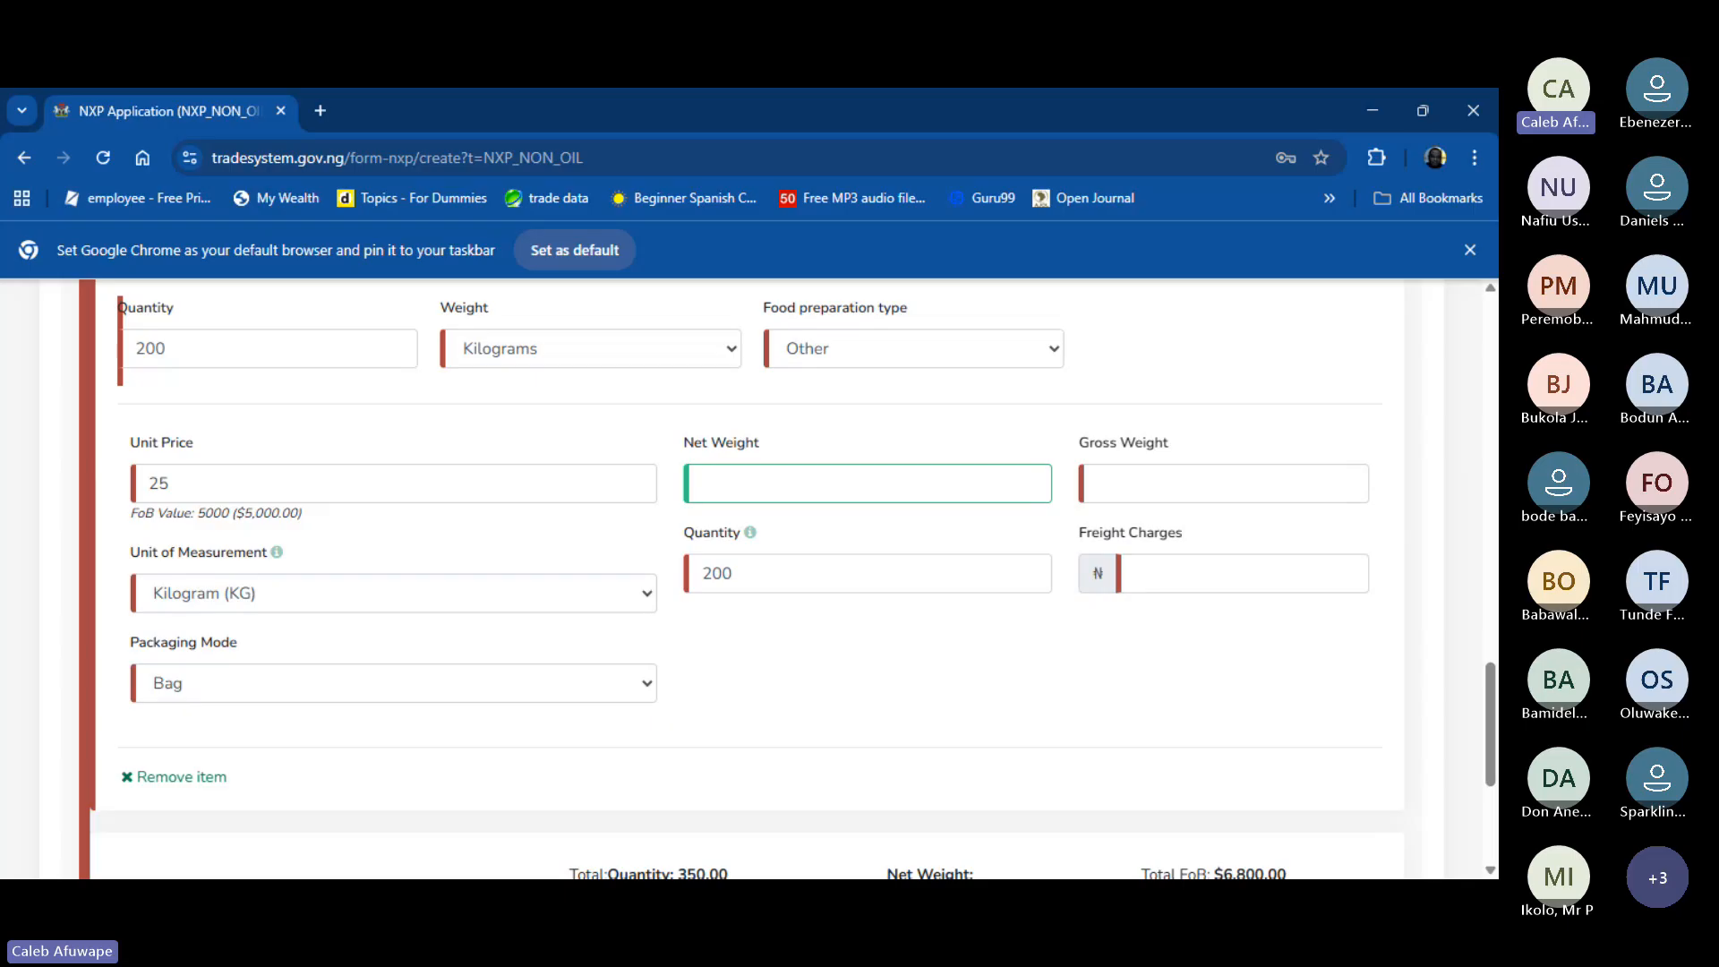
pyautogui.write('5,000')
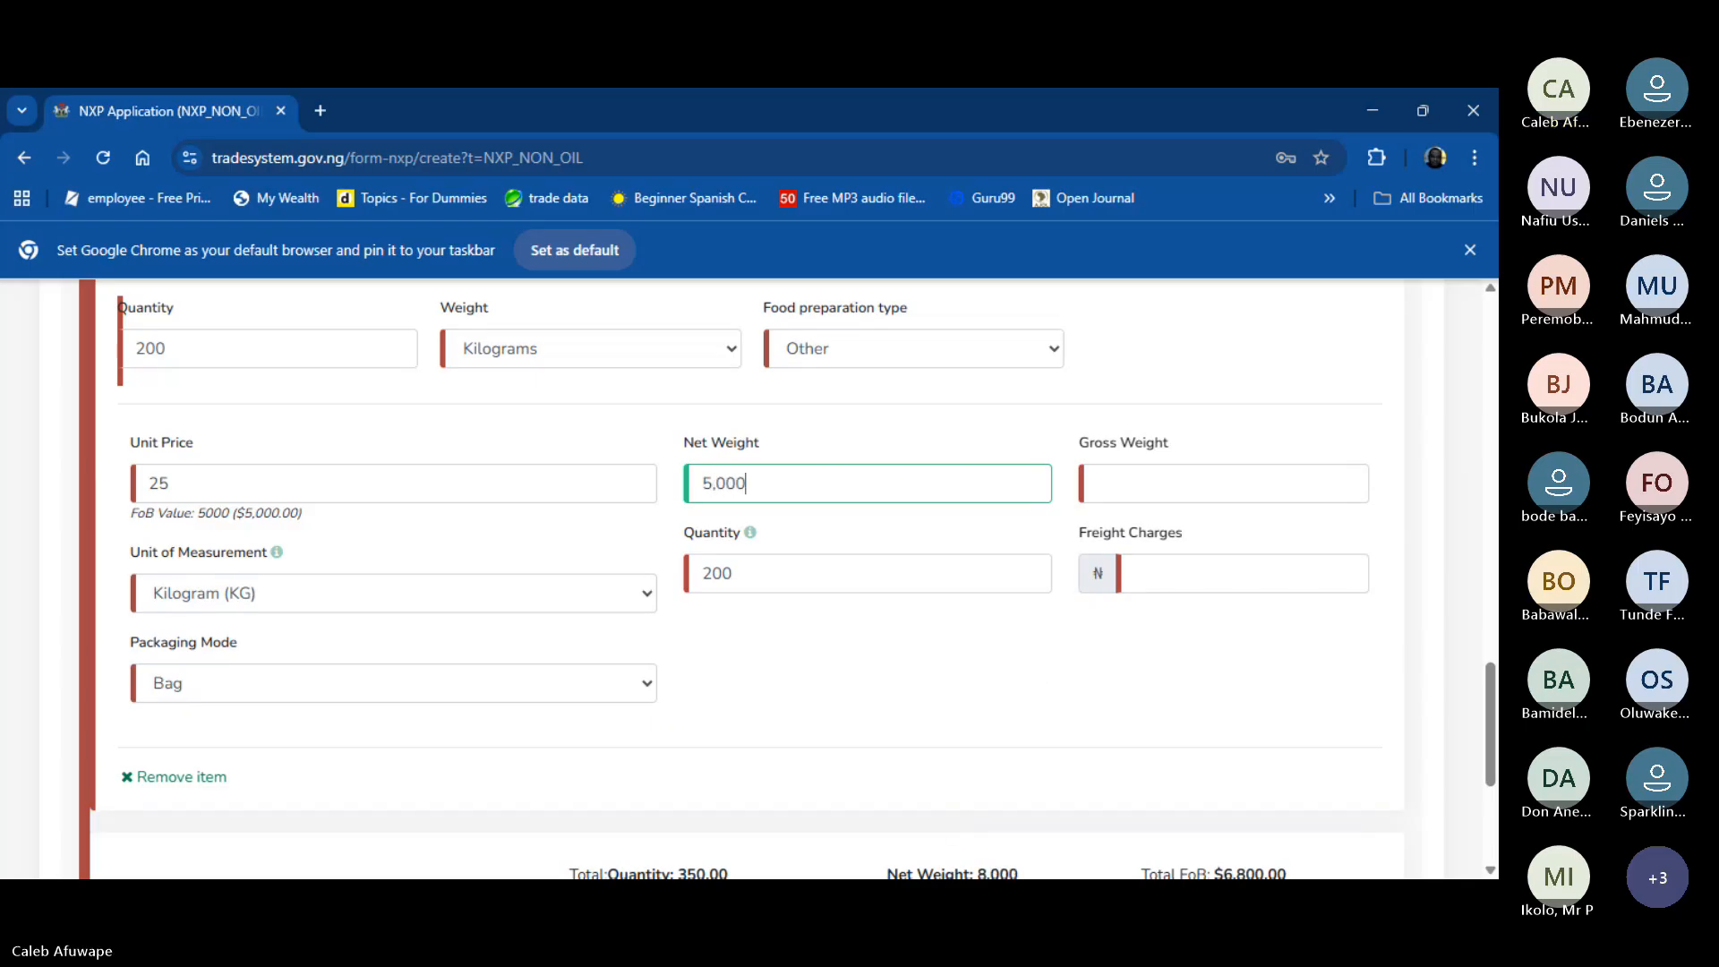
pyautogui.click(935, 903)
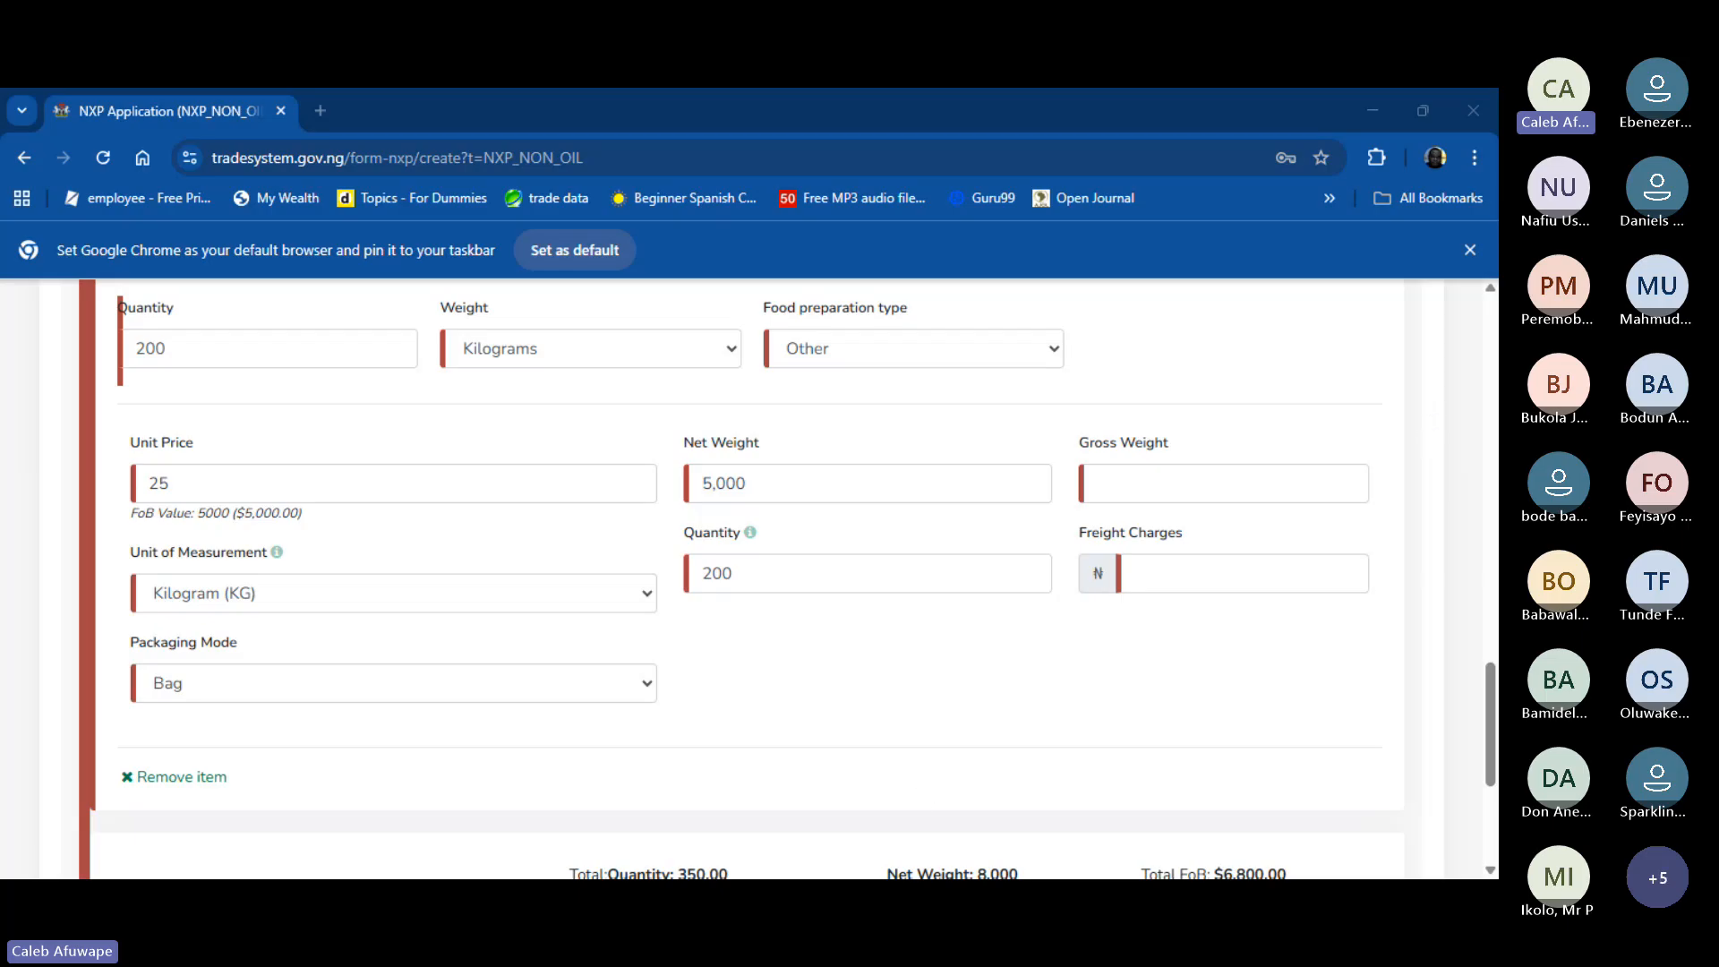
pyautogui.click(750, 483)
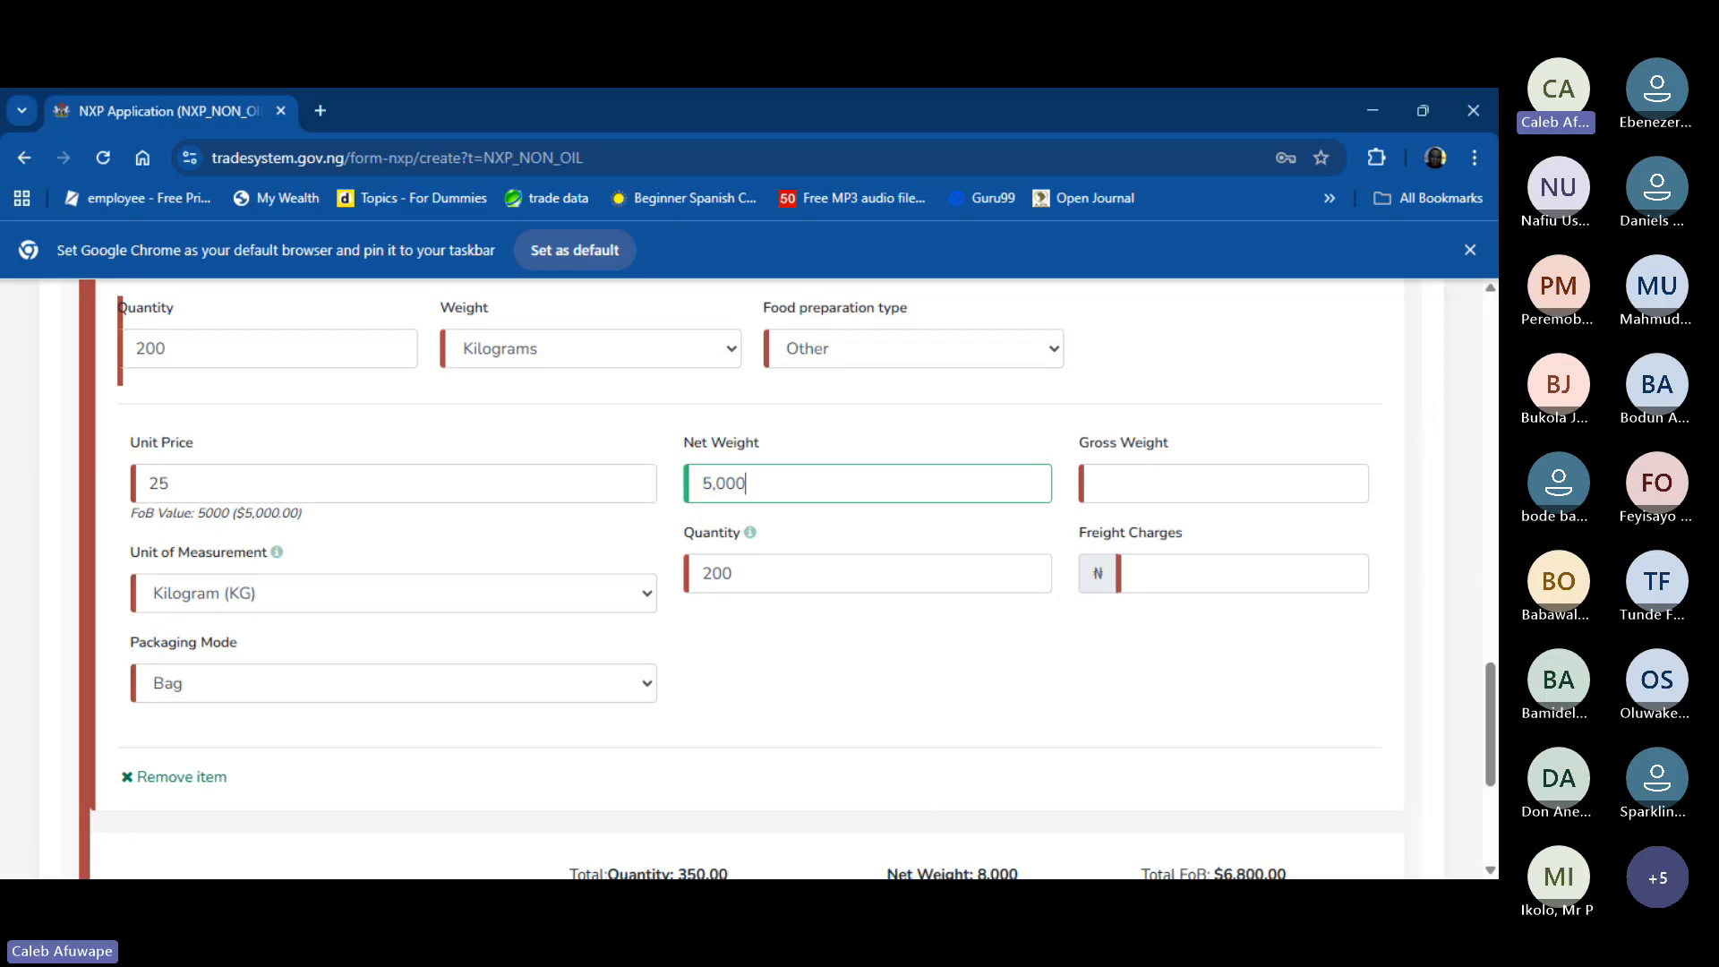
pyautogui.click(1153, 491)
pyautogui.write('5')
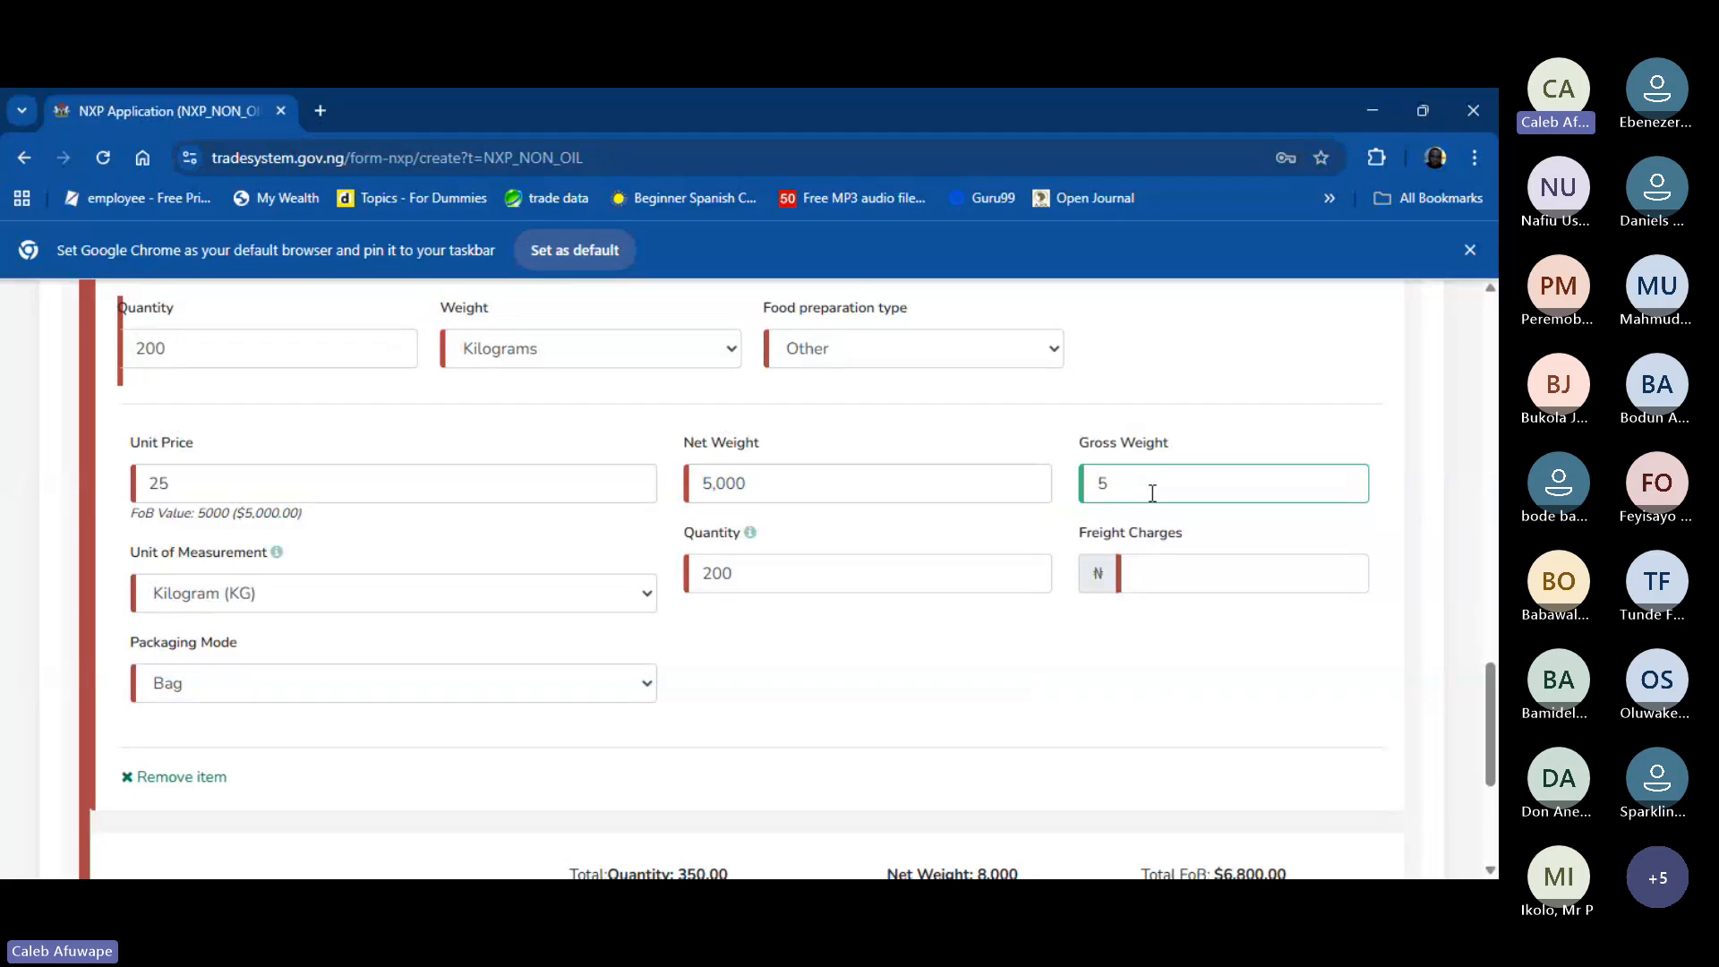
pyautogui.write('0')
pyautogui.press('BackSpace')
pyautogui.write('100')
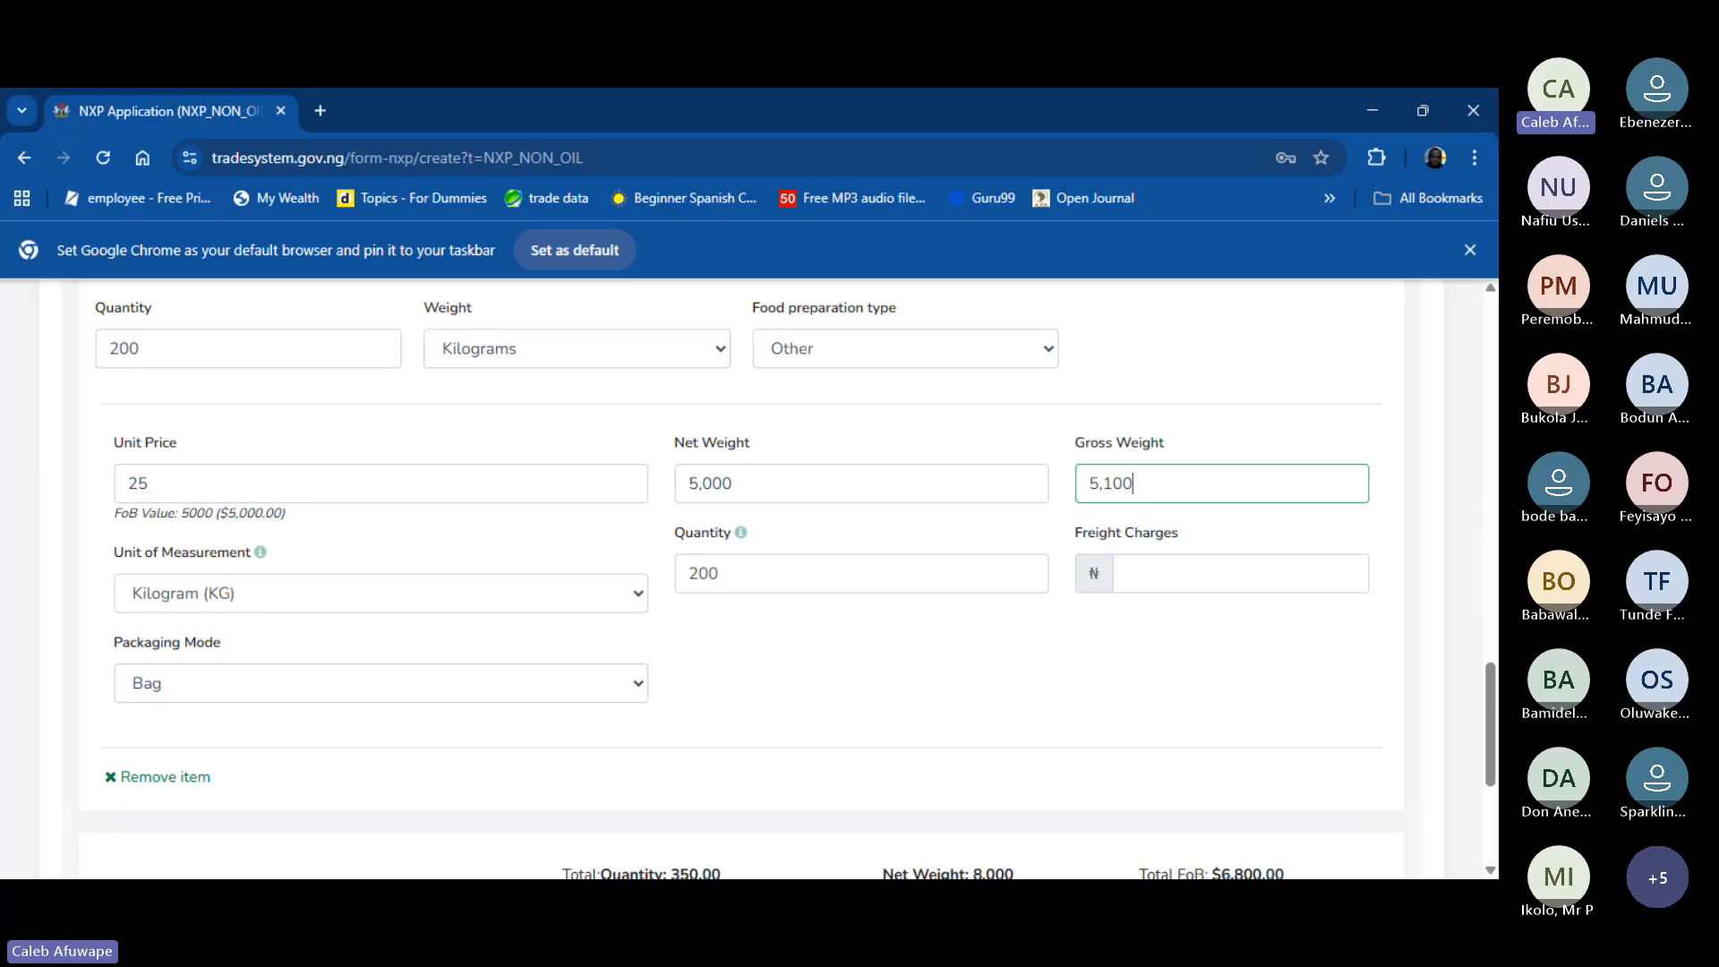
pyautogui.click(967, 900)
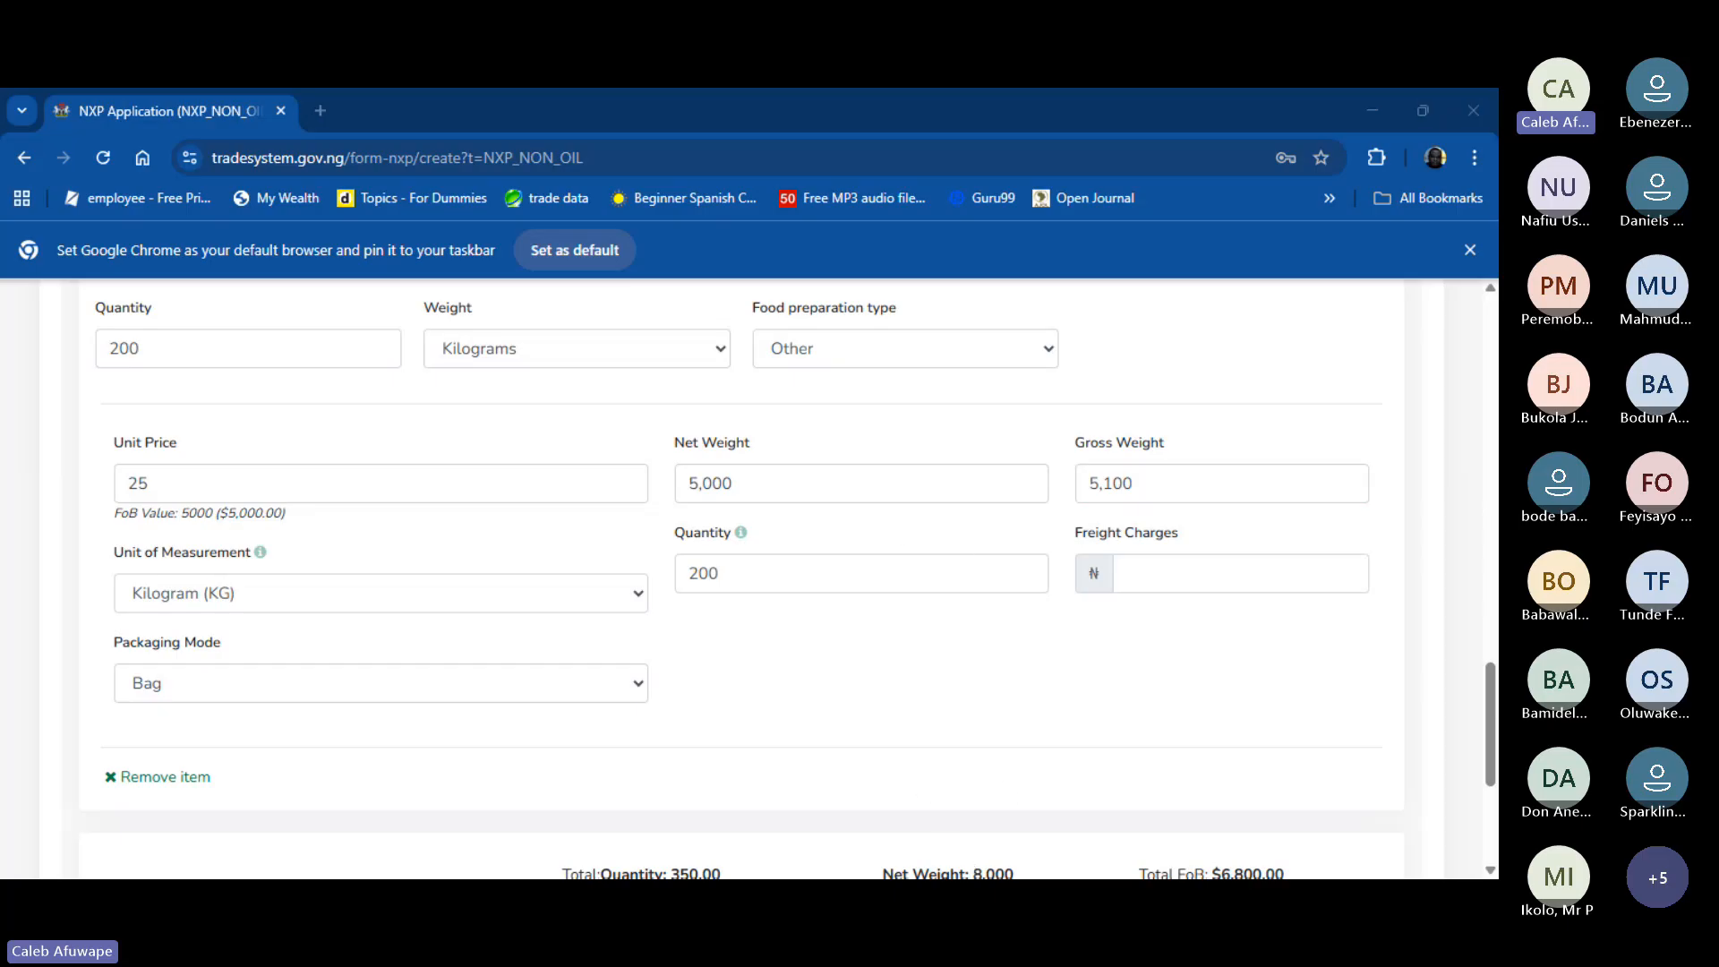
pyautogui.click(1010, 761)
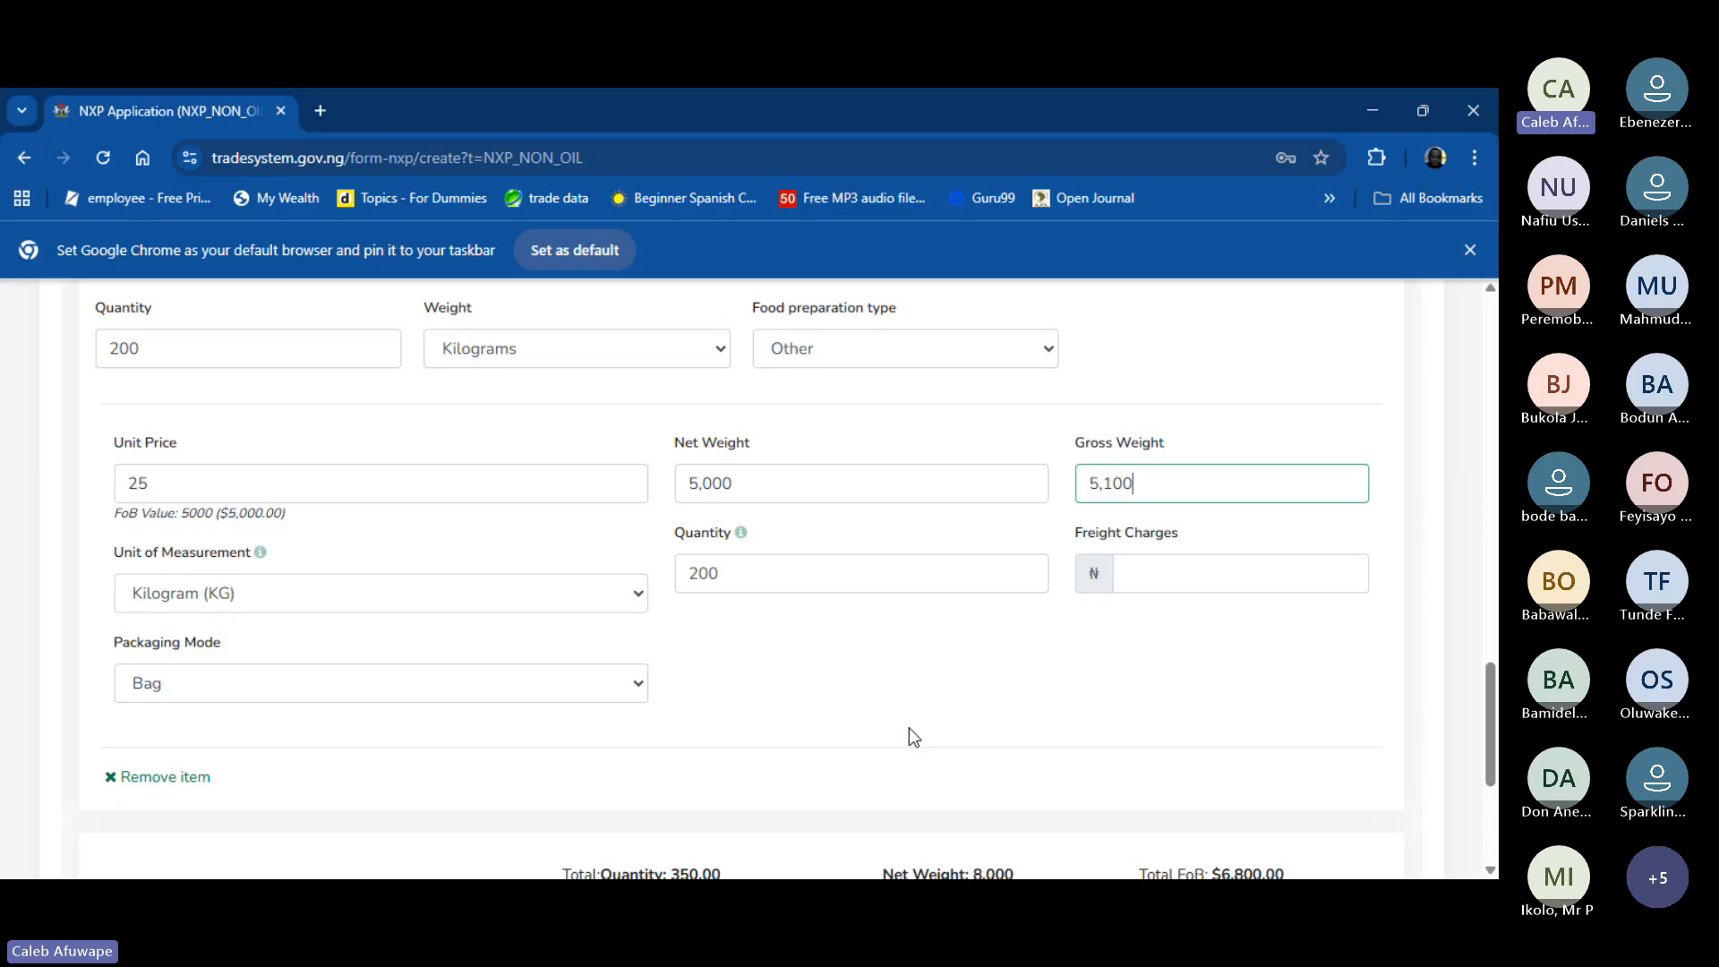
pyautogui.click(1212, 582)
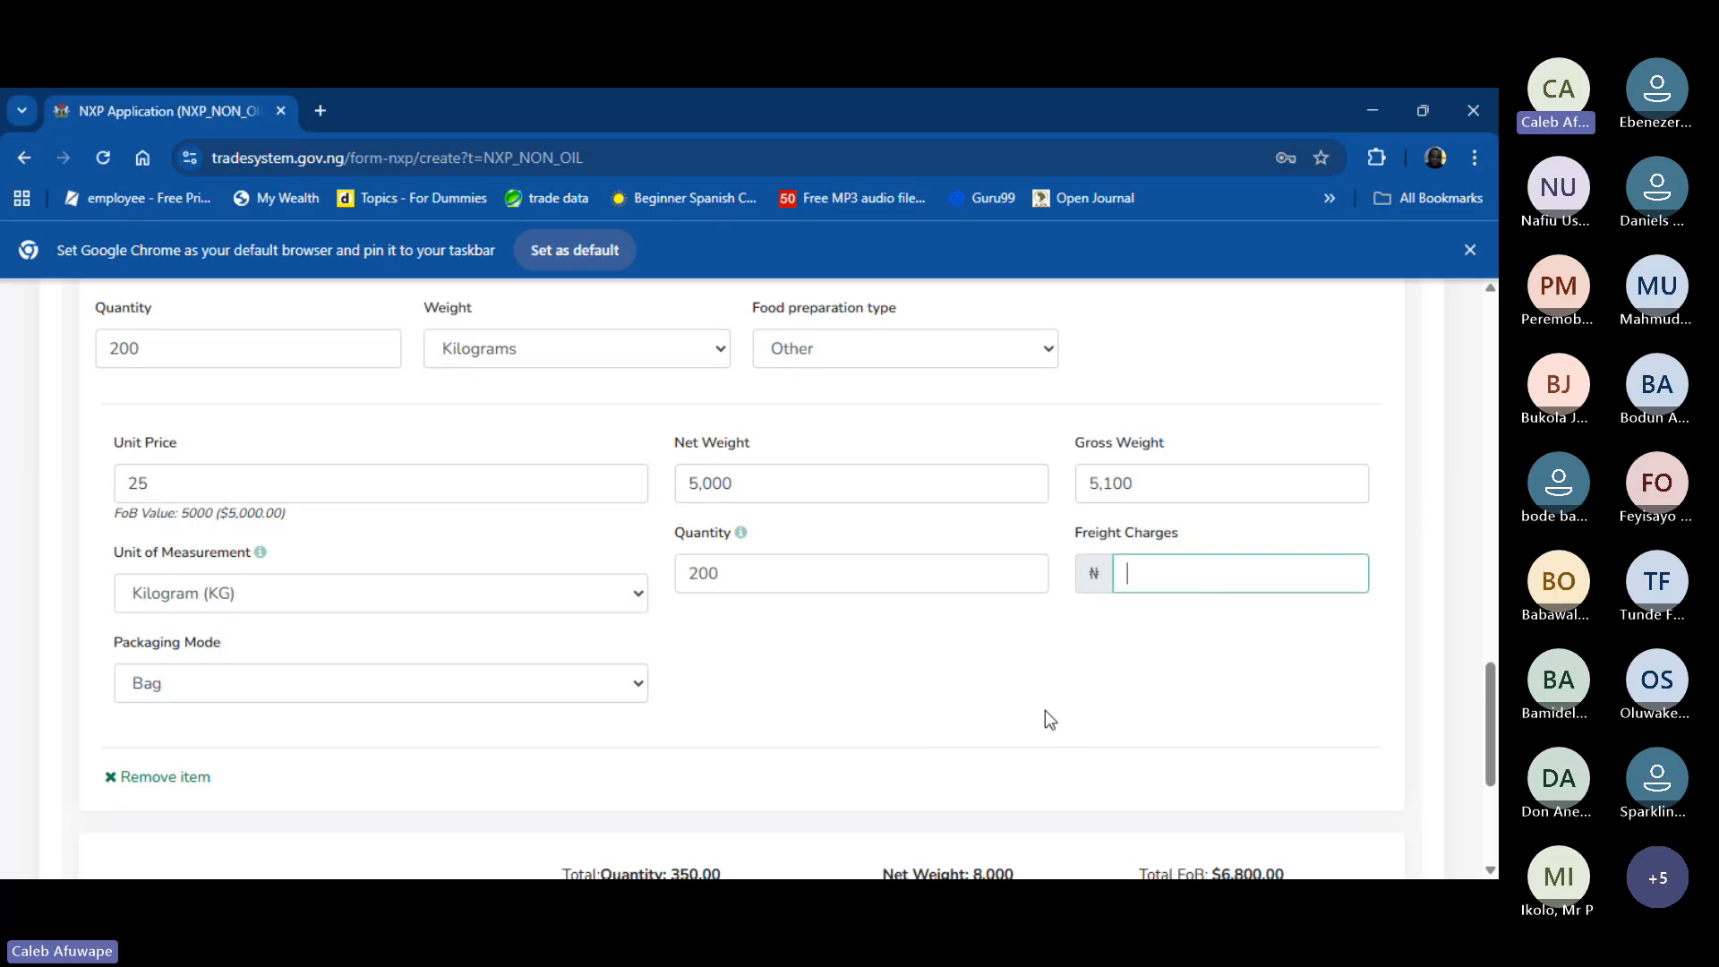
pyautogui.scroll(4, 967, 700)
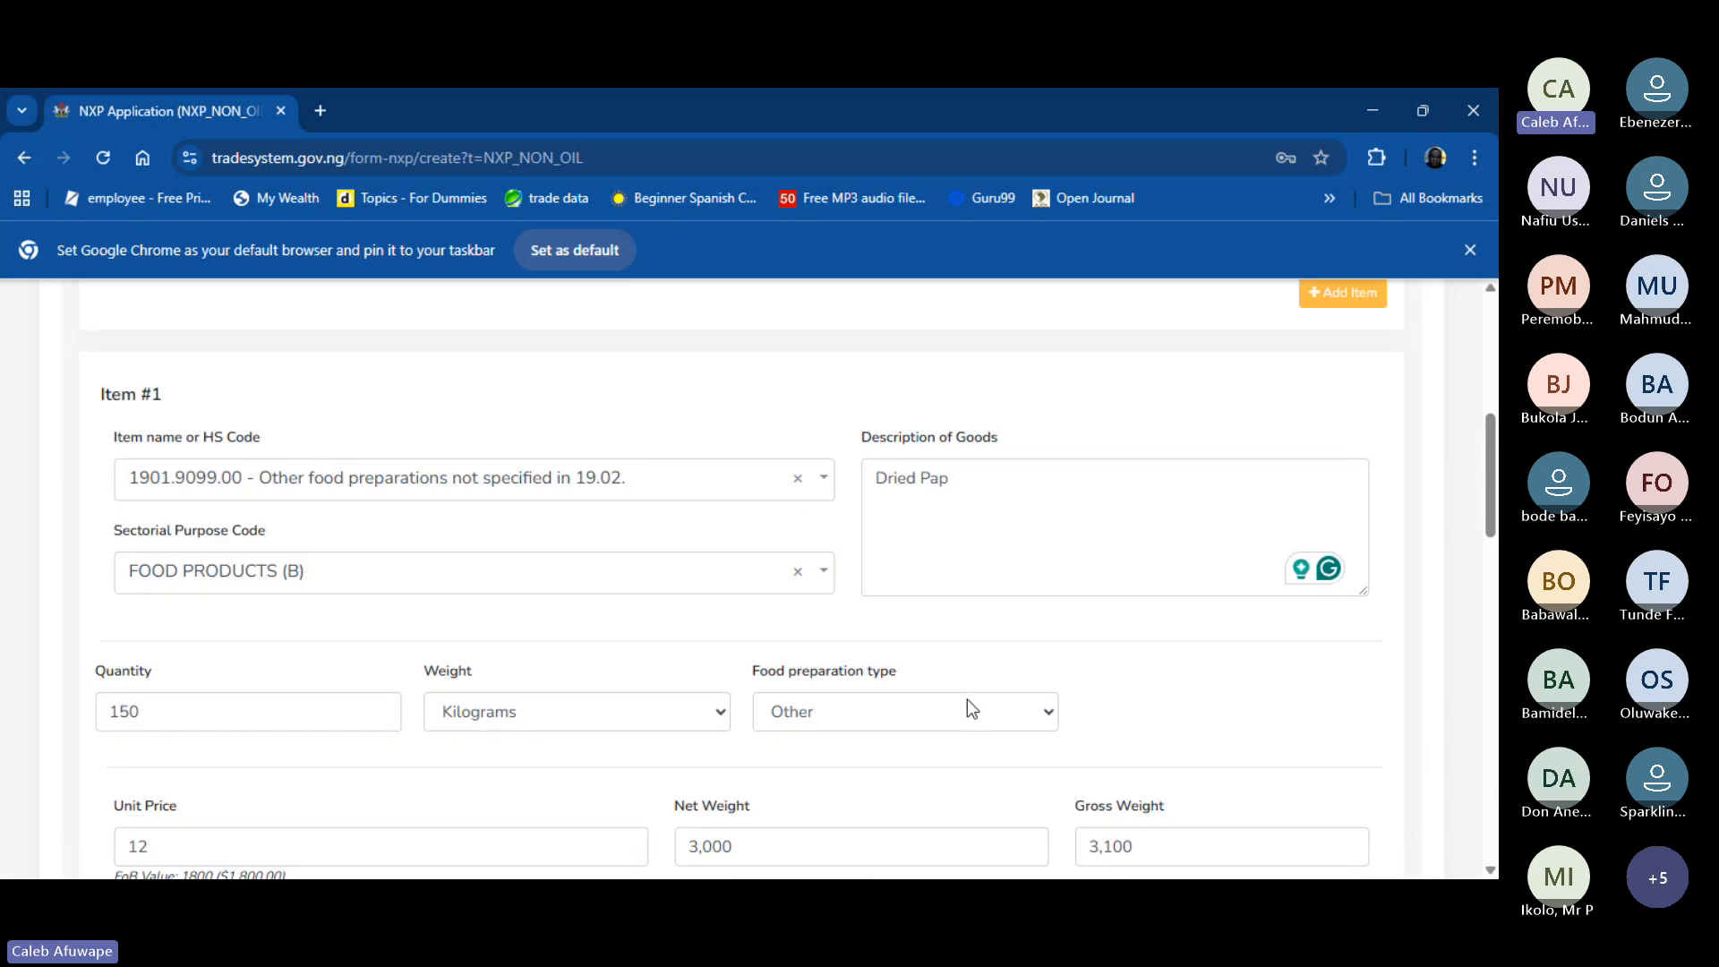
pyautogui.scroll(3, 967, 700)
pyautogui.scroll(-14, 967, 700)
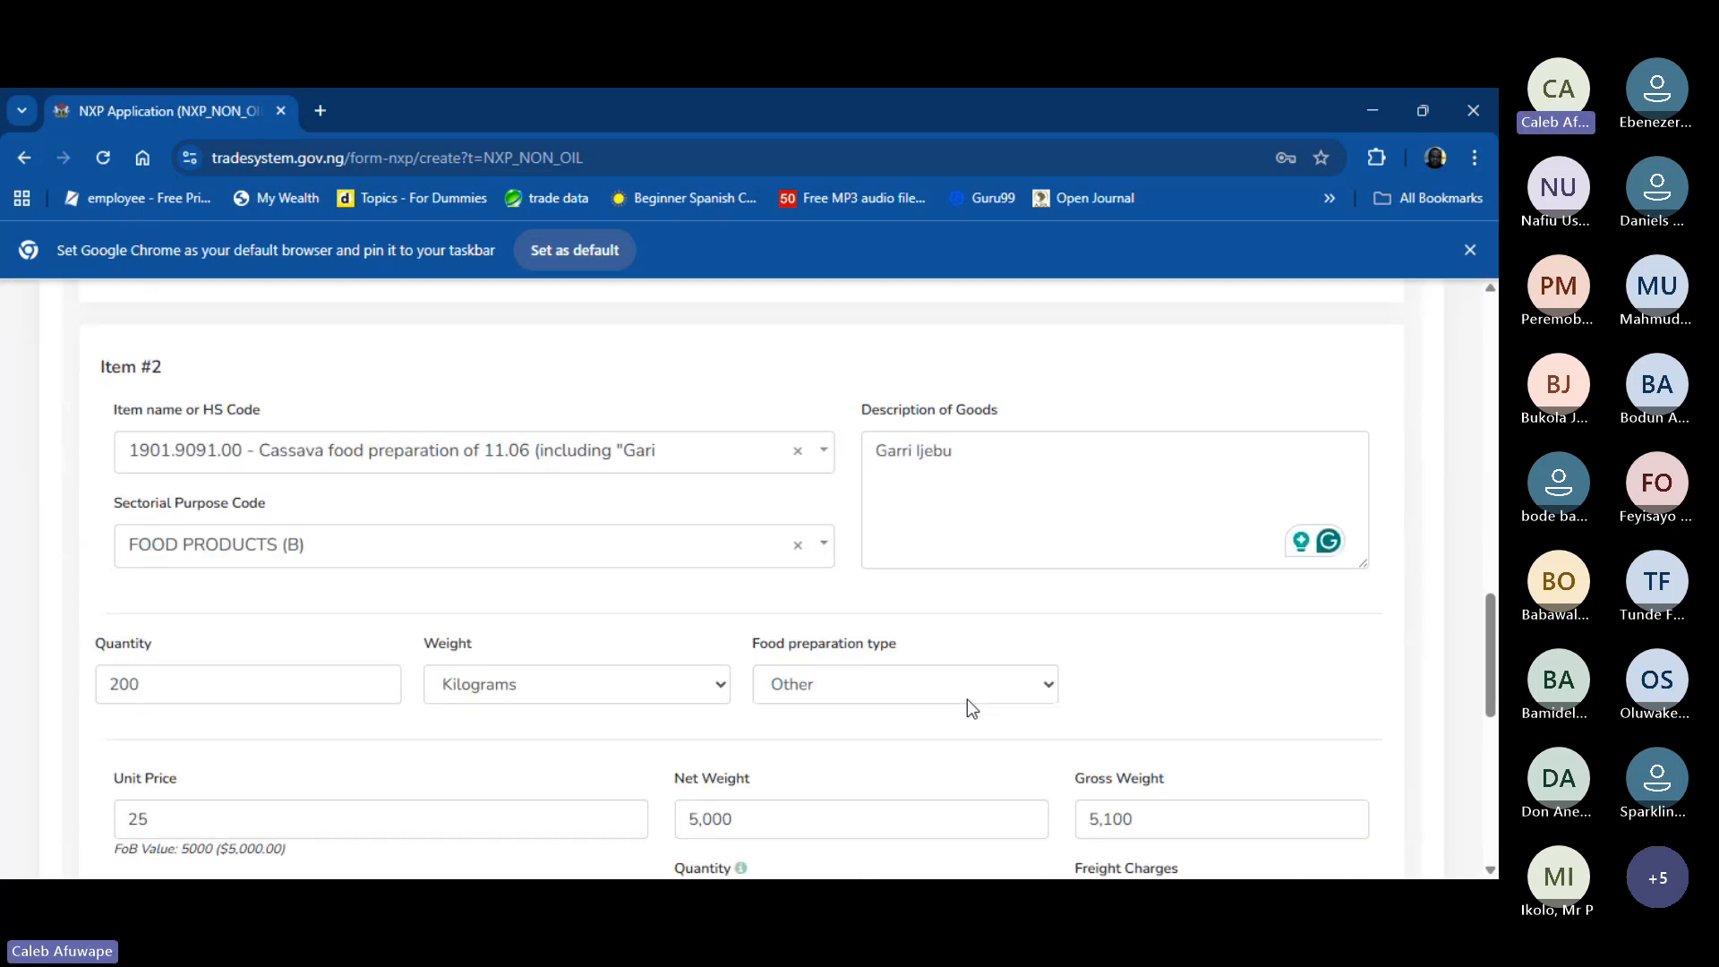
pyautogui.scroll(-10, 967, 700)
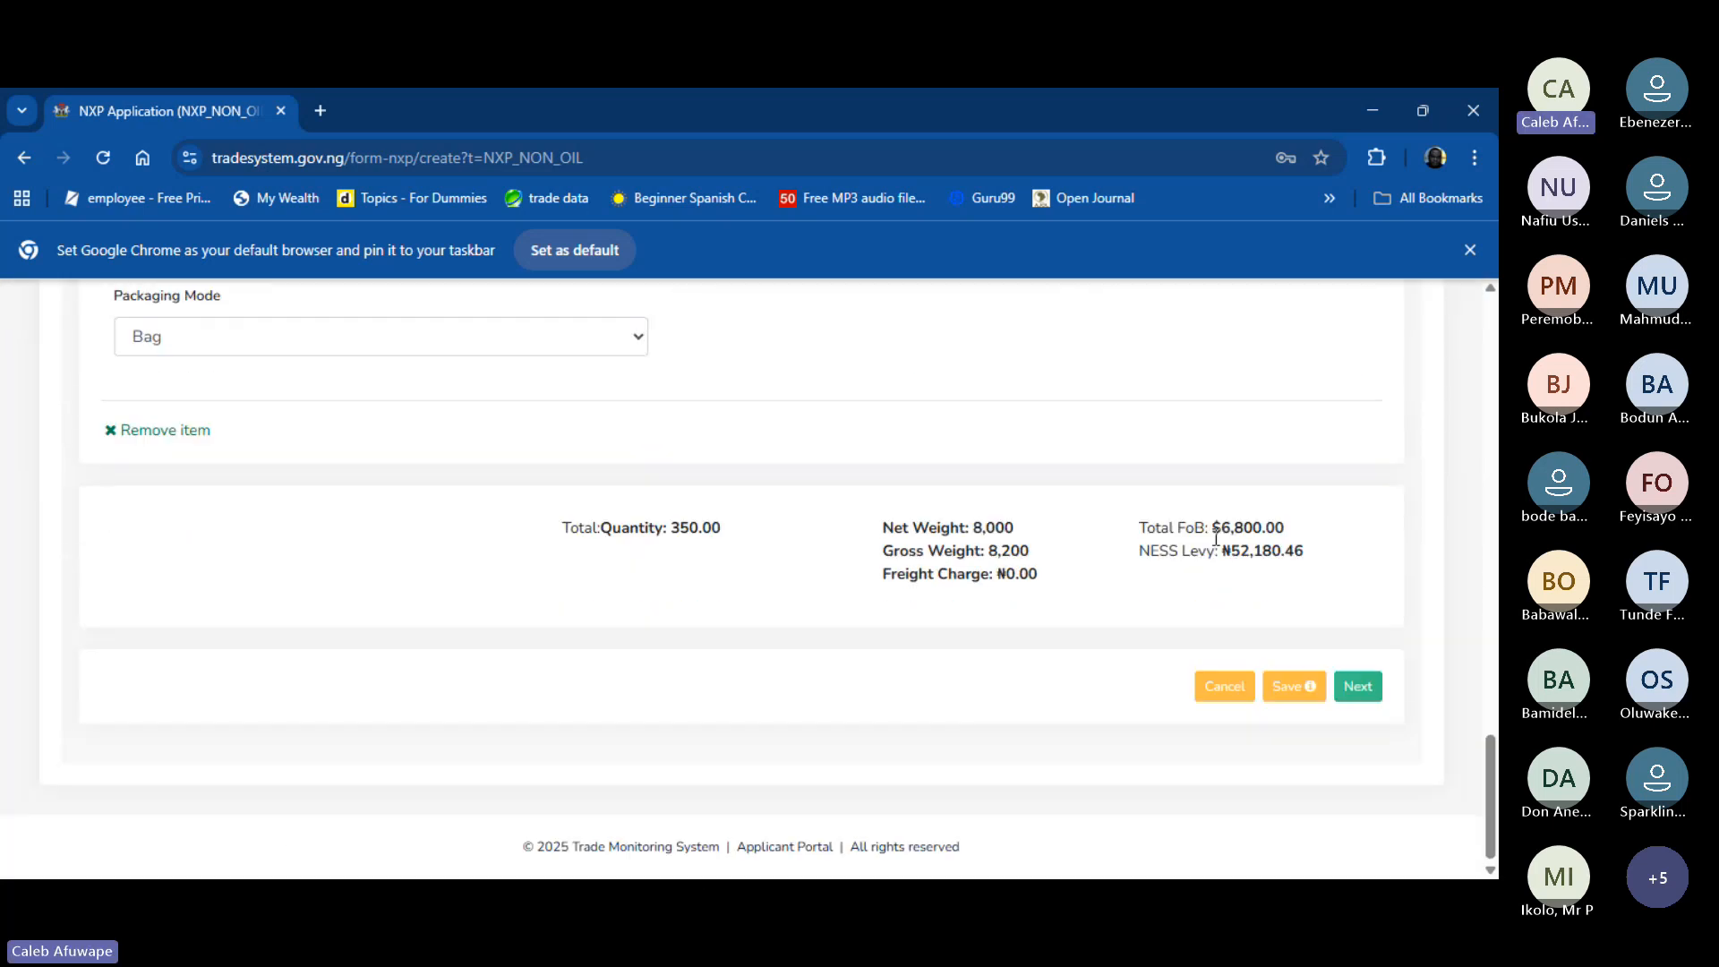
pyautogui.moveTo(1211, 527)
pyautogui.mouseDown()
pyautogui.moveTo(1296, 534)
pyautogui.moveTo(1311, 554)
pyautogui.moveTo(1223, 550)
pyautogui.mouseUp()
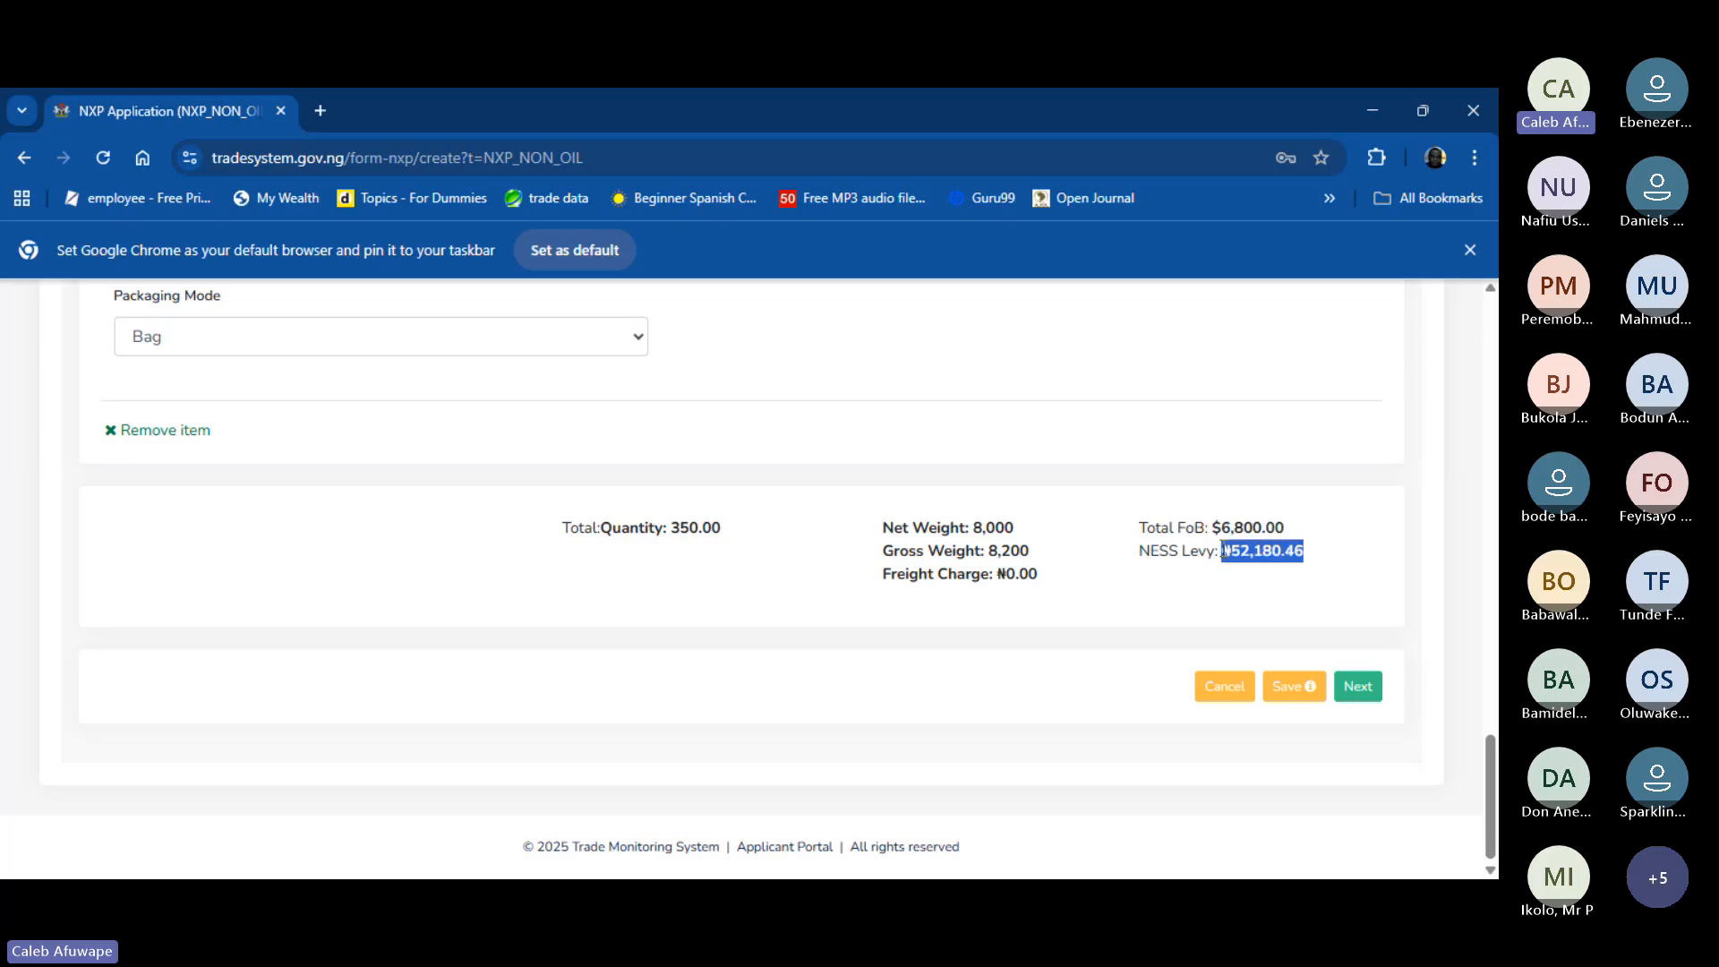
pyautogui.click(1223, 584)
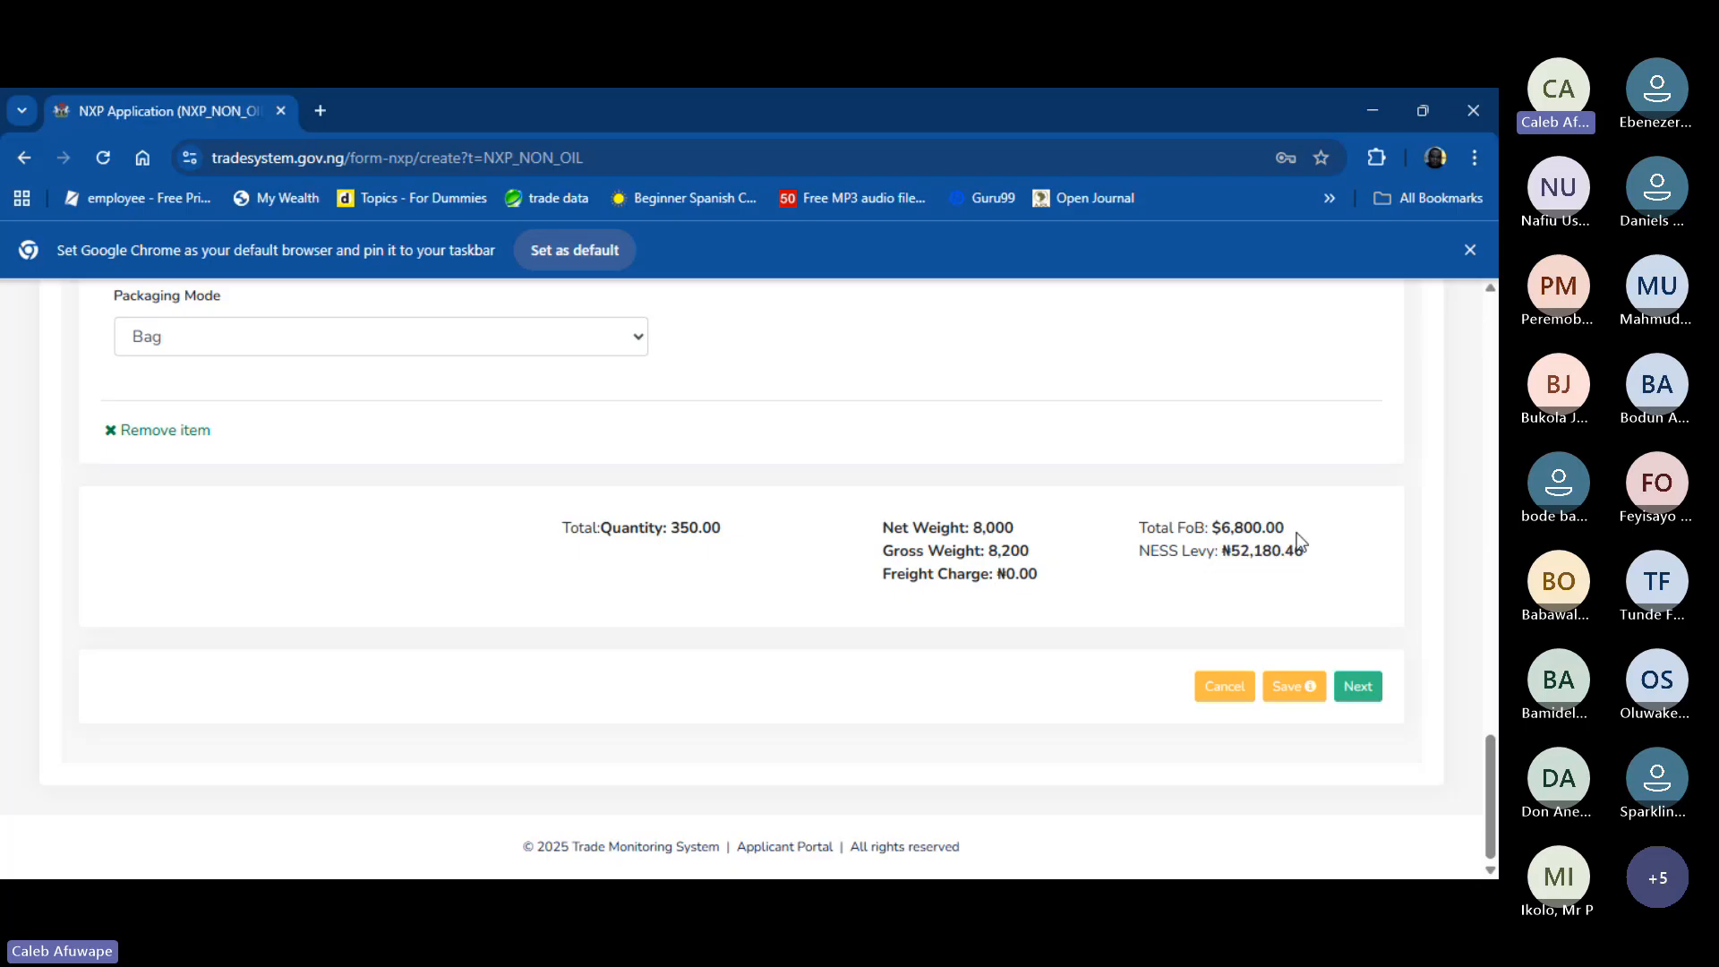
pyautogui.moveTo(1289, 528); pyautogui.dragTo(1211, 528)
pyautogui.scroll(10, 1026, 588)
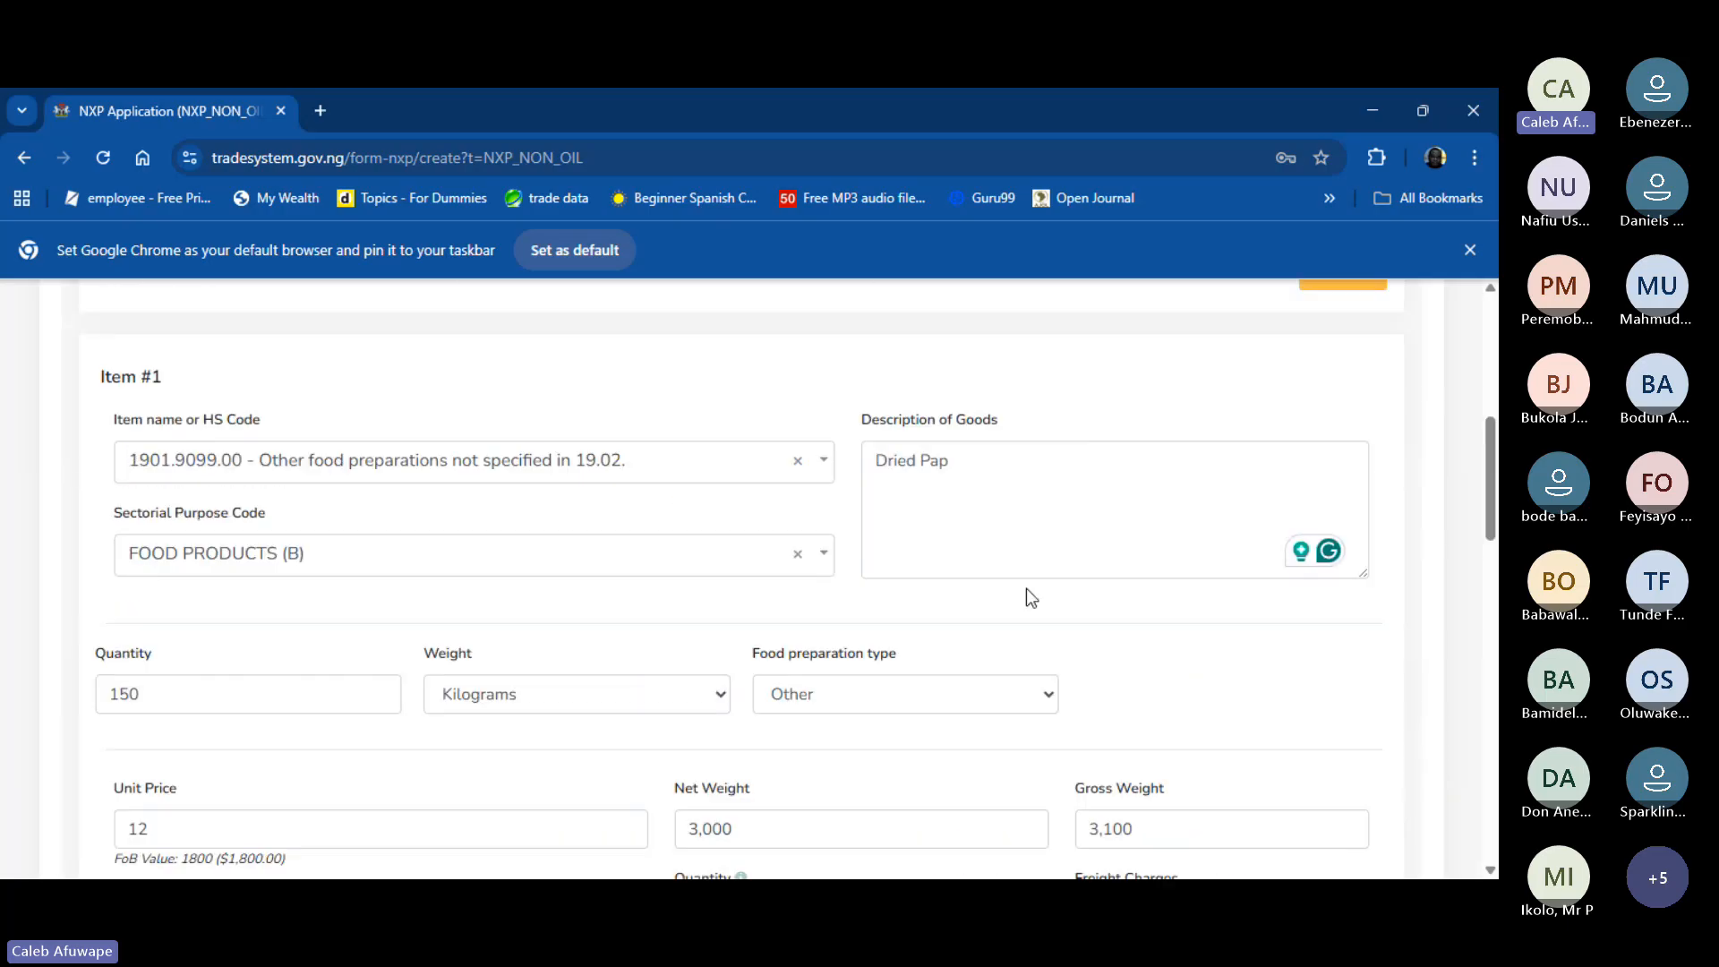
pyautogui.scroll(5, 321, 439)
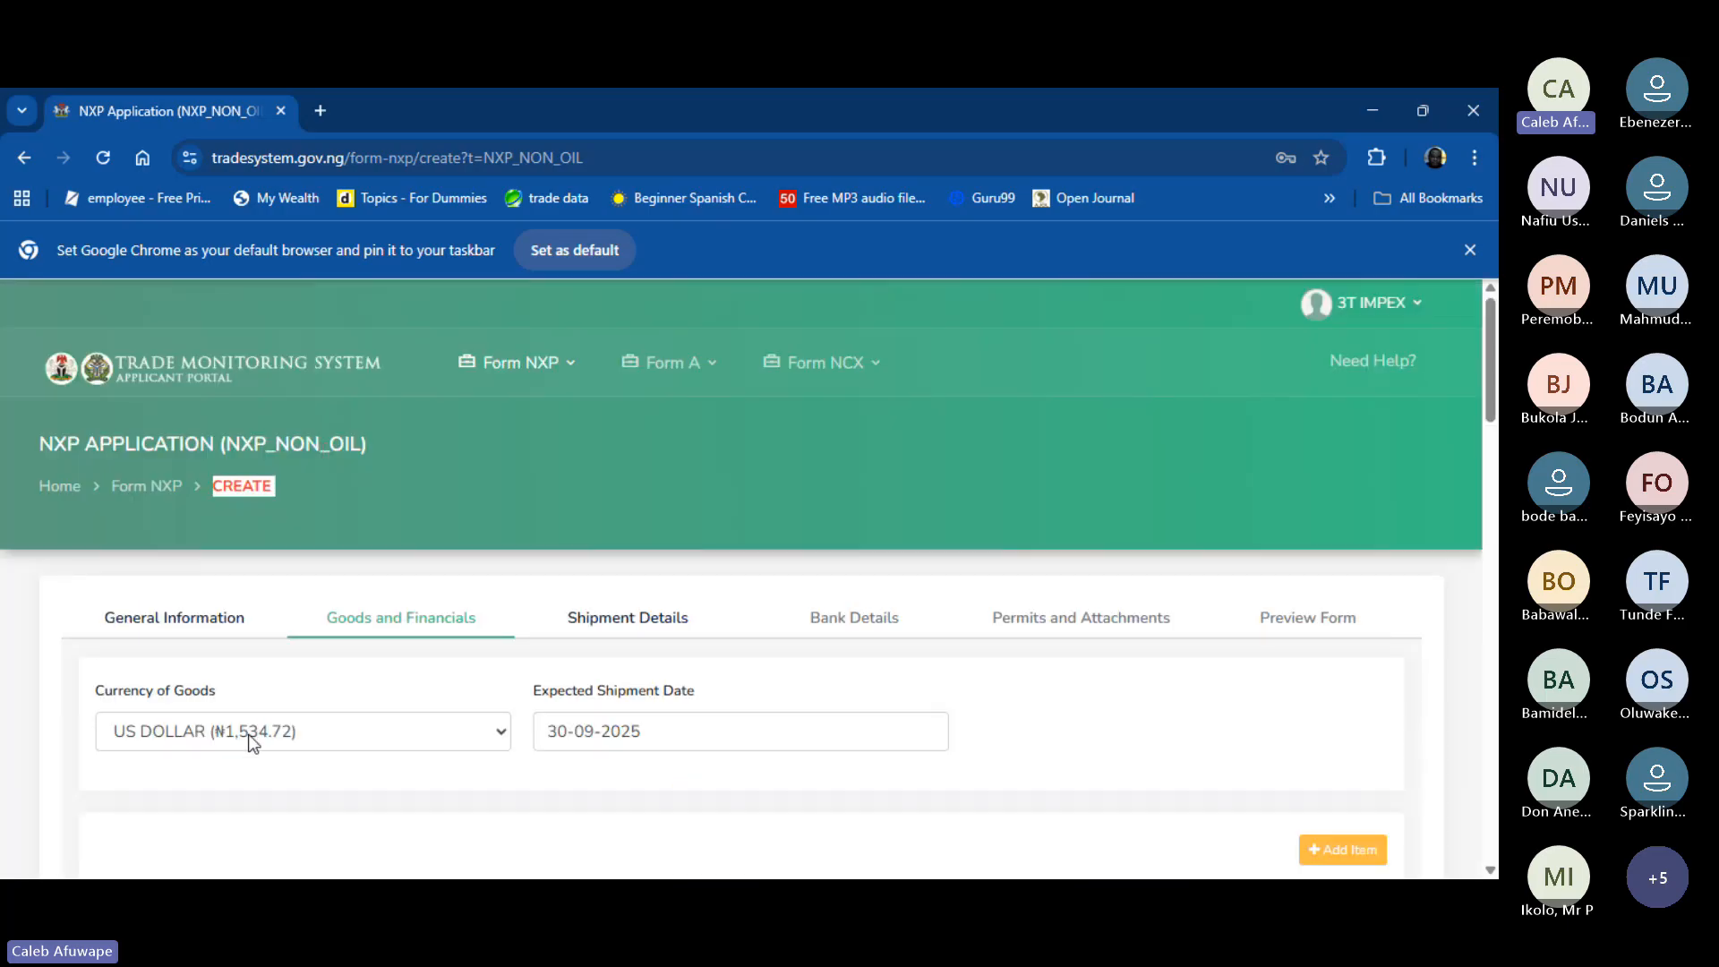
pyautogui.scroll(-3, 582, 723)
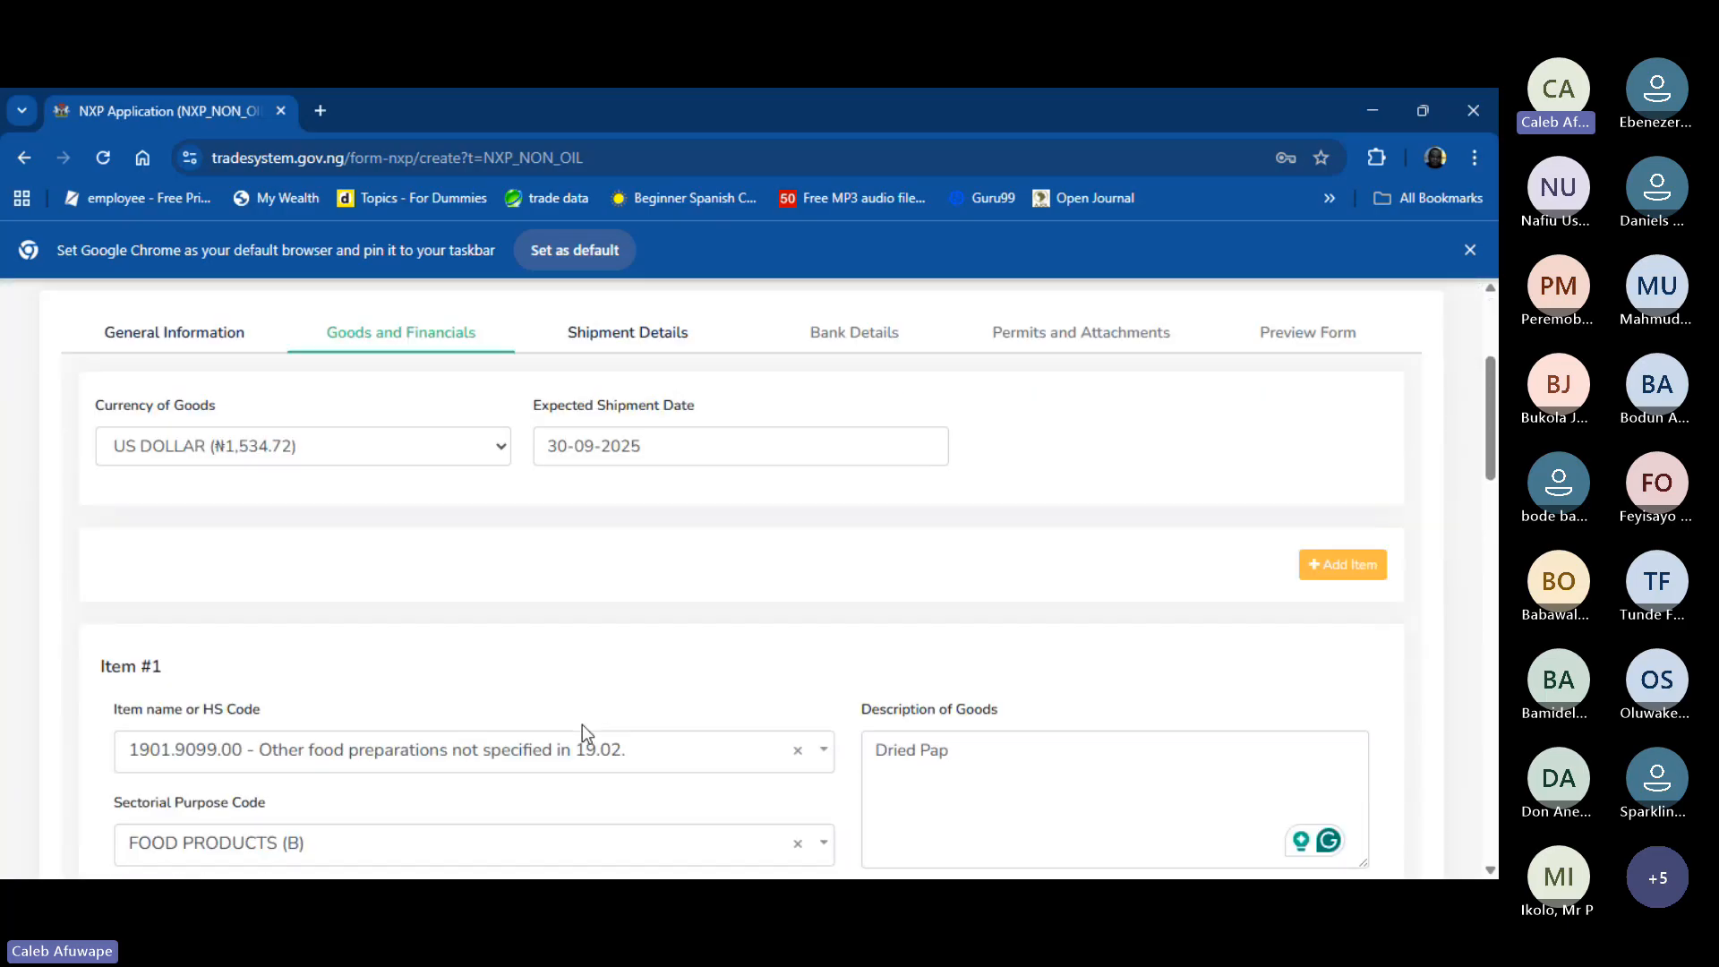
pyautogui.scroll(-3, 582, 724)
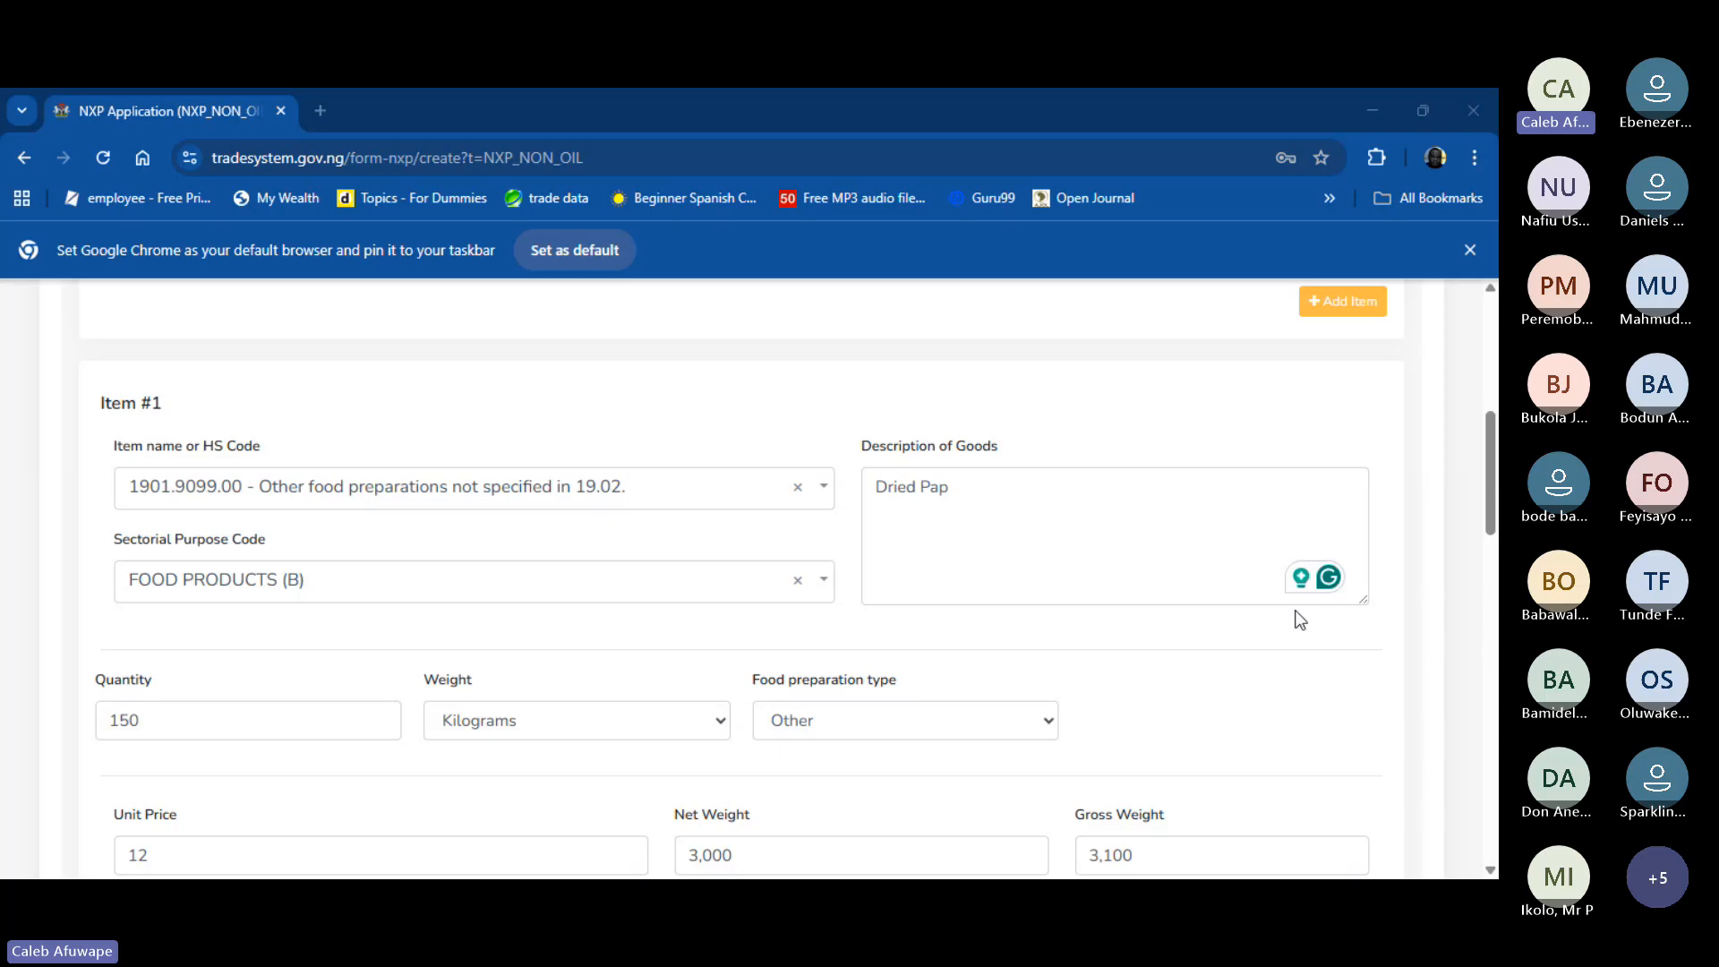
# - Add Item #3 and filter its Item name or HS Code list by searching 1901
pyautogui.click(1361, 288)
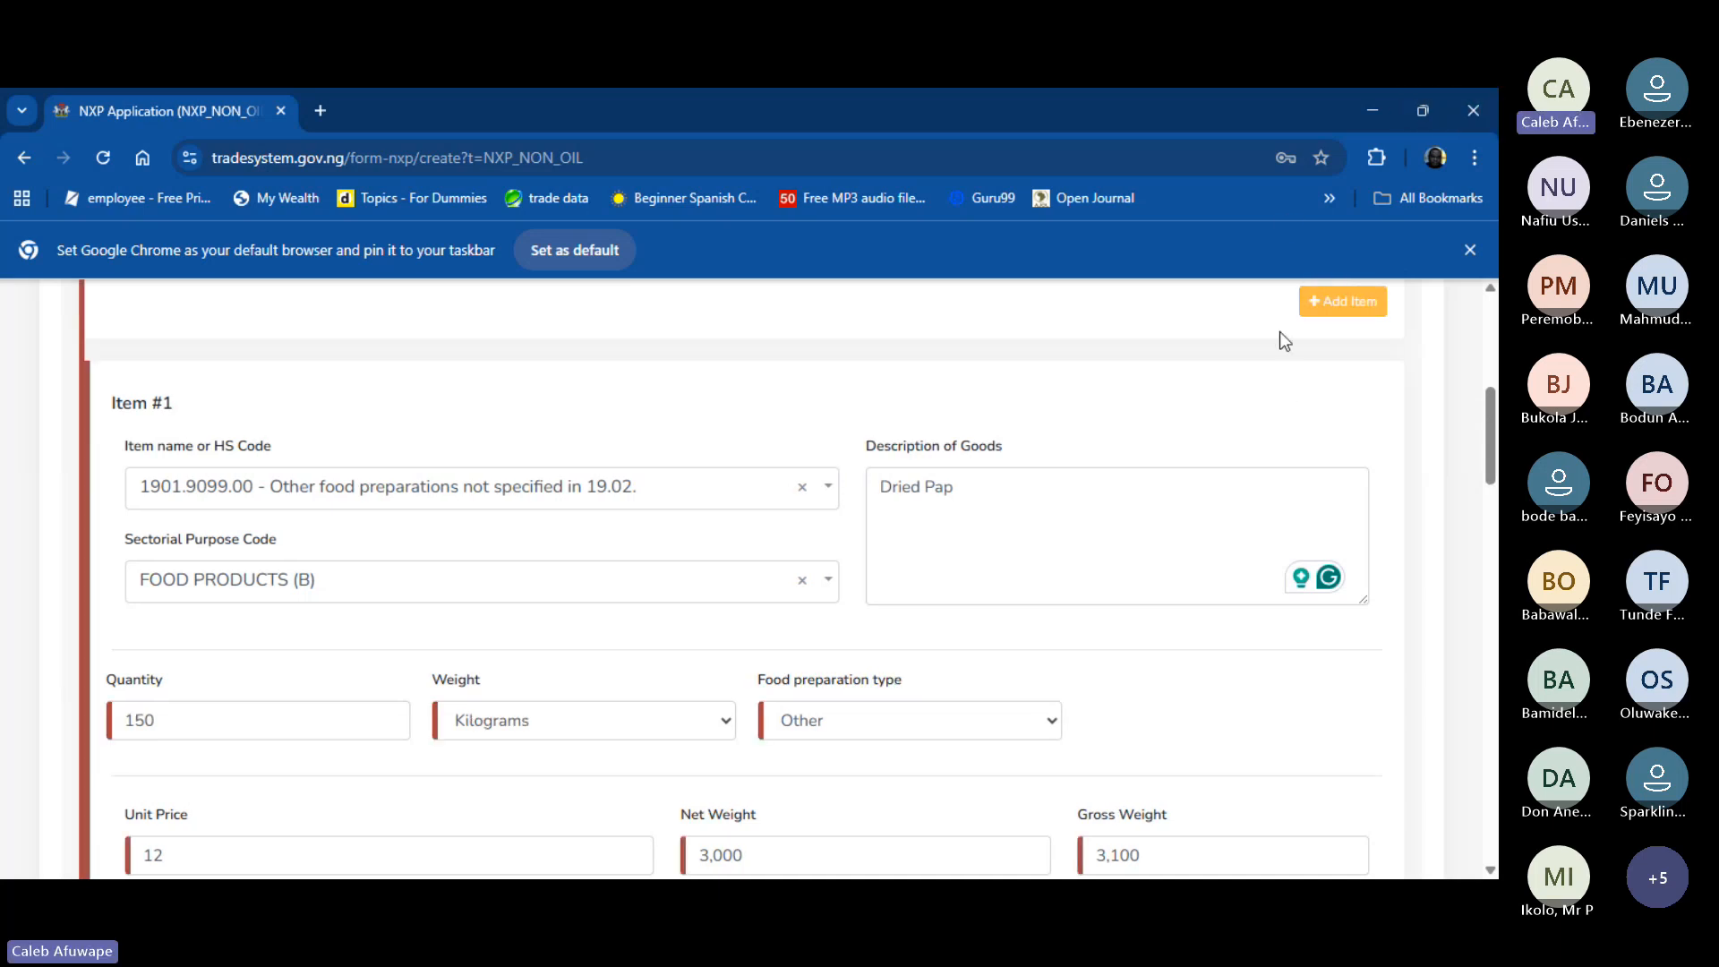
pyautogui.scroll(-20, 417, 369)
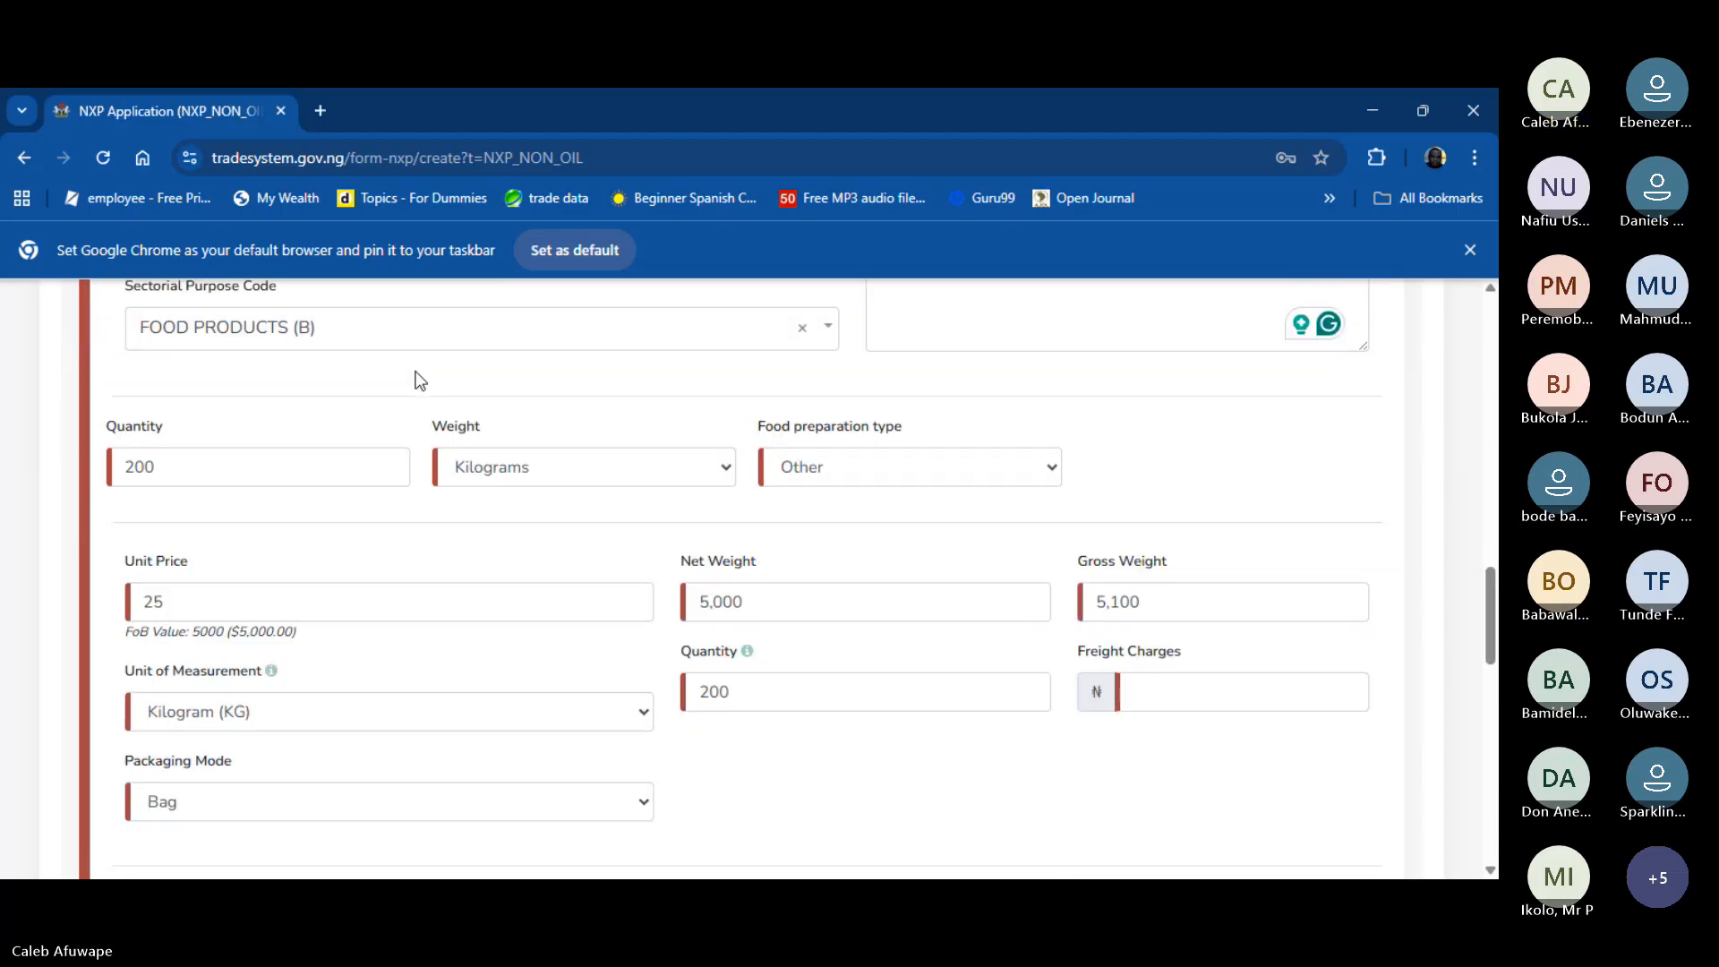
pyautogui.scroll(7, 417, 367)
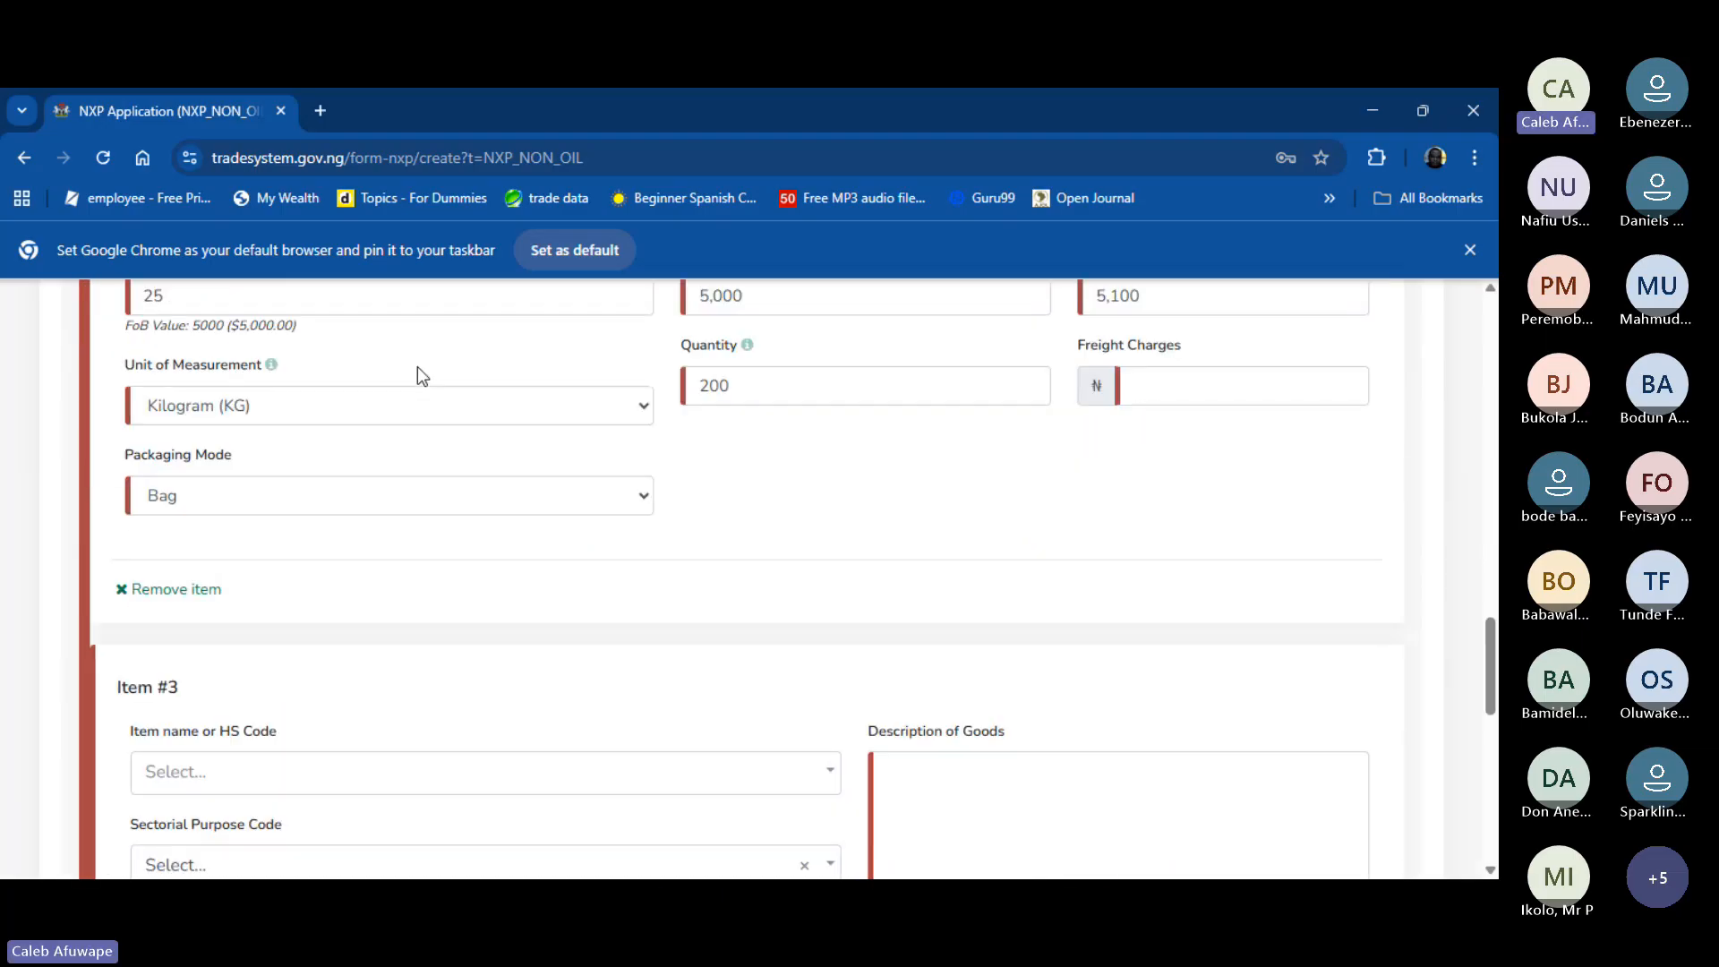
pyautogui.scroll(-5, 296, 448)
pyautogui.scroll(2, 248, 436)
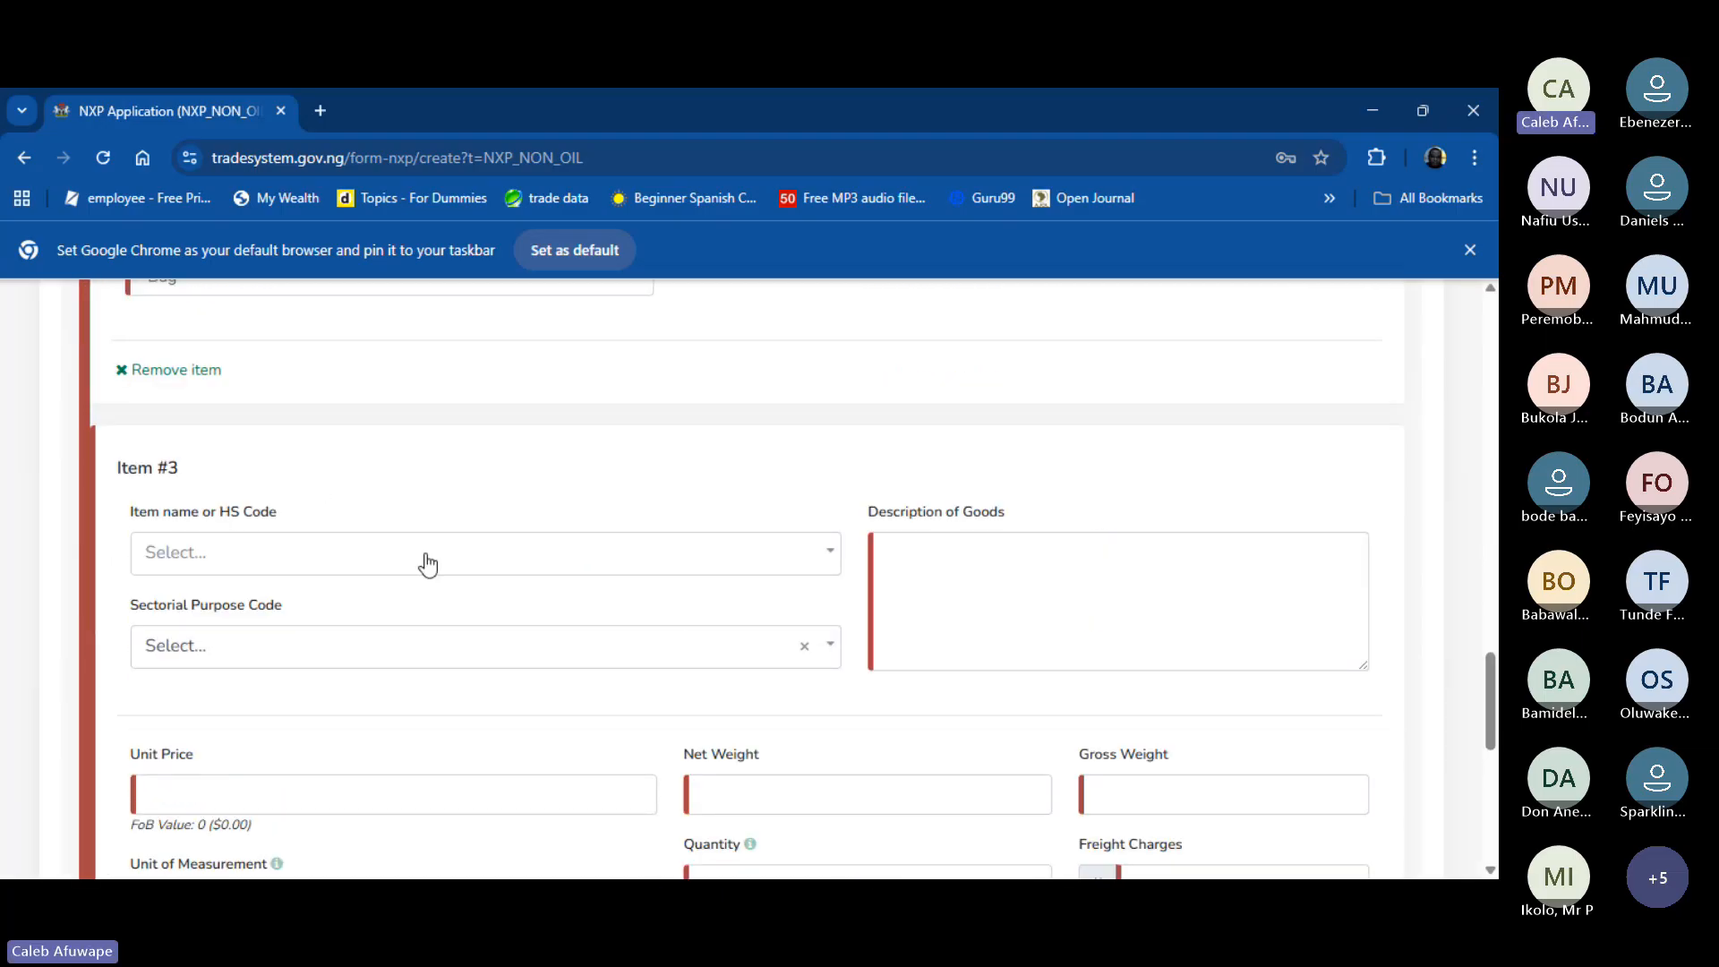
pyautogui.click(452, 557)
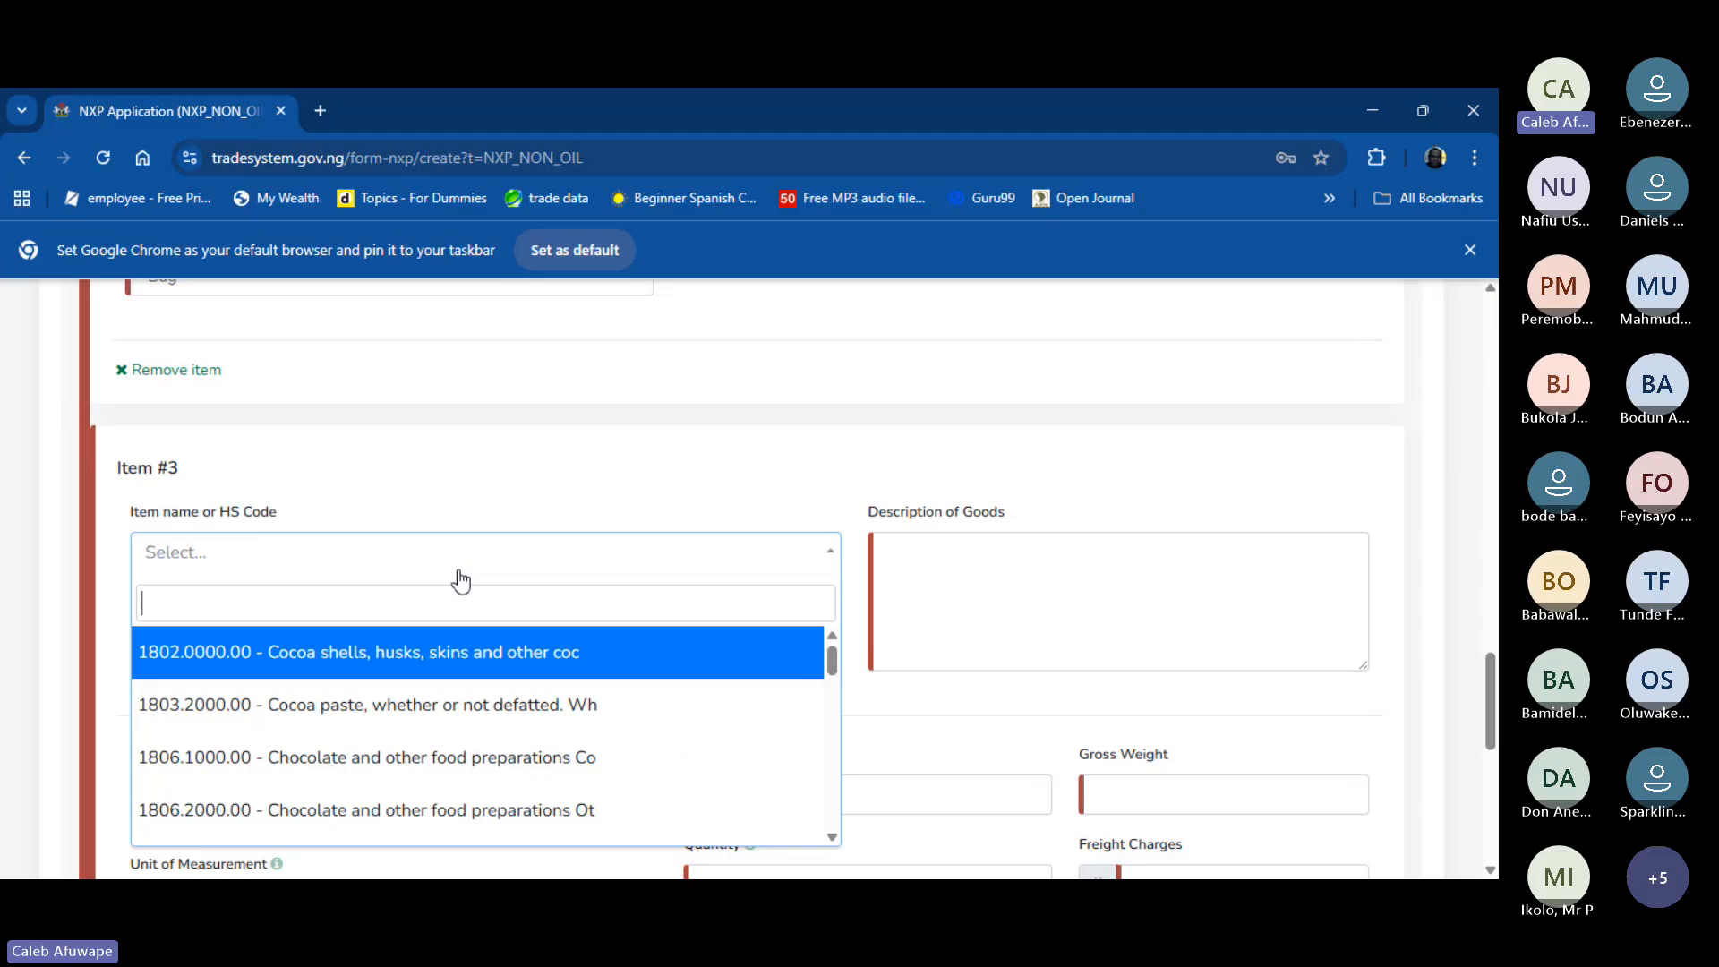
pyautogui.write('190')
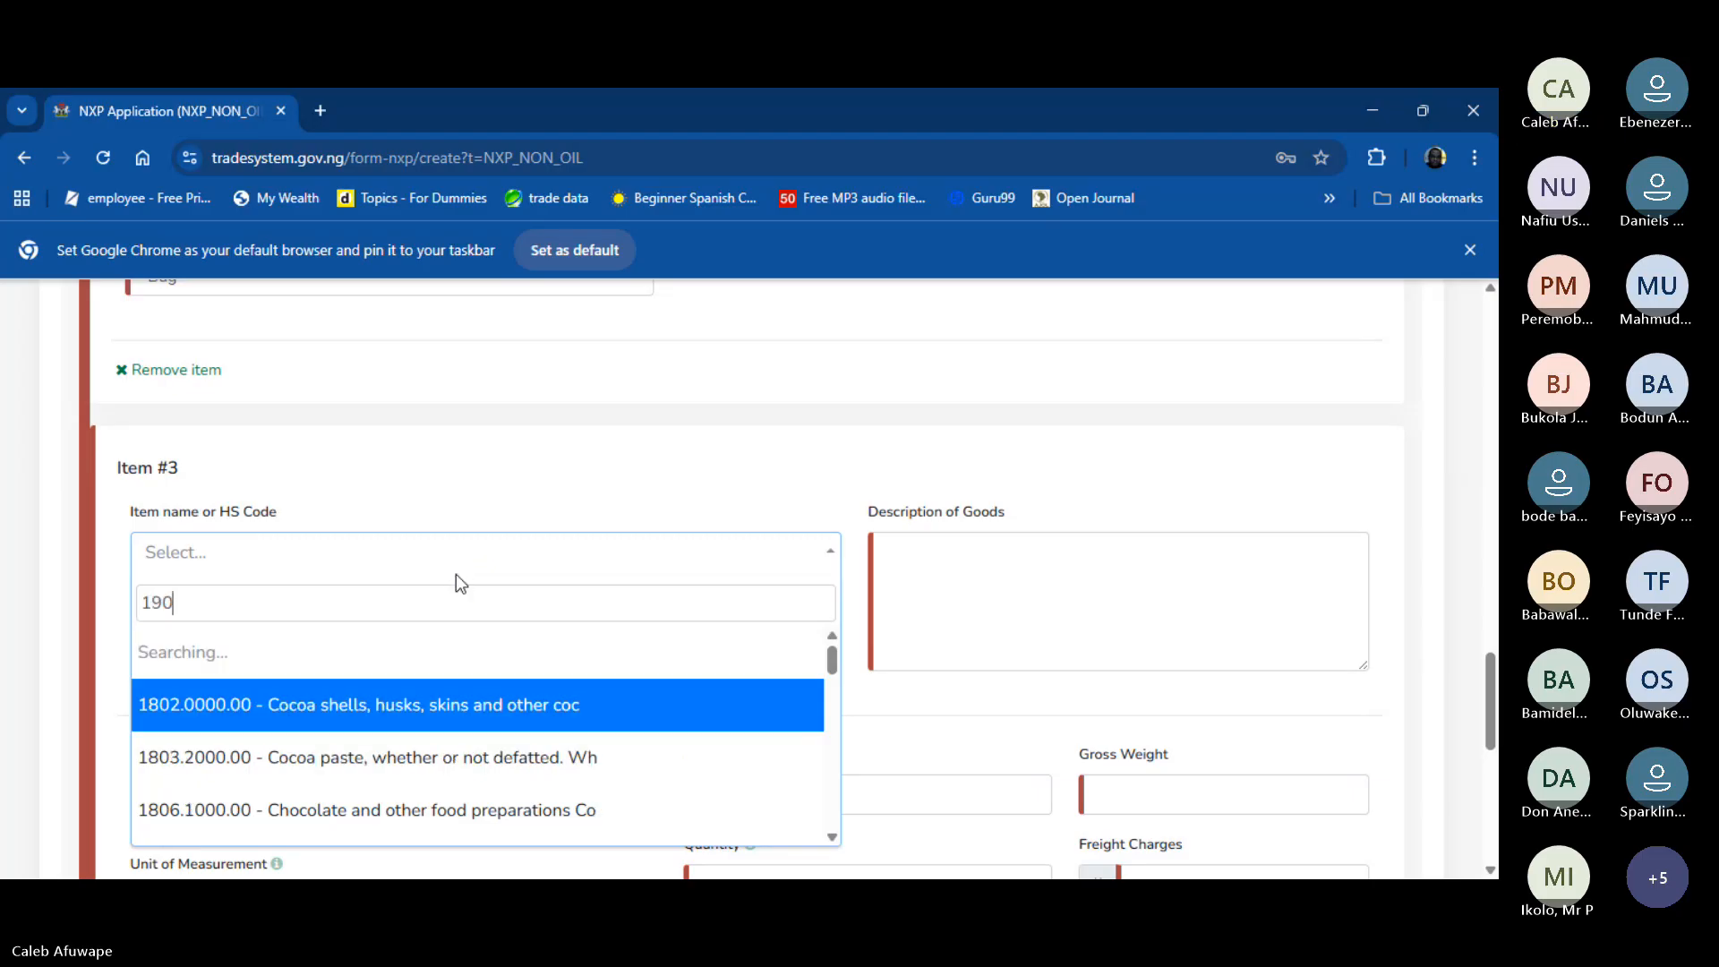
pyautogui.write('1')
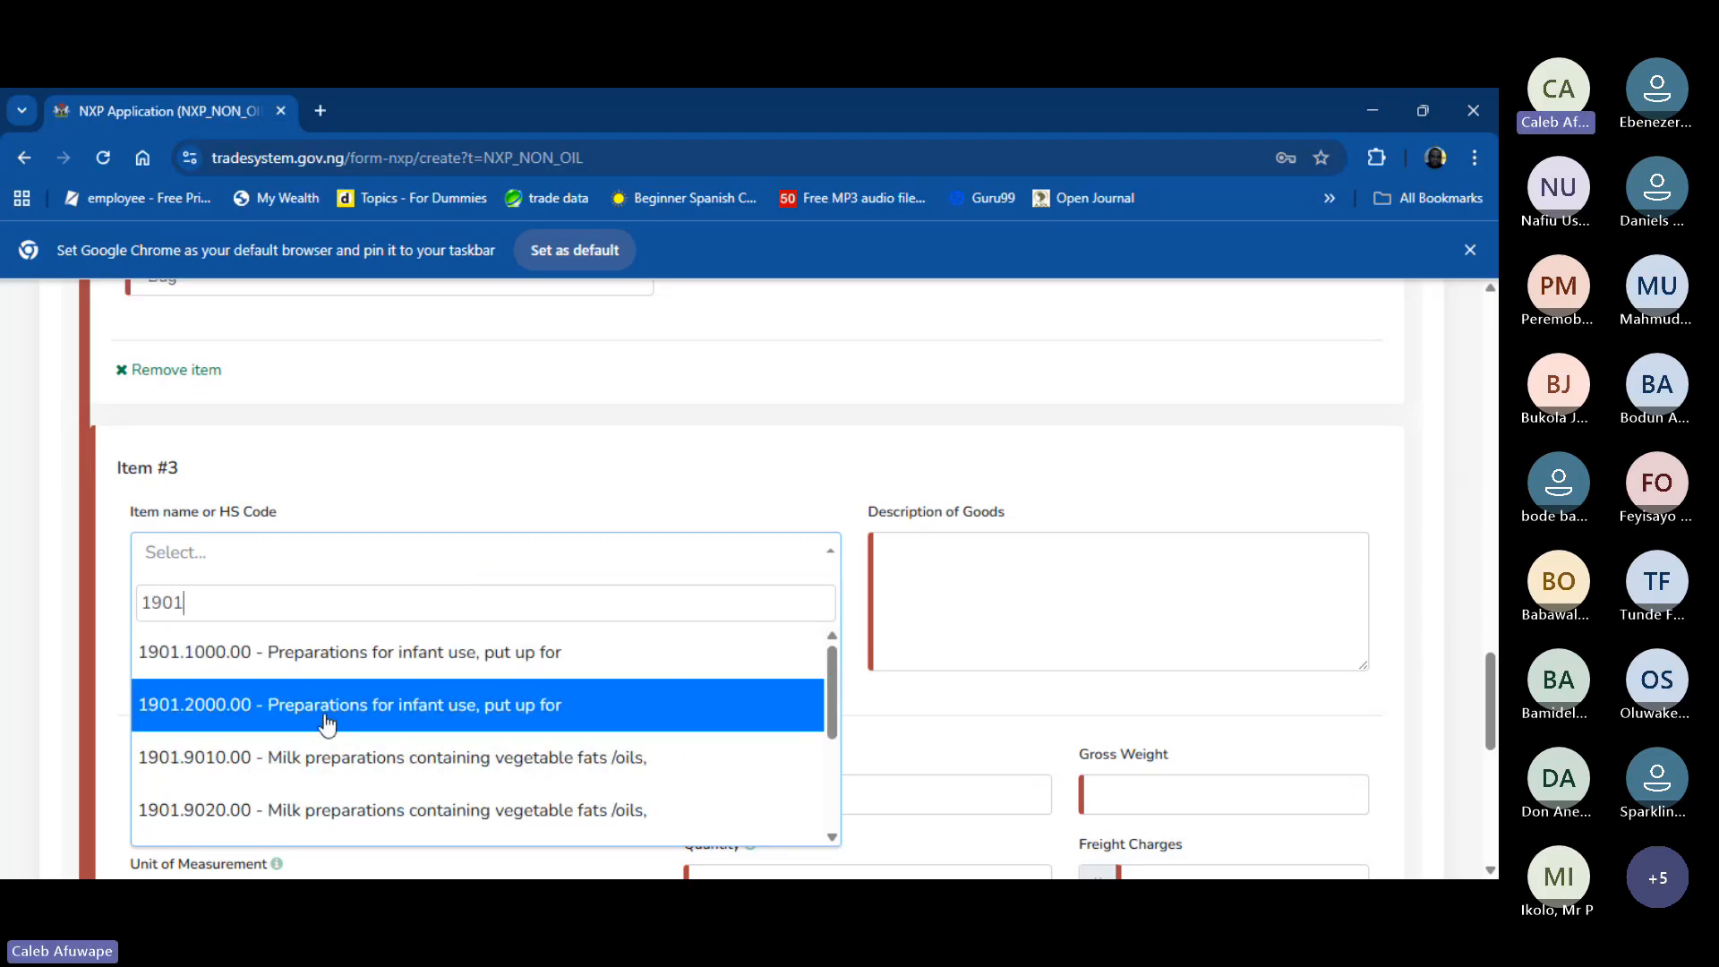
pyautogui.scroll(-3, 327, 723)
pyautogui.scroll(3, 327, 723)
pyautogui.scroll(-3, 327, 723)
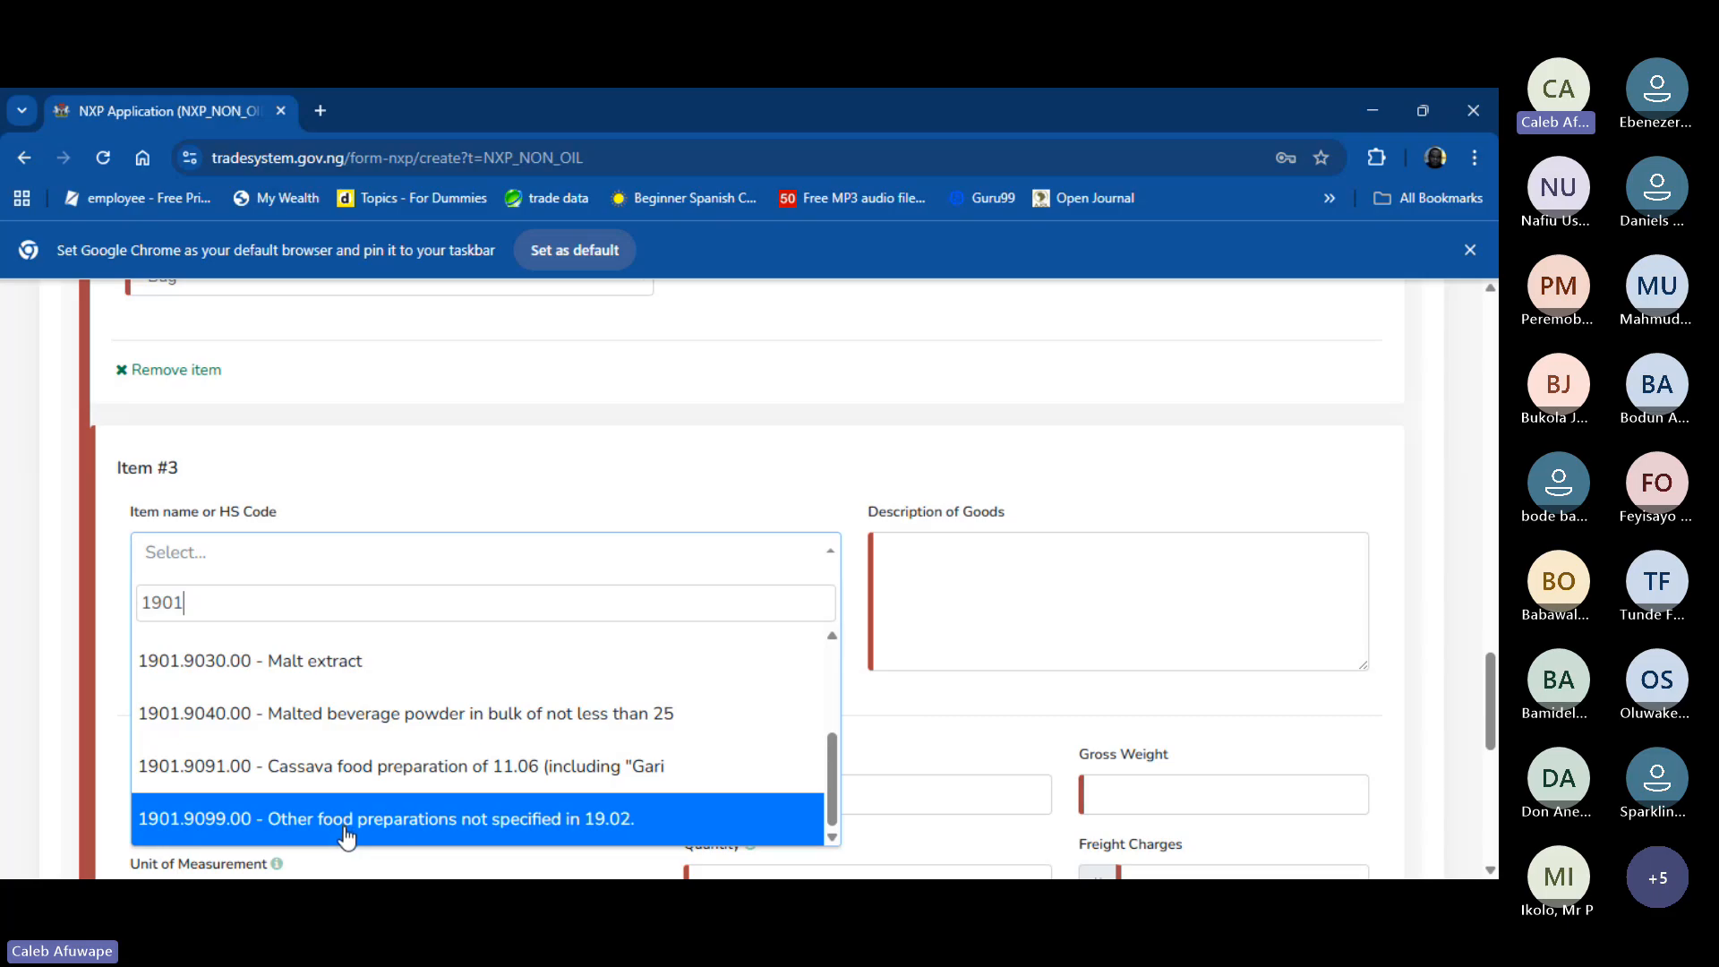
pyautogui.scroll(-3, 348, 836)
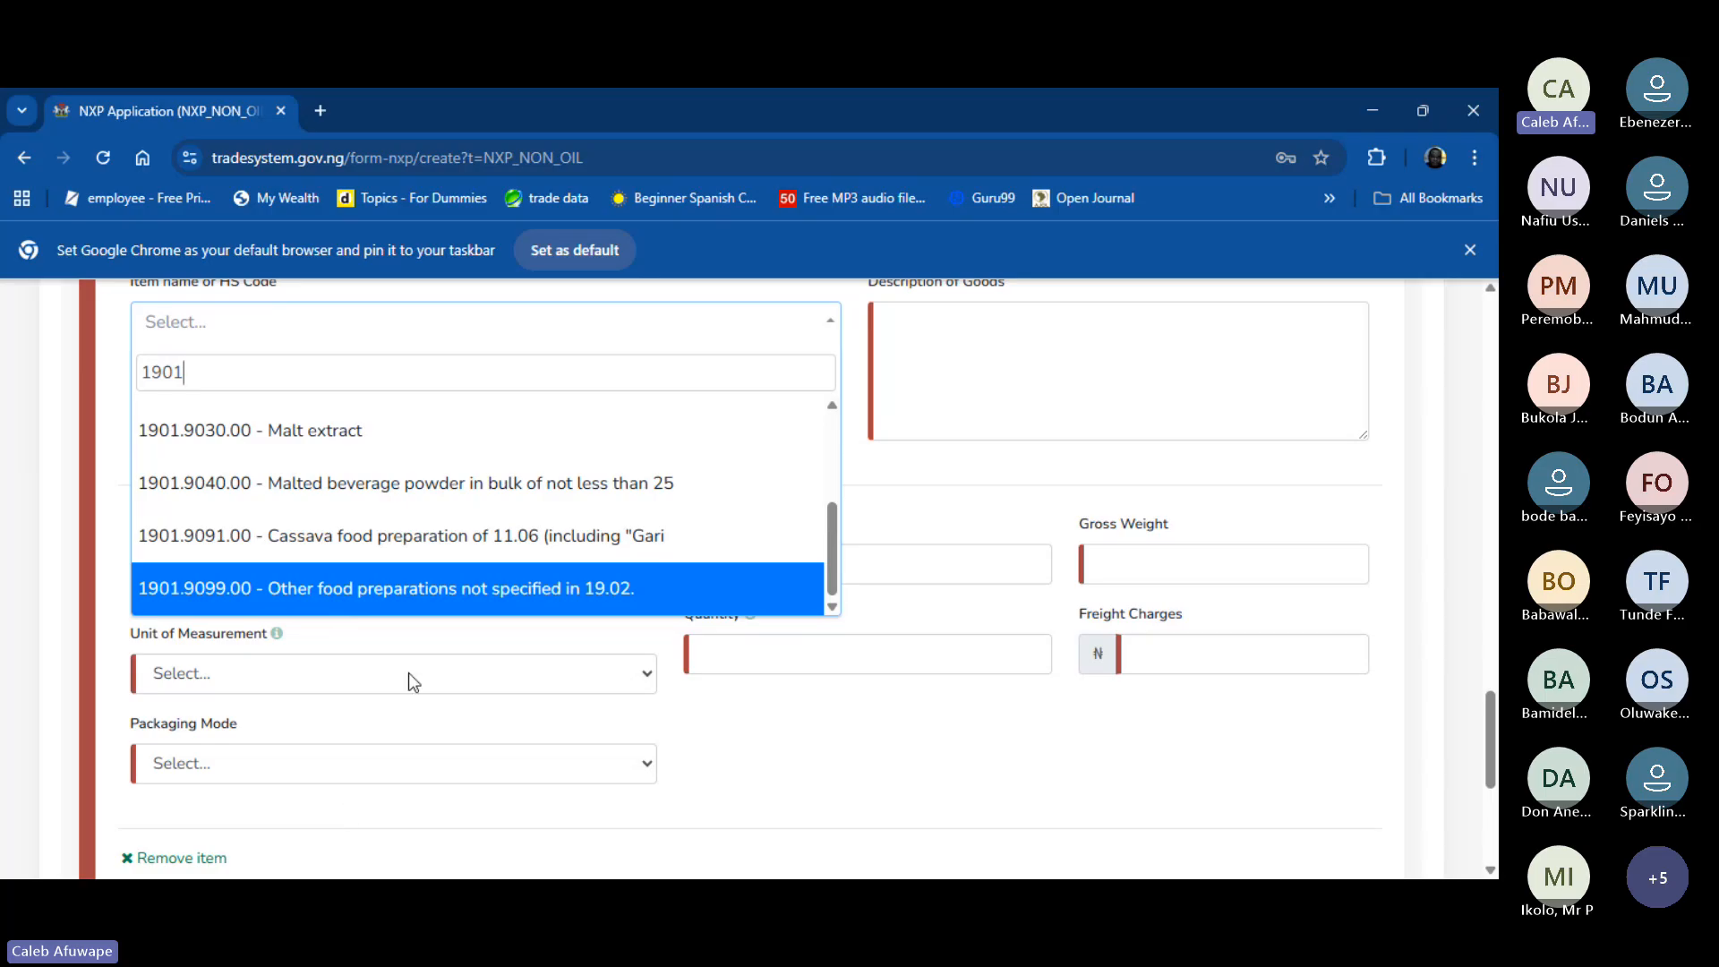
# - Choose HS code 1901.9099.00 (Other food preparations) and sectorial purpose OTHER FOOD ITEMS (B0205) for Item #3
pyautogui.click(439, 594)
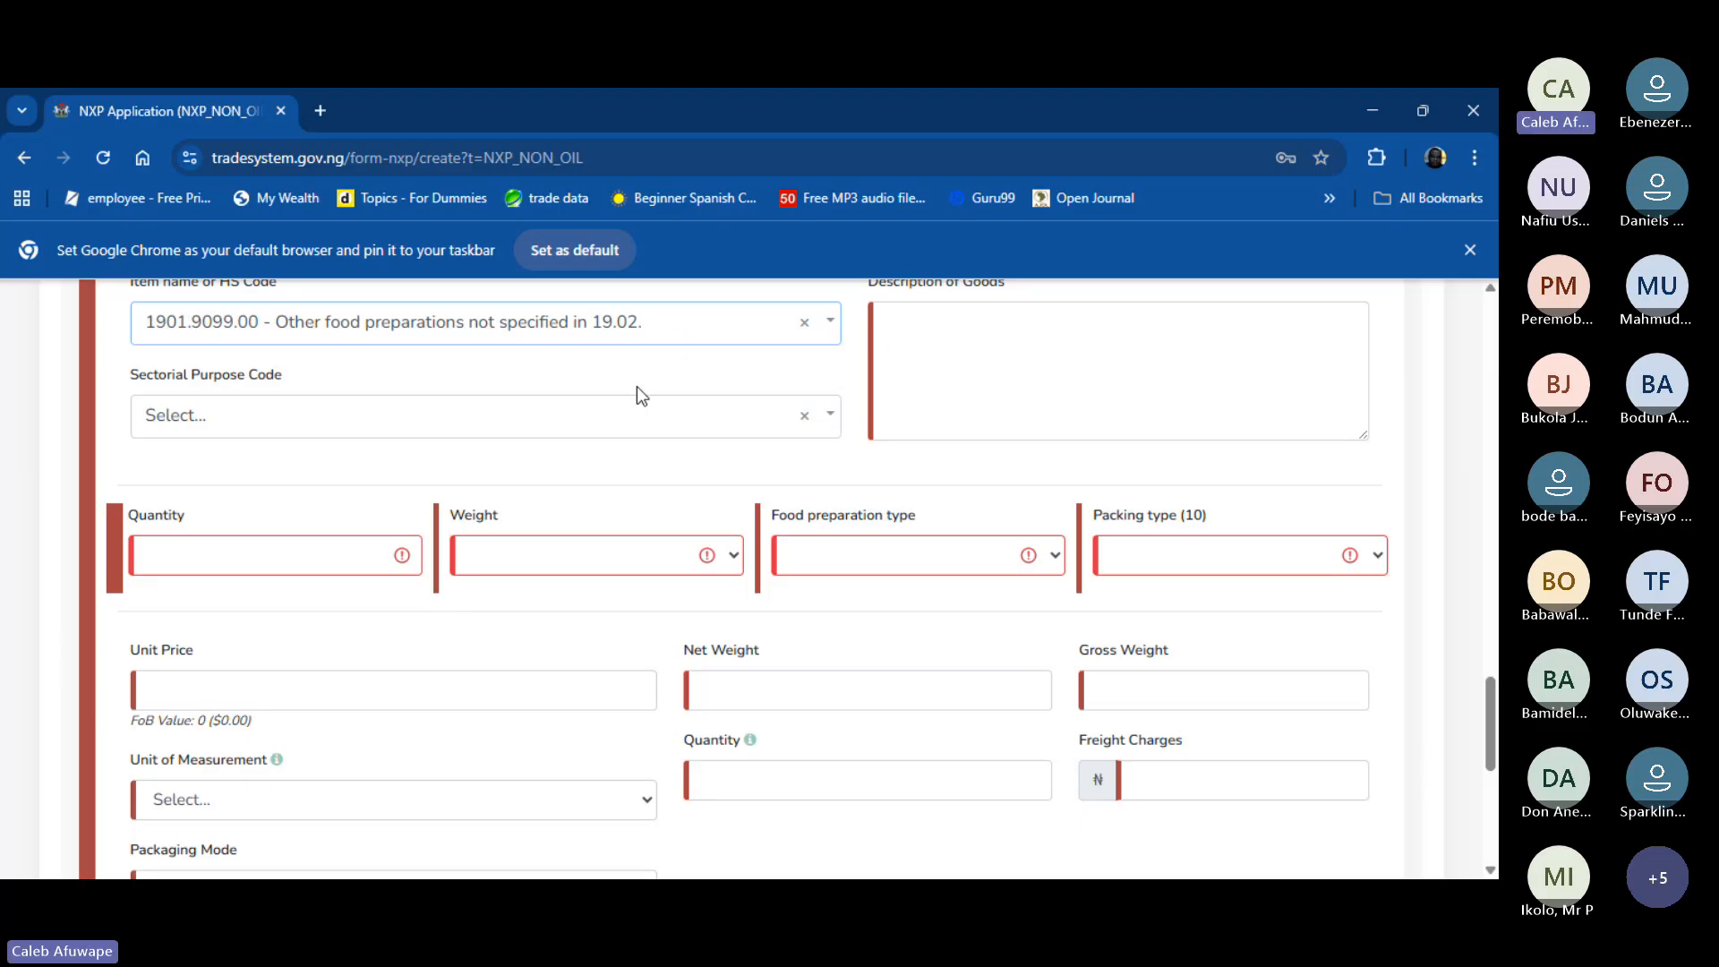
pyautogui.click(618, 432)
pyautogui.write('food')
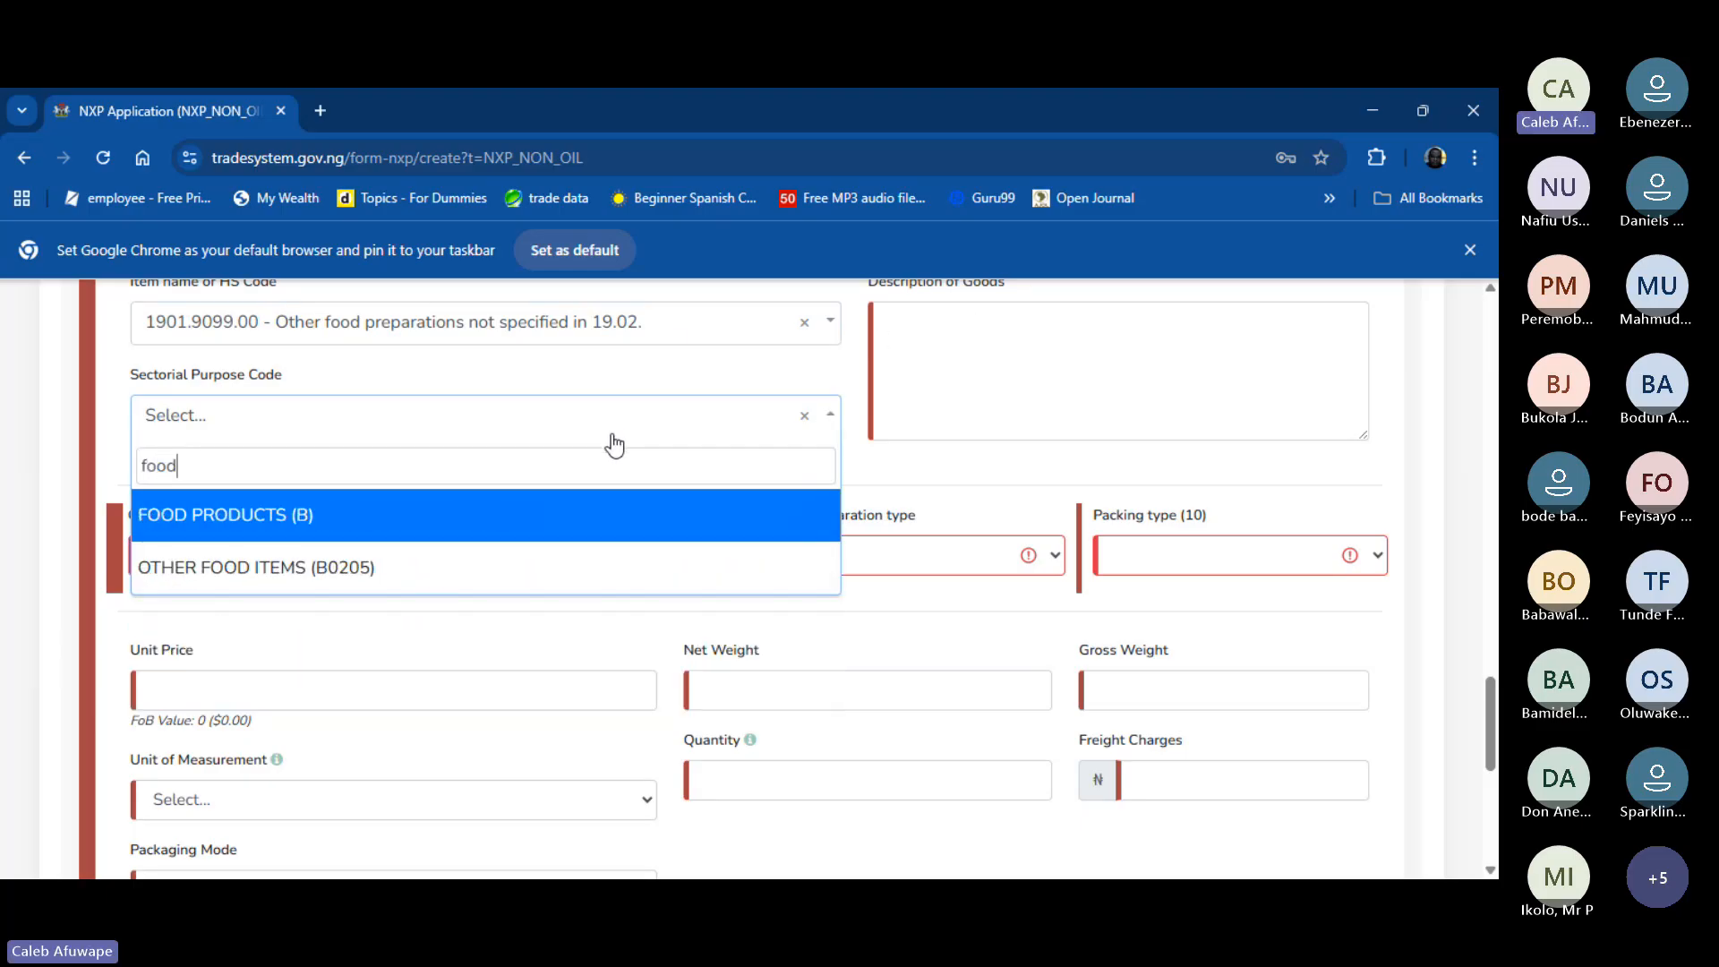
pyautogui.click(506, 516)
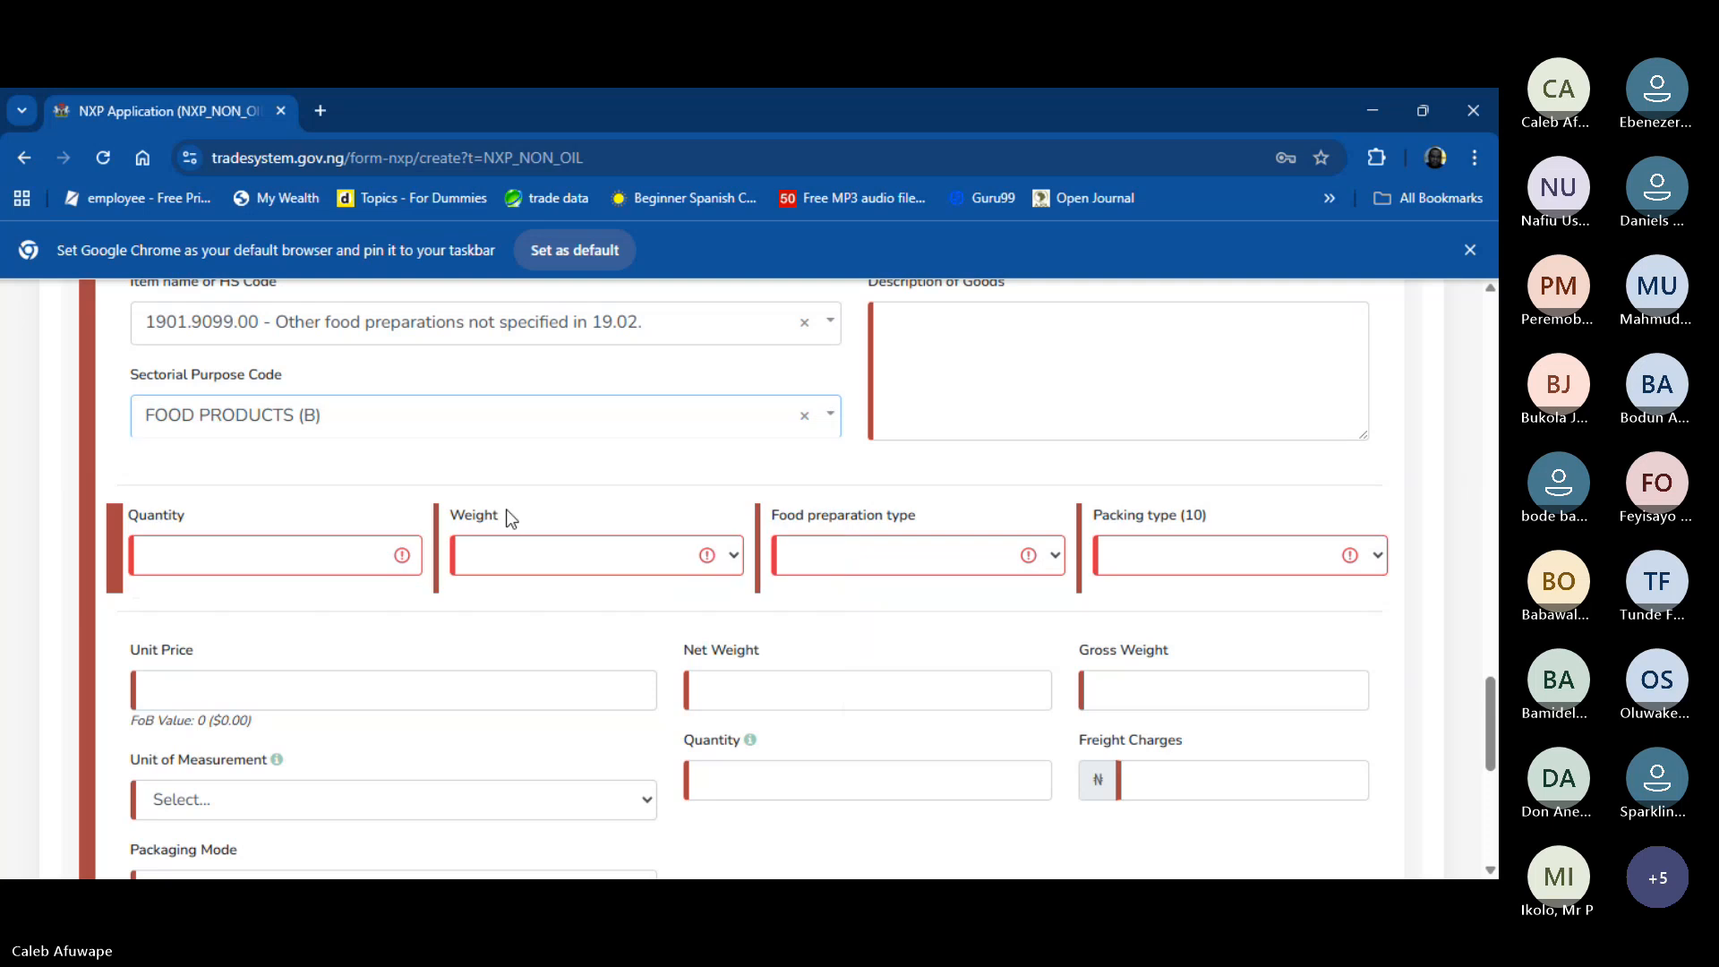
pyautogui.click(493, 428)
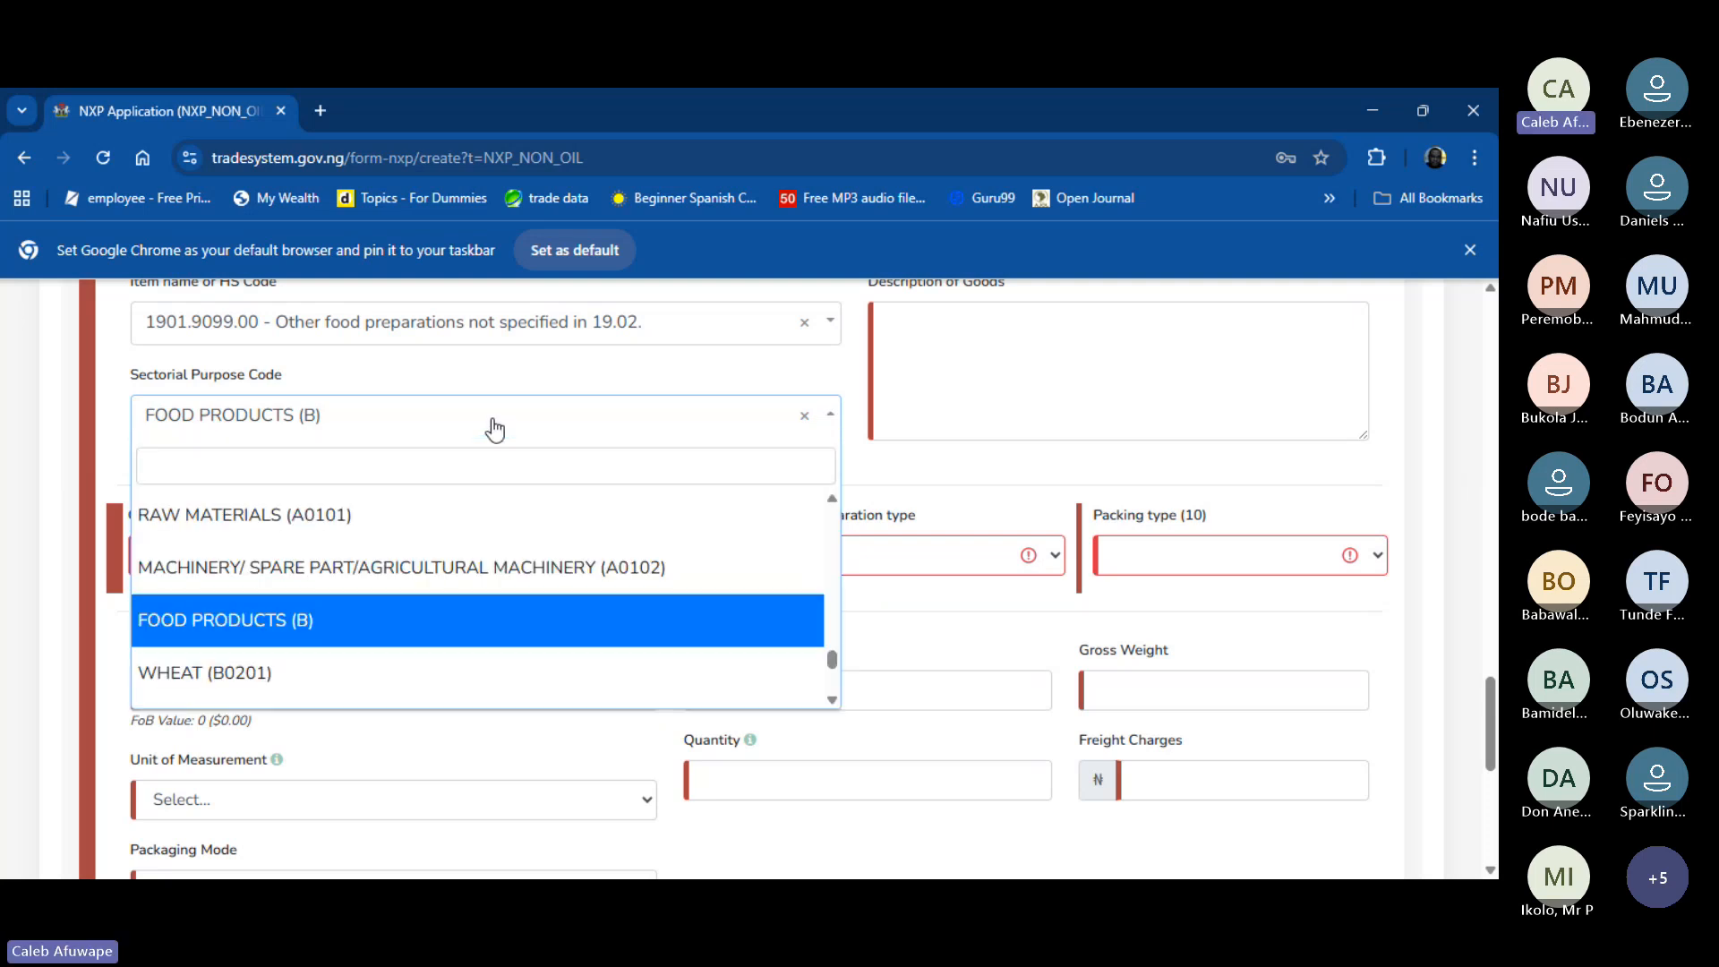
pyautogui.write('food')
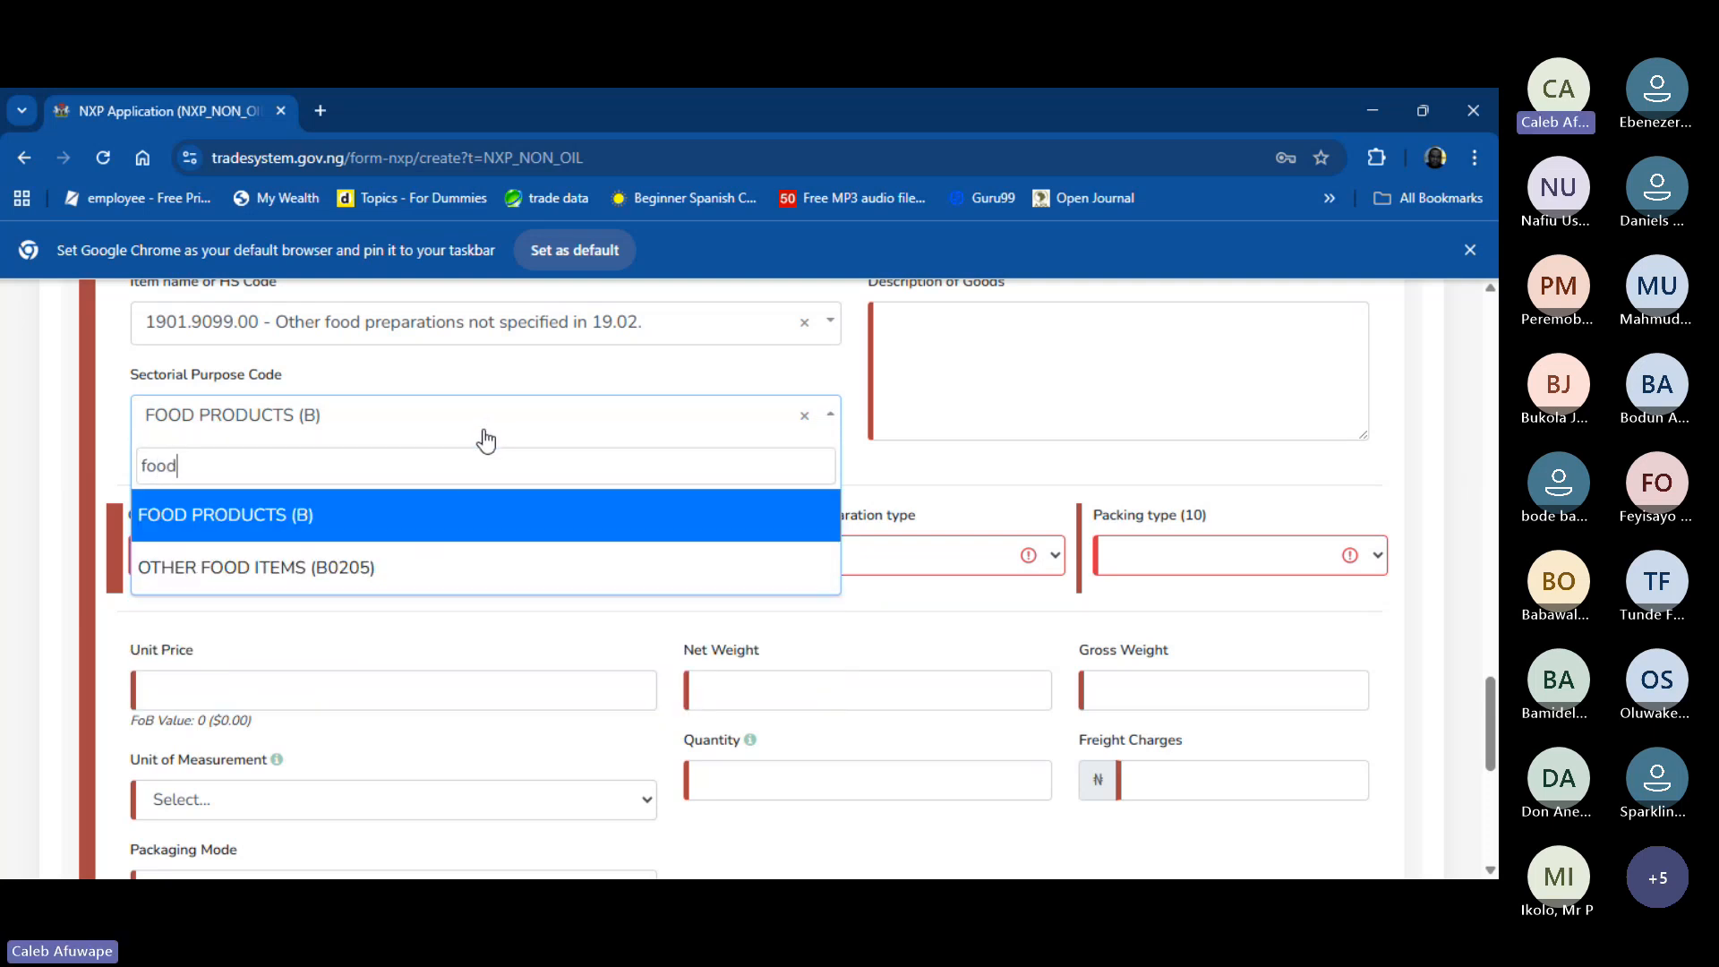
pyautogui.click(411, 570)
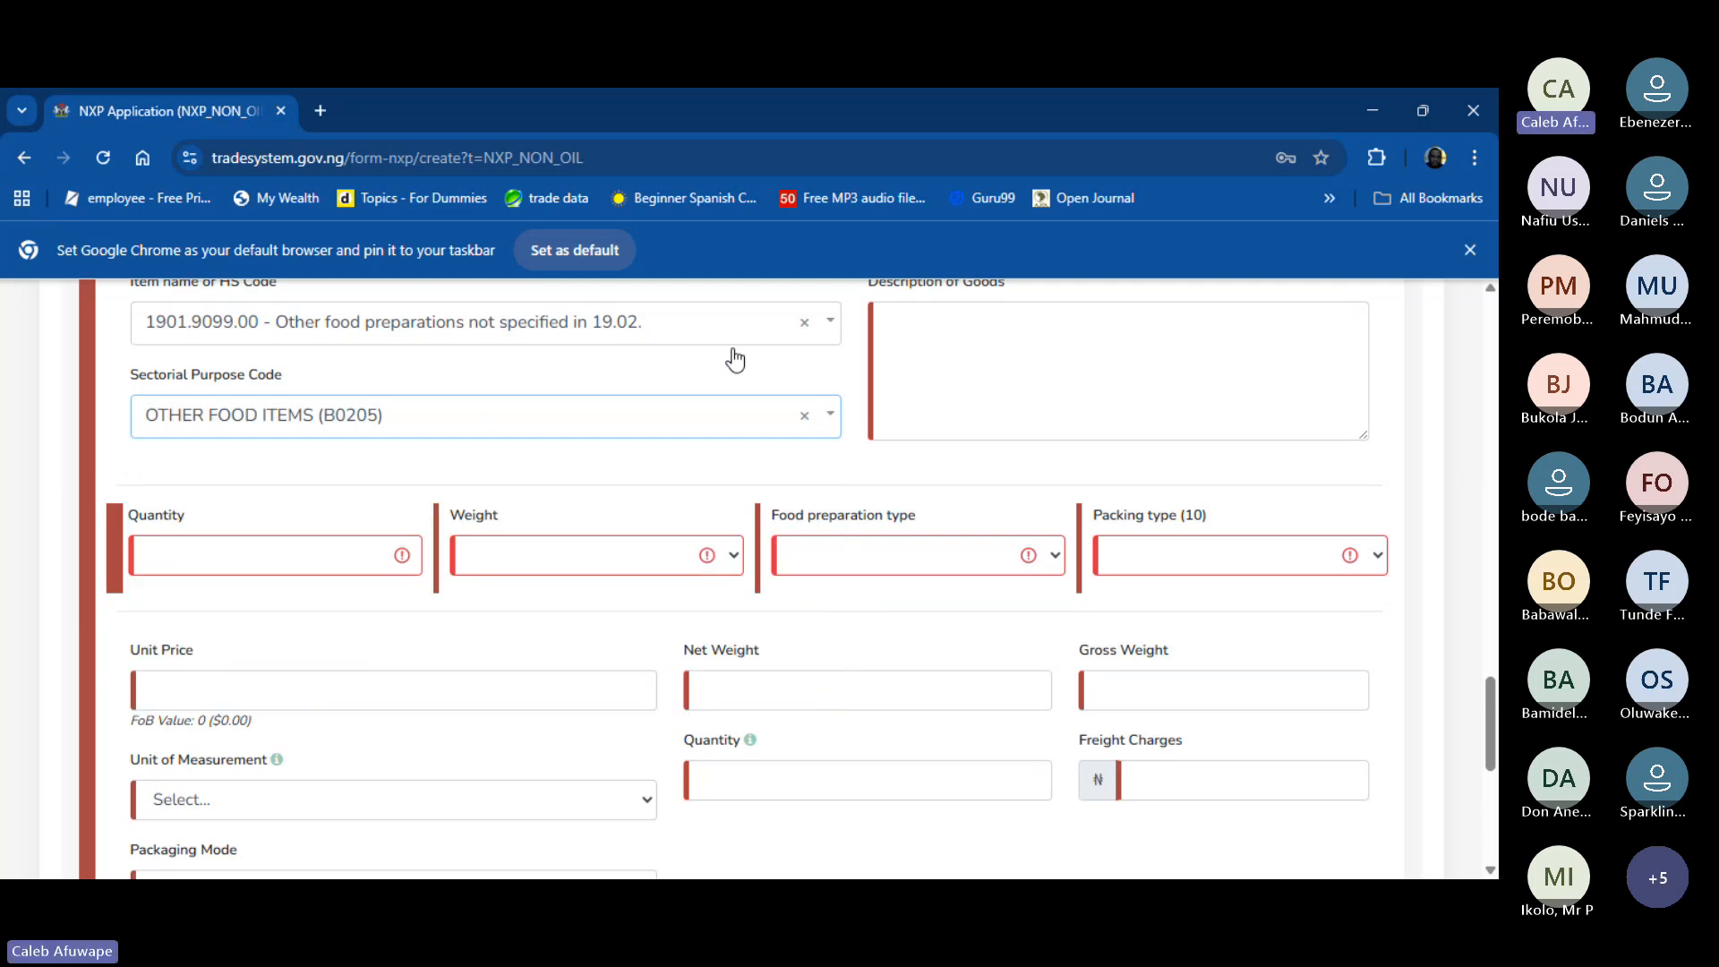
# - Describe Item #3 as 'Malta Guinness', correcting the Guiness misspelling
pyautogui.click(1066, 313)
pyautogui.write('Malt')
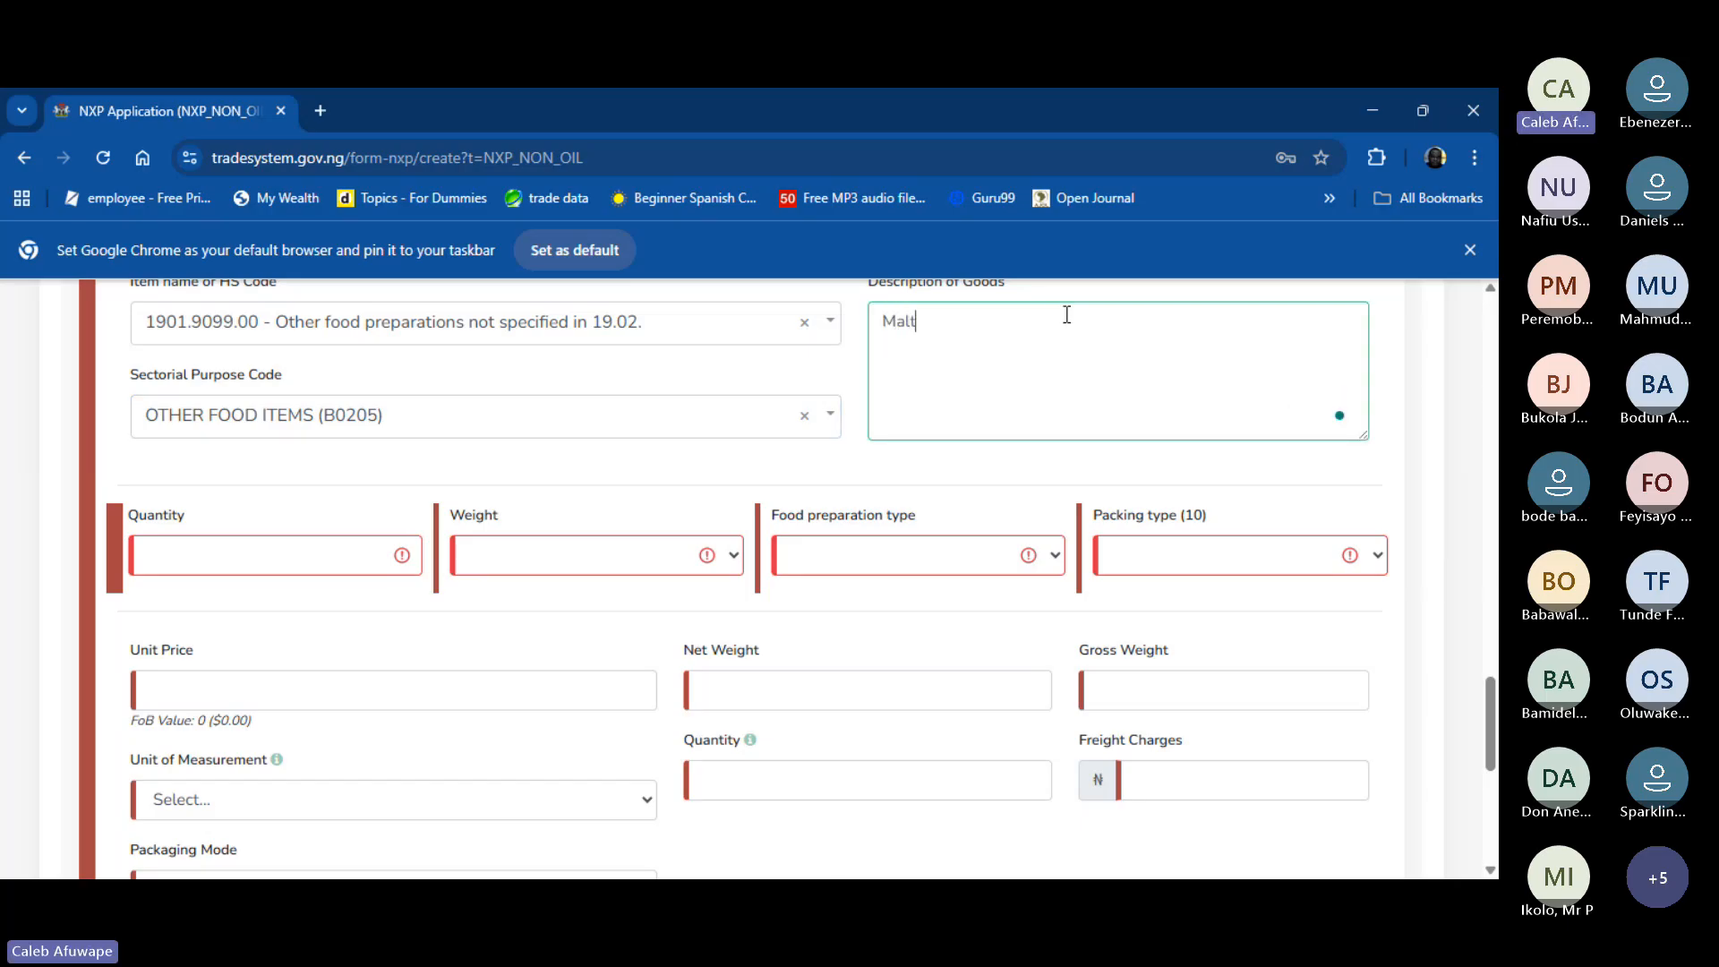
pyautogui.write('a Guiness')
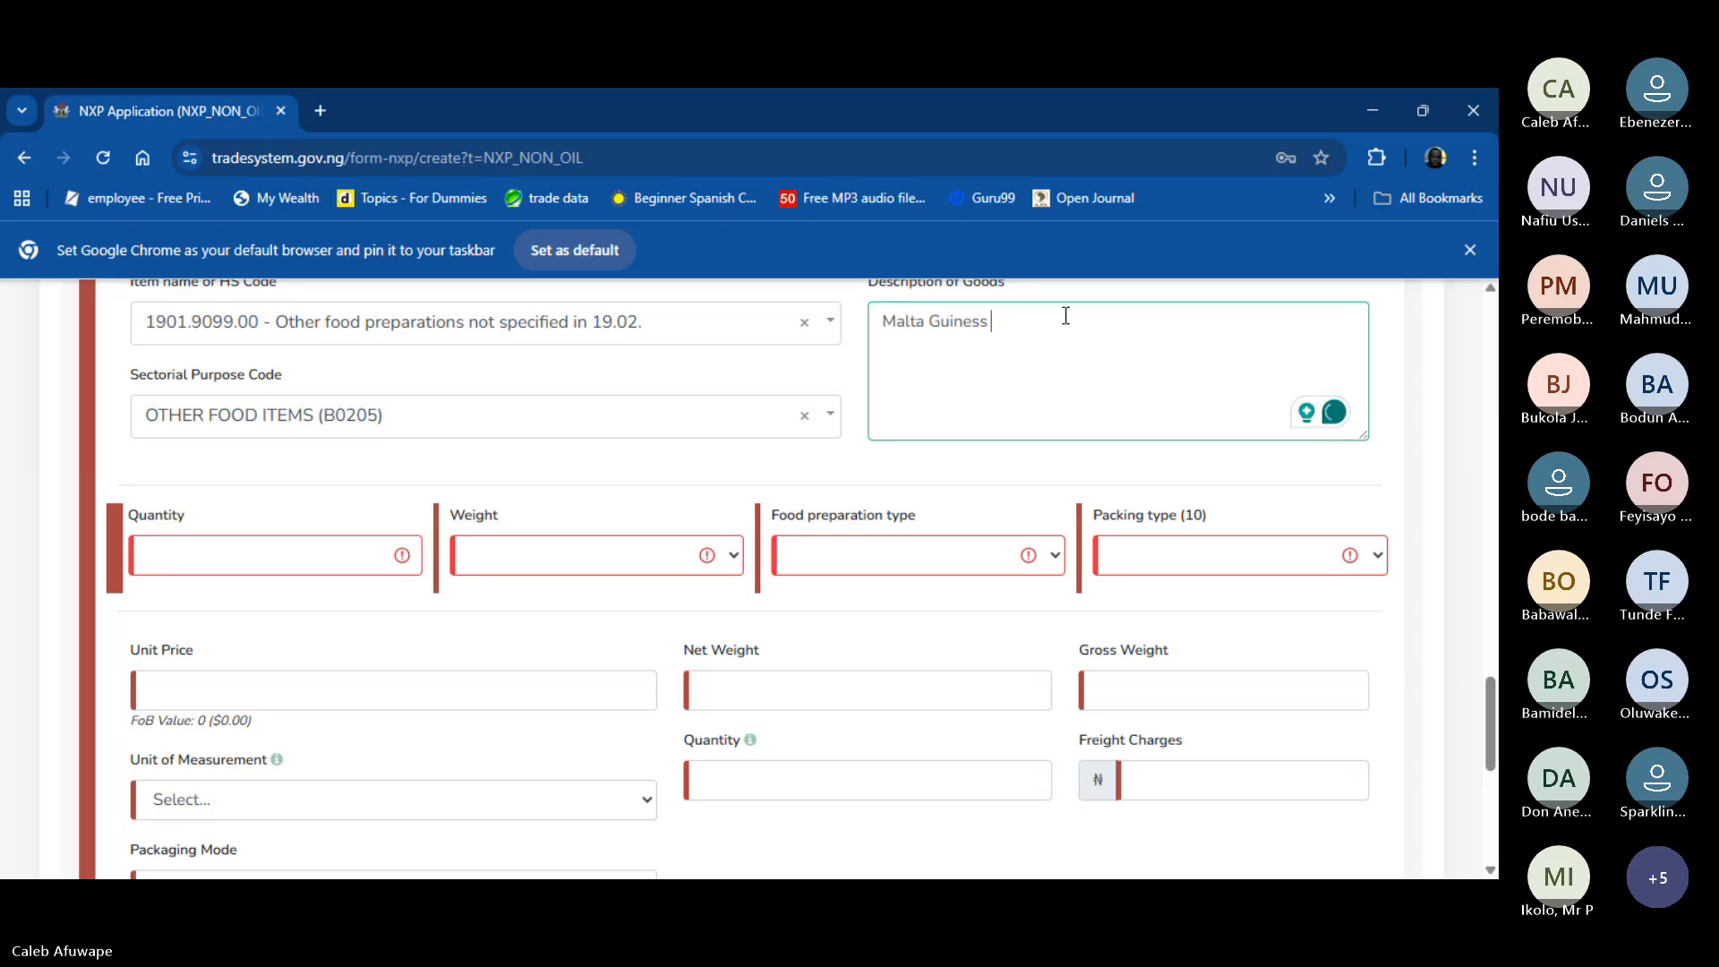
pyautogui.click(964, 325)
pyautogui.write('n')
pyautogui.press('BackSpace')
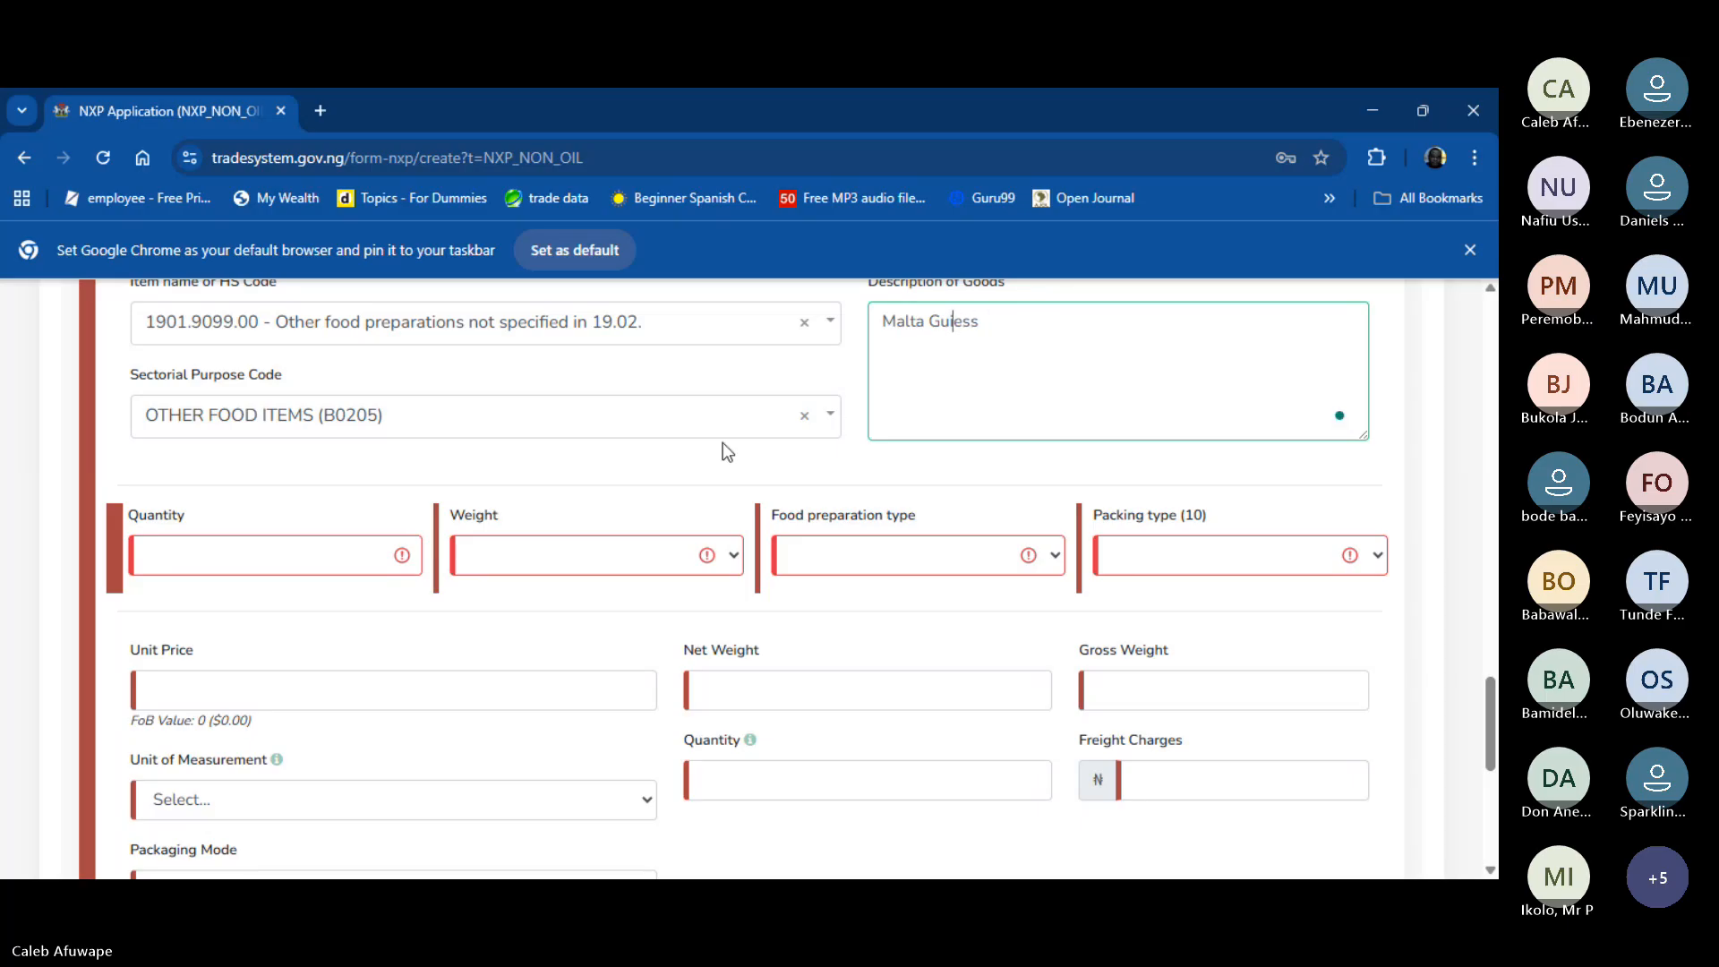
pyautogui.write('e')
pyautogui.press('BackSpace')
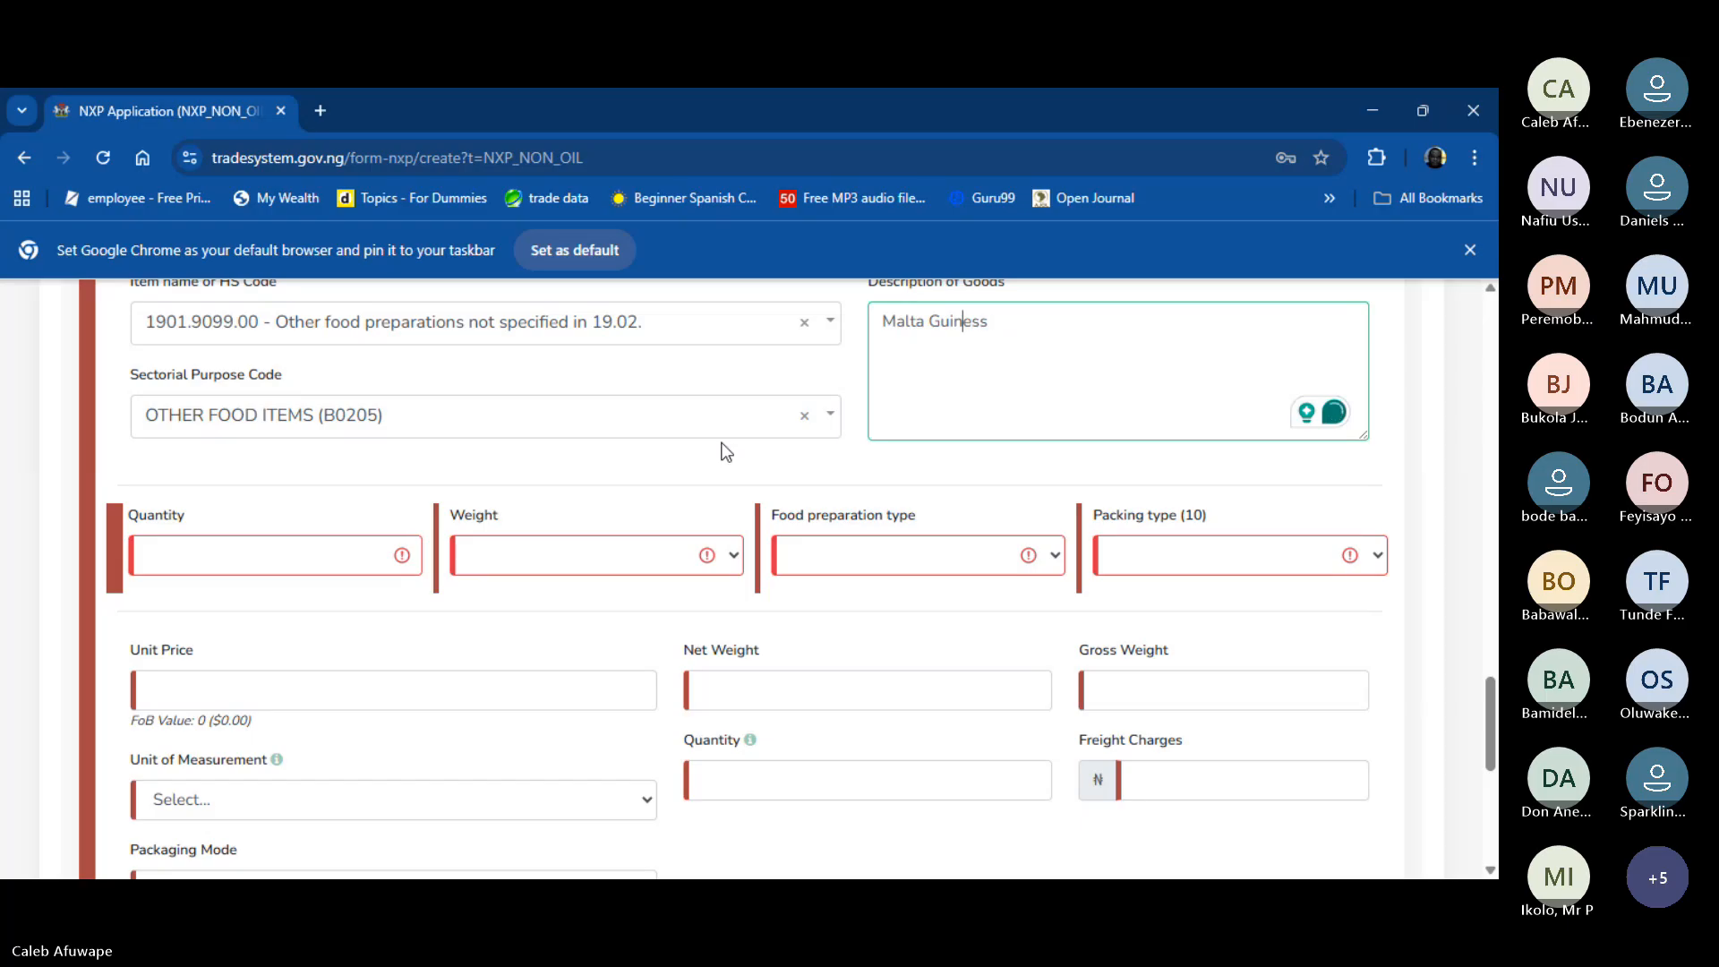
pyautogui.click(965, 324)
pyautogui.click(969, 385)
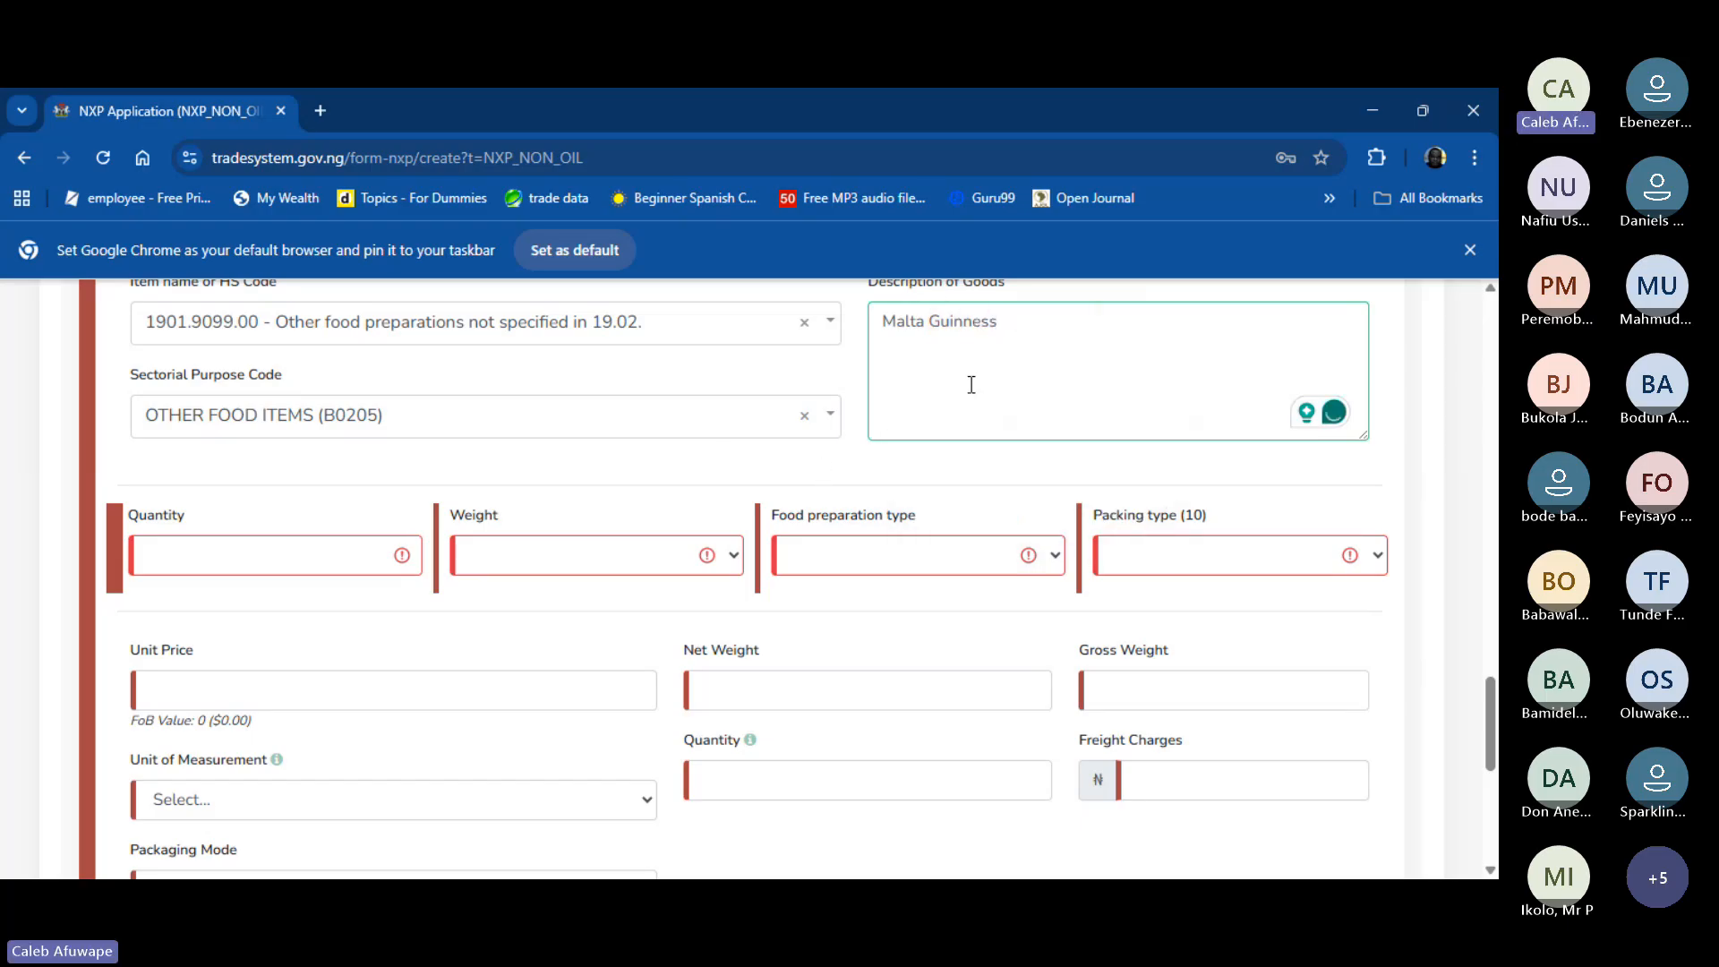
# - Set Item #3's quantity to 100, weight unit Kilograms and food preparation type Other
pyautogui.click(282, 560)
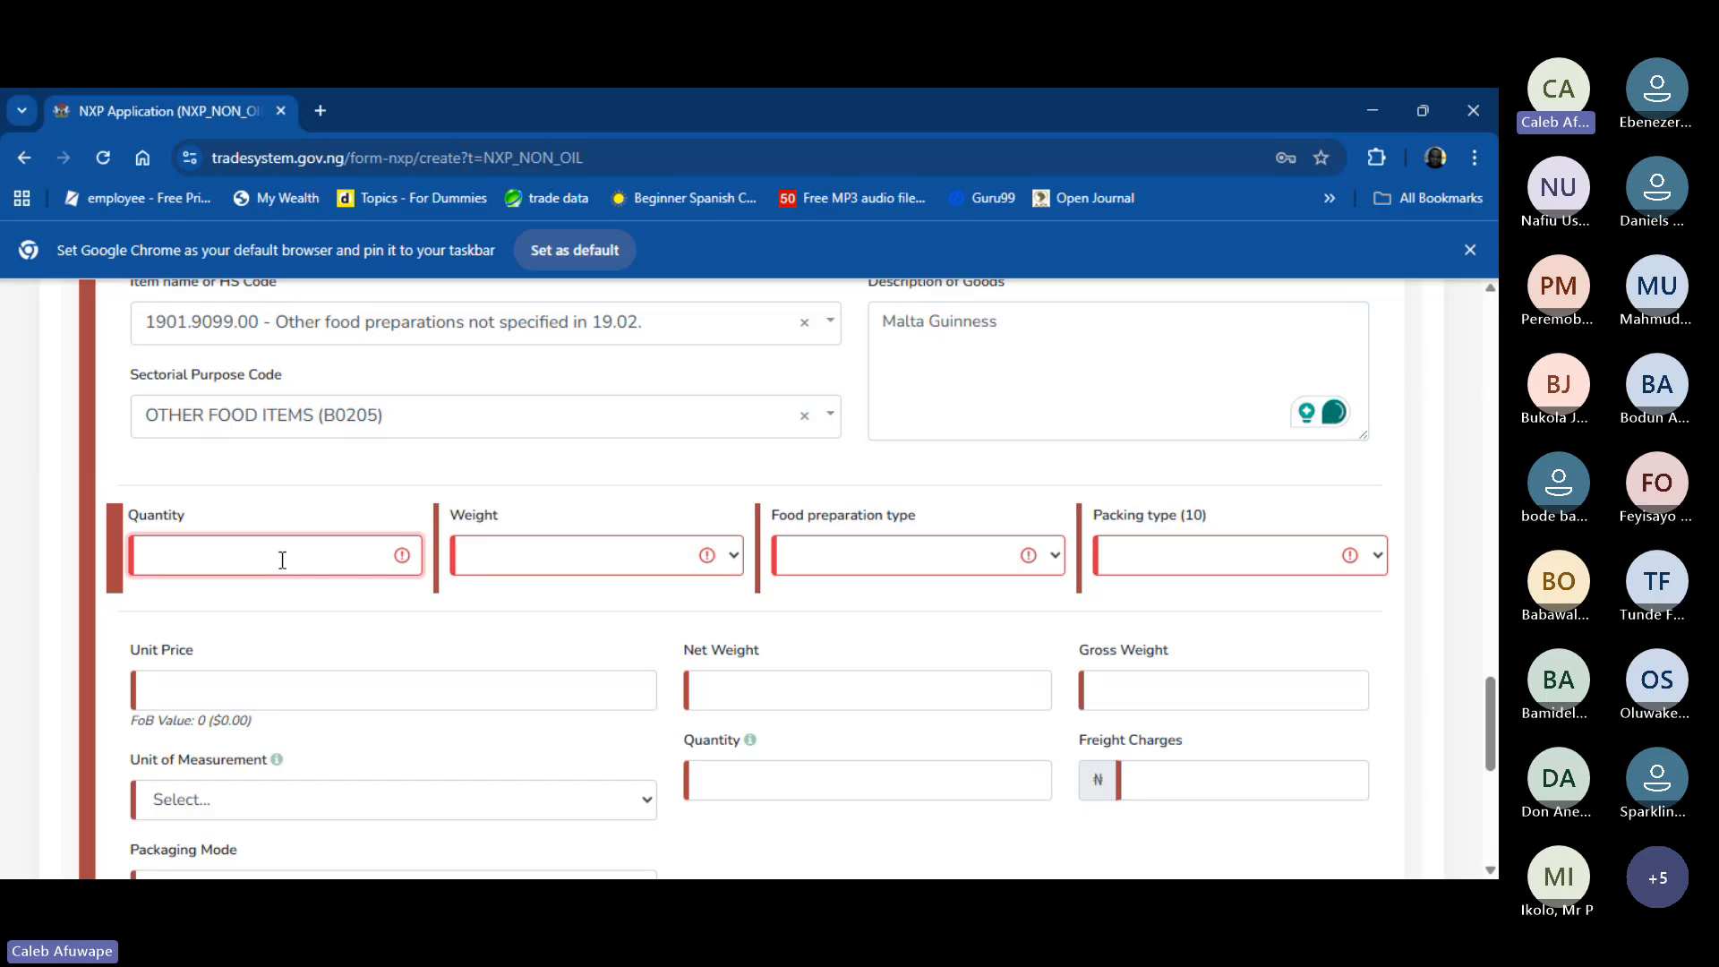
pyautogui.write('100')
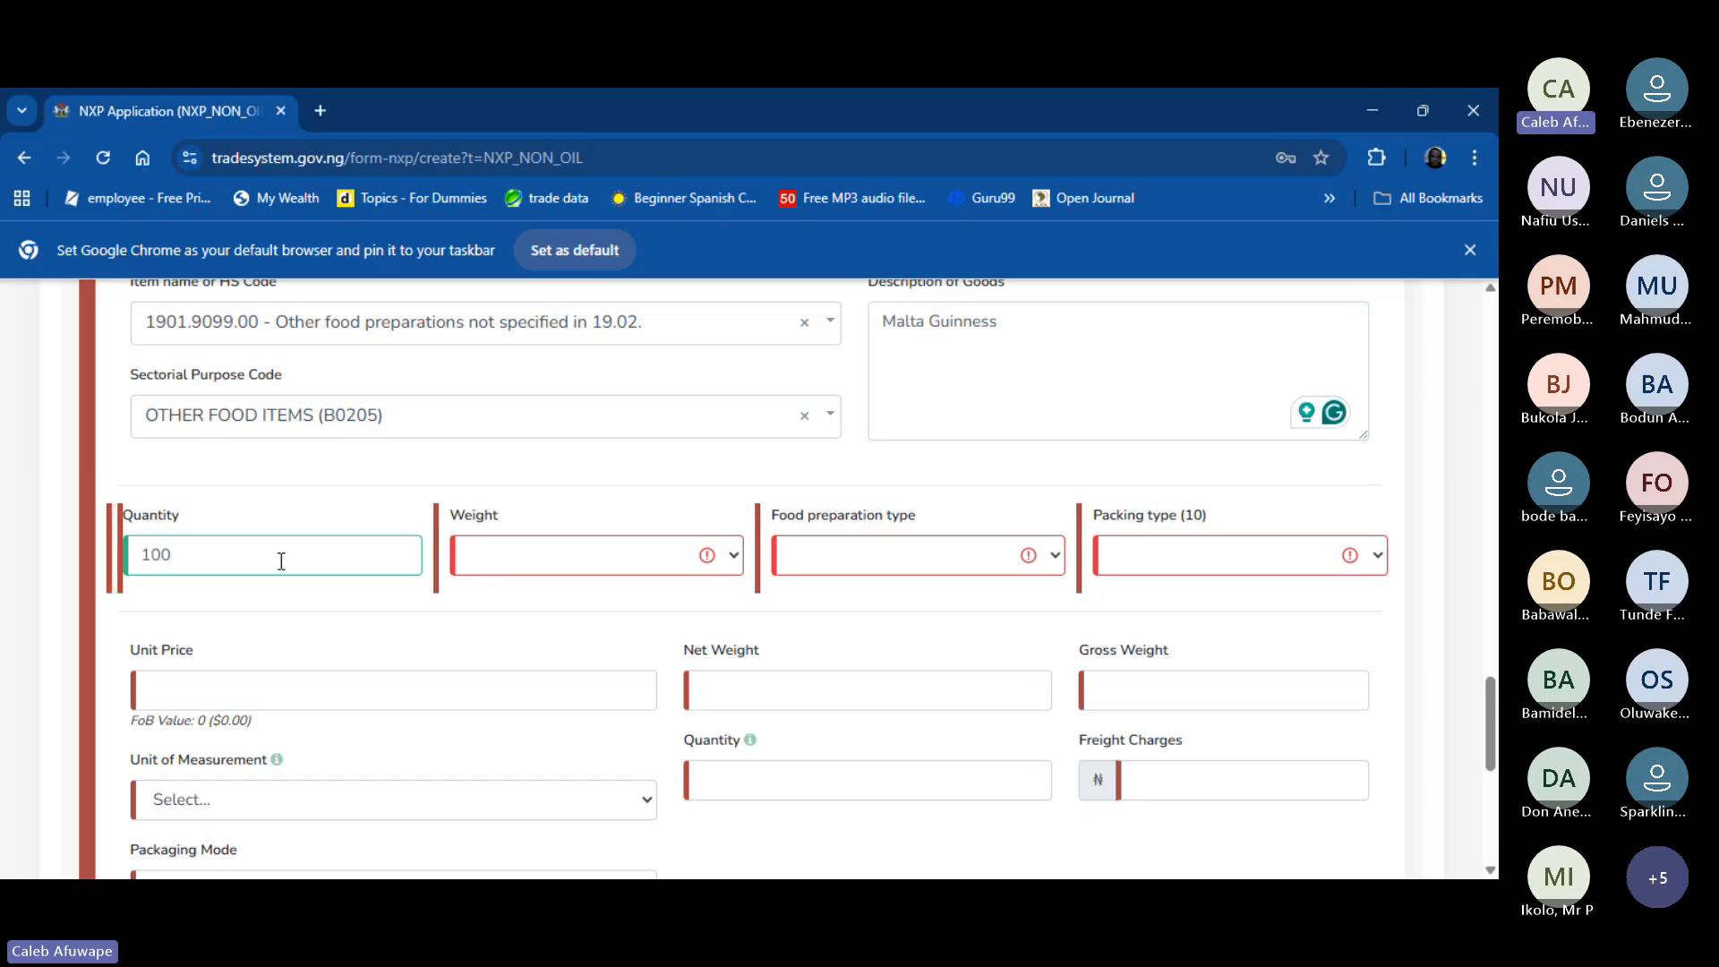
pyautogui.click(577, 555)
pyautogui.click(556, 627)
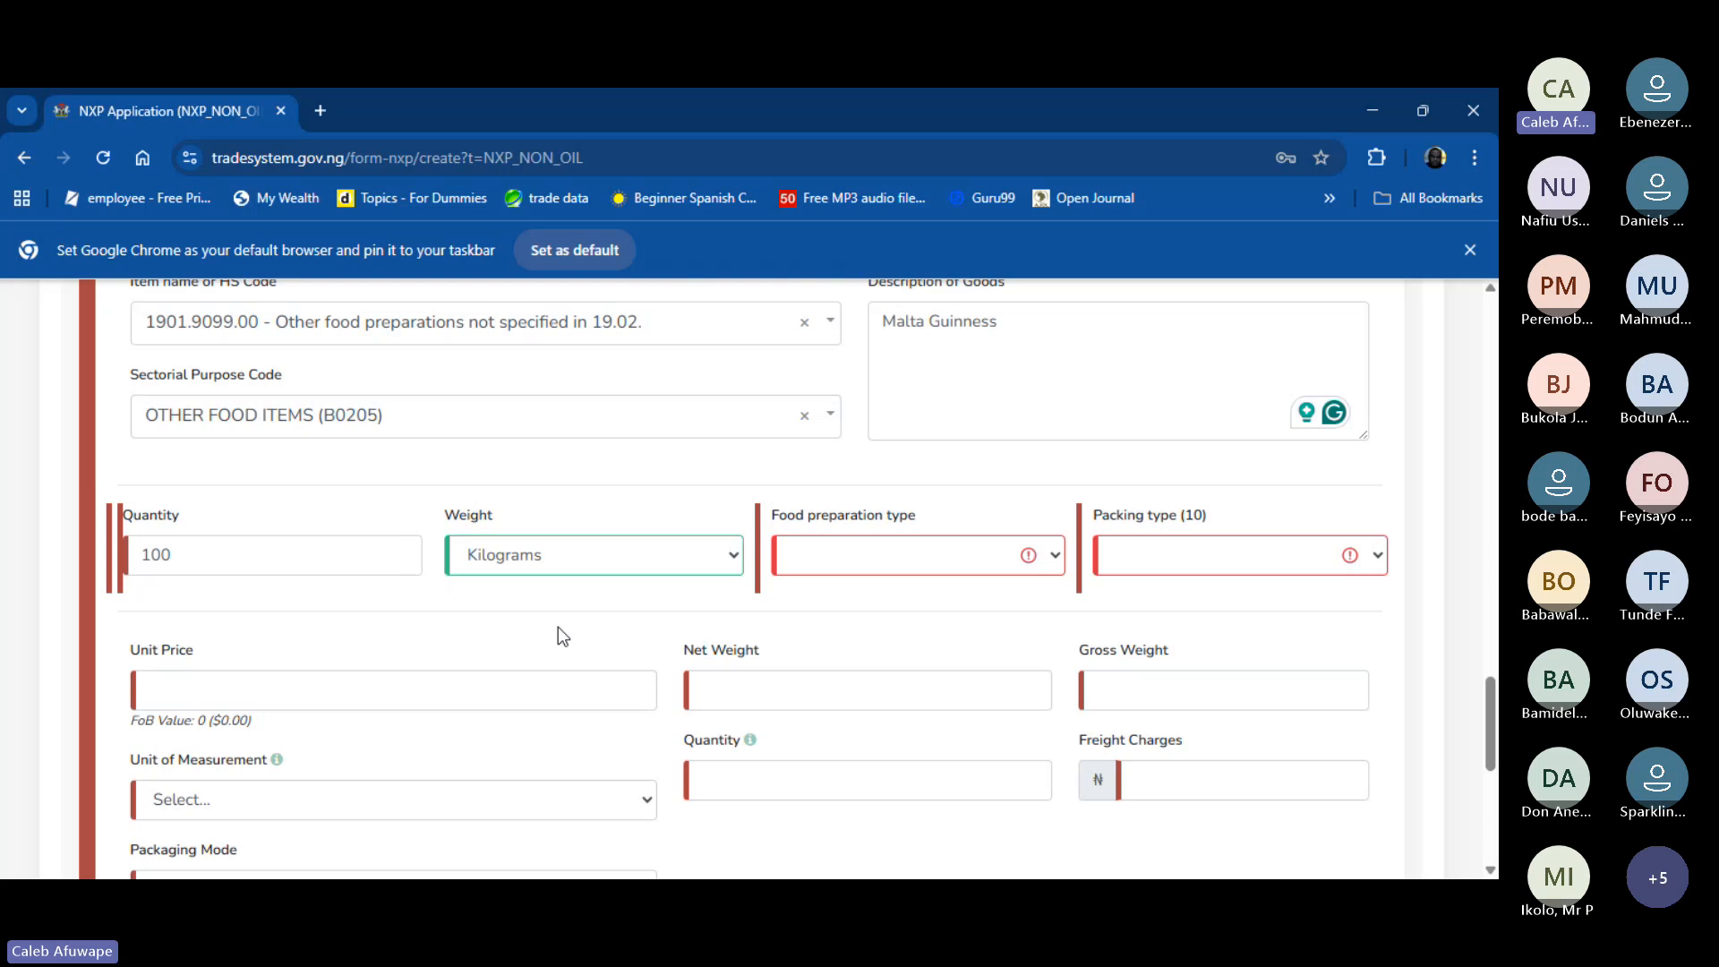
pyautogui.click(911, 546)
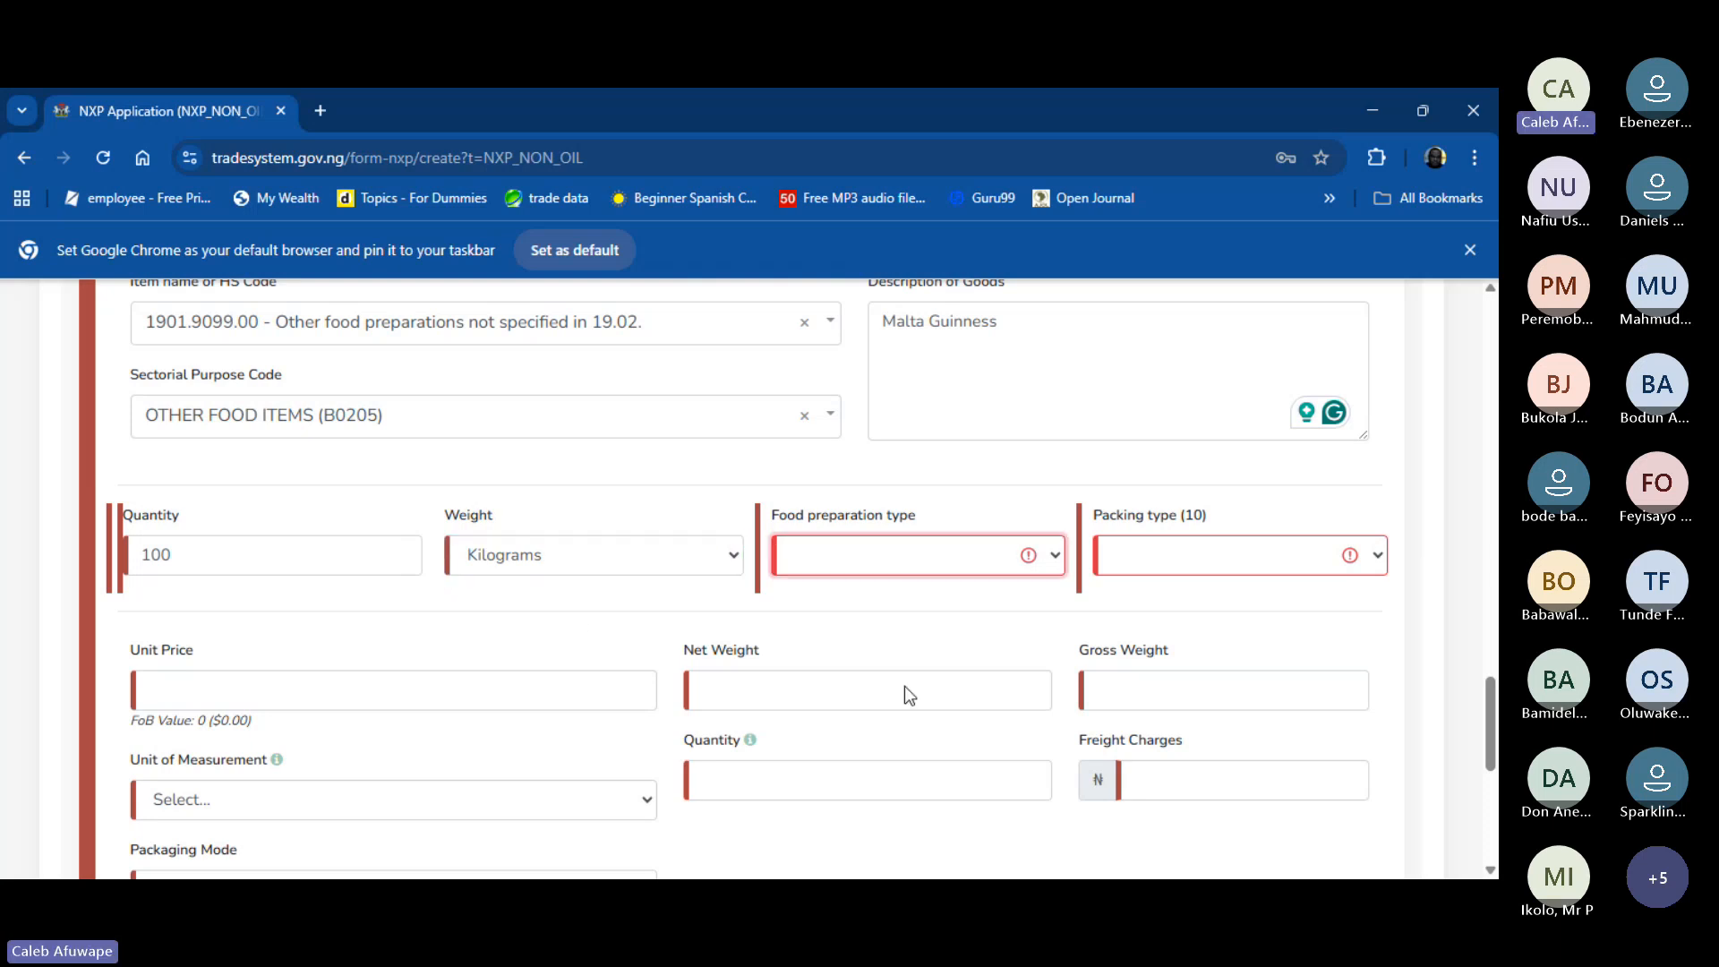
pyautogui.click(888, 740)
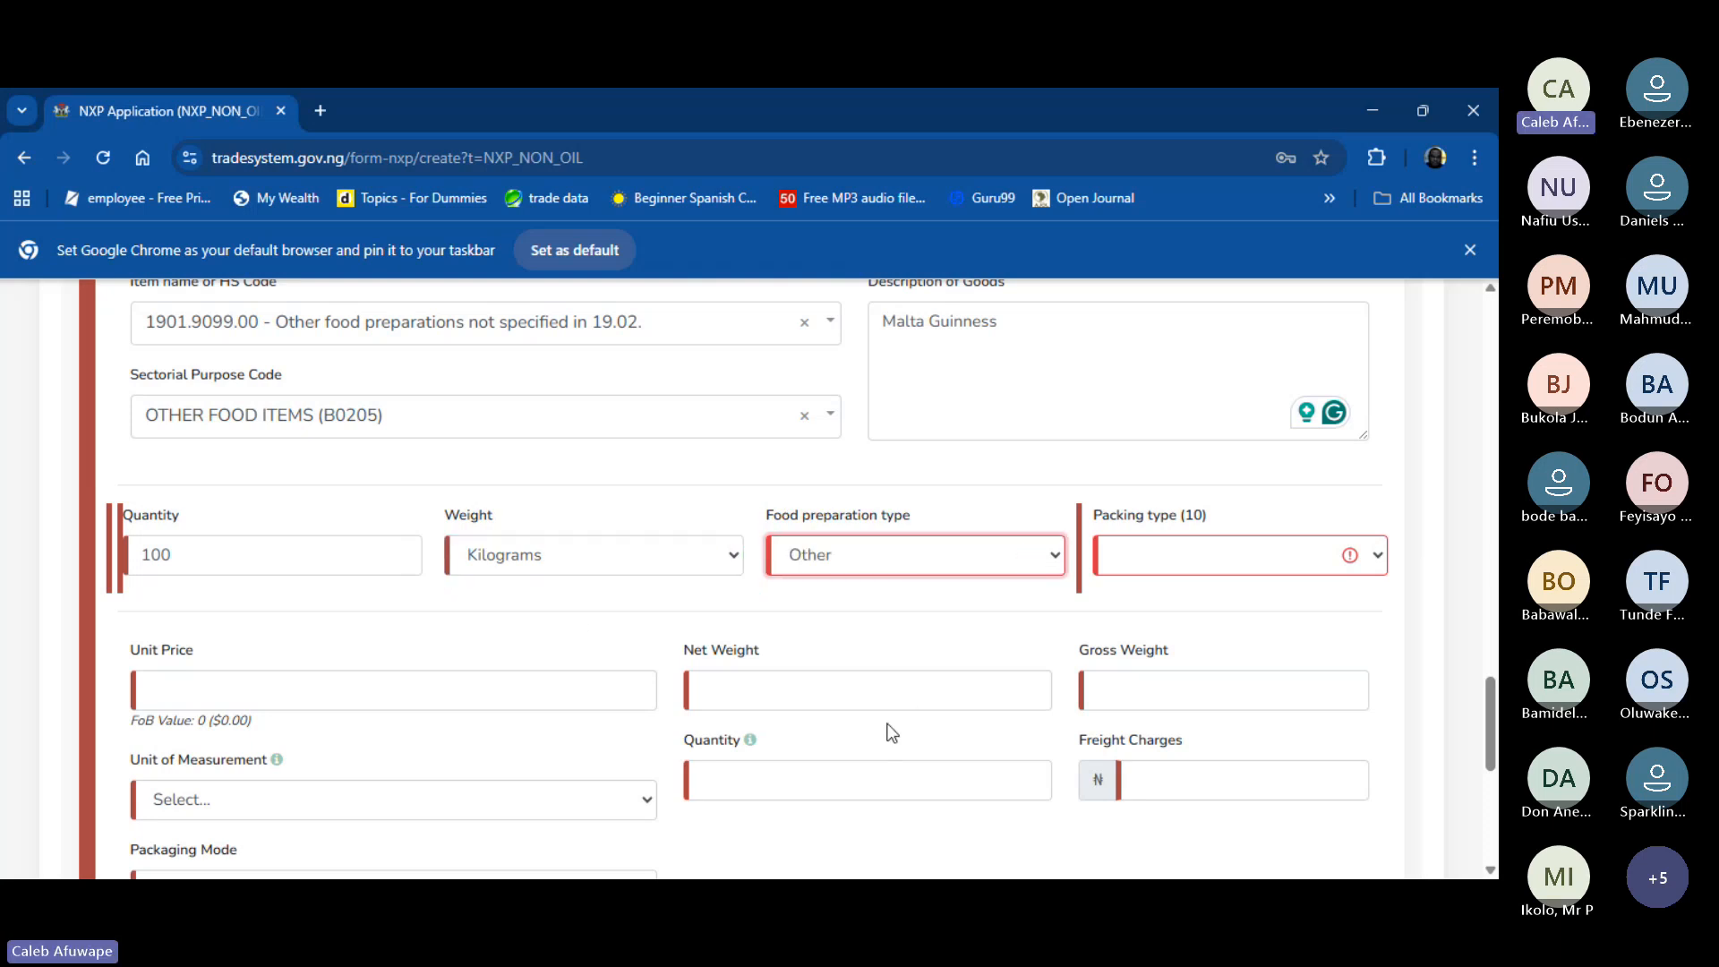
pyautogui.click(1221, 557)
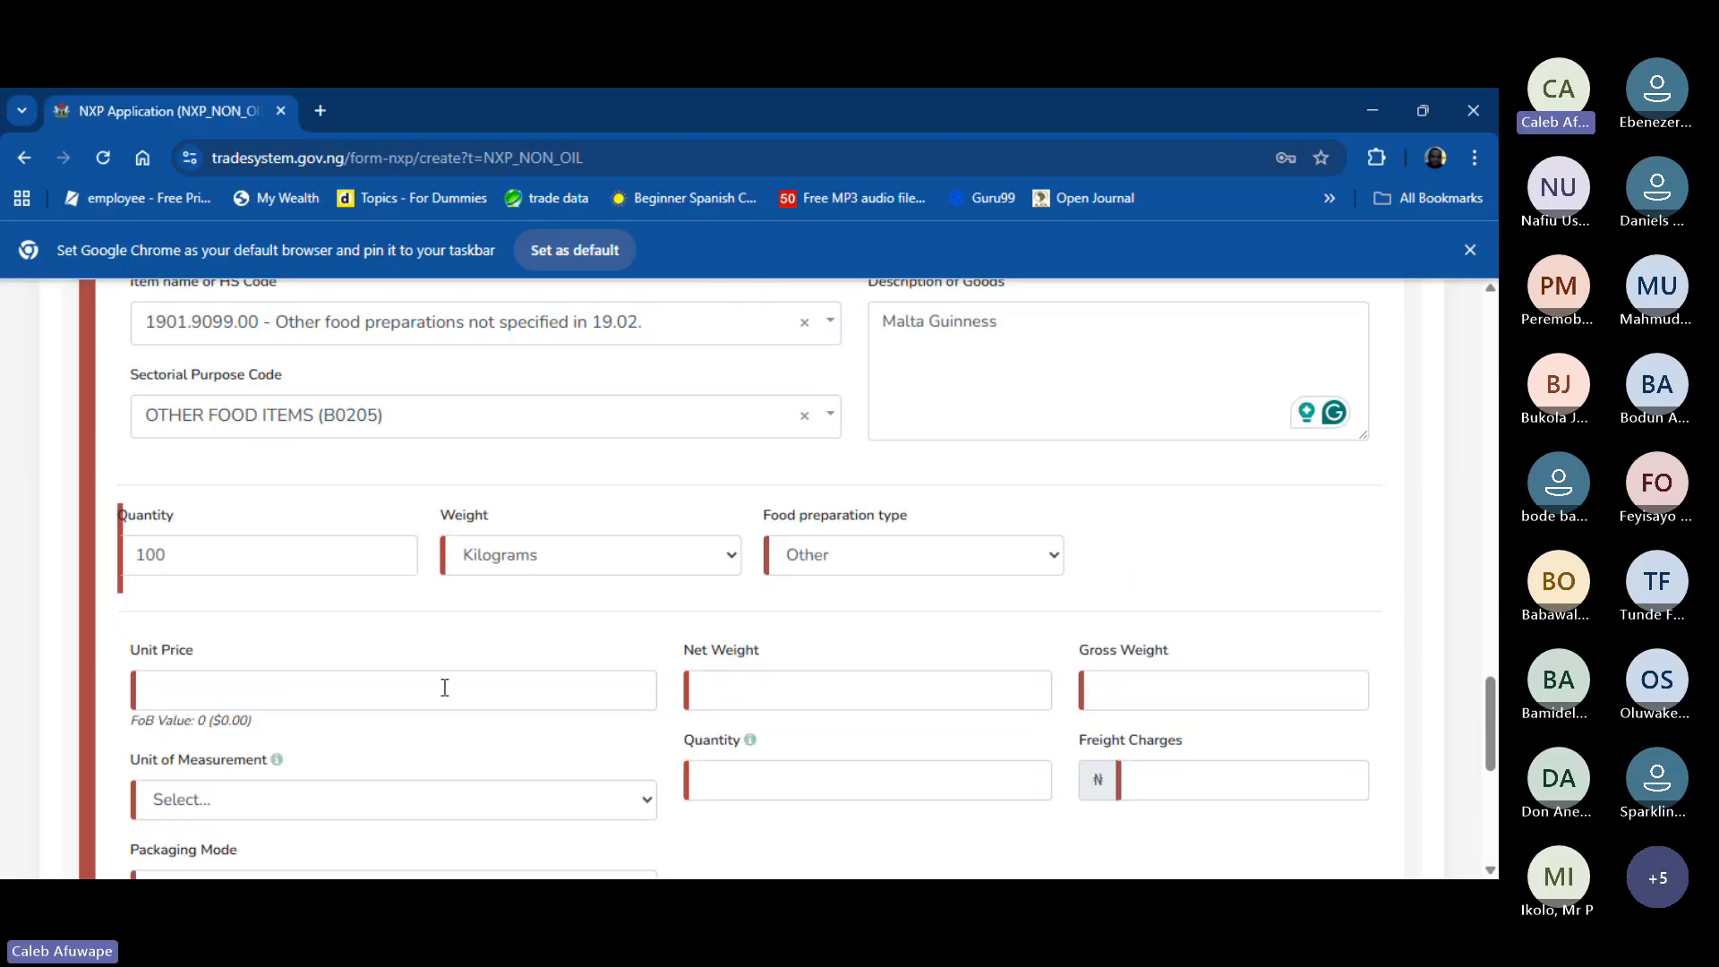
# - Give Item #3 unit price 5, unit of measurement Kilogram (KG) and packaging mode Pack, Package
pyautogui.click(444, 686)
pyautogui.write('5')
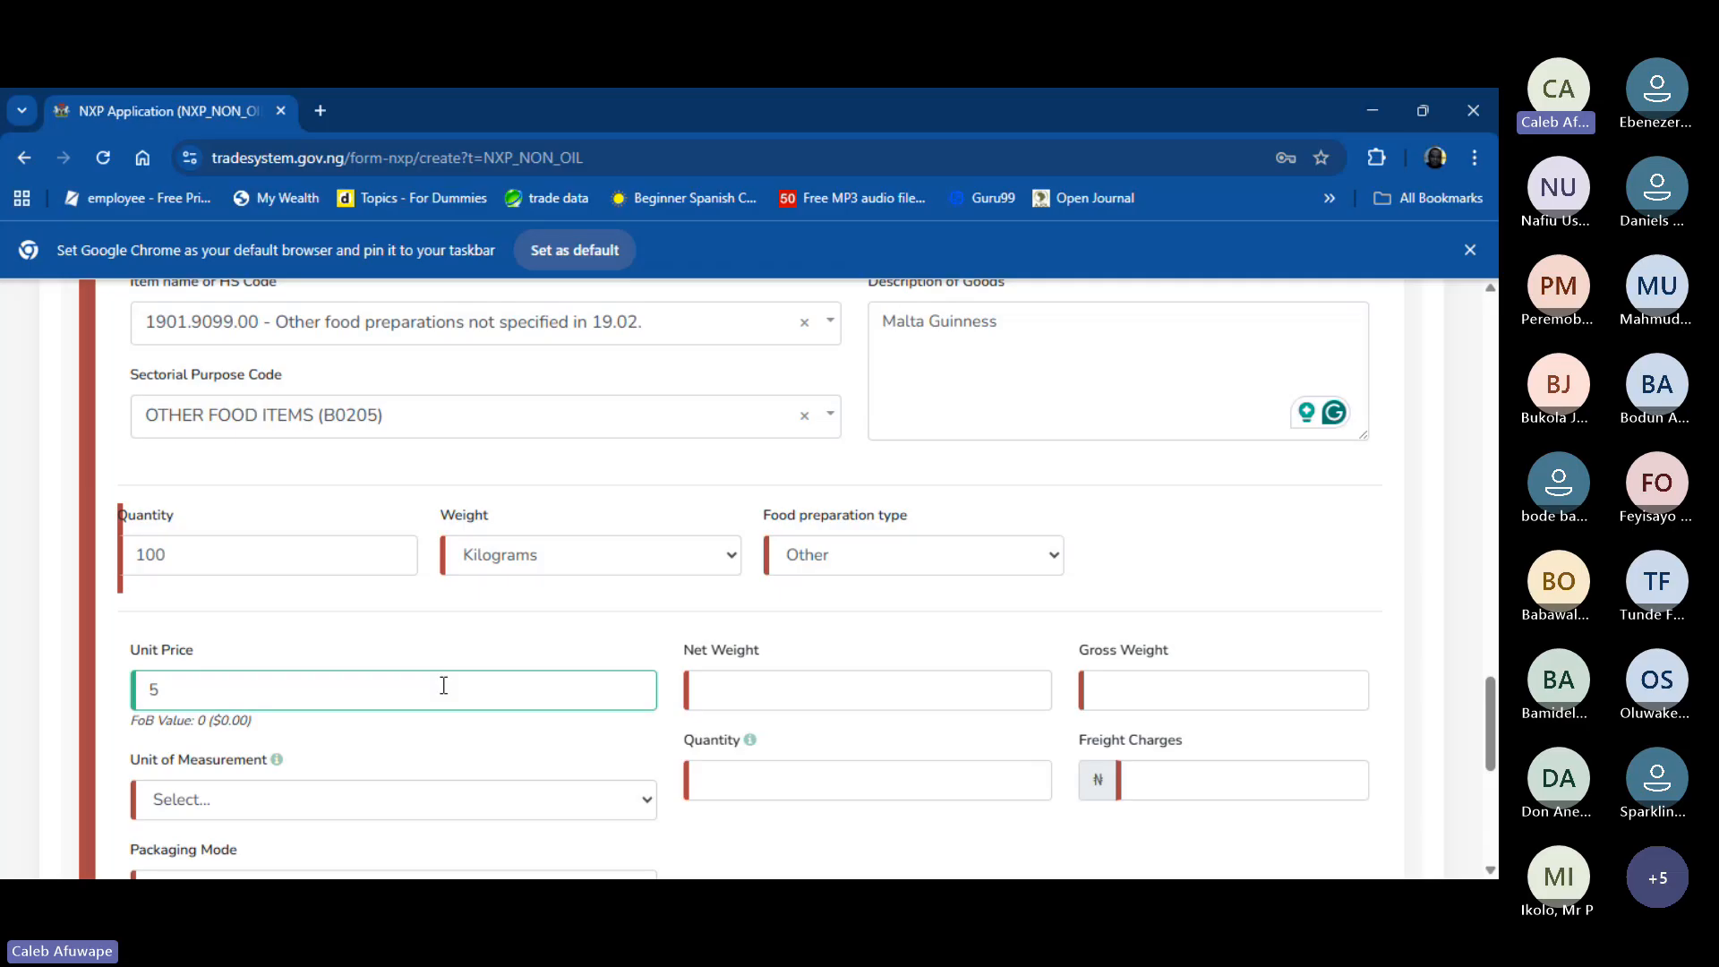
pyautogui.scroll(-1, 444, 686)
pyautogui.click(465, 675)
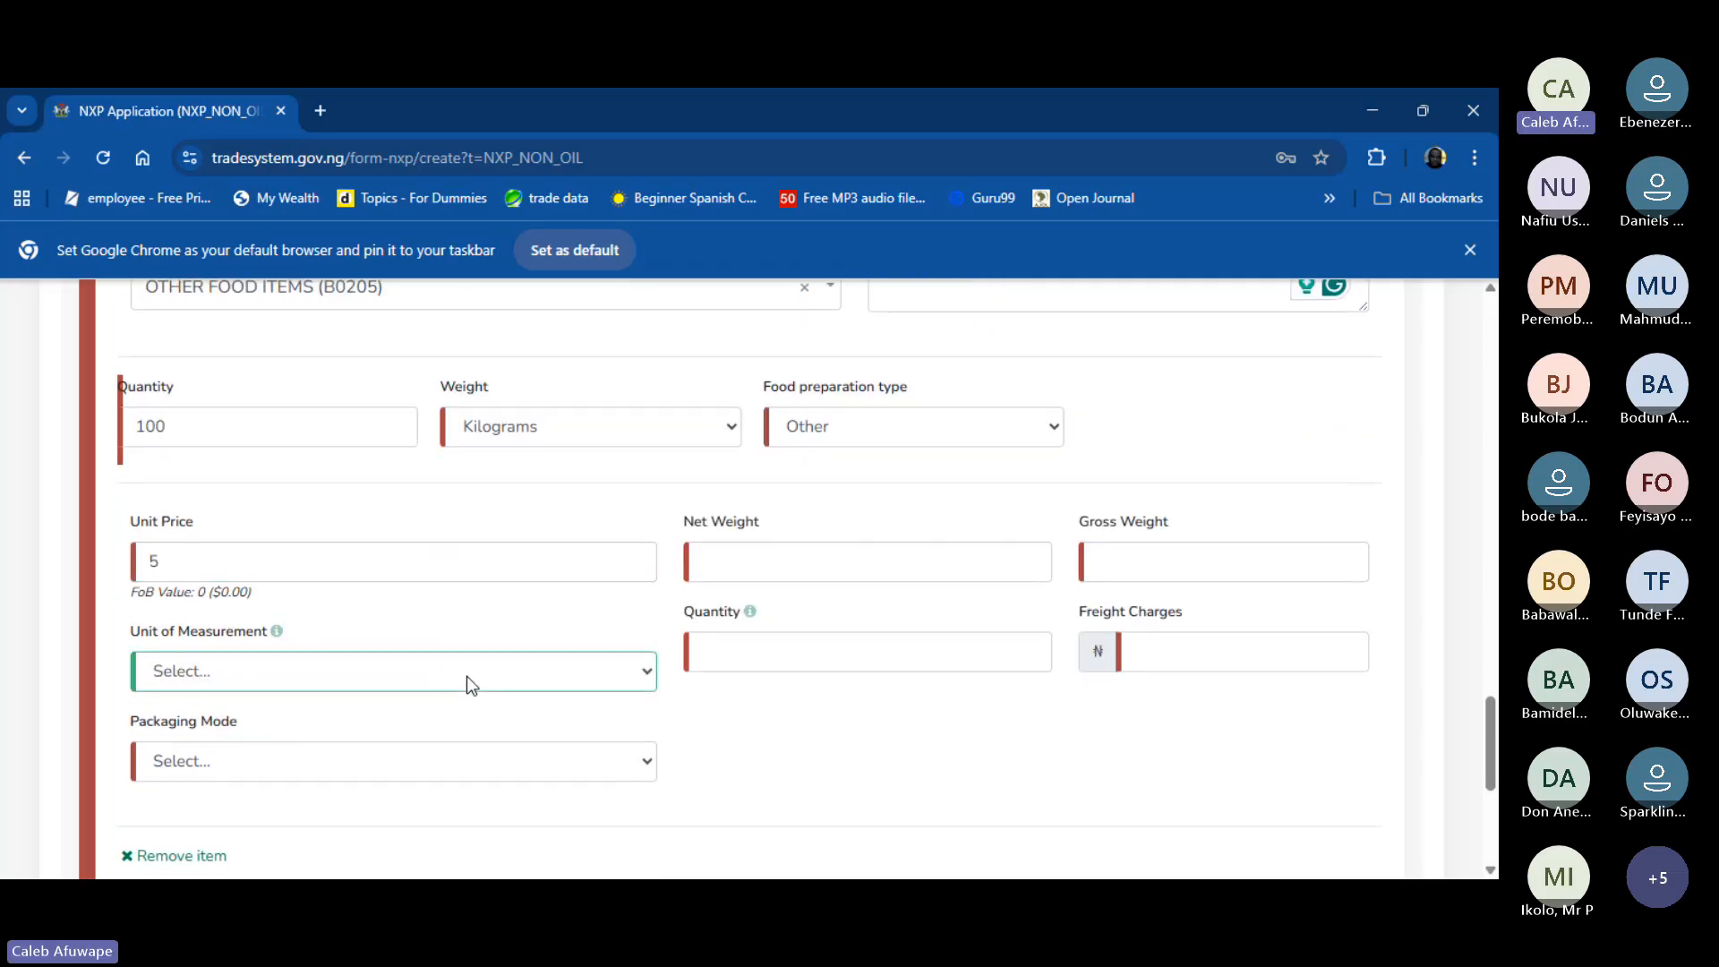
pyautogui.click(306, 464)
pyautogui.click(394, 762)
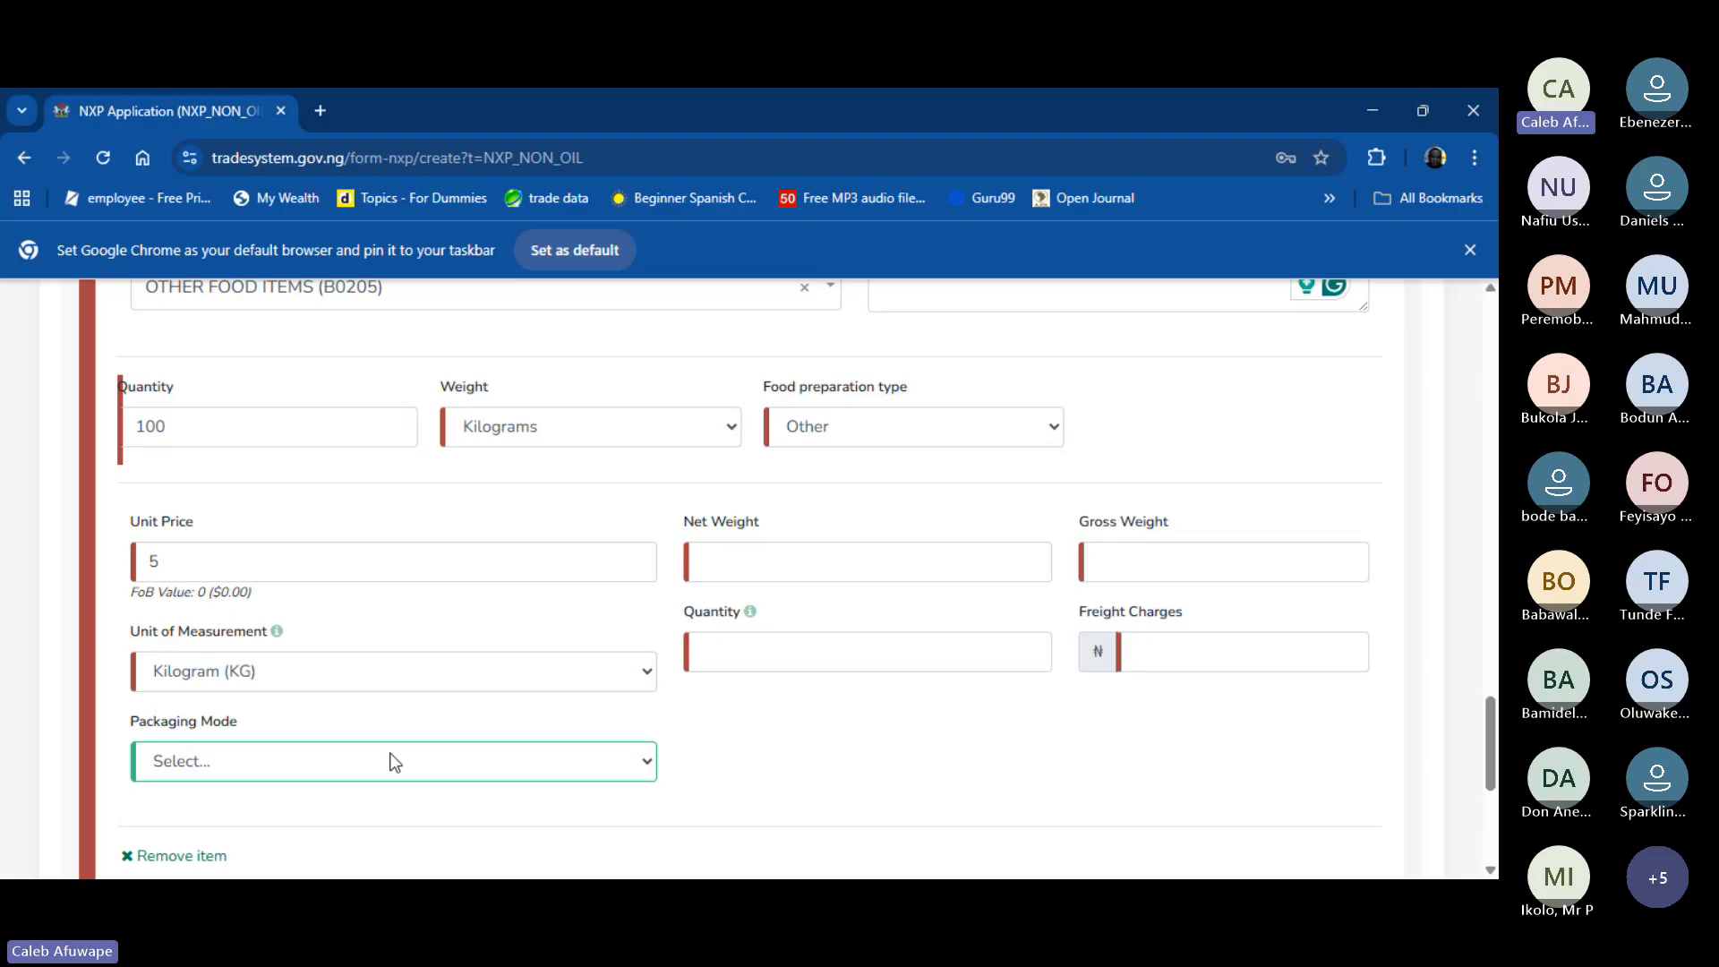
pyautogui.press('p')
# - Enter Item #3's measurement quantity 100, net weight 1,000 and gross weight 1,200
pyautogui.click(865, 651)
pyautogui.write('100')
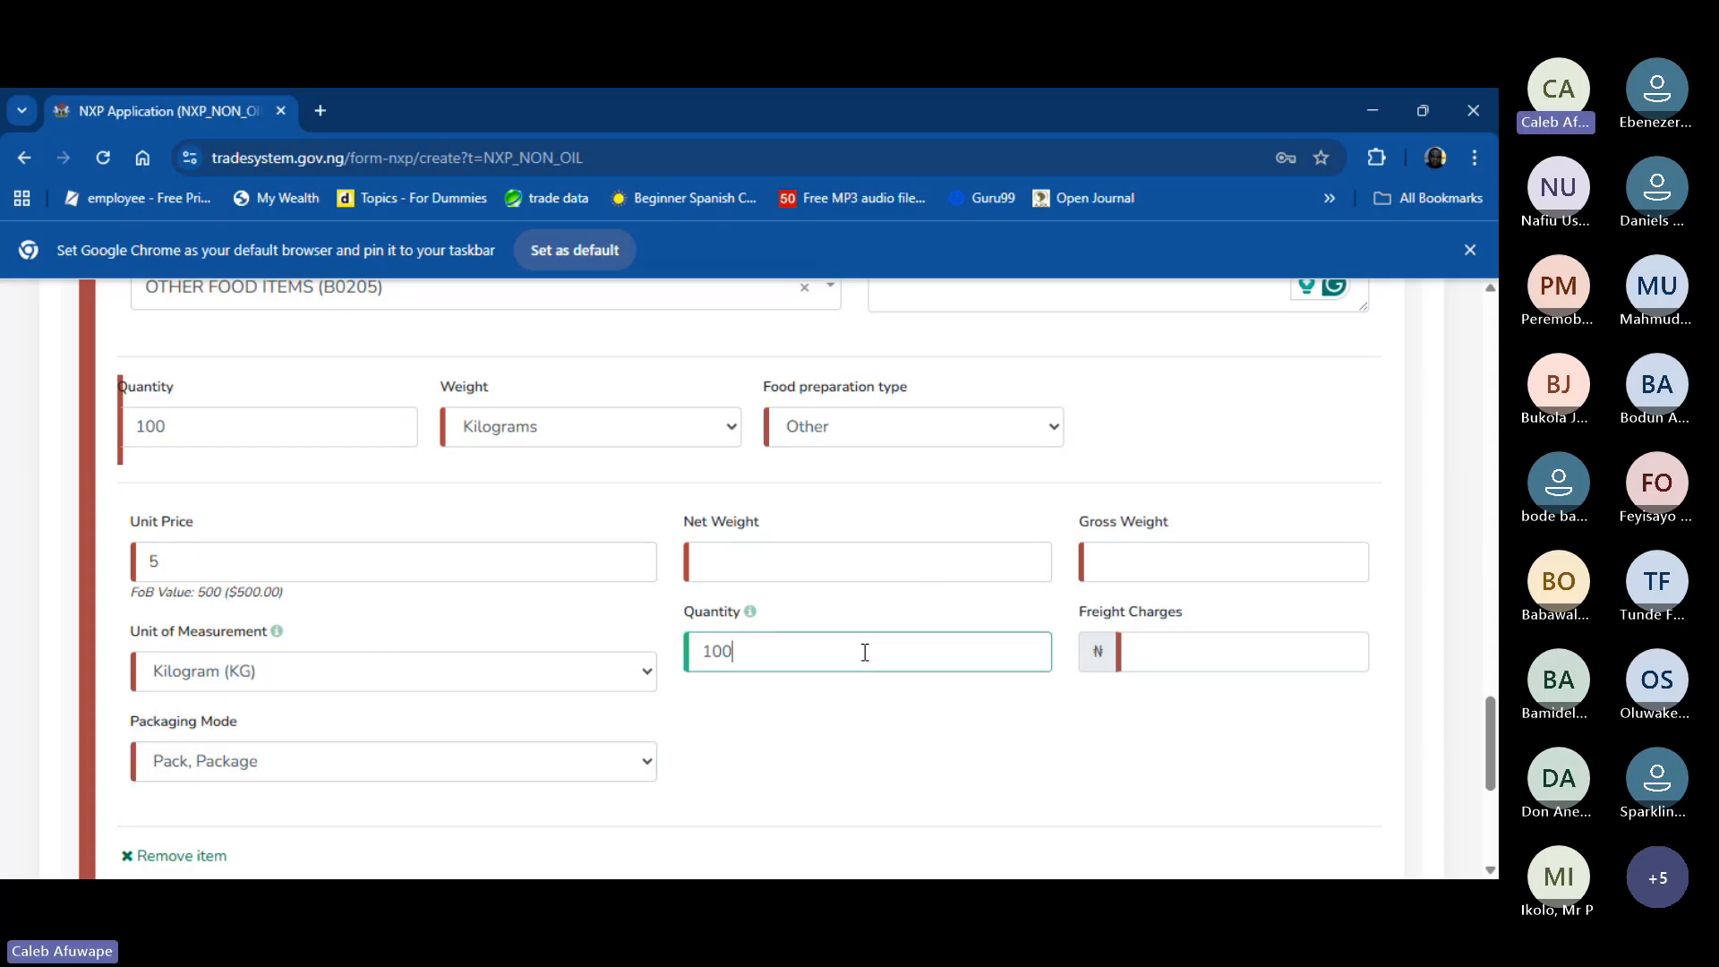
pyautogui.click(857, 554)
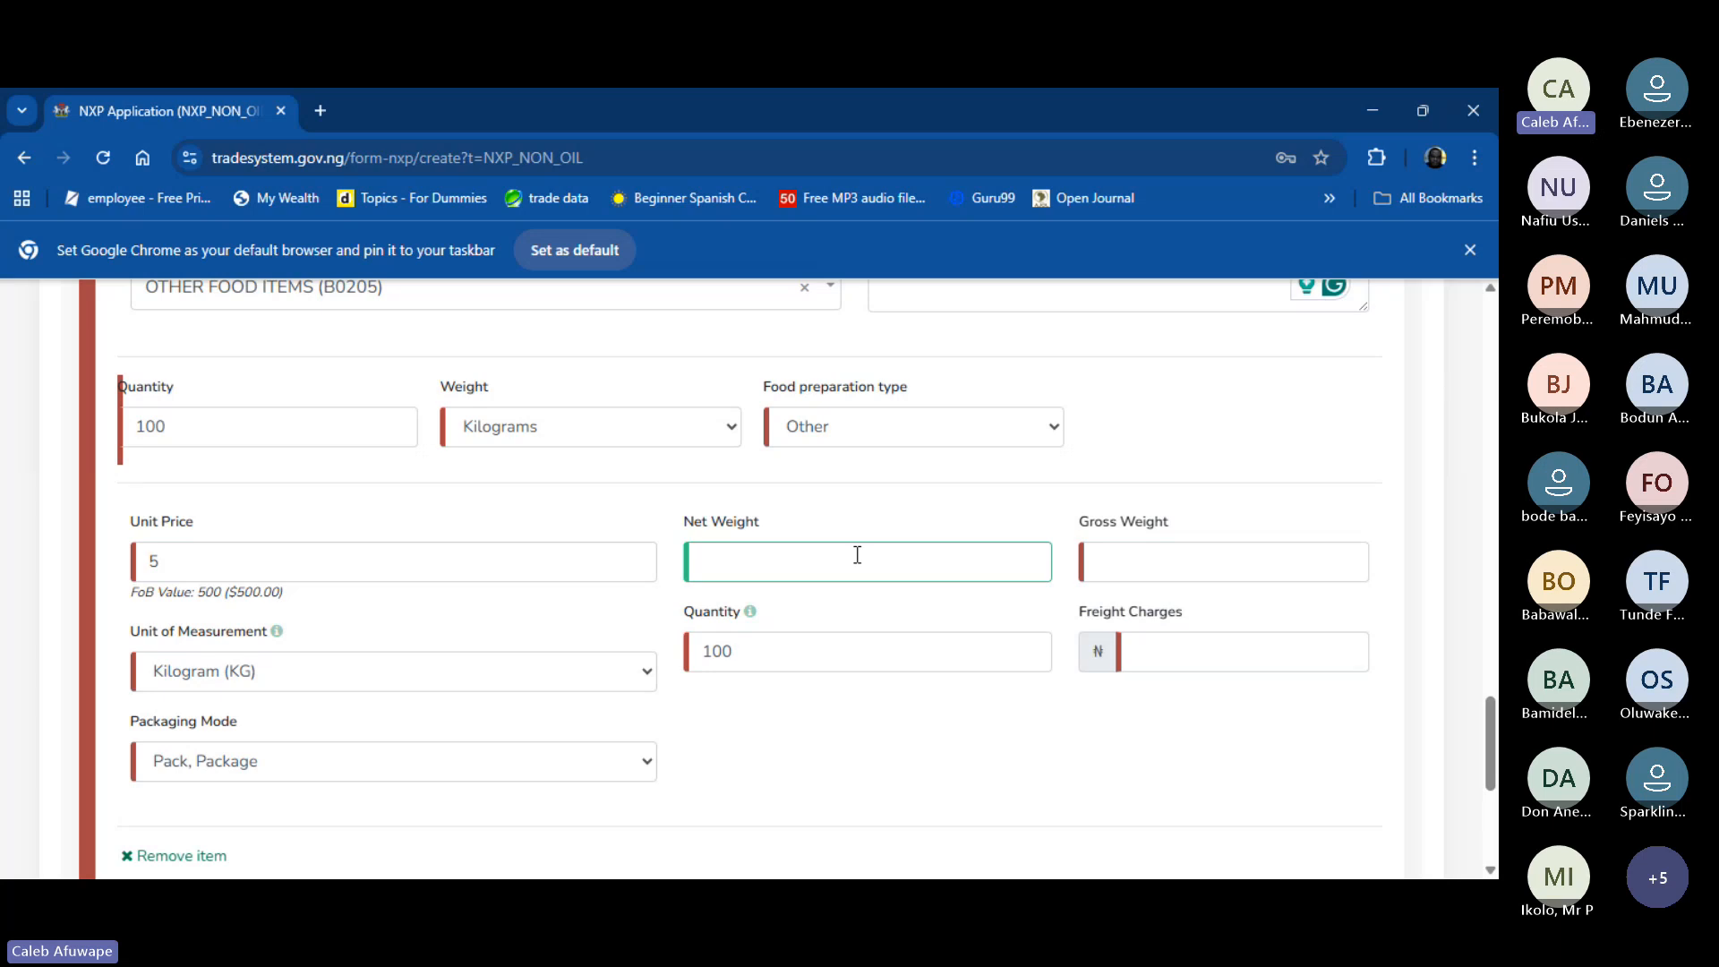
pyautogui.write('1,000')
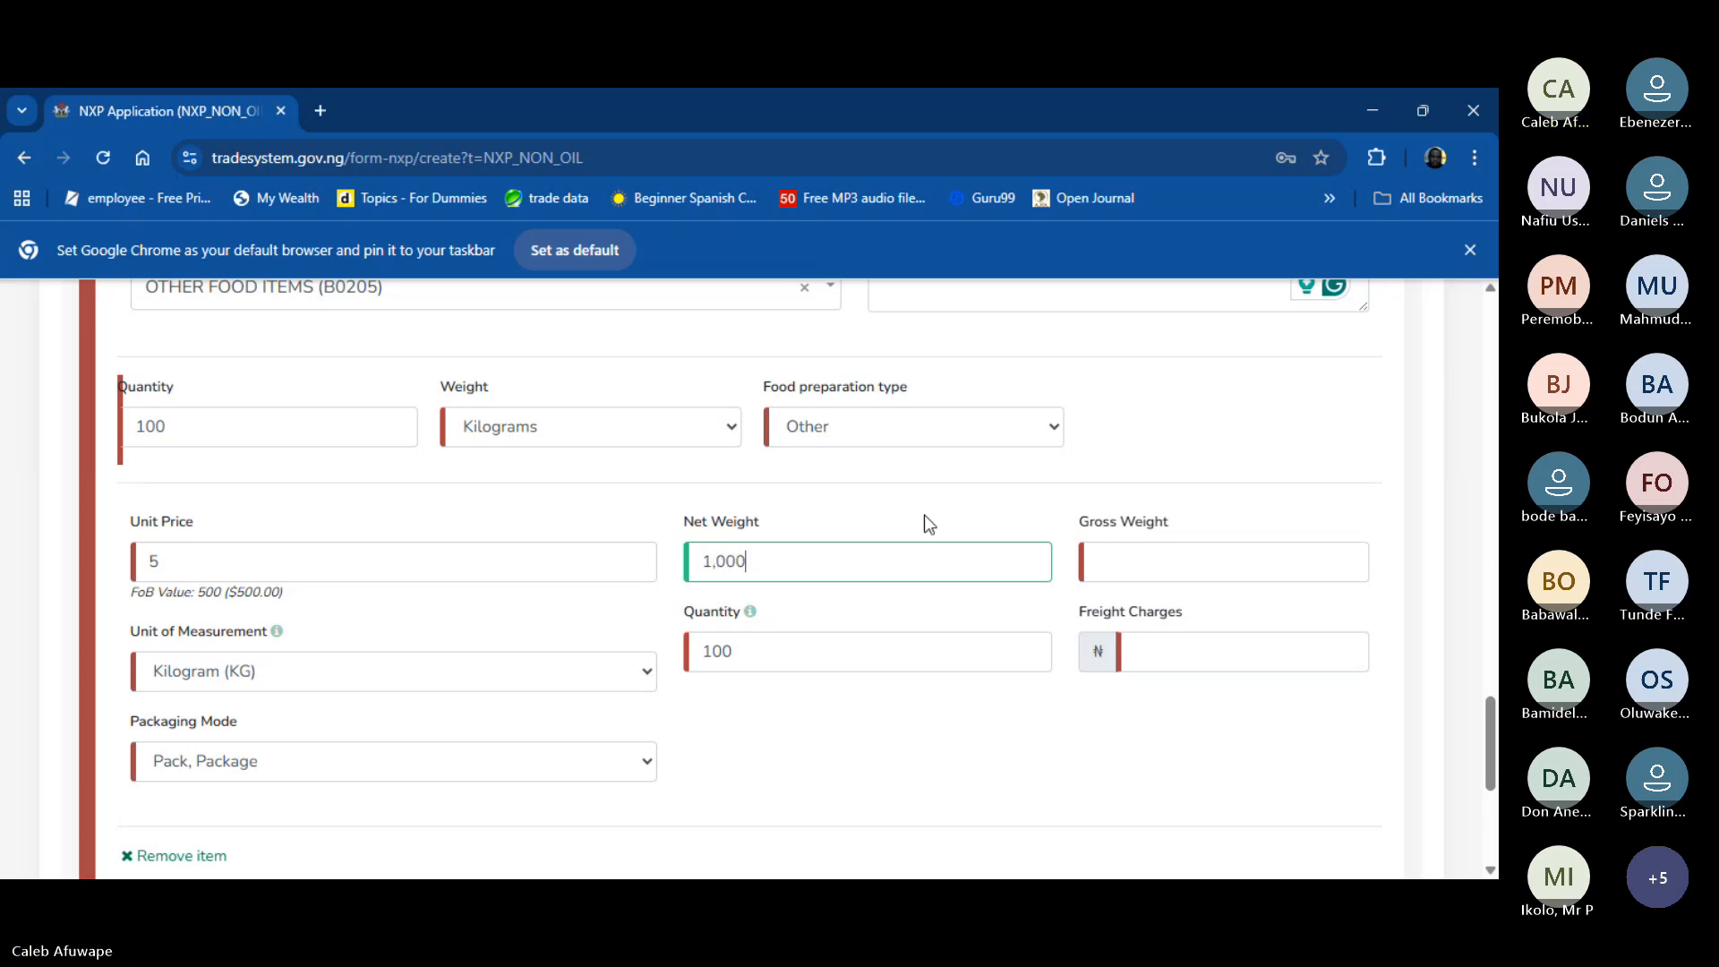
pyautogui.click(1109, 563)
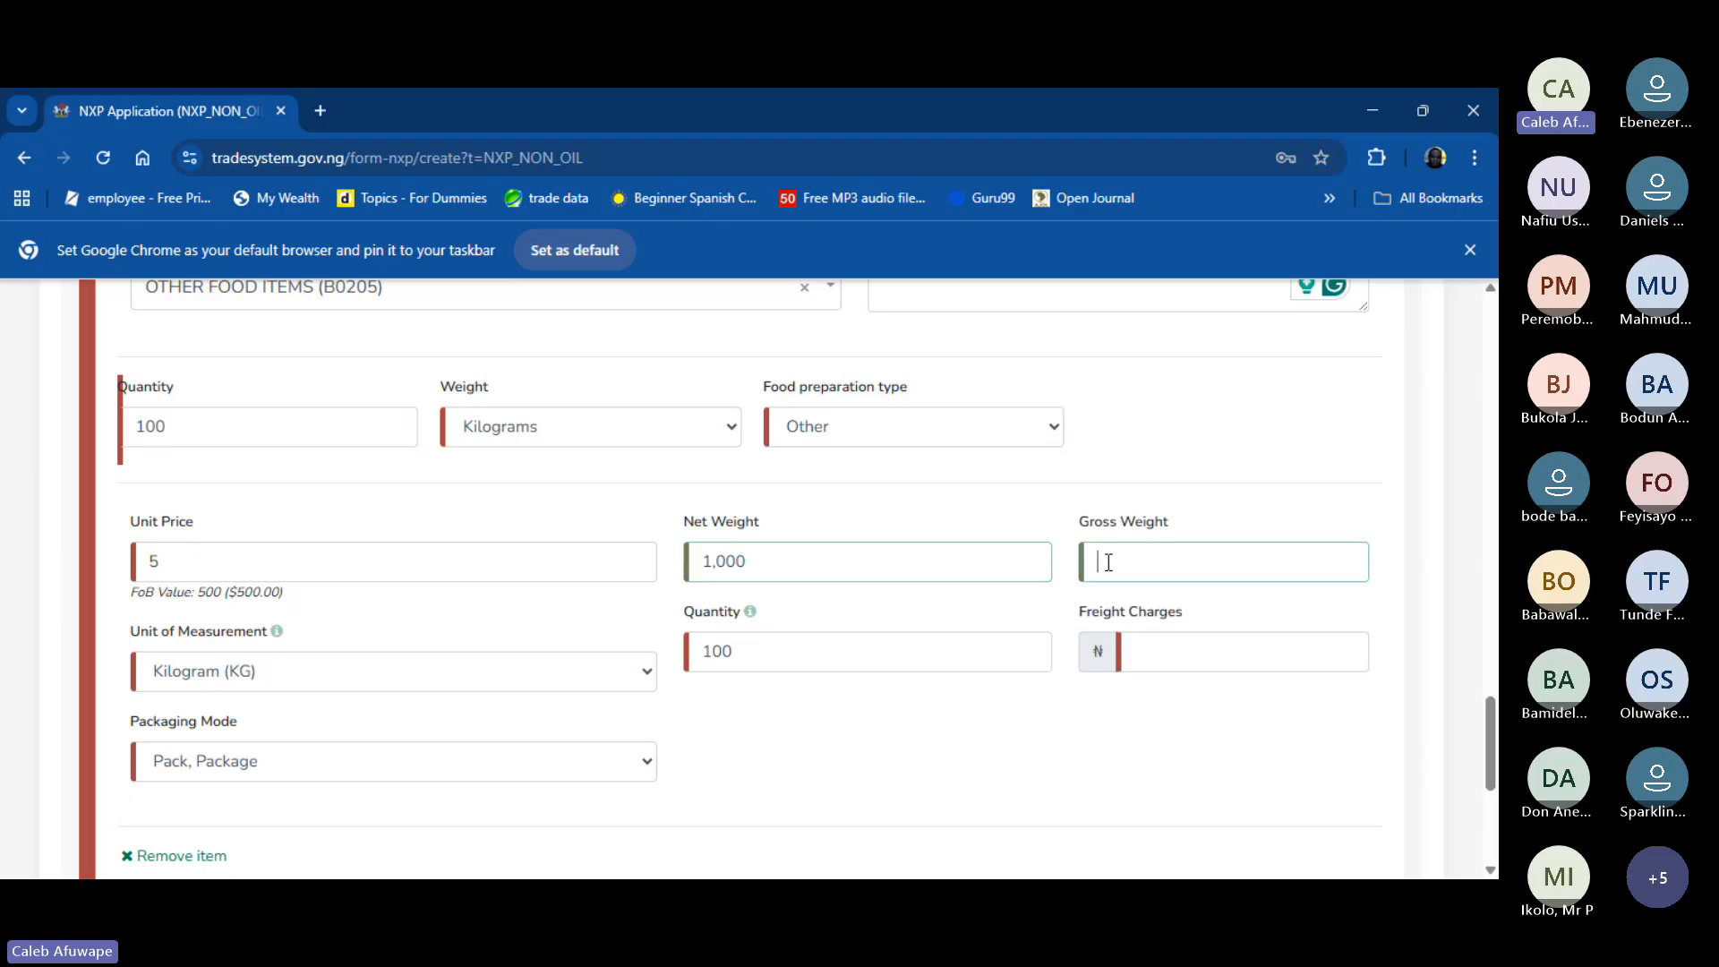
pyautogui.write('1,200')
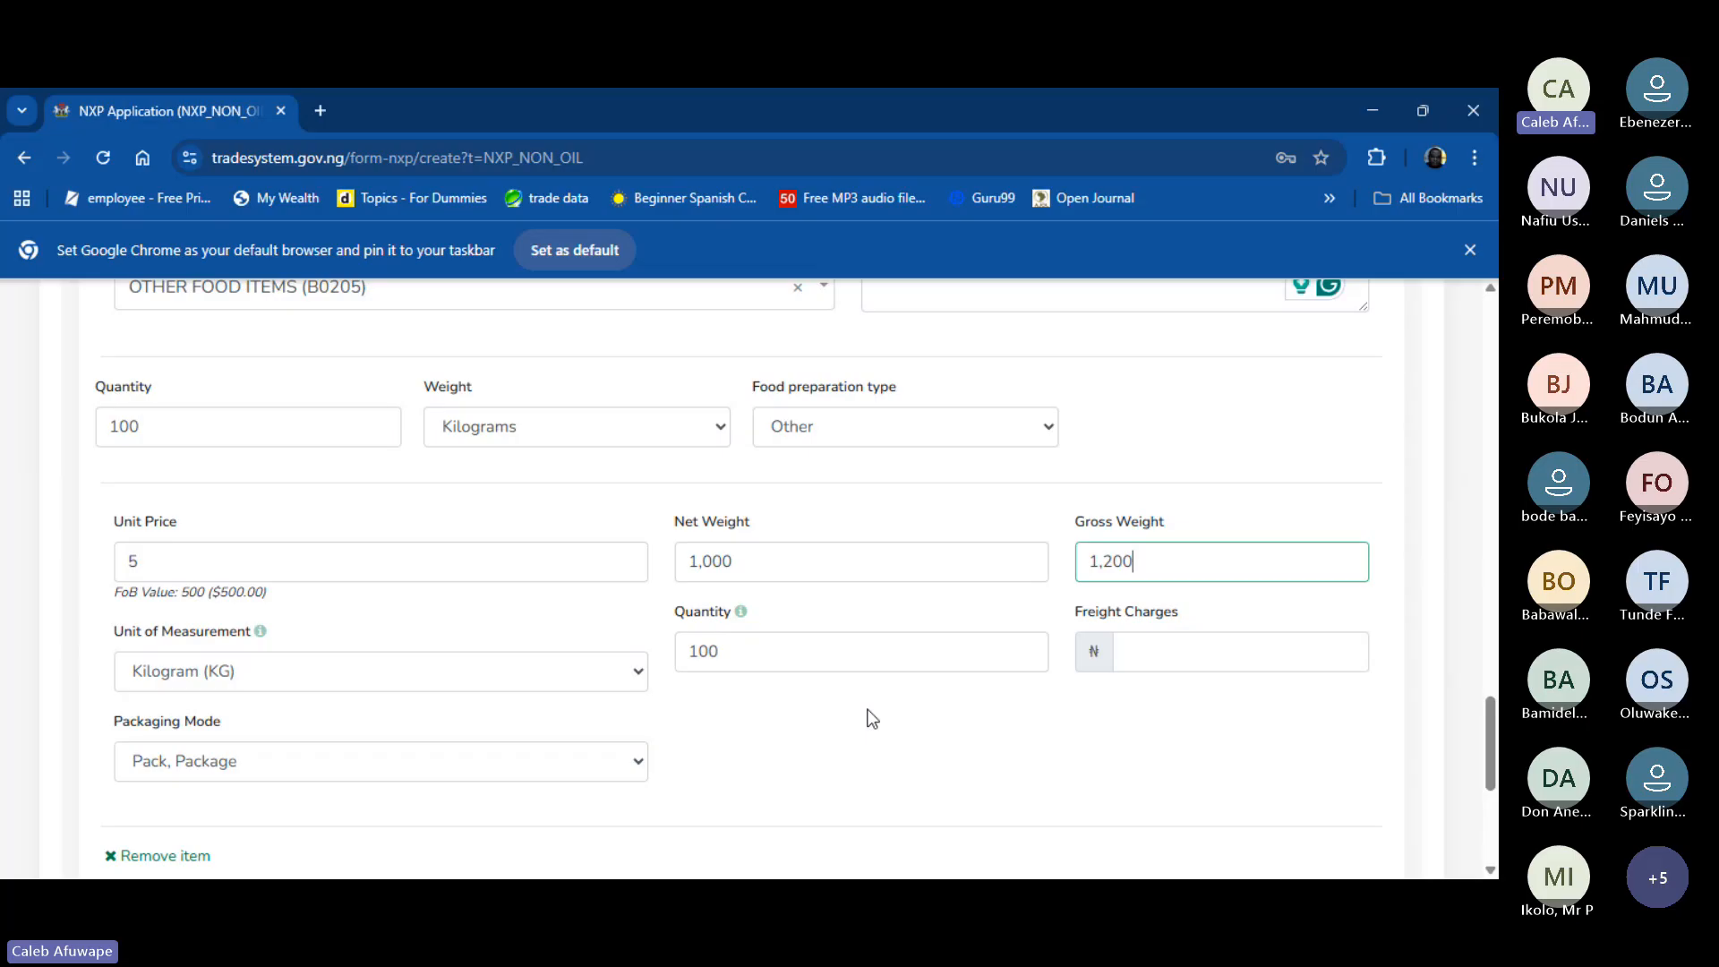
pyautogui.scroll(-5, 871, 719)
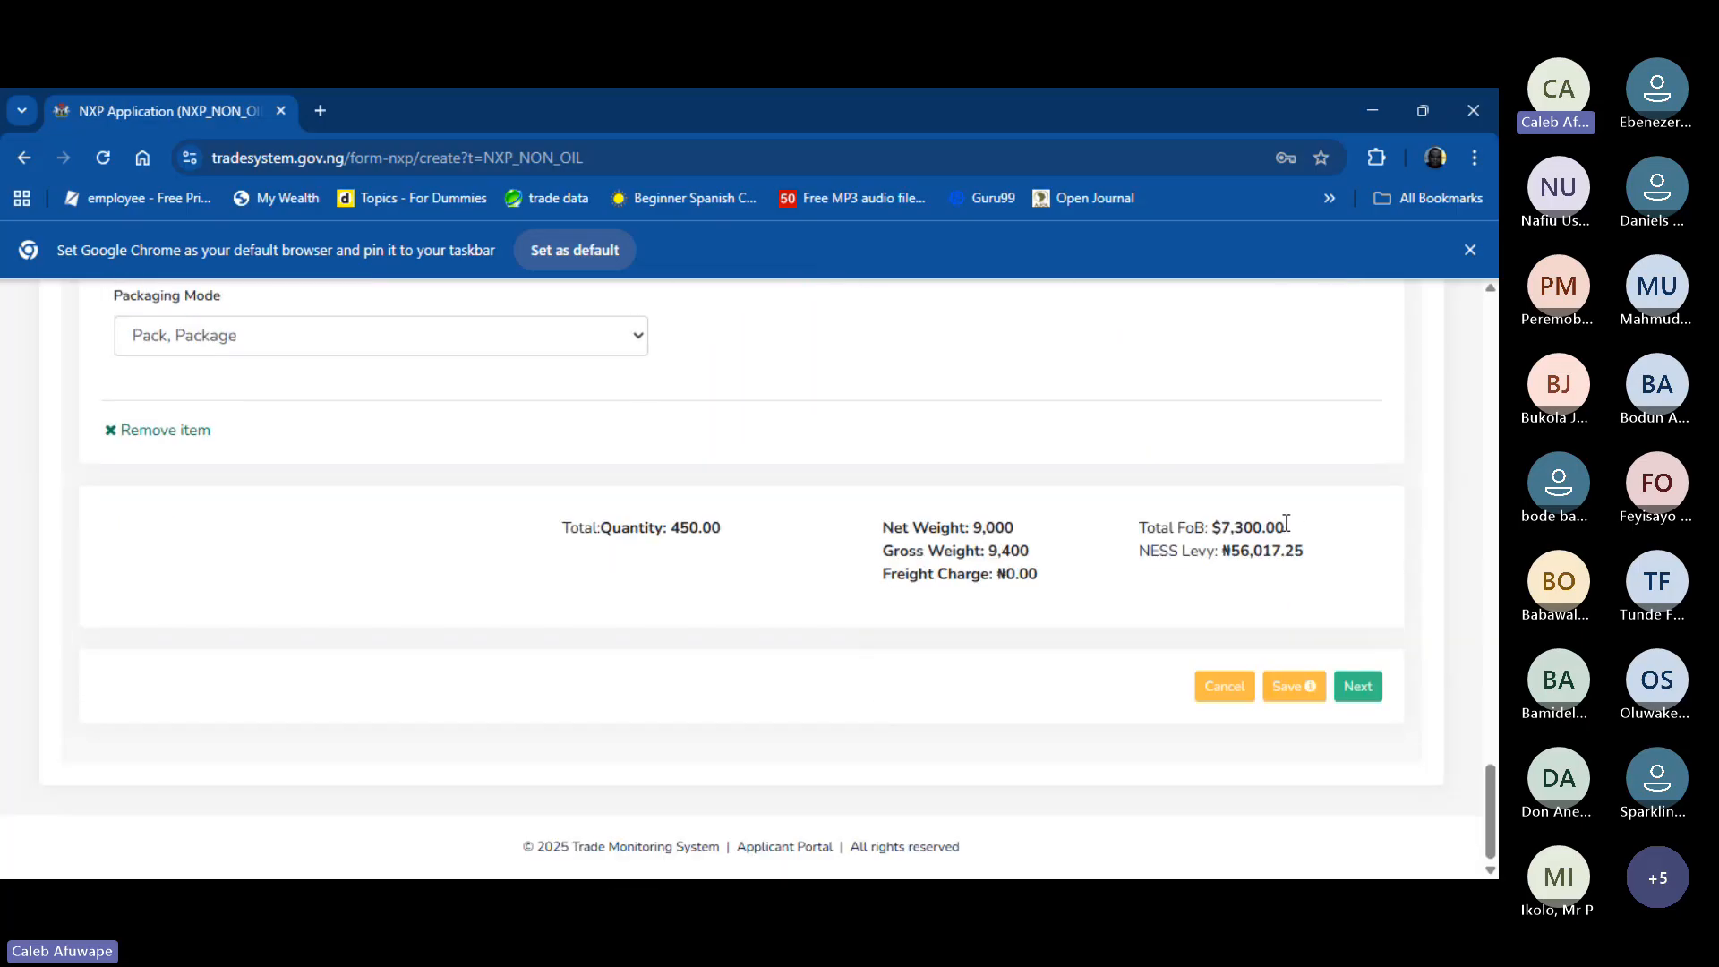
pyautogui.moveTo(1286, 527)
pyautogui.mouseDown()
pyautogui.moveTo(1221, 528)
pyautogui.moveTo(1300, 552)
pyautogui.mouseUp()
pyautogui.click(1319, 566)
pyautogui.scroll(3, 1044, 442)
pyautogui.scroll(15, 1044, 442)
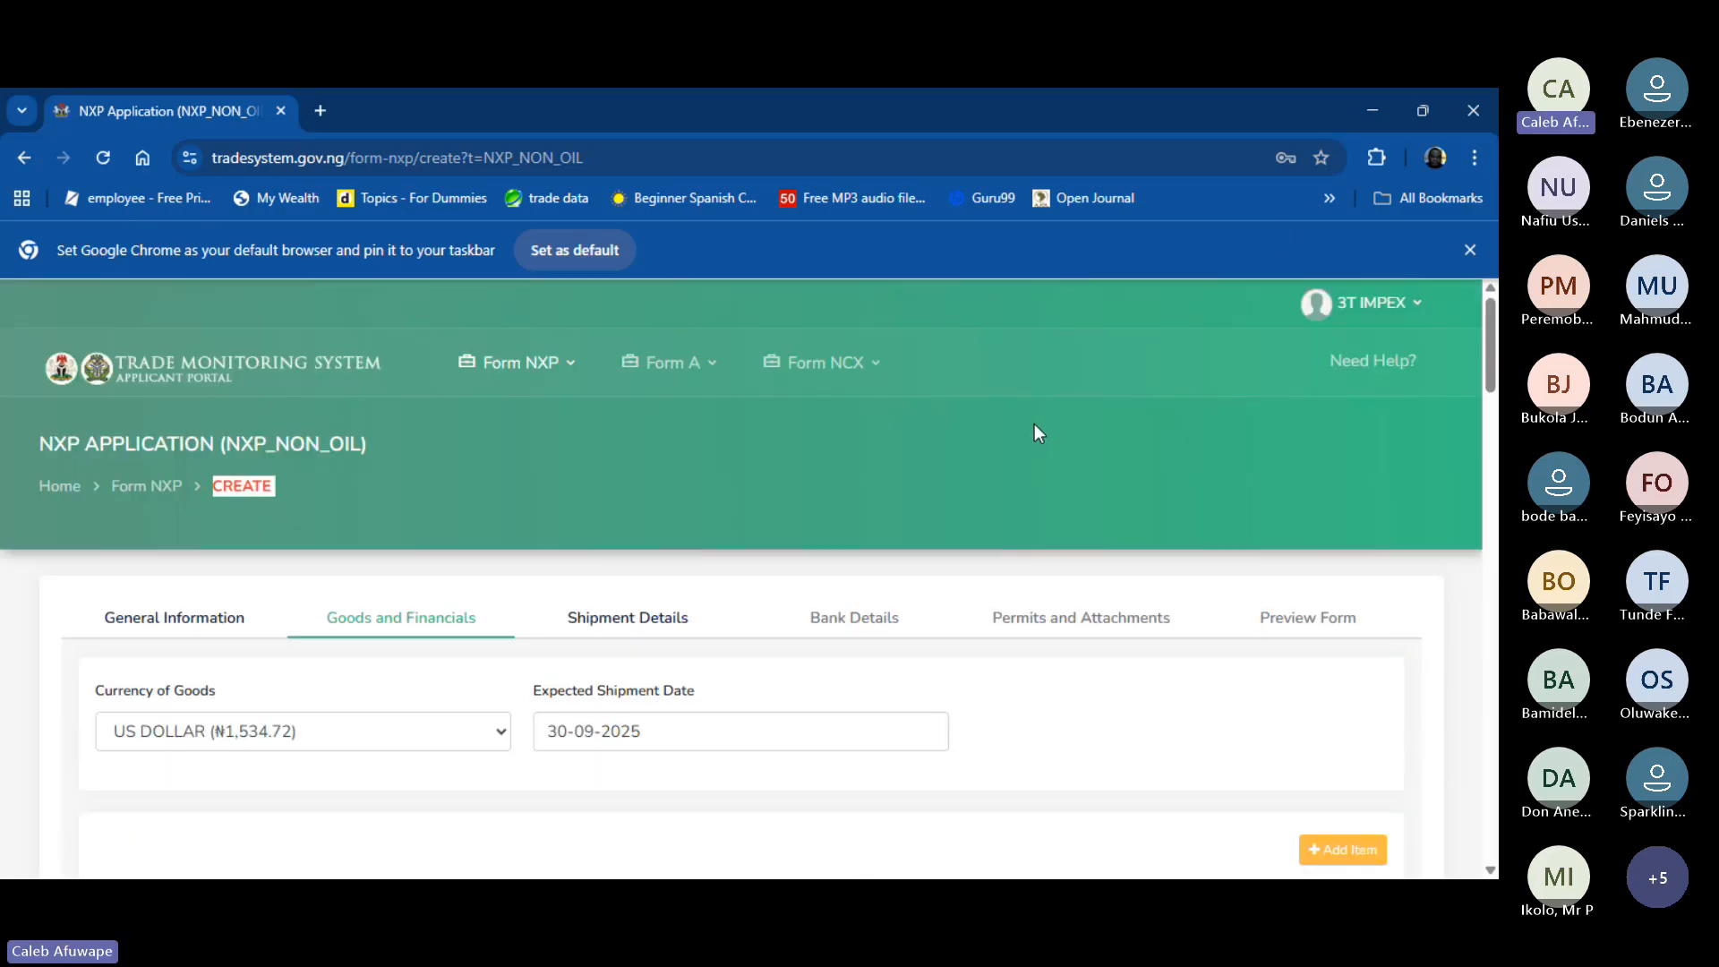
pyautogui.scroll(-5, 1034, 434)
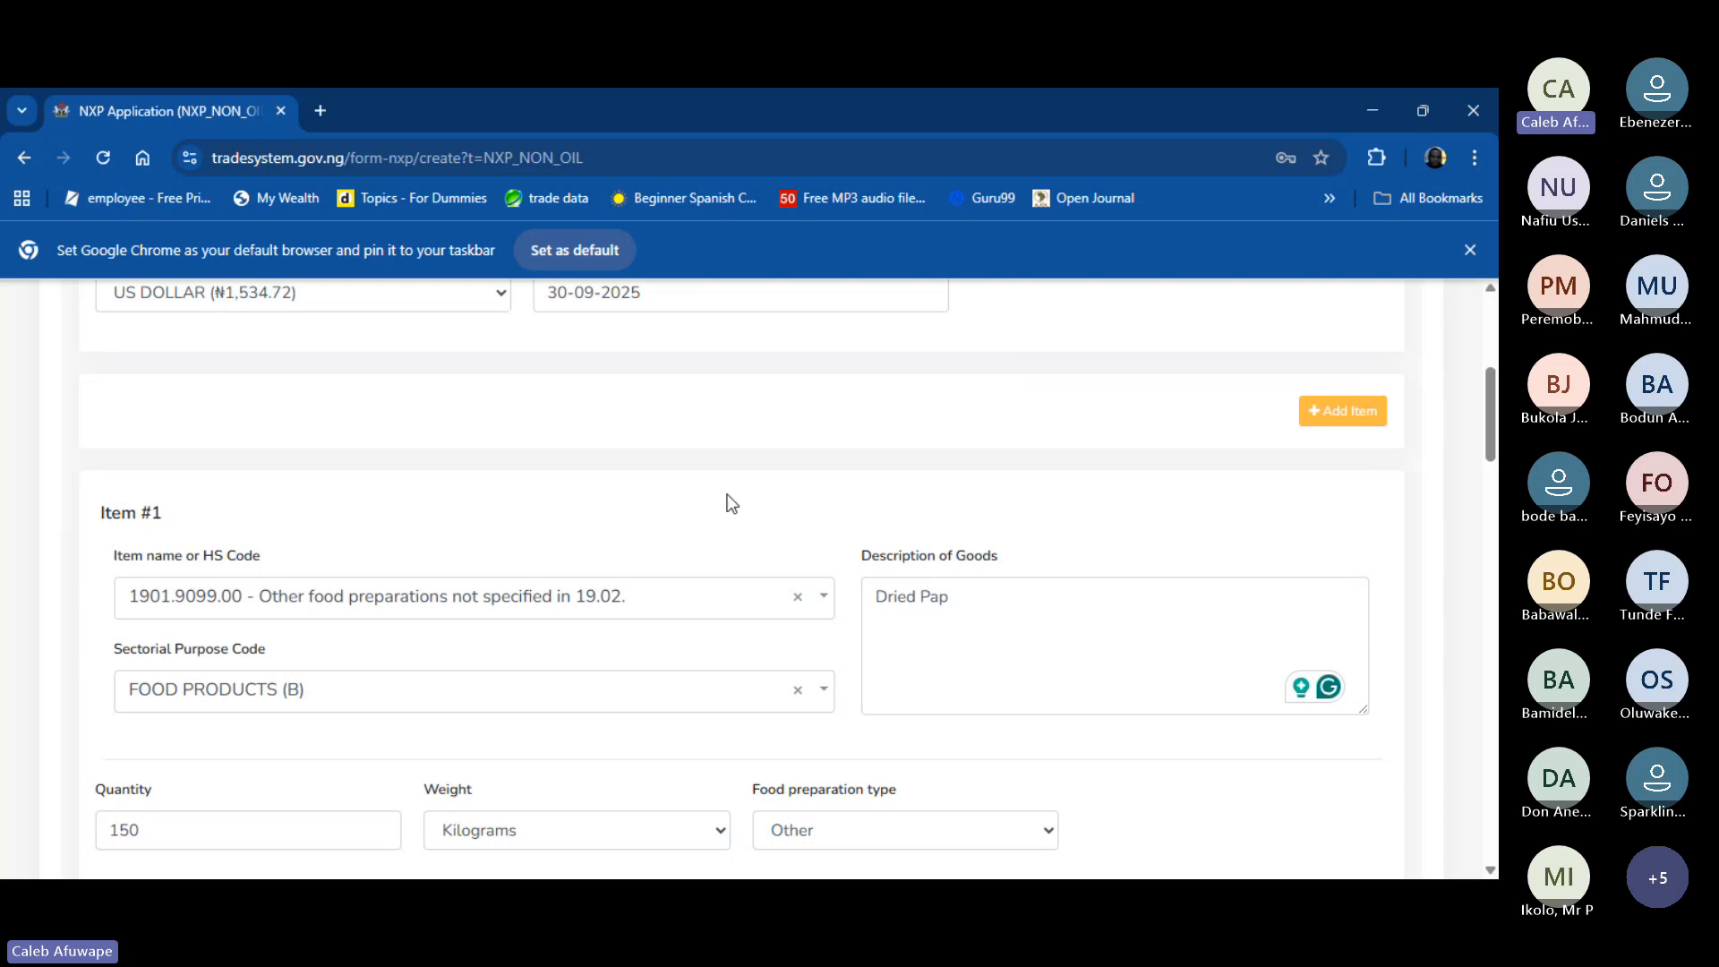
pyautogui.scroll(-20, 626, 512)
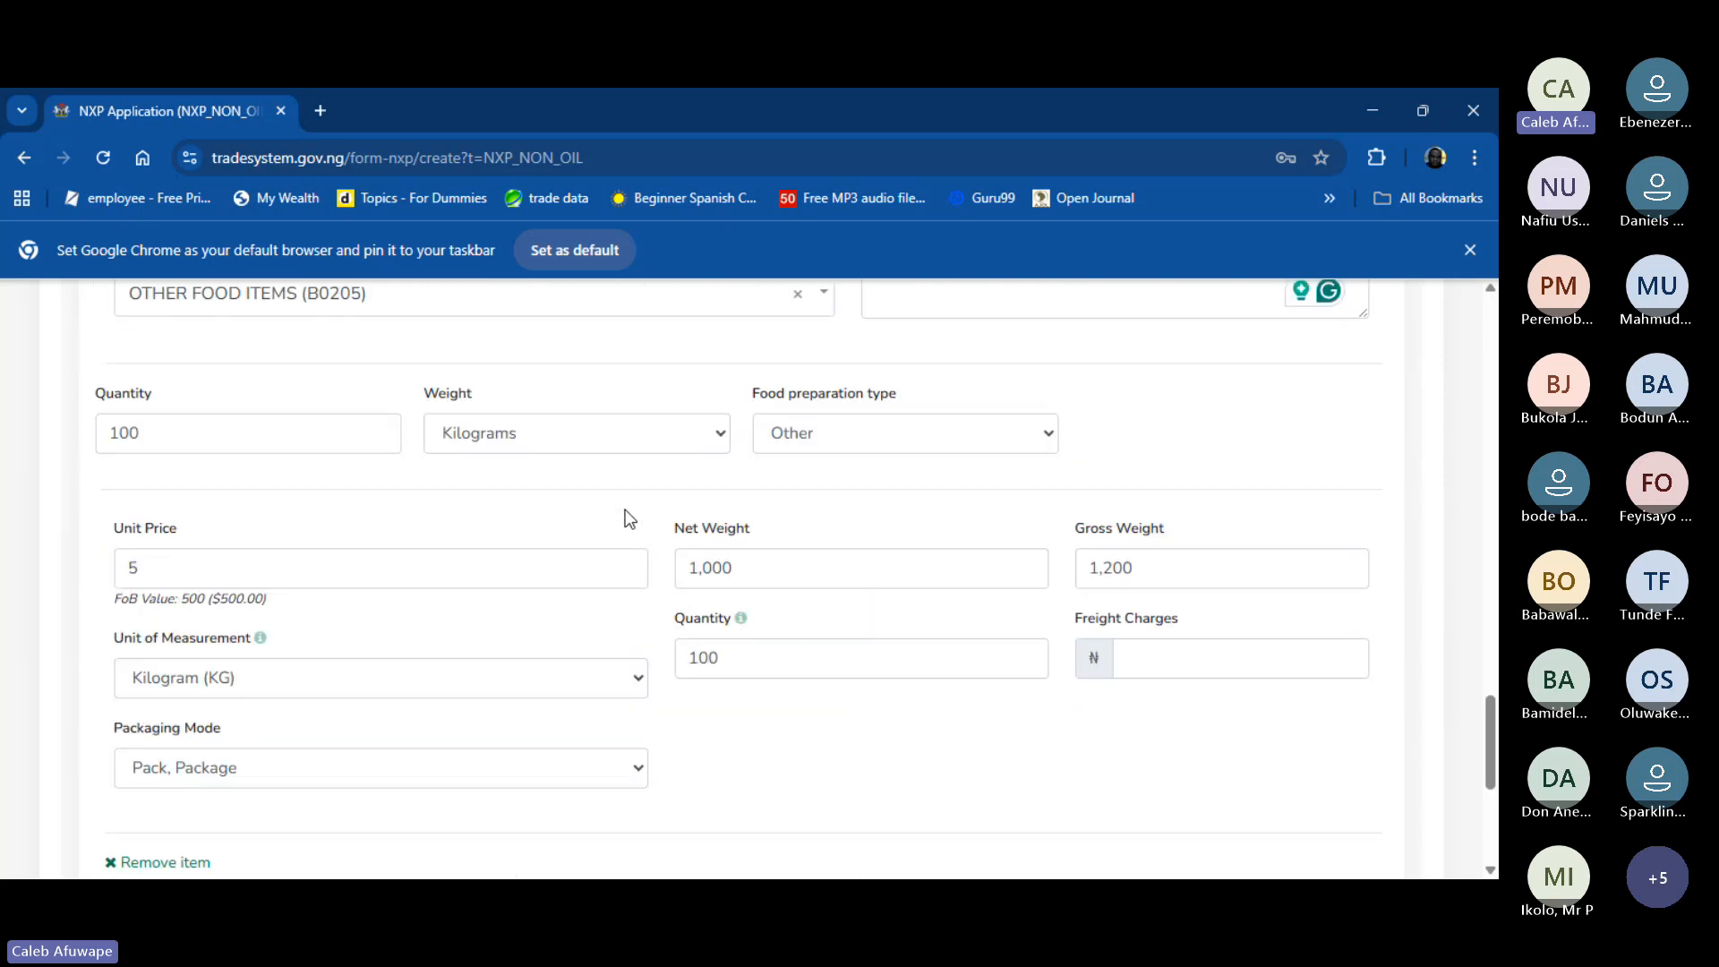
pyautogui.scroll(-5, 716, 522)
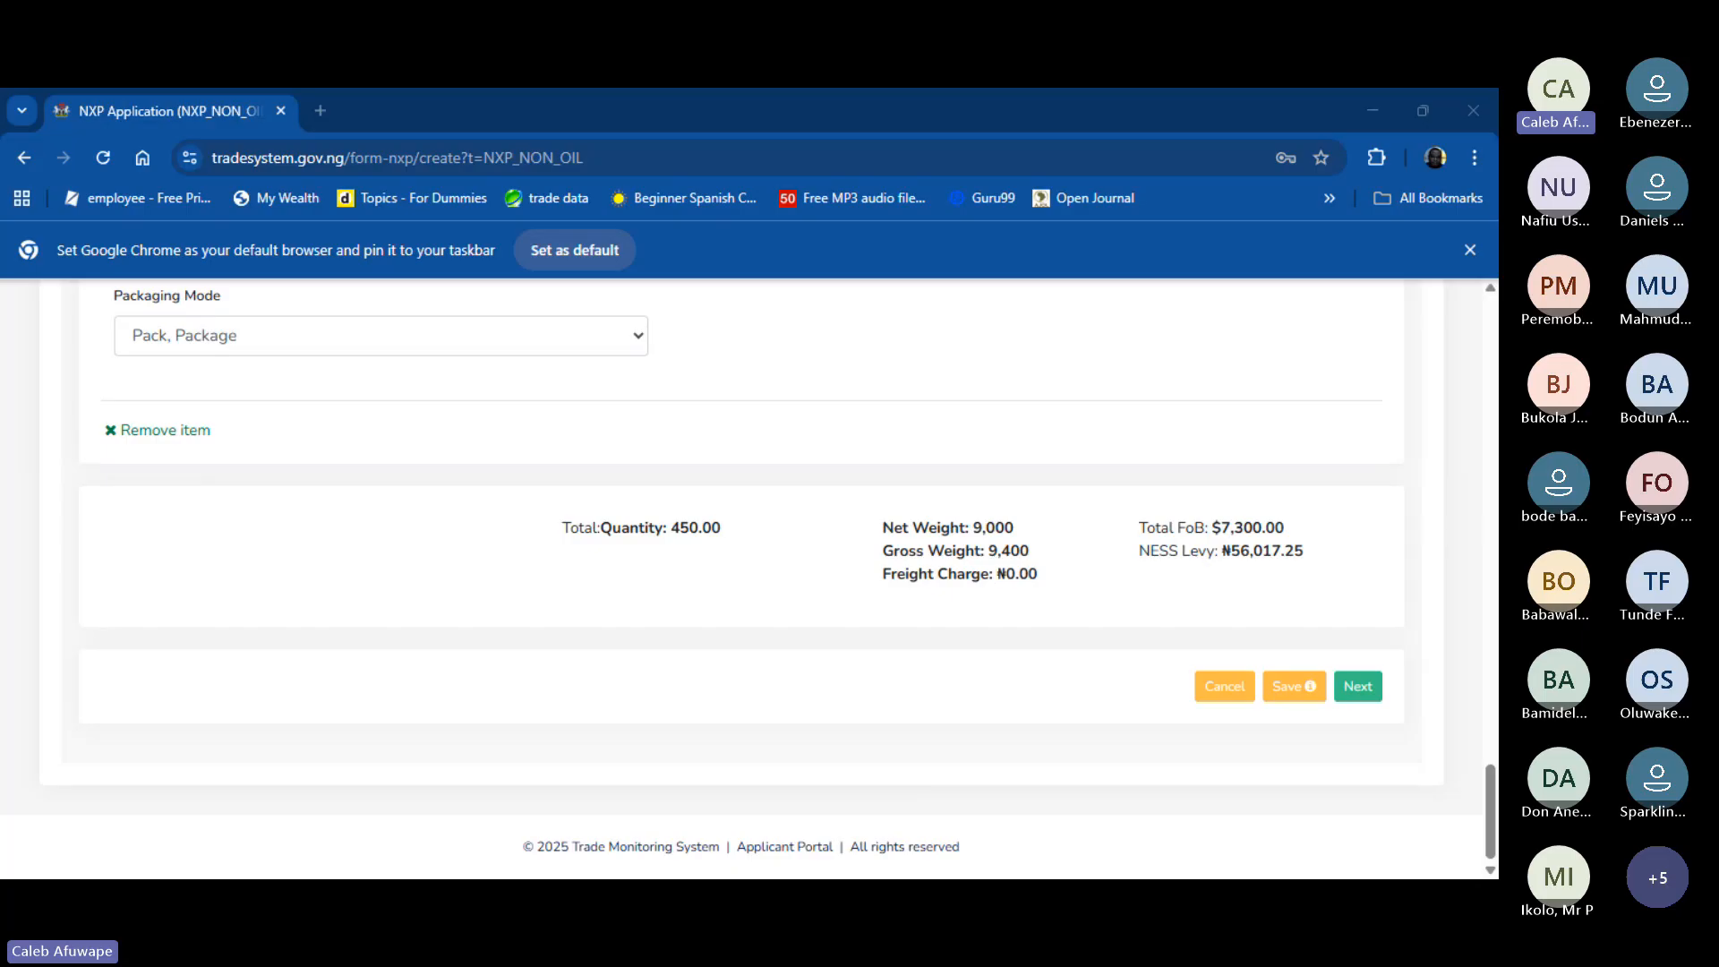
# - Move on to Shipment Details and enter the consignee's full name
pyautogui.click(1360, 689)
pyautogui.scroll(8, 379, 577)
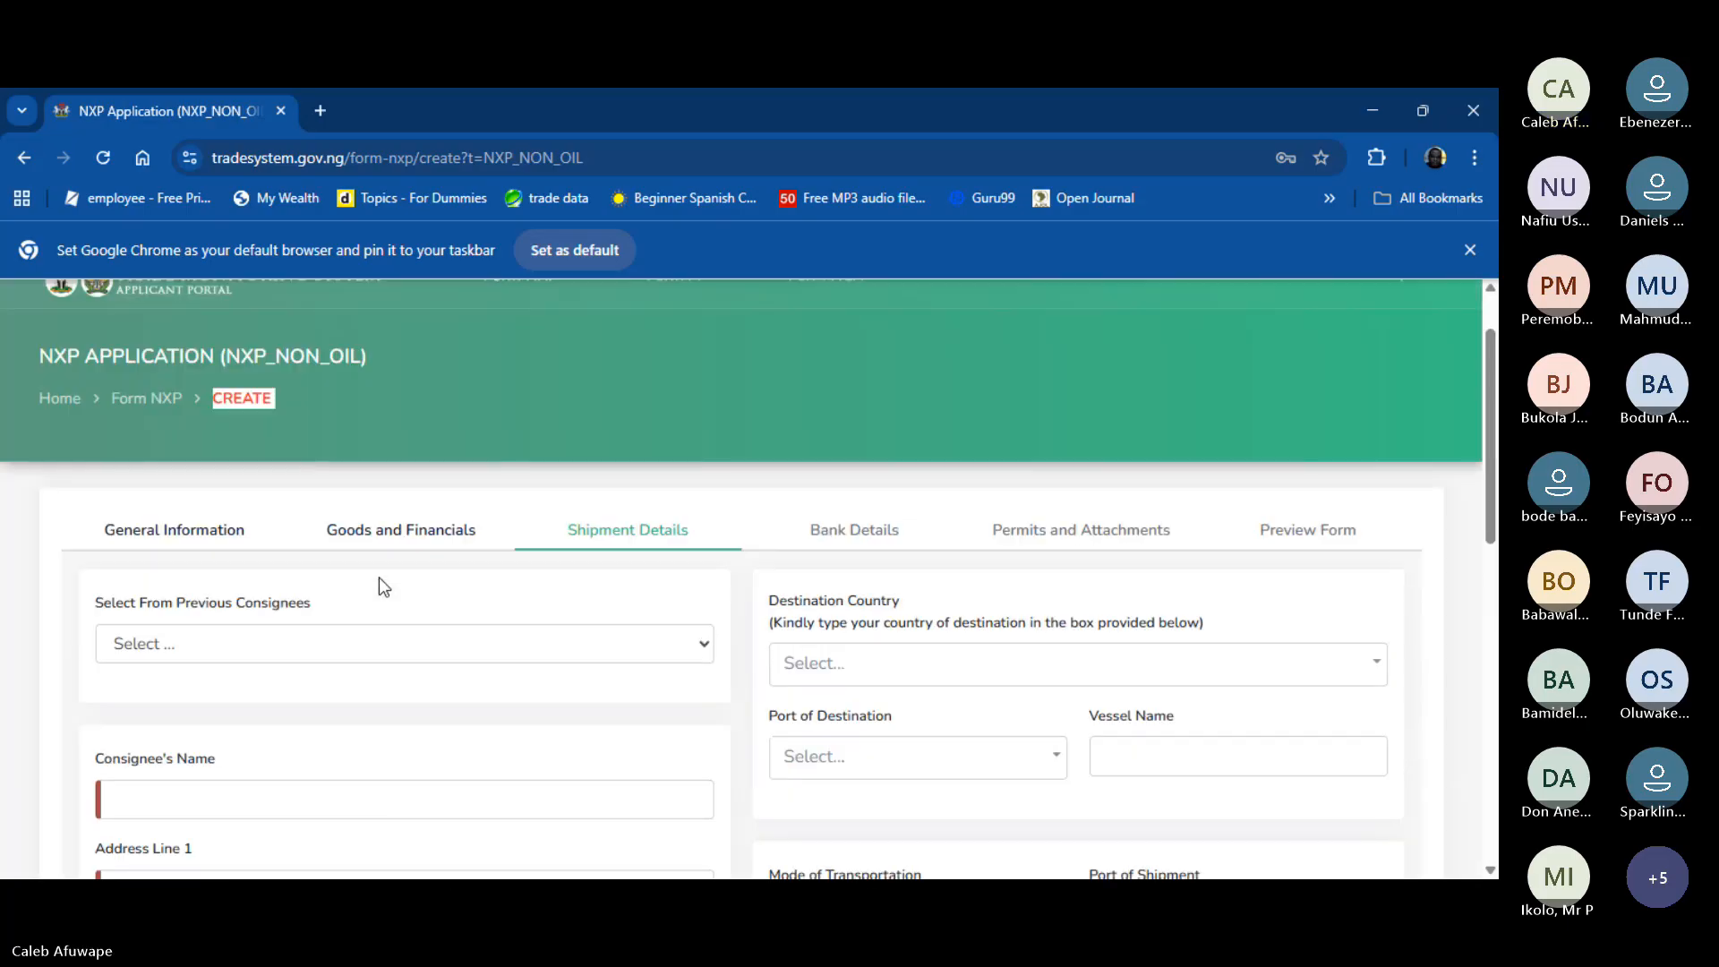
pyautogui.scroll(-2, 381, 578)
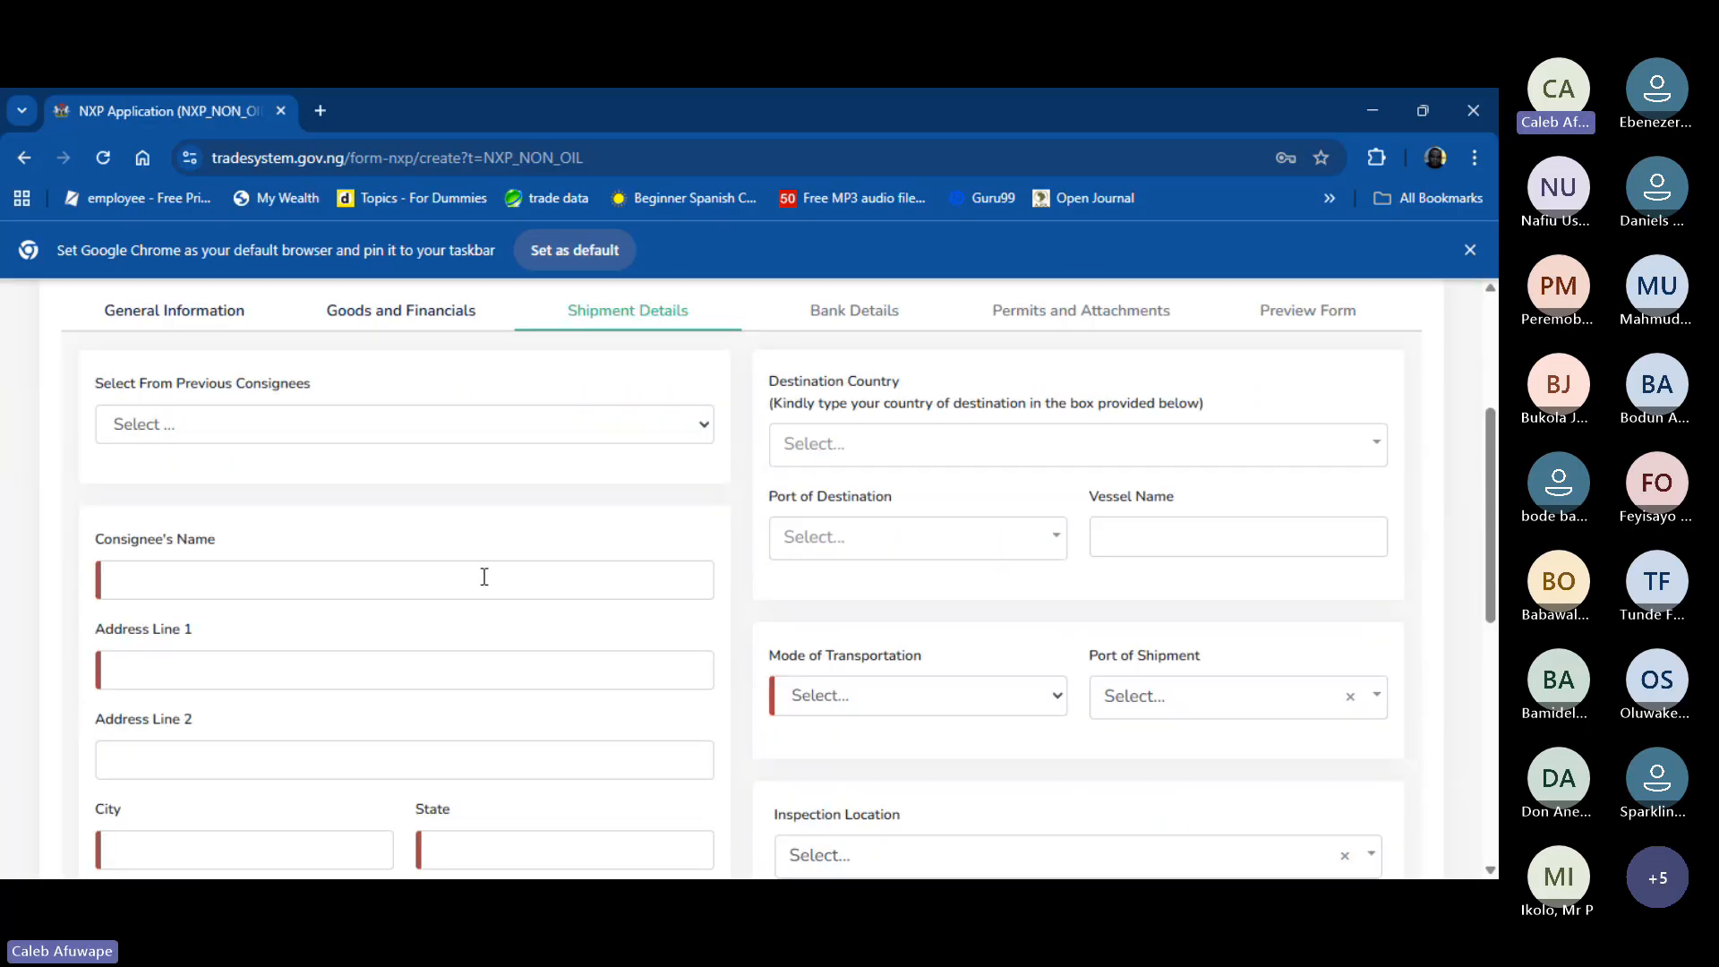
pyautogui.click(307, 576)
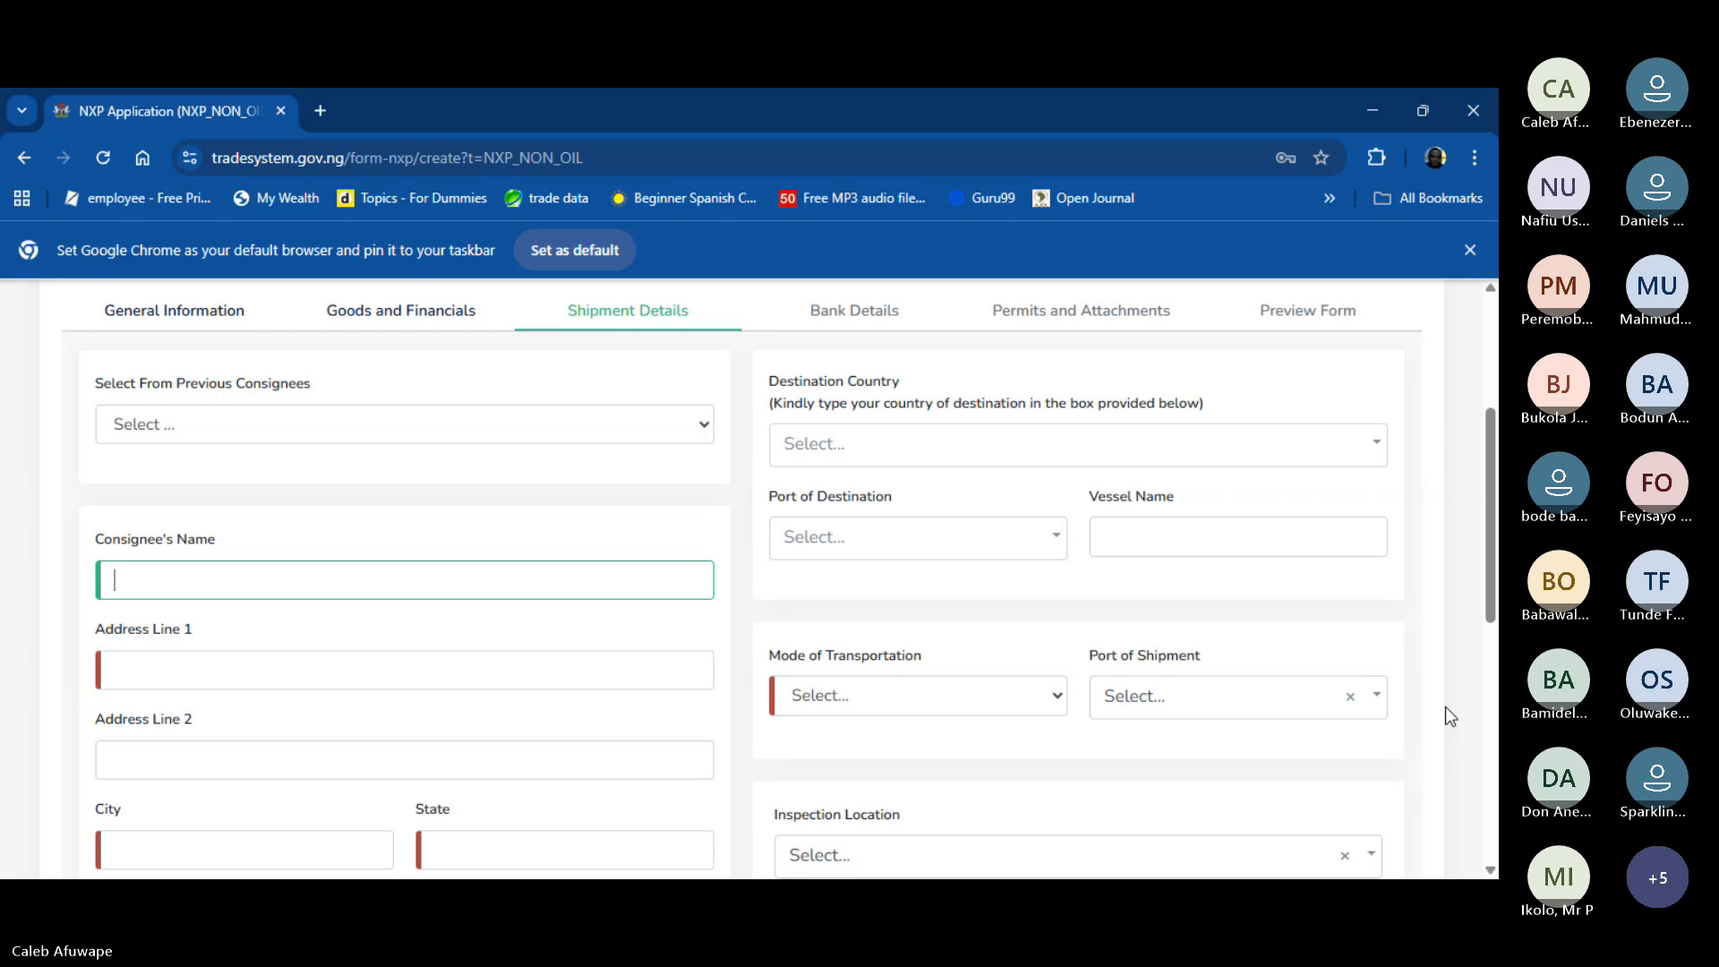
pyautogui.write('B')
pyautogui.press('BackSpace')
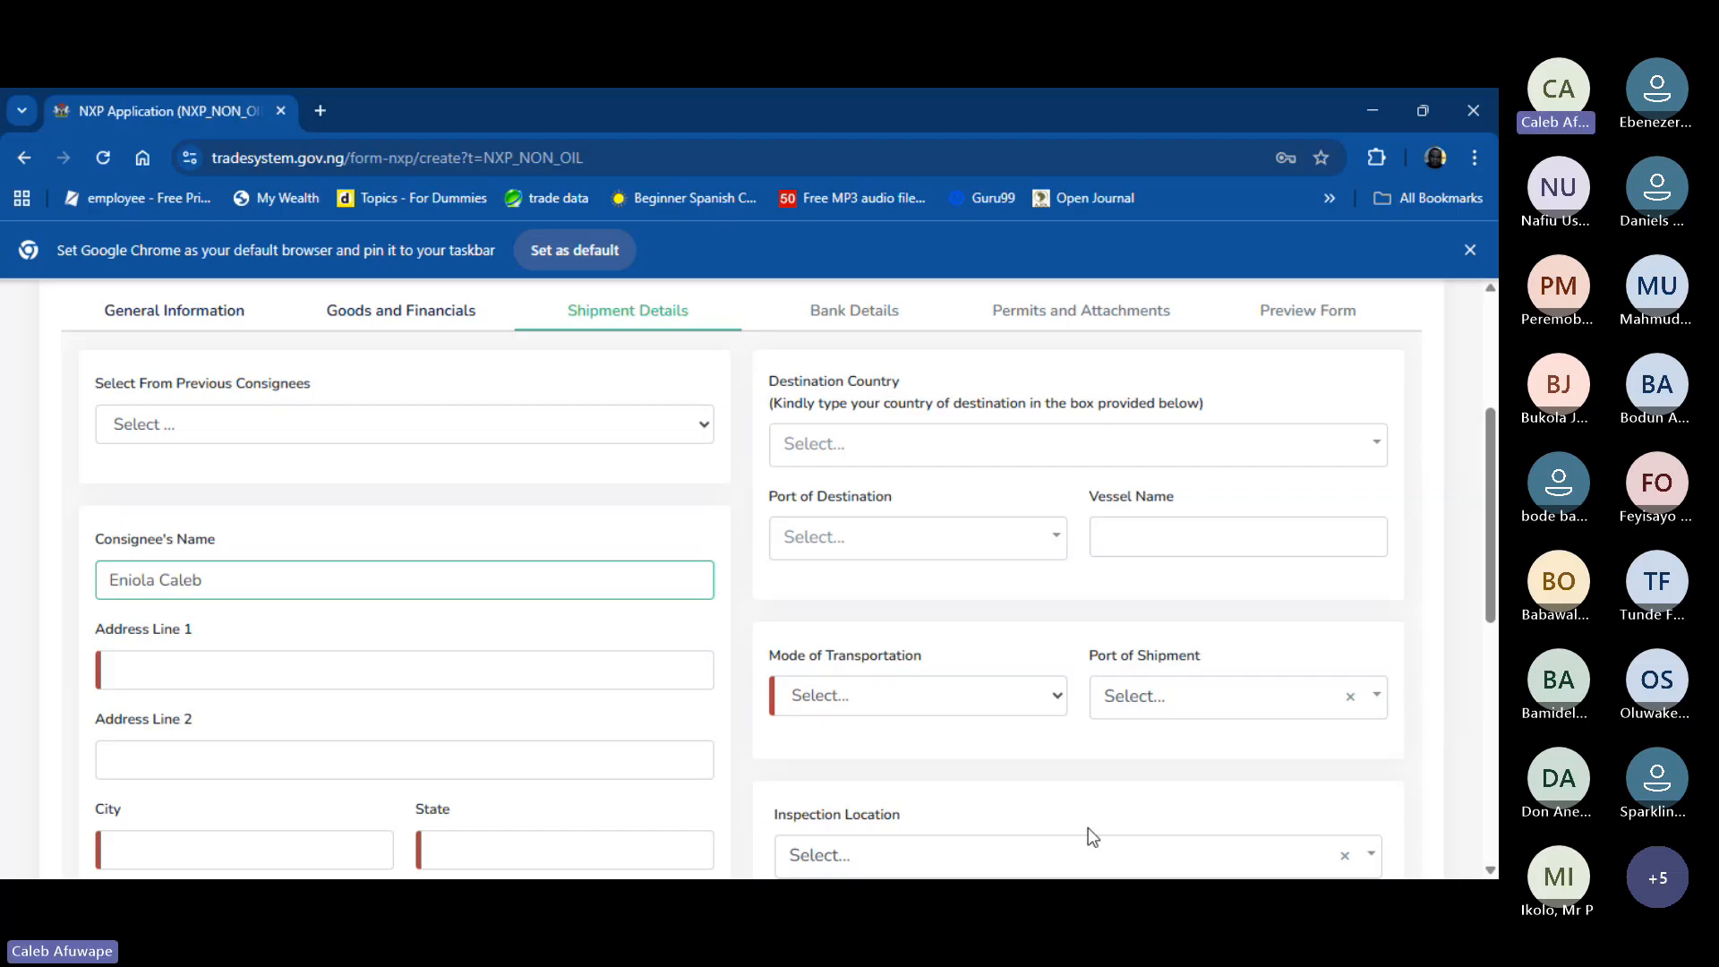
# - Fill in the consignee's street address as Address Line 1 and begin typing the city
pyautogui.click(544, 670)
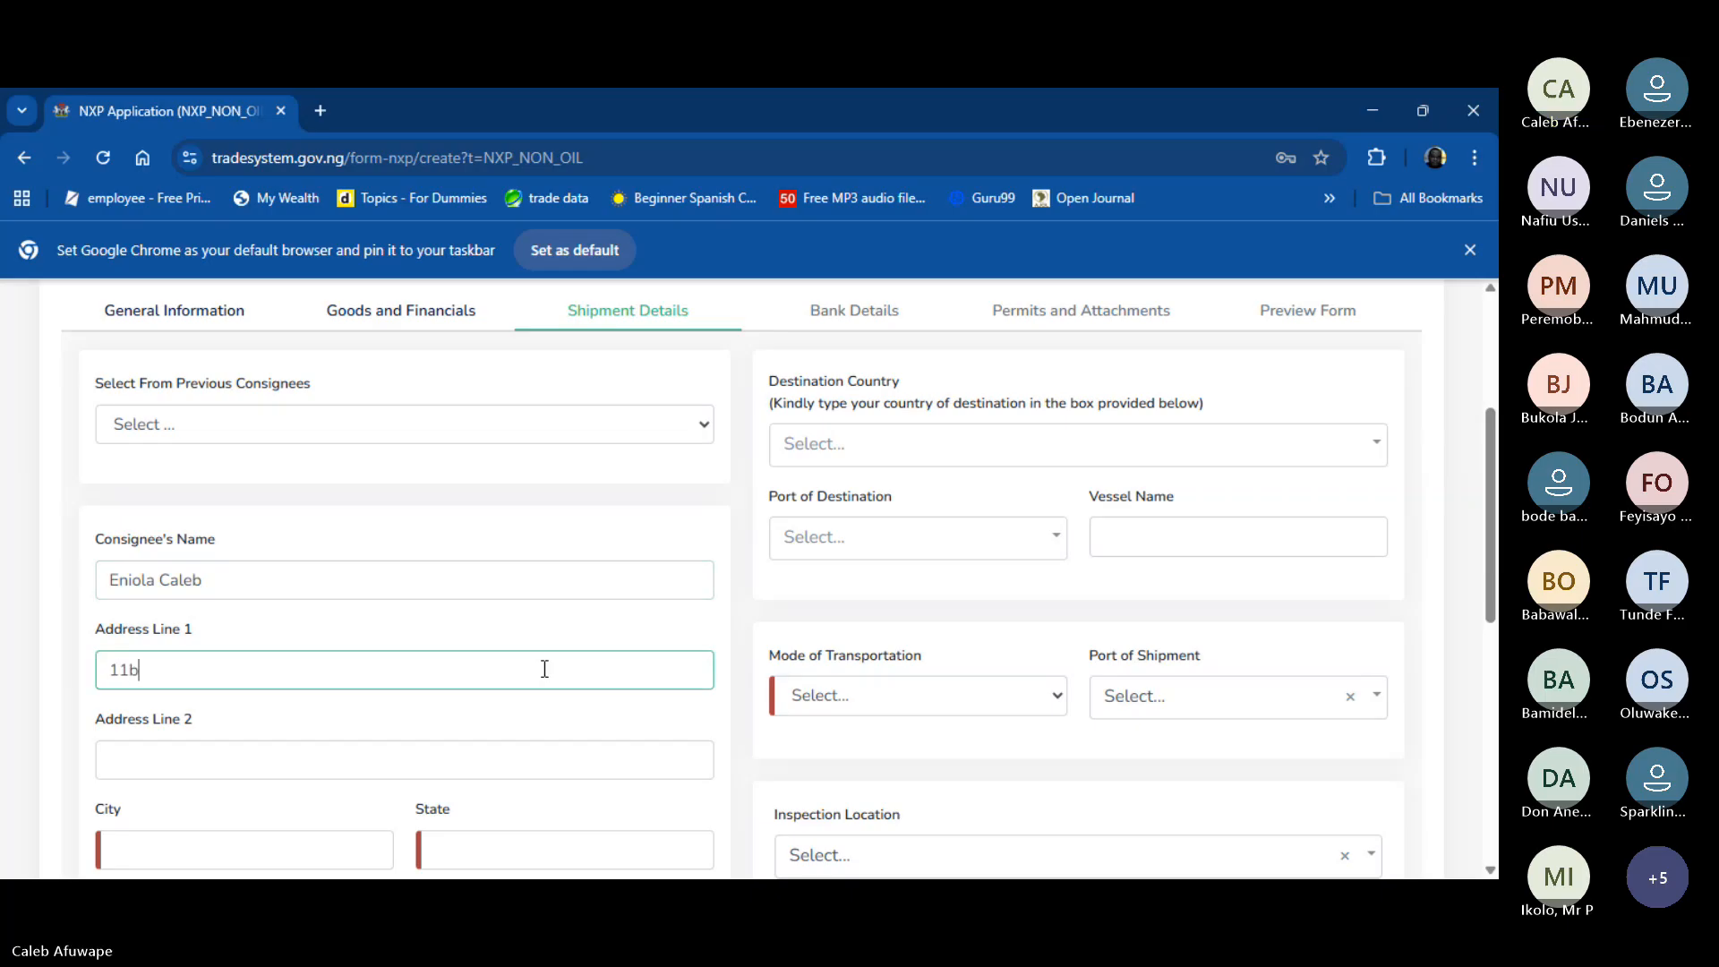
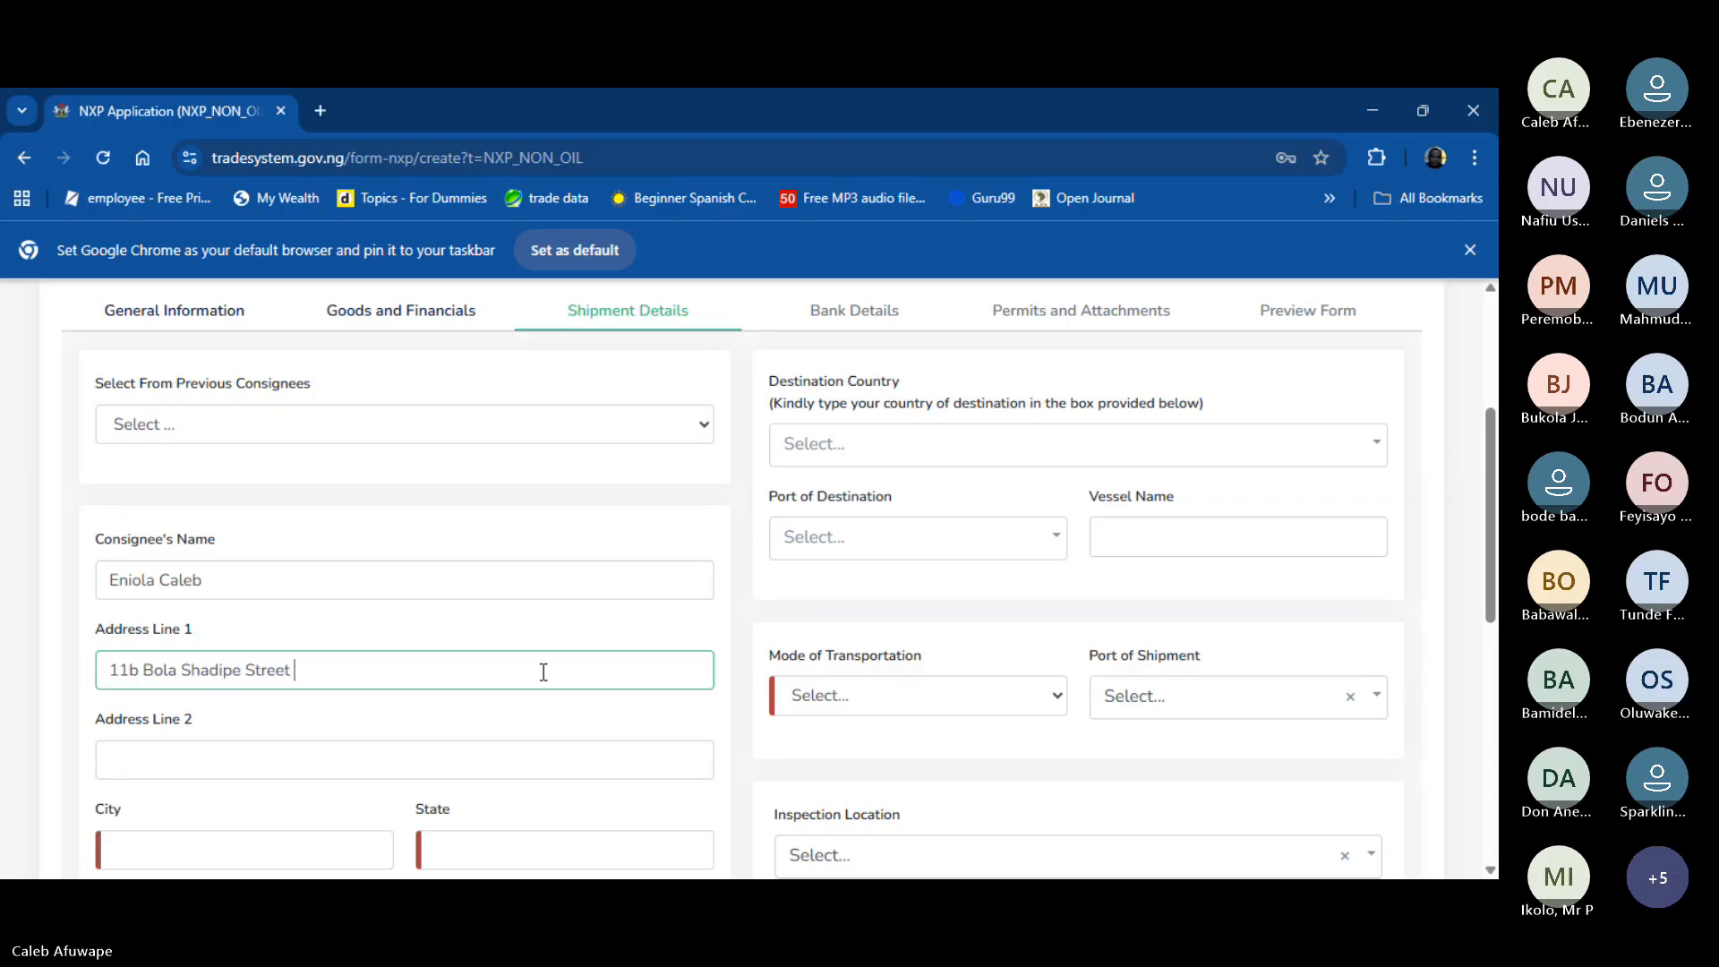
pyautogui.press('Tab')
pyautogui.press('Tab')
pyautogui.write('L')
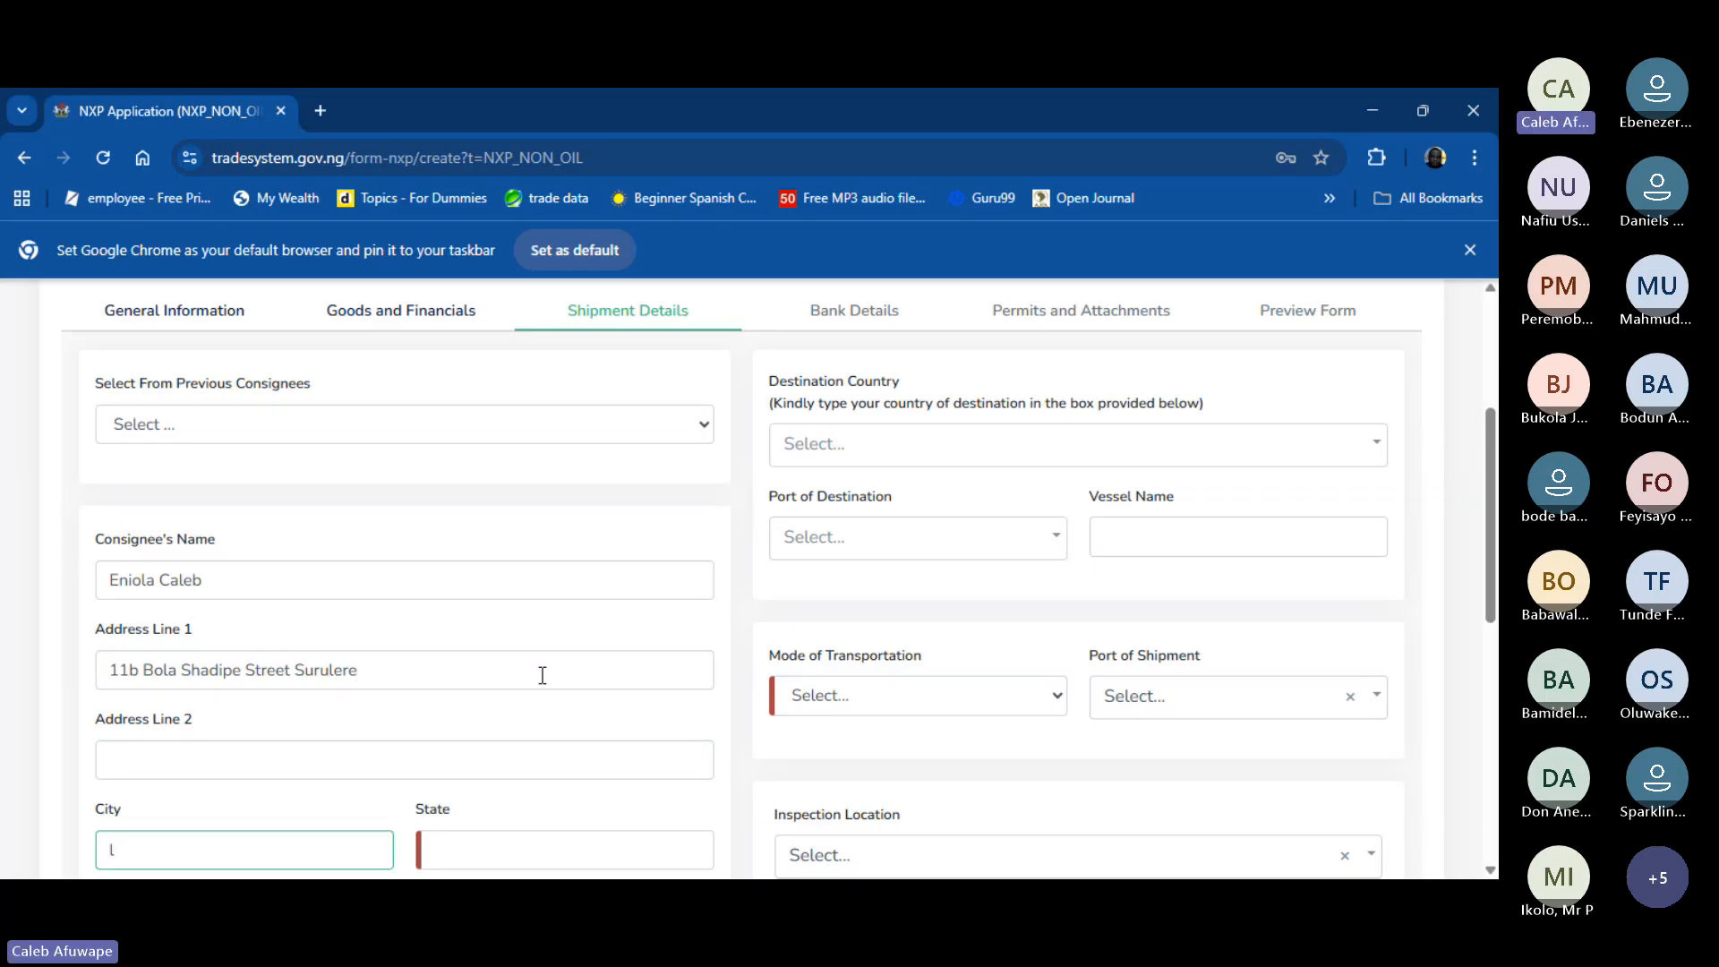
# - Correct the ending of the consignee's street address in Address Line 1
pyautogui.scroll(-2, 331, 676)
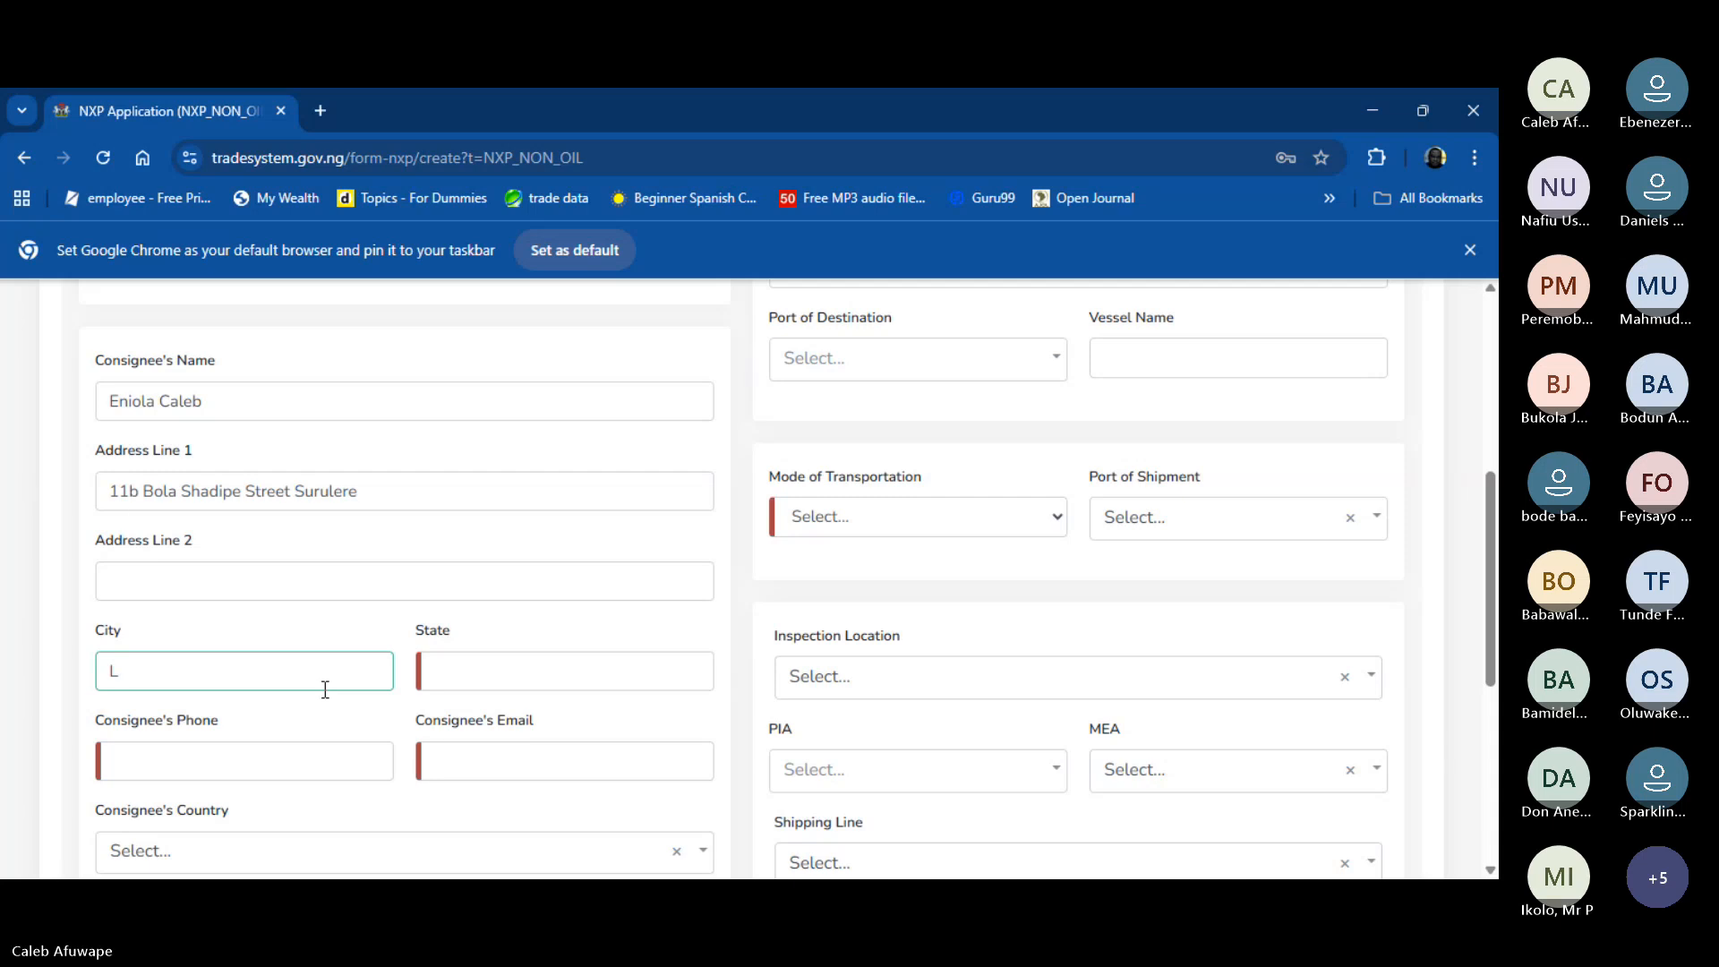
pyautogui.click(364, 492)
pyautogui.press('BackSpace')
pyautogui.press('BackSpace')
pyautogui.press('BackSpace')
pyautogui.press('BackSpace')
pyautogui.press('BackSpace')
pyautogui.press('BackSpace')
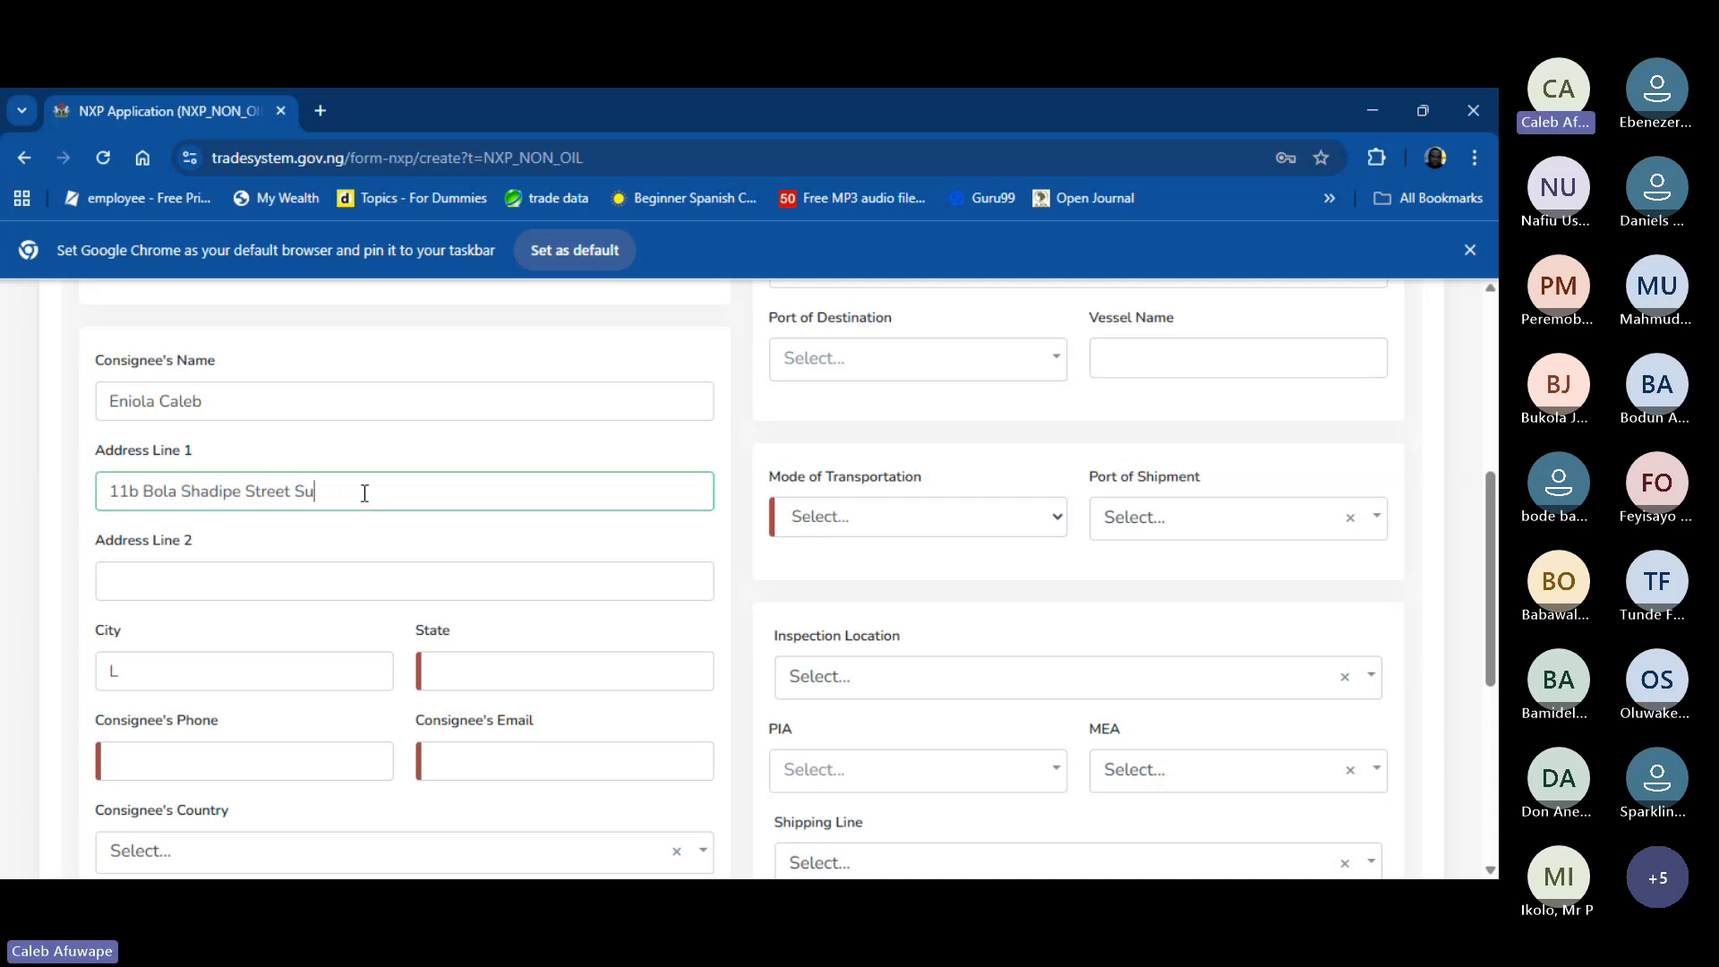
pyautogui.press('BackSpace')
pyautogui.press('BackSpace')
pyautogui.press('BackSpace')
pyautogui.press('BackSpace')
pyautogui.press('BackSpace')
pyautogui.press('BackSpace')
pyautogui.press('BackSpace')
pyautogui.press('BackSpace')
pyautogui.press('BackSpace')
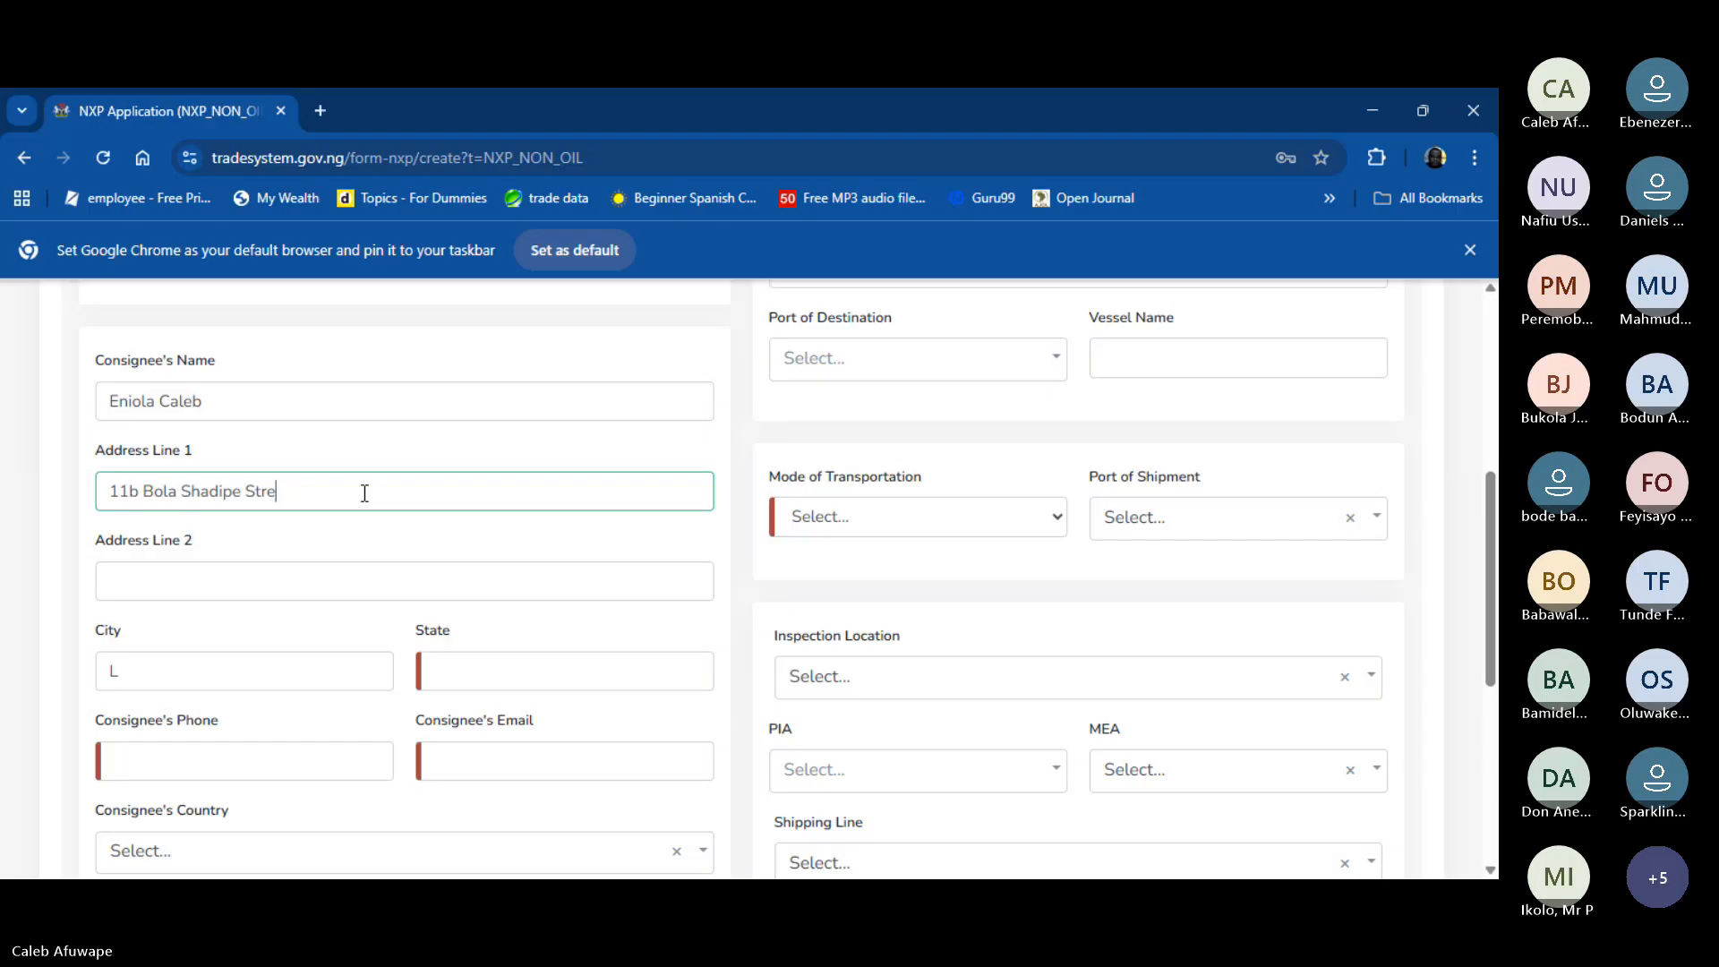
pyautogui.write('Avenue, United Kingdom')
# - Set the consignee's city to Essex and state to London
pyautogui.click(251, 668)
pyautogui.write('ondon')
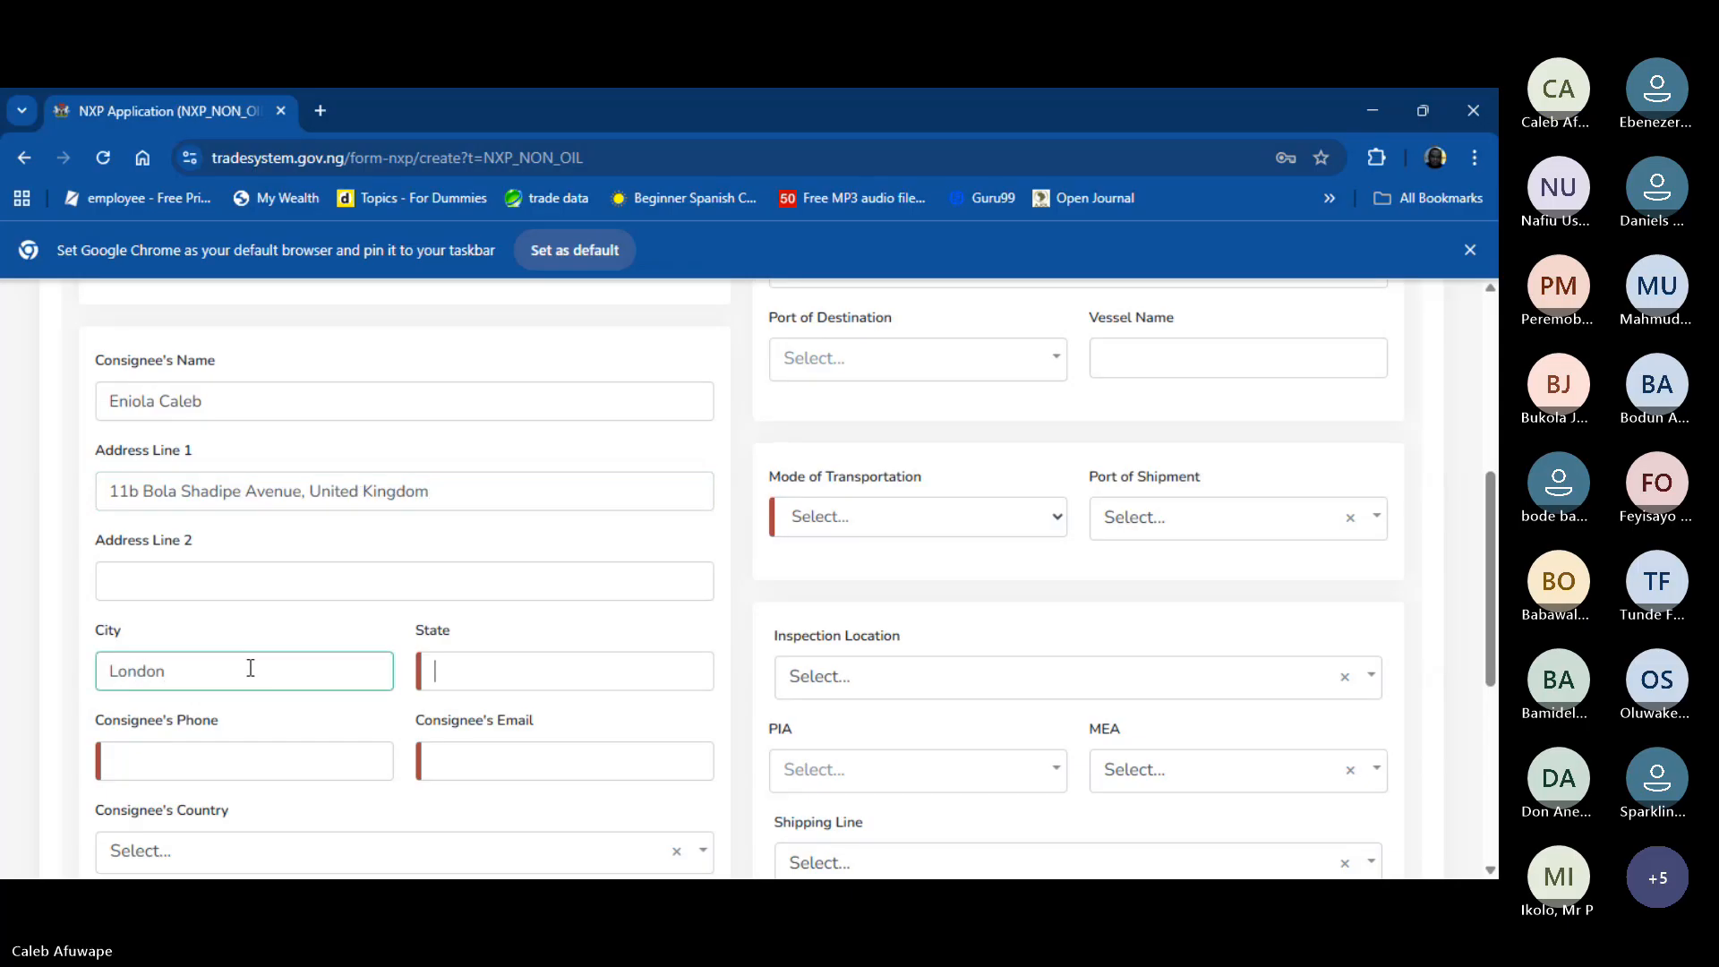
pyautogui.press('Tab')
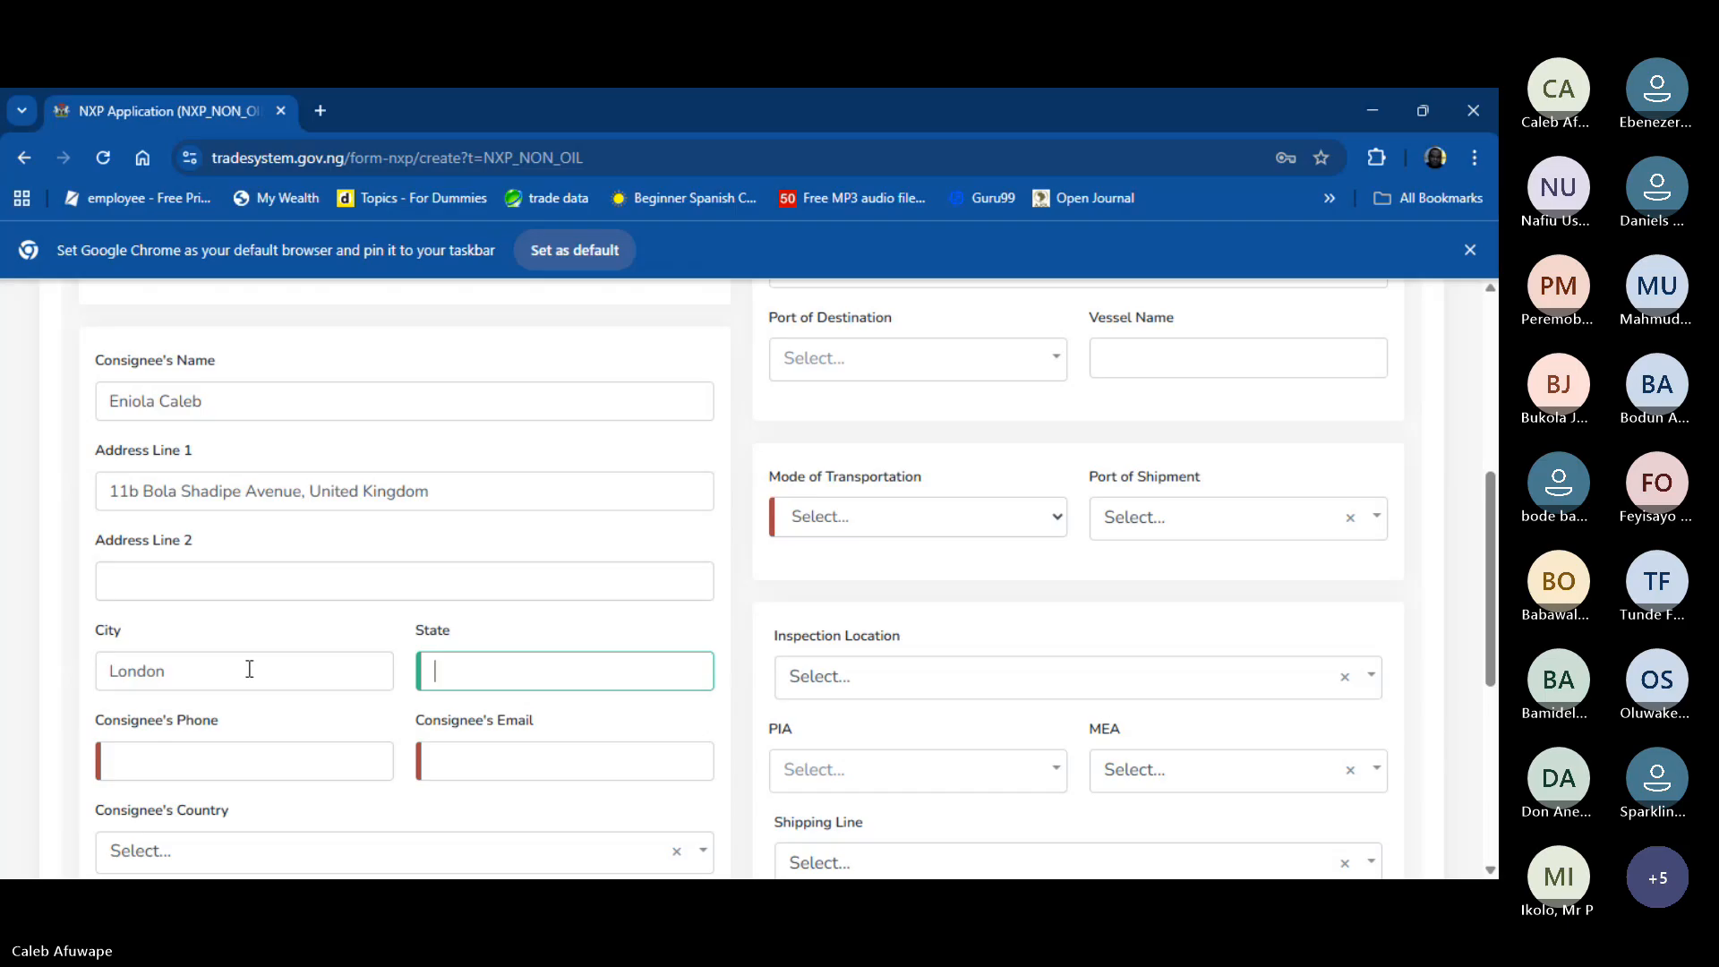
pyautogui.click(201, 671)
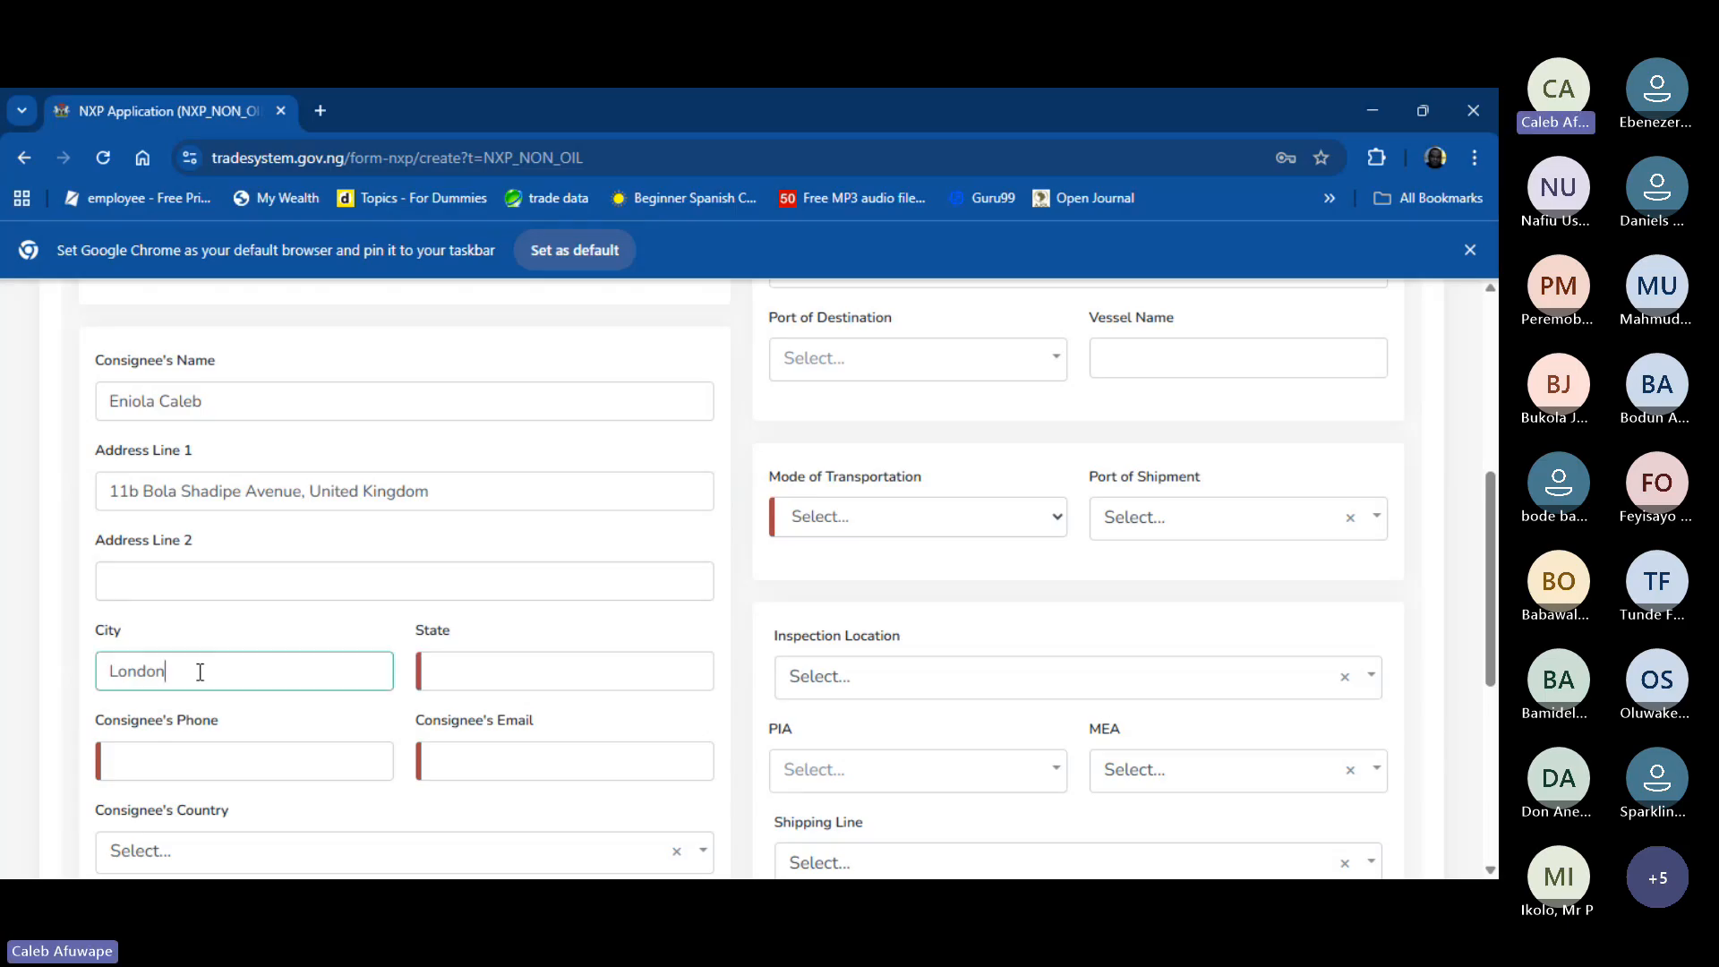
pyautogui.press('BackSpace')
pyautogui.press('BackSpace')
pyautogui.press('BackSpace')
pyautogui.press('BackSpace')
pyautogui.press('BackSpace')
pyautogui.press('BackSpace')
pyautogui.write('Essex')
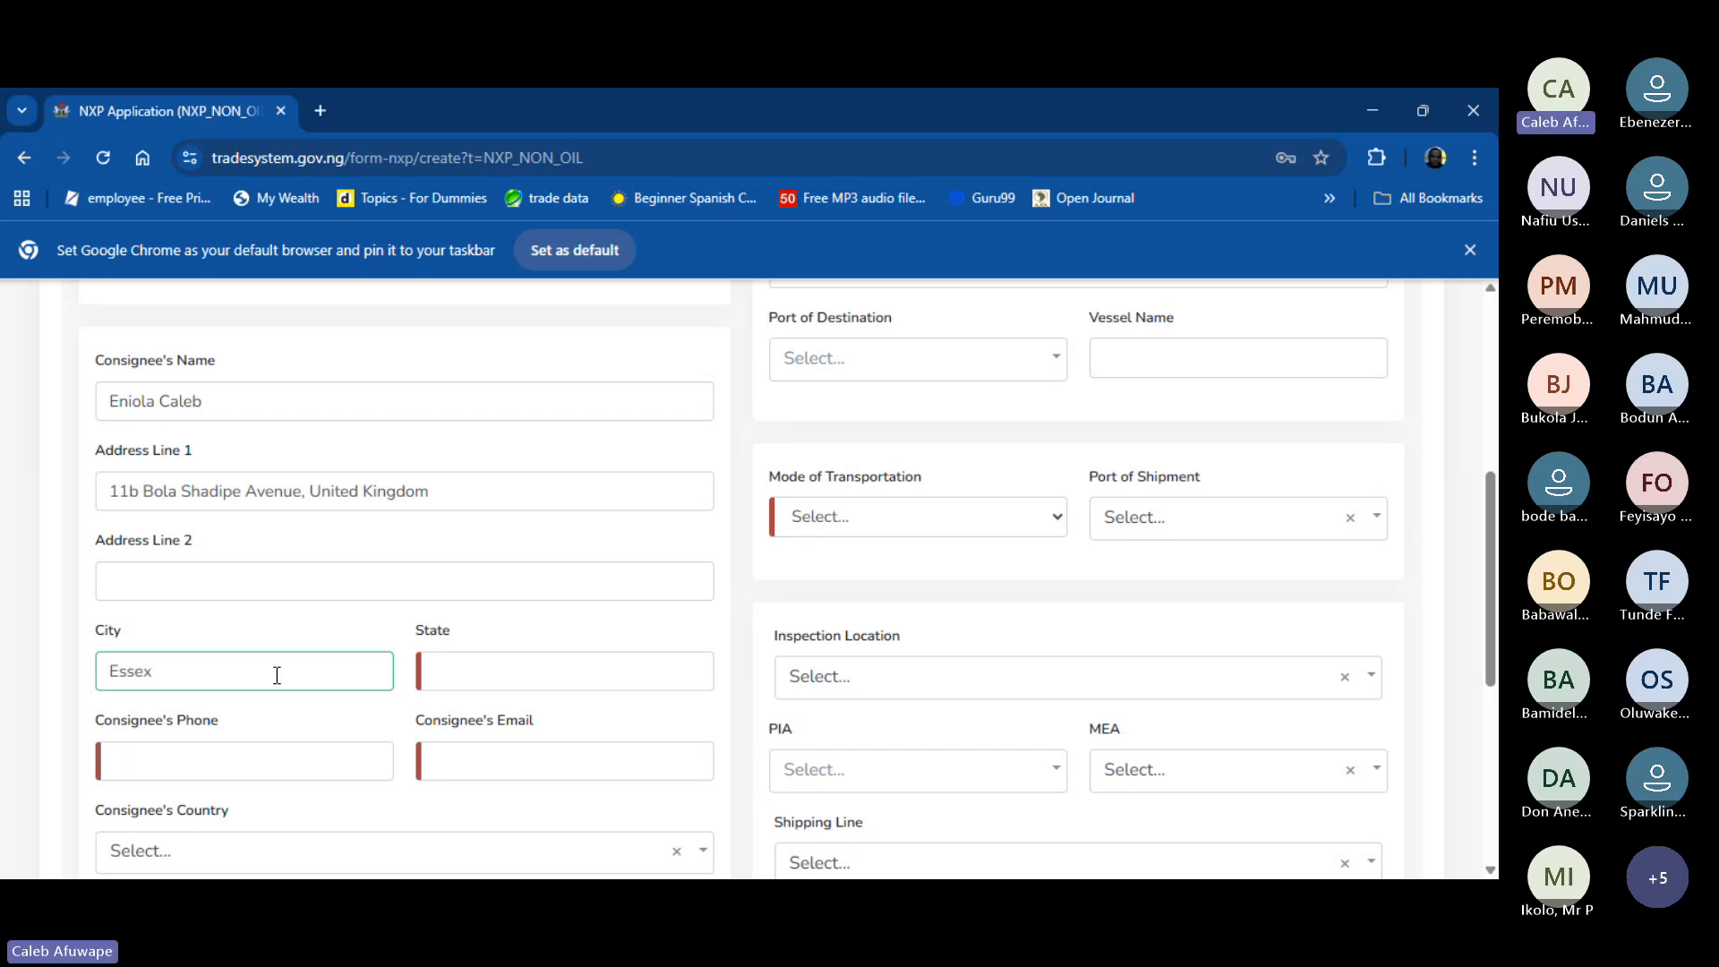
pyautogui.click(502, 673)
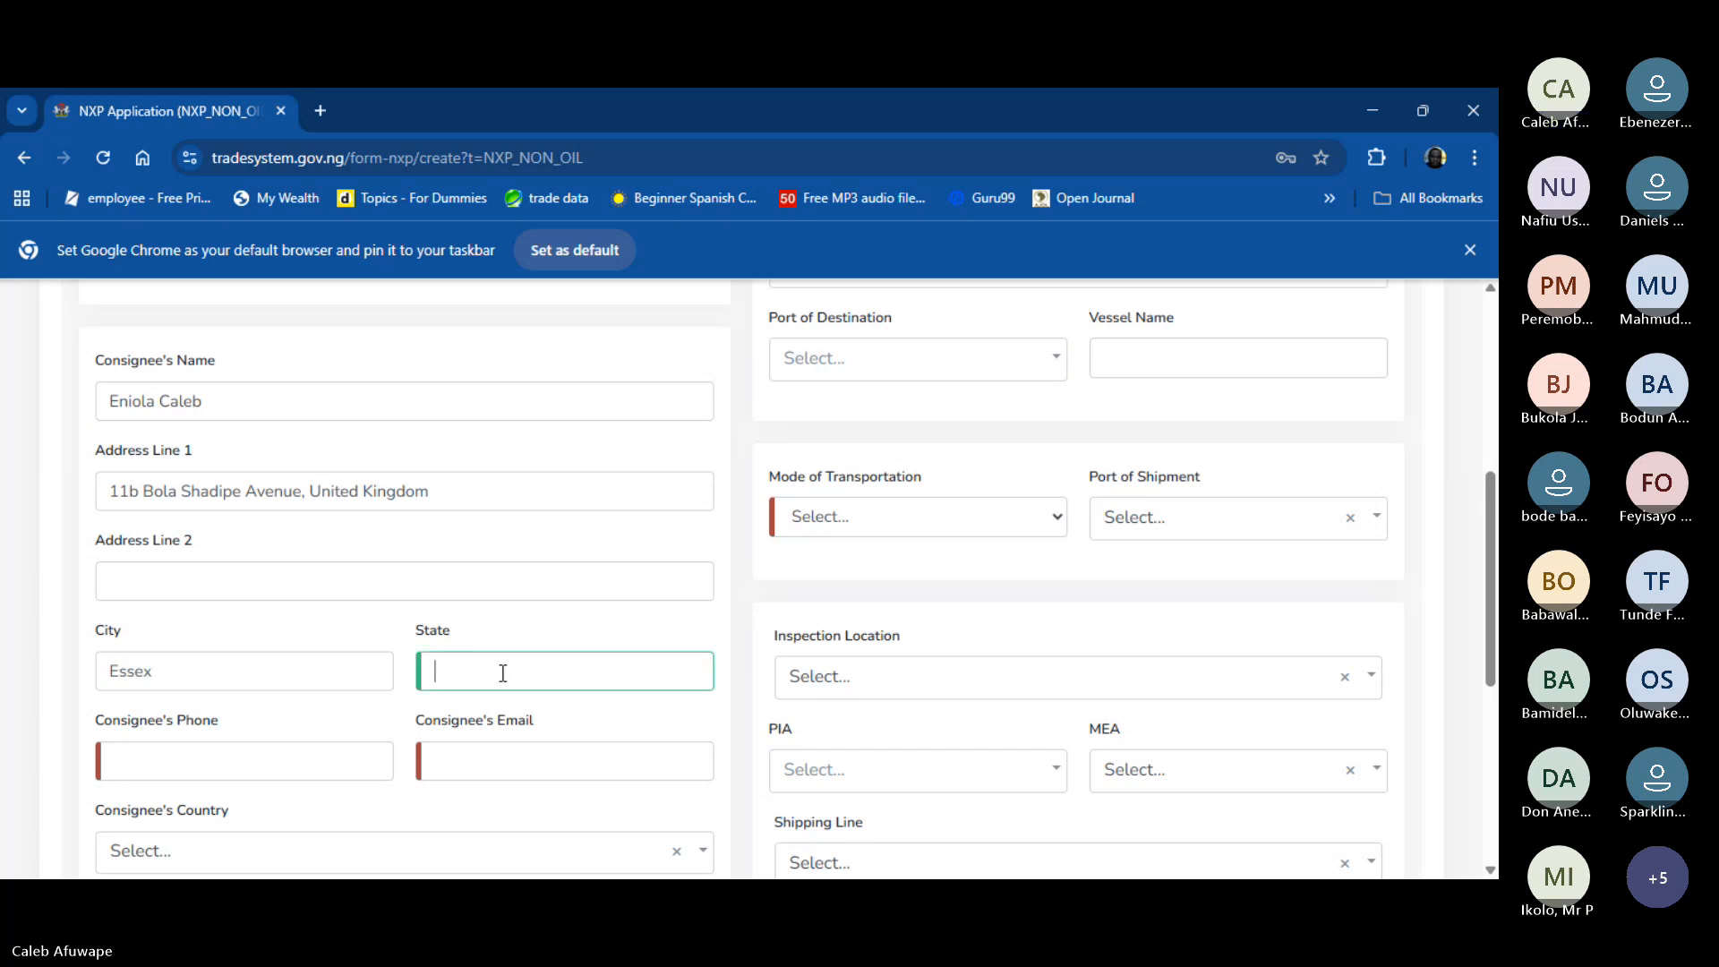
pyautogui.write('London')
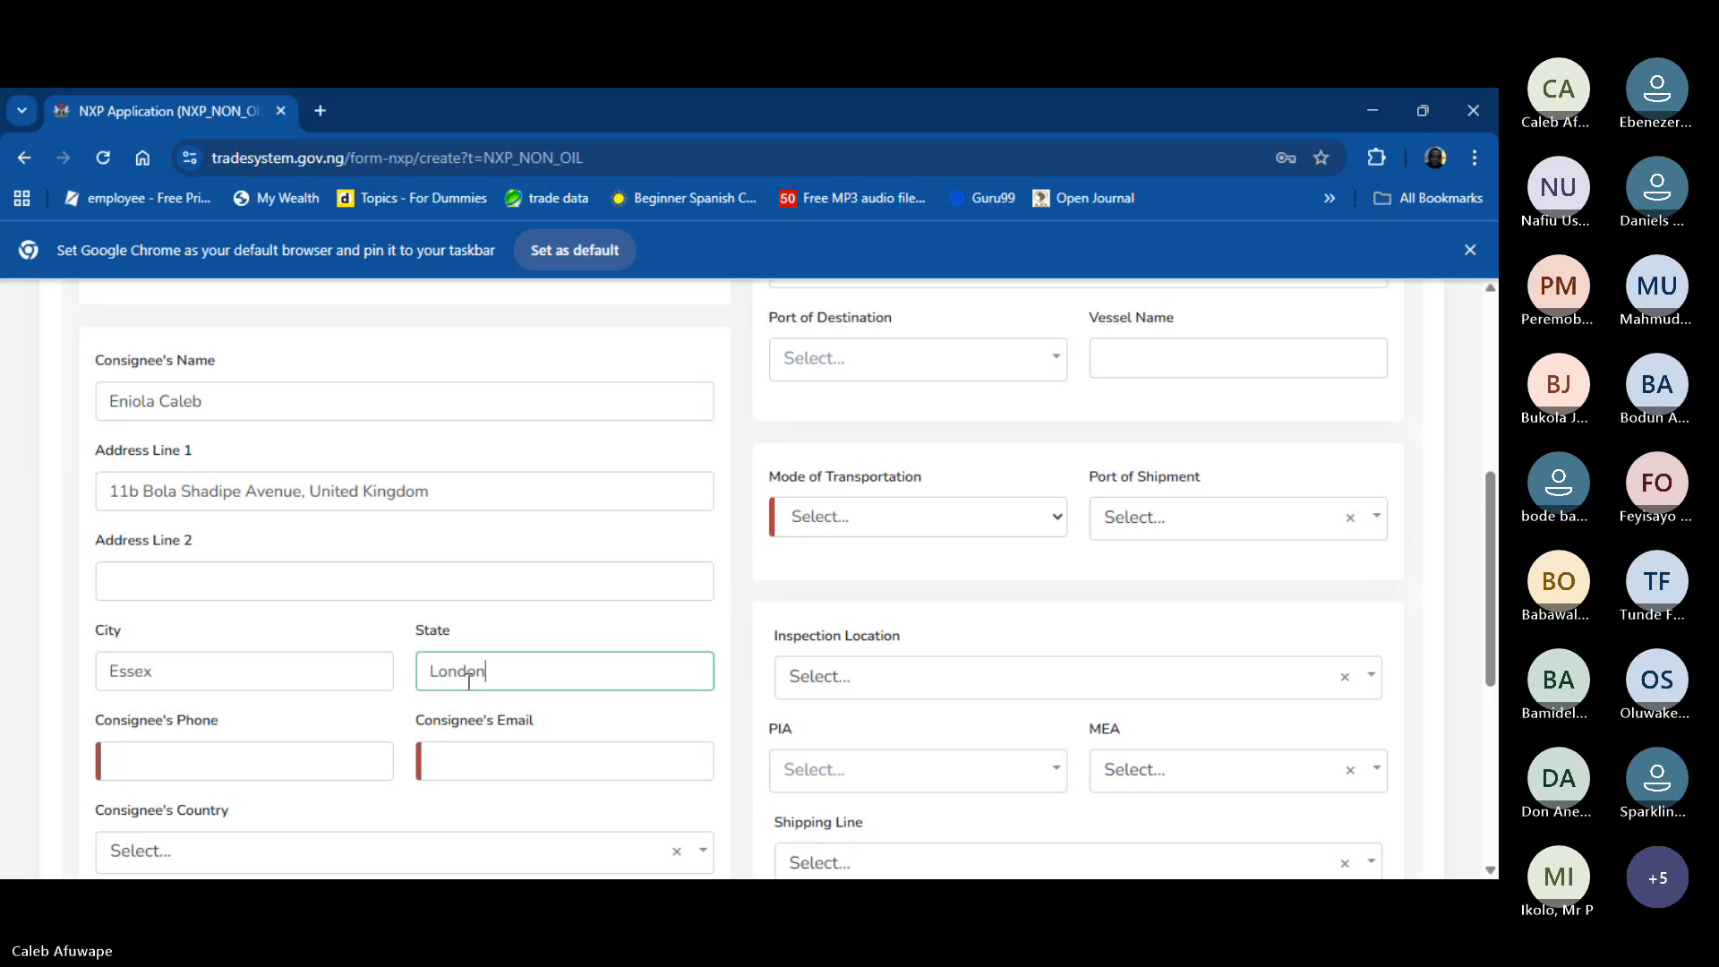
# - Enter the consignee's phone number and e-mail address
pyautogui.click(332, 758)
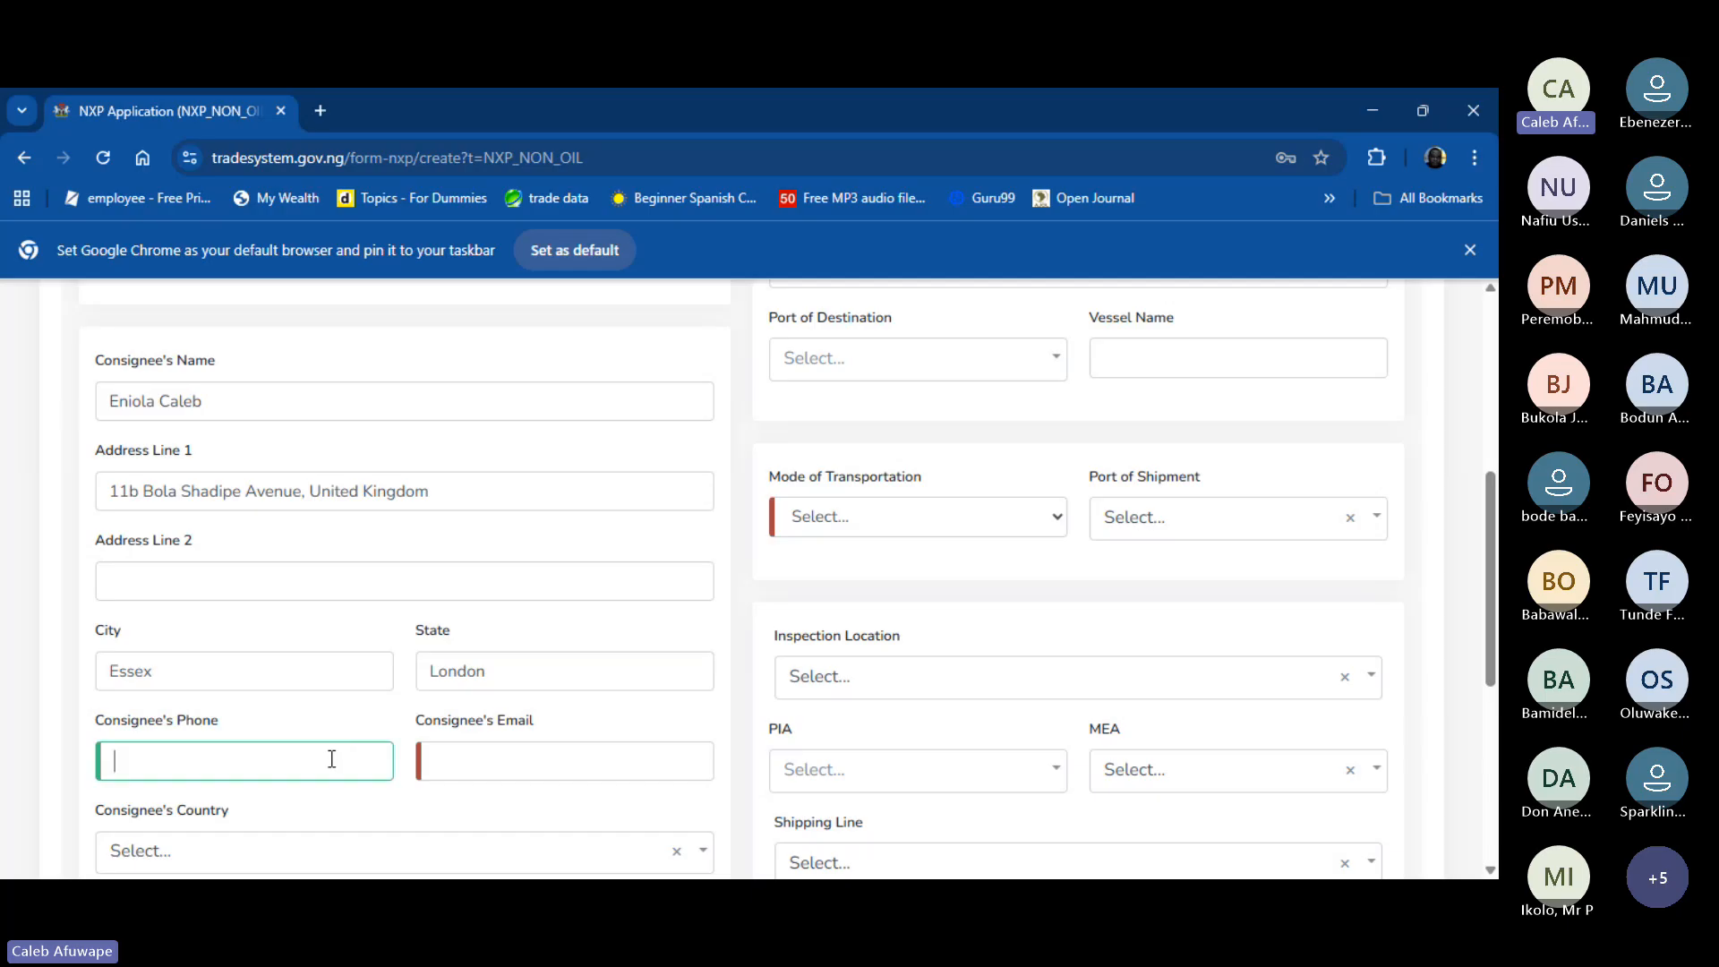
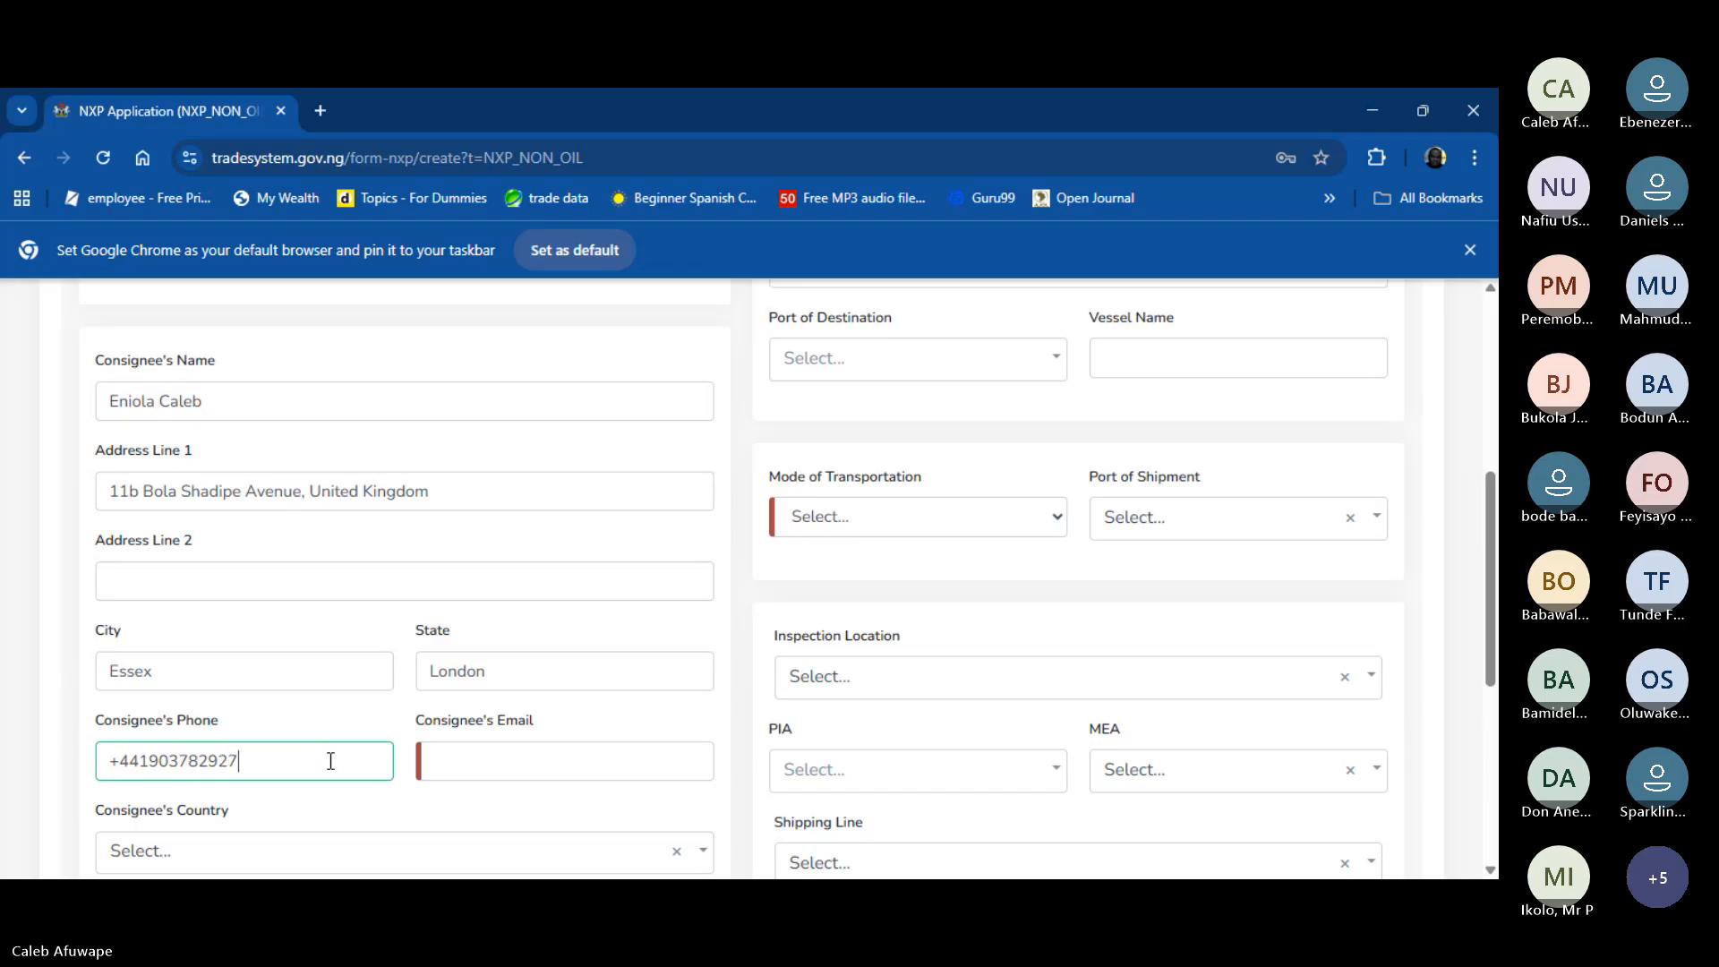
pyautogui.press('Tab')
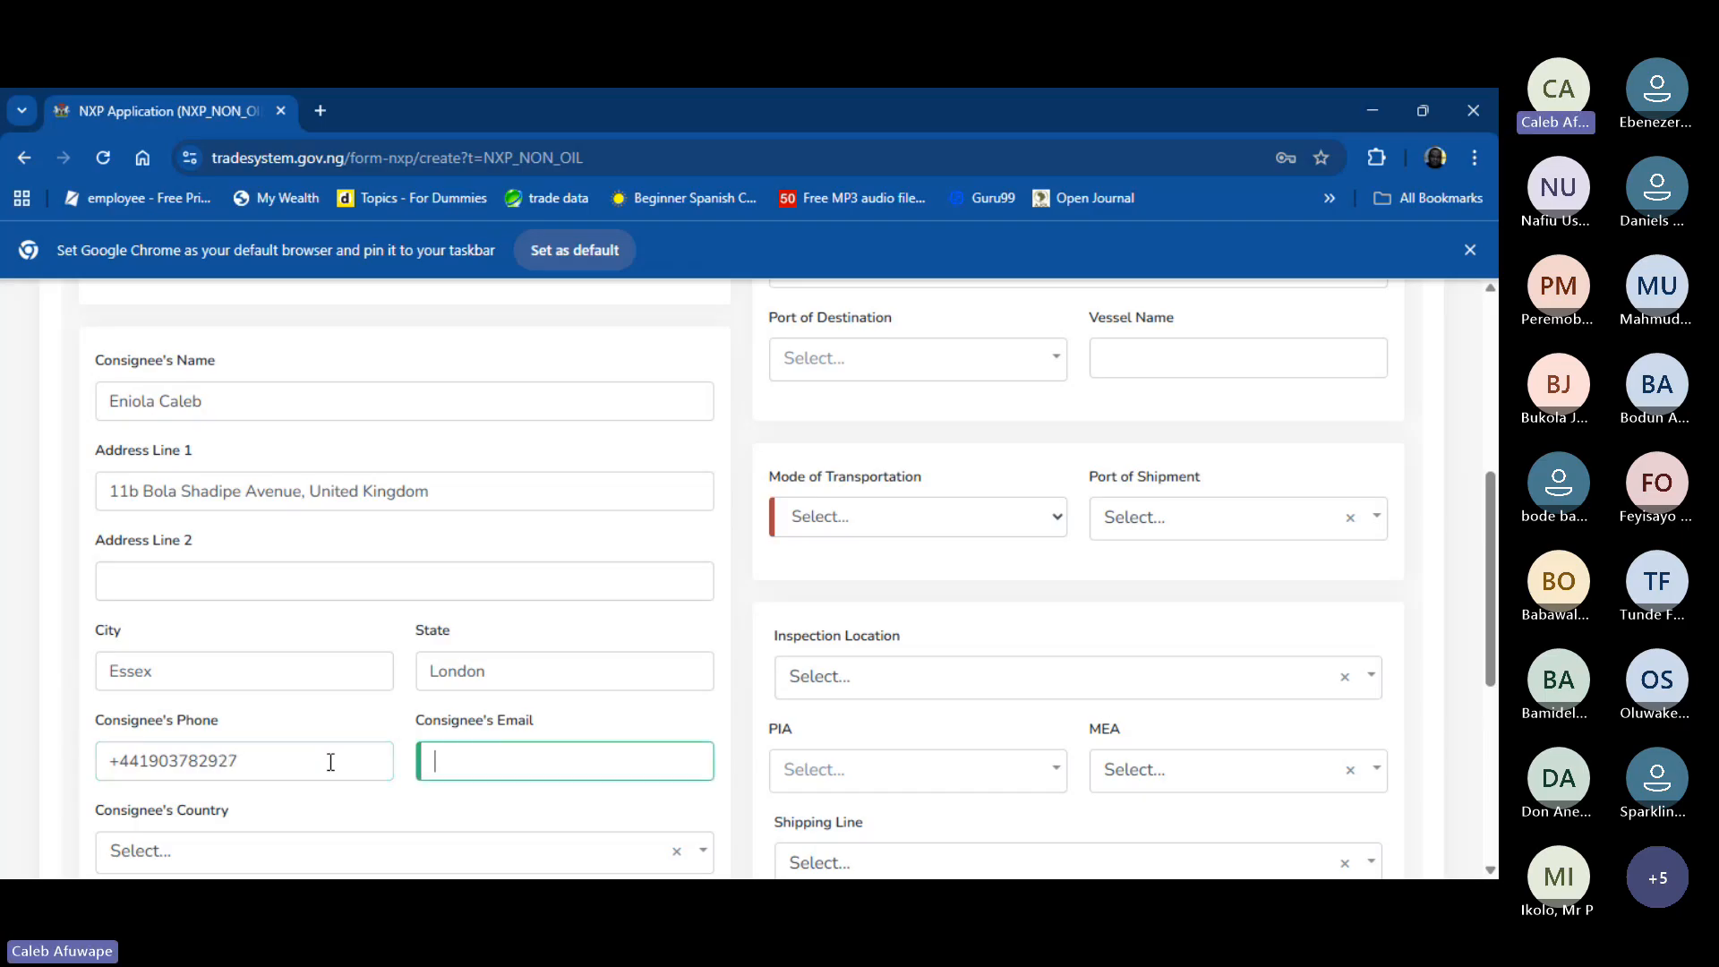
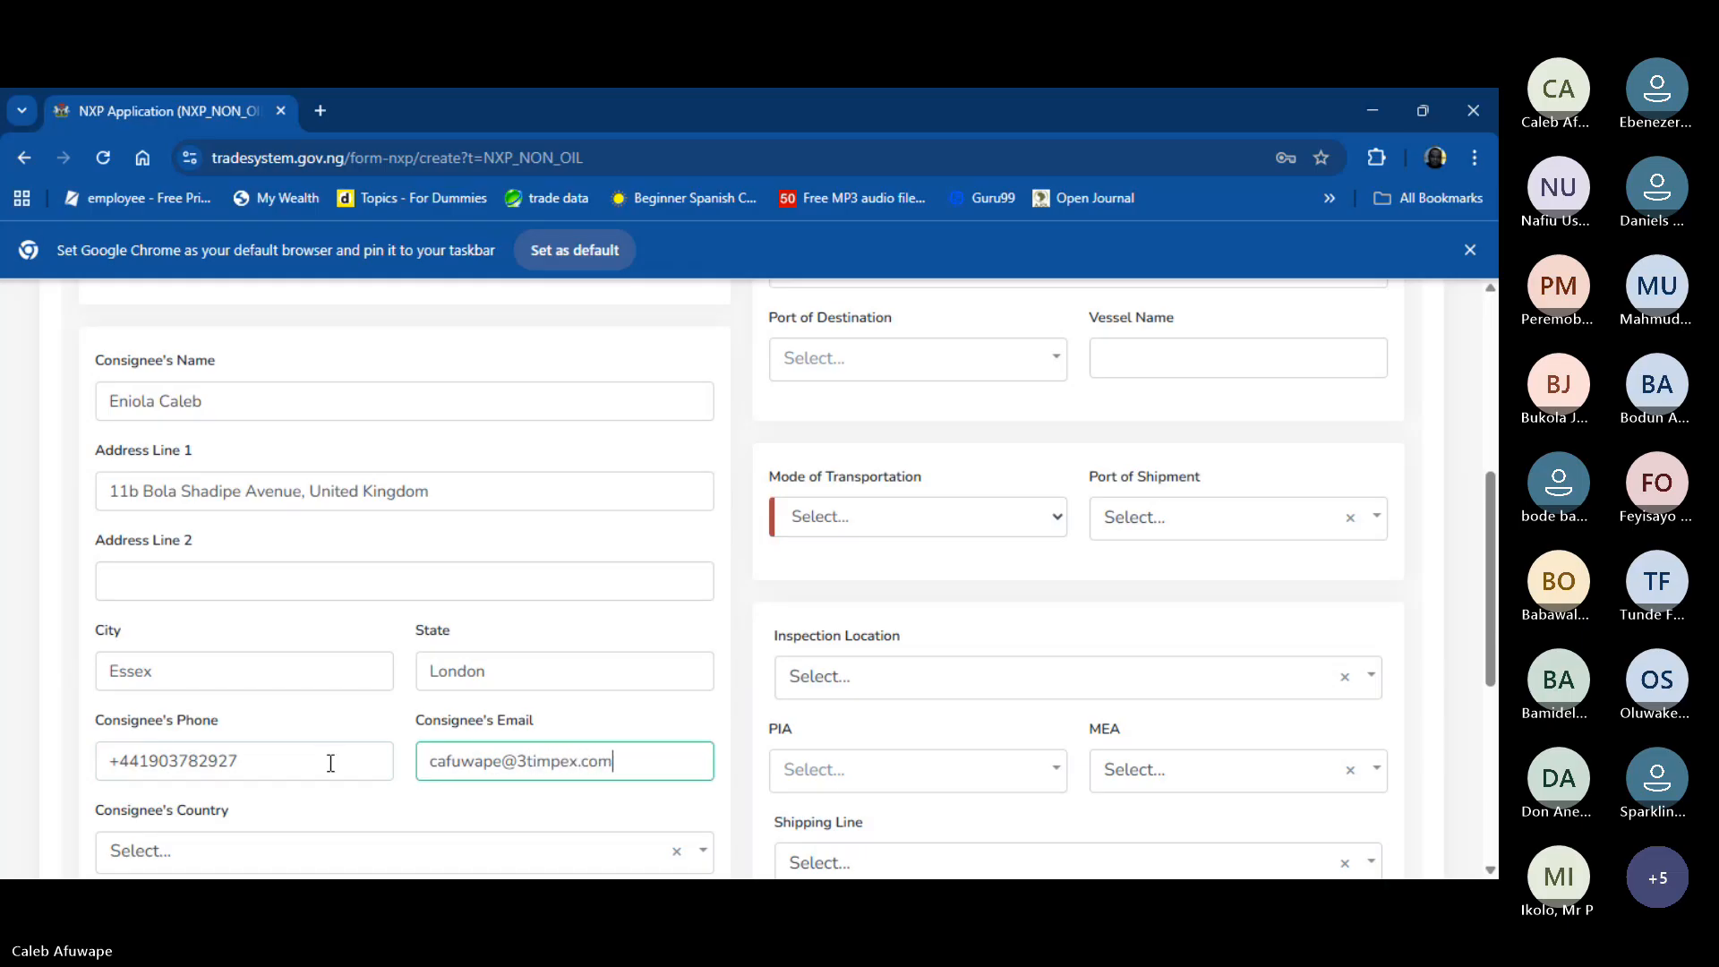
# - Select United Kingdom as the consignee's country
pyautogui.scroll(-5, 330, 763)
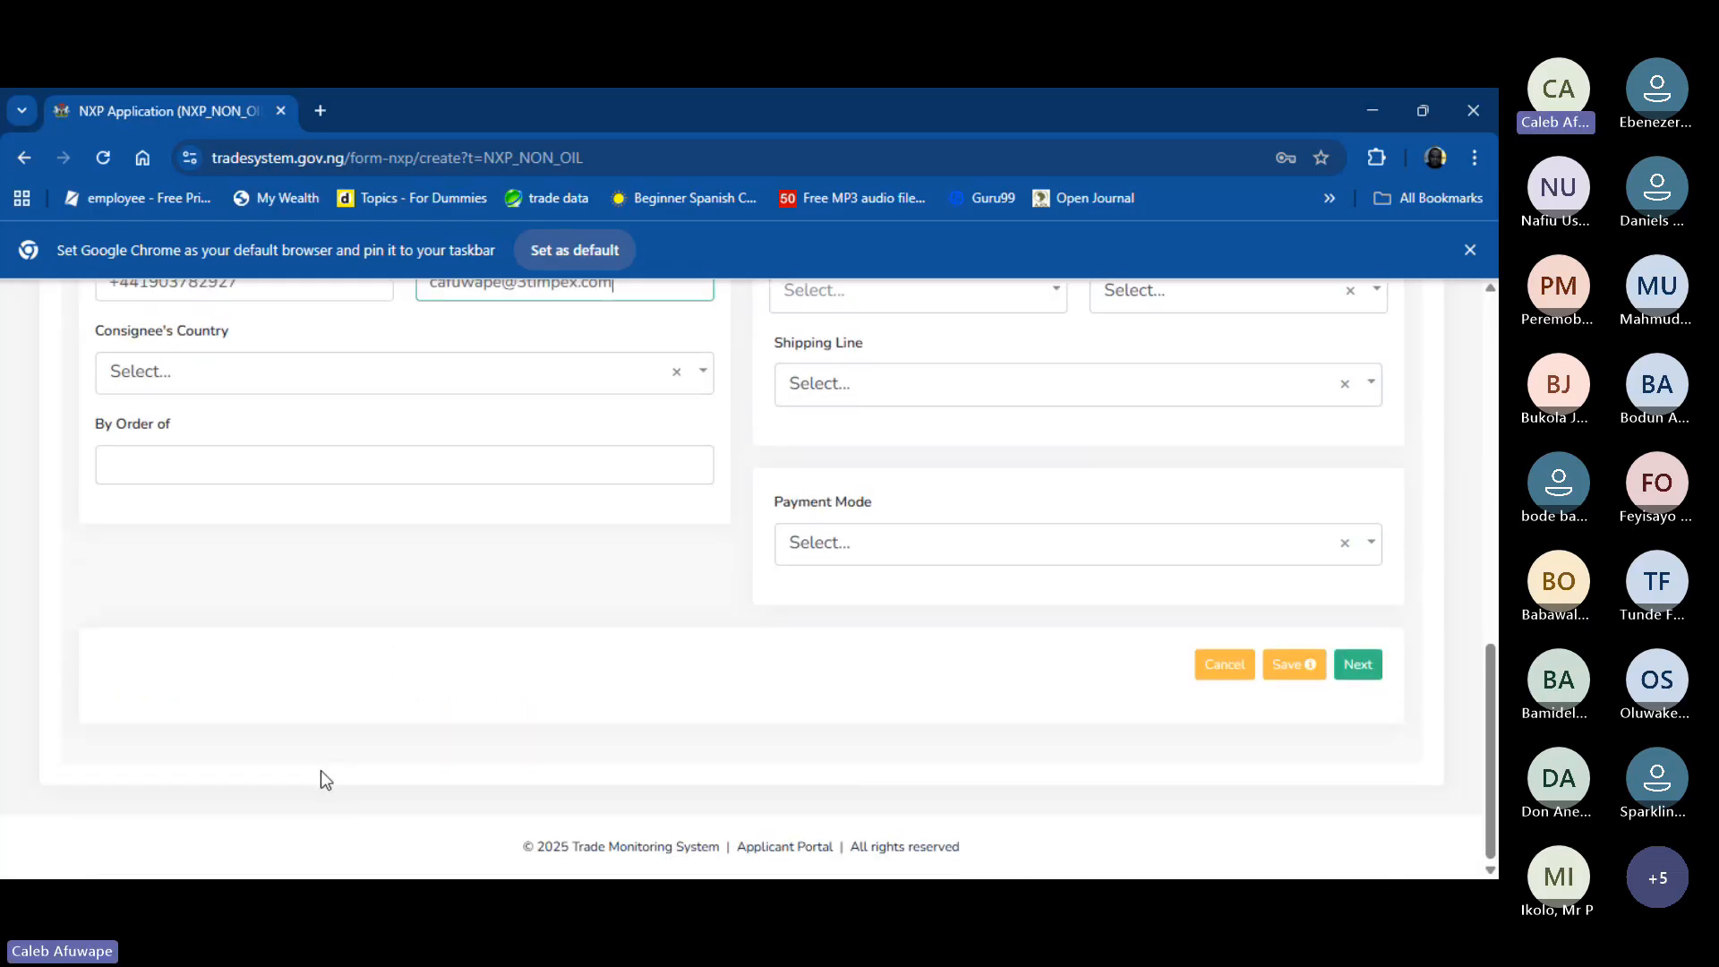
pyautogui.scroll(3, 320, 773)
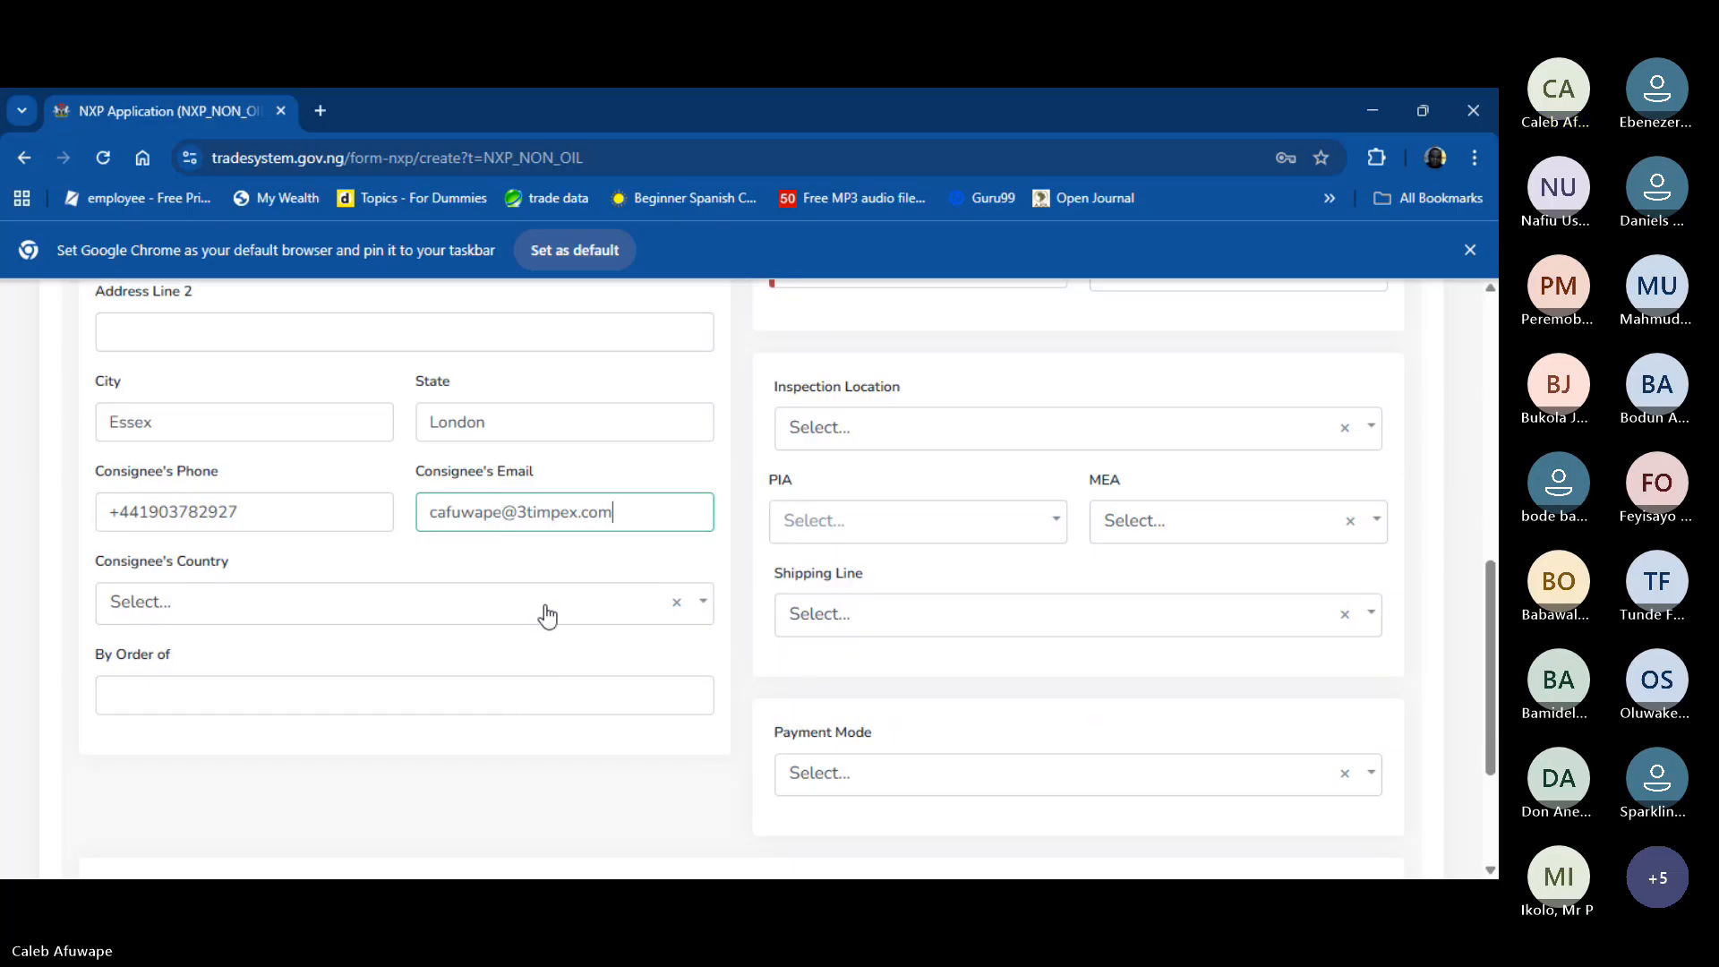
pyautogui.click(546, 609)
pyautogui.write('united')
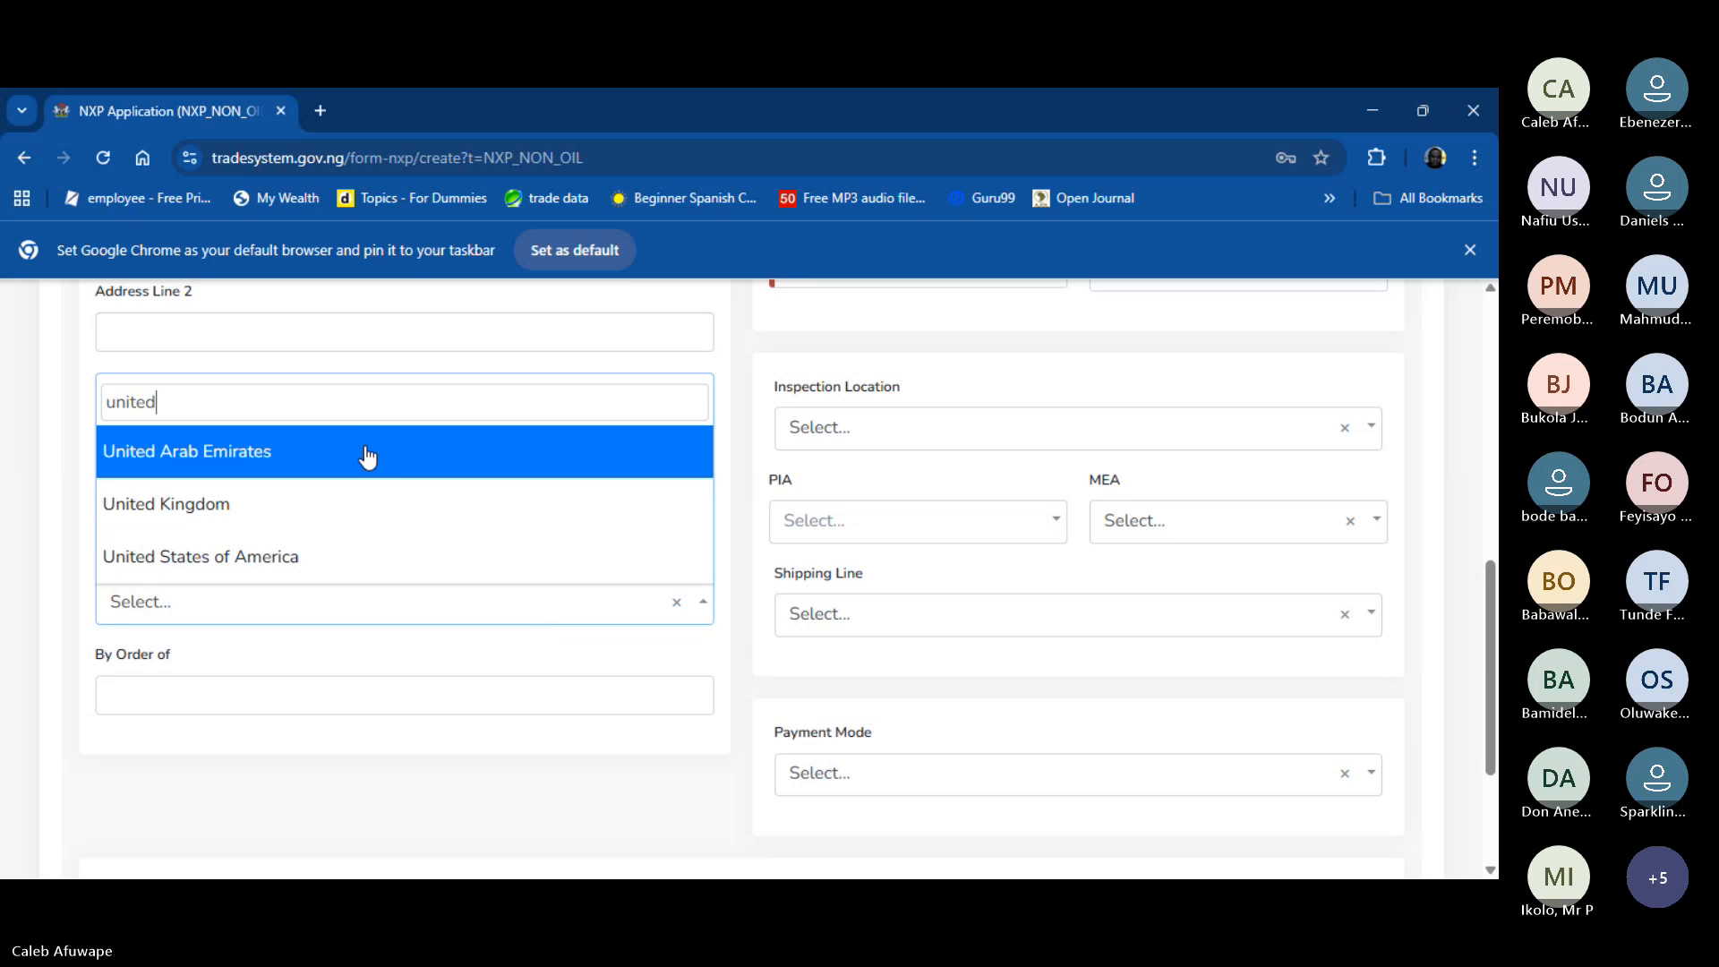
pyautogui.click(354, 506)
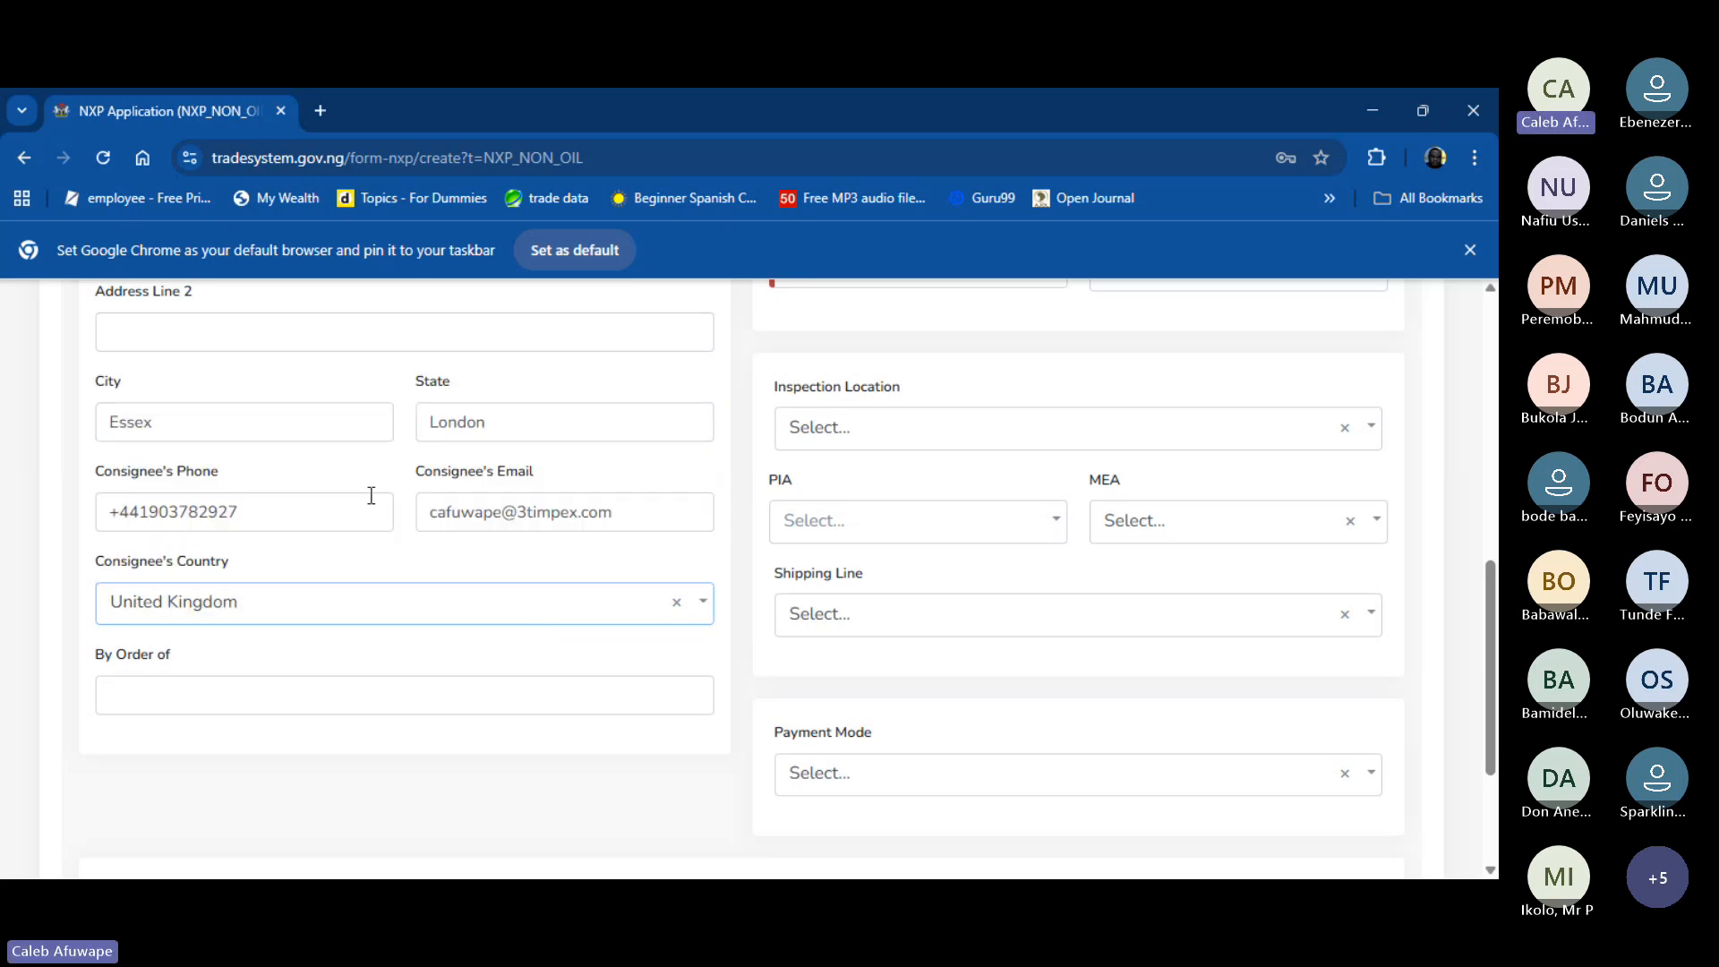
pyautogui.scroll(10, 691, 518)
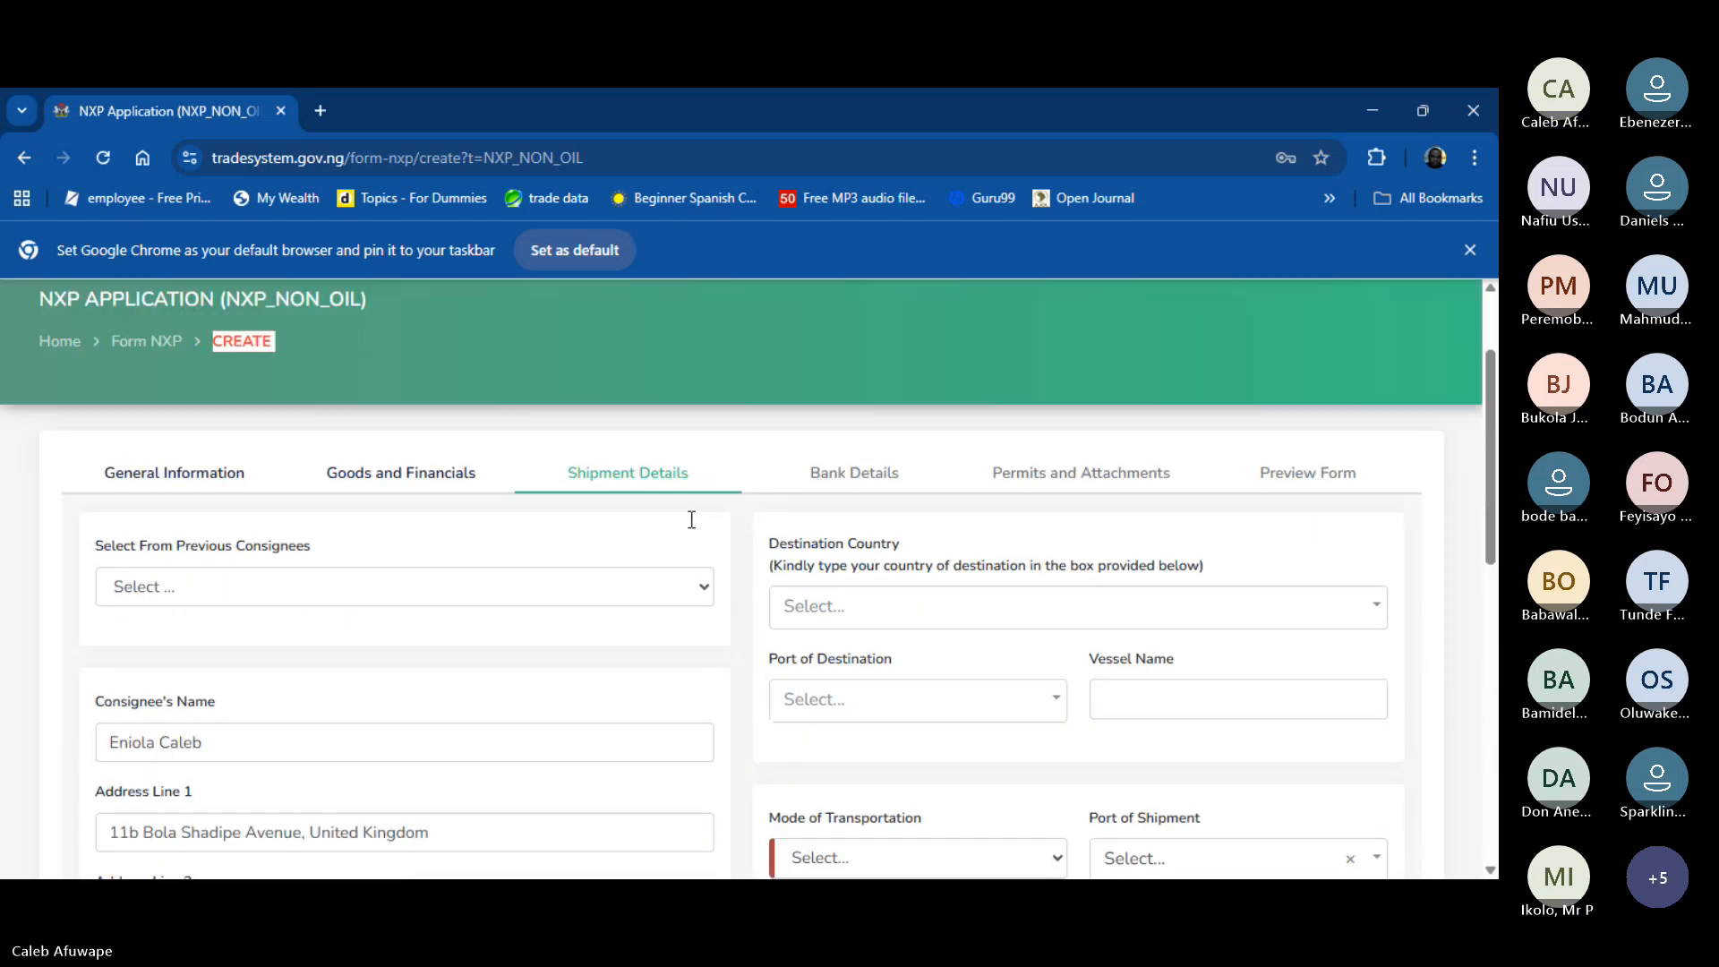
# - Set the destination country to United Kingdom
pyautogui.scroll(-3, 692, 519)
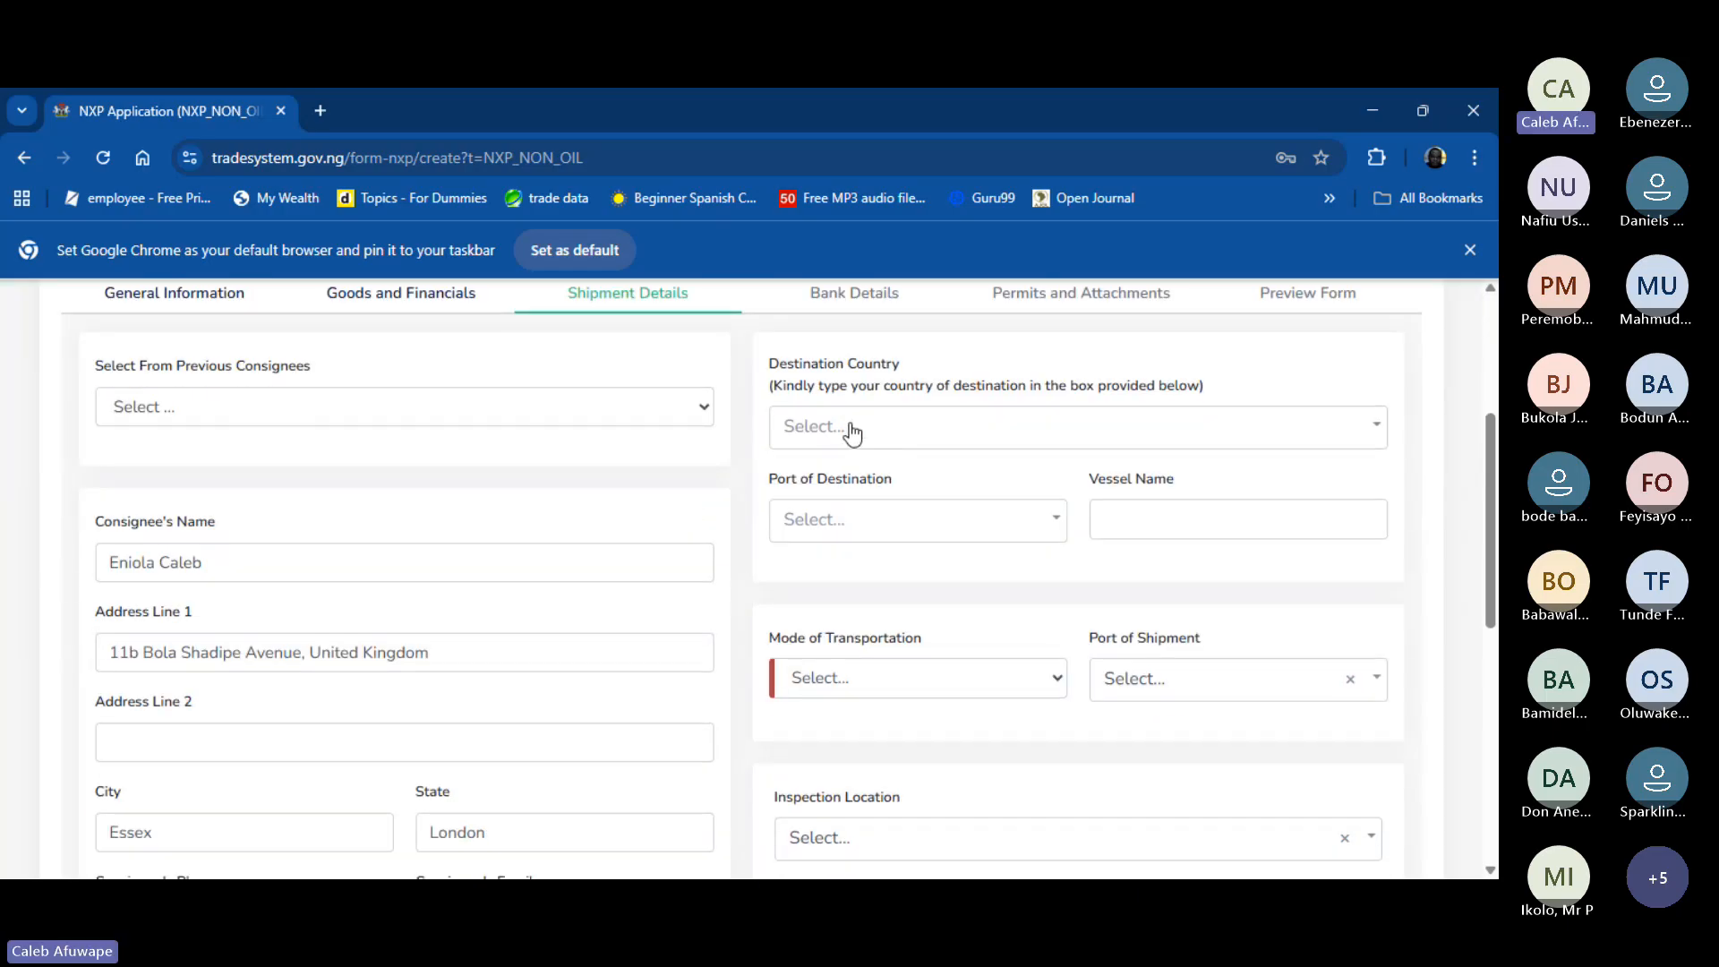
pyautogui.click(865, 433)
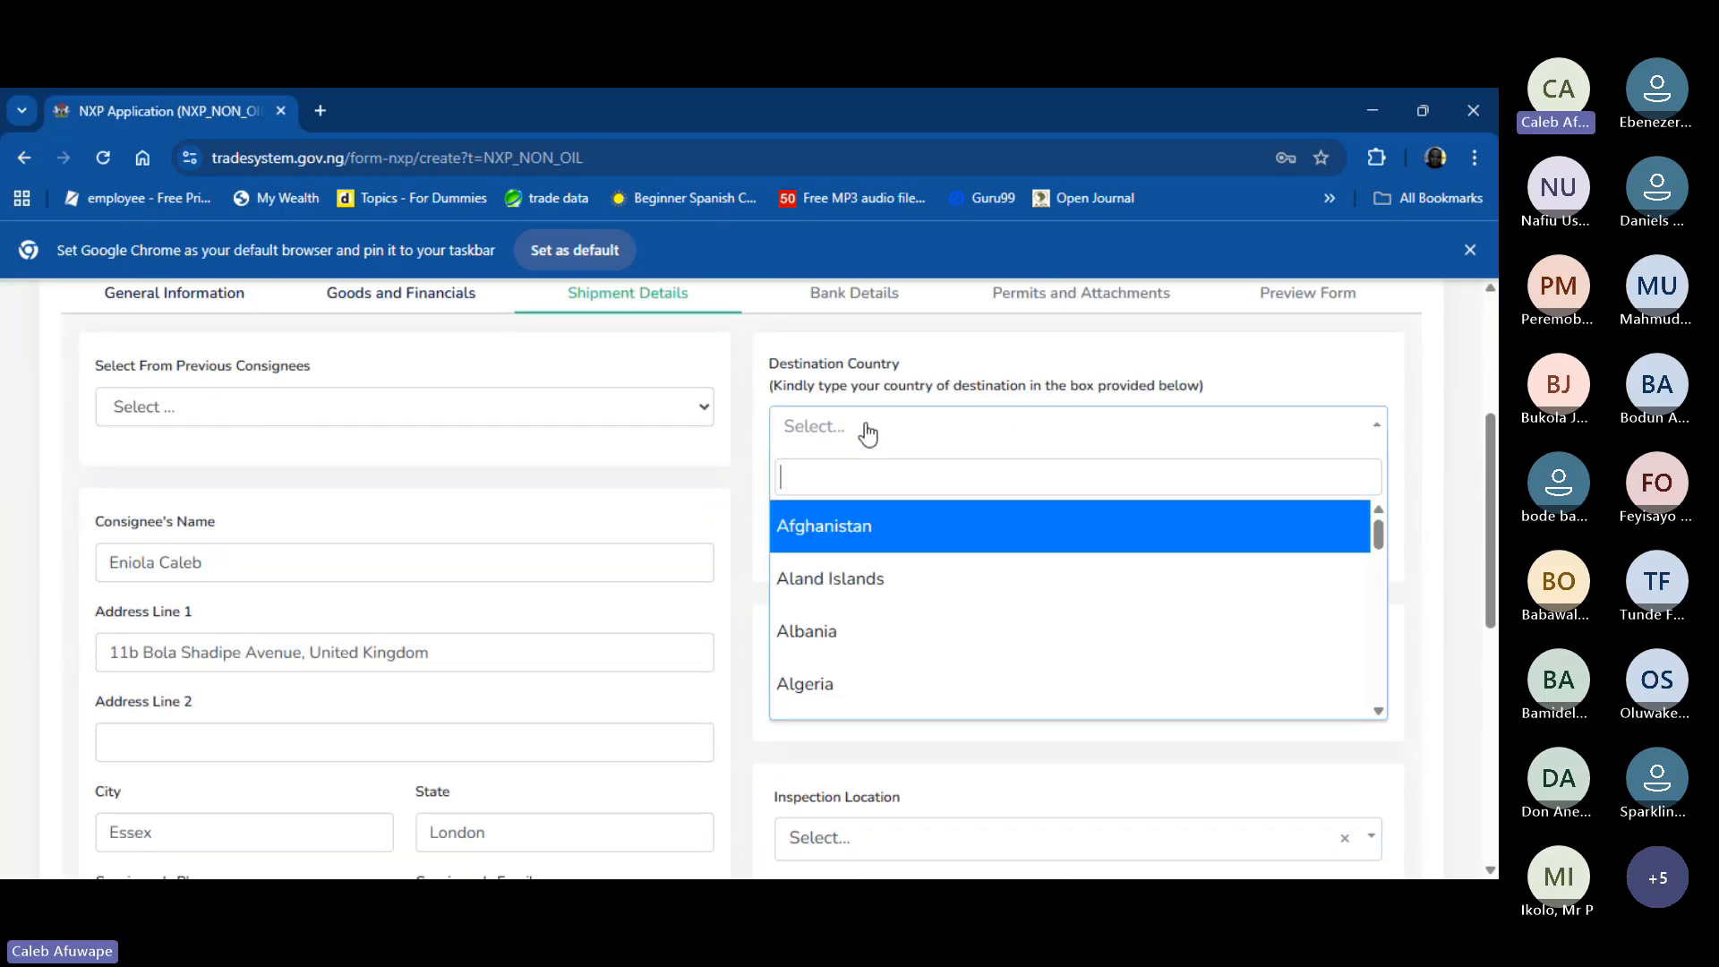
pyautogui.write('united')
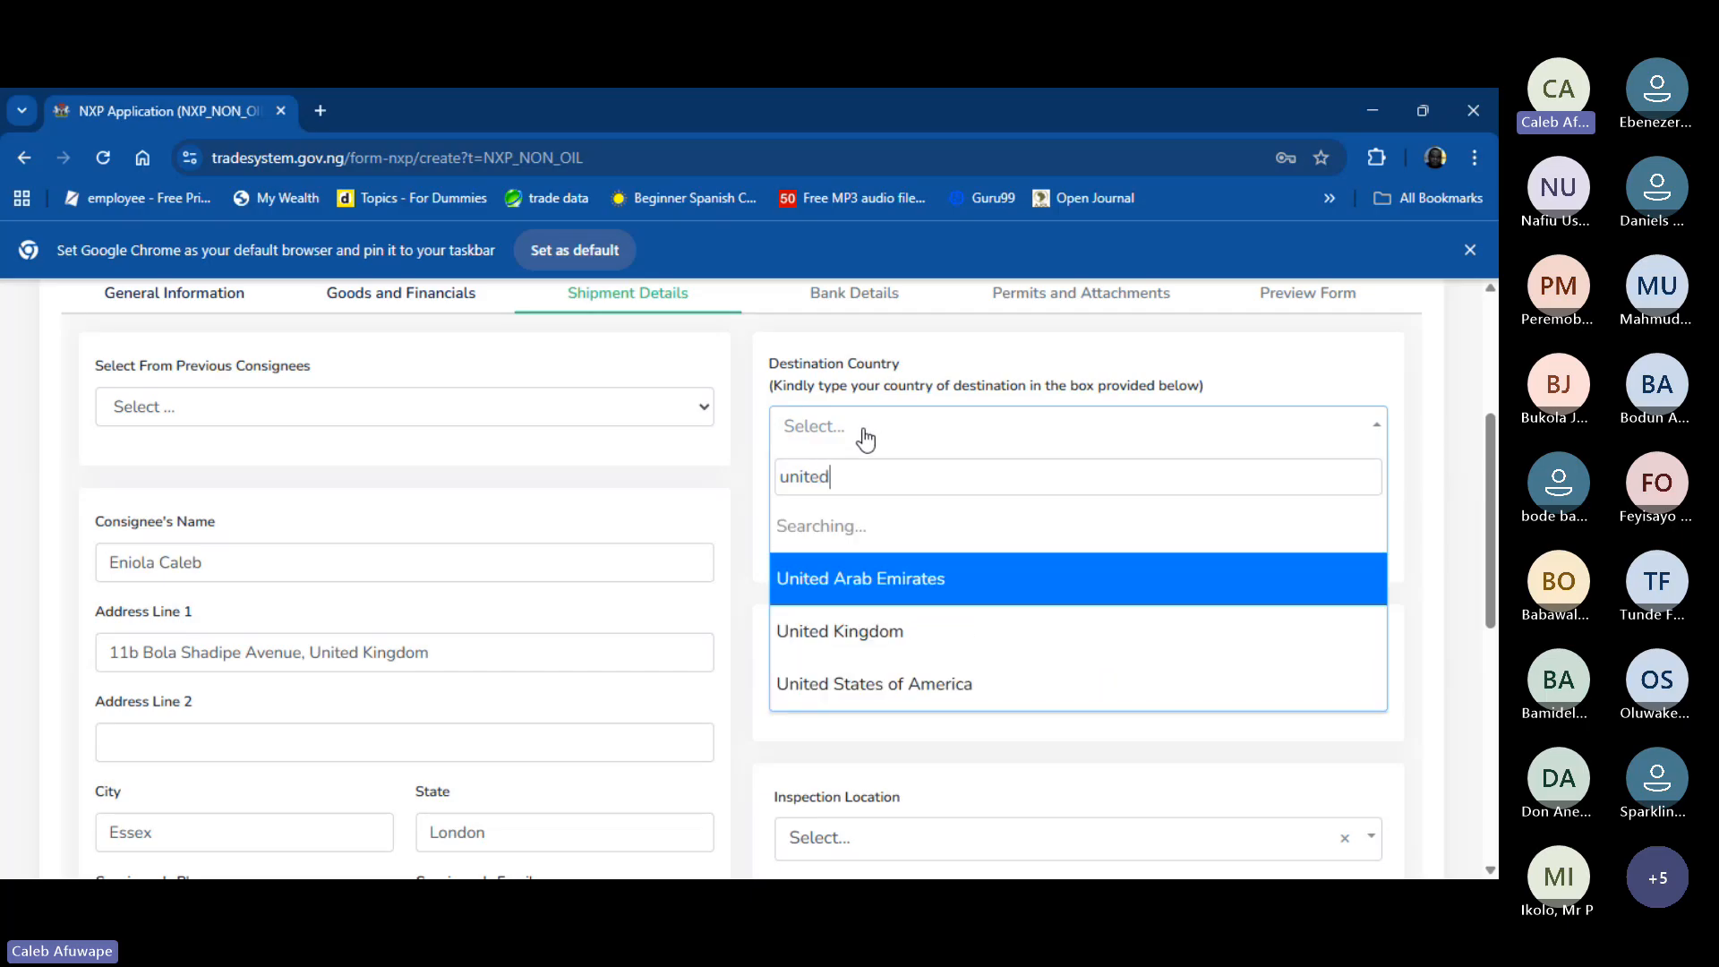
pyautogui.press('Down')
pyautogui.press('Return')
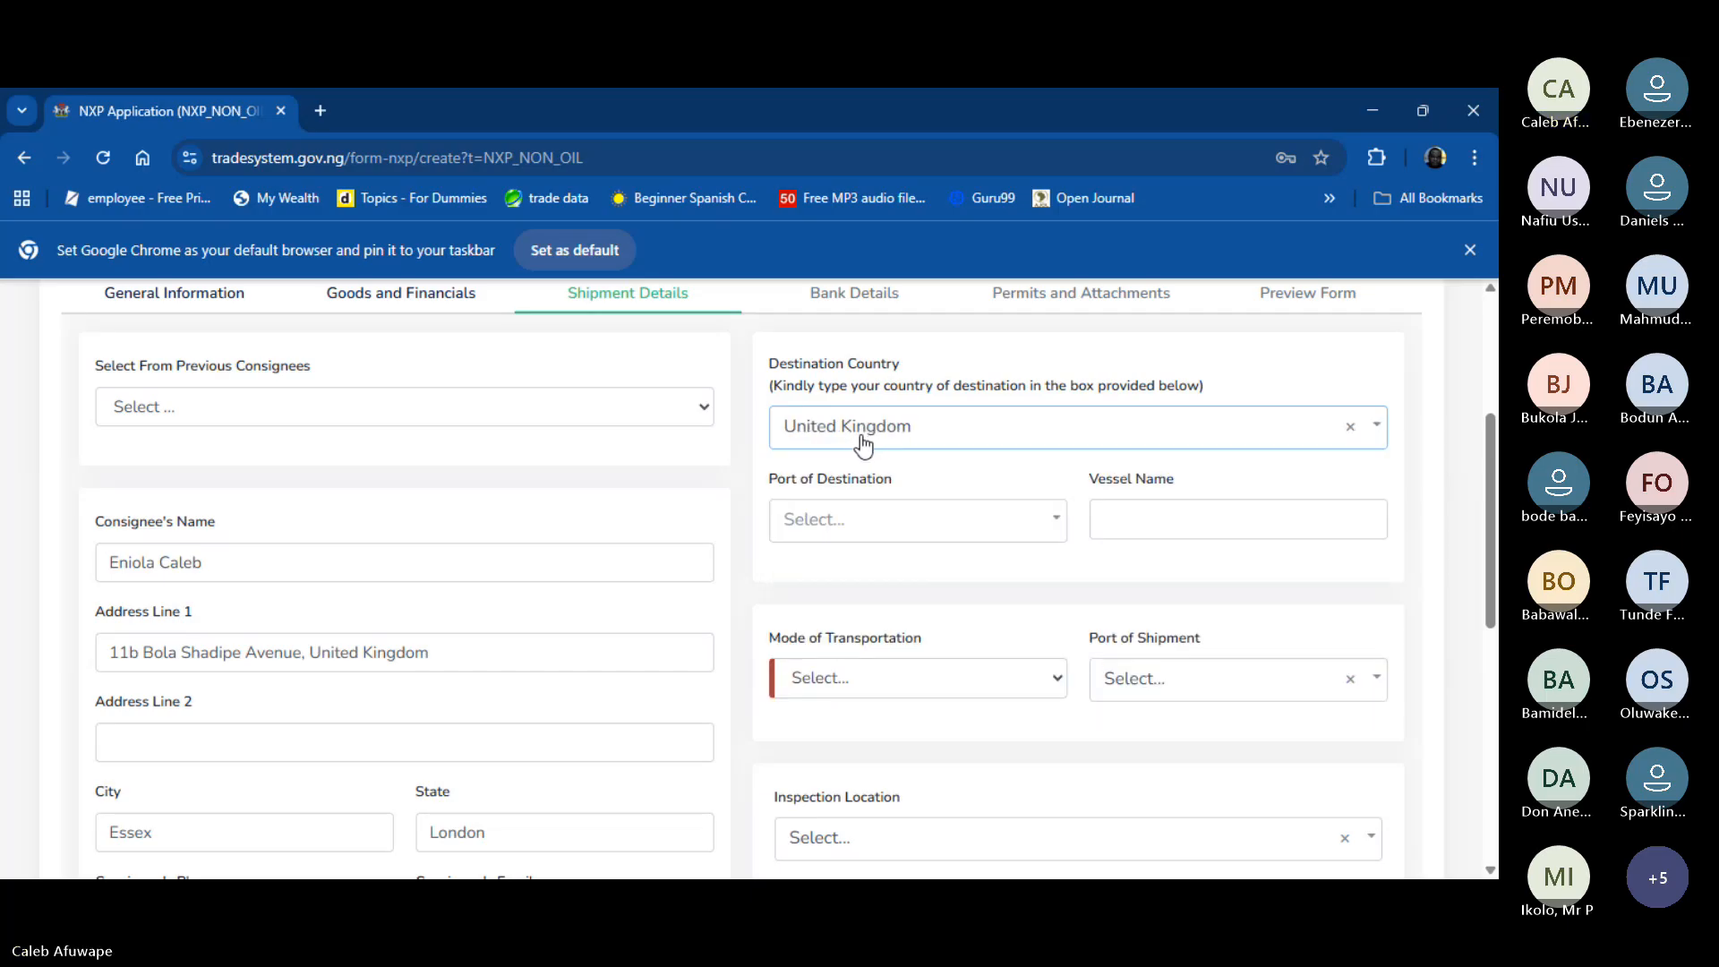
# - Search the destination port list and choose Tilbury
pyautogui.click(946, 537)
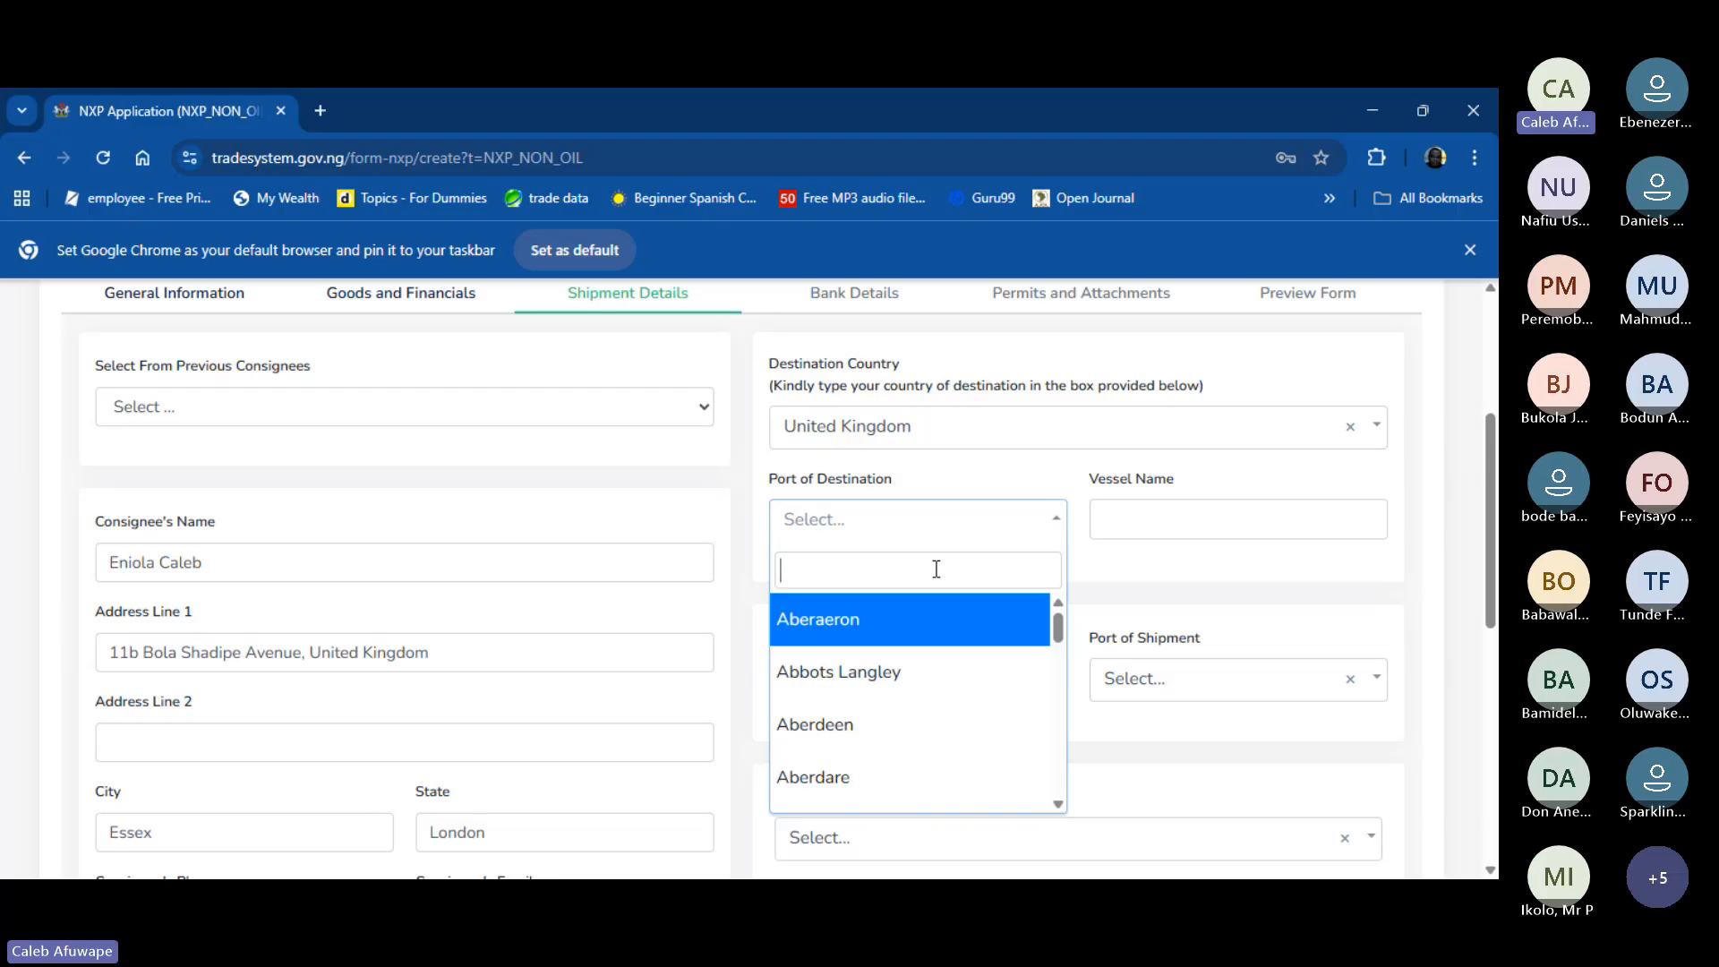
pyautogui.write('lond')
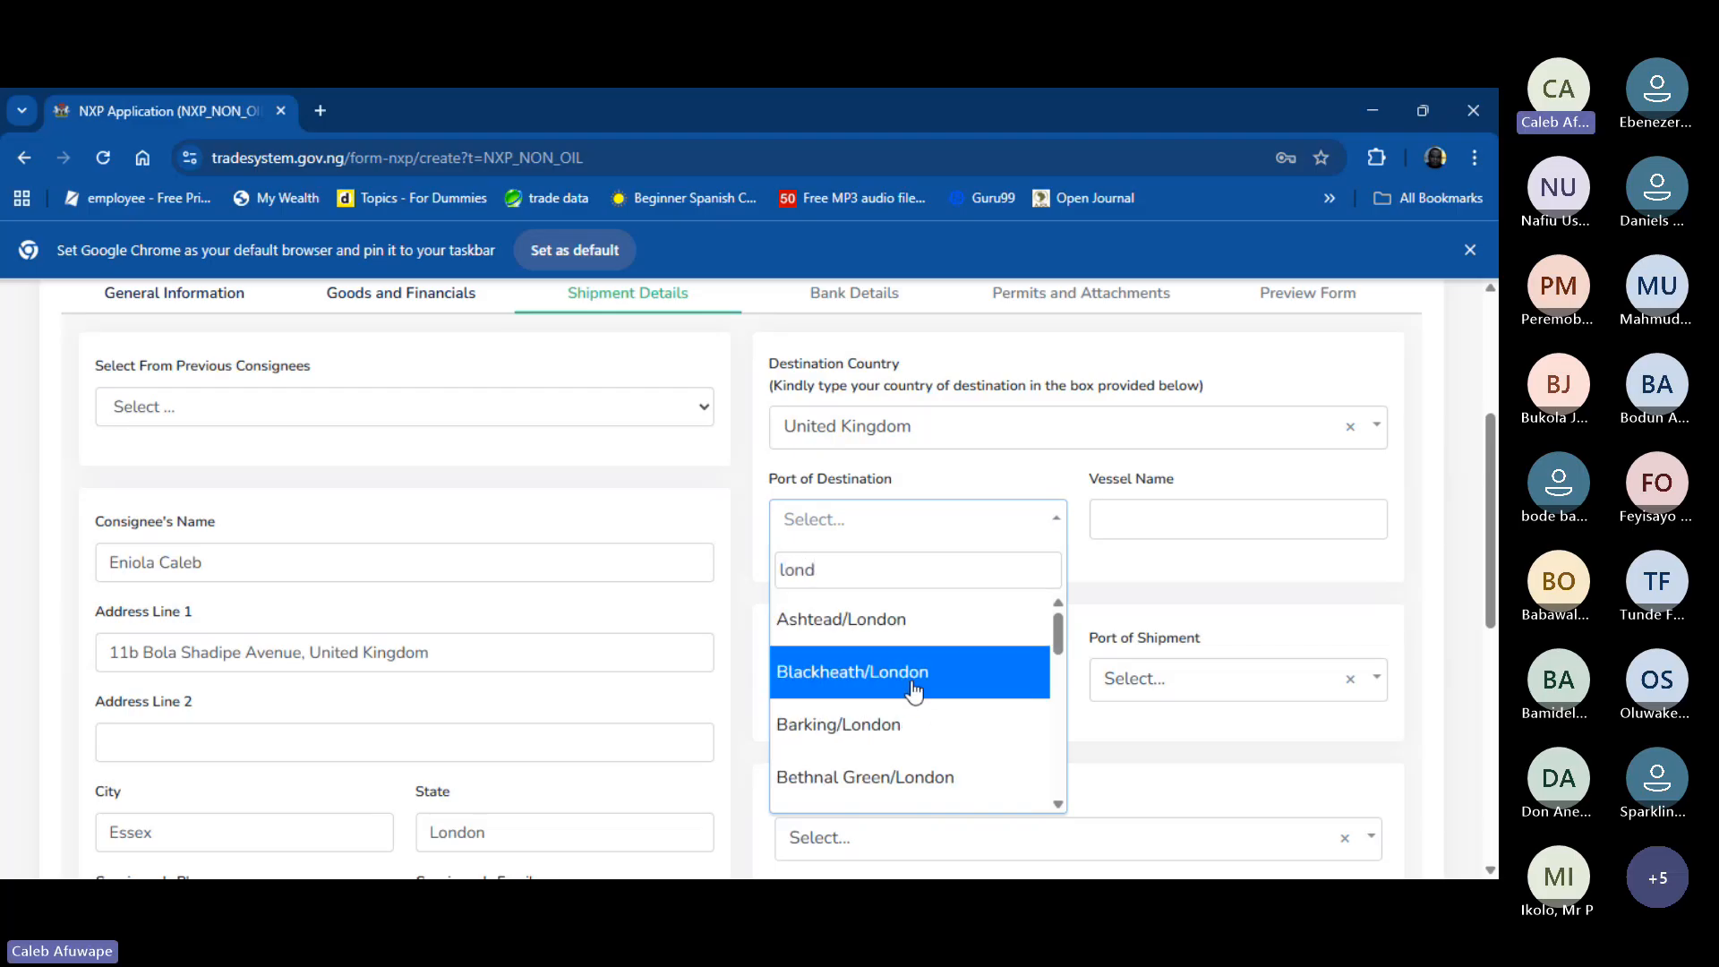
pyautogui.write('o')
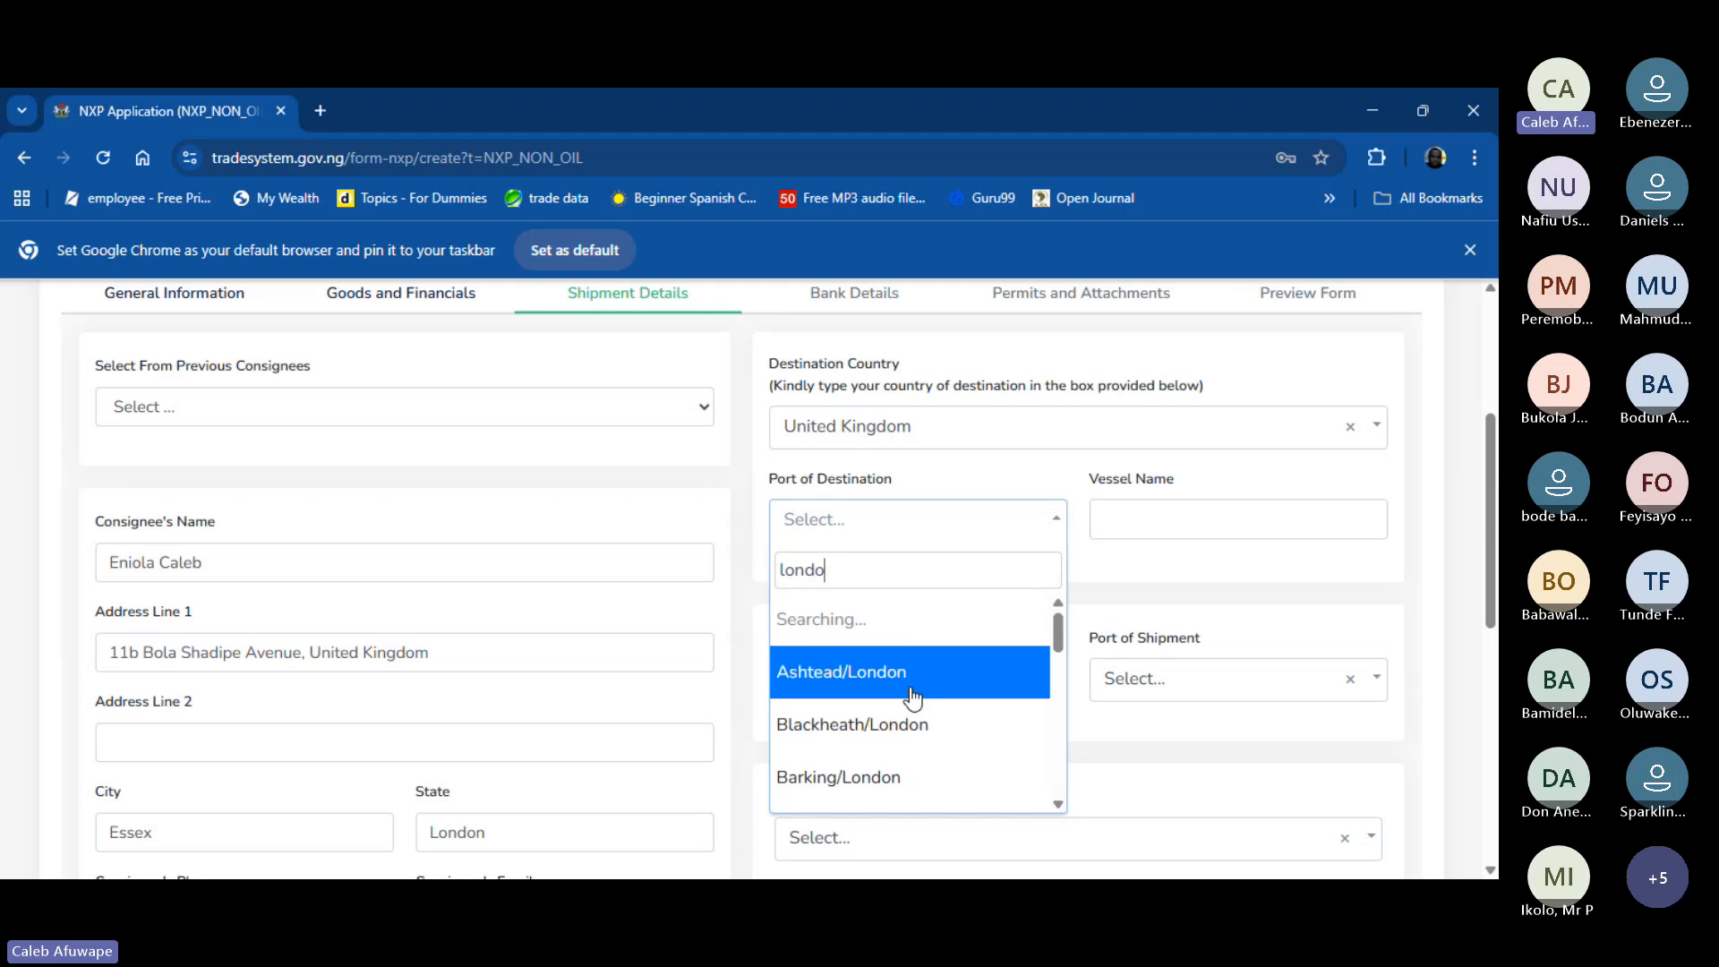
pyautogui.press('BackSpace')
pyautogui.press('BackSpace')
pyautogui.press('BackSpace')
pyautogui.press('BackSpace')
pyautogui.press('BackSpace')
pyautogui.write('Til')
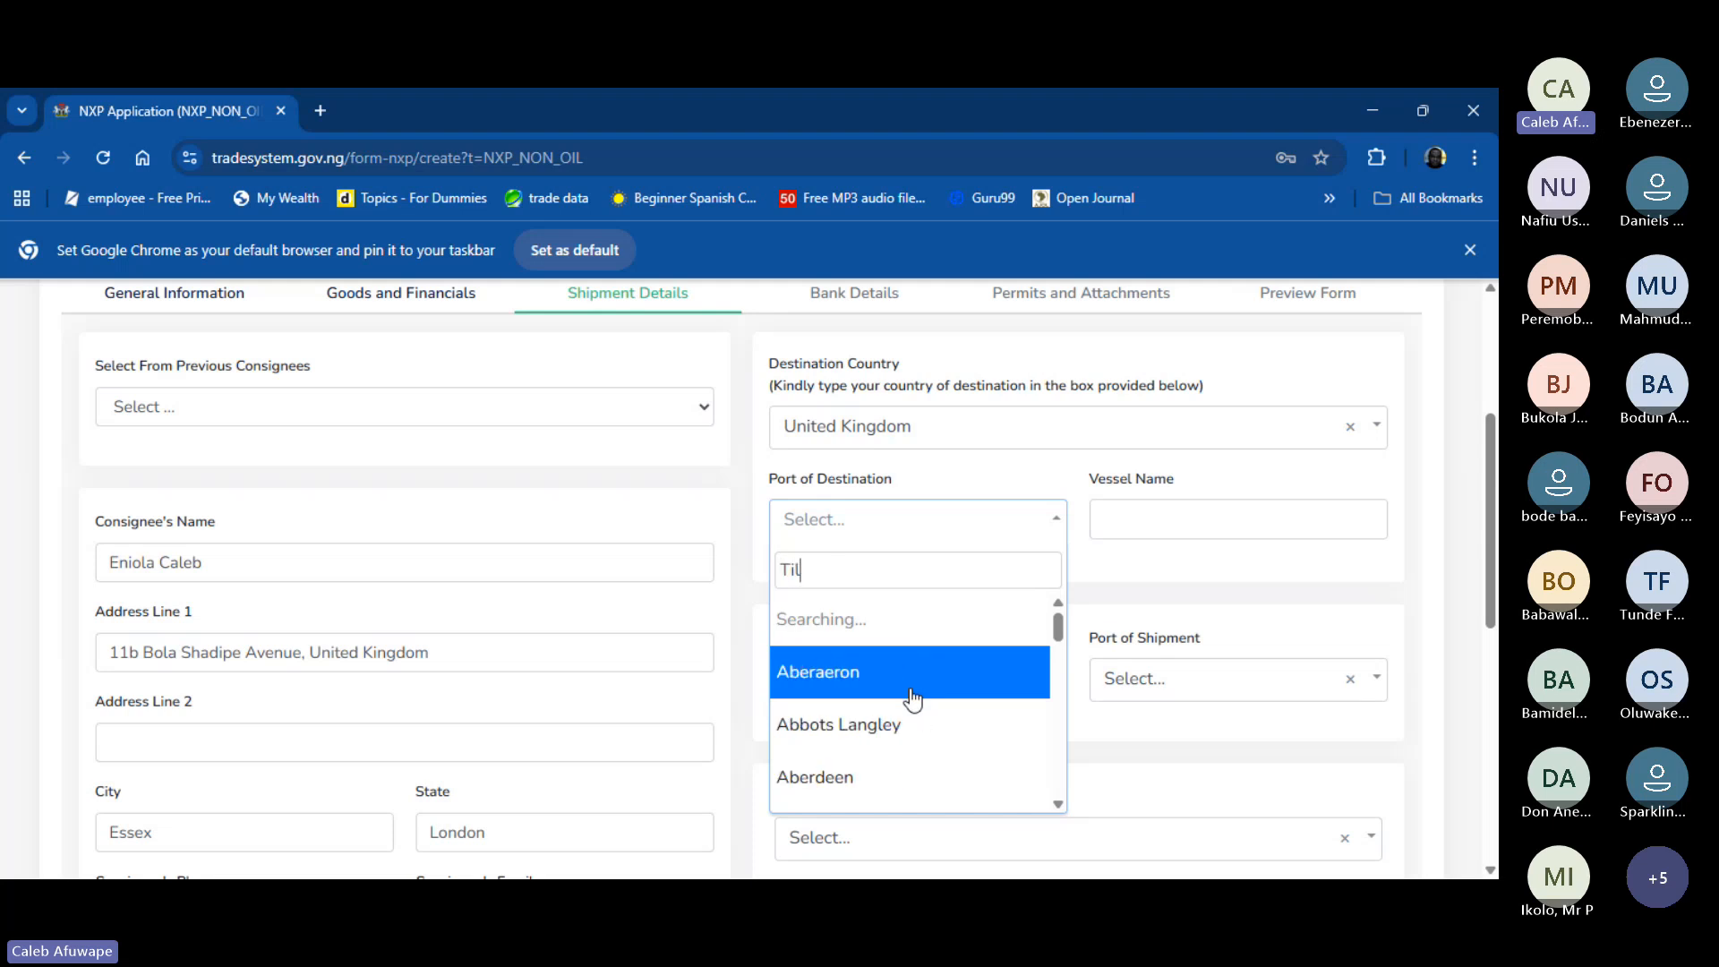
pyautogui.write('bru')
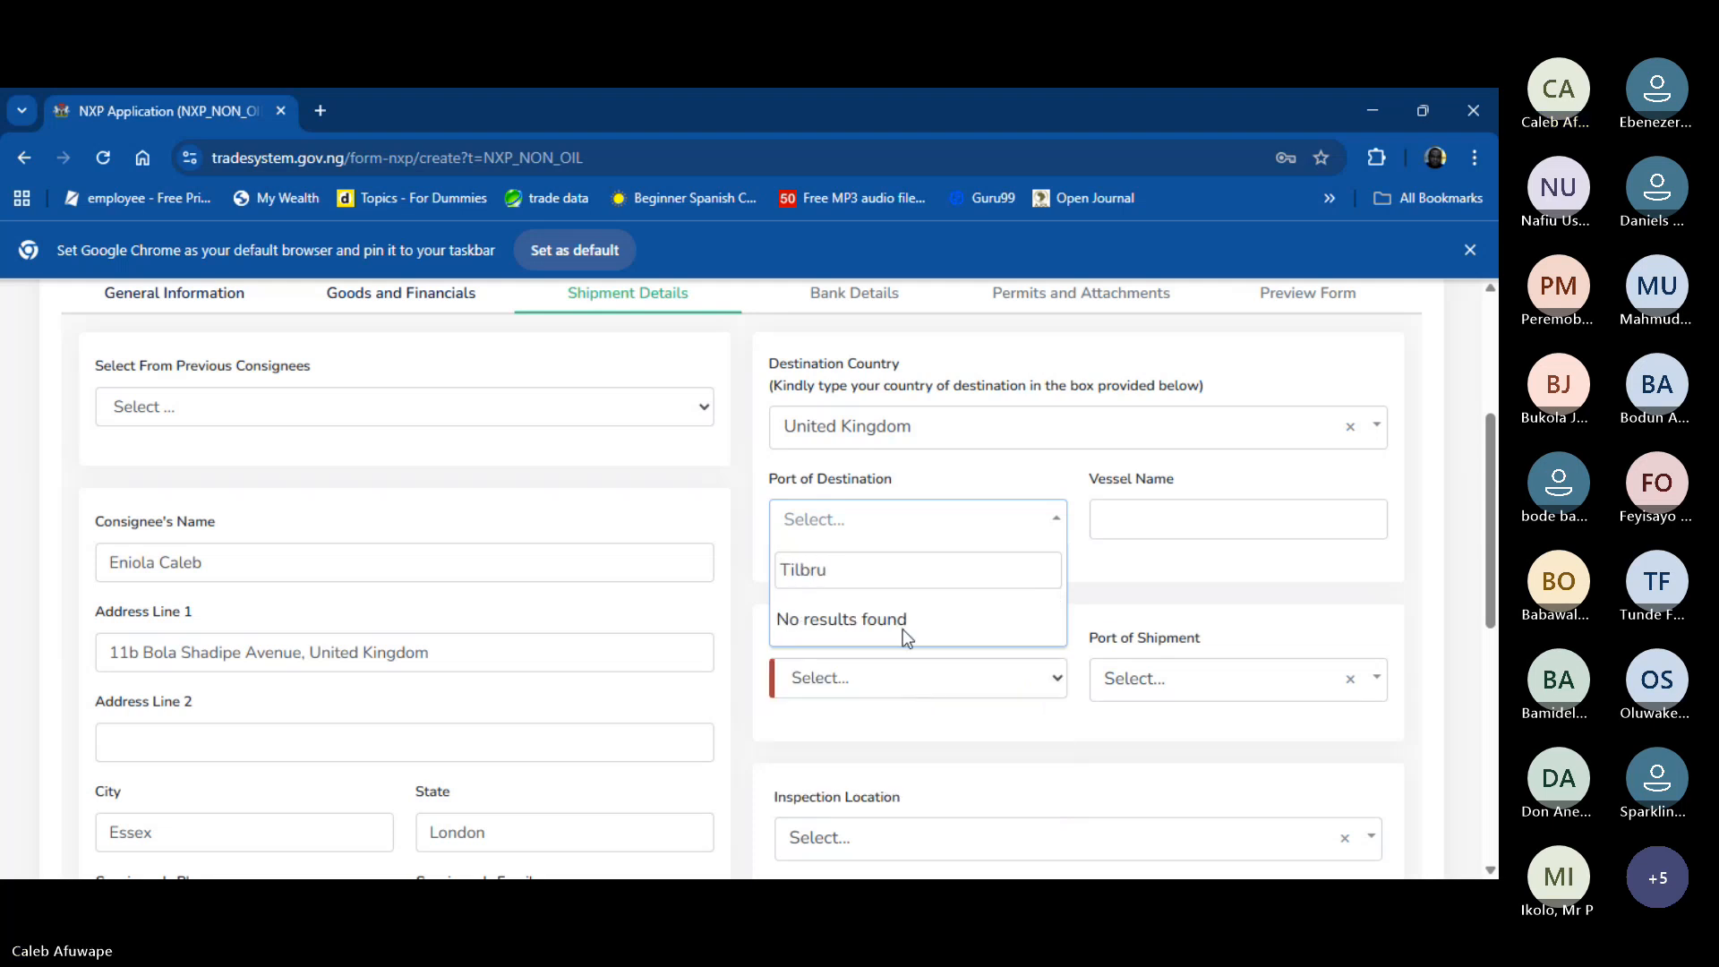
pyautogui.press('BackSpace')
pyautogui.press('BackSpace')
pyautogui.click(904, 637)
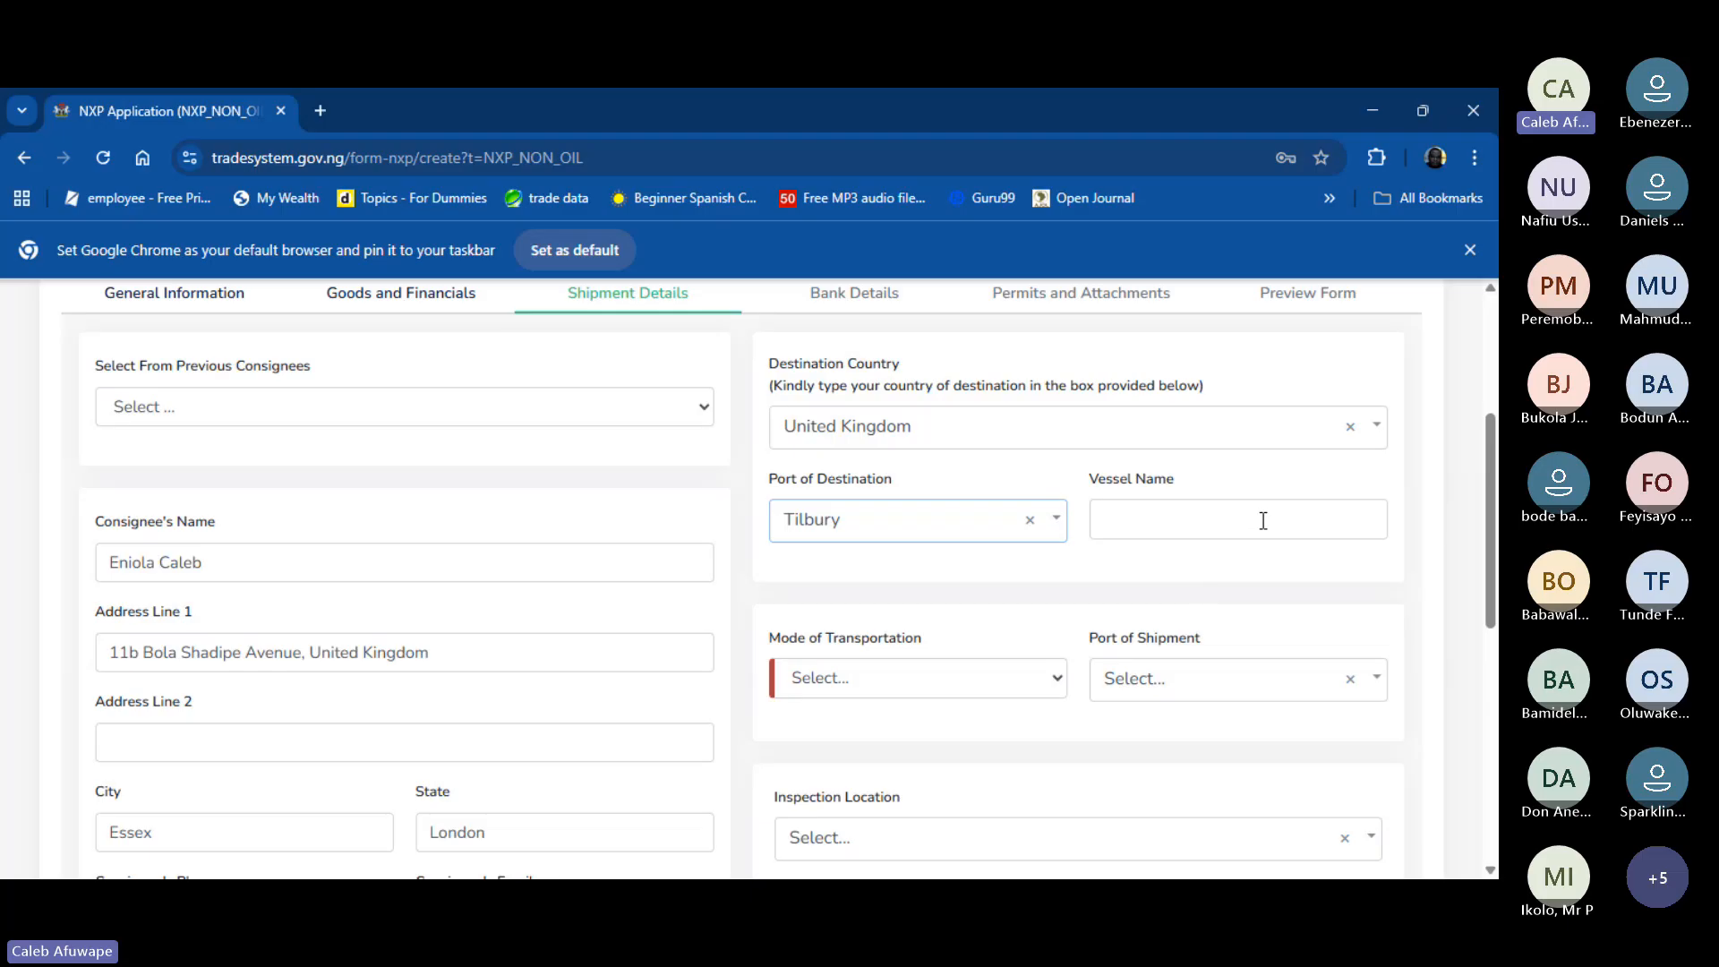
# - Set Mode of Transportation to Sea and Port of Shipment to Tin Can Island Port
pyautogui.click(904, 674)
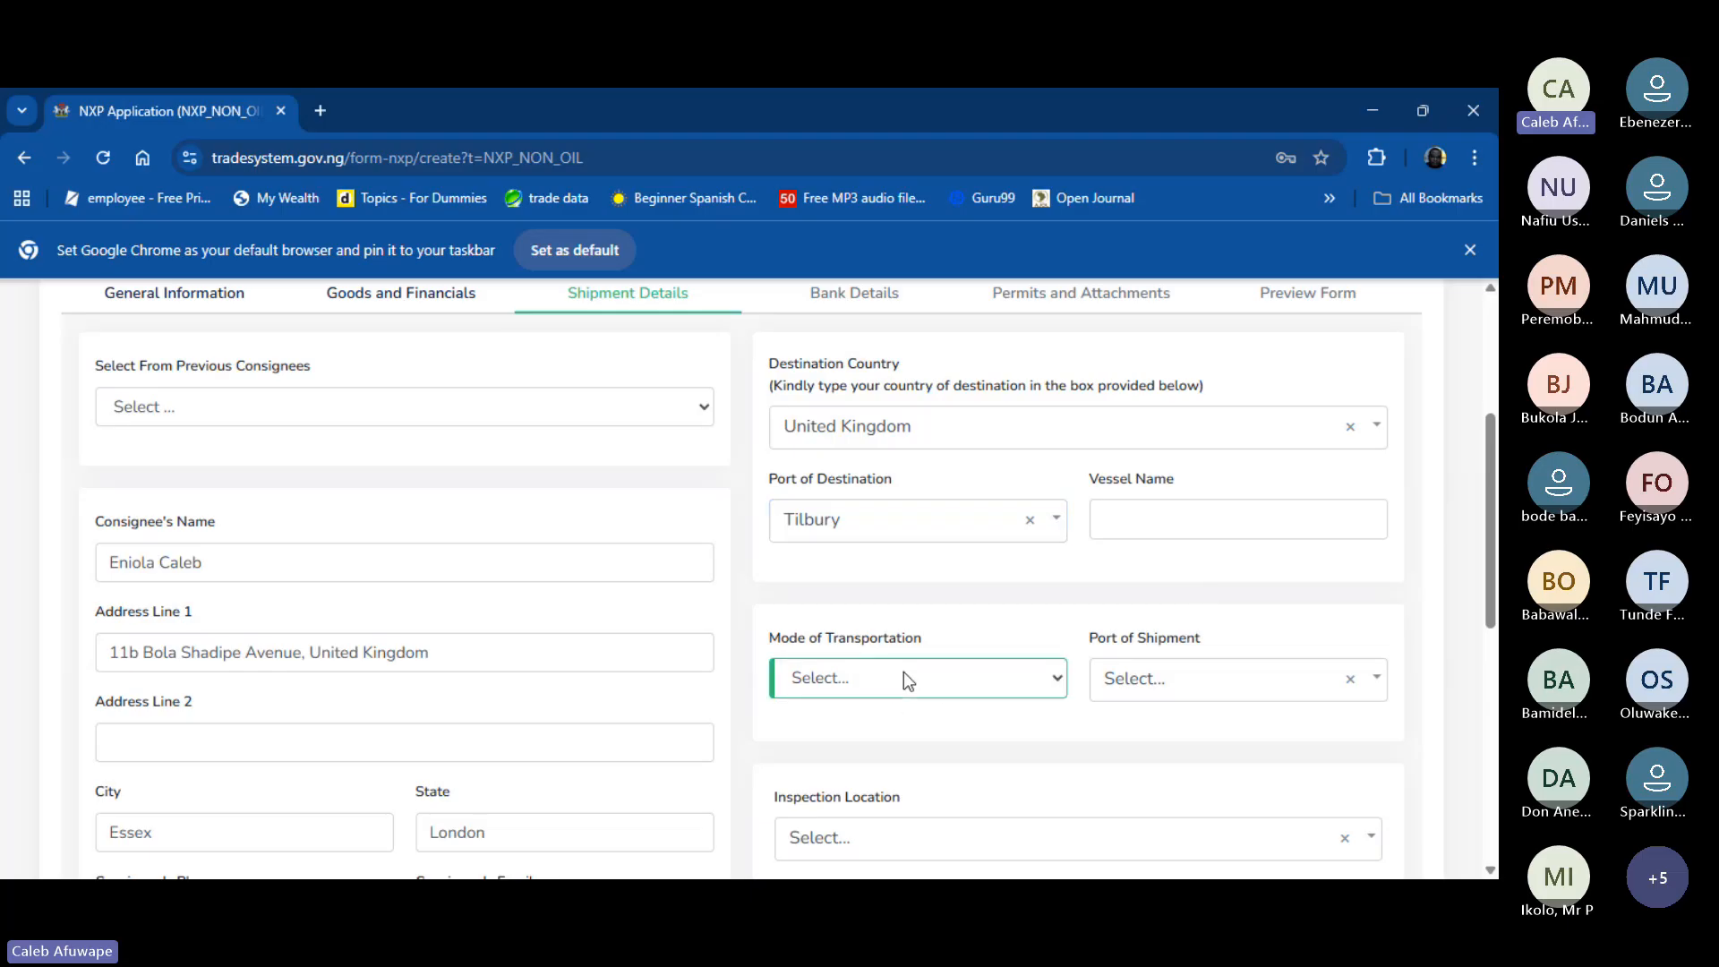
pyautogui.click(803, 803)
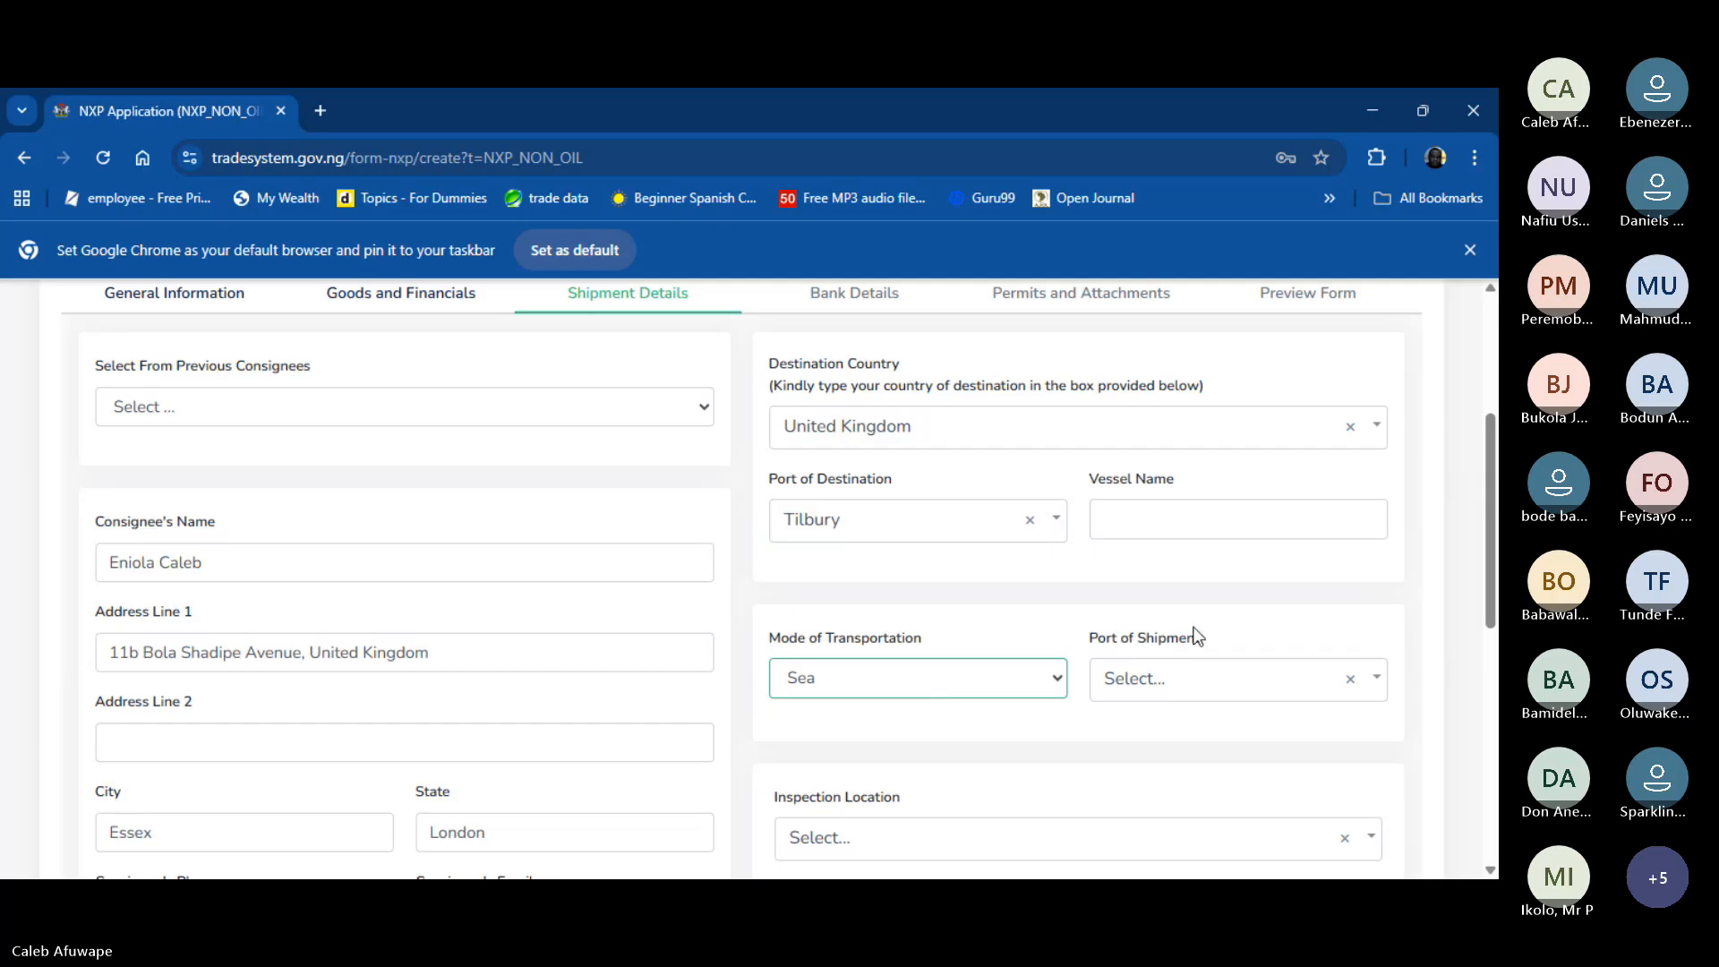
pyautogui.click(1189, 678)
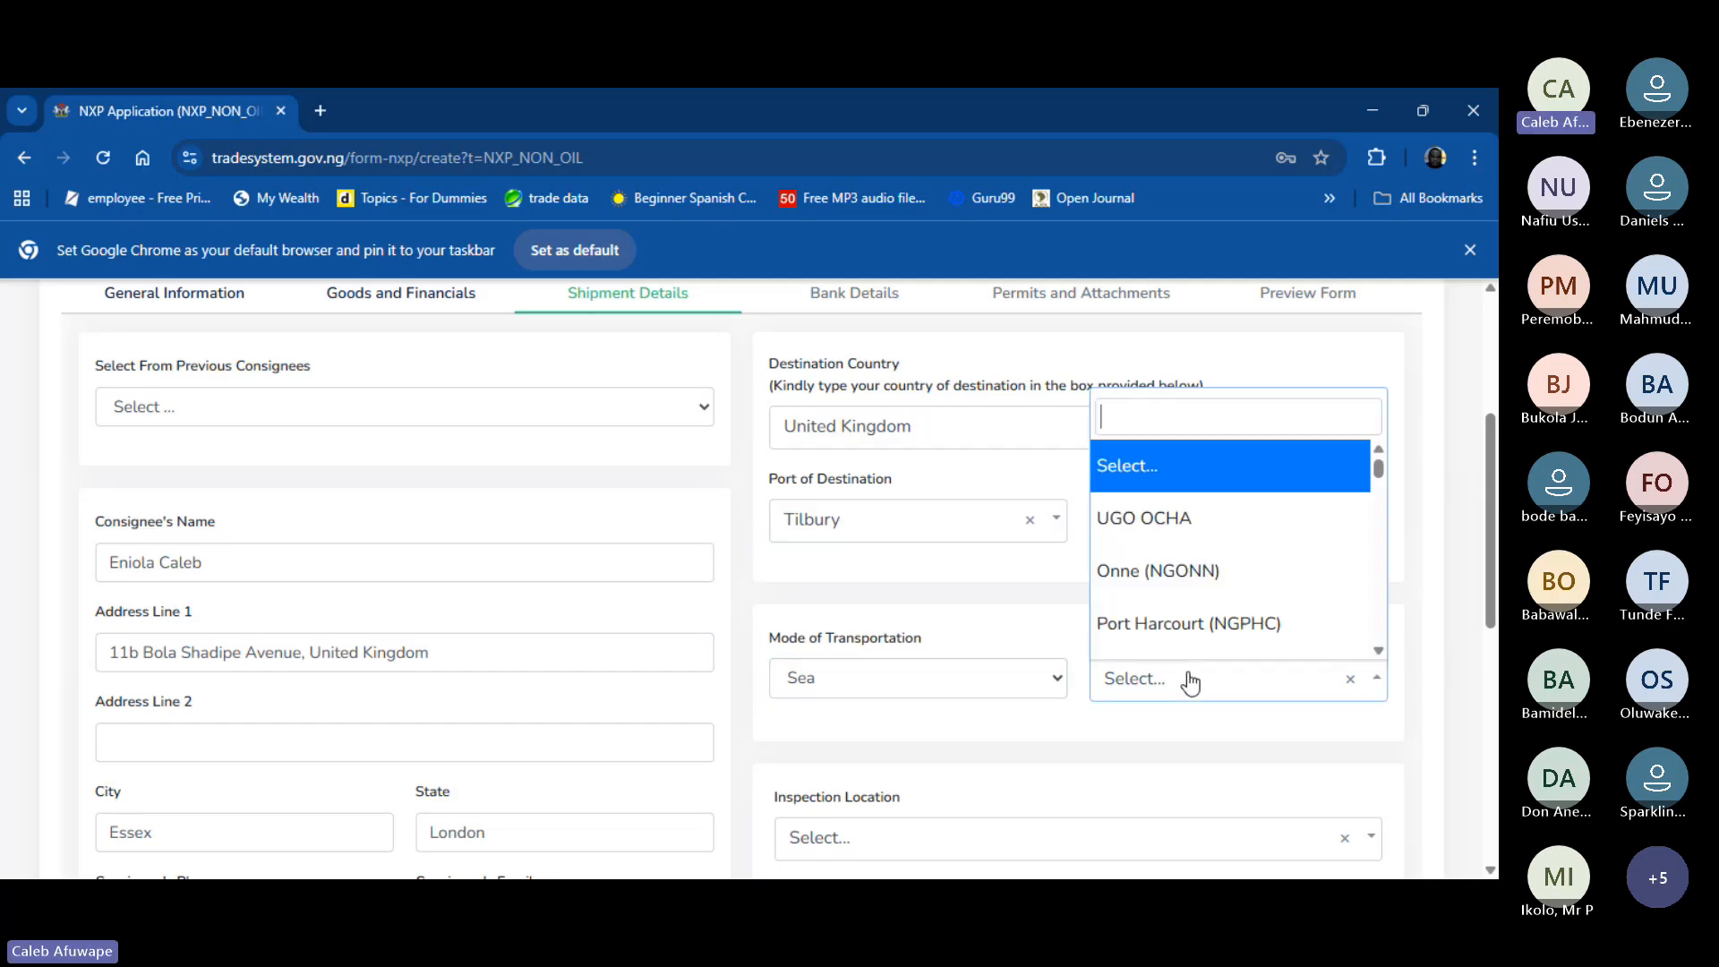
pyautogui.click(1185, 684)
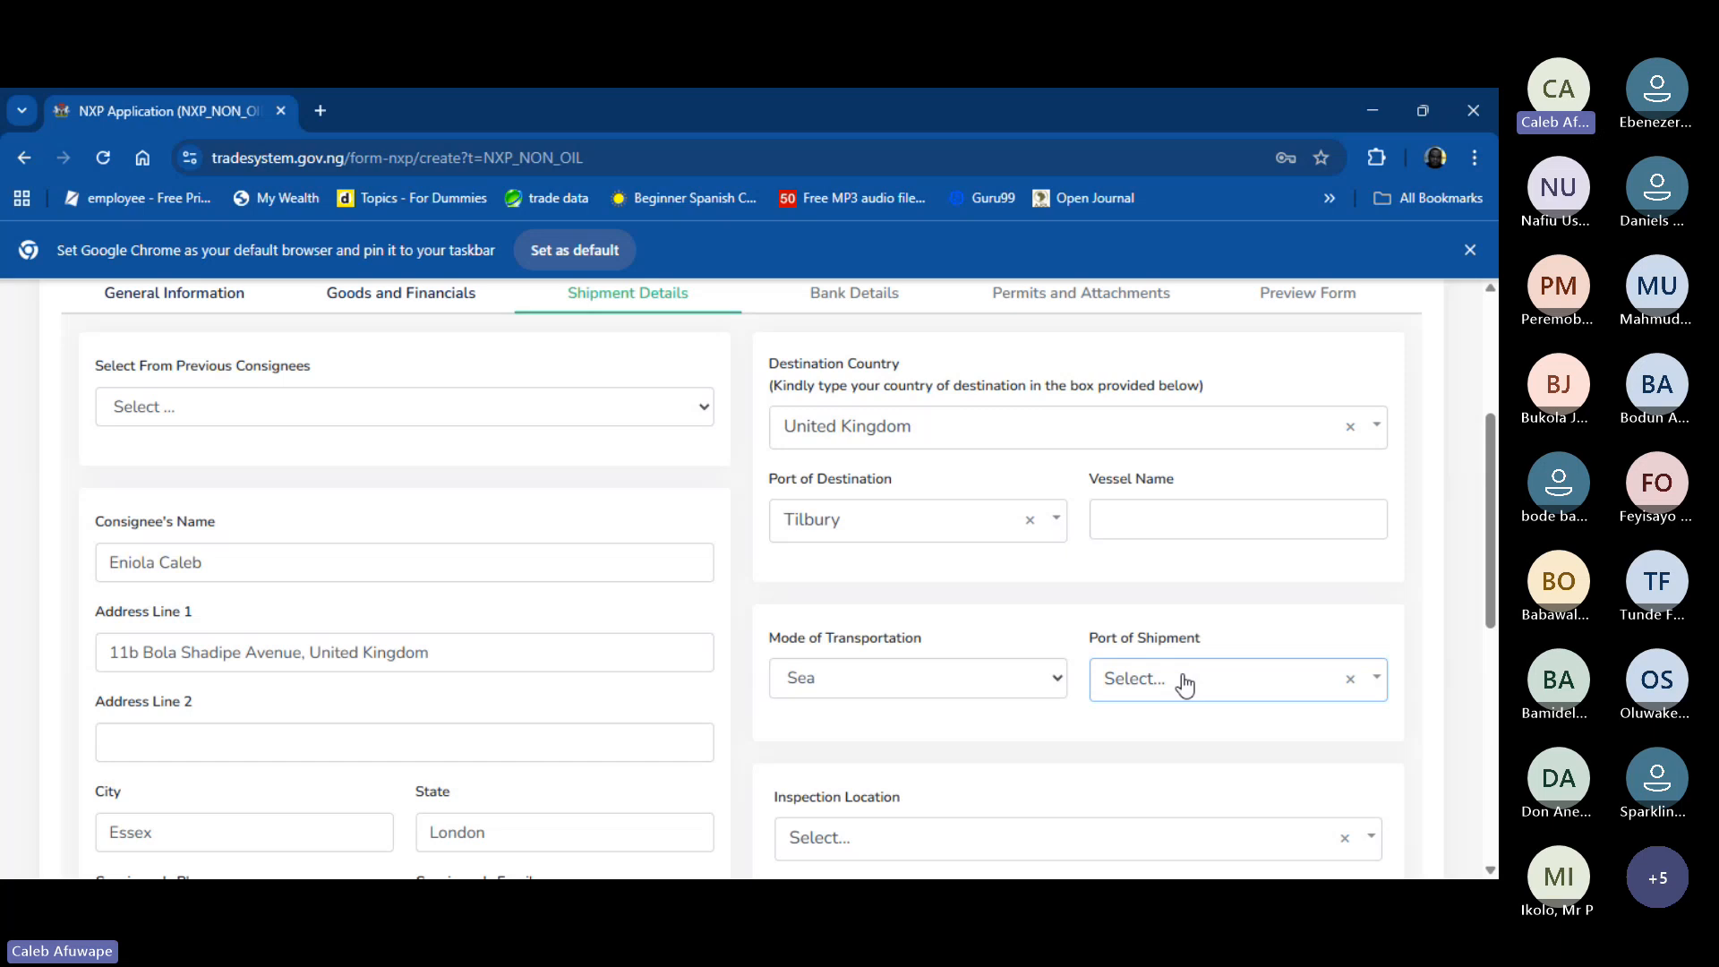
pyautogui.write('tinca')
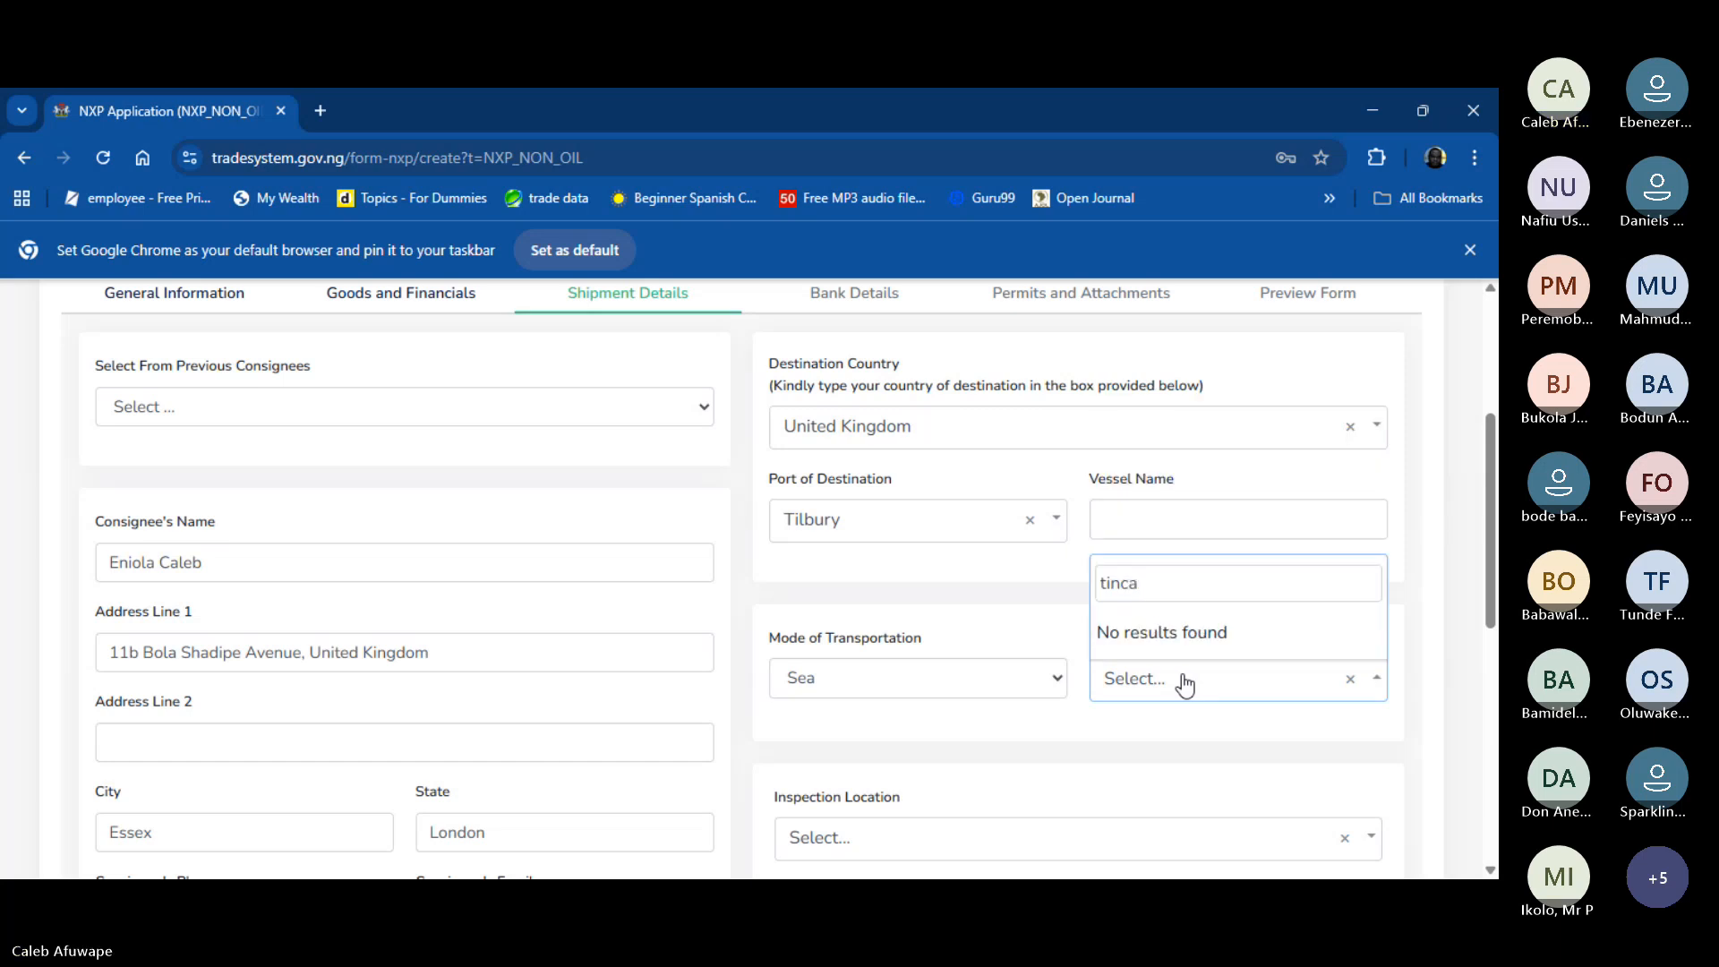
pyautogui.press('BackSpace')
pyautogui.press('BackSpace')
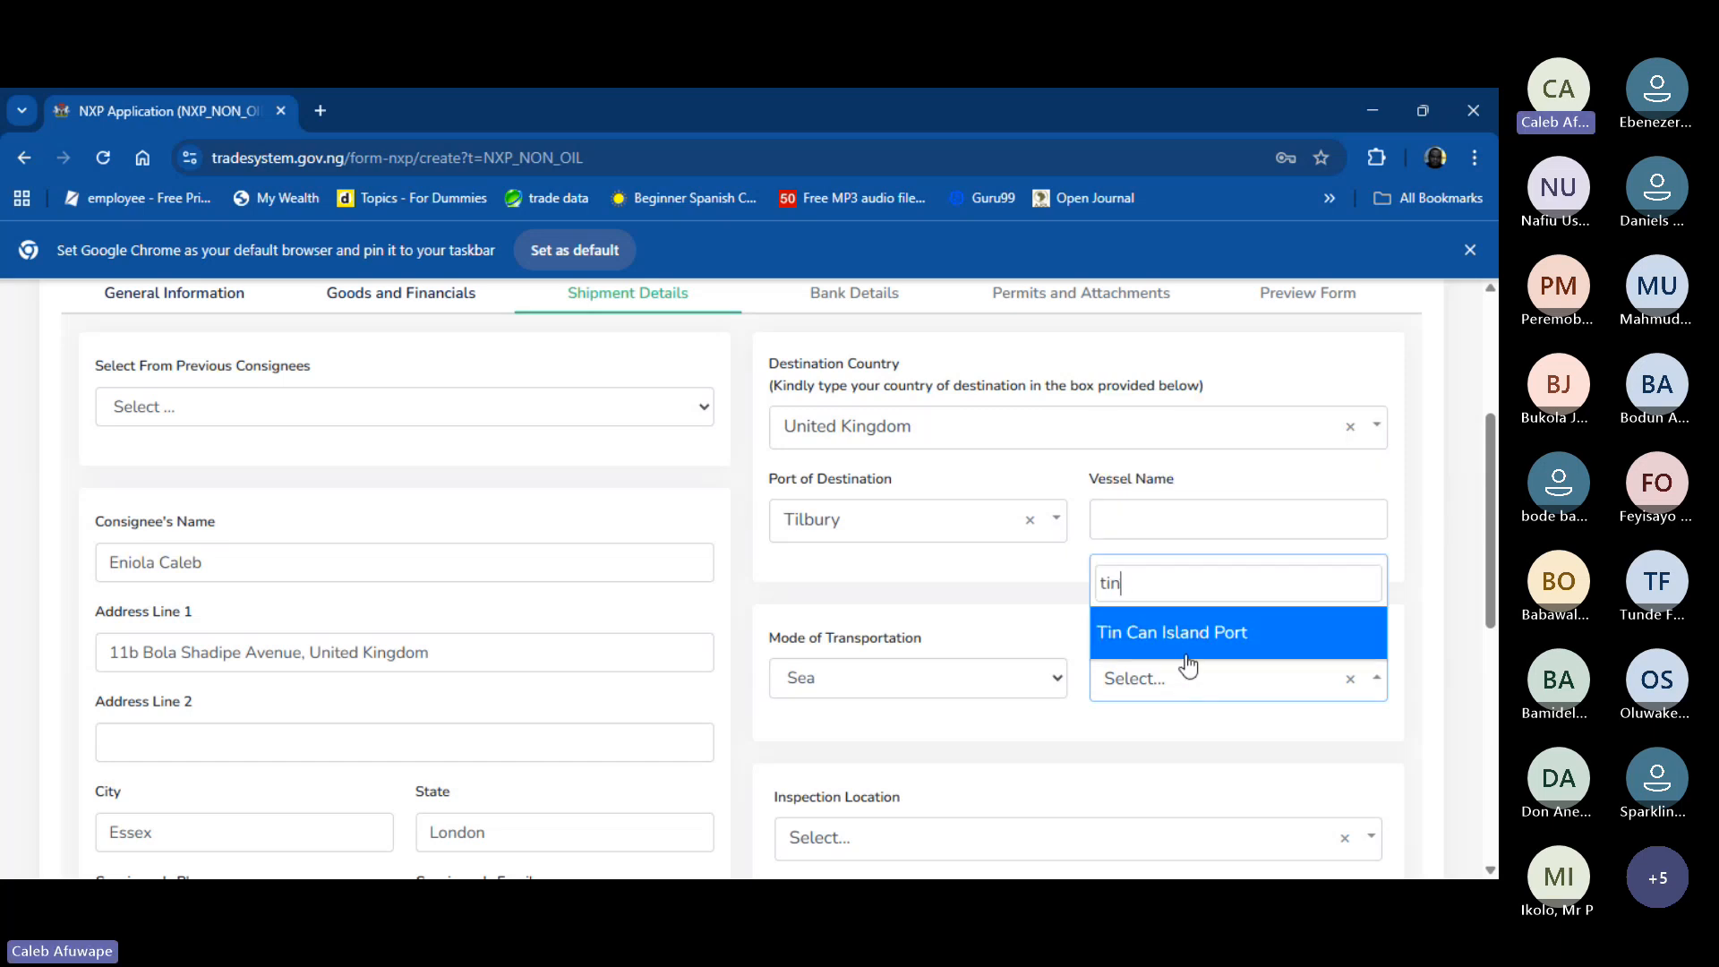
pyautogui.click(1187, 652)
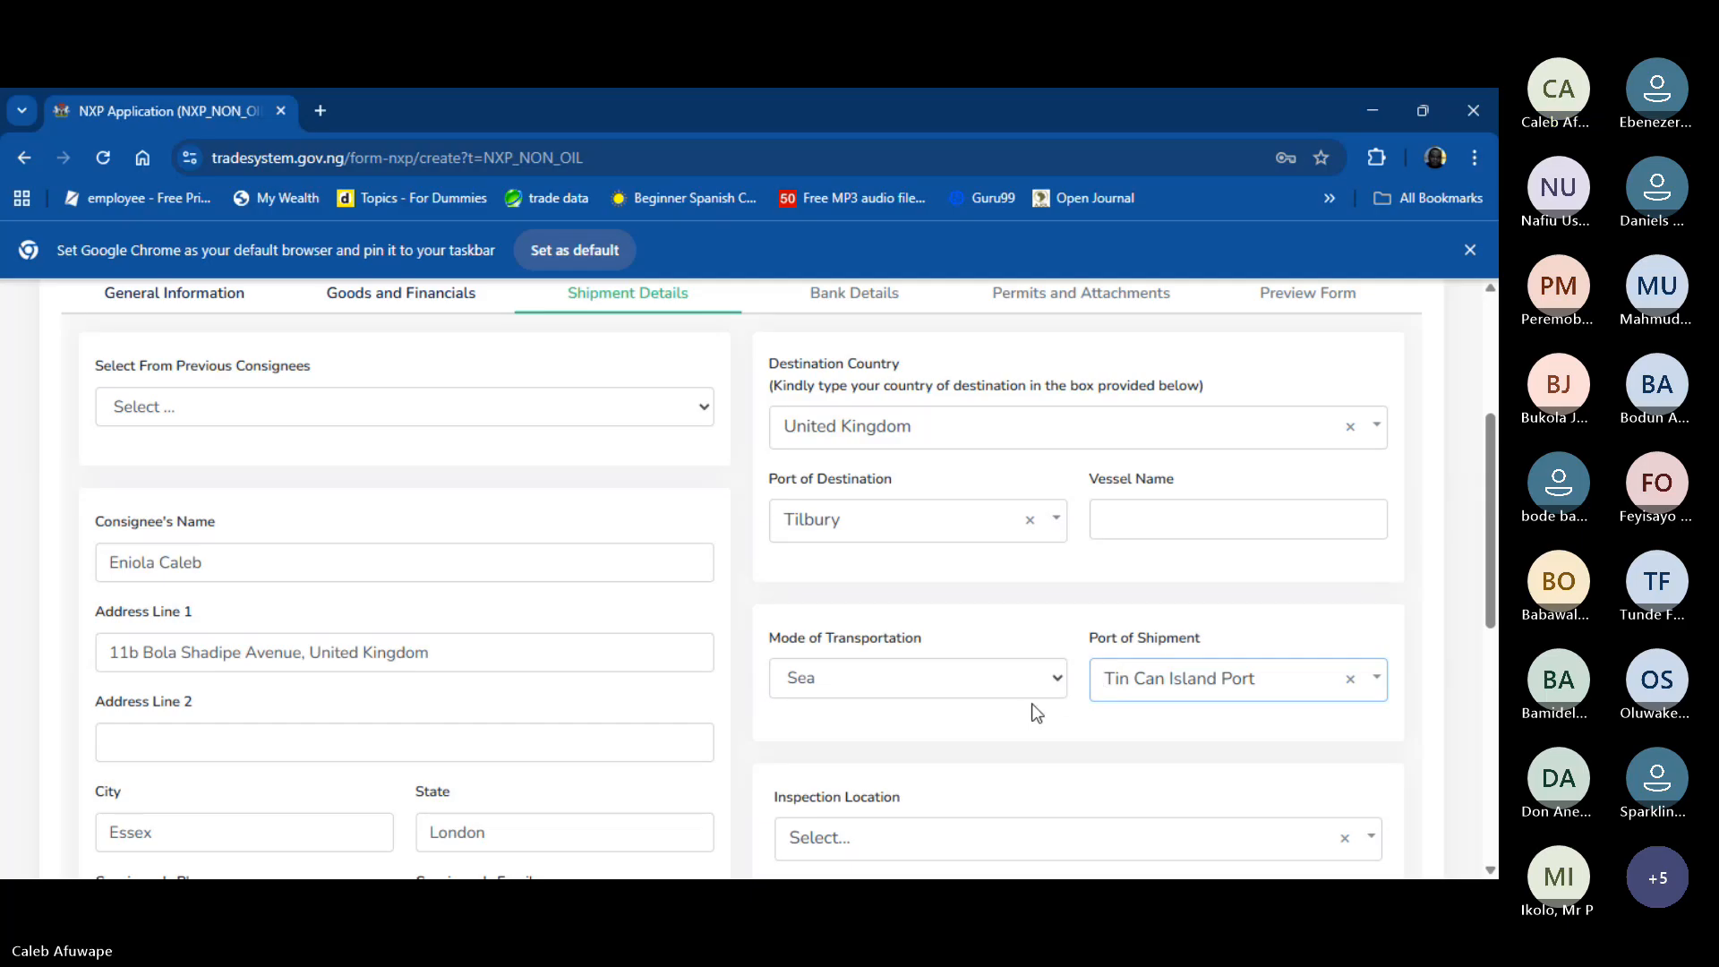
pyautogui.scroll(-3, 1036, 714)
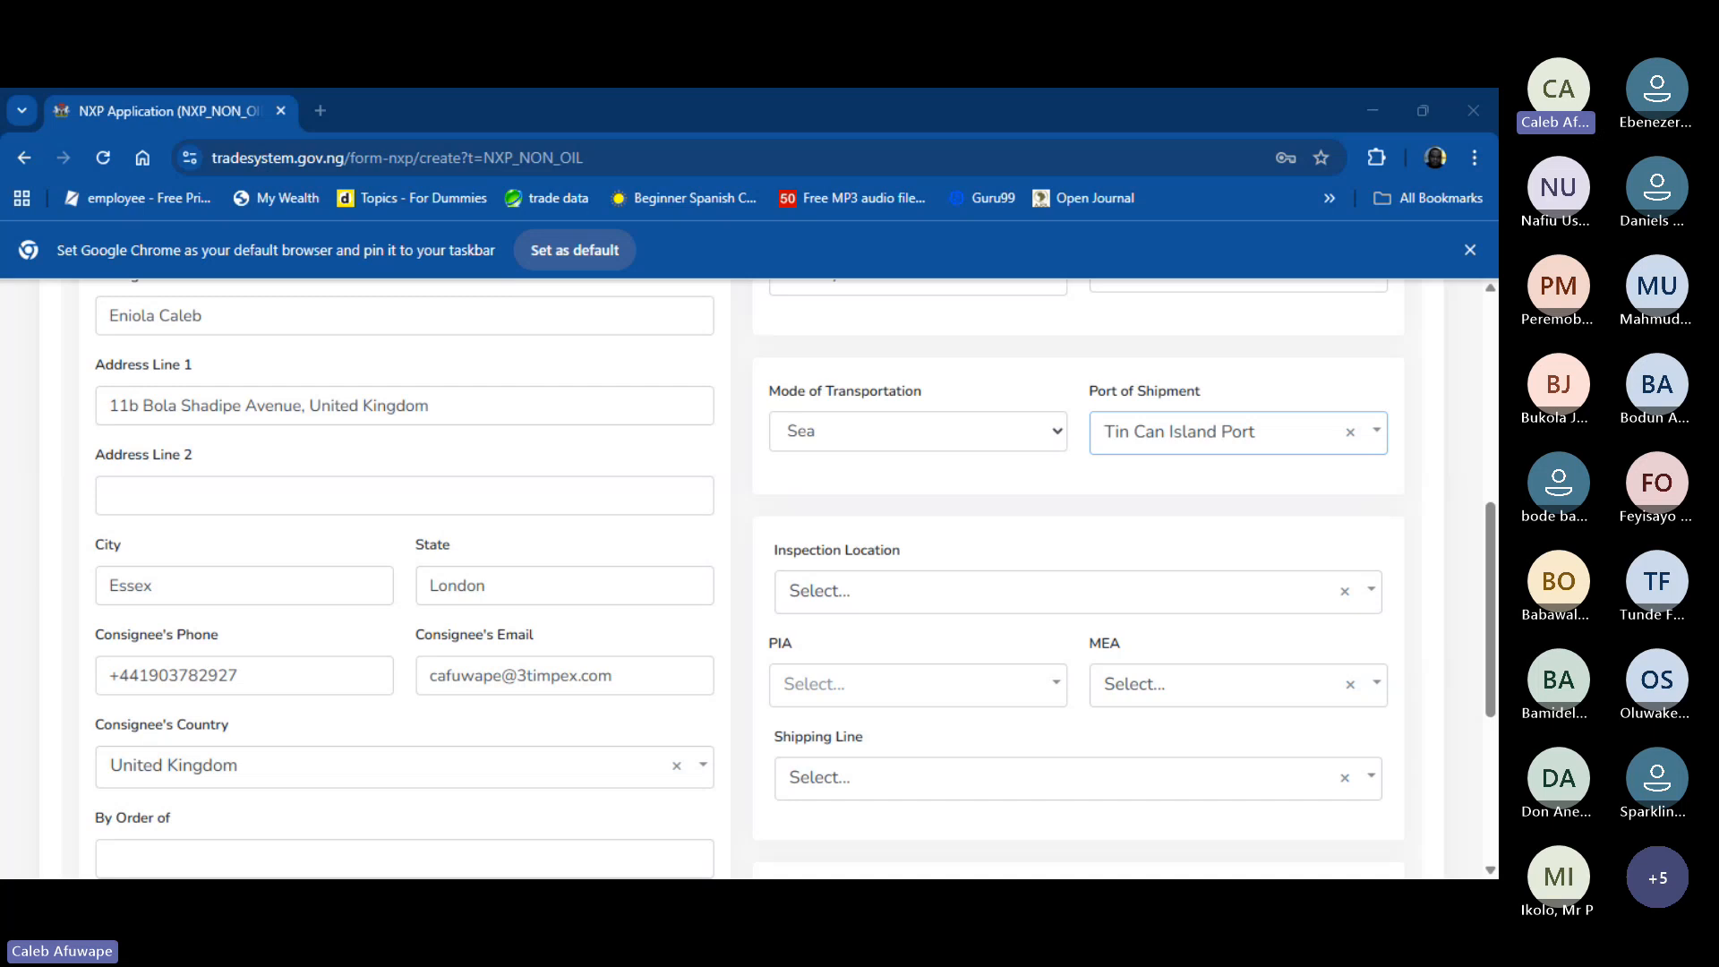
# - Set the inspection location to LAGOS
pyautogui.click(1244, 596)
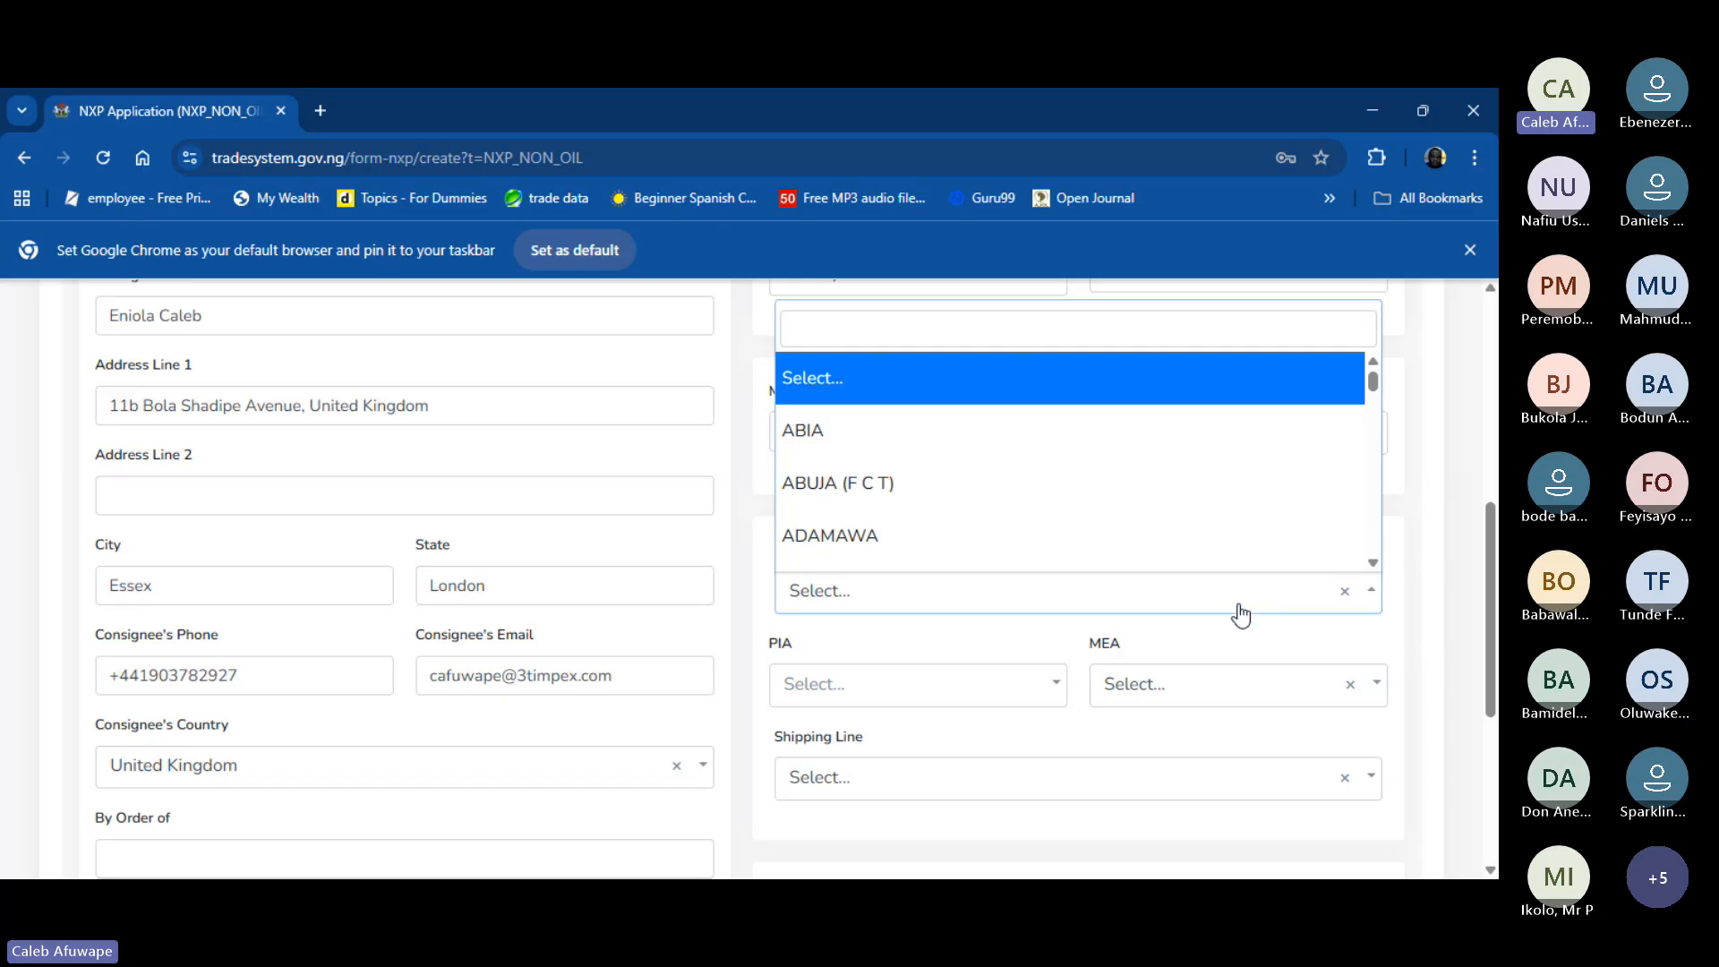
pyautogui.write('lo')
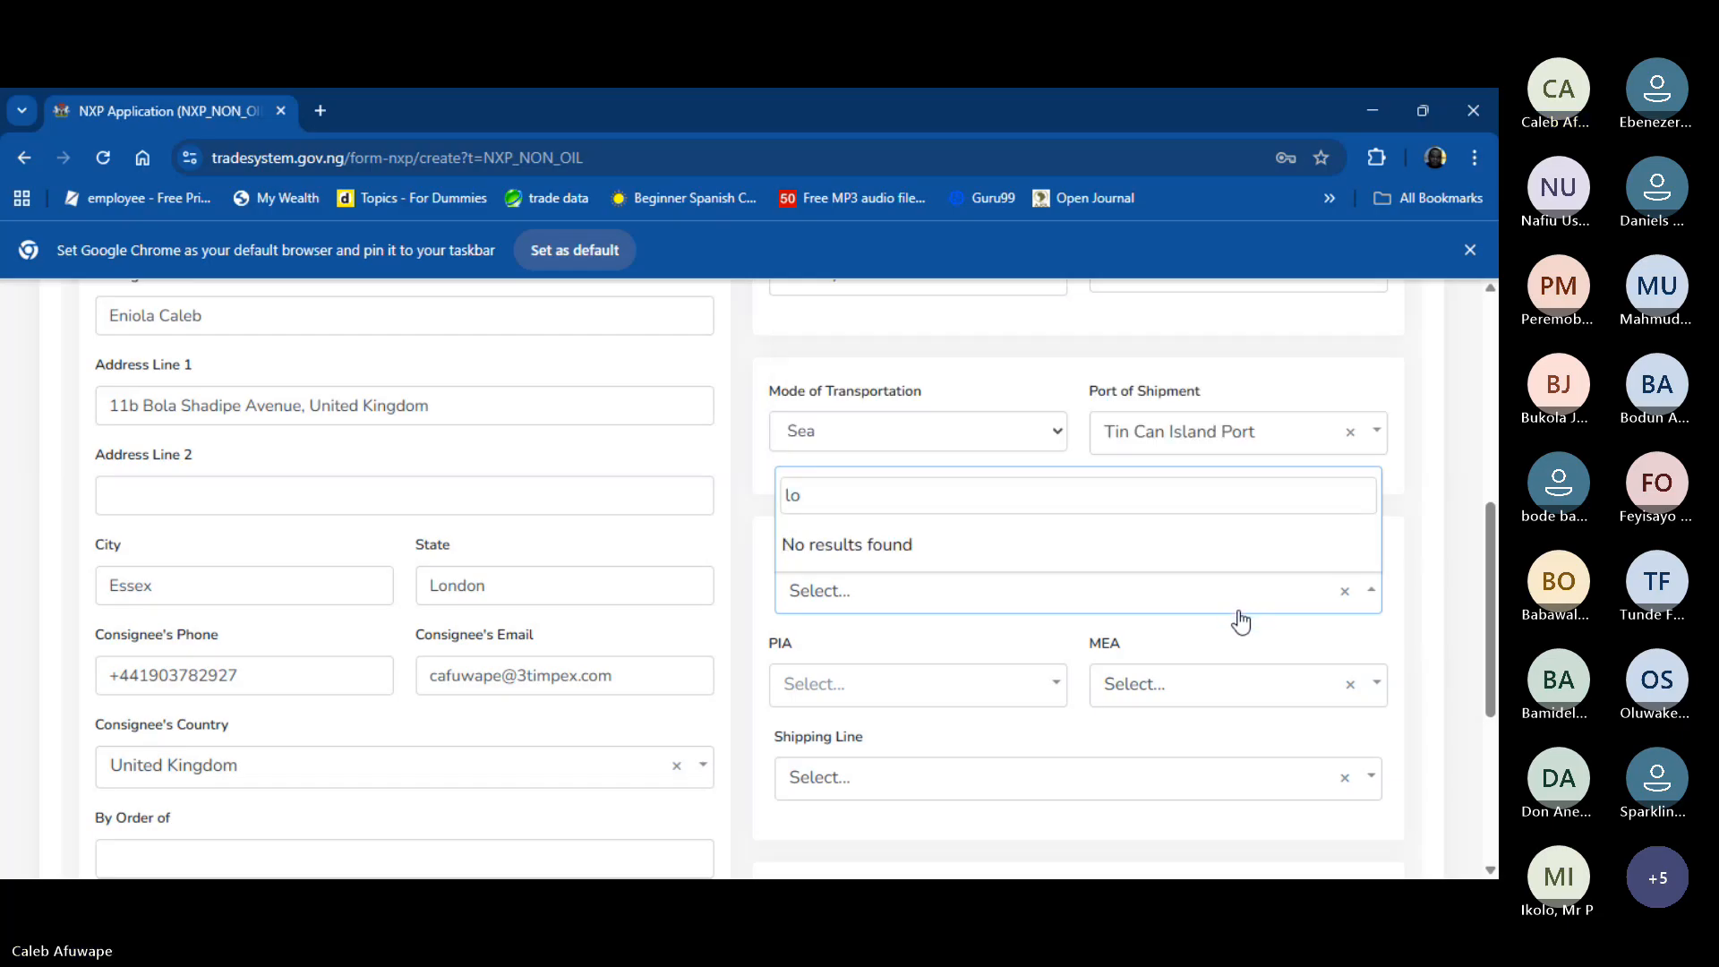
pyautogui.write('a')
pyautogui.press('BackSpace')
pyautogui.press('BackSpace')
pyautogui.write('a')
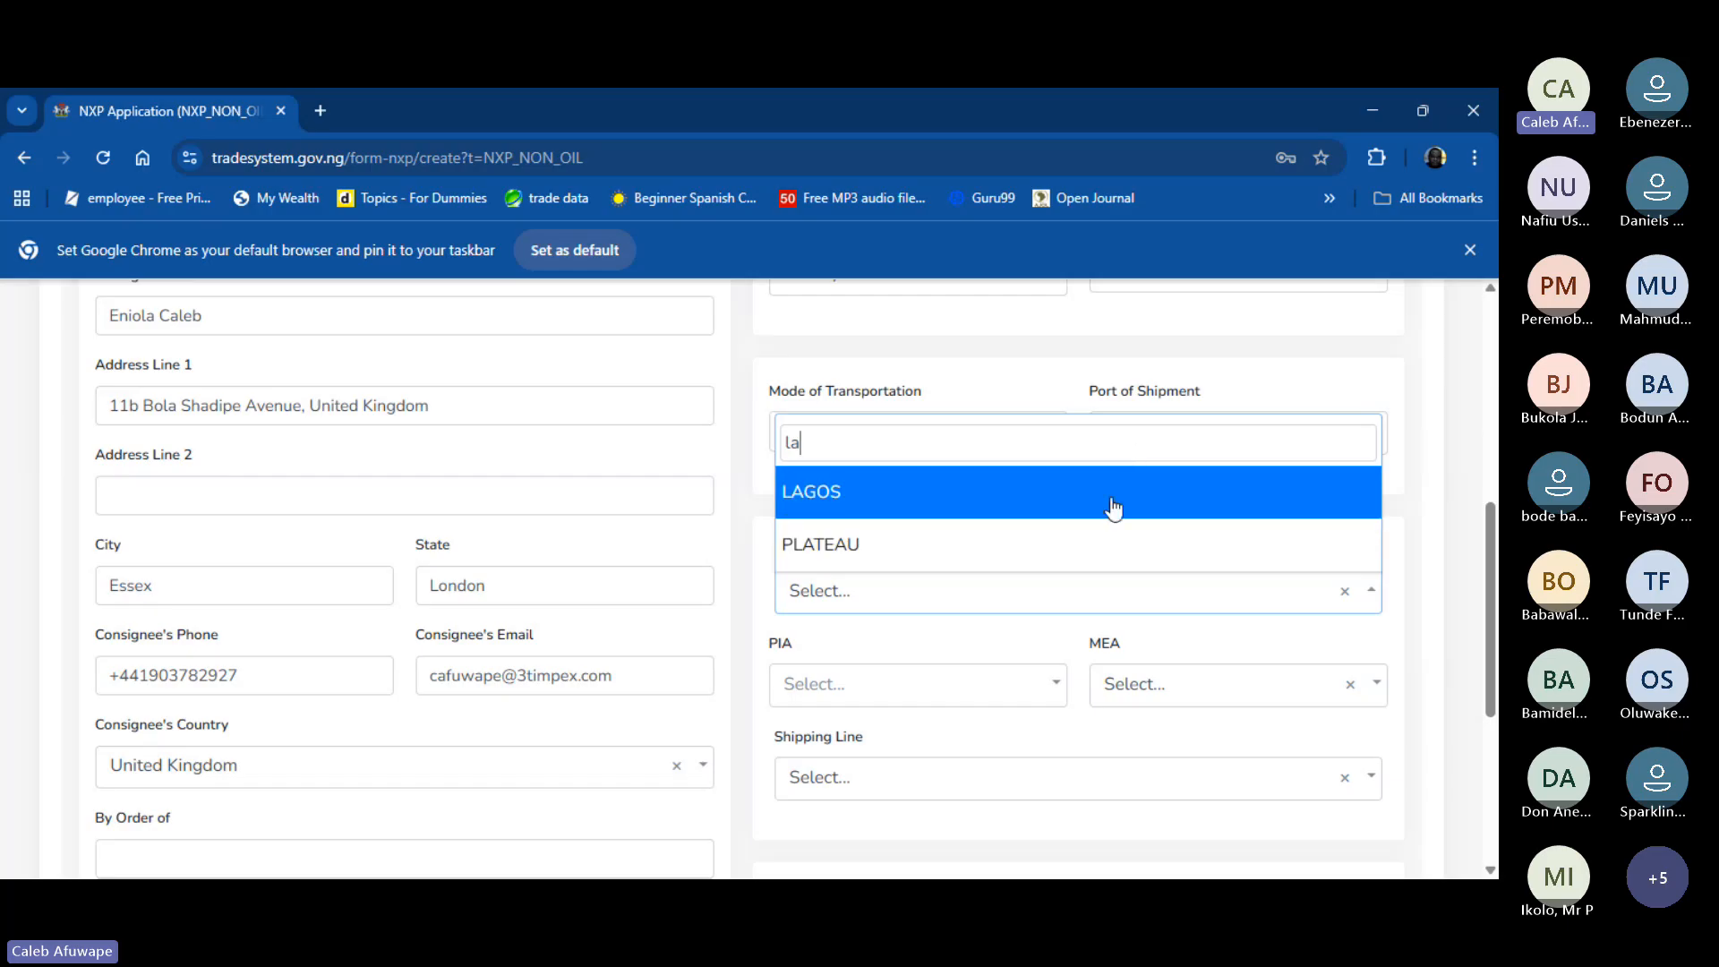
pyautogui.click(1113, 503)
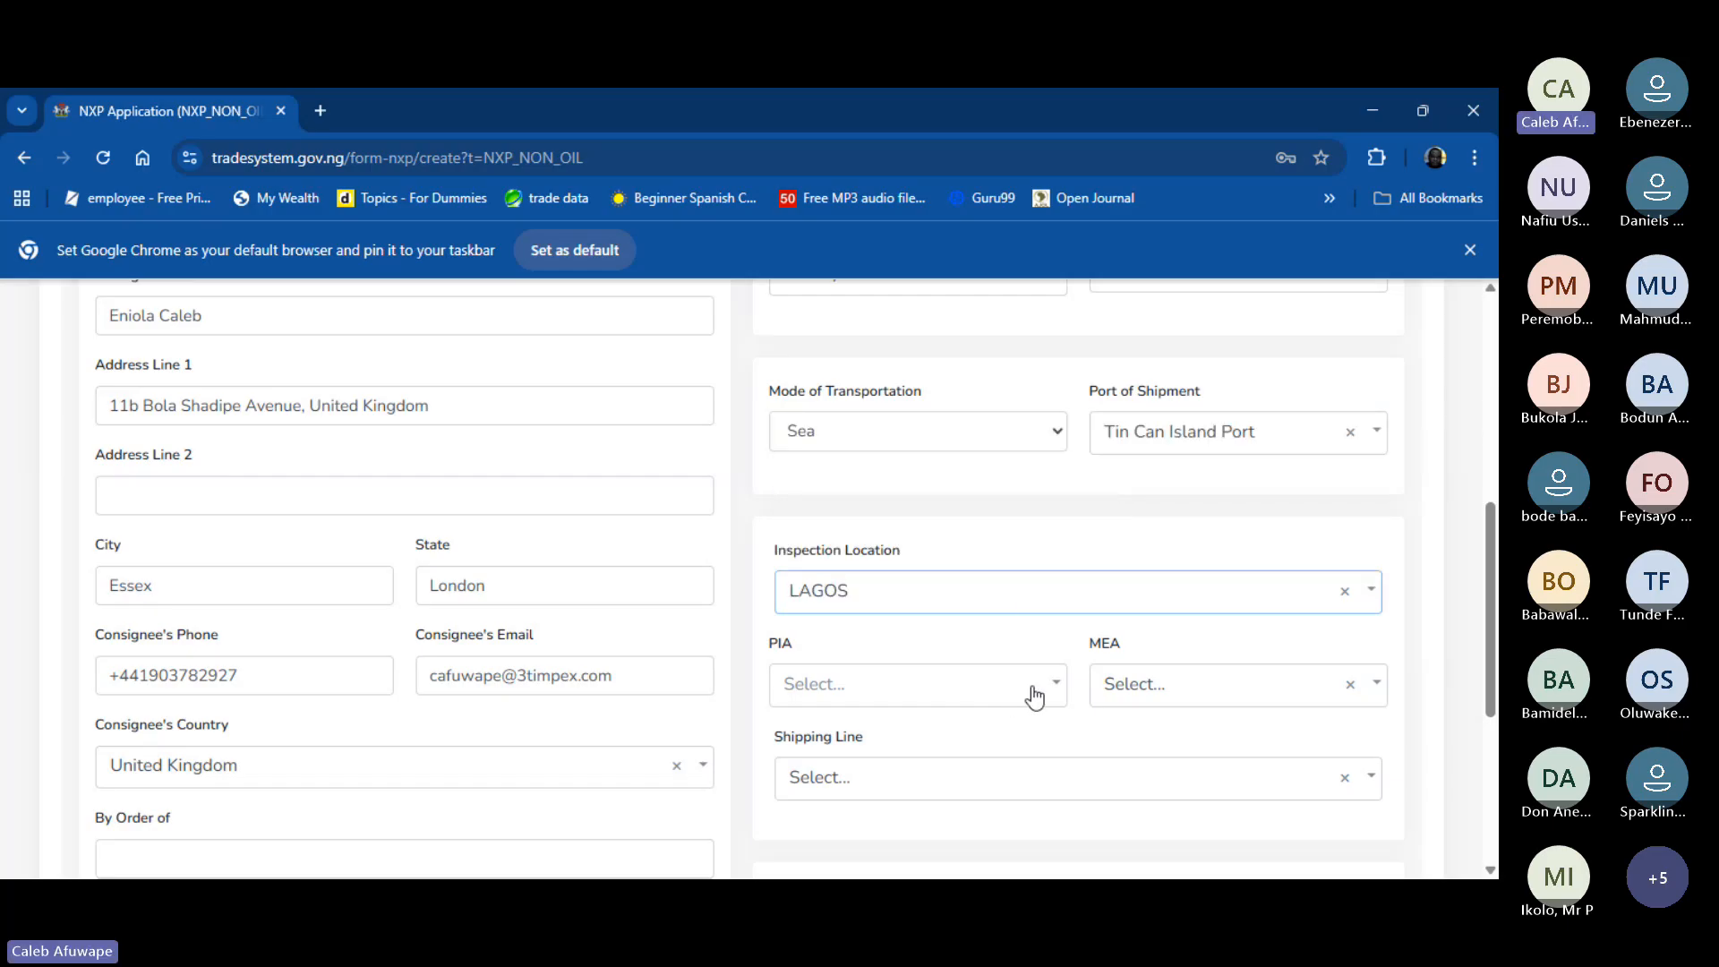
# - Select NEROLI TECHNOLOGIES LIMITED as the PIA
pyautogui.scroll(-1, 1030, 696)
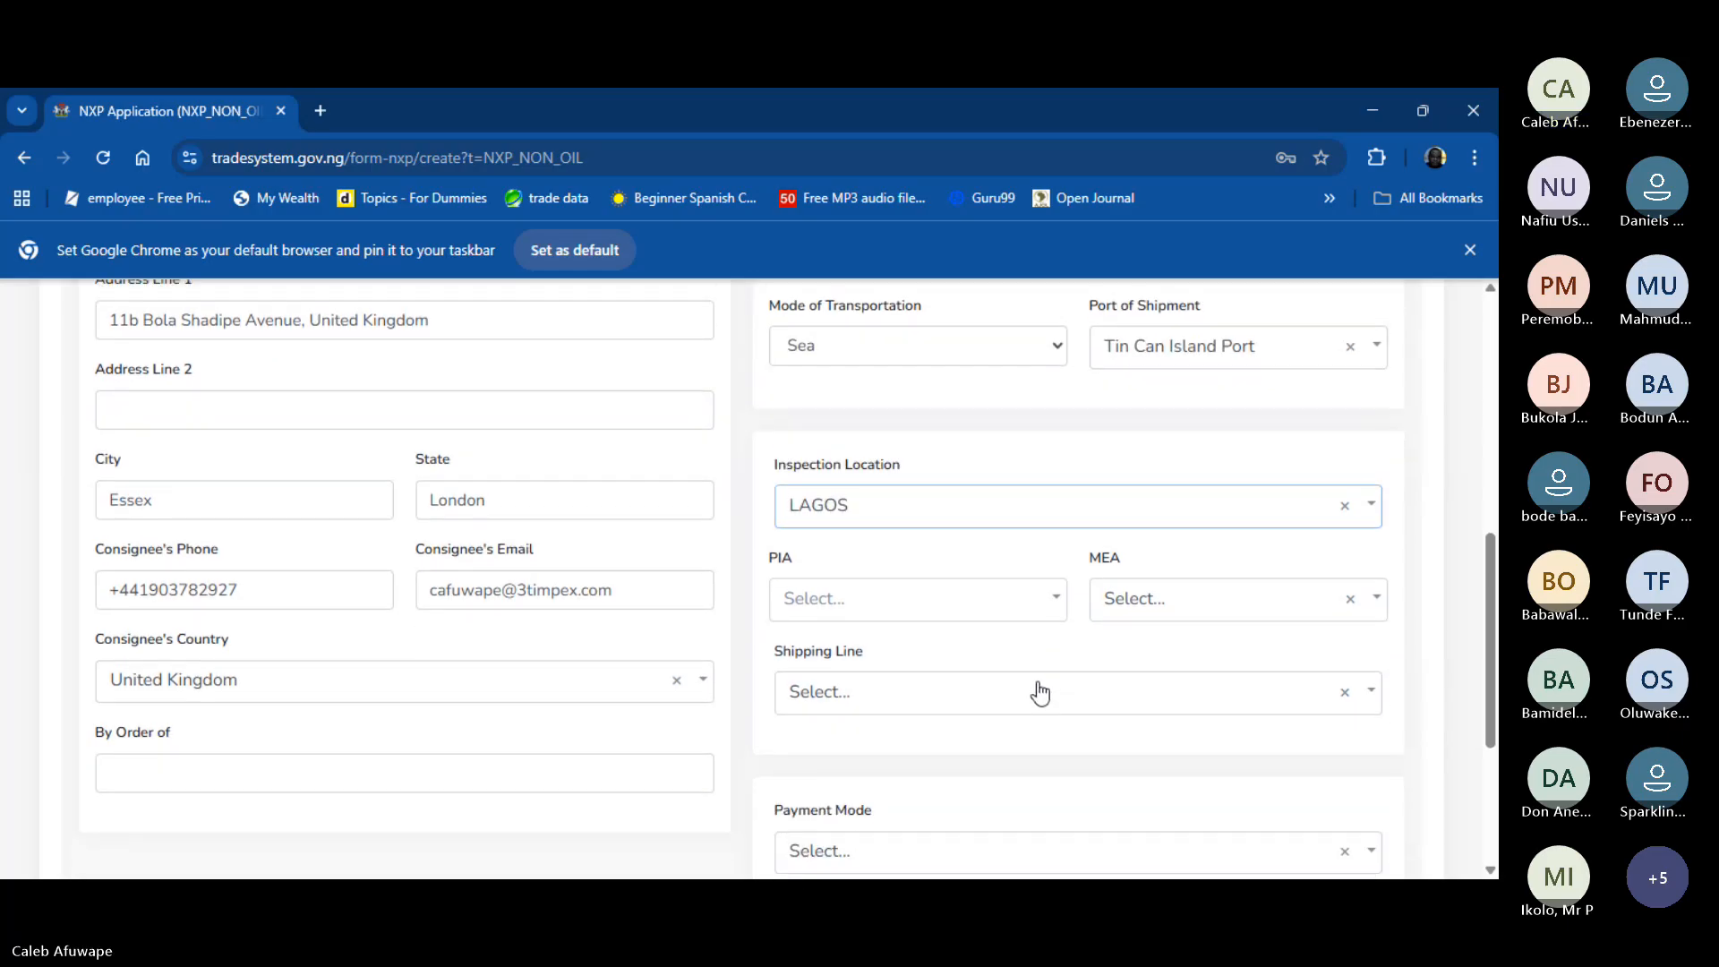
pyautogui.click(1055, 597)
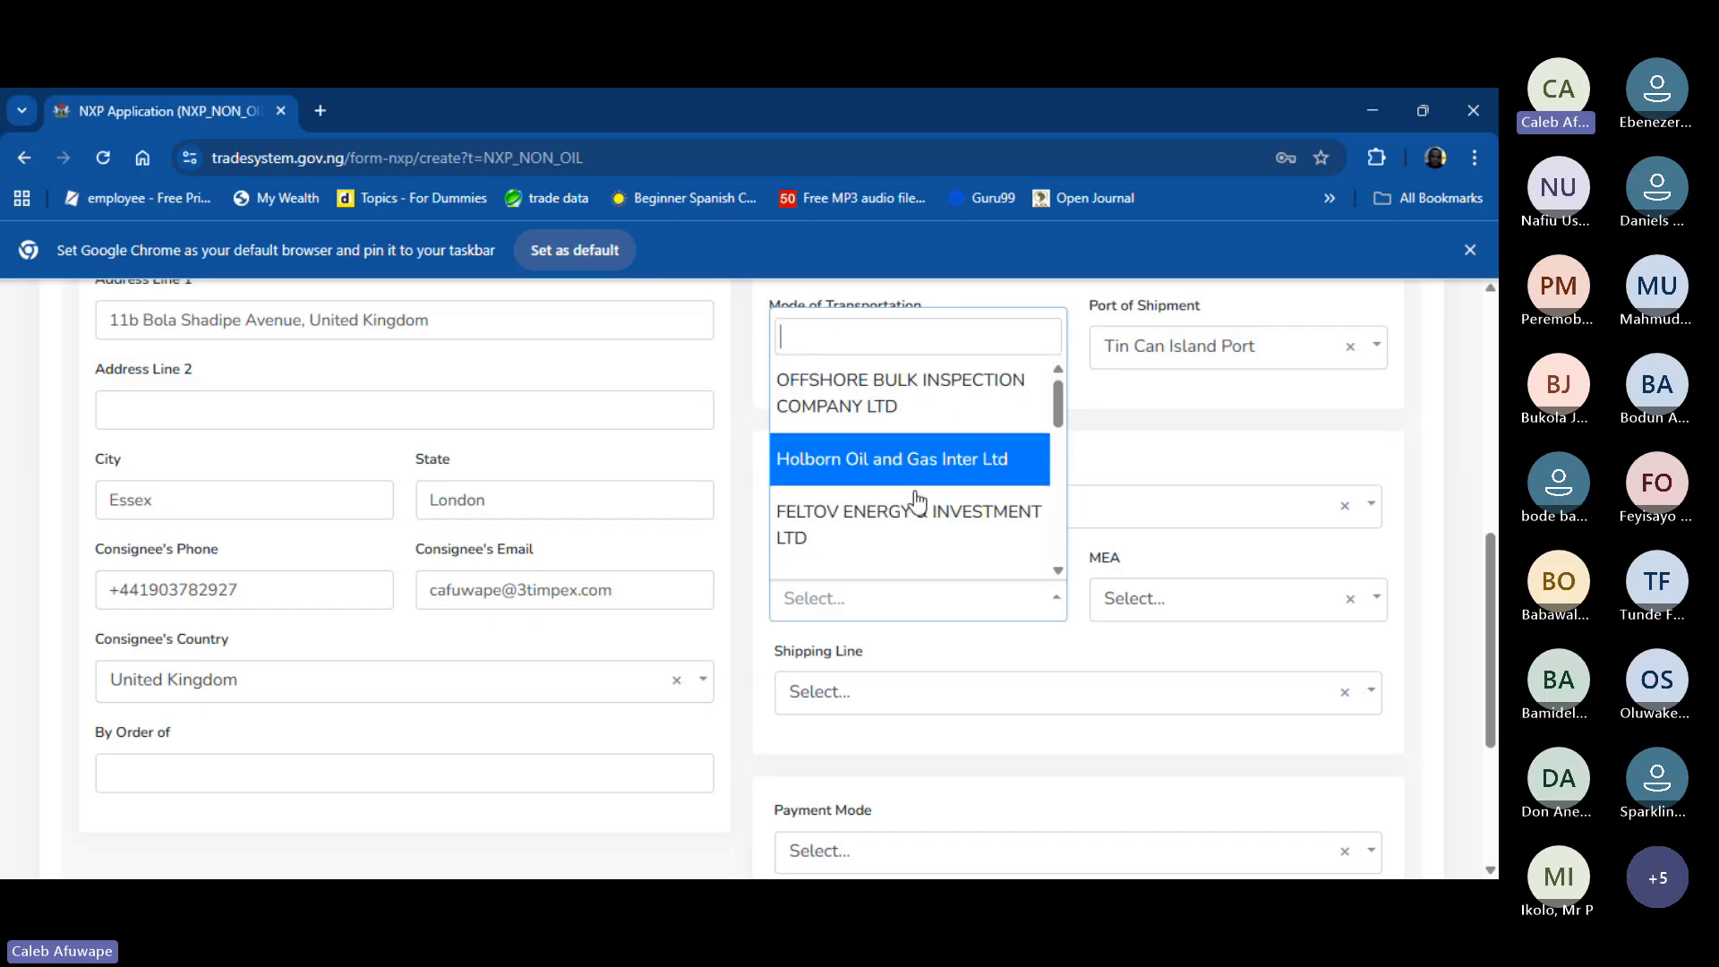
pyautogui.scroll(-2, 917, 497)
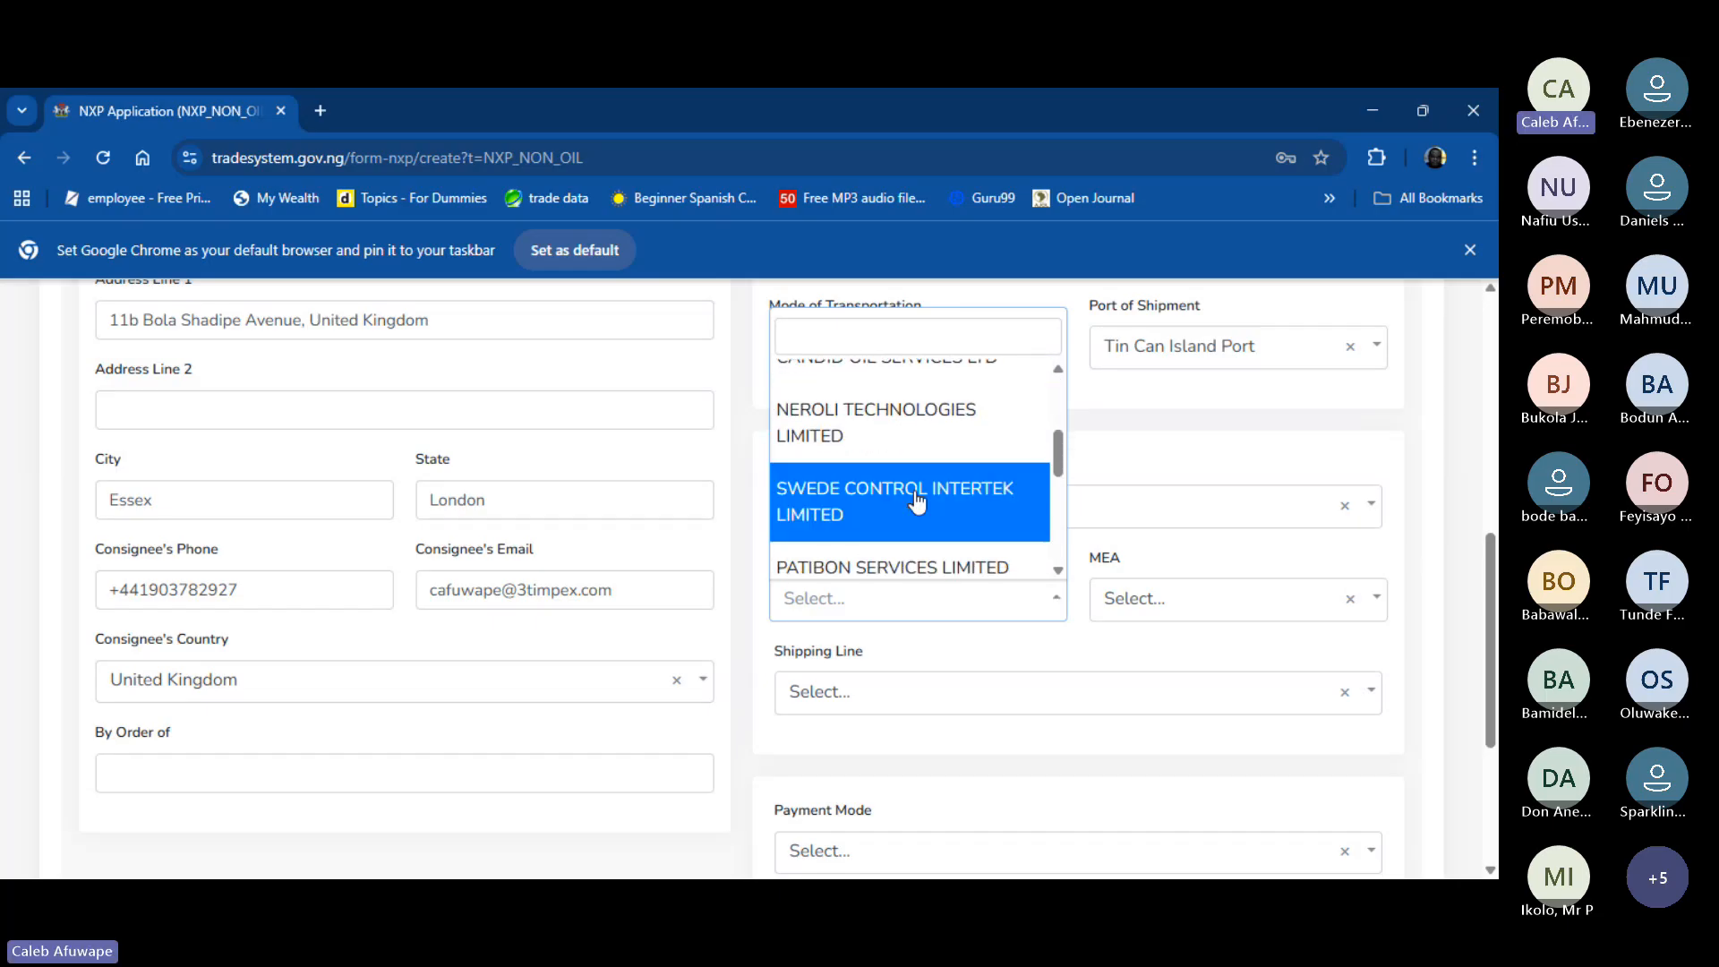
pyautogui.scroll(-3, 884, 428)
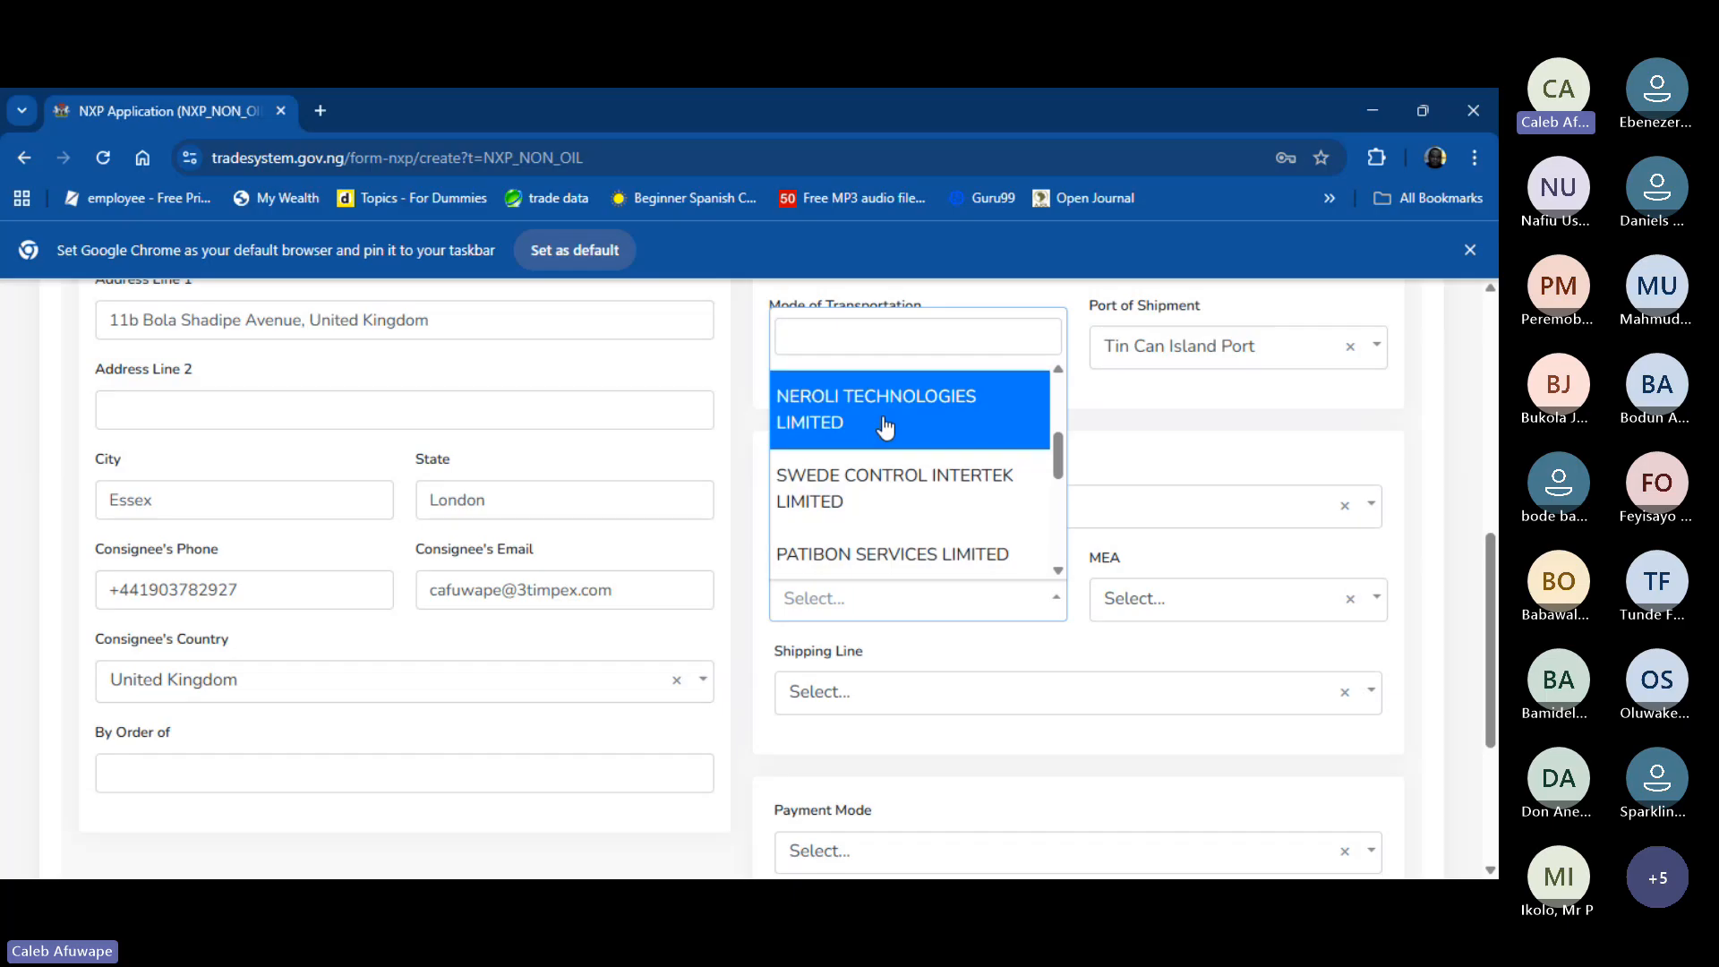
pyautogui.scroll(-1, 885, 426)
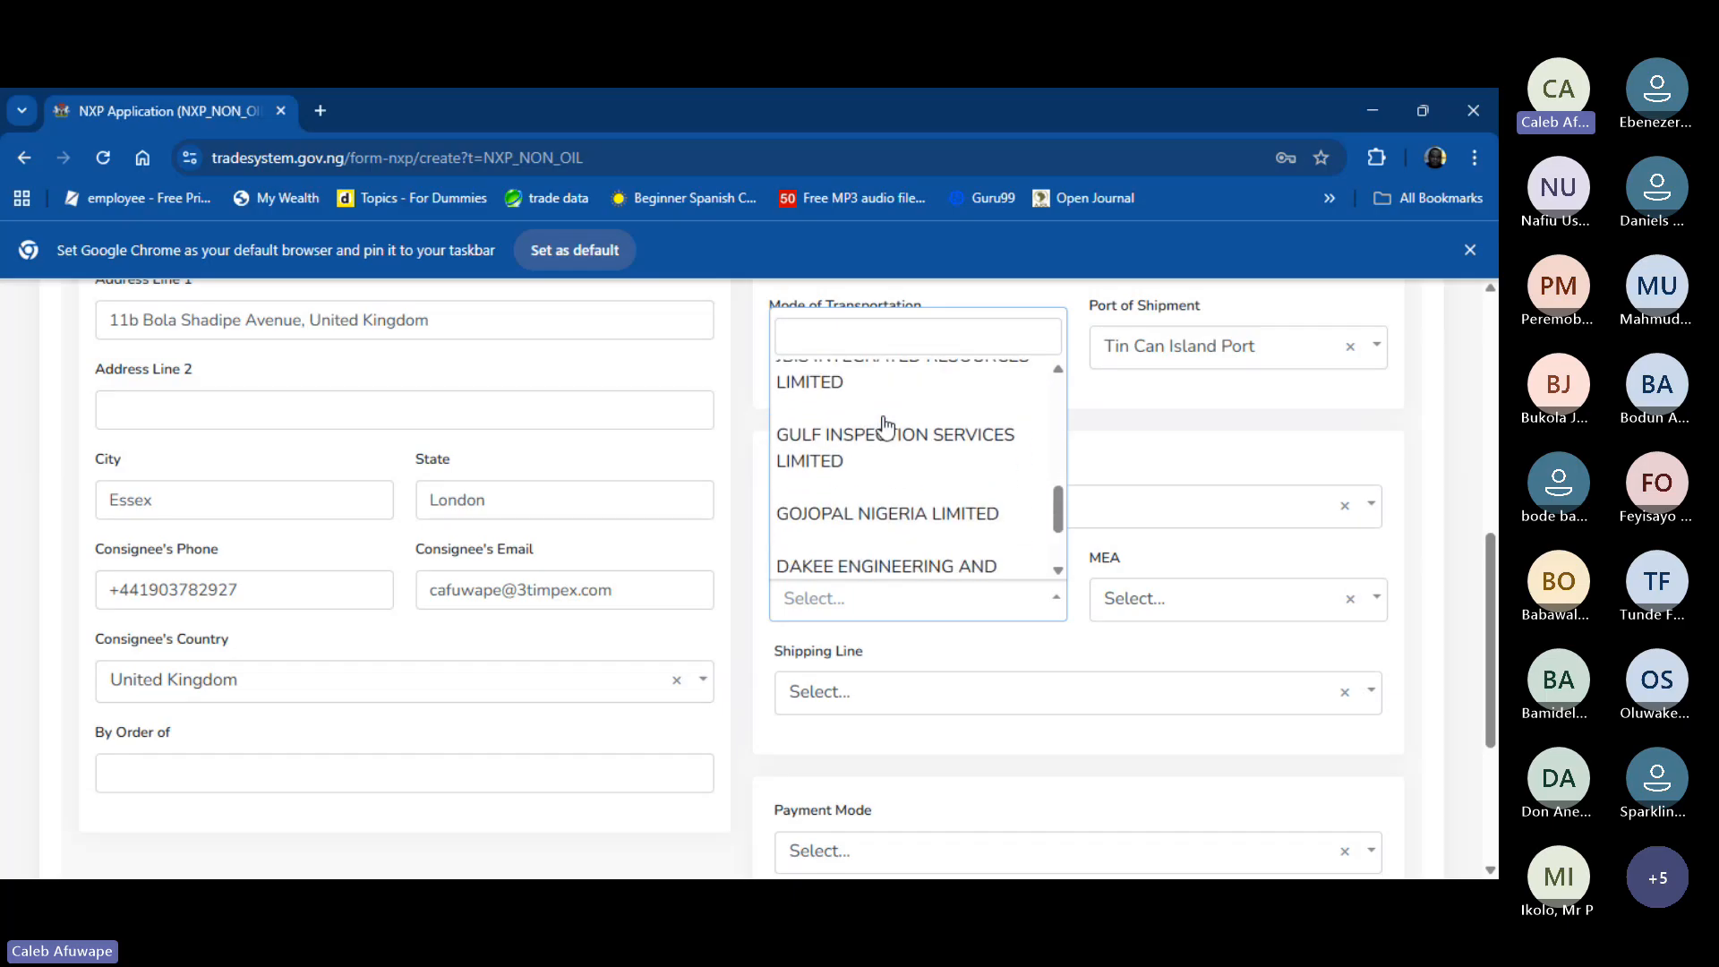
pyautogui.scroll(-2, 906, 527)
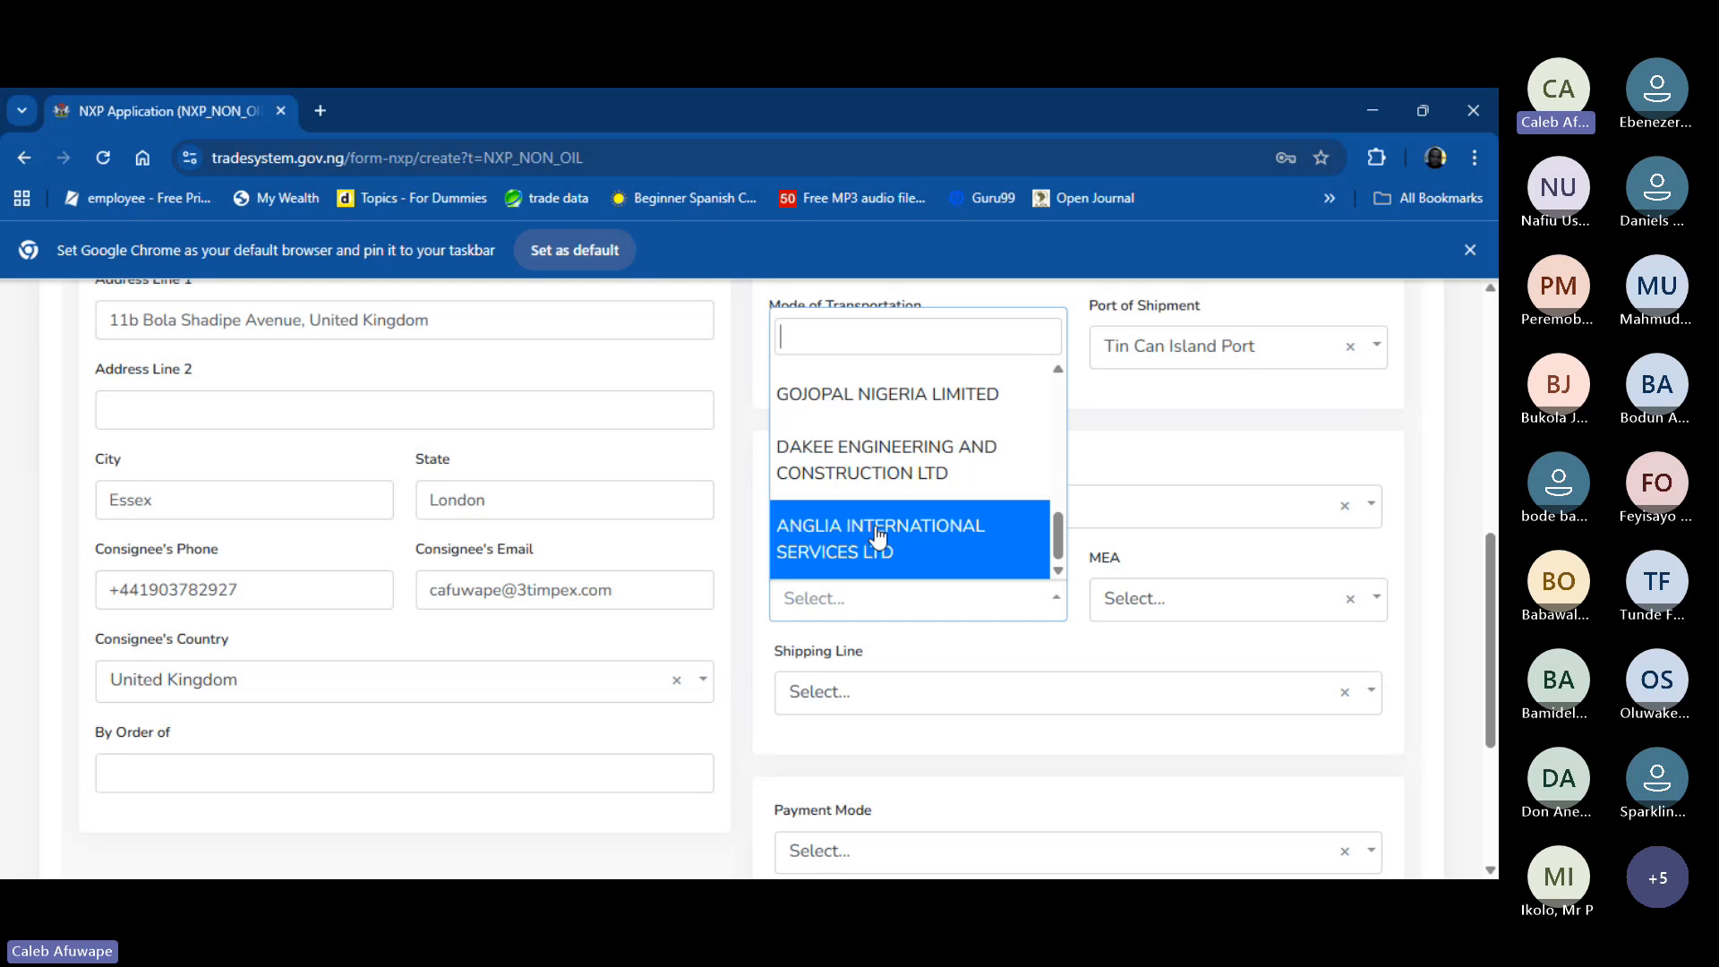
pyautogui.scroll(3, 878, 498)
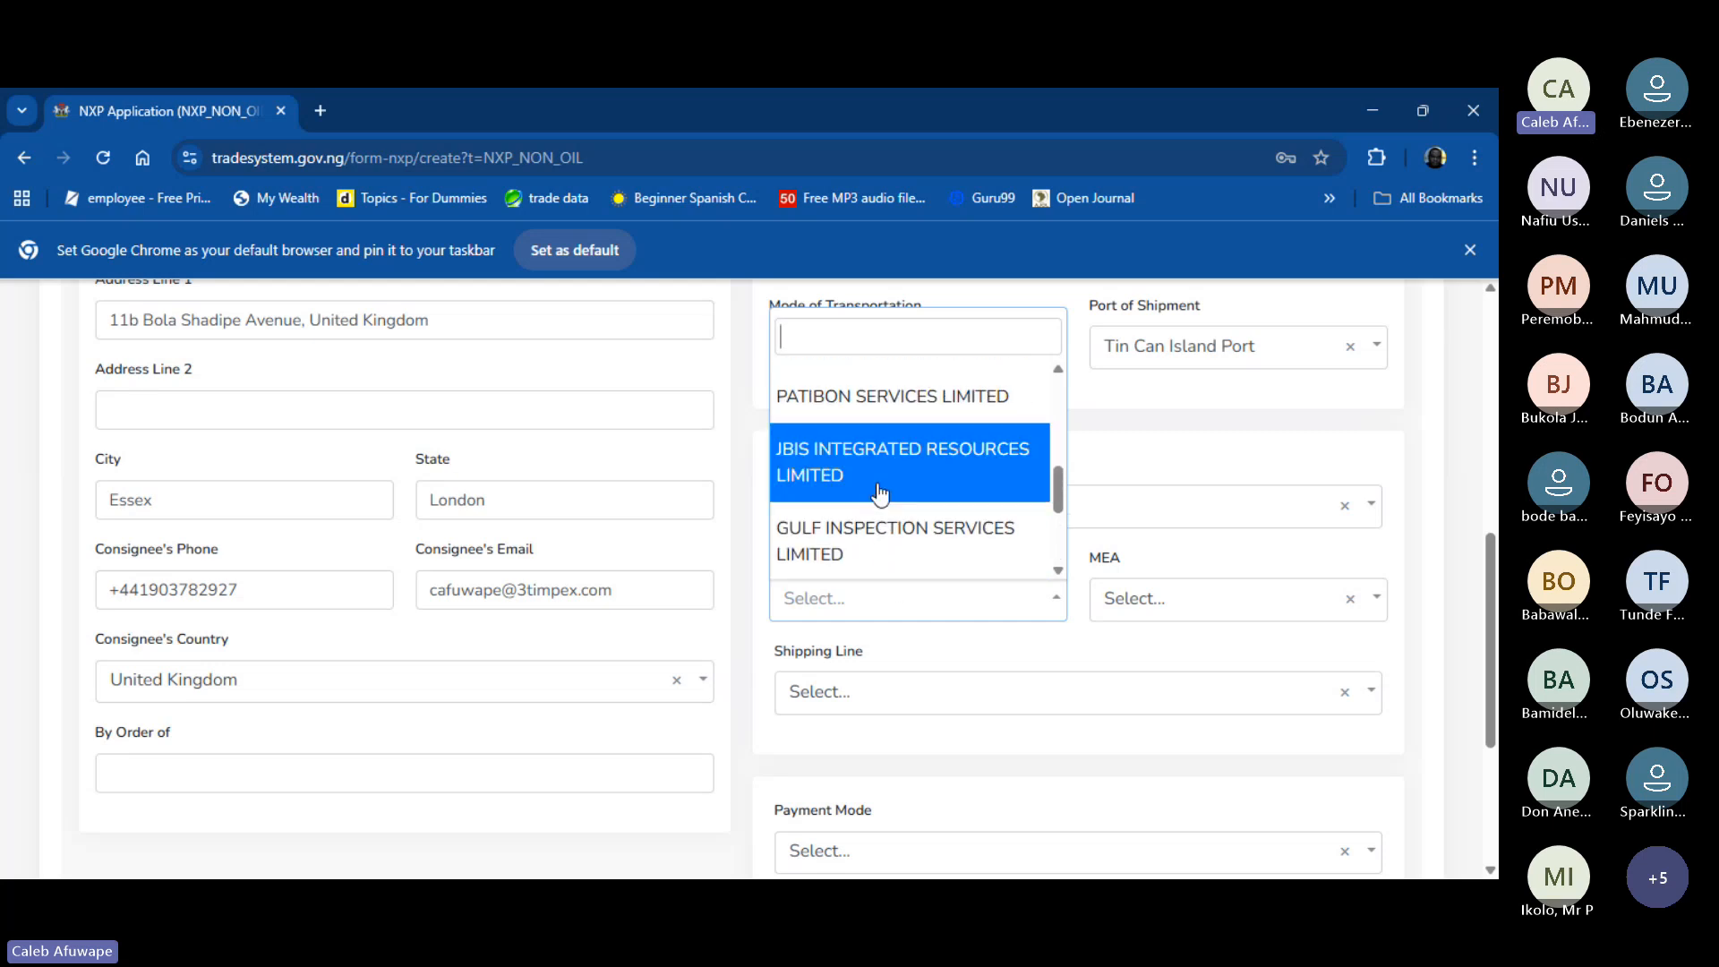
pyautogui.scroll(4, 877, 492)
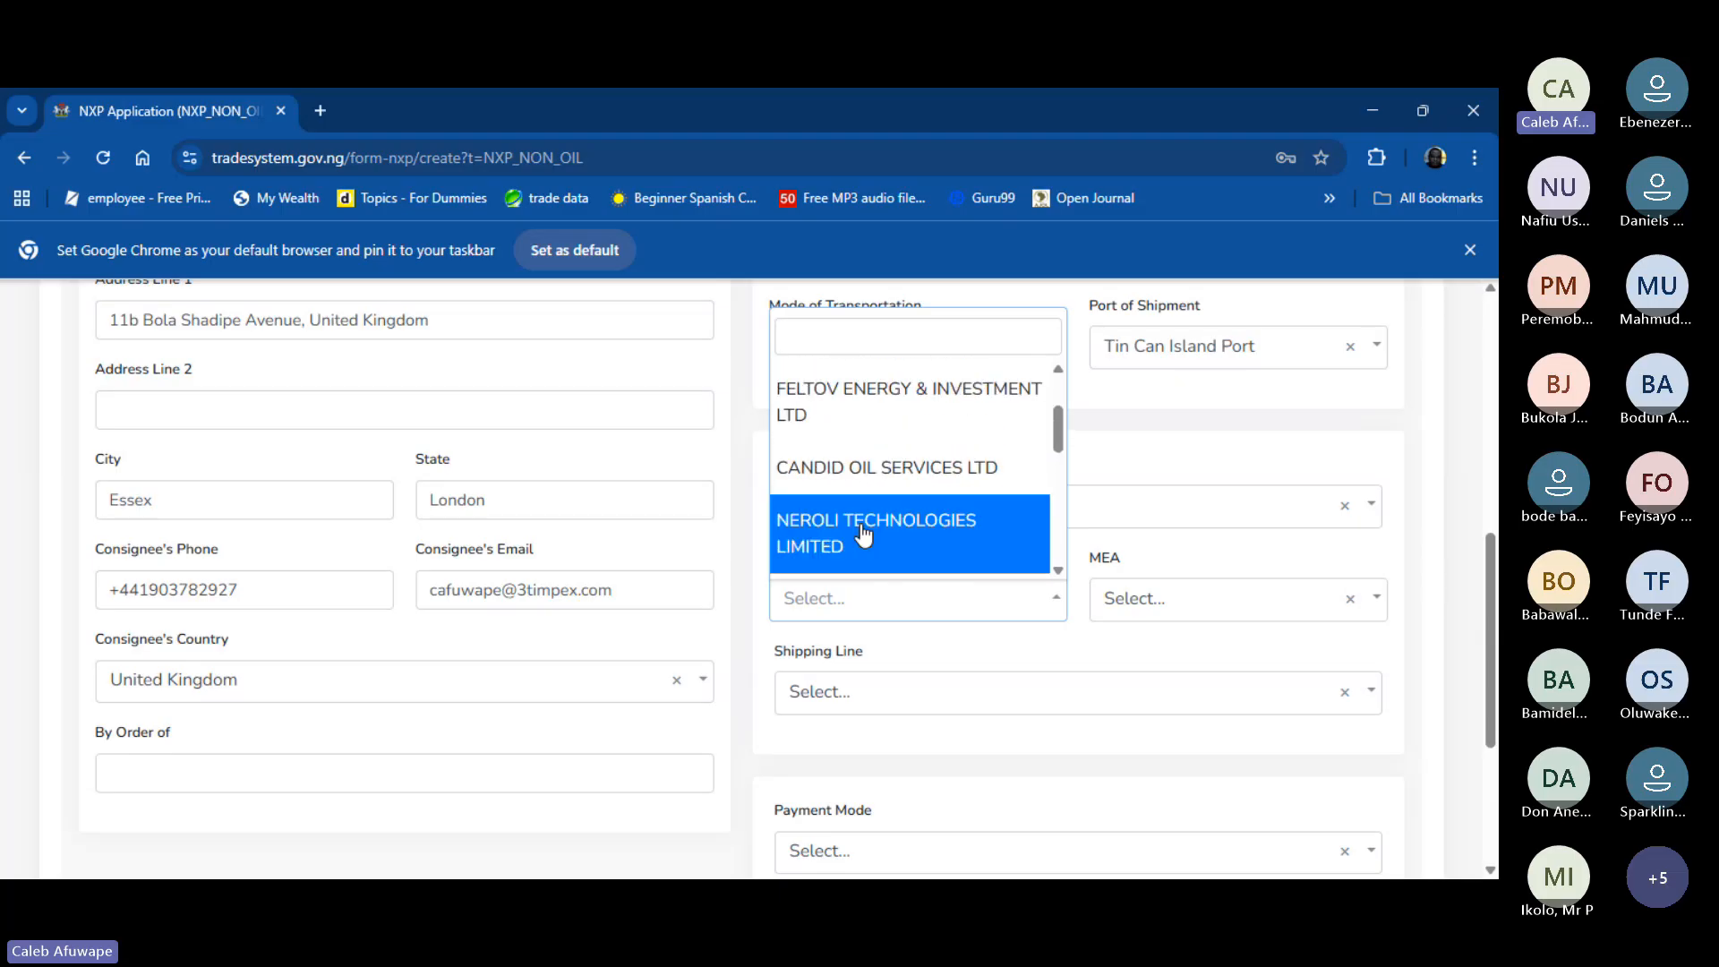
pyautogui.click(863, 535)
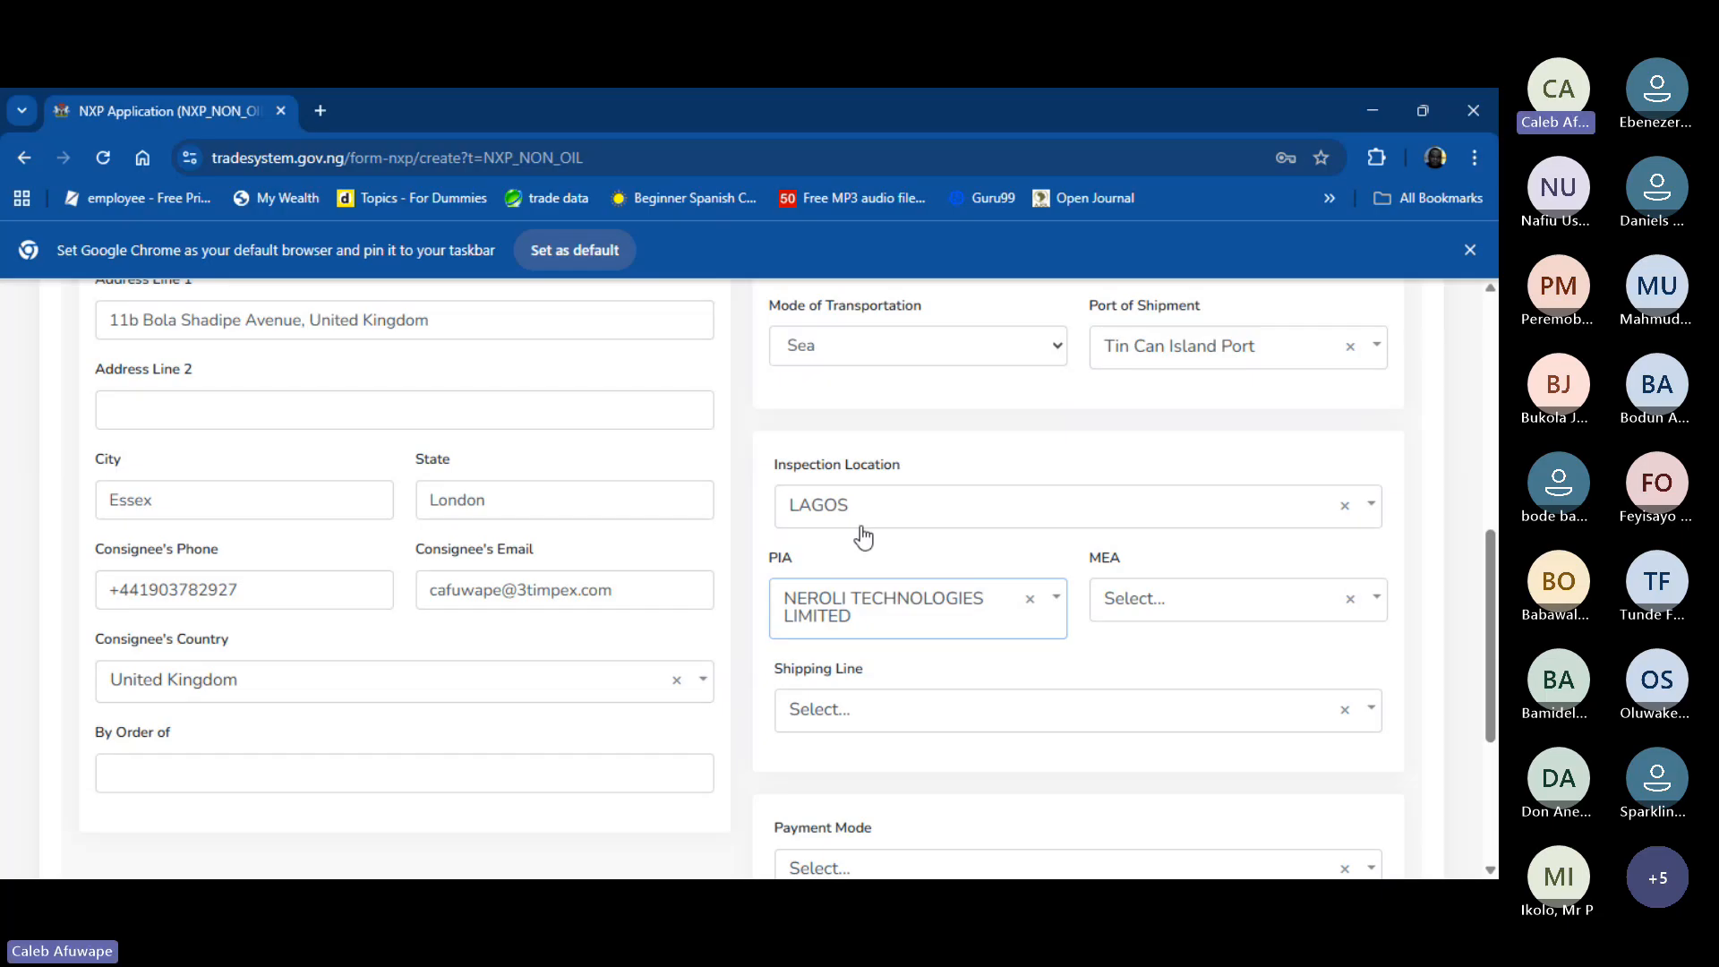
# - Pick Ace Global Depository Nigeria Ltd from the MEA dropdown
pyautogui.click(1271, 620)
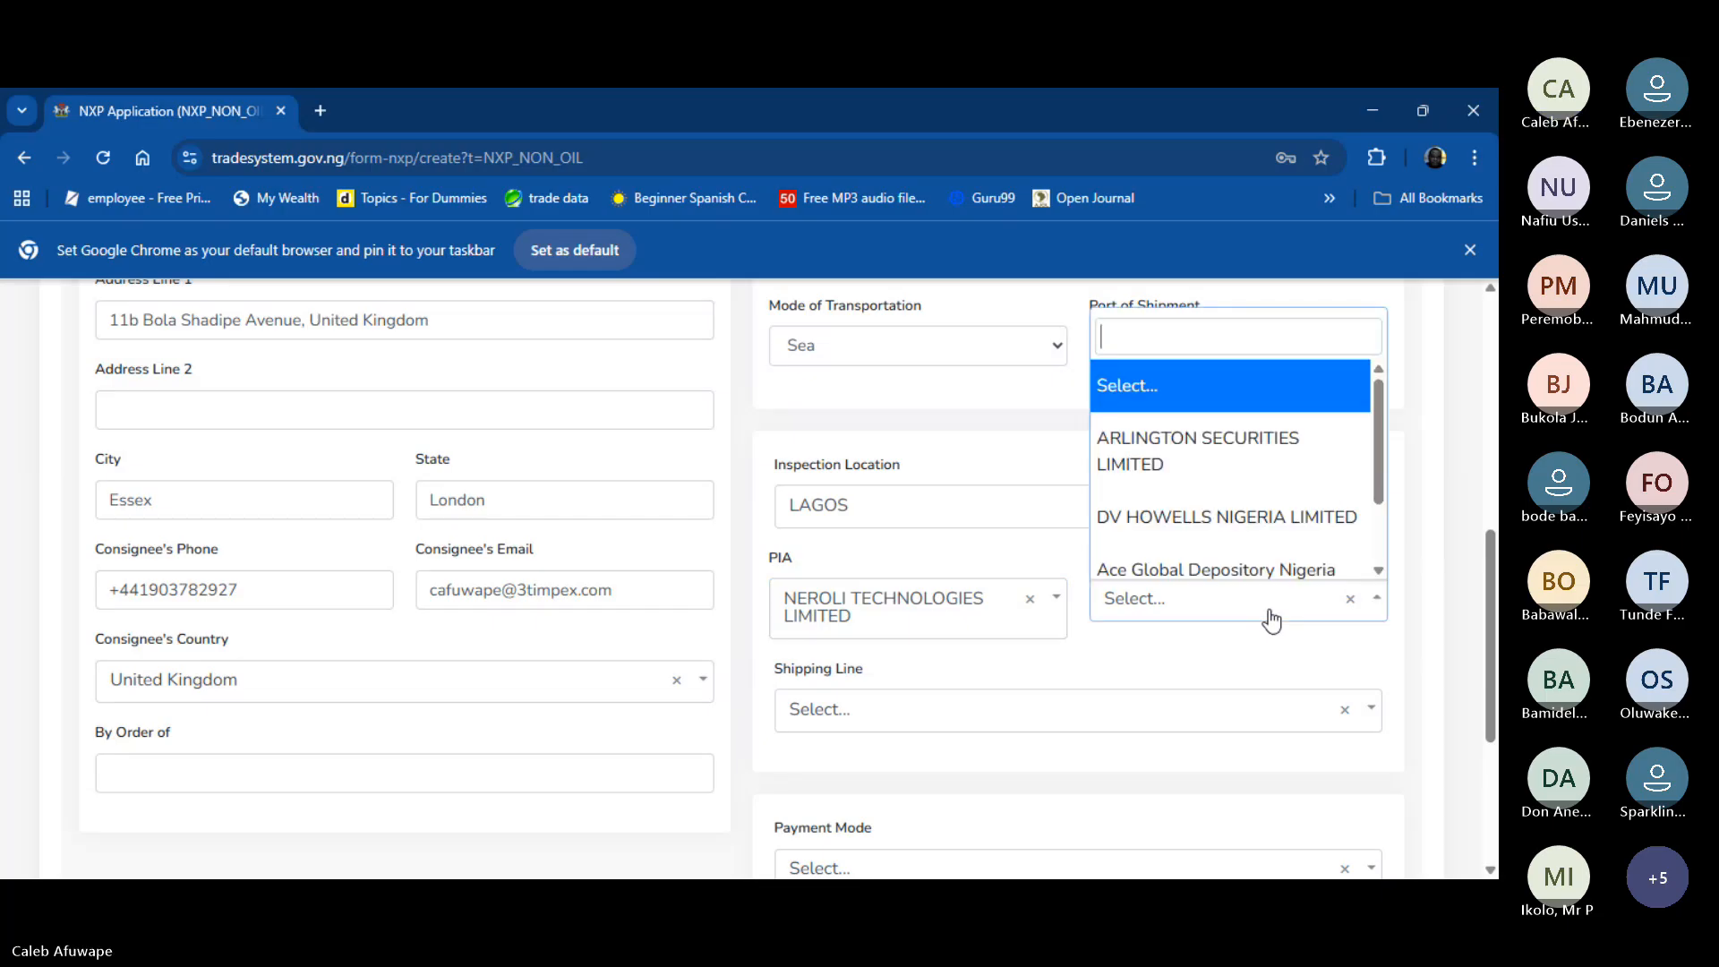
pyautogui.click(1271, 620)
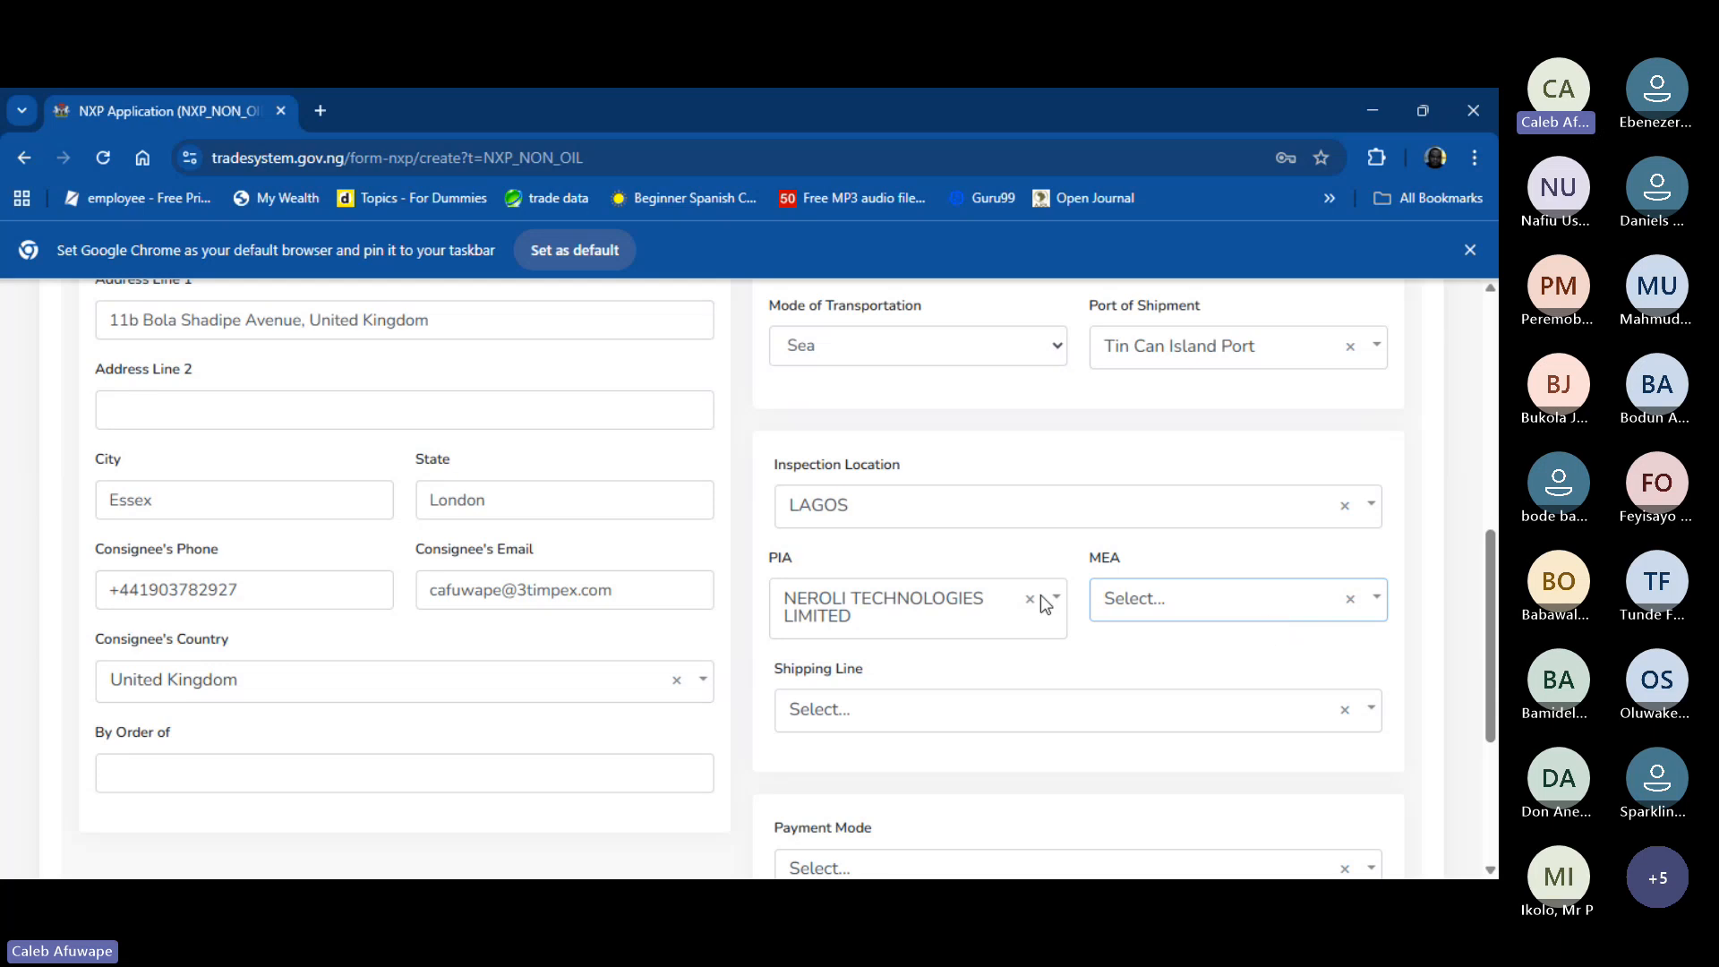
pyautogui.click(1191, 596)
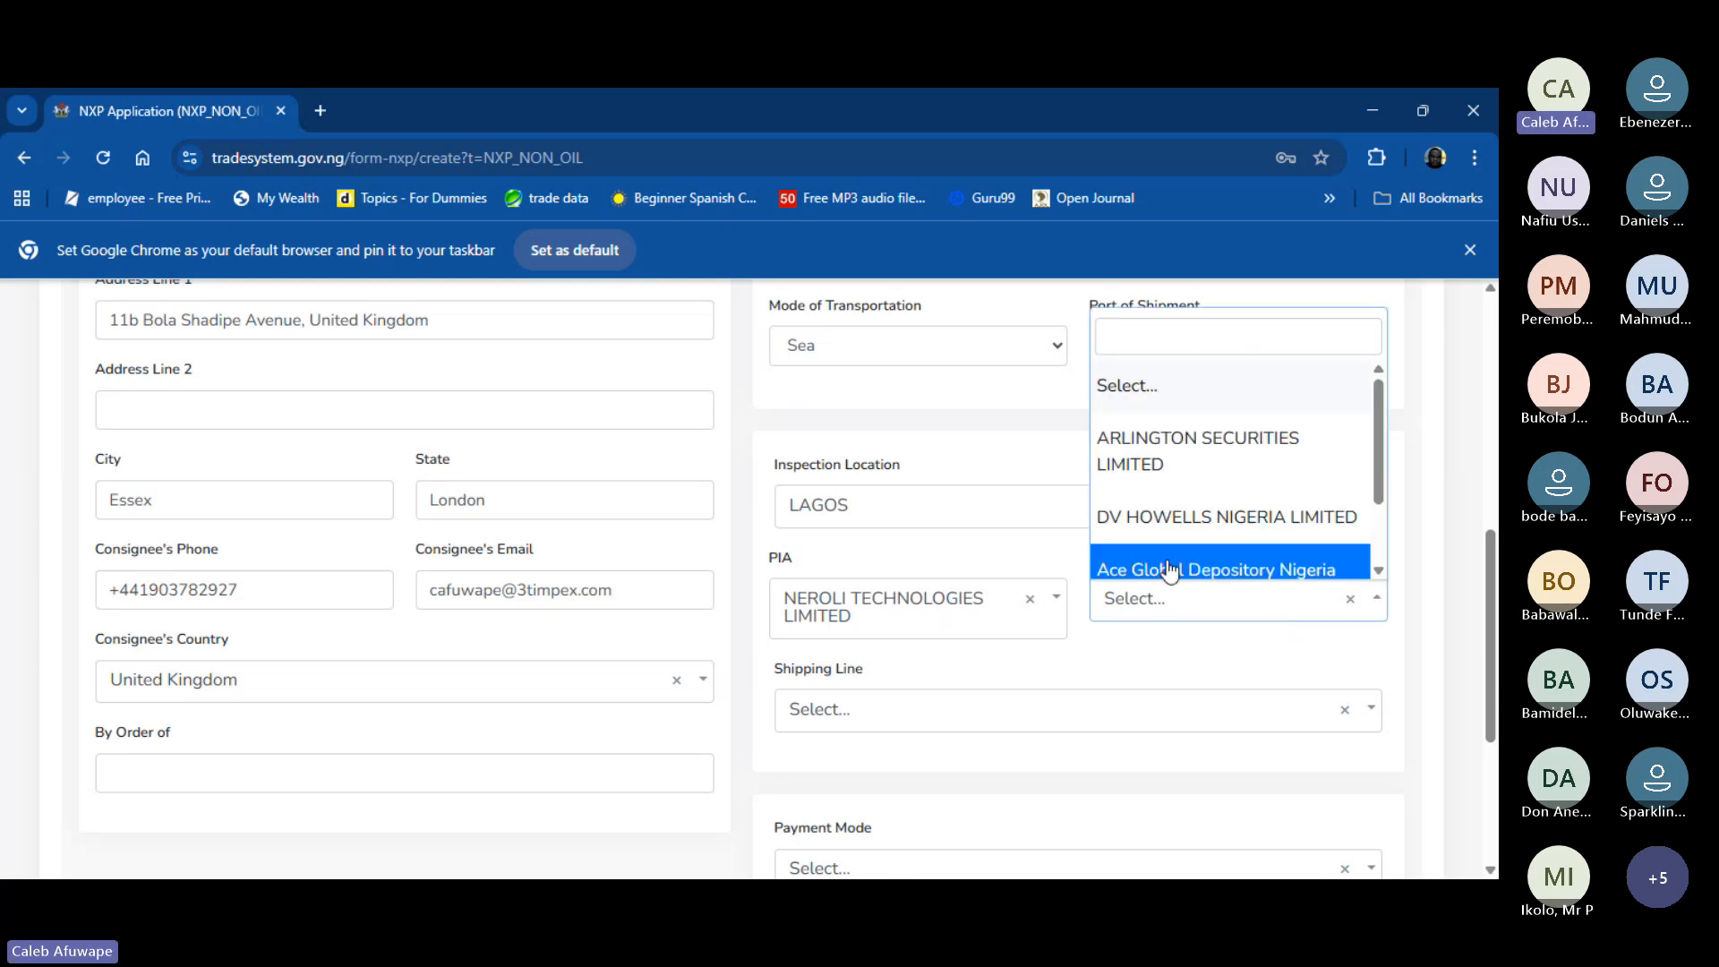
pyautogui.scroll(-2, 1182, 538)
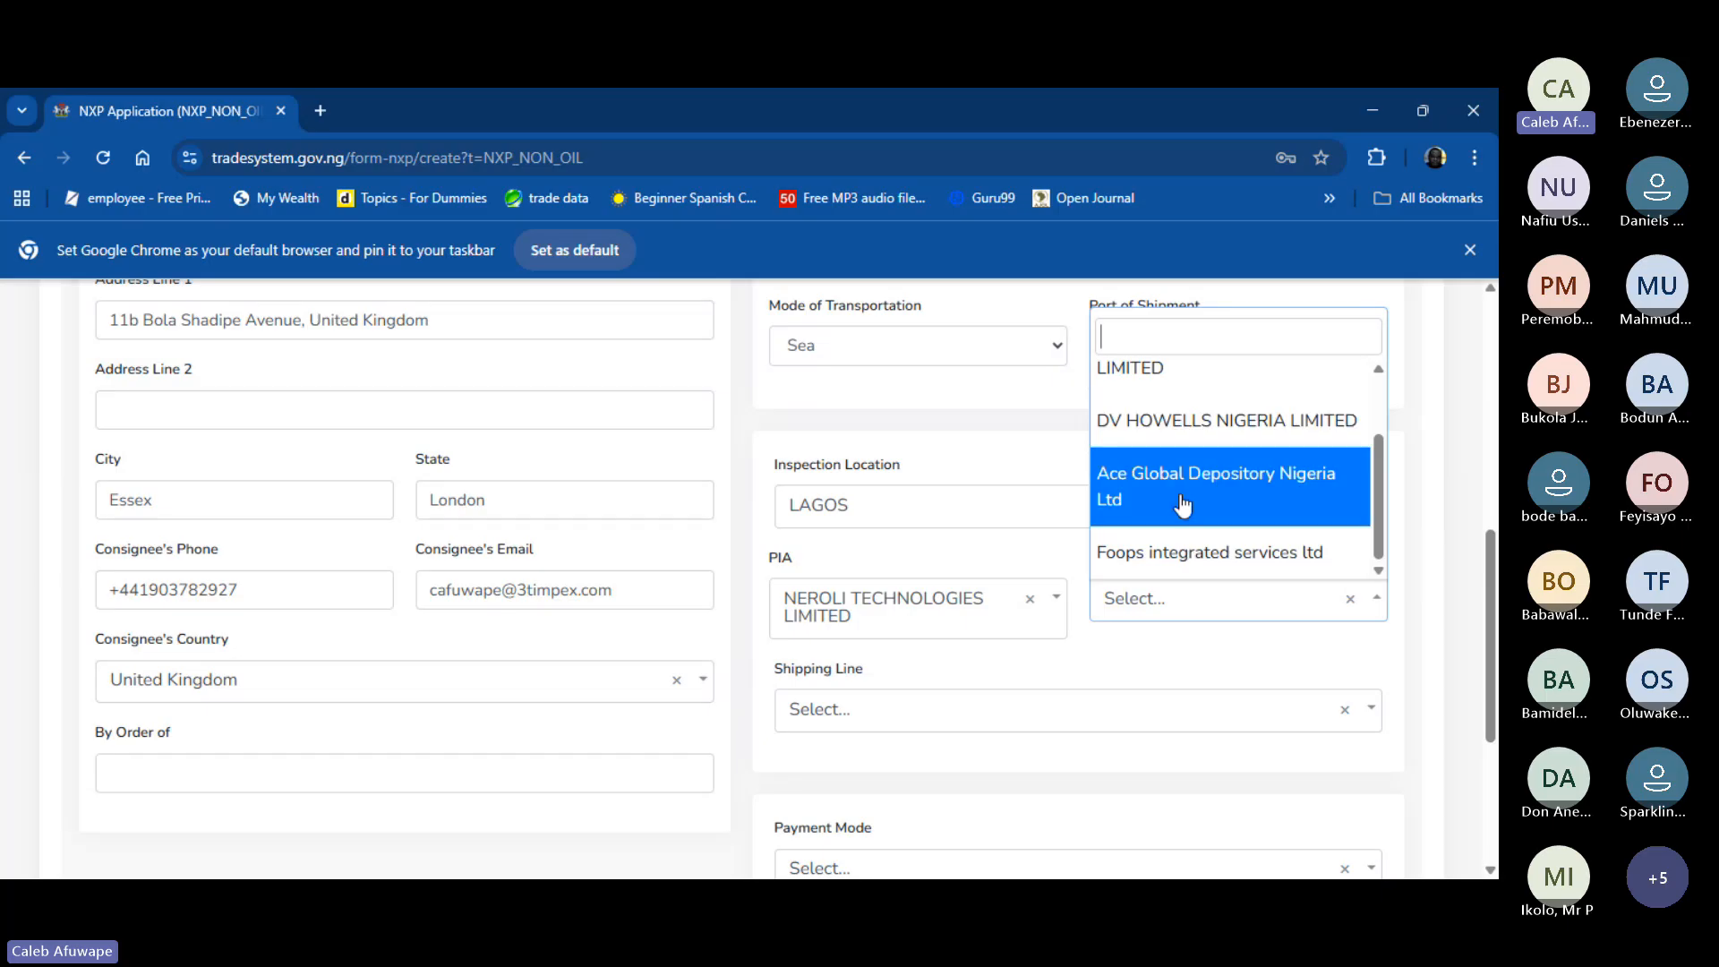
pyautogui.click(1181, 501)
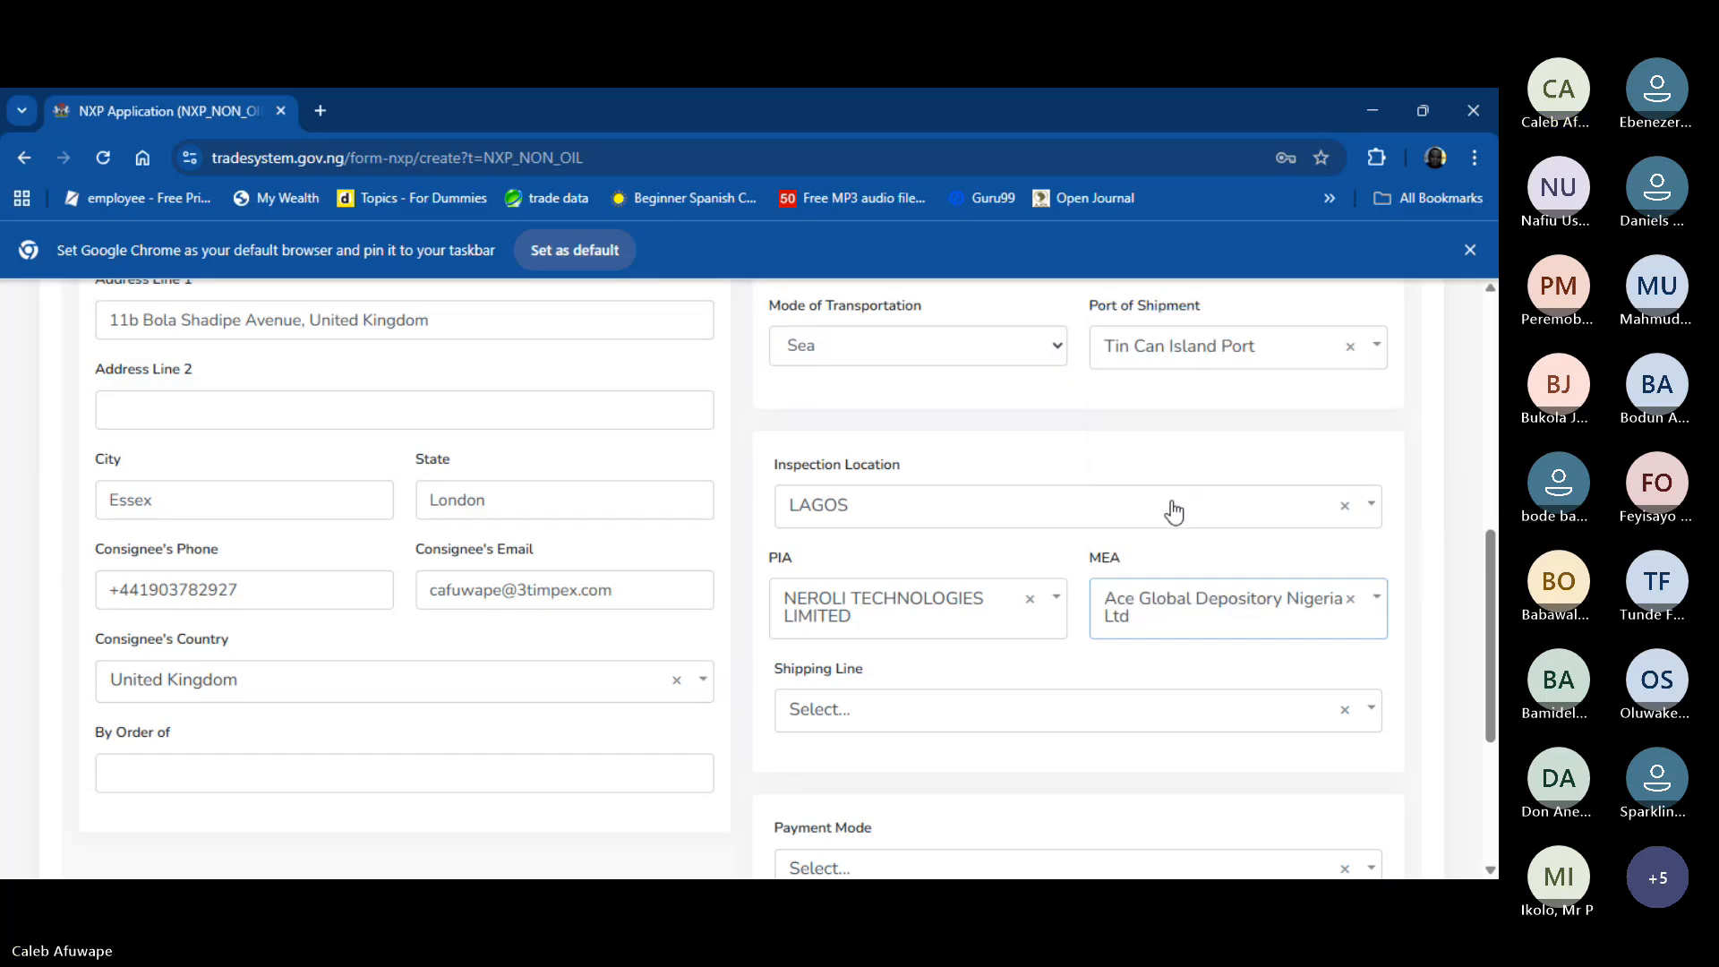
pyautogui.scroll(-1, 1010, 620)
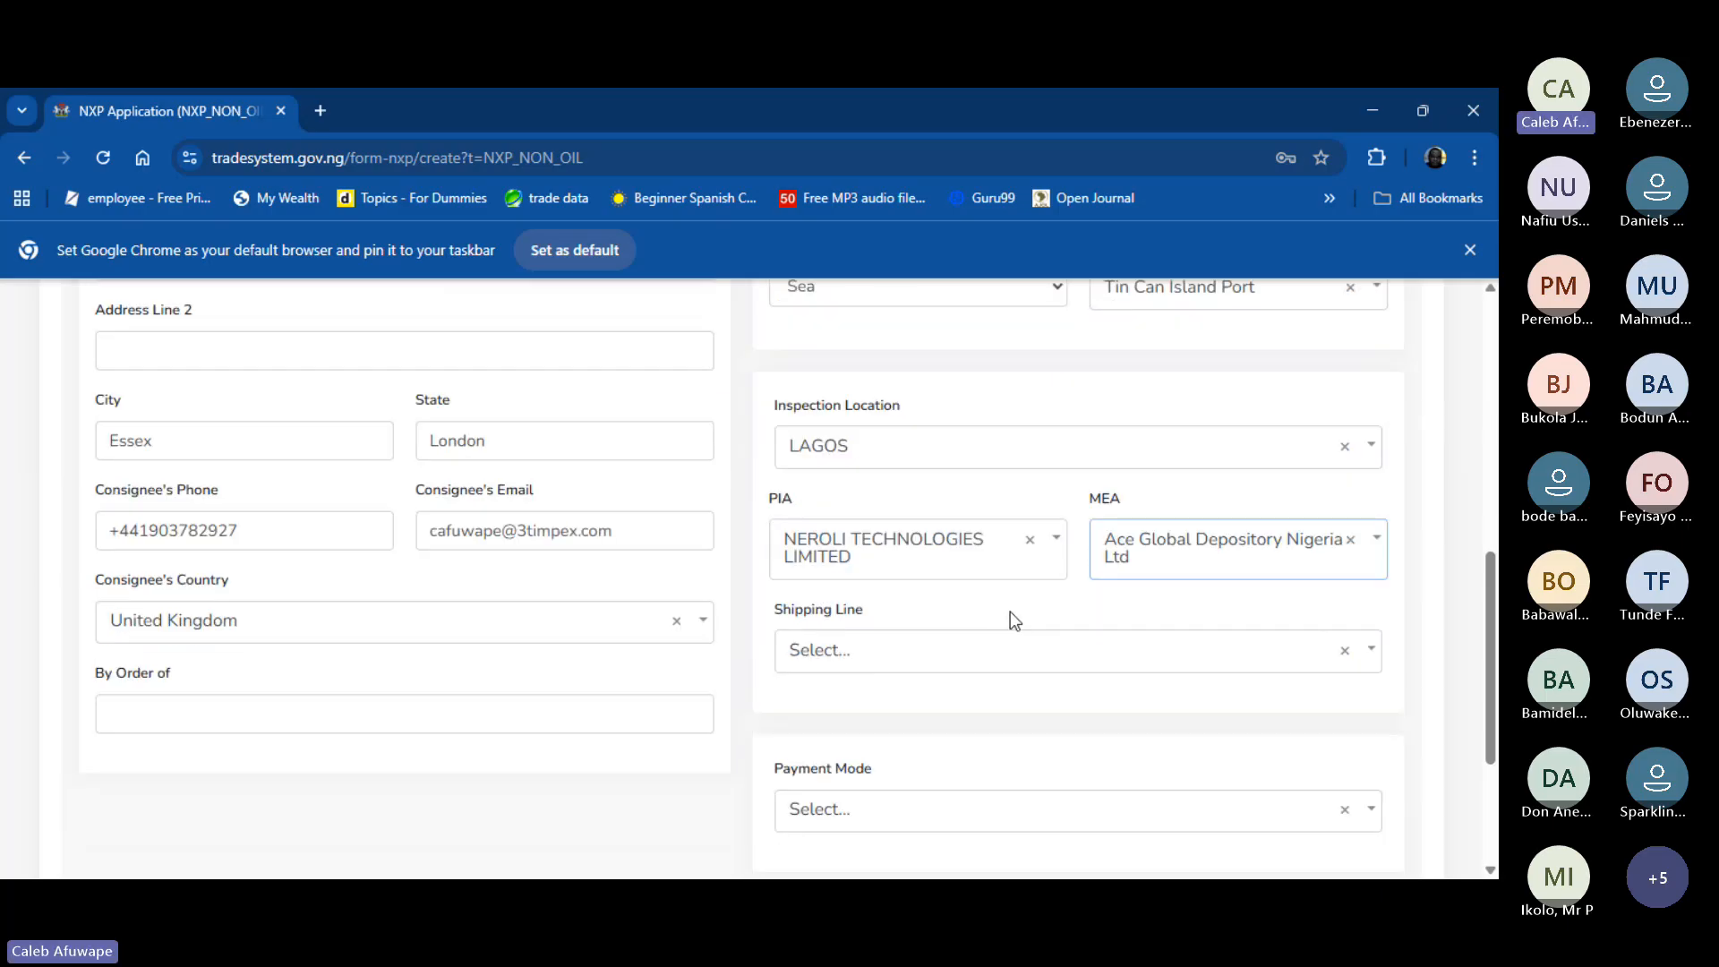
# - Search 'med' in Shipping Line and select MEDITERRANEAN SHIPPING CO NIG LTD
pyautogui.click(1218, 654)
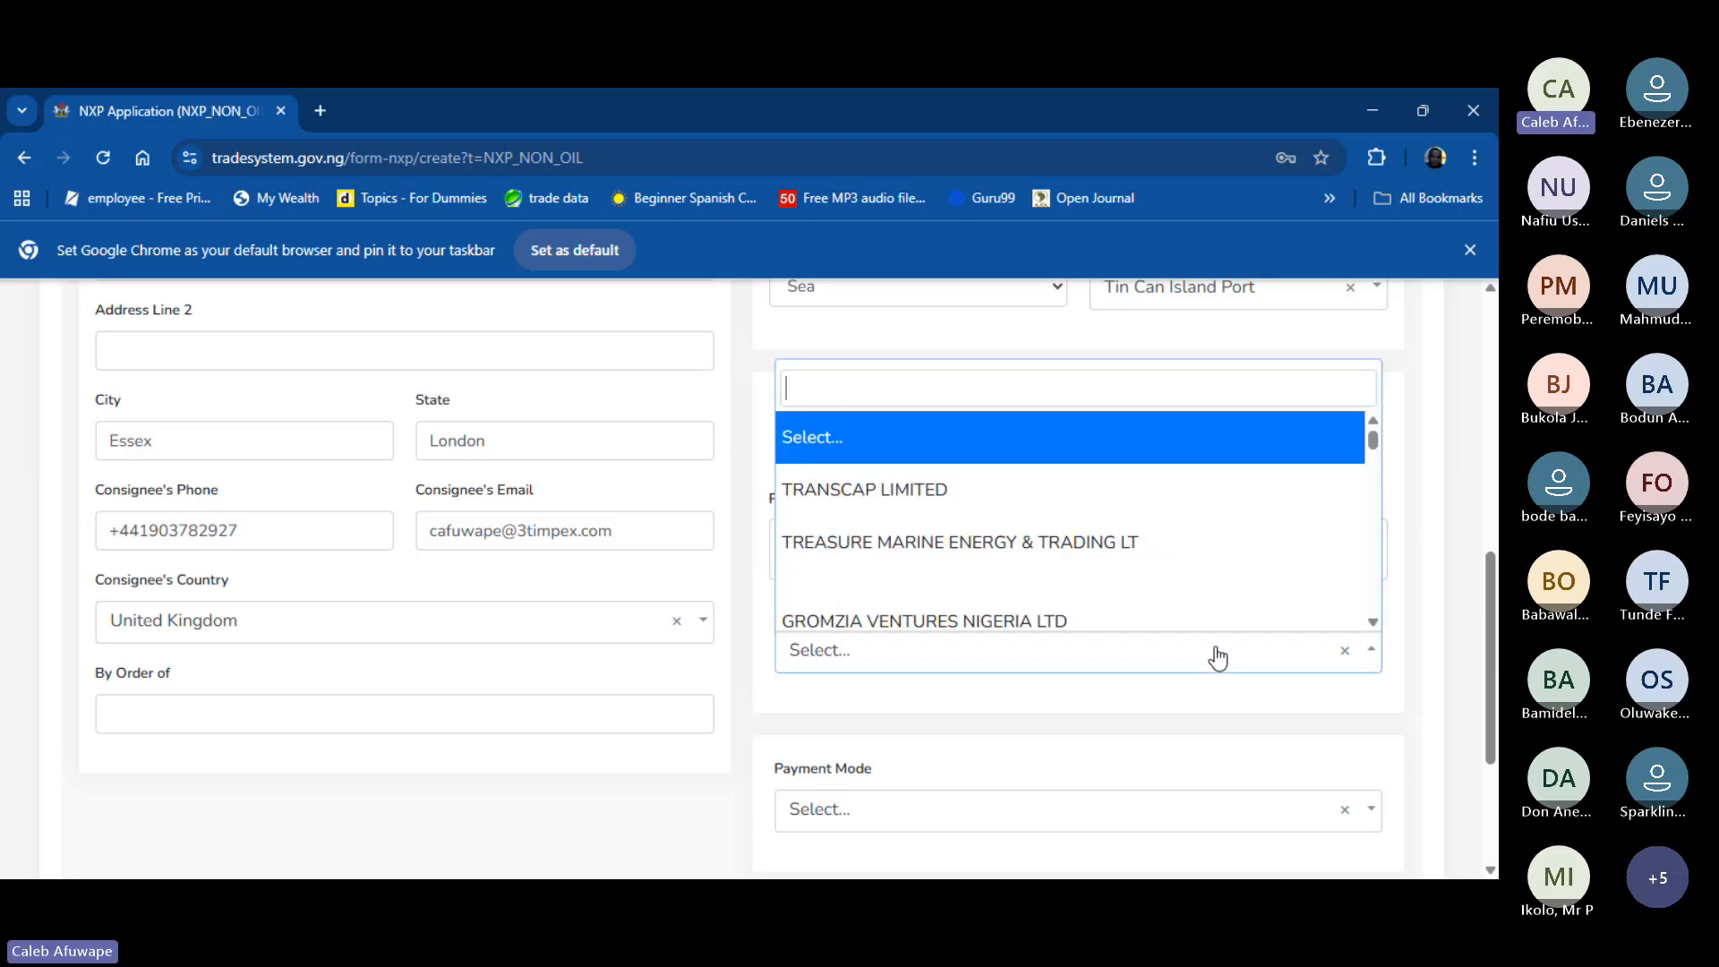
pyautogui.write('m')
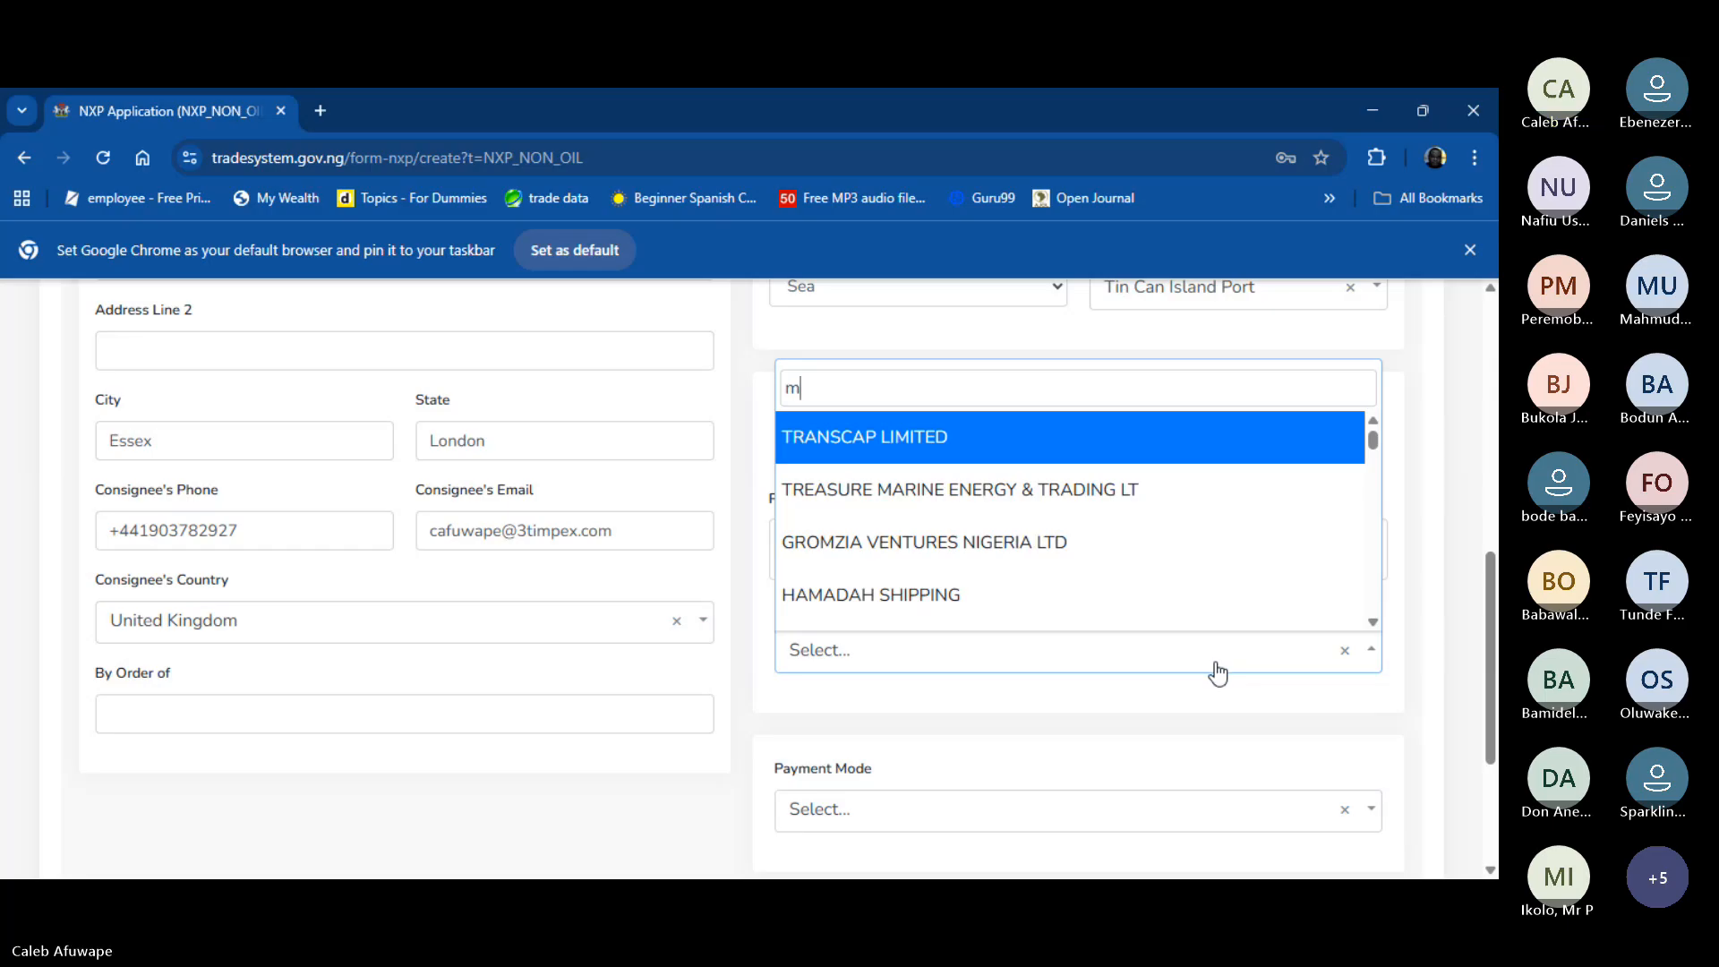
pyautogui.write('ed')
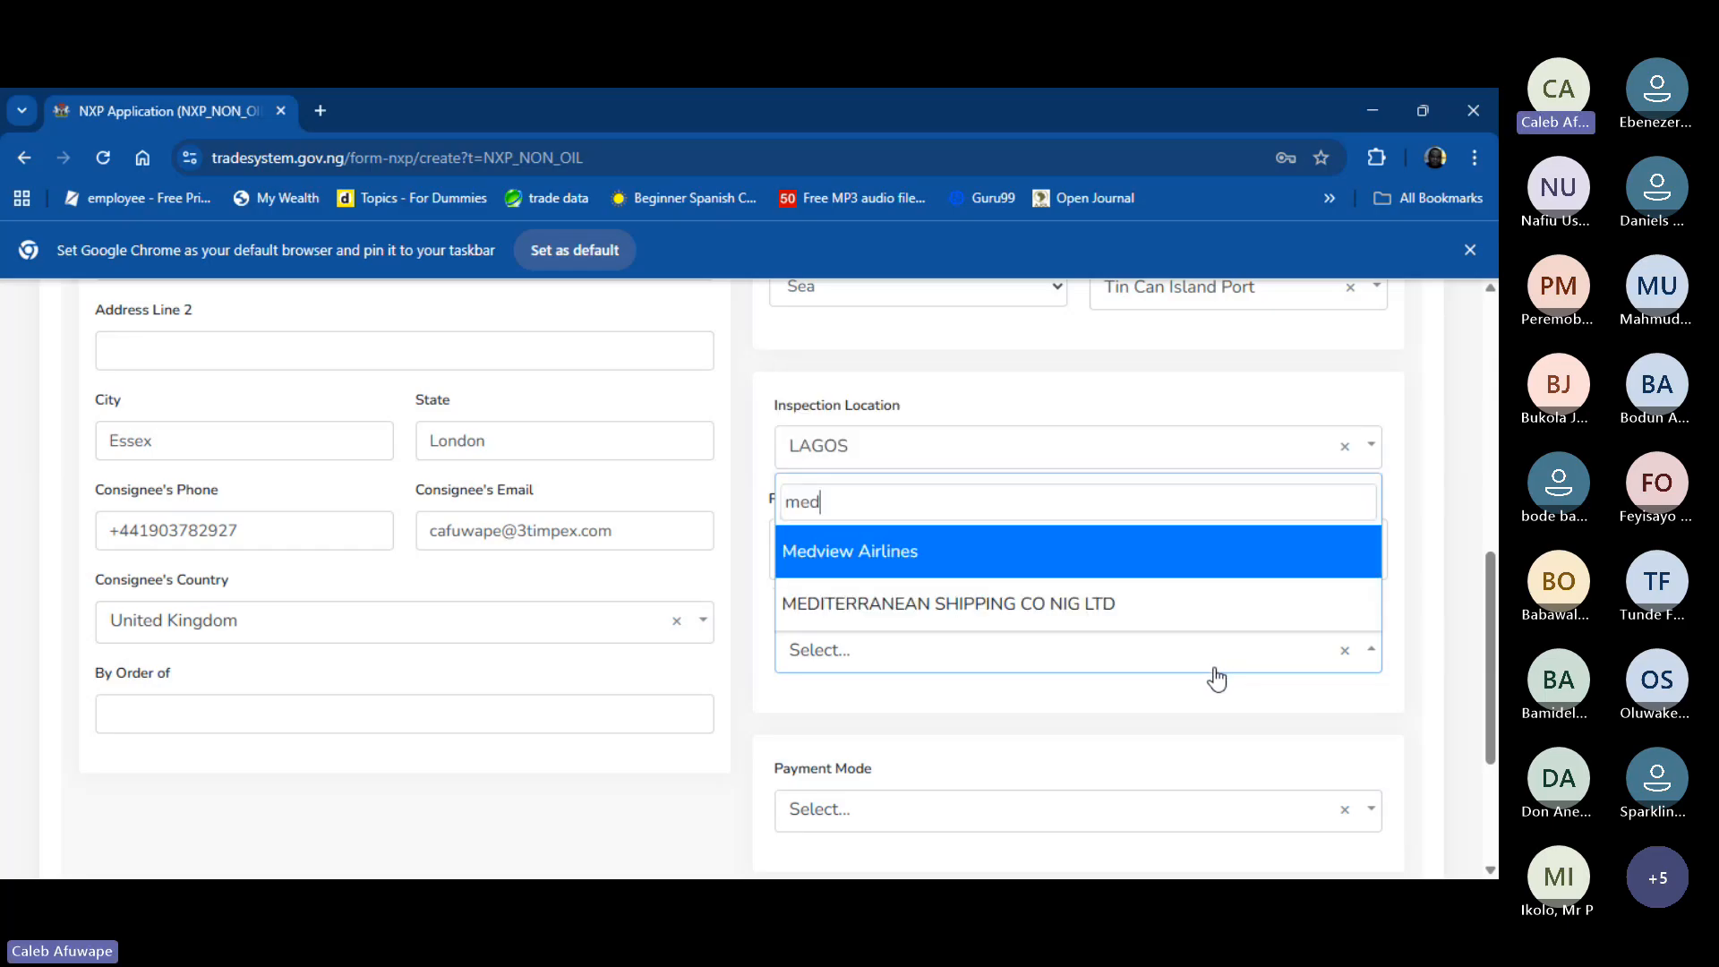
pyautogui.click(1108, 620)
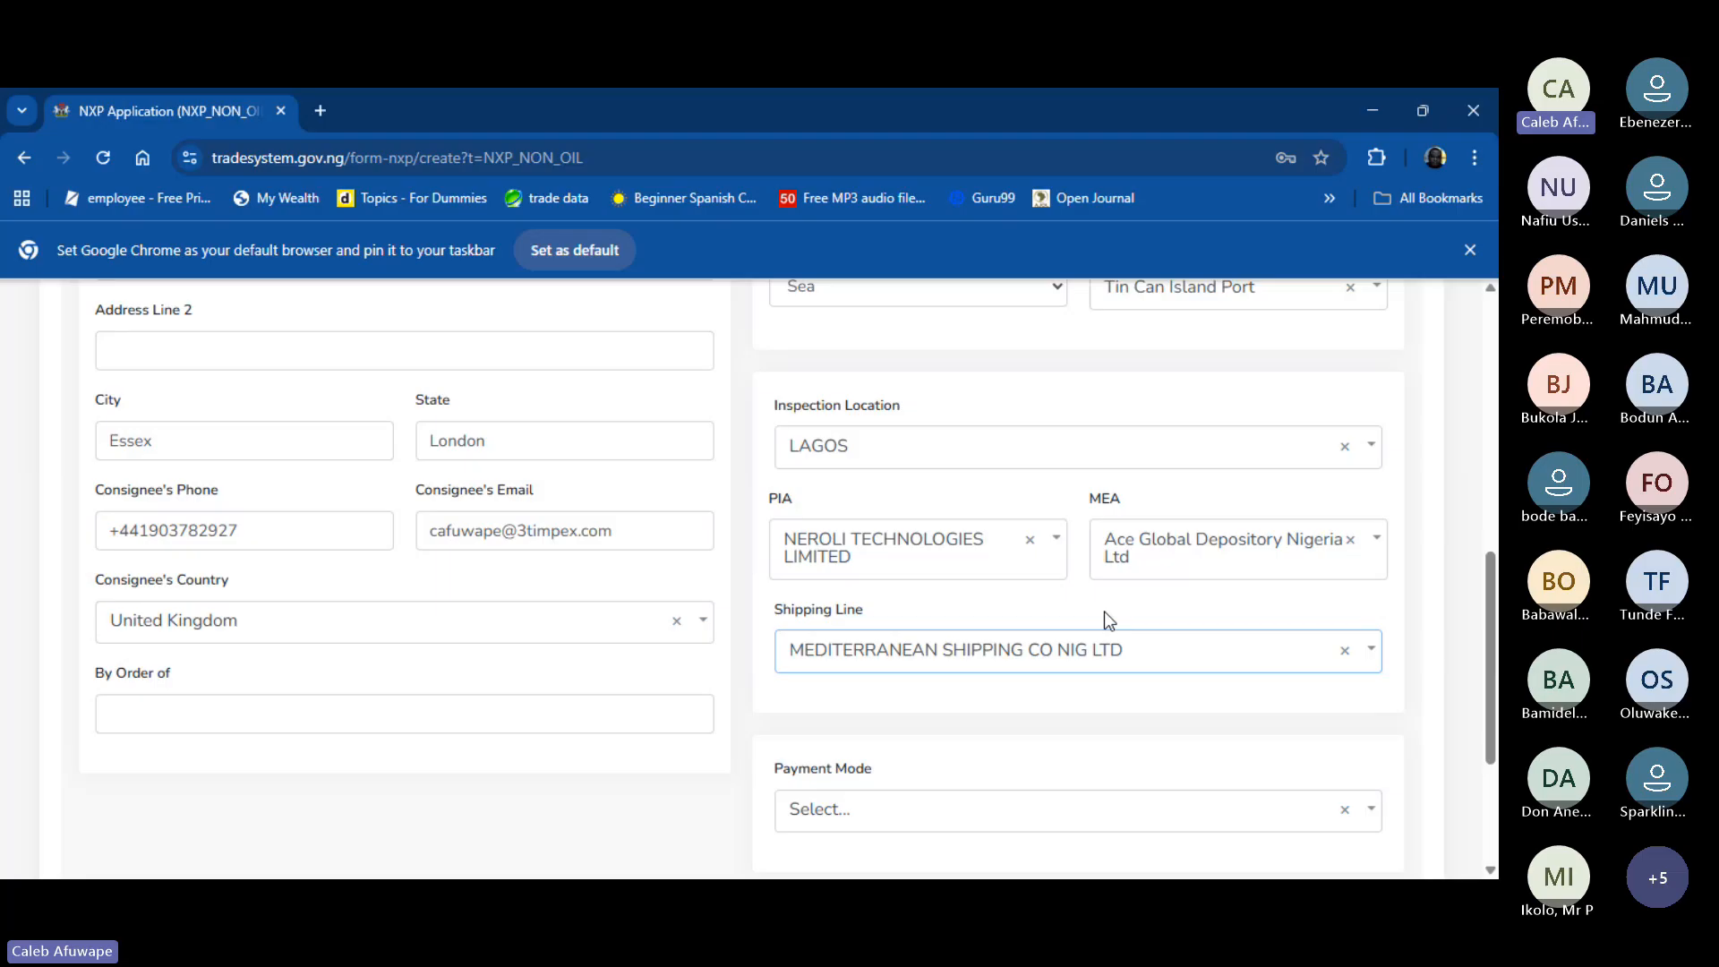
pyautogui.scroll(-1, 1108, 620)
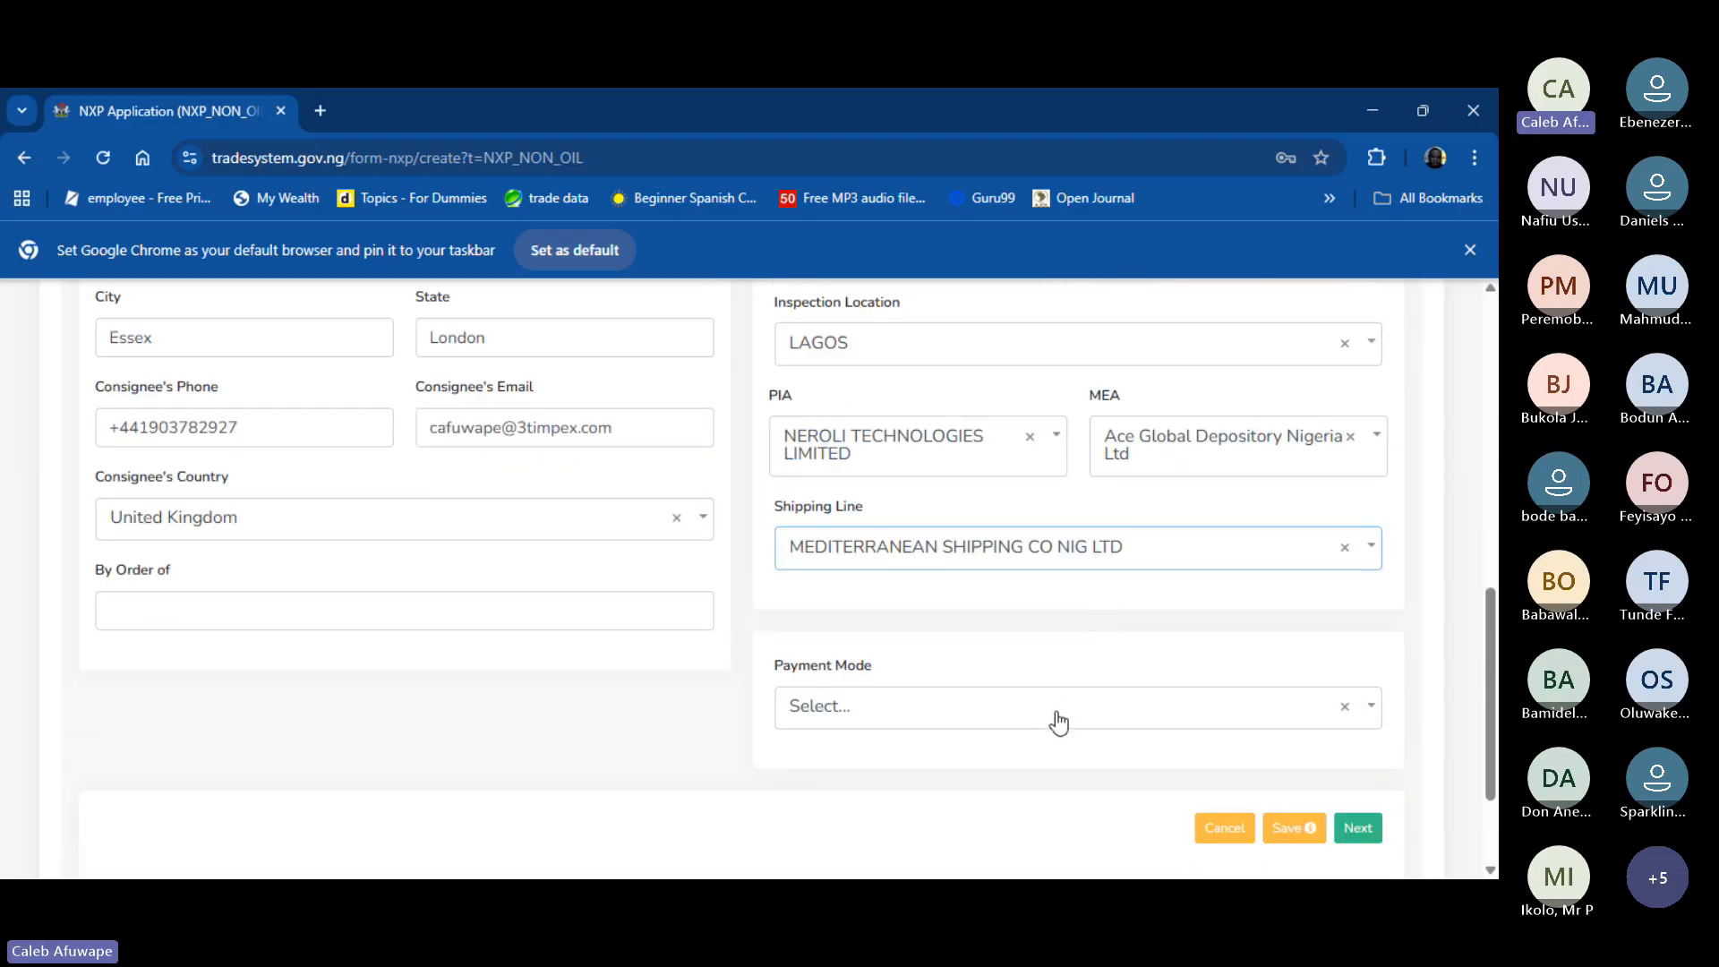
# - Choose Bill for collection in the Payment Mode dropdown
pyautogui.click(1060, 721)
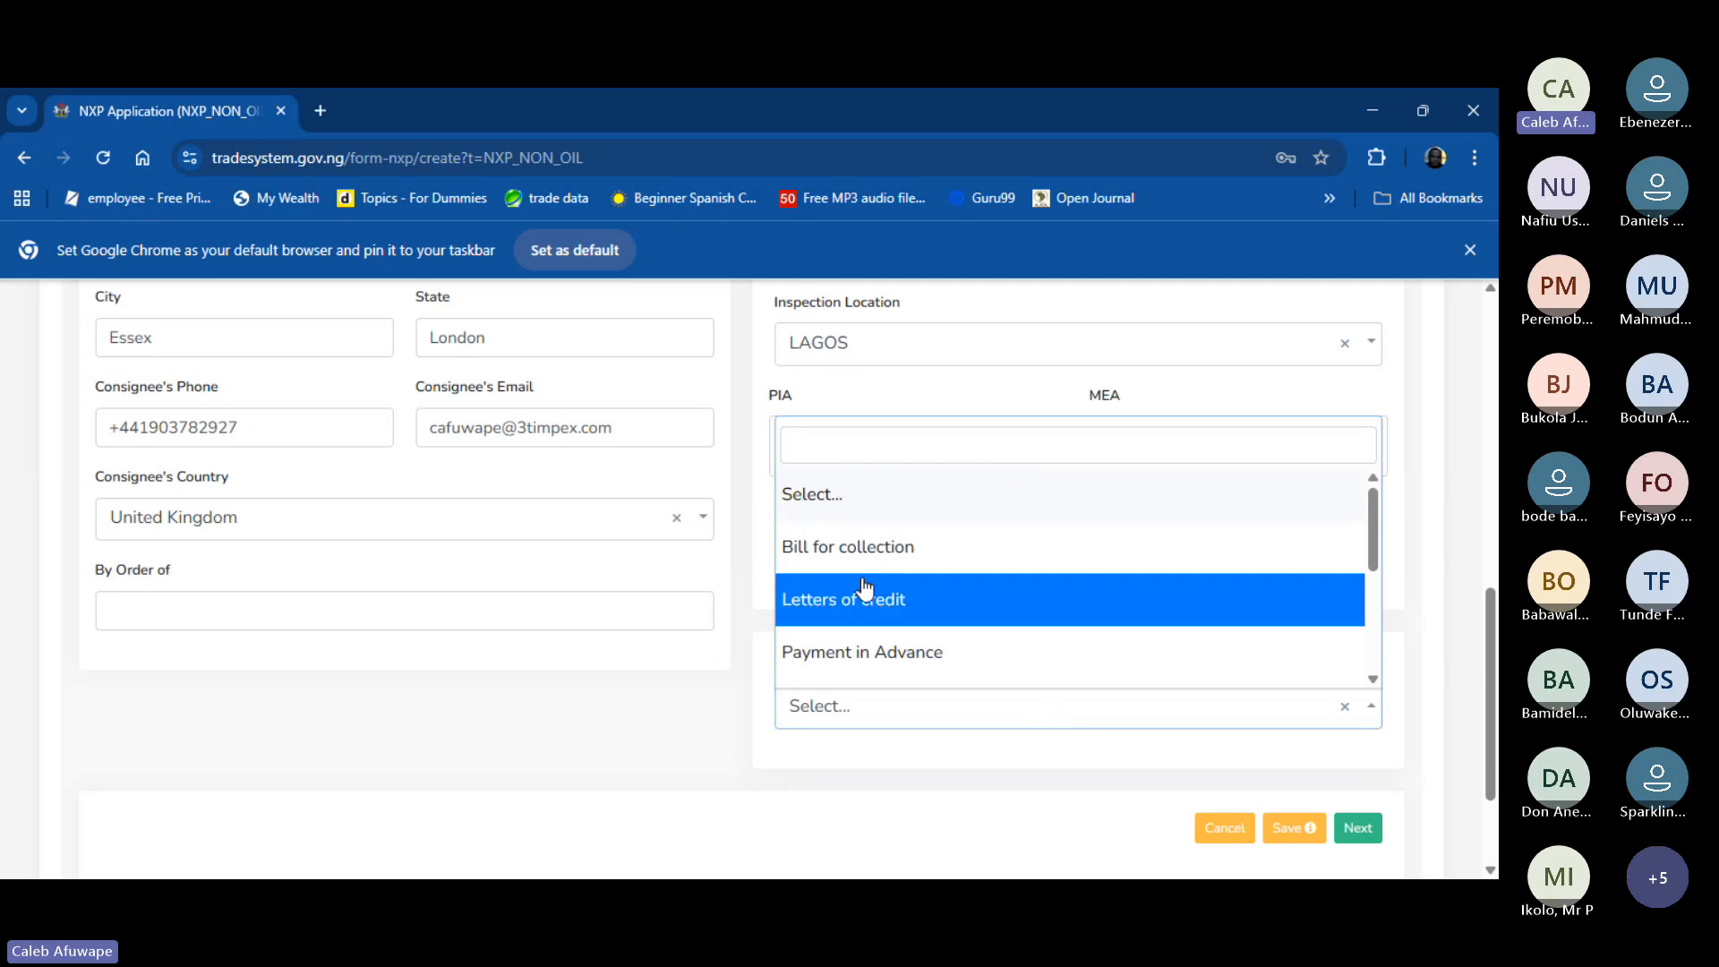
pyautogui.scroll(-1, 886, 587)
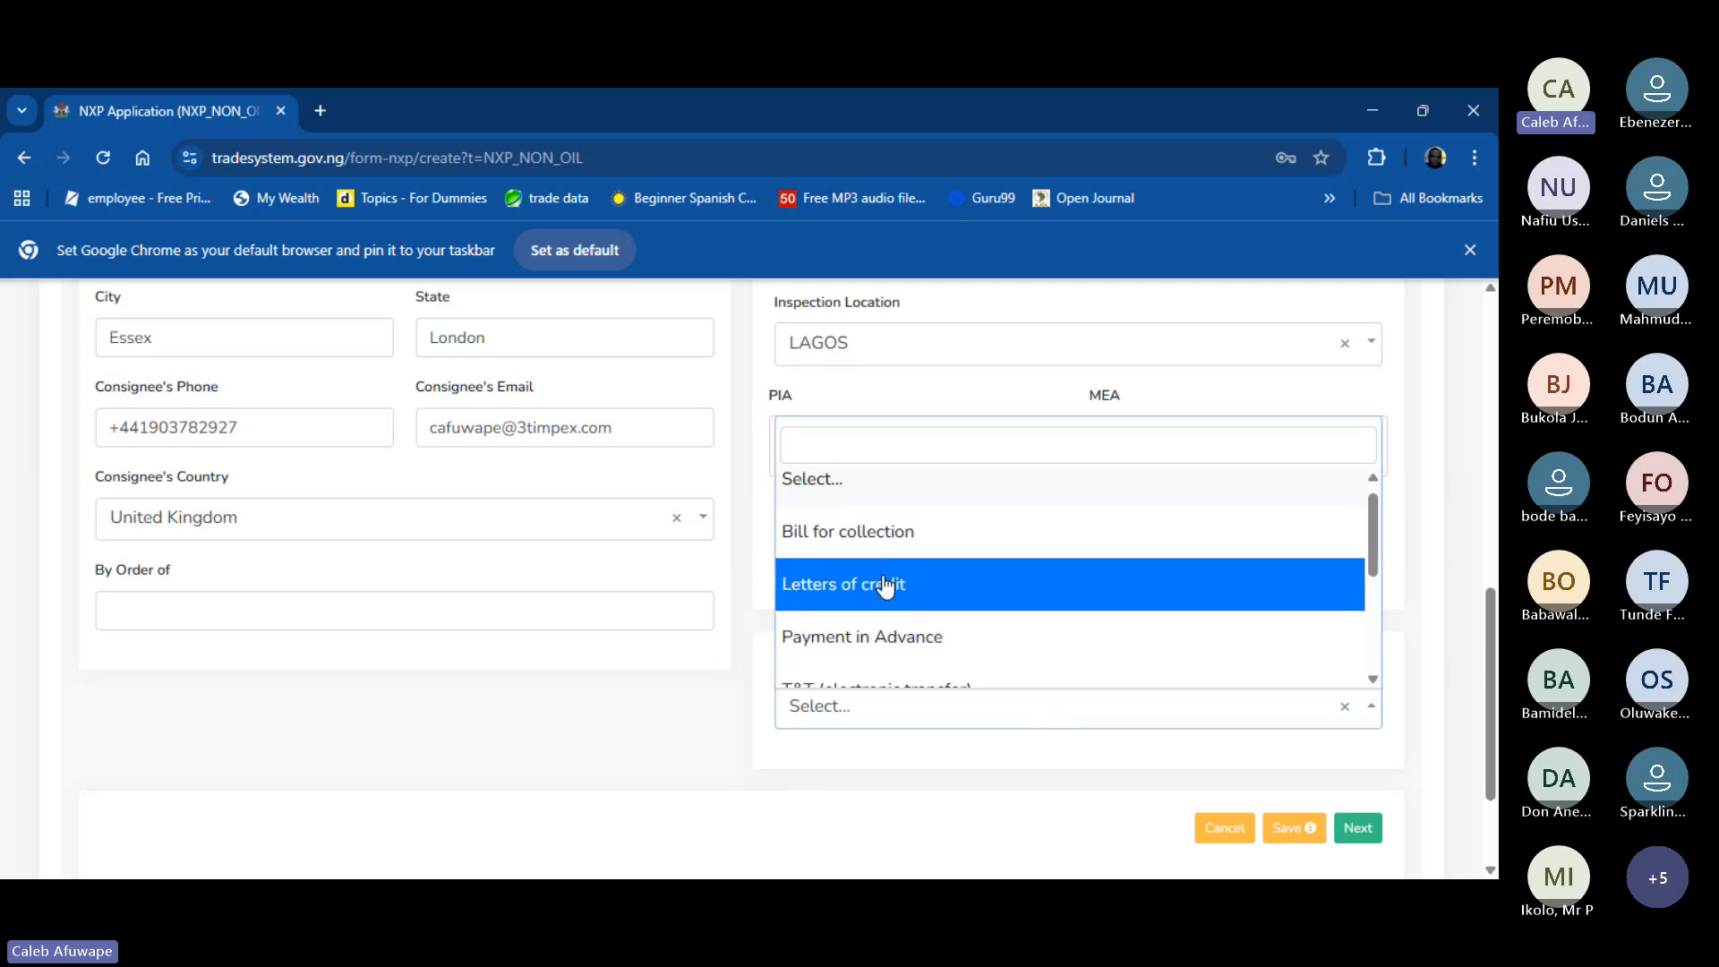
pyautogui.scroll(-3, 886, 587)
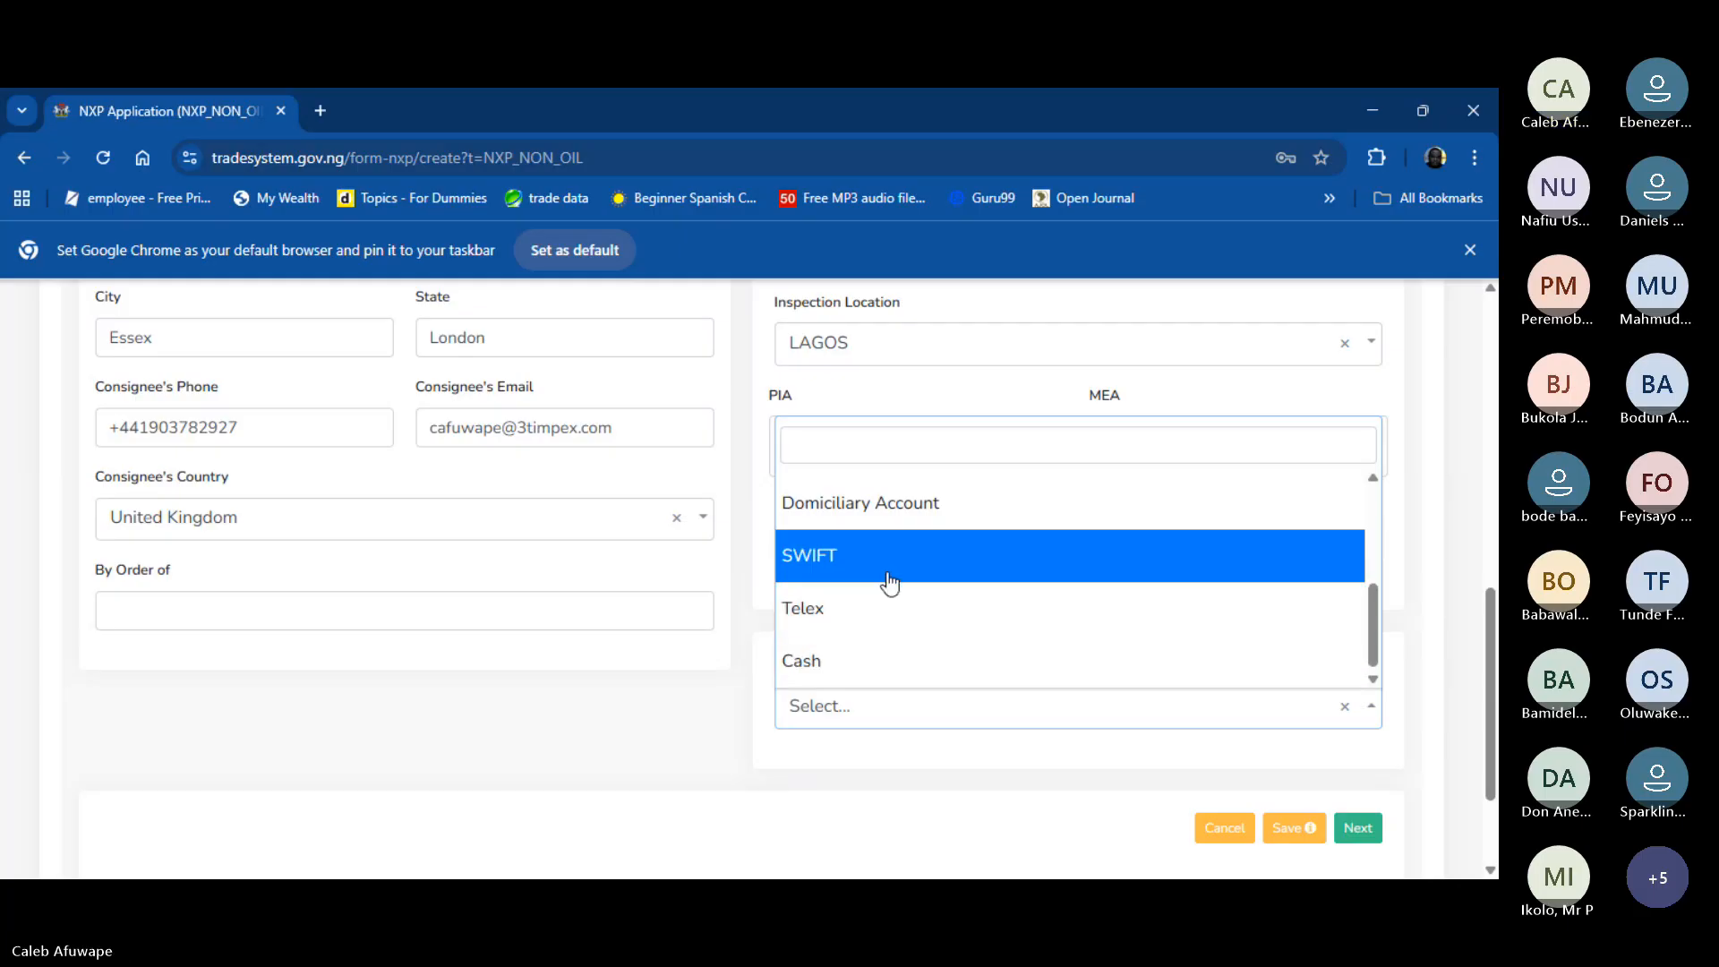
pyautogui.scroll(5, 887, 583)
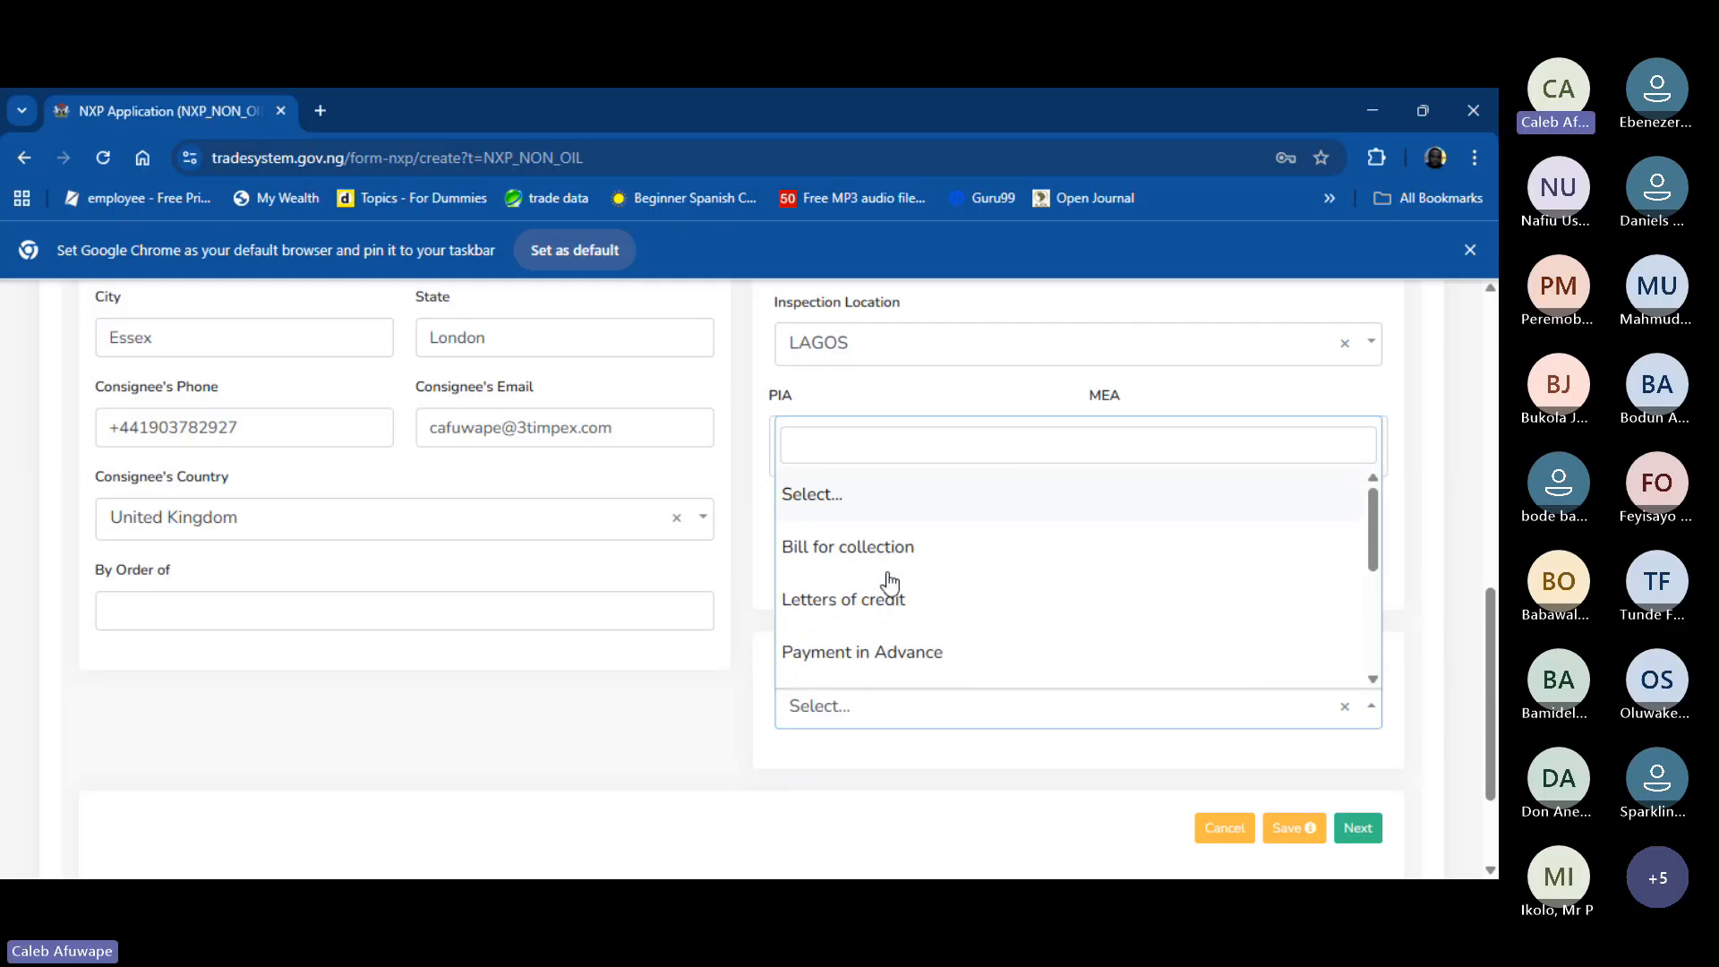
pyautogui.click(873, 563)
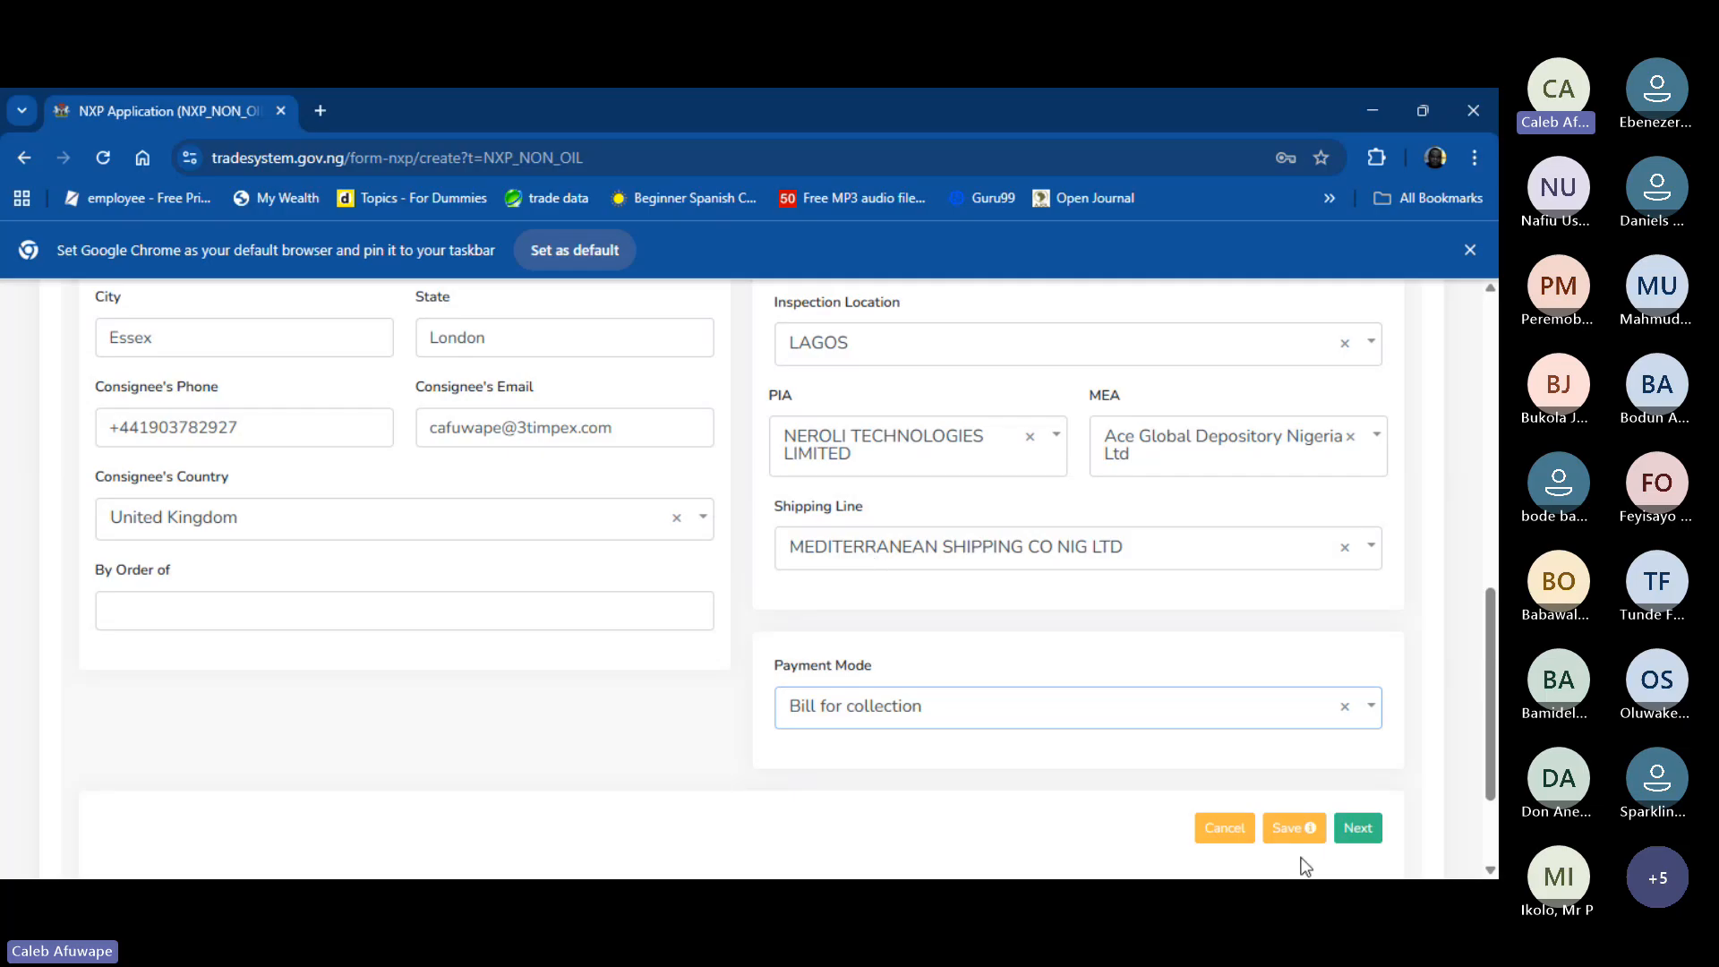
pyautogui.scroll(5, 1139, 491)
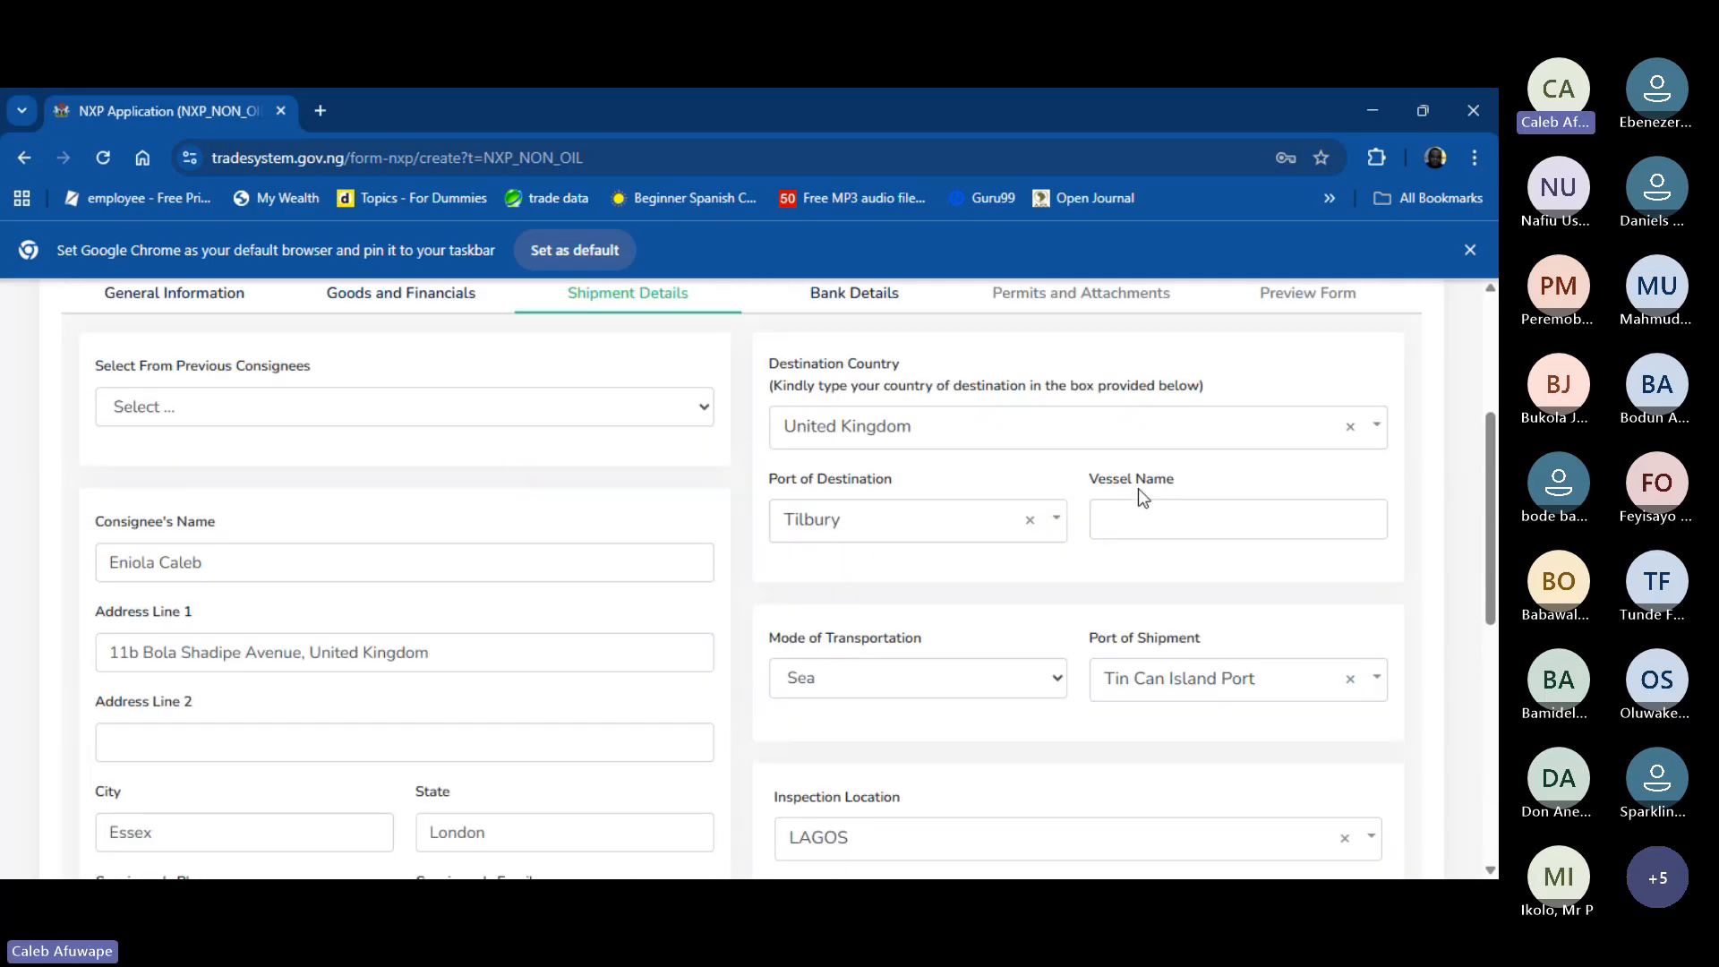
pyautogui.scroll(4, 1137, 487)
pyautogui.scroll(-5, 1137, 487)
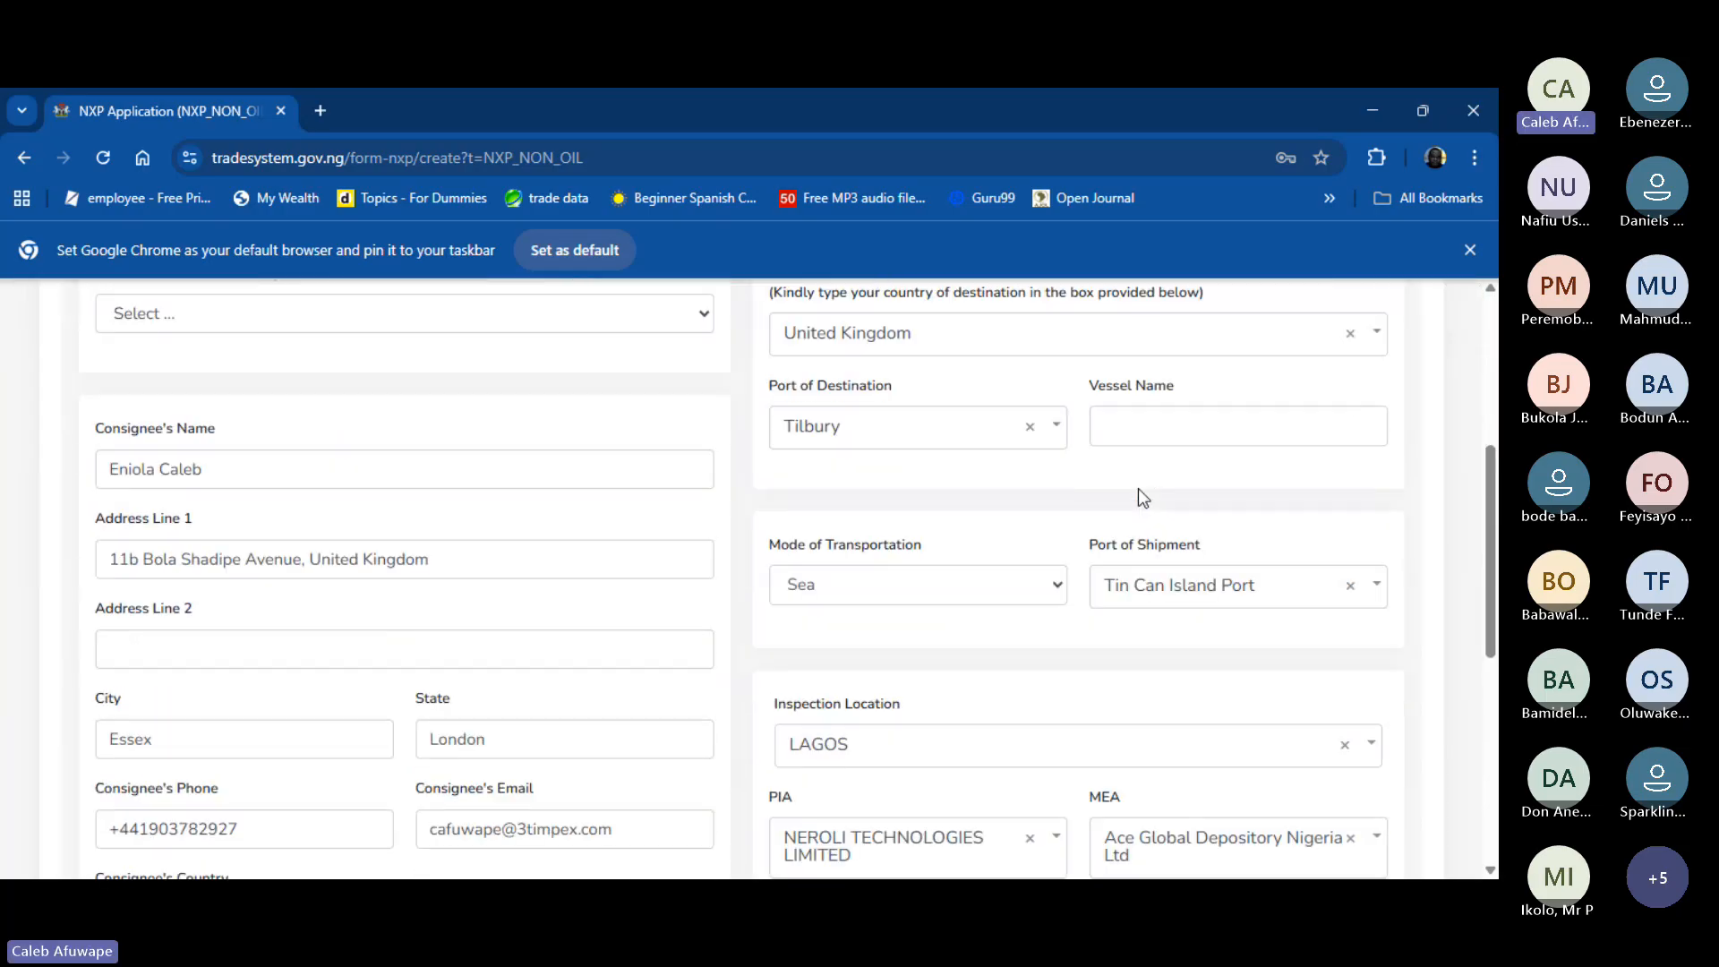
pyautogui.scroll(-5, 1140, 492)
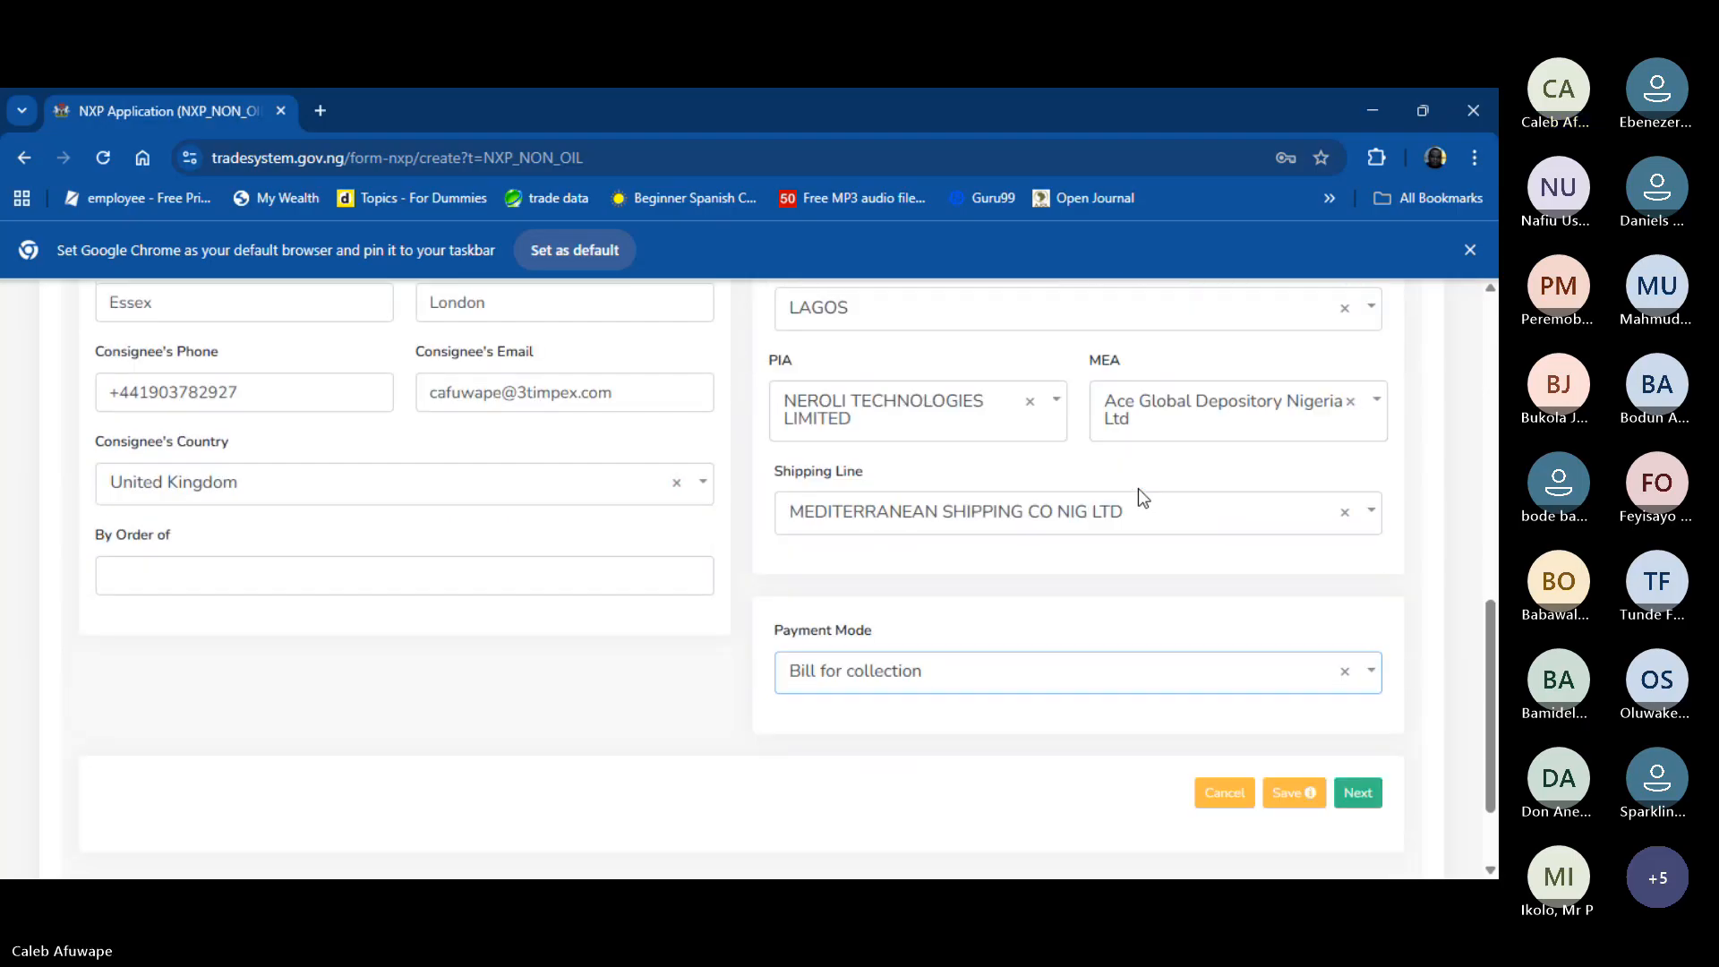
# - Advance to Bank Details and select Zenith Bank Plc as the processing bank name
pyautogui.click(1374, 779)
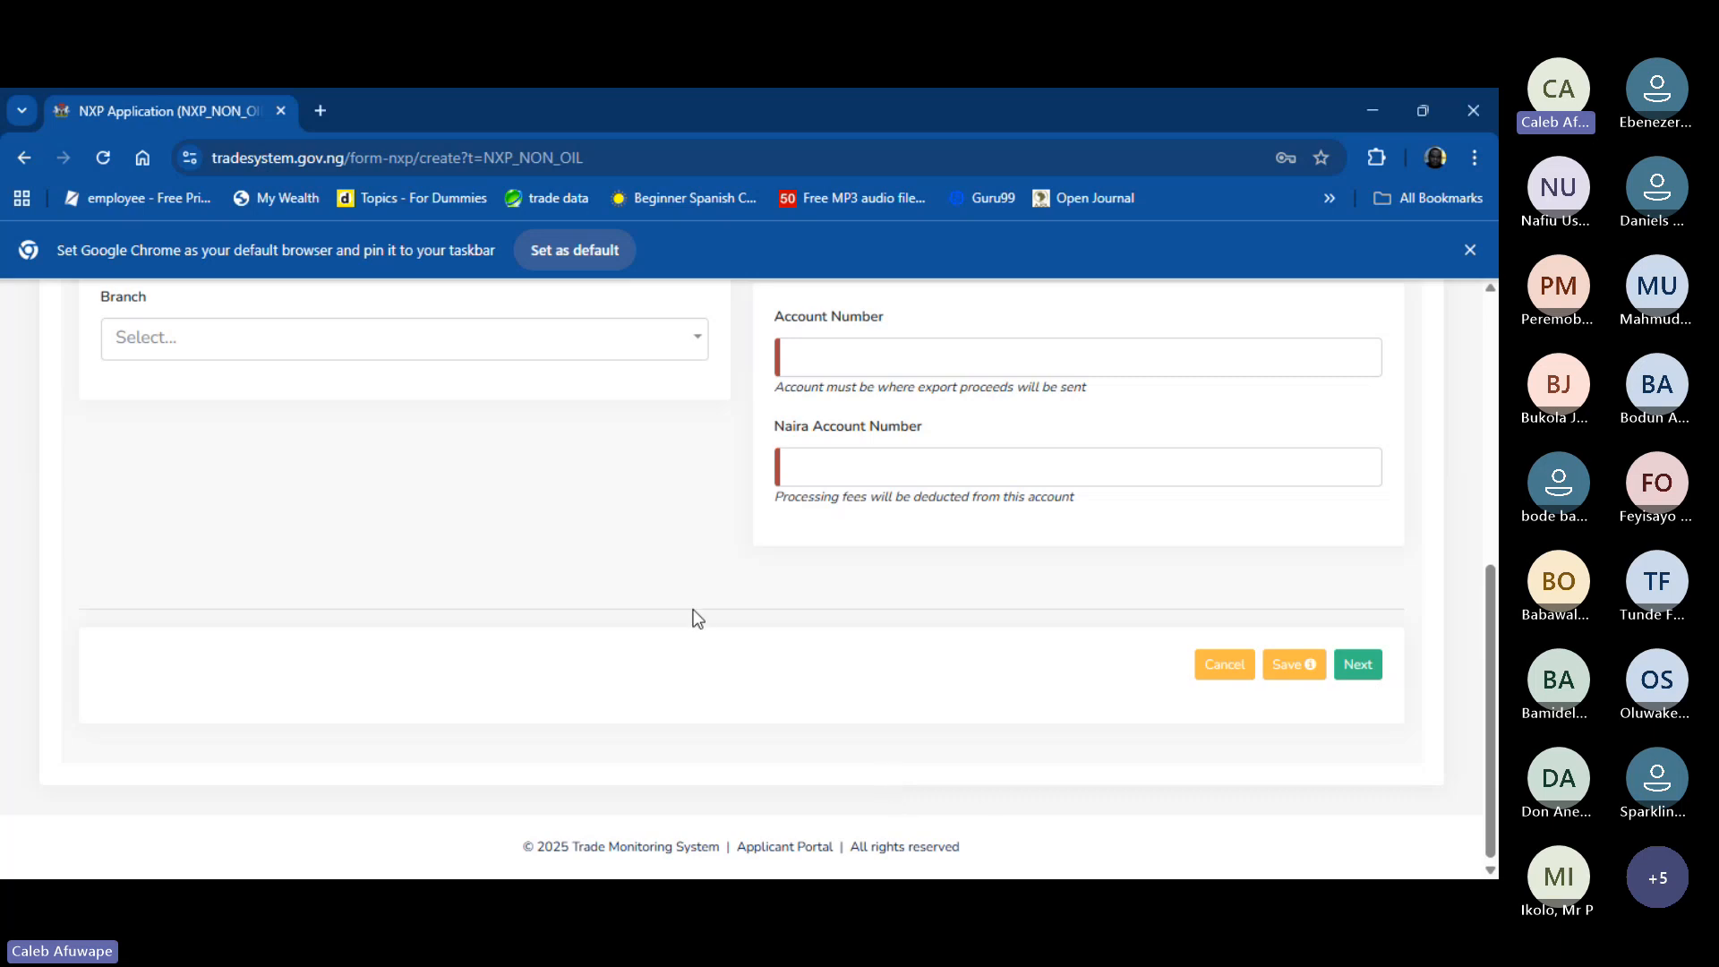
pyautogui.scroll(3, 697, 617)
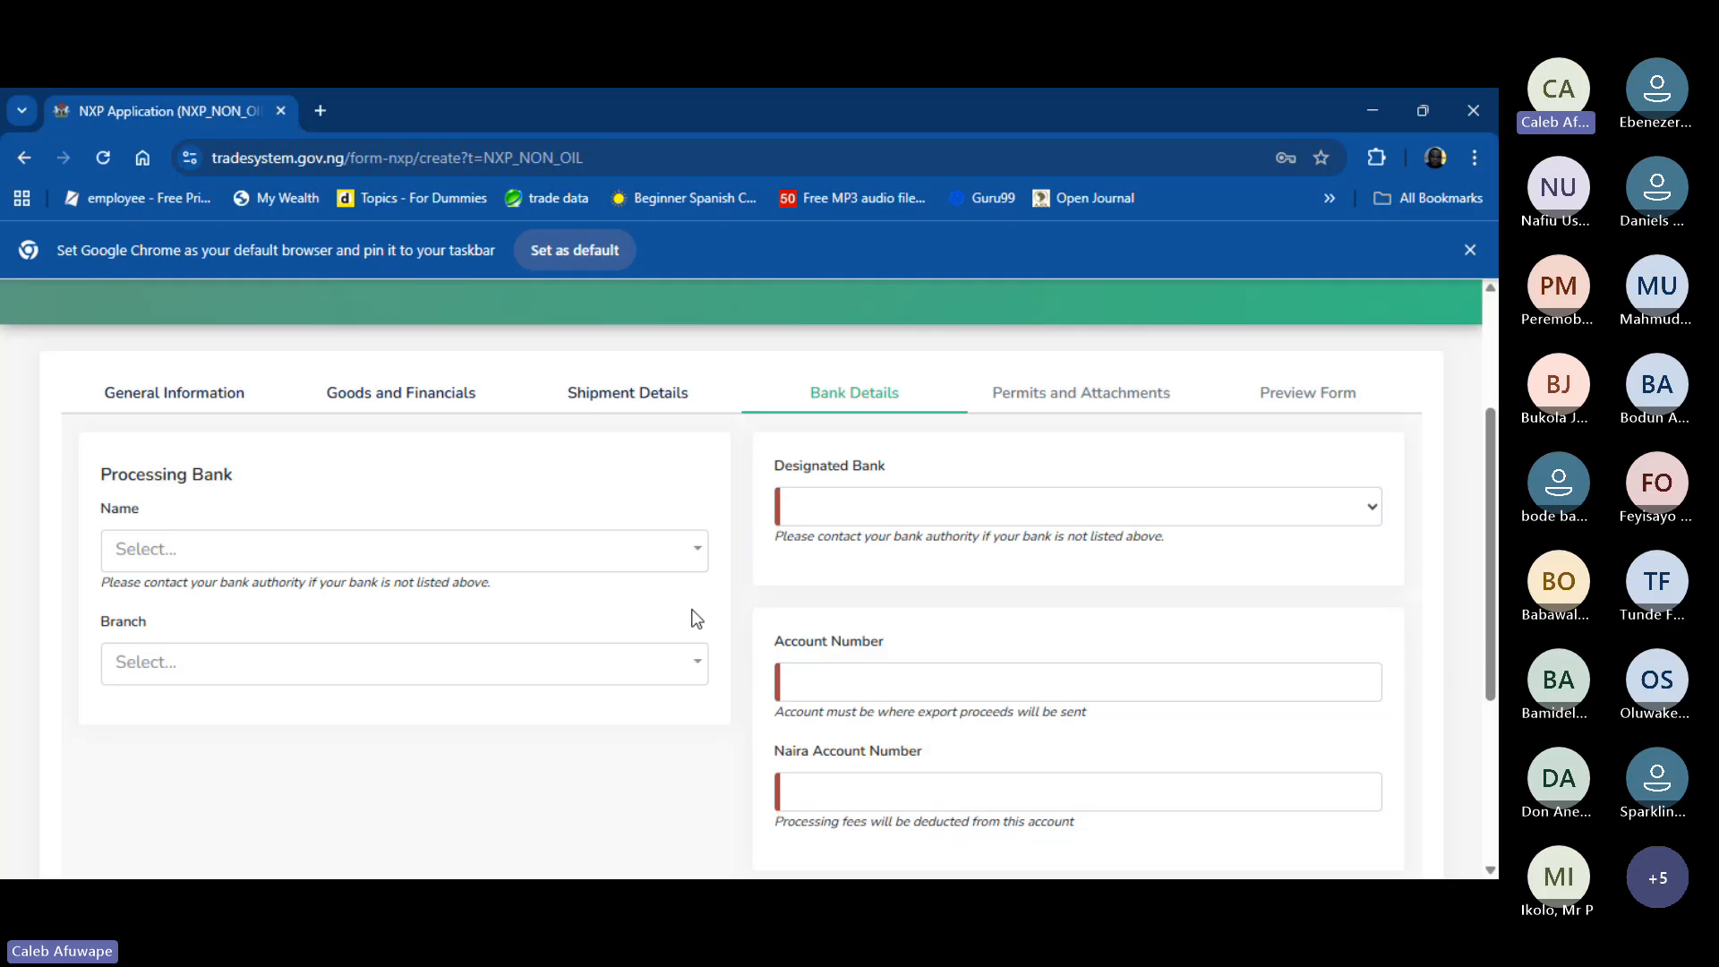
pyautogui.click(341, 564)
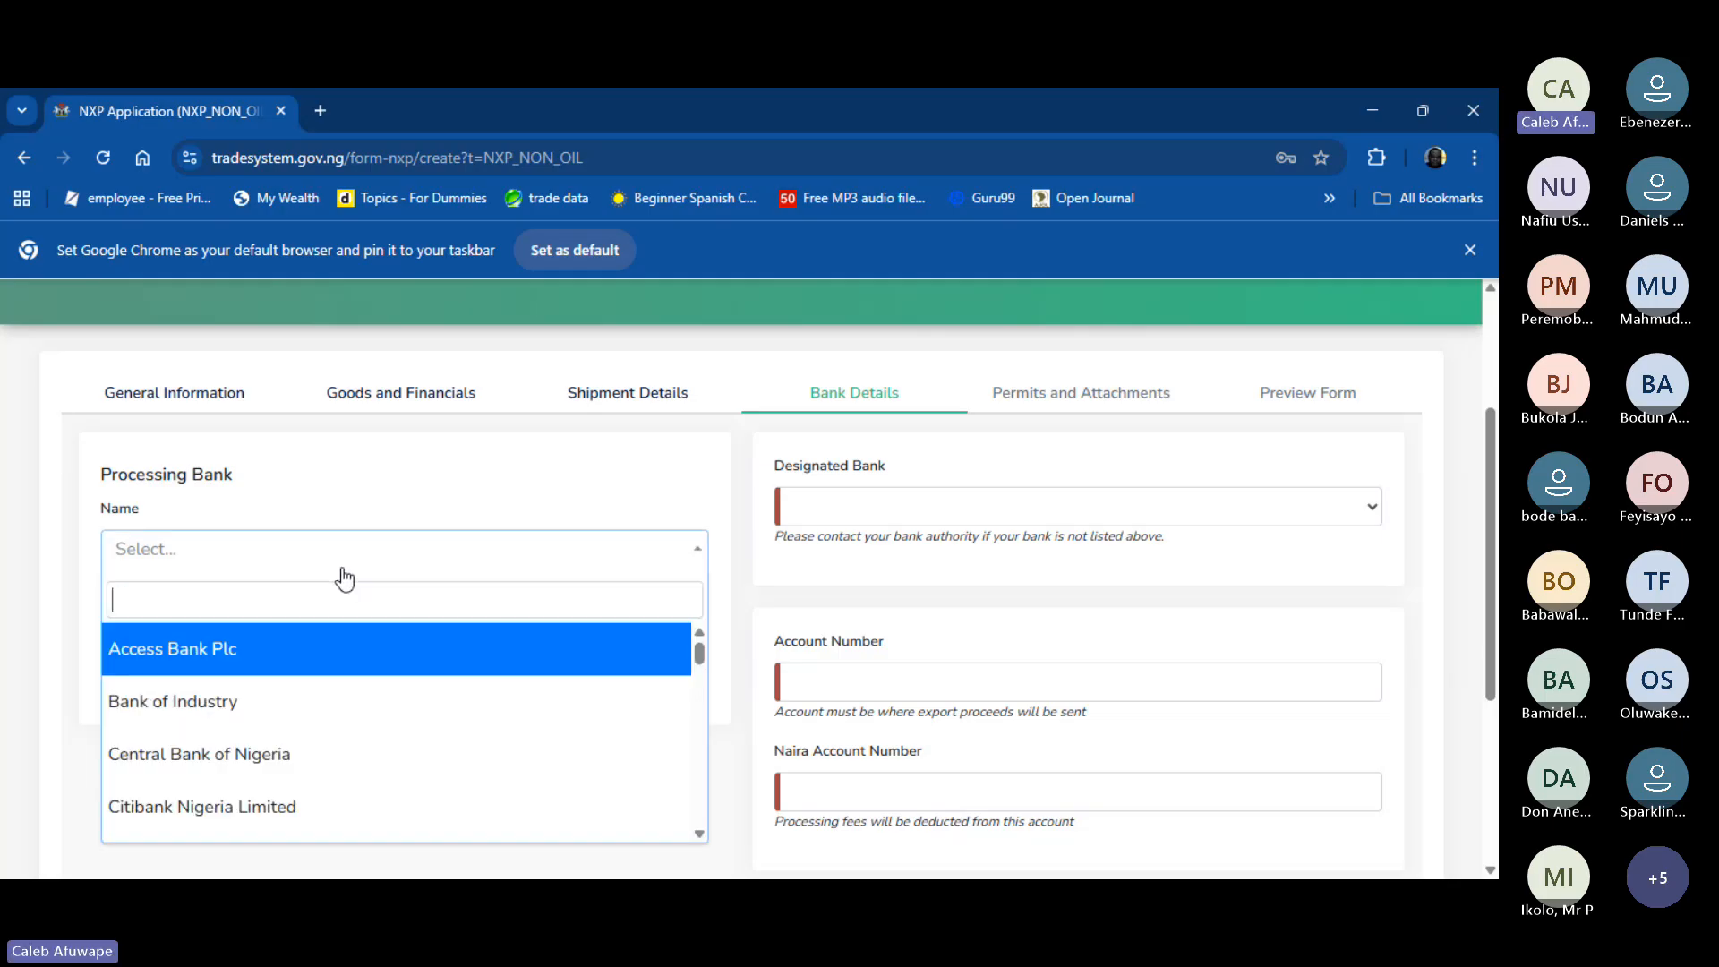
pyautogui.write('a')
pyautogui.press('BackSpace')
pyautogui.write('zeni')
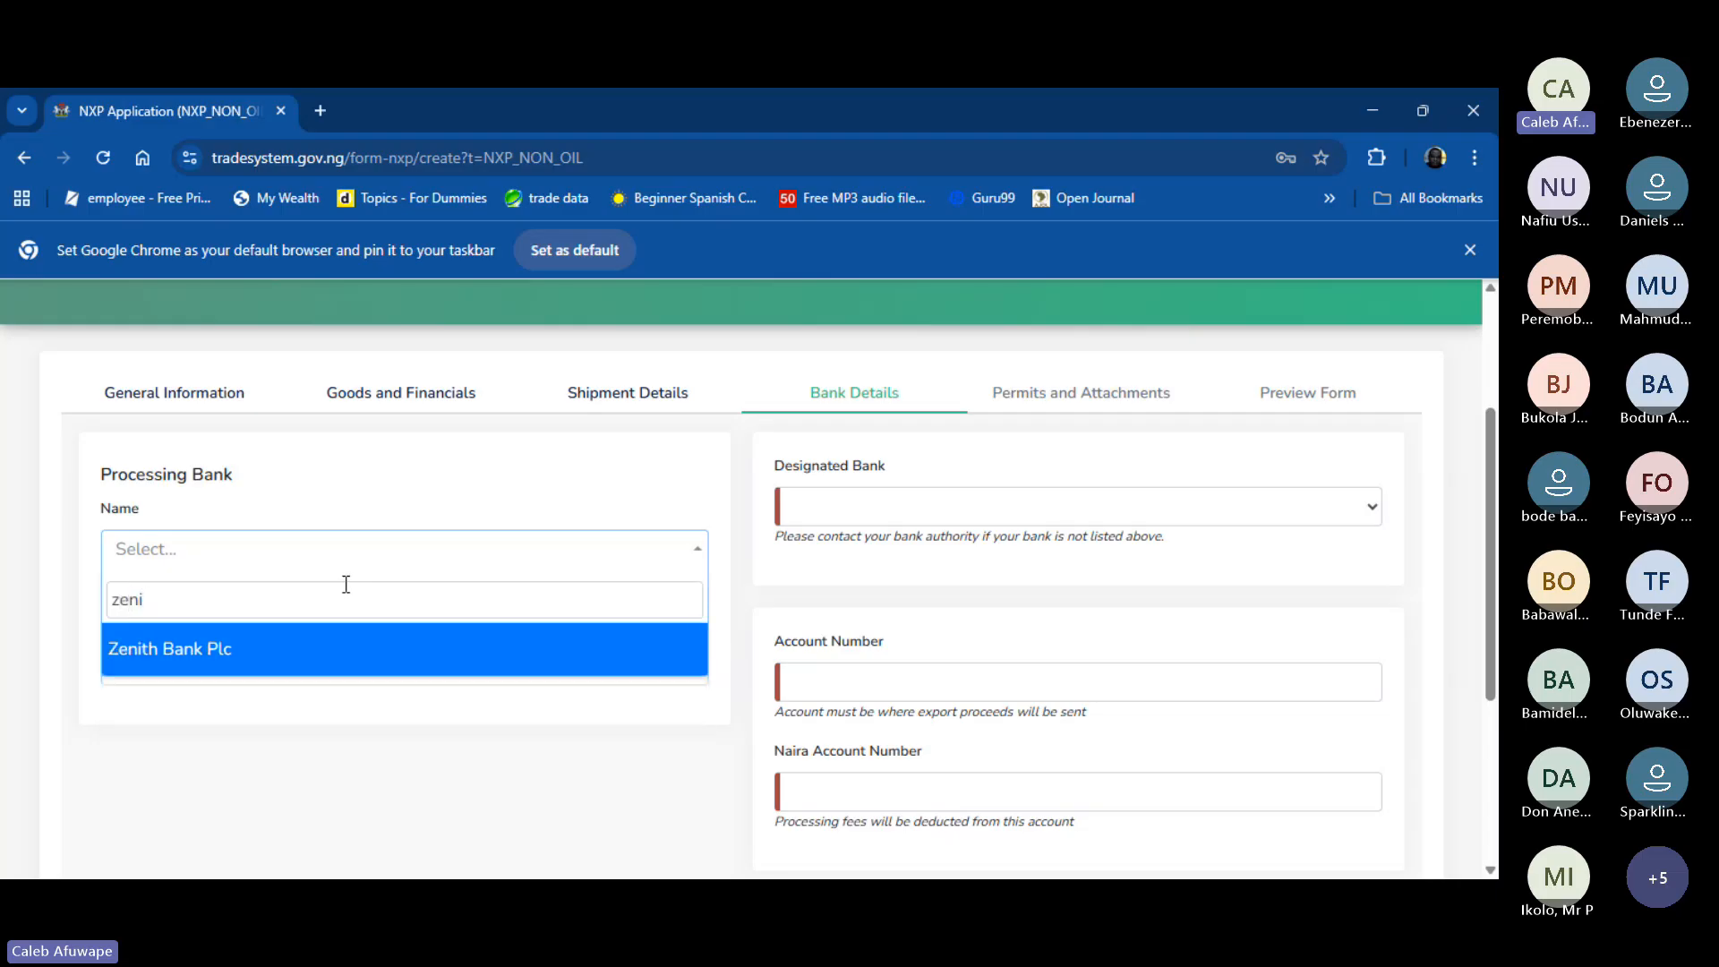
pyautogui.press('Return')
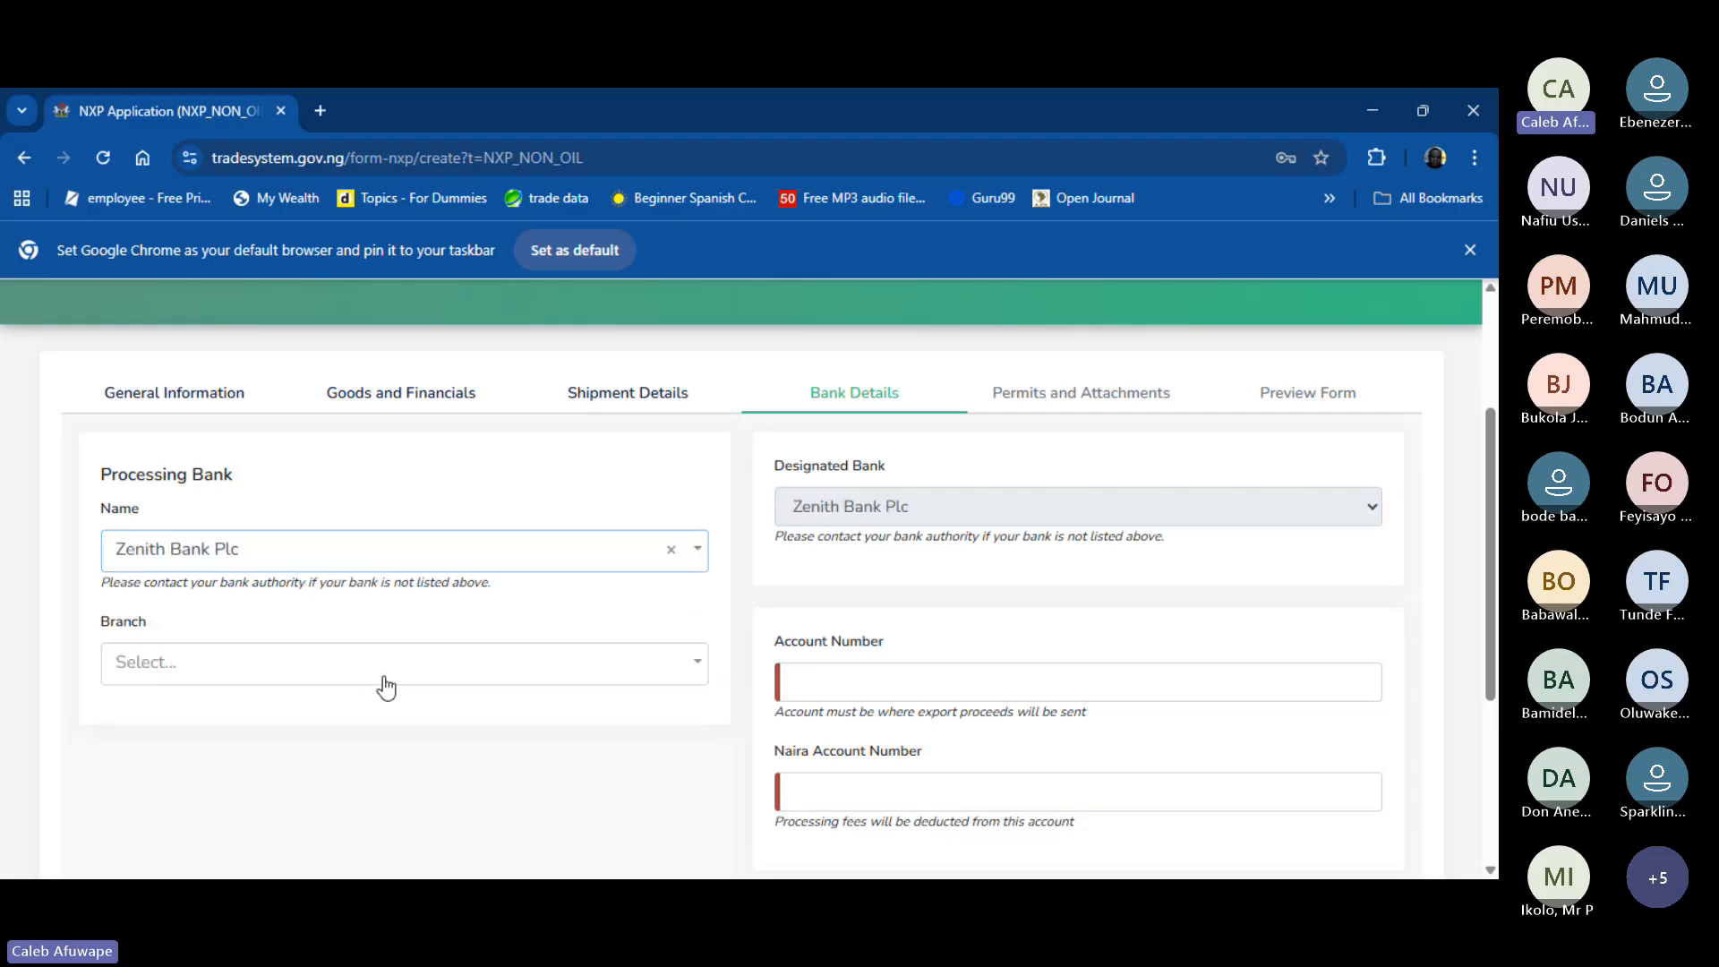
# - Select Apapa as the Zenith Bank Plc branch, leaving account number blank
pyautogui.click(437, 684)
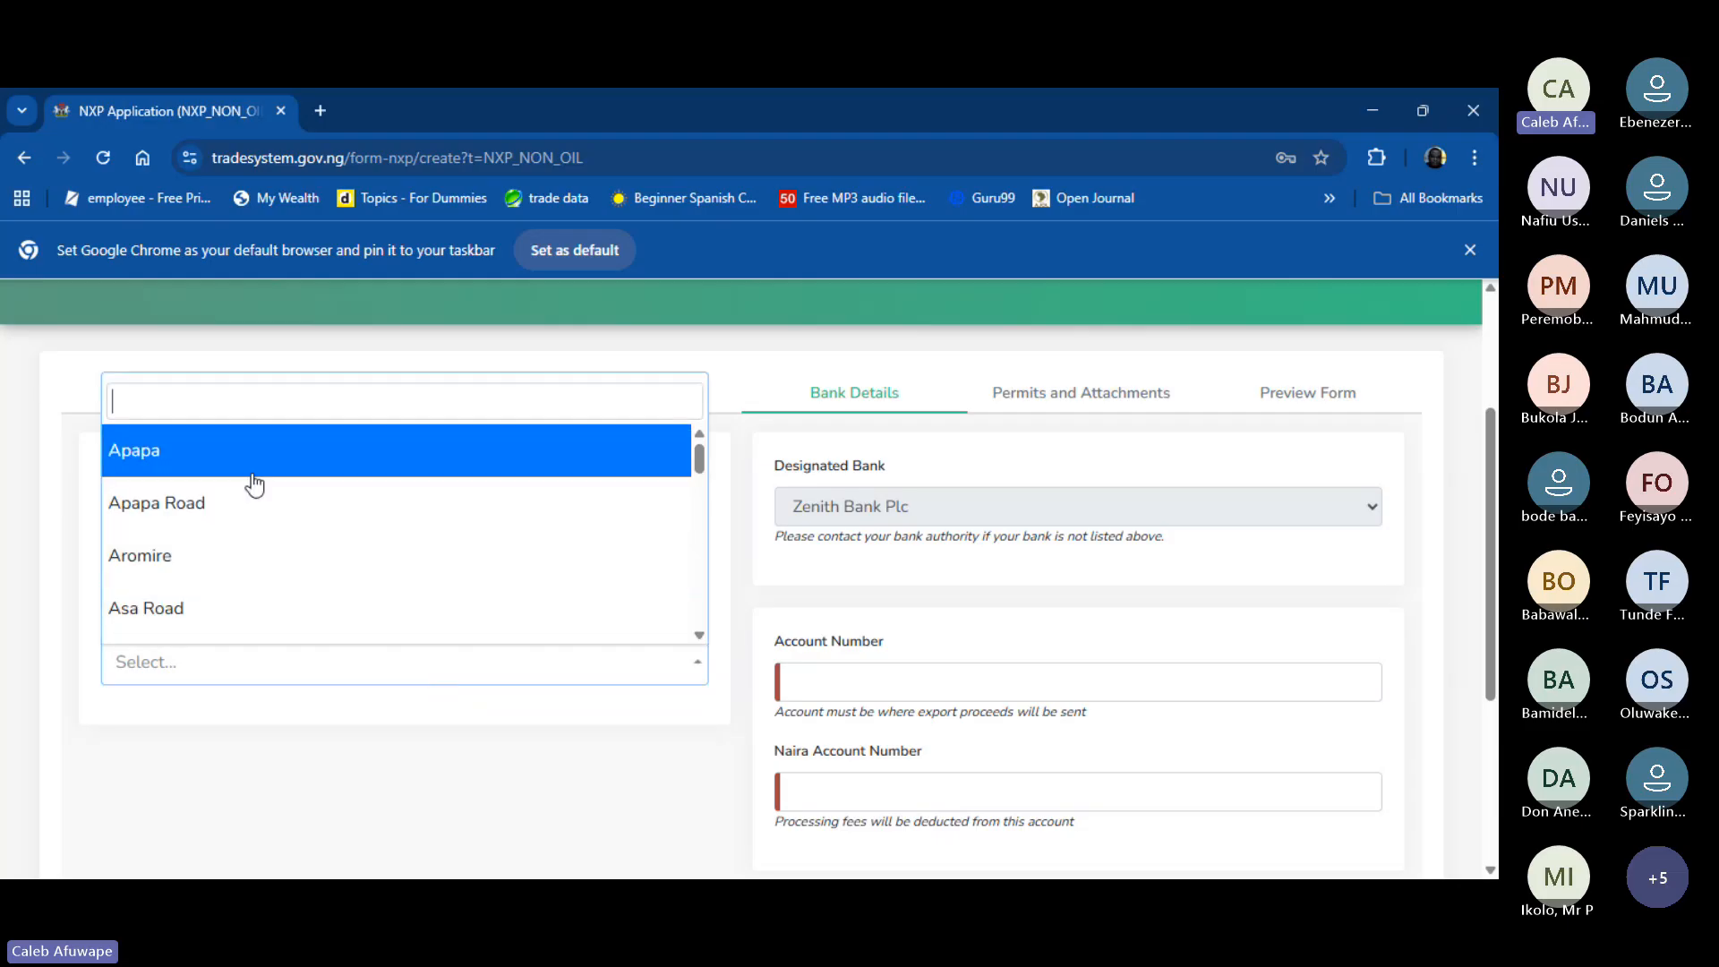
pyautogui.click(258, 484)
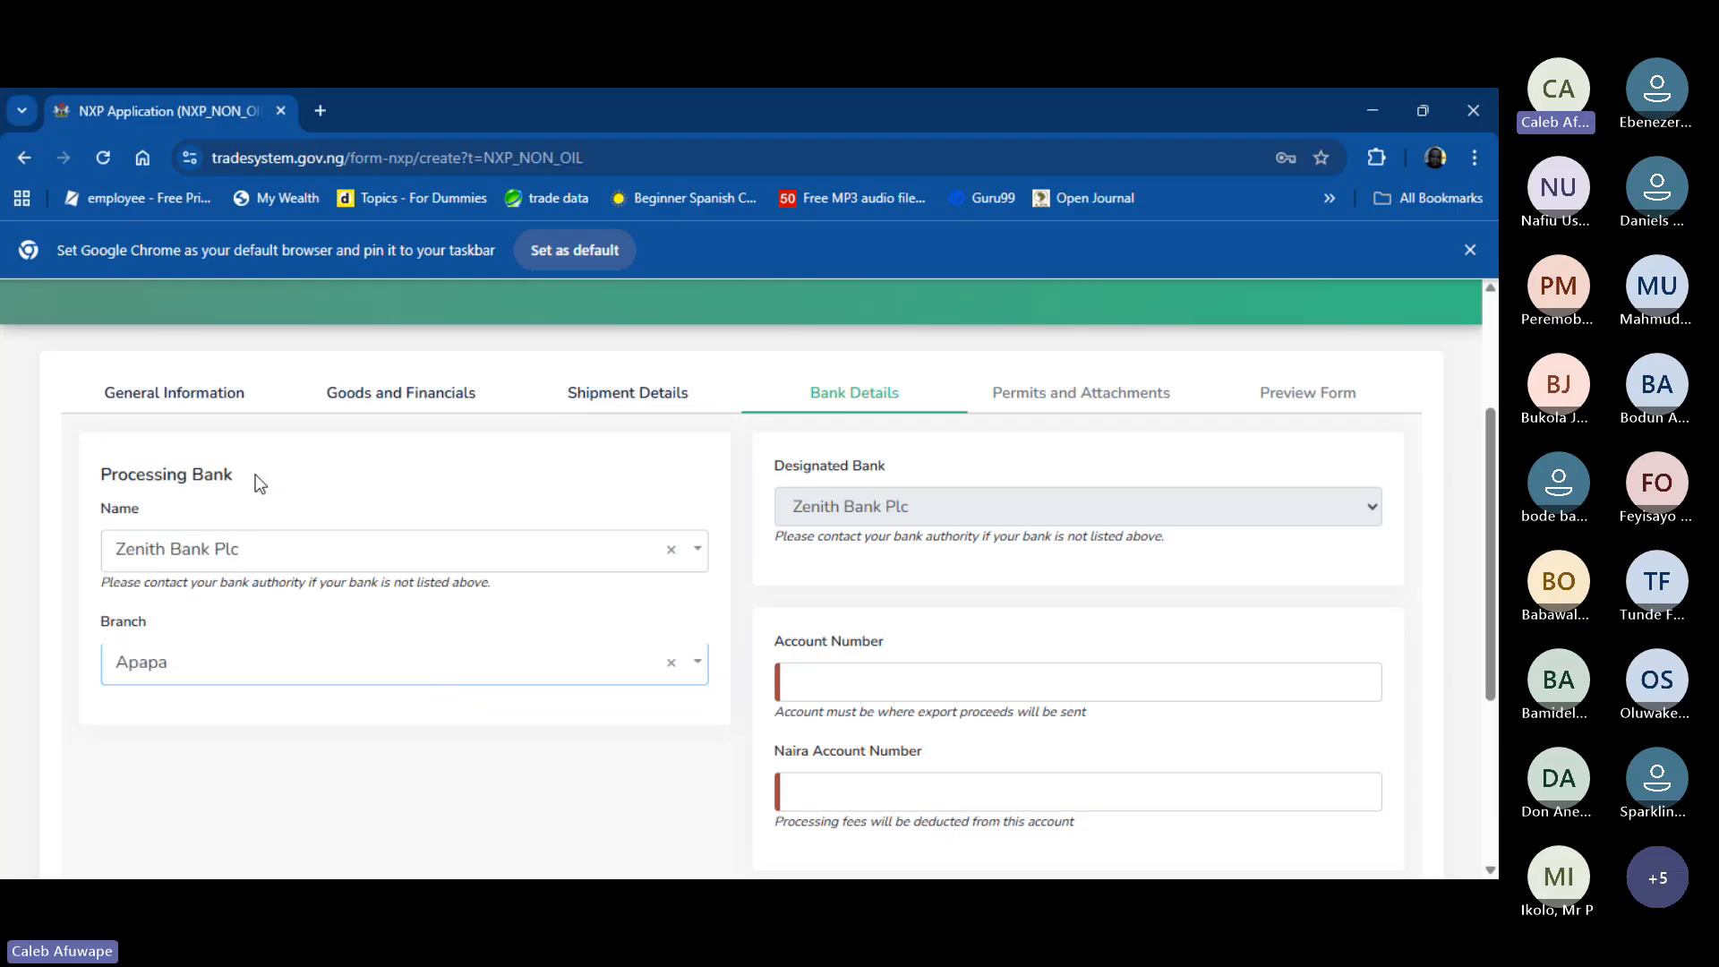
pyautogui.click(1060, 679)
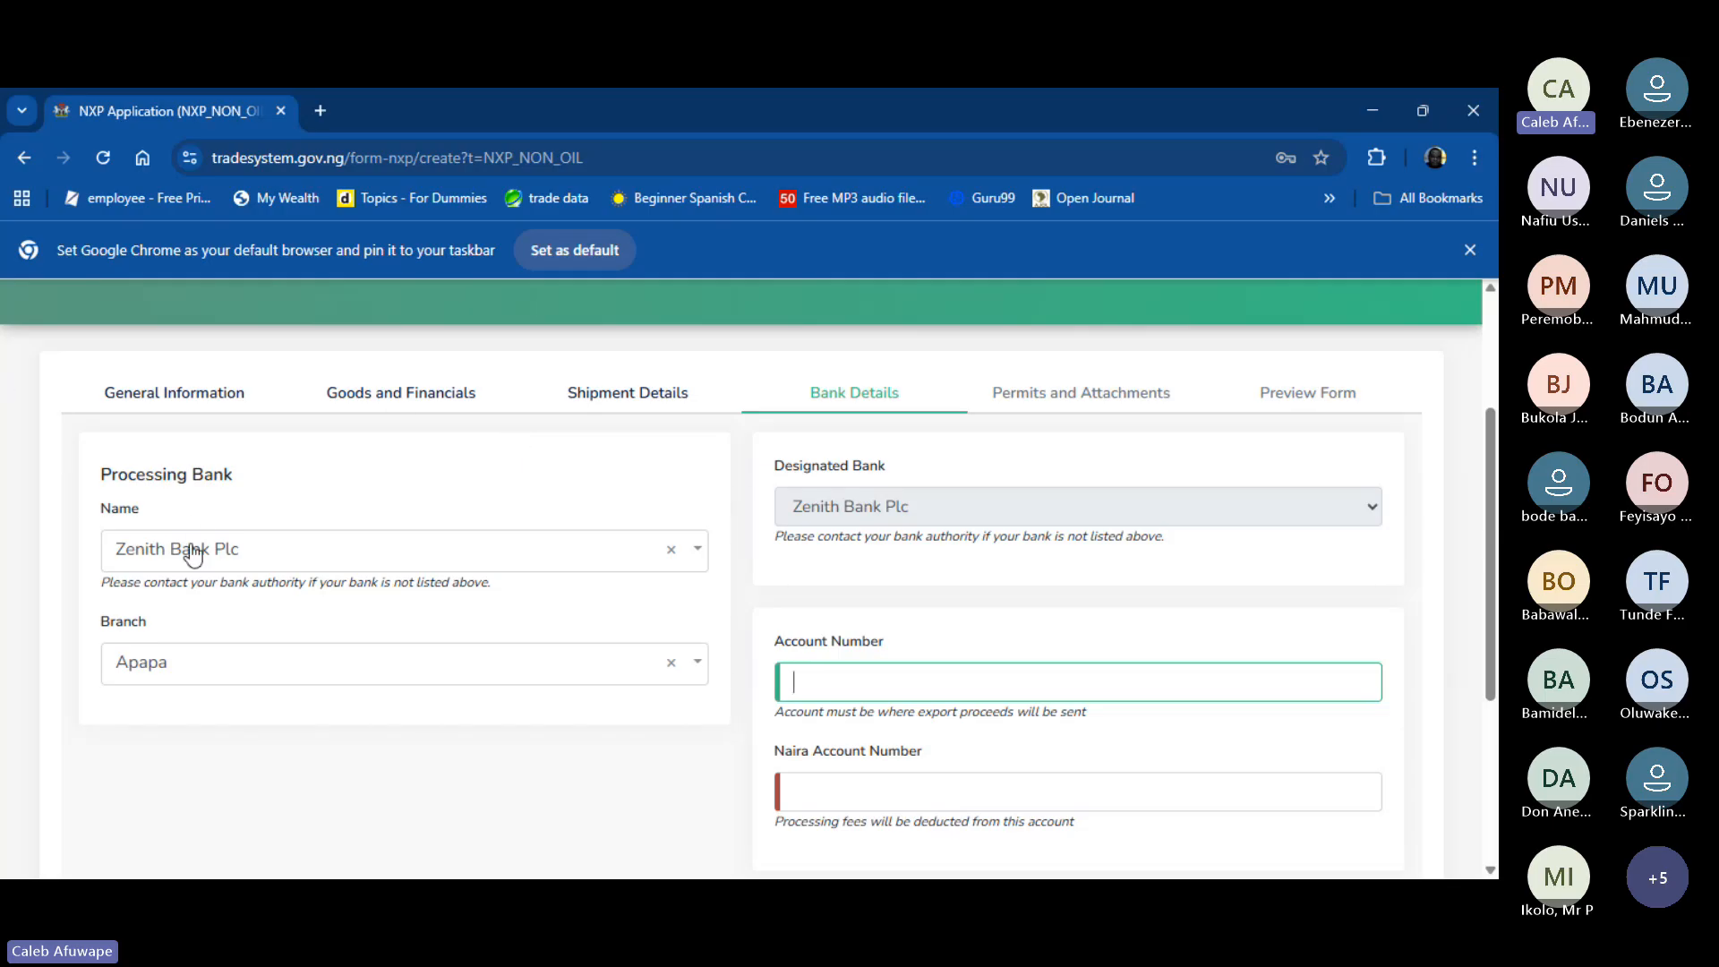
pyautogui.click(962, 518)
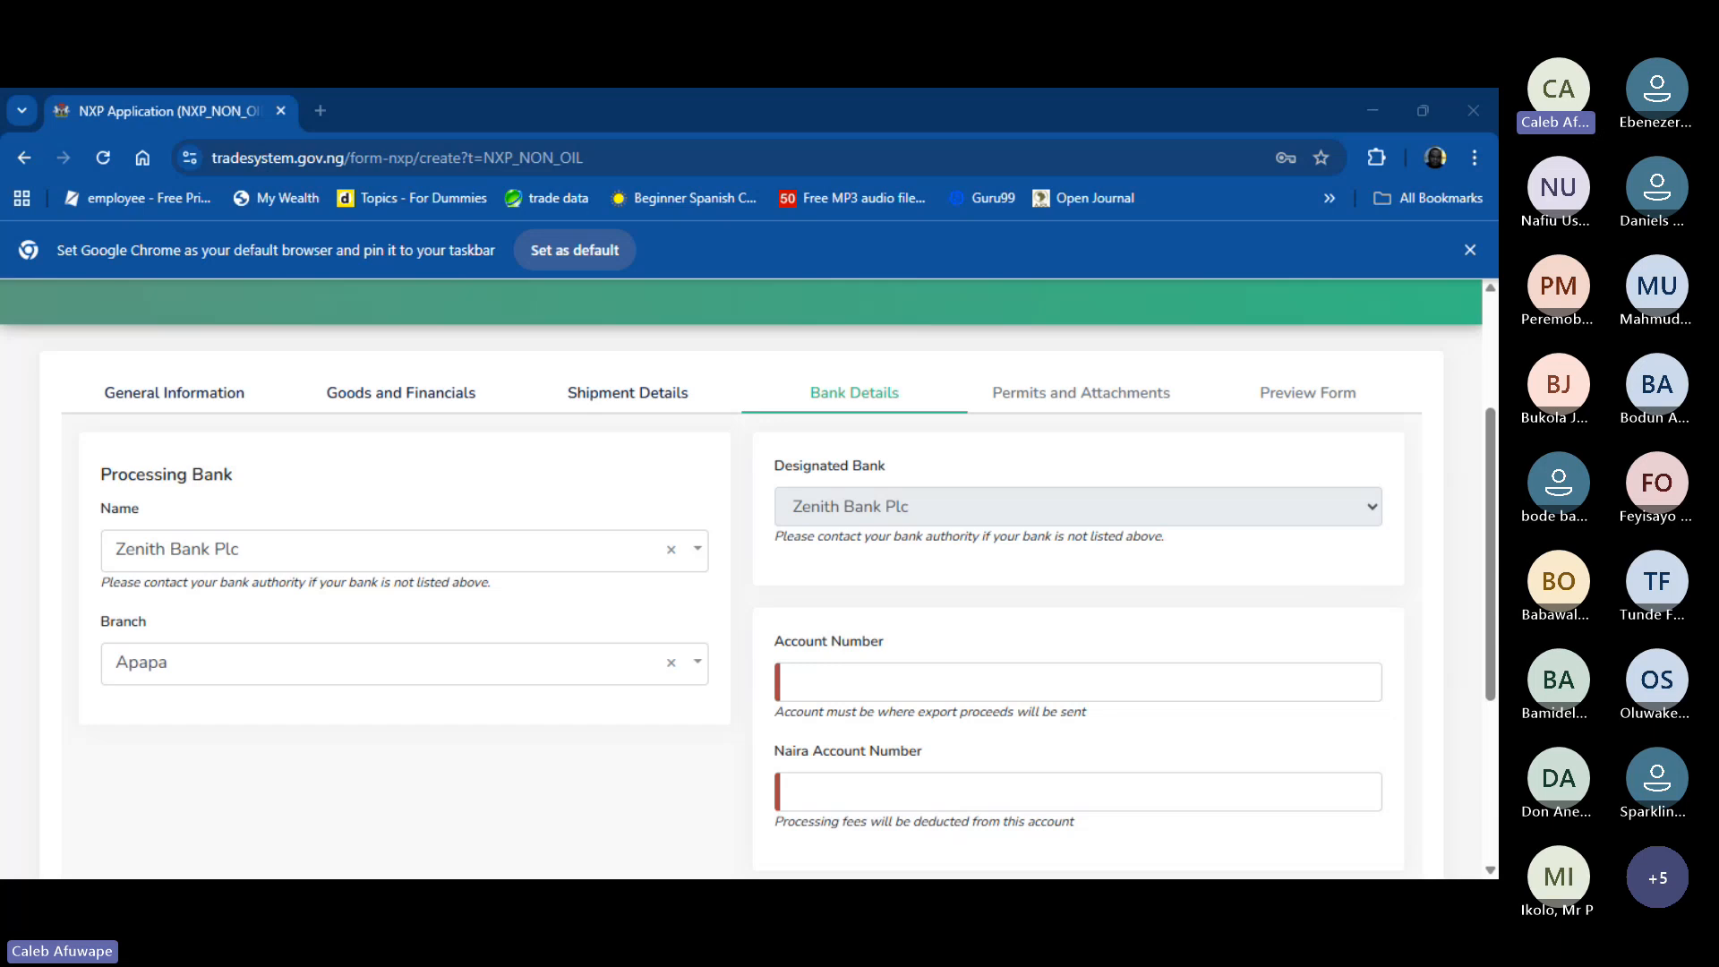
# - Fill in the export proceeds Account Number and the Naira Account Number with the company's account numbers
pyautogui.click(832, 682)
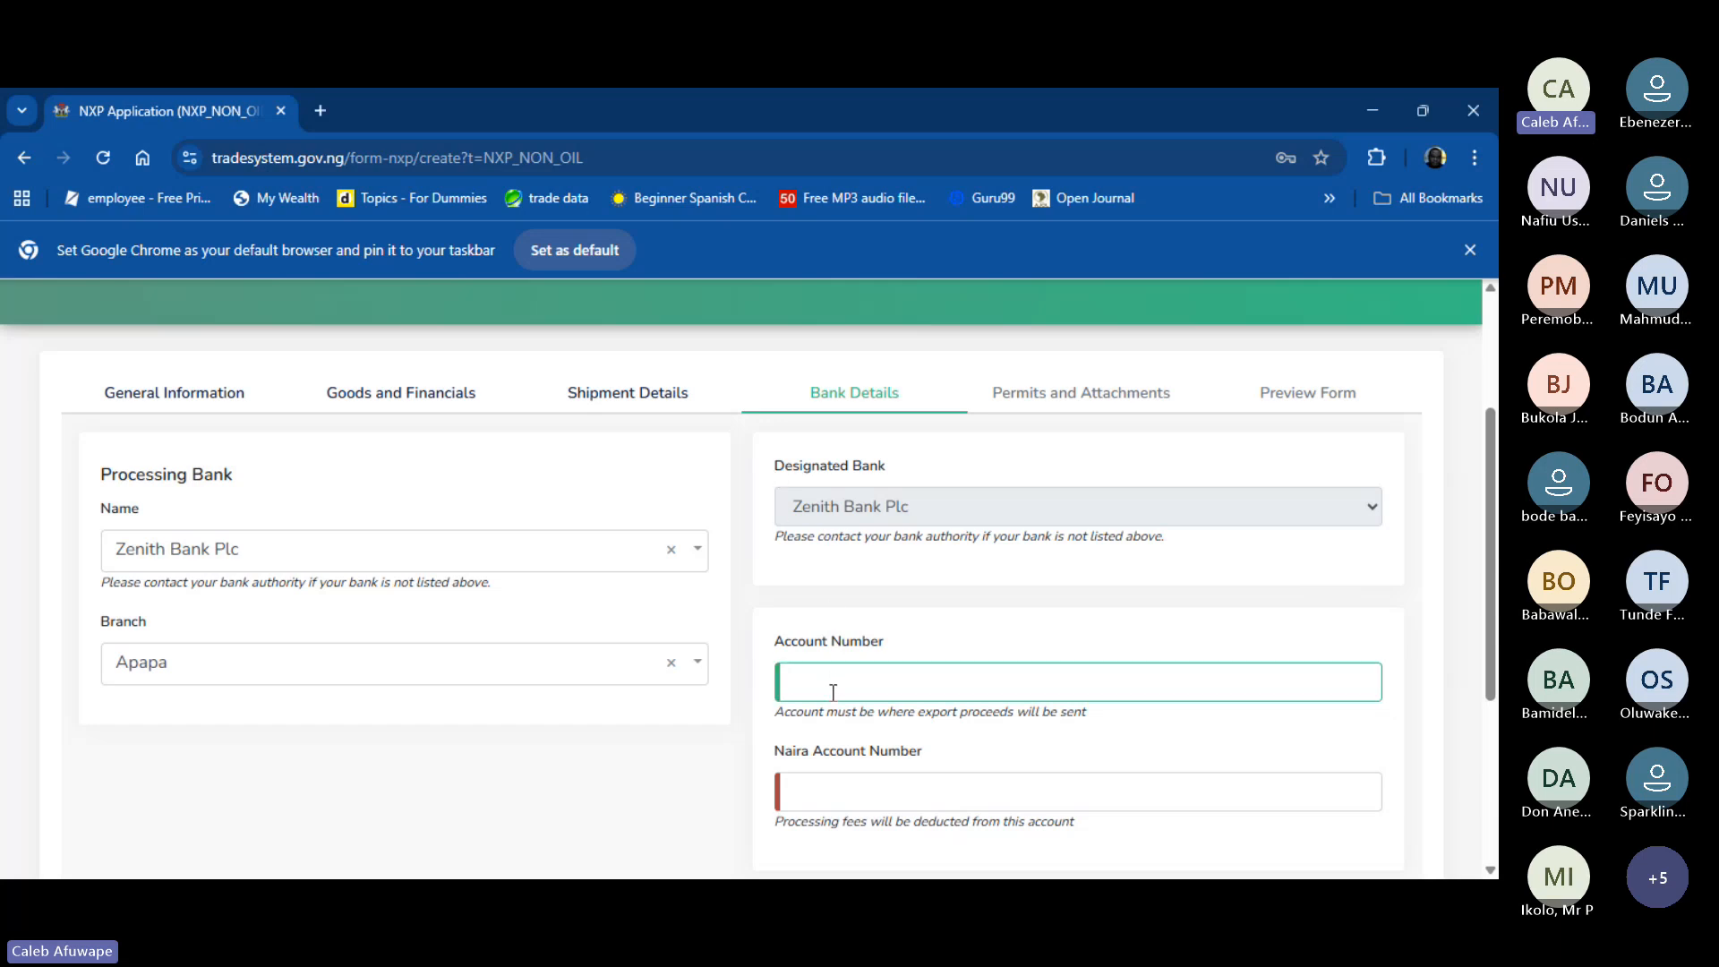
pyautogui.scroll(-3, 833, 697)
pyautogui.write('82')
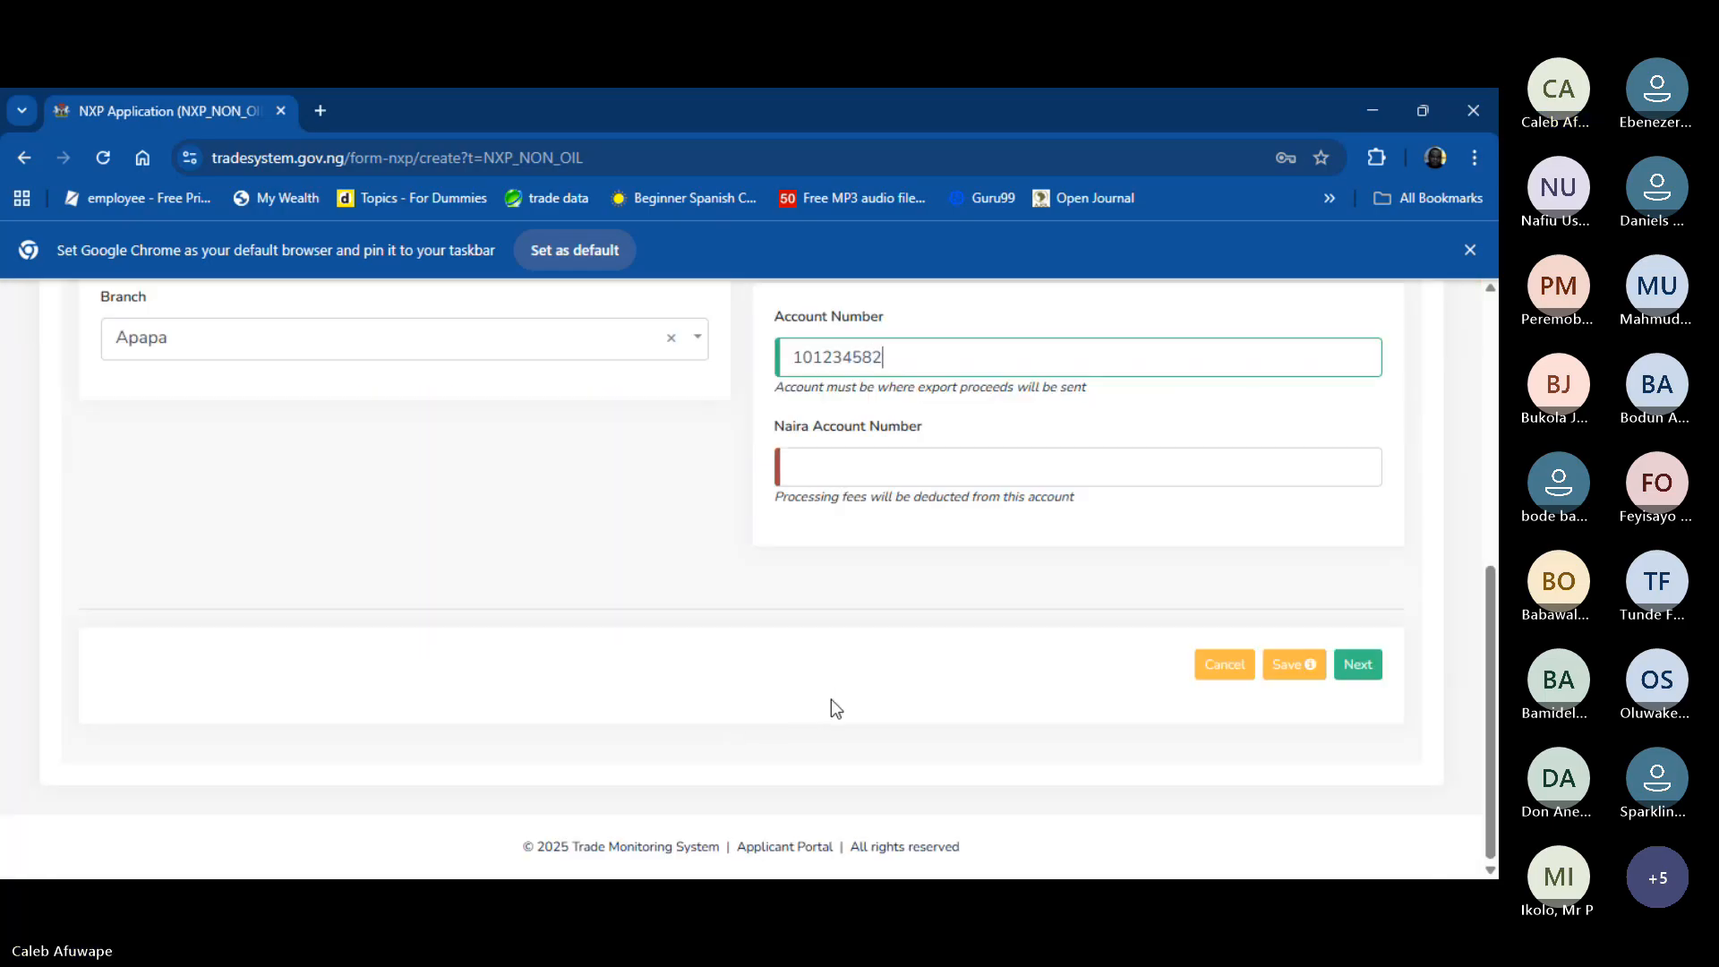
pyautogui.write('7')
pyautogui.click(881, 468)
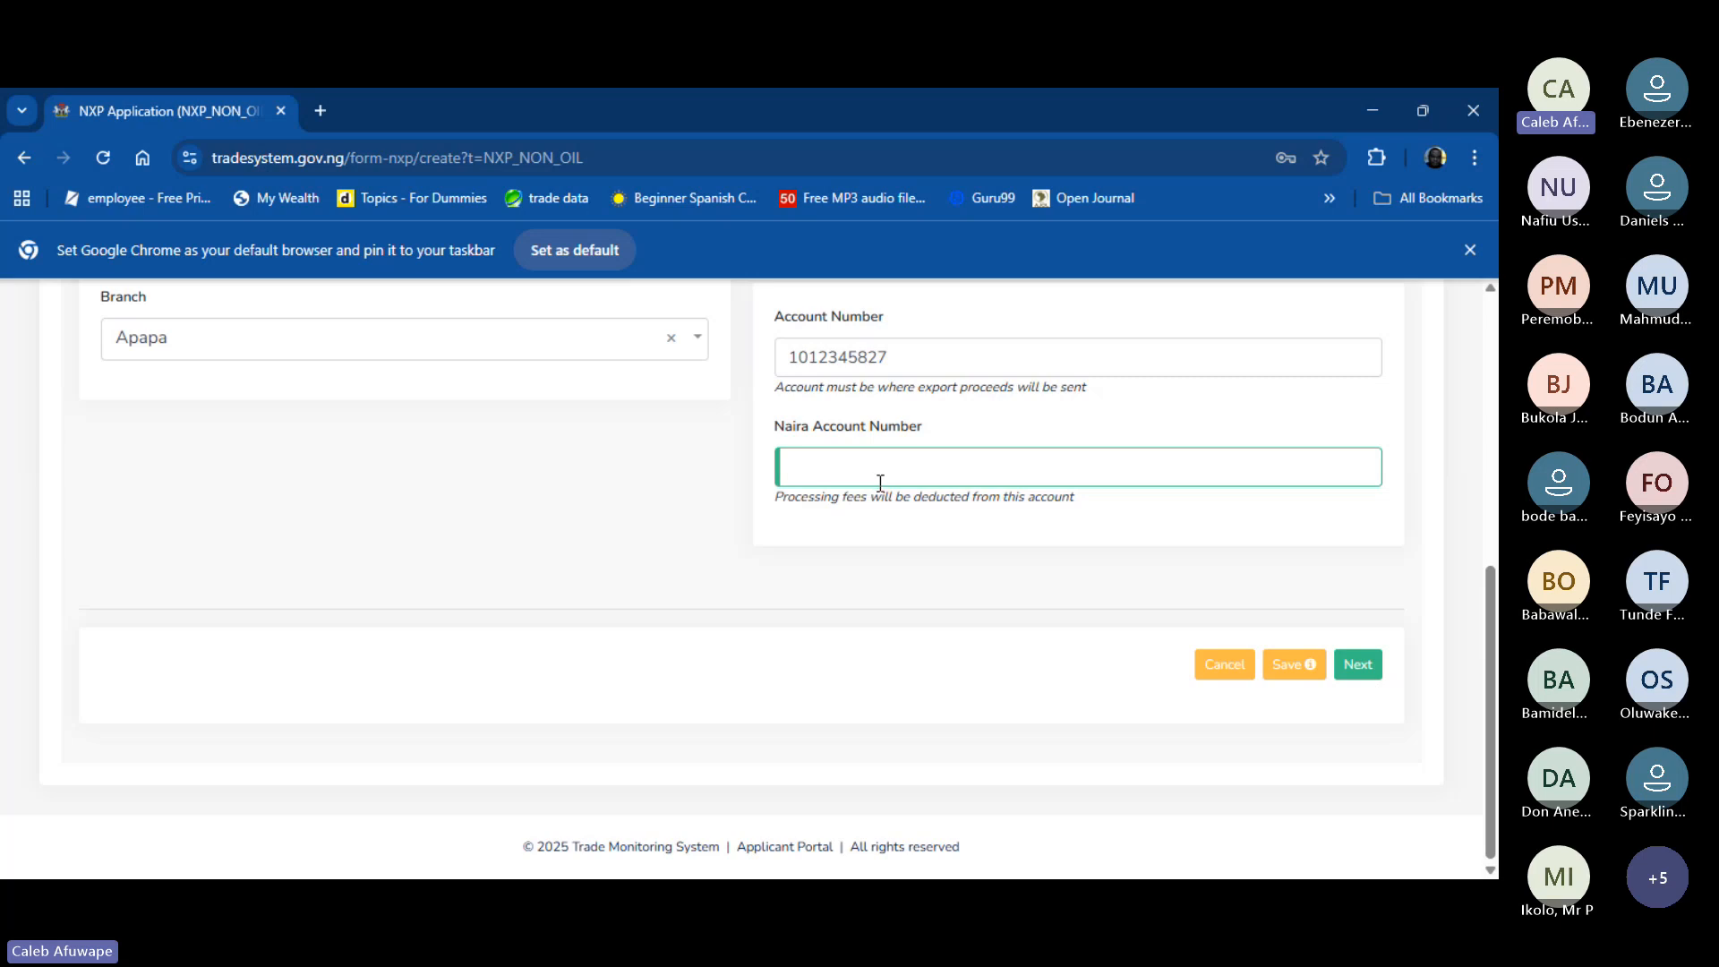
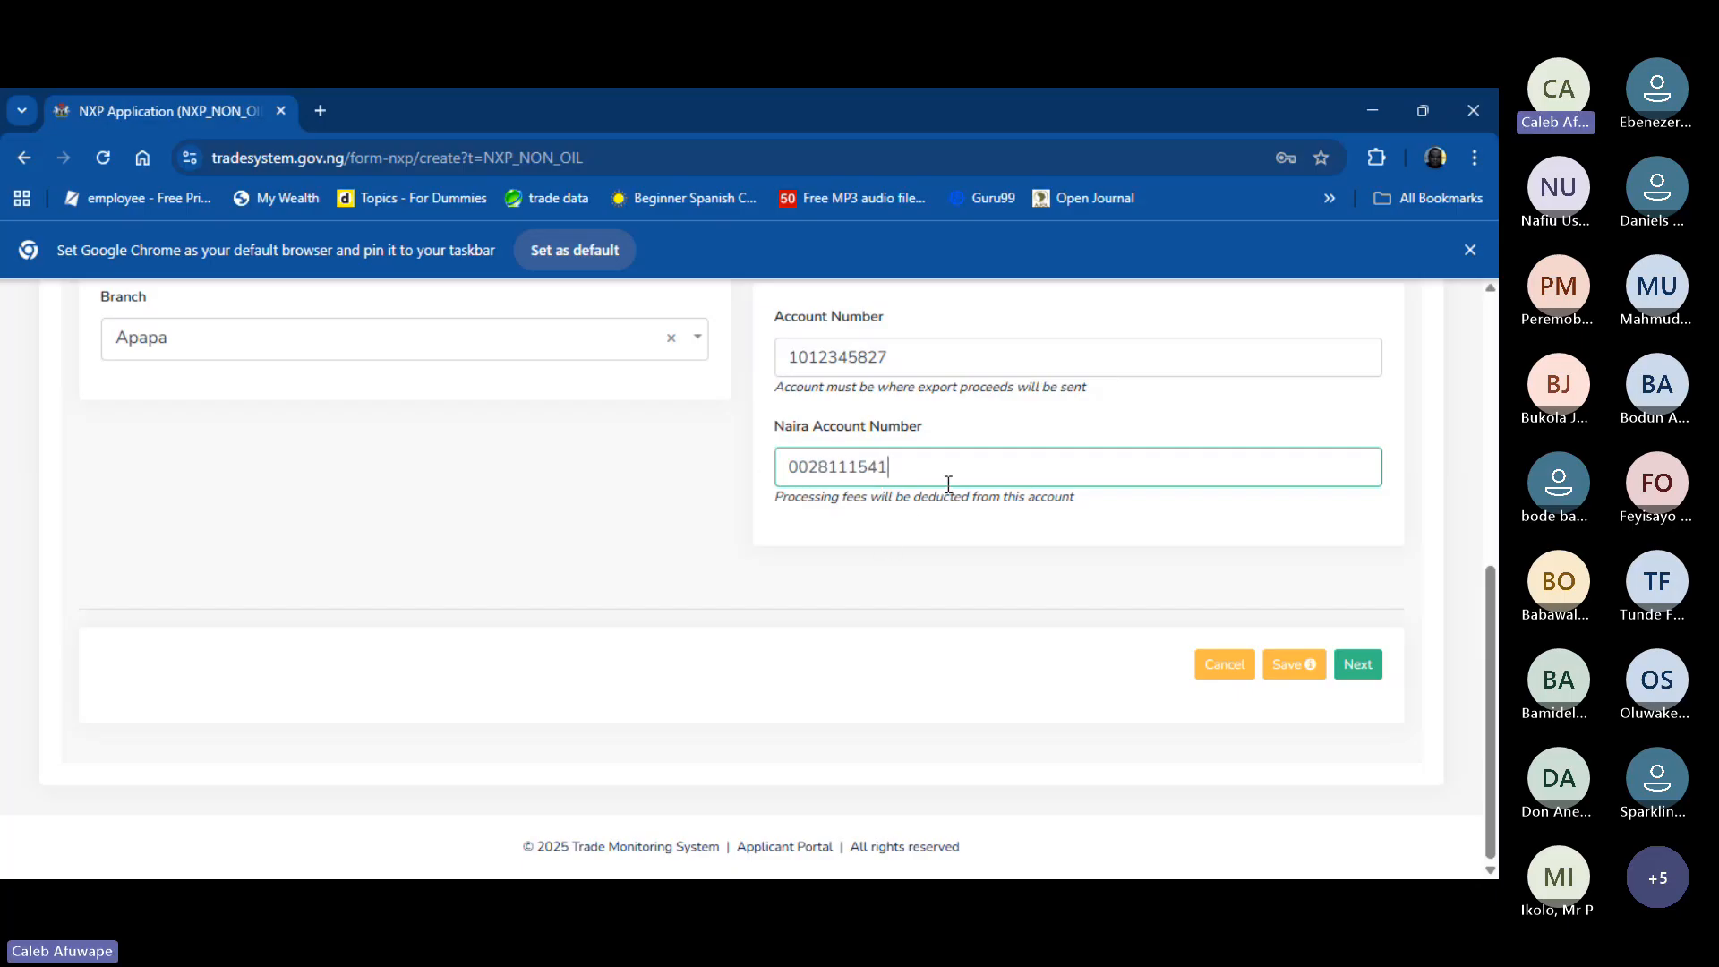
# - Advance to Permits and Attachments and start choosing a file for the permit
pyautogui.click(1359, 667)
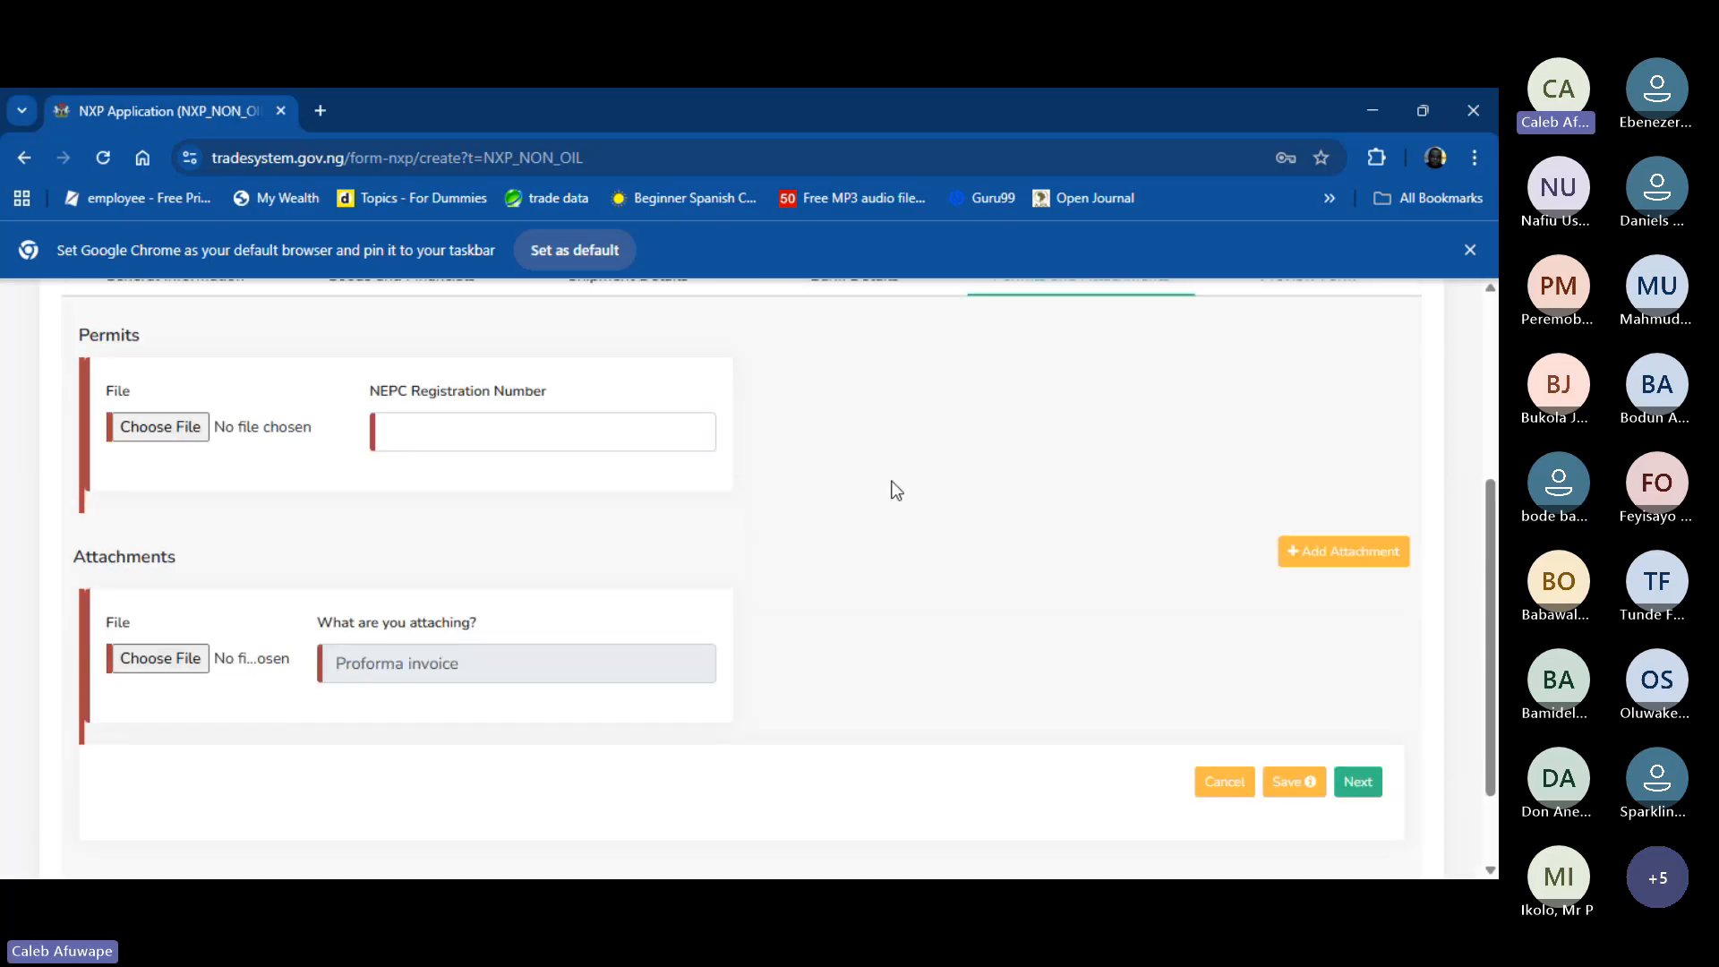
pyautogui.scroll(-5, 895, 489)
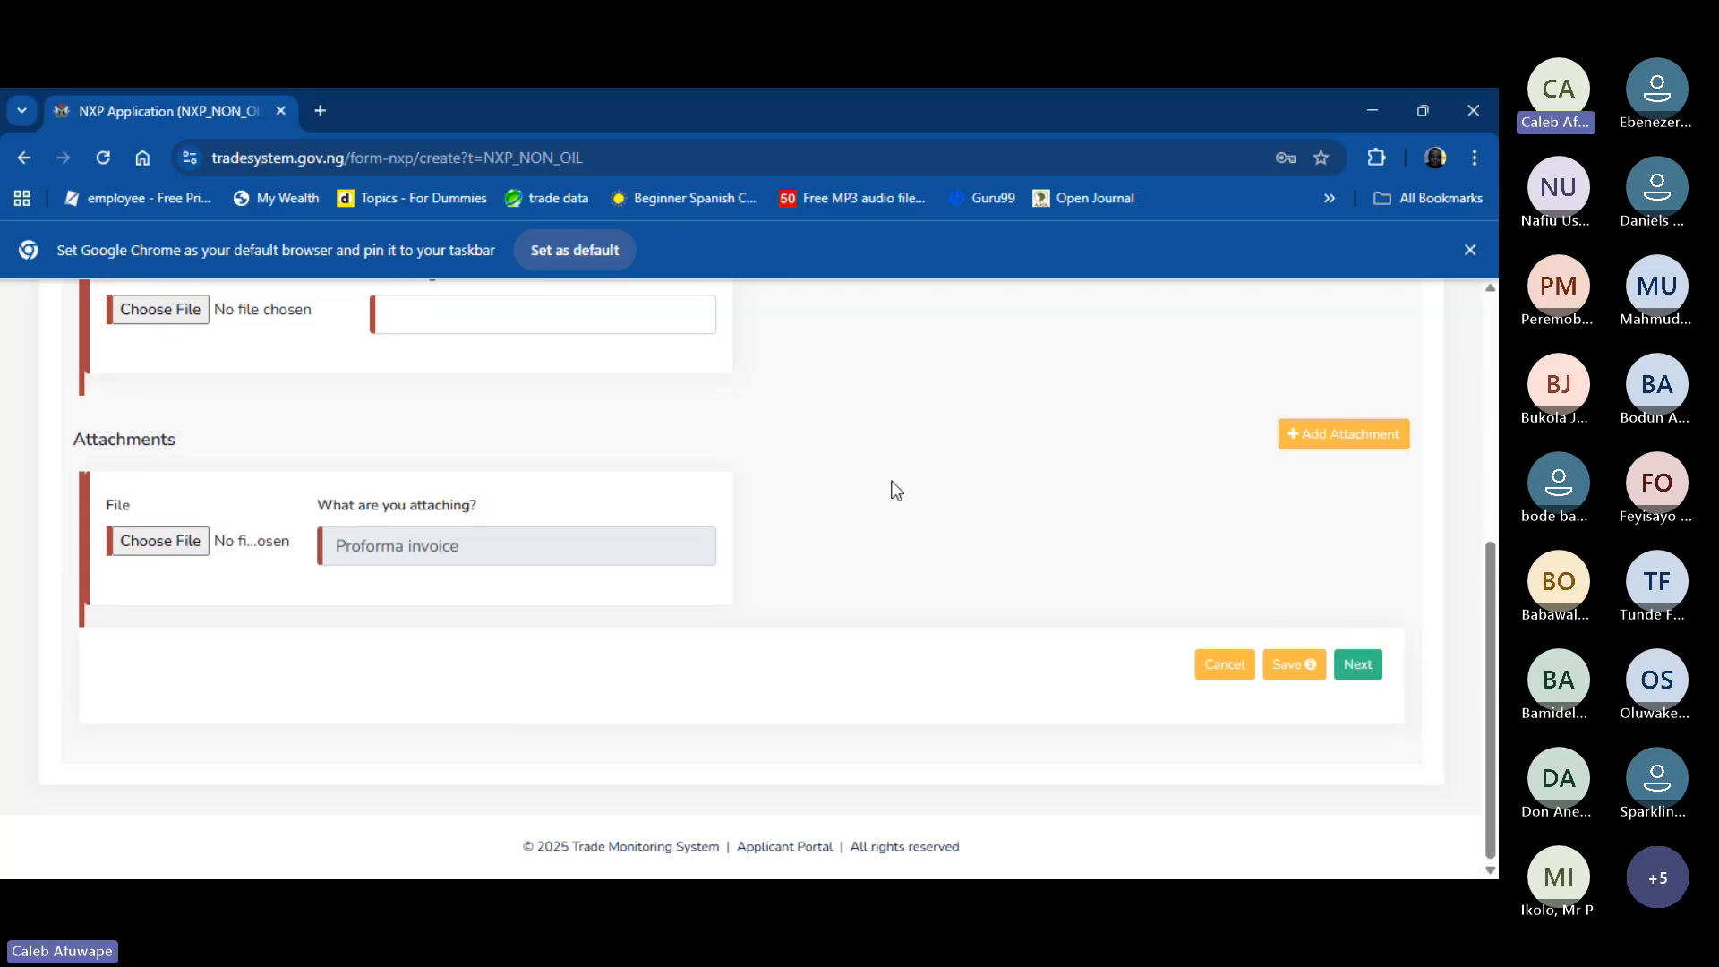
pyautogui.scroll(2, 896, 489)
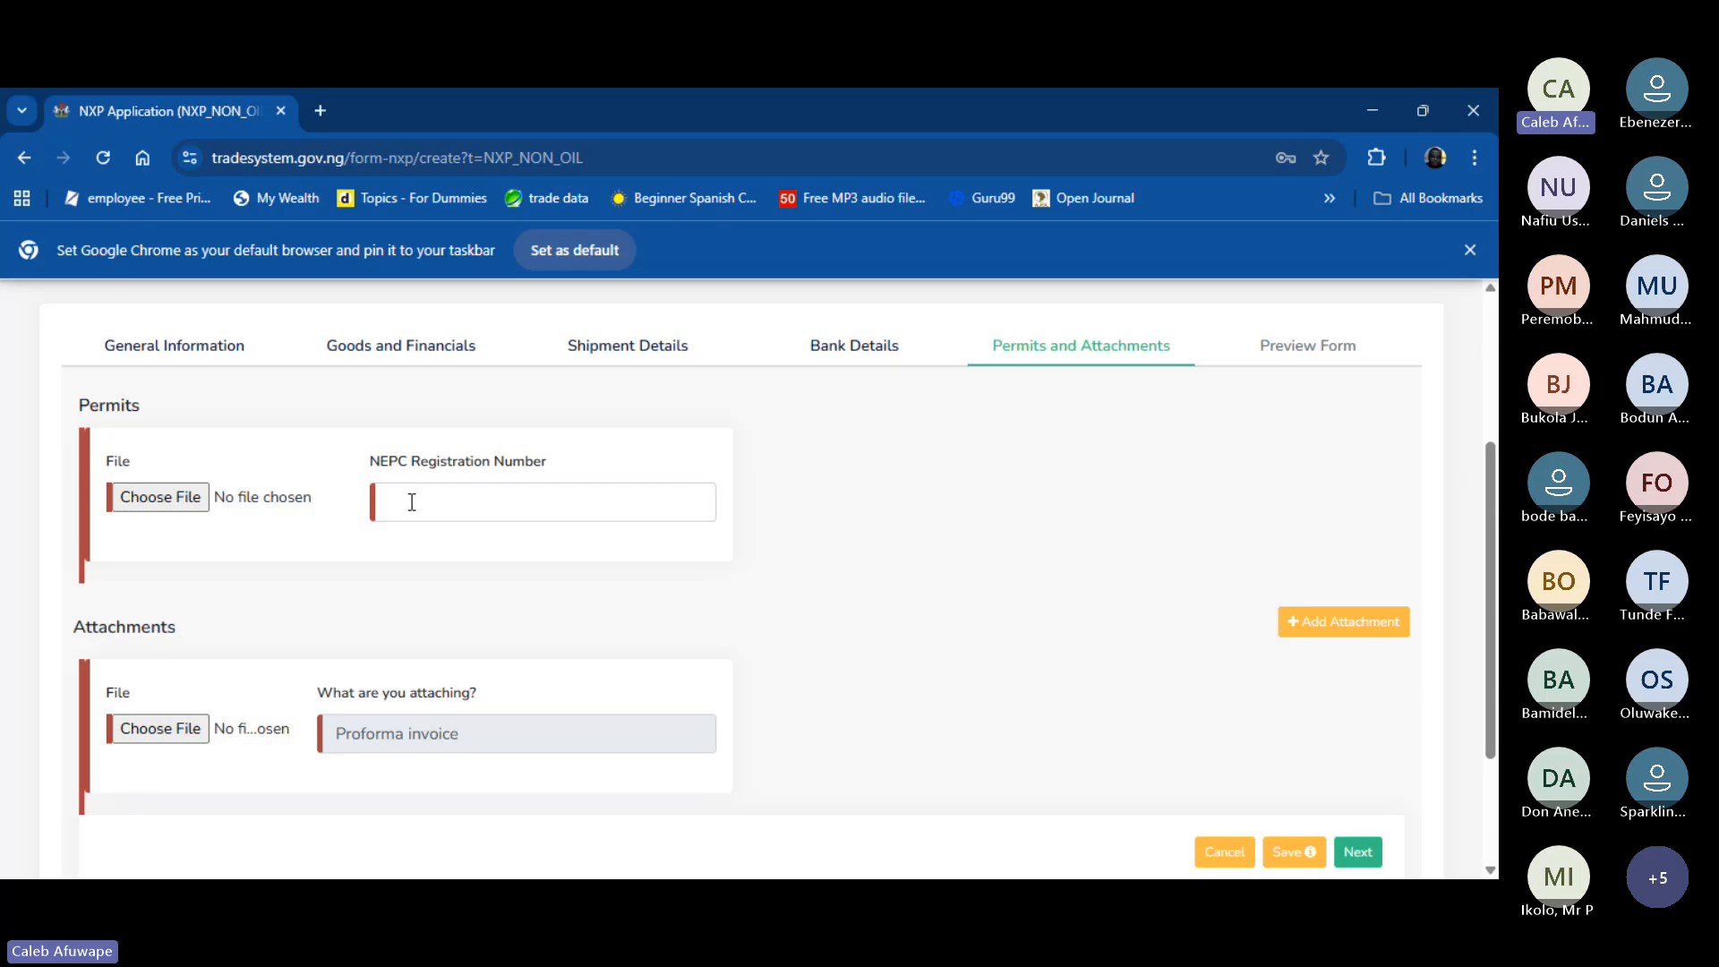
pyautogui.click(180, 502)
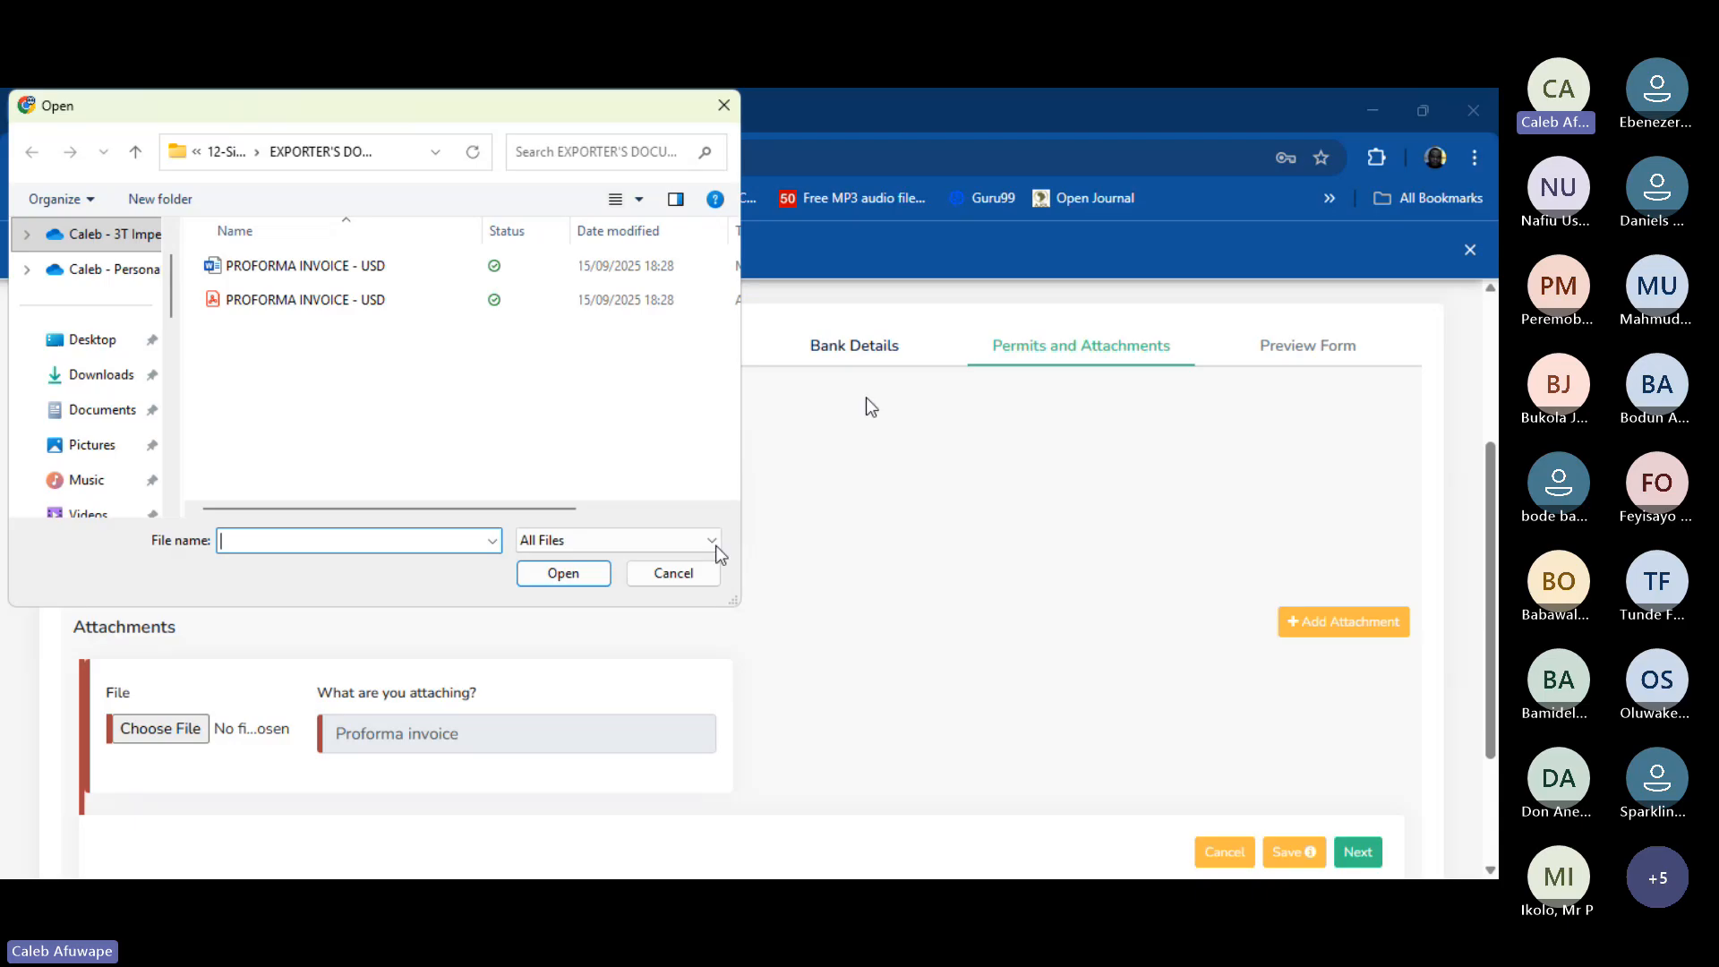
# - Attach the PROFORMA INVOICE - USD PDF as the proforma invoice instead of the permit file
pyautogui.click(689, 571)
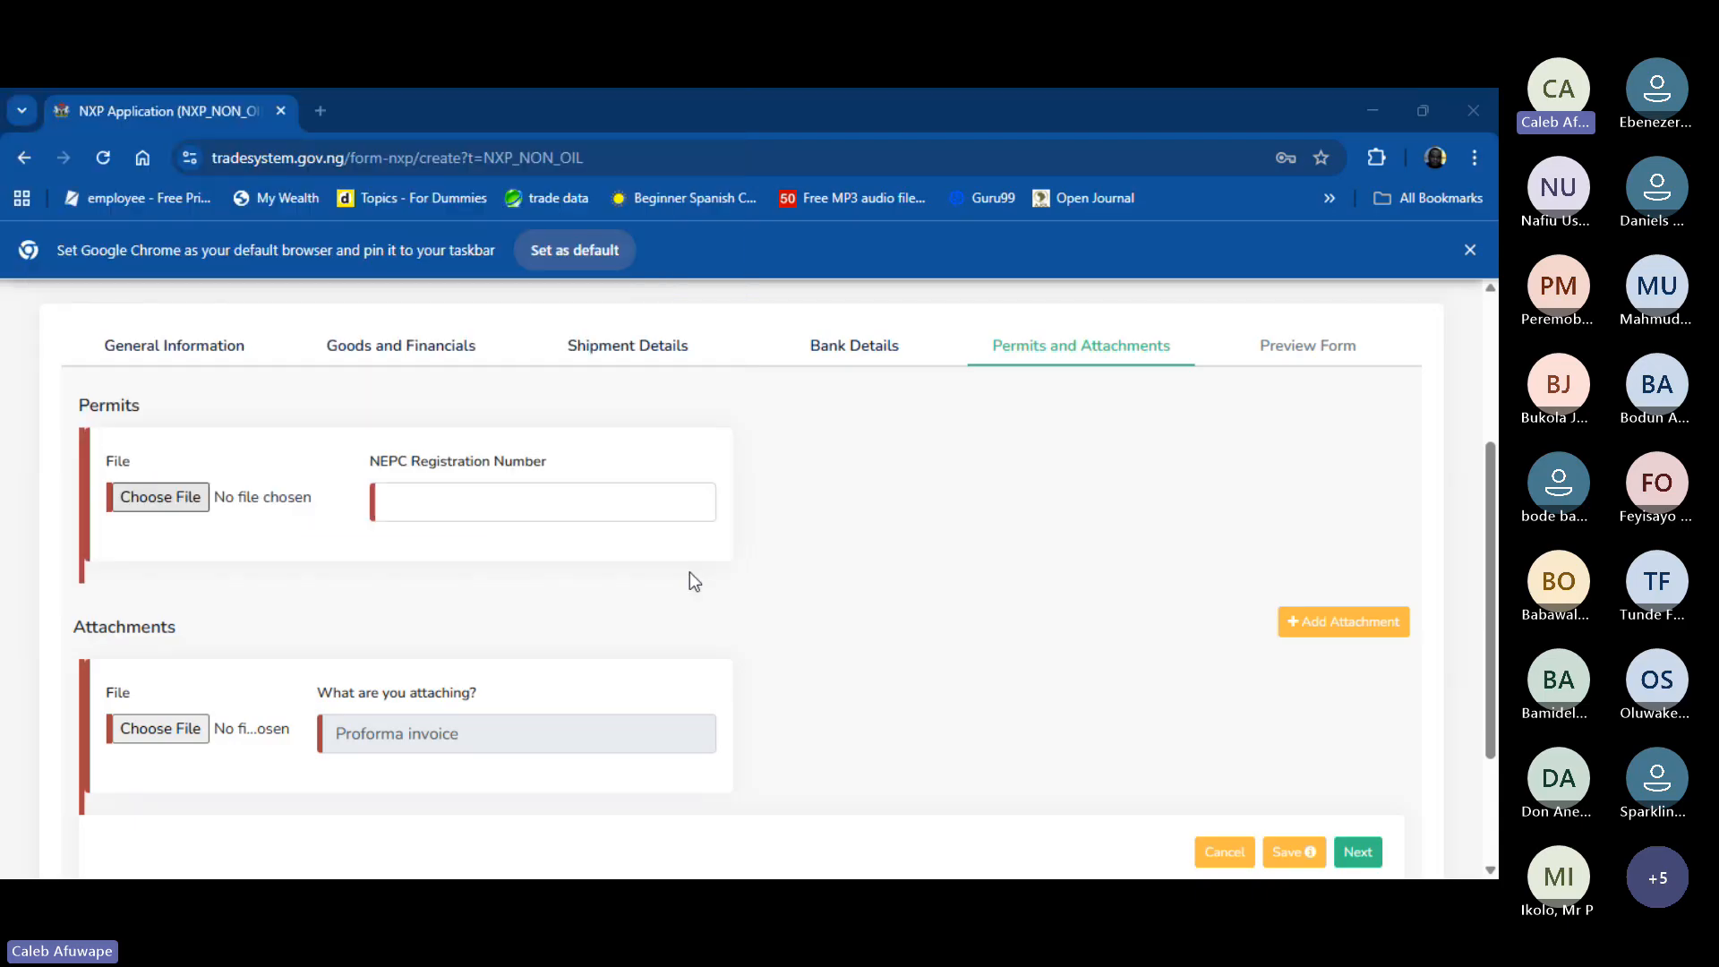
pyautogui.click(145, 723)
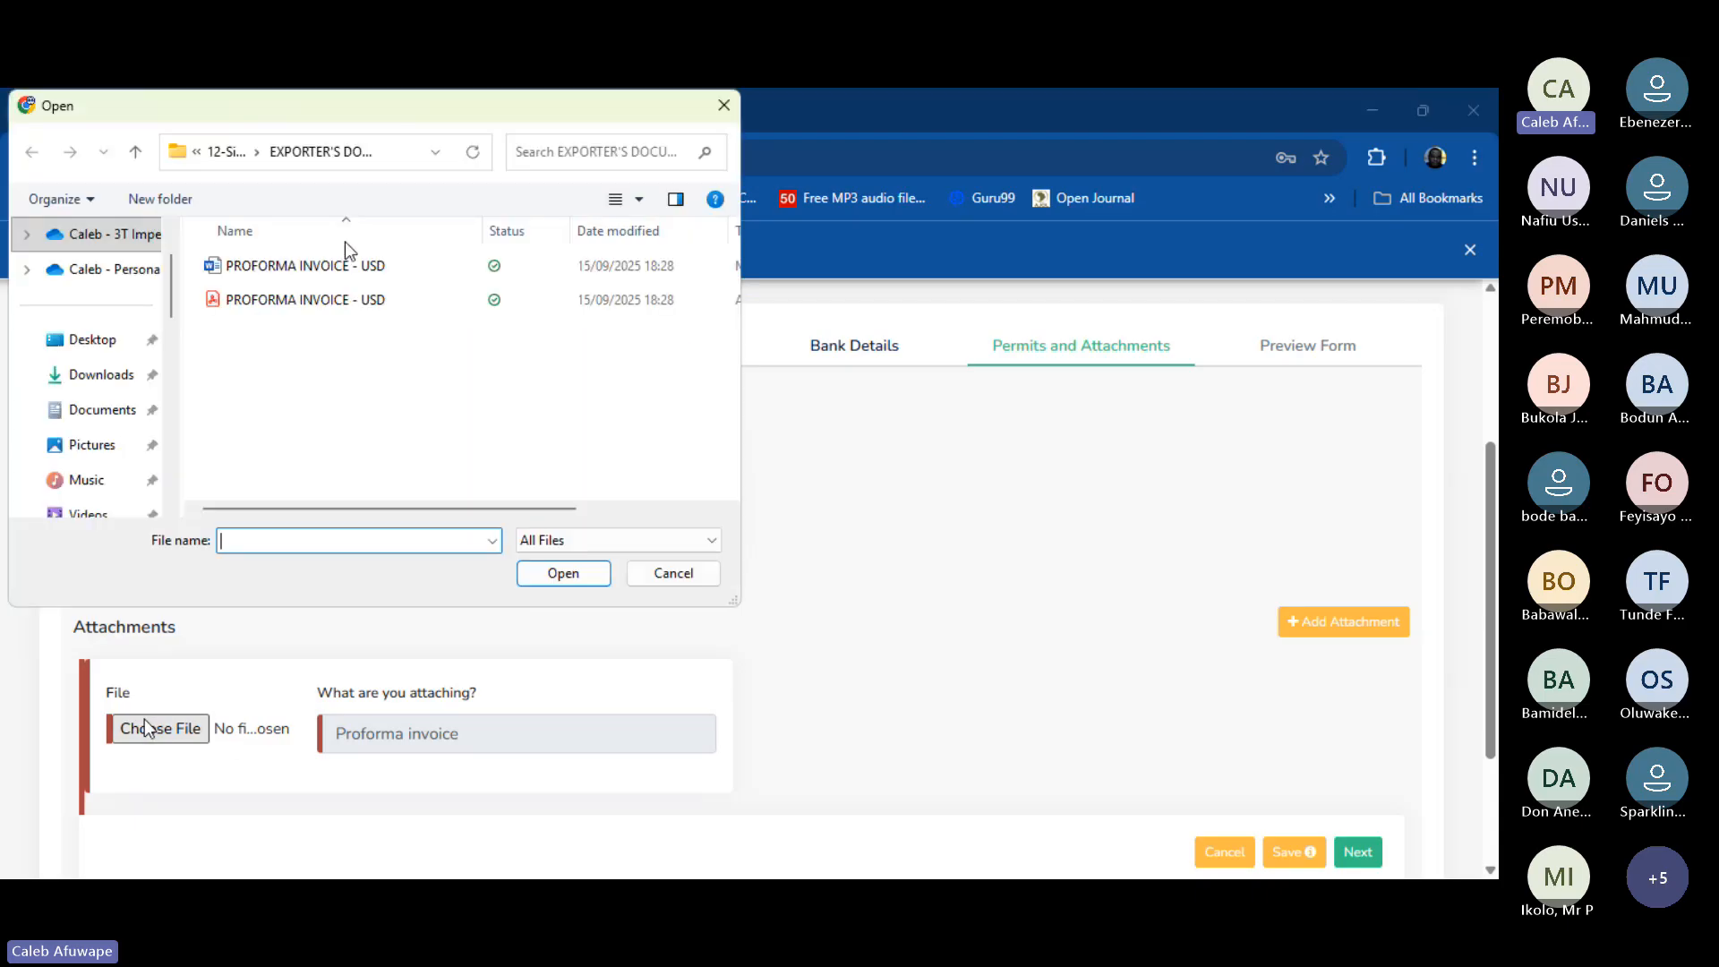
pyautogui.click(320, 308)
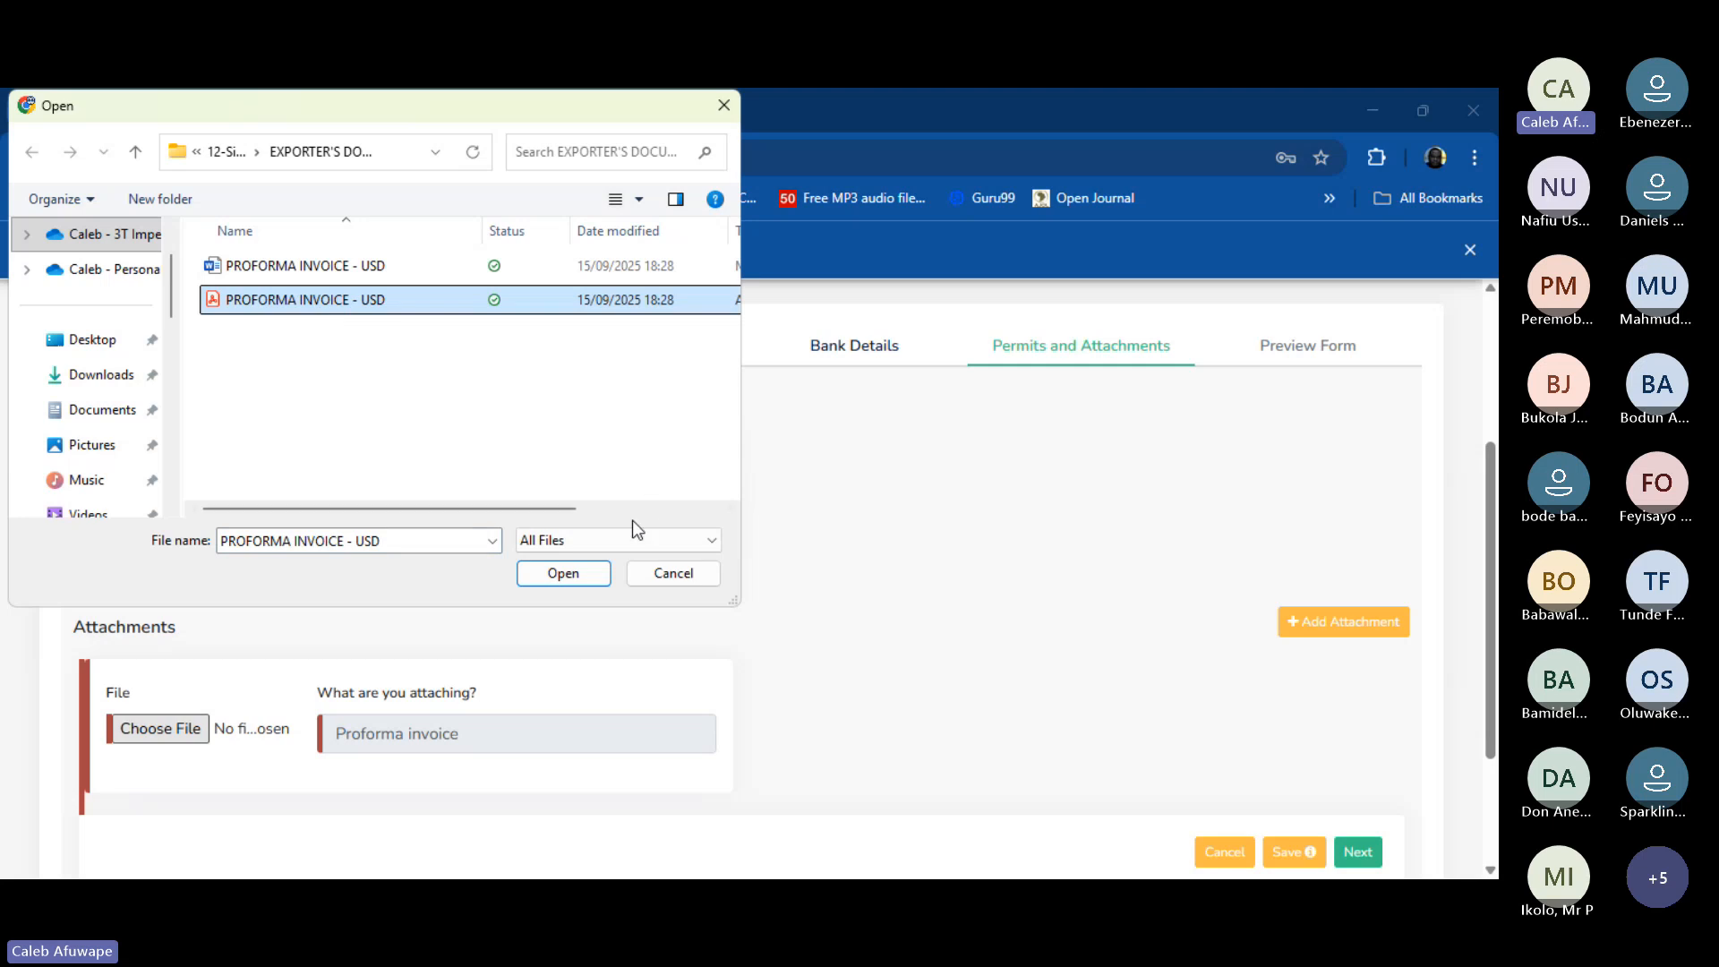
pyautogui.click(567, 571)
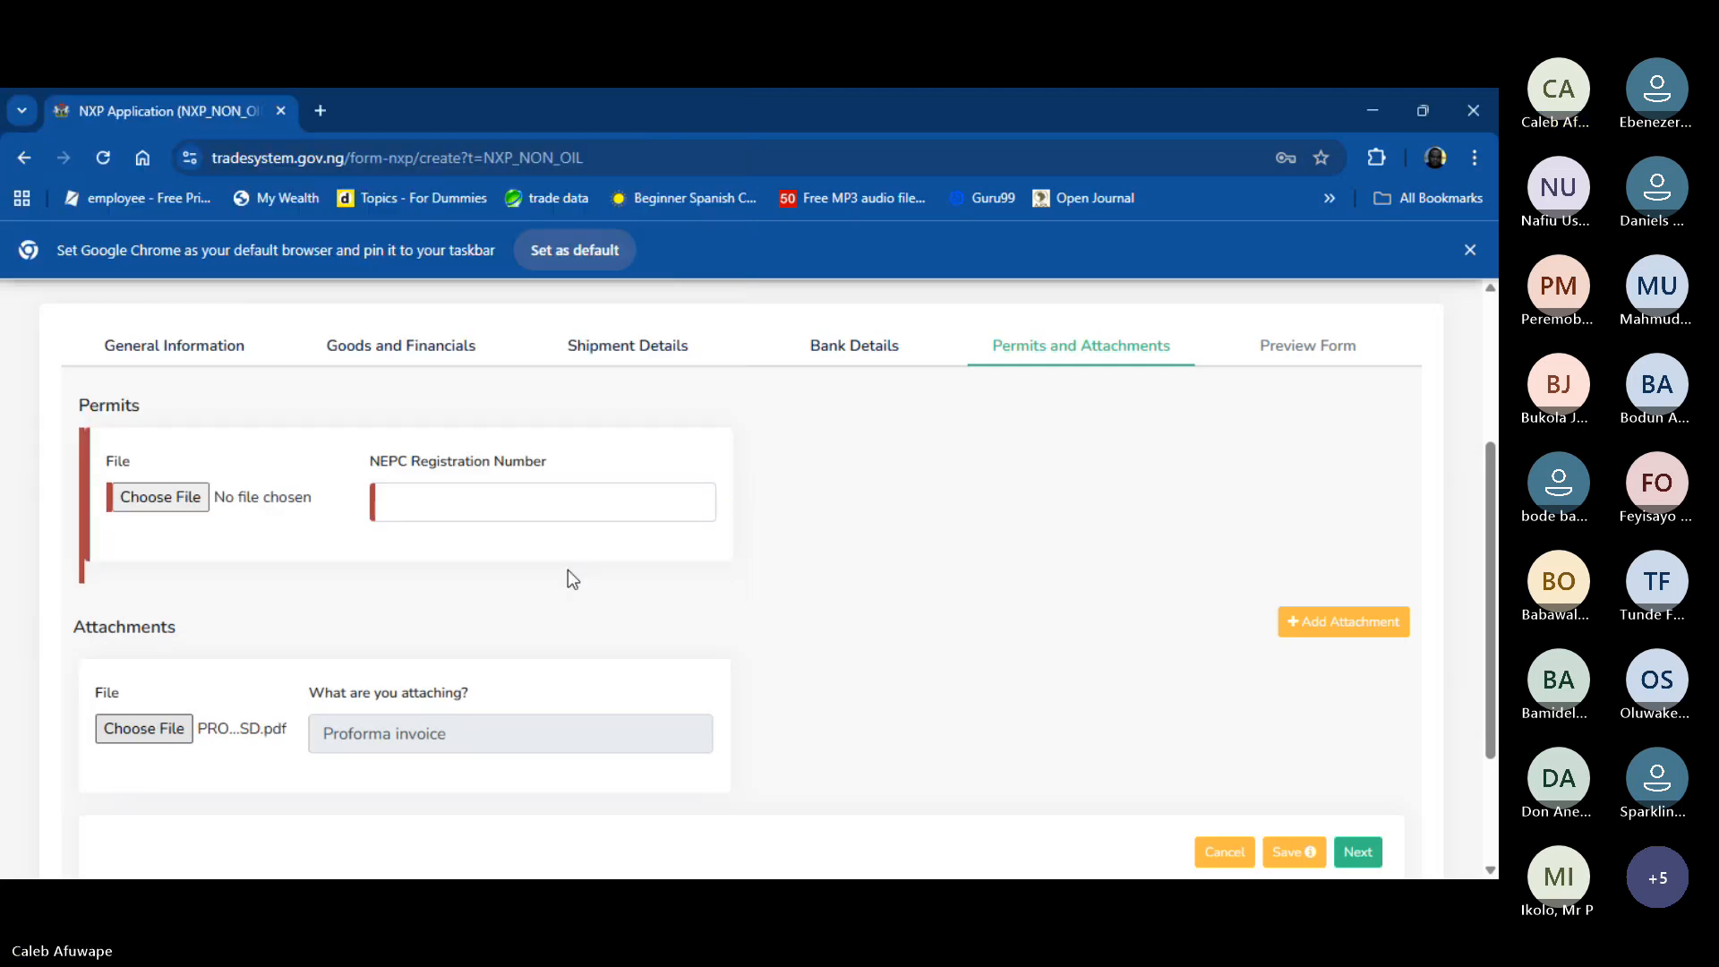
pyautogui.click(204, 507)
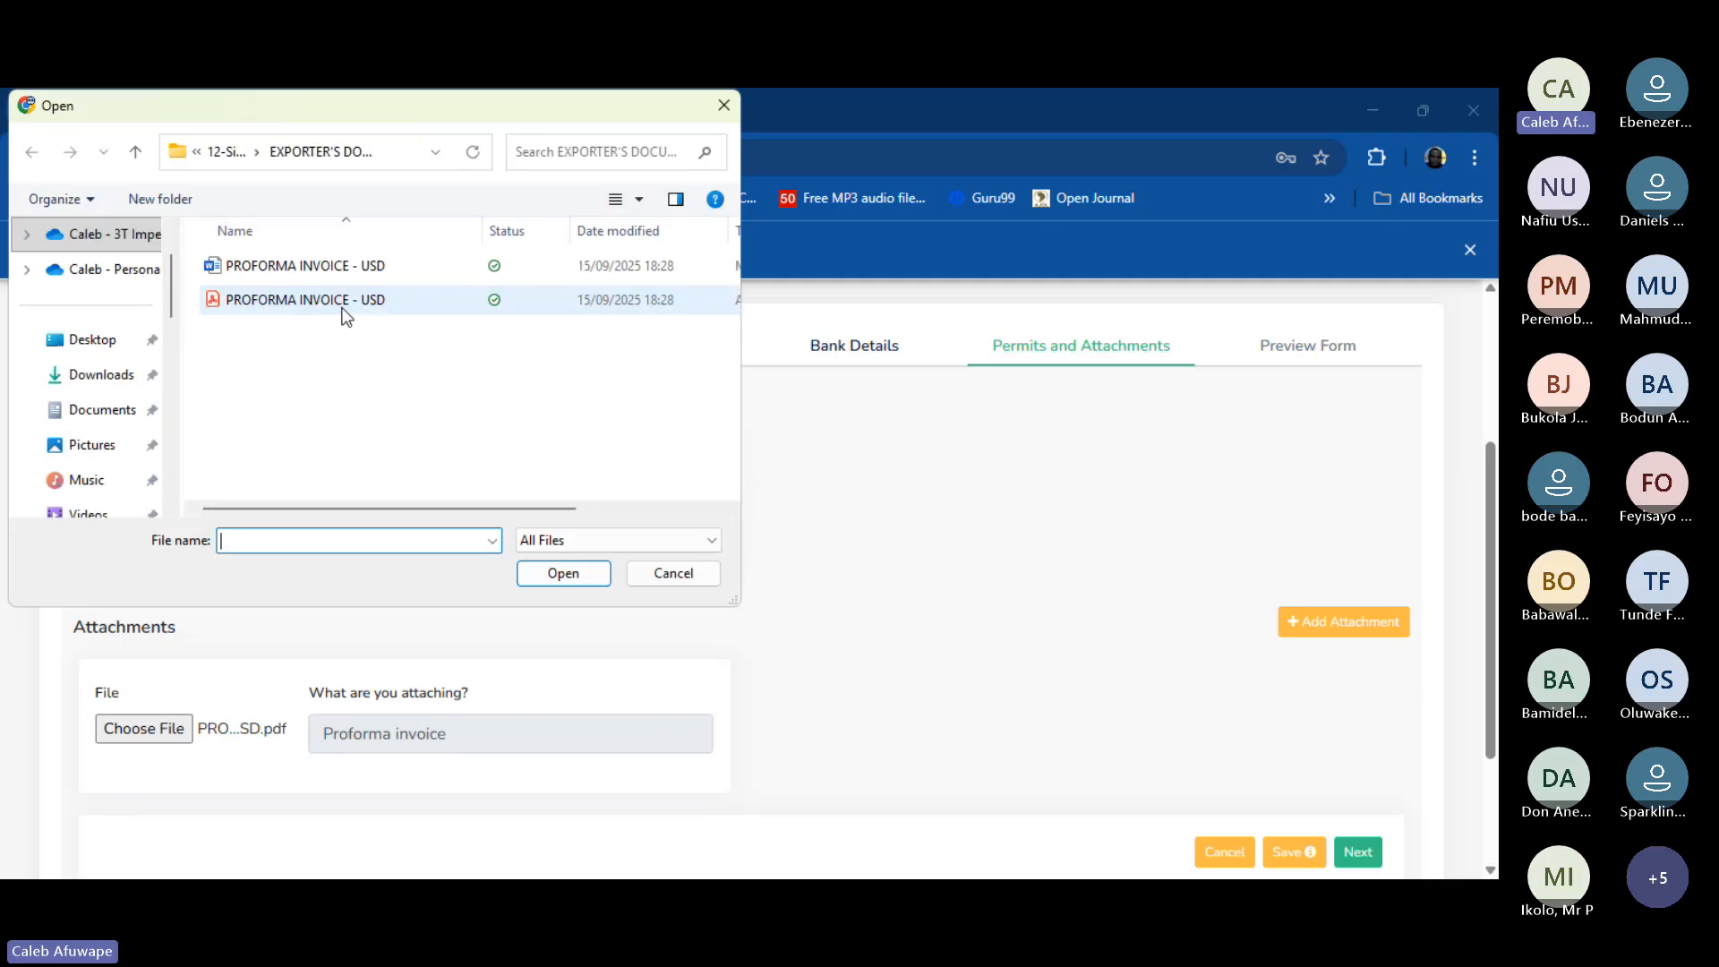
# - Attach the 3T IMPEX CONSULTING LIMITED-certificate PDF from Logistics > Export Documentation > Pre Export Documents > 3T Impex Consulting as the permit
pyautogui.click(222, 151)
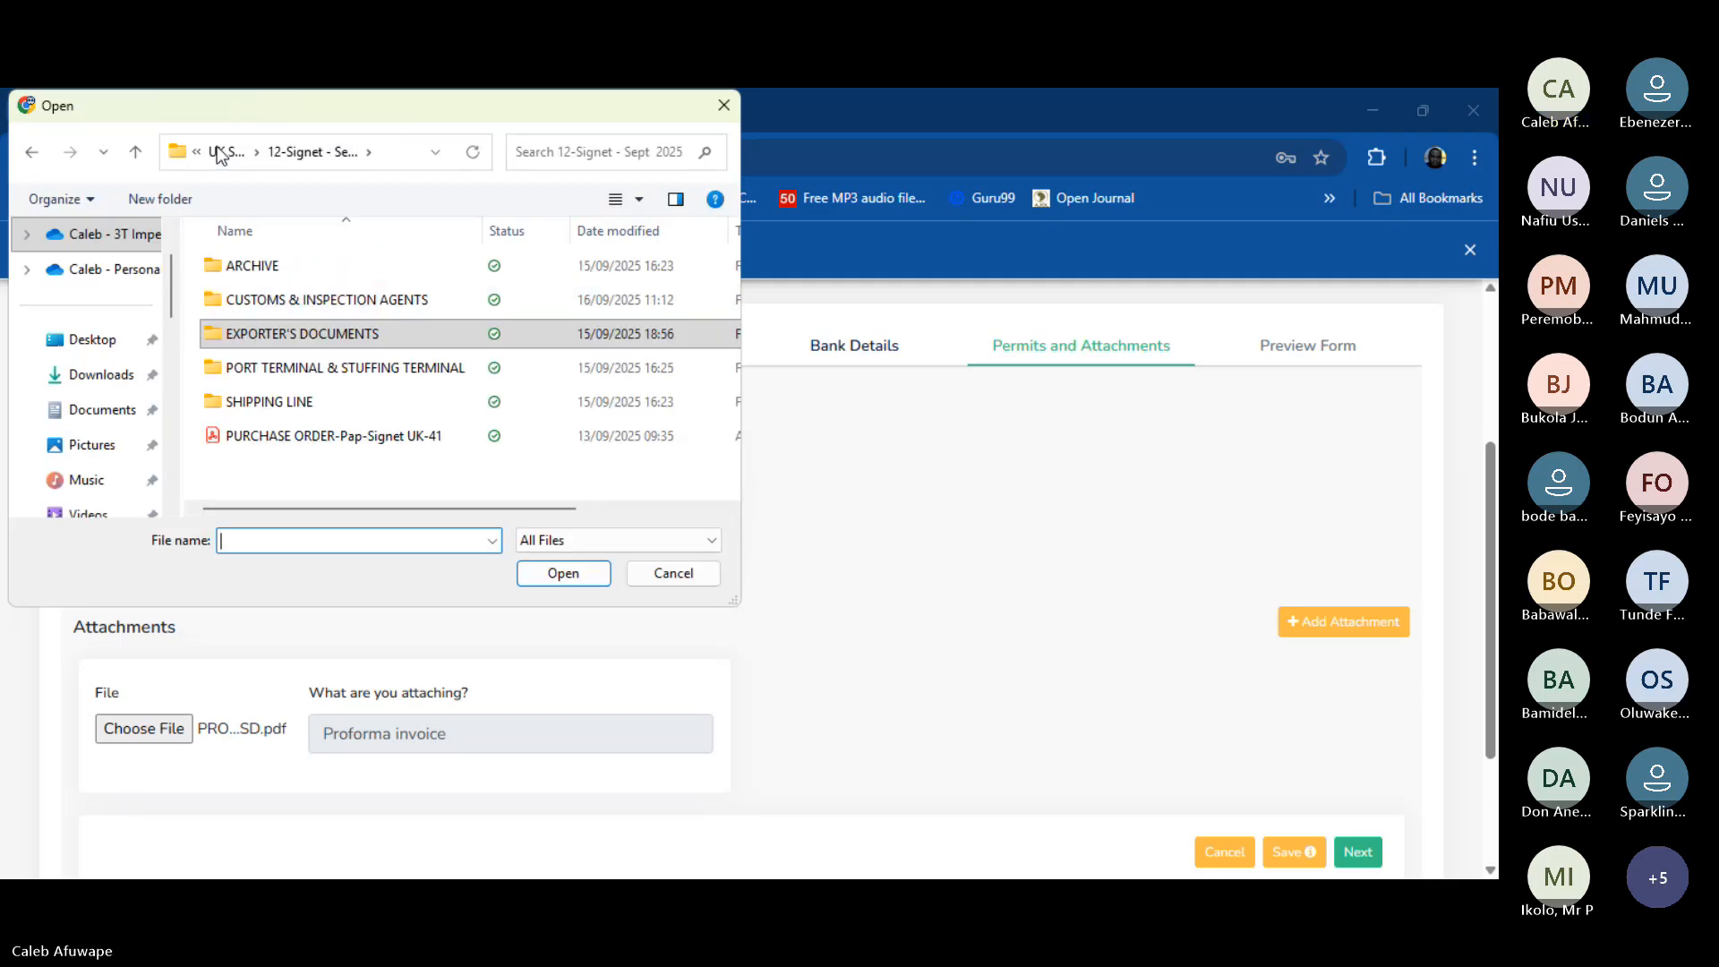
pyautogui.click(224, 152)
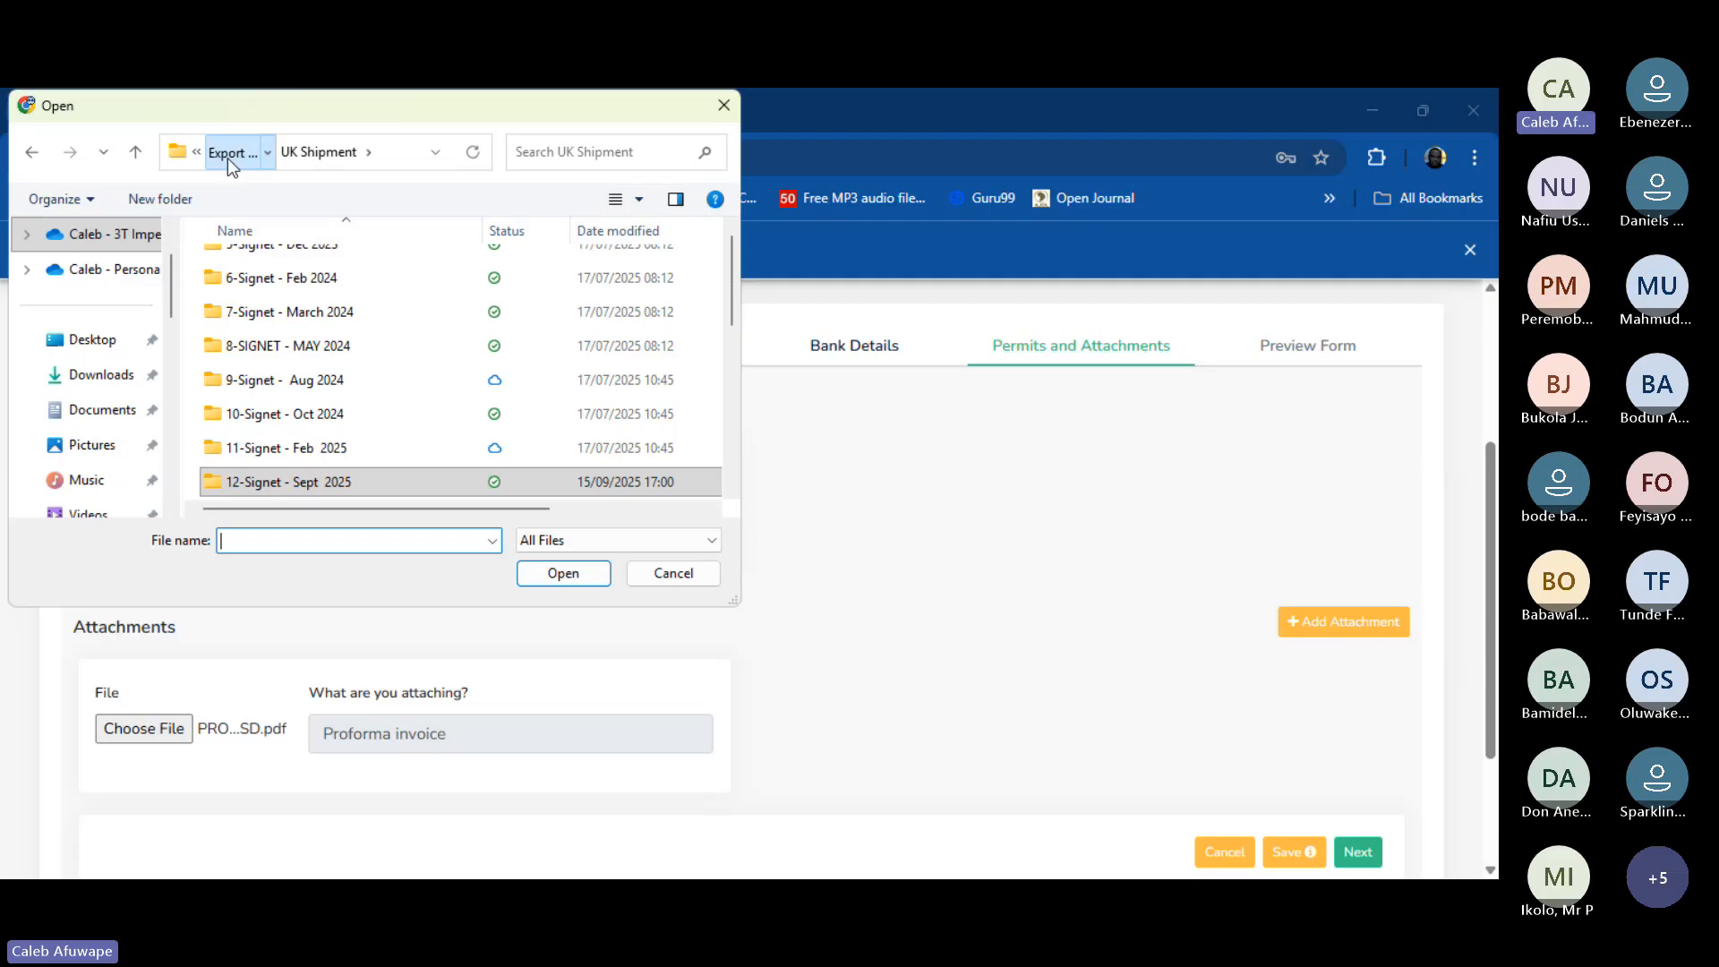
pyautogui.click(227, 157)
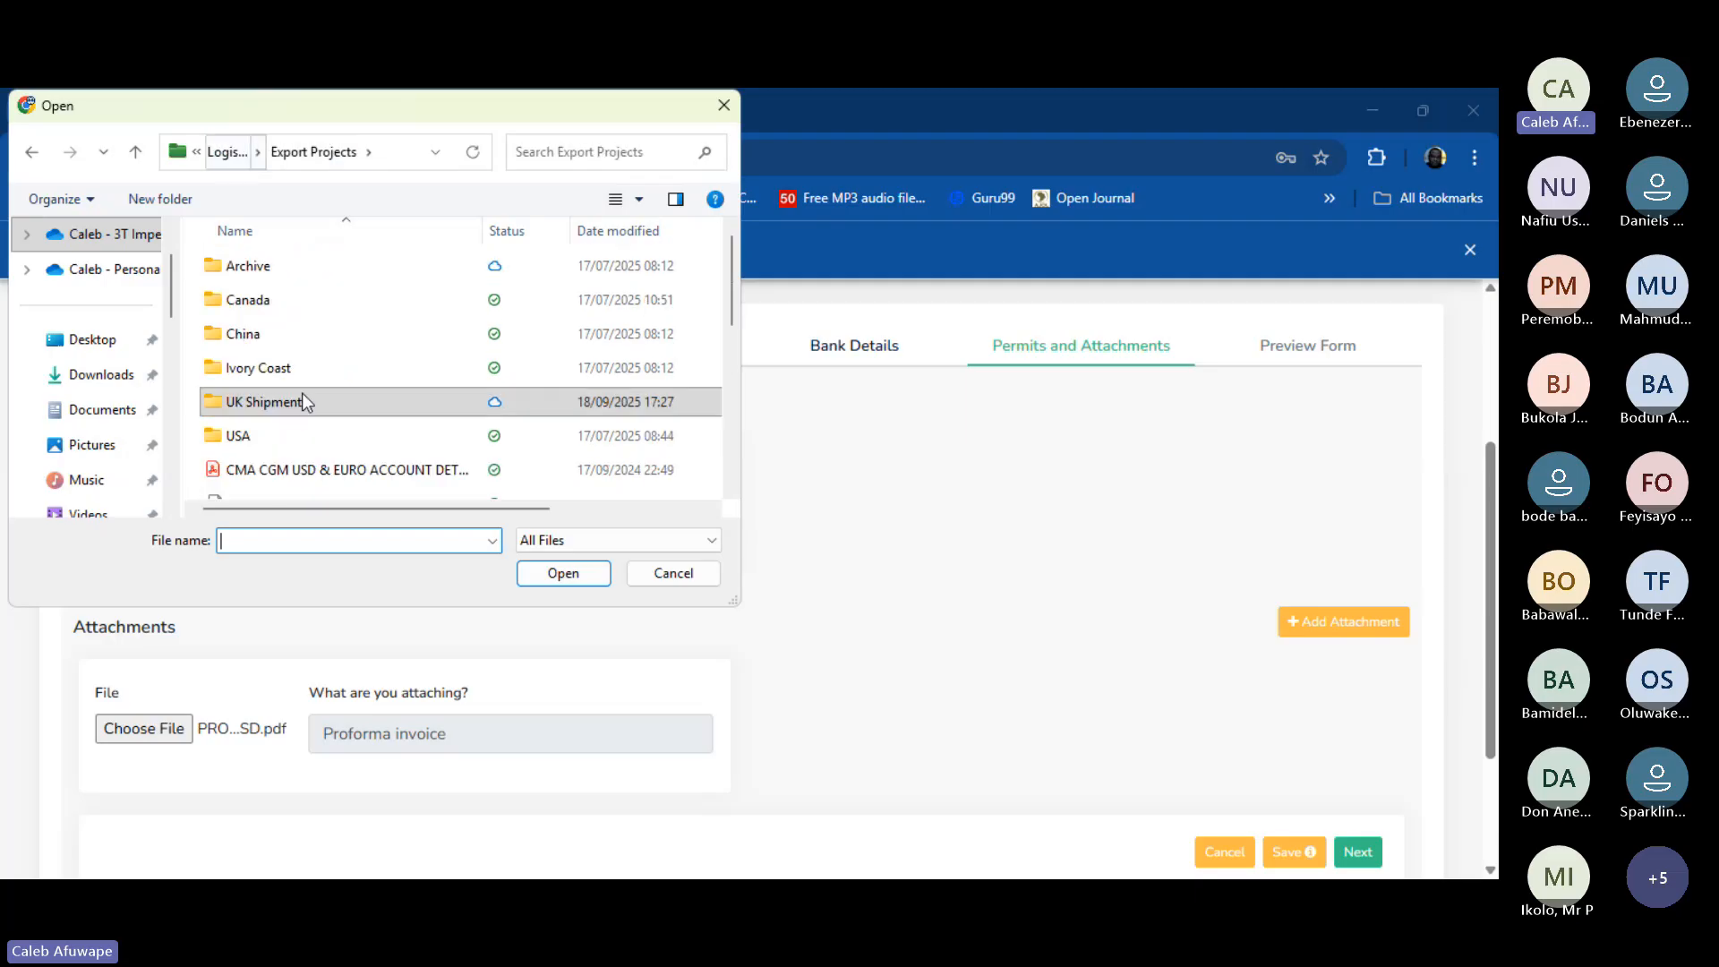
pyautogui.click(224, 152)
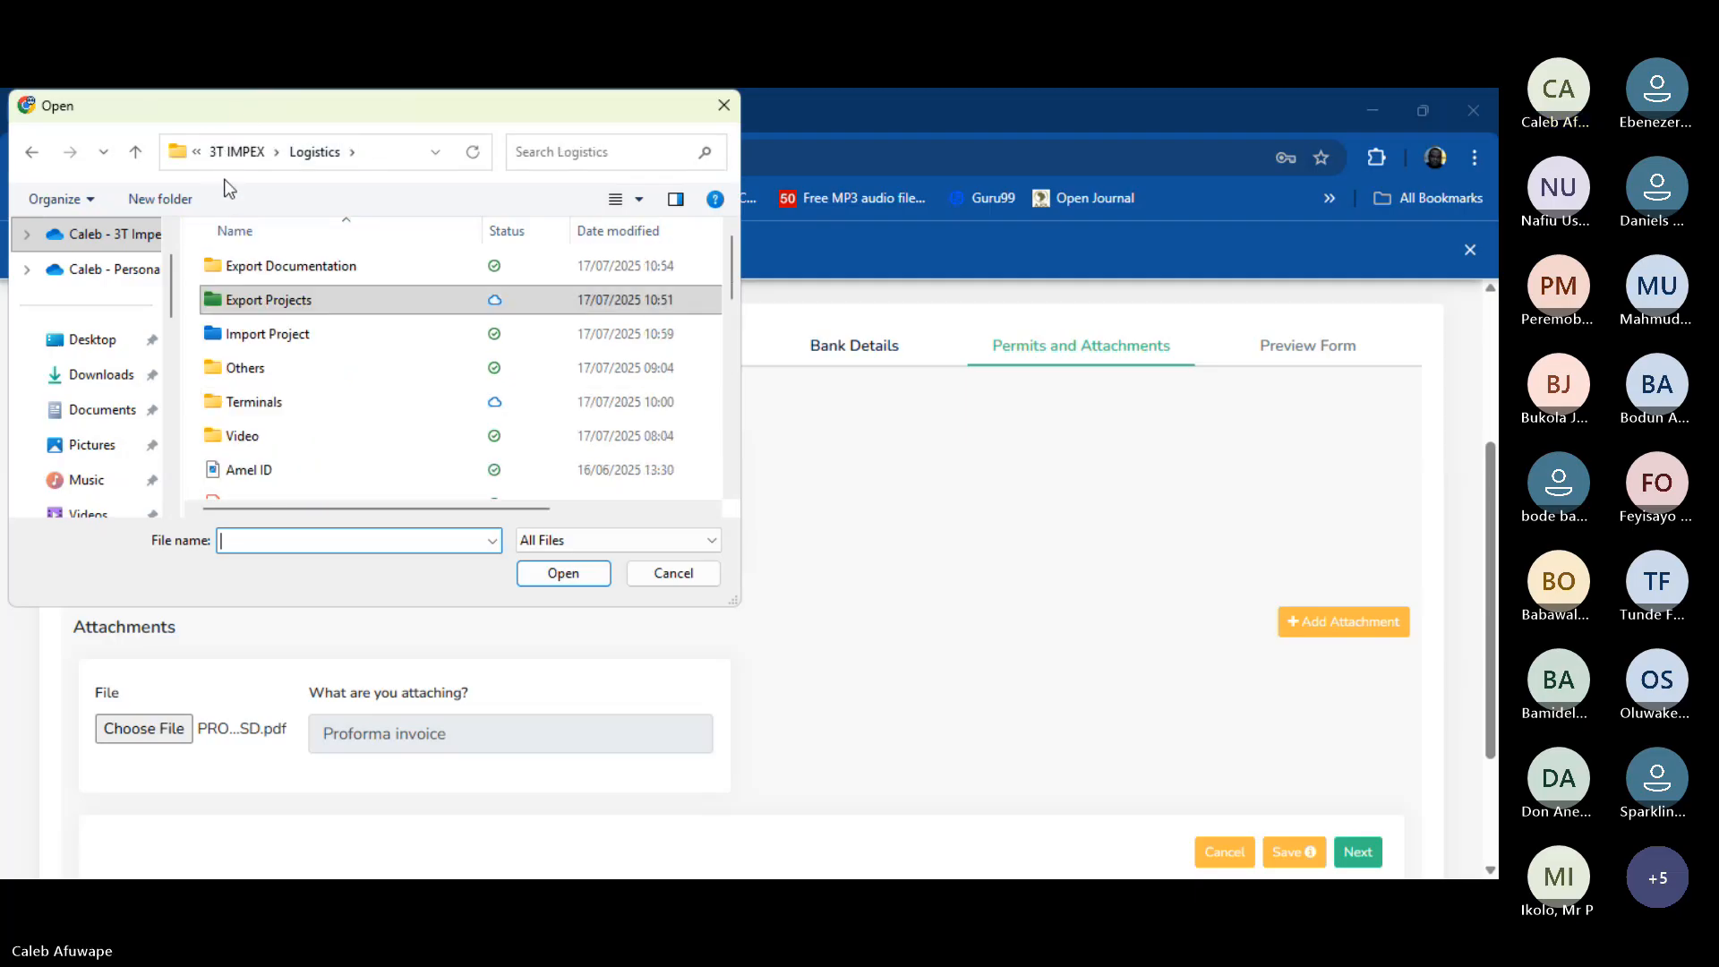
pyautogui.doubleClick(265, 265)
pyautogui.doubleClick(310, 368)
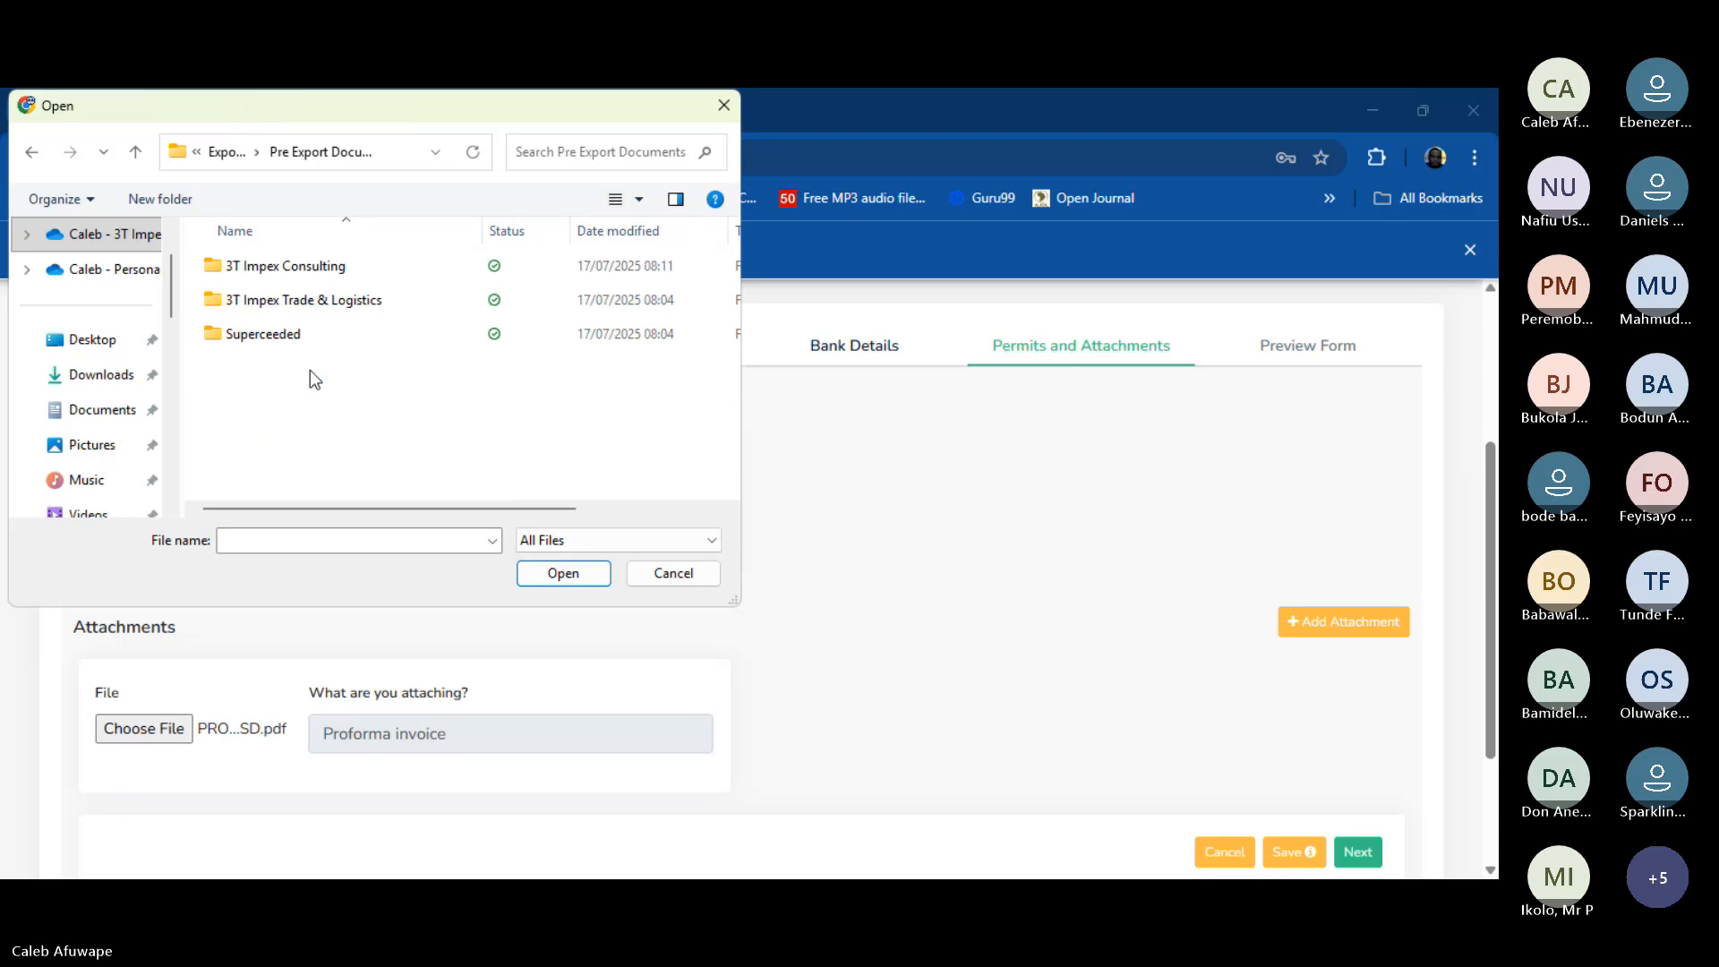
pyautogui.doubleClick(349, 266)
pyautogui.click(353, 299)
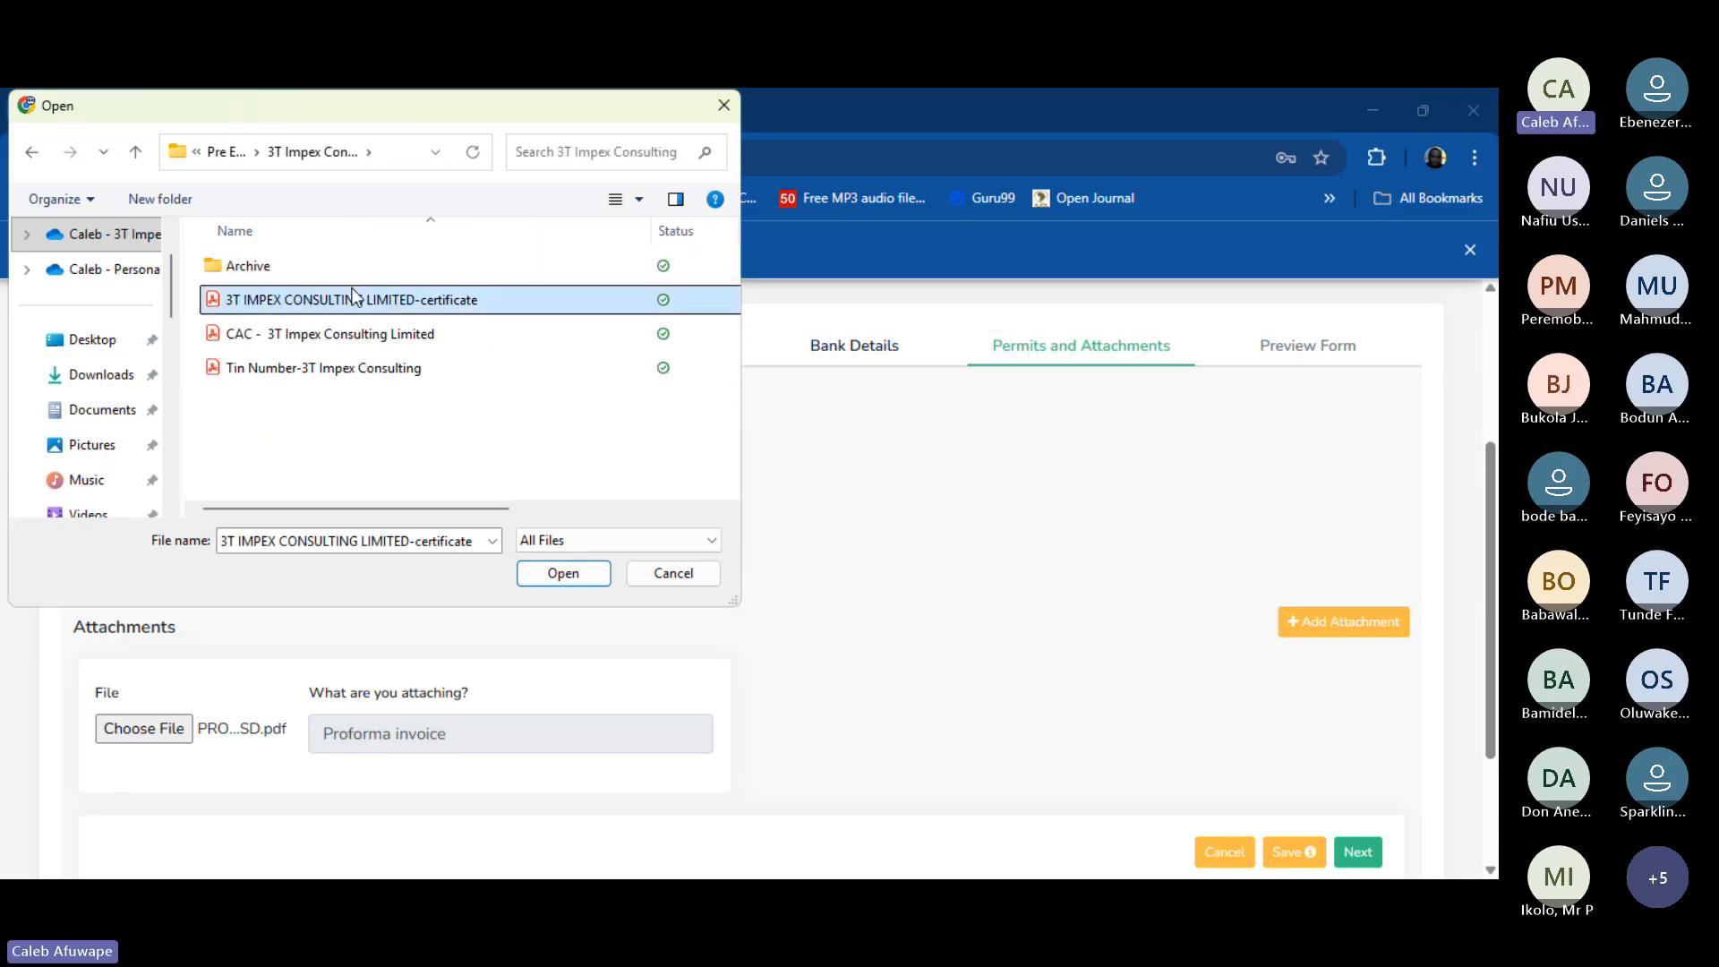
pyautogui.click(563, 575)
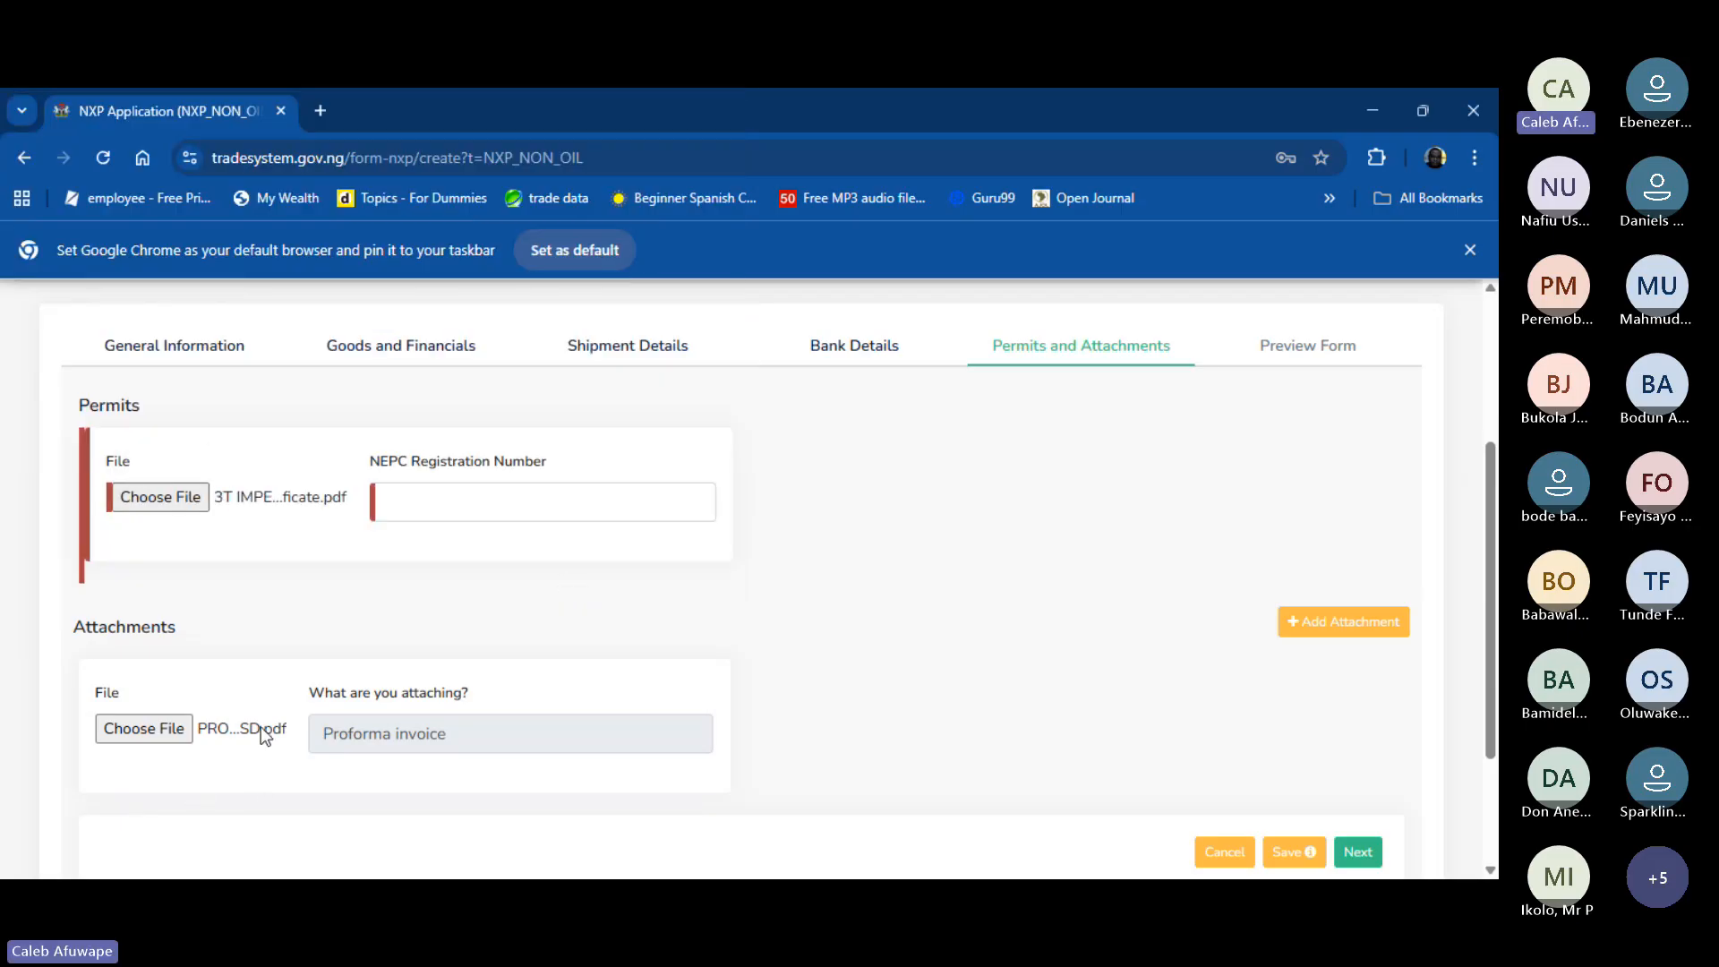
# - Enter the exporter's number in the NEPC Registration Number field
pyautogui.click(457, 506)
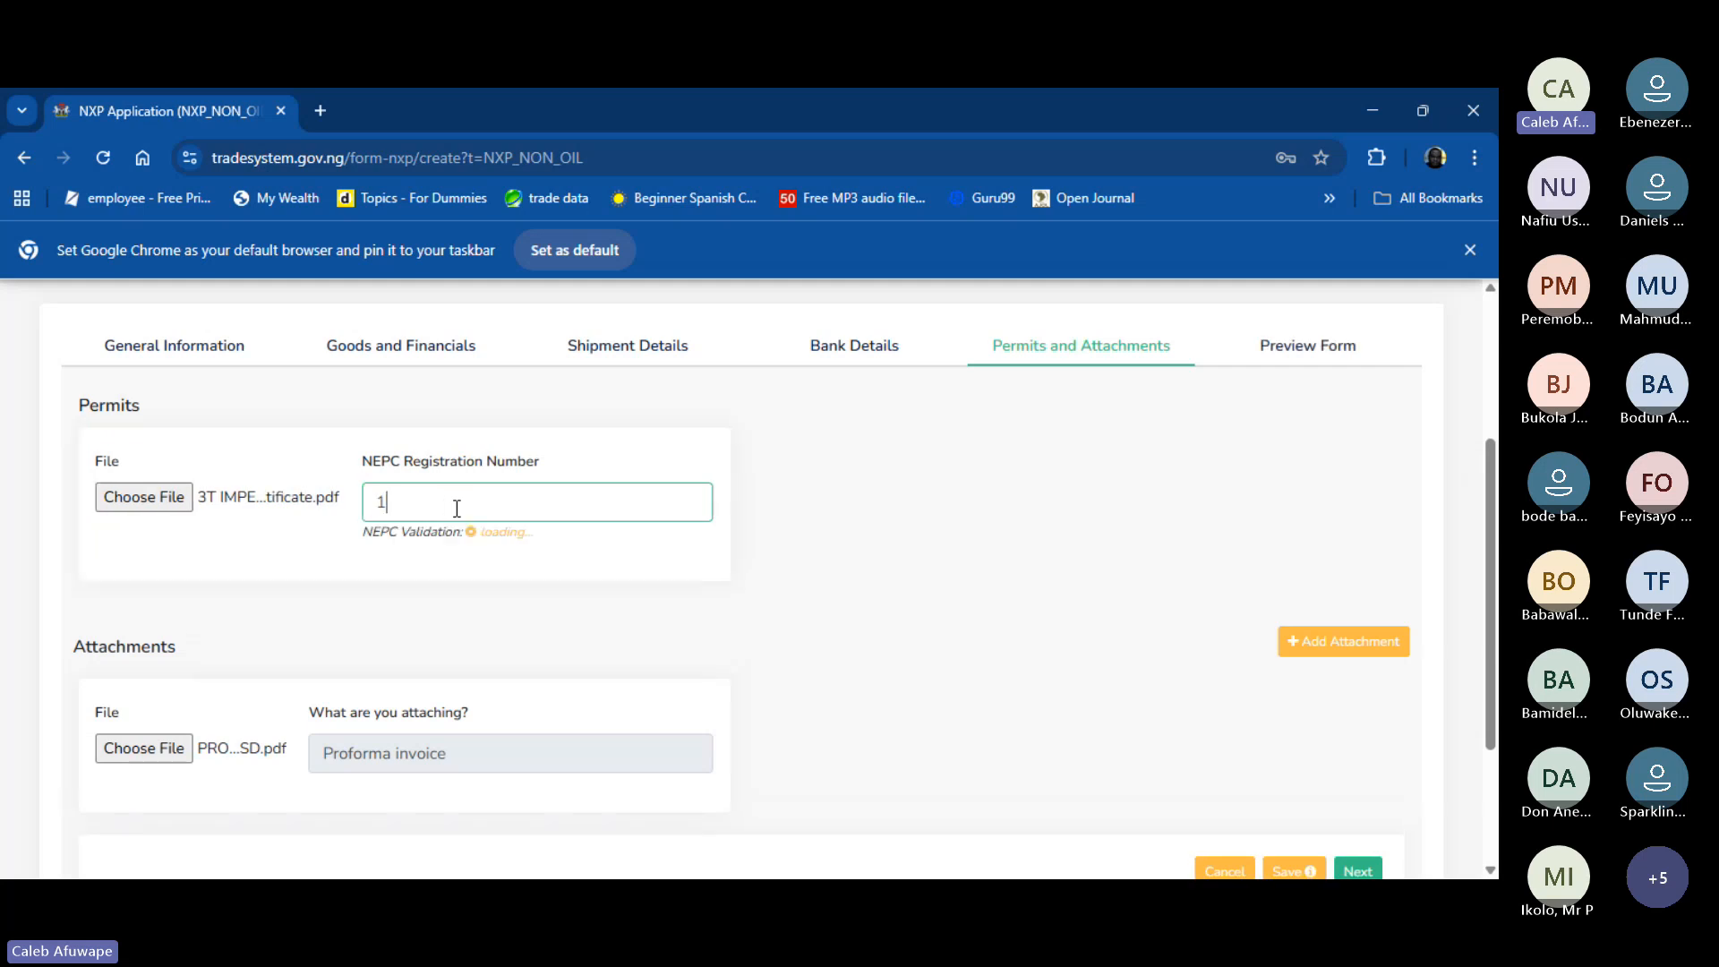
pyautogui.click(514, 534)
pyautogui.moveTo(514, 533); pyautogui.dragTo(460, 533)
pyautogui.click(612, 525)
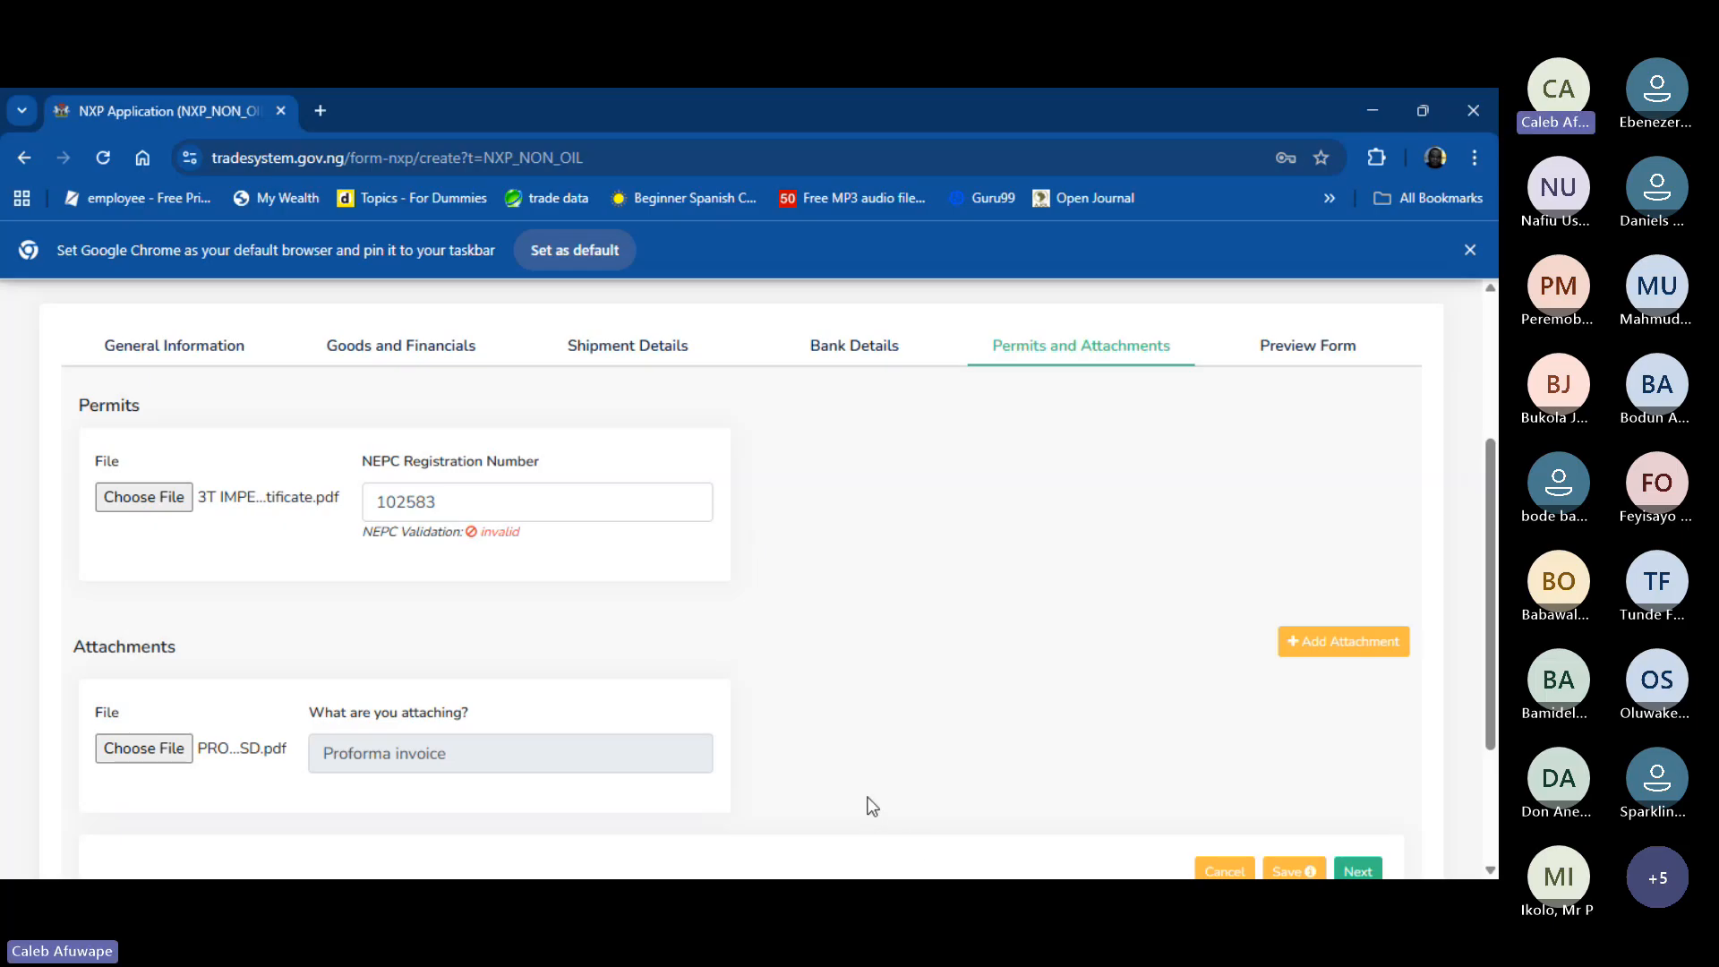
# - Delete and re-paste the NEPC registration number to rerun its validation
pyautogui.click(446, 500)
pyautogui.moveTo(446, 499); pyautogui.dragTo(380, 502)
pyautogui.hotkey('ctrl', 'c')
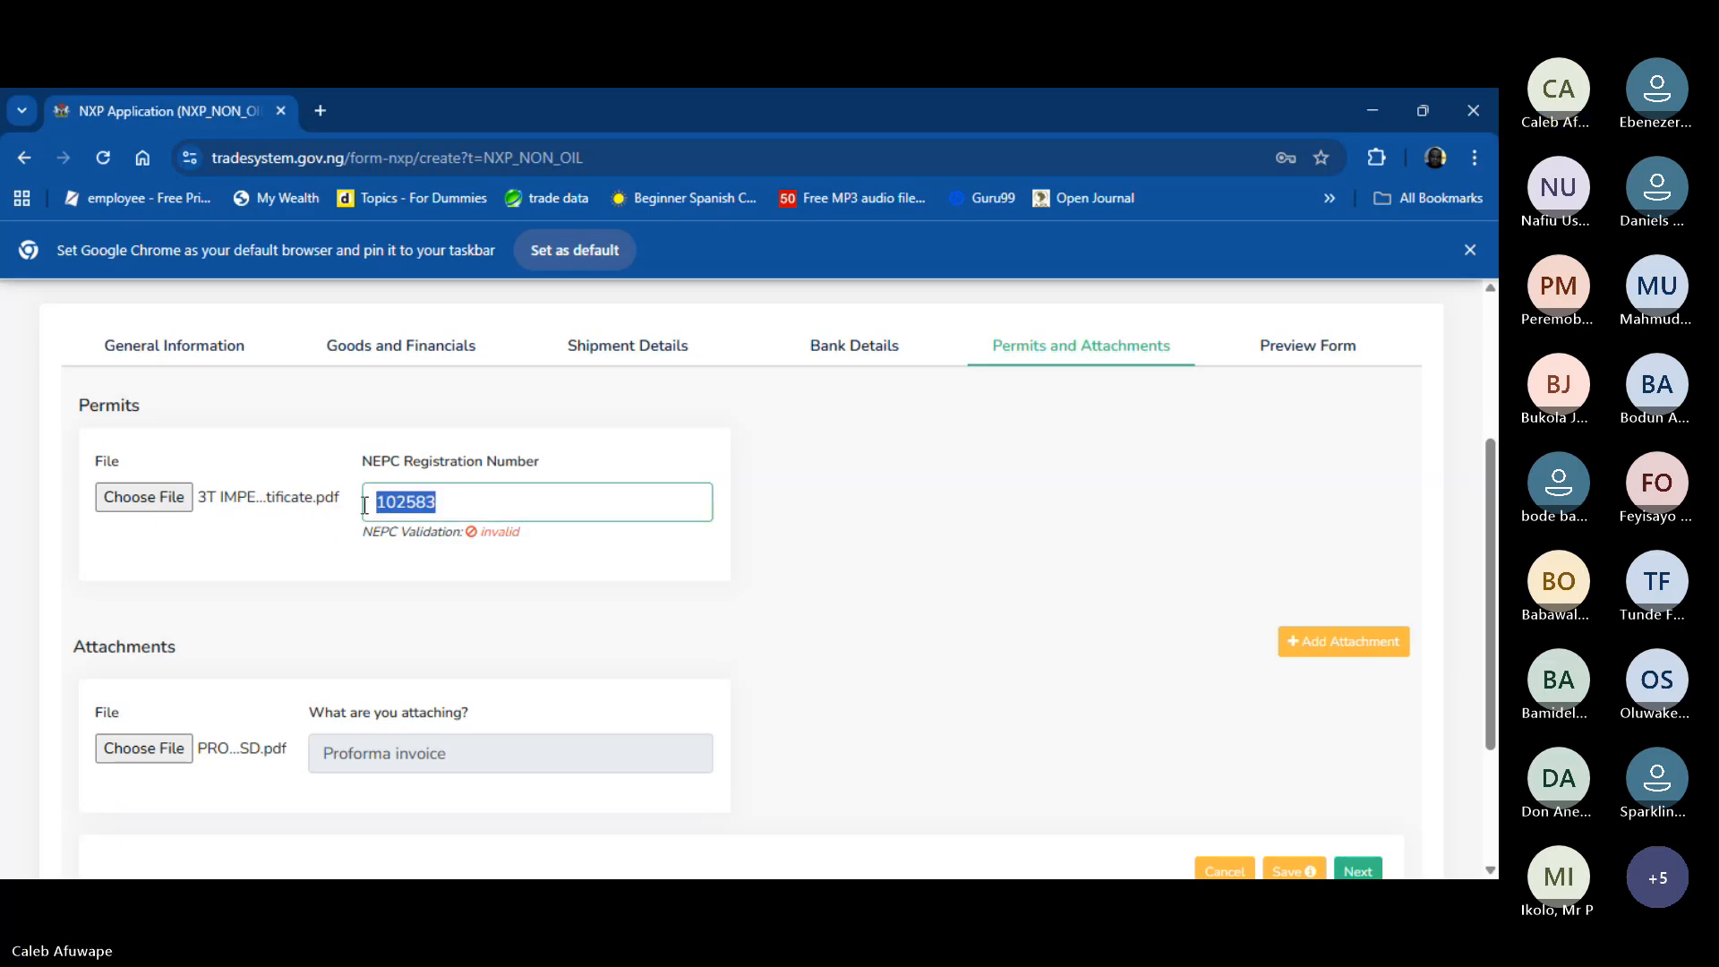
pyautogui.press('BackSpace')
pyautogui.hotkey('ctrl', 'v')
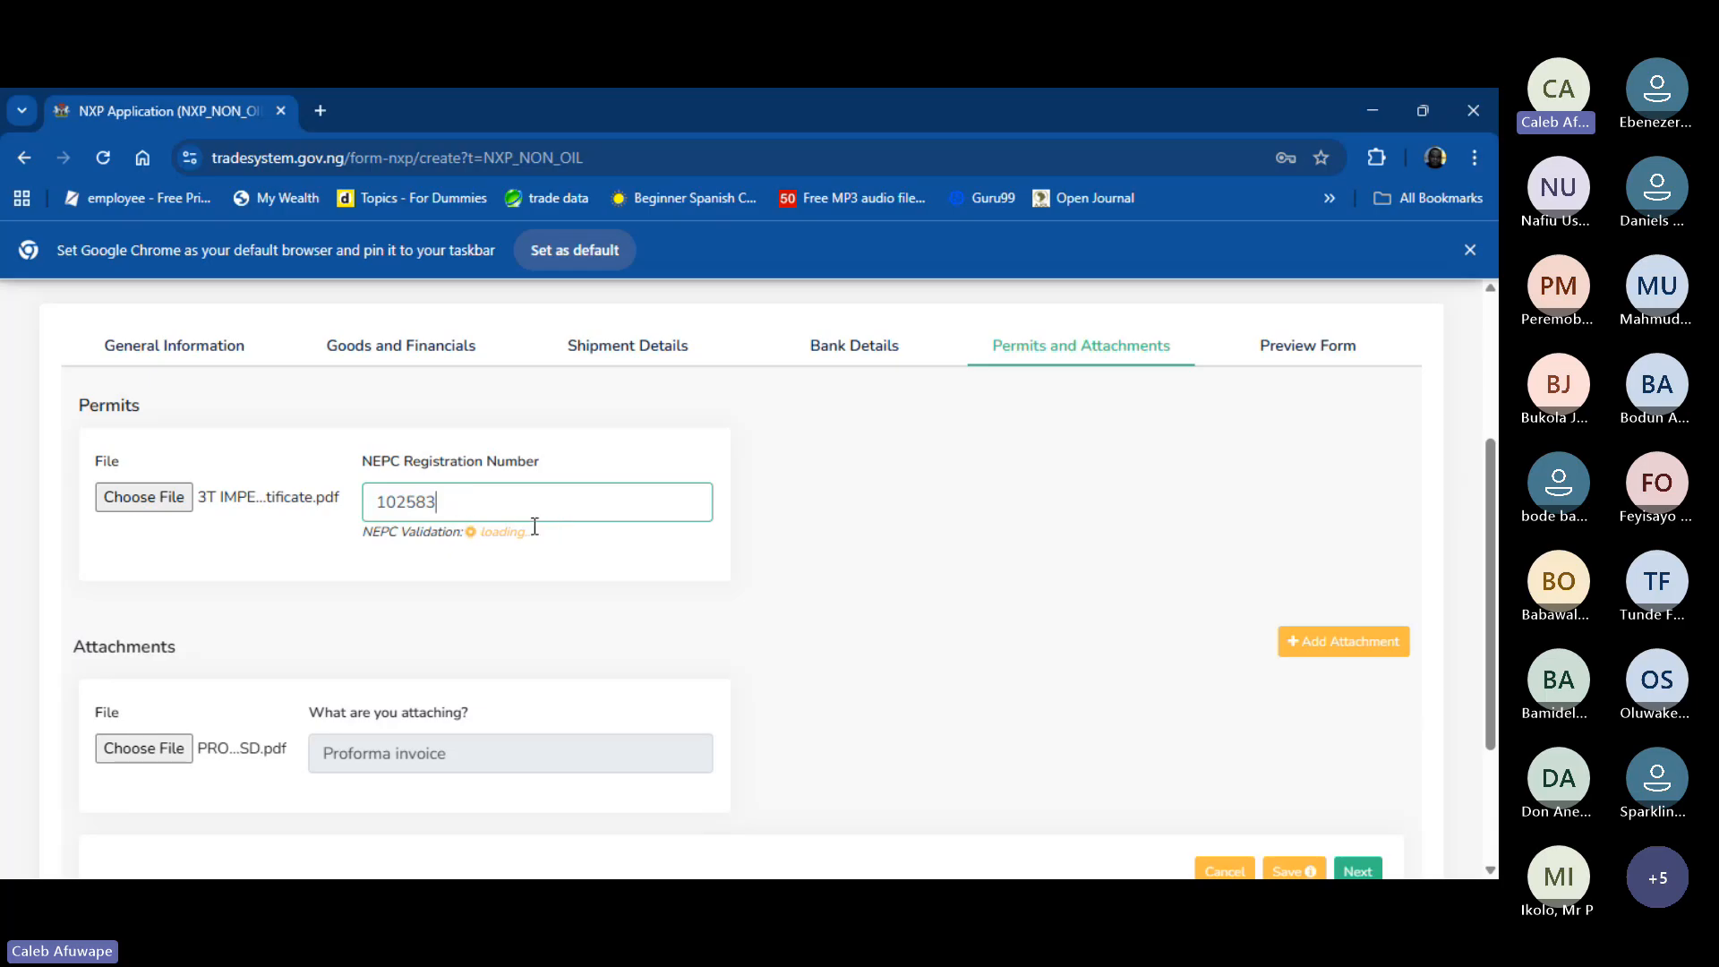
pyautogui.moveTo(541, 541); pyautogui.dragTo(460, 545)
pyautogui.click(636, 545)
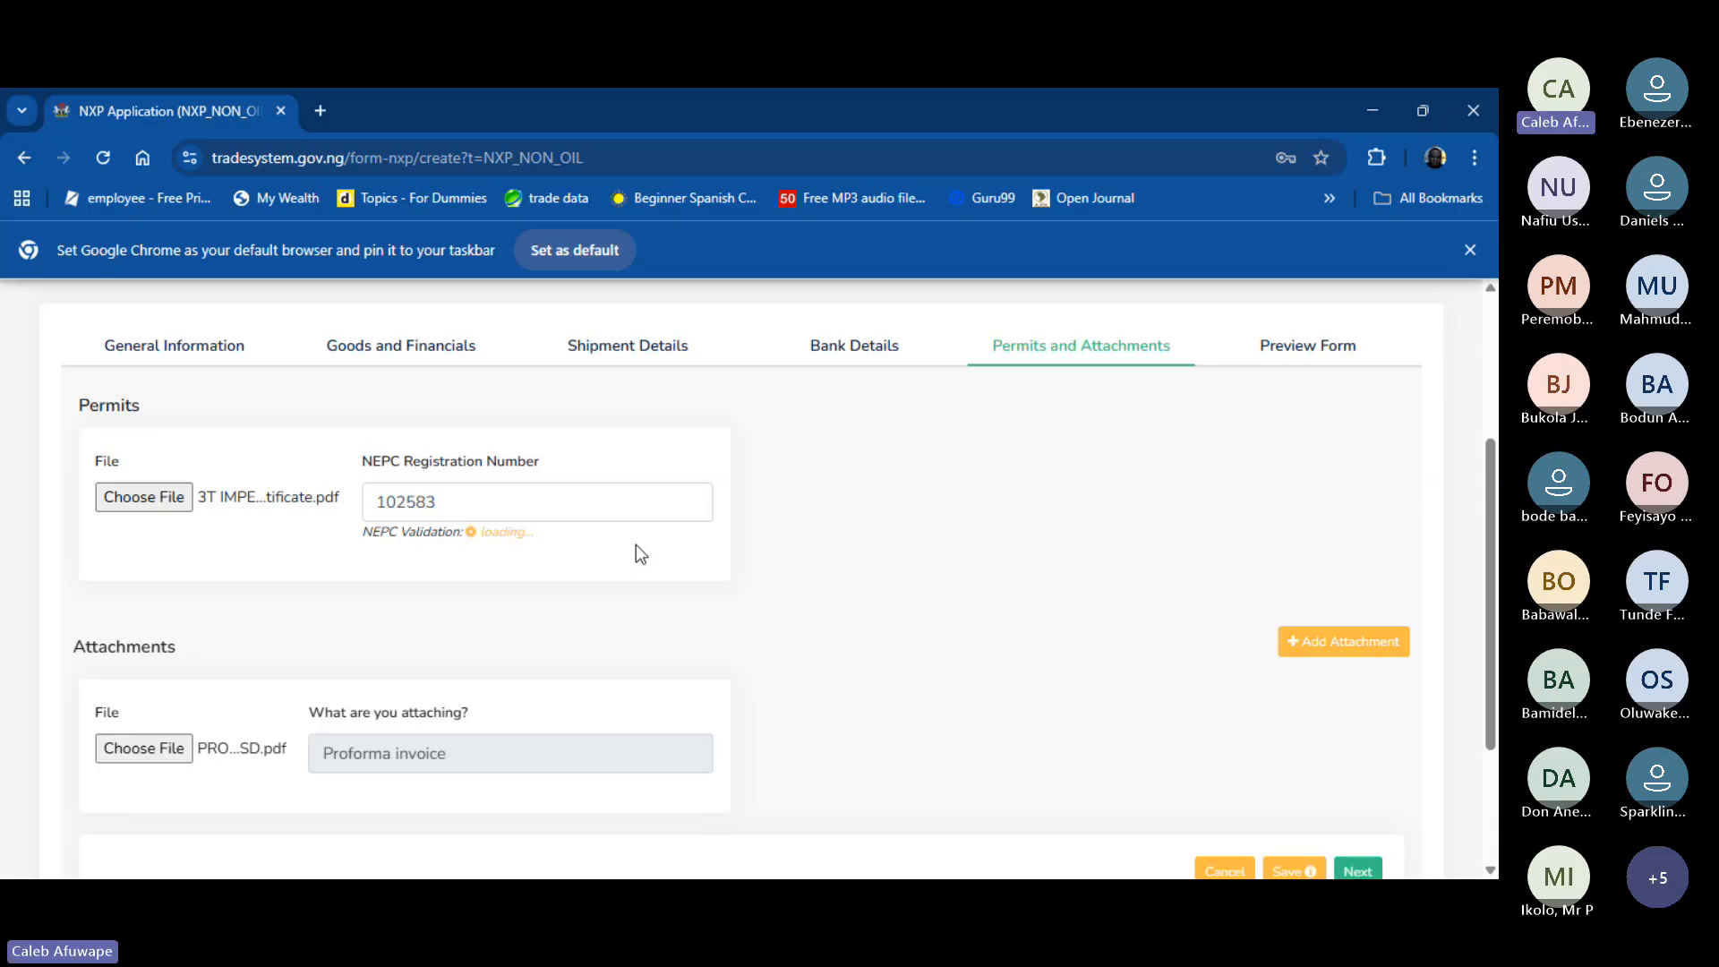
pyautogui.scroll(-3, 759, 602)
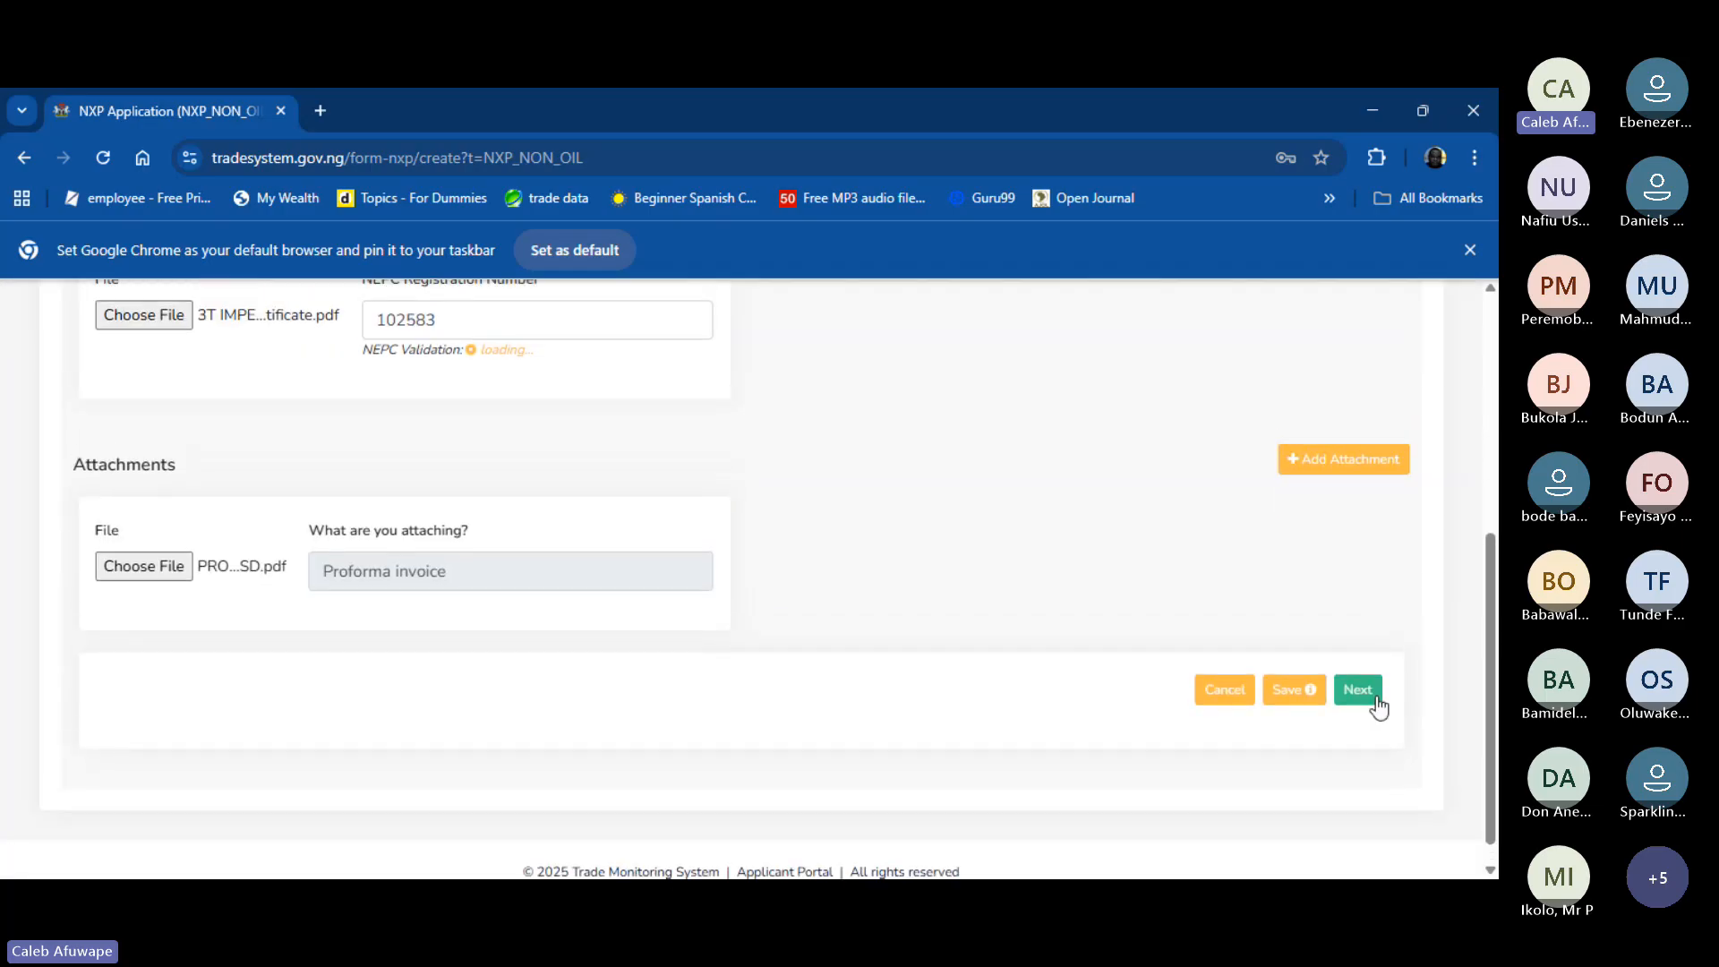
pyautogui.click(1368, 700)
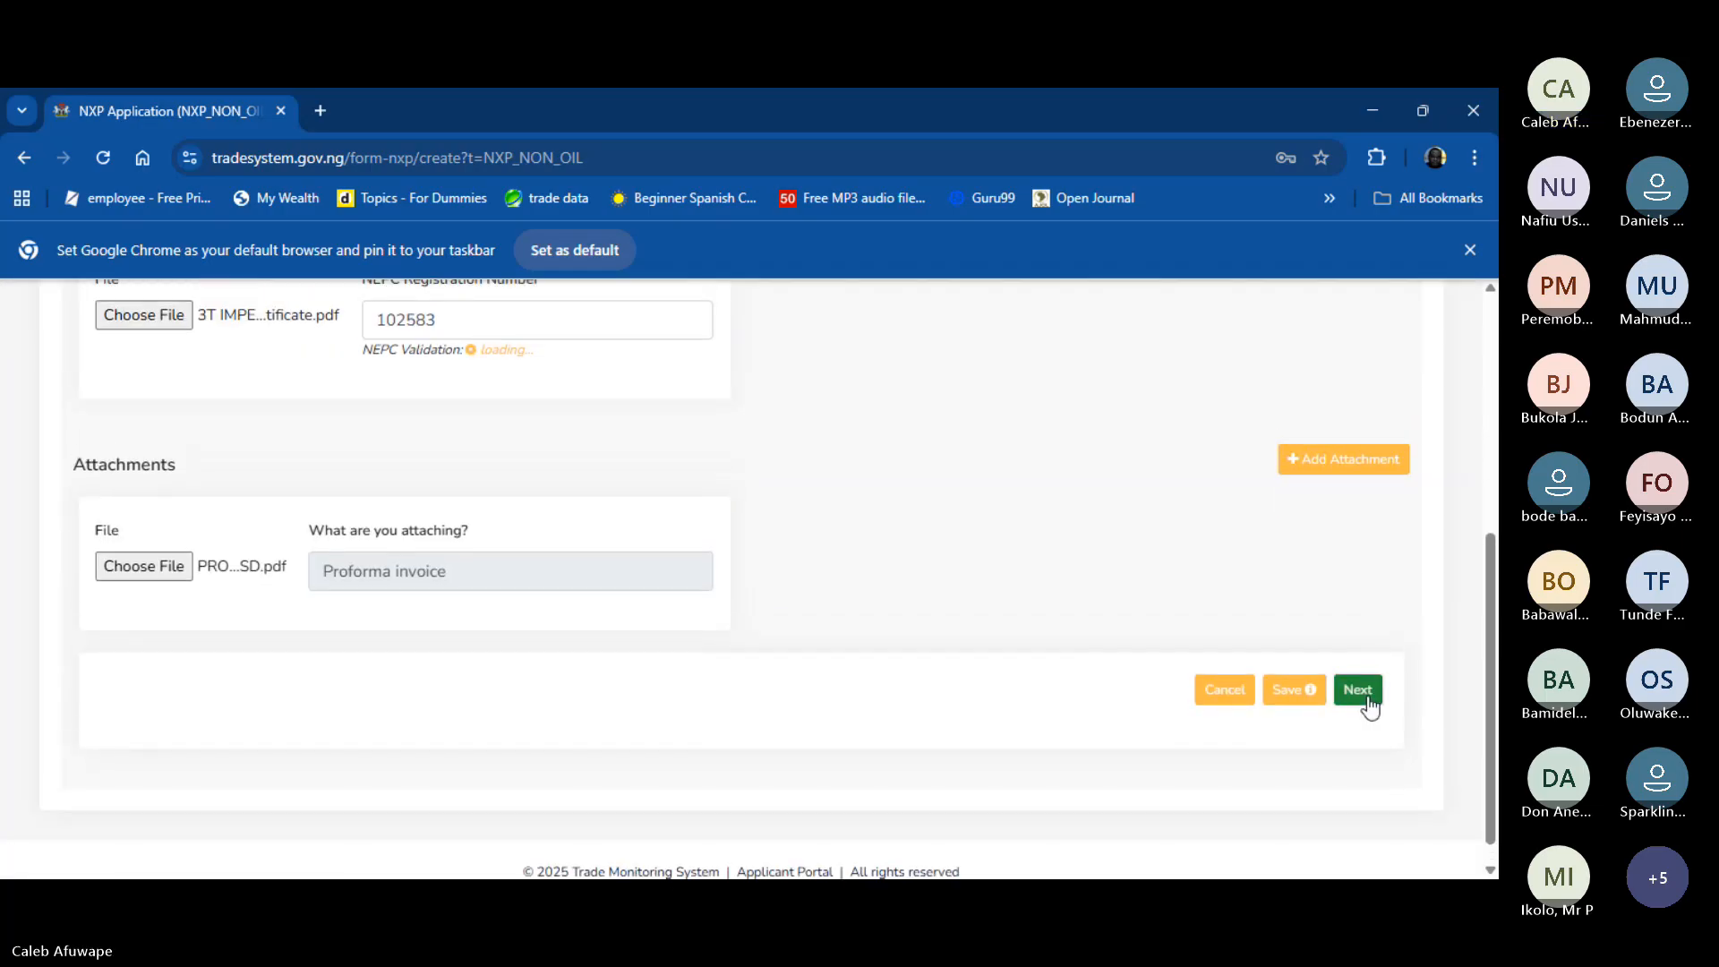
pyautogui.scroll(5, 893, 559)
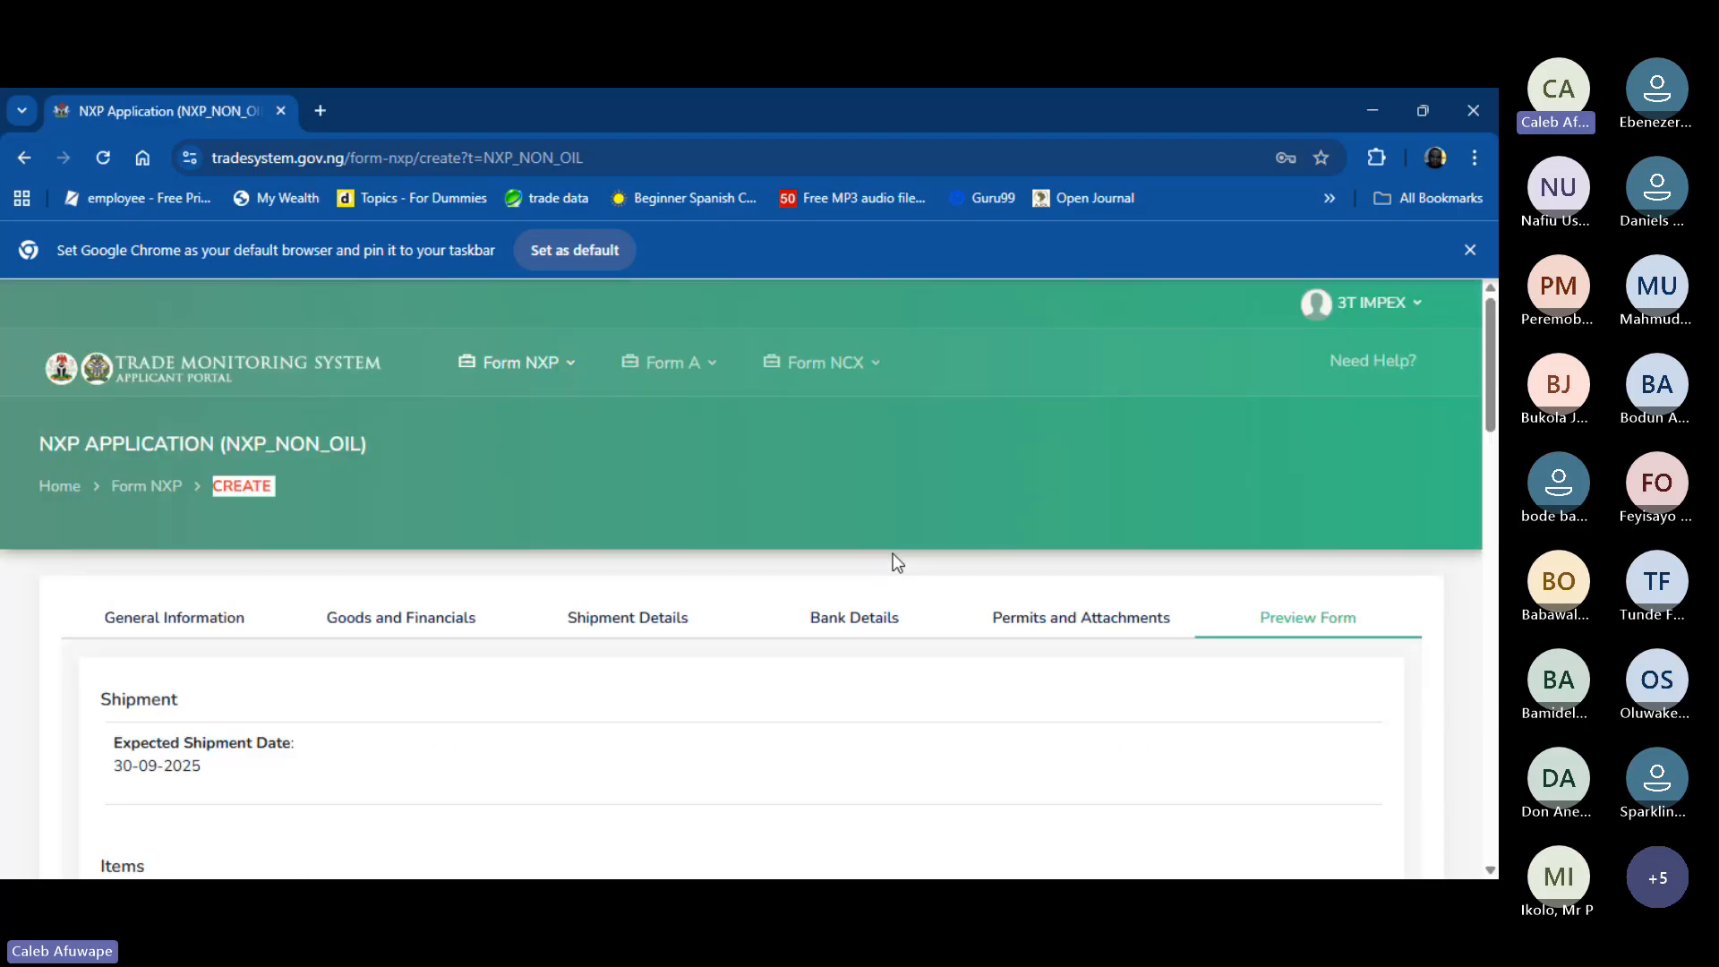
pyautogui.scroll(-3, 894, 560)
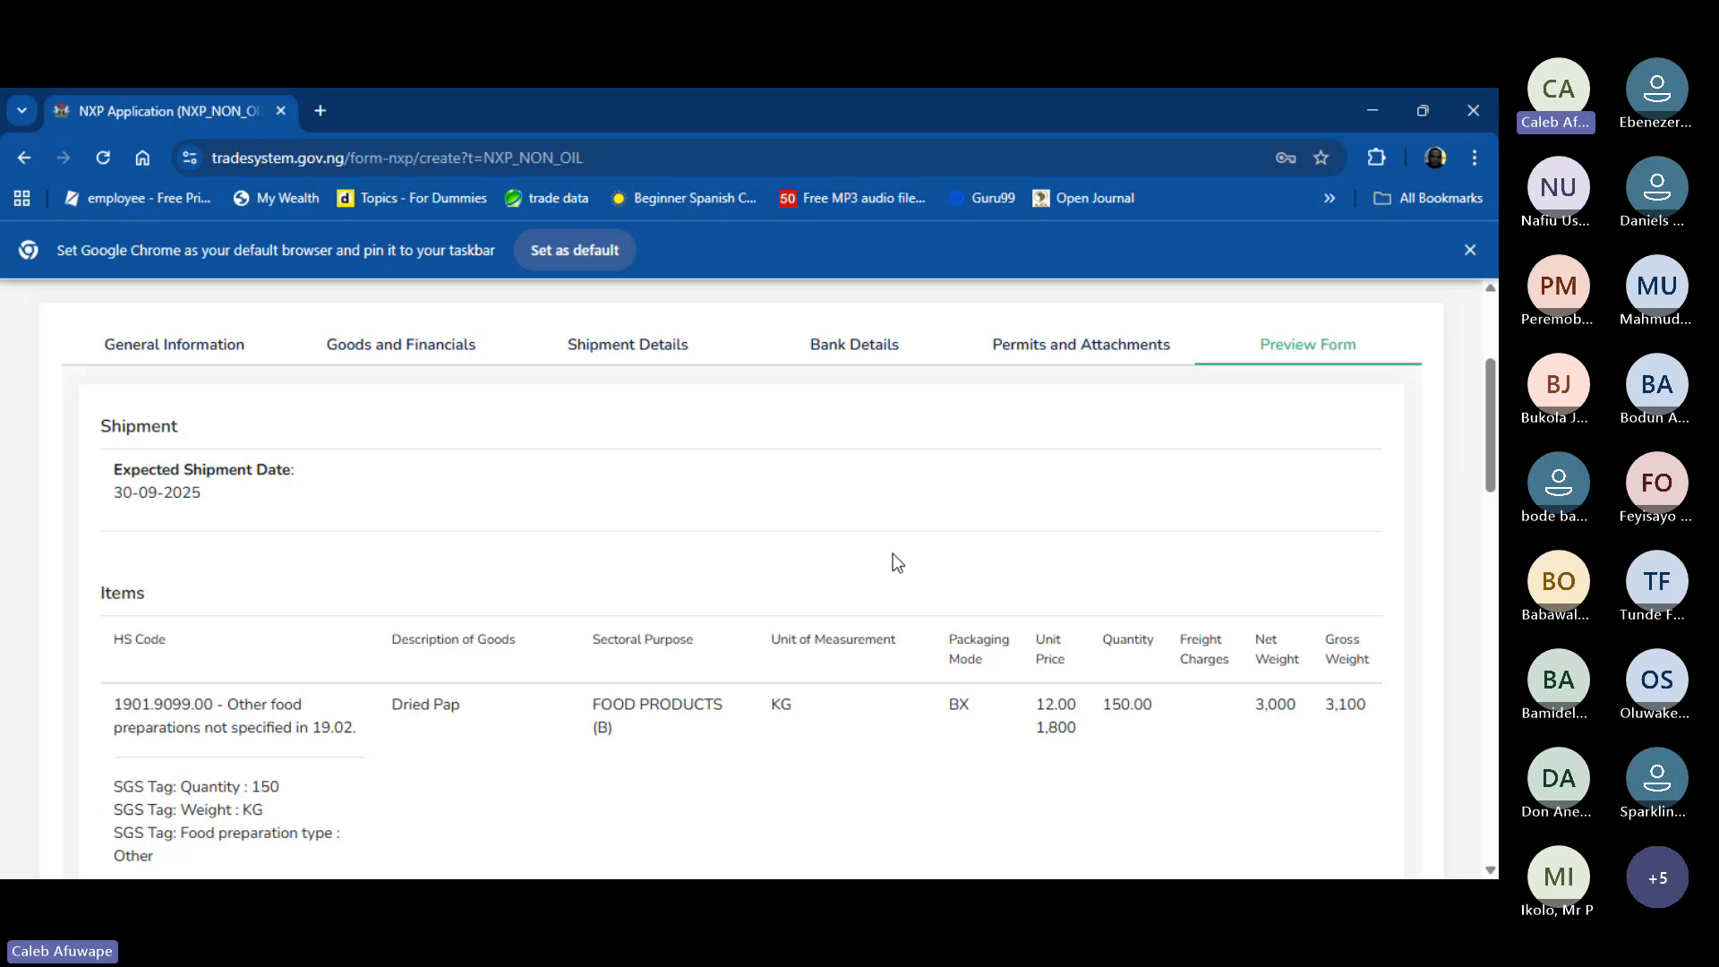
pyautogui.scroll(-1, 177, 498)
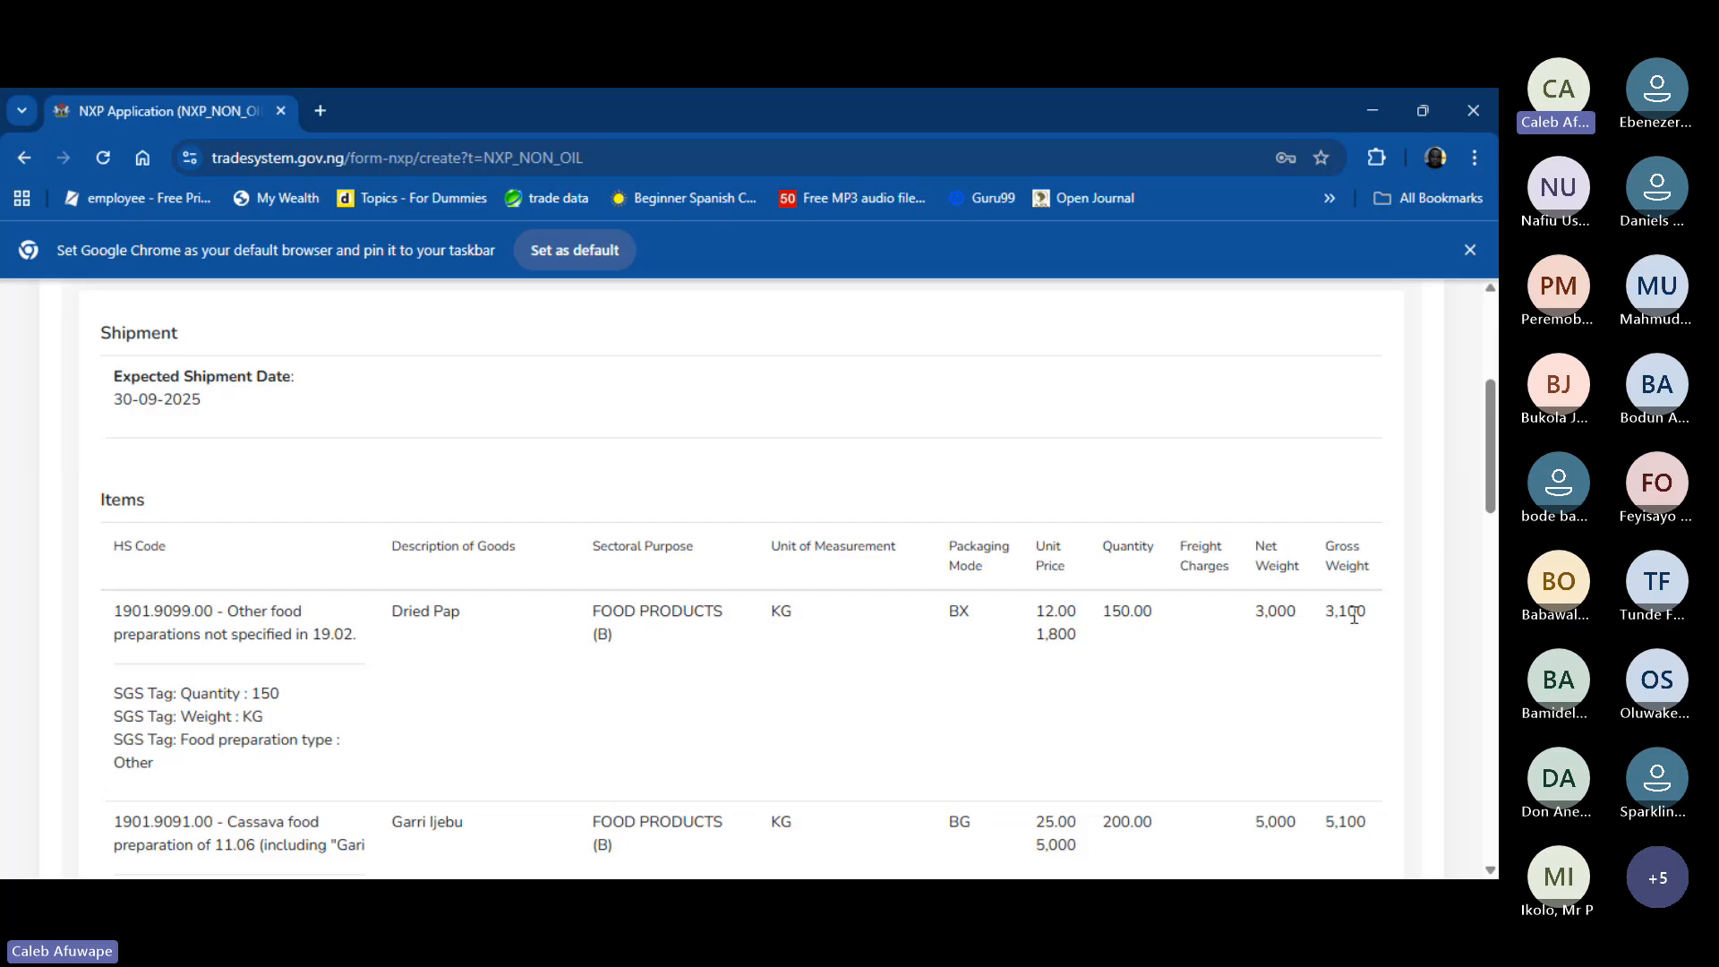
pyautogui.scroll(-3, 1353, 609)
pyautogui.scroll(-1, 1357, 615)
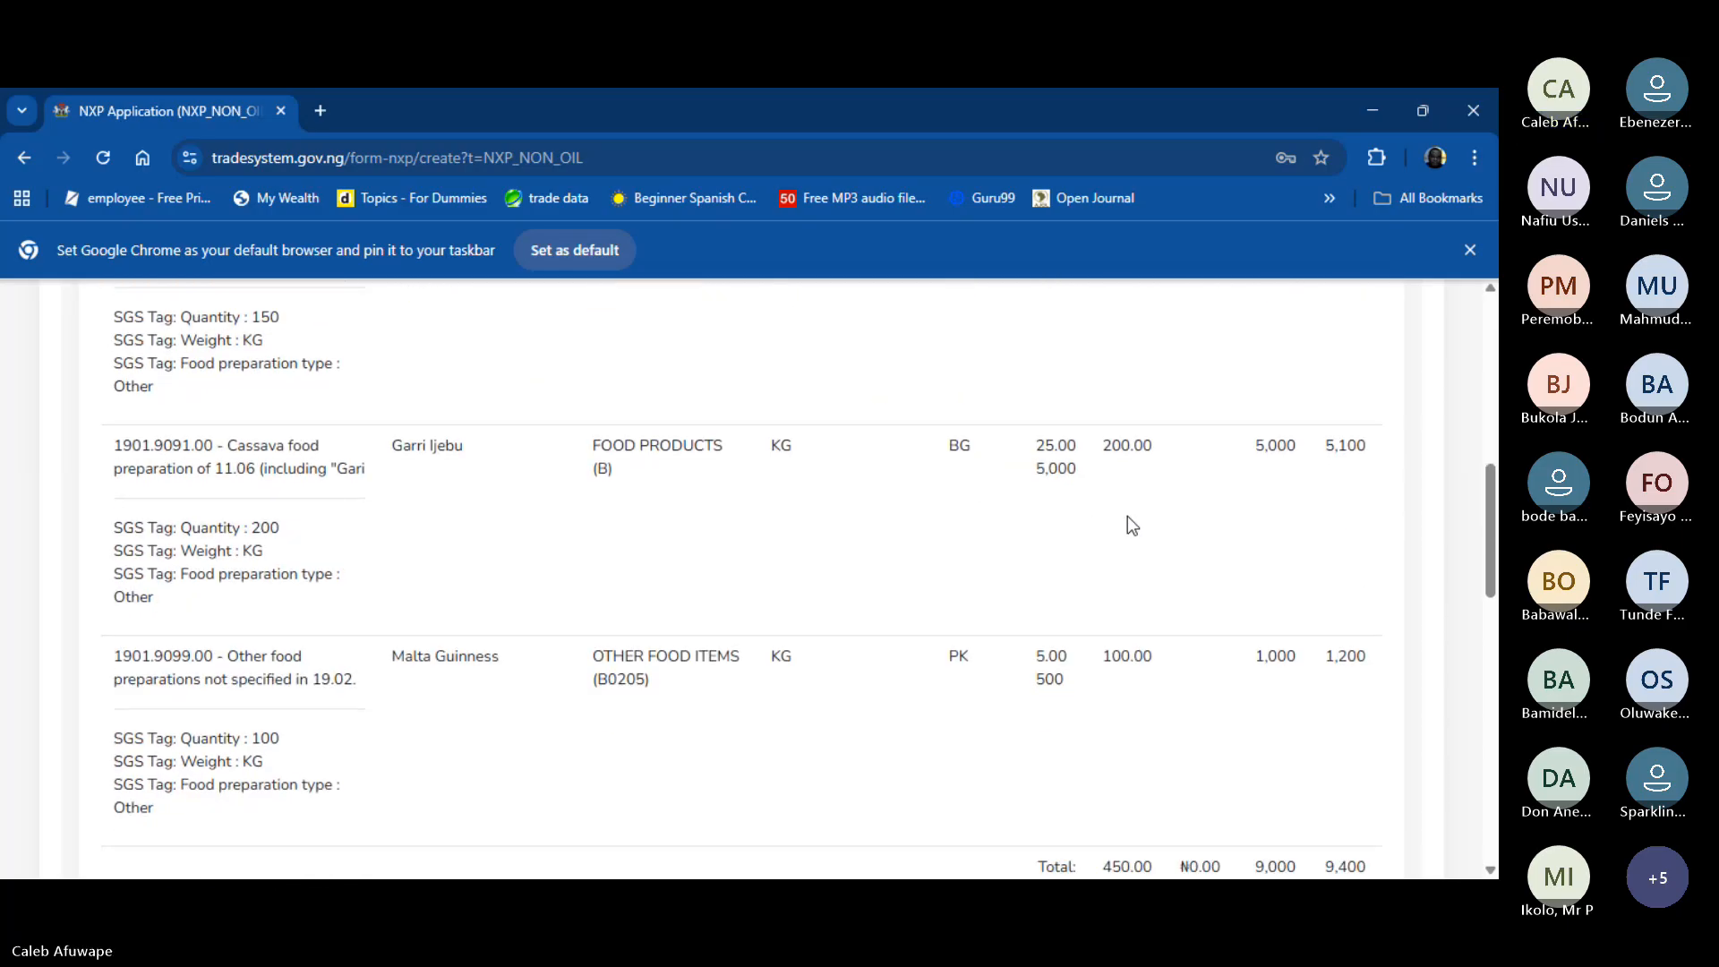
pyautogui.scroll(3, 1126, 516)
pyautogui.scroll(-3, 1126, 516)
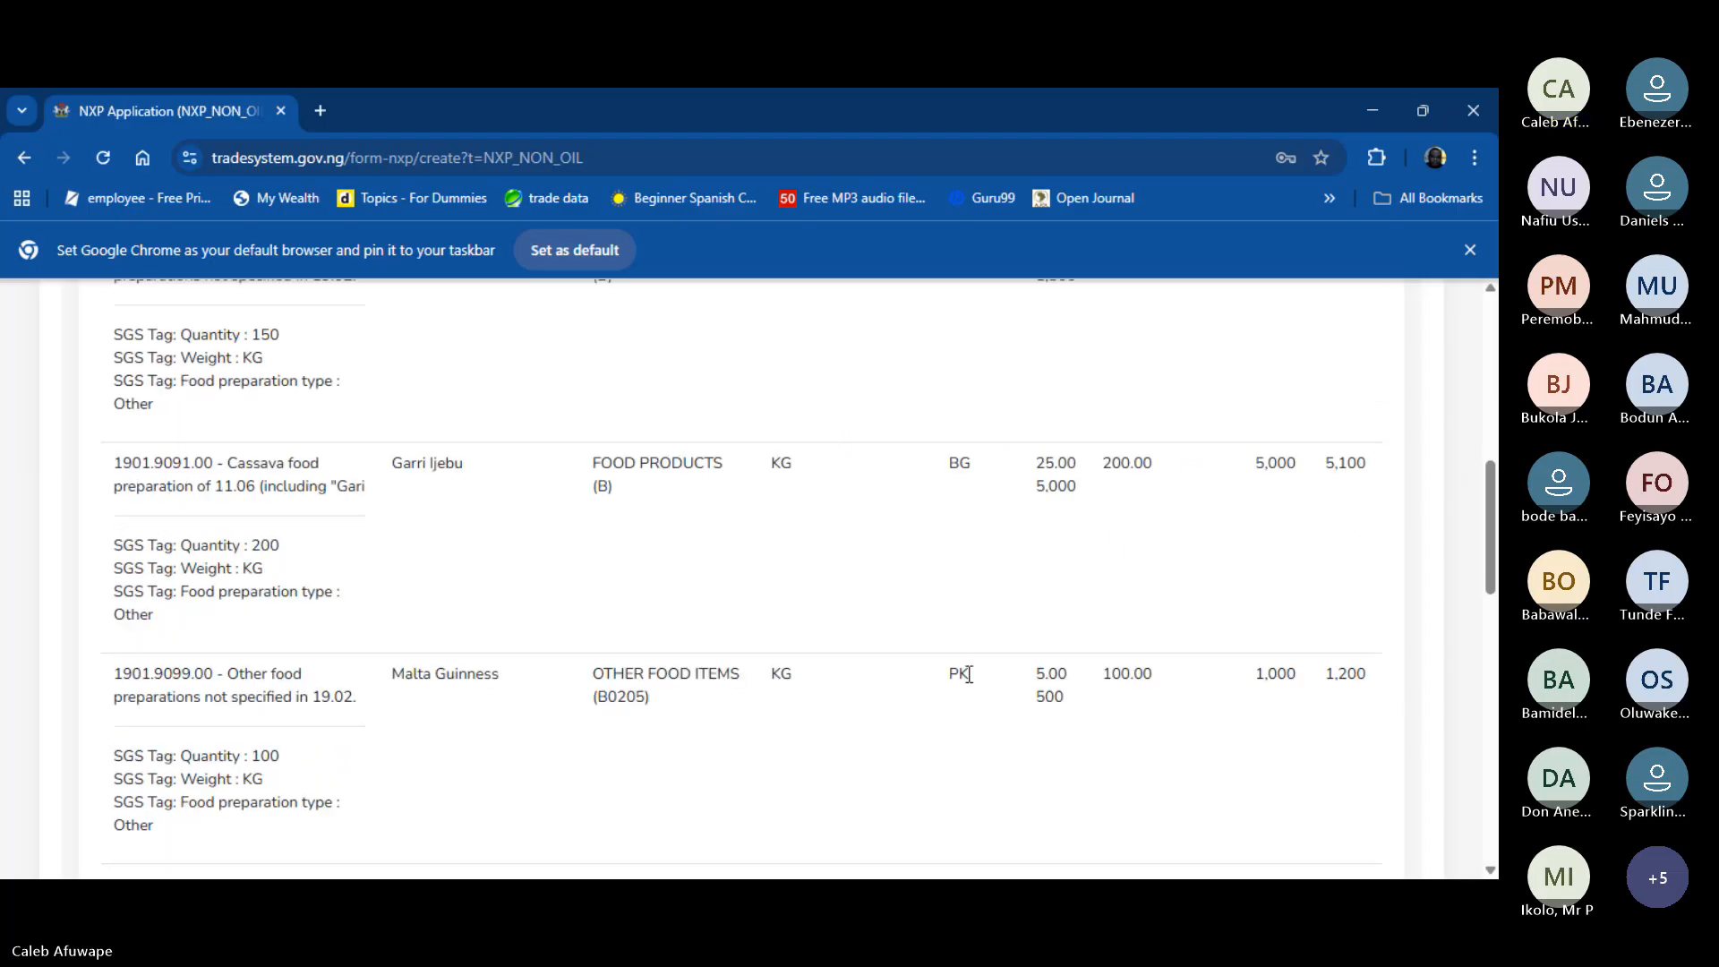
pyautogui.scroll(-1, 529, 757)
pyautogui.scroll(-2, 529, 757)
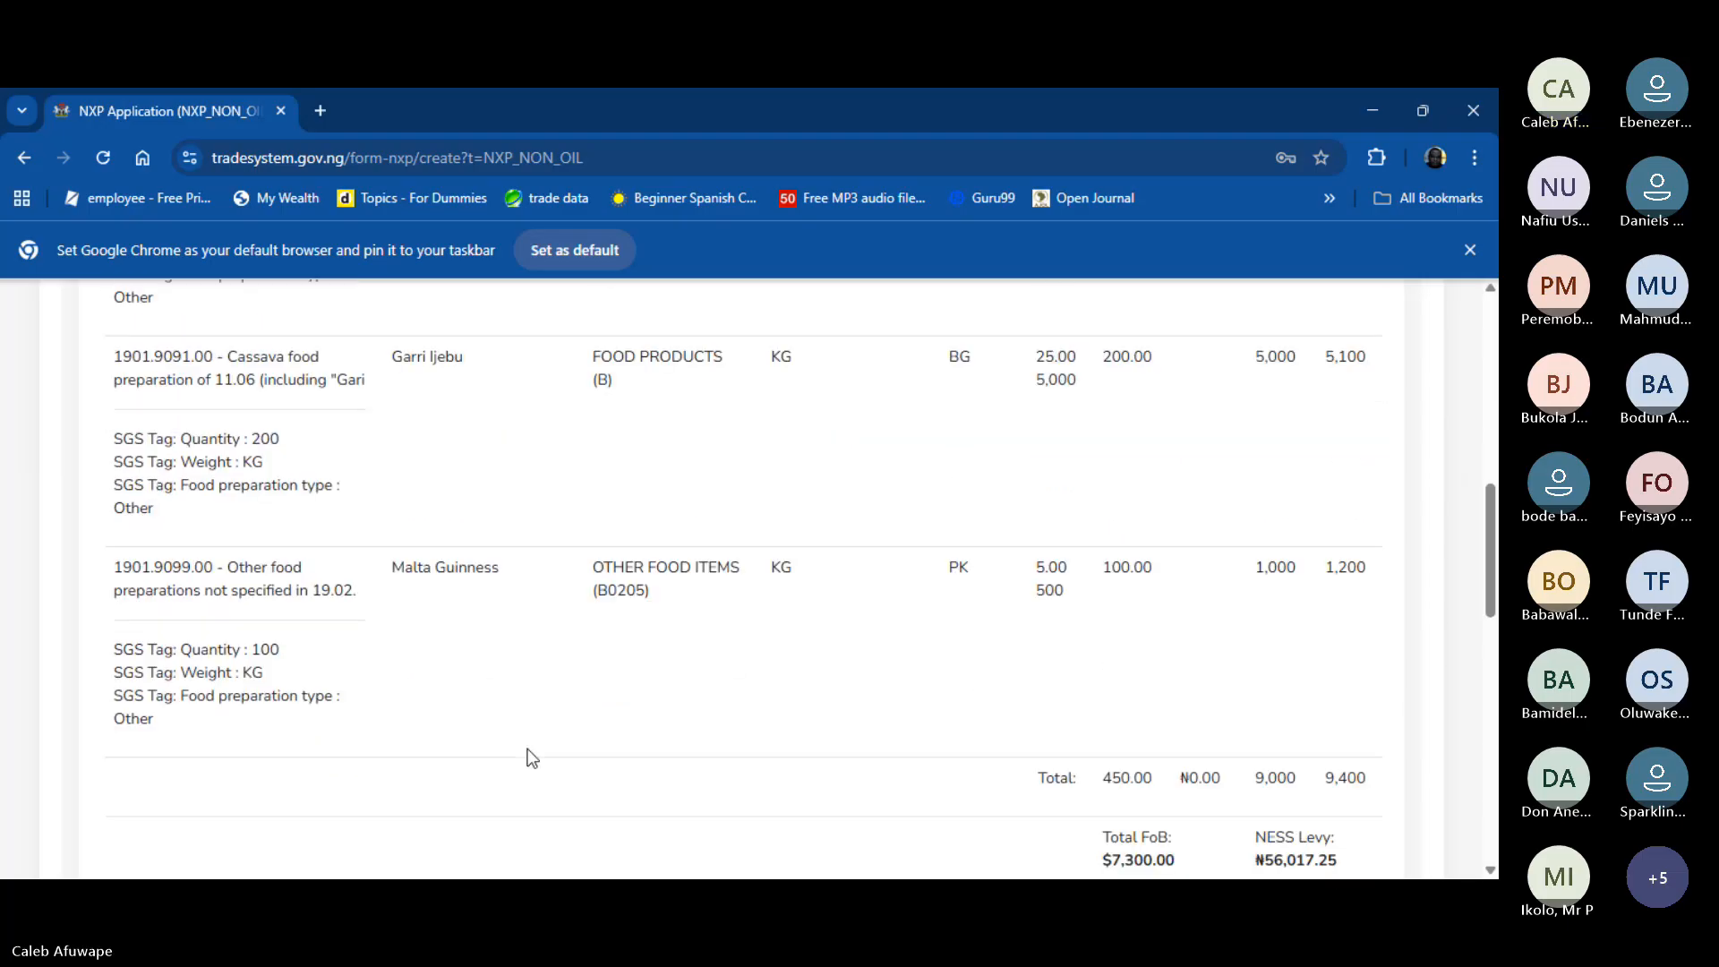
pyautogui.scroll(1, 529, 757)
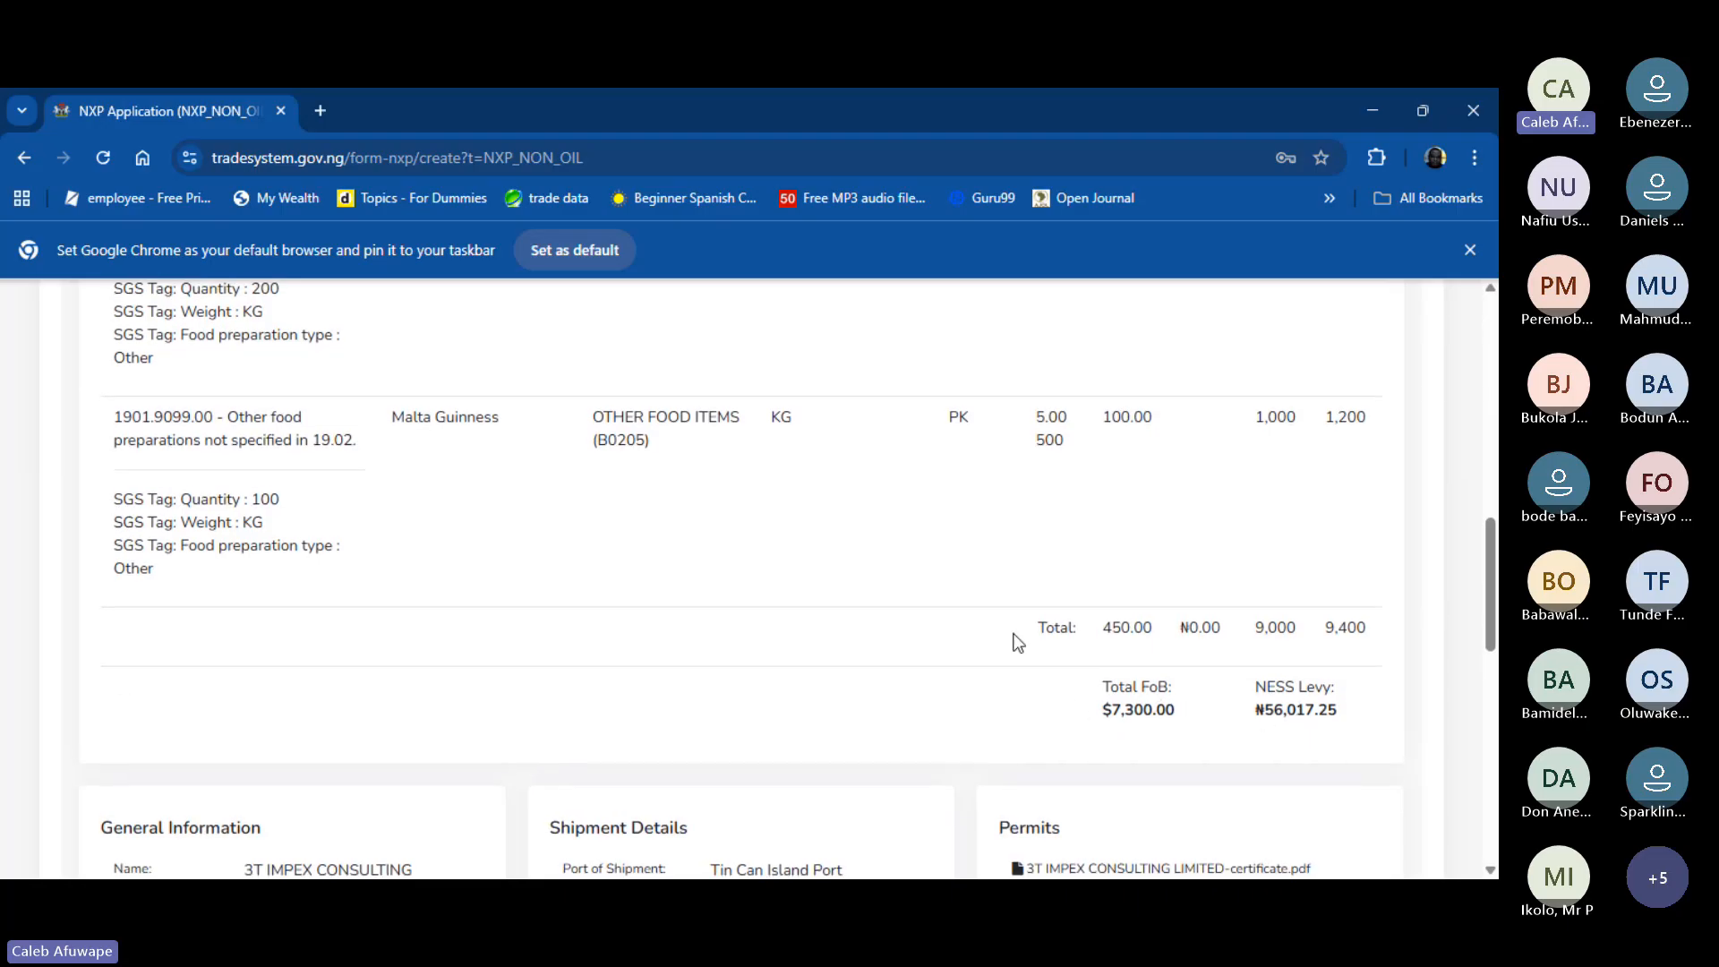
pyautogui.scroll(-3, 1016, 641)
pyautogui.scroll(-2, 1017, 641)
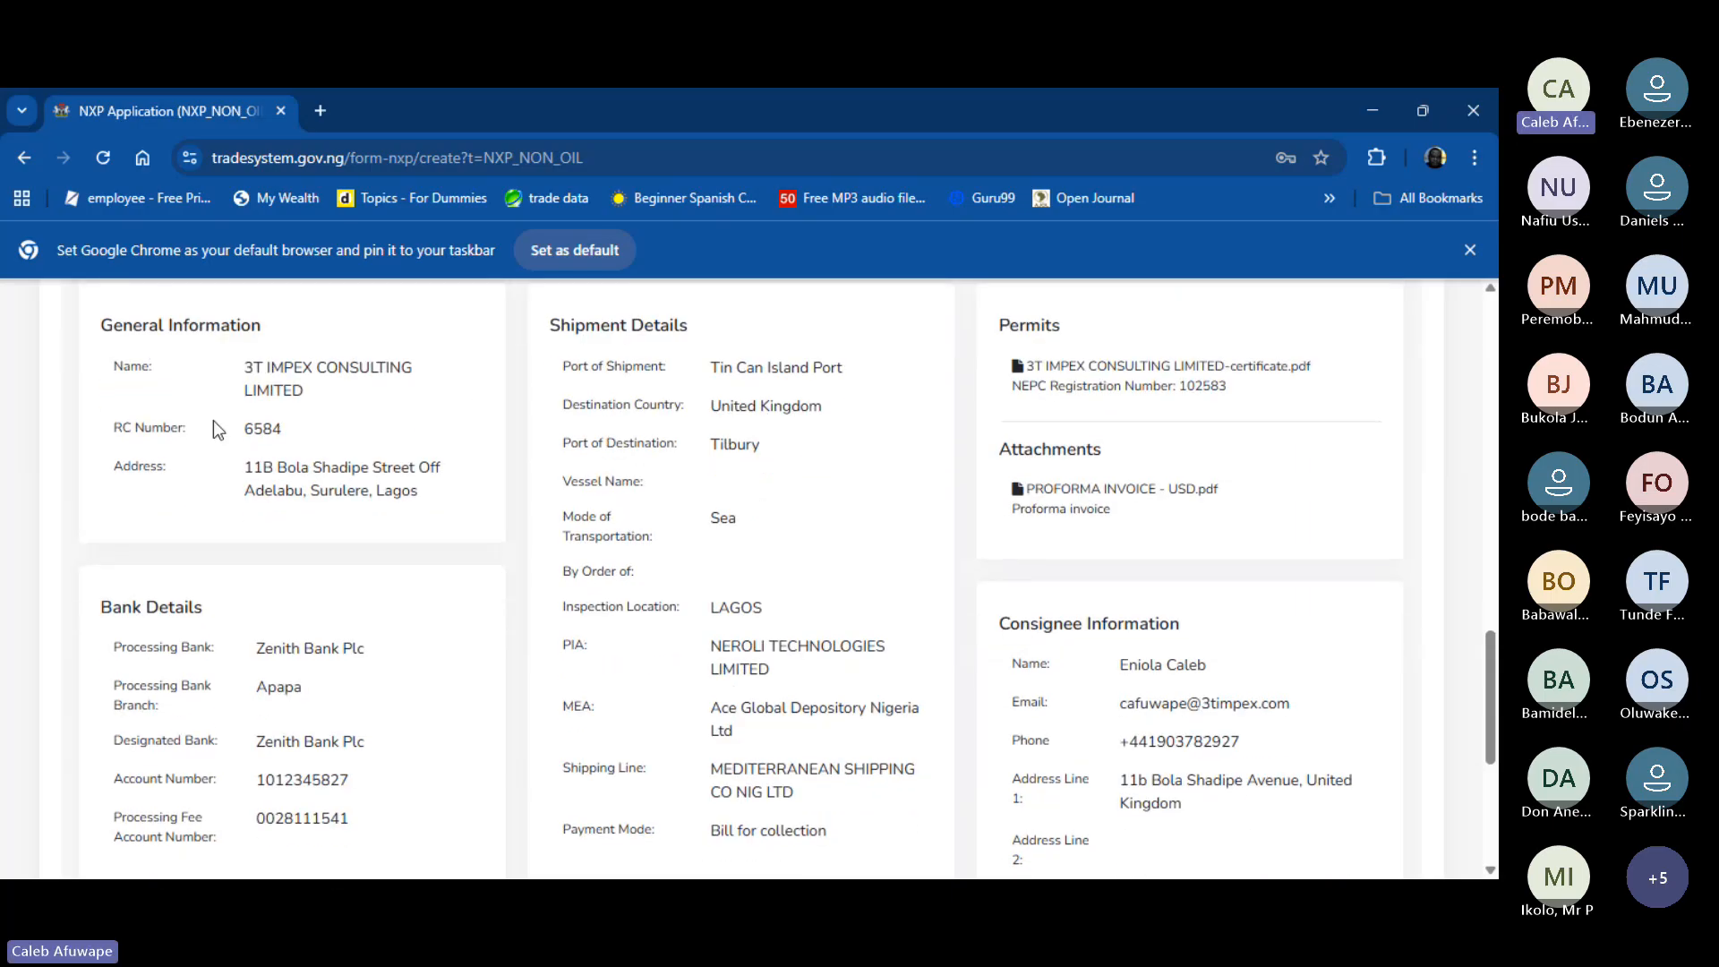
pyautogui.scroll(-1, 205, 362)
pyautogui.scroll(-1, 205, 363)
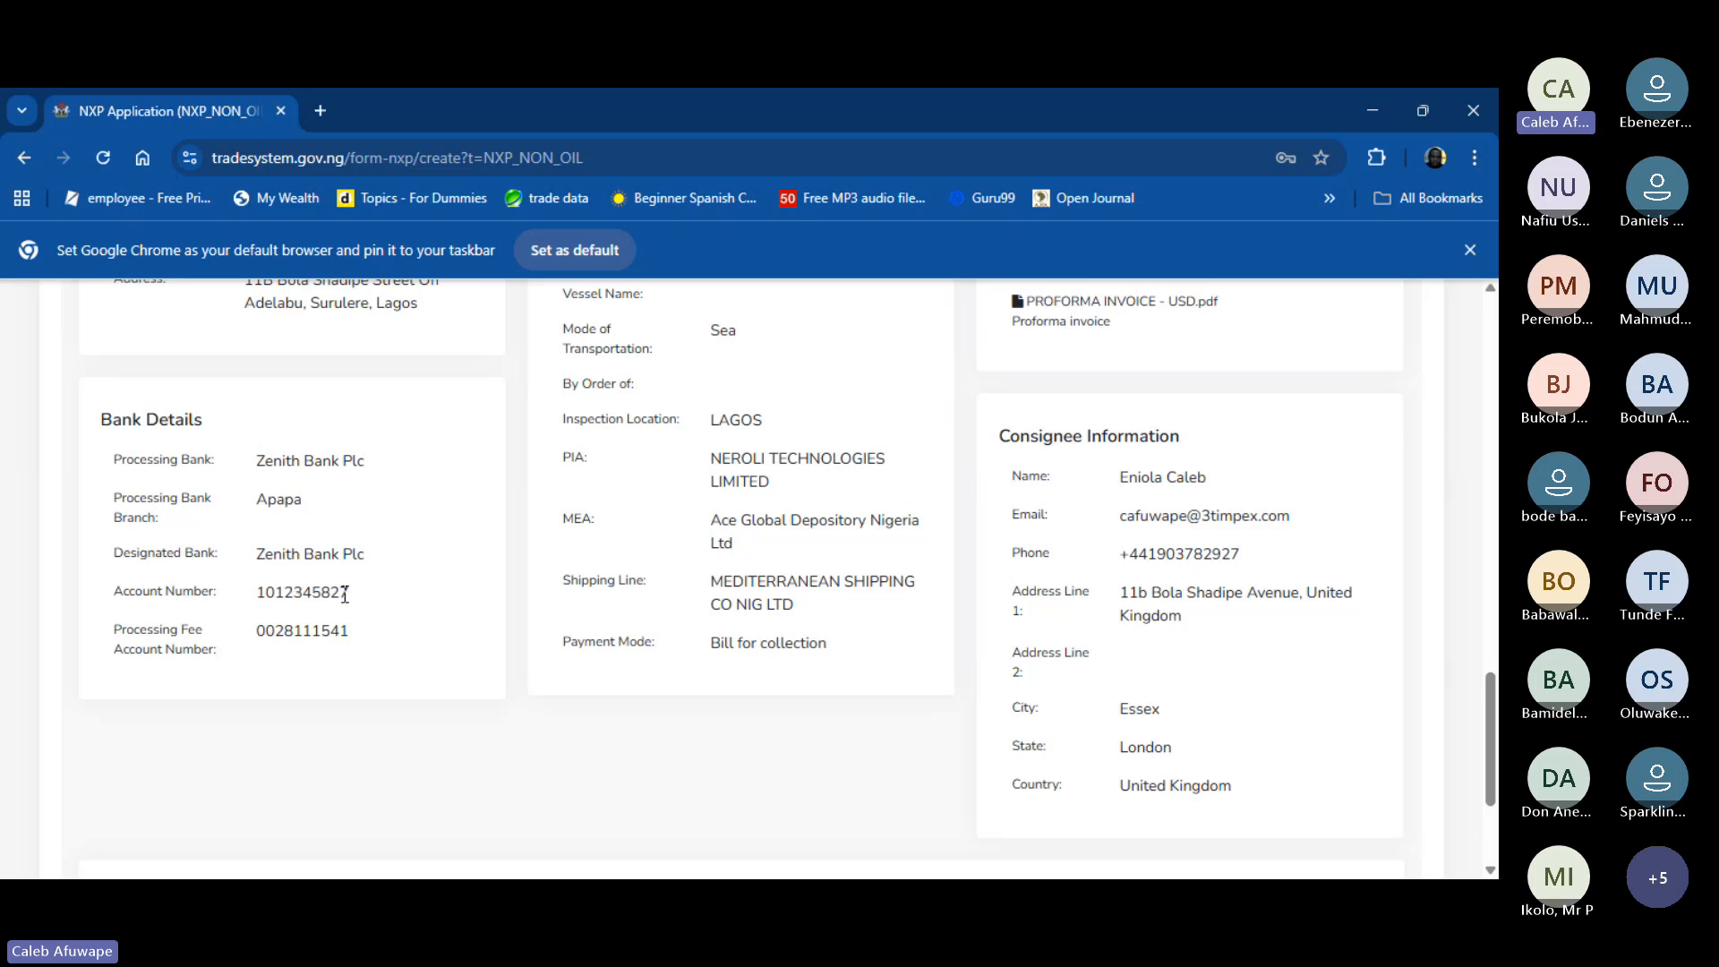
pyautogui.moveTo(259, 593); pyautogui.dragTo(364, 599)
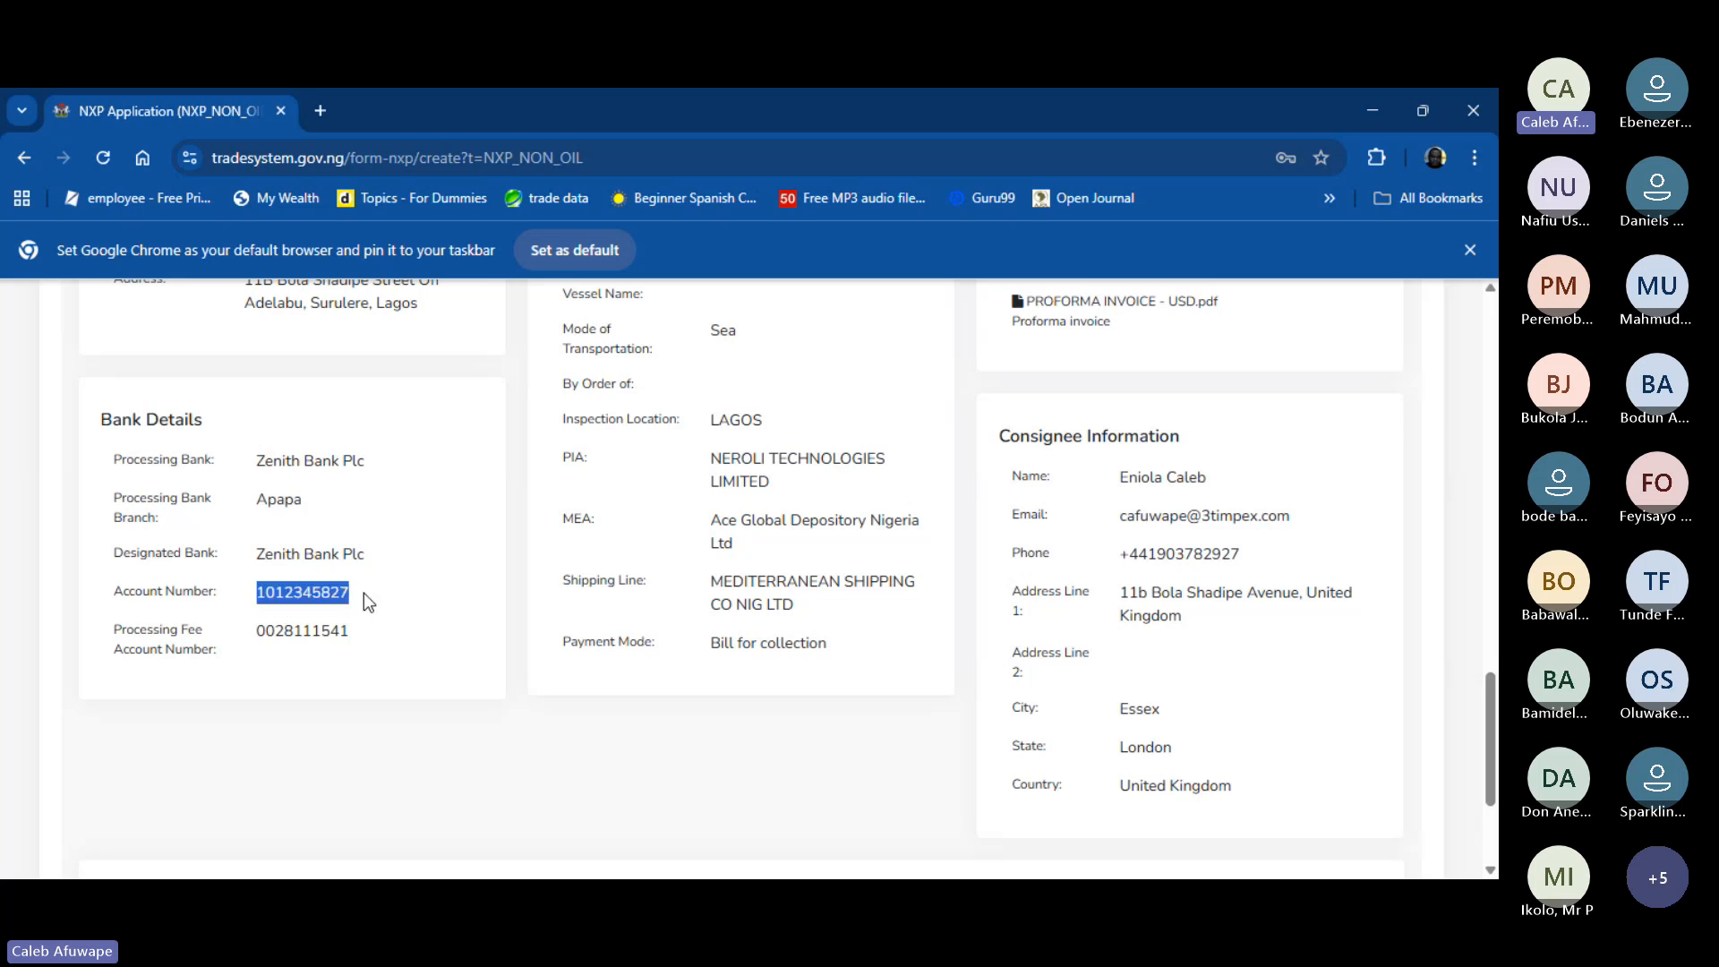
pyautogui.click(350, 632)
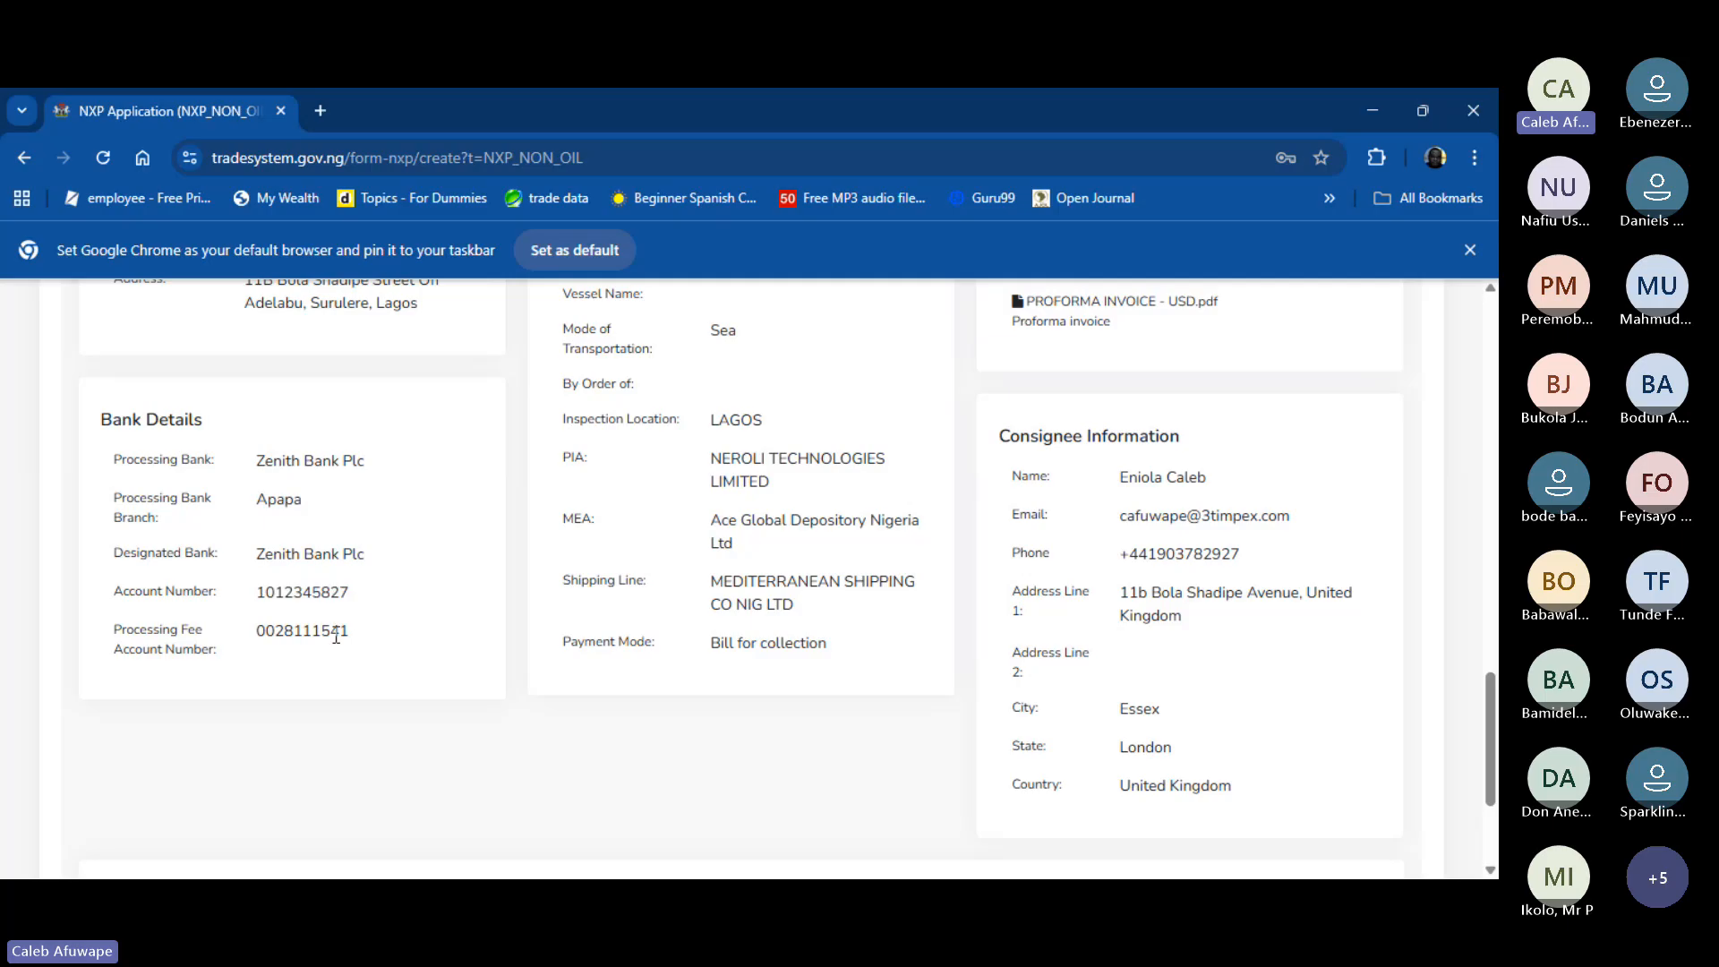
pyautogui.moveTo(256, 636); pyautogui.dragTo(391, 650)
pyautogui.scroll(3, 603, 613)
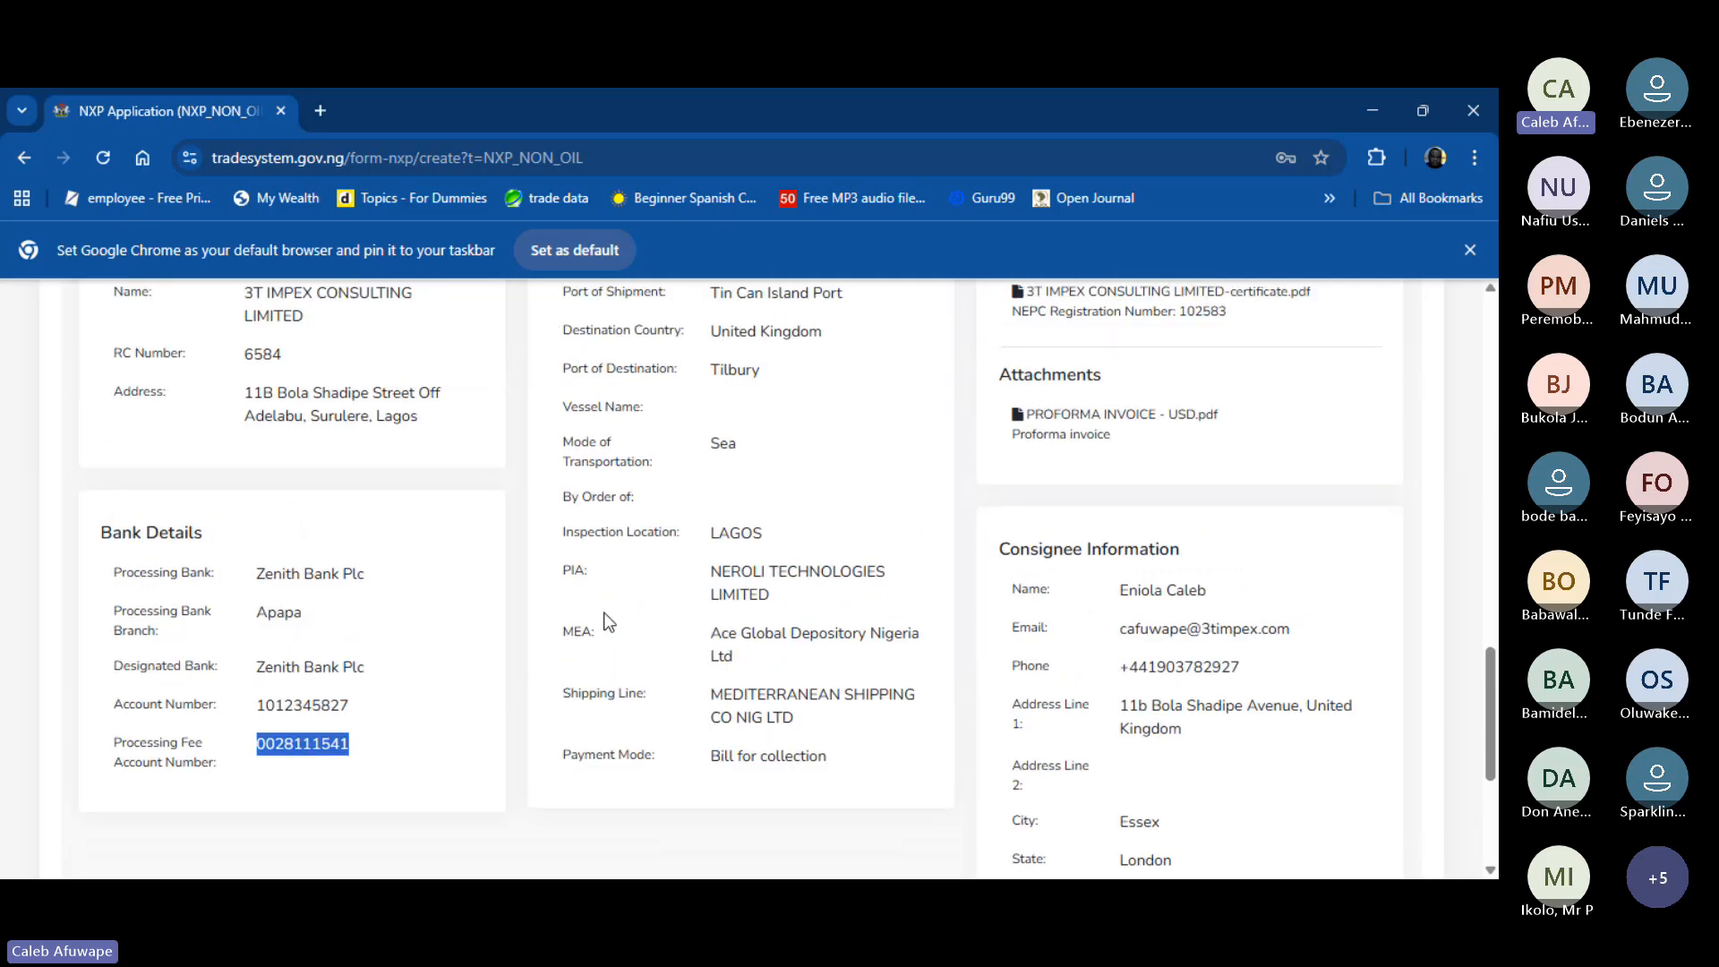
pyautogui.scroll(1, 603, 612)
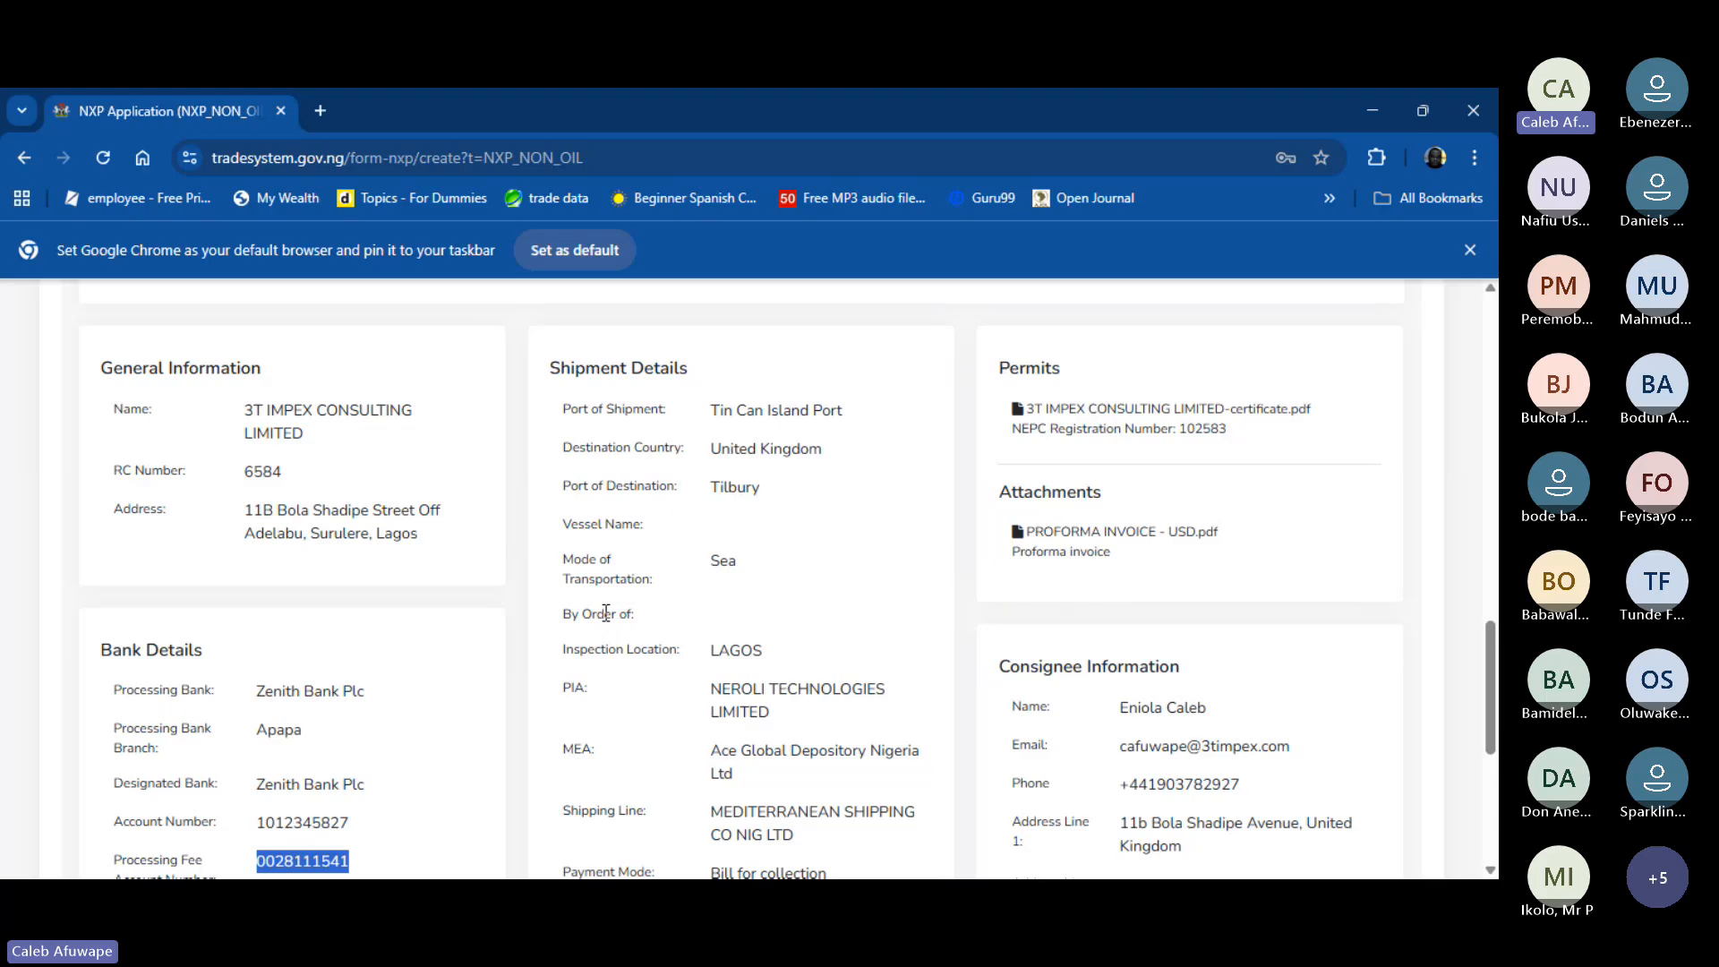
pyautogui.click(783, 493)
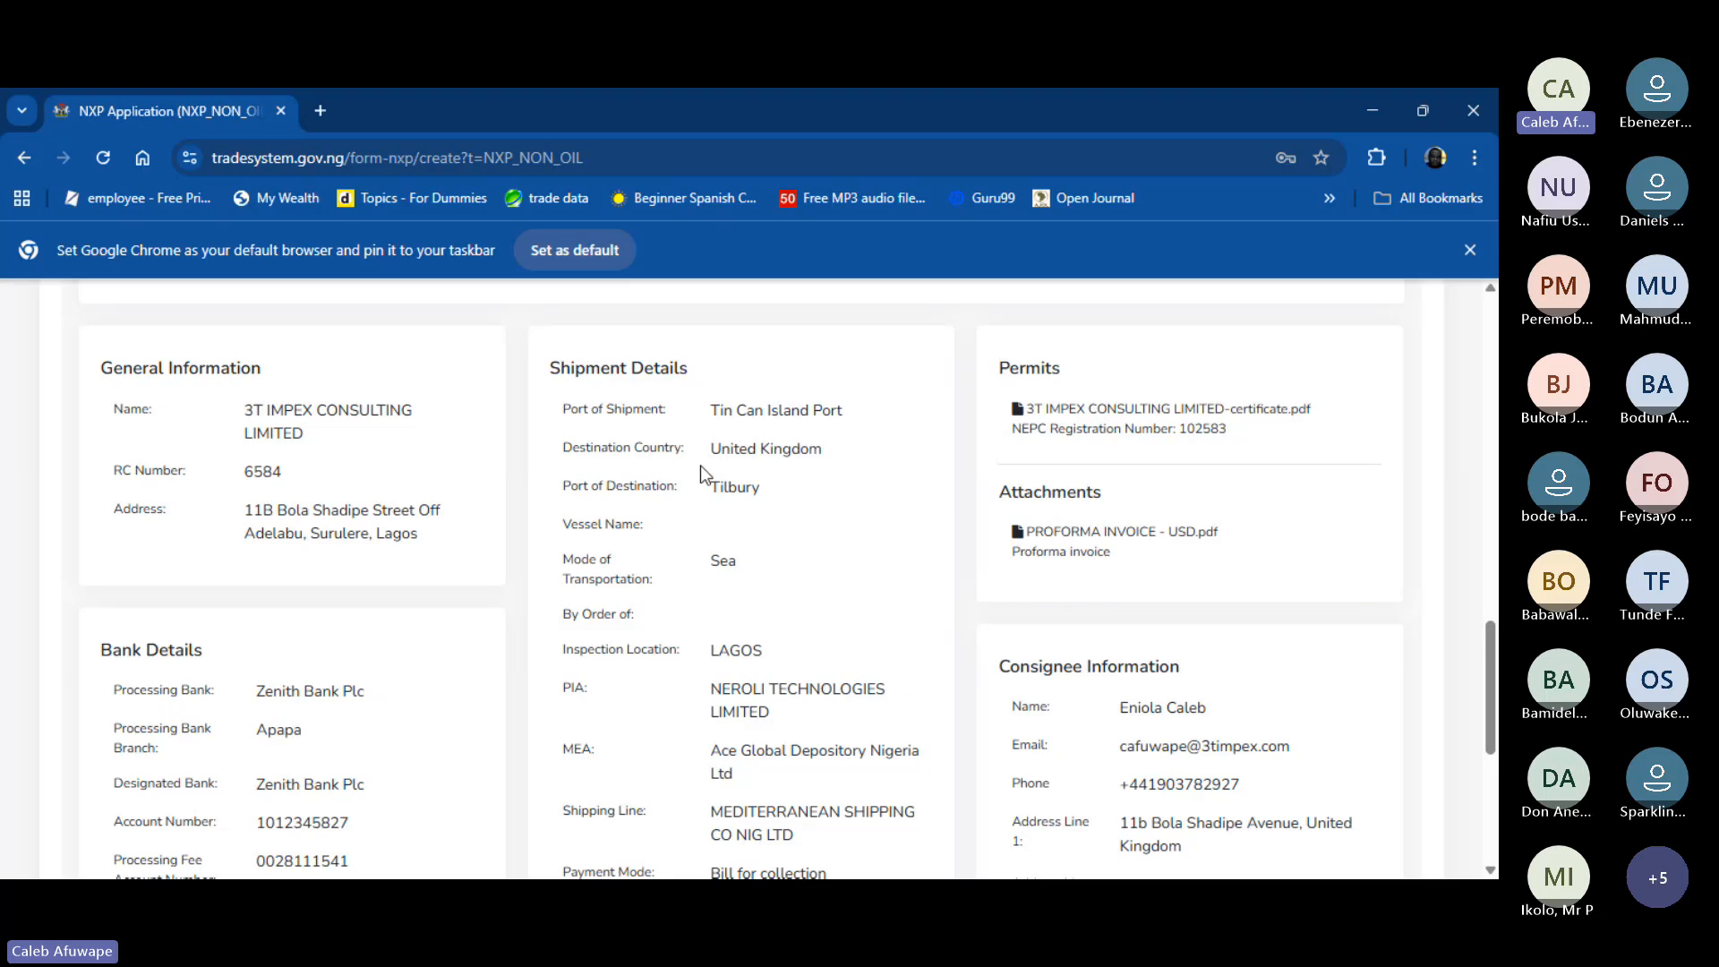
pyautogui.scroll(-2, 750, 489)
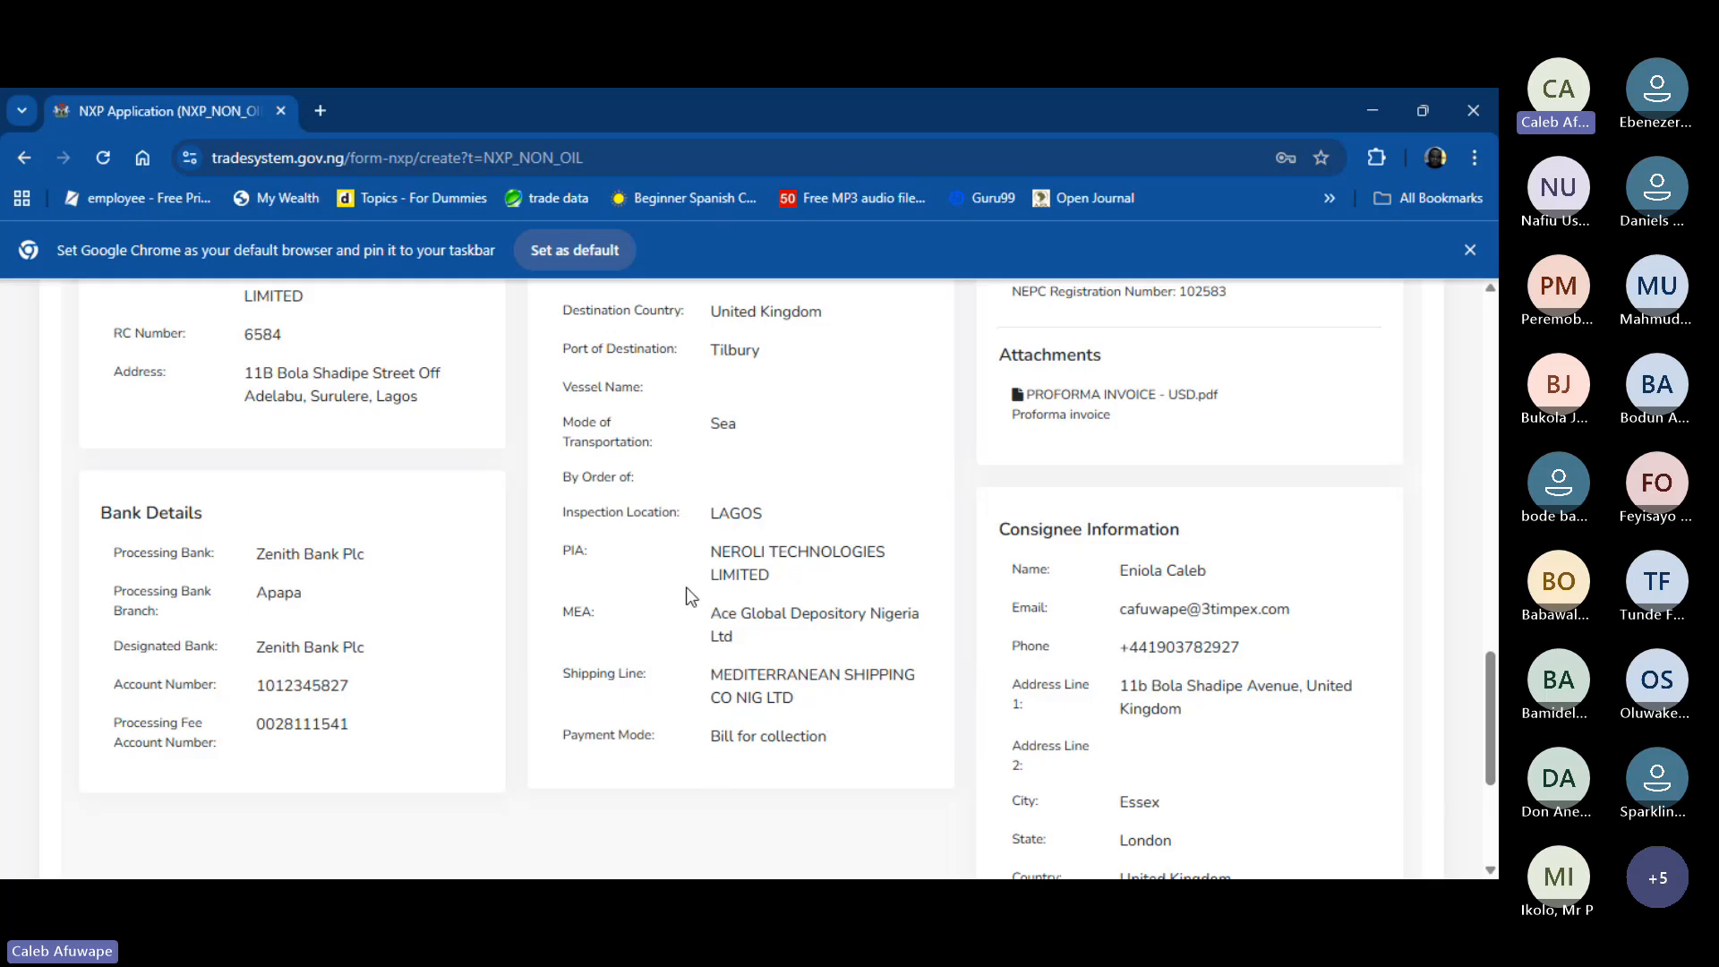
pyautogui.scroll(3, 693, 597)
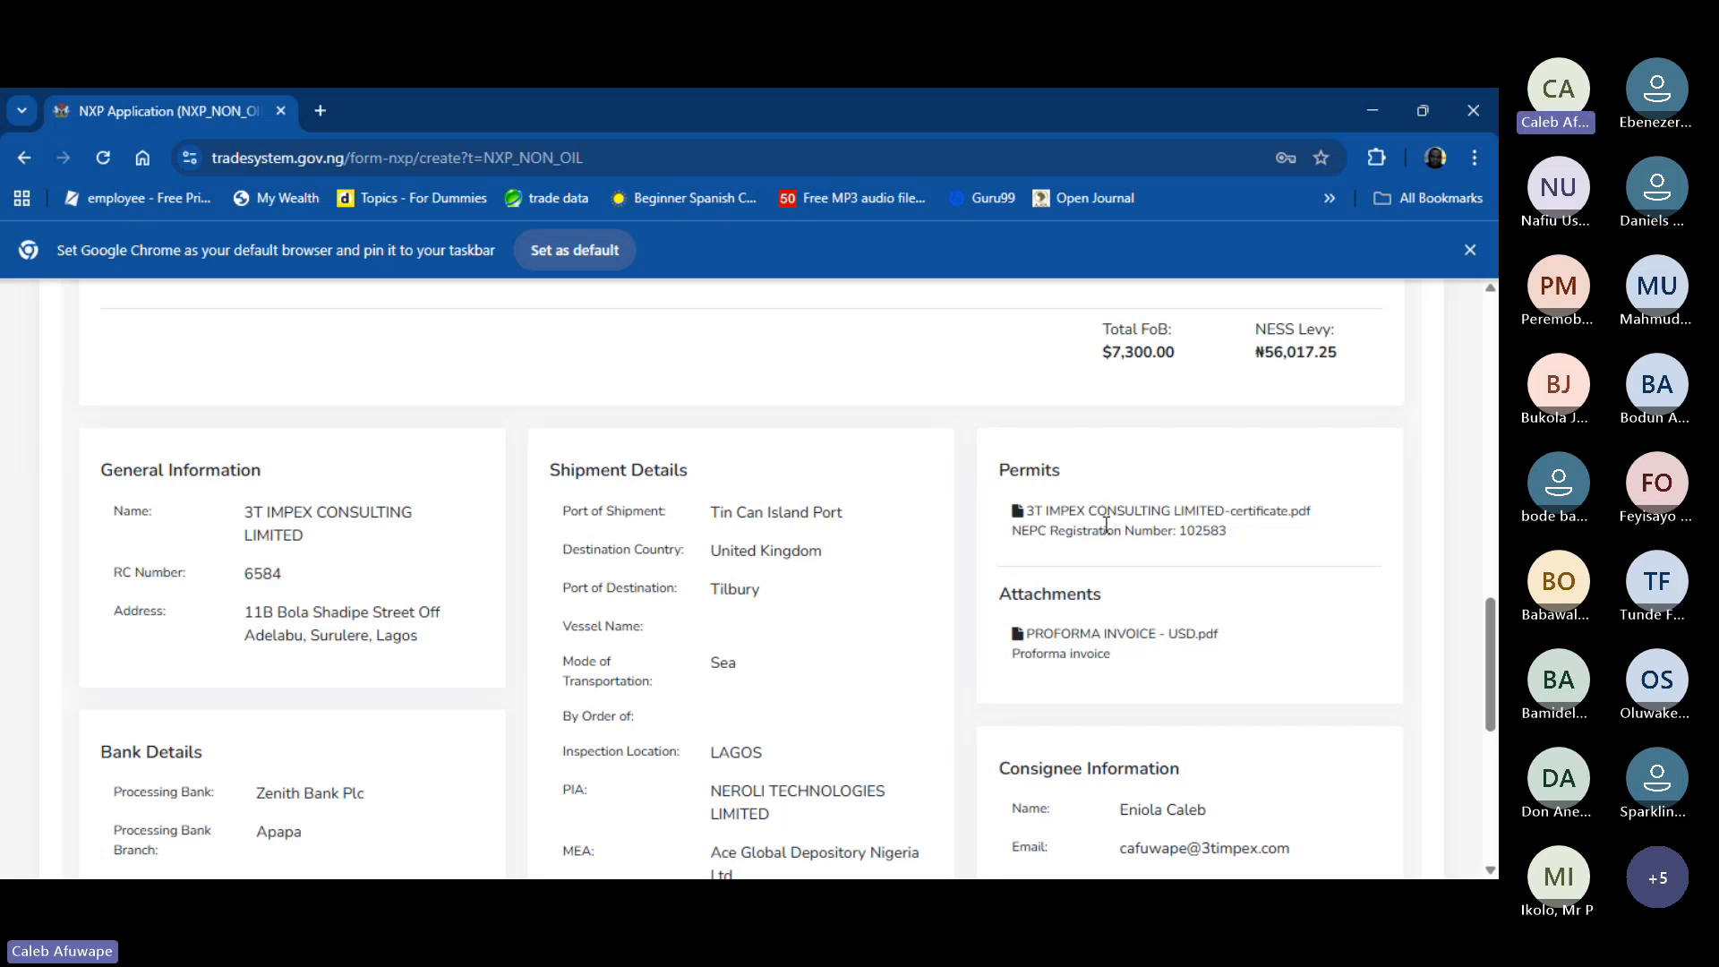
pyautogui.scroll(-2, 1107, 525)
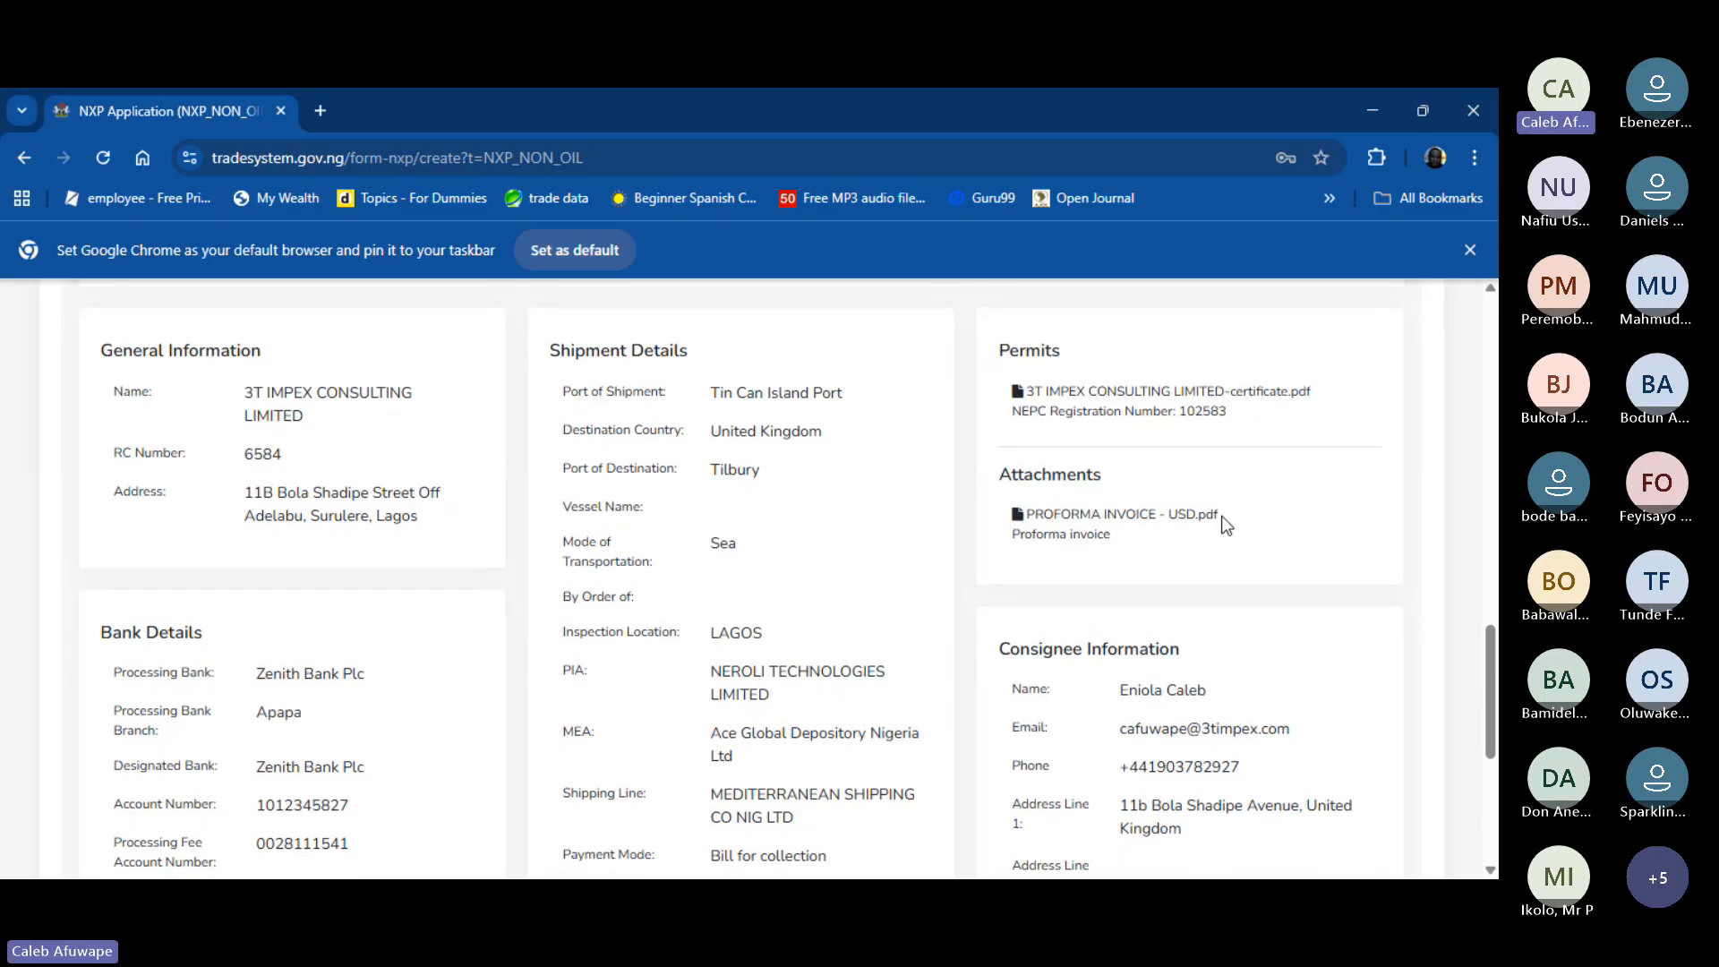
pyautogui.scroll(-3, 1035, 513)
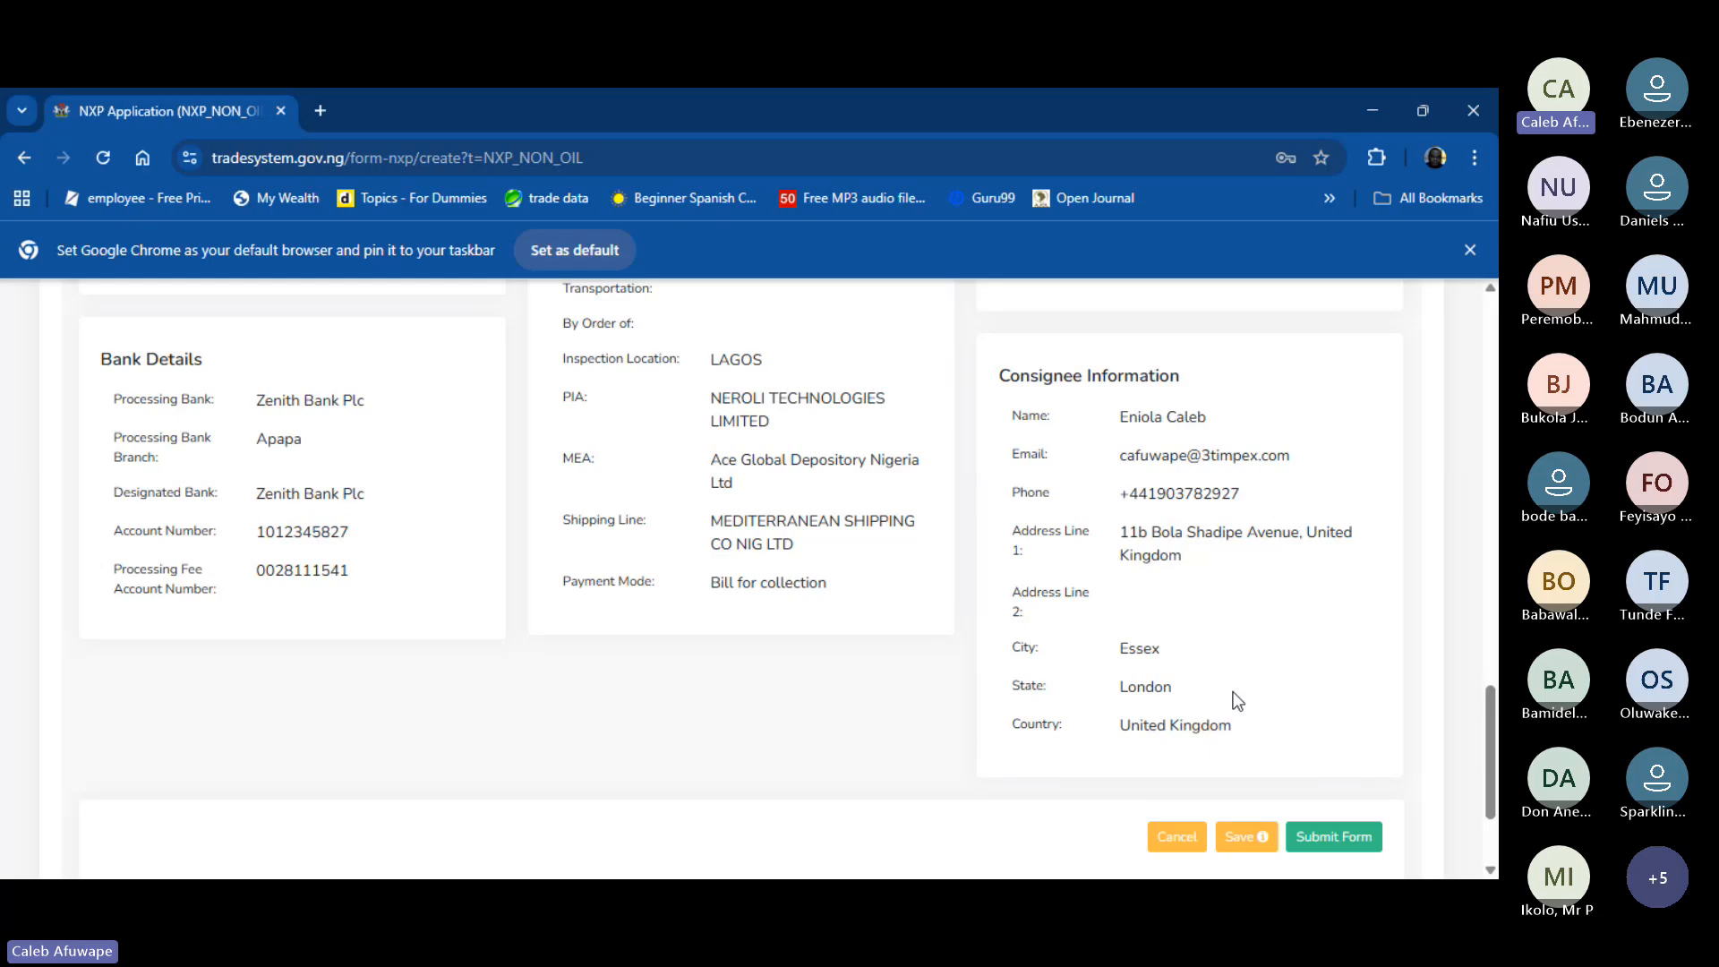
pyautogui.scroll(-3, 1236, 699)
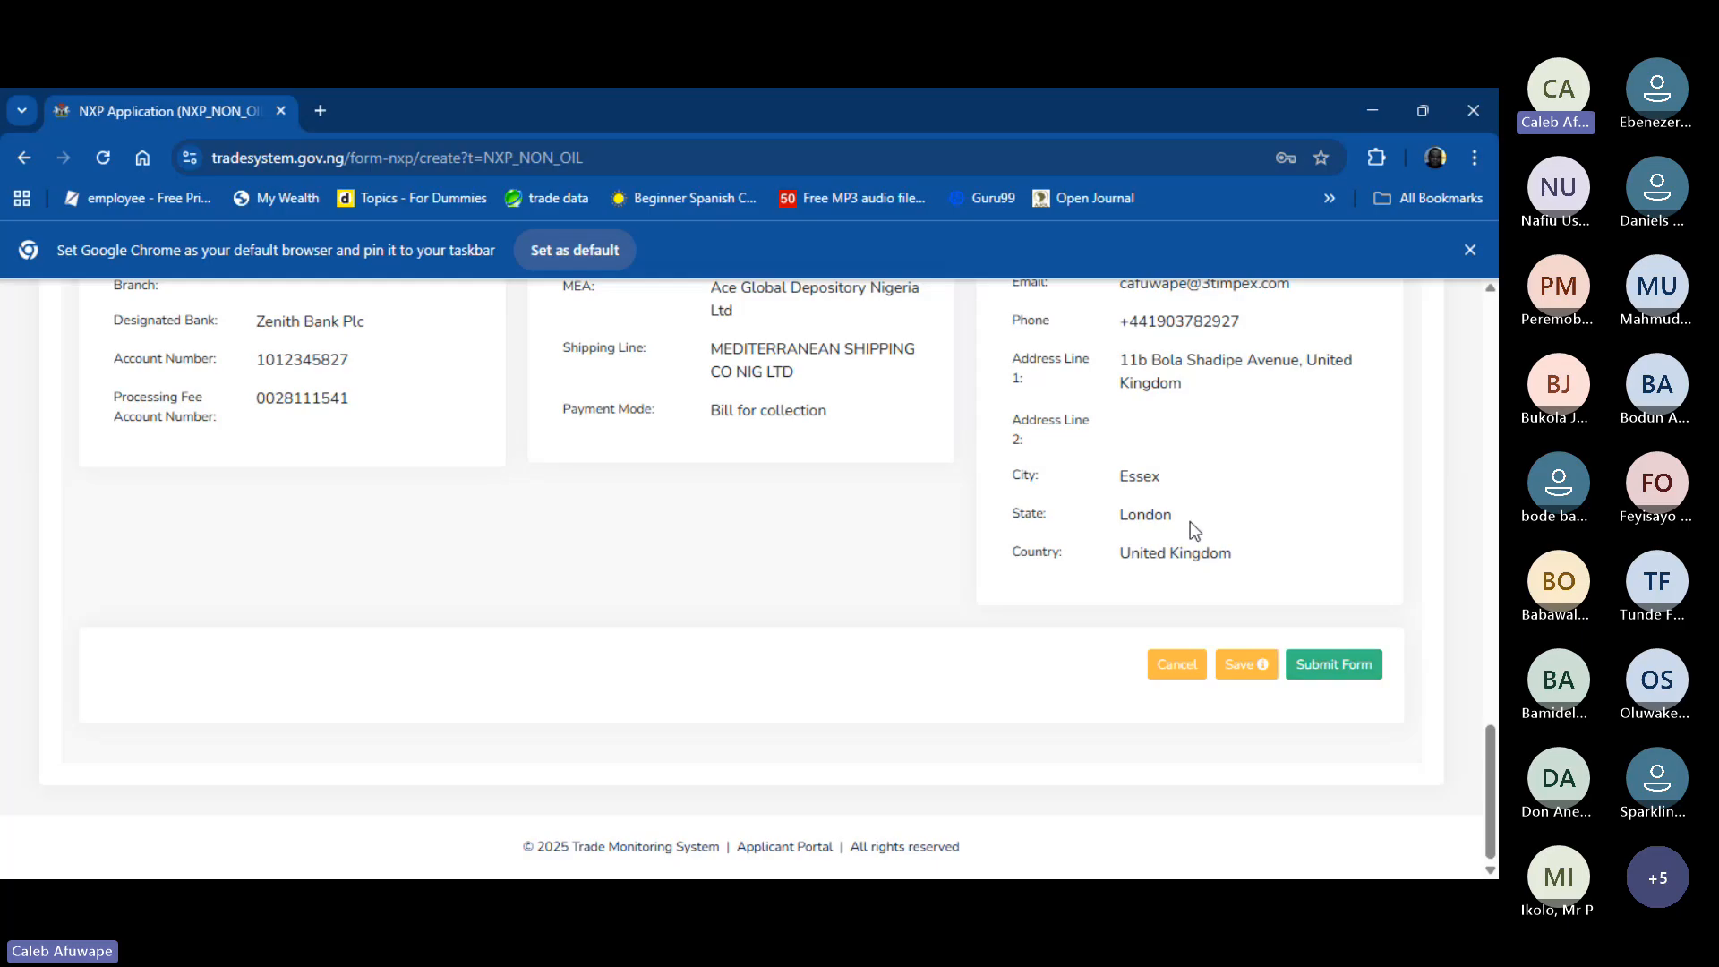
# - Submit the previewed NXP form and confirm YES in the Confirmation dialog
pyautogui.scroll(7, 1192, 526)
pyautogui.scroll(-8, 1190, 521)
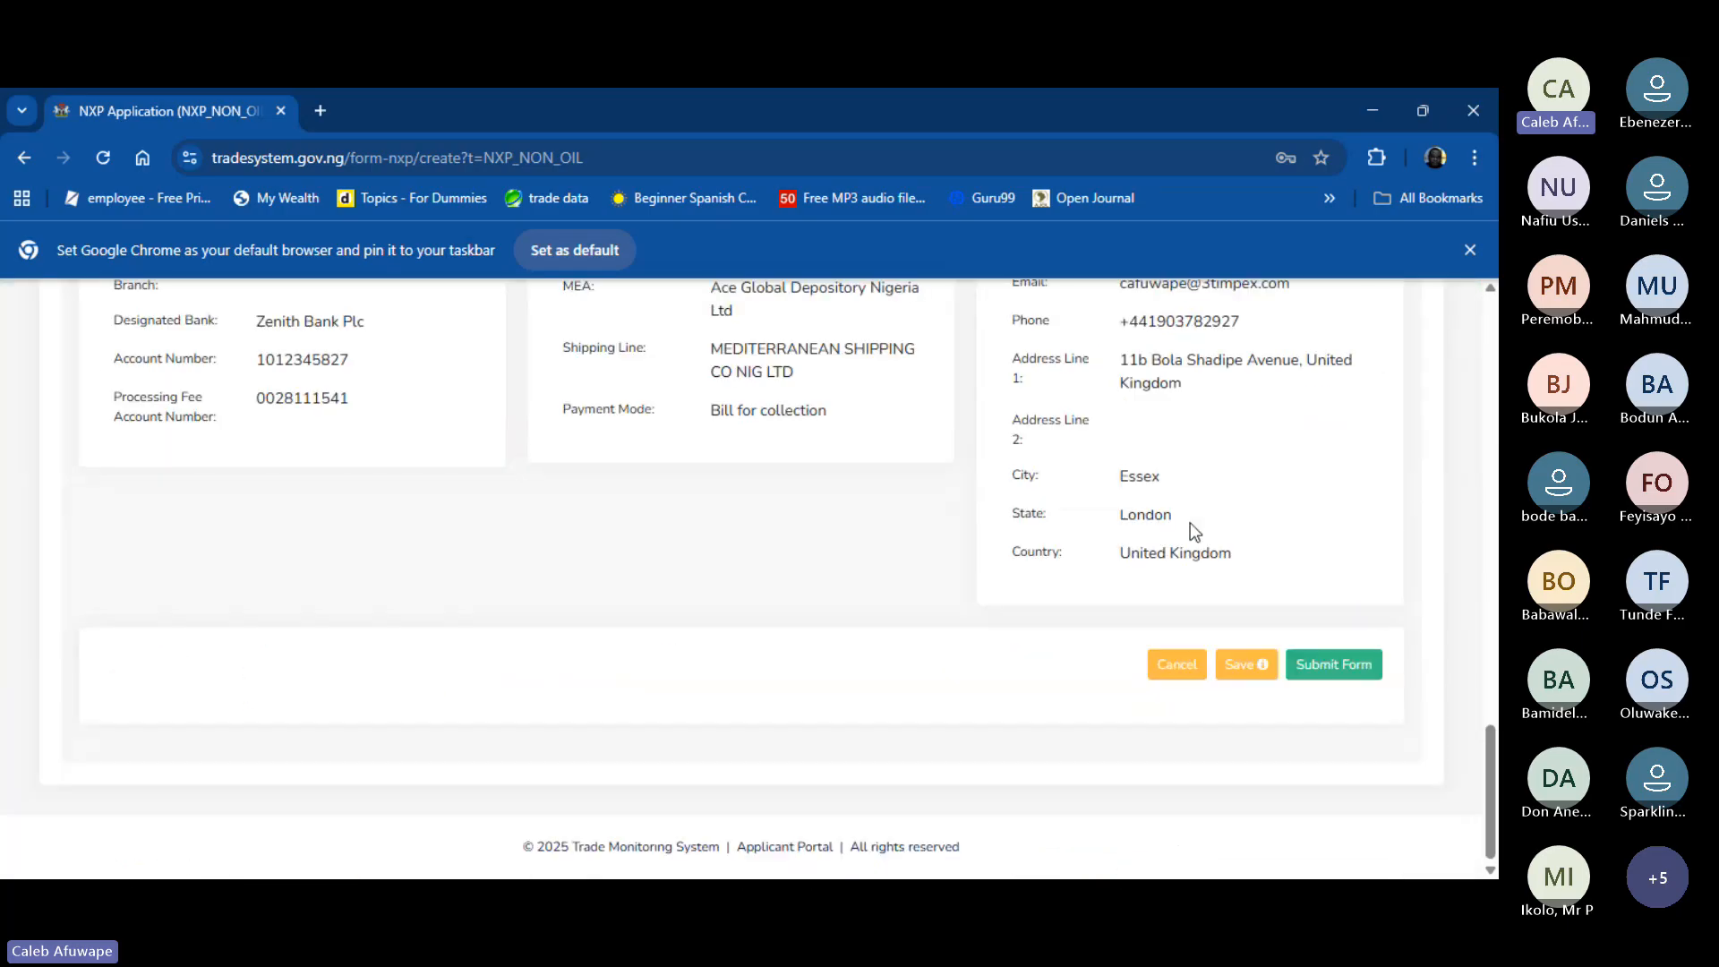
pyautogui.click(1337, 668)
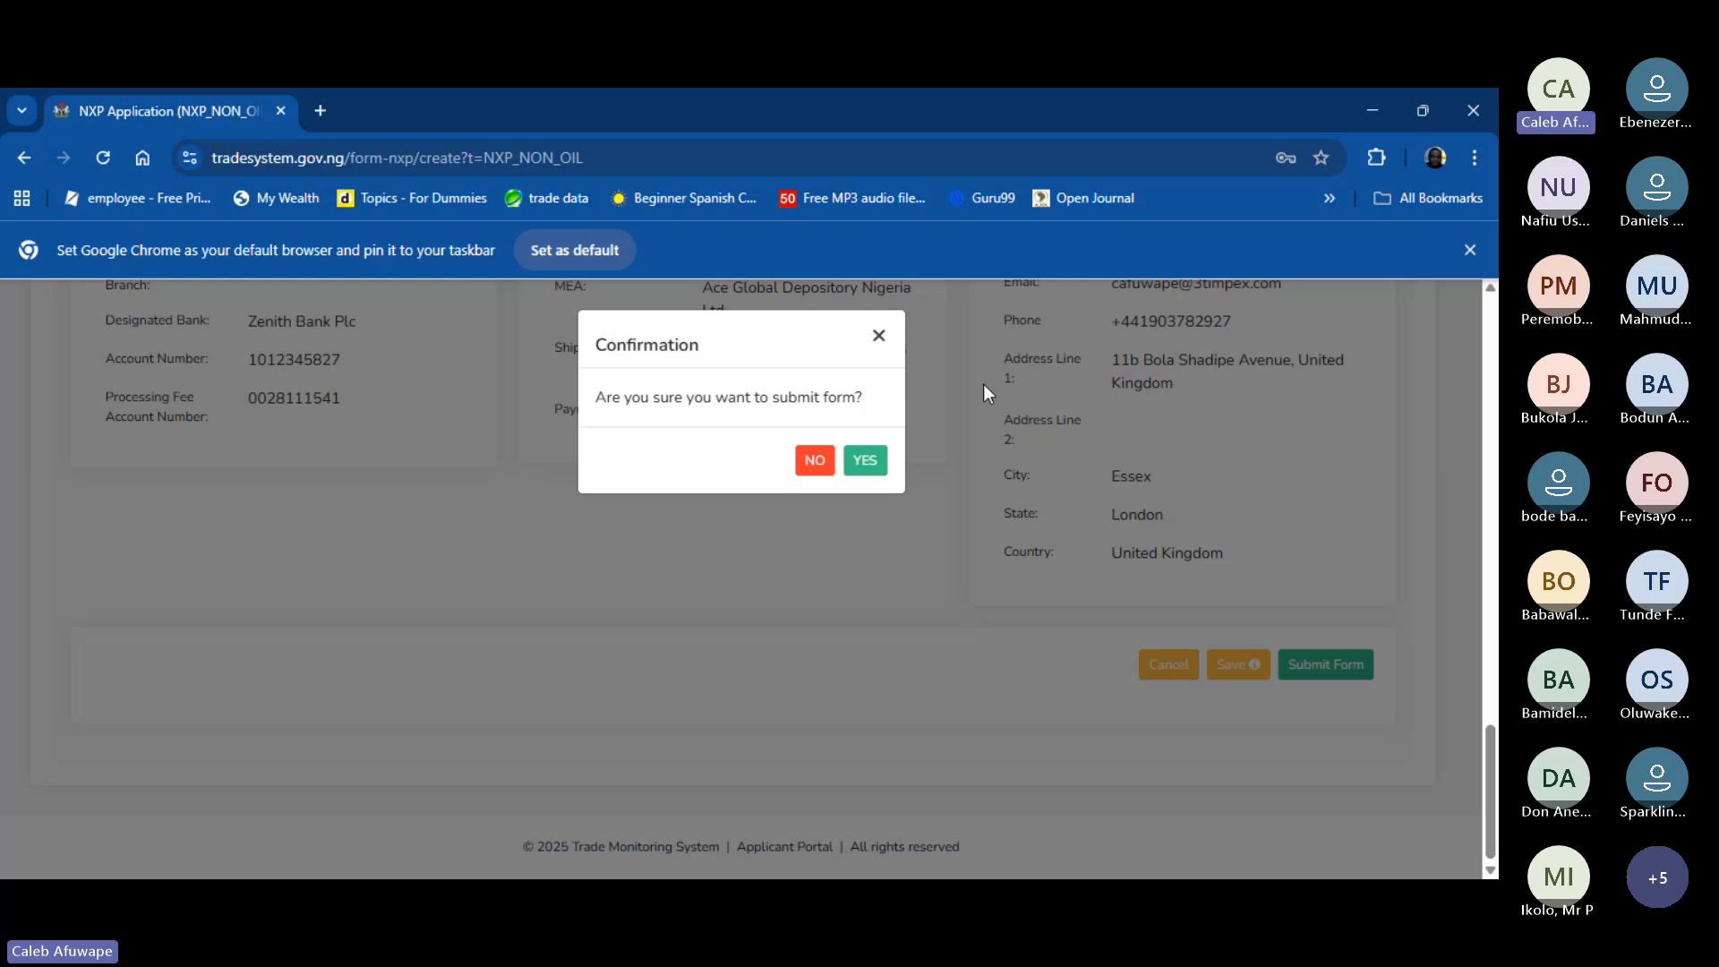
pyautogui.scroll(10, 976, 324)
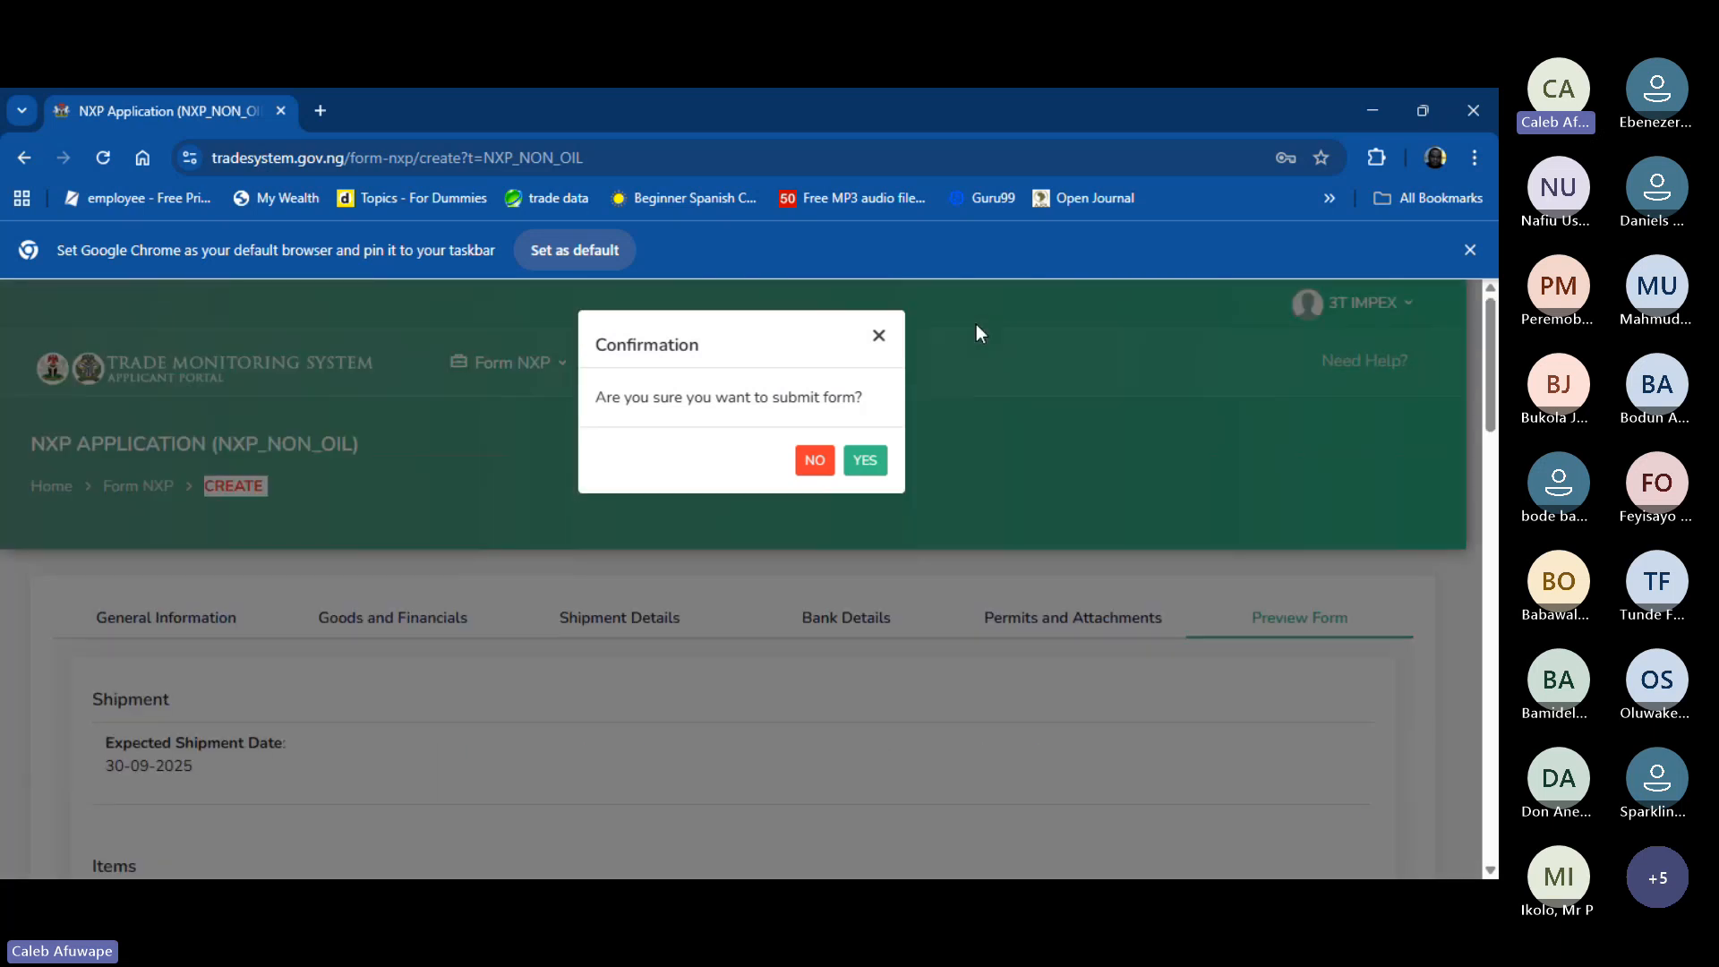
pyautogui.click(877, 339)
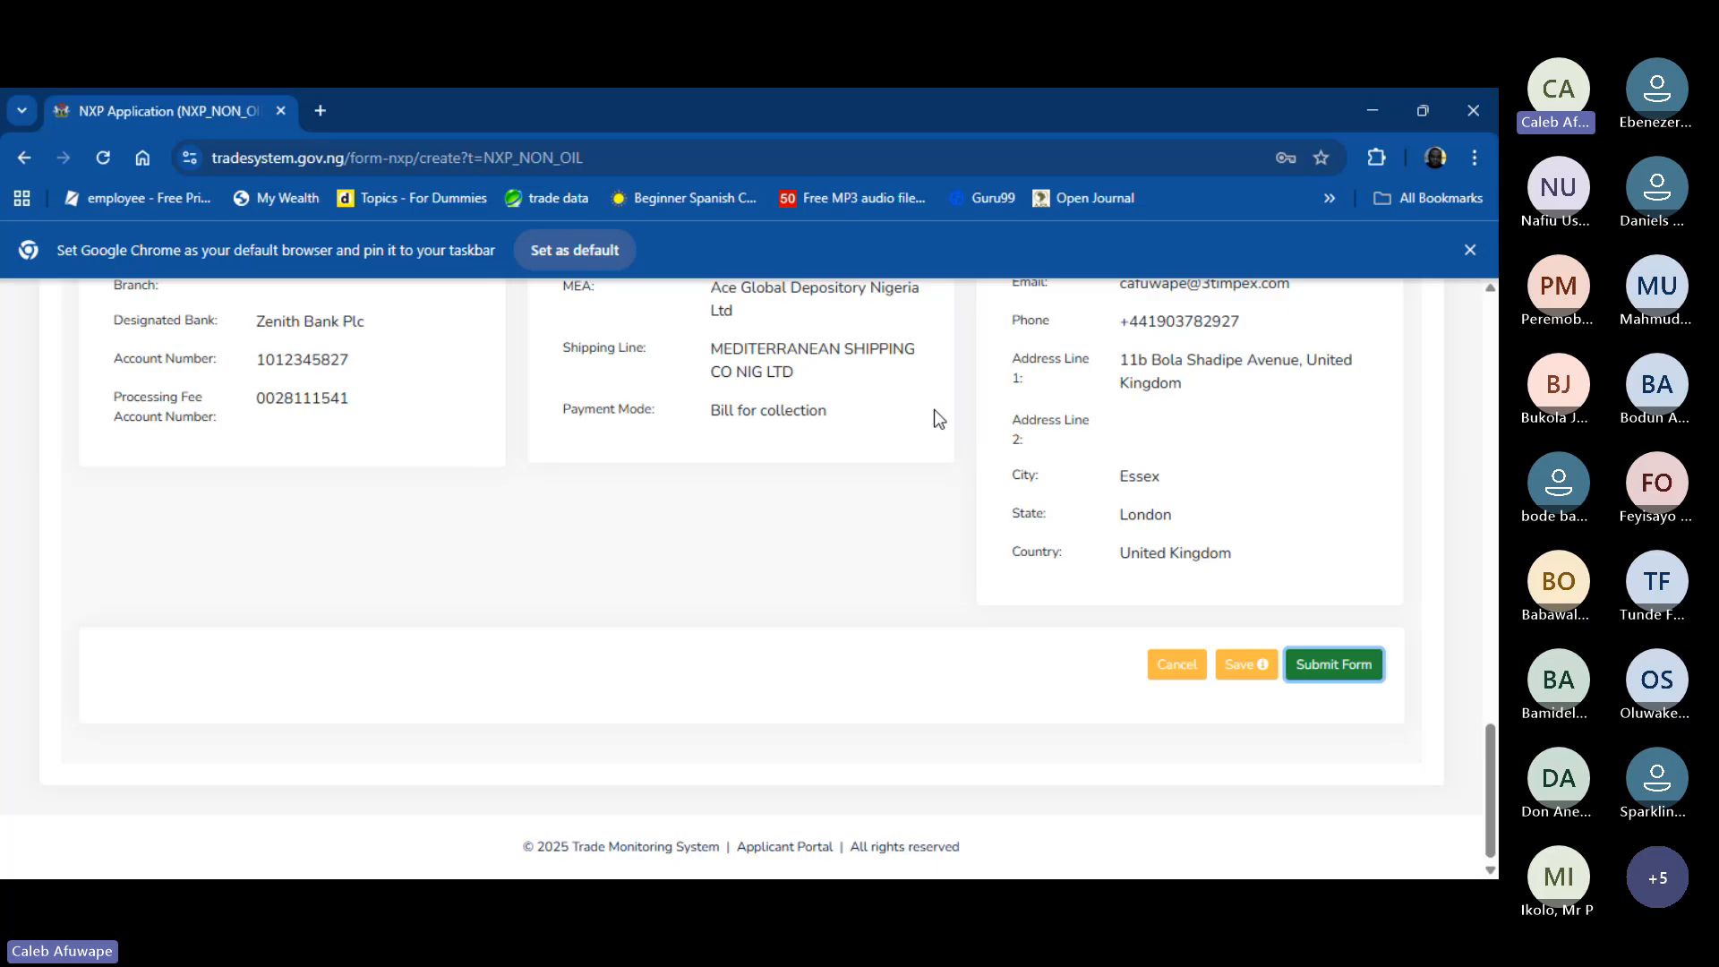
pyautogui.scroll(10, 933, 410)
pyautogui.scroll(1, 933, 410)
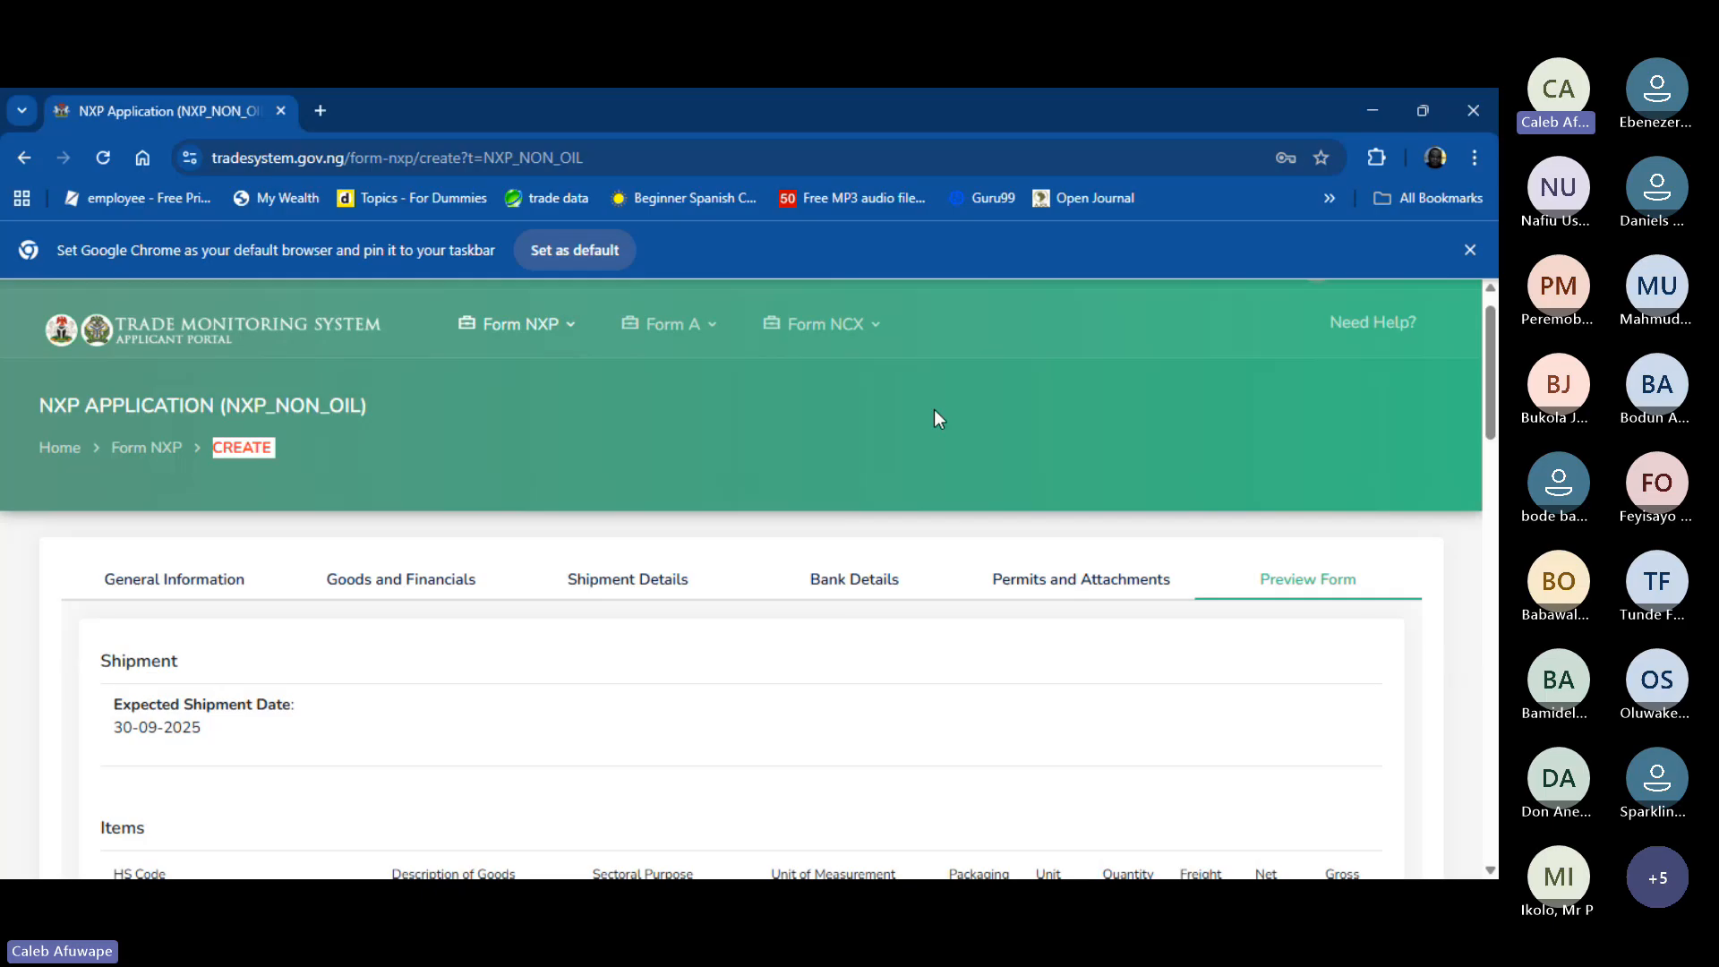
# - Go to History under the Form NXP menu
pyautogui.moveTo(493, 303)
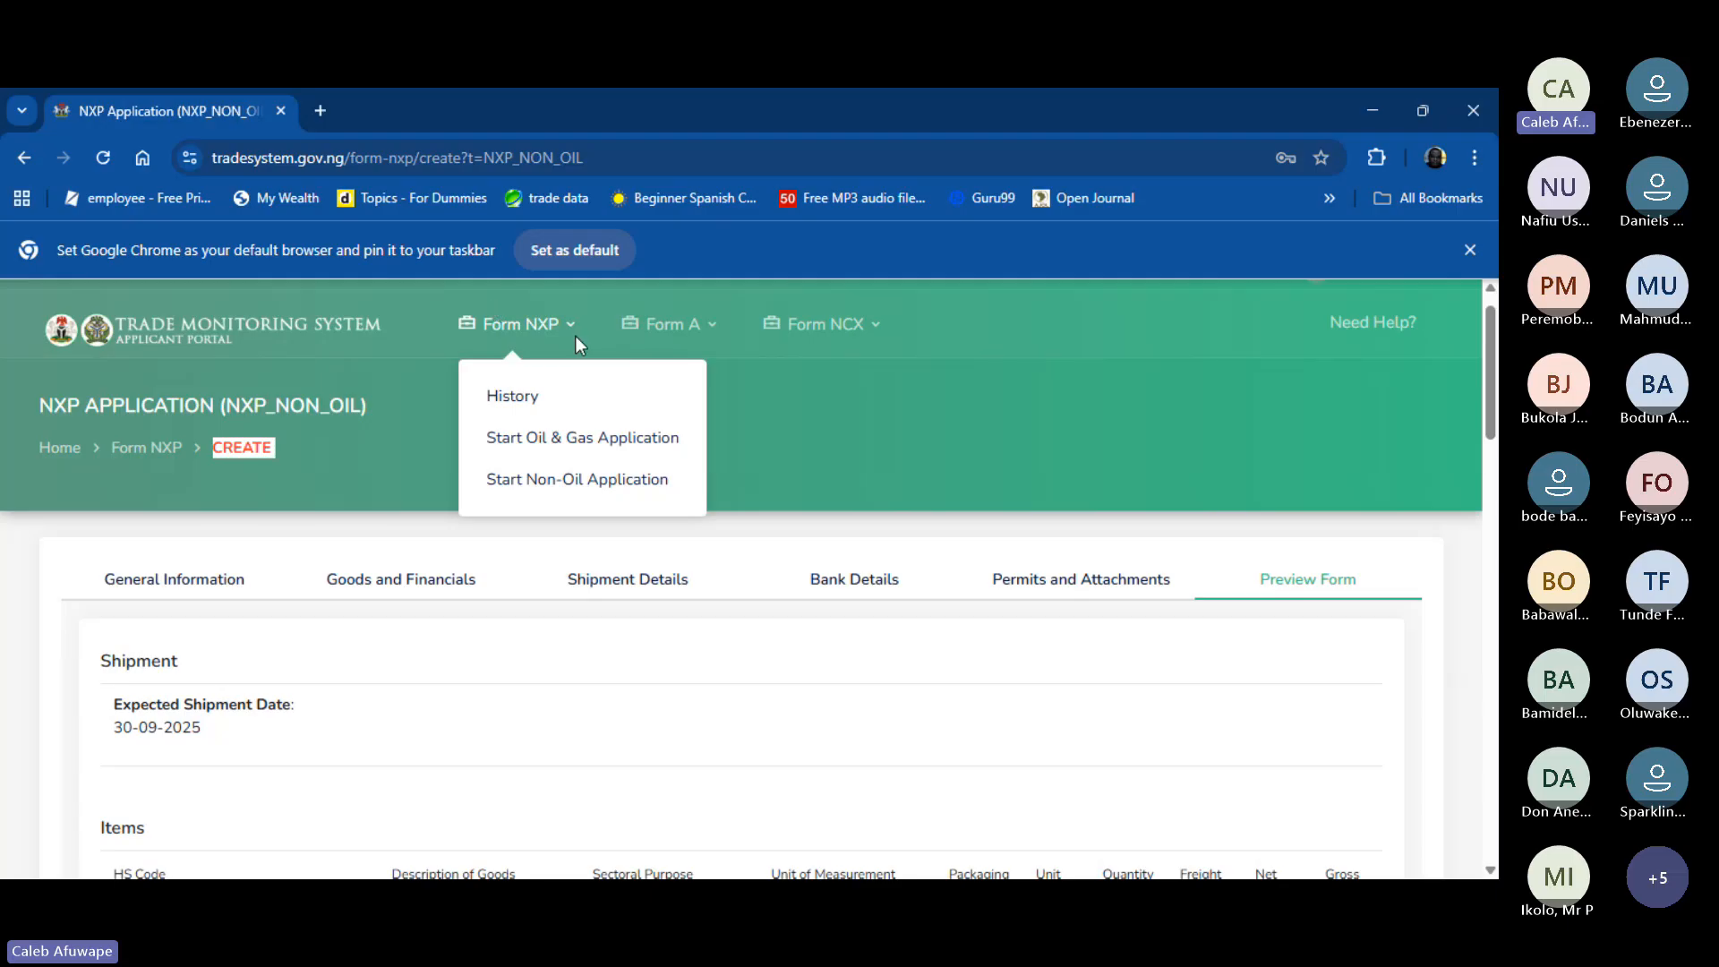
pyautogui.click(512, 398)
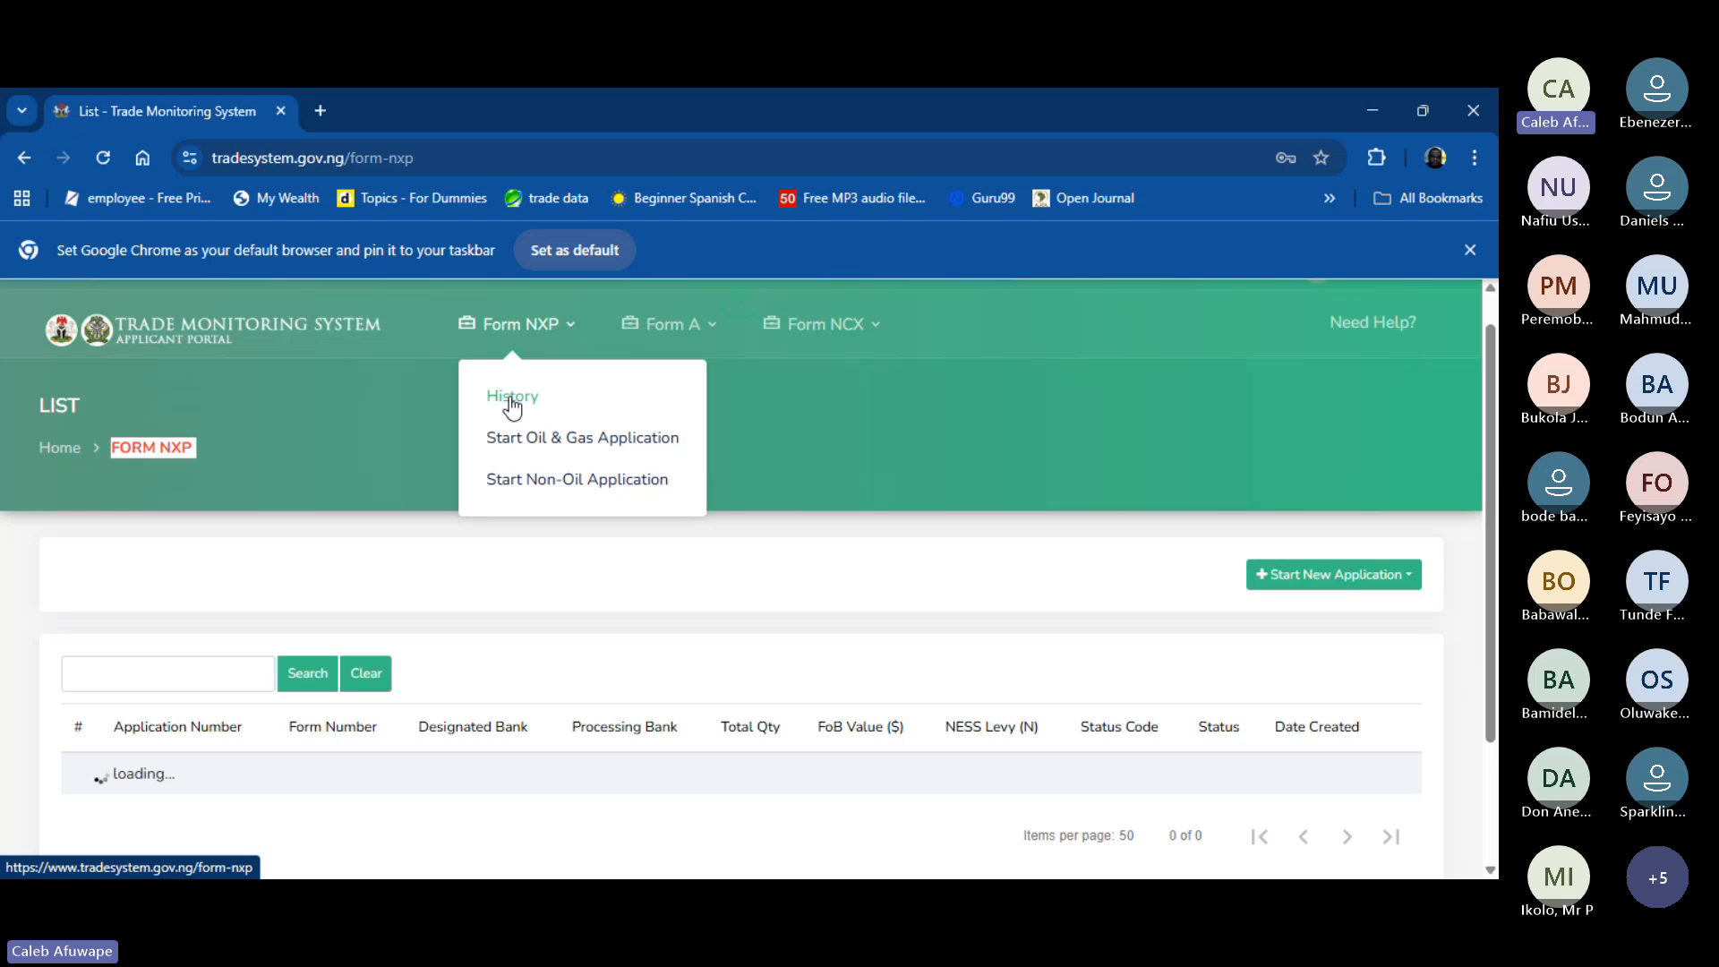
pyautogui.scroll(-4, 553, 625)
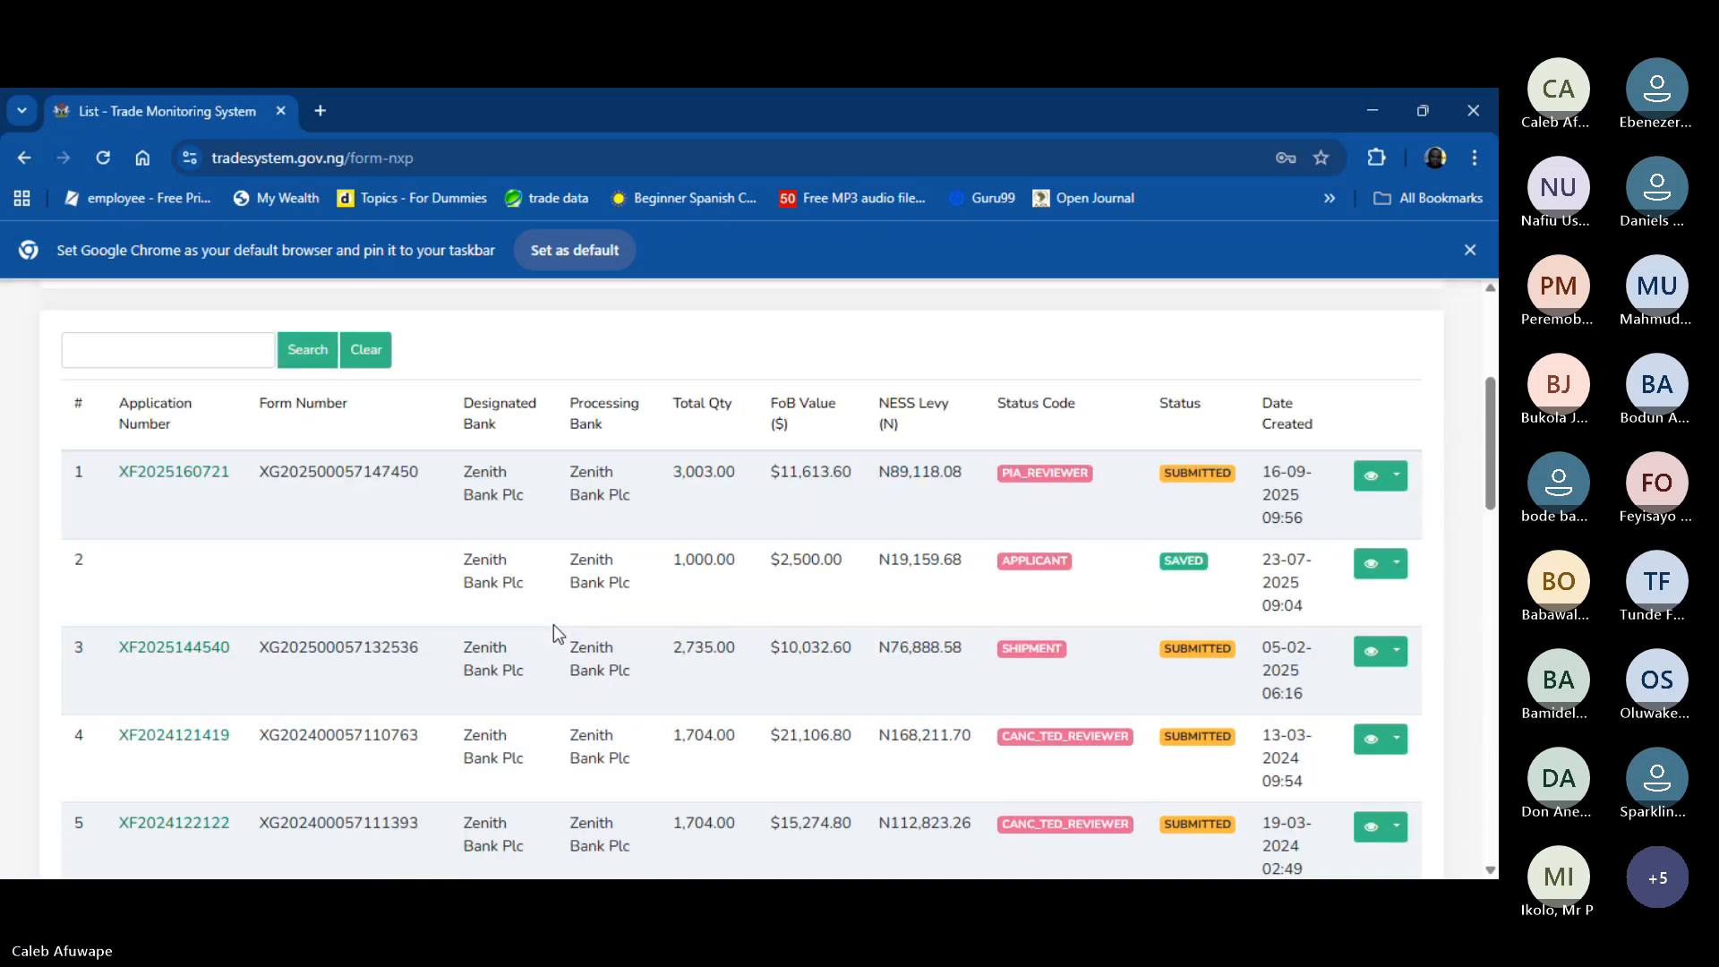
pyautogui.scroll(-6, 553, 625)
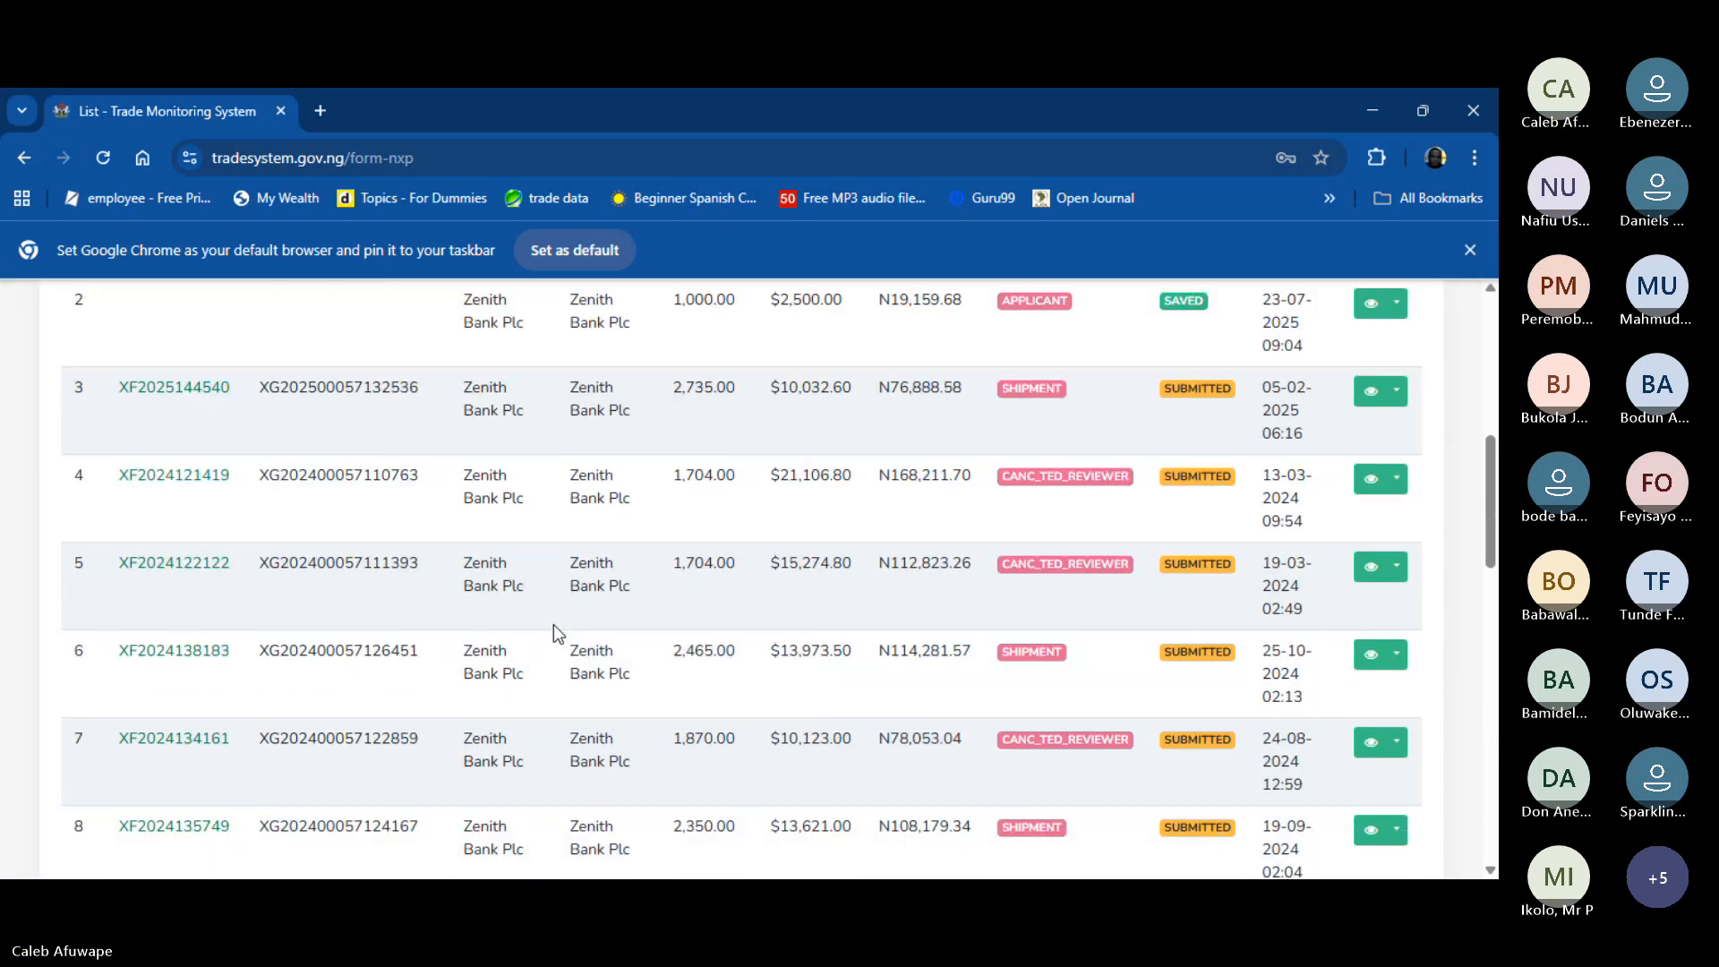
pyautogui.scroll(-5, 554, 625)
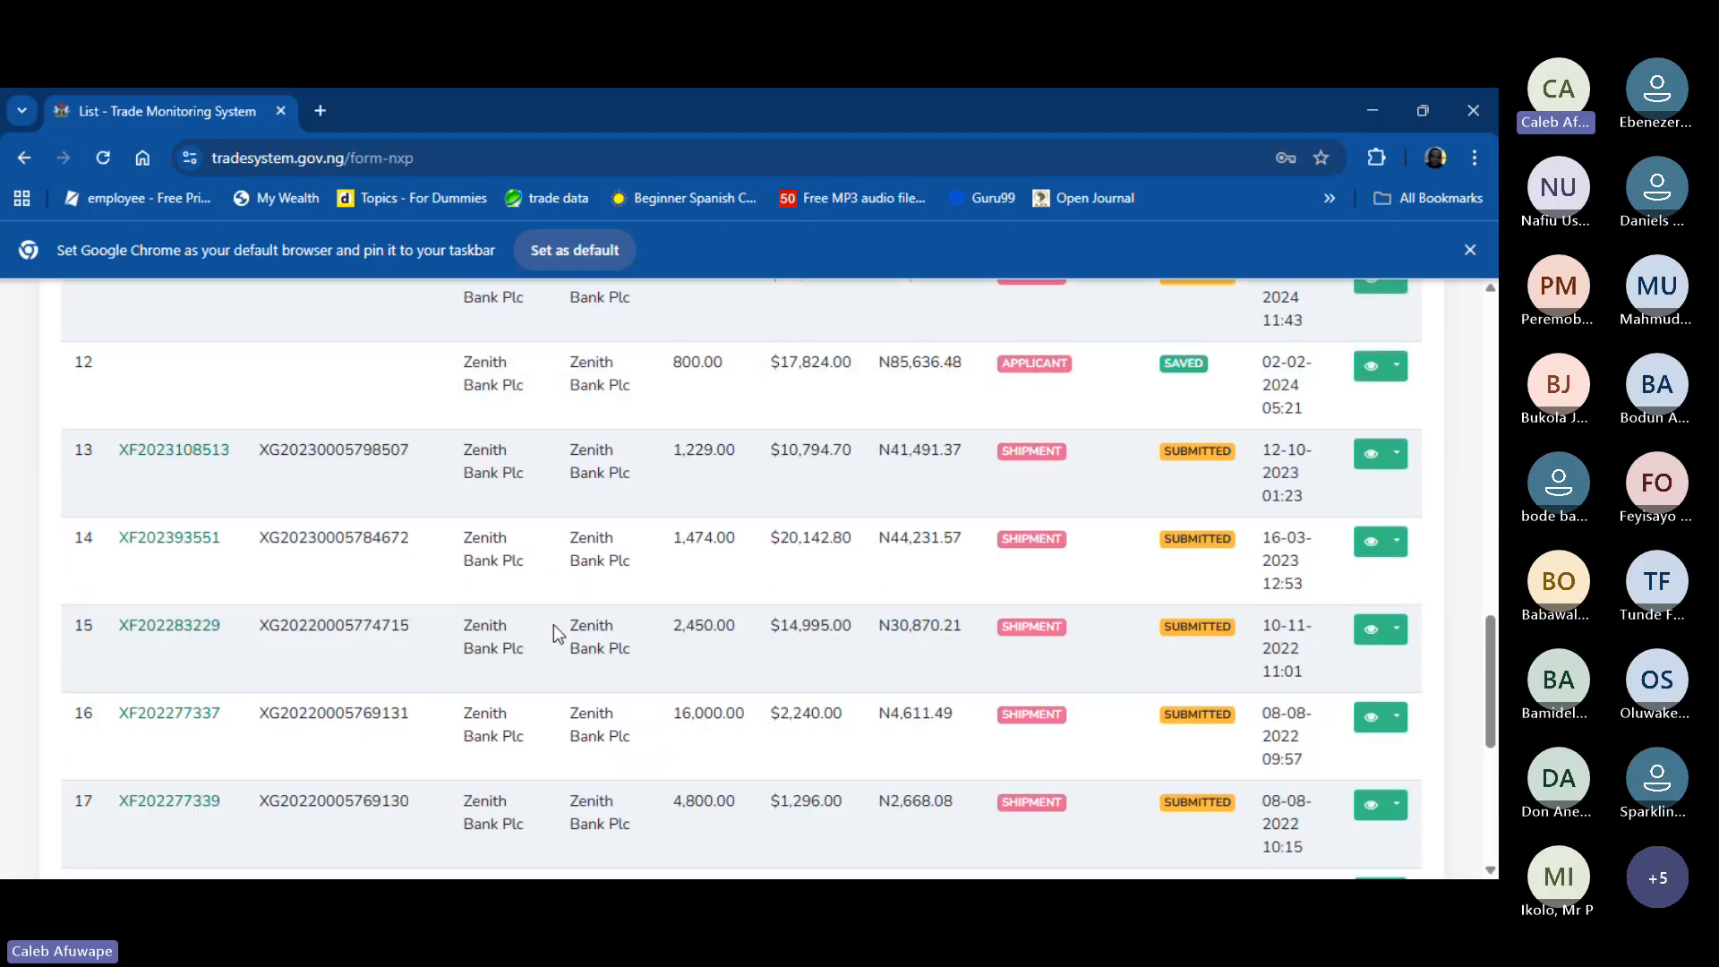
pyautogui.scroll(5, 553, 625)
pyautogui.scroll(3, 553, 625)
pyautogui.scroll(-13, 553, 625)
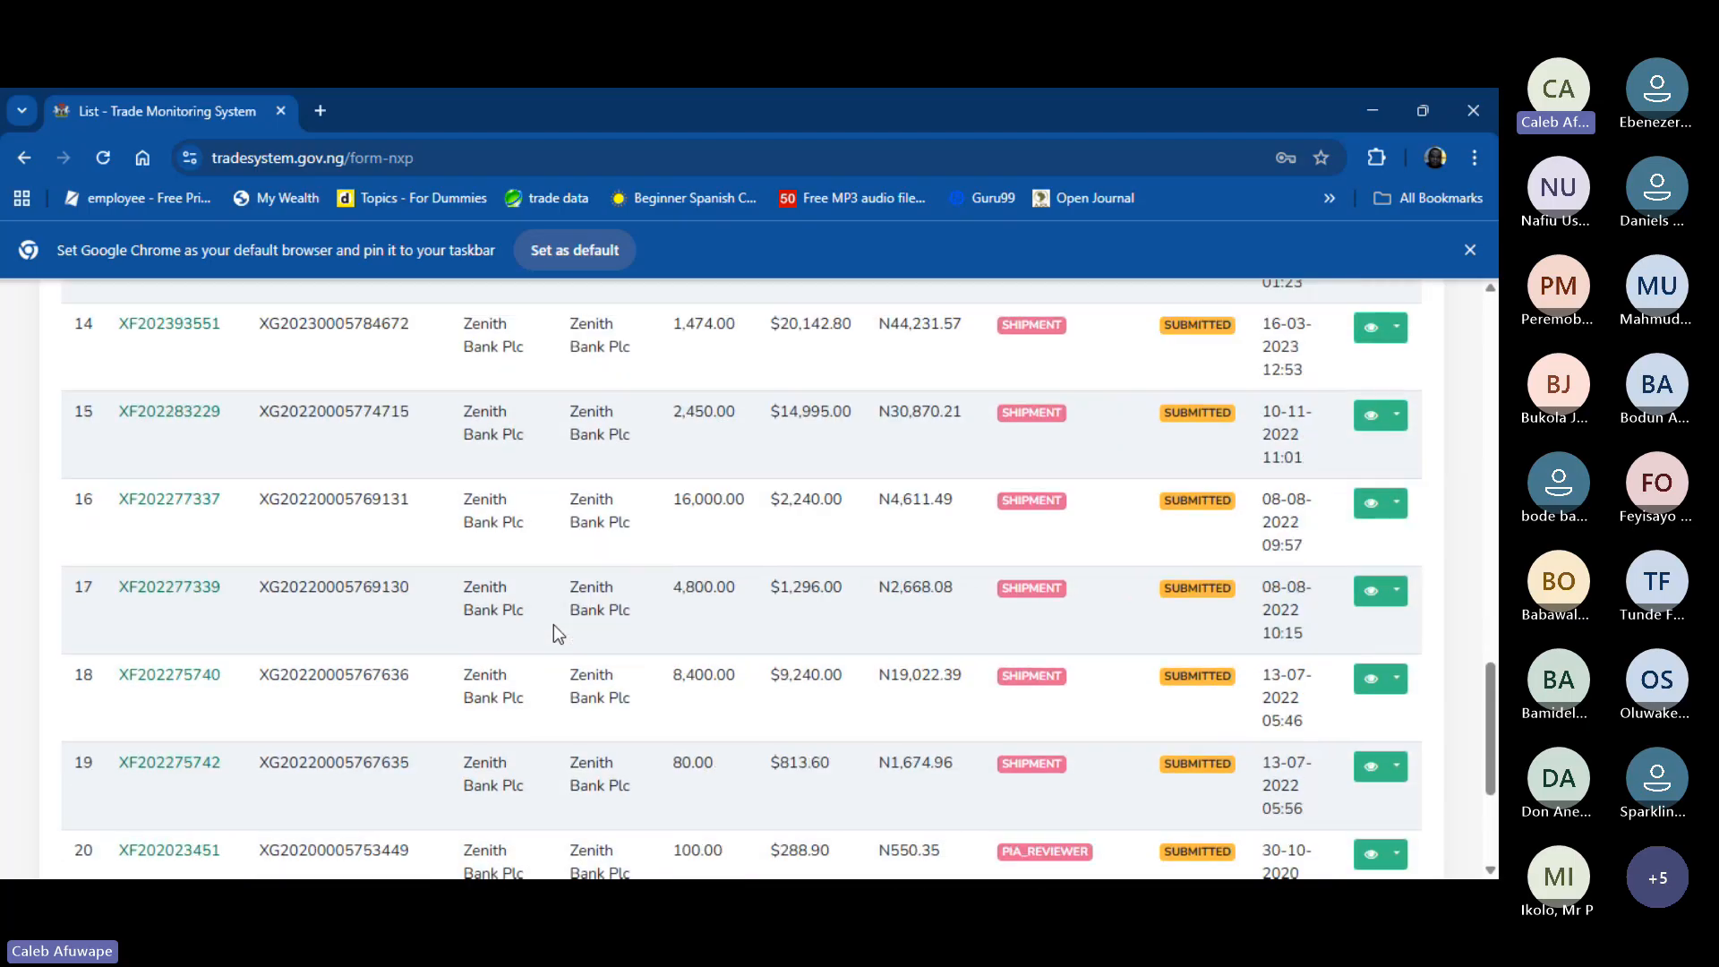
pyautogui.scroll(20, 554, 625)
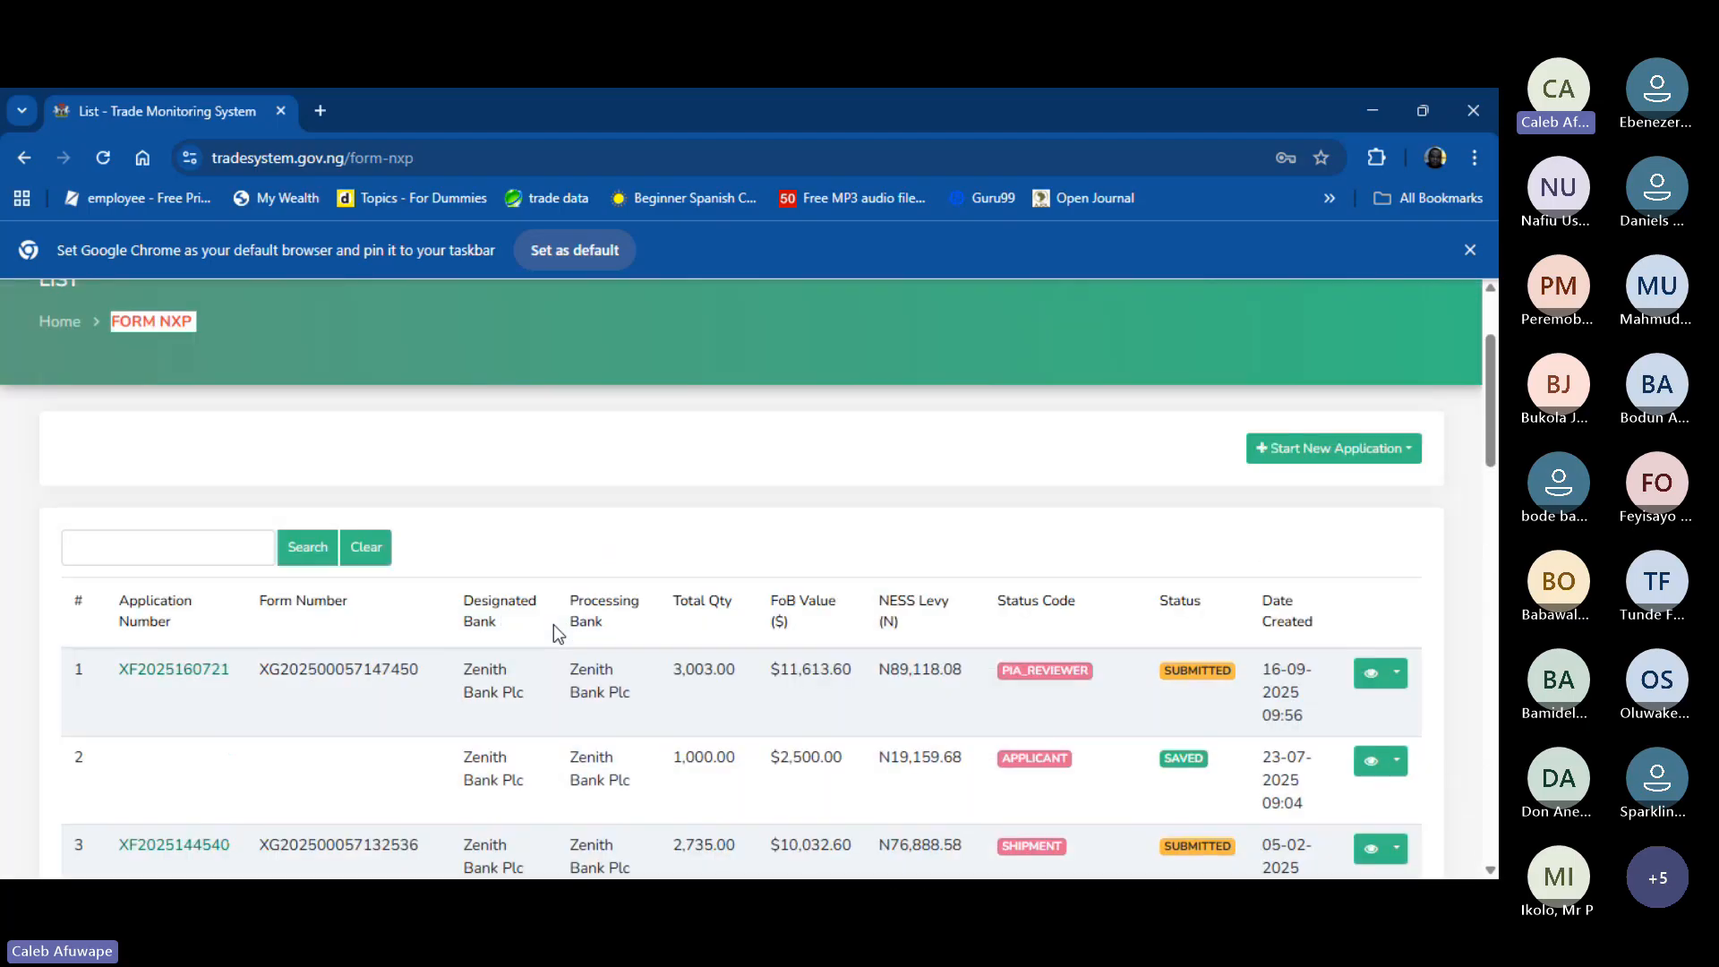
pyautogui.scroll(-3, 554, 625)
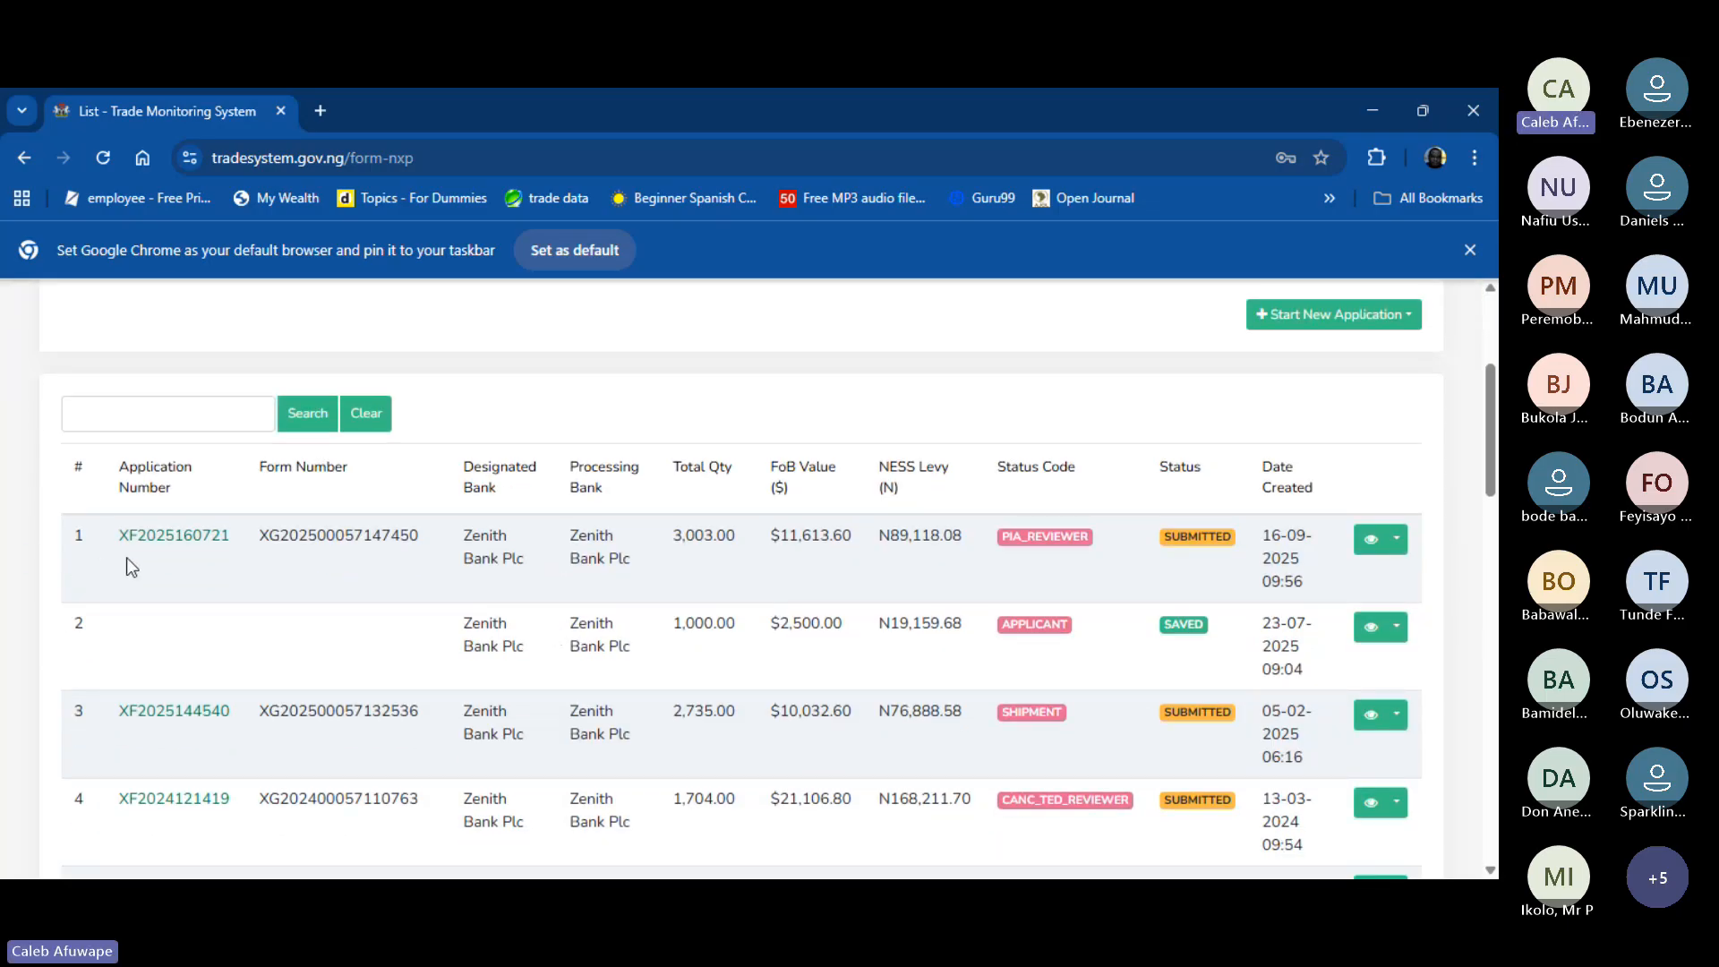
pyautogui.moveTo(126, 557); pyautogui.dragTo(845, 544)
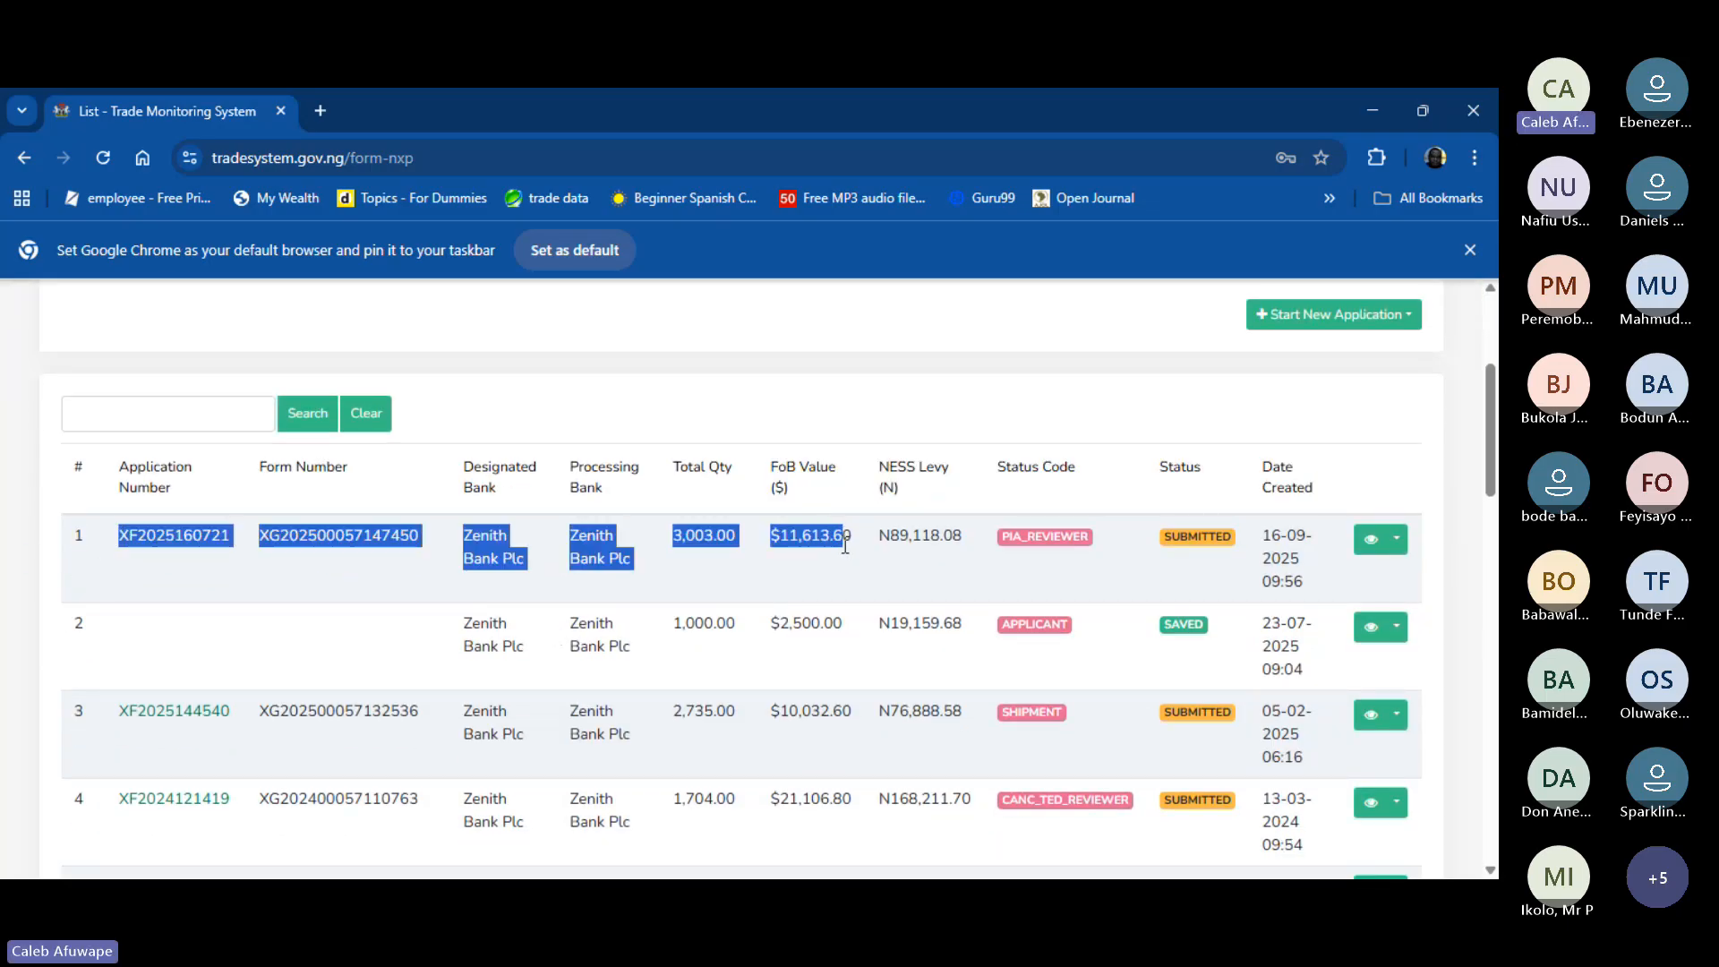
pyautogui.click(339, 556)
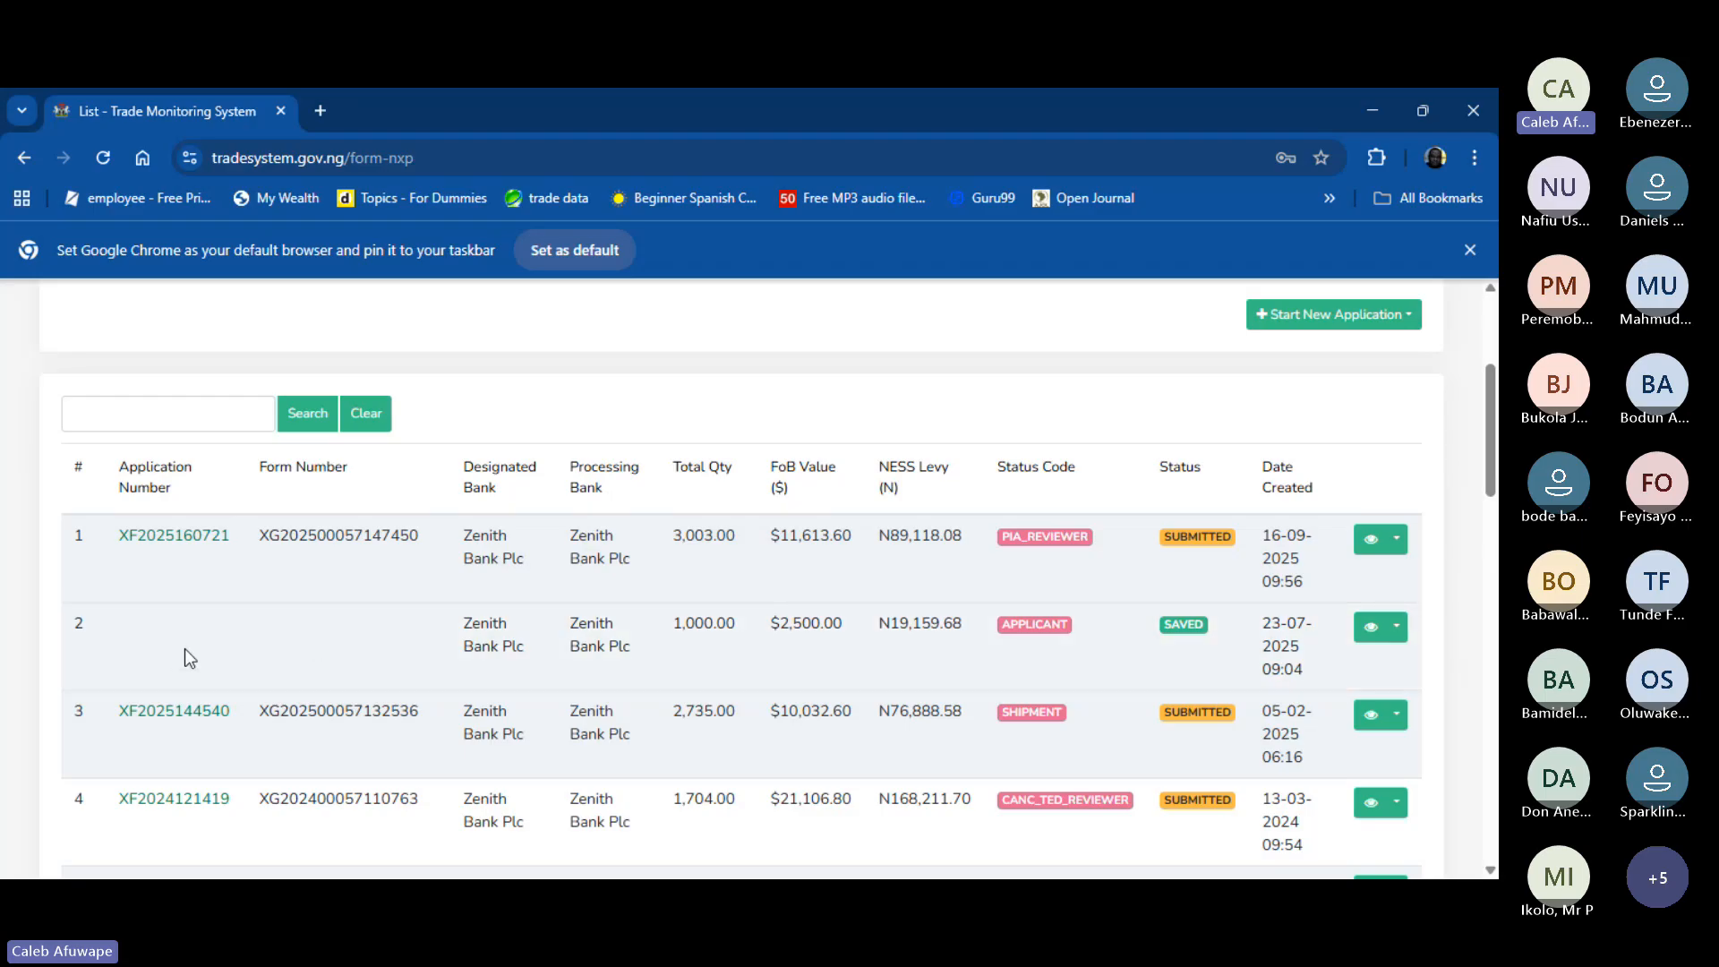
pyautogui.moveTo(266, 647); pyautogui.dragTo(185, 609)
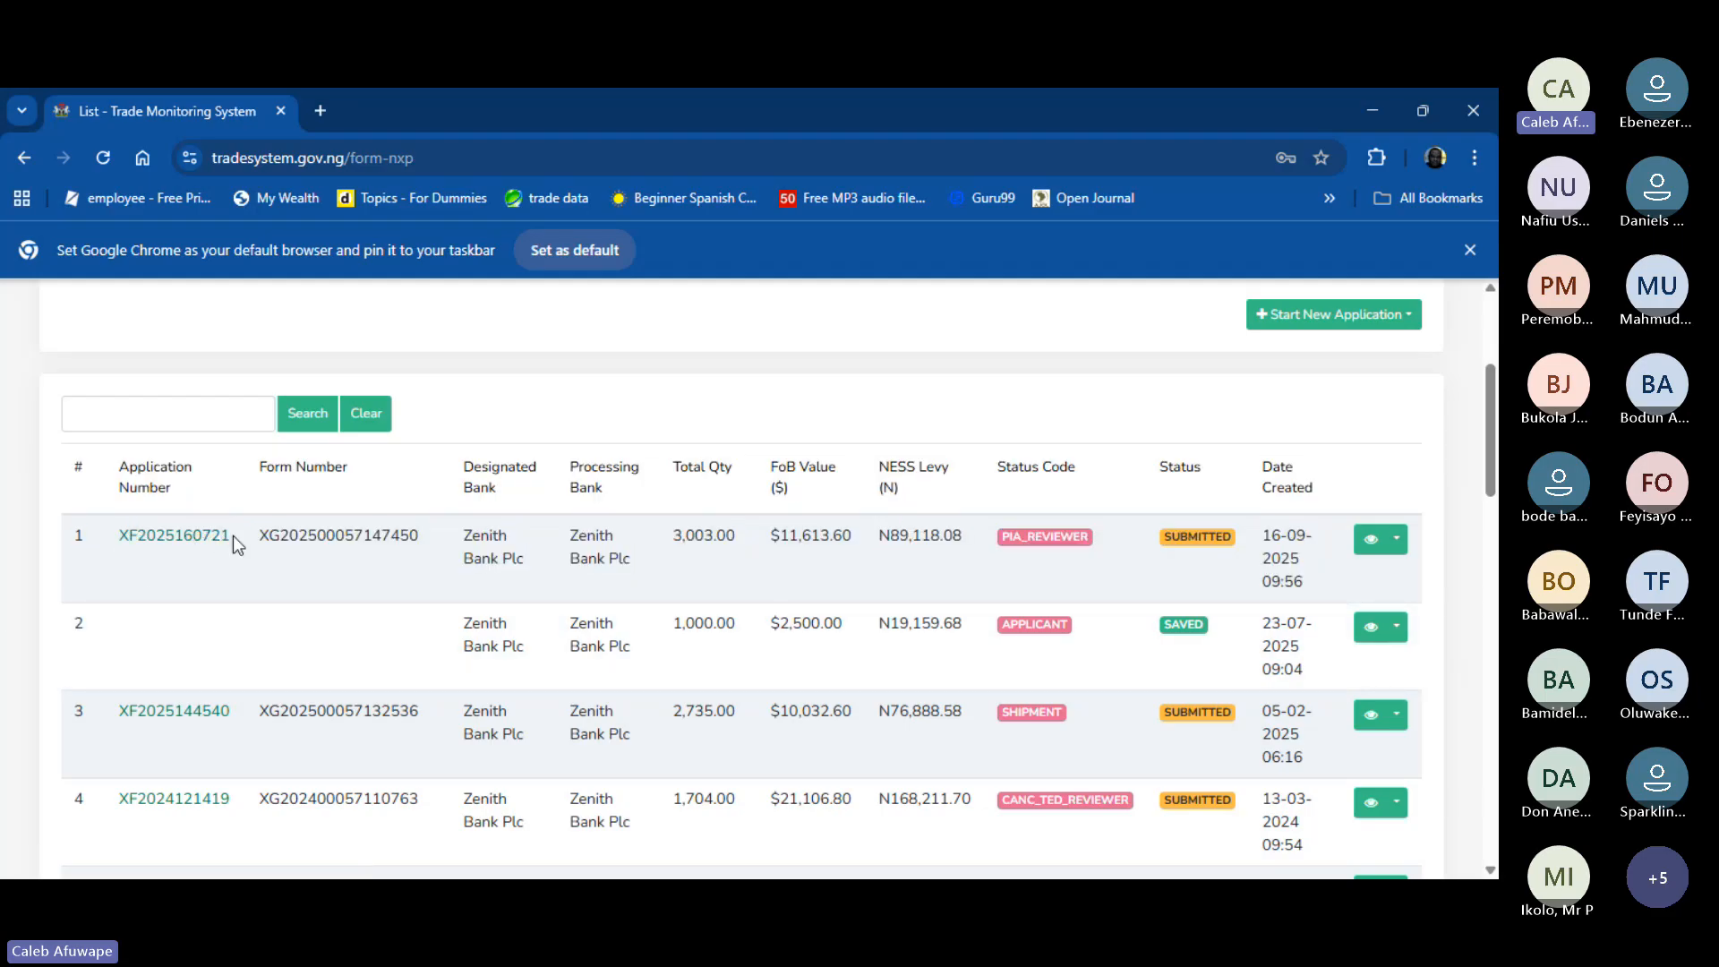
pyautogui.moveTo(233, 536); pyautogui.dragTo(441, 540)
pyautogui.click(284, 536)
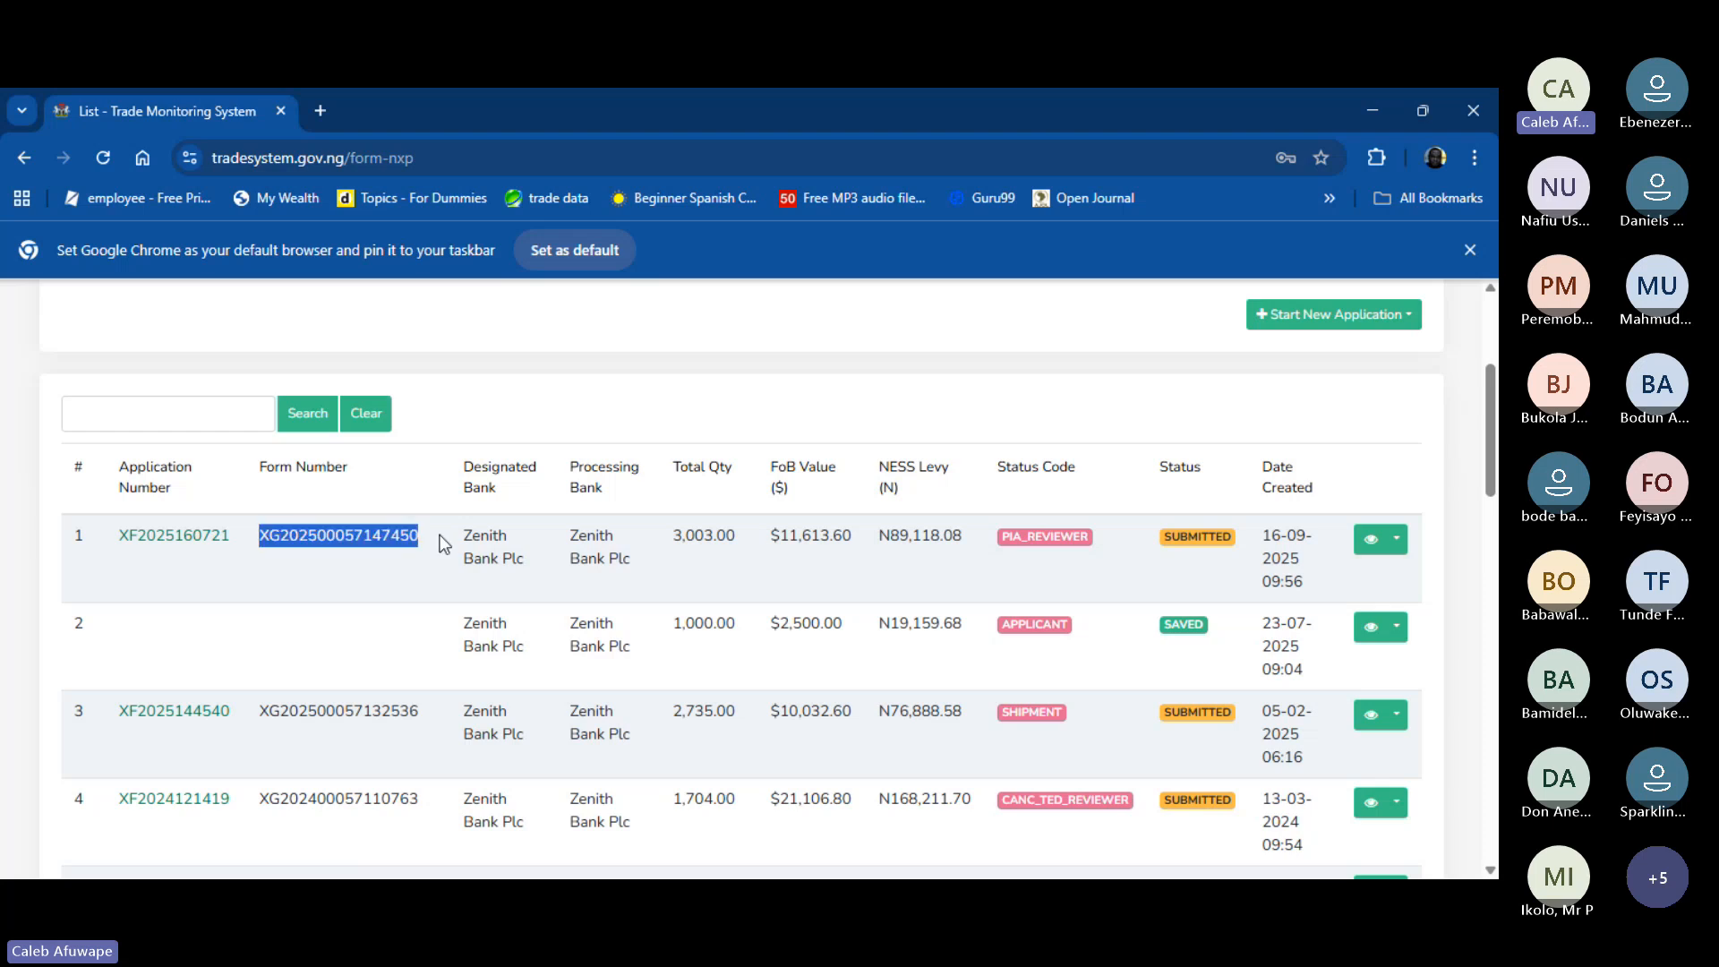
pyautogui.click(110, 553)
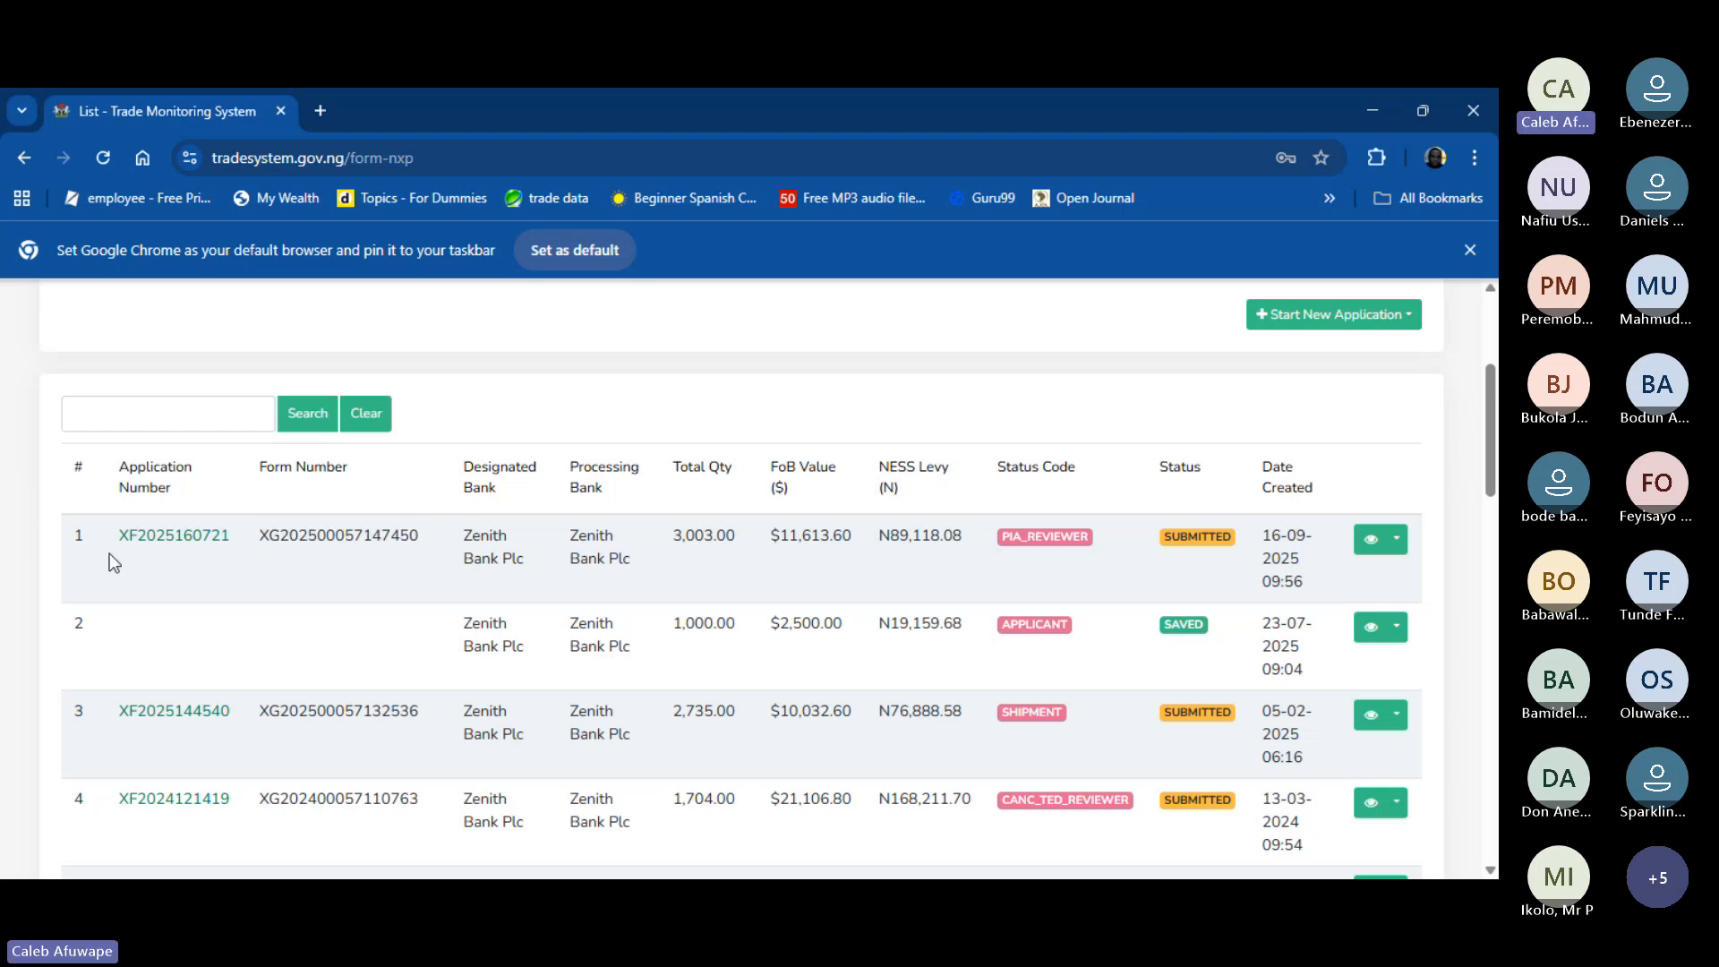
pyautogui.moveTo(228, 528)
pyautogui.mouseDown()
pyautogui.moveTo(144, 536)
pyautogui.moveTo(222, 550)
pyautogui.mouseUp()
pyautogui.click(1398, 543)
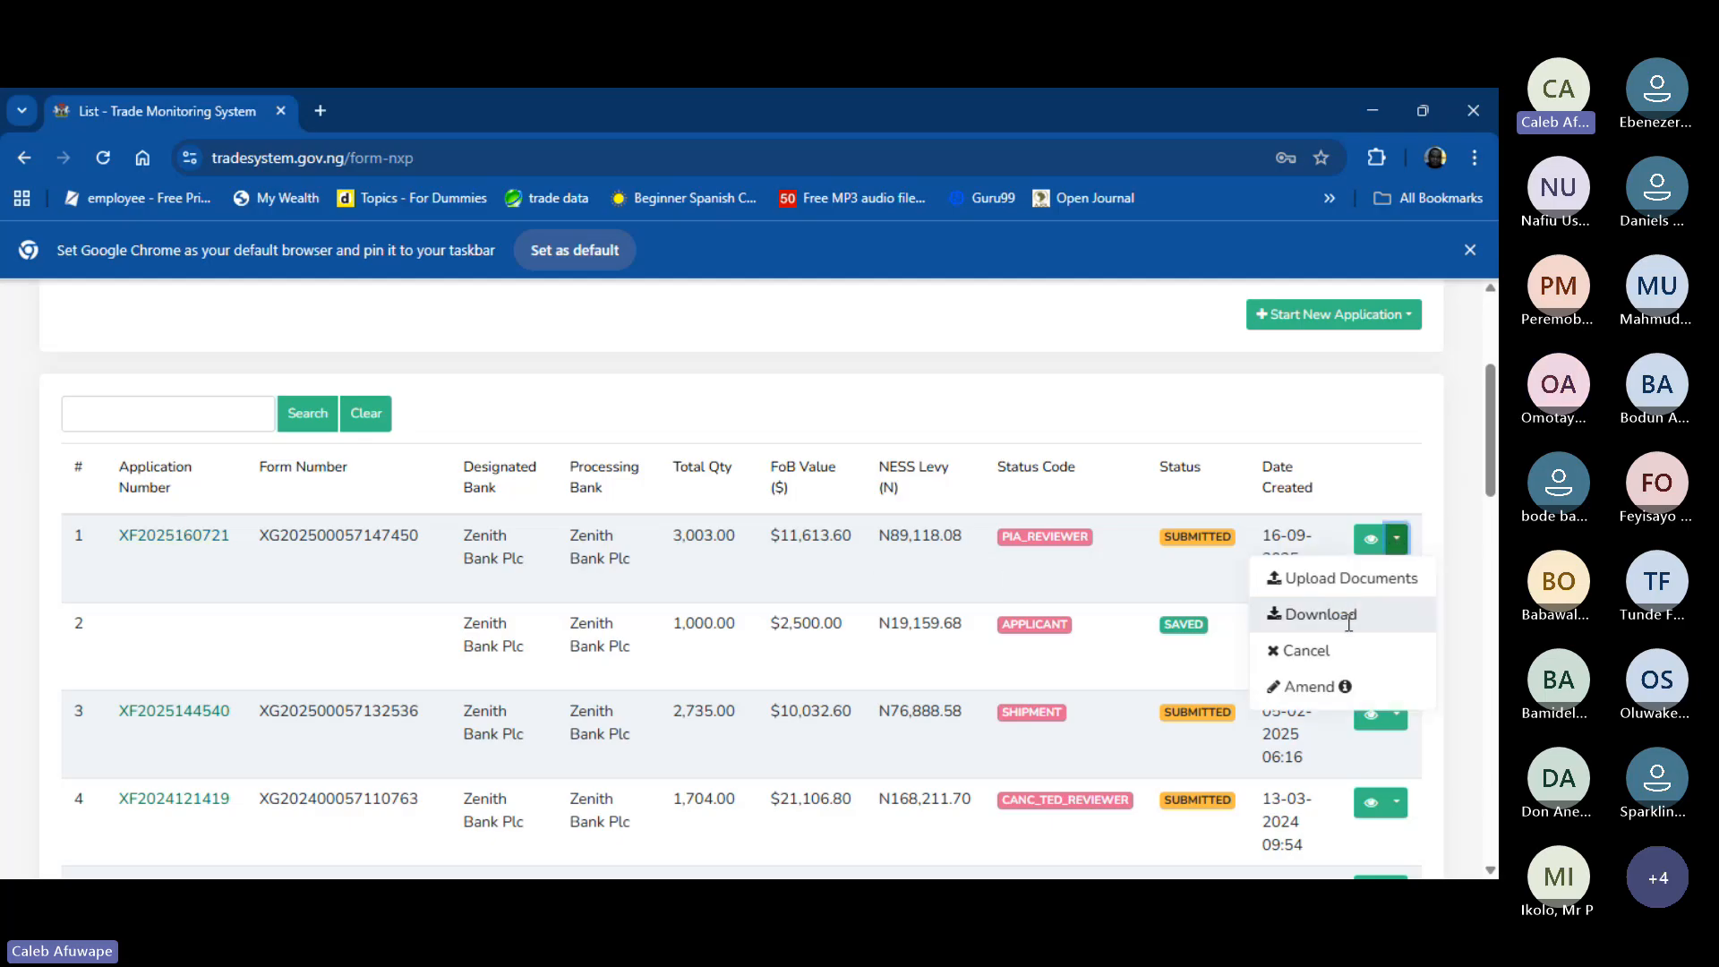
pyautogui.click(1399, 542)
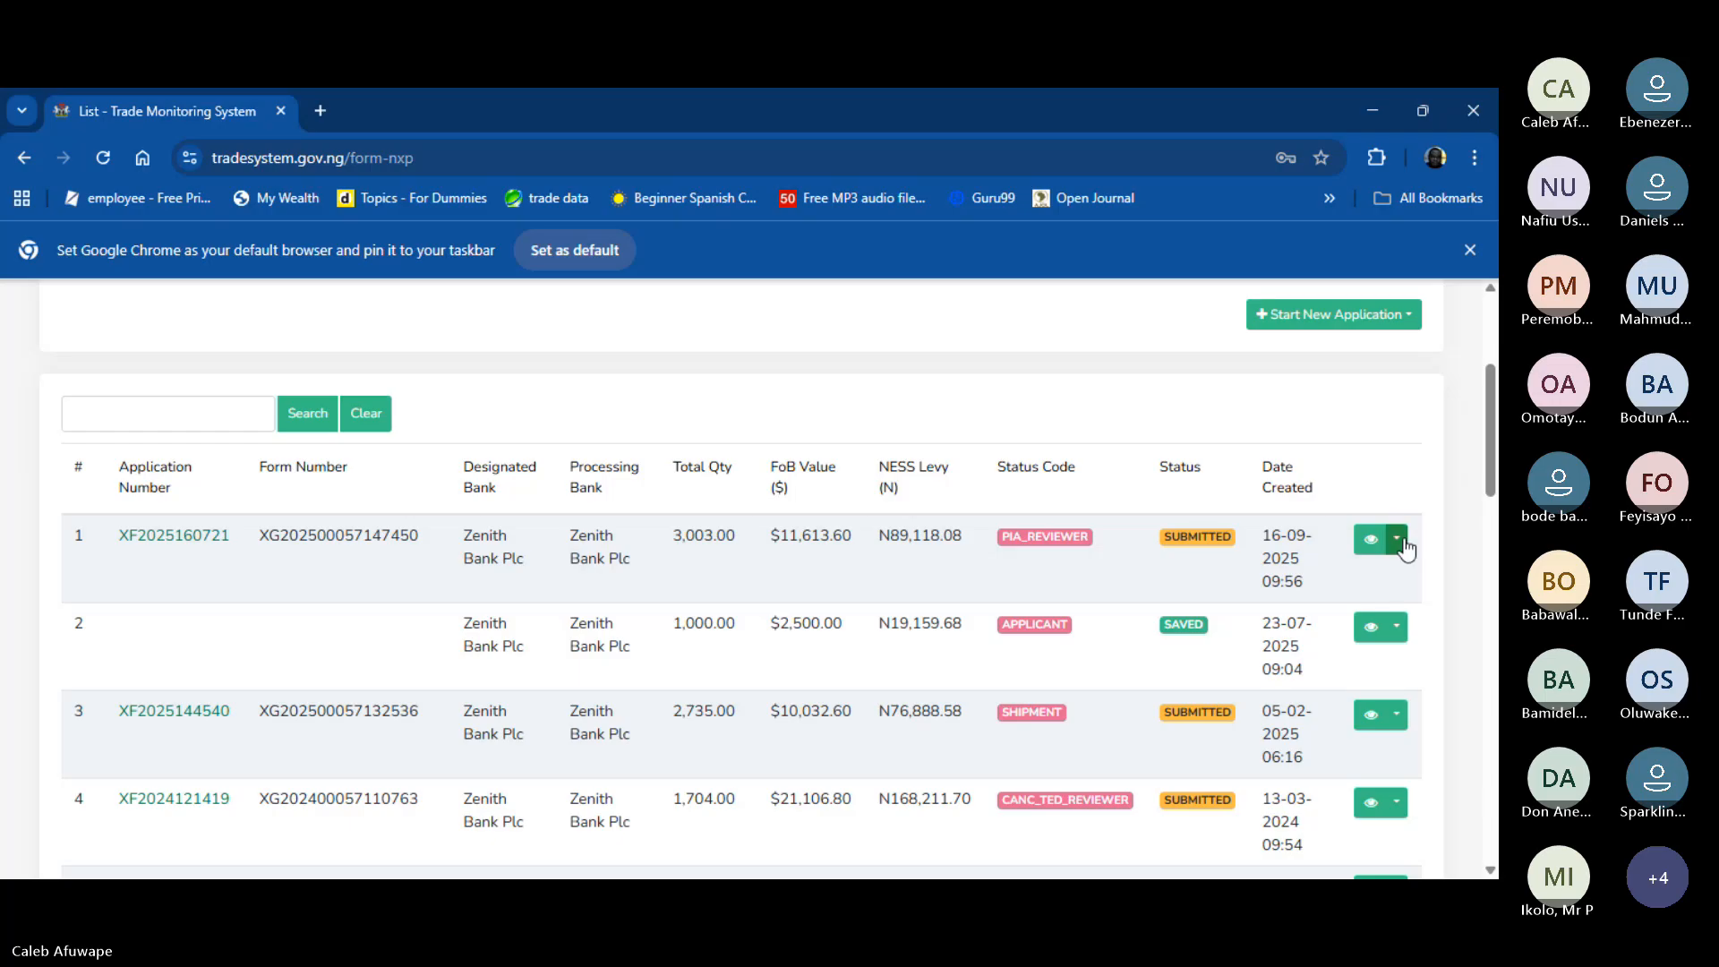
pyautogui.click(1404, 546)
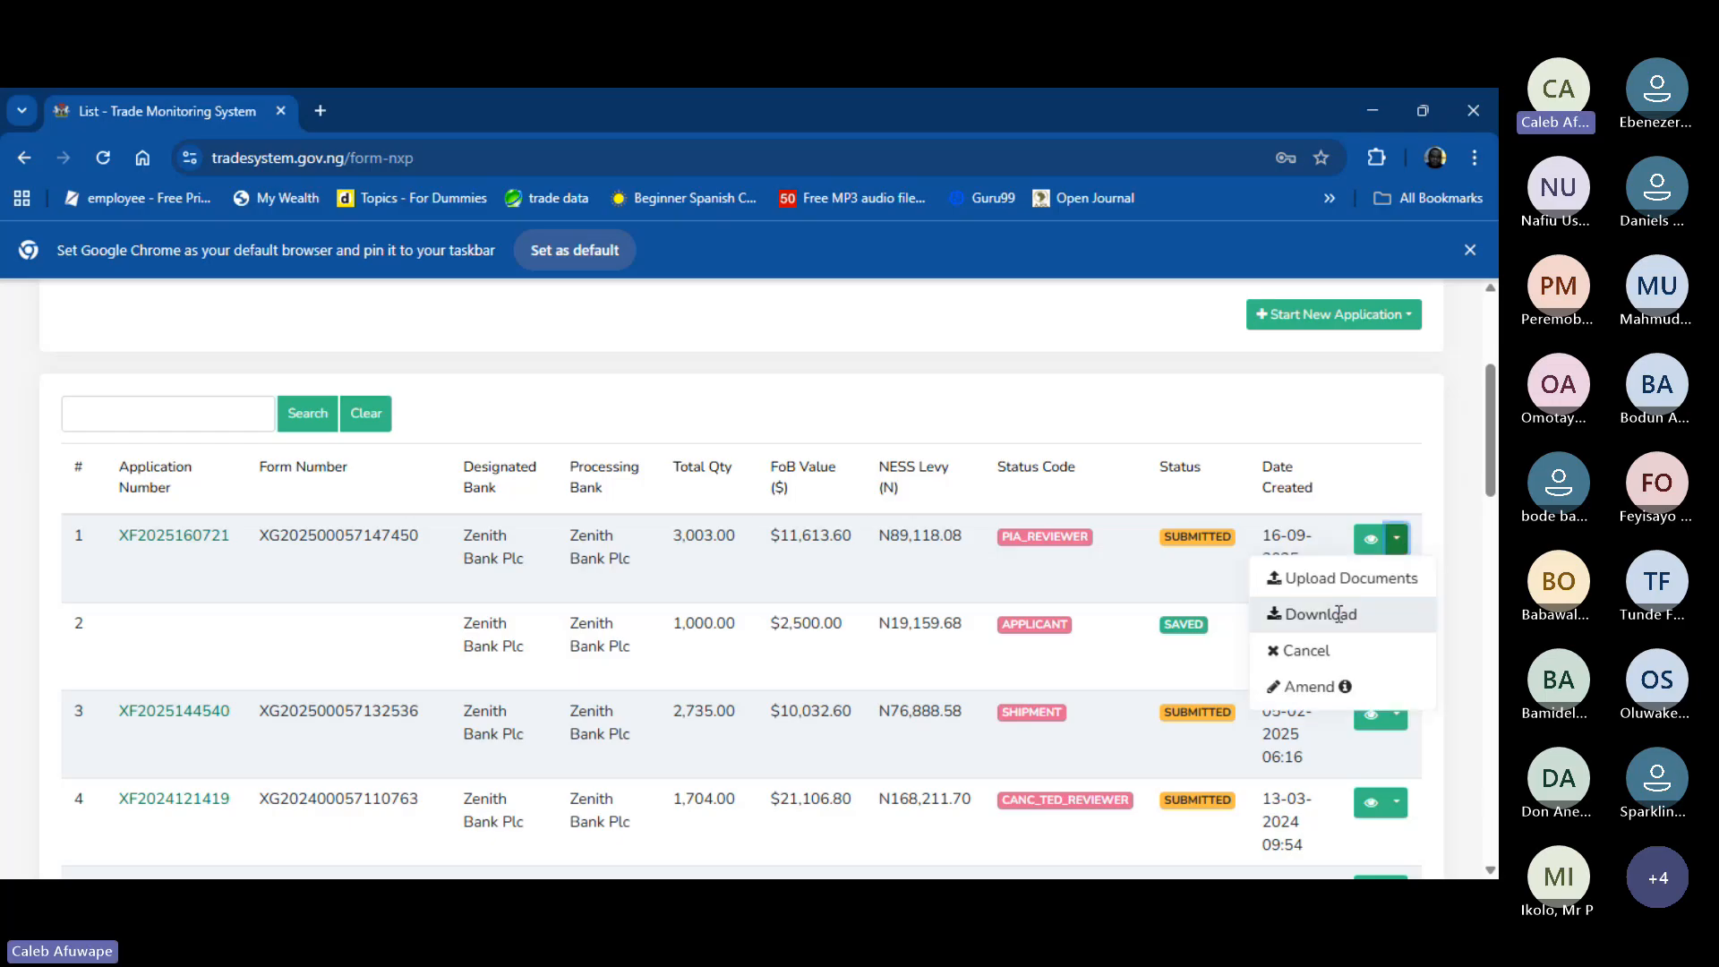
pyautogui.click(1460, 597)
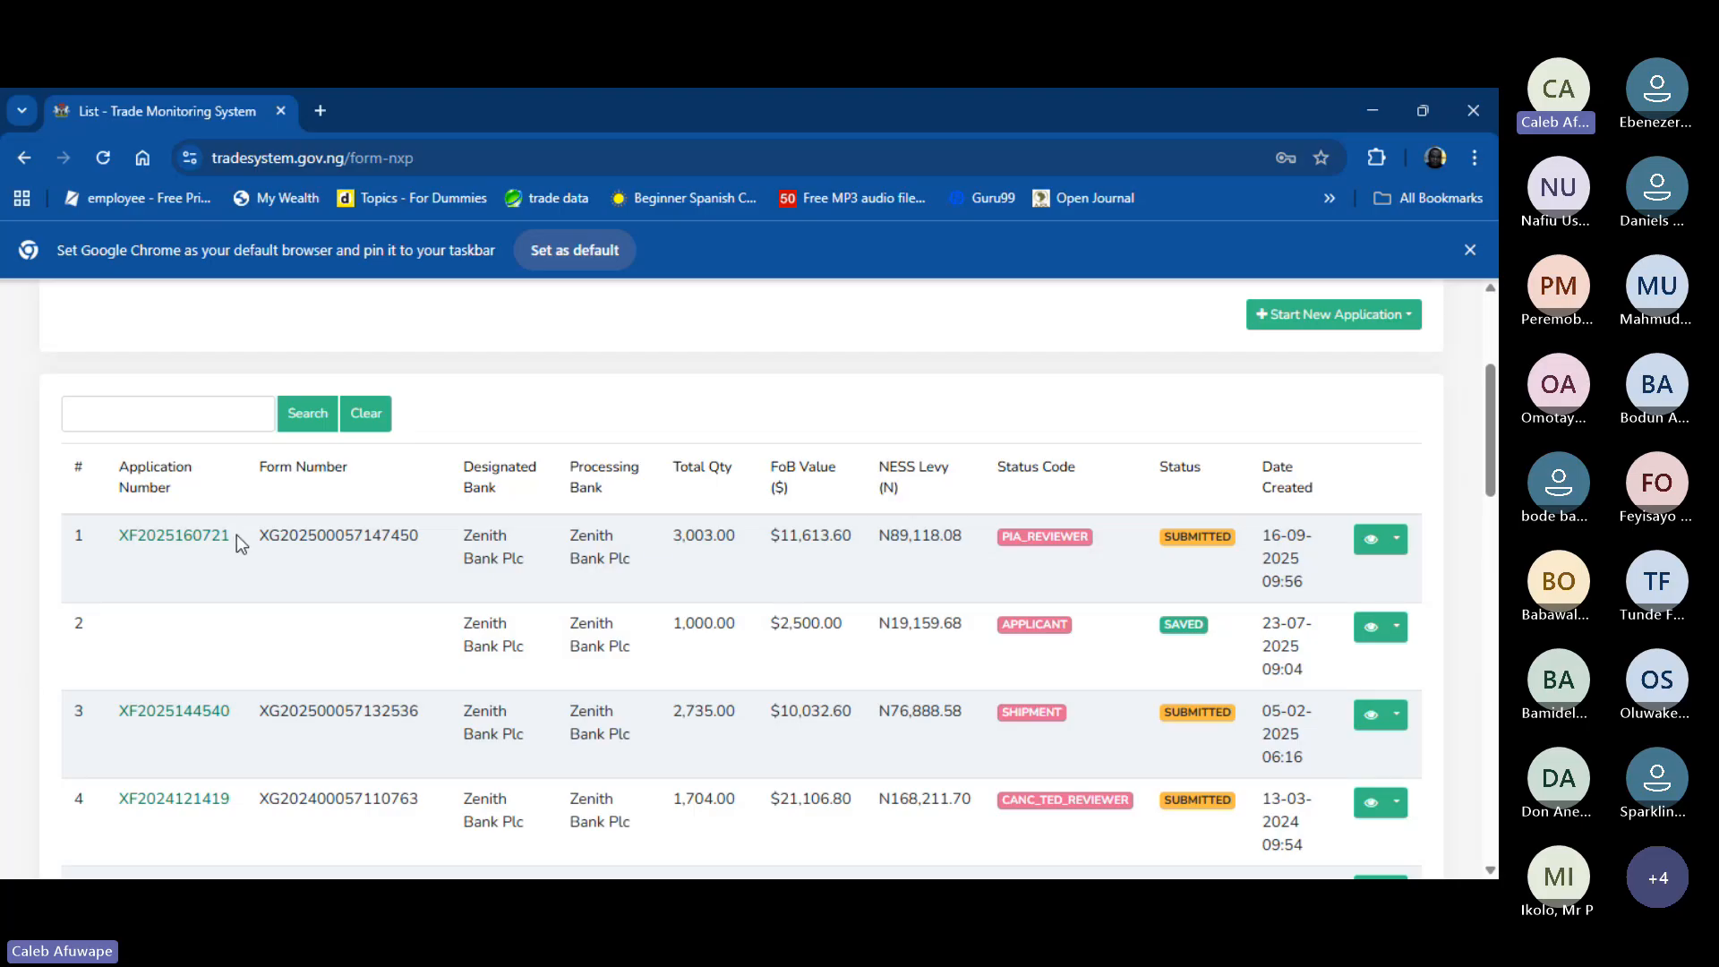
pyautogui.moveTo(257, 535); pyautogui.dragTo(418, 537)
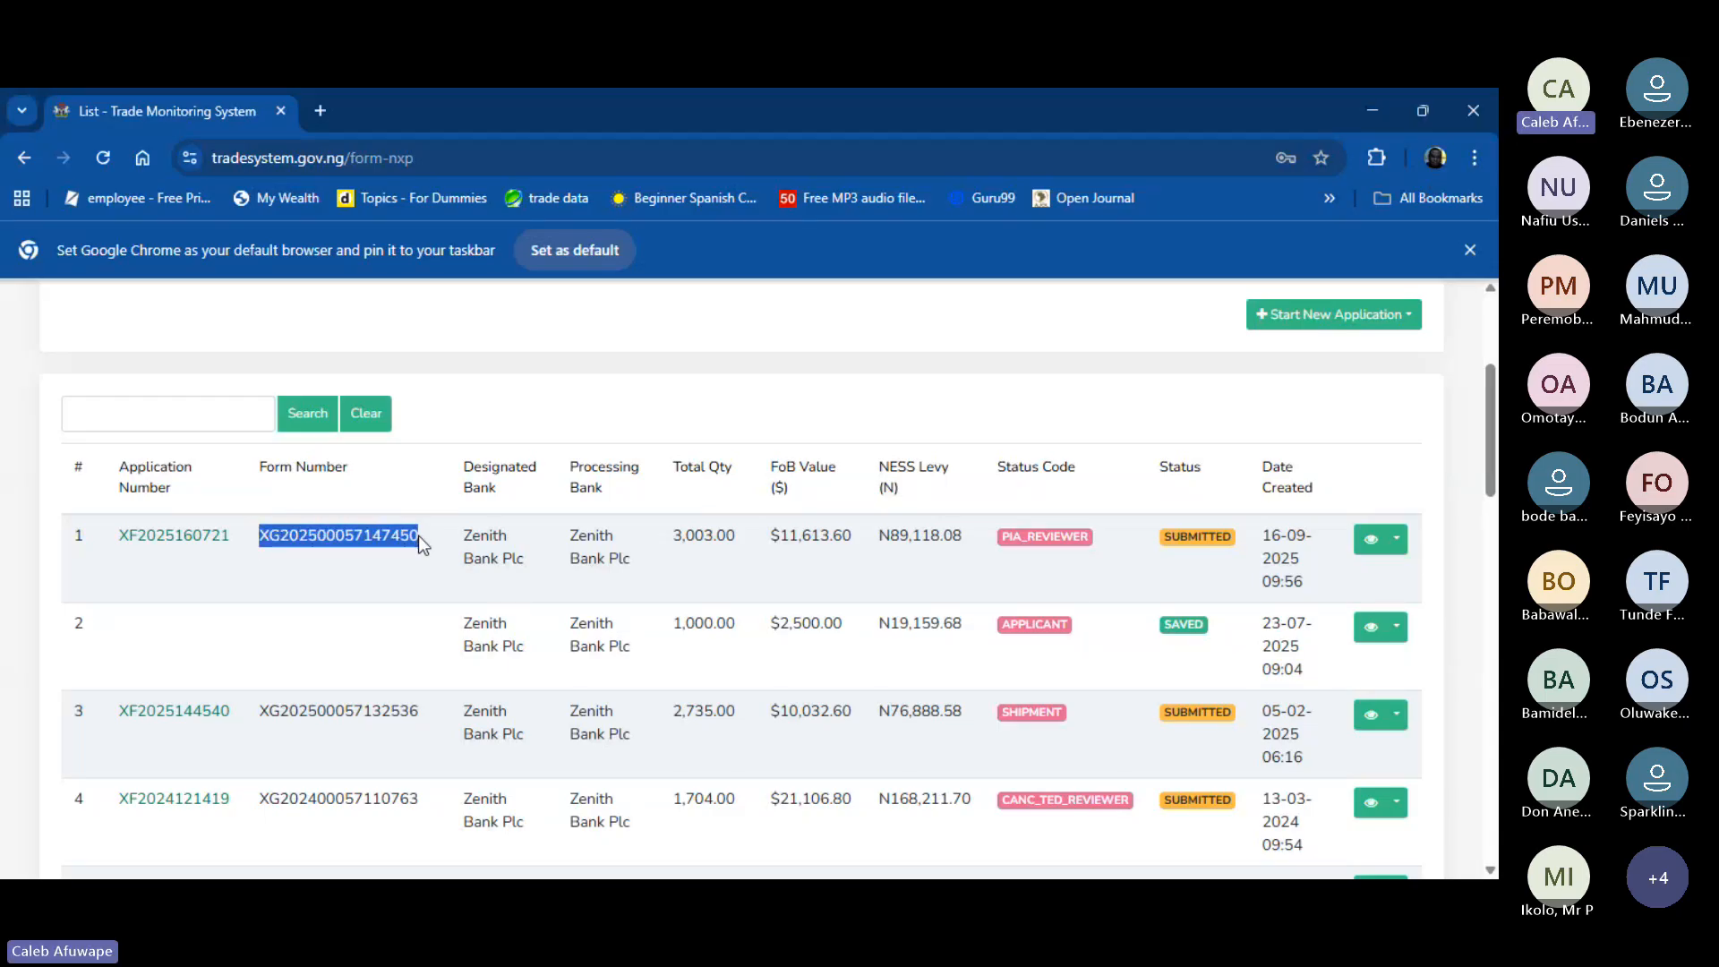
pyautogui.moveTo(237, 541); pyautogui.dragTo(116, 537)
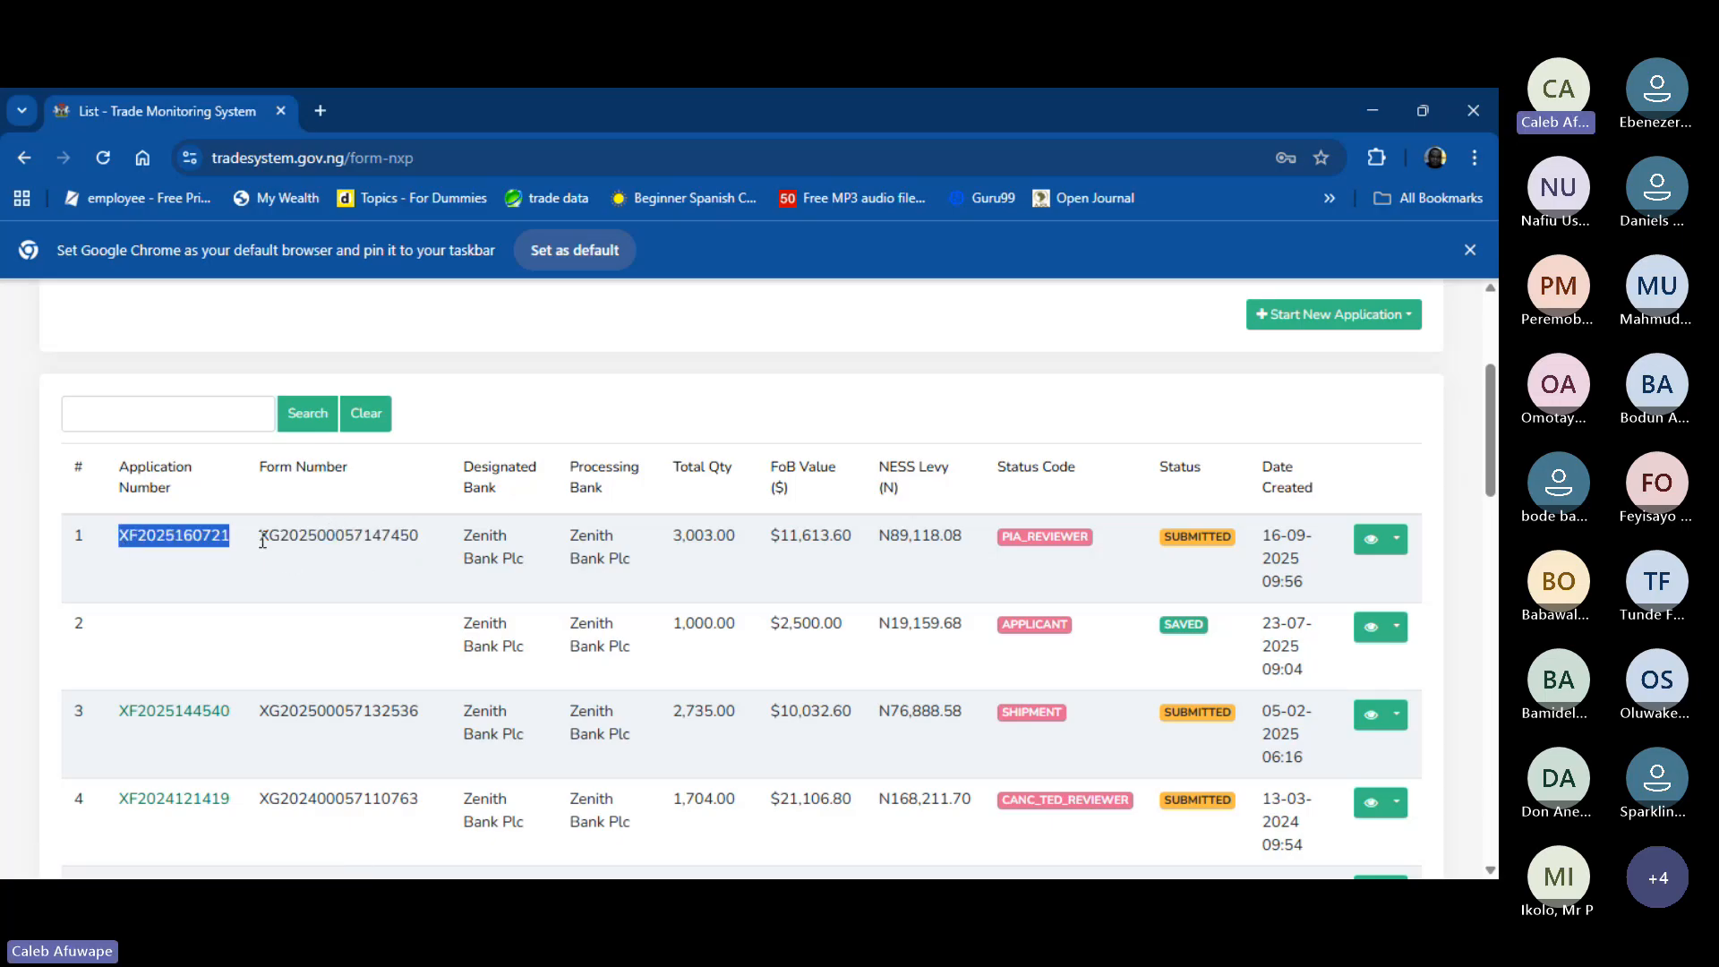
pyautogui.moveTo(259, 540); pyautogui.dragTo(418, 548)
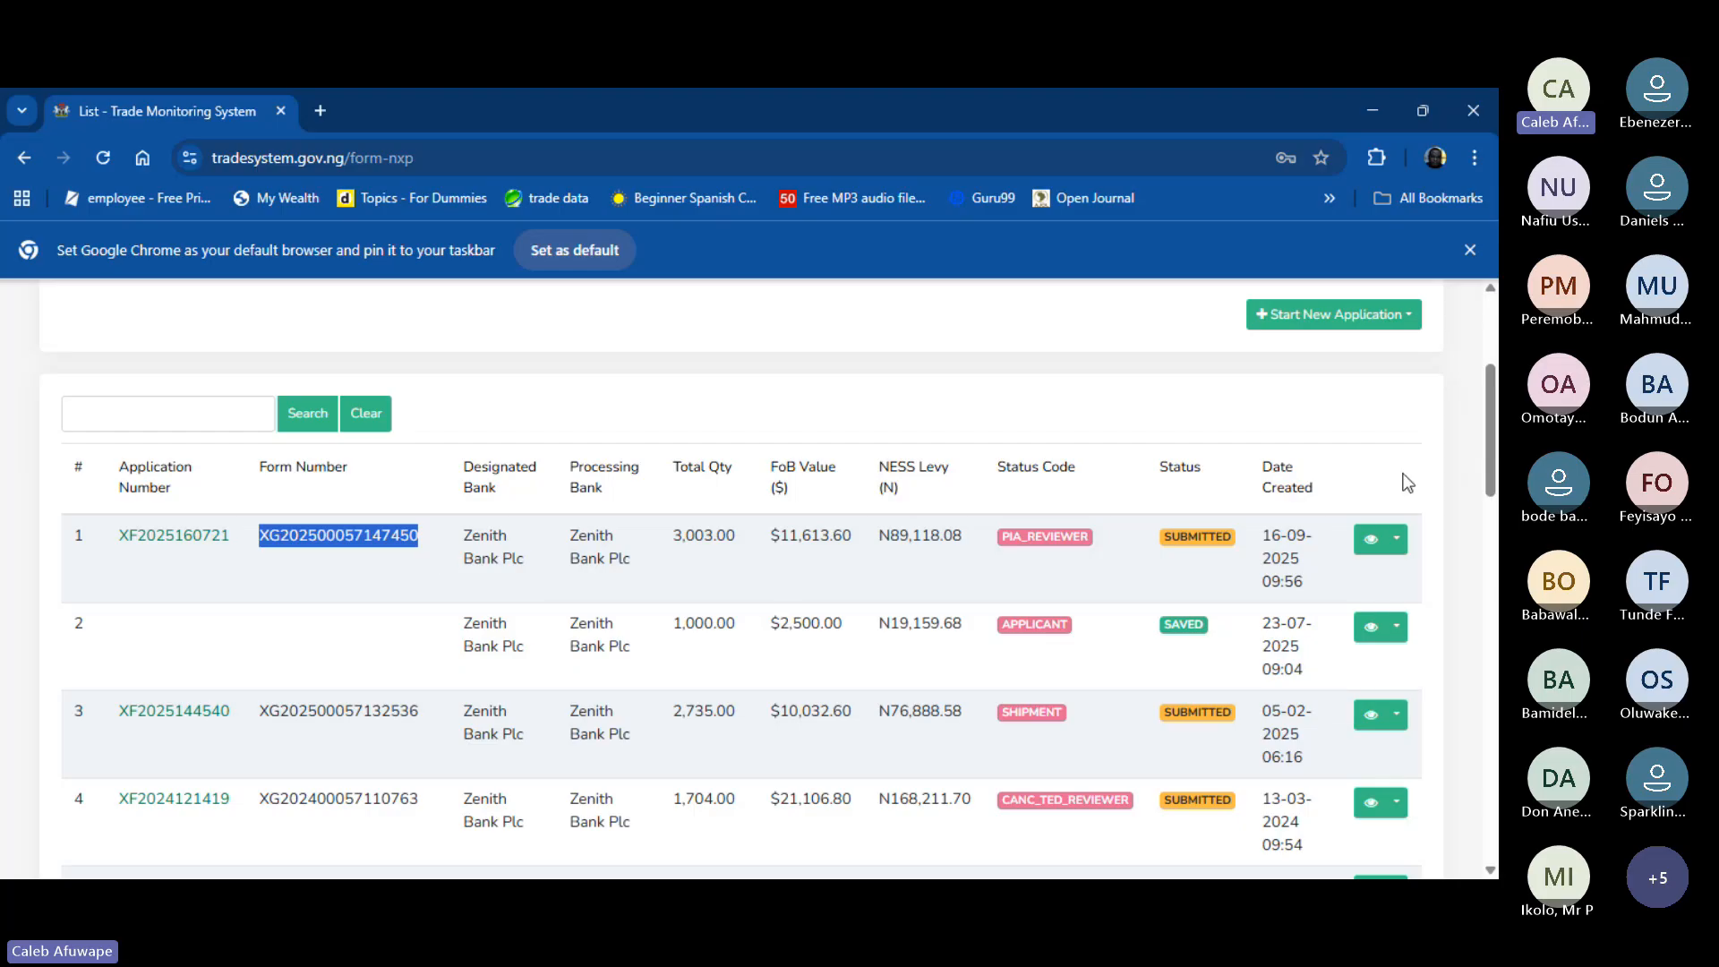
pyautogui.hotkey('alt', 'Tab')
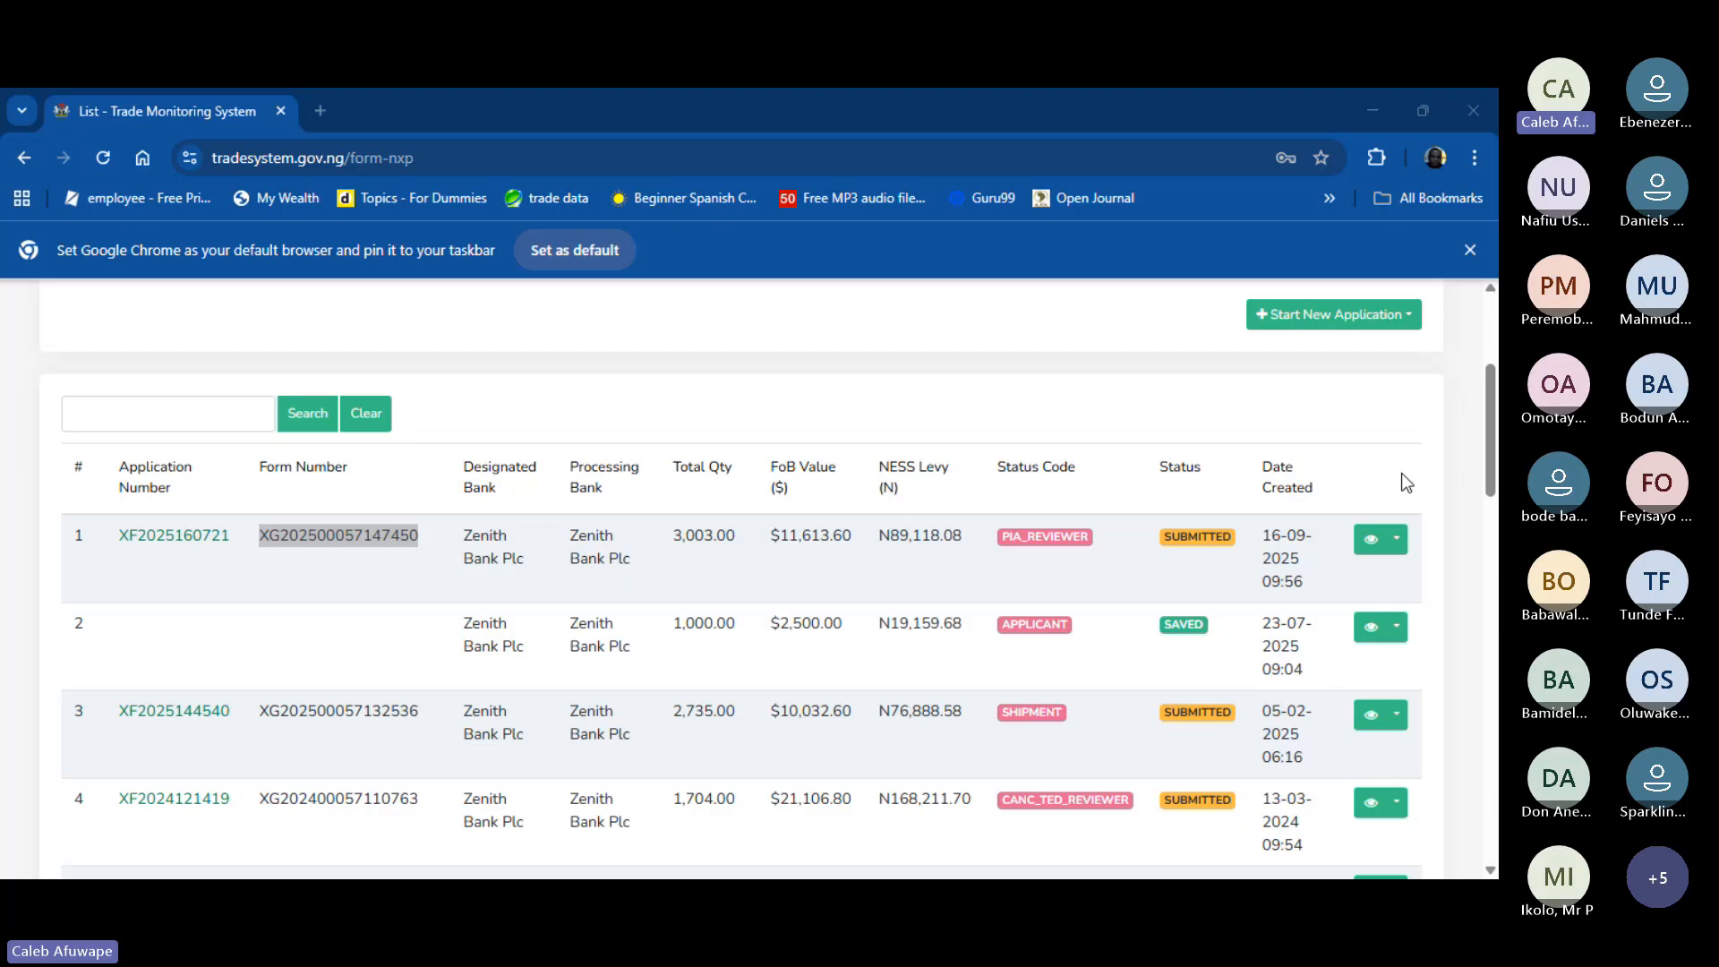
pyautogui.click(263, 542)
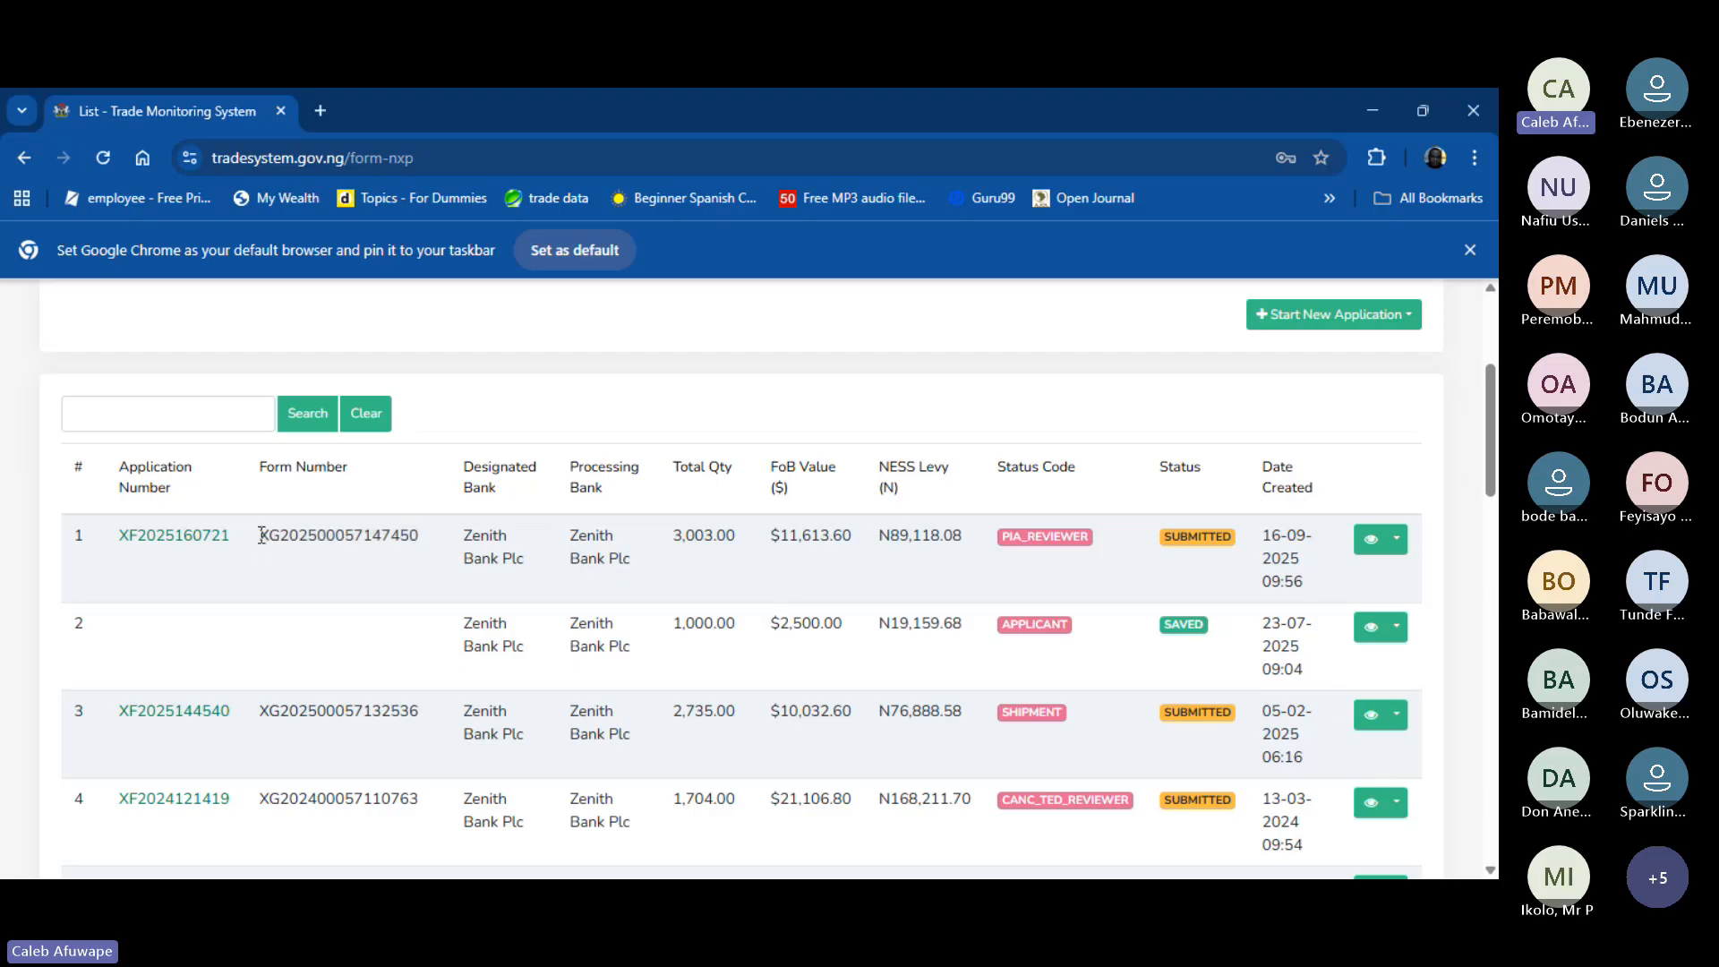
pyautogui.moveTo(264, 536); pyautogui.dragTo(418, 537)
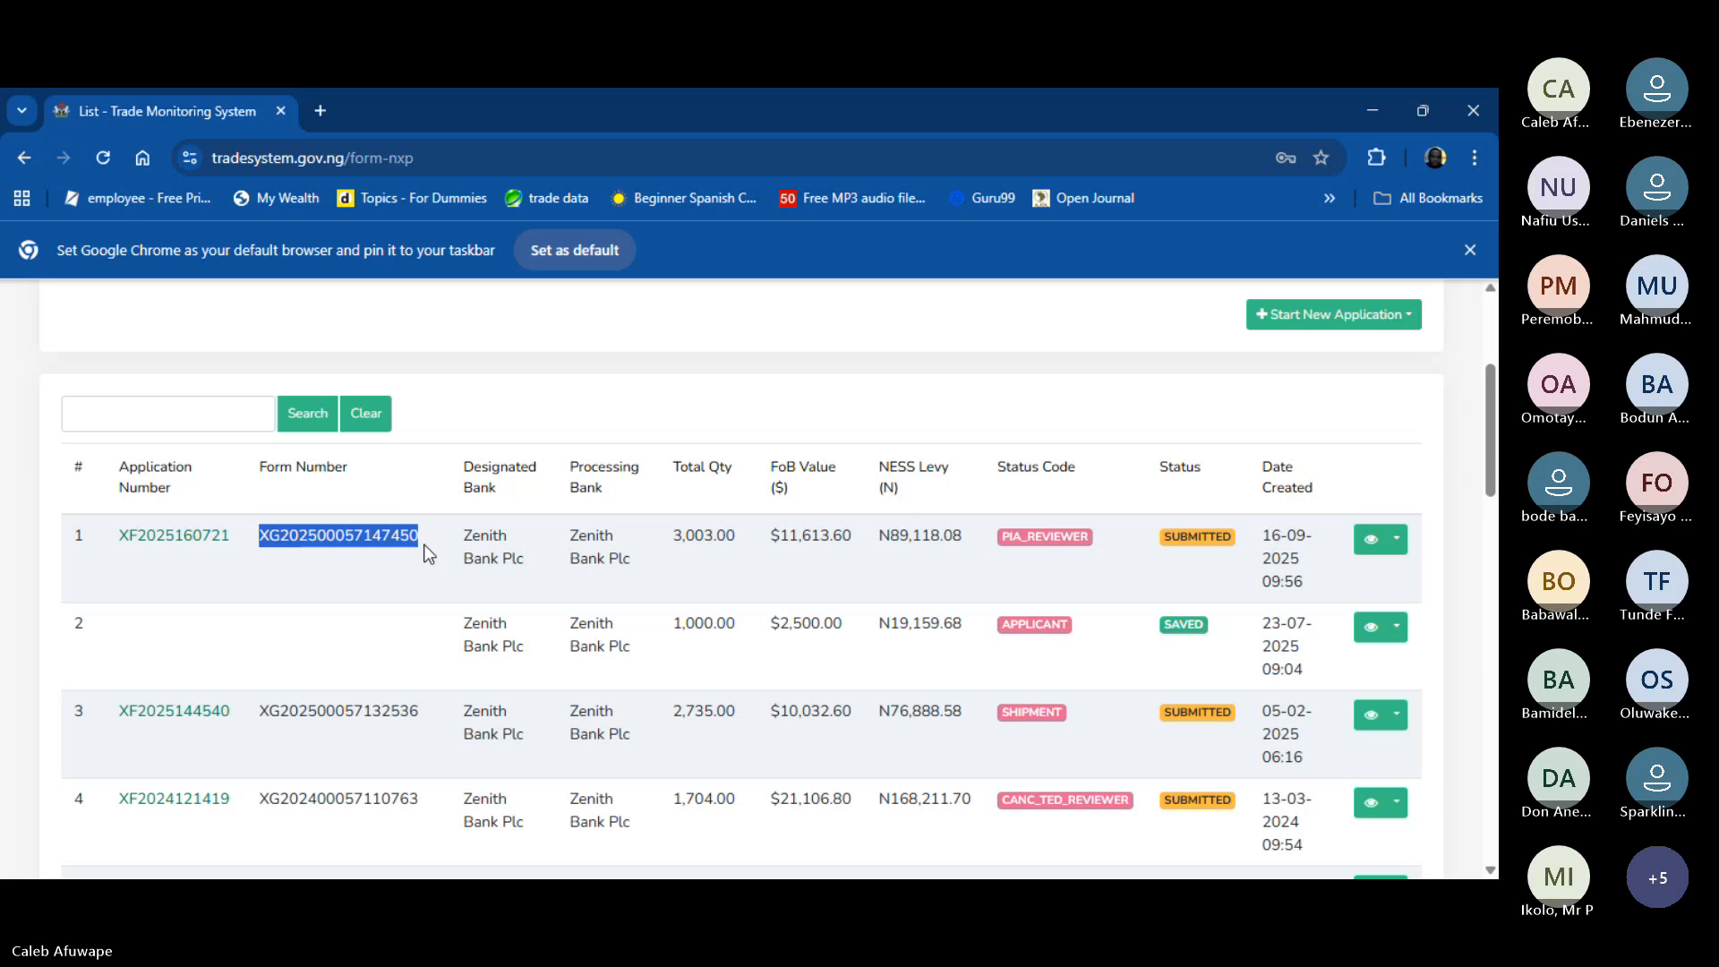
pyautogui.scroll(3, 690, 336)
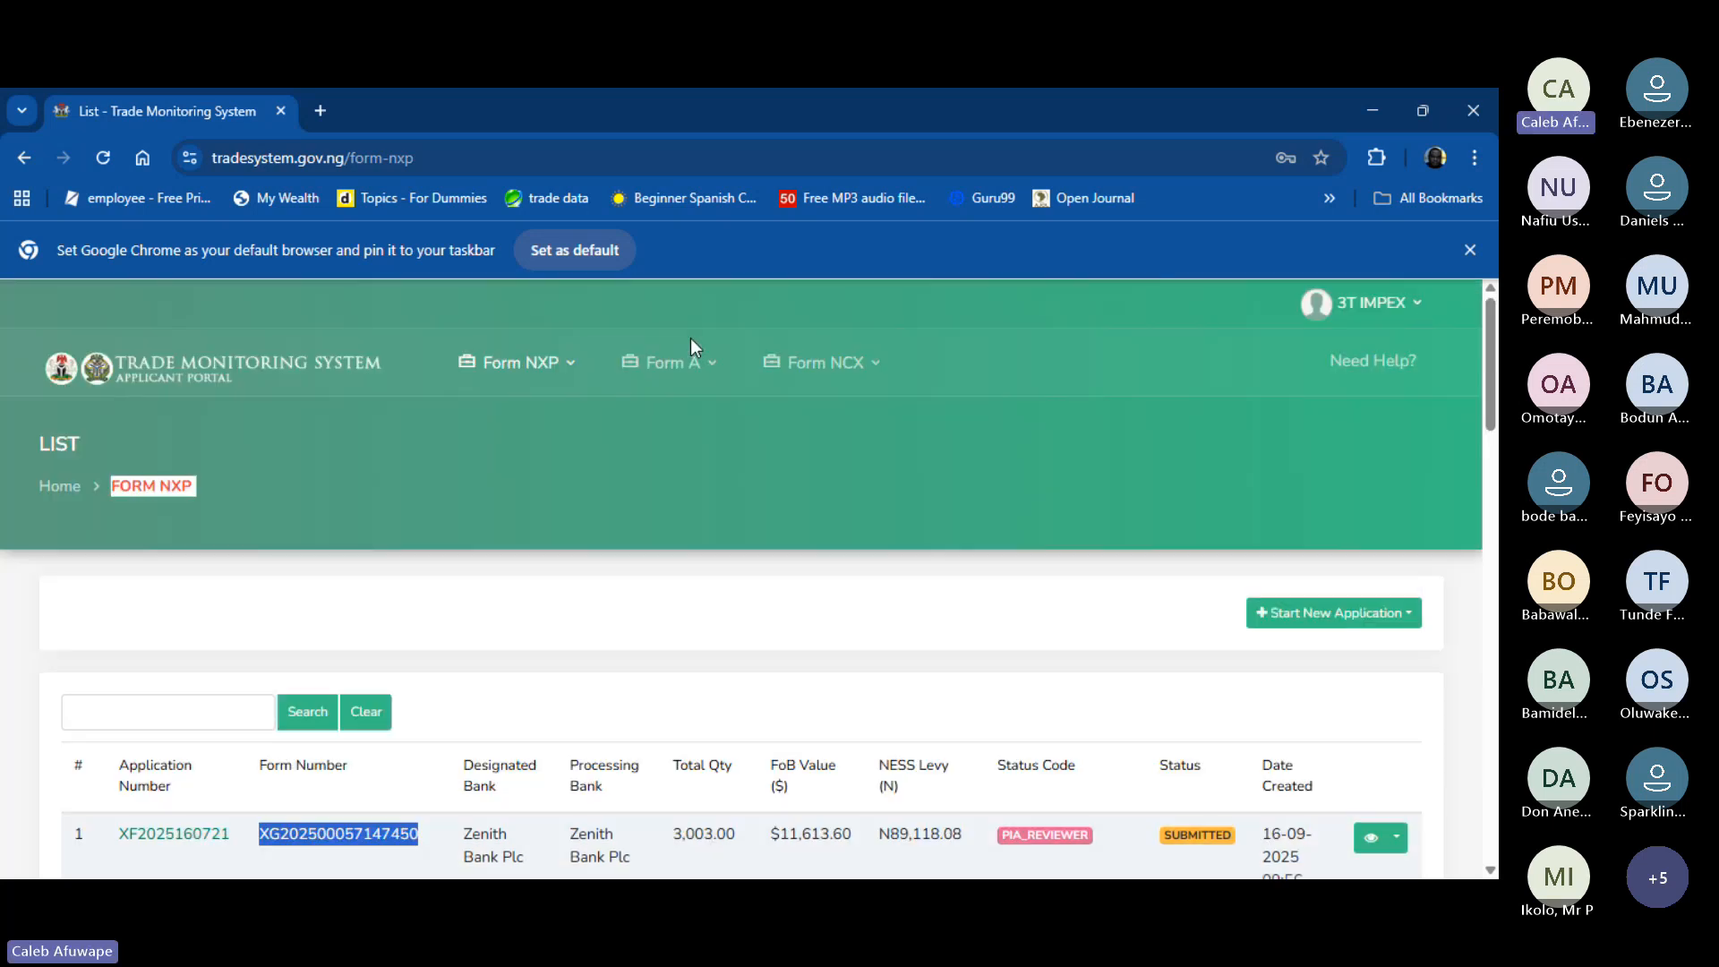
pyautogui.scroll(-5, 1015, 525)
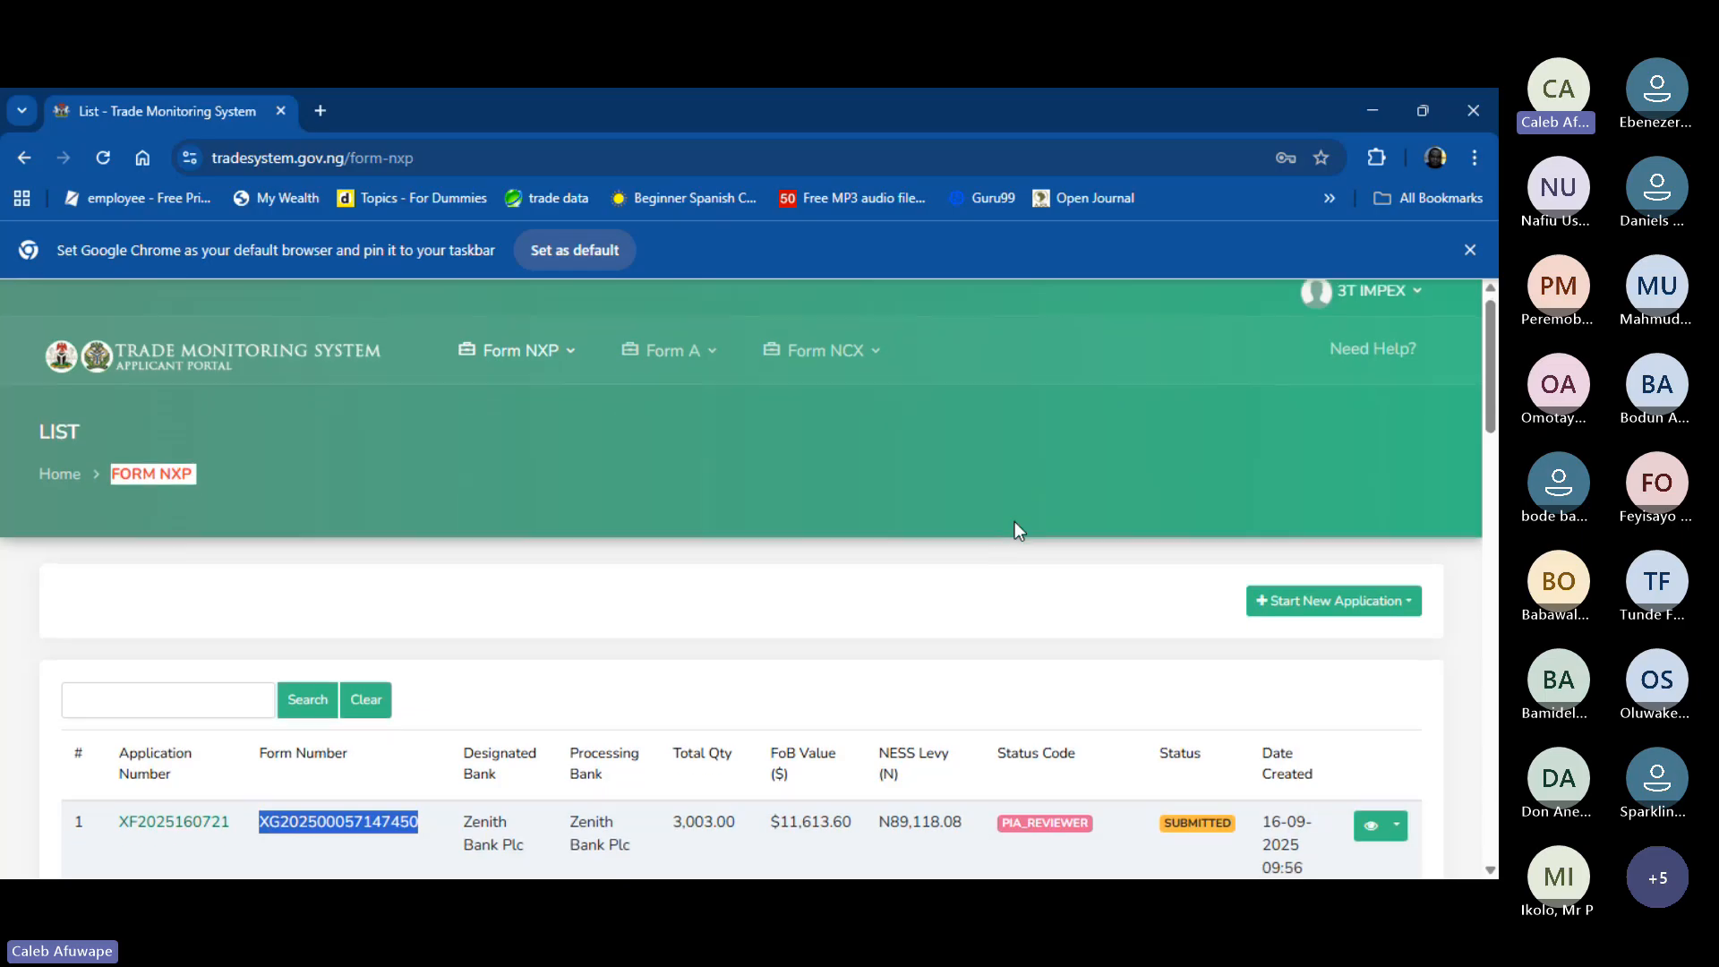
pyautogui.scroll(-3, 1015, 525)
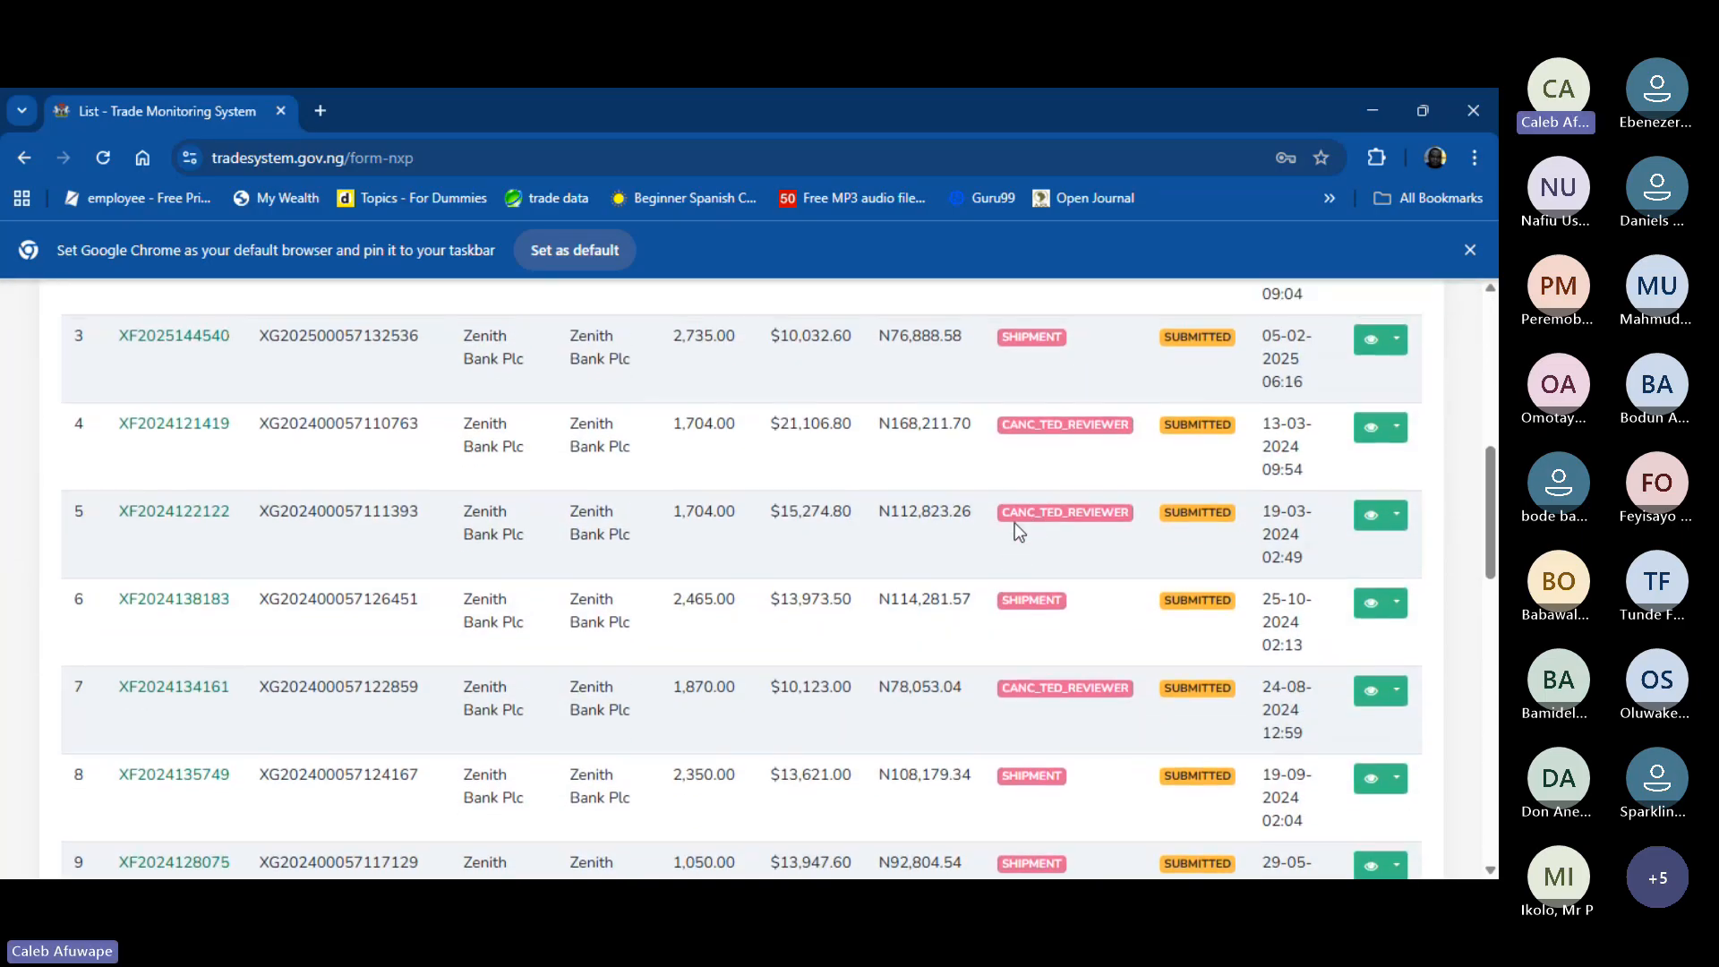
pyautogui.click(1395, 342)
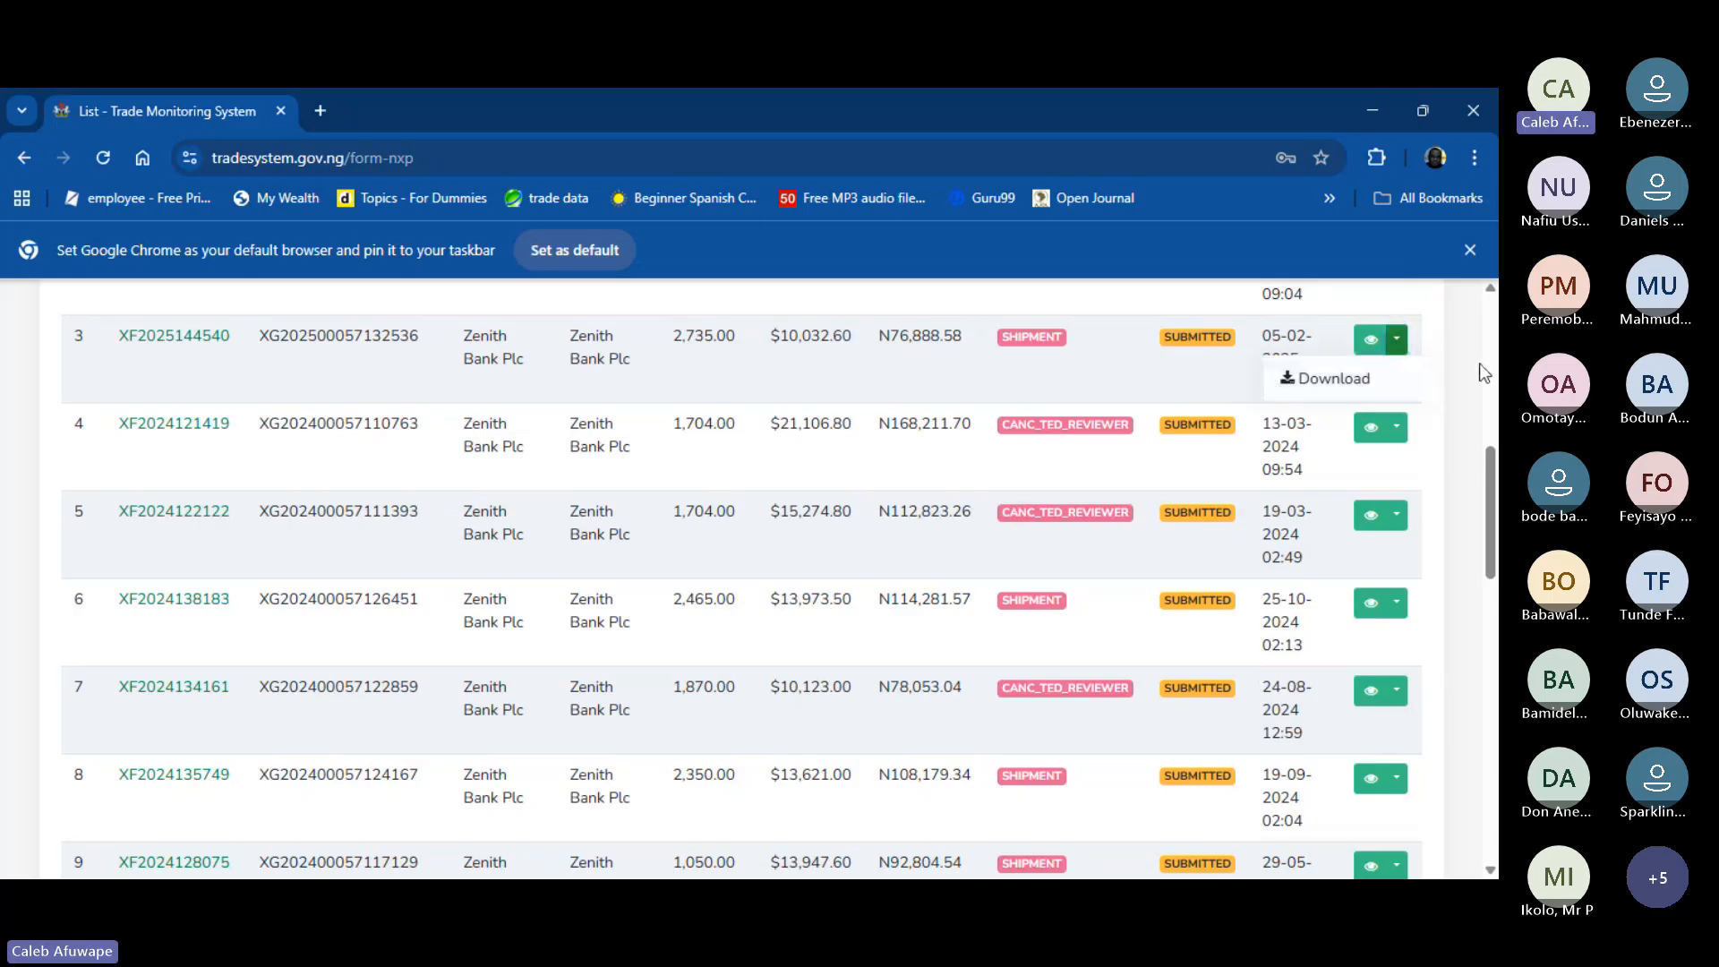
pyautogui.click(1384, 375)
pyautogui.scroll(-2, 1452, 803)
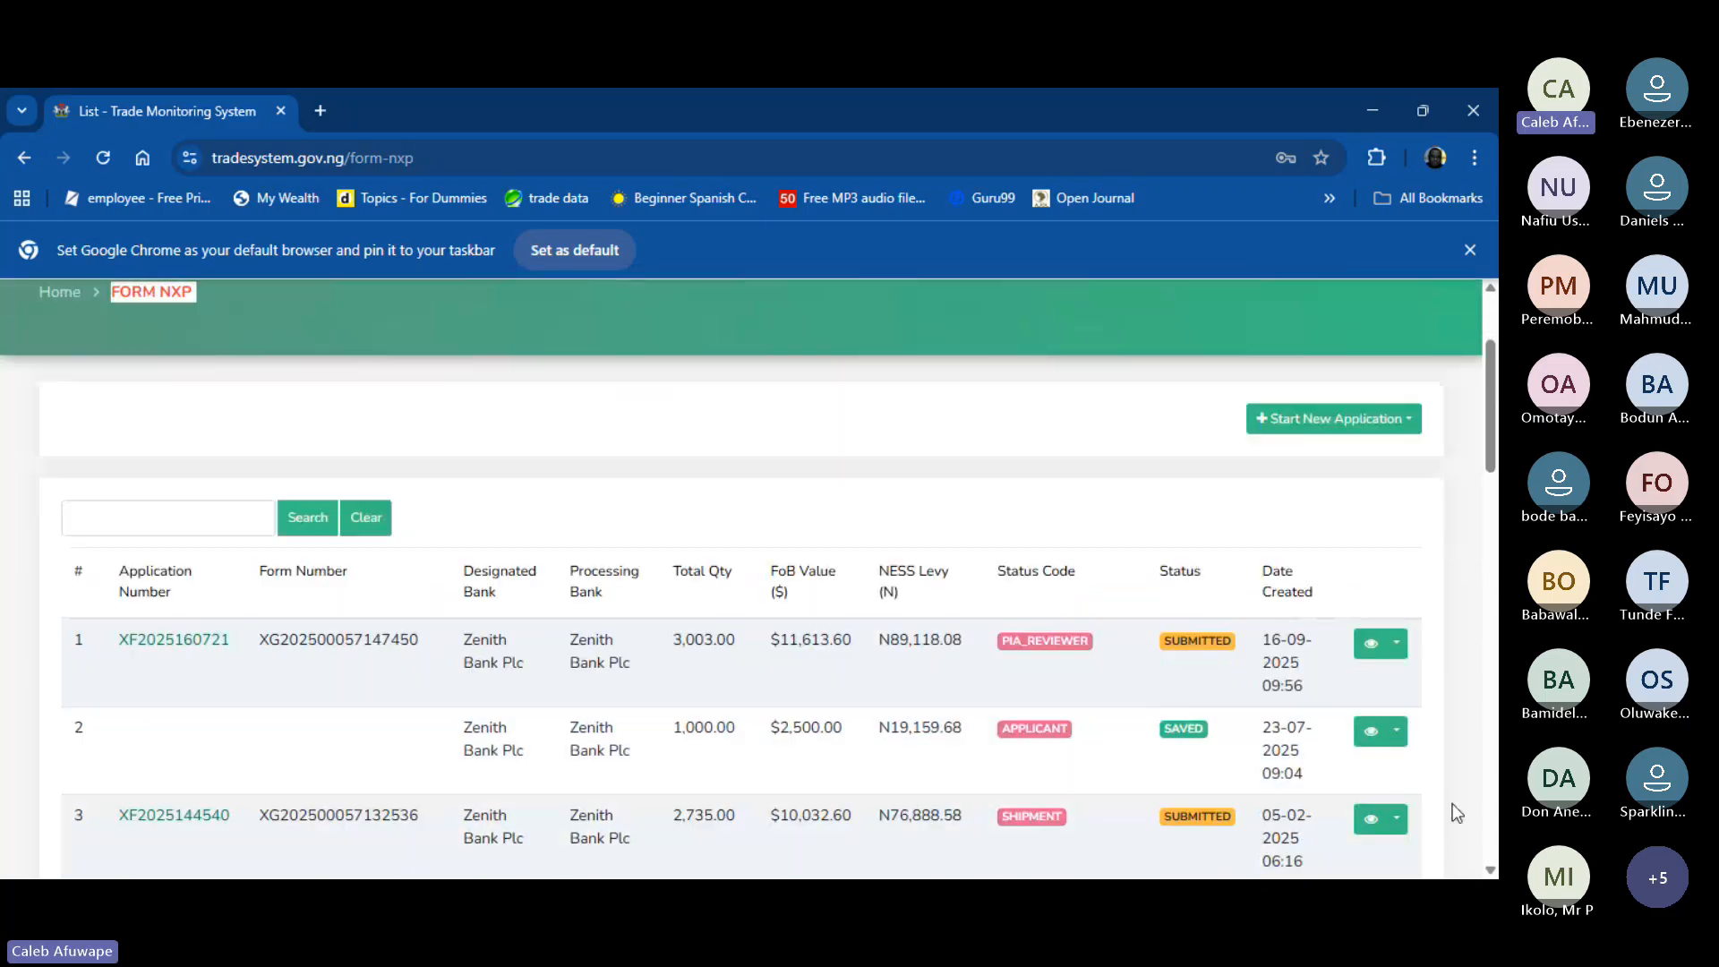
pyautogui.click(1399, 651)
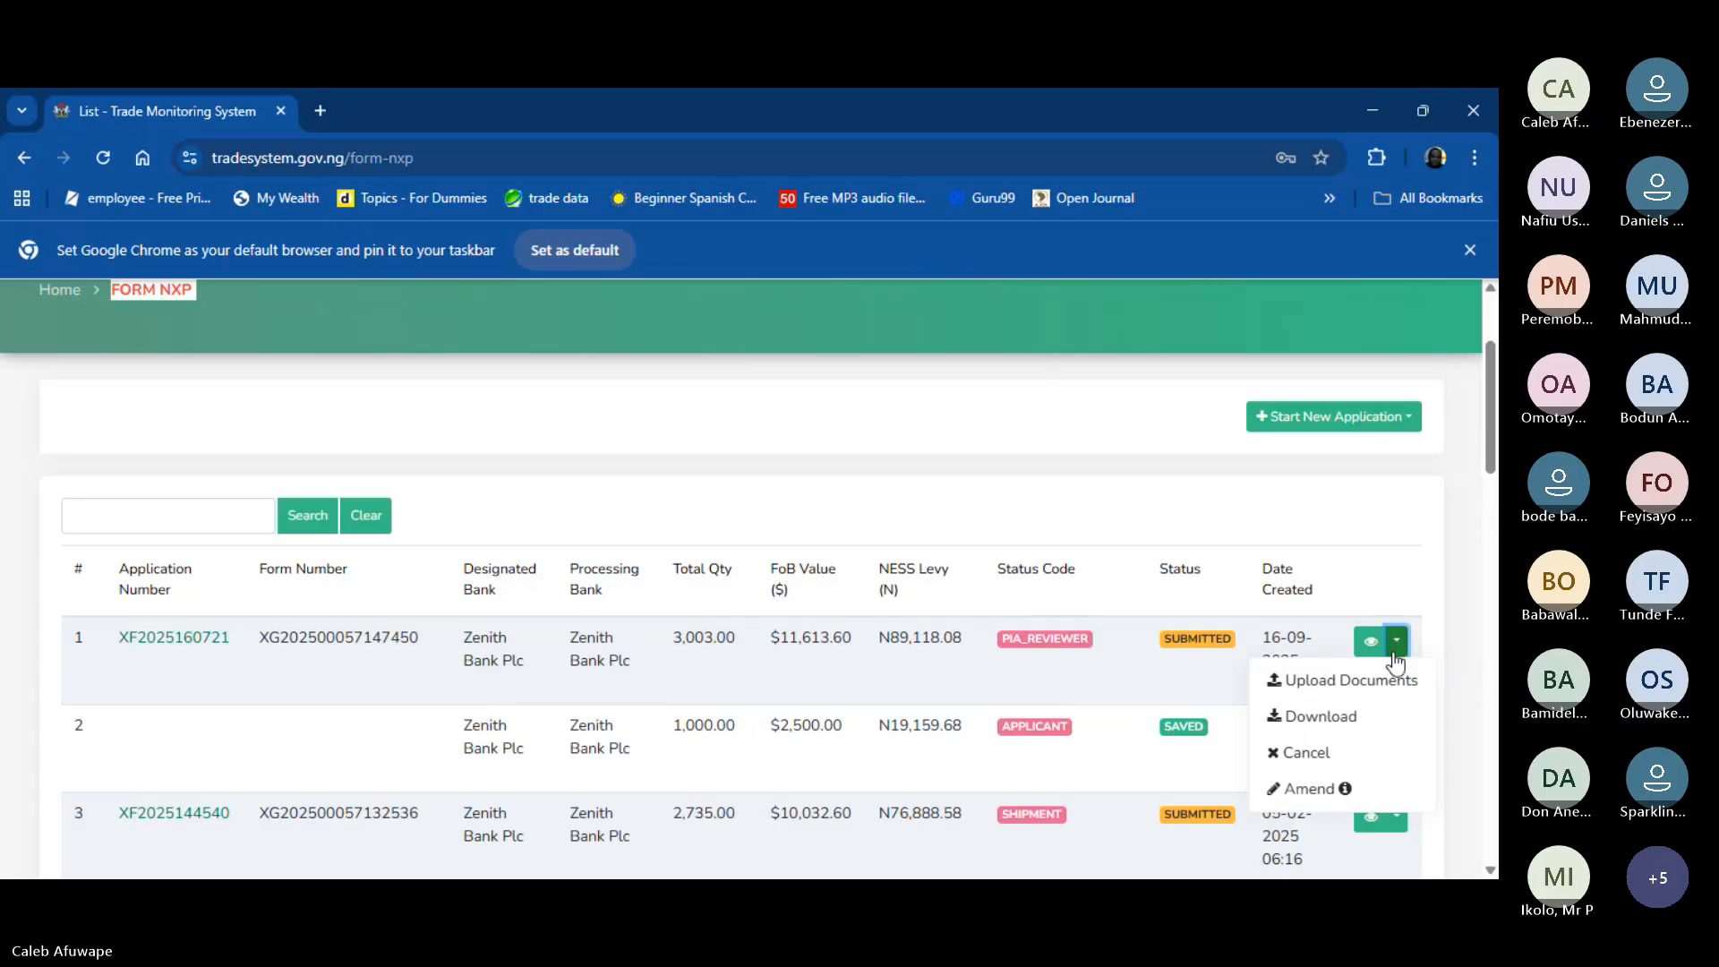
pyautogui.click(1383, 716)
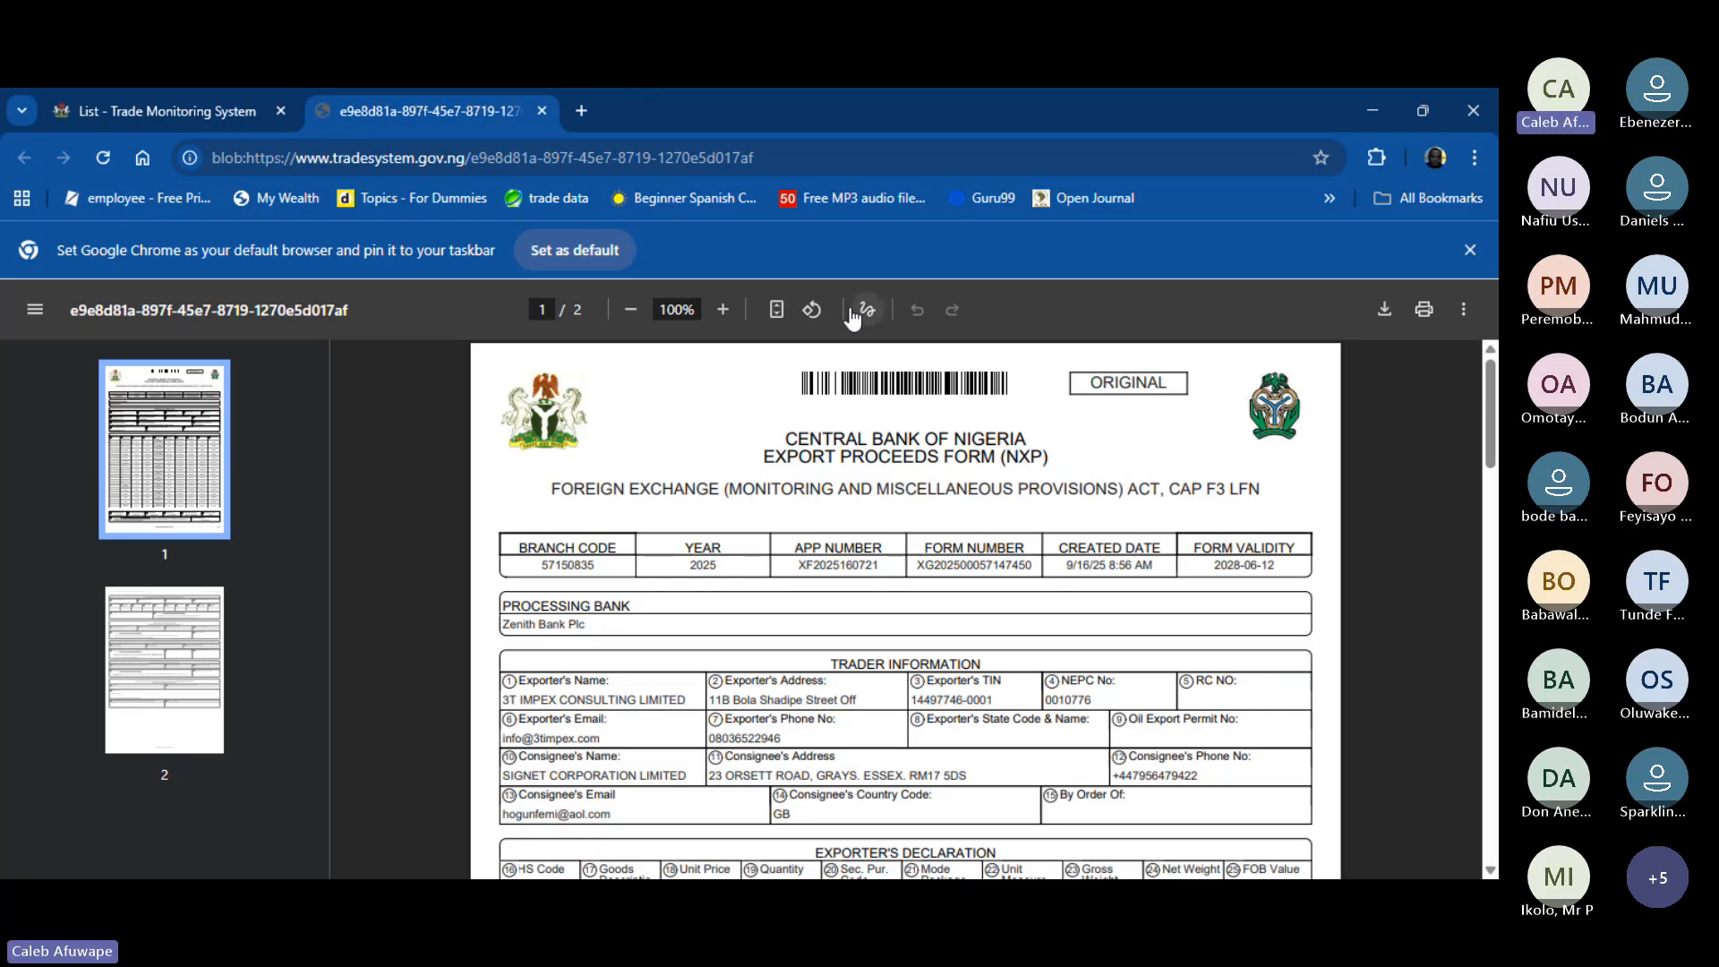
pyautogui.scroll(-1, 1002, 609)
pyautogui.scroll(-3, 1002, 609)
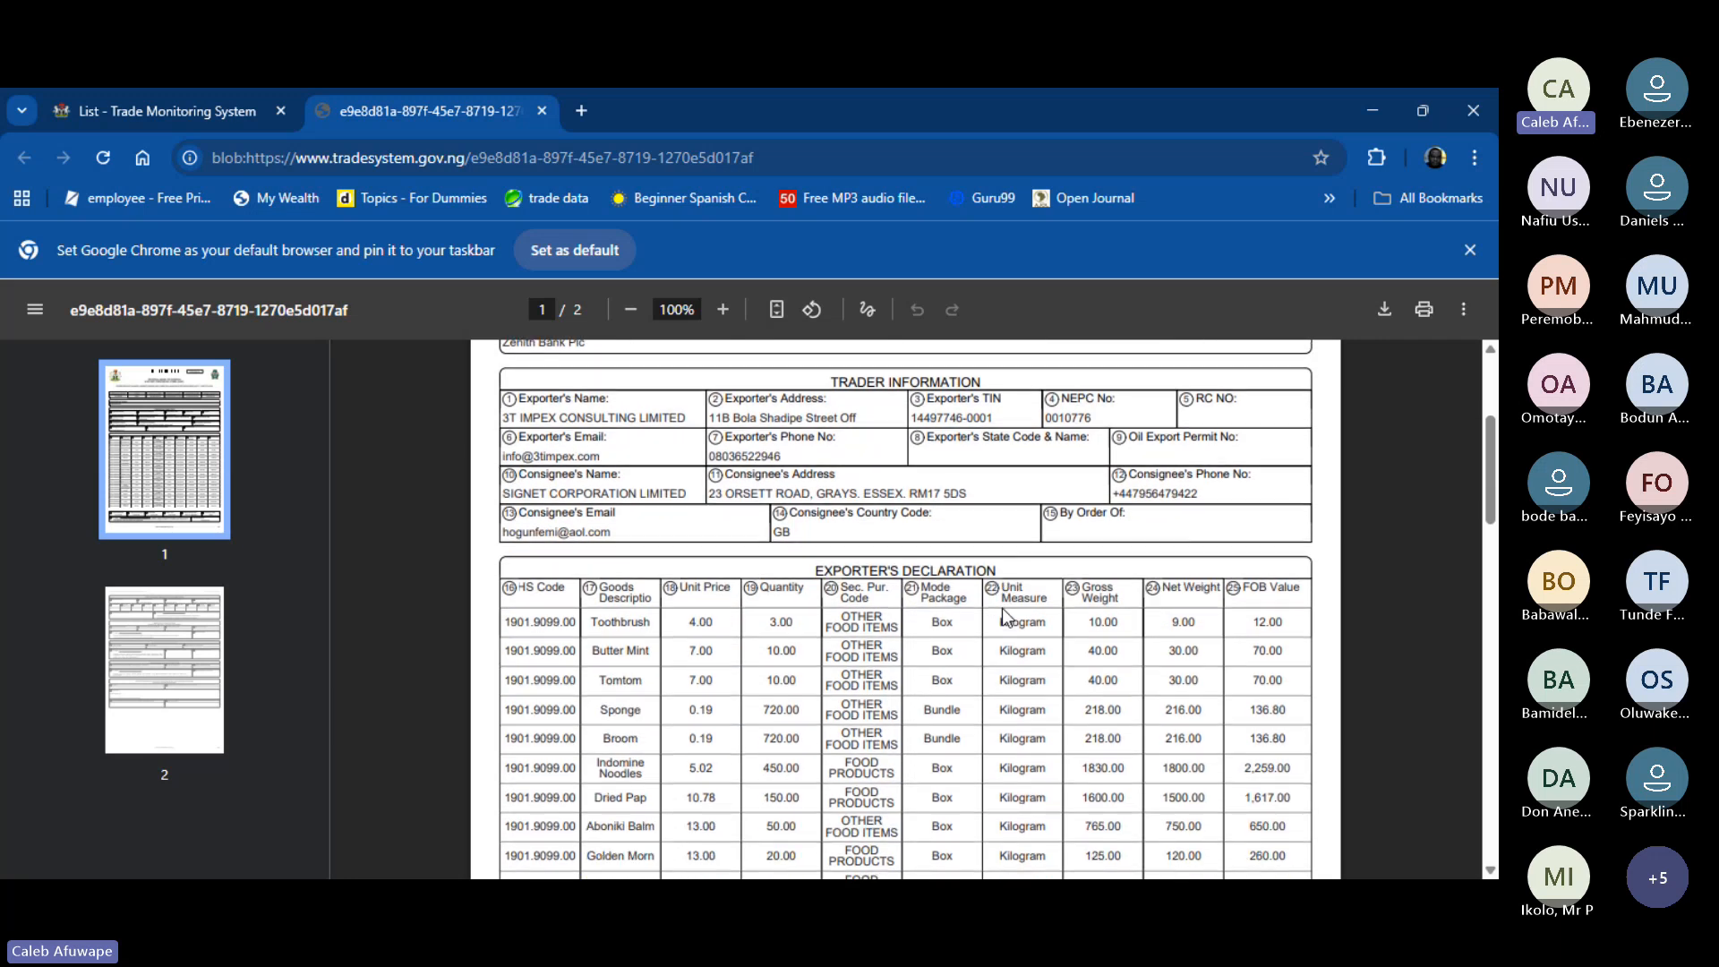
pyautogui.scroll(4, 1002, 609)
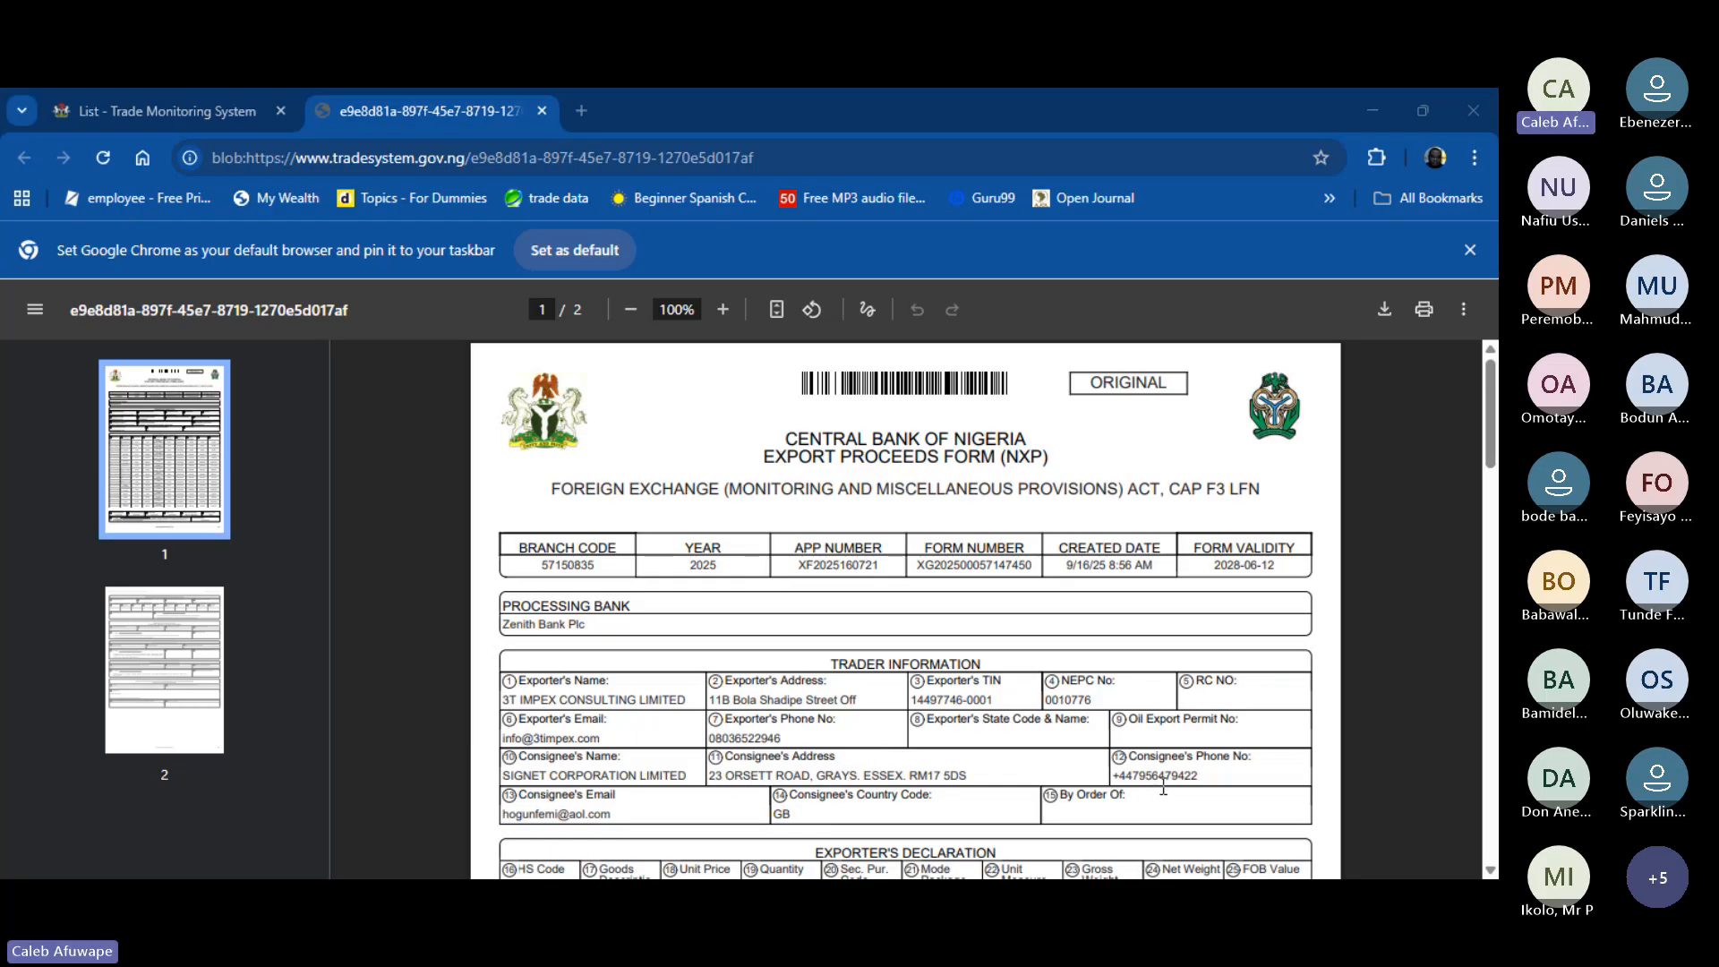
pyautogui.click(890, 796)
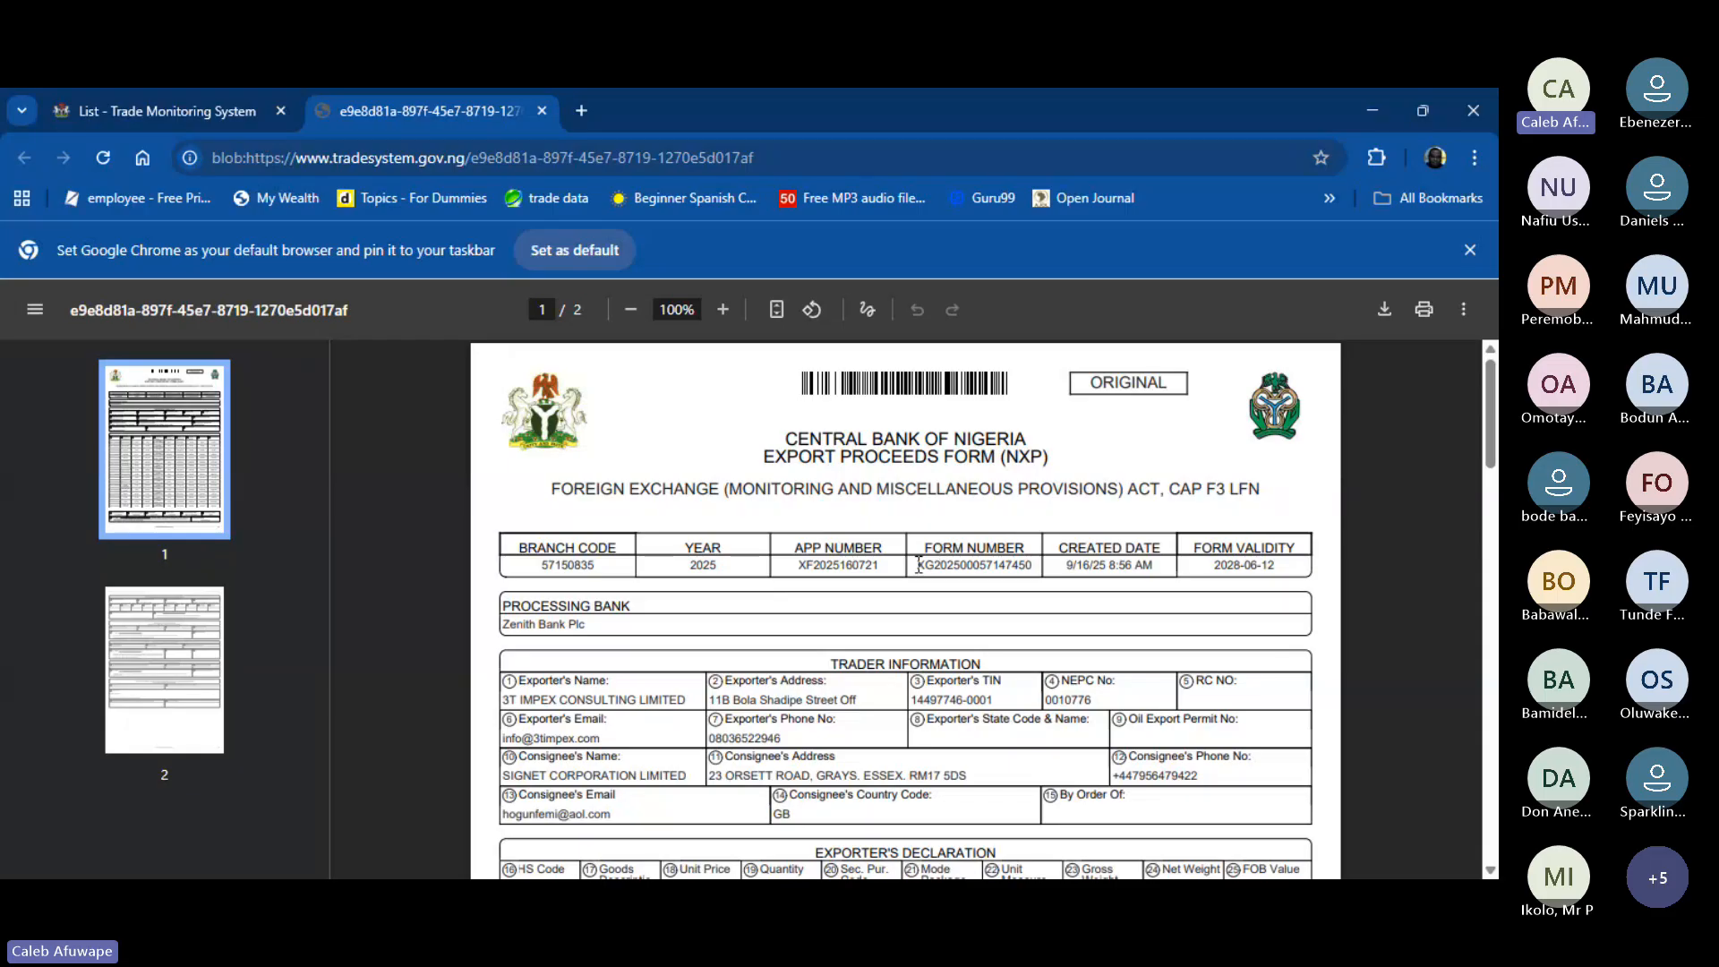
pyautogui.moveTo(919, 565); pyautogui.dragTo(1037, 566)
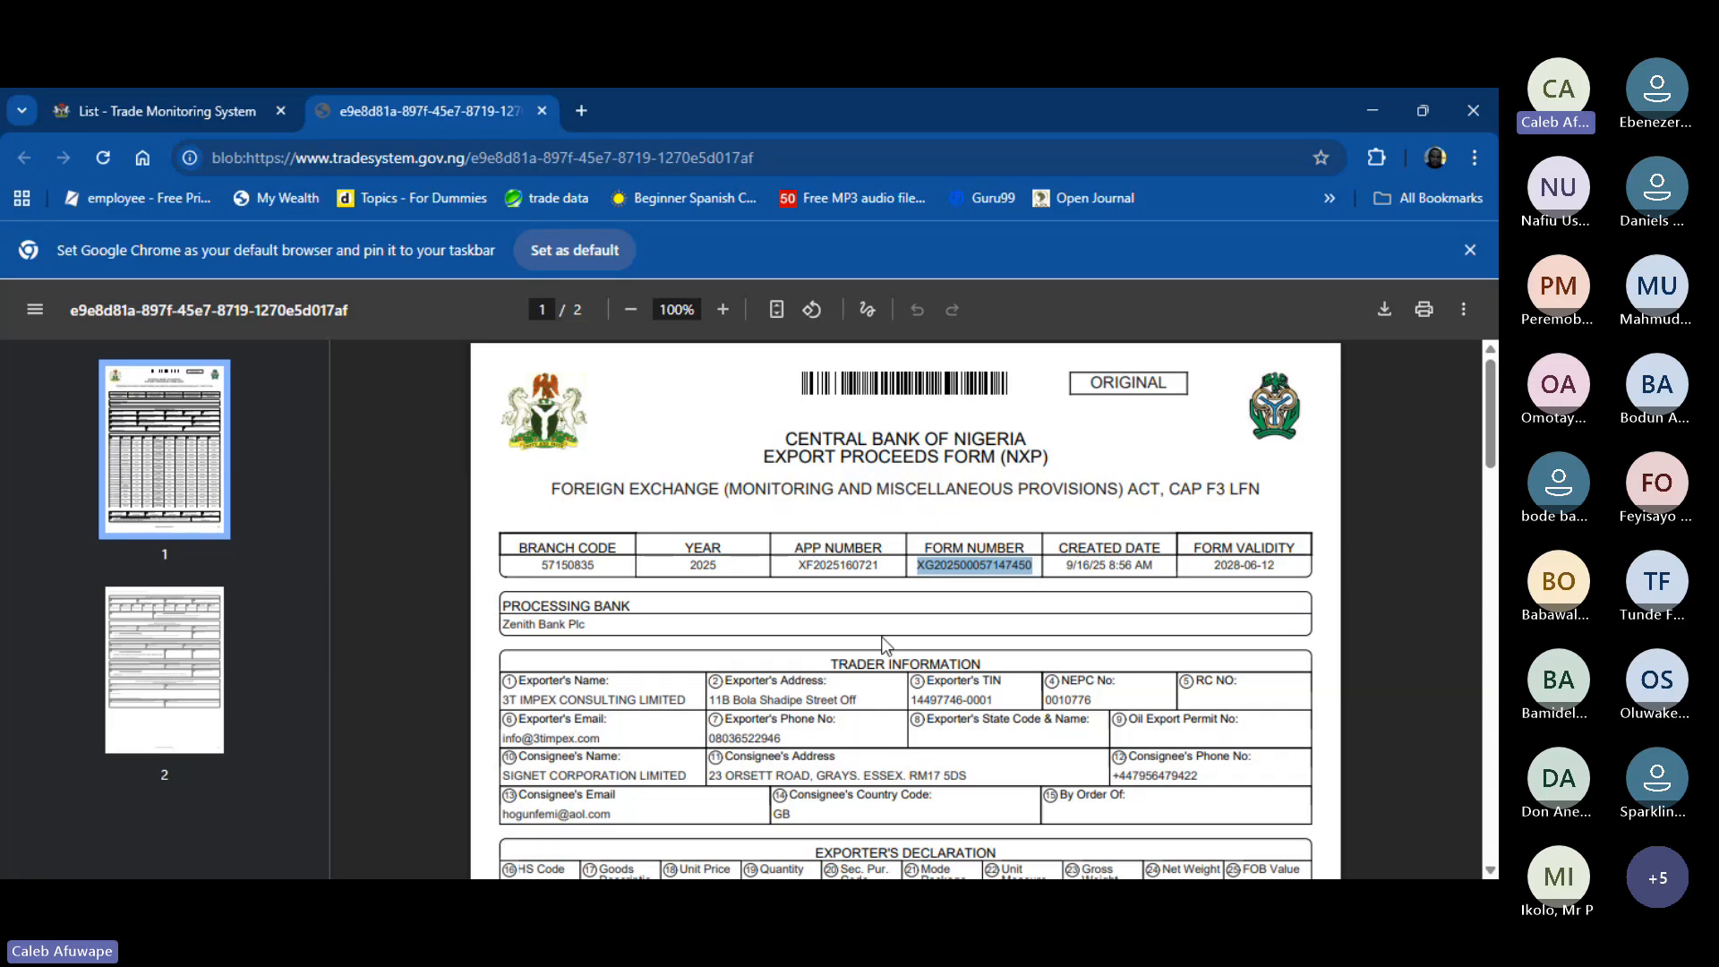
pyautogui.scroll(-5, 882, 642)
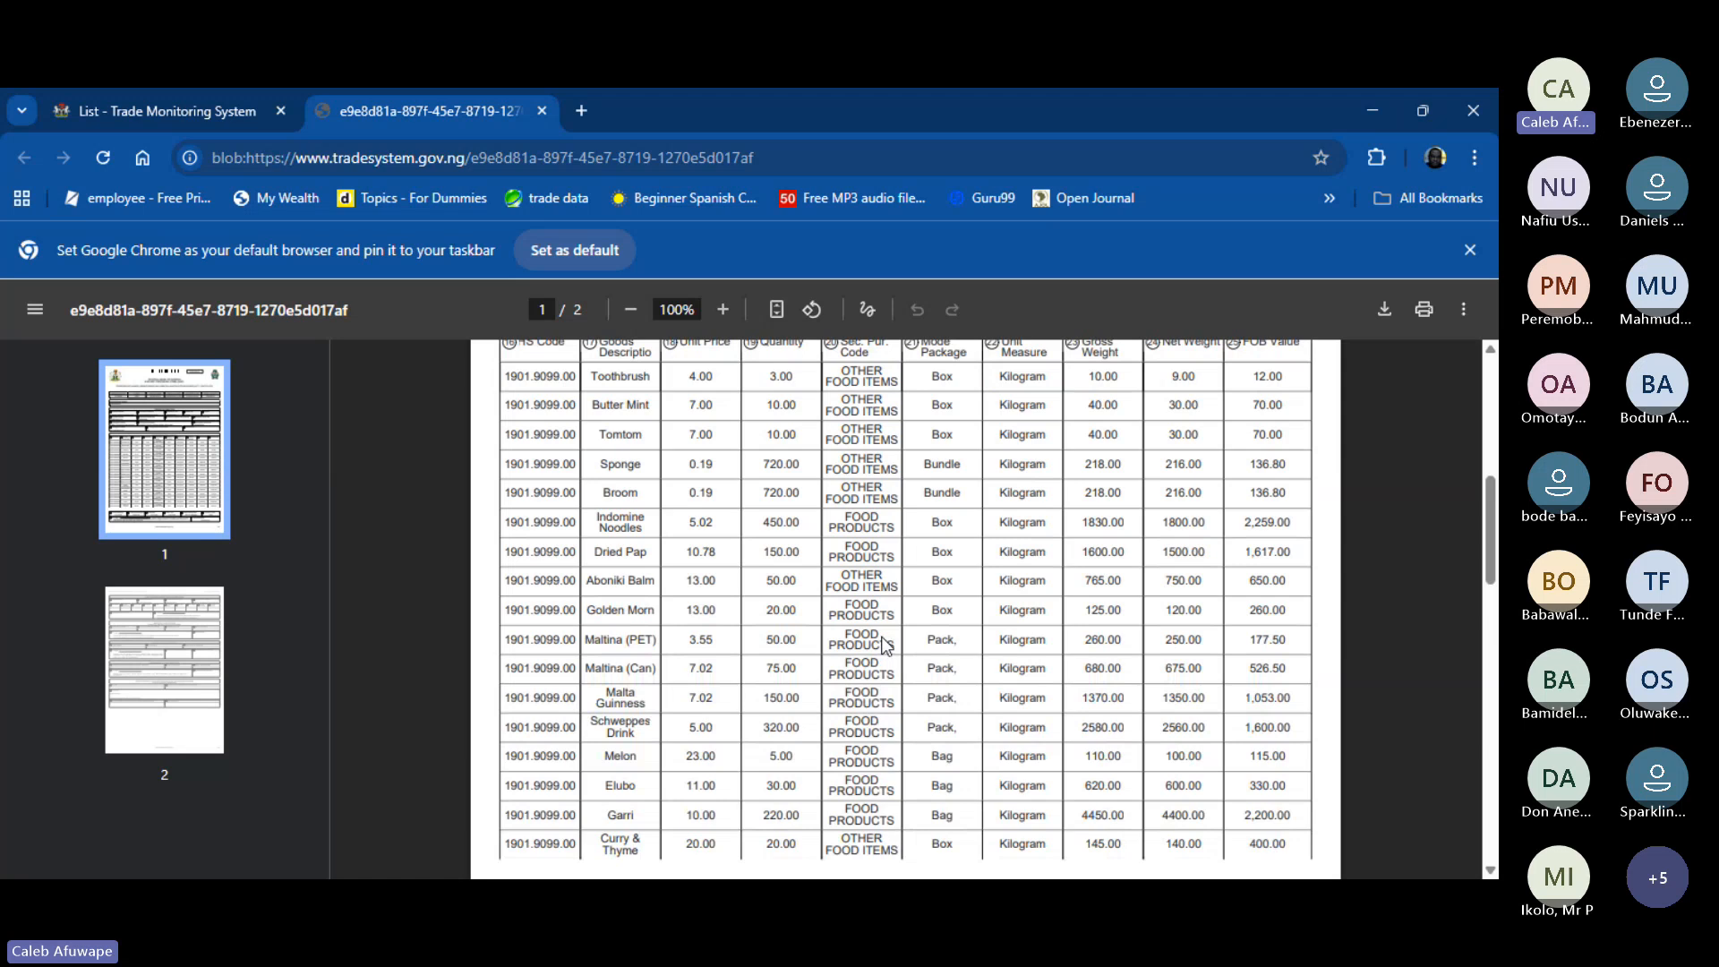
pyautogui.scroll(-10, 881, 642)
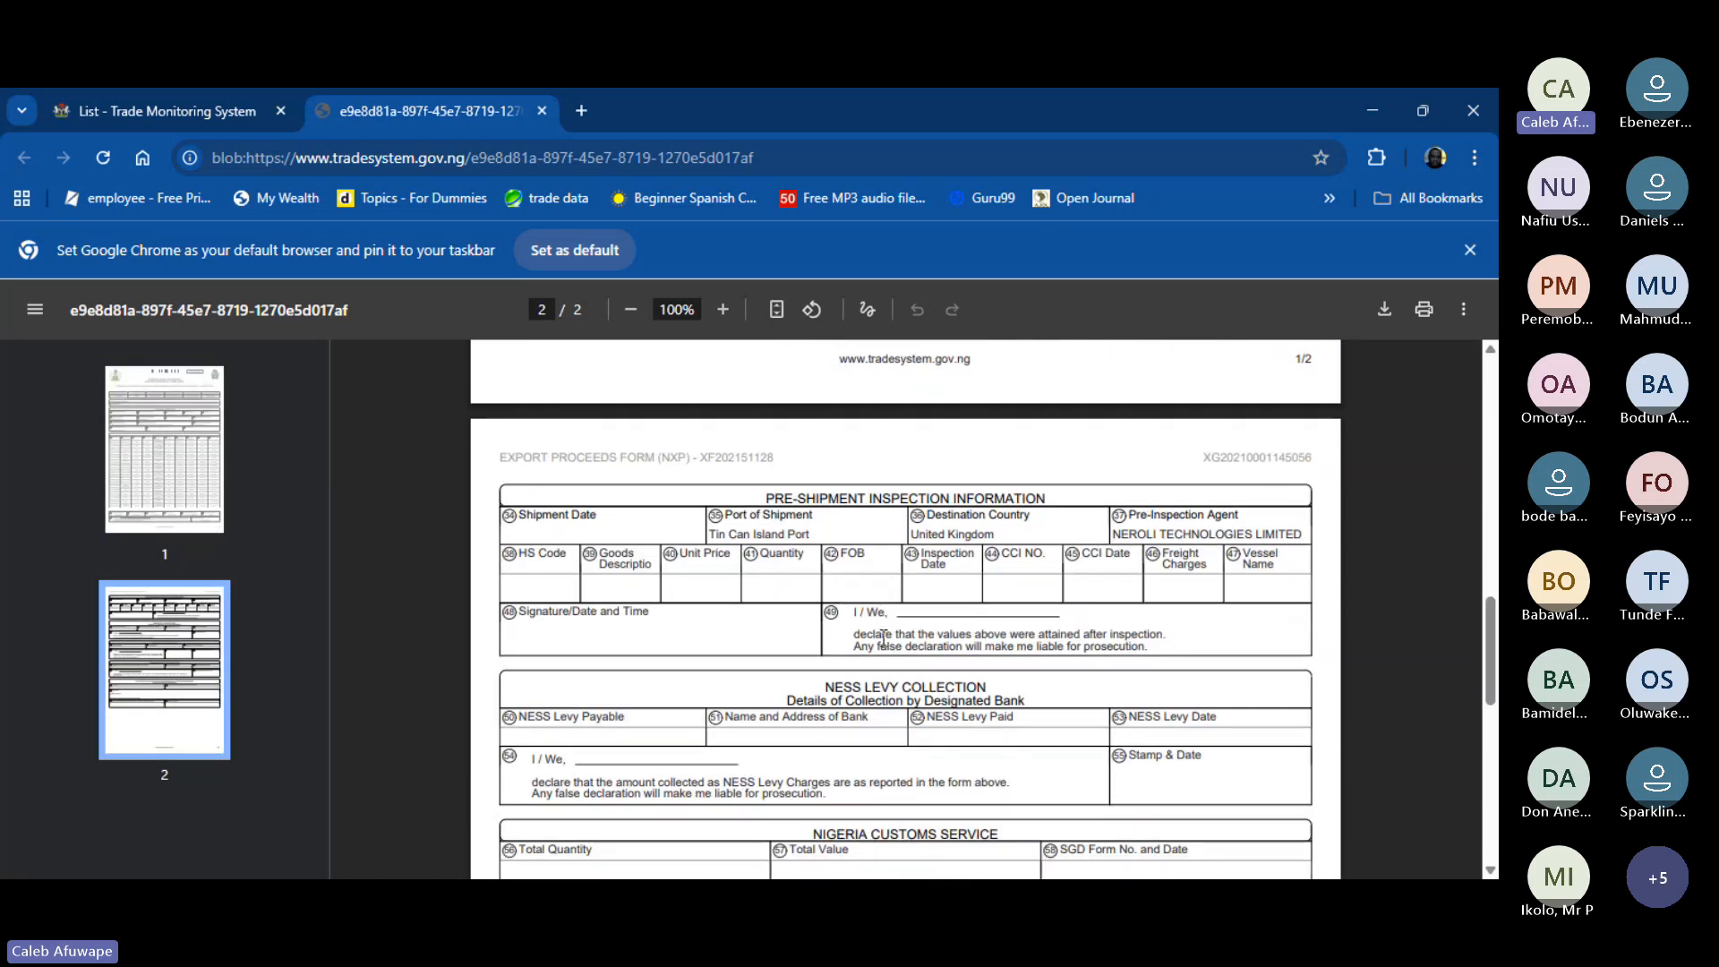
pyautogui.scroll(-8, 883, 638)
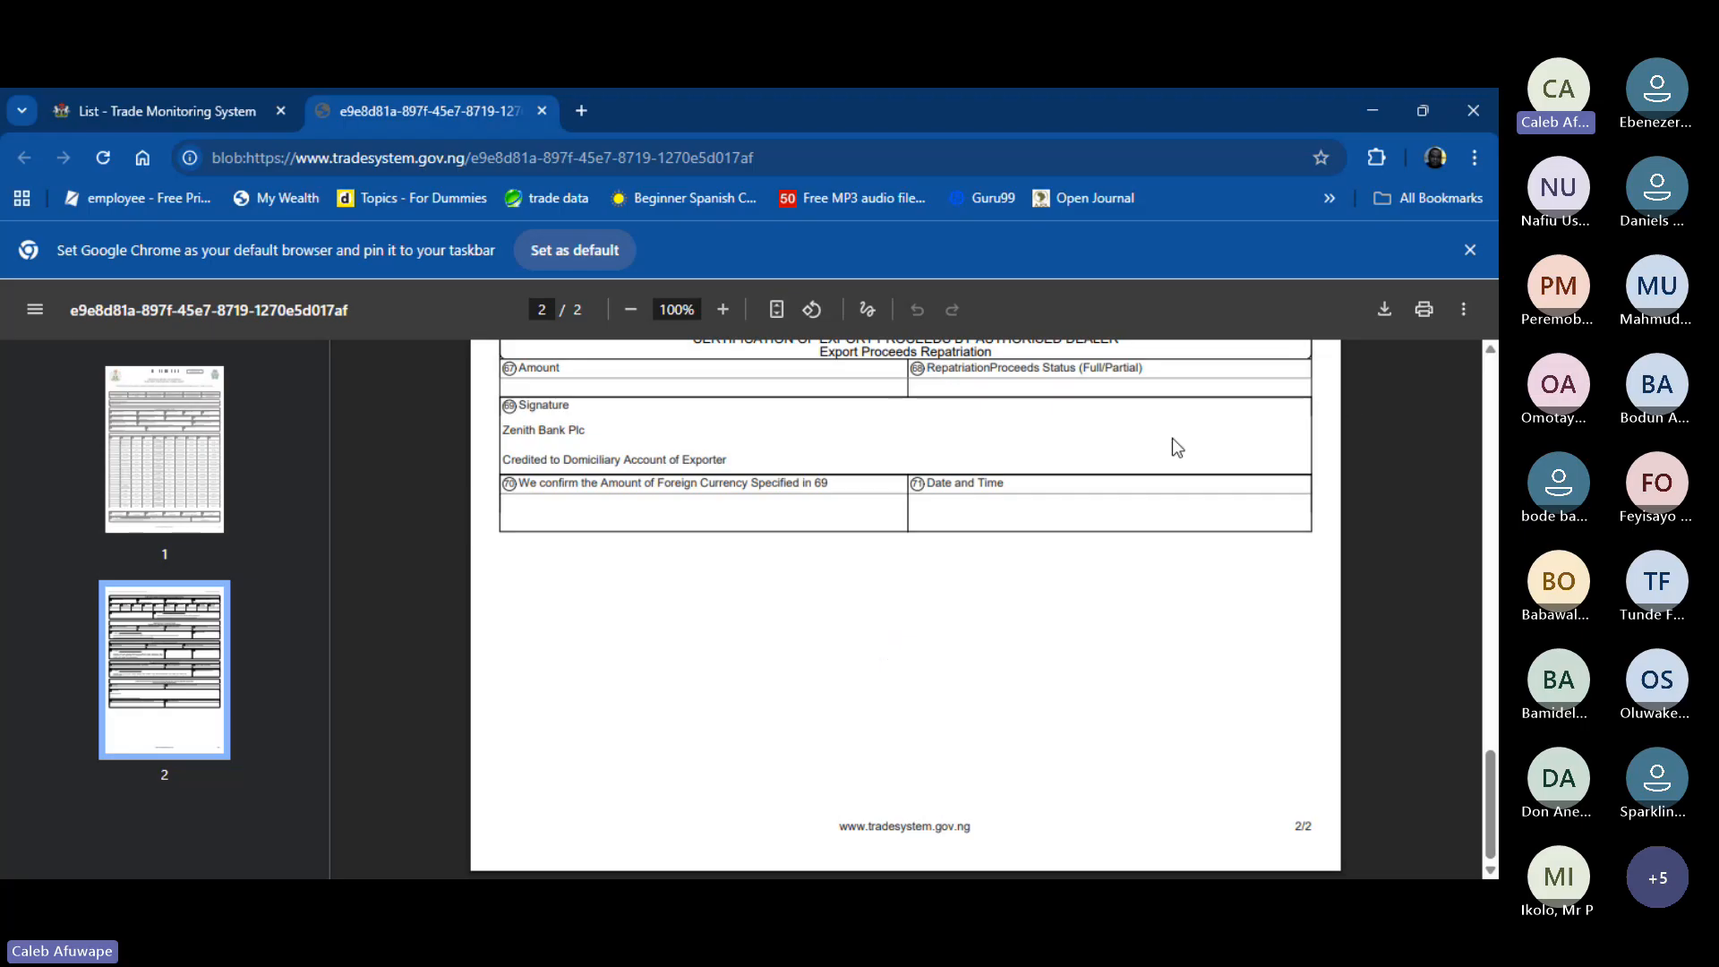
pyautogui.scroll(18, 1173, 438)
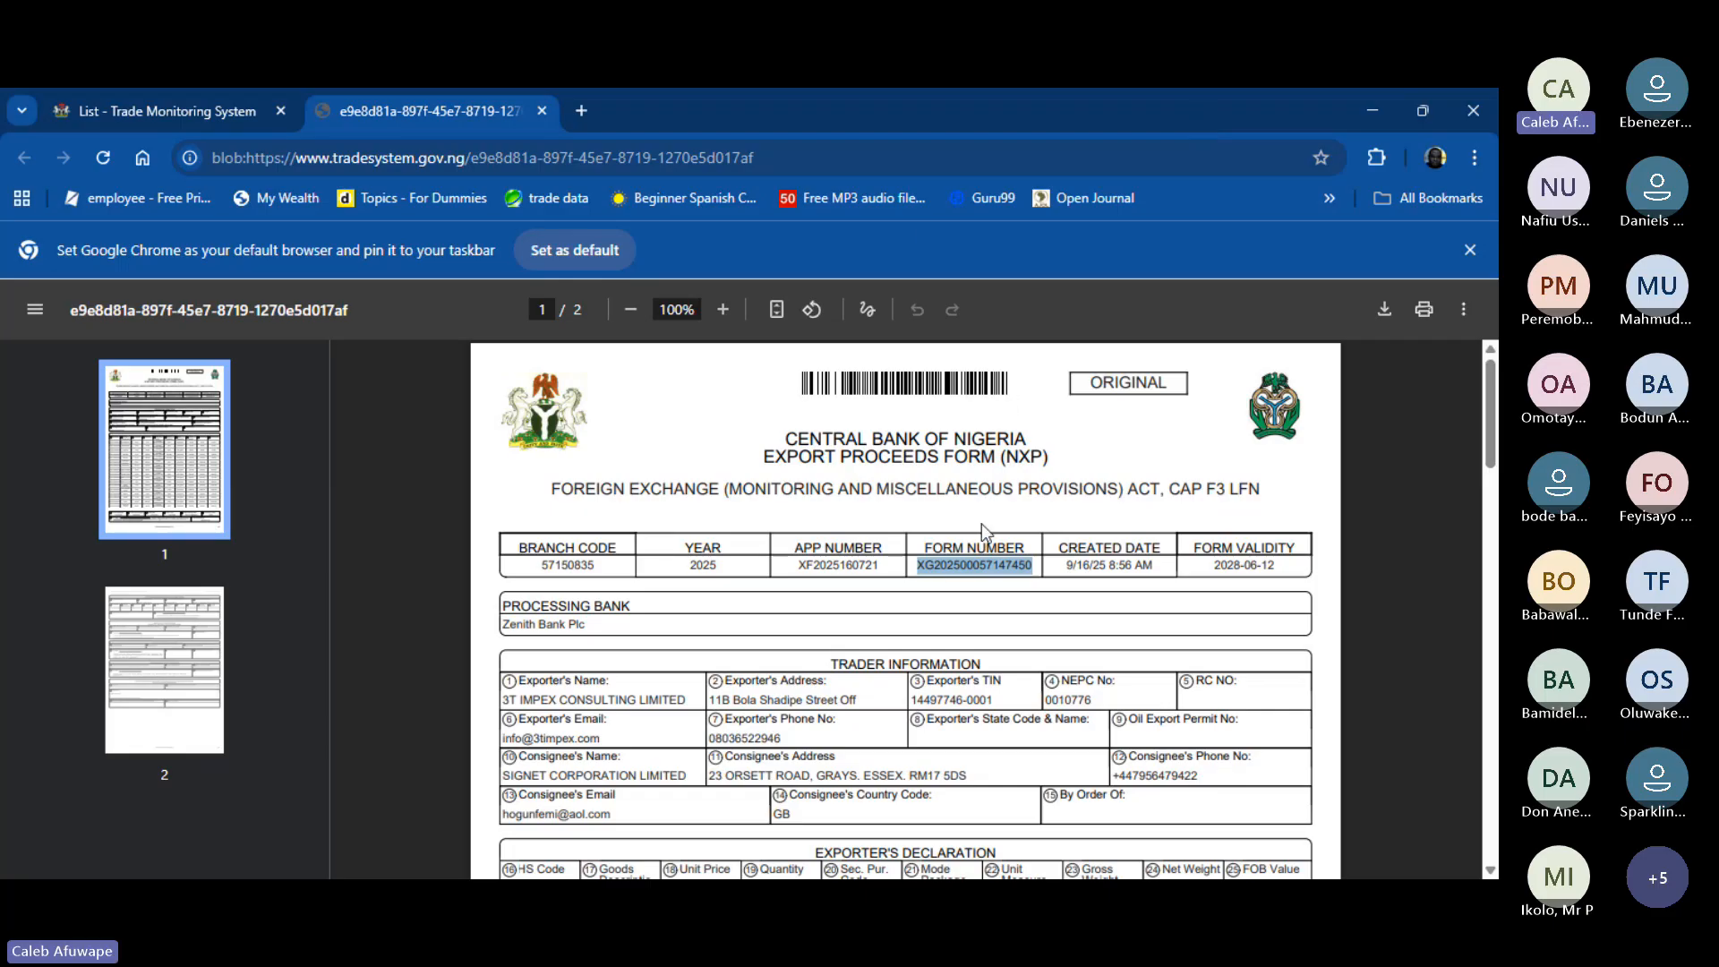
pyautogui.scroll(-5, 982, 524)
pyautogui.scroll(-6, 981, 524)
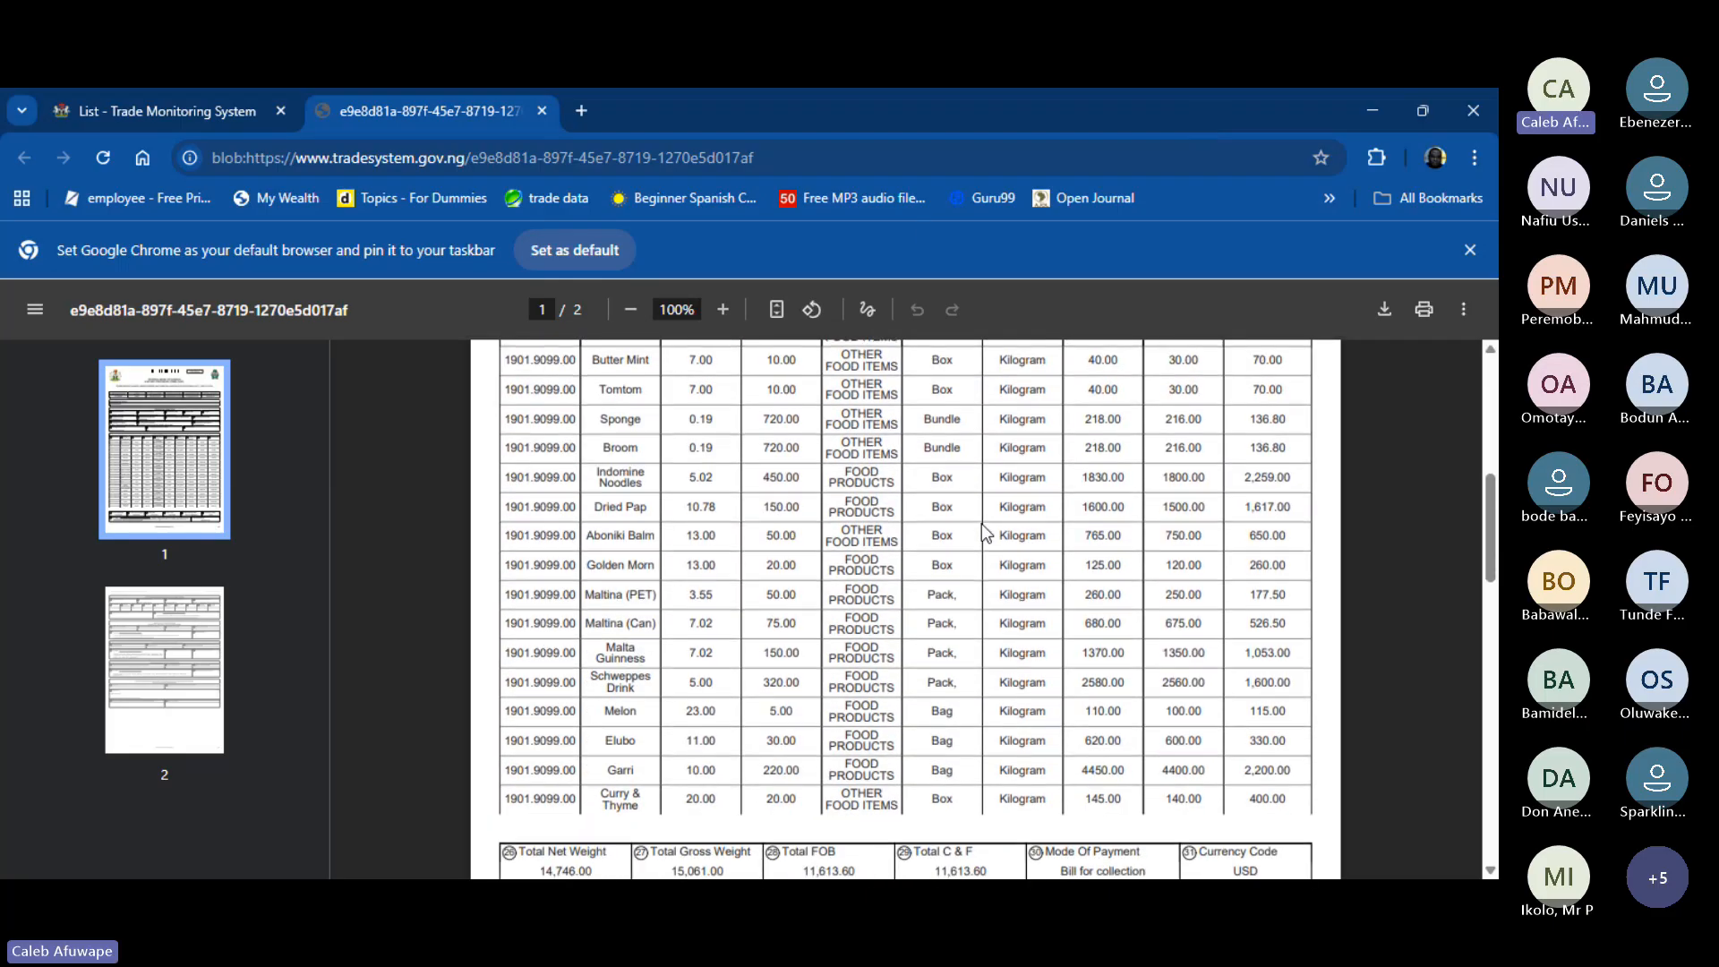
pyautogui.scroll(-3, 981, 533)
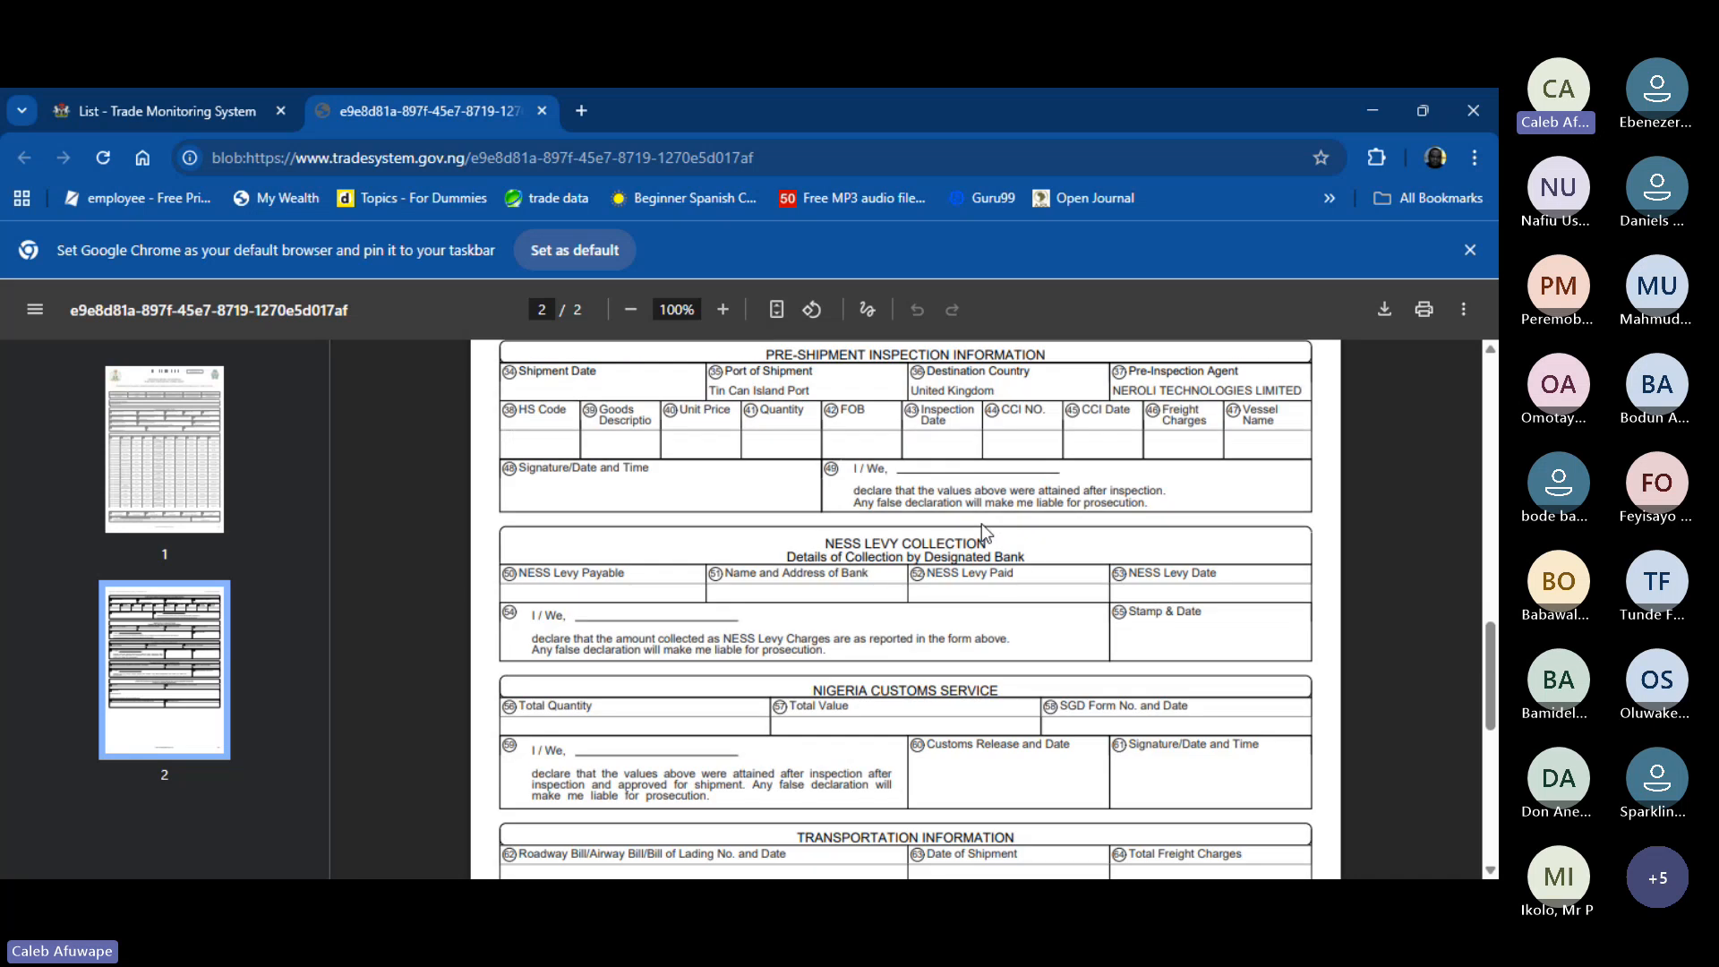
pyautogui.press('Home')
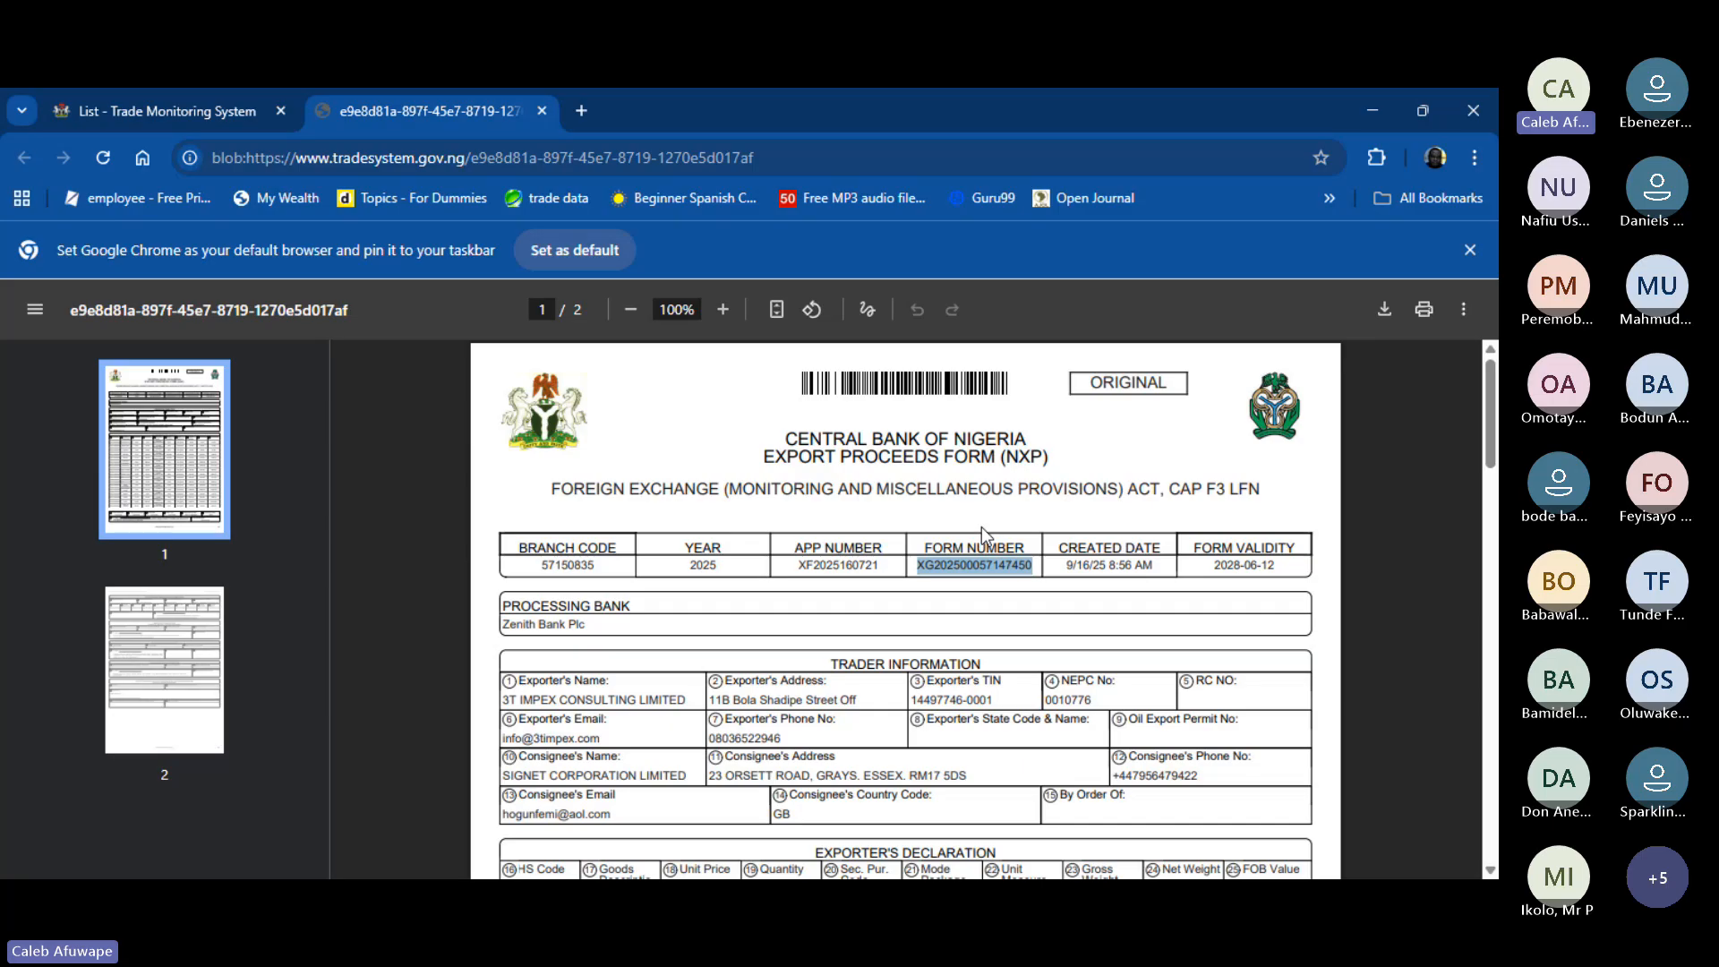
pyautogui.click(731, 391)
pyautogui.scroll(-5, 730, 391)
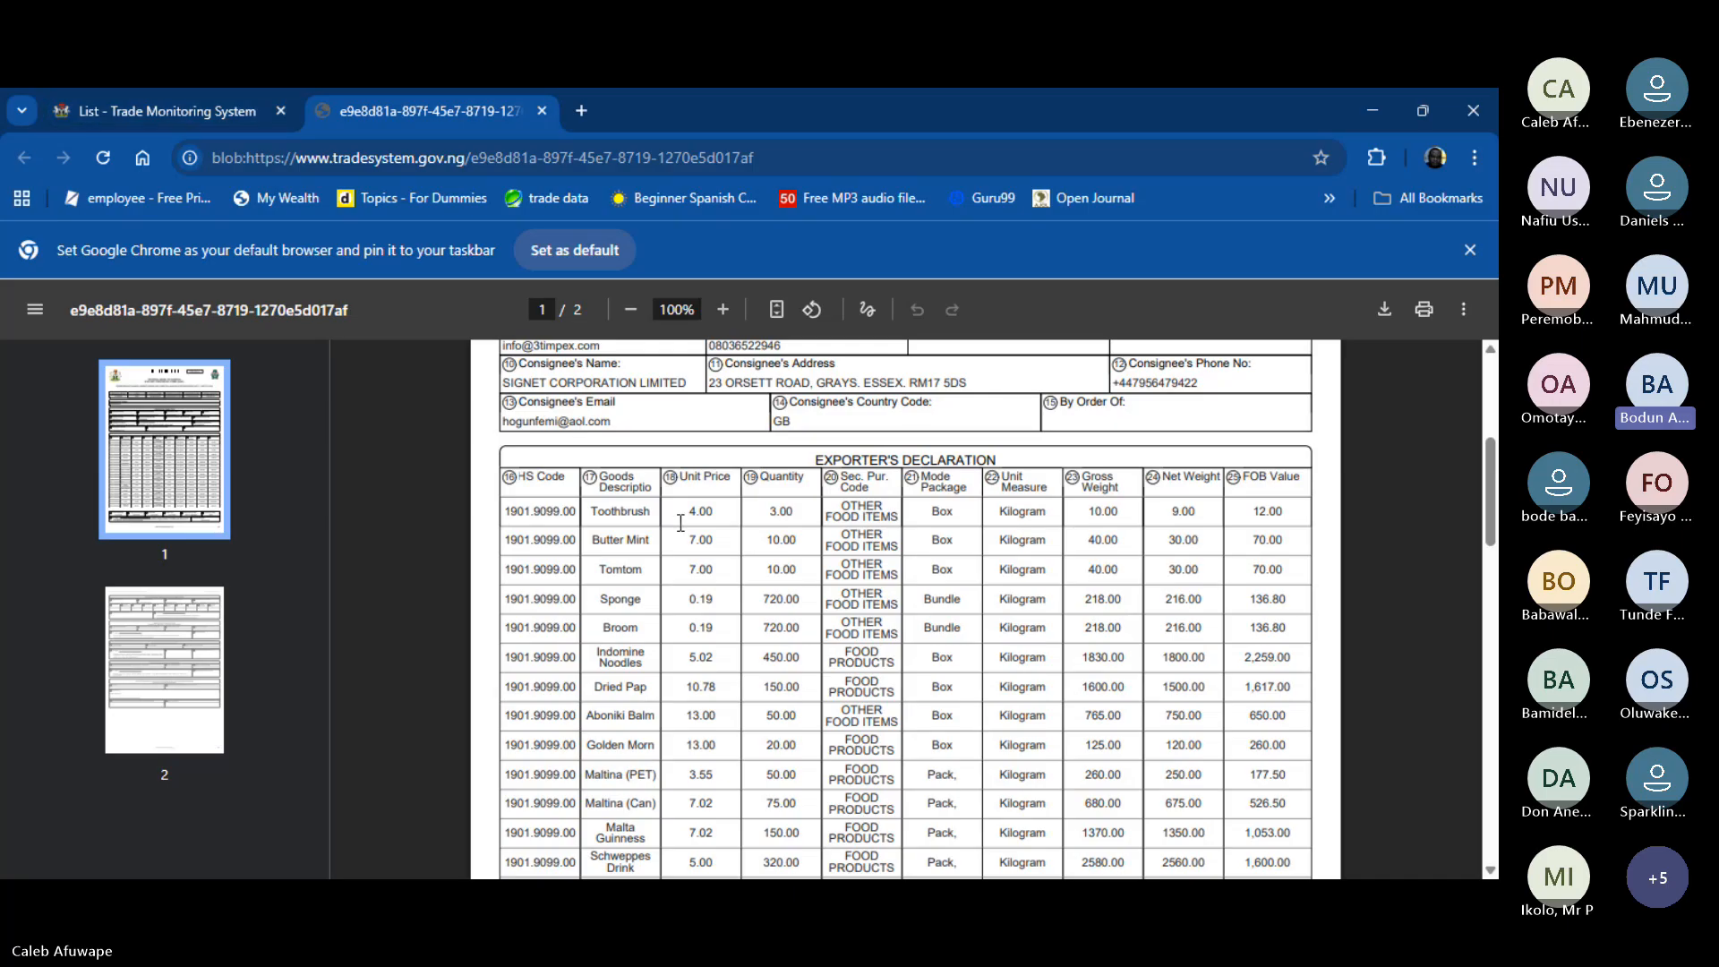
pyautogui.scroll(5, 685, 524)
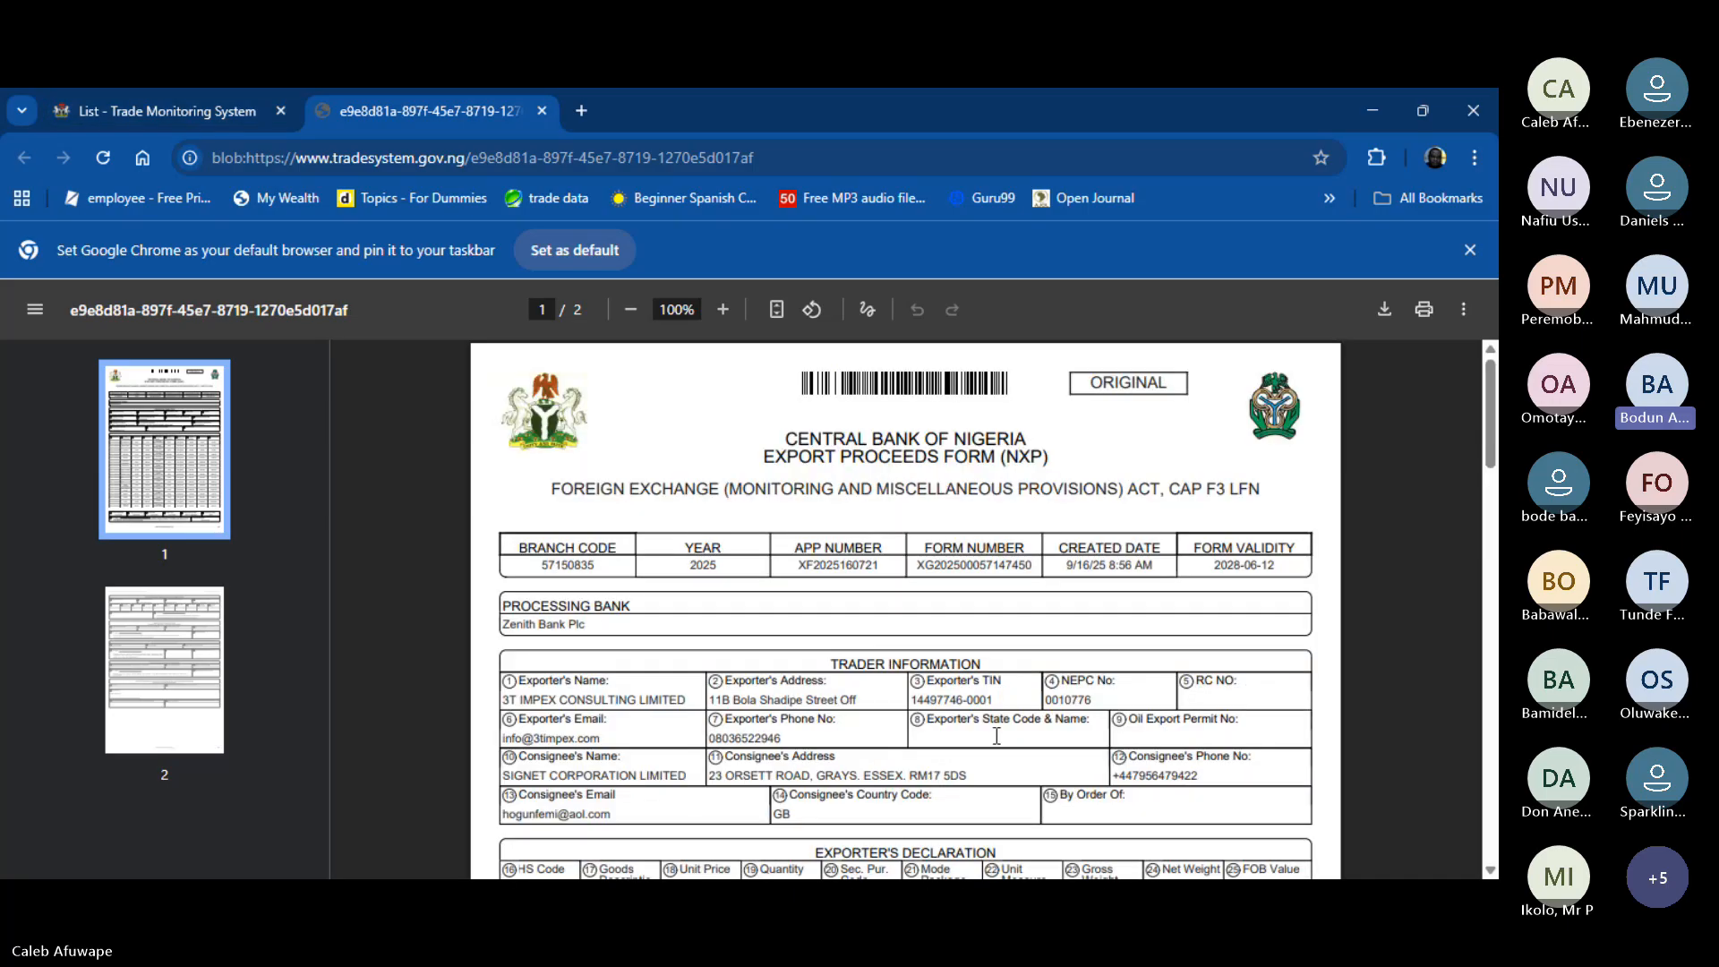
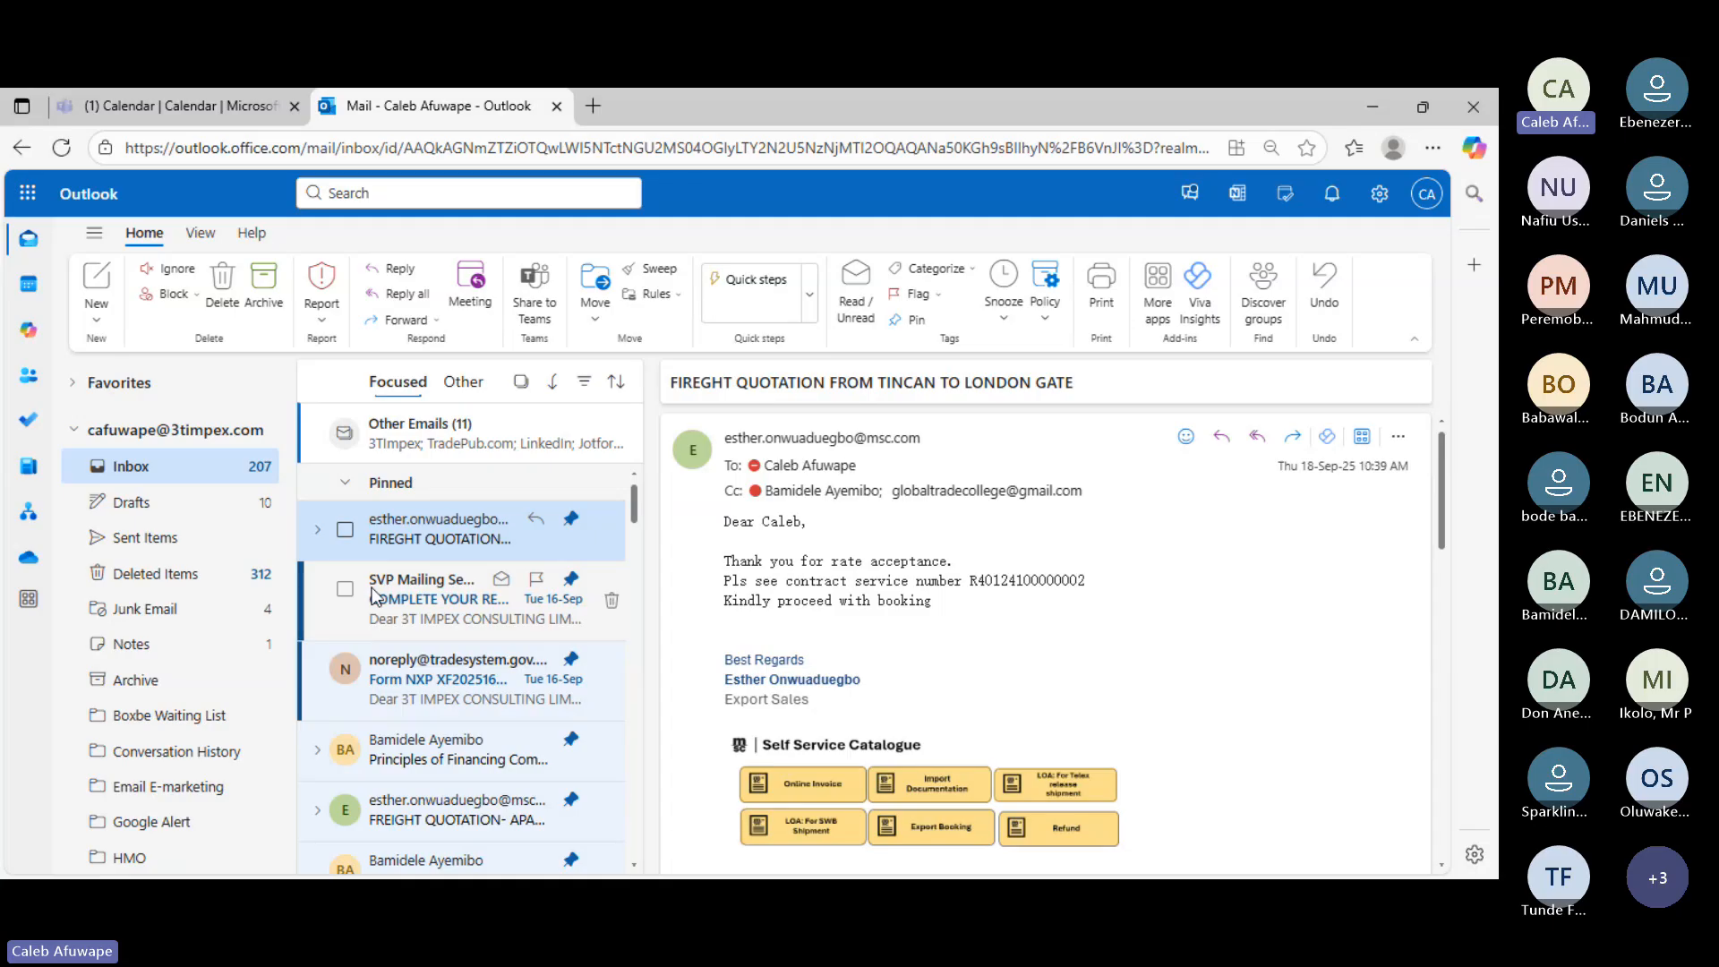
pyautogui.click(406, 589)
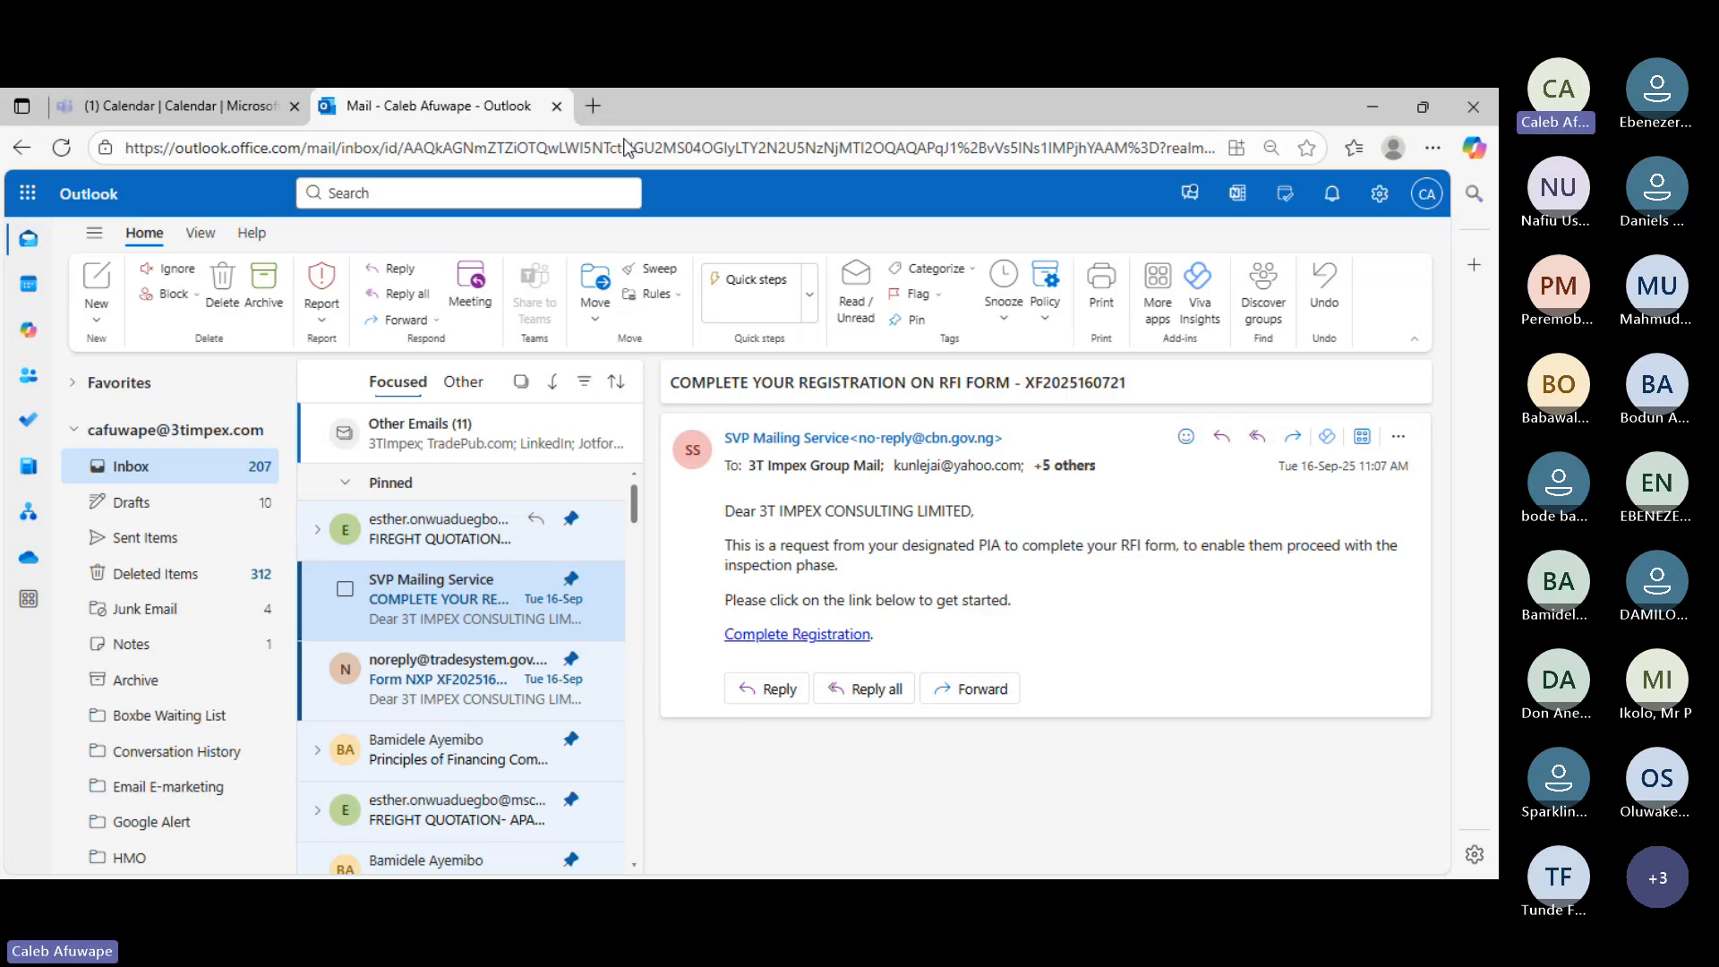
pyautogui.click(769, 636)
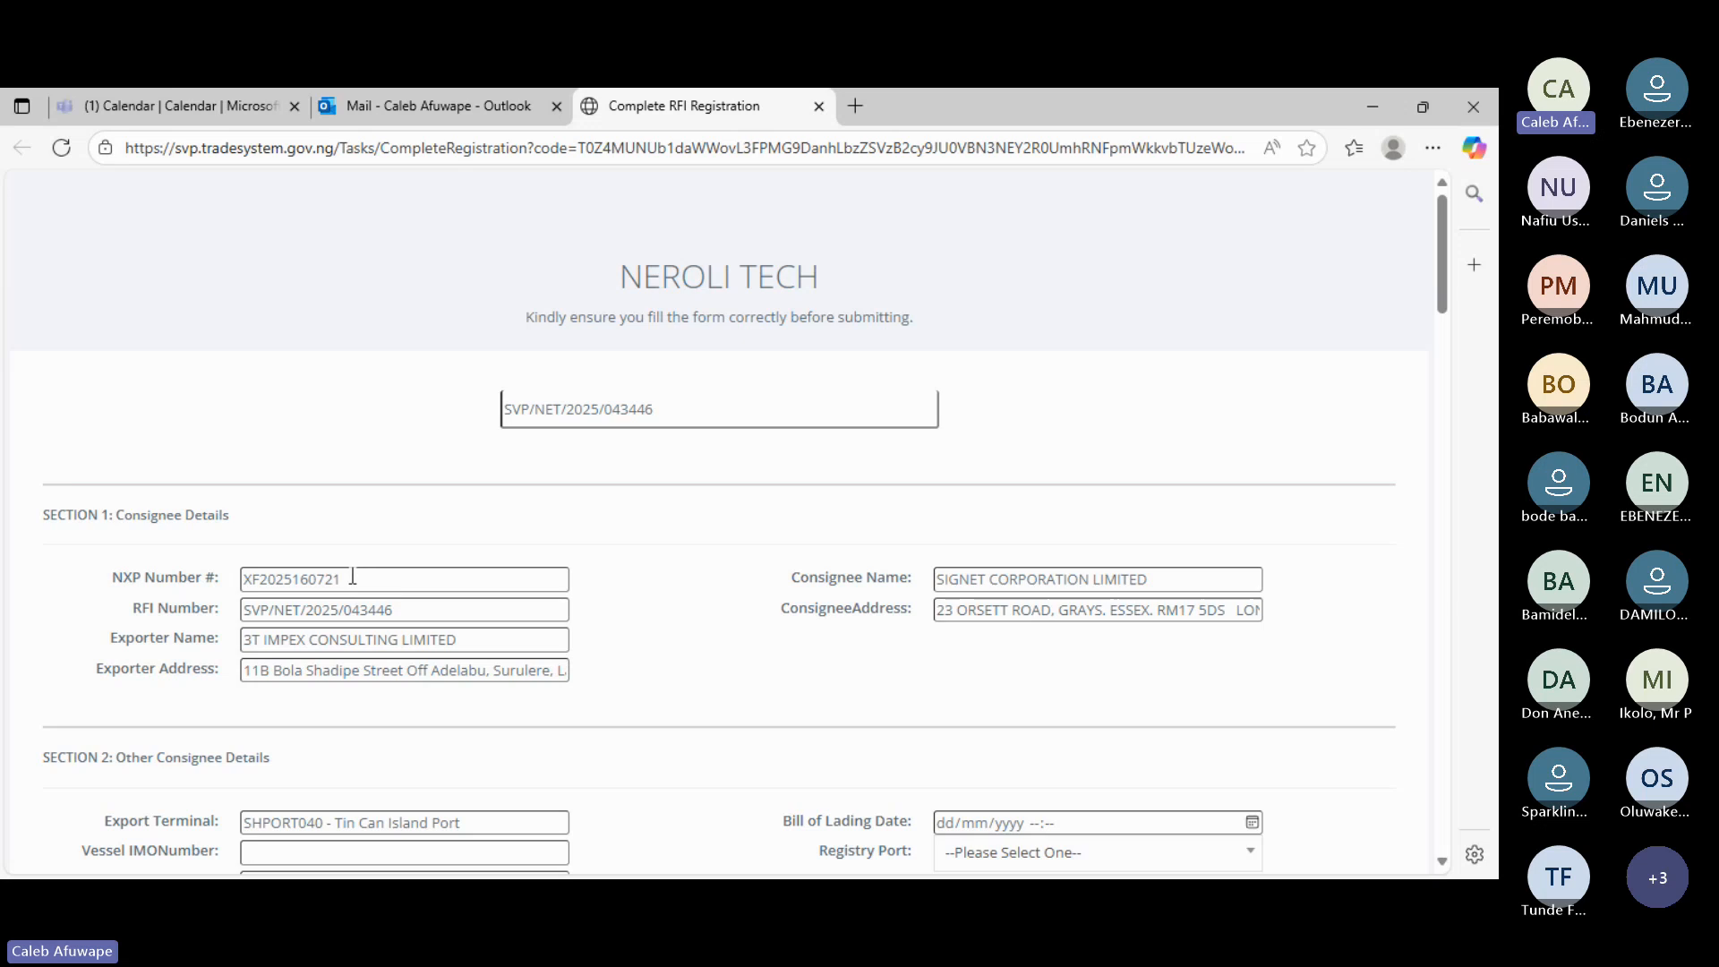
# - Point out the prefilled NXP number, then scroll down to the Section 2 details
pyautogui.moveTo(351, 579); pyautogui.dragTo(232, 587)
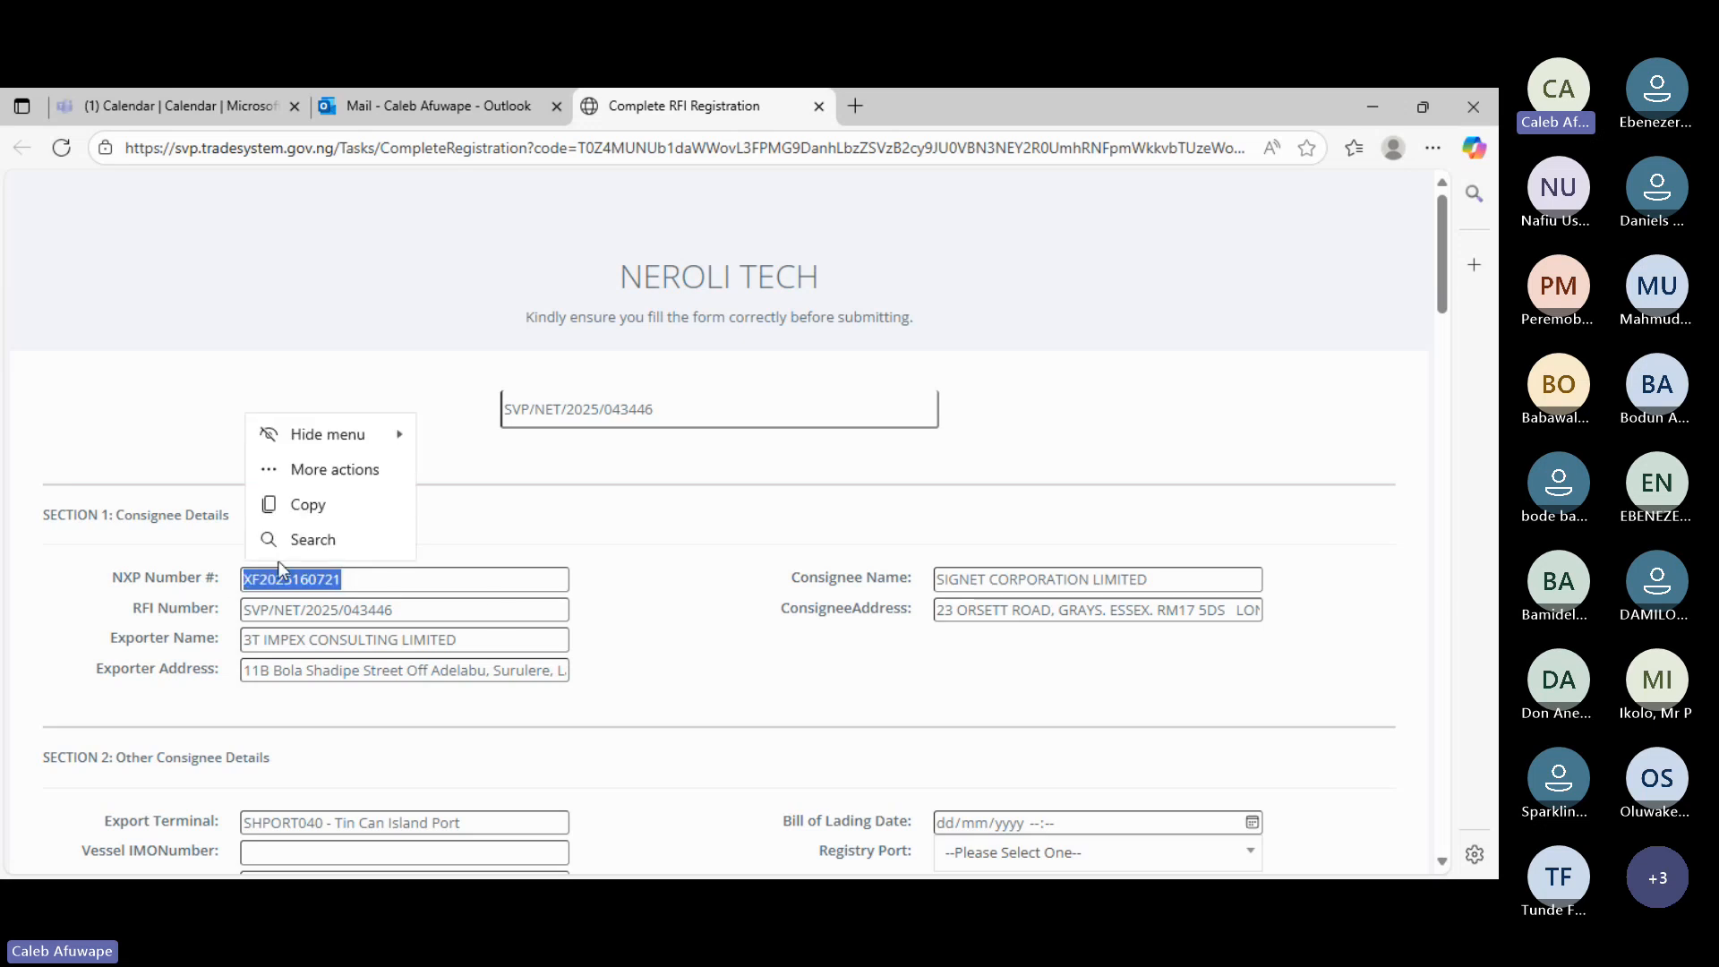
pyautogui.scroll(-1, 491, 605)
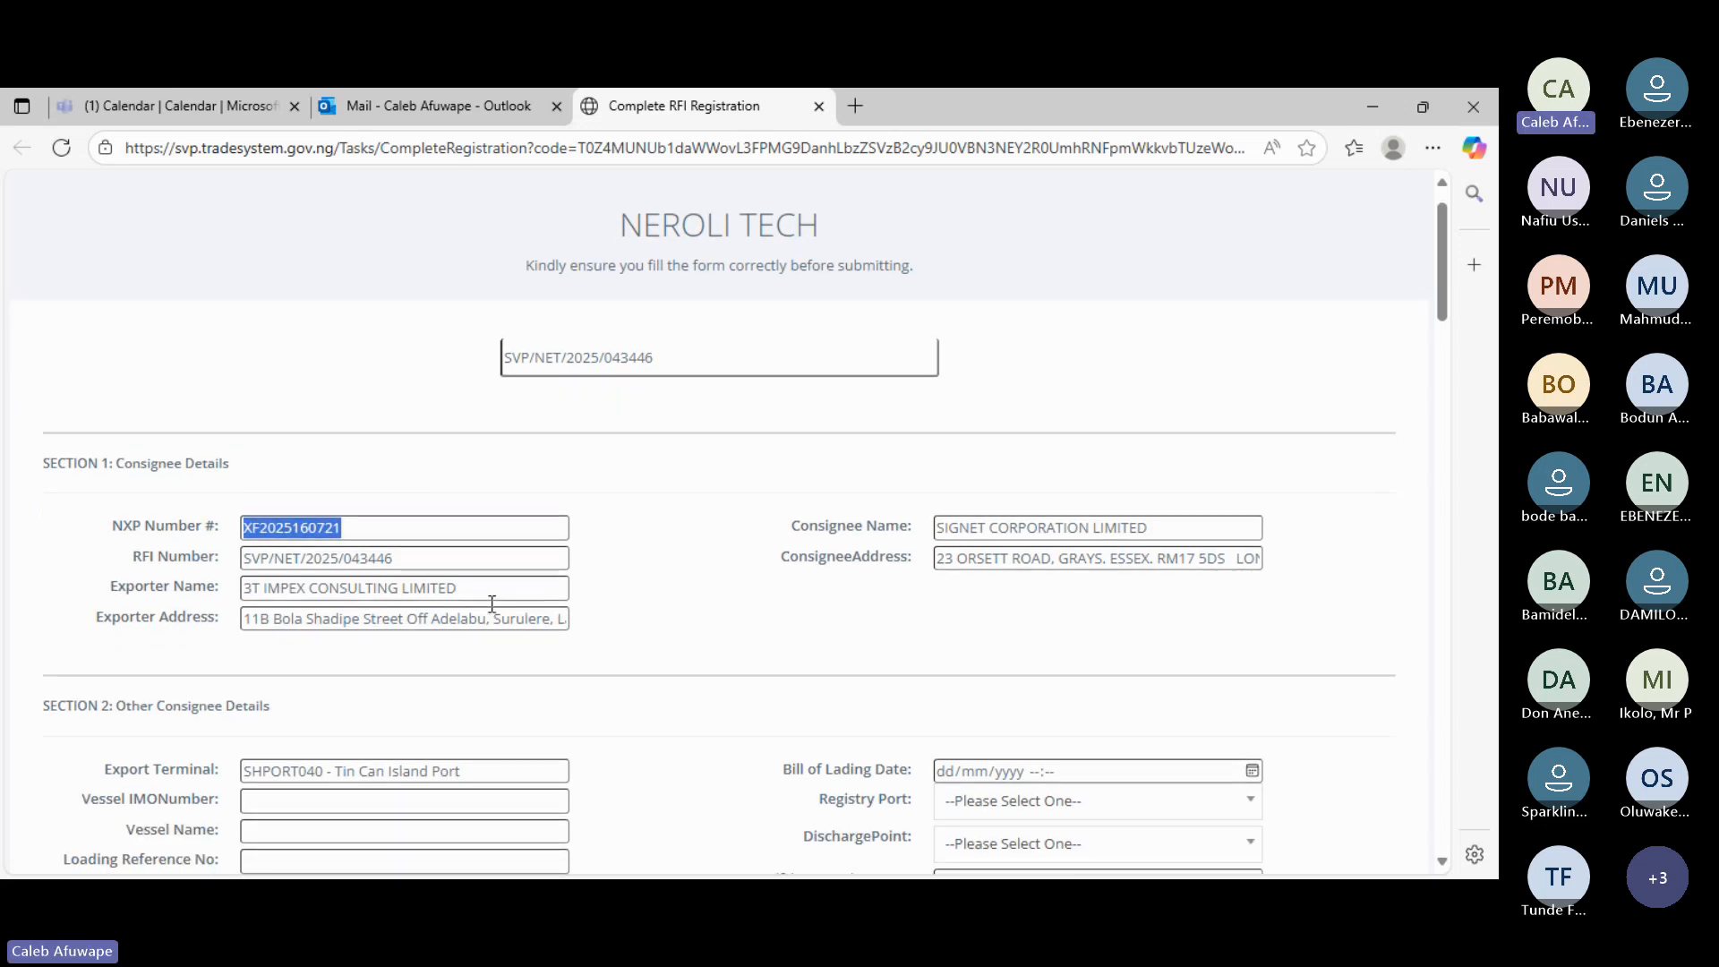
pyautogui.scroll(-1, 490, 603)
pyautogui.click(401, 526)
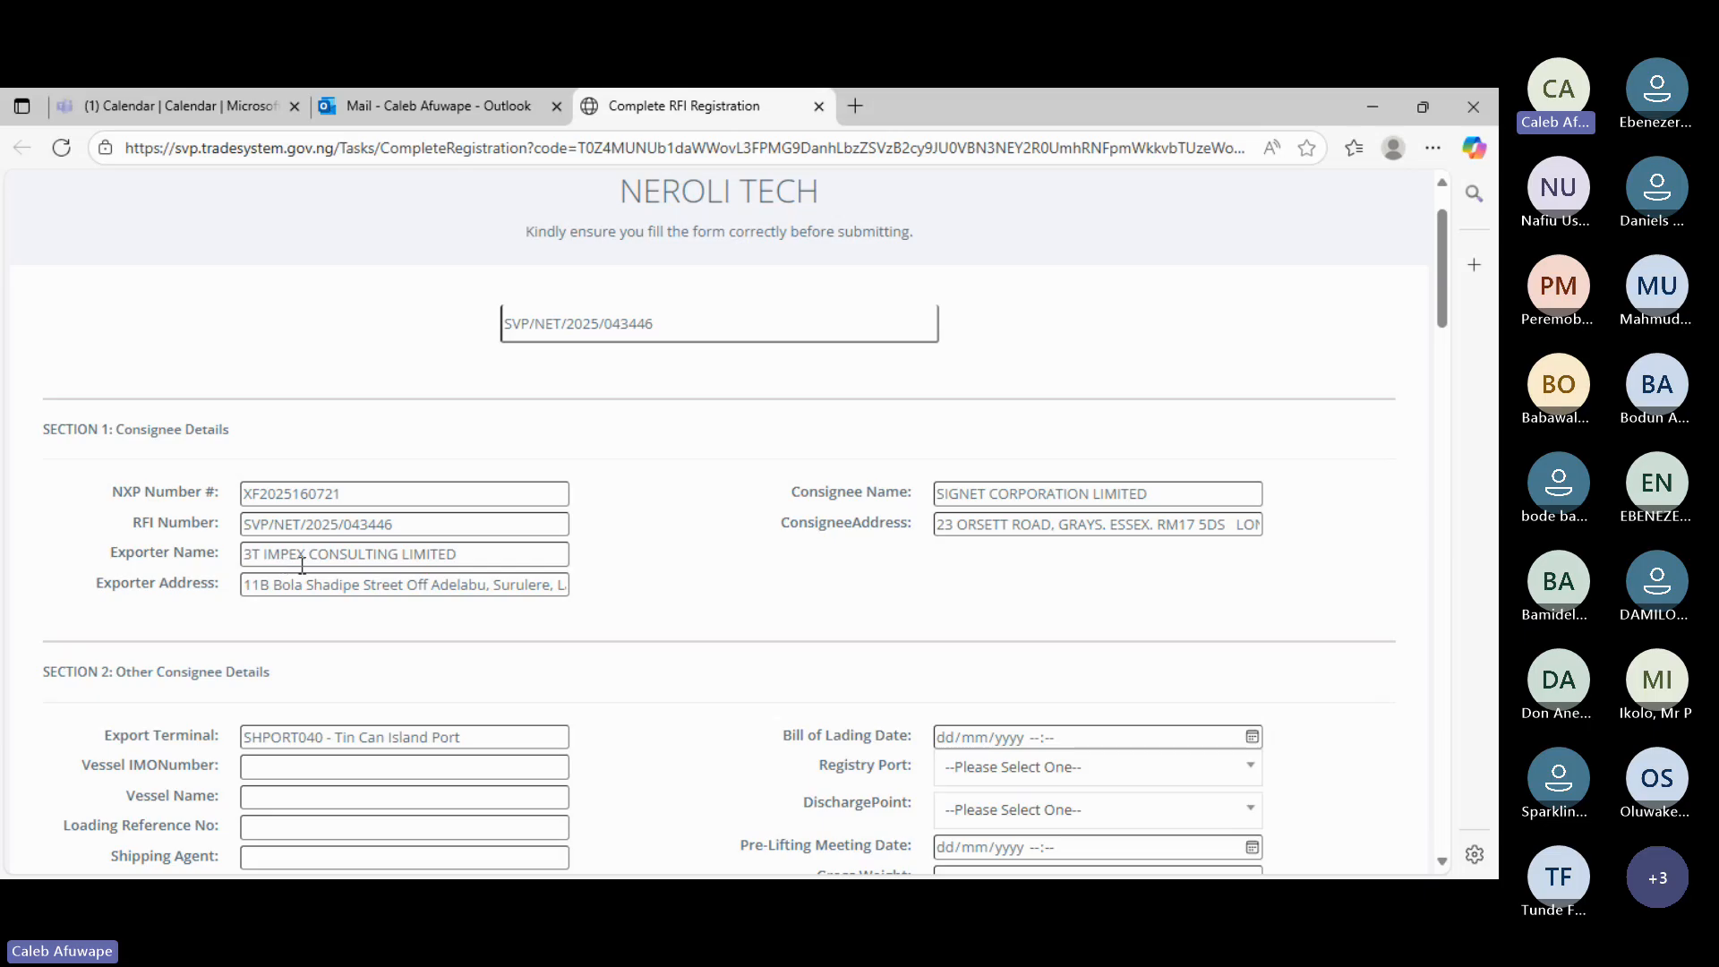
pyautogui.scroll(-3, 355, 584)
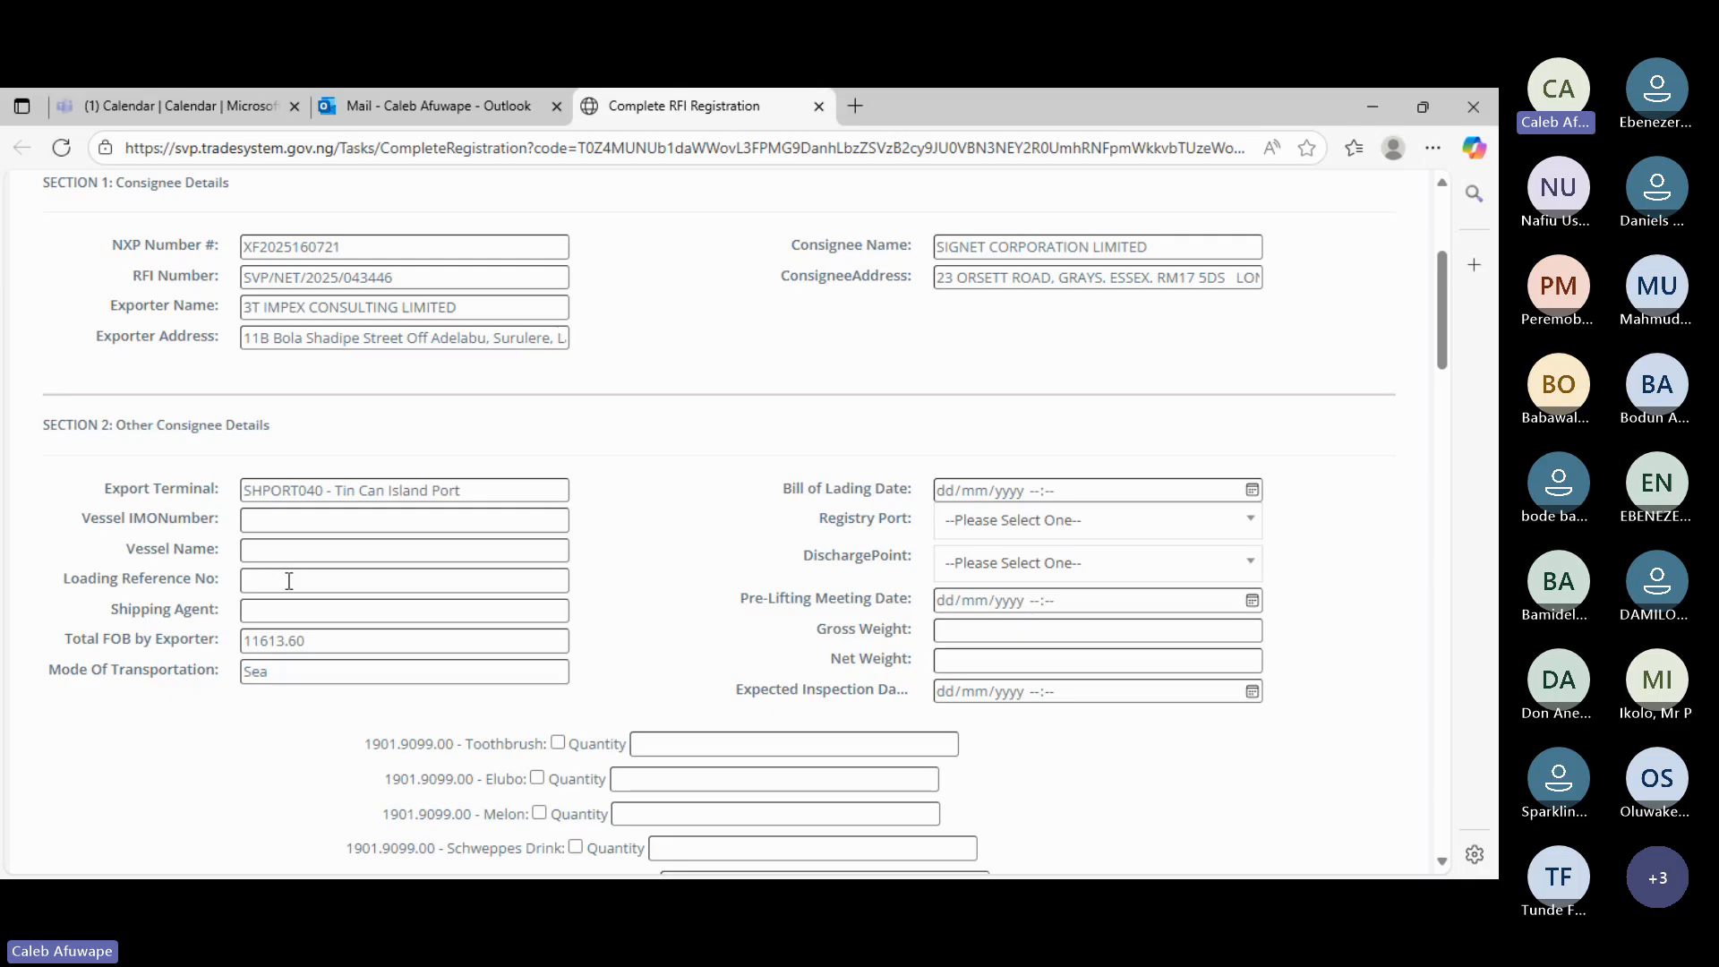
# - Enter 3T IMPEX CONSULTING LIMITED as the Shipping Agent
pyautogui.click(277, 610)
pyautogui.write('3t')
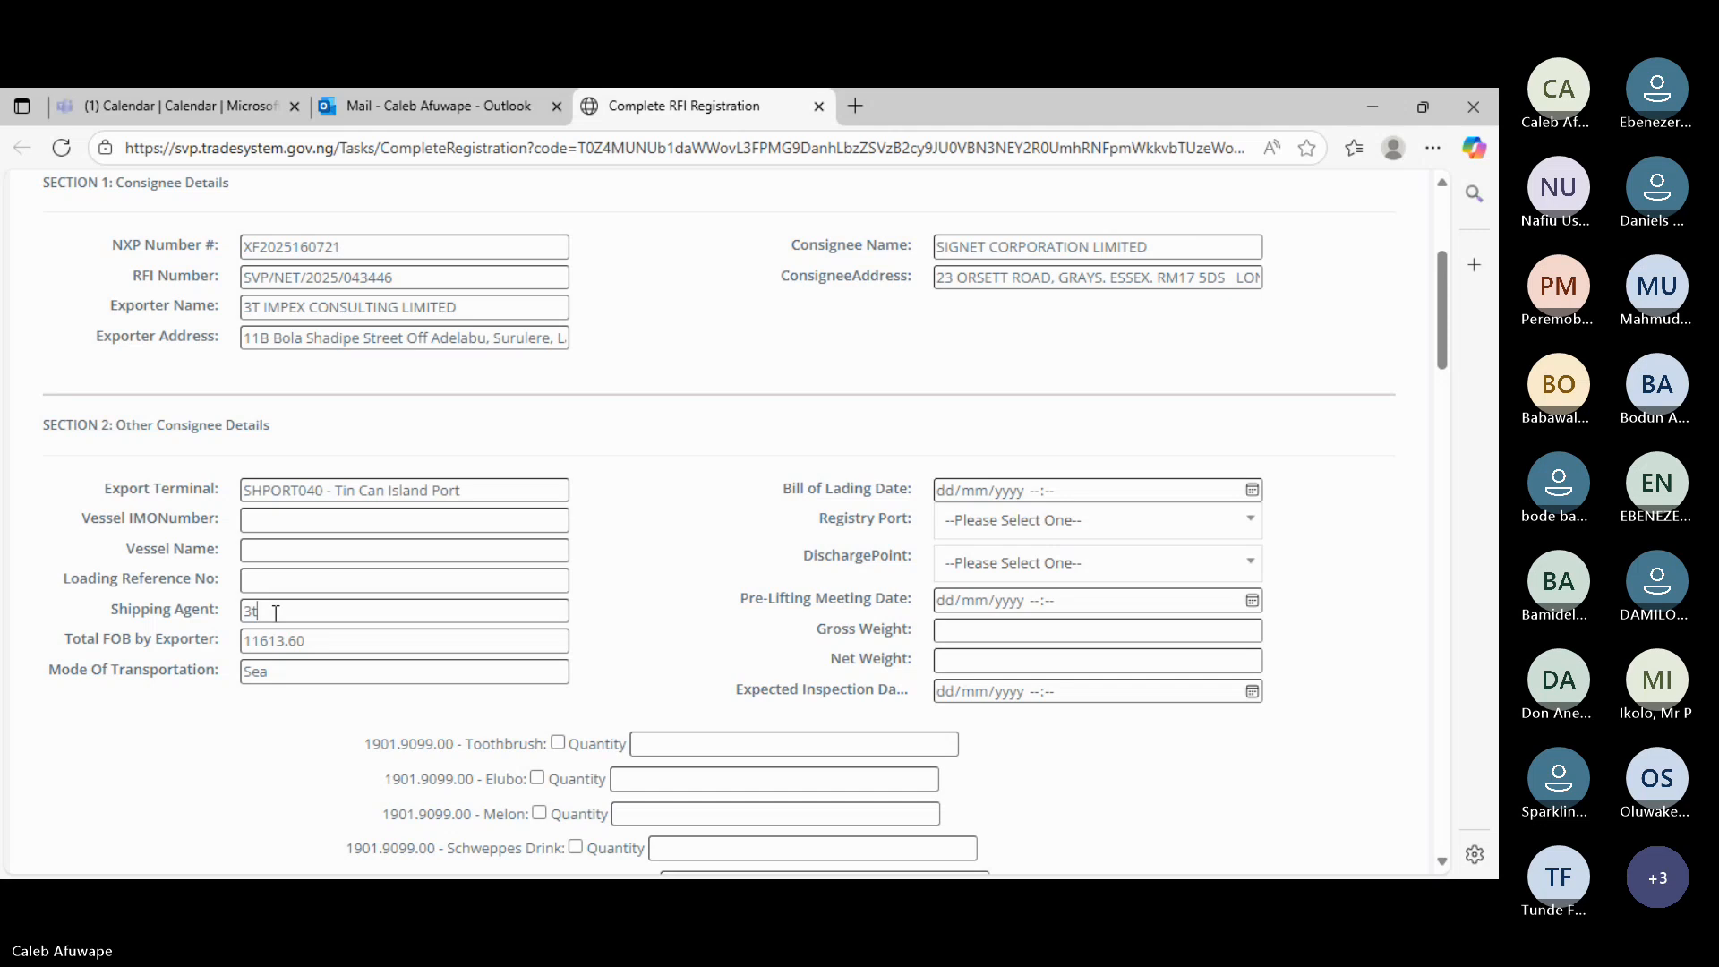
pyautogui.press('BackSpace')
pyautogui.write('T IM')
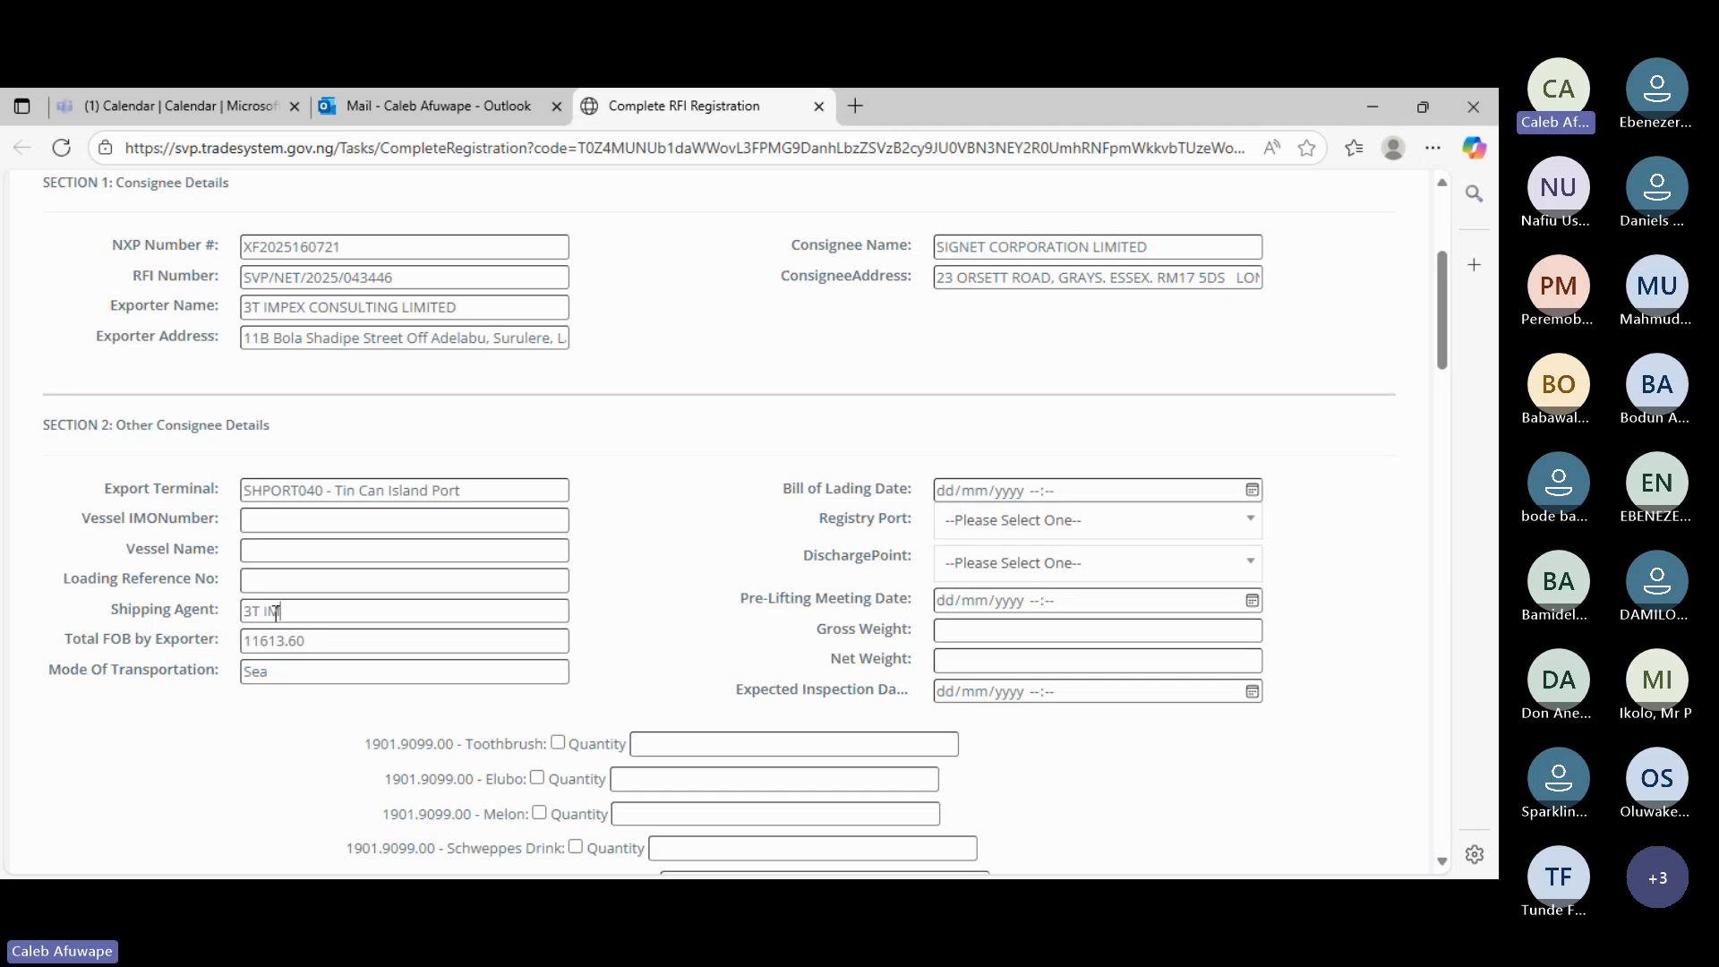
pyautogui.write('PRX CU')
pyautogui.write('NSULTIN')
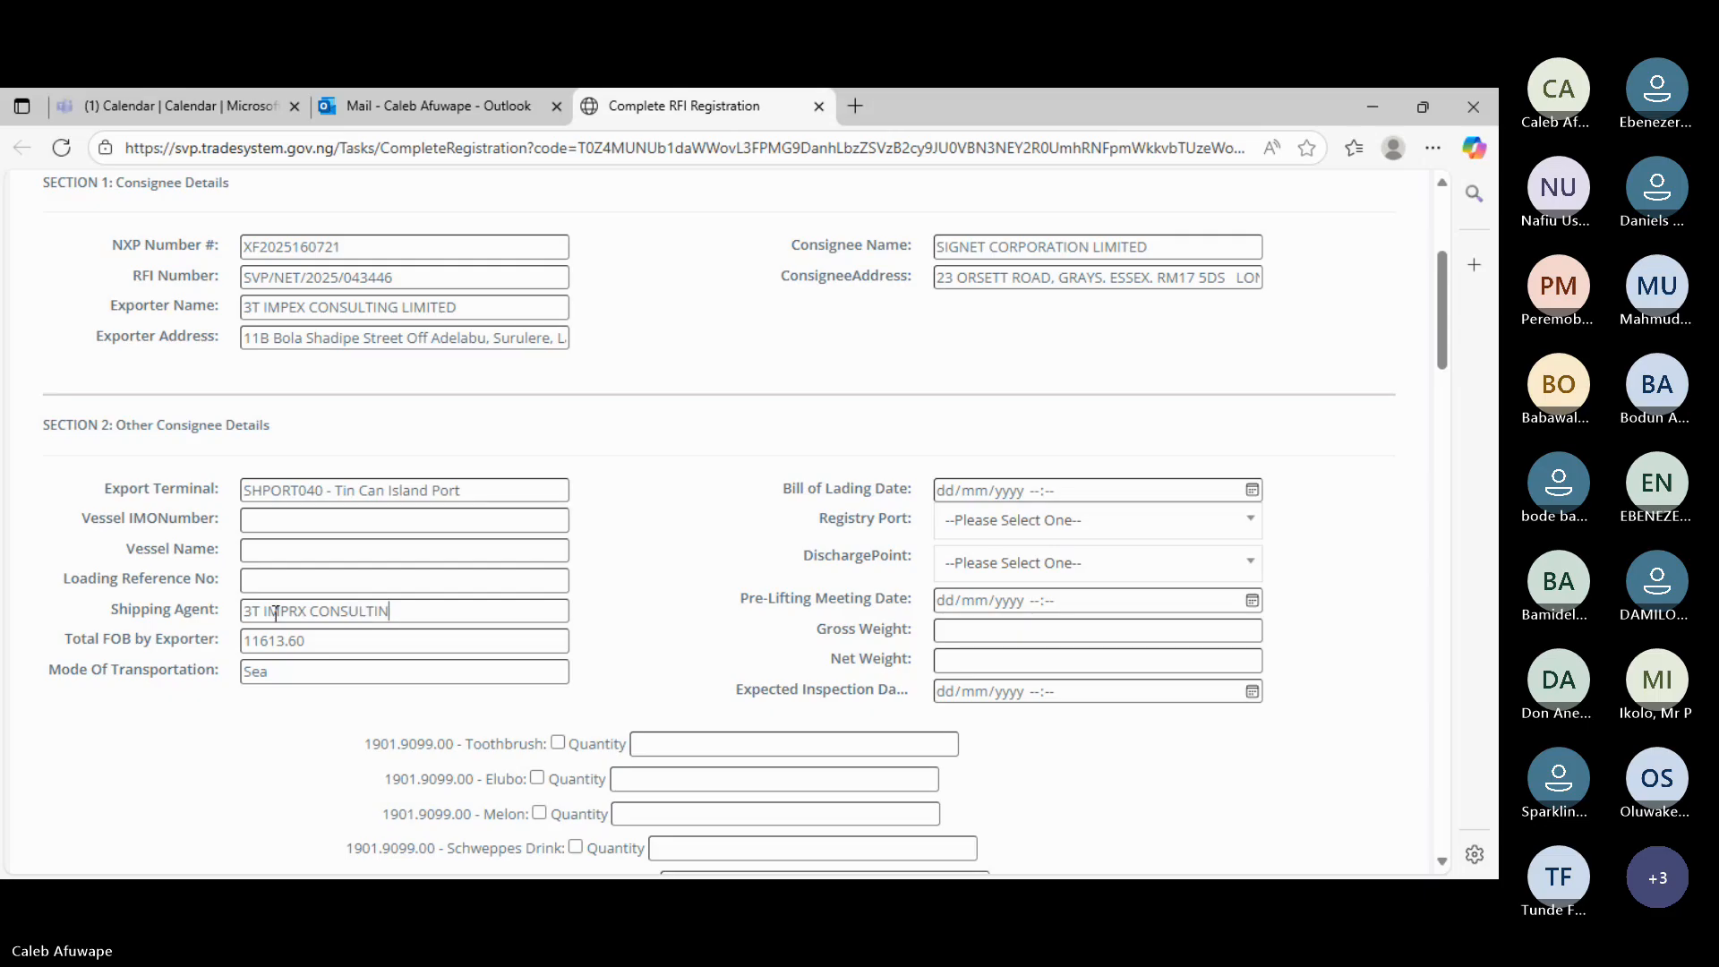
pyautogui.write('G LIMITED')
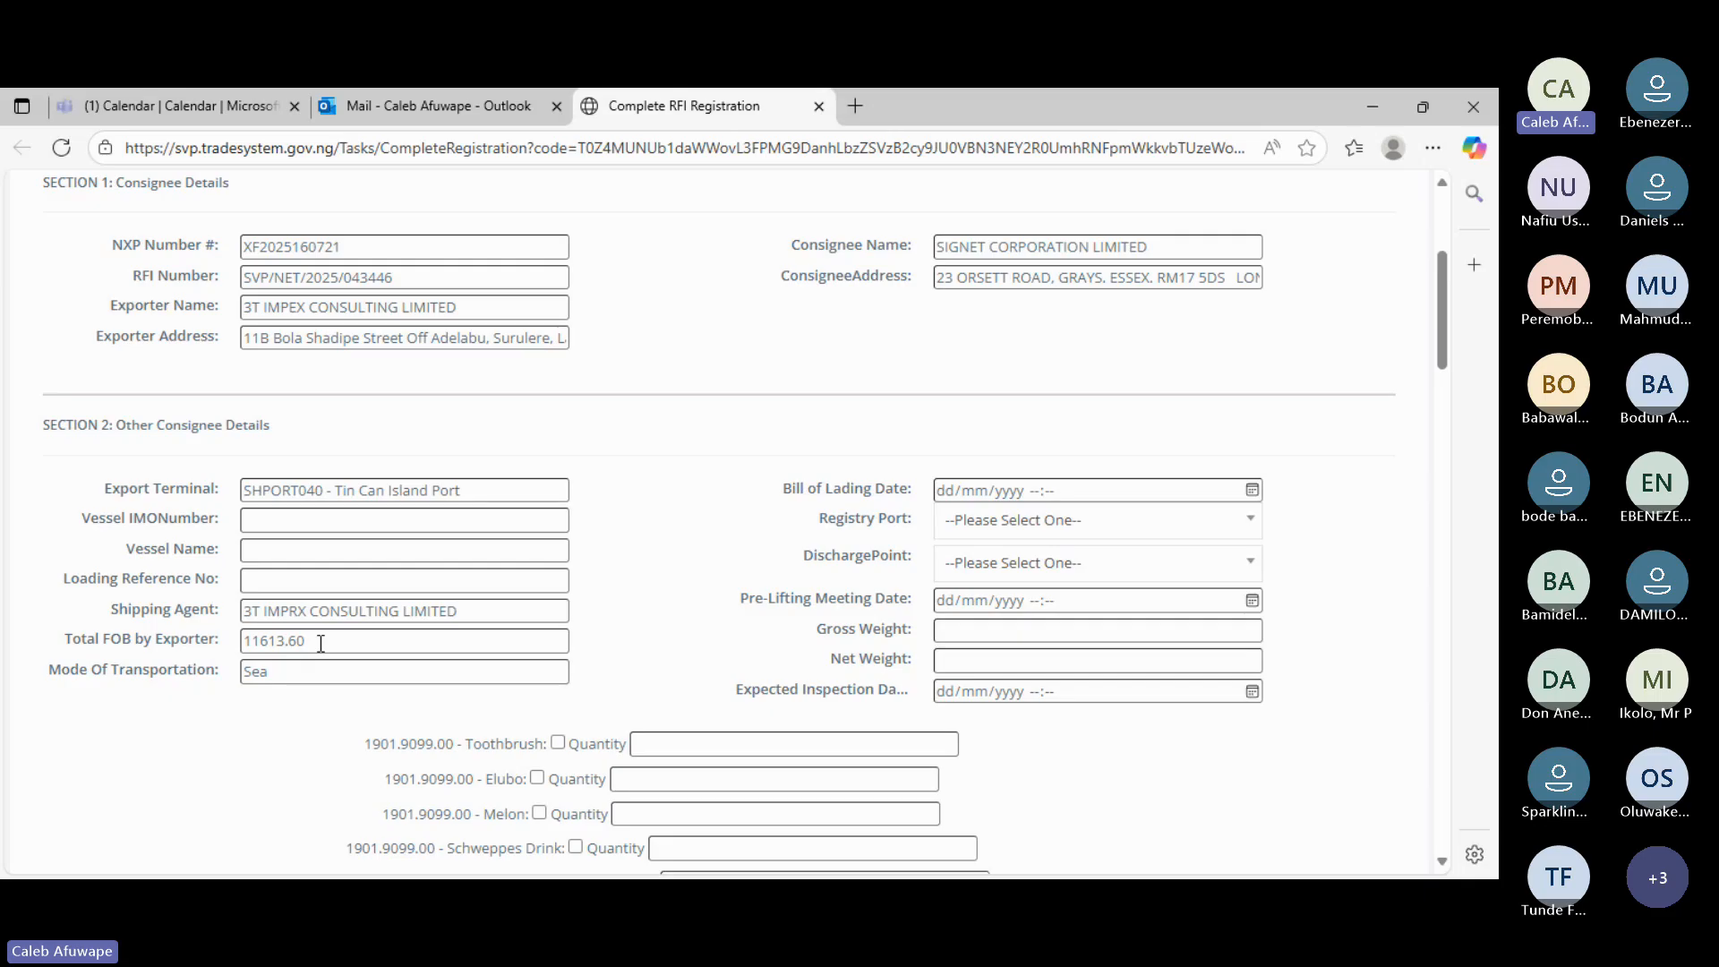
# - Highlight the prefilled Total FOB 11613.60 and the Sea mode of transportation
pyautogui.moveTo(320, 642); pyautogui.dragTo(245, 645)
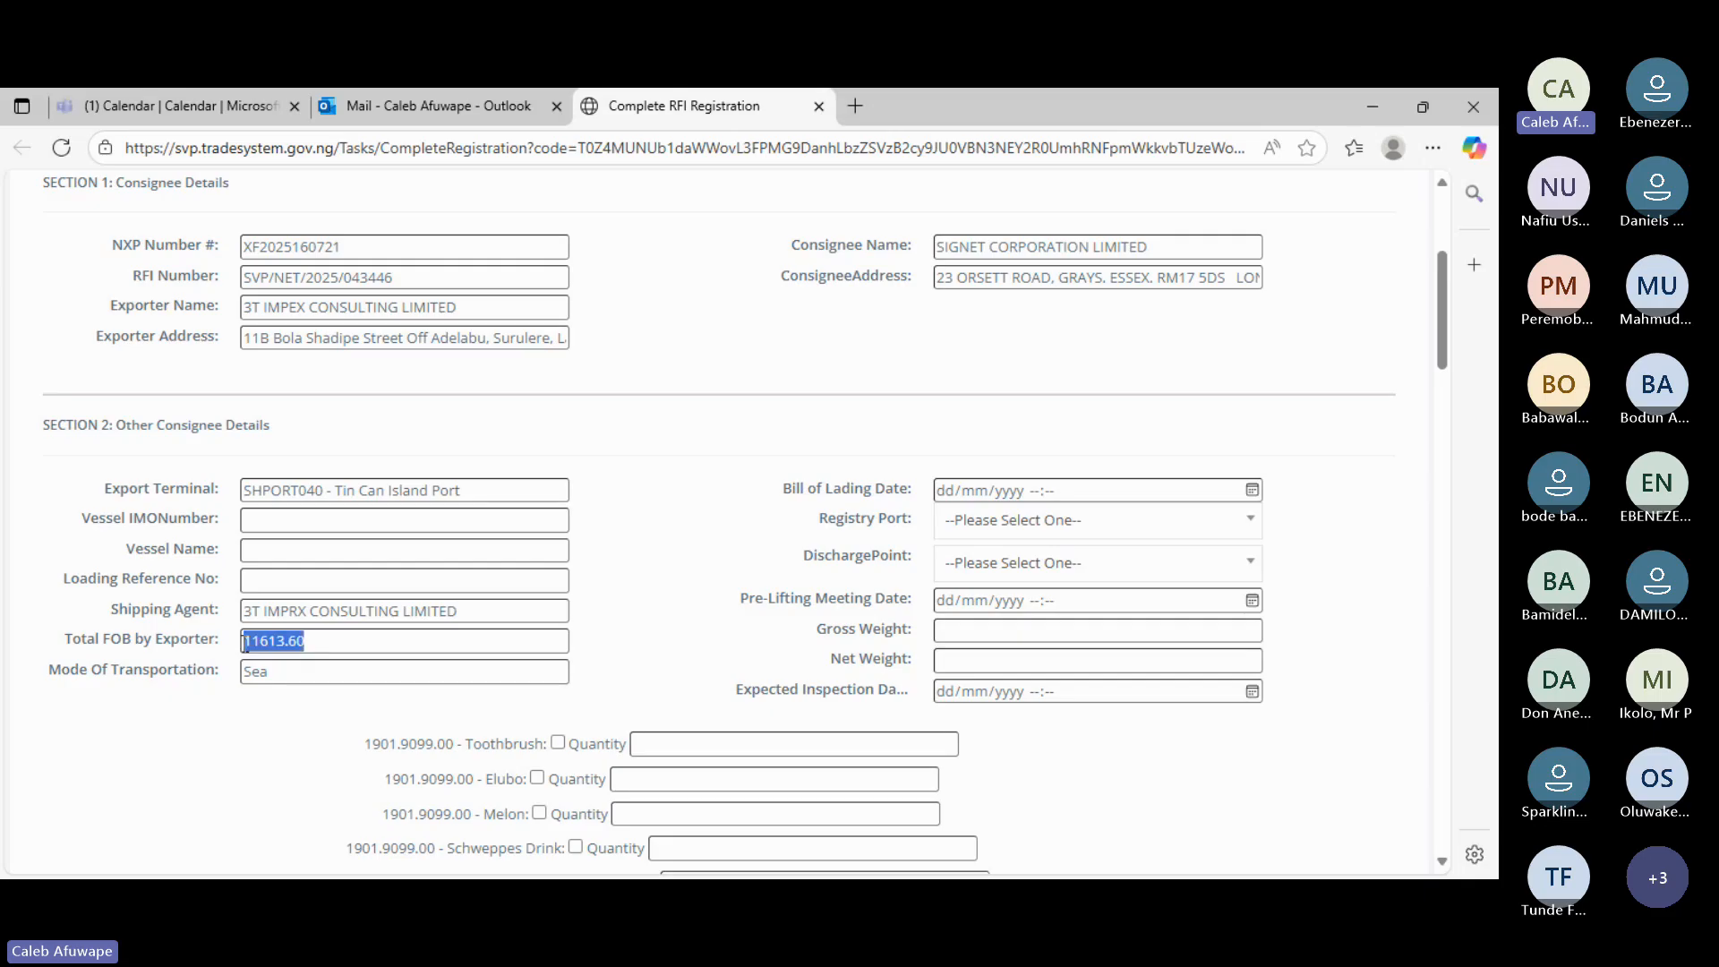
pyautogui.click(357, 711)
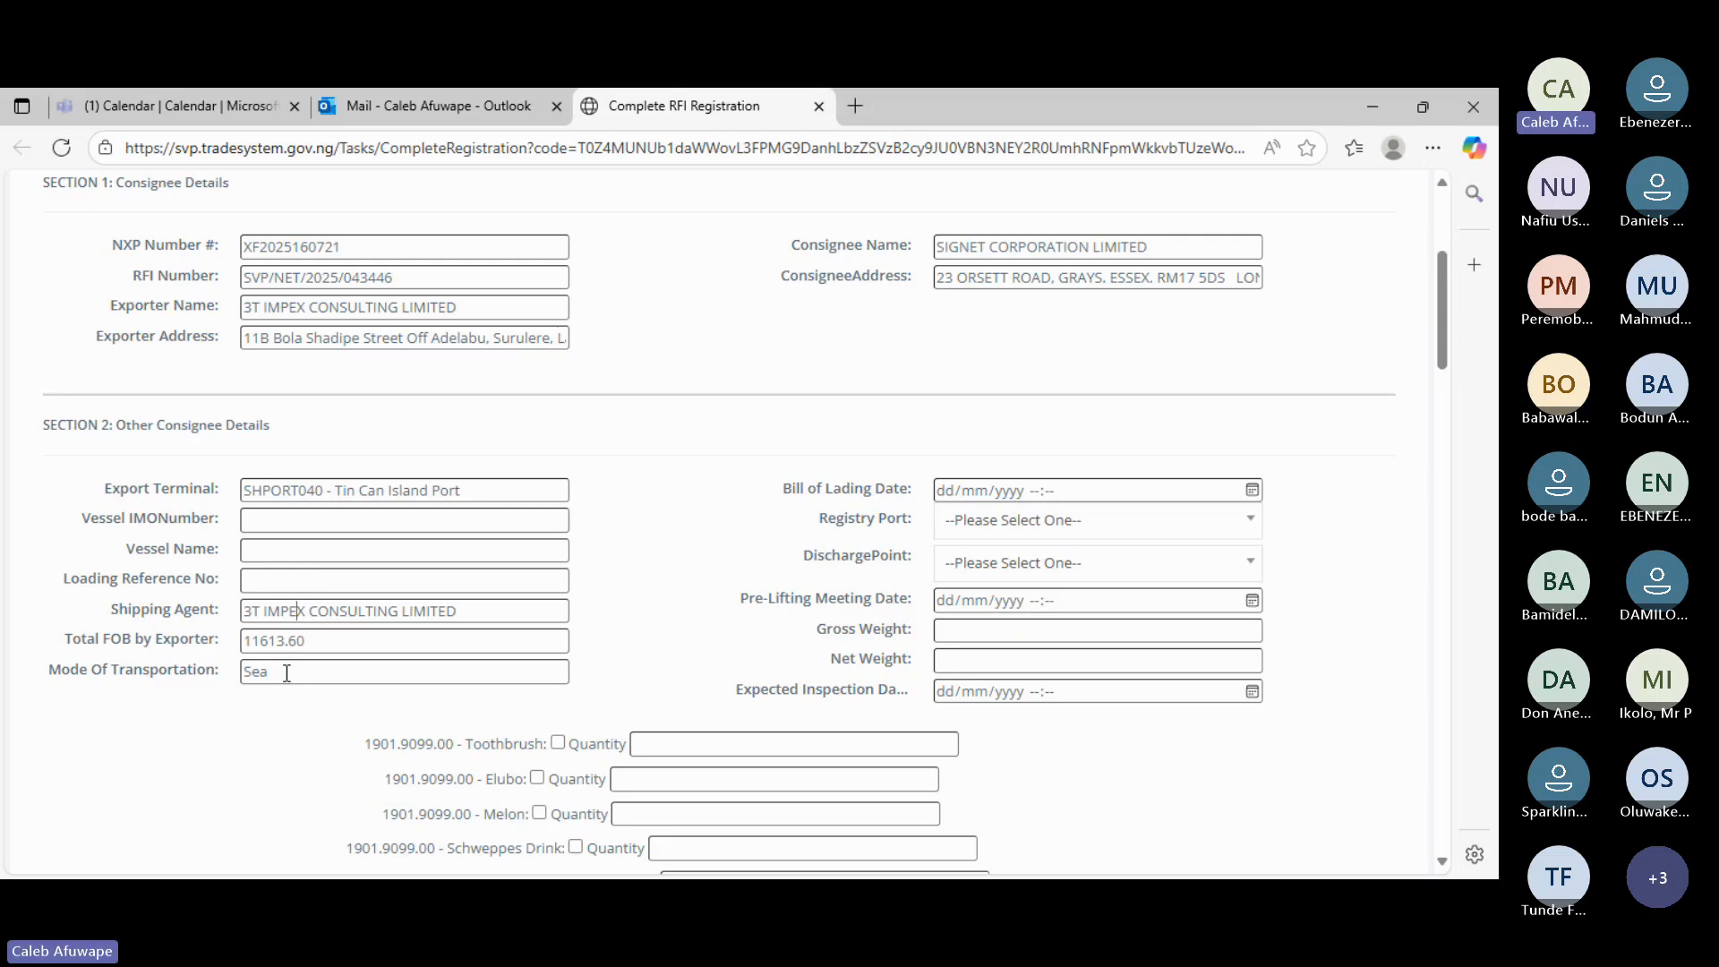
pyautogui.moveTo(287, 673); pyautogui.dragTo(226, 679)
# - Search TIN and pick TIN CAN ISLAND as the Registry Port
pyautogui.click(1252, 522)
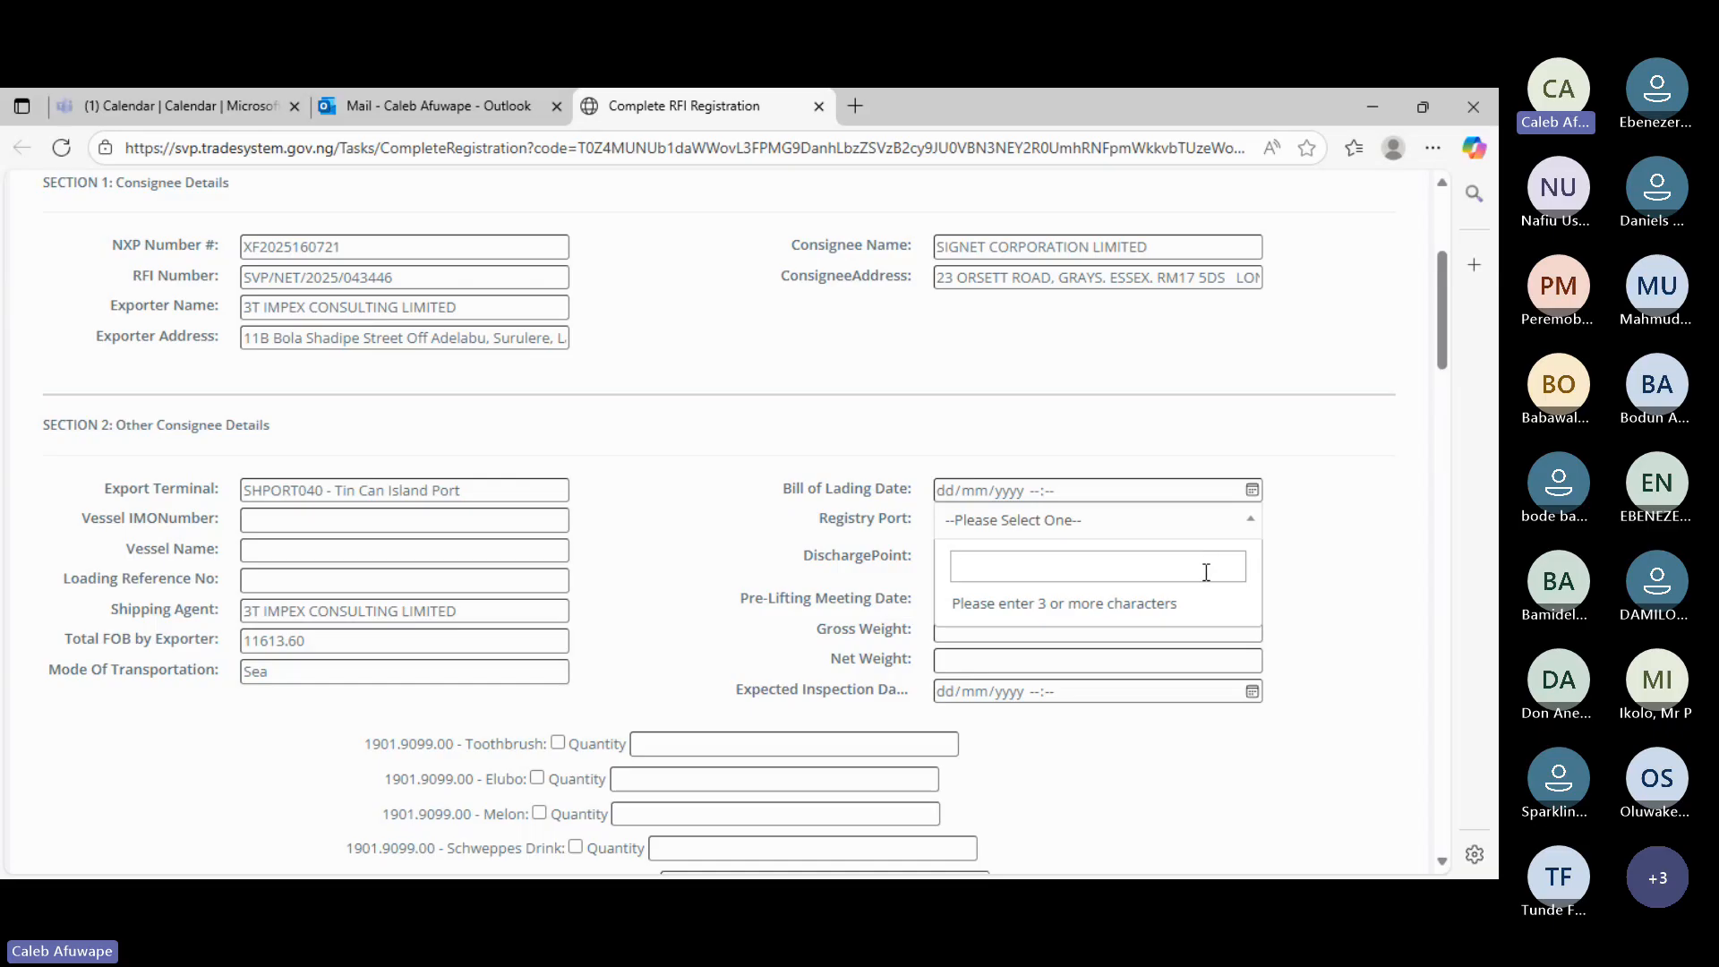
pyautogui.write('TIN')
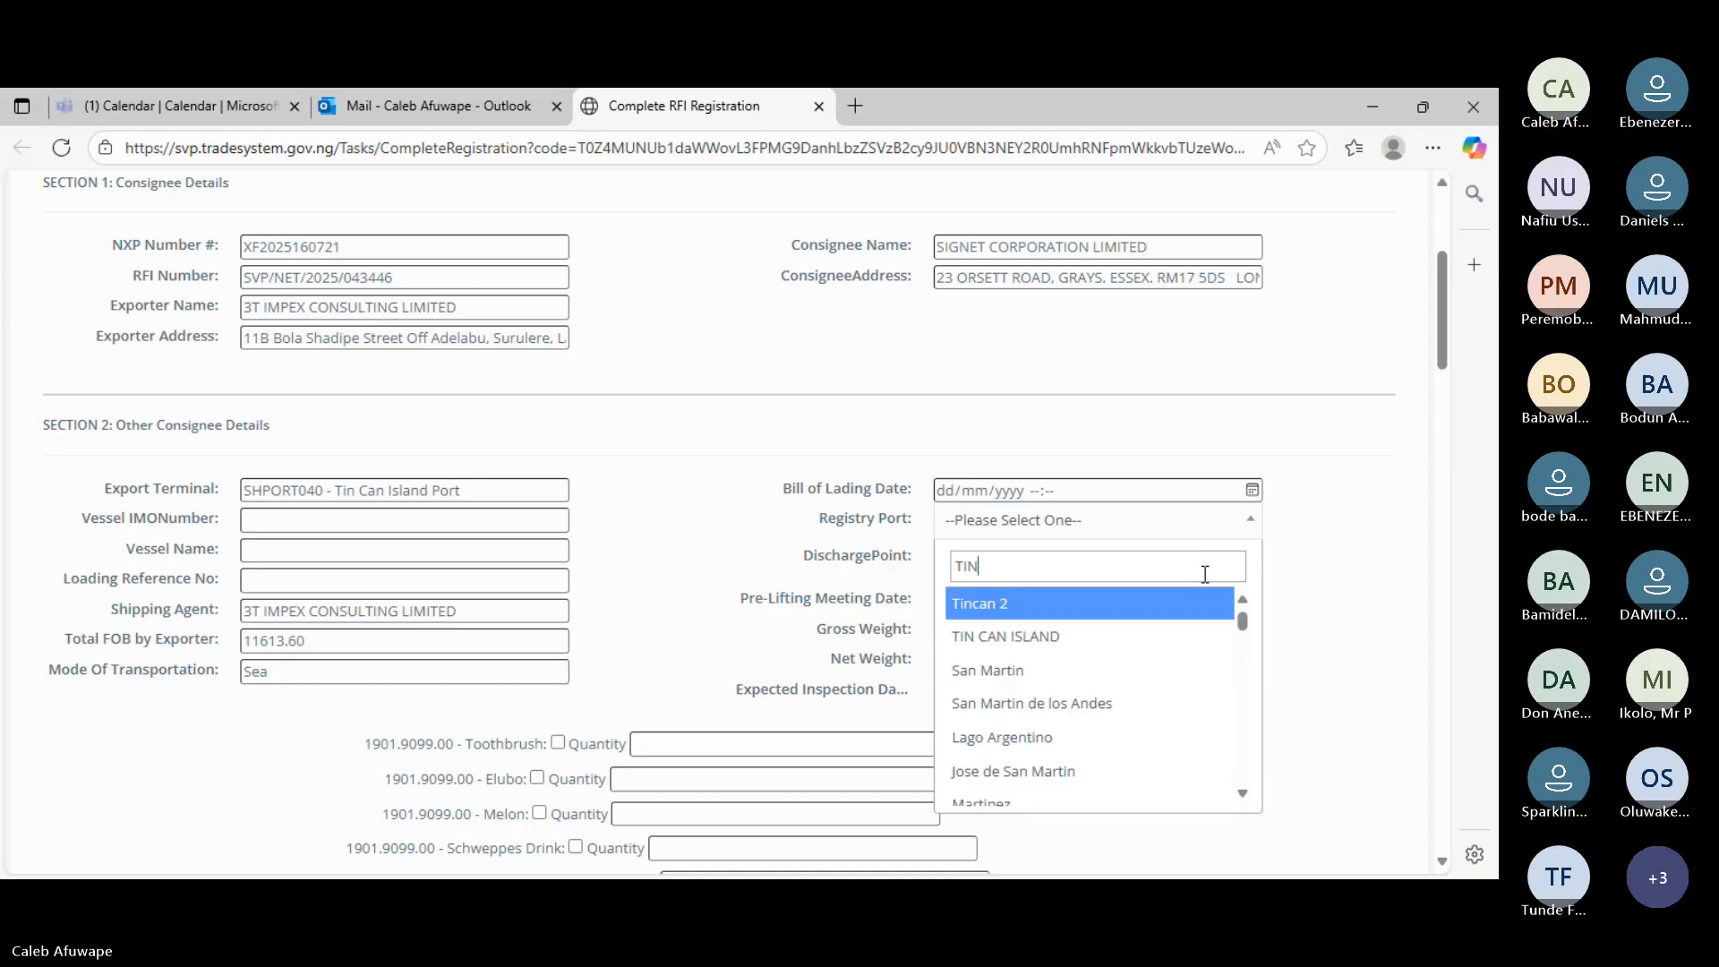
pyautogui.click(1089, 643)
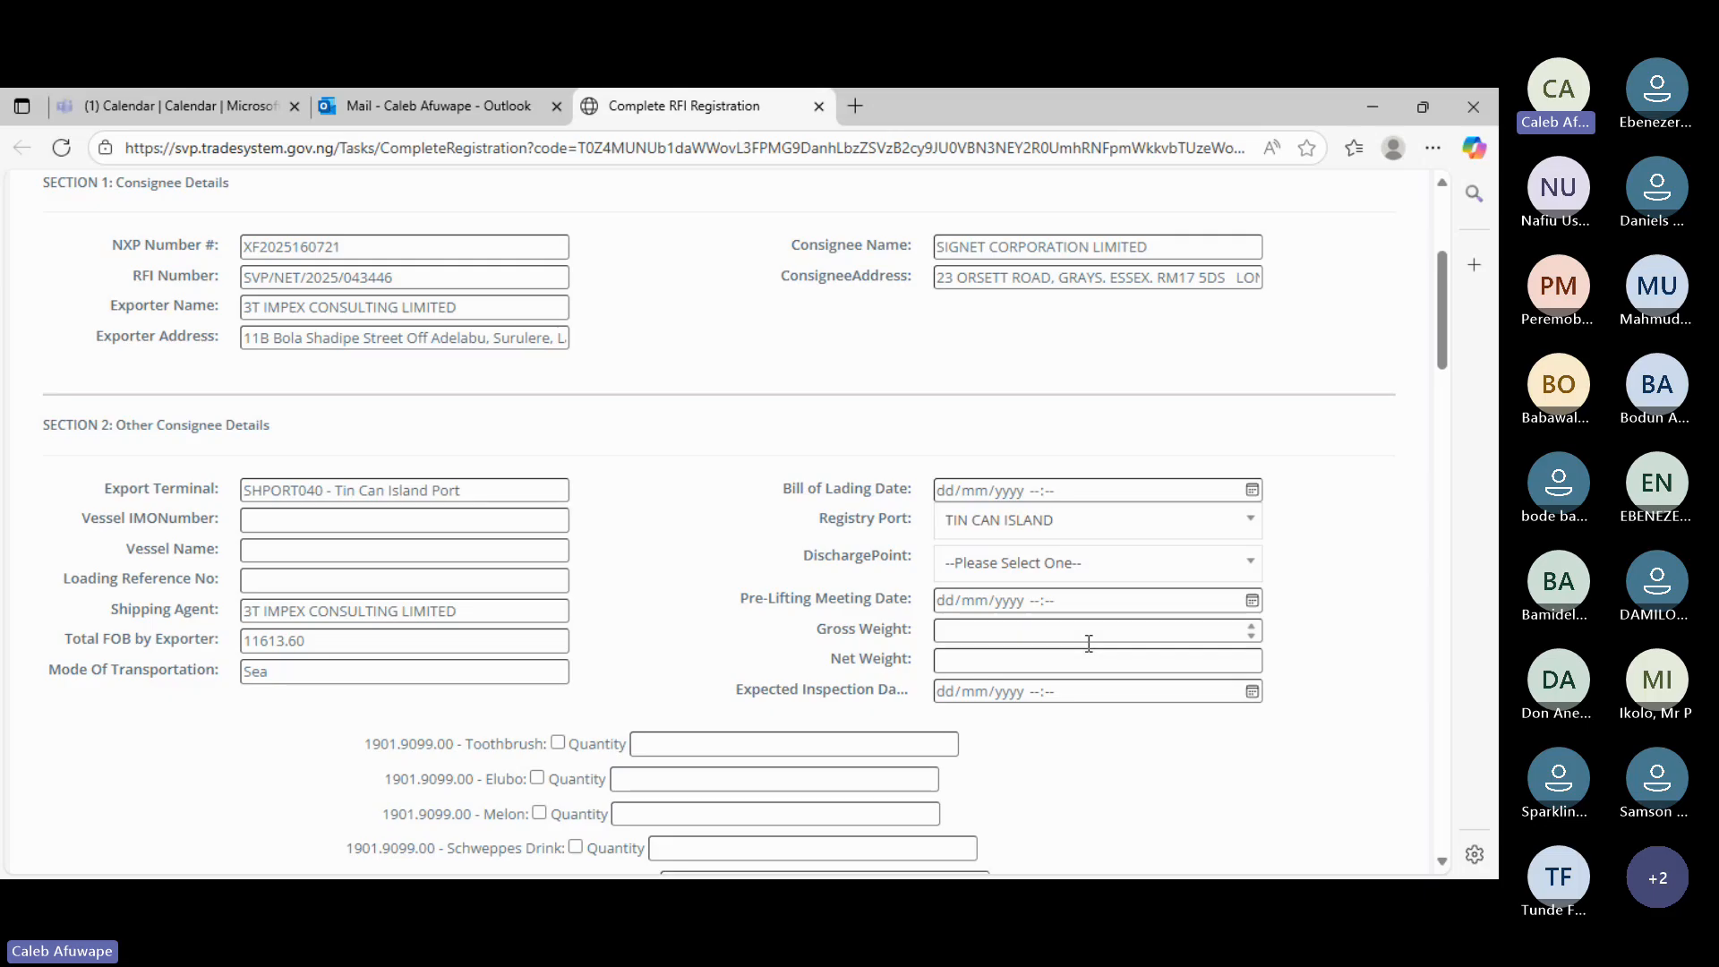
# - Search LON in the Discharge Point list and select London
pyautogui.click(1255, 568)
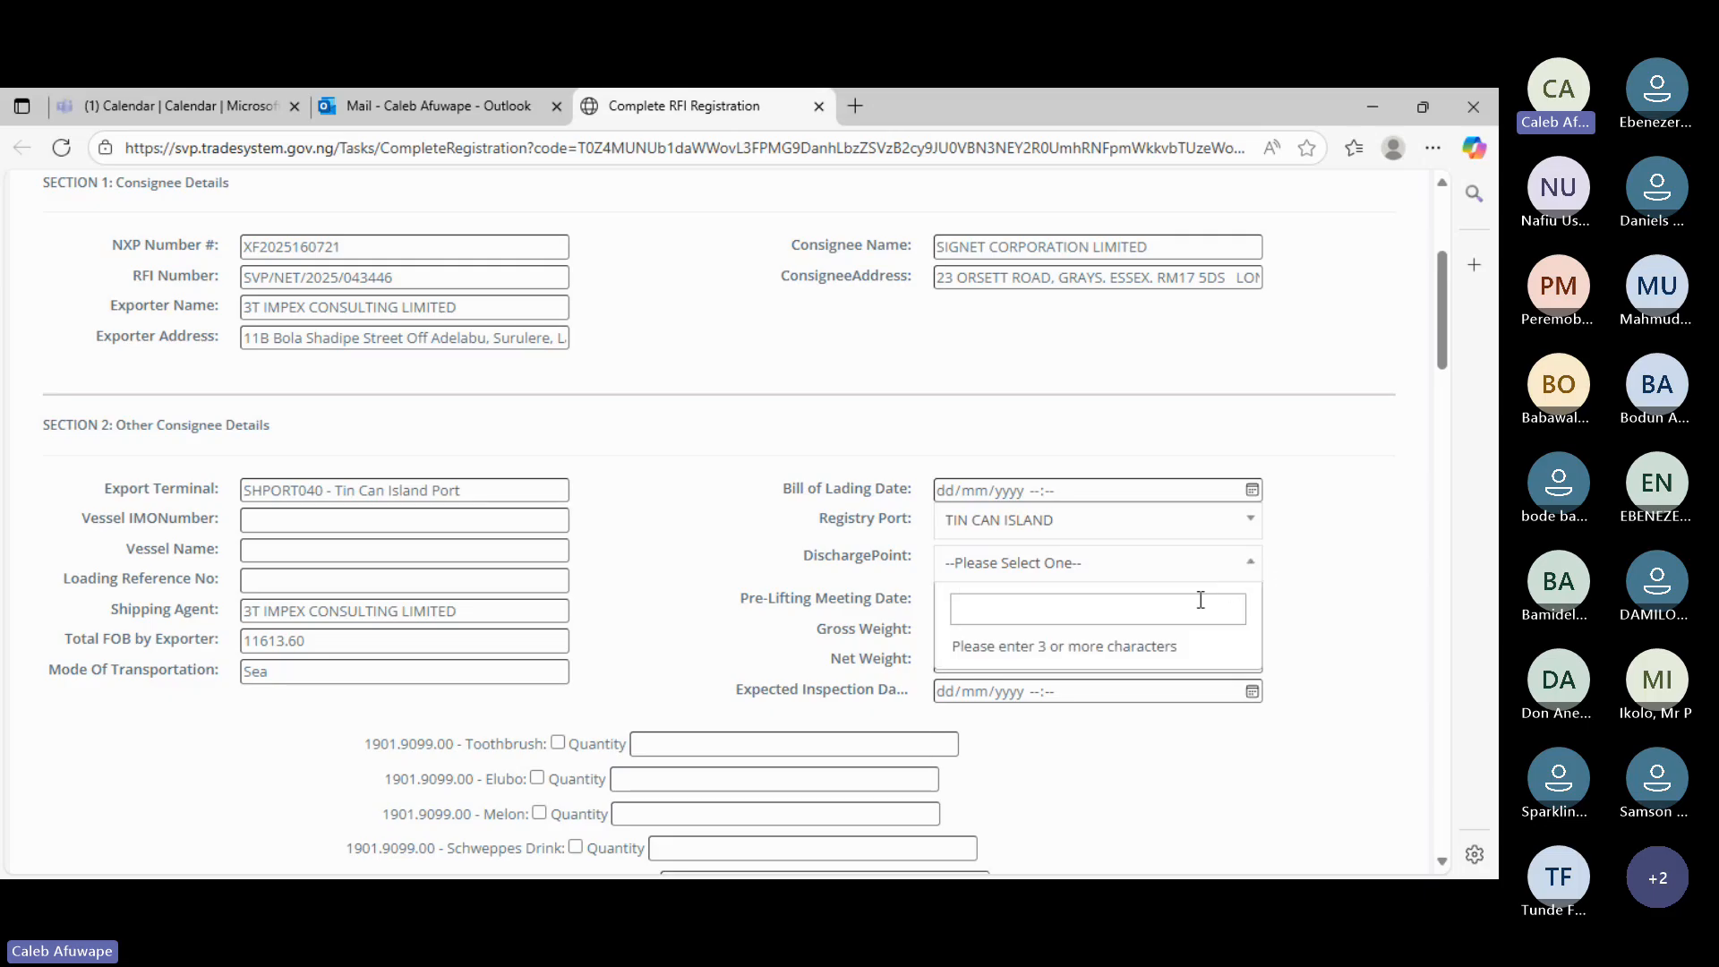
pyautogui.write('LOND')
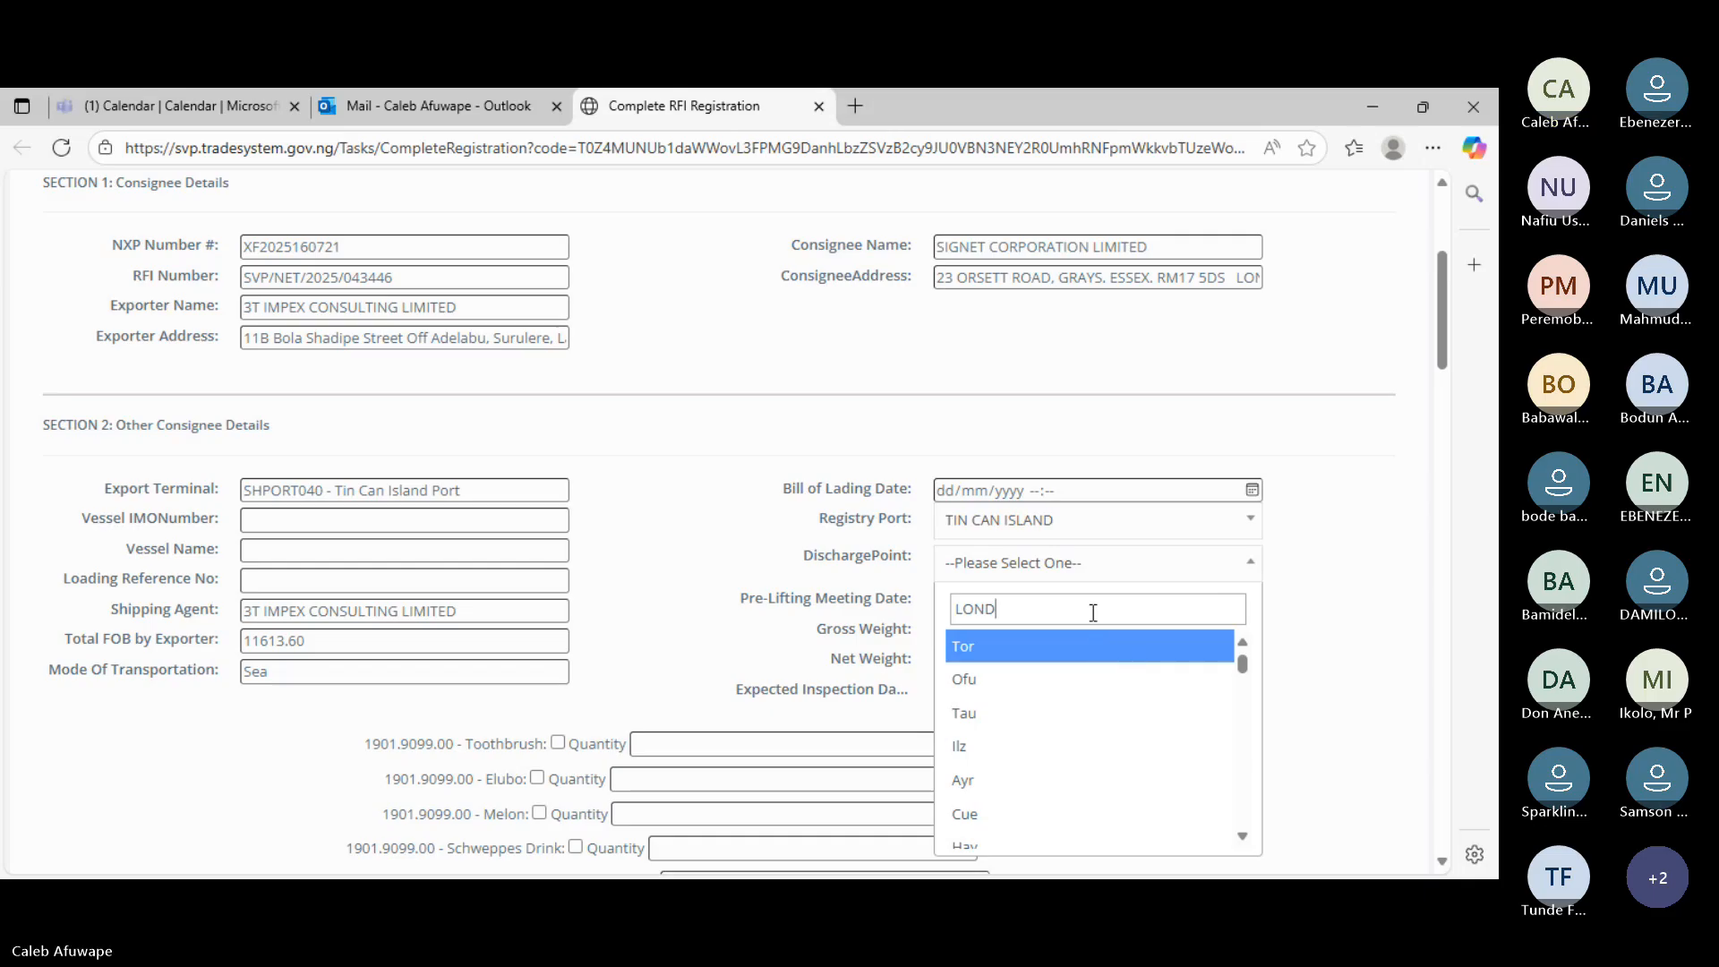
pyautogui.press('BackSpace')
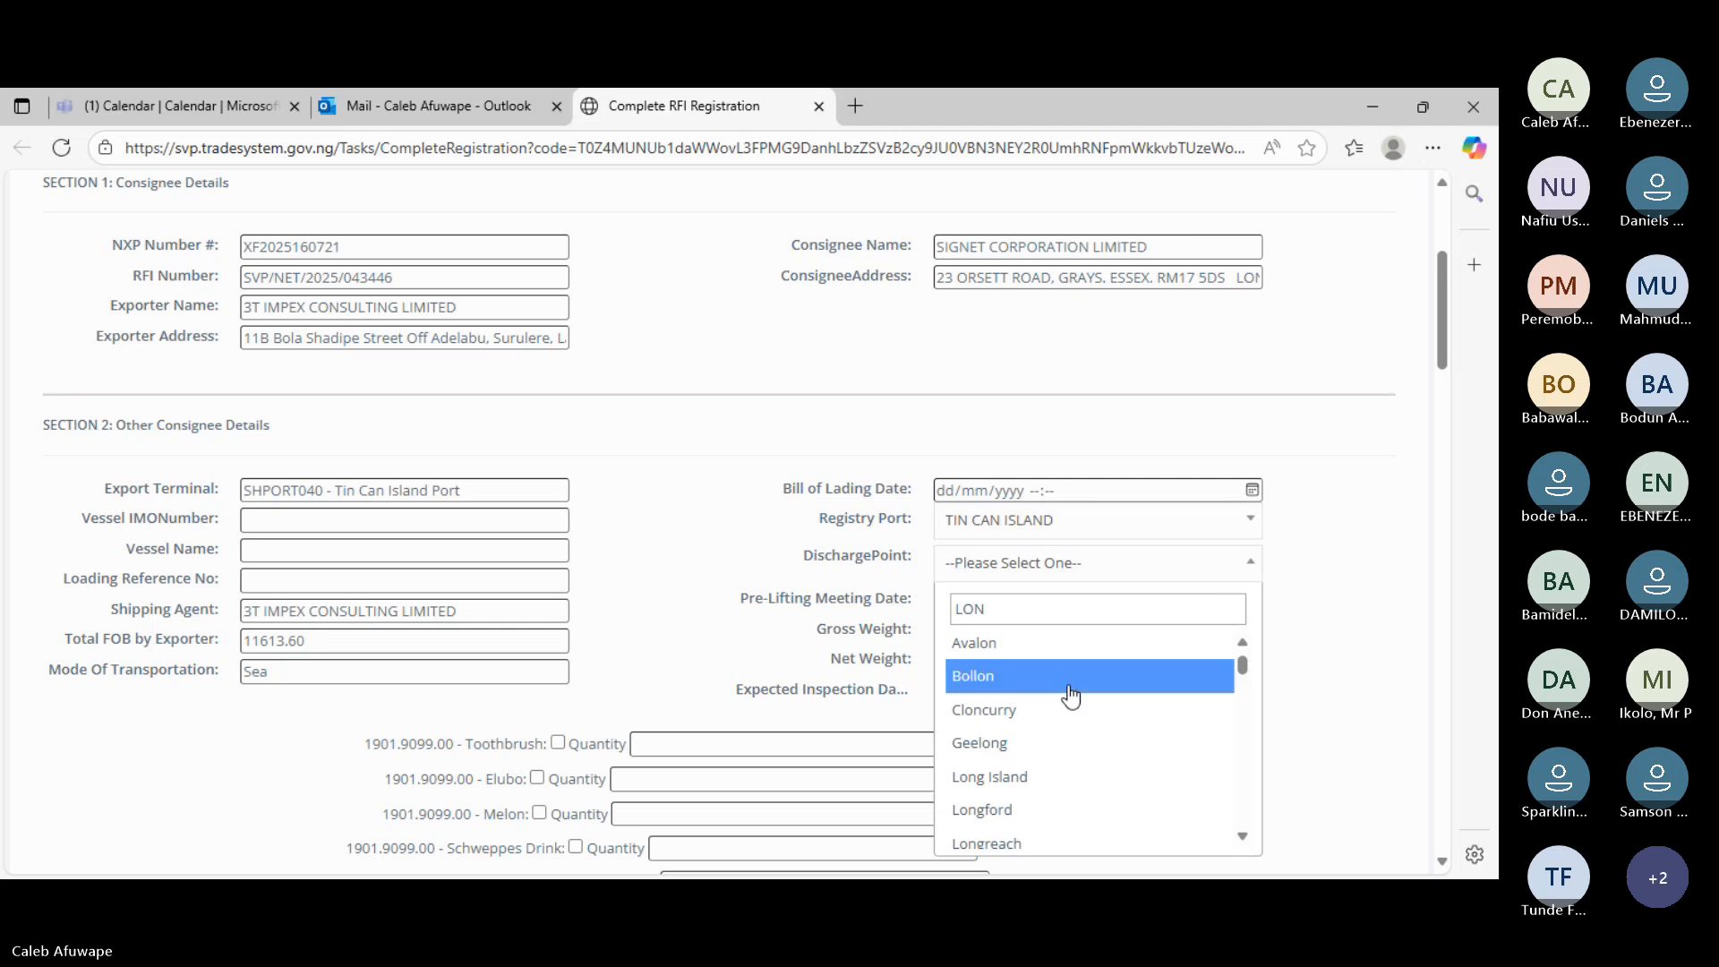
pyautogui.scroll(-1, 1072, 697)
pyautogui.scroll(-5, 1071, 695)
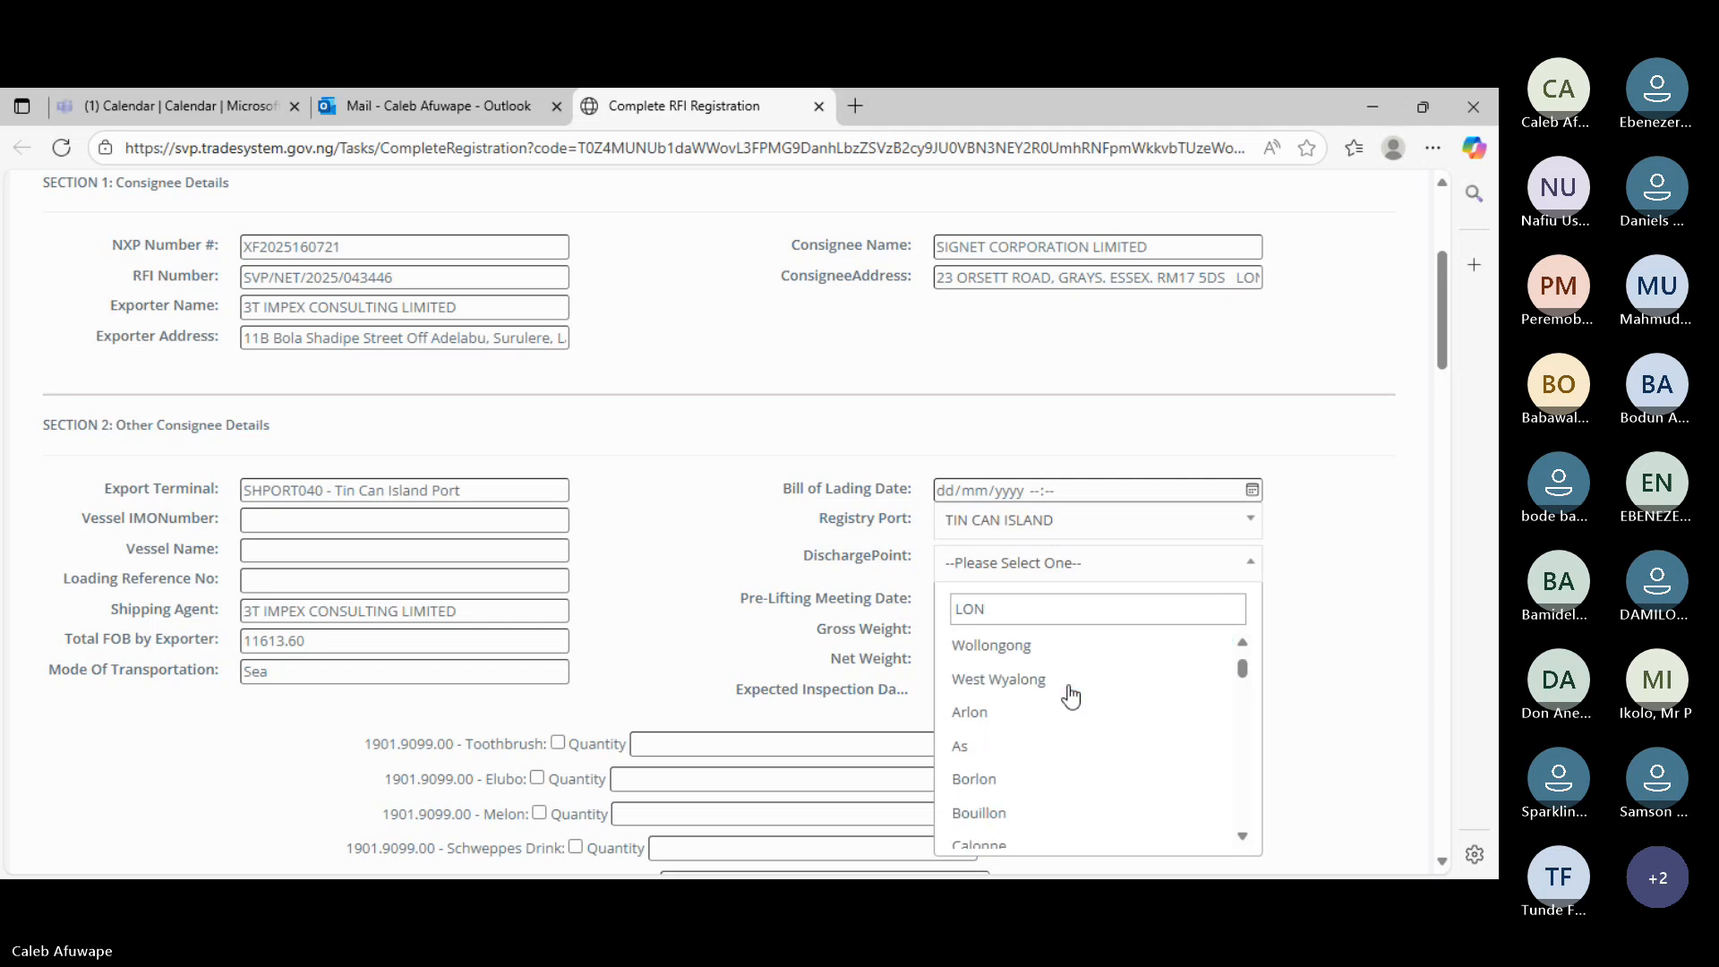
pyautogui.scroll(-5, 1071, 696)
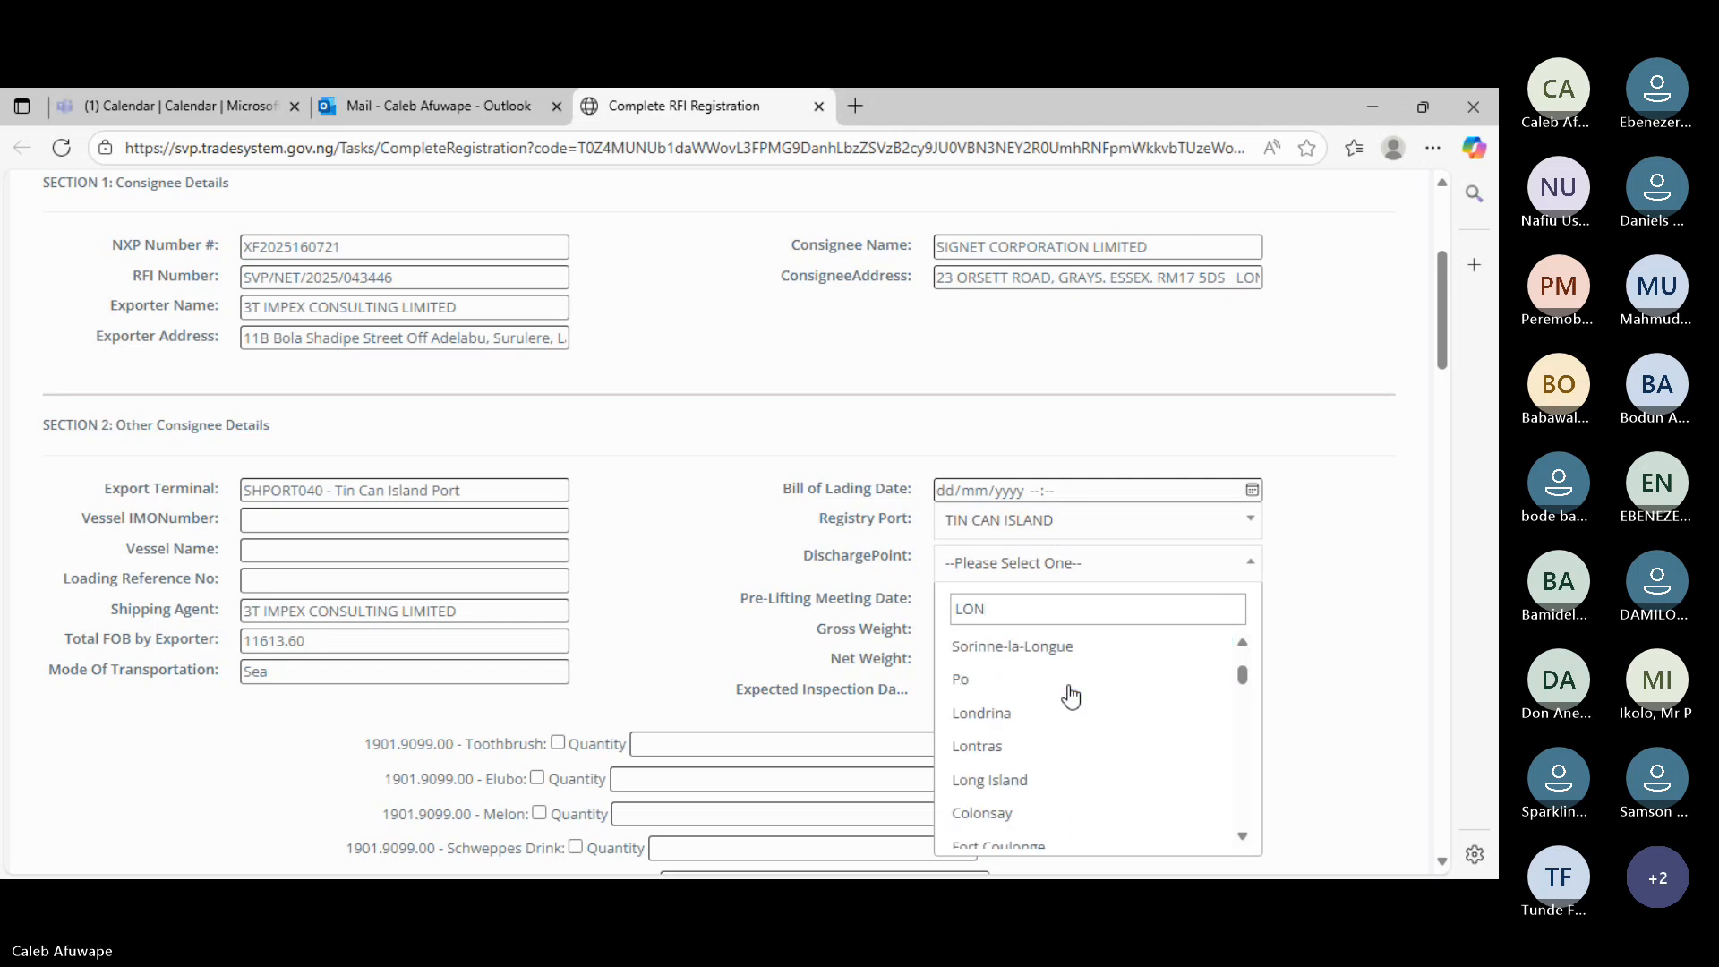
pyautogui.scroll(-5, 1071, 696)
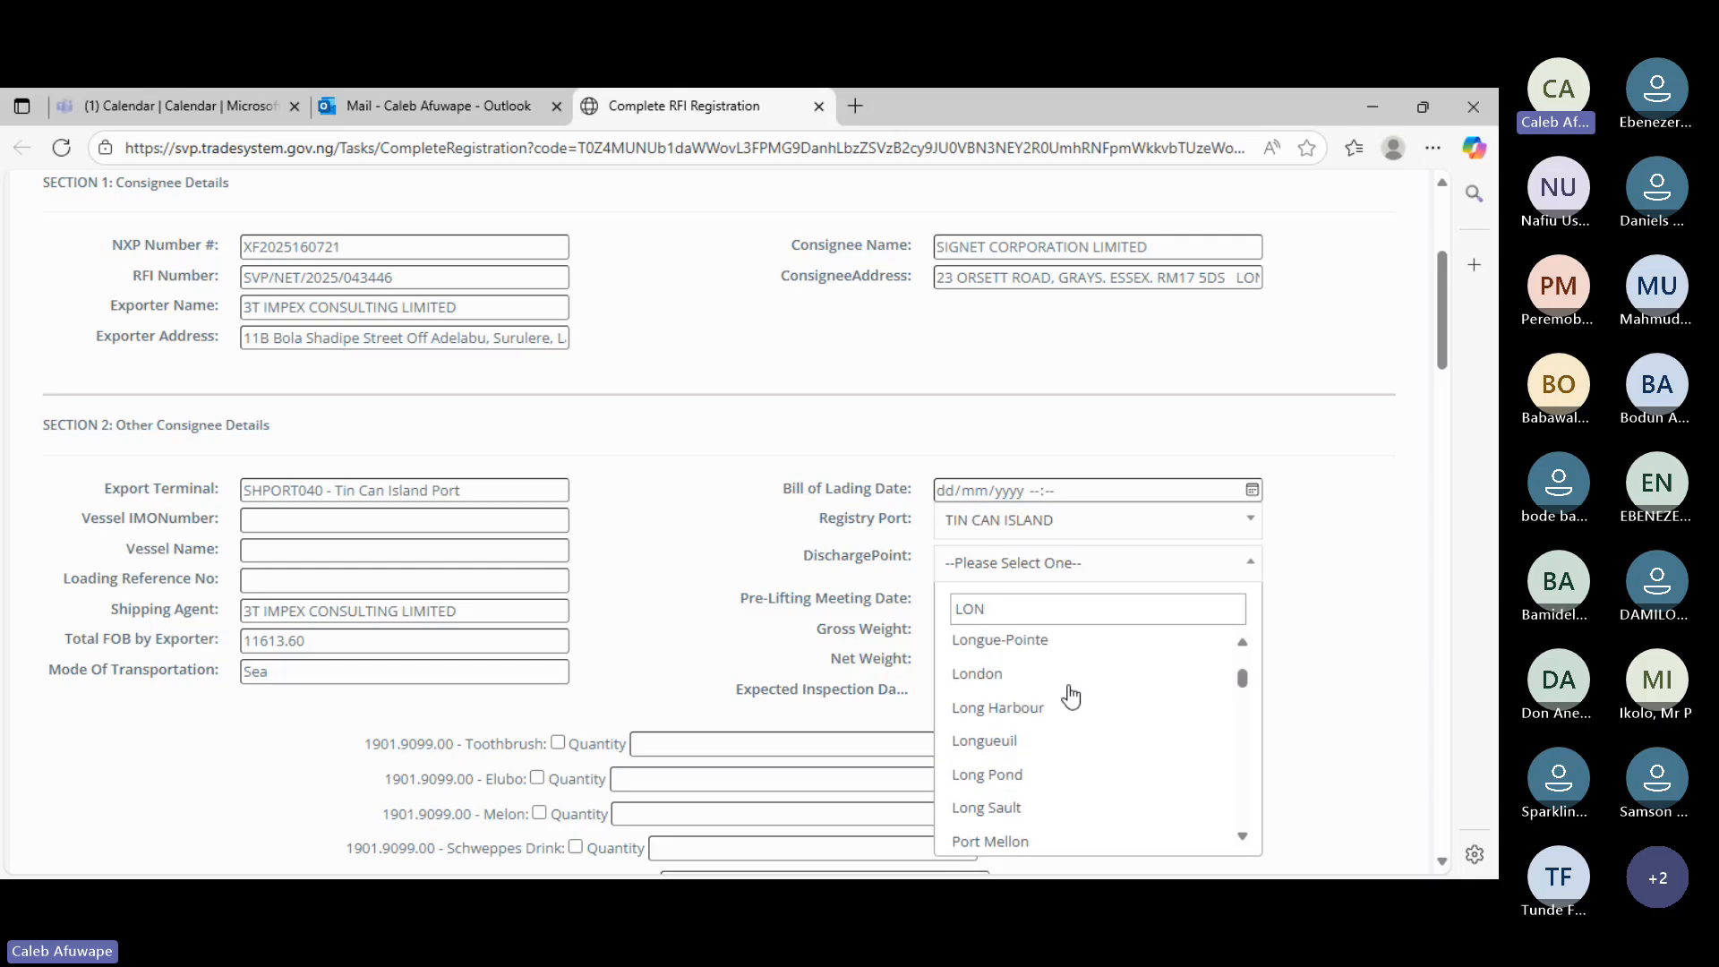
pyautogui.scroll(3, 1055, 722)
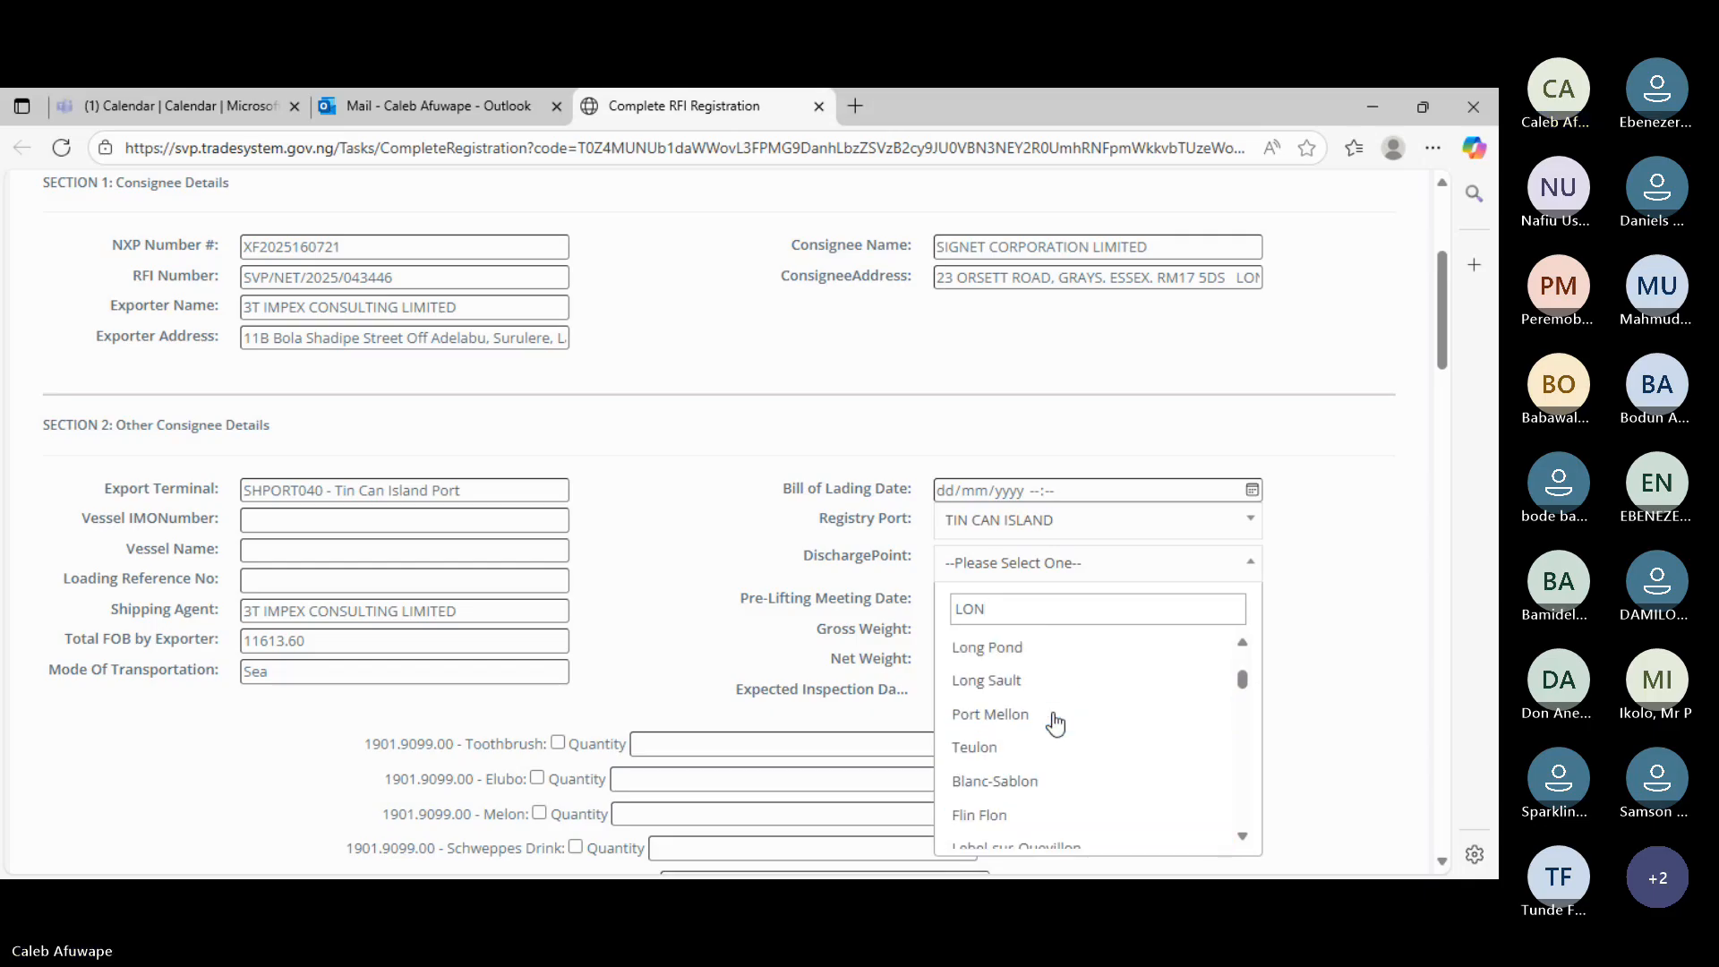
pyautogui.scroll(1, 1054, 722)
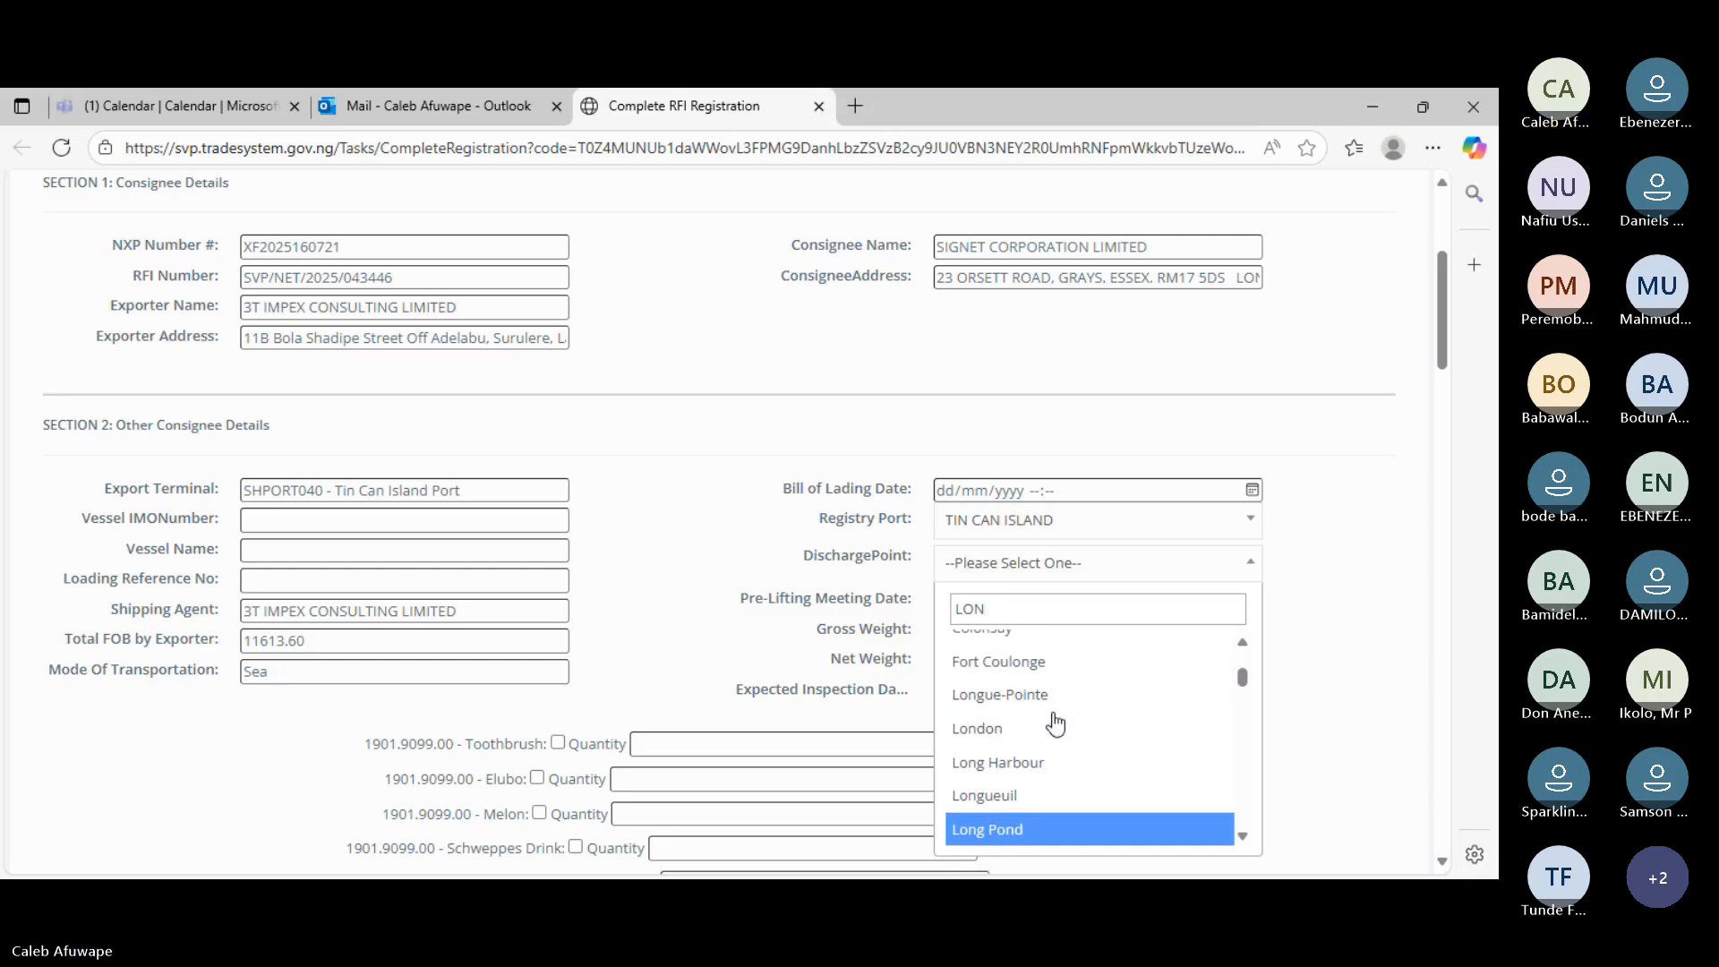
pyautogui.click(1012, 729)
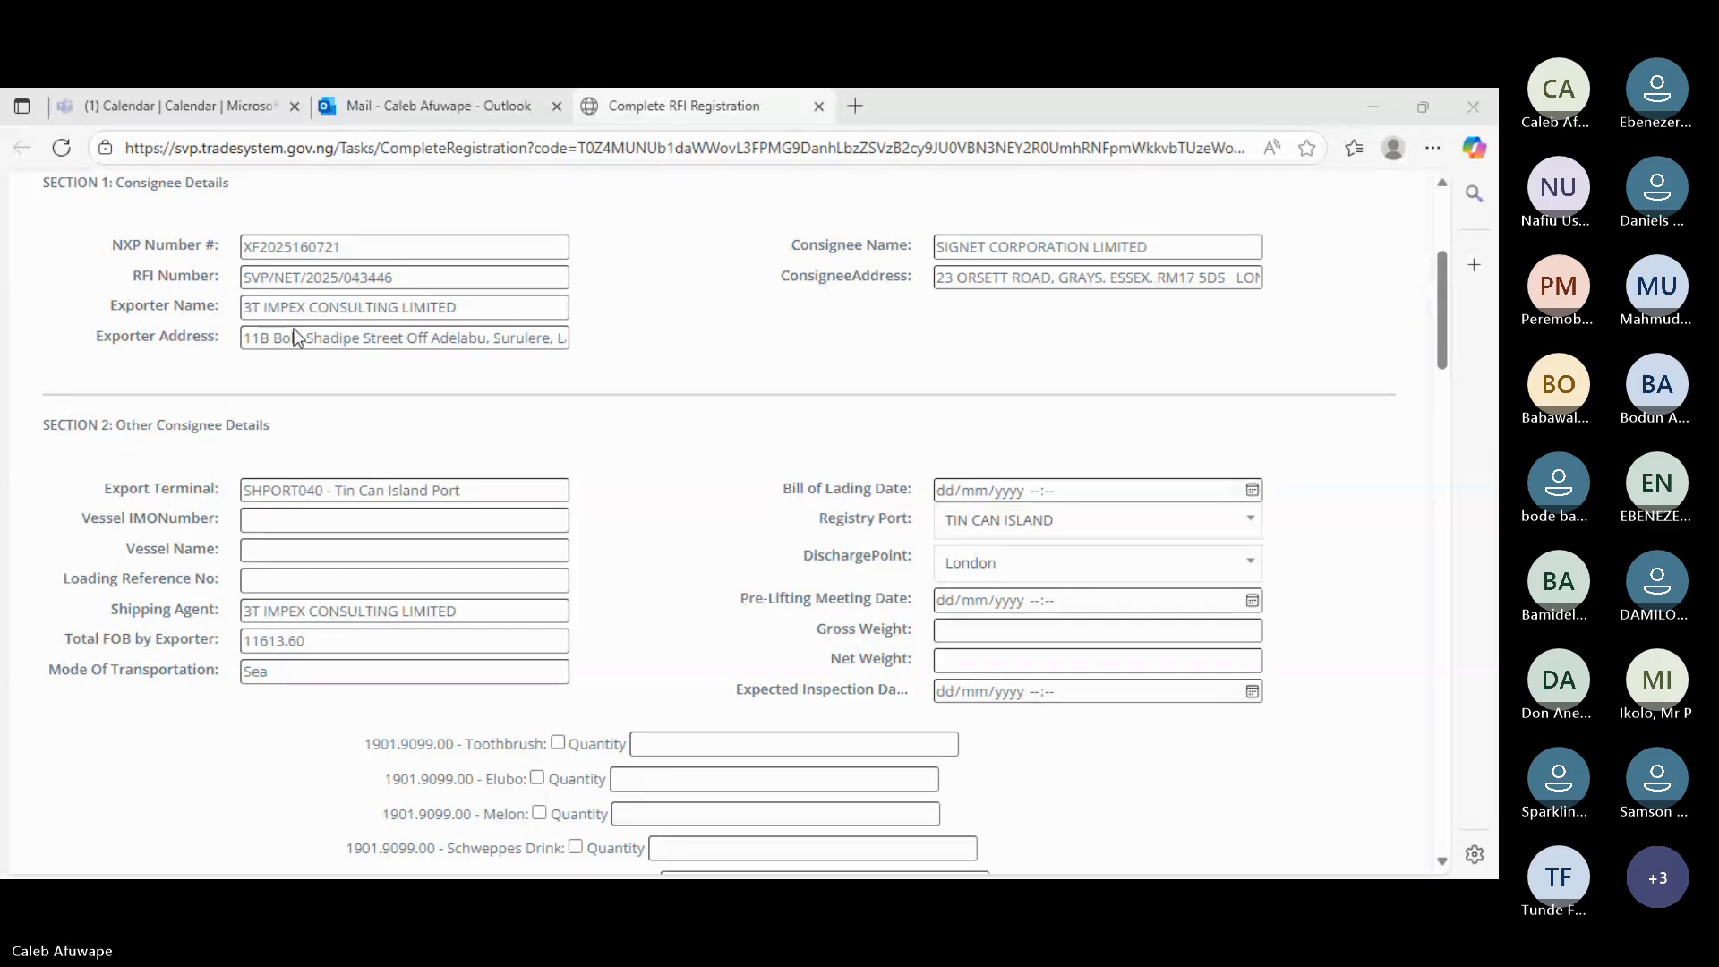
# - Enter gross weight 15061, net weight 14746, and inspection date 23/09/2025
pyautogui.click(301, 431)
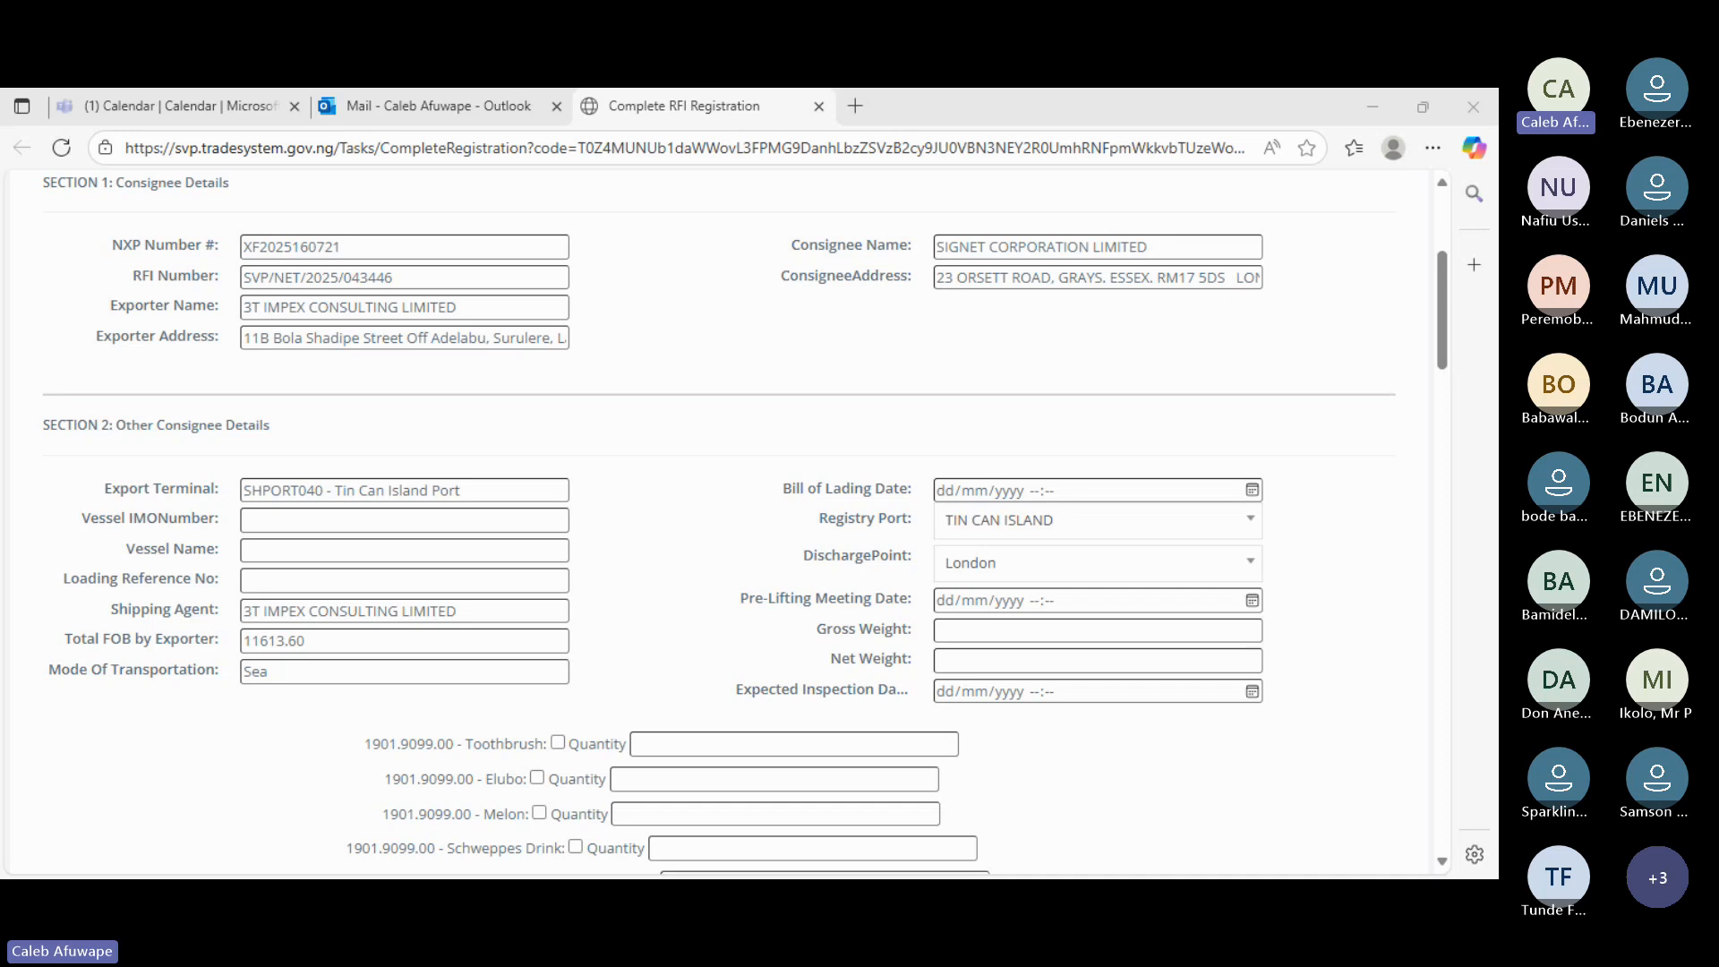
pyautogui.click(1090, 630)
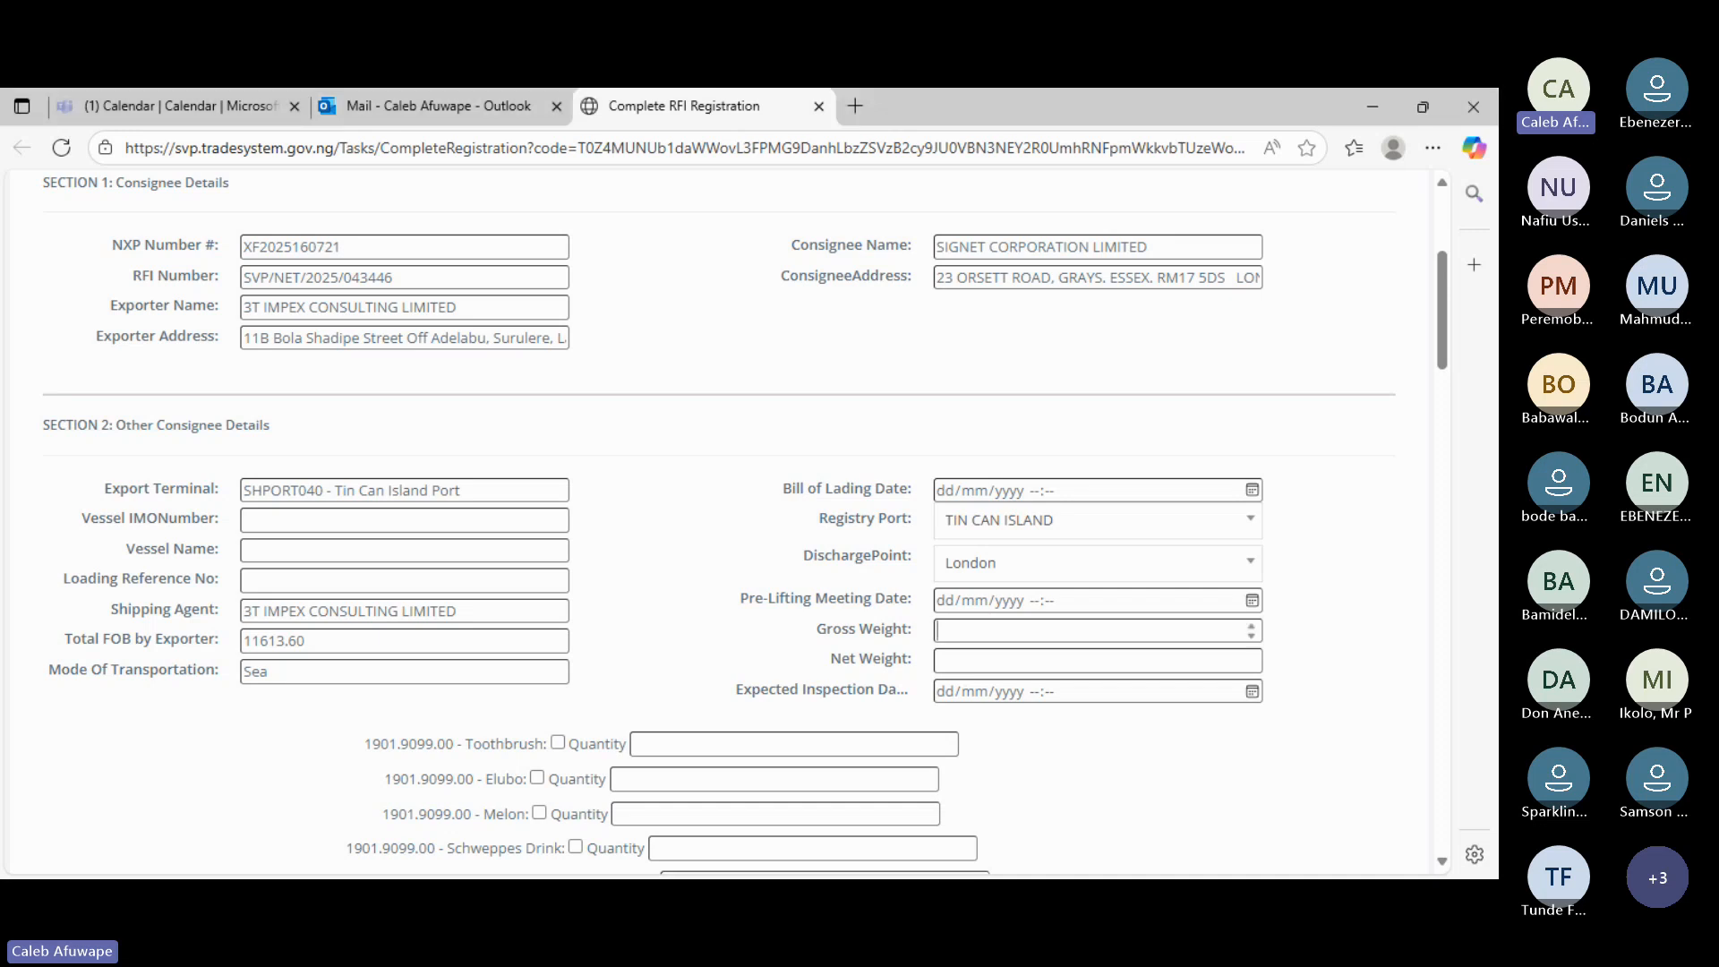
pyautogui.write('15061')
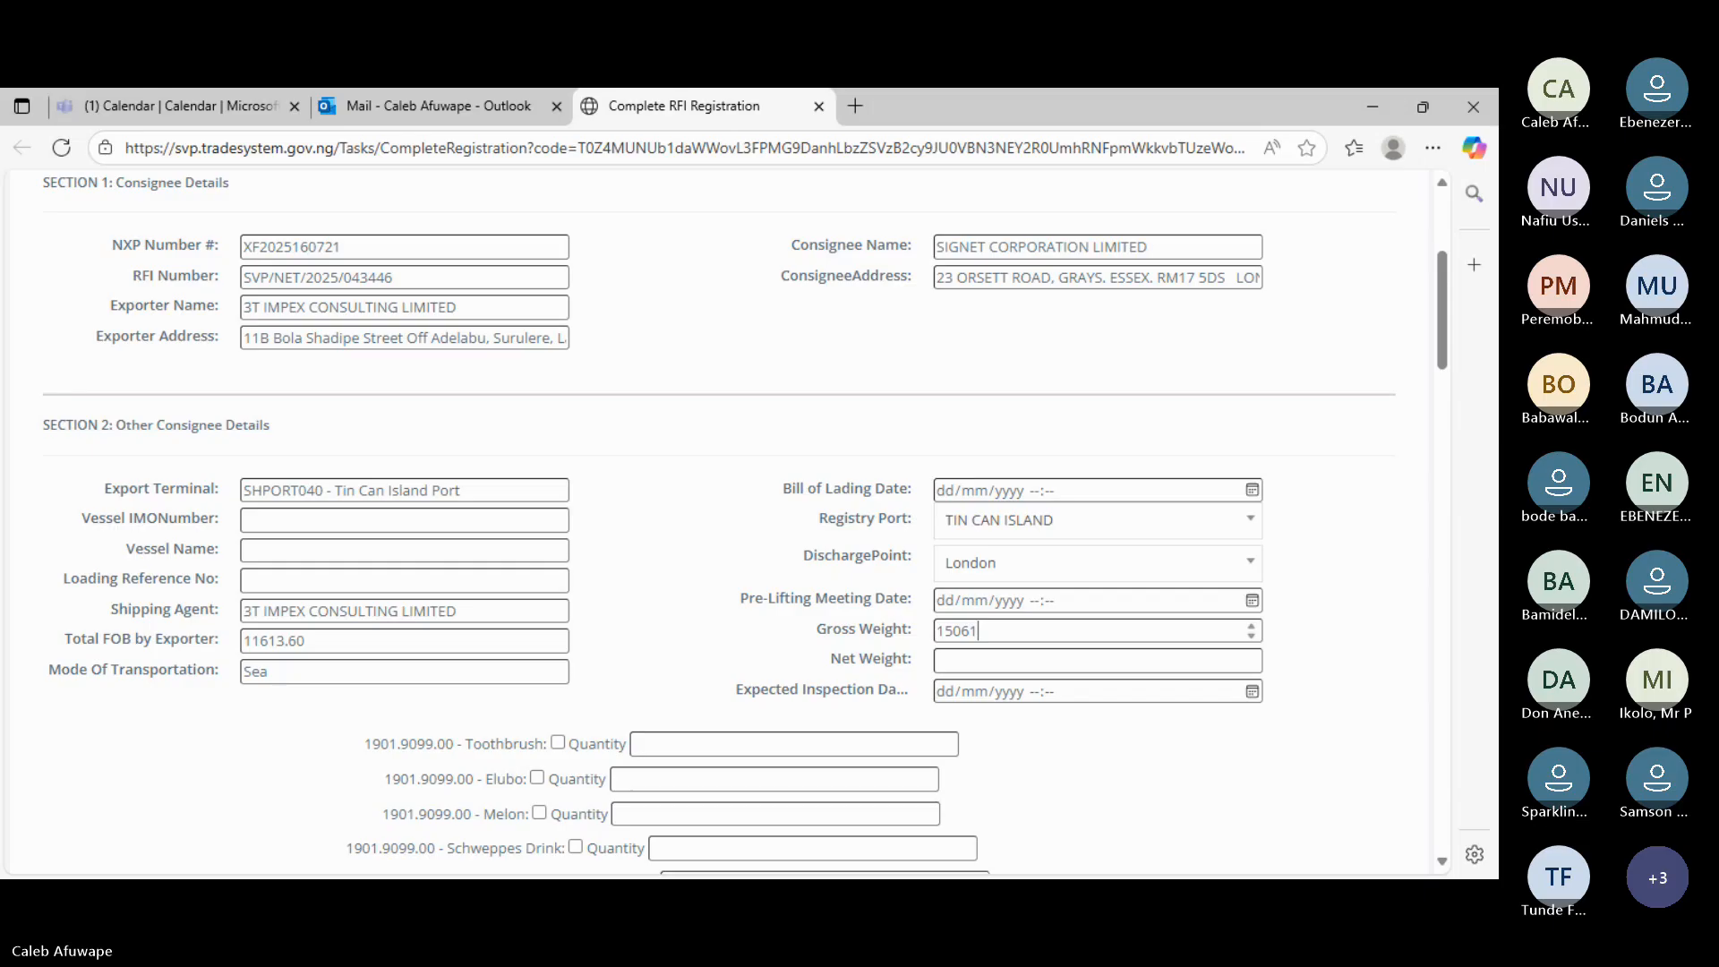
pyautogui.click(964, 660)
pyautogui.write('14')
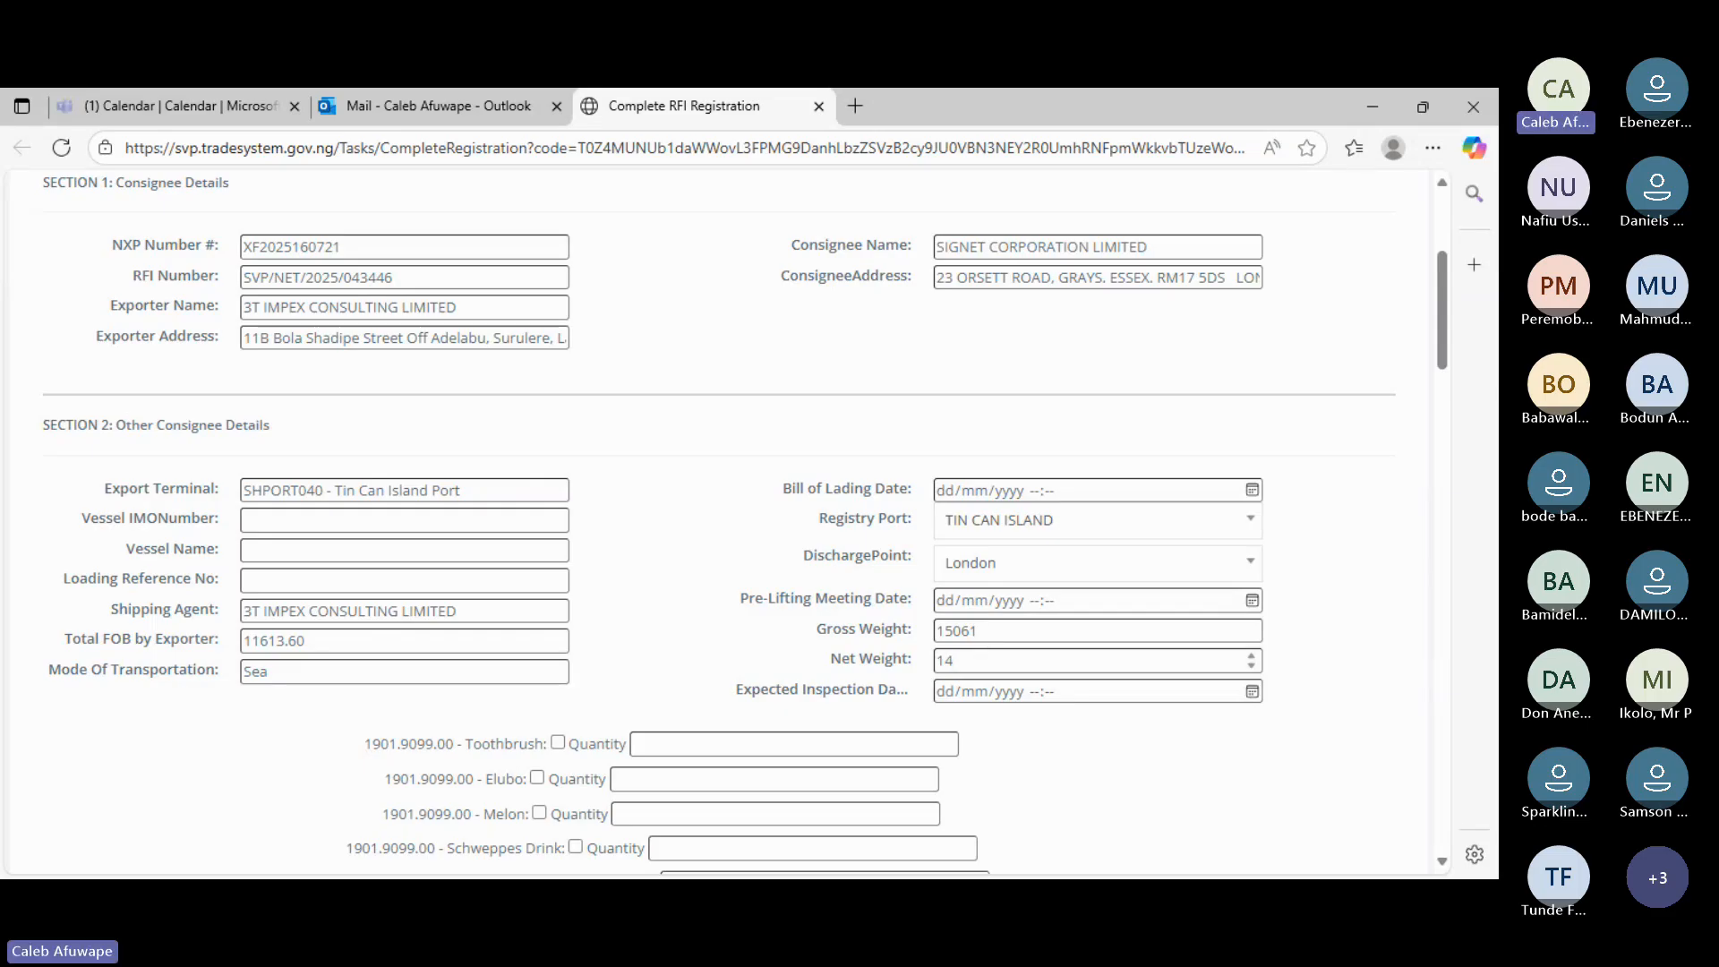
pyautogui.write('746')
pyautogui.click(1252, 690)
pyautogui.click(996, 552)
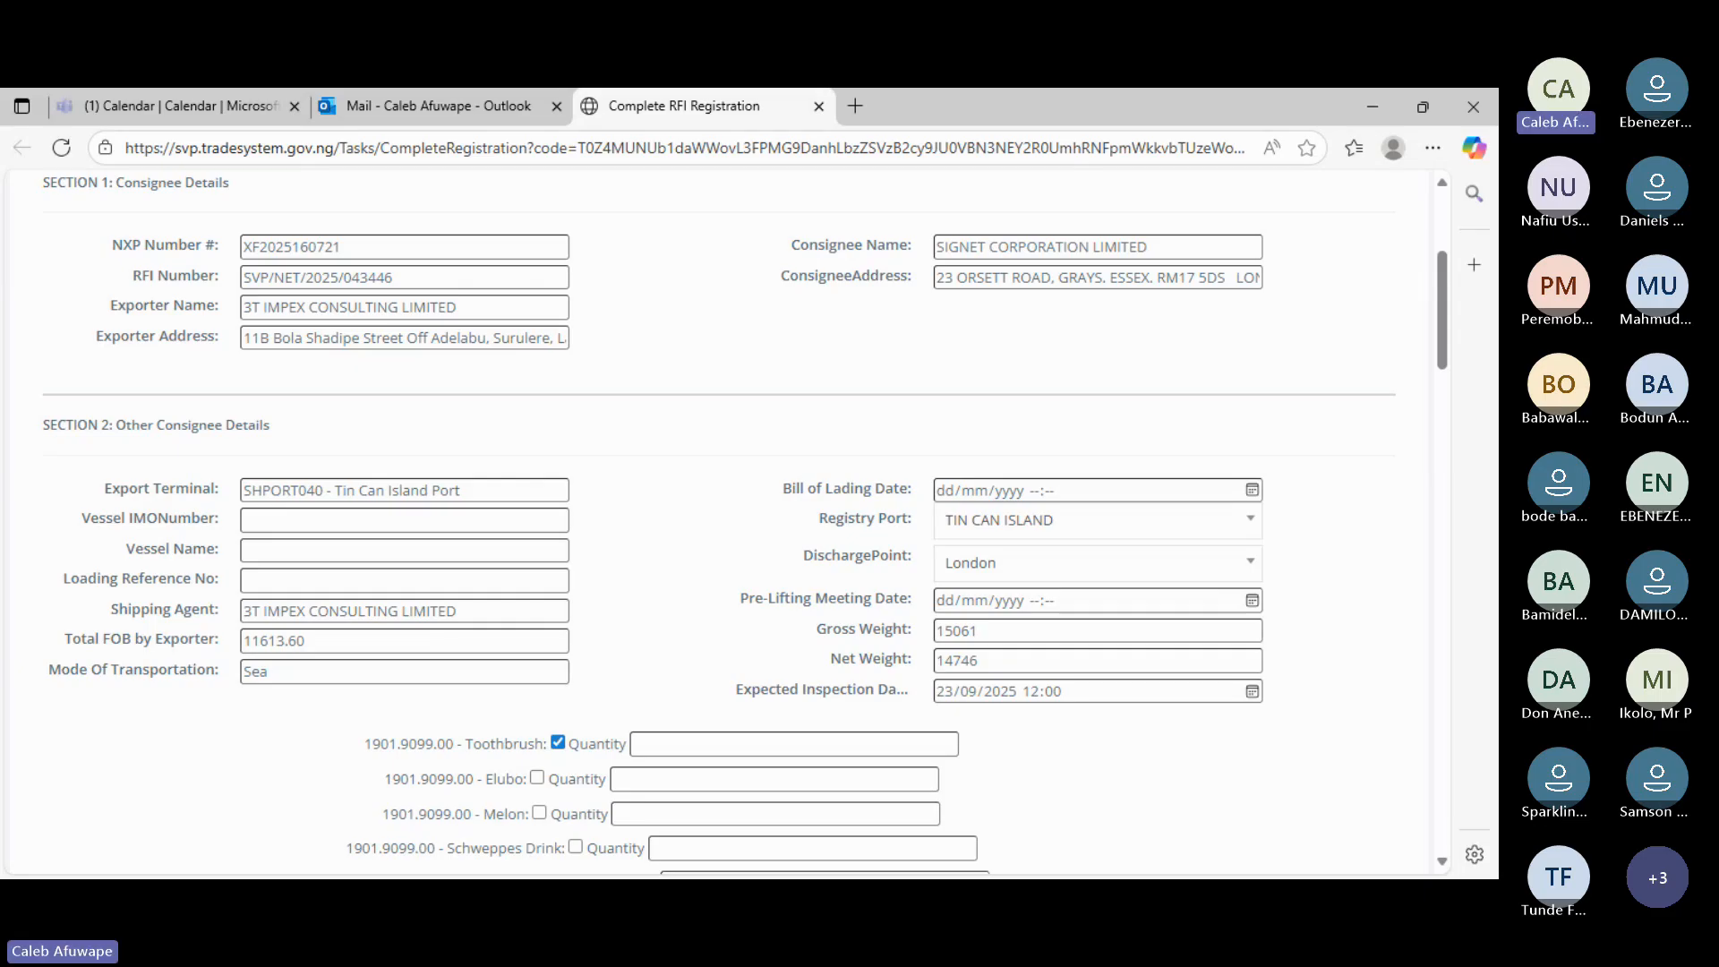
# - Enter Toothbrush quantity 3; tick Elubo (30), Melon, and Schweppes Drink (320)
pyautogui.click(813, 745)
pyautogui.write('3')
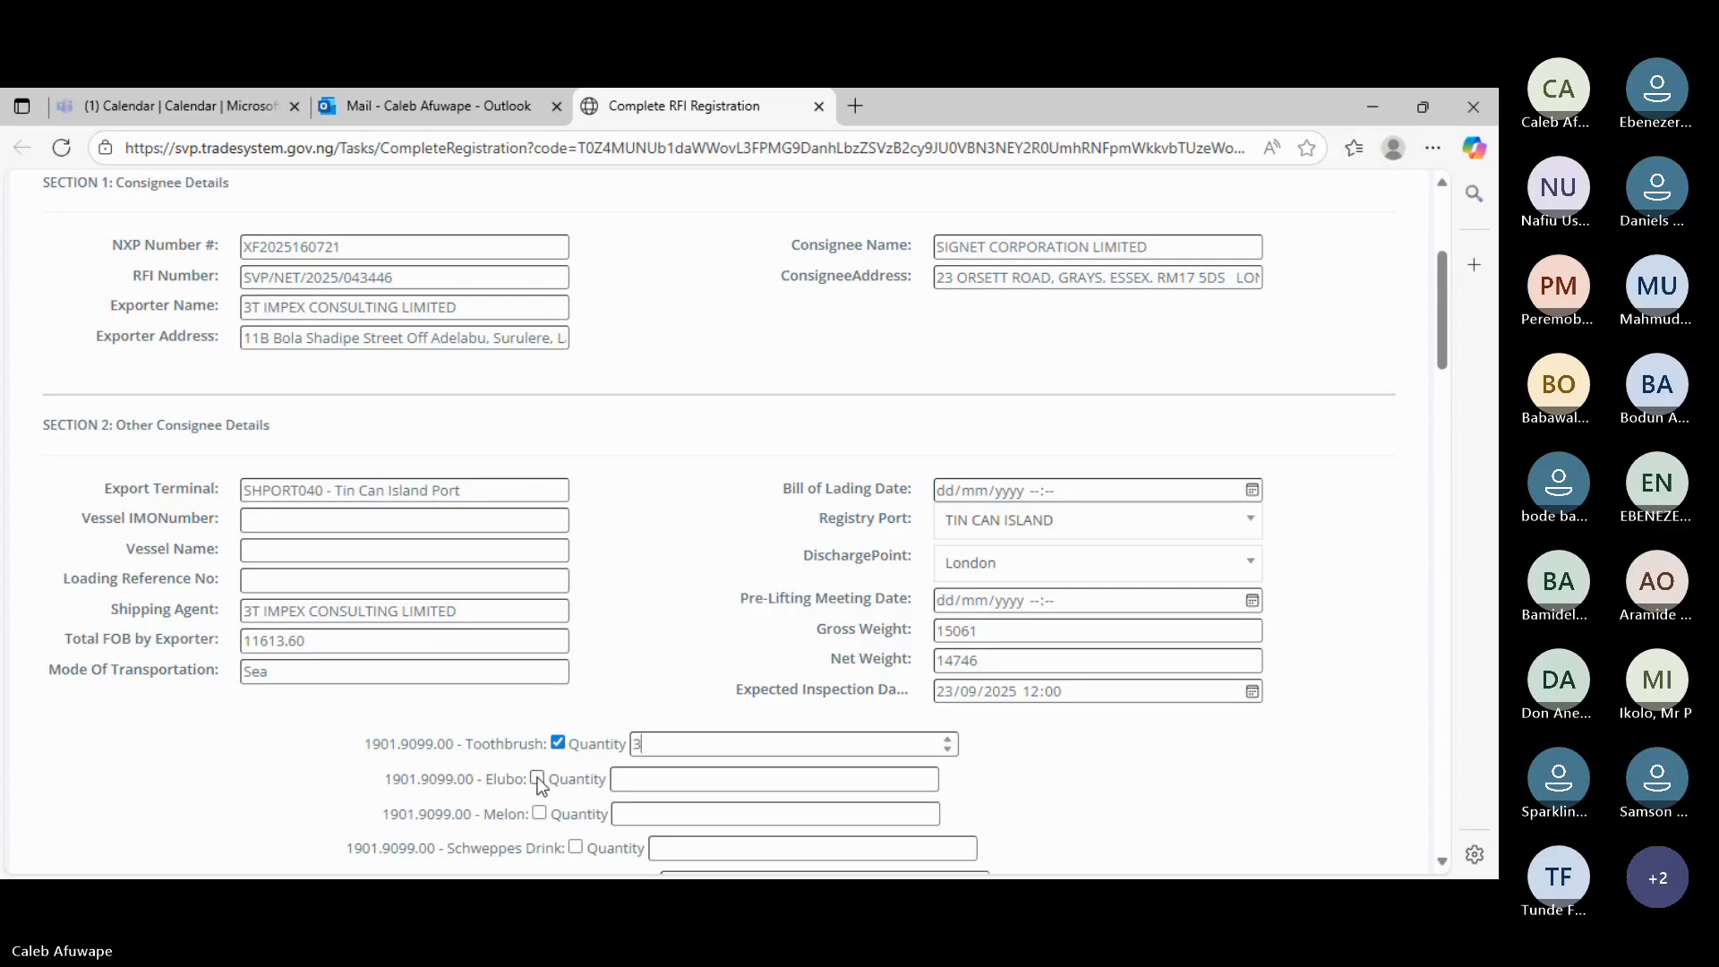
pyautogui.click(538, 778)
pyautogui.click(633, 778)
pyautogui.write('30')
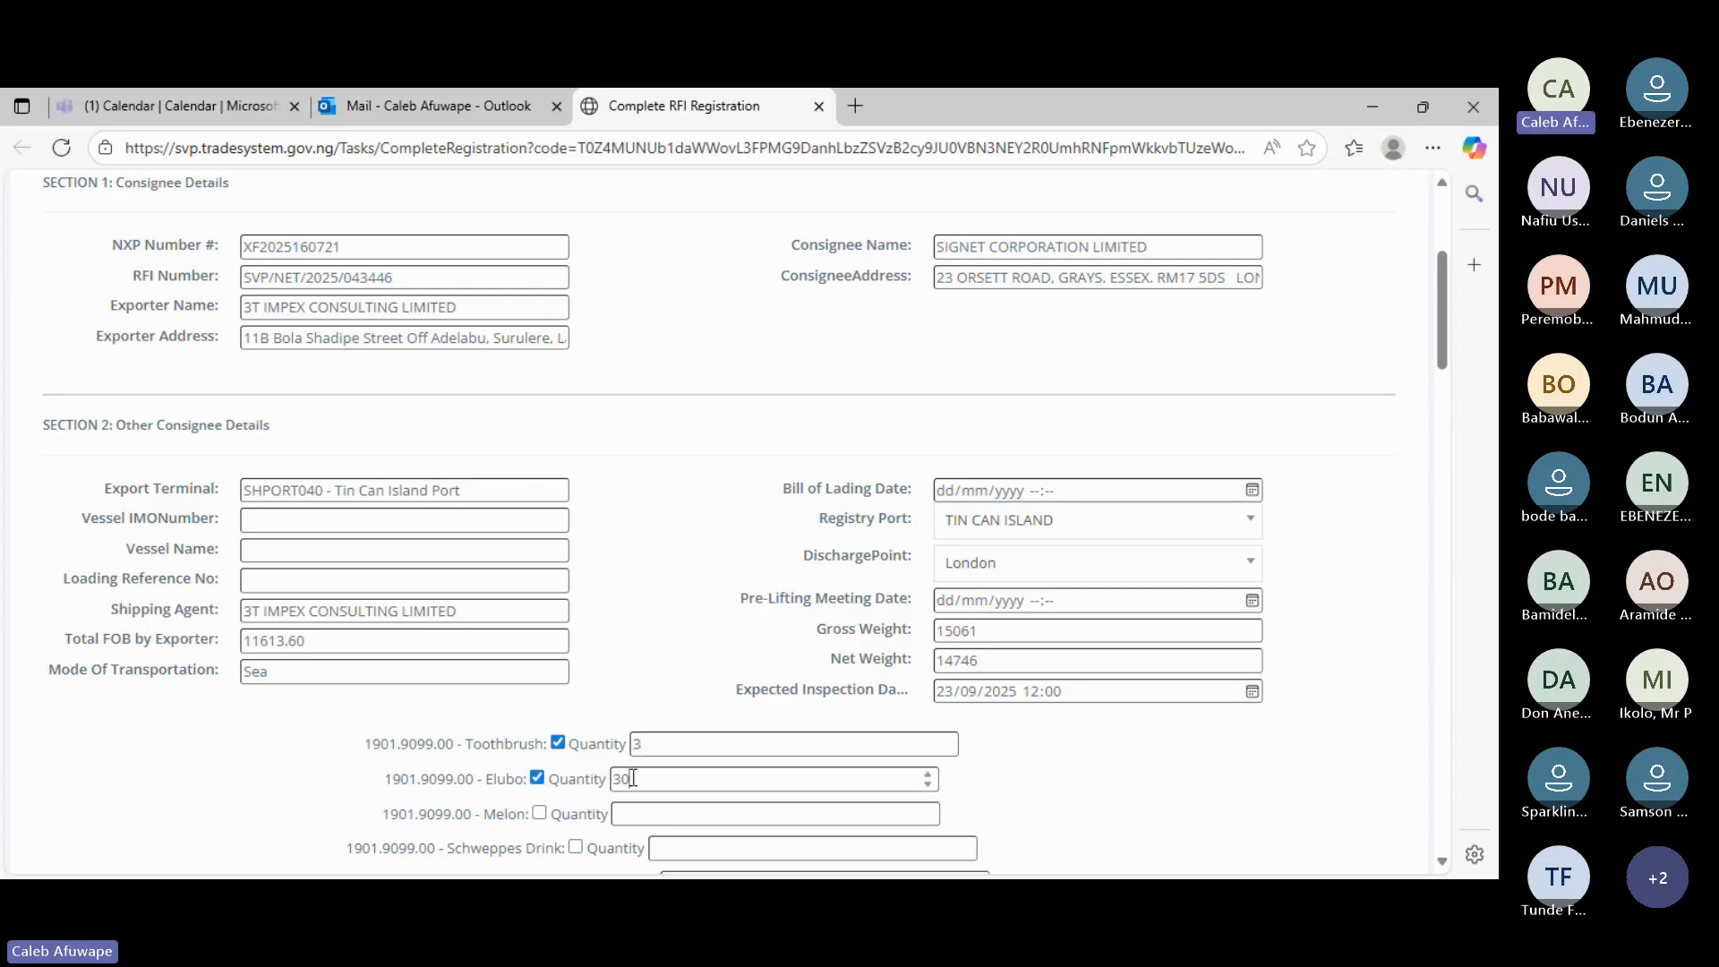
pyautogui.click(538, 811)
pyautogui.click(634, 815)
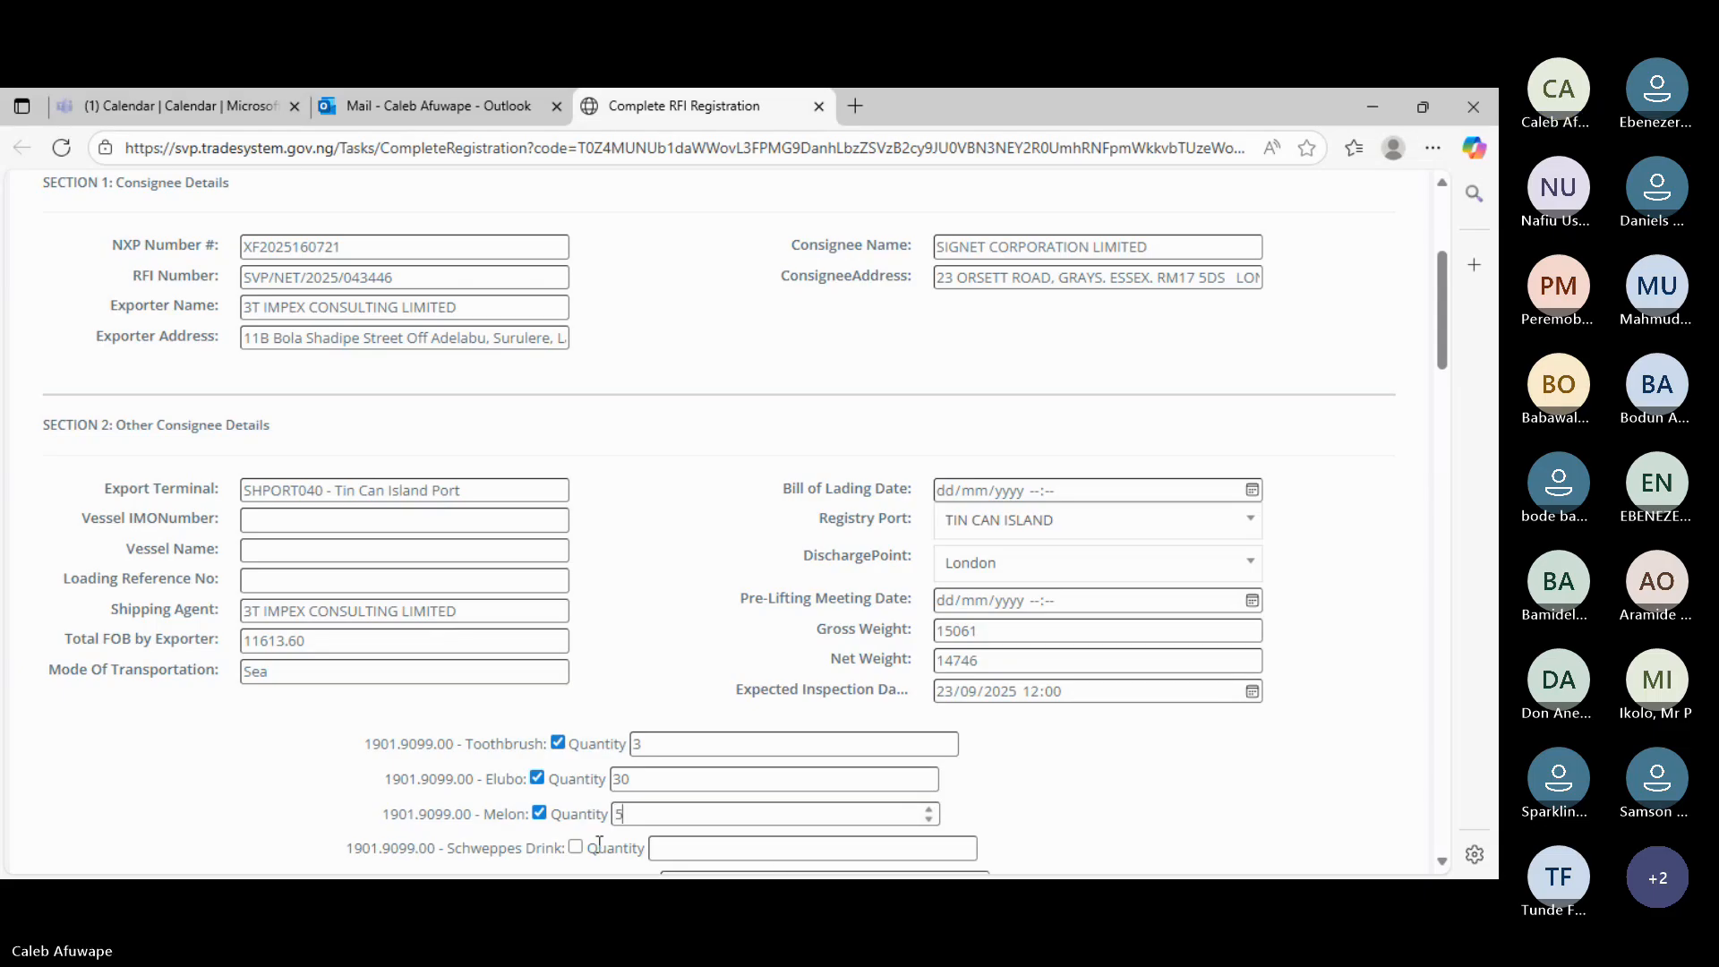
pyautogui.click(574, 848)
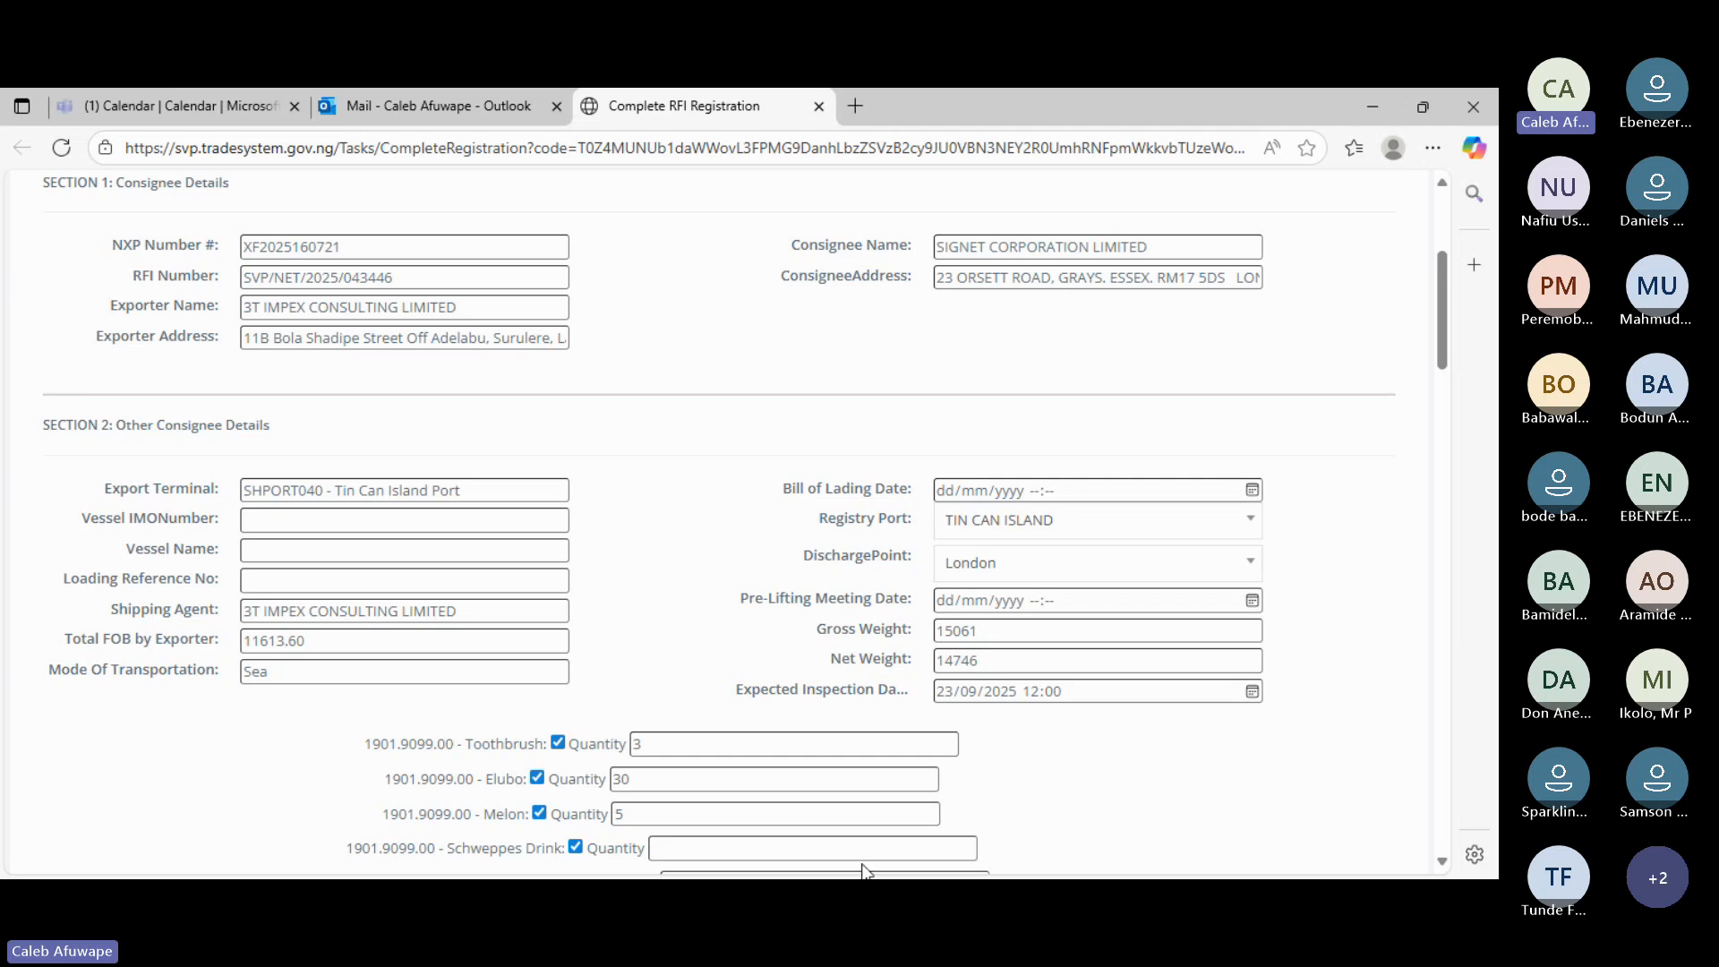
pyautogui.click(824, 851)
pyautogui.write('320')
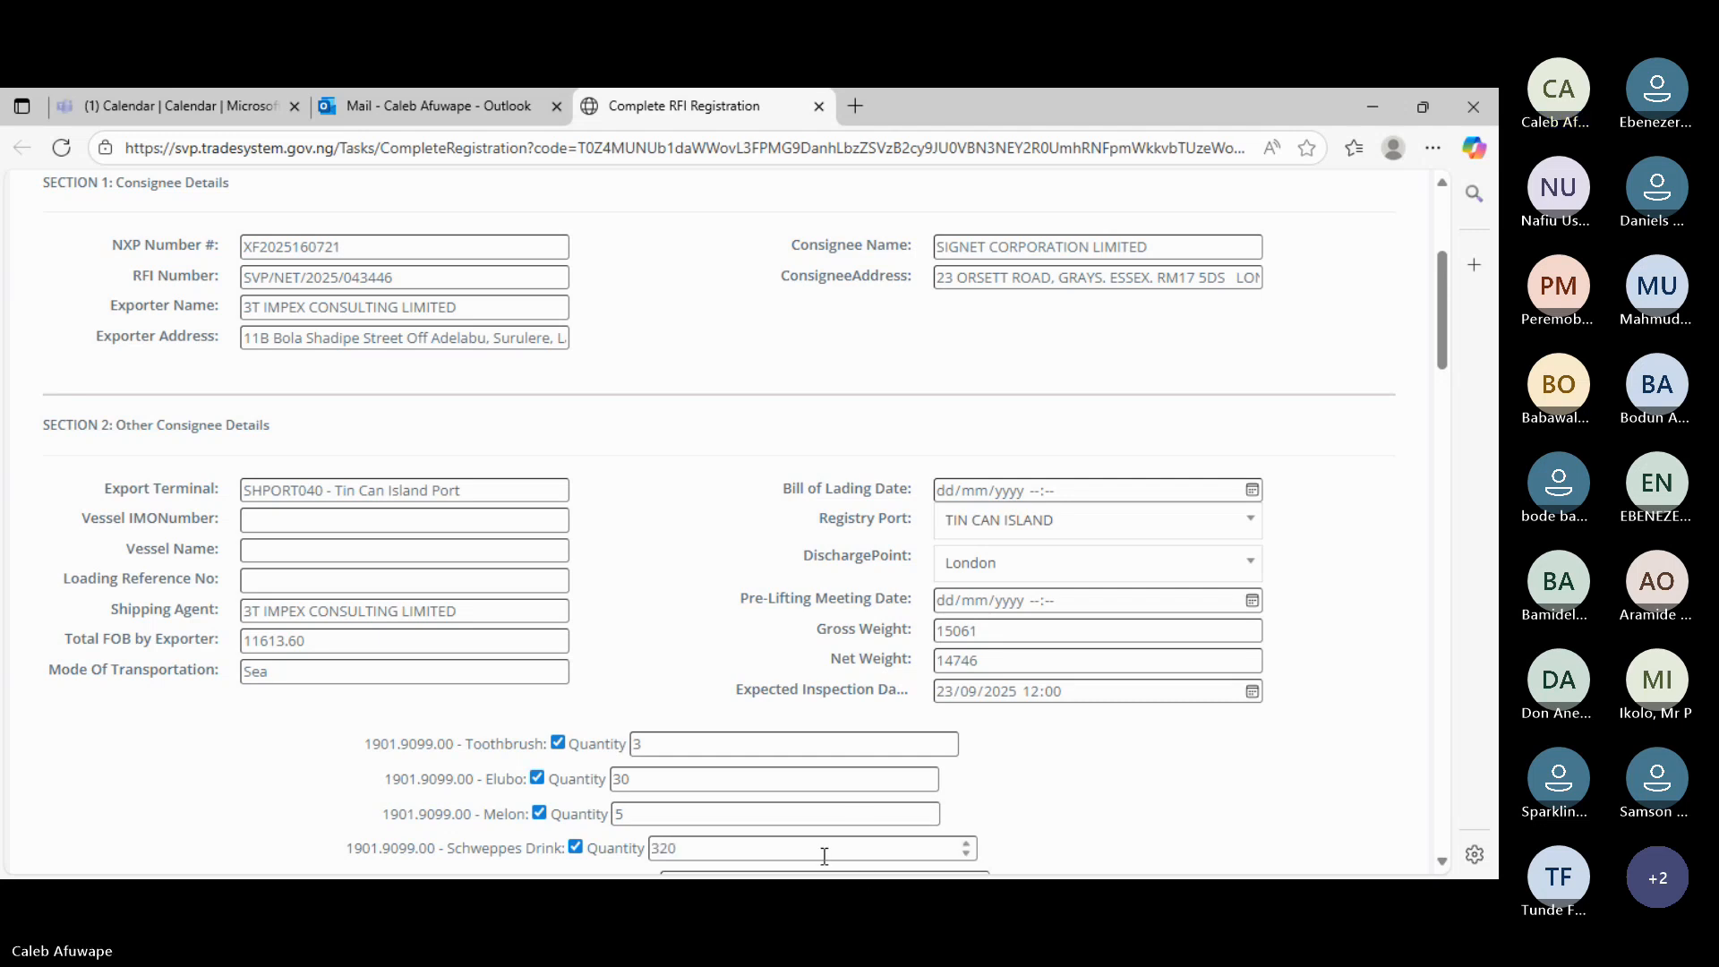
# - Tick Malta Guinness (Can) at 150; enter Maltina (Can) 75, Maltina (PET) 50, Garri 22020, Dried Pap 150
pyautogui.scroll(-1, 821, 795)
pyautogui.scroll(-2, 820, 794)
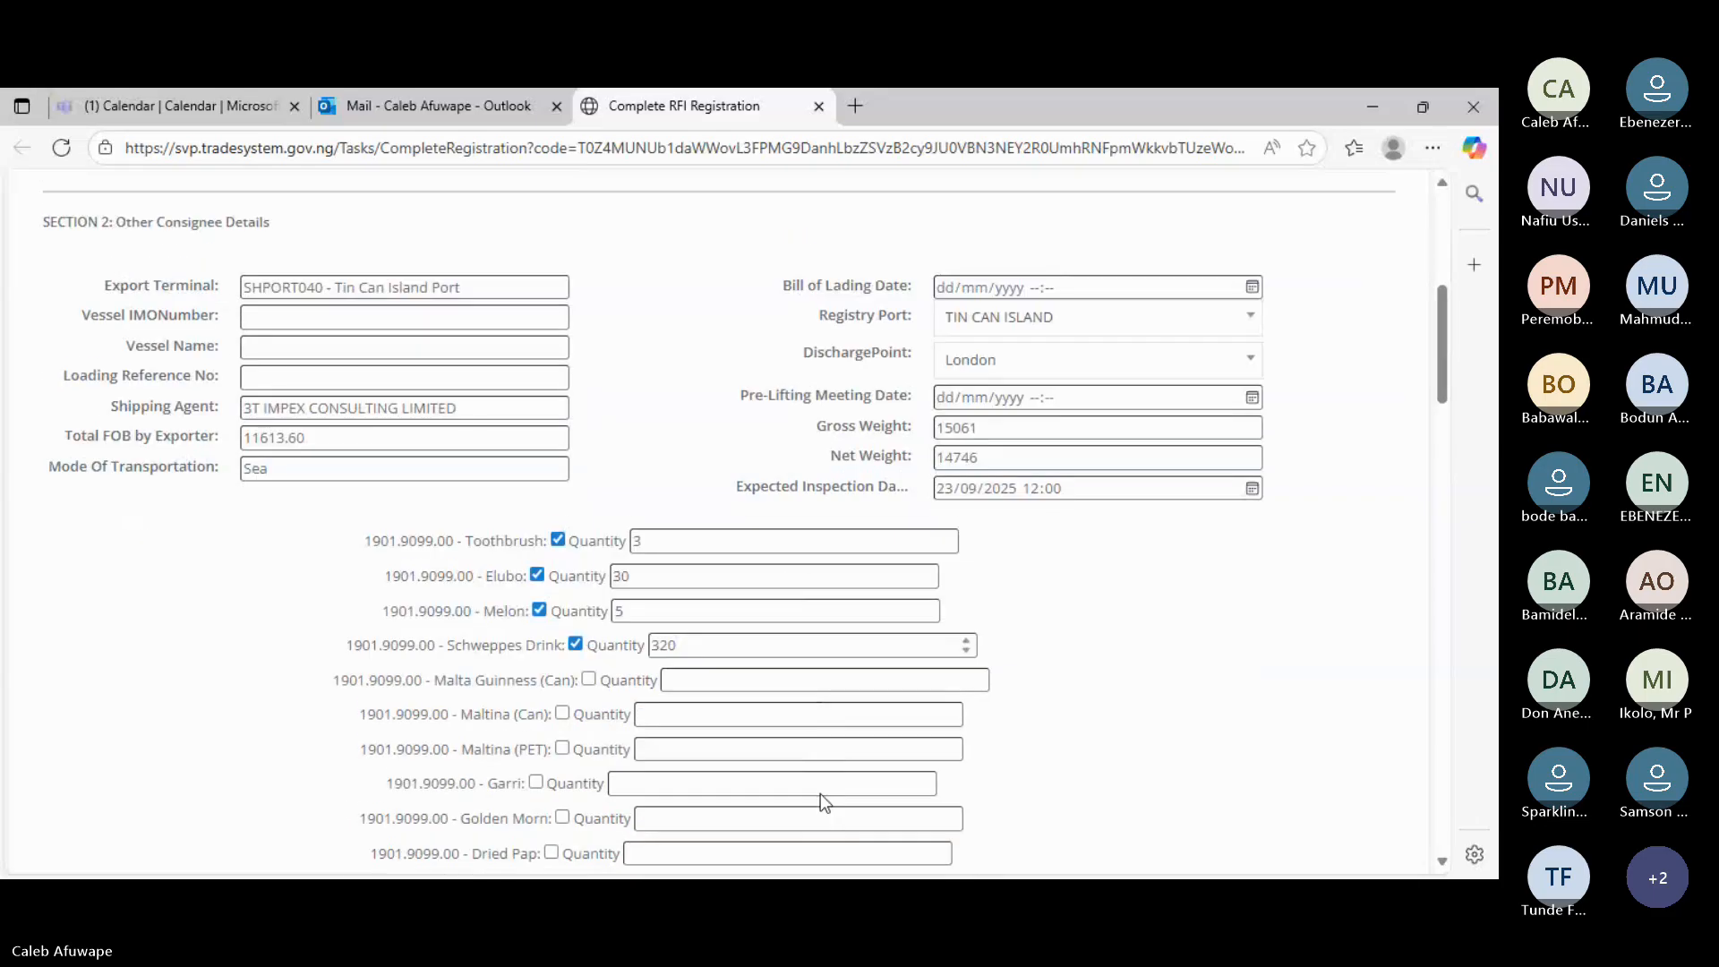
pyautogui.click(588, 669)
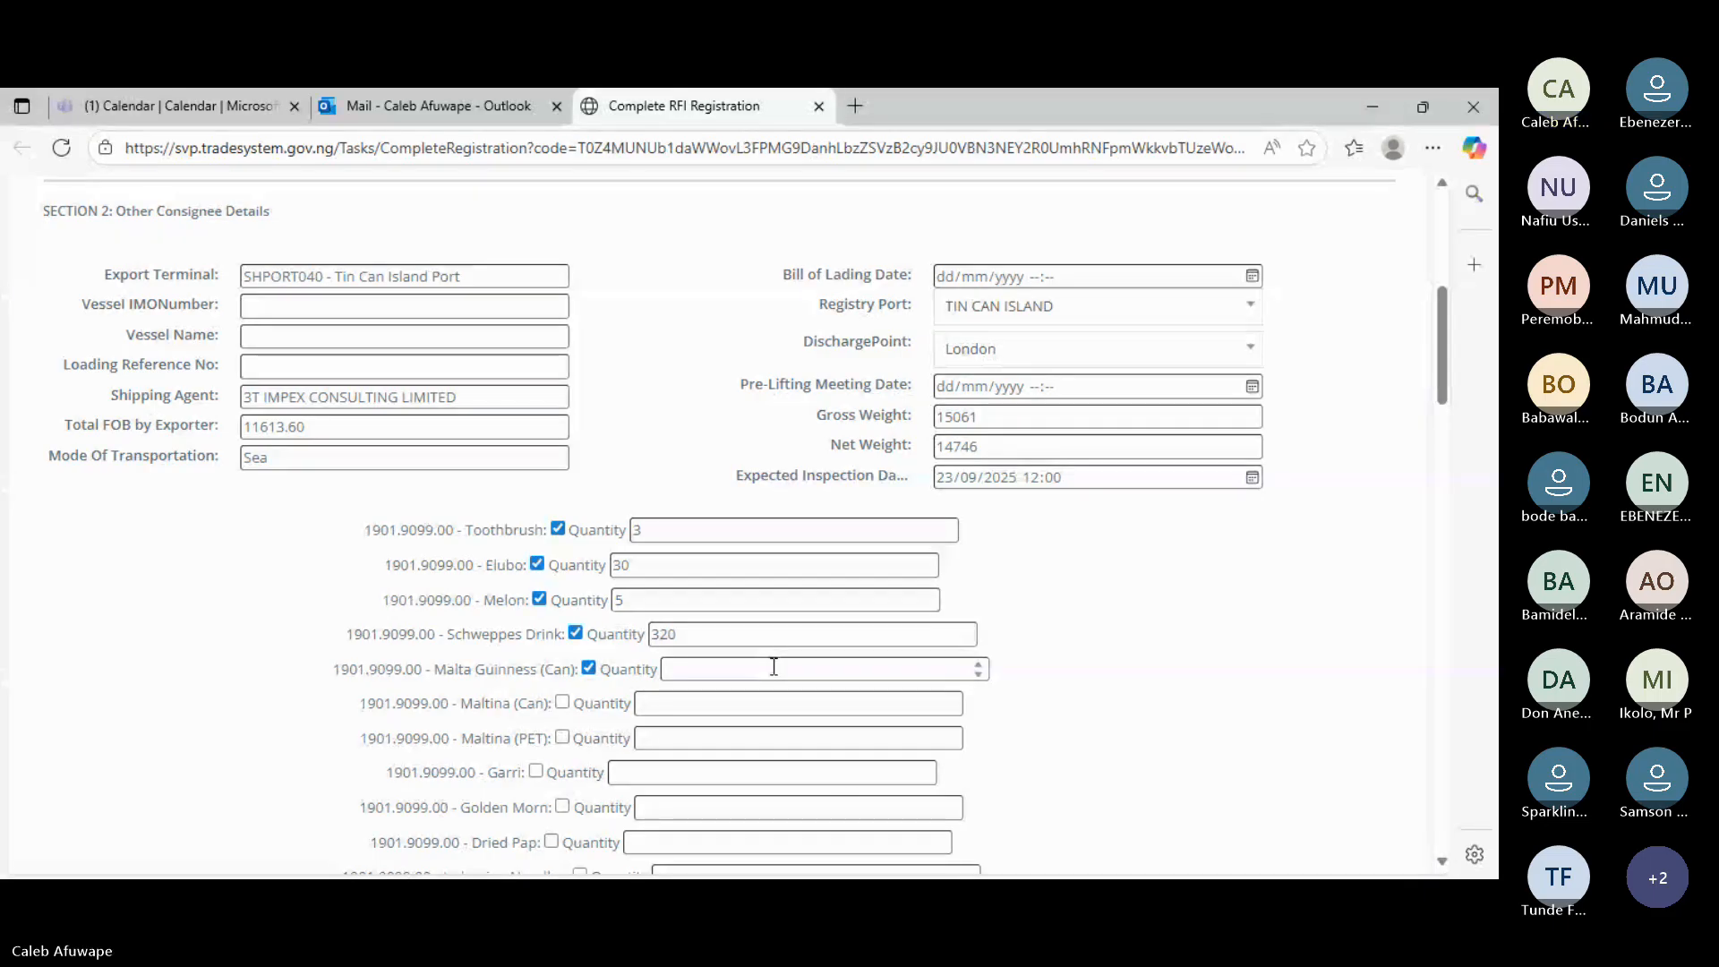
pyautogui.click(680, 670)
pyautogui.write('150')
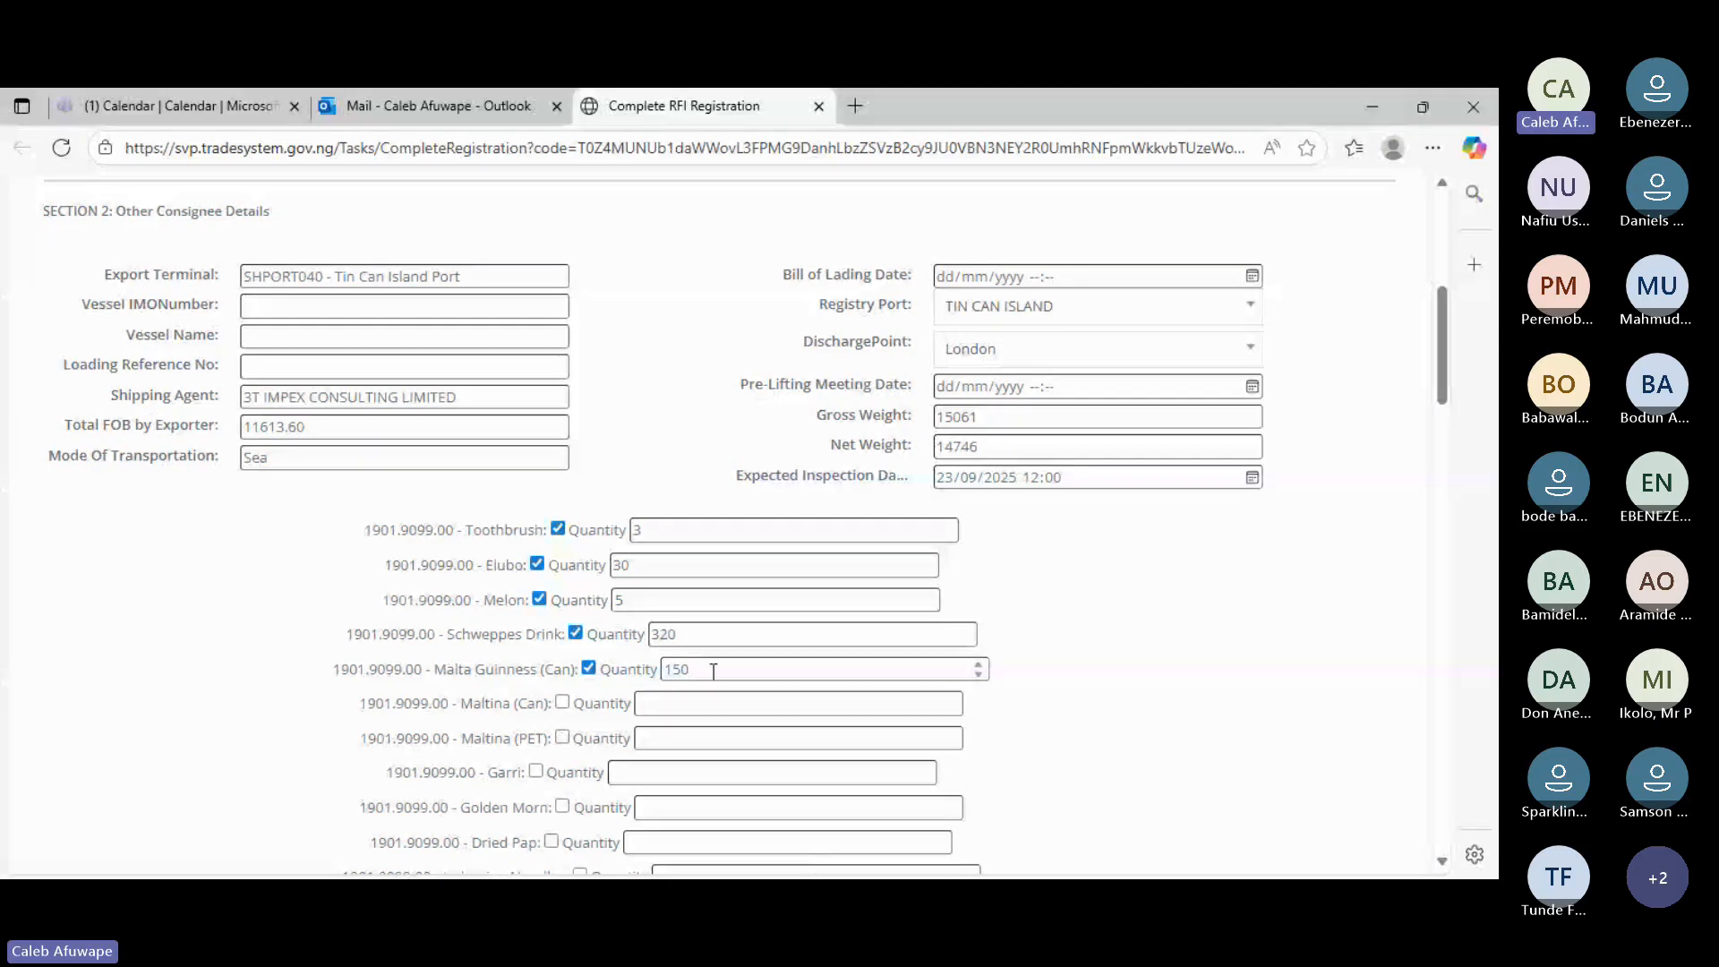
pyautogui.click(698, 702)
pyautogui.write('75')
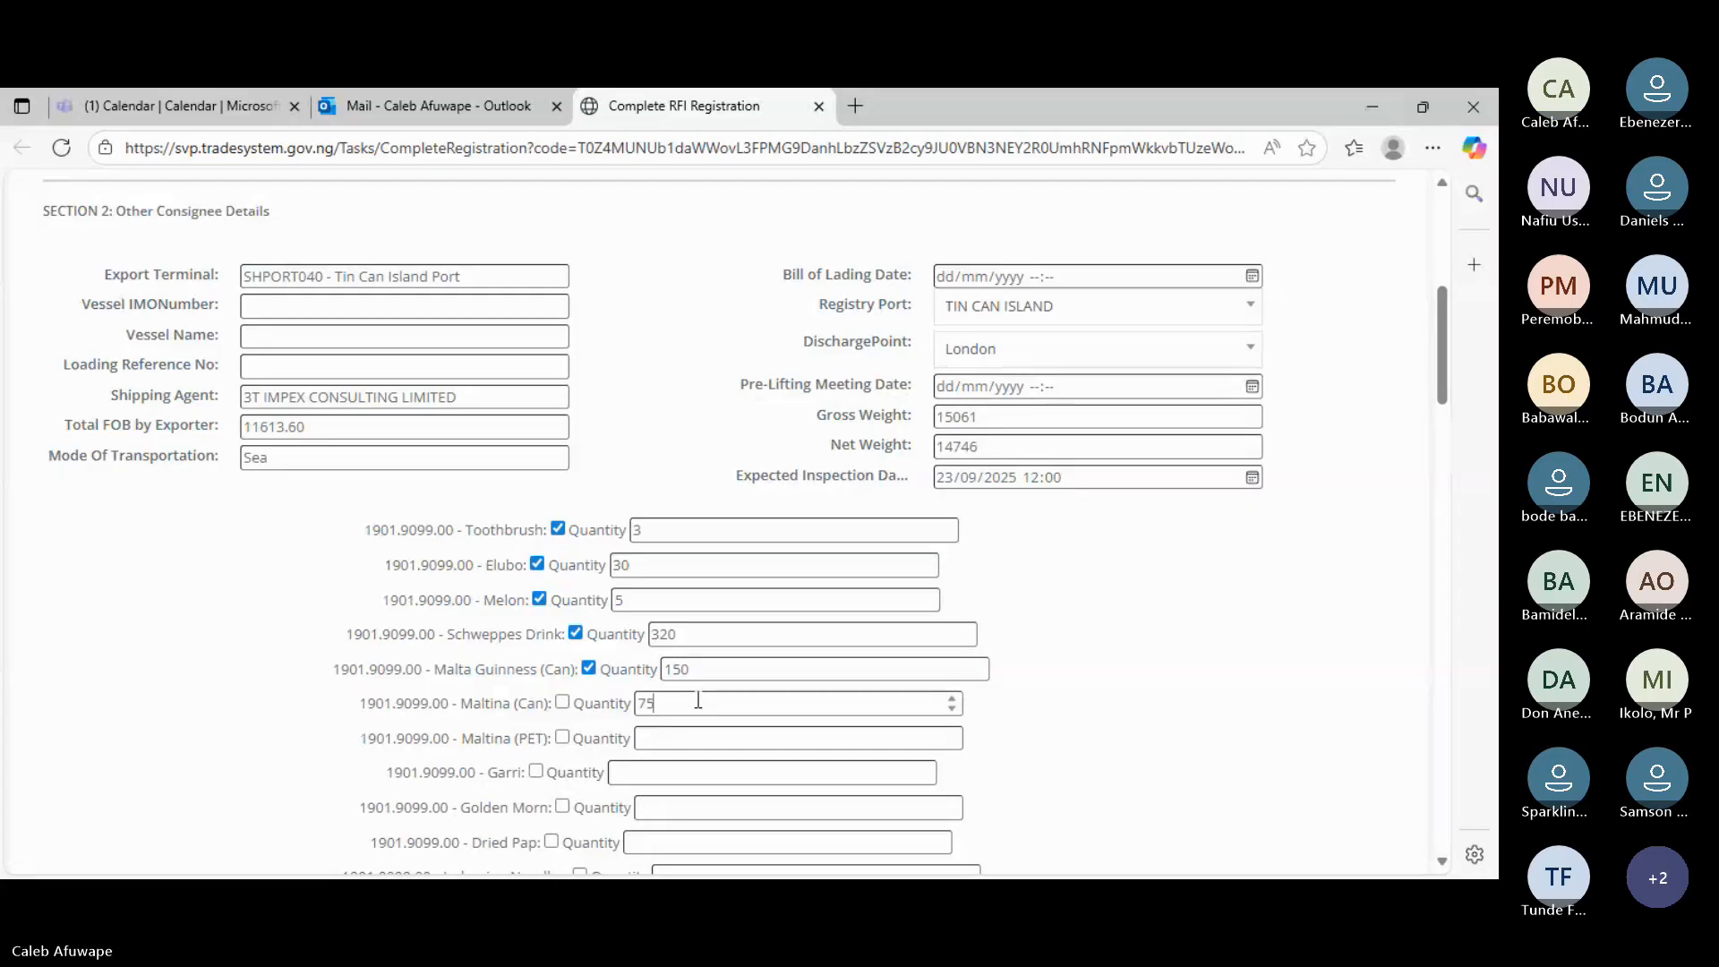
pyautogui.click(677, 735)
pyautogui.write('50')
pyautogui.click(706, 774)
pyautogui.write('220')
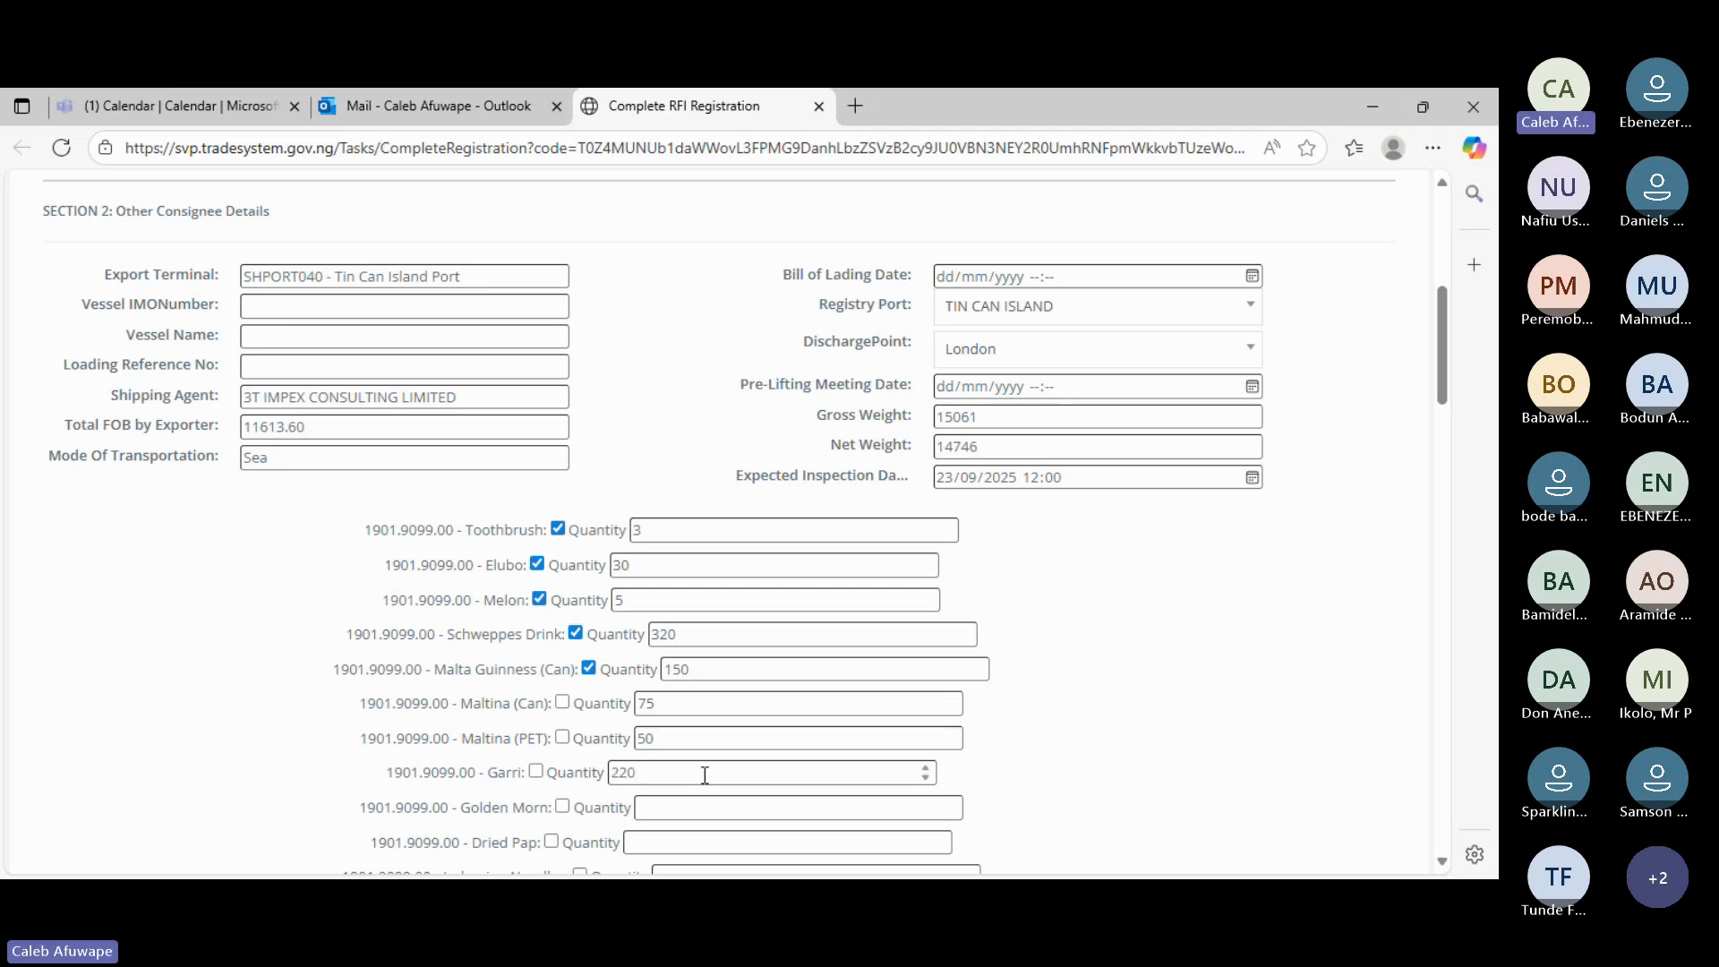
pyautogui.write('20')
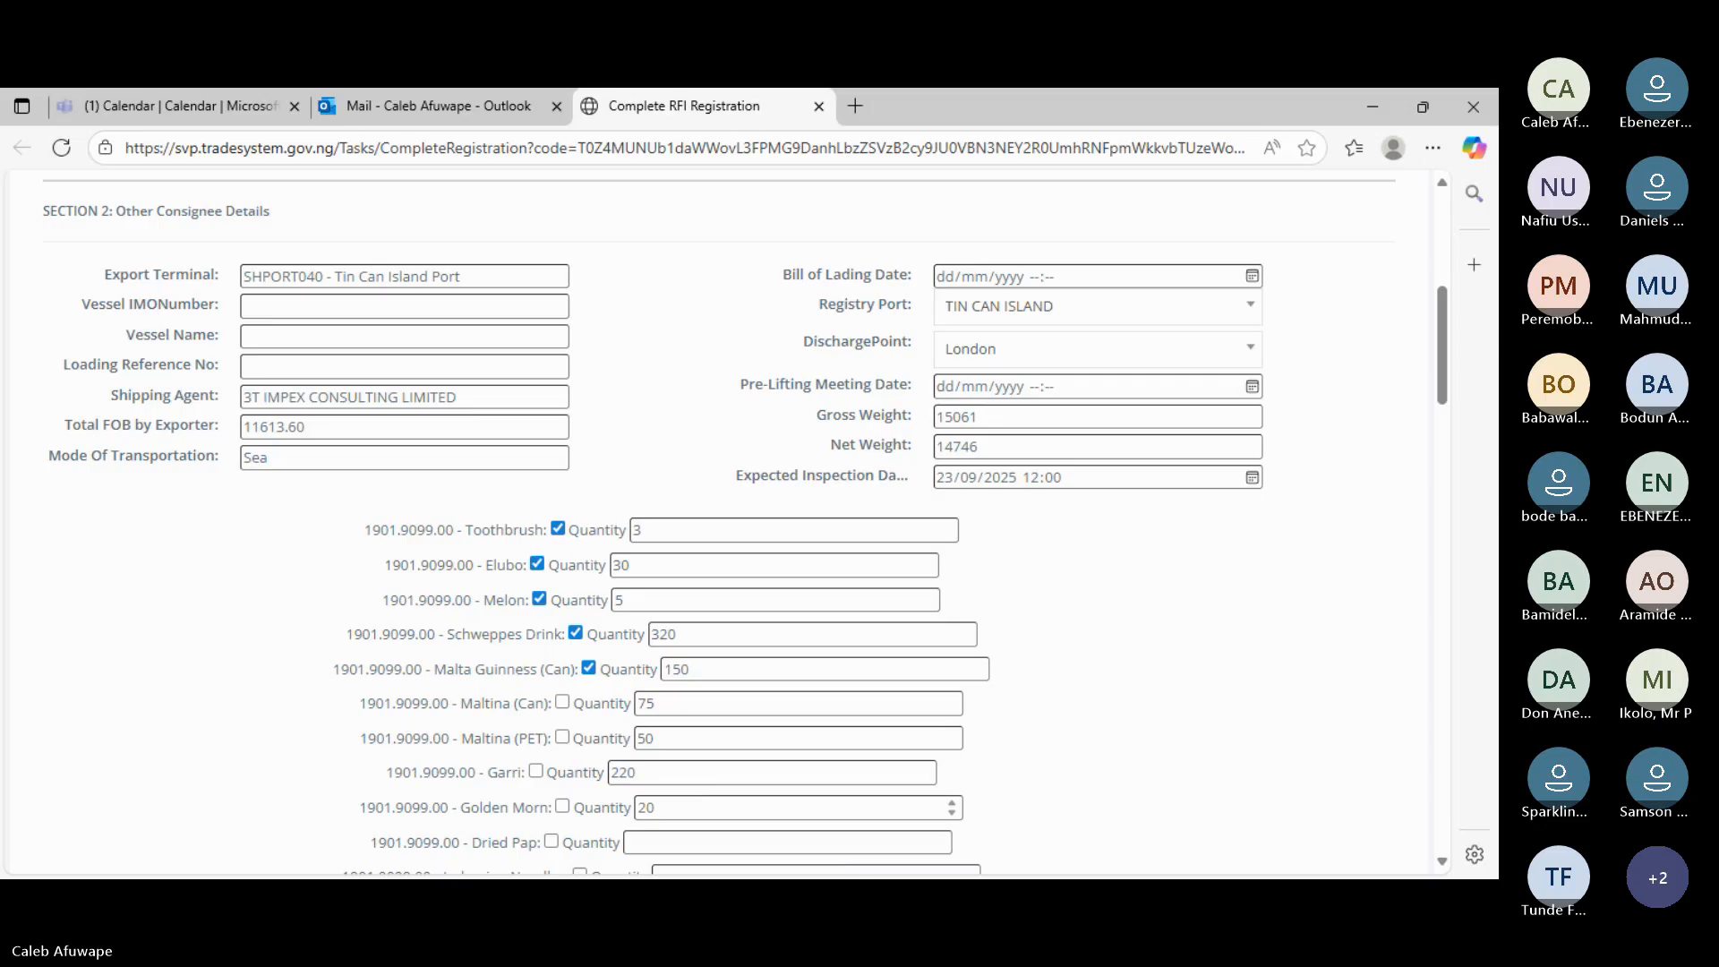
pyautogui.click(695, 839)
pyautogui.write('150')
# - Enter quantities Indomine Noodles 450, Broom 720 and Sponge 720
pyautogui.scroll(-1, 720, 772)
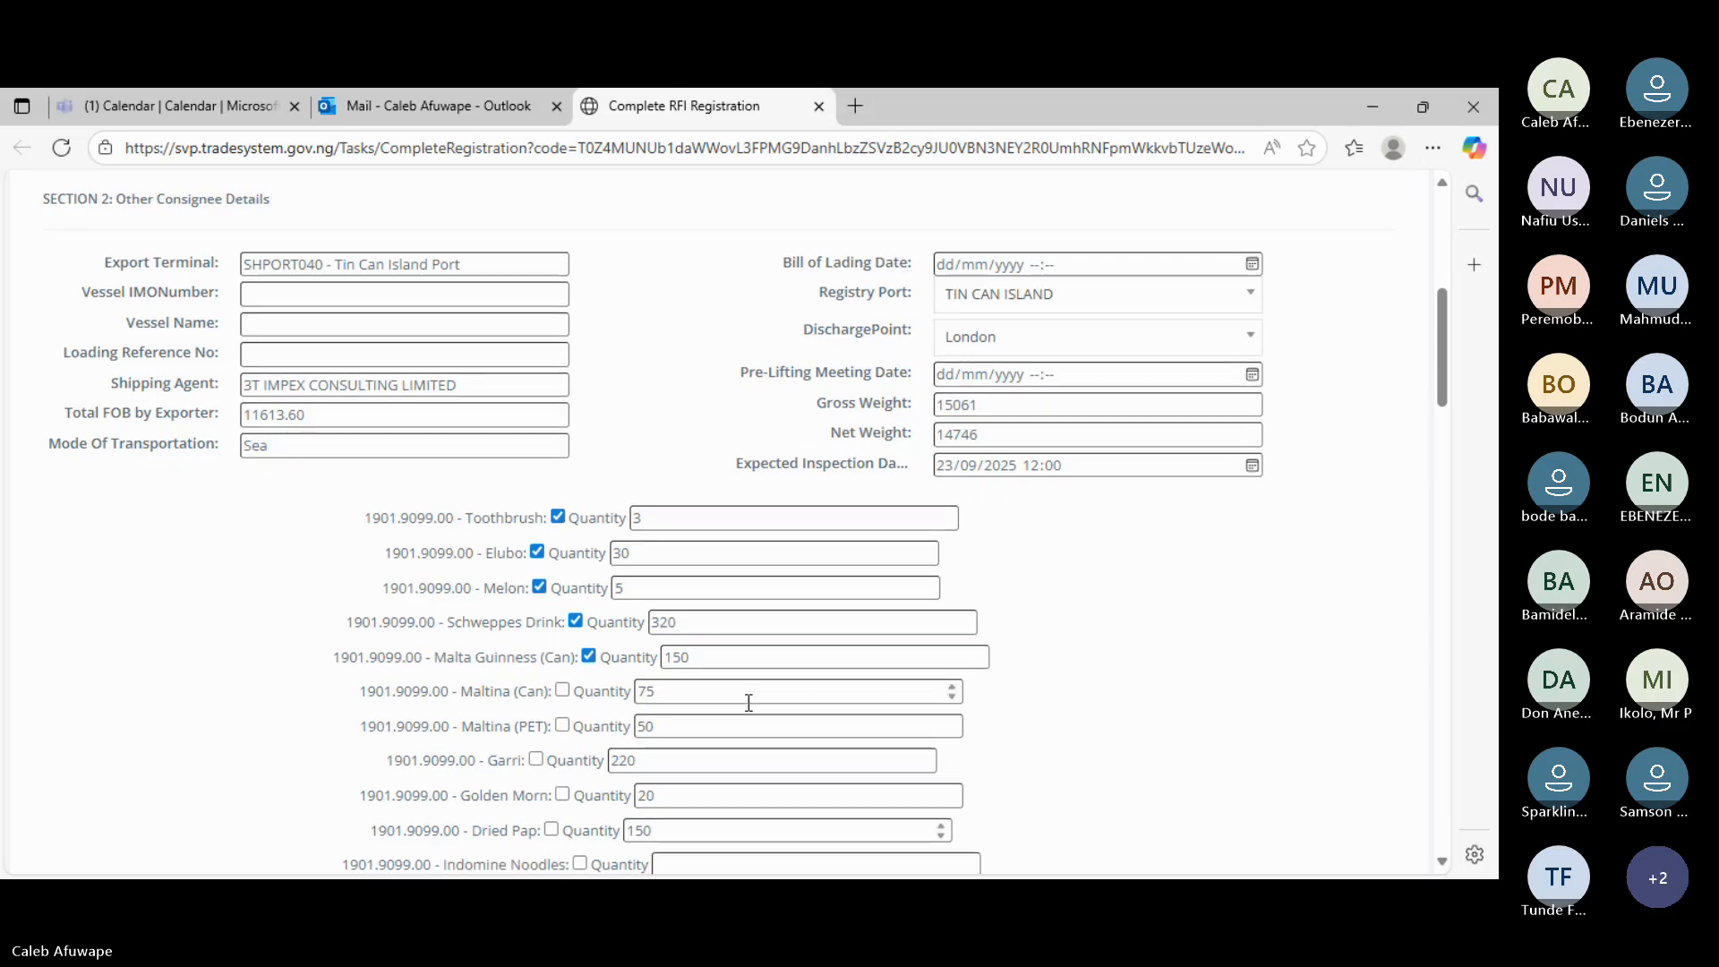
pyautogui.click(719, 772)
pyautogui.write('450')
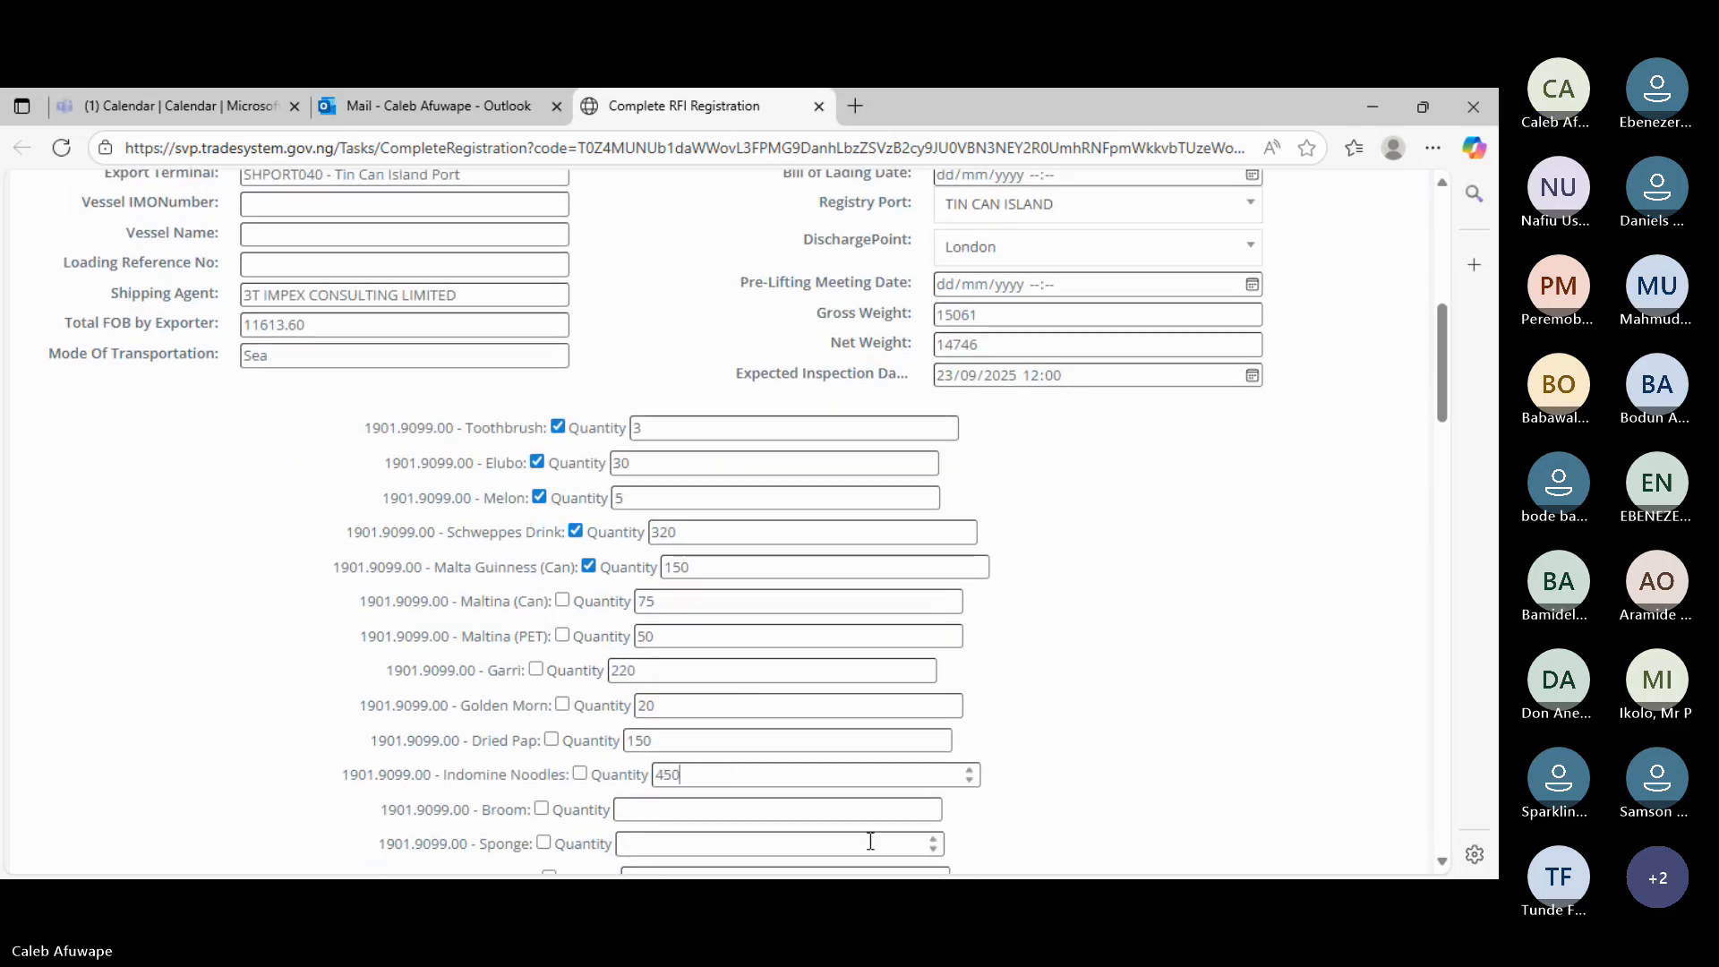
pyautogui.hotkey('alt', 'Tab')
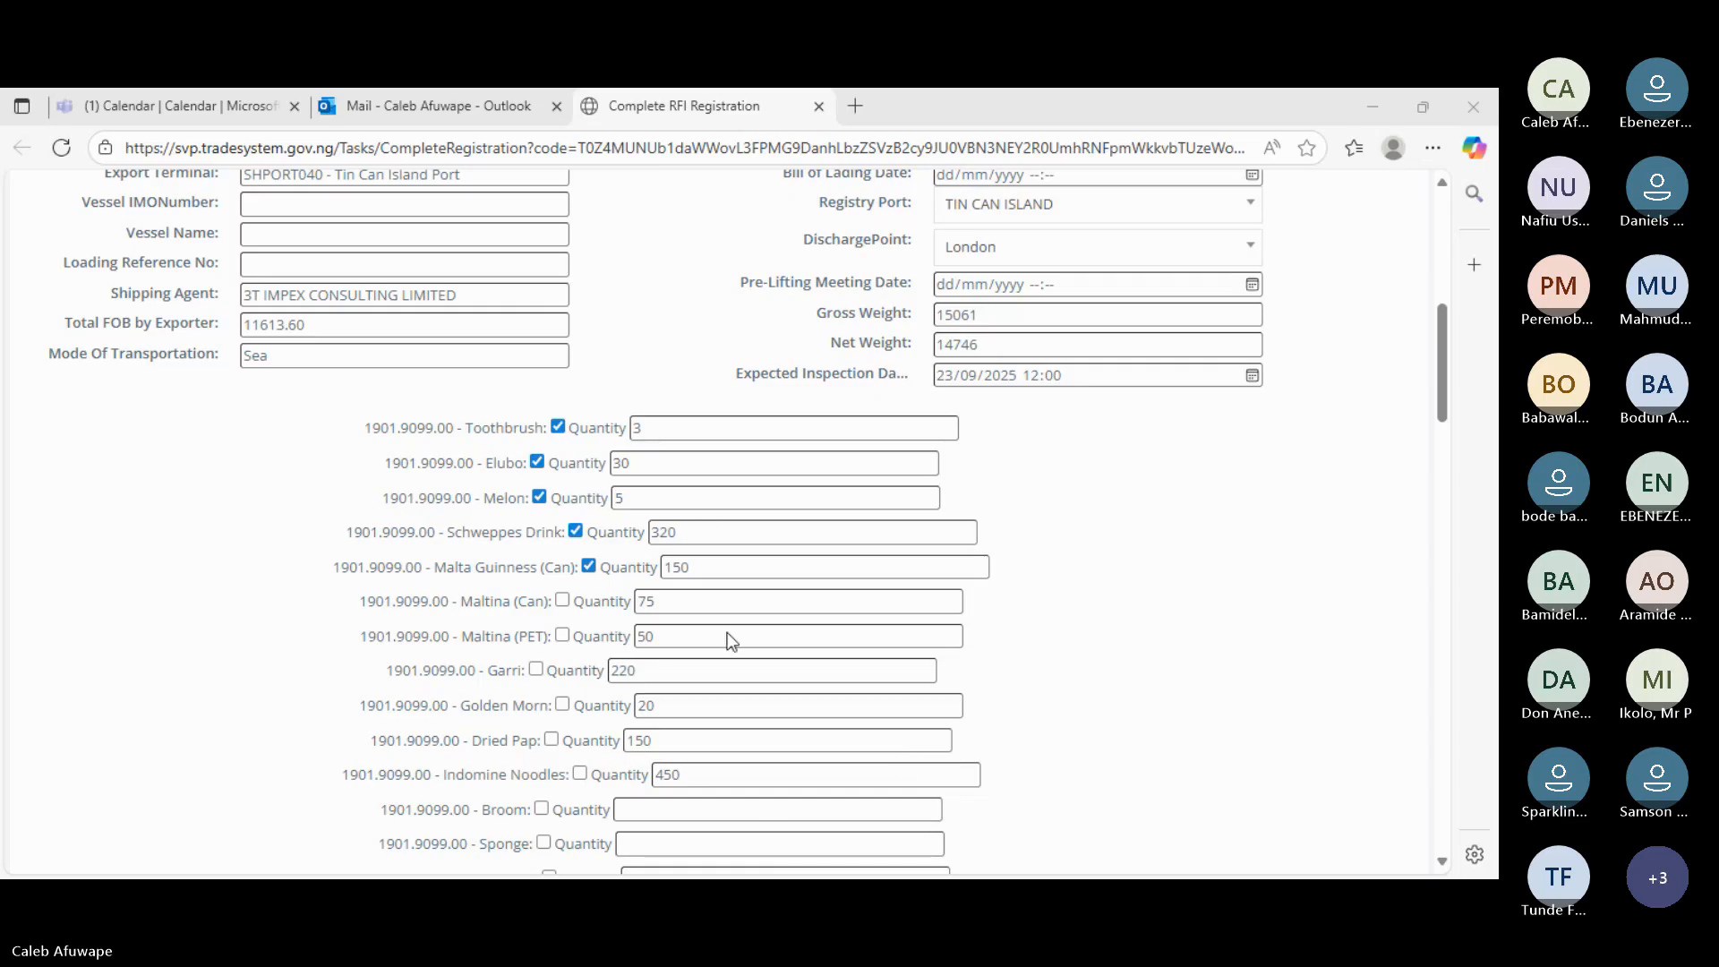
pyautogui.click(770, 817)
pyautogui.write('720')
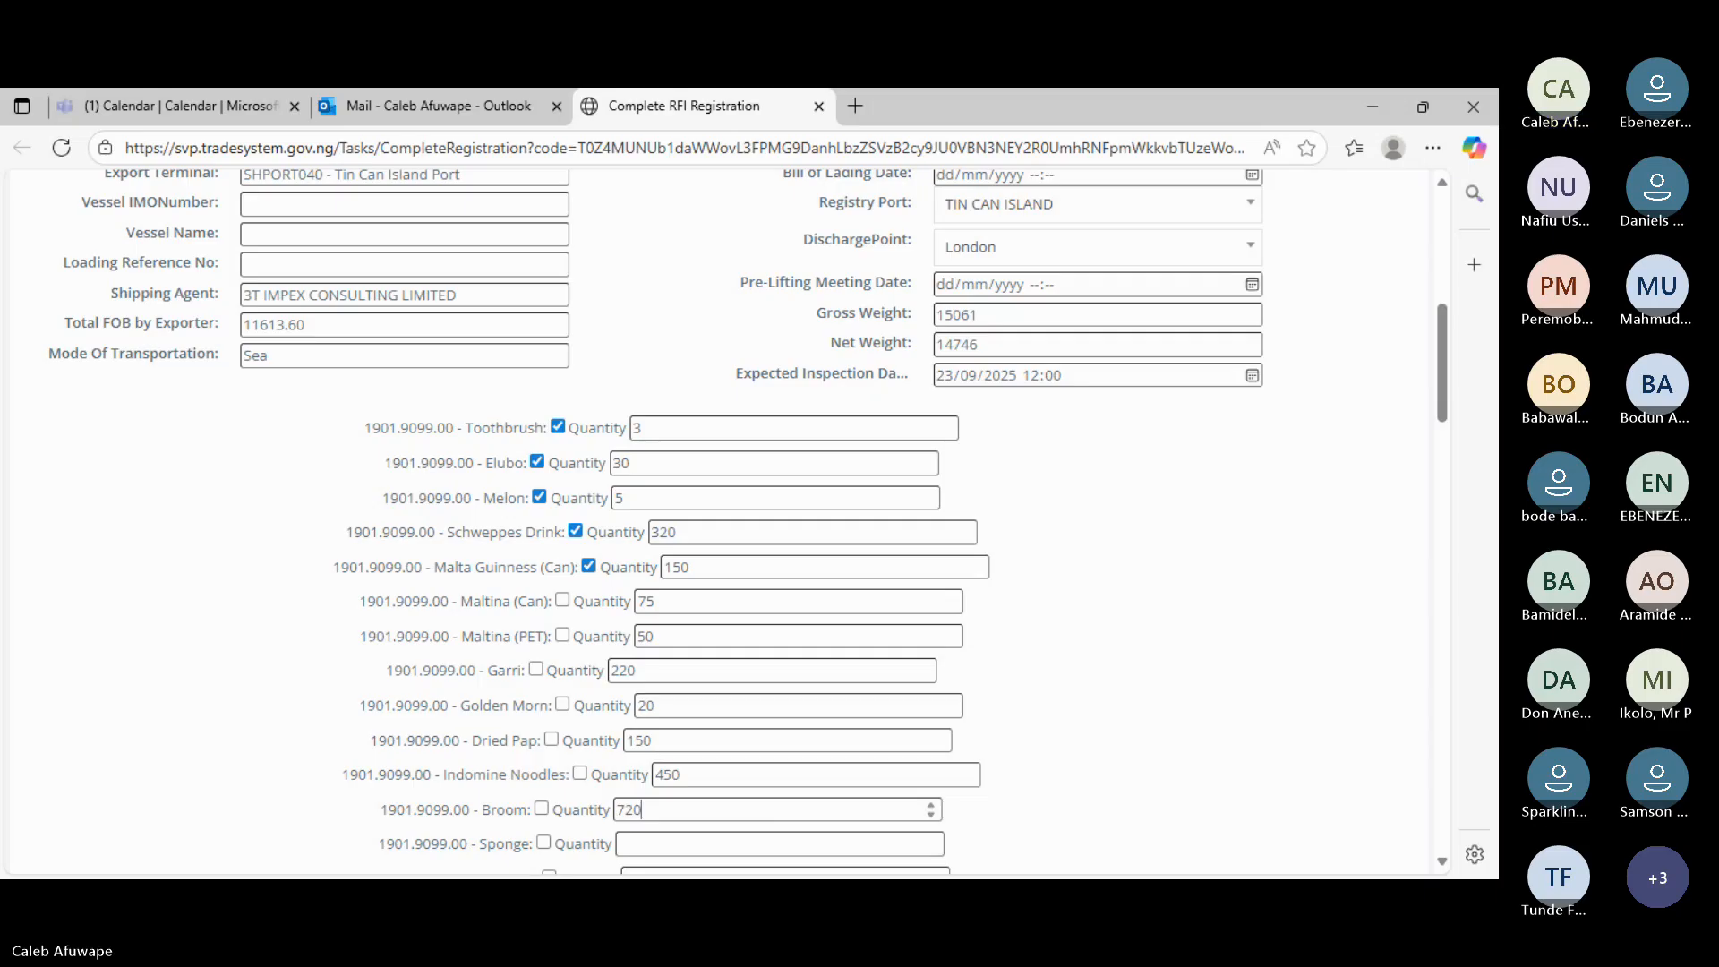
pyautogui.click(728, 844)
pyautogui.write('720')
pyautogui.scroll(-1, 782, 768)
pyautogui.scroll(-3, 781, 768)
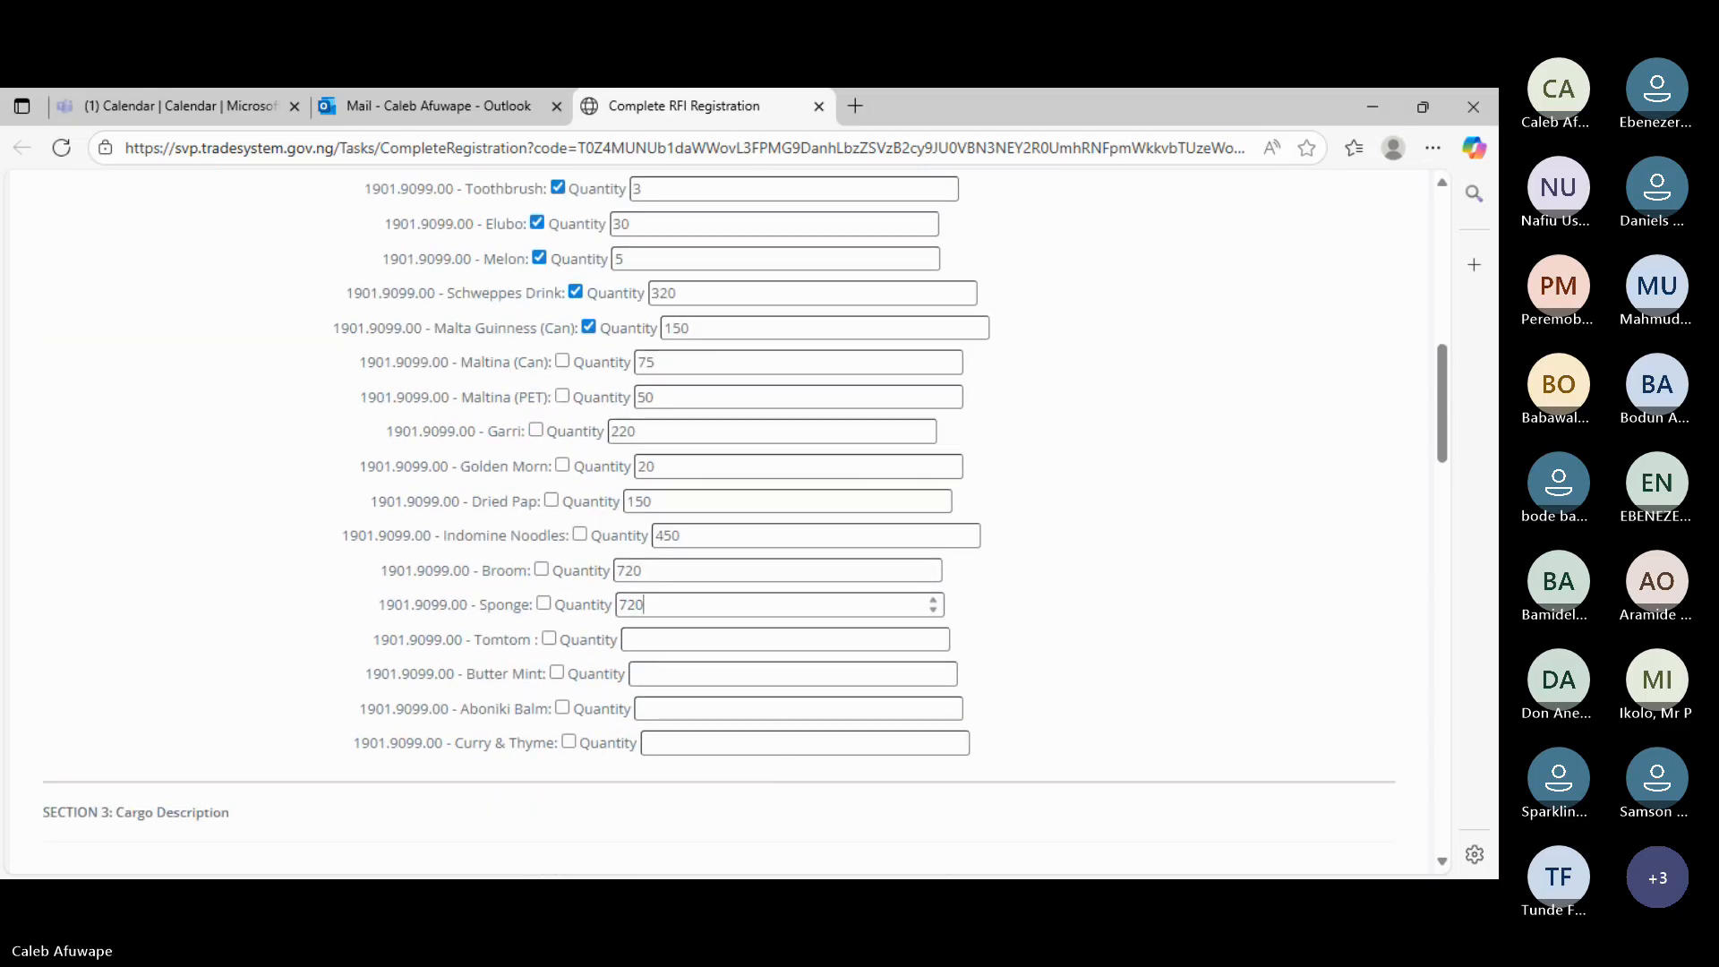
# - Tick Maltina (Can), Maltina (PET), Garri, Indomine Noodles, Sponge, Tomtom and Butter Mint; set Tomtom and Butter Mint to 10
pyautogui.click(697, 634)
pyautogui.write('10')
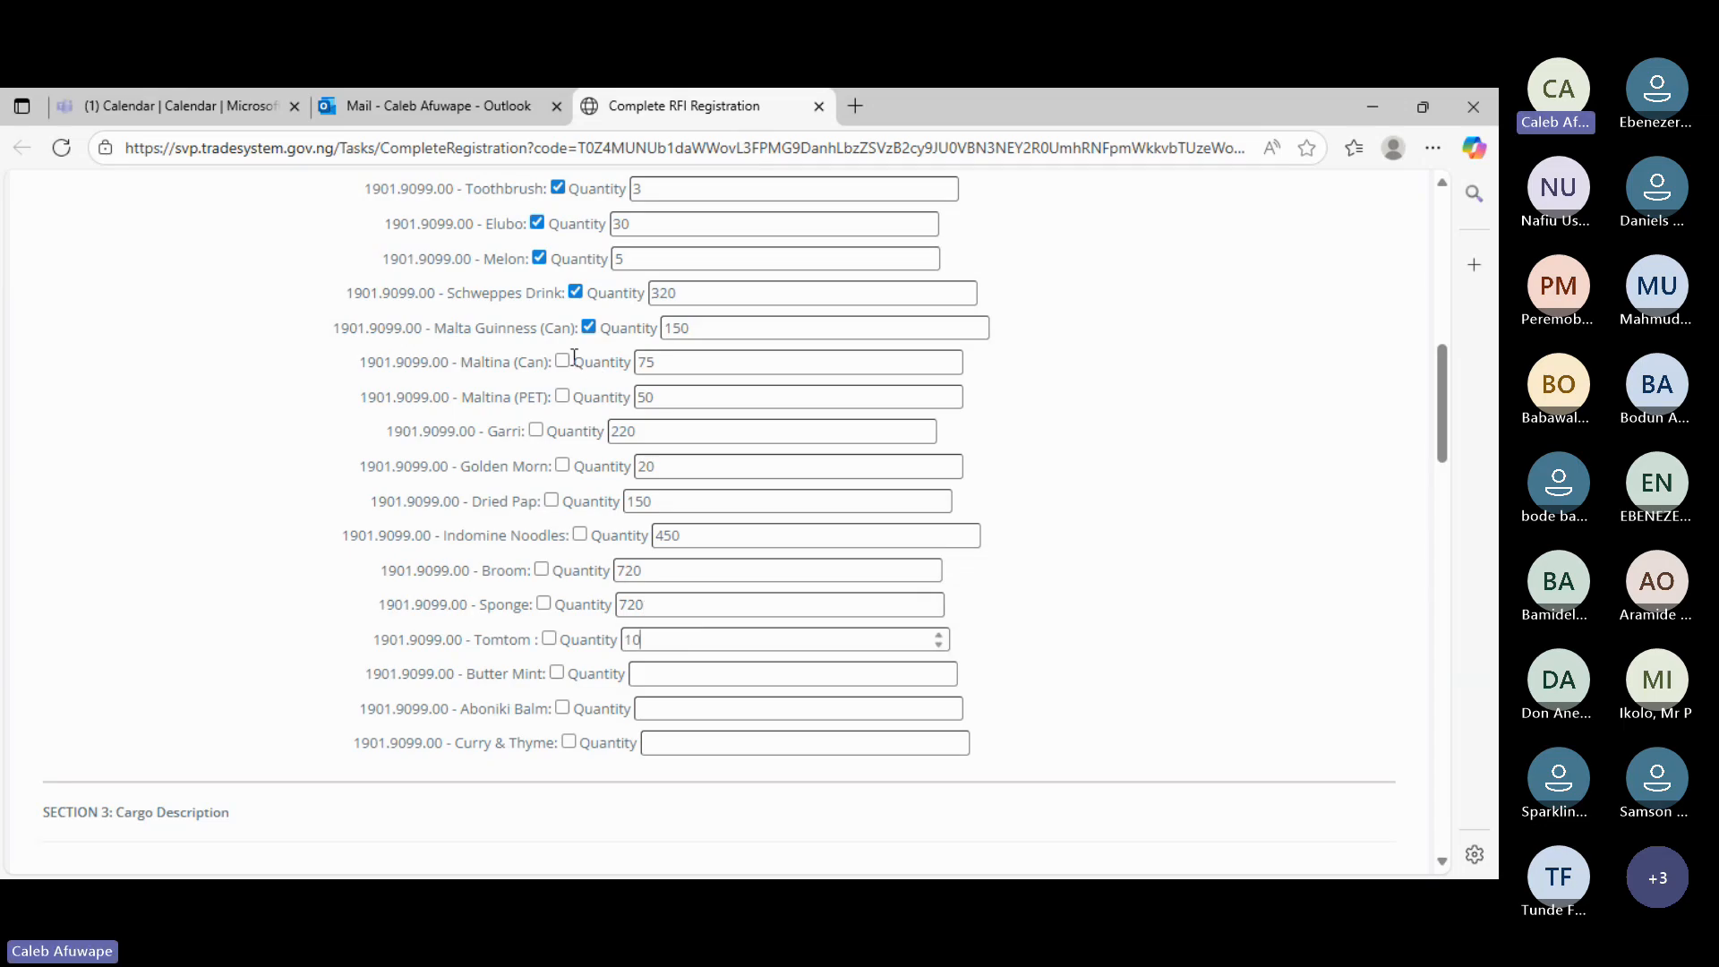
pyautogui.click(562, 361)
pyautogui.click(562, 396)
pyautogui.click(535, 429)
pyautogui.click(581, 536)
pyautogui.click(544, 603)
pyautogui.click(549, 640)
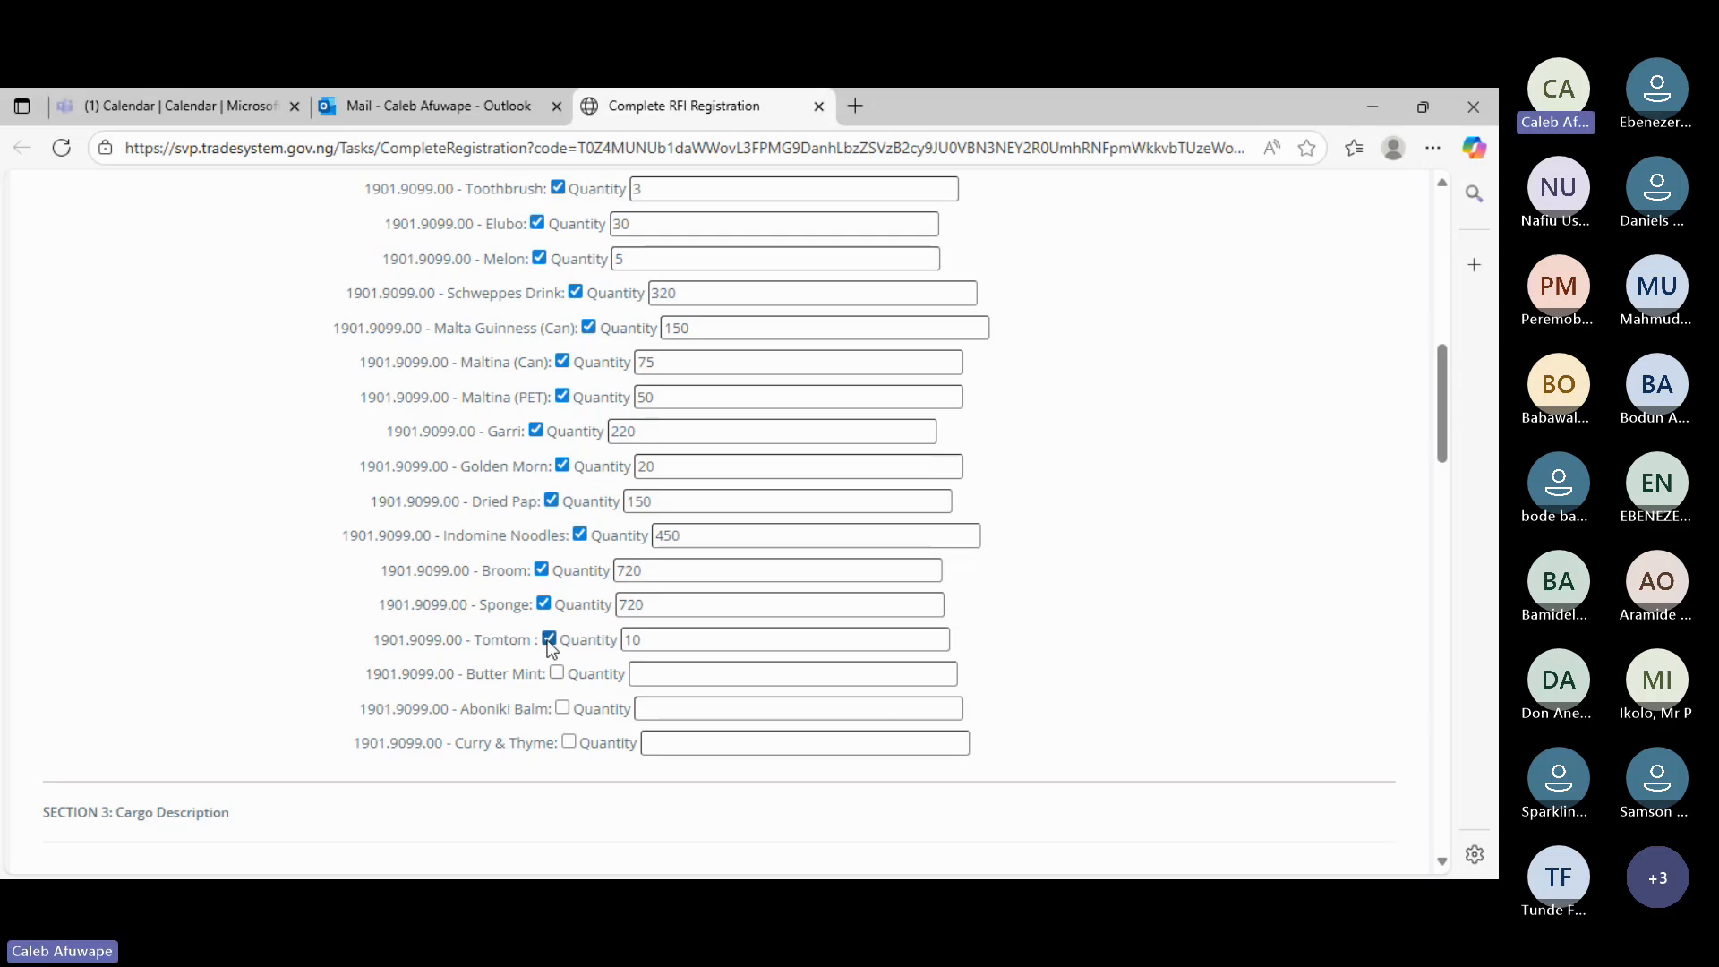
pyautogui.click(557, 673)
pyautogui.write('10')
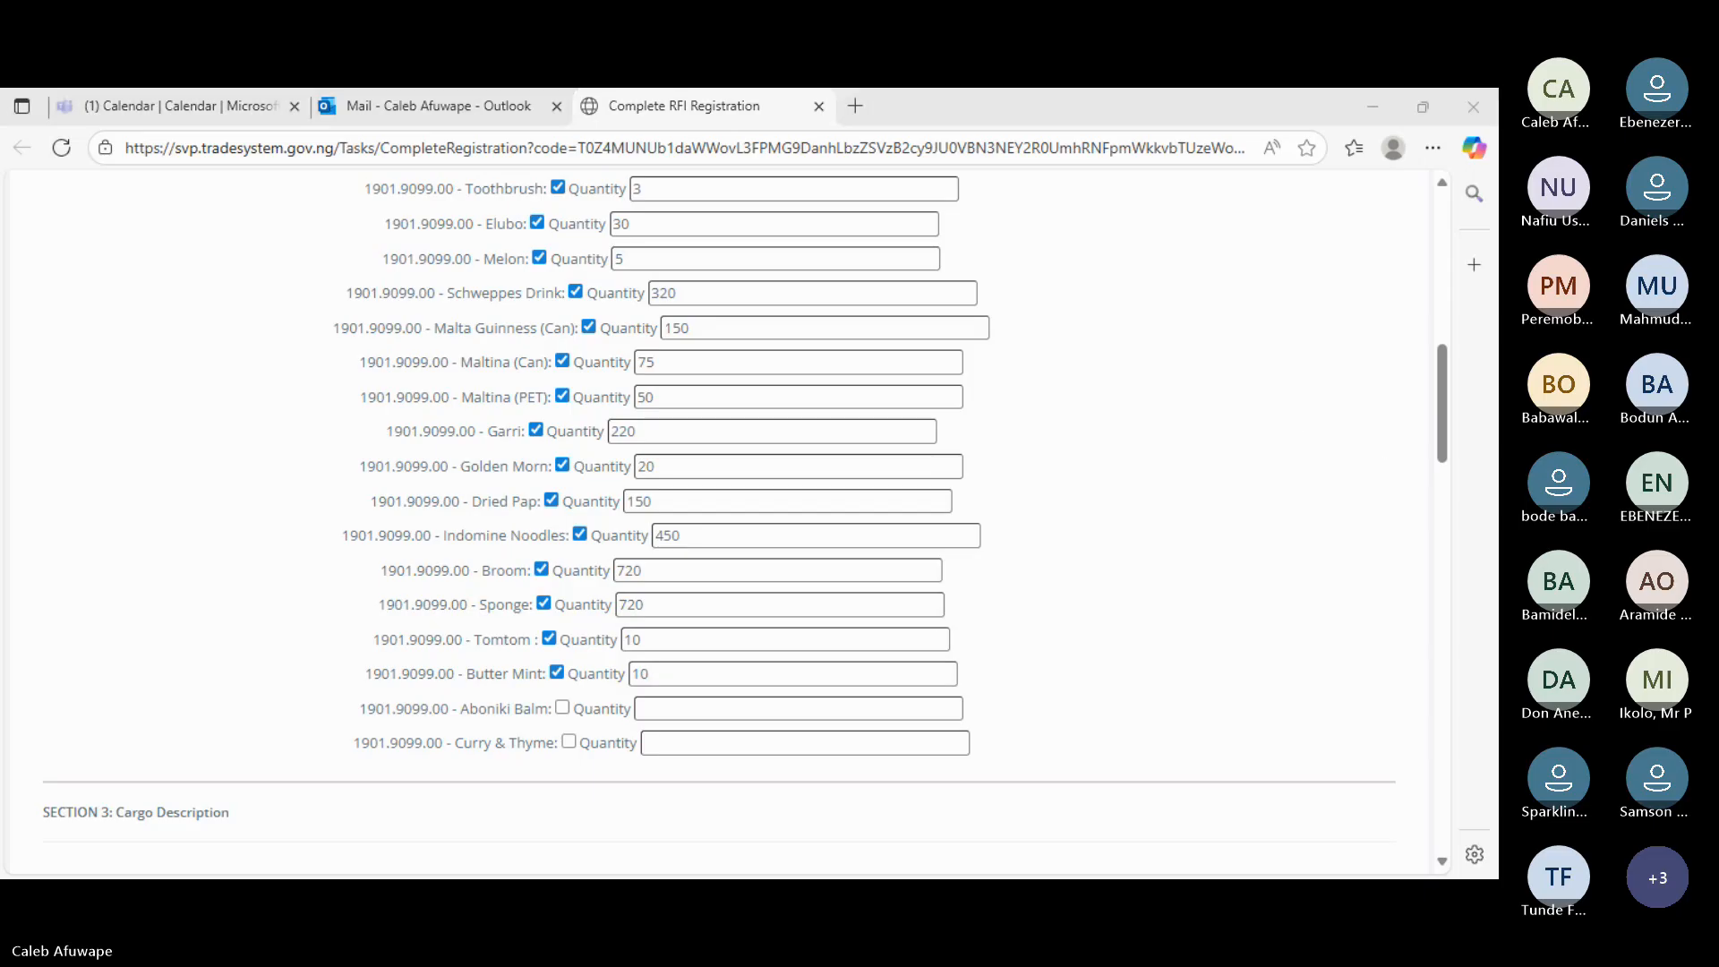
# - Tick Aboniki Balm with quantity 50 and Curry & Thyme with quantity 20
pyautogui.hotkey('alt', 'Tab')
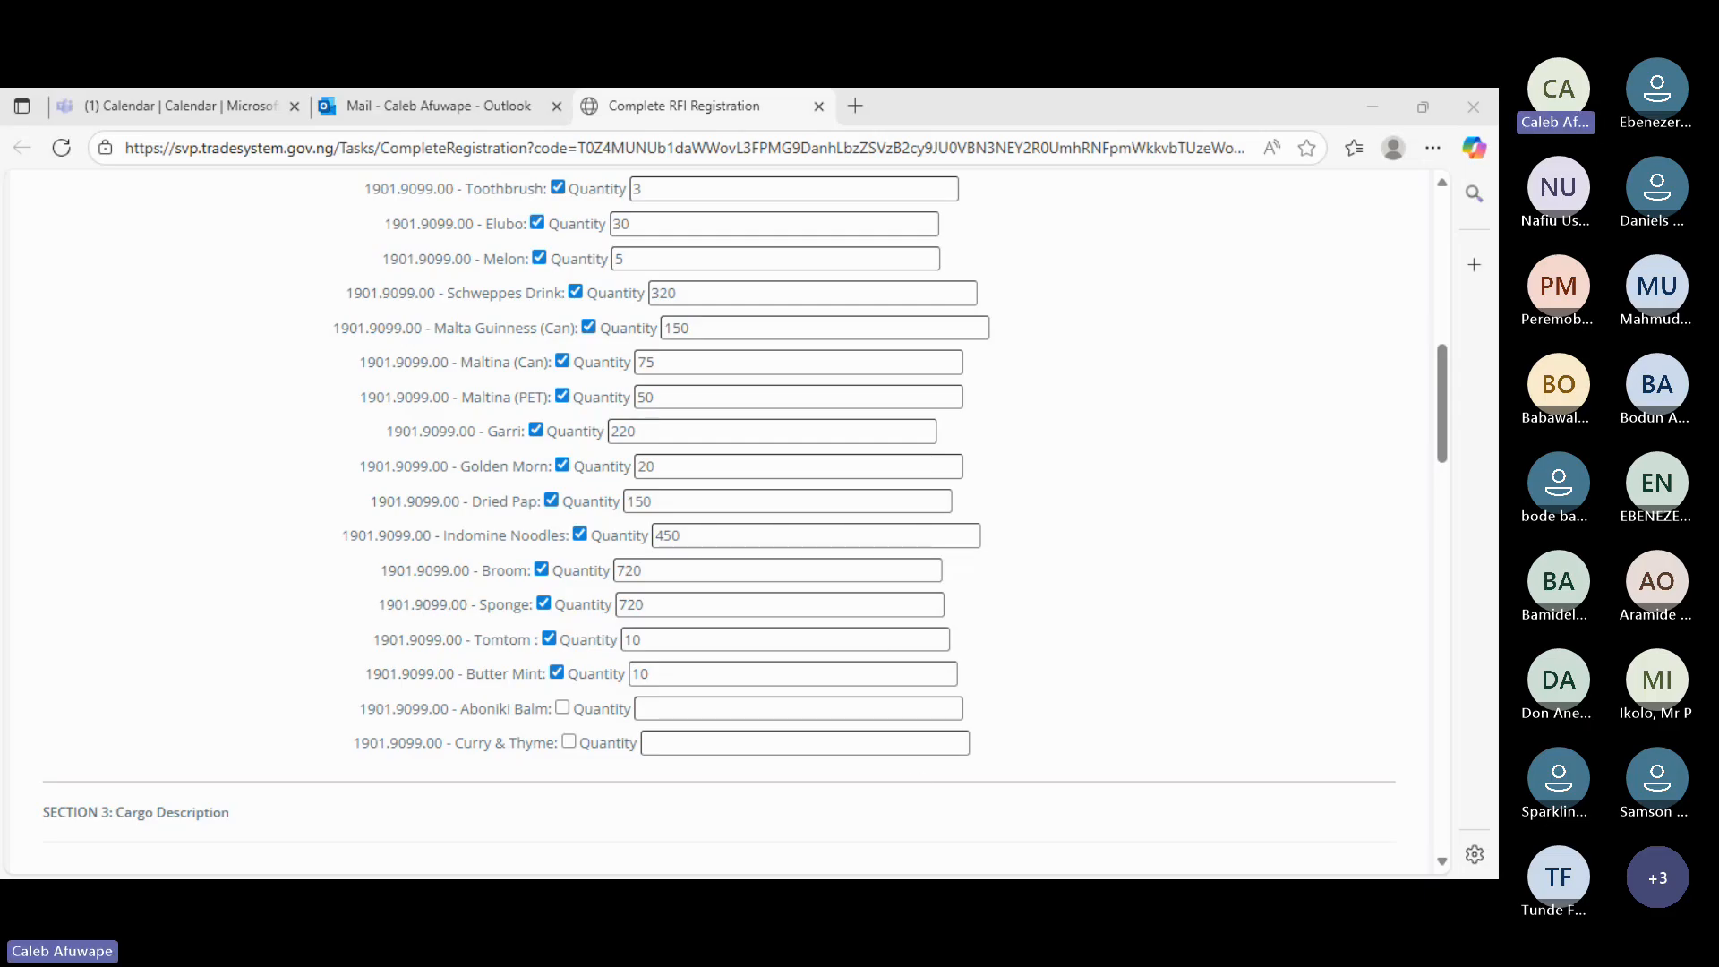
pyautogui.hotkey('alt', 'Tab')
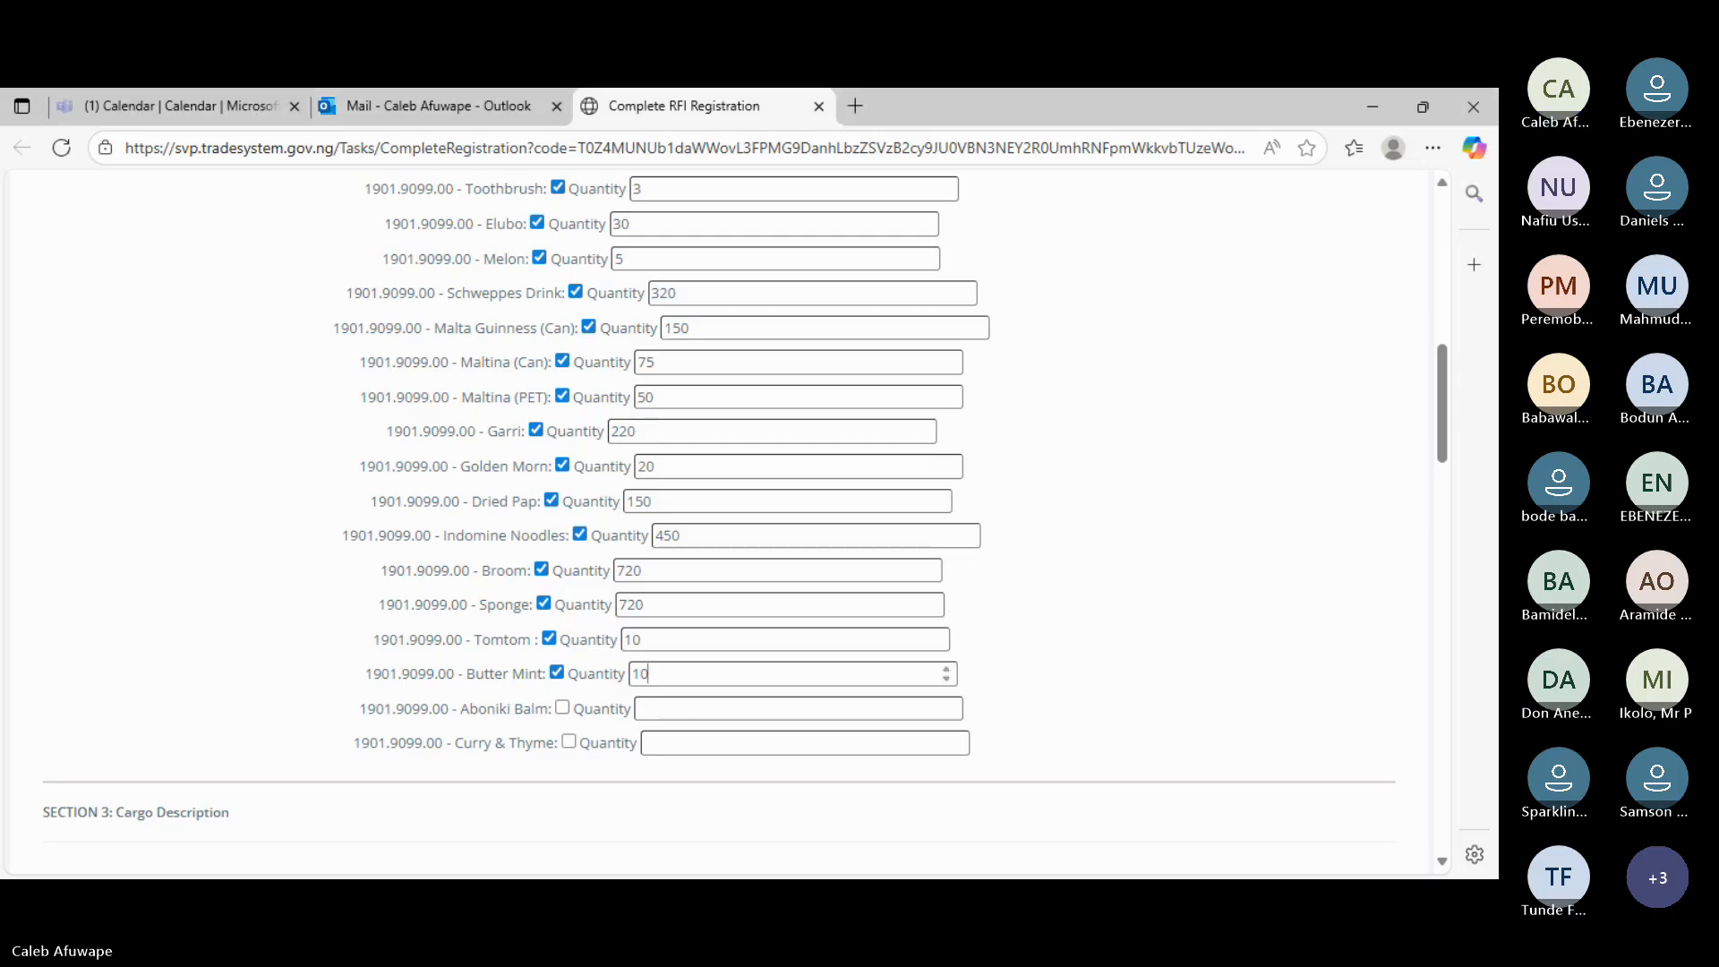
pyautogui.click(563, 708)
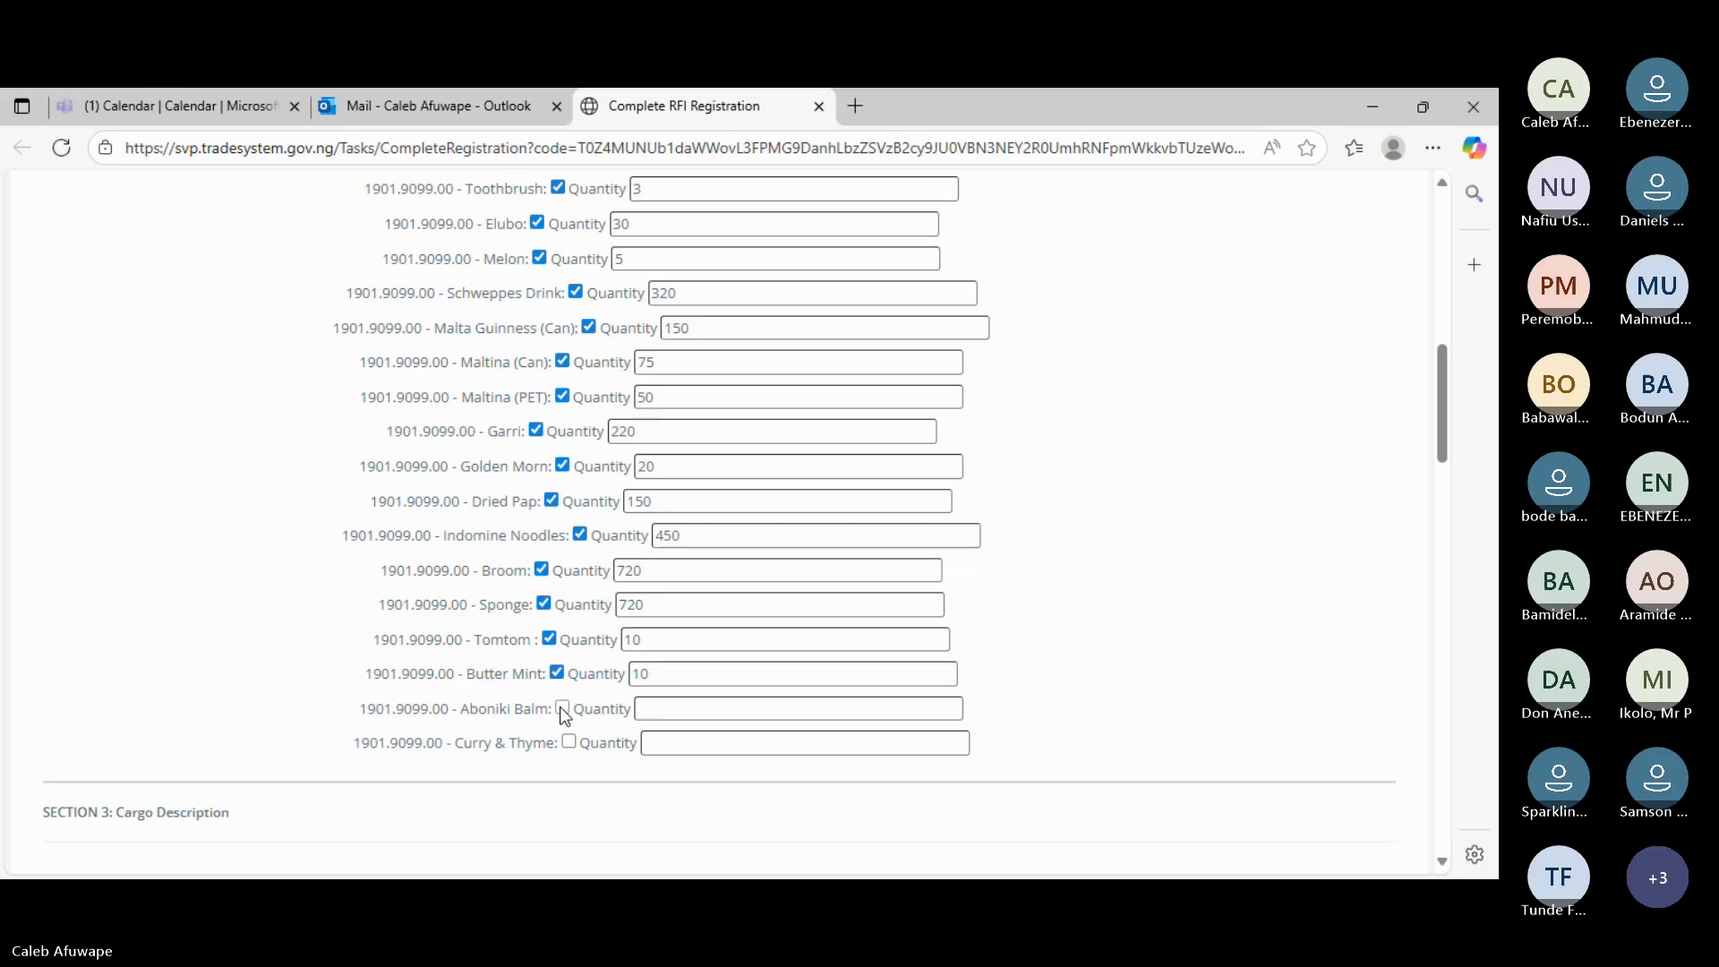
pyautogui.click(645, 708)
pyautogui.write('50')
pyautogui.click(569, 742)
pyautogui.click(669, 741)
pyautogui.write('2')
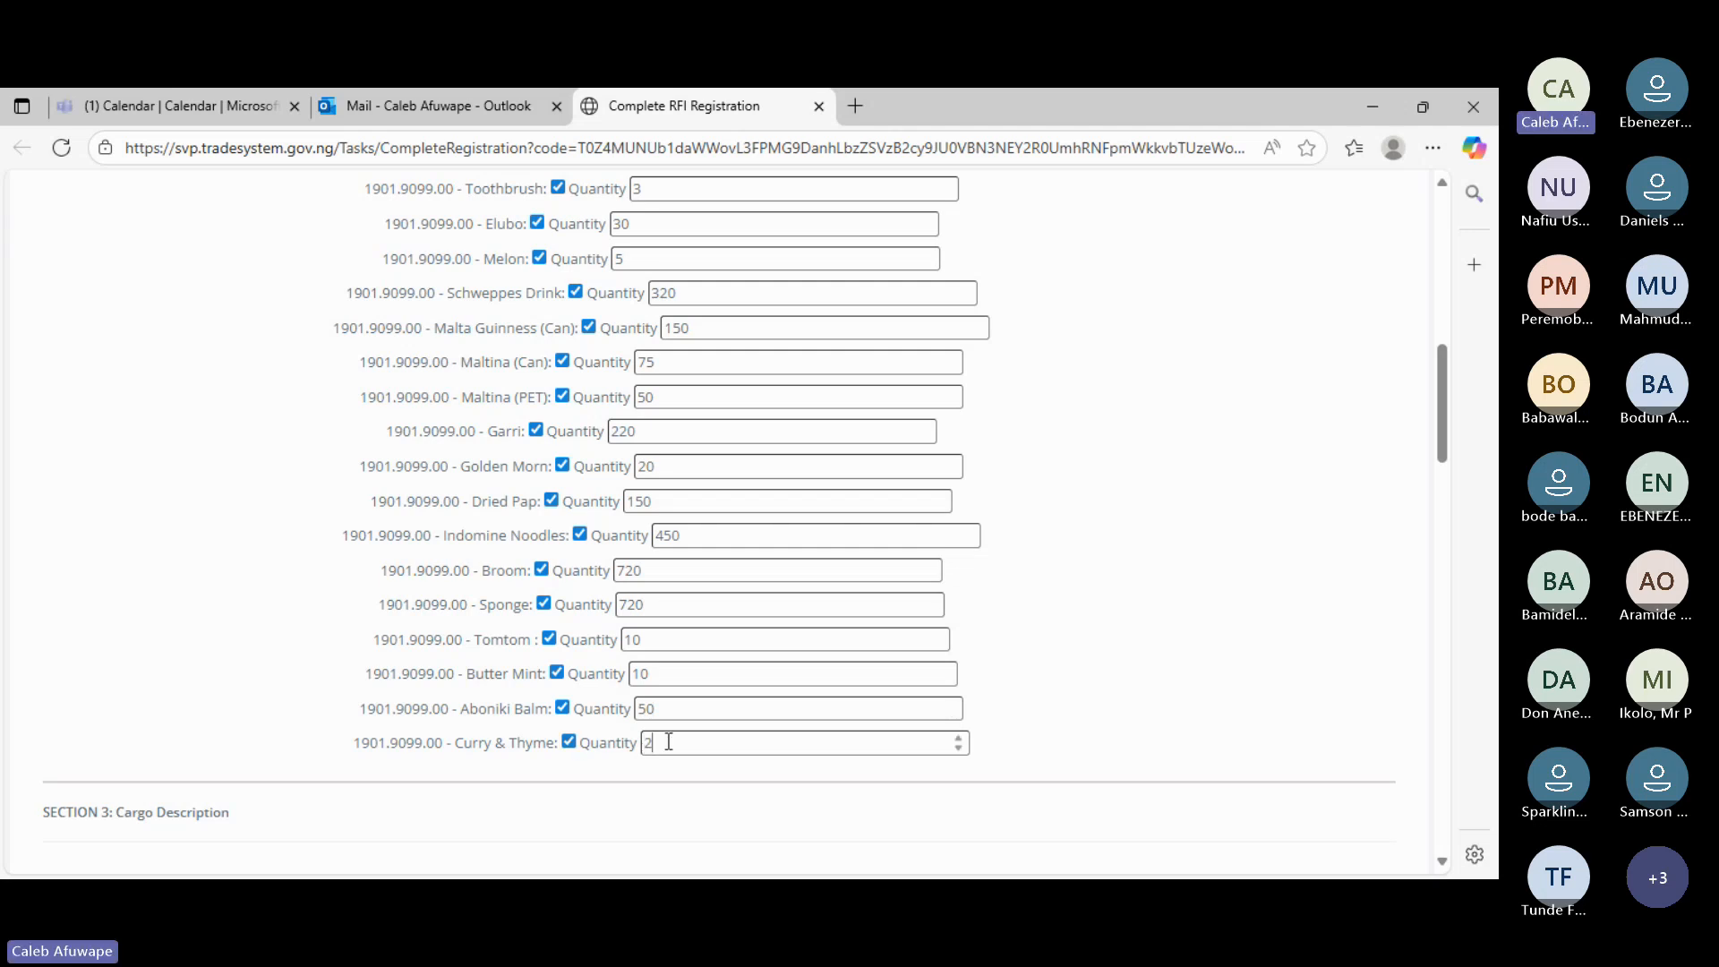
pyautogui.write('0')
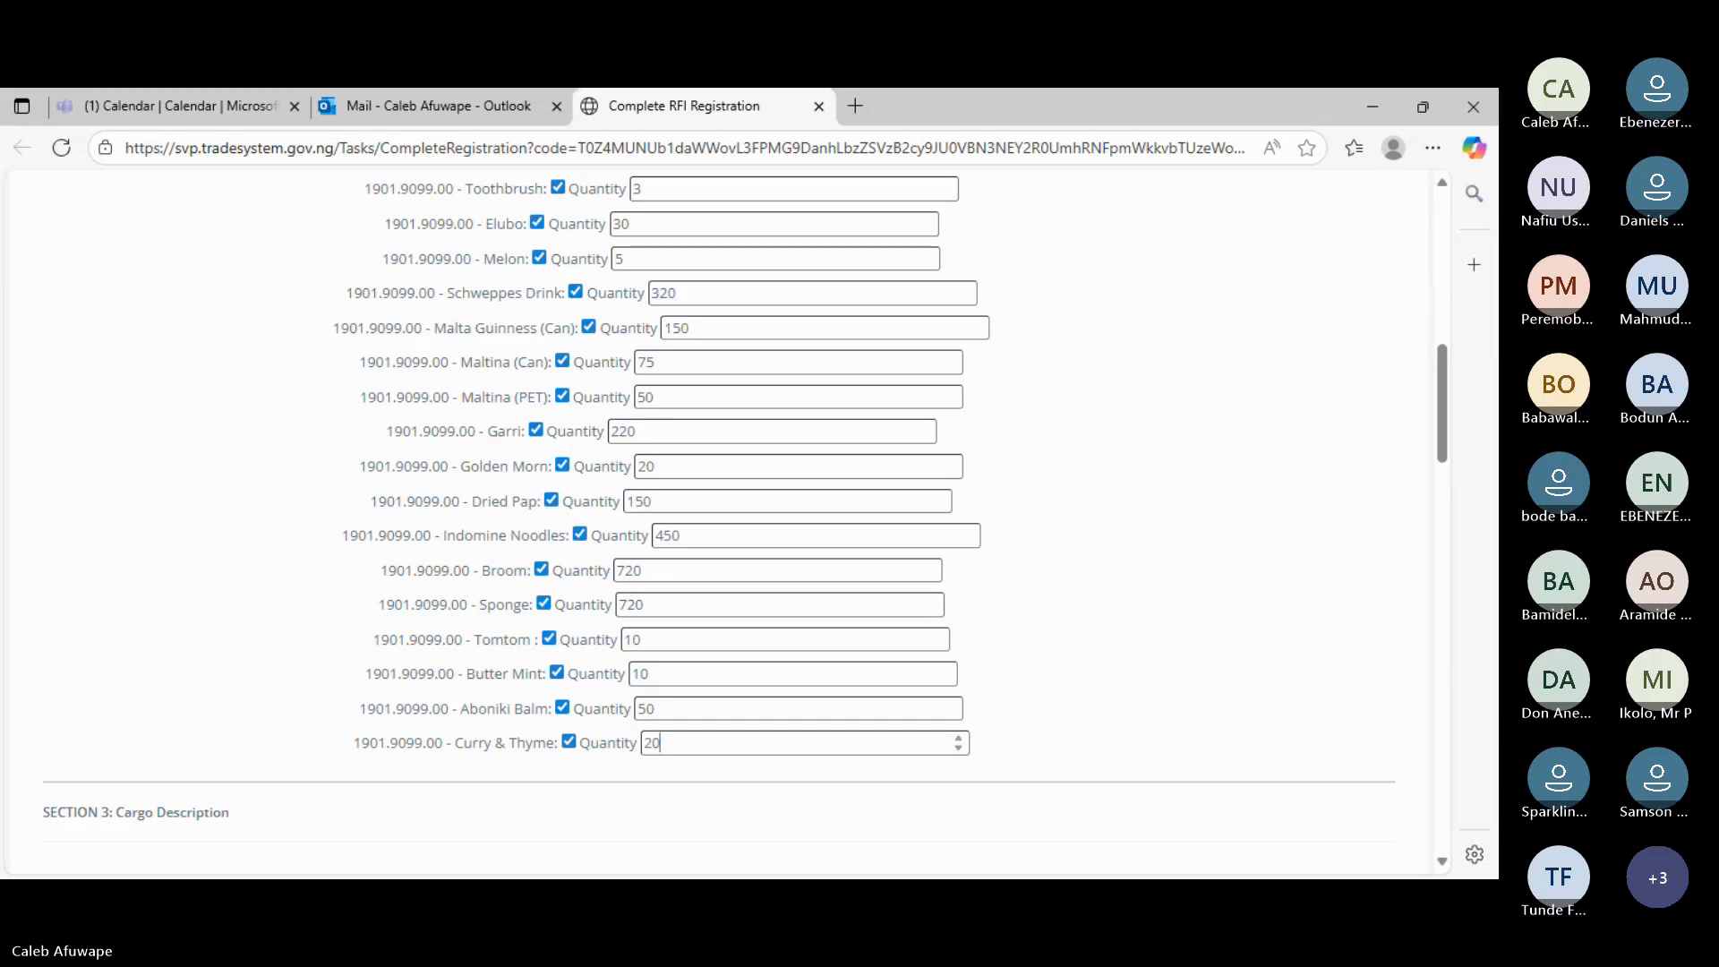
pyautogui.click(1219, 832)
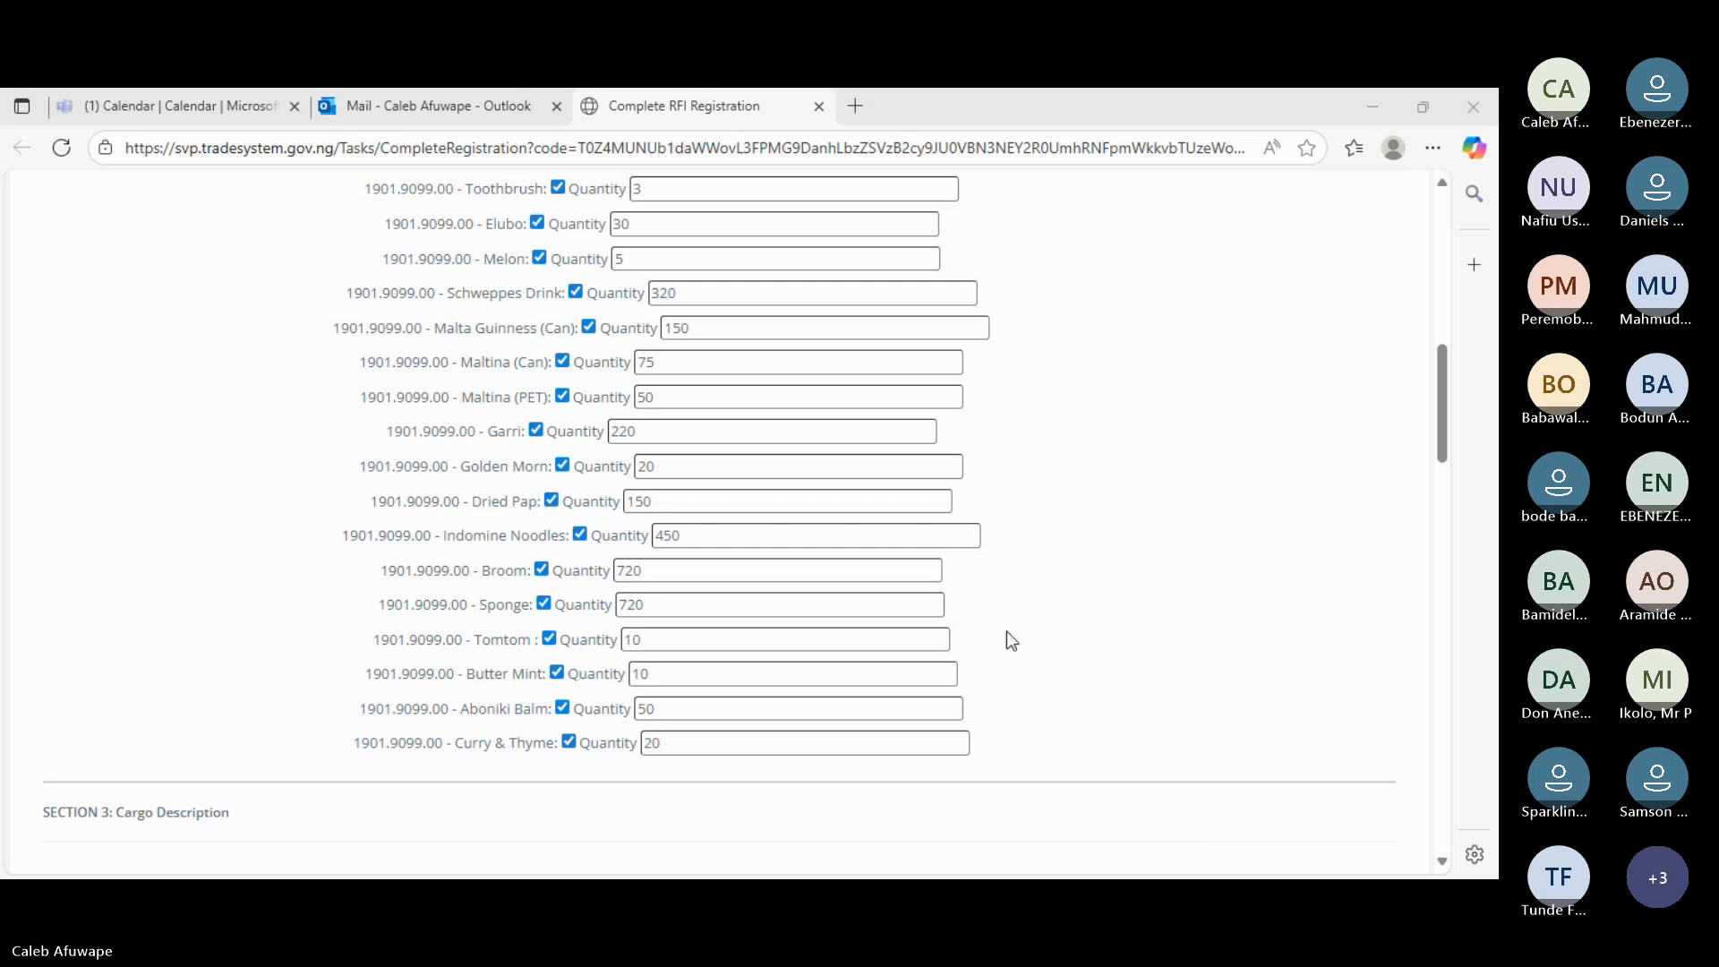
# - Scroll back to Section 2 Other Consignee Details and point out the Vessel IMONumber label
pyautogui.scroll(-2, 1148, 614)
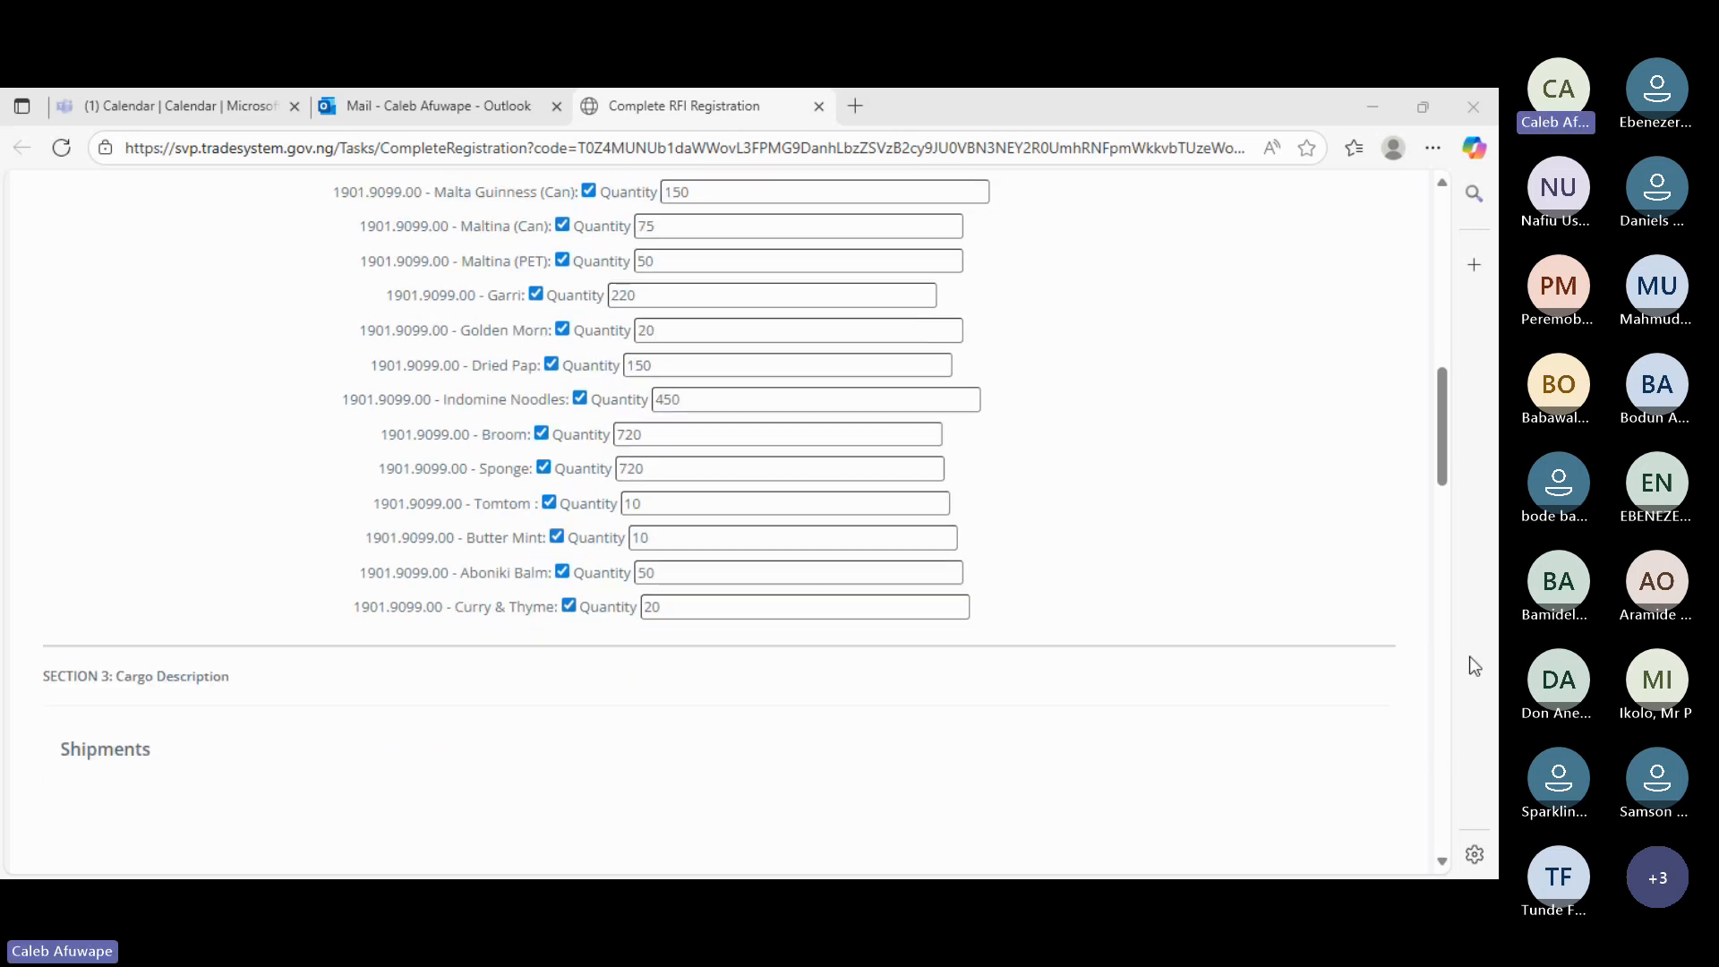
pyautogui.click(1154, 499)
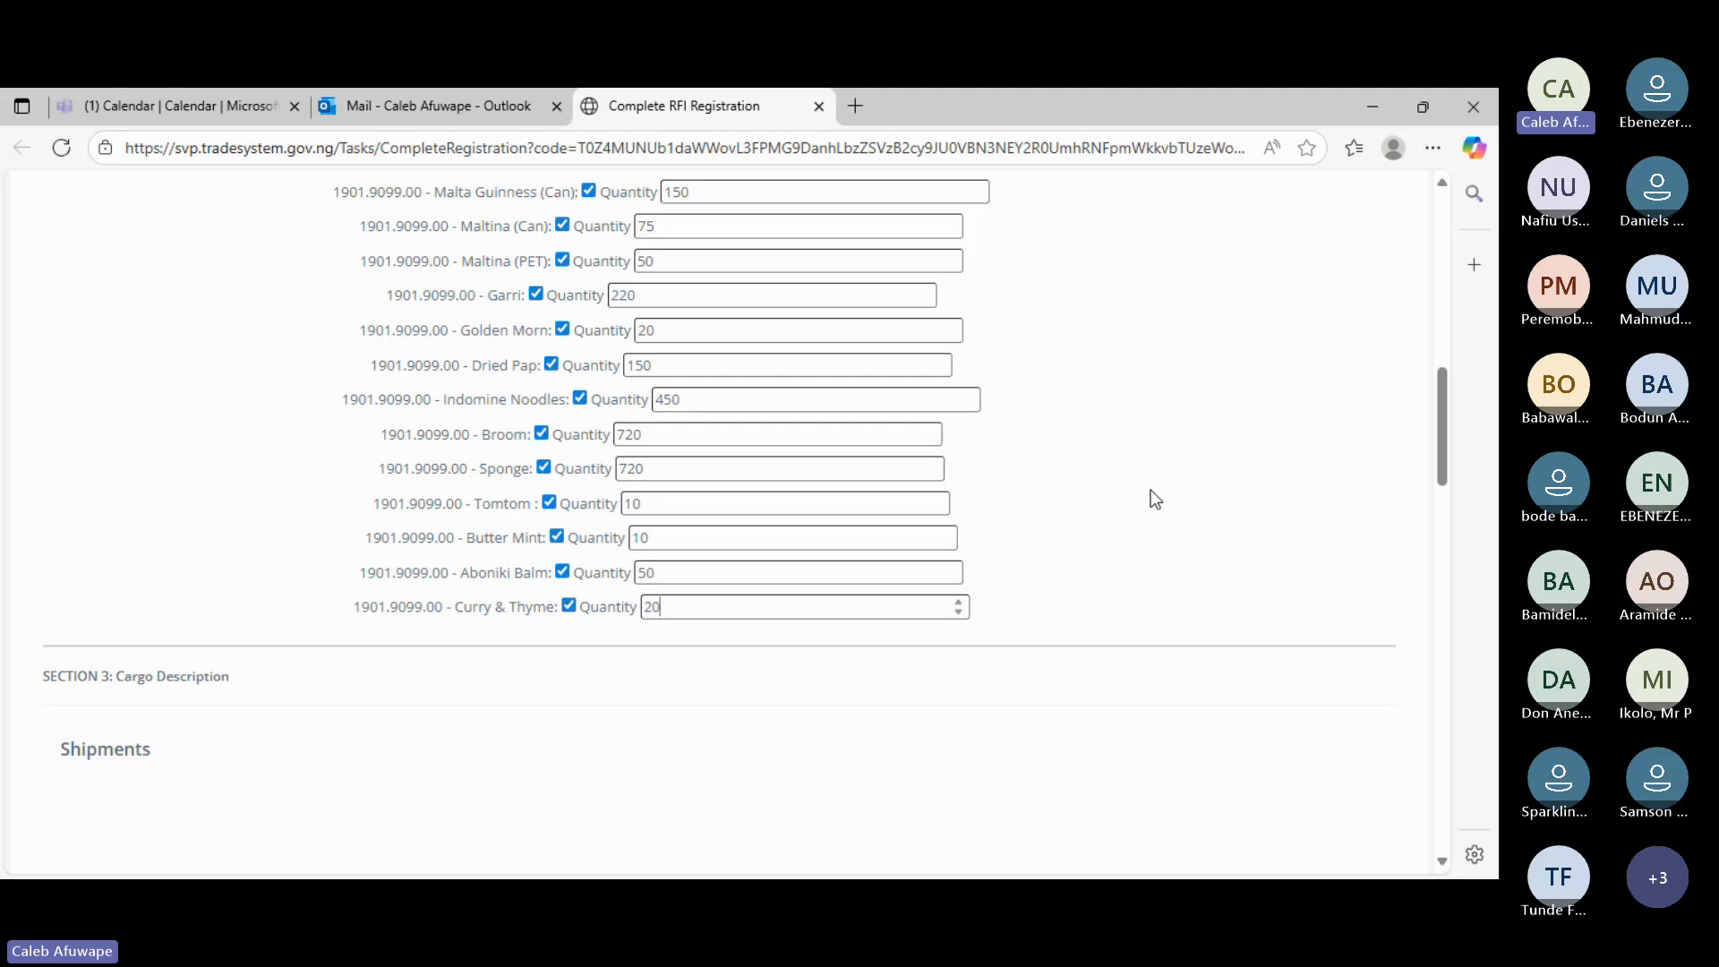
pyautogui.scroll(4, 1154, 498)
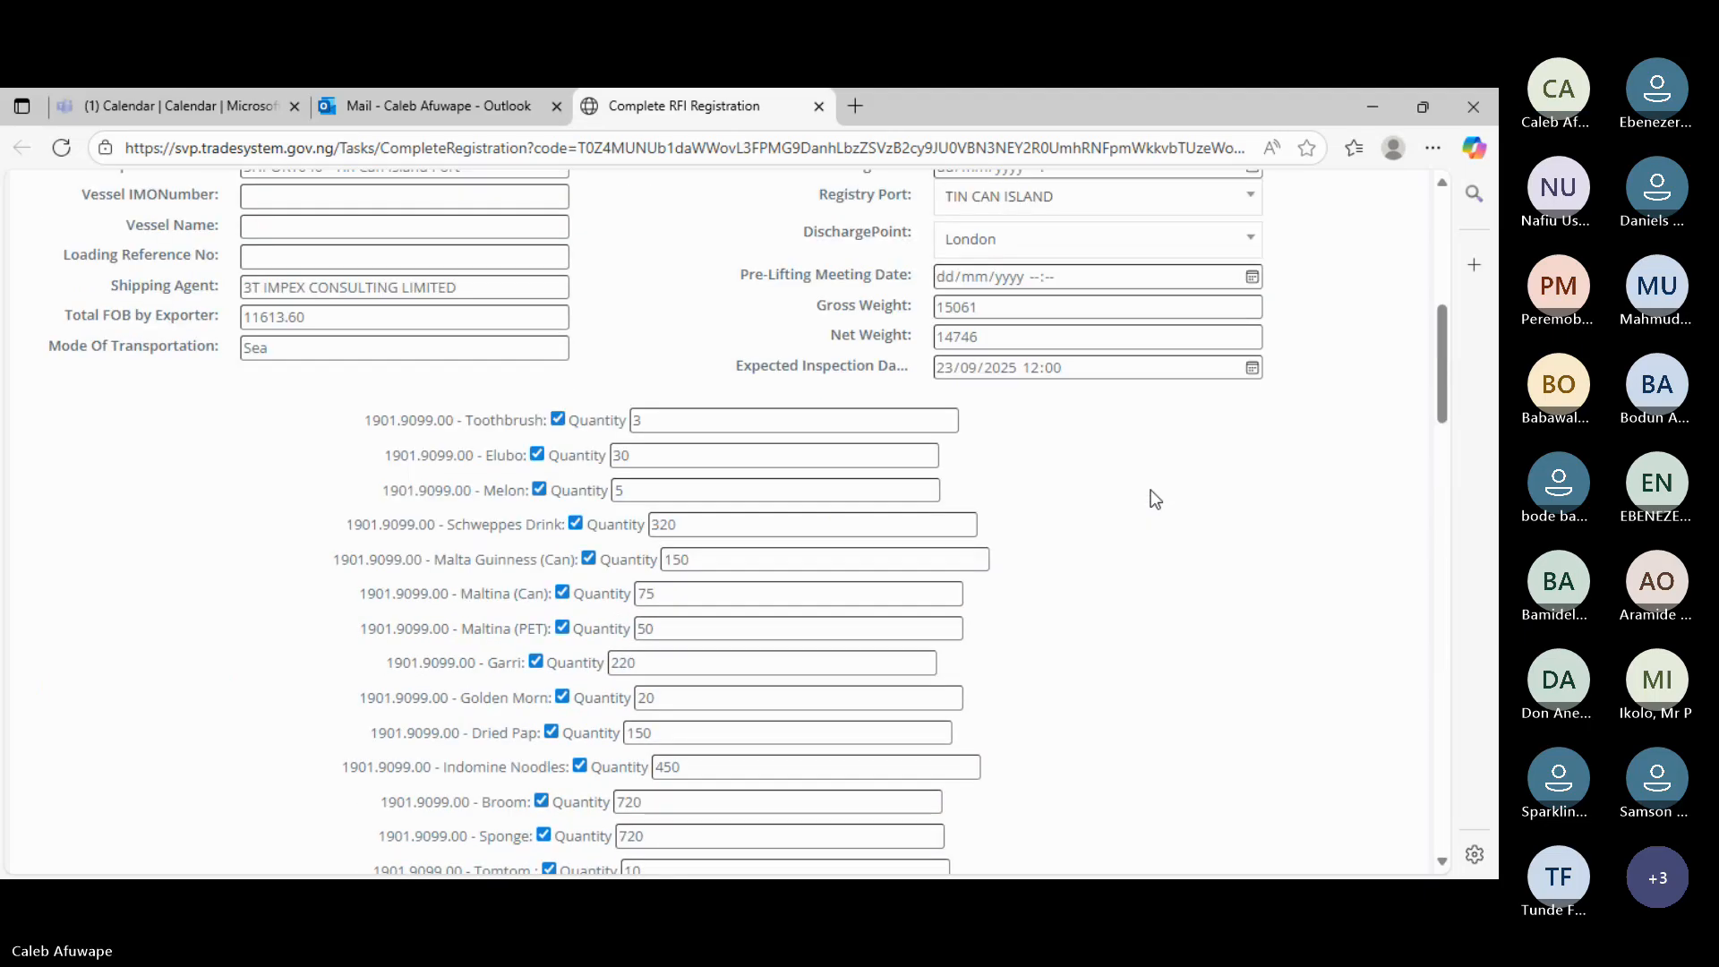
pyautogui.scroll(-1, 1154, 498)
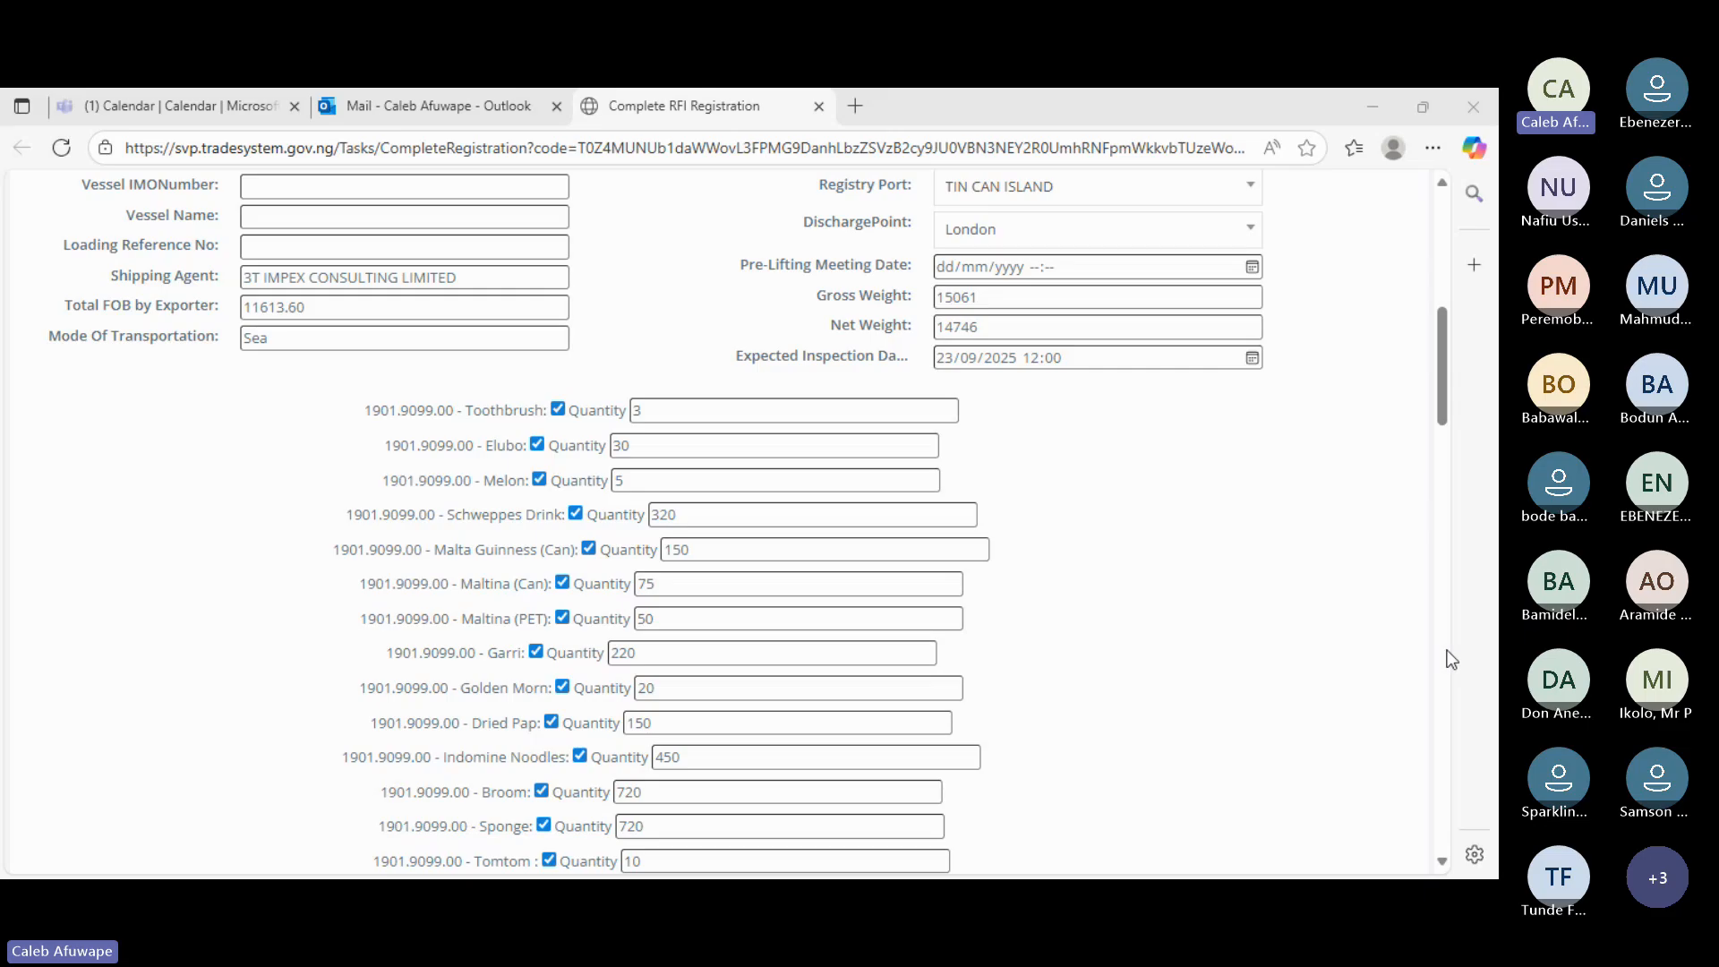
pyautogui.click(1184, 487)
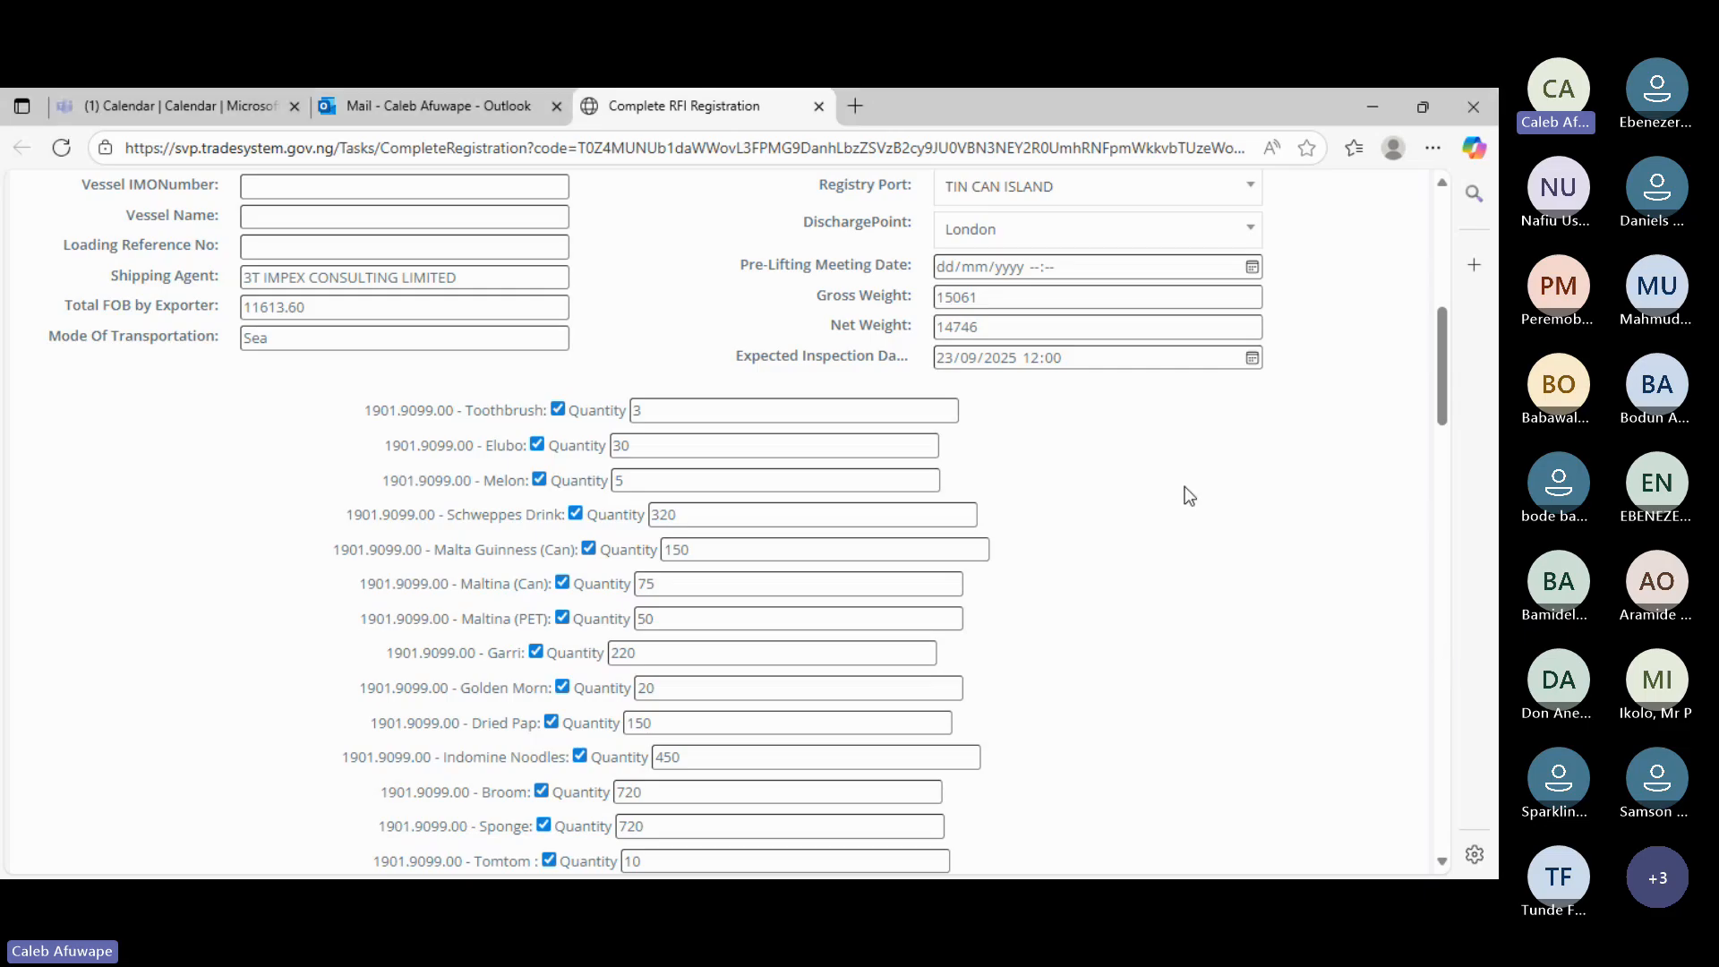
pyautogui.scroll(-2, 1184, 486)
pyautogui.scroll(4, 1185, 486)
pyautogui.scroll(1, 1185, 487)
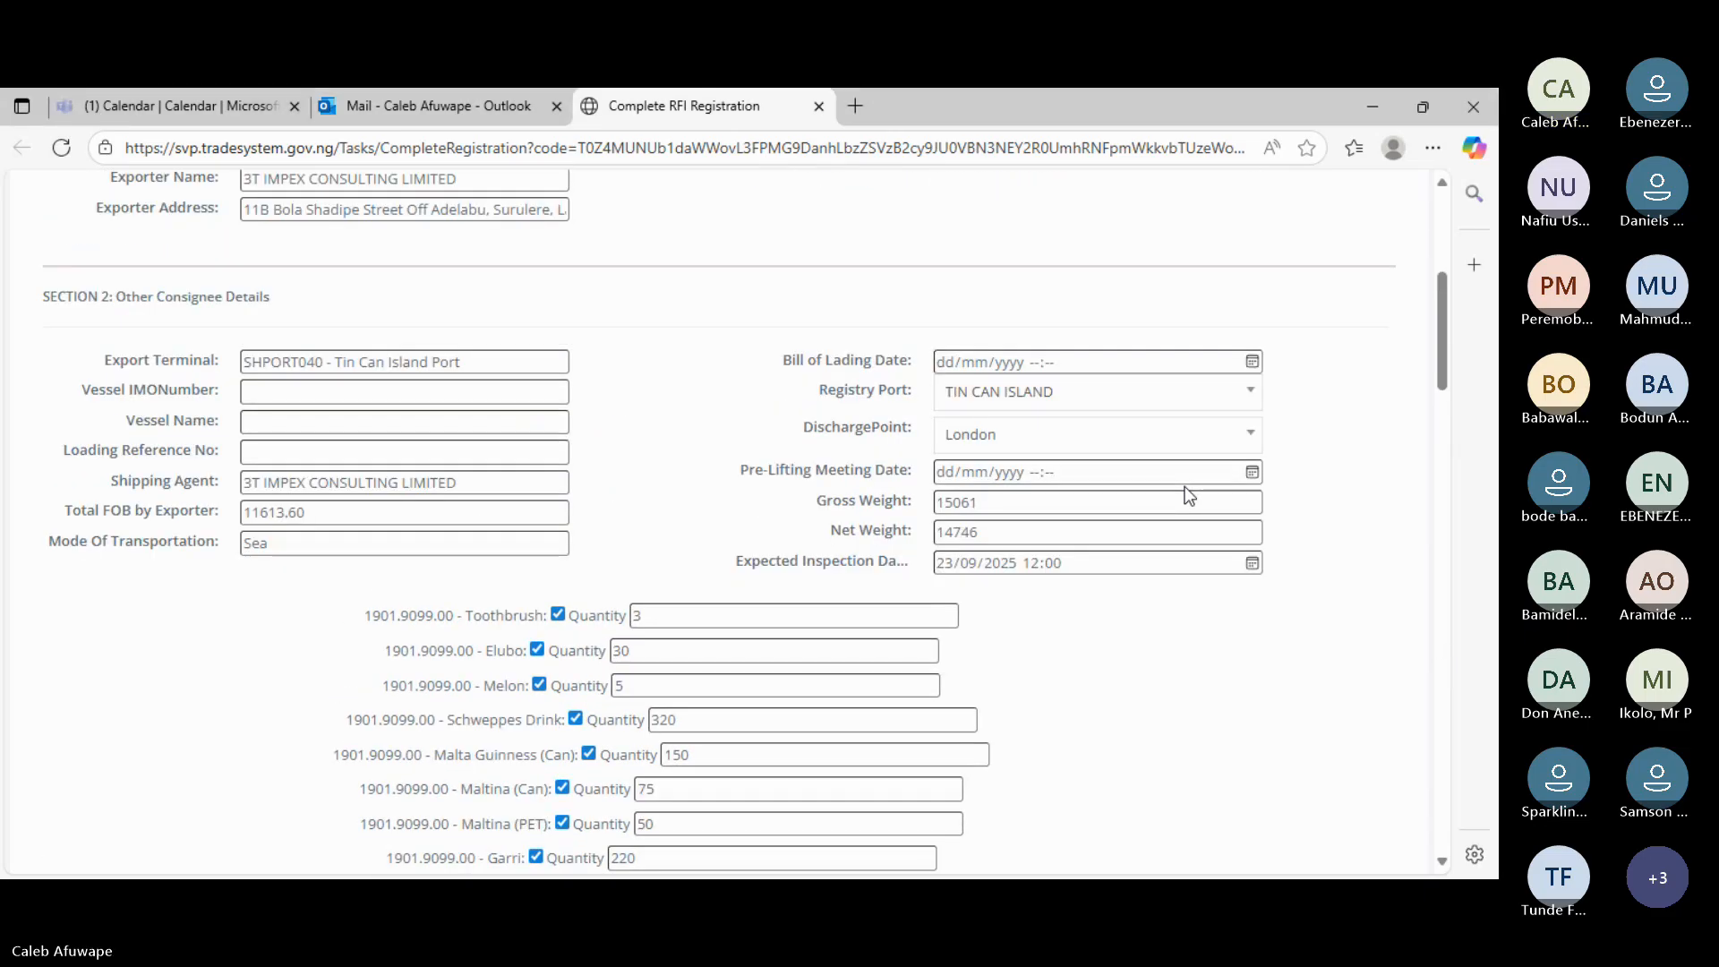
pyautogui.scroll(-1, 1185, 486)
pyautogui.scroll(-1, 1187, 486)
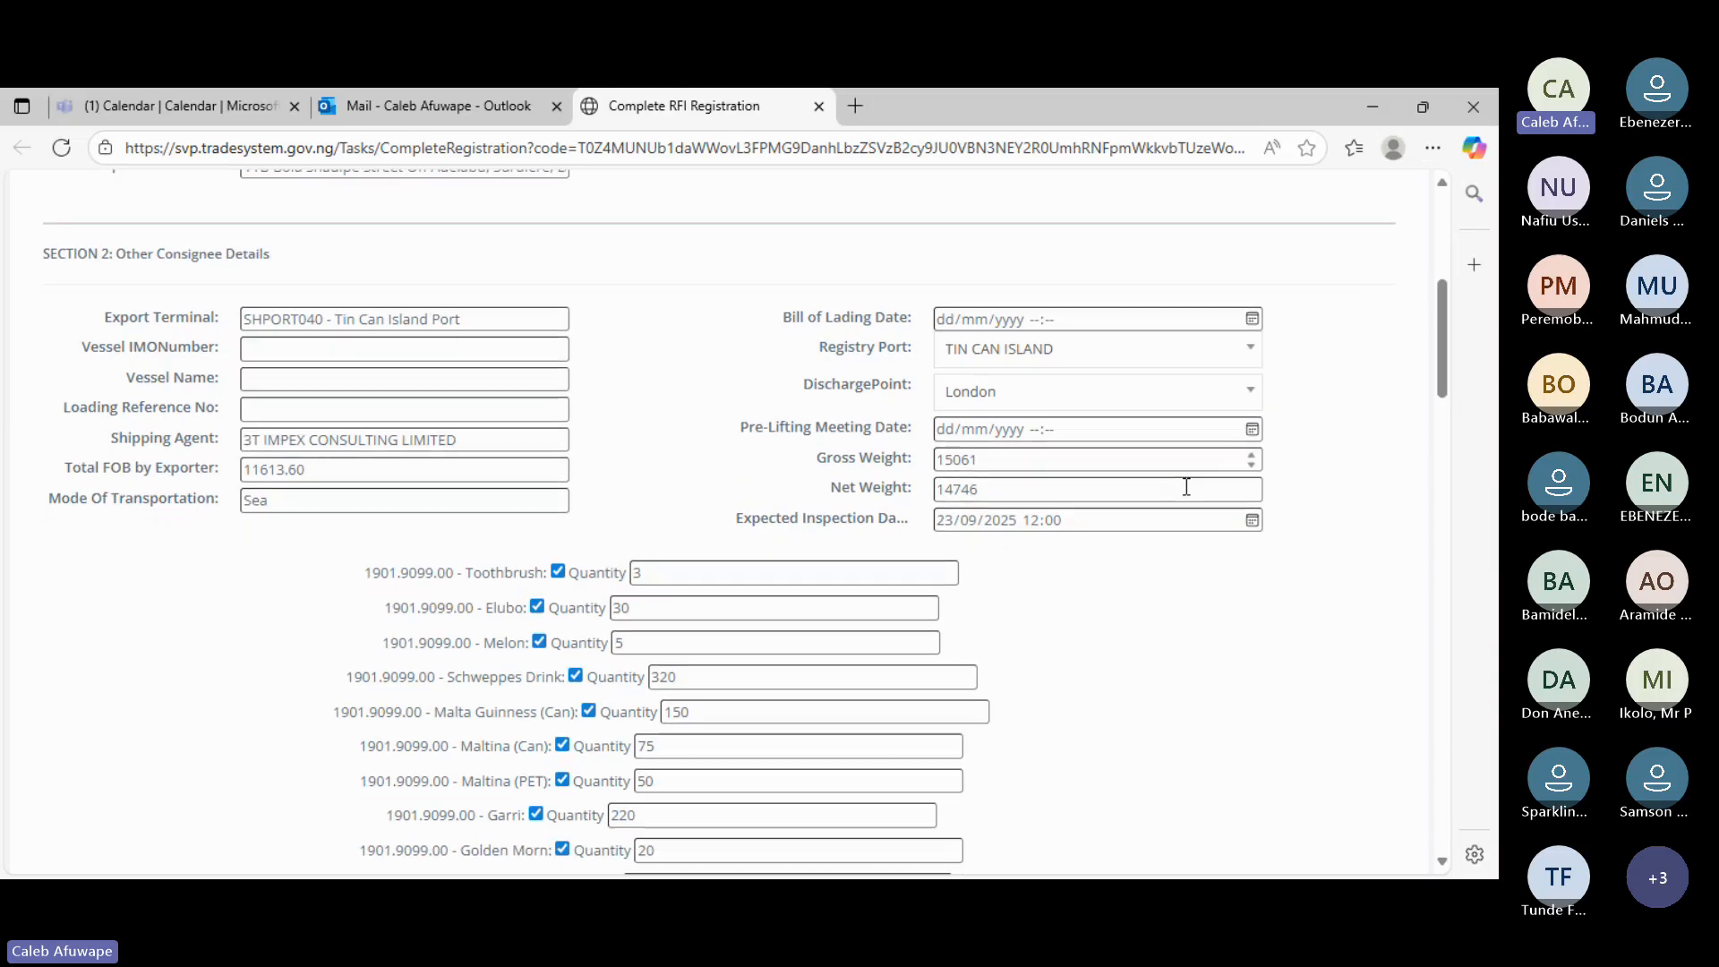
pyautogui.scroll(1, 1186, 486)
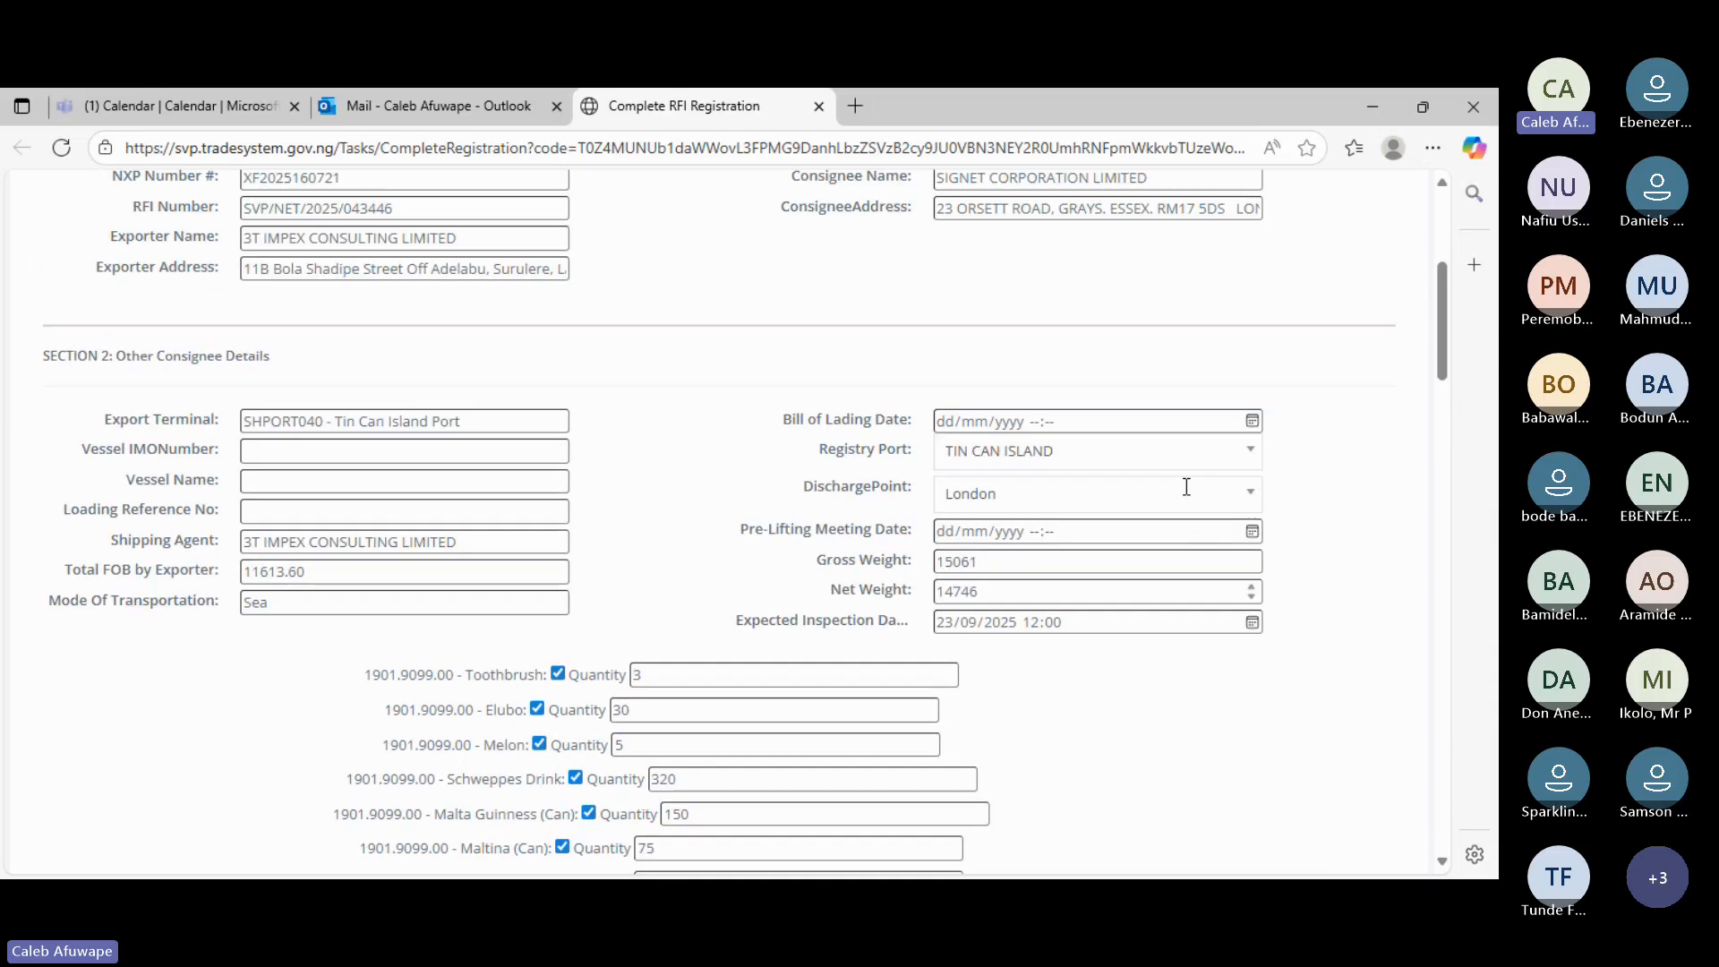
pyautogui.scroll(1, 1186, 495)
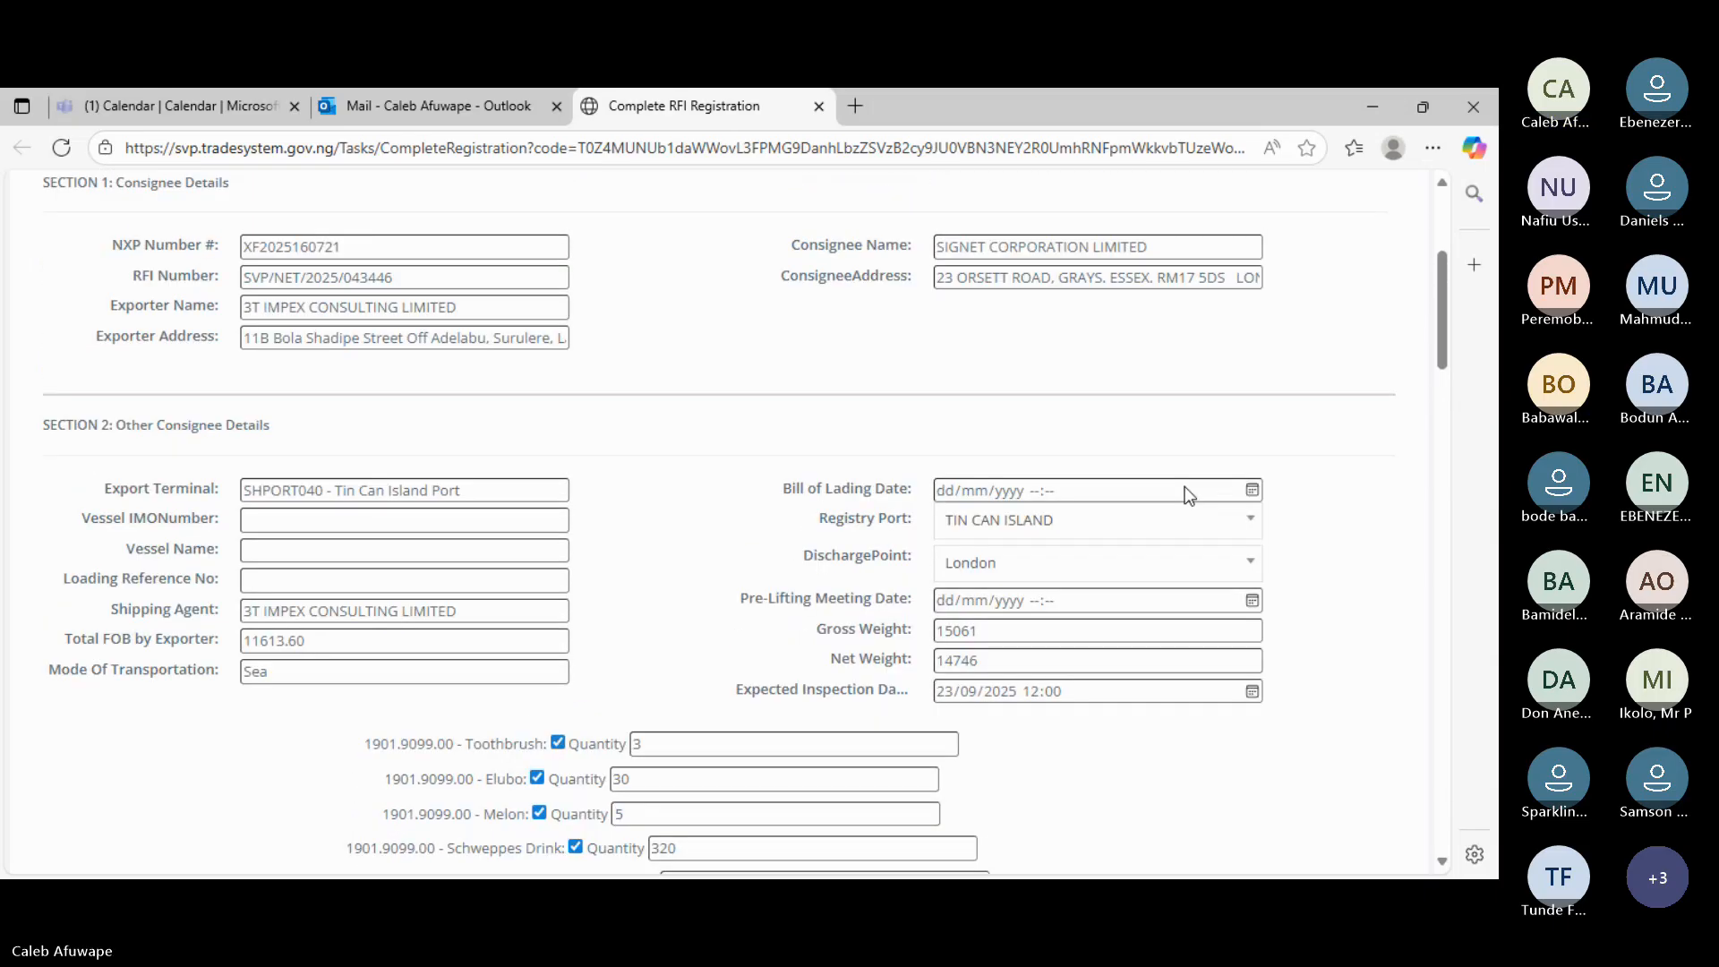
pyautogui.scroll(-1, 1184, 486)
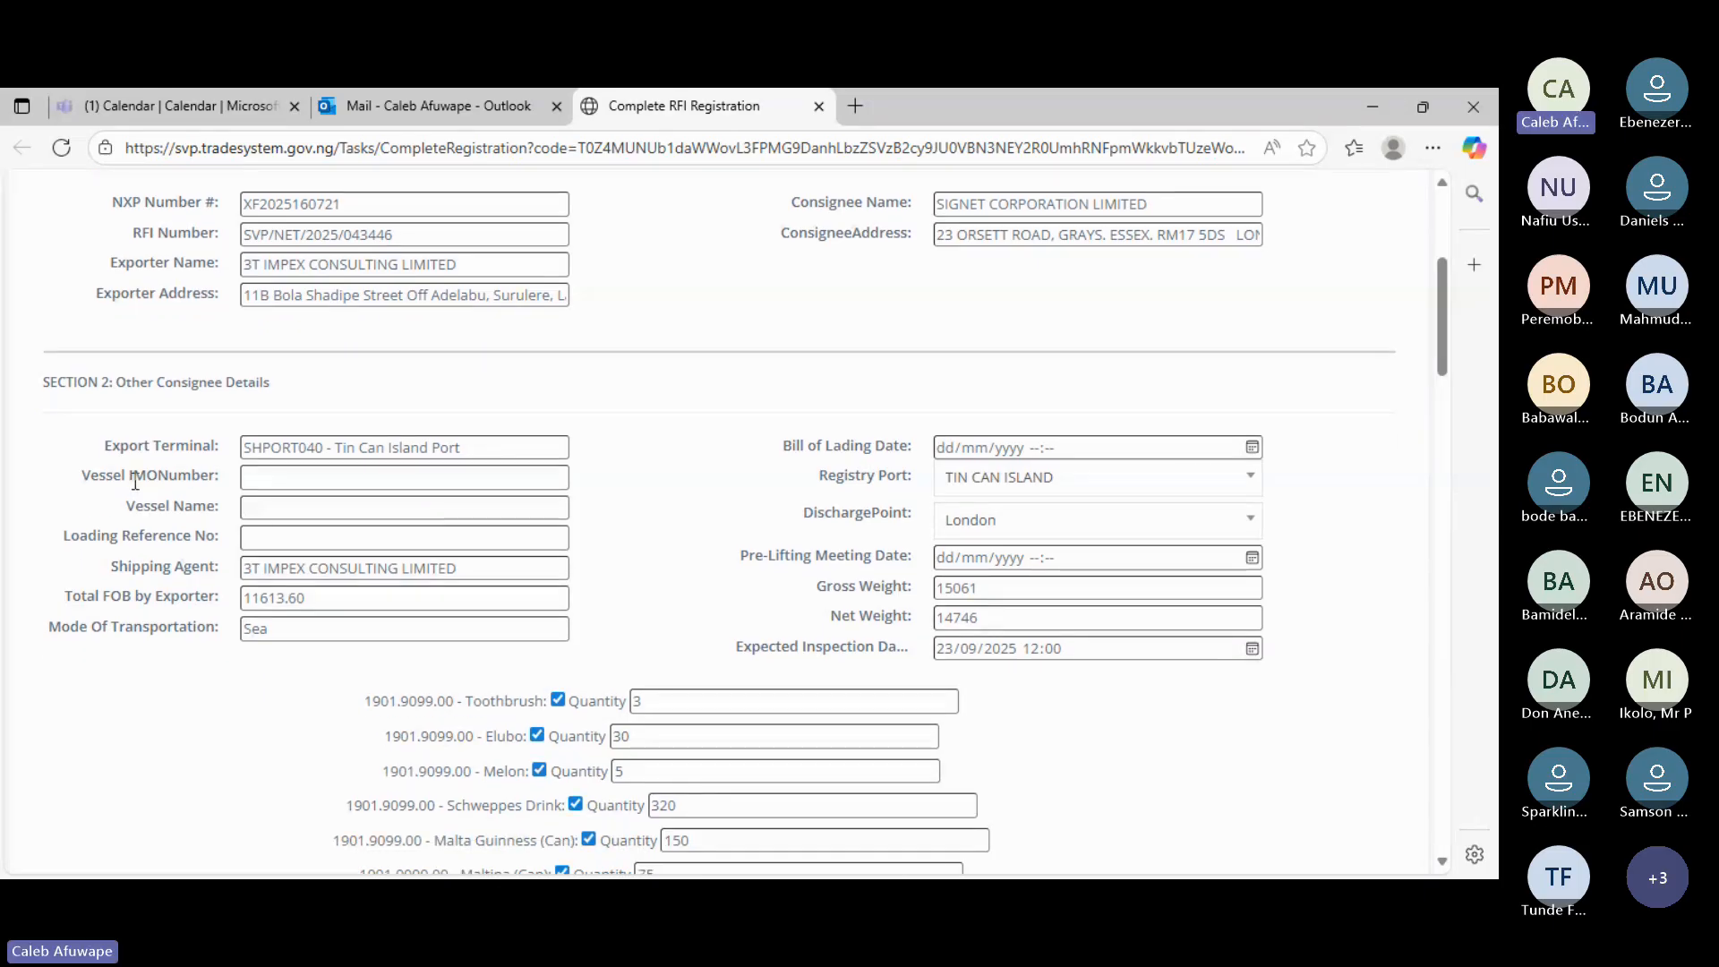
pyautogui.moveTo(132, 475); pyautogui.dragTo(189, 476)
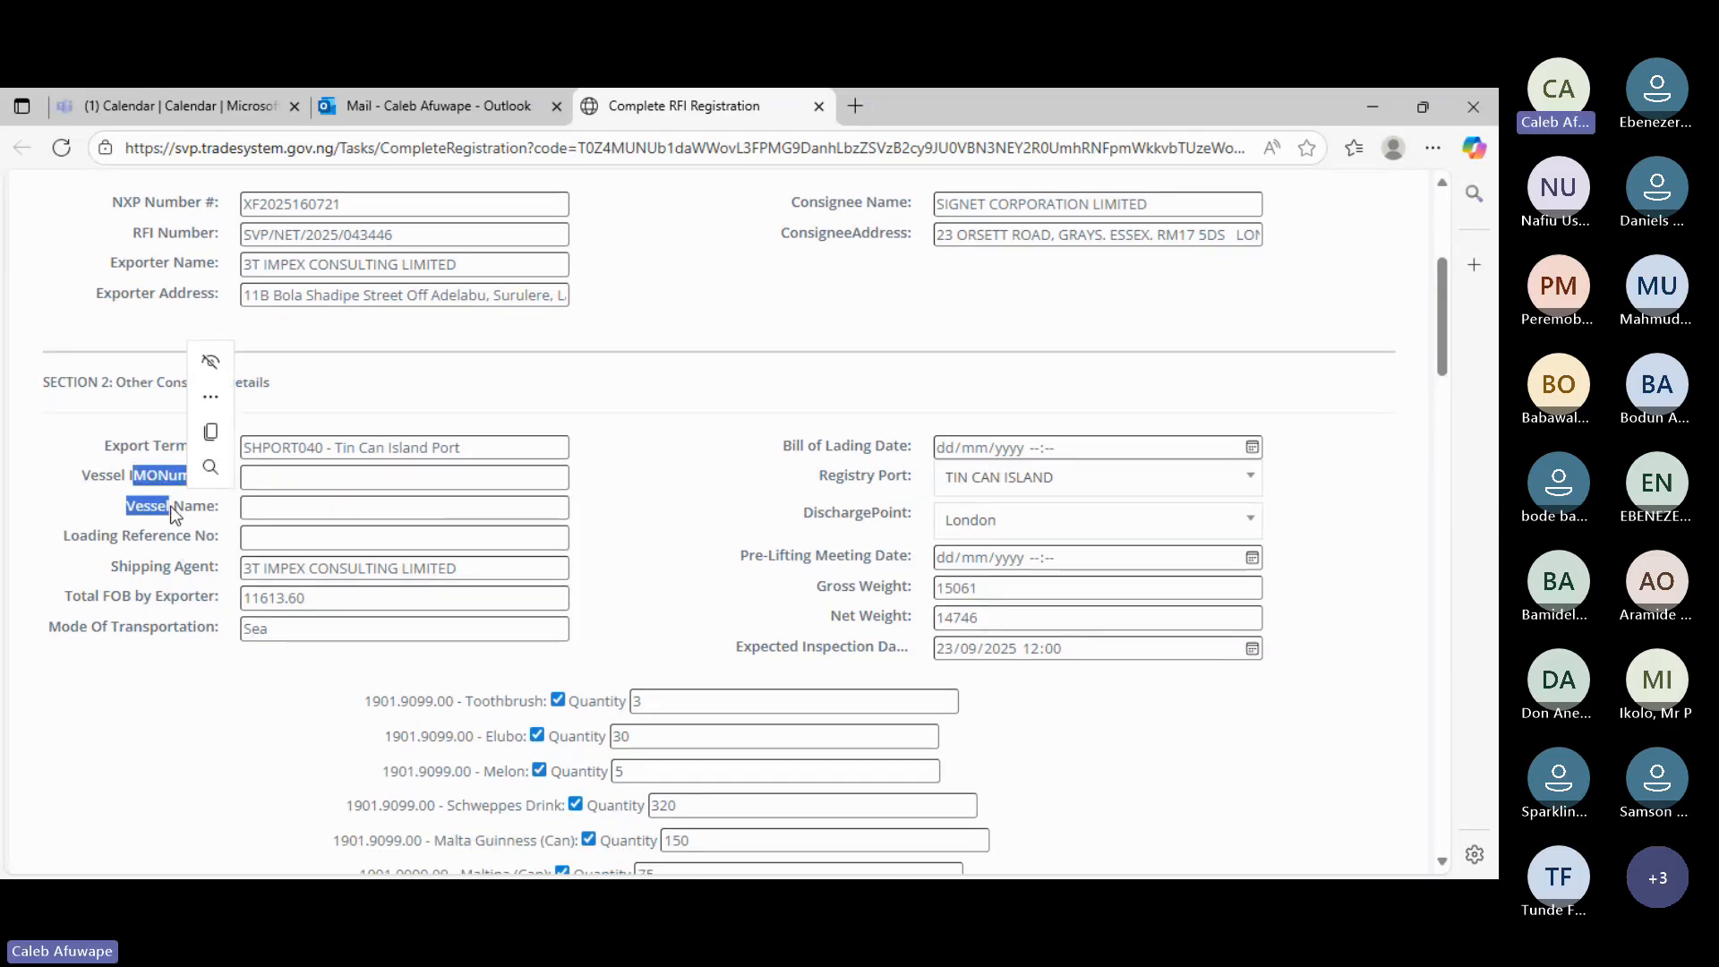
pyautogui.click(173, 540)
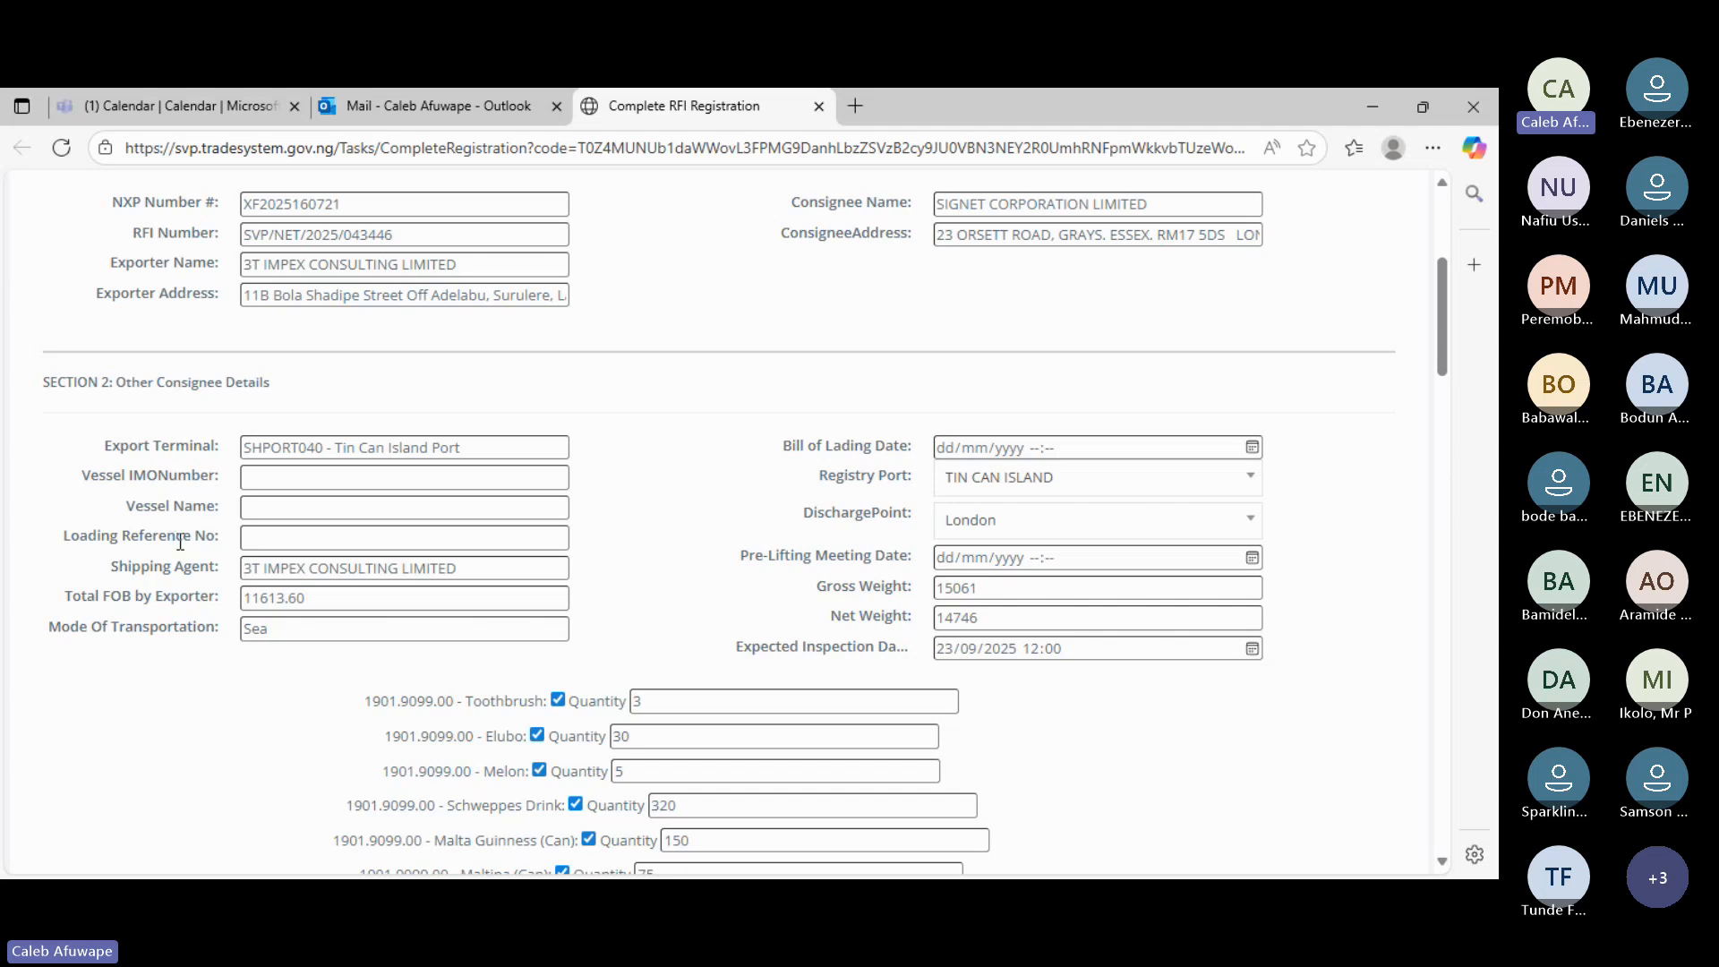
# - Scroll through the Shipments table down to the Accept and Register RFI Form button
pyautogui.scroll(1, 625, 486)
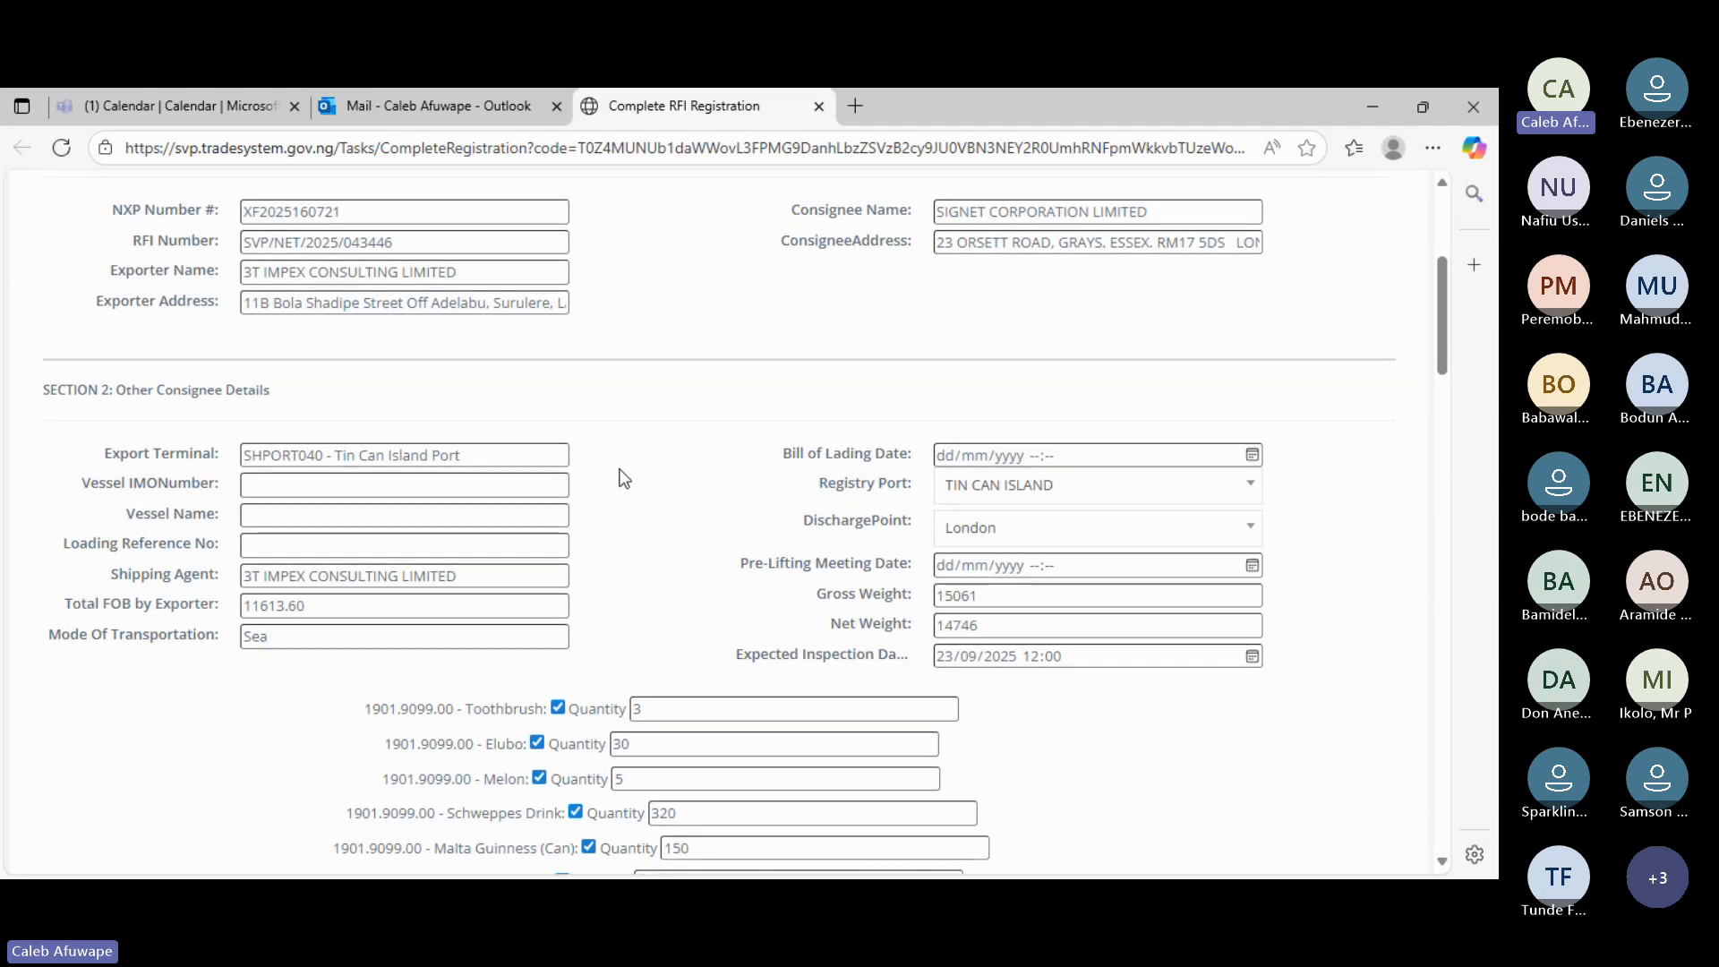
pyautogui.scroll(-1, 624, 479)
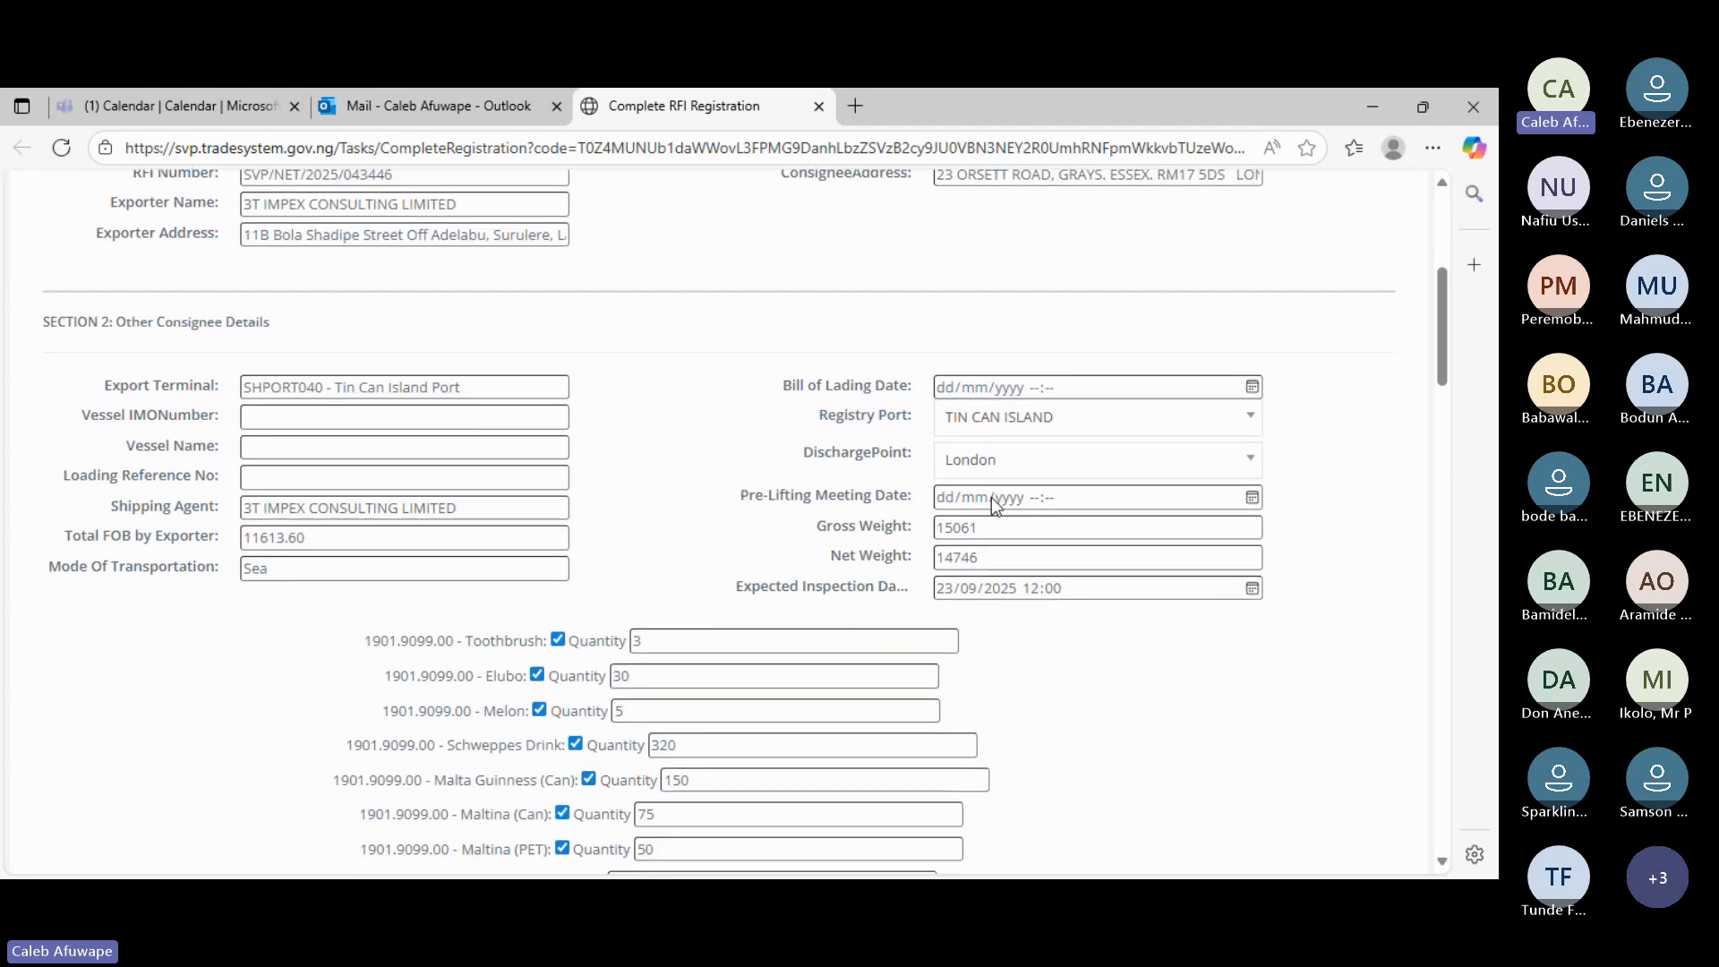
pyautogui.scroll(-12, 1026, 696)
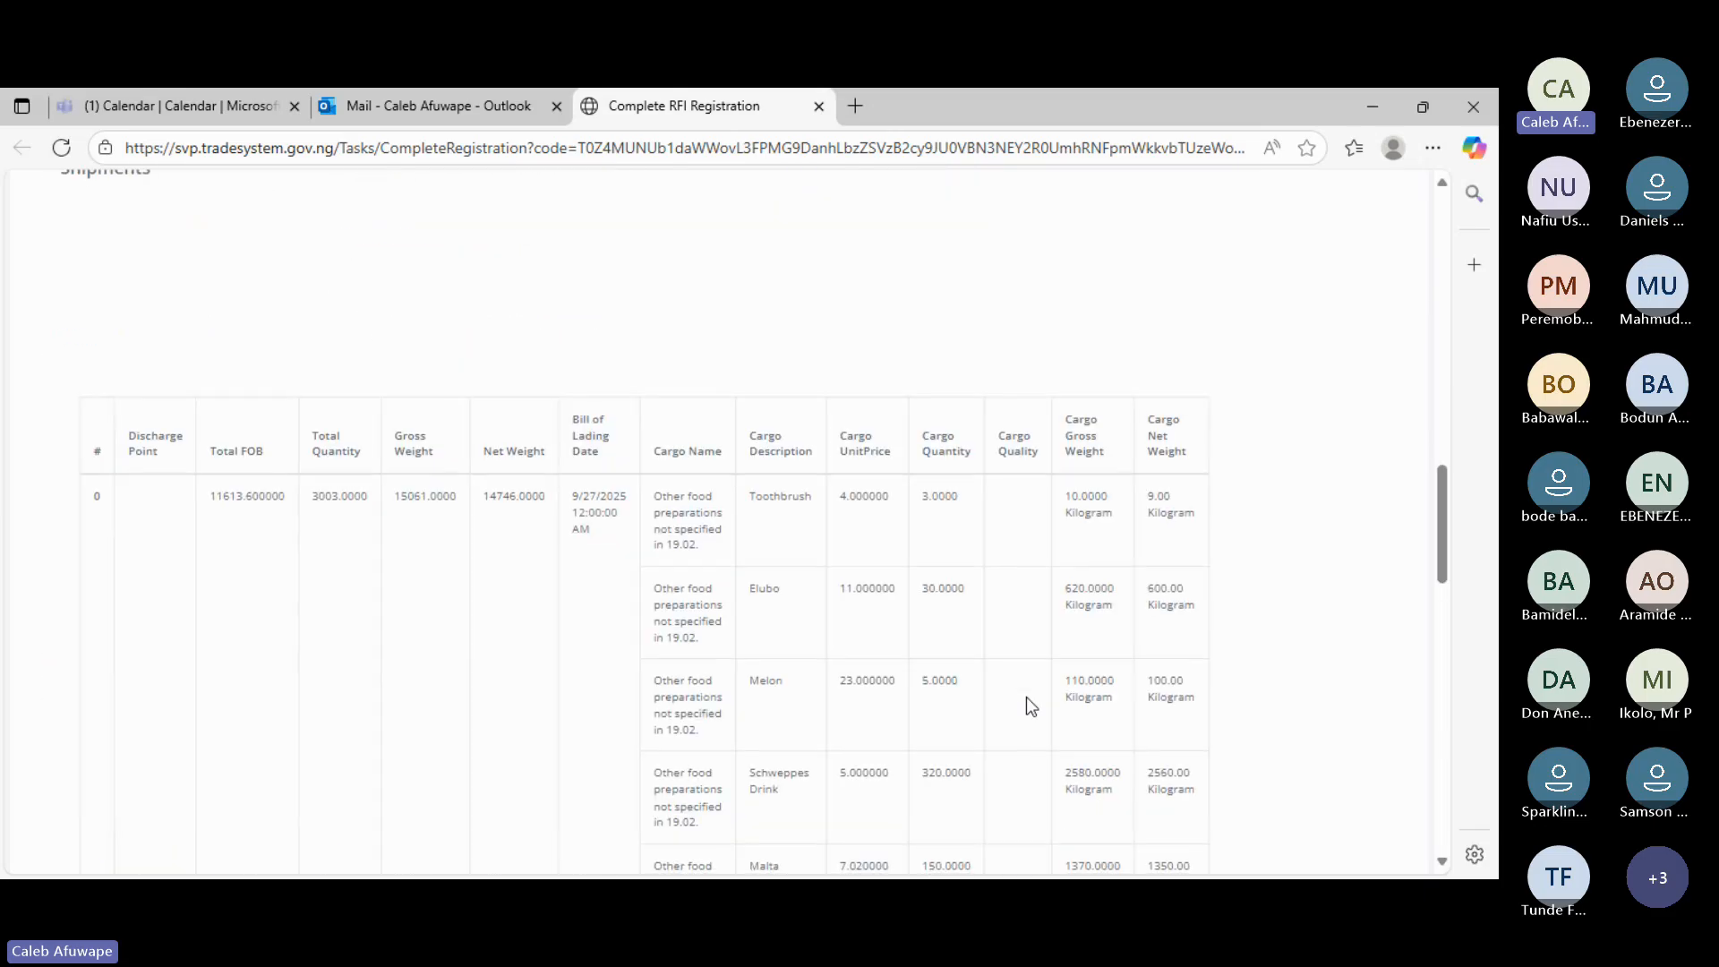
pyautogui.scroll(-3, 1026, 696)
pyautogui.scroll(-3, 1026, 696)
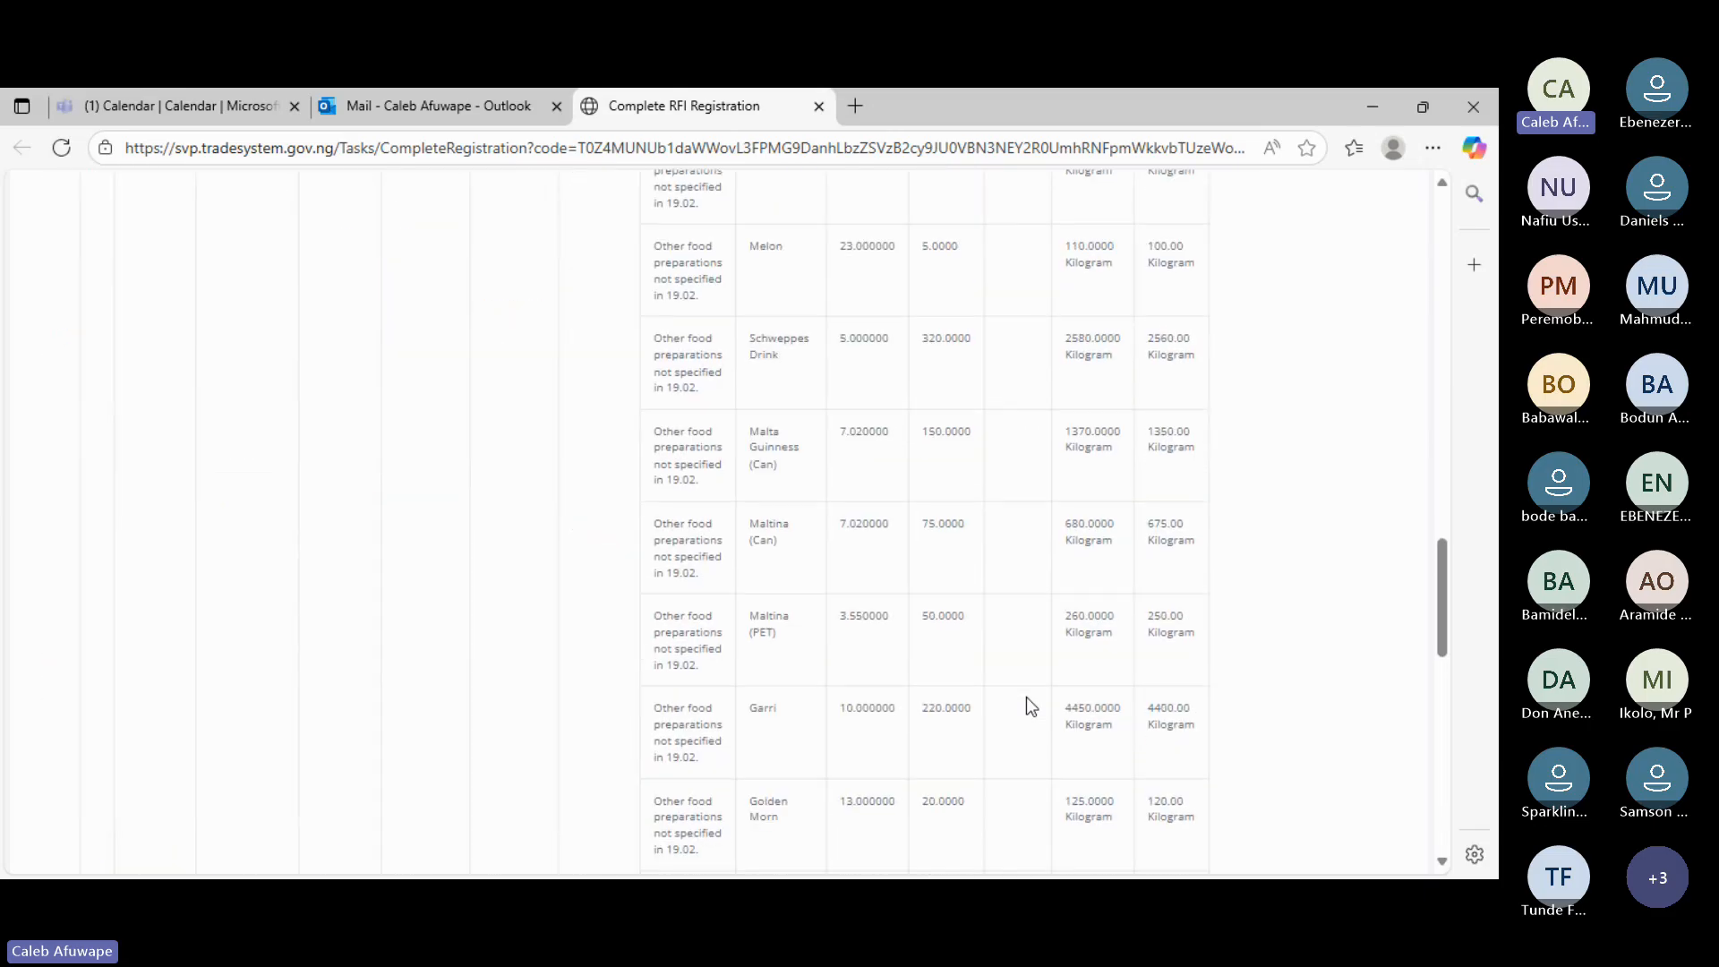
pyautogui.scroll(-8, 1026, 704)
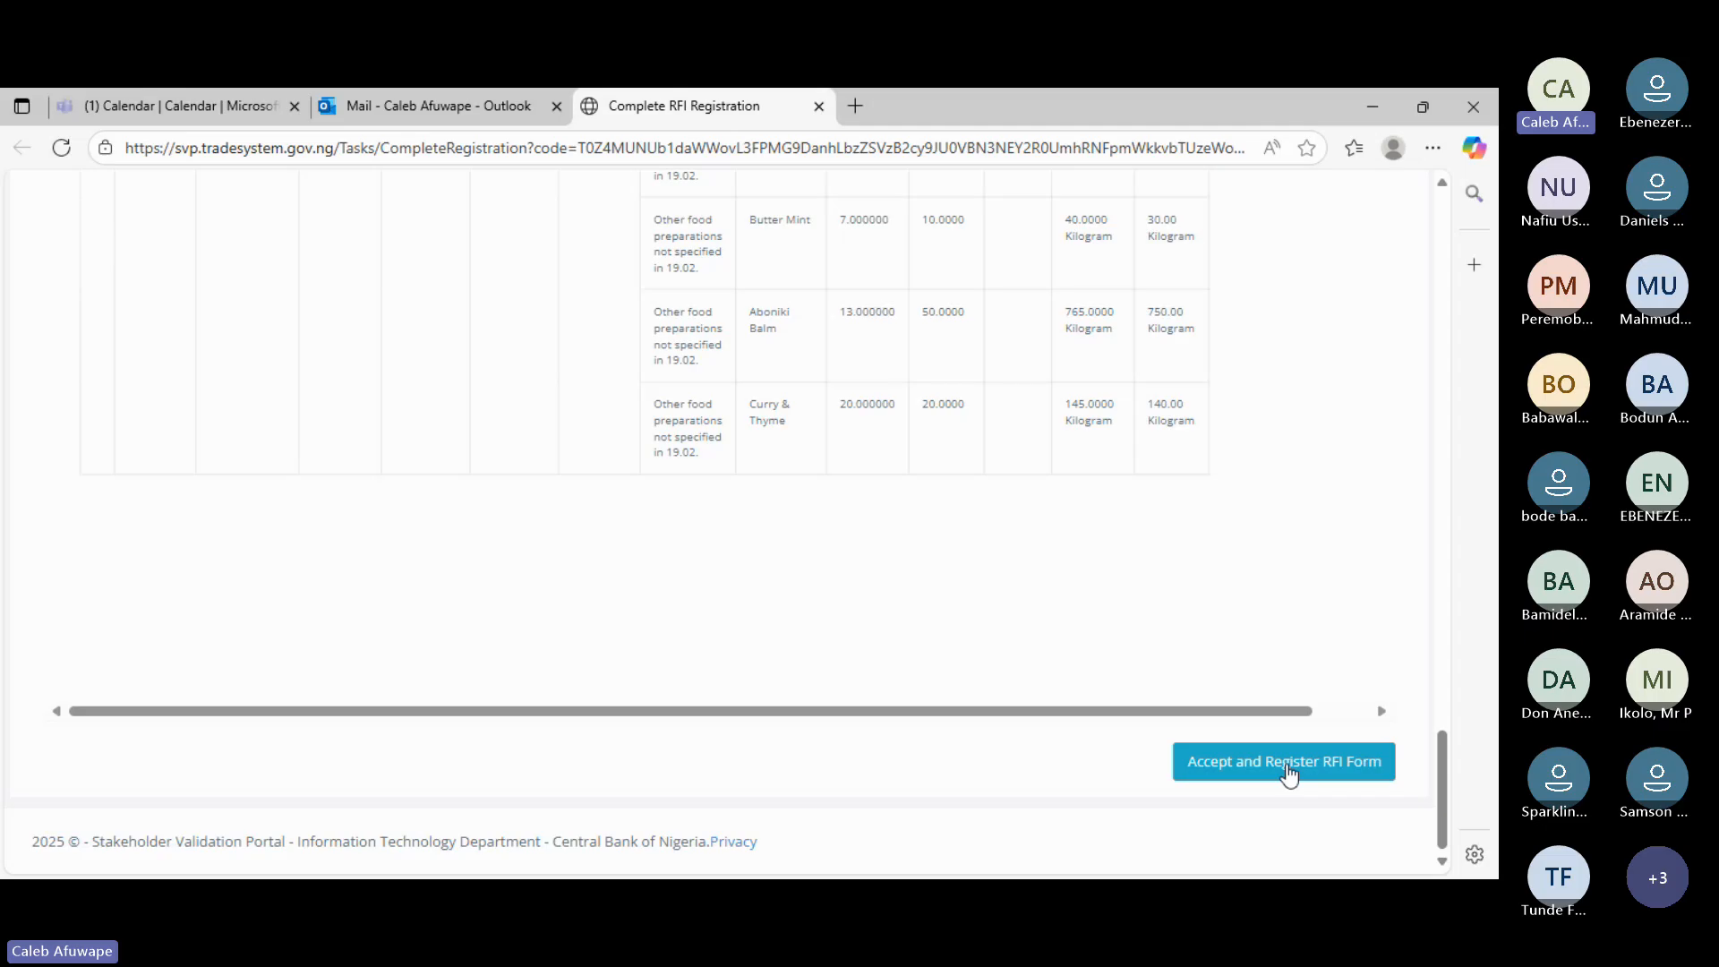
pyautogui.scroll(20, 1125, 494)
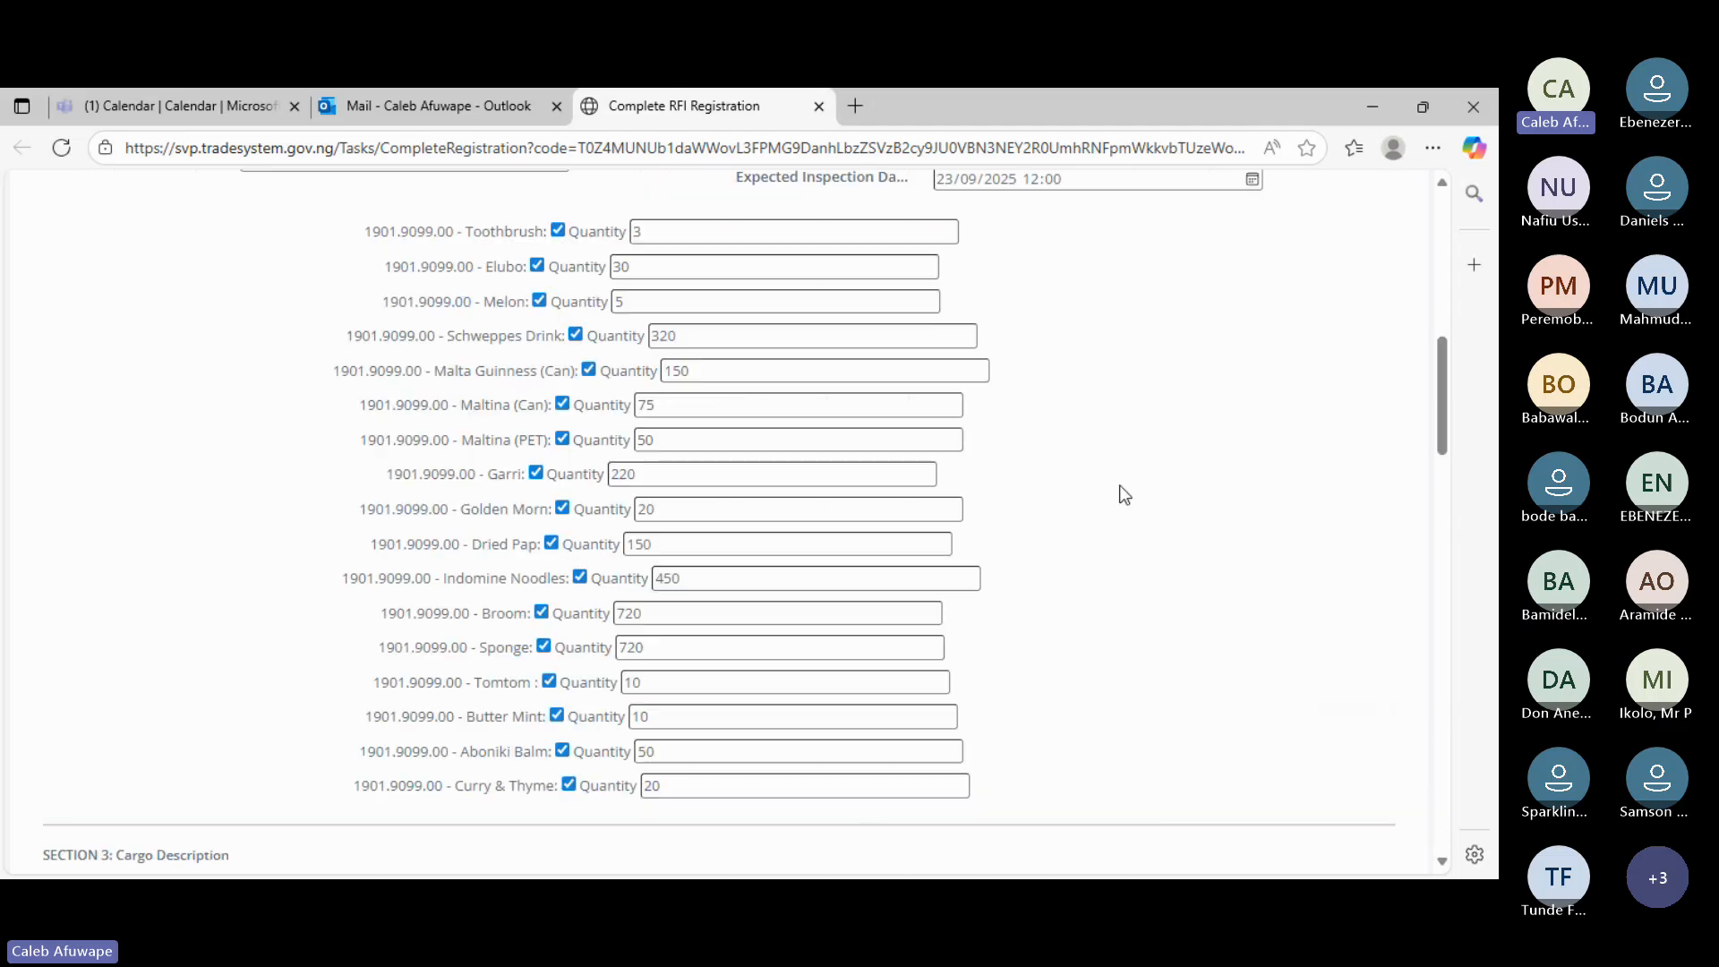
pyautogui.scroll(-3, 1124, 493)
pyautogui.scroll(5, 1125, 493)
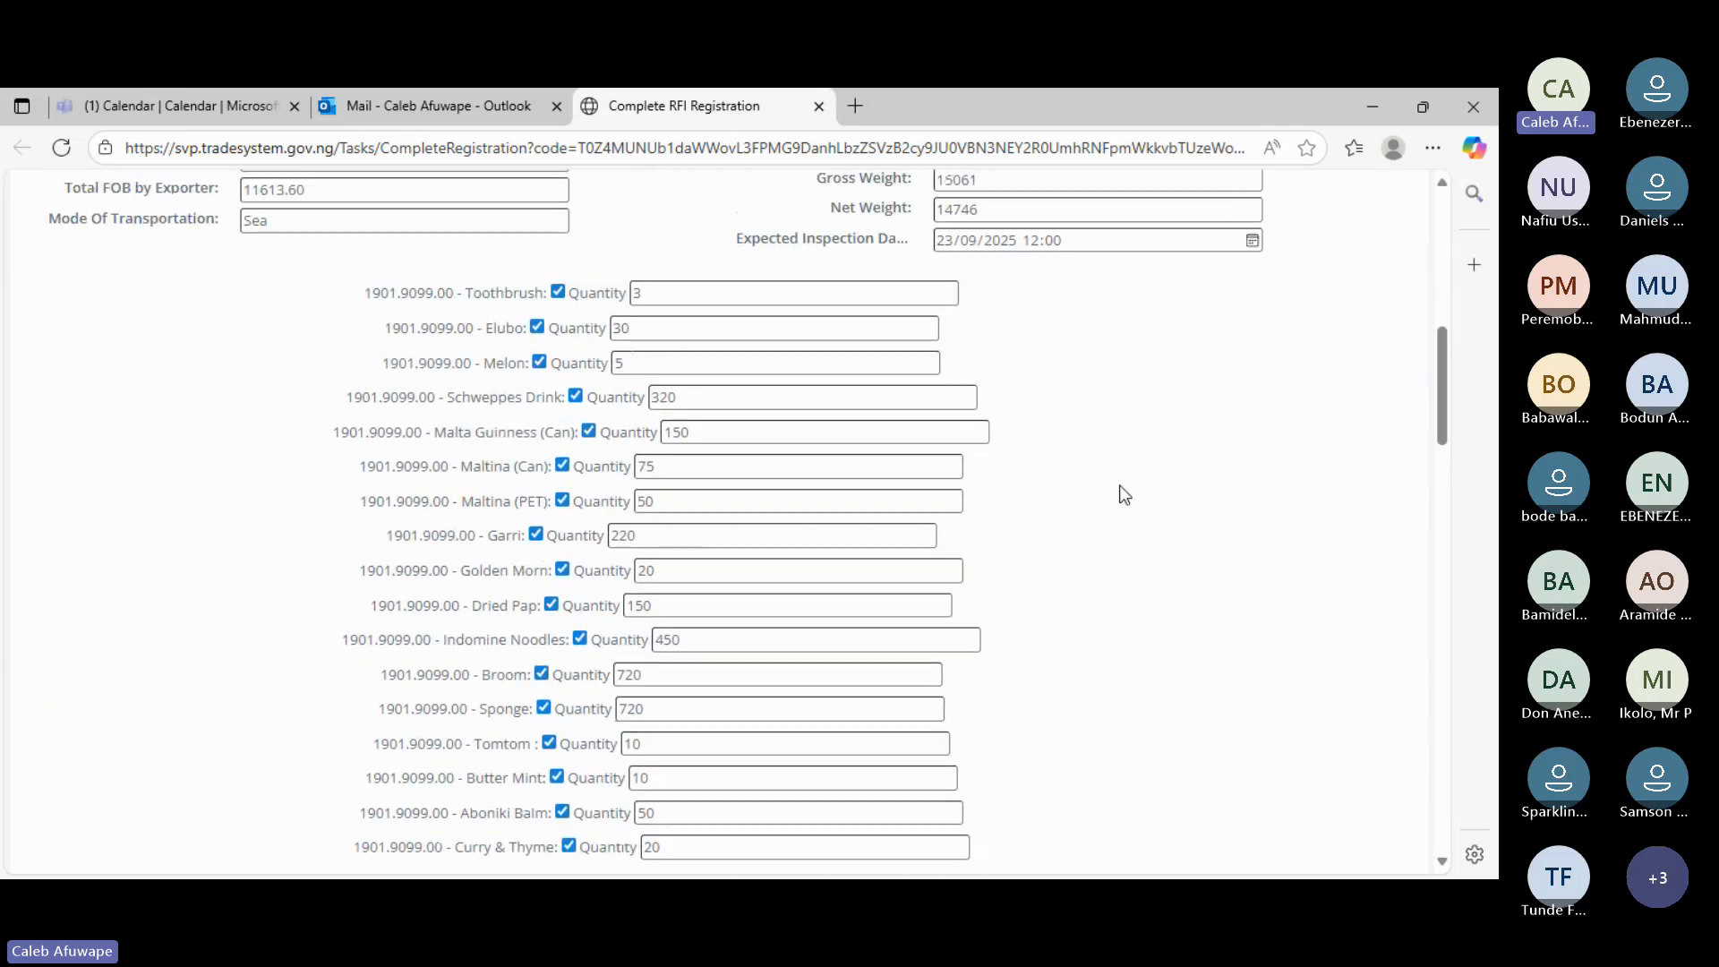
pyautogui.scroll(-5, 1125, 495)
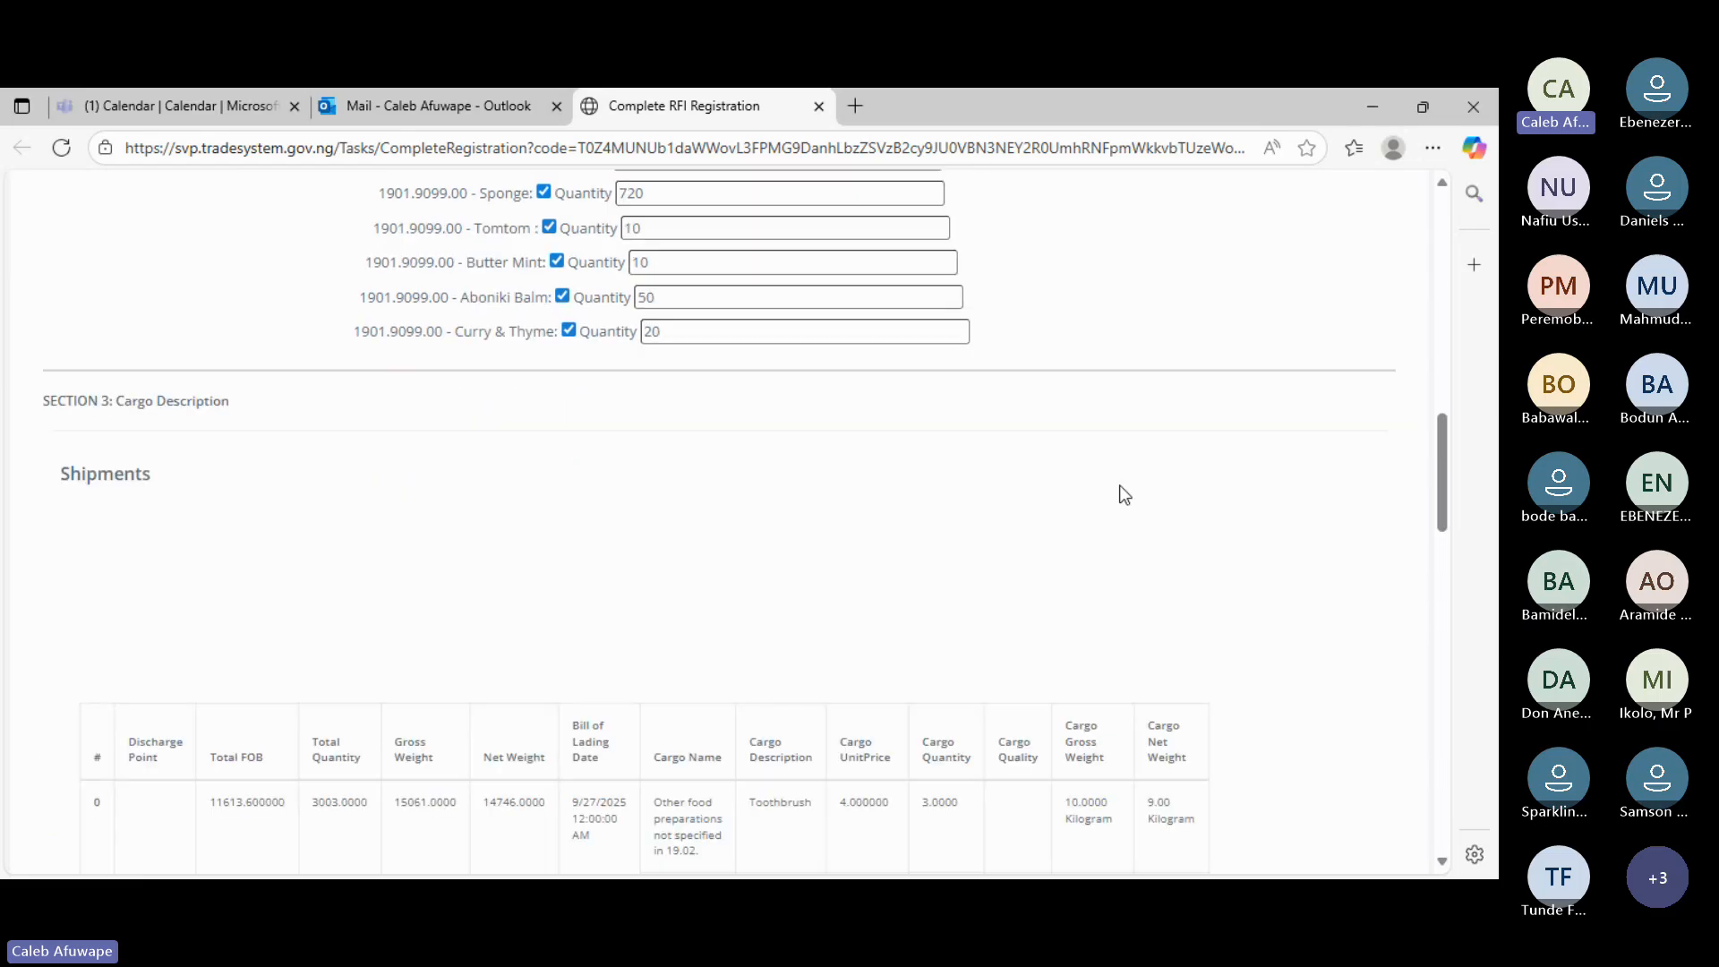
pyautogui.scroll(-8, 1125, 495)
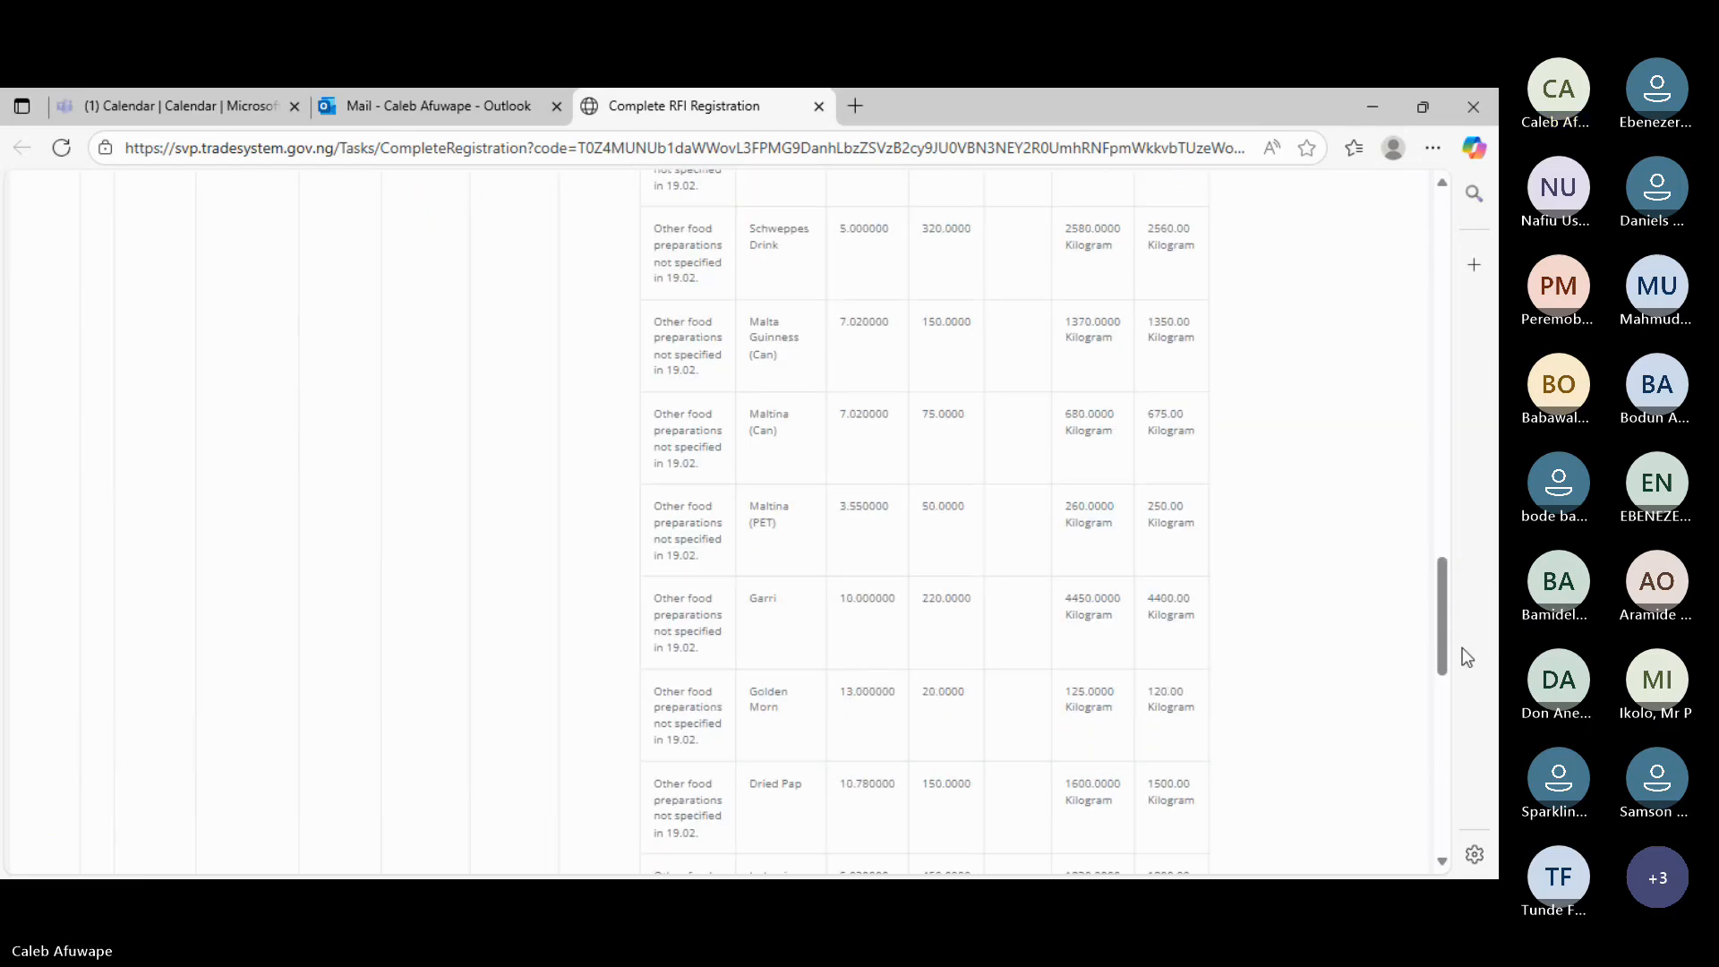
pyautogui.scroll(-3, 1360, 653)
pyautogui.scroll(-5, 1360, 656)
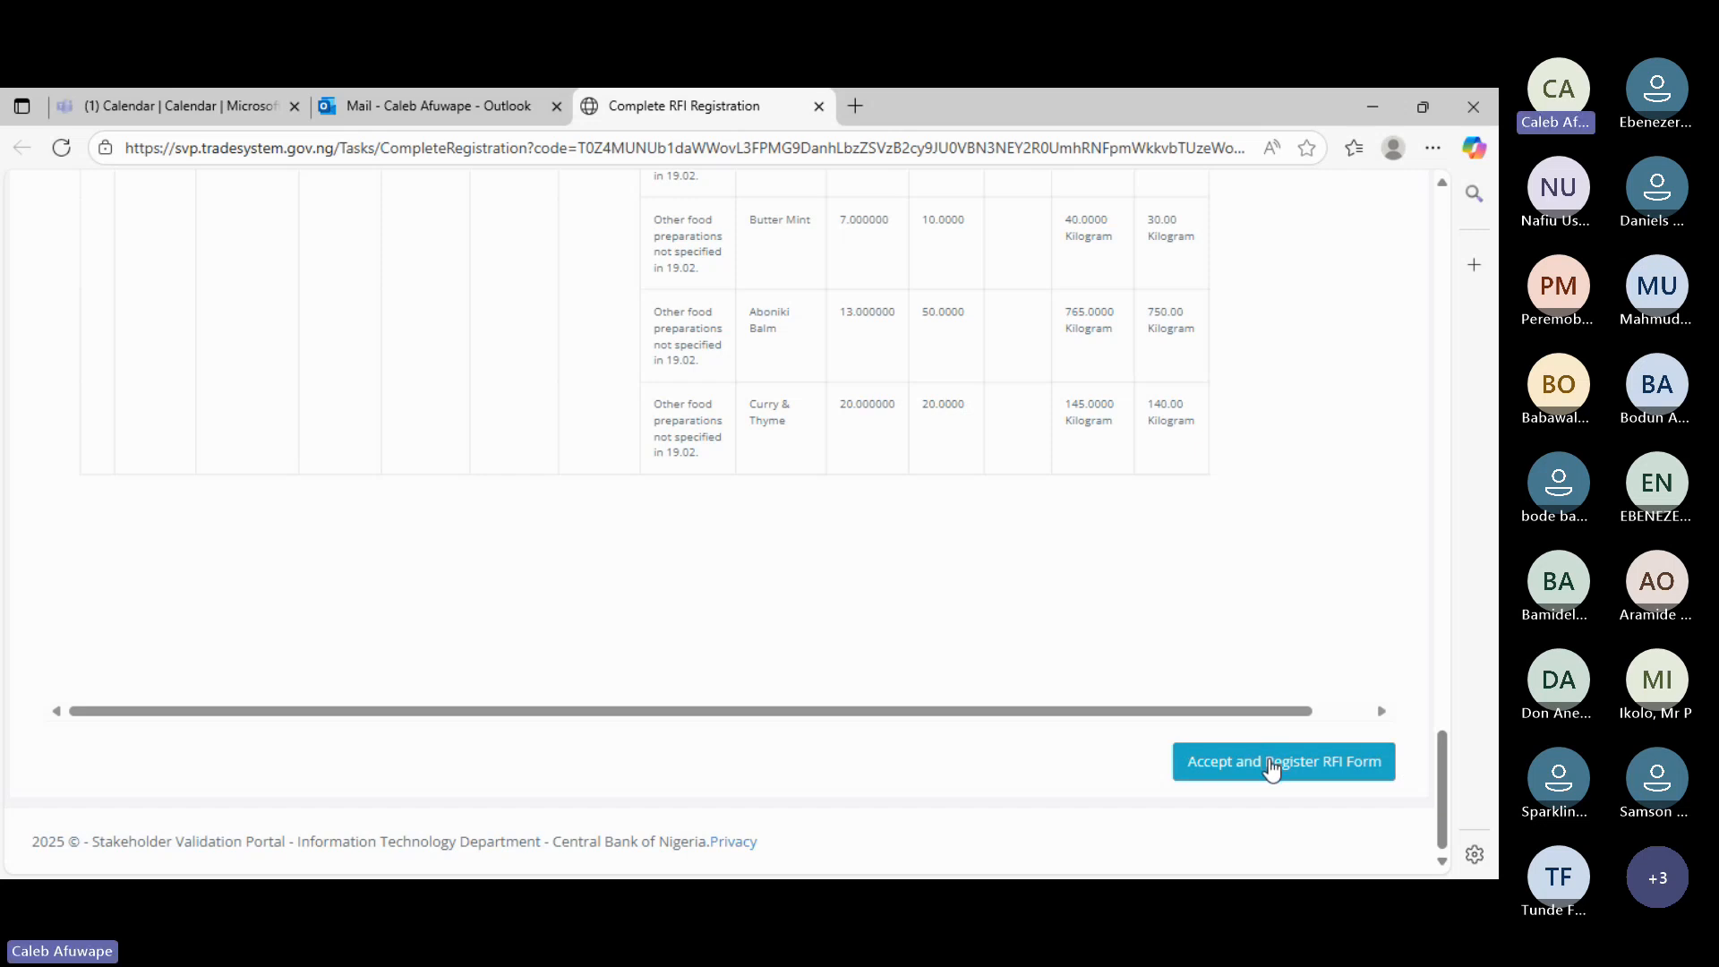
# - Submit with Accept and Register RFI Form, acknowledge the Success alert, resubmit and dismiss the already-completed notice
pyautogui.click(1271, 764)
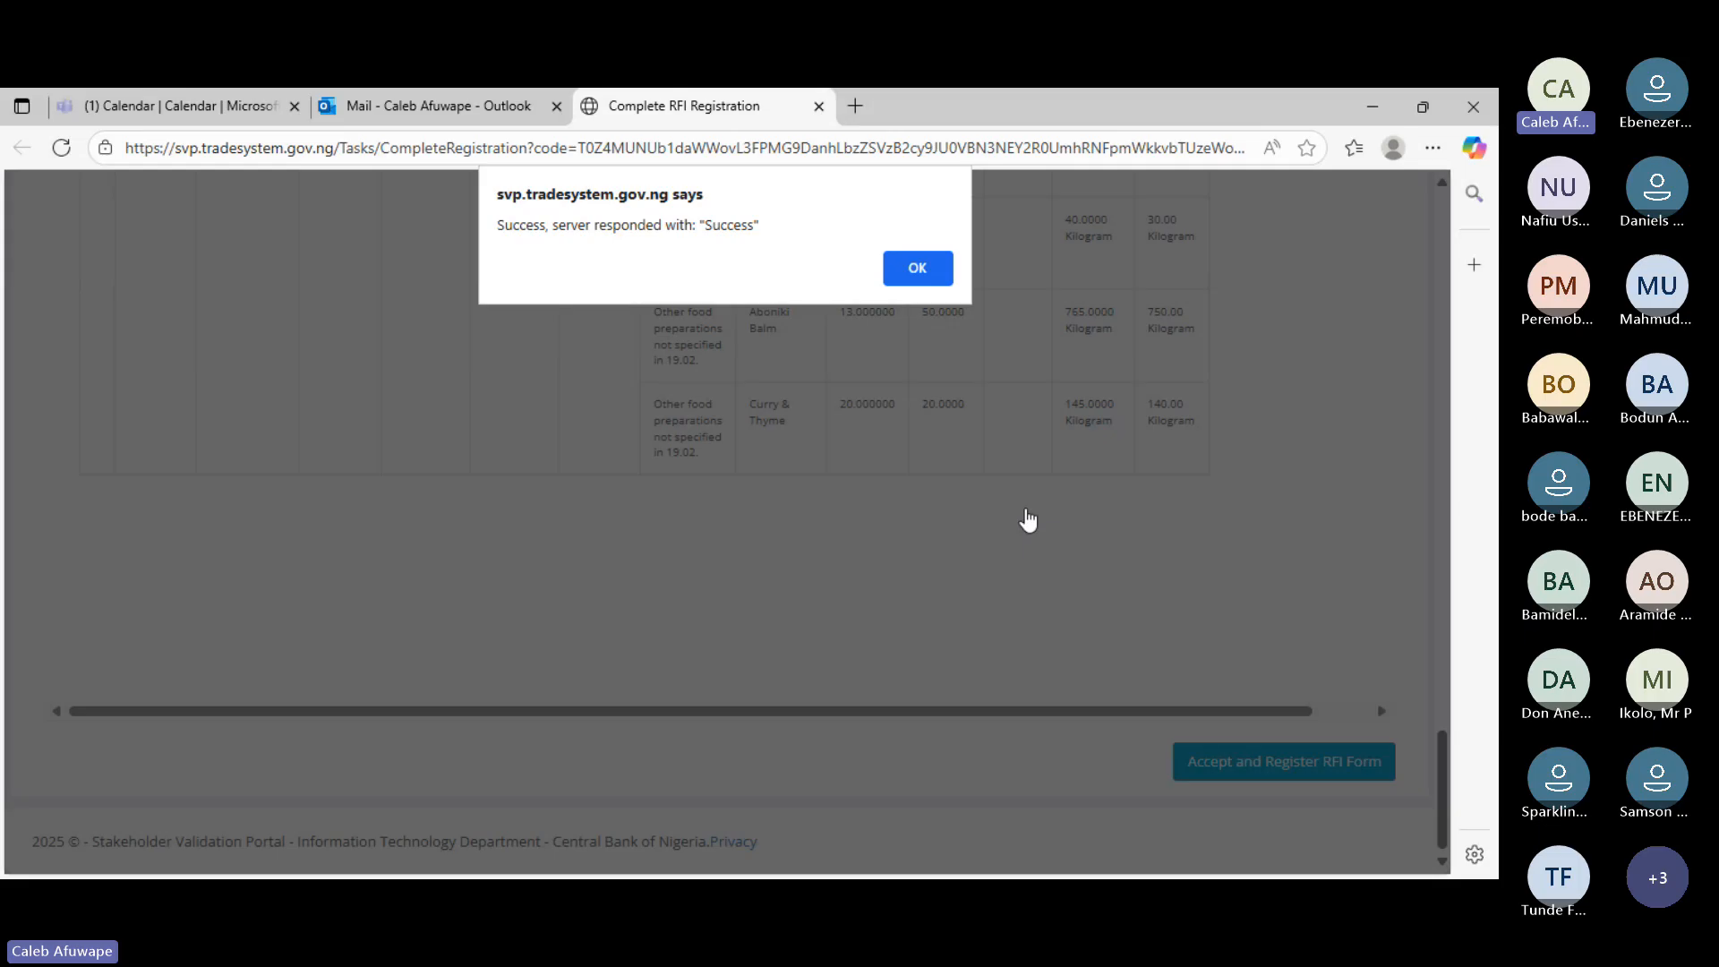
pyautogui.click(922, 272)
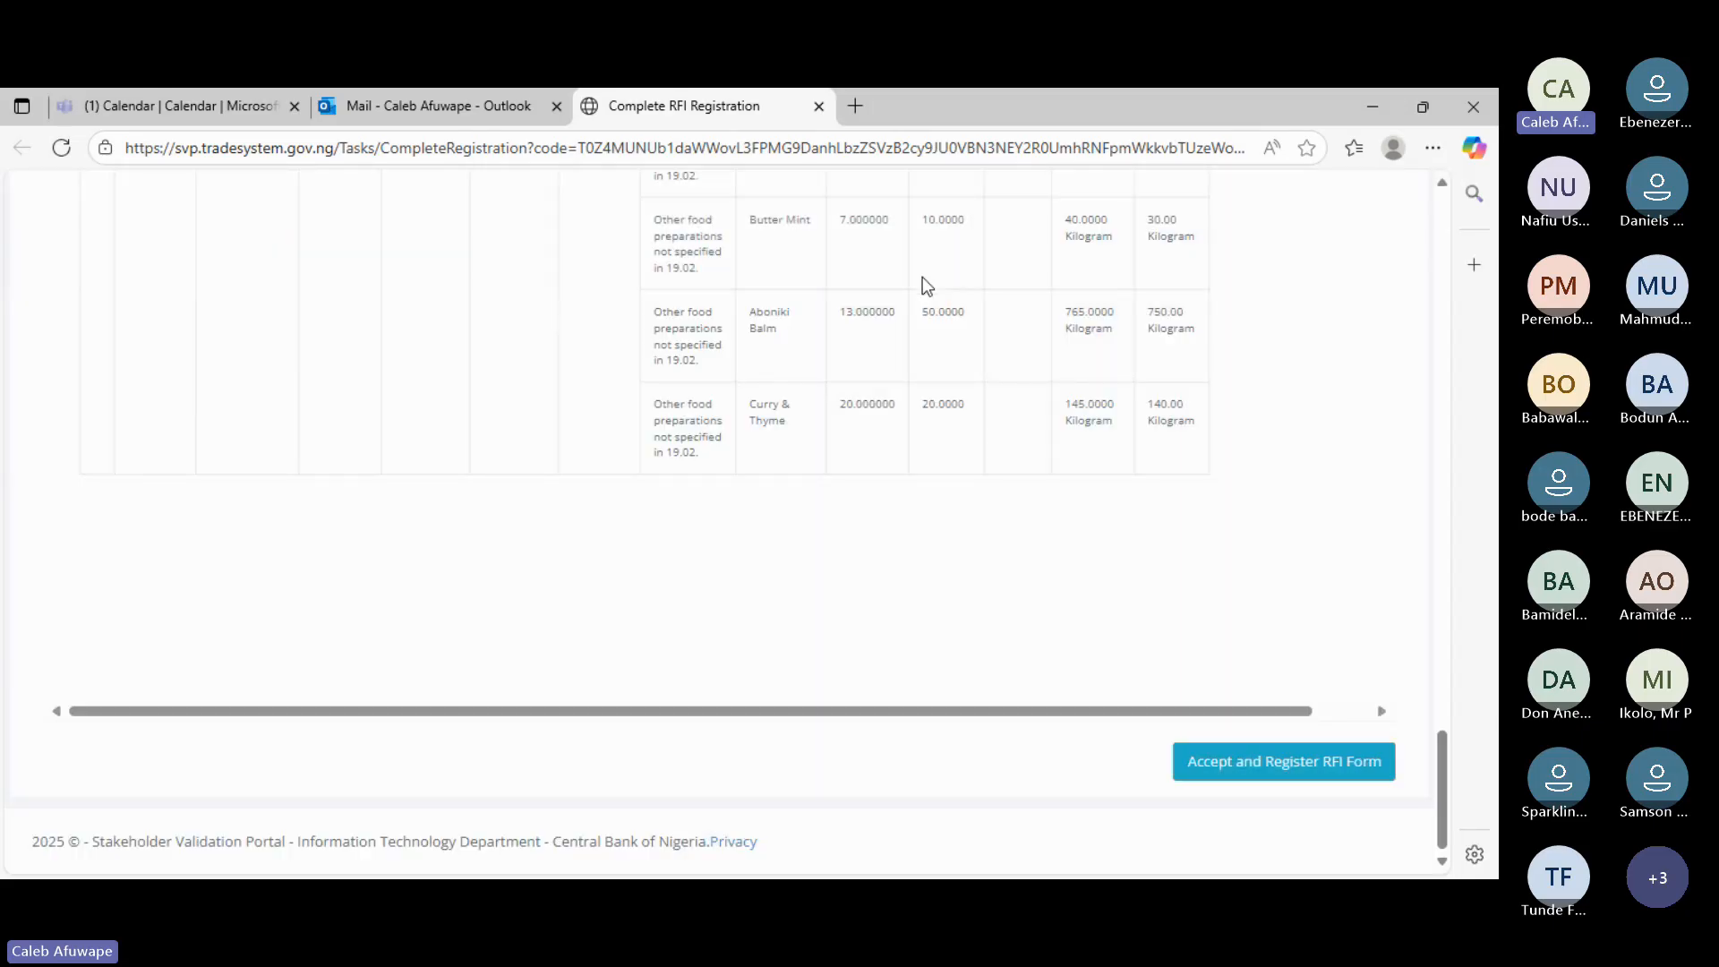
pyautogui.click(1215, 772)
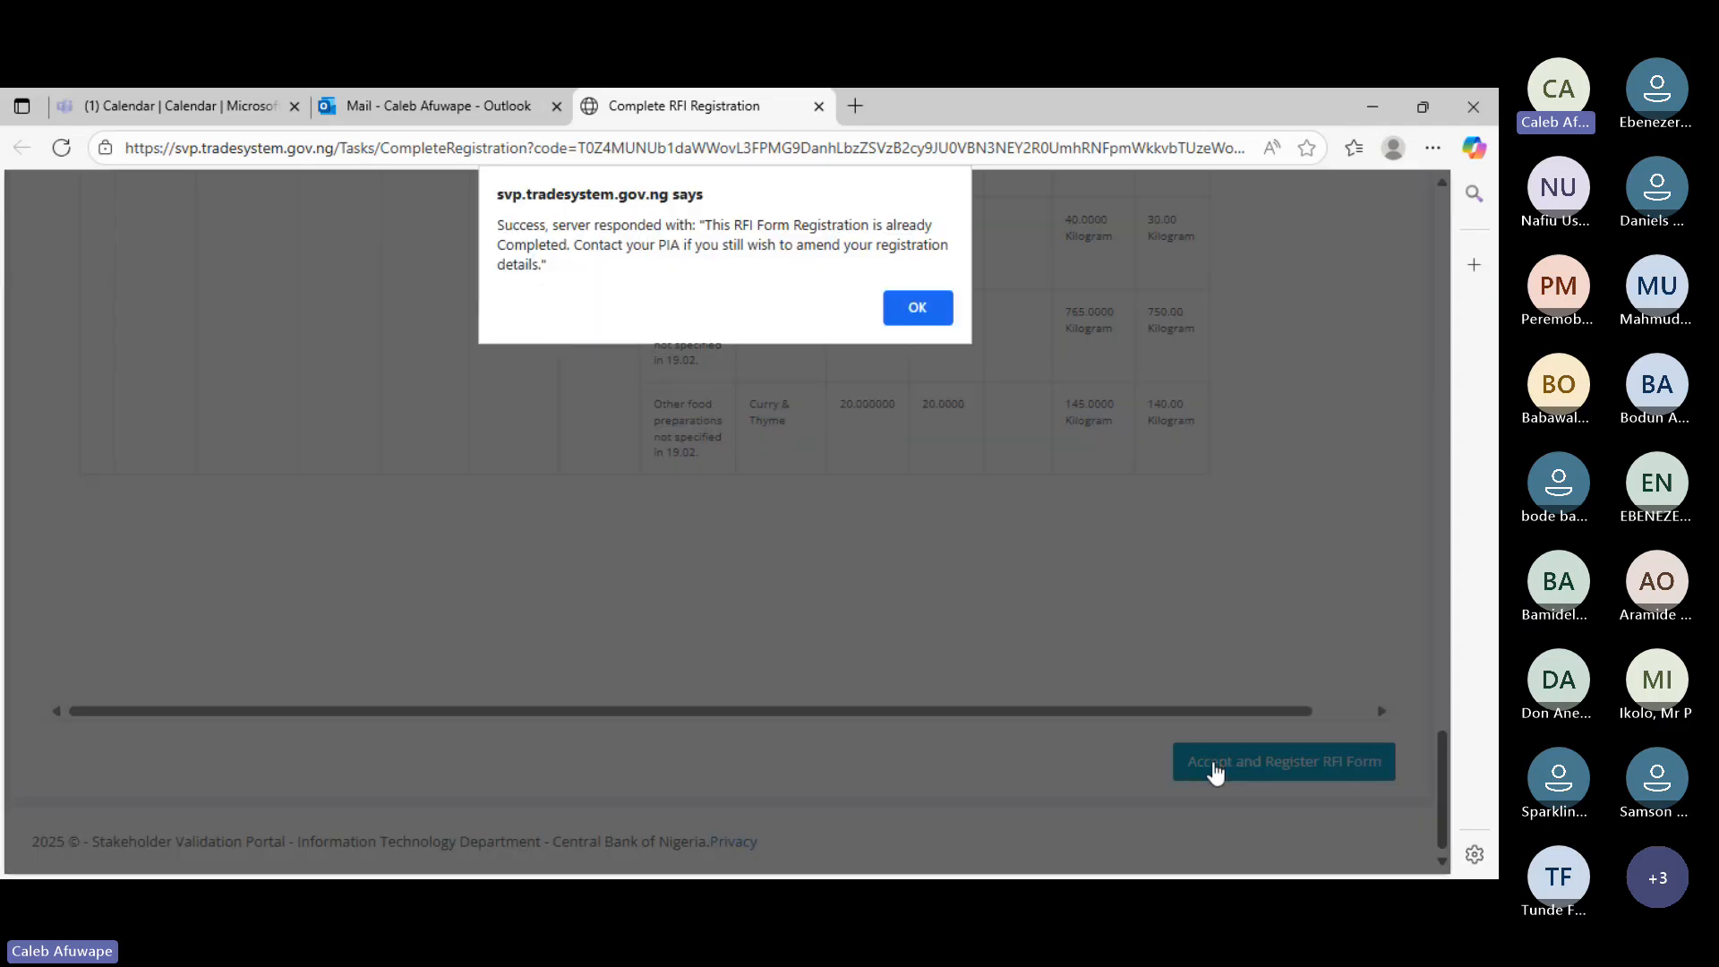
pyautogui.click(927, 314)
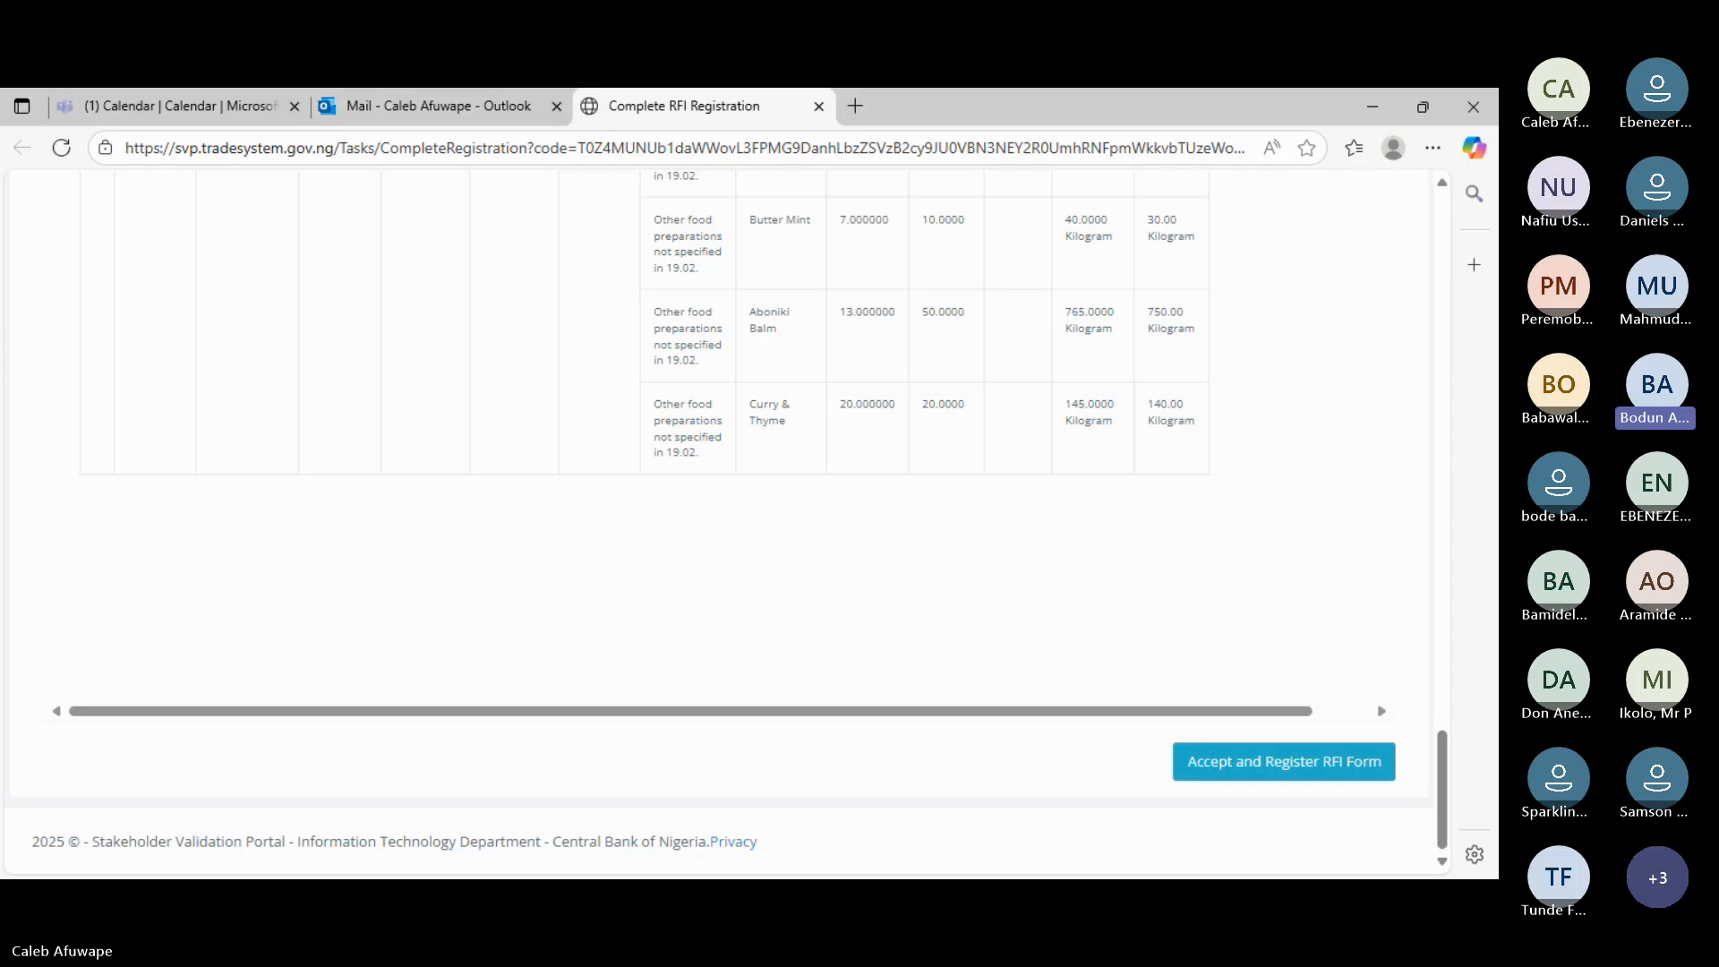
# - Scroll through the Shipments table, then back up to the NEROLI TECH header and Section 1 consignee details
pyautogui.scroll(10, 711, 459)
pyautogui.scroll(10, 711, 452)
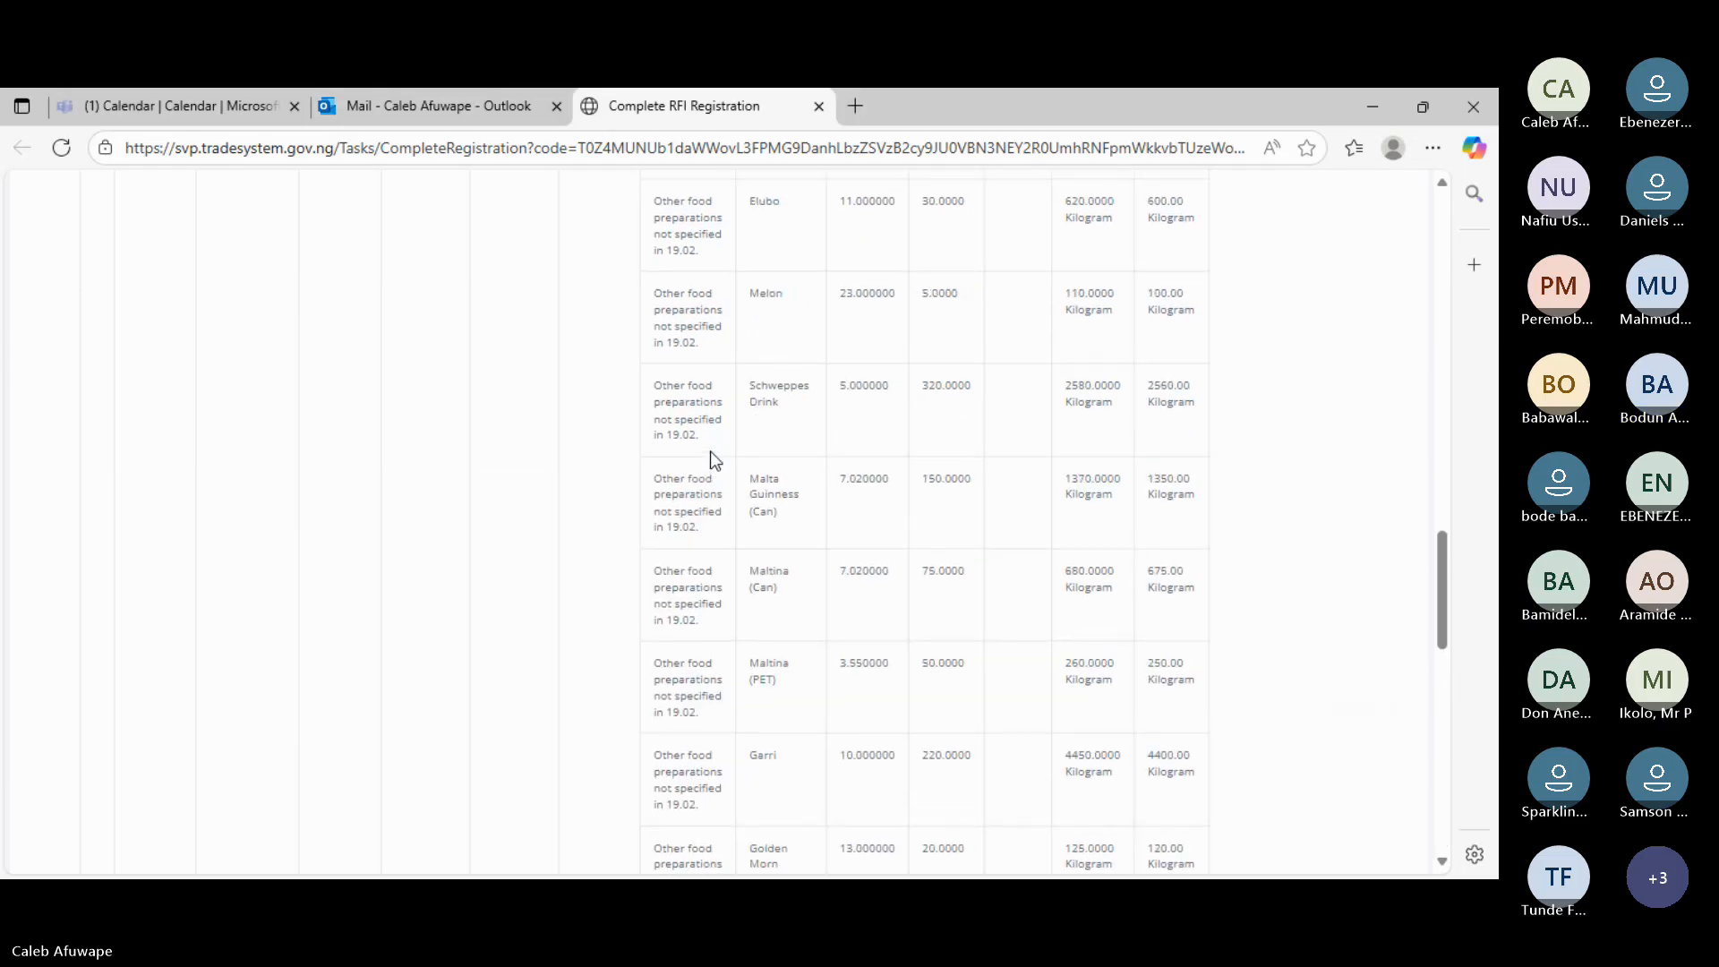
pyautogui.scroll(5, 714, 458)
pyautogui.scroll(-2, 714, 458)
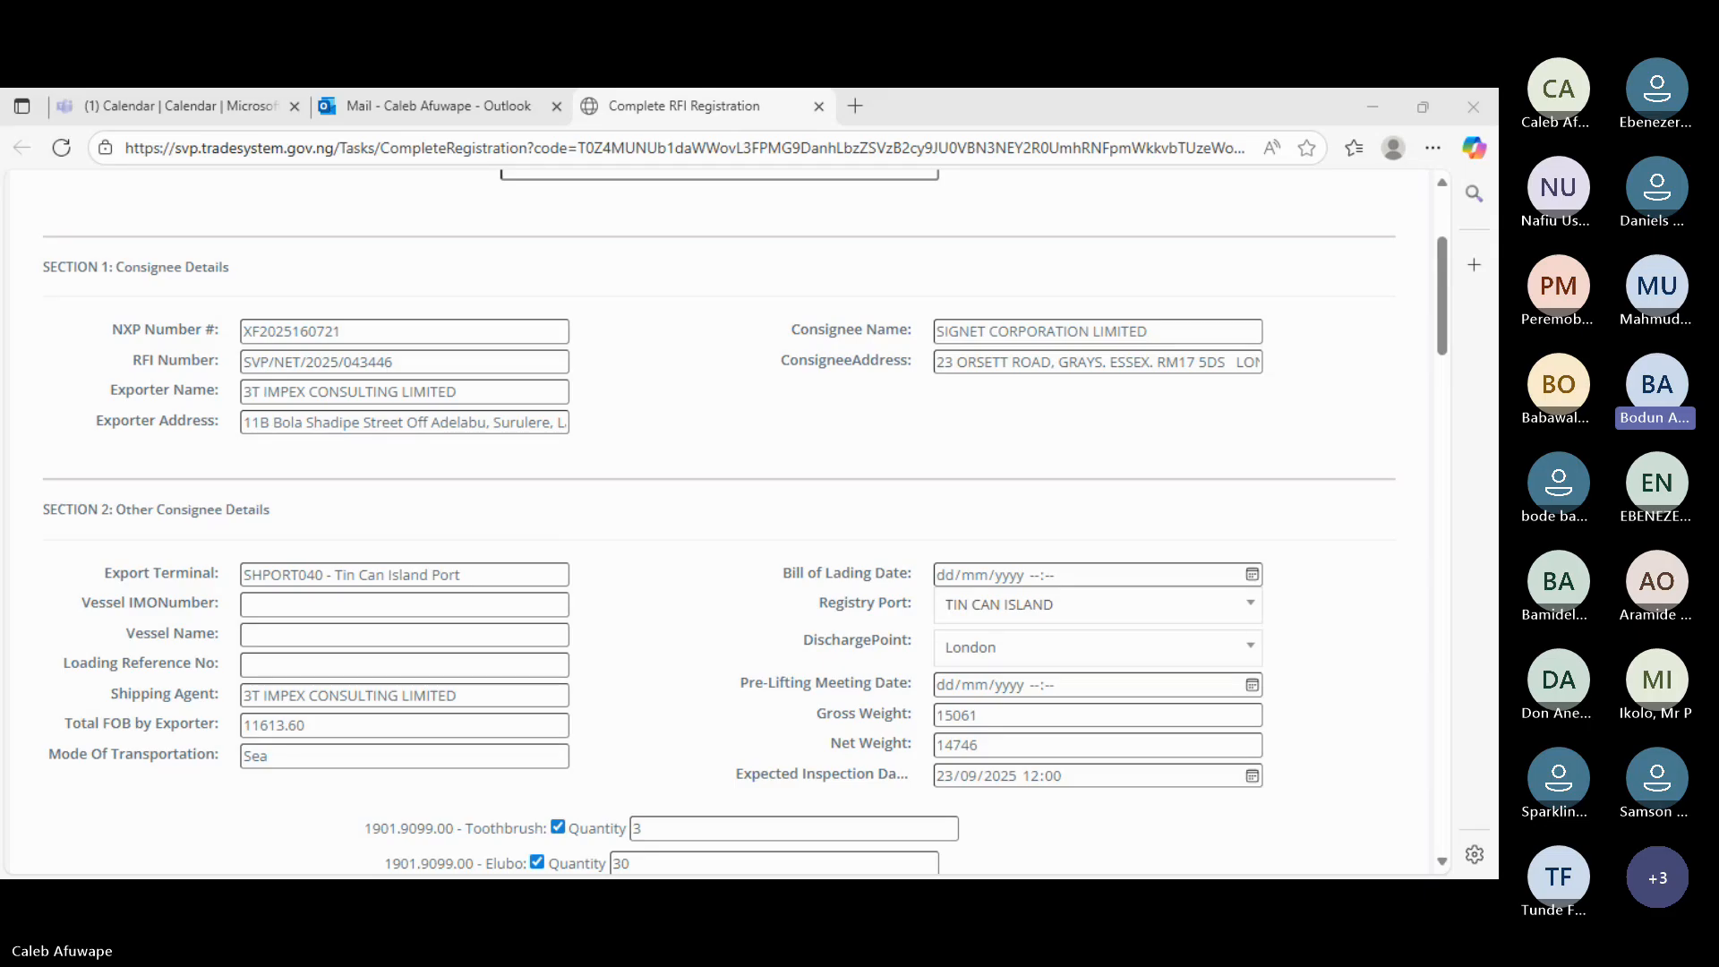
pyautogui.scroll(-12, 912, 696)
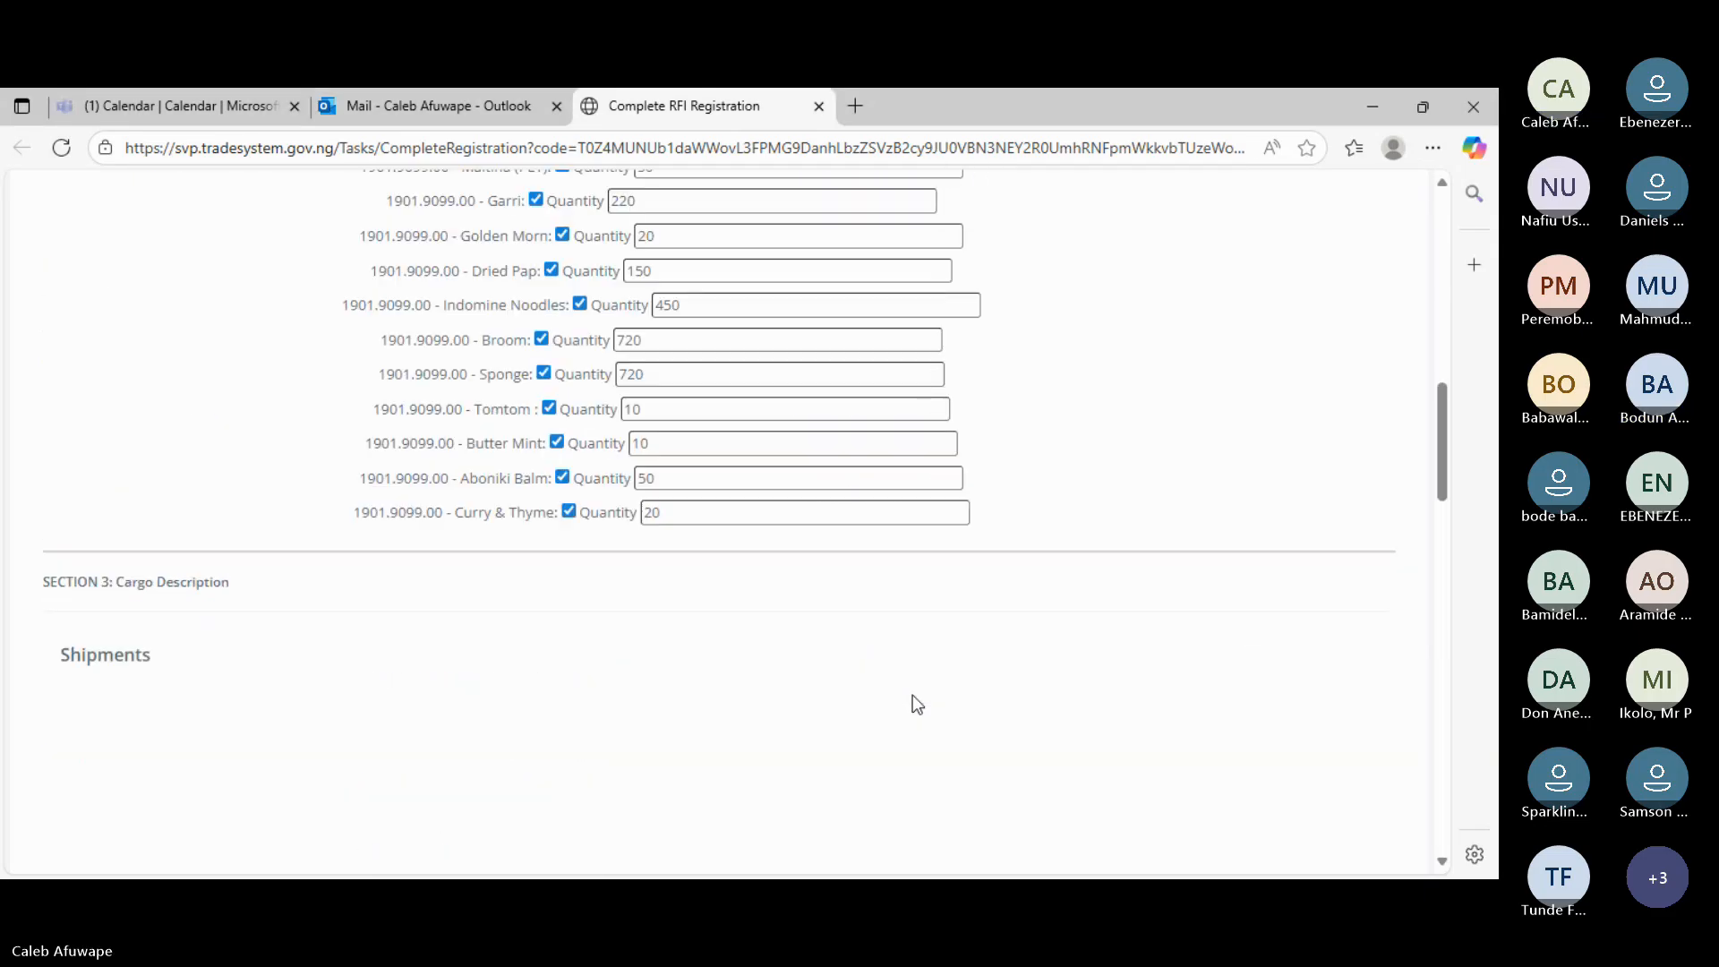
pyautogui.scroll(-4, 912, 695)
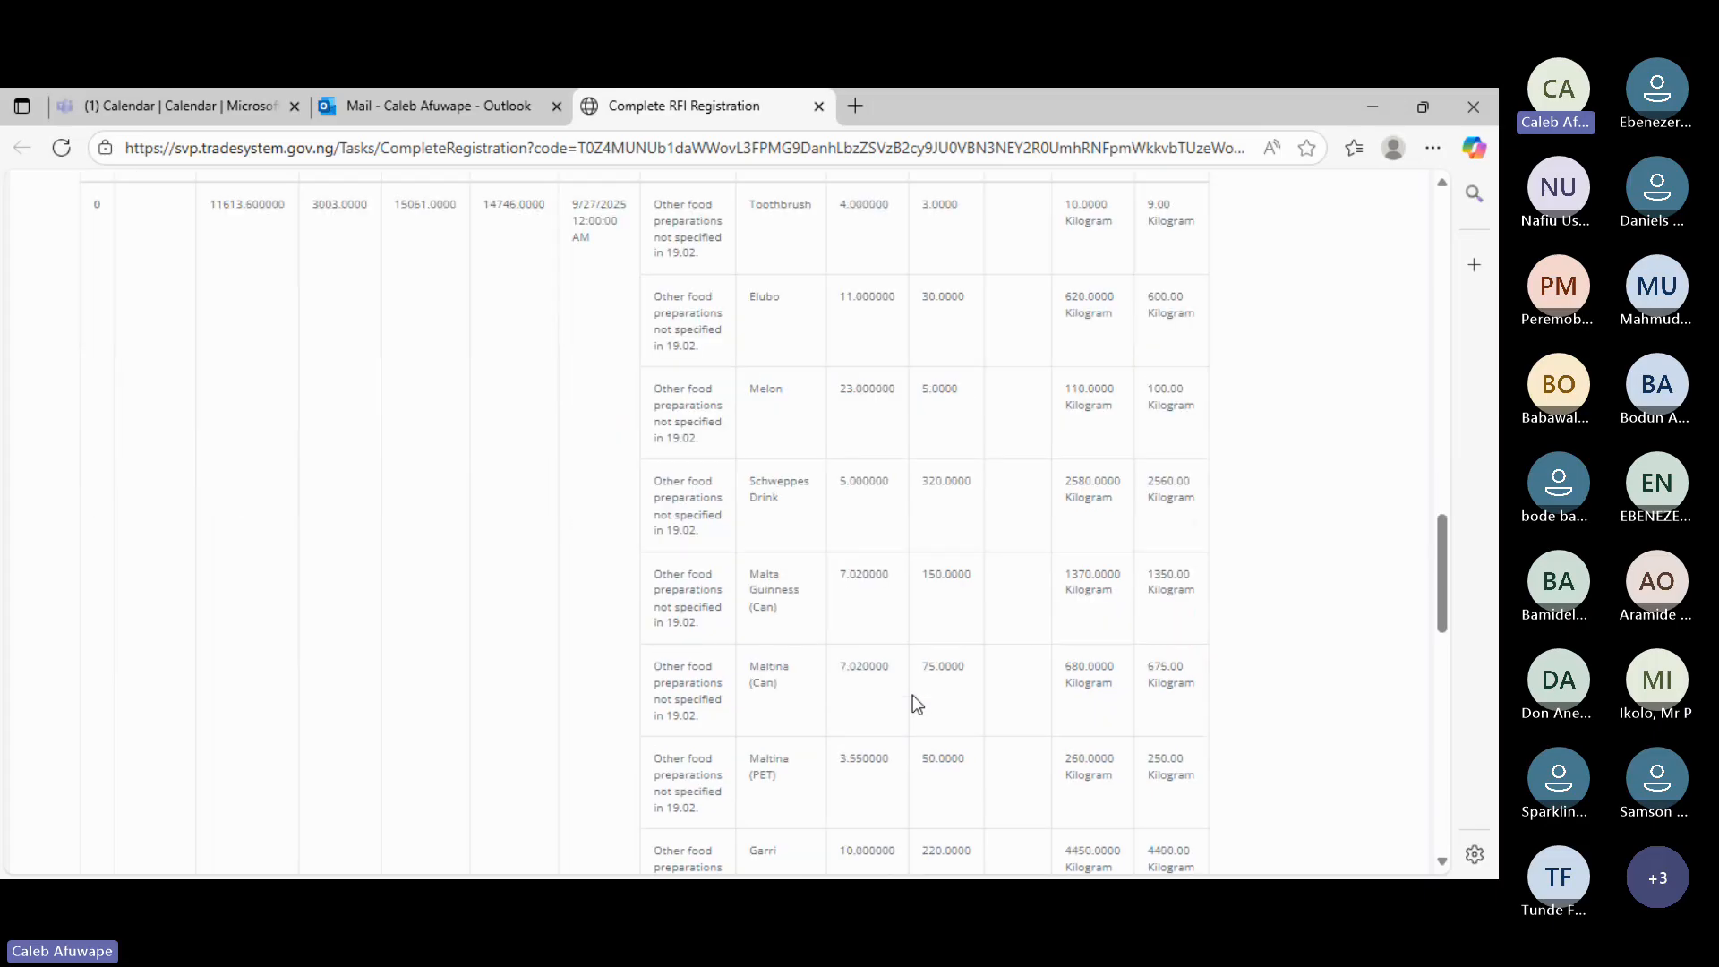
pyautogui.scroll(7, 911, 695)
pyautogui.scroll(-6, 911, 695)
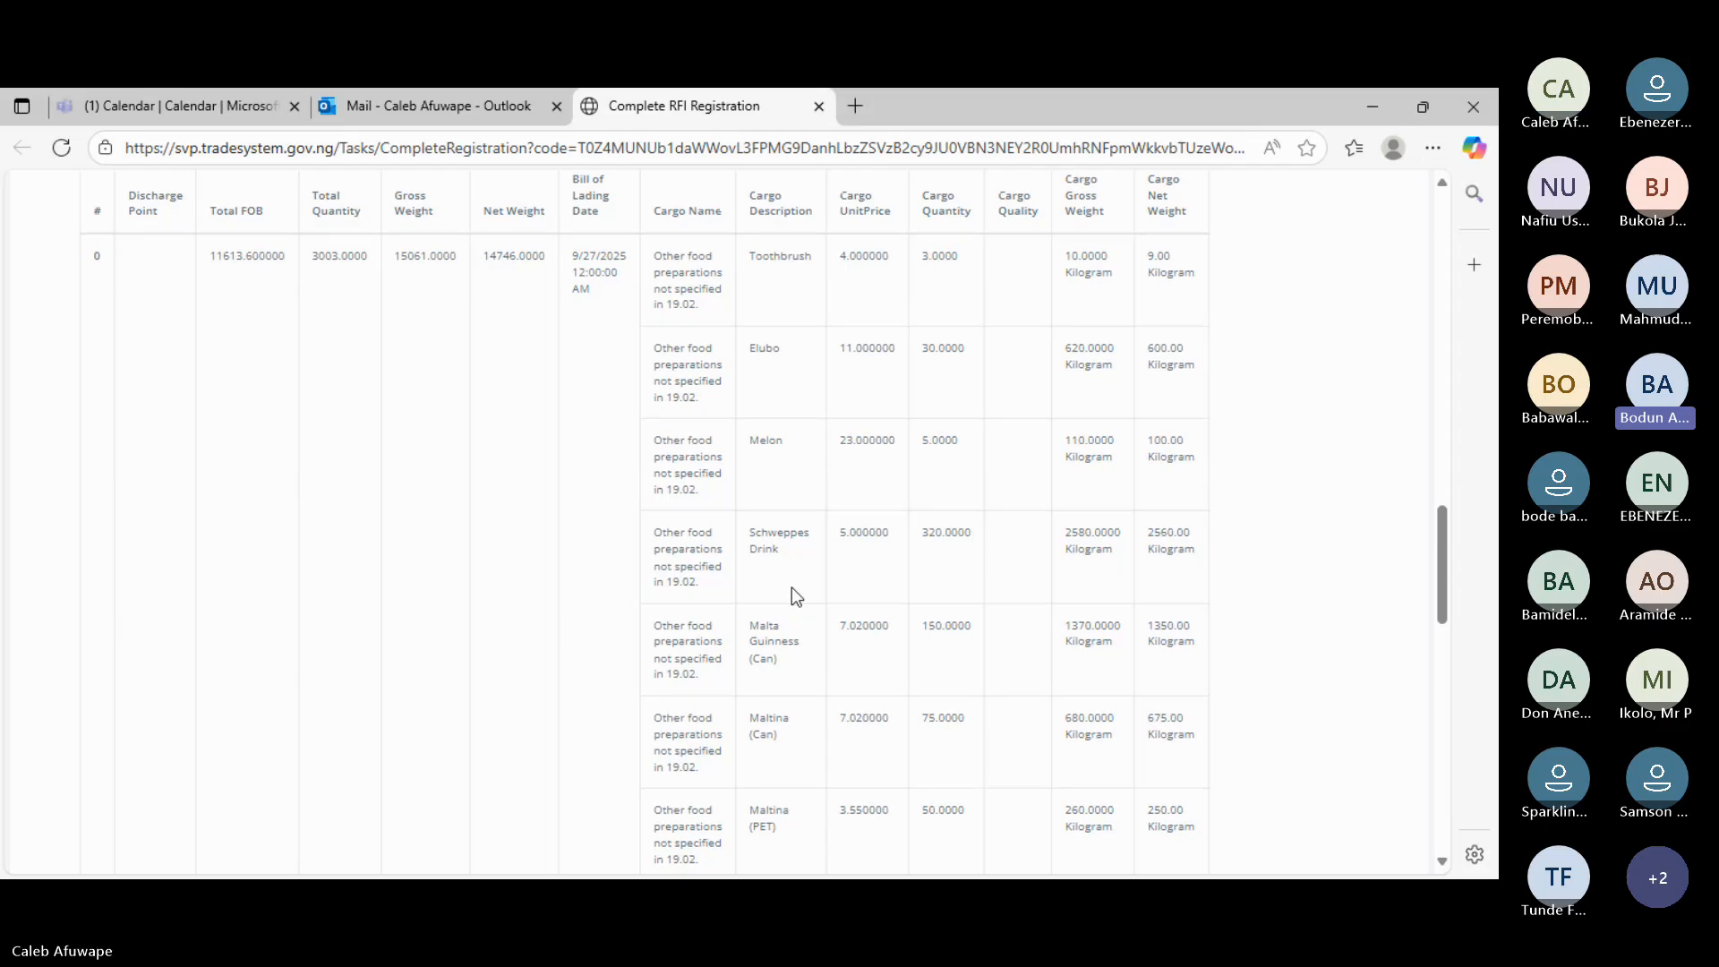
pyautogui.scroll(-2, 792, 587)
pyautogui.scroll(-6, 791, 587)
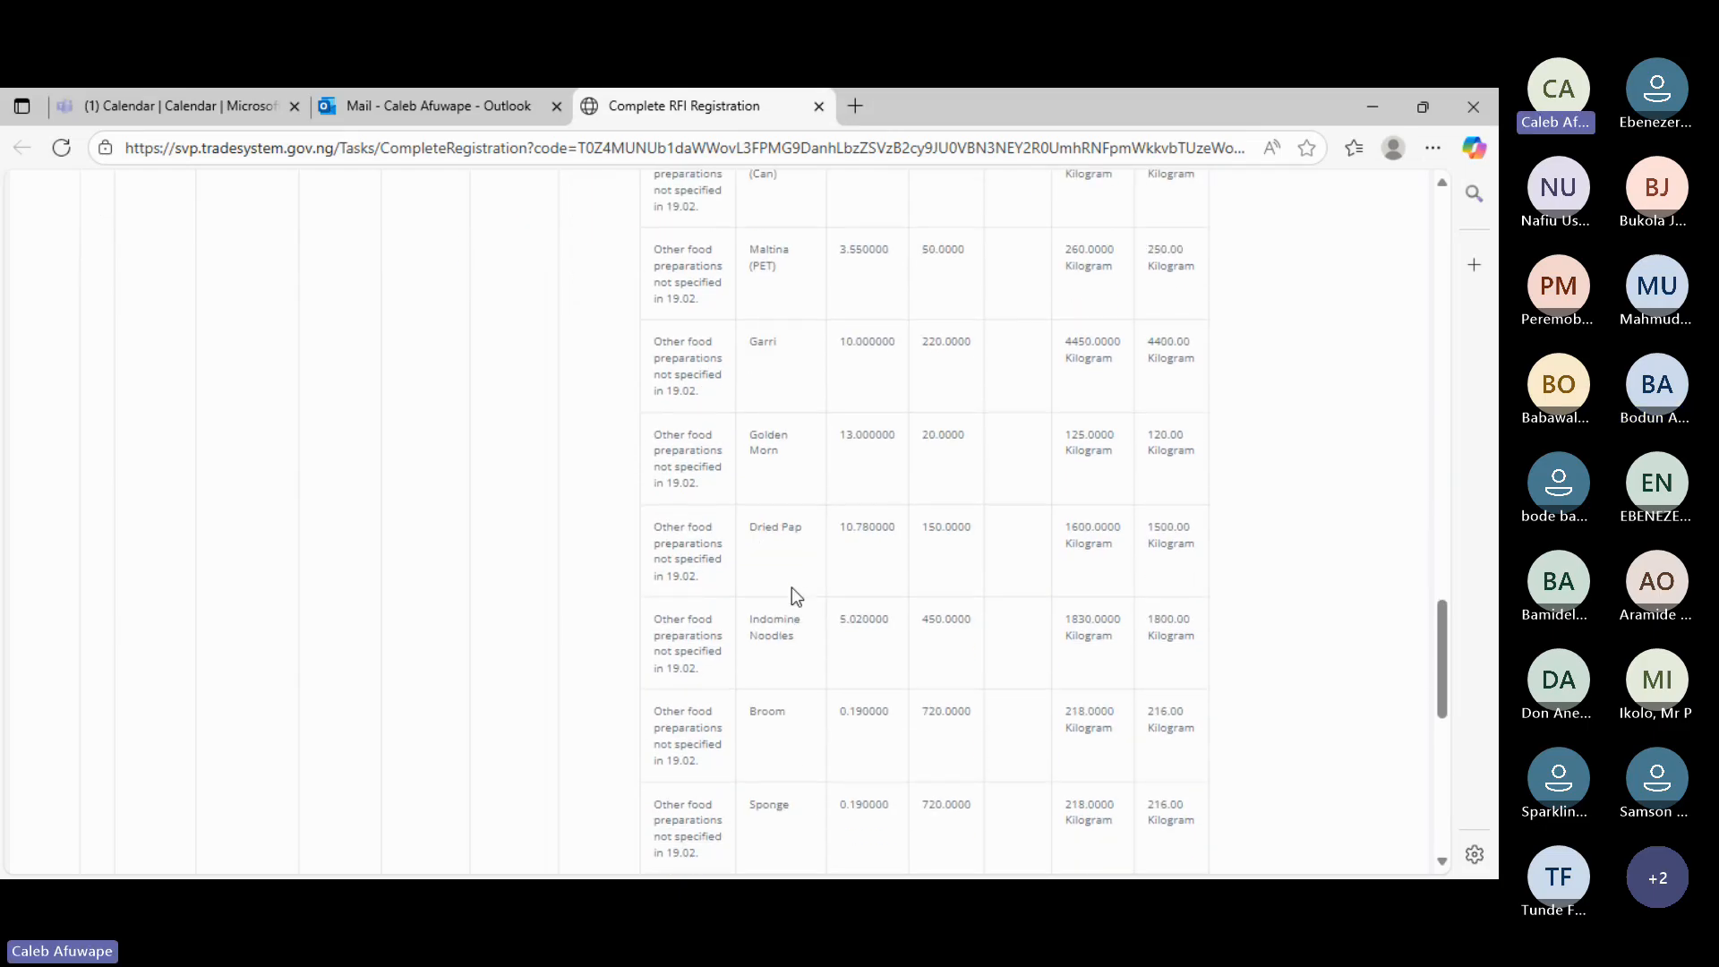
pyautogui.scroll(-6, 792, 587)
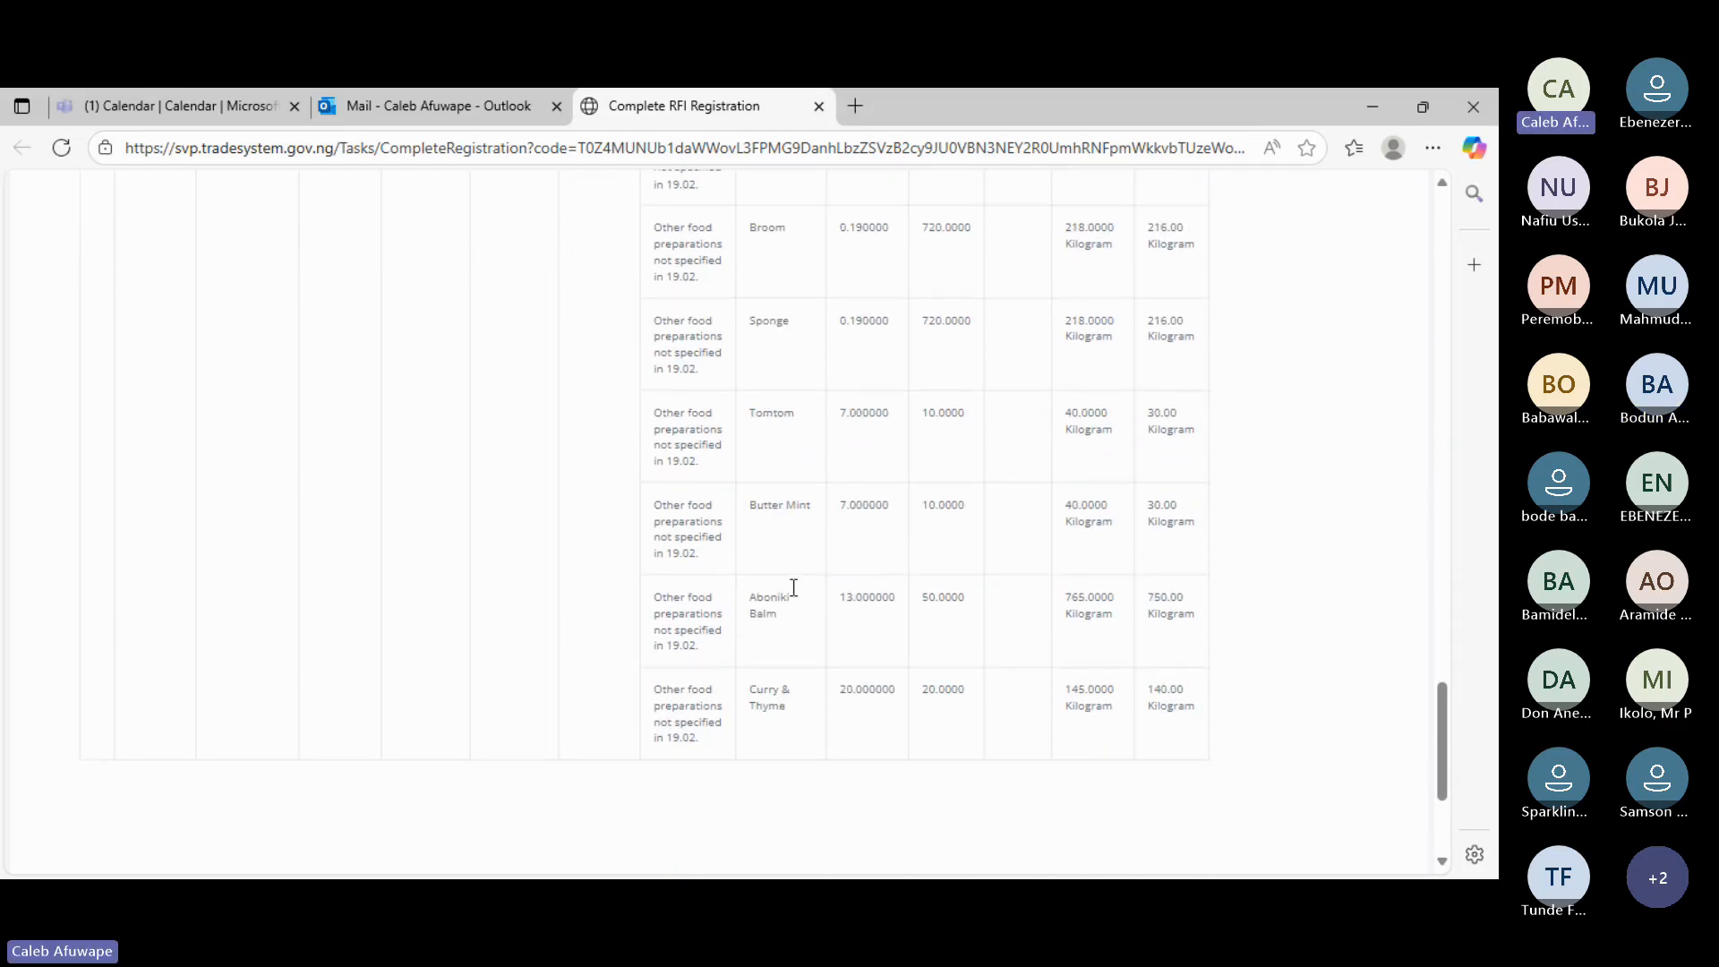
pyautogui.scroll(-1, 794, 587)
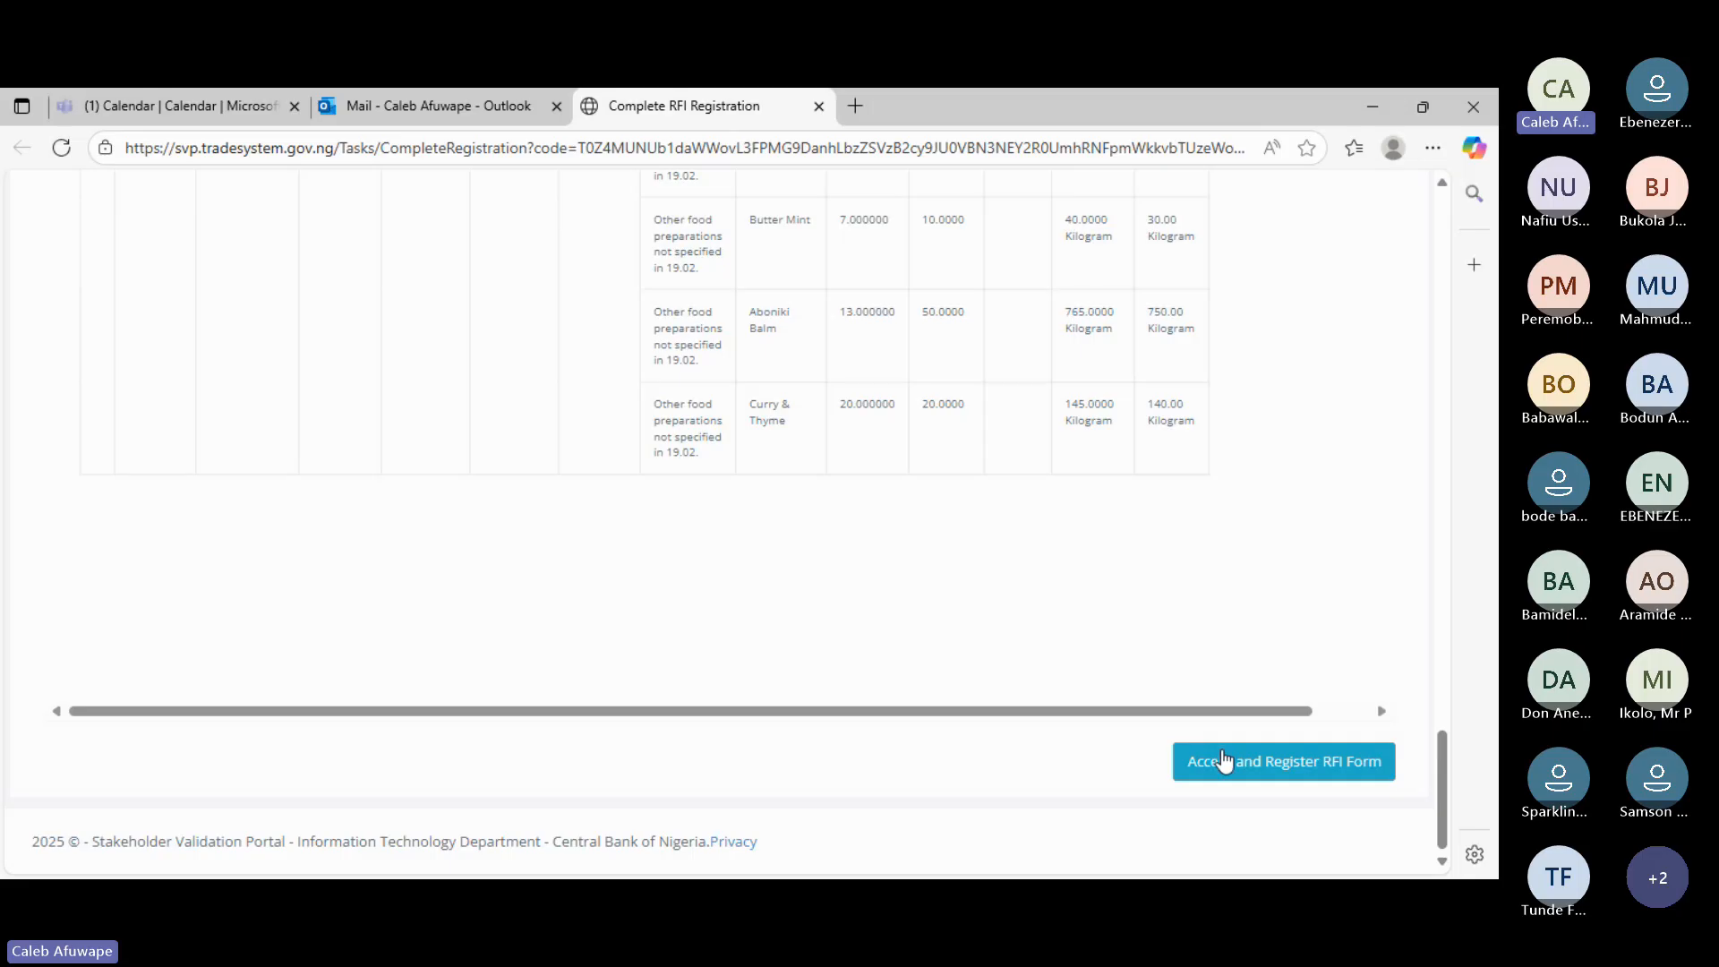
pyautogui.scroll(10, 1057, 622)
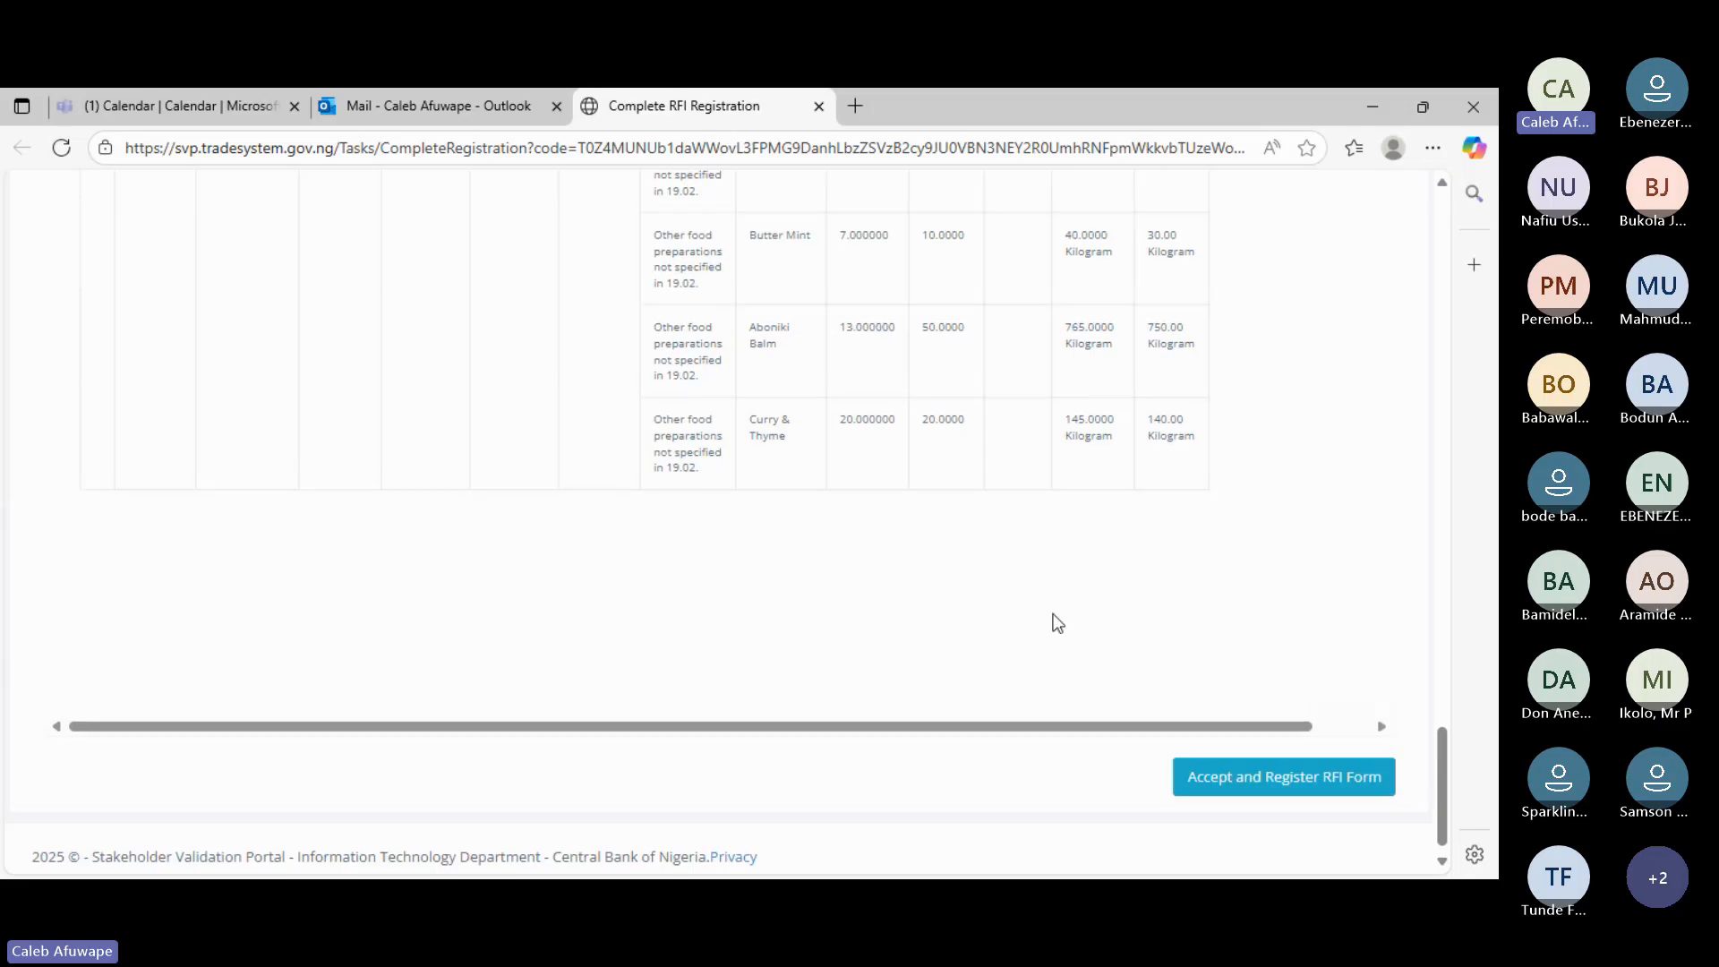
pyautogui.scroll(20, 1057, 622)
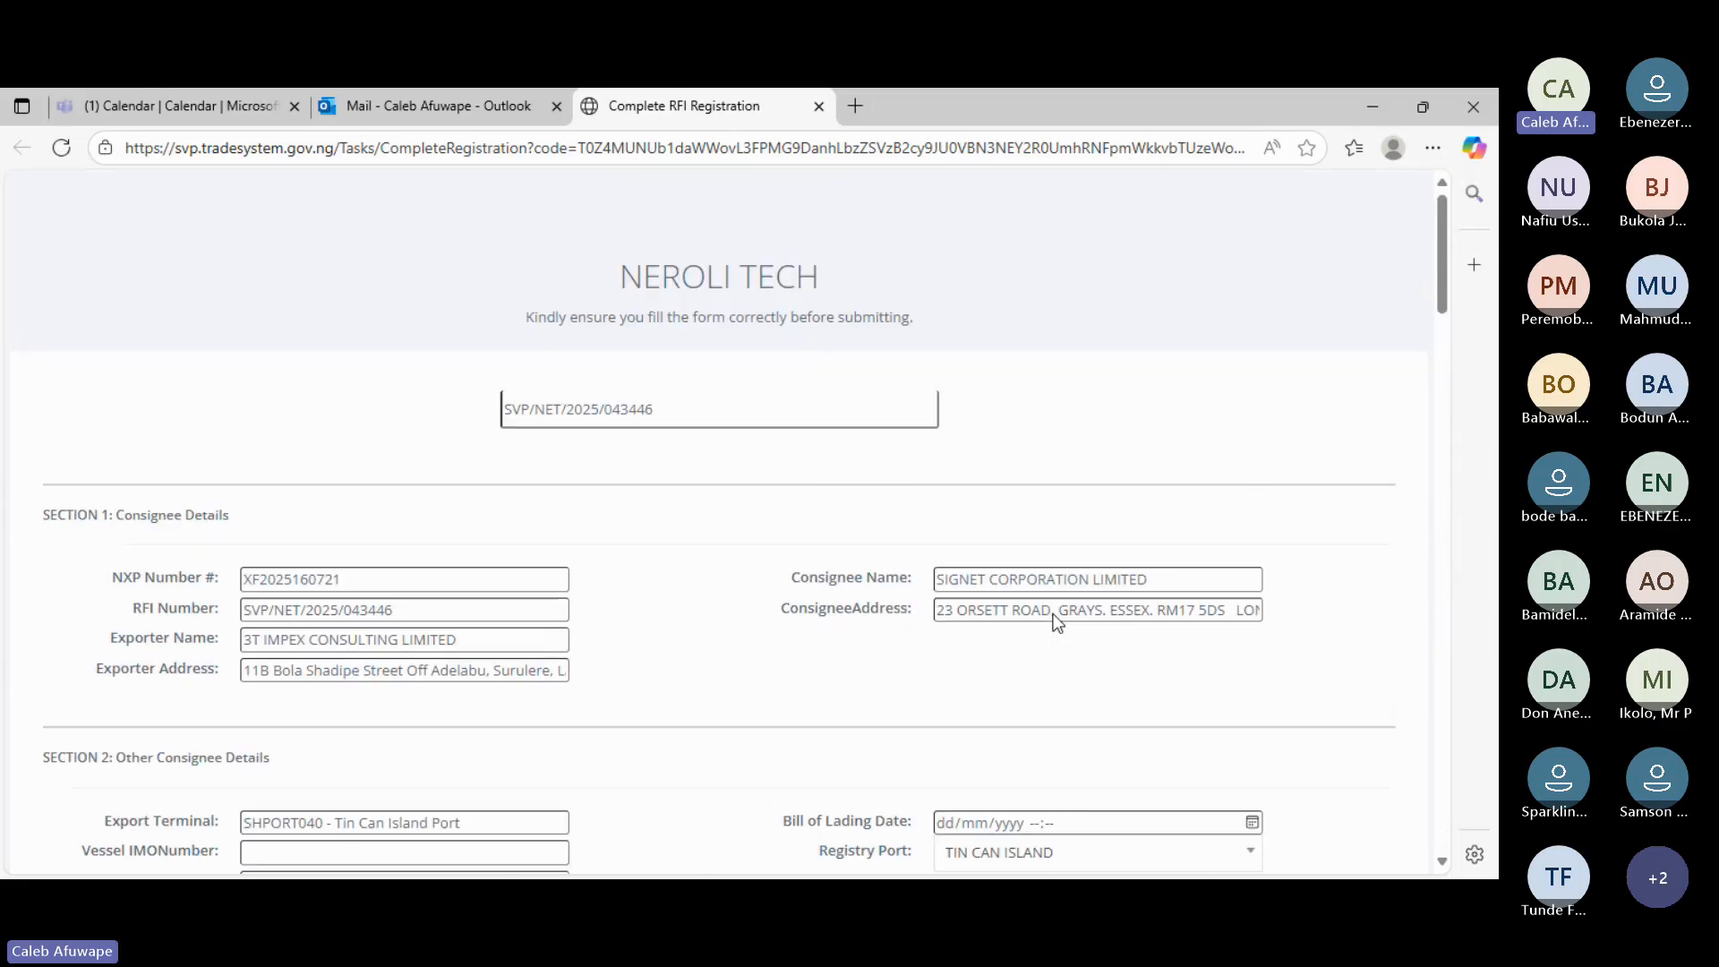
pyautogui.scroll(-3, 1056, 622)
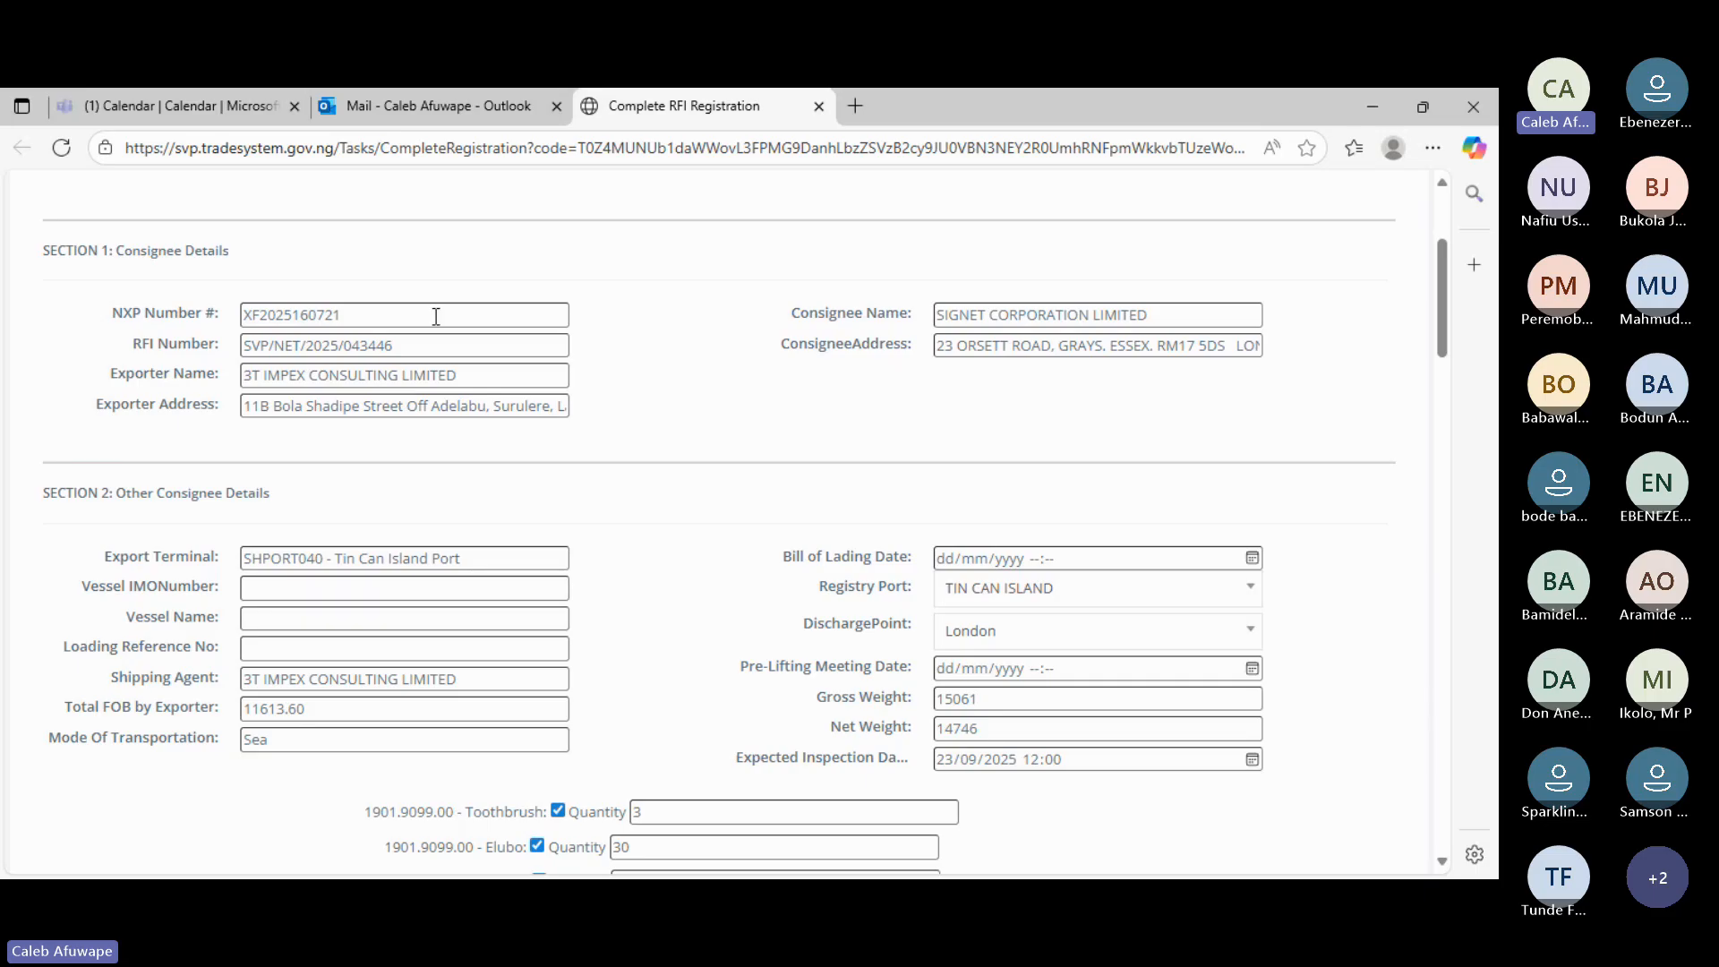
pyautogui.moveTo(435, 318); pyautogui.dragTo(332, 560)
pyautogui.click(1269, 251)
pyautogui.moveTo(265, 685); pyautogui.dragTo(450, 697)
pyautogui.moveTo(981, 700); pyautogui.dragTo(905, 728)
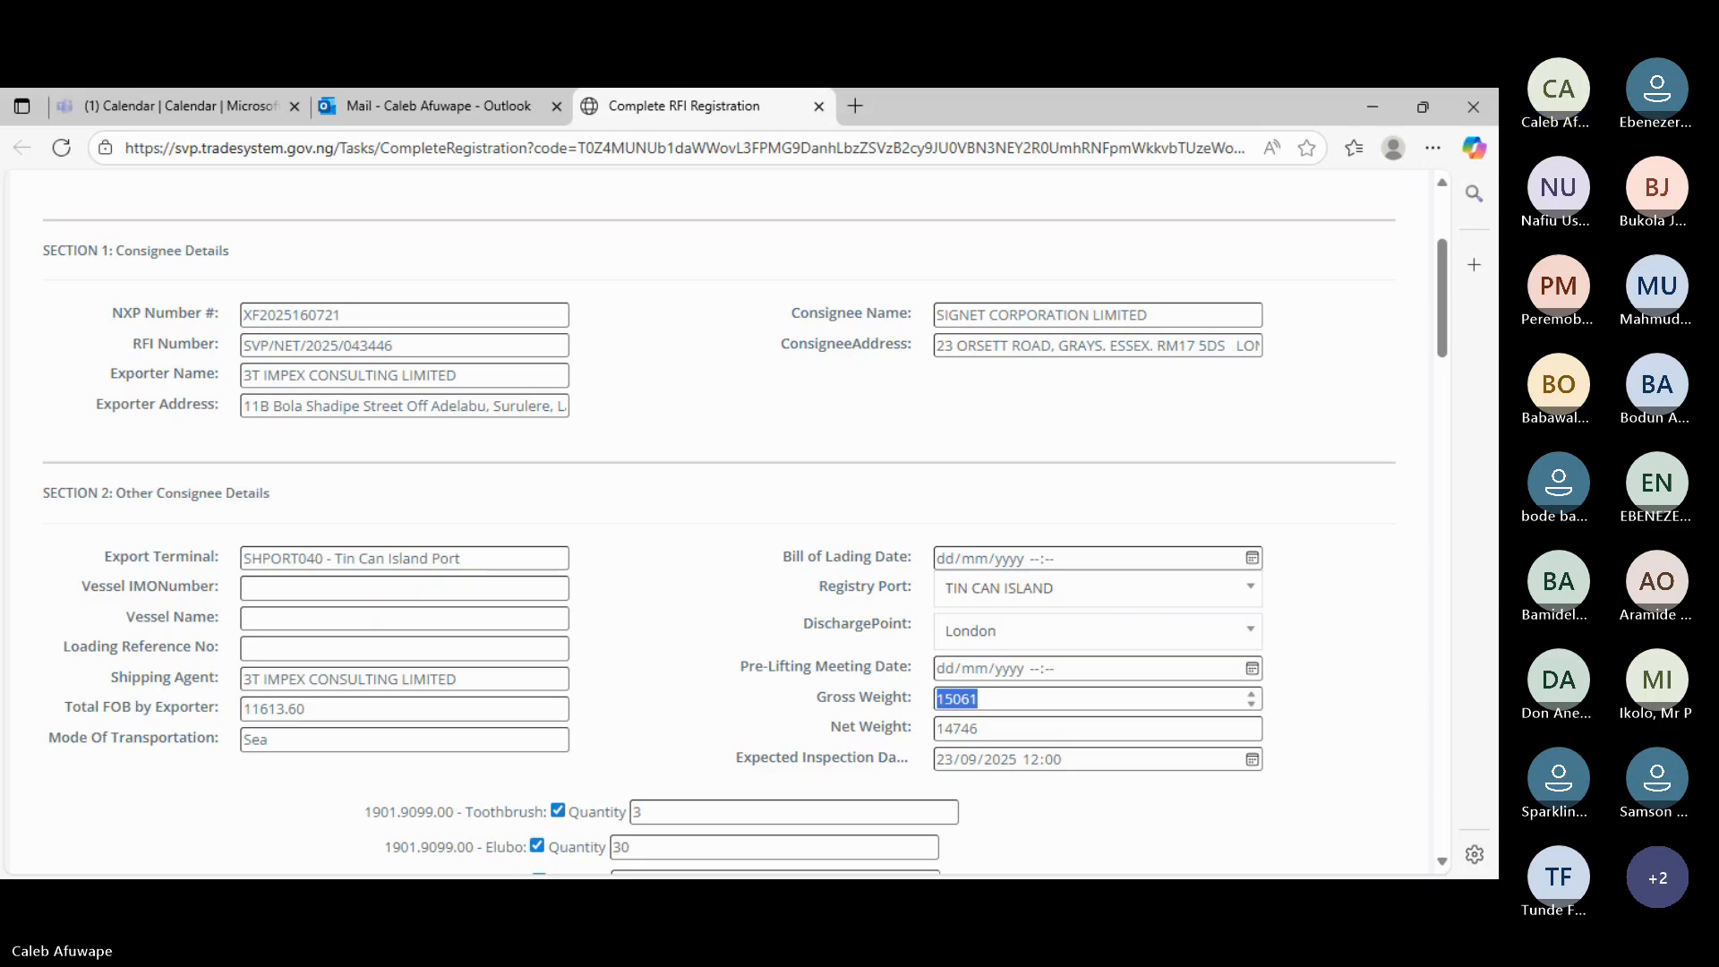
pyautogui.hotkey('alt', 'Tab')
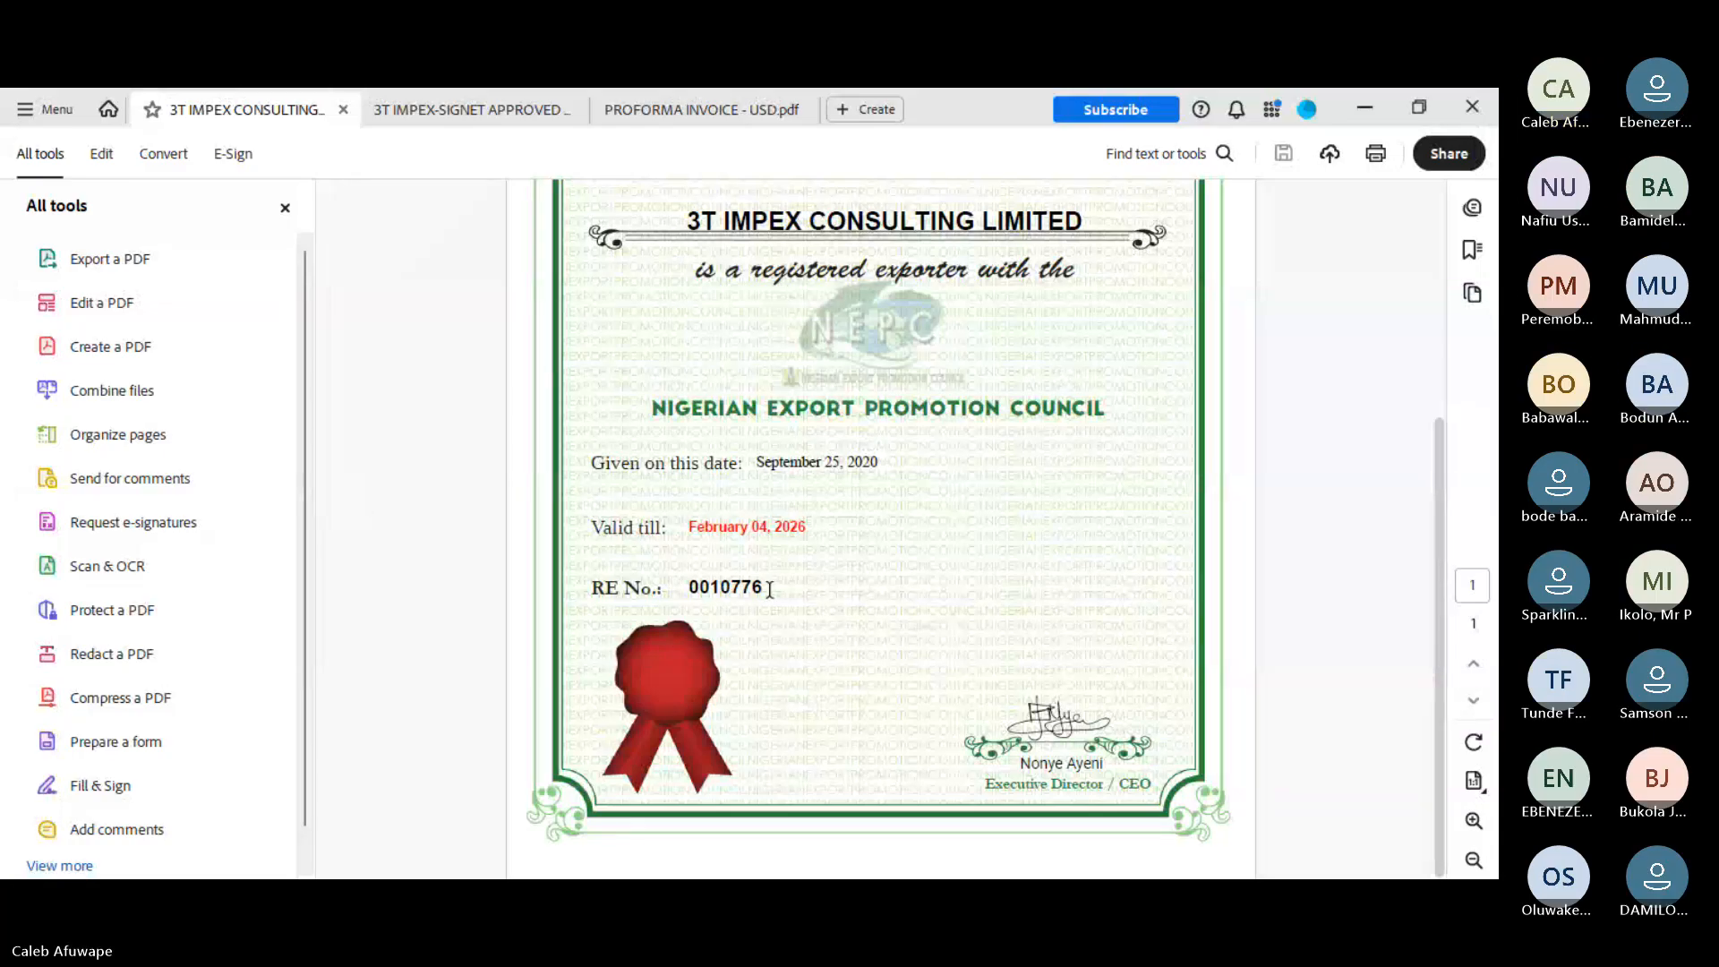
# - Highlight the RE No. on 3T IMPEX CONSULTING LIMITED's NEPC certificate and review the page
pyautogui.moveTo(768, 590); pyautogui.dragTo(695, 599)
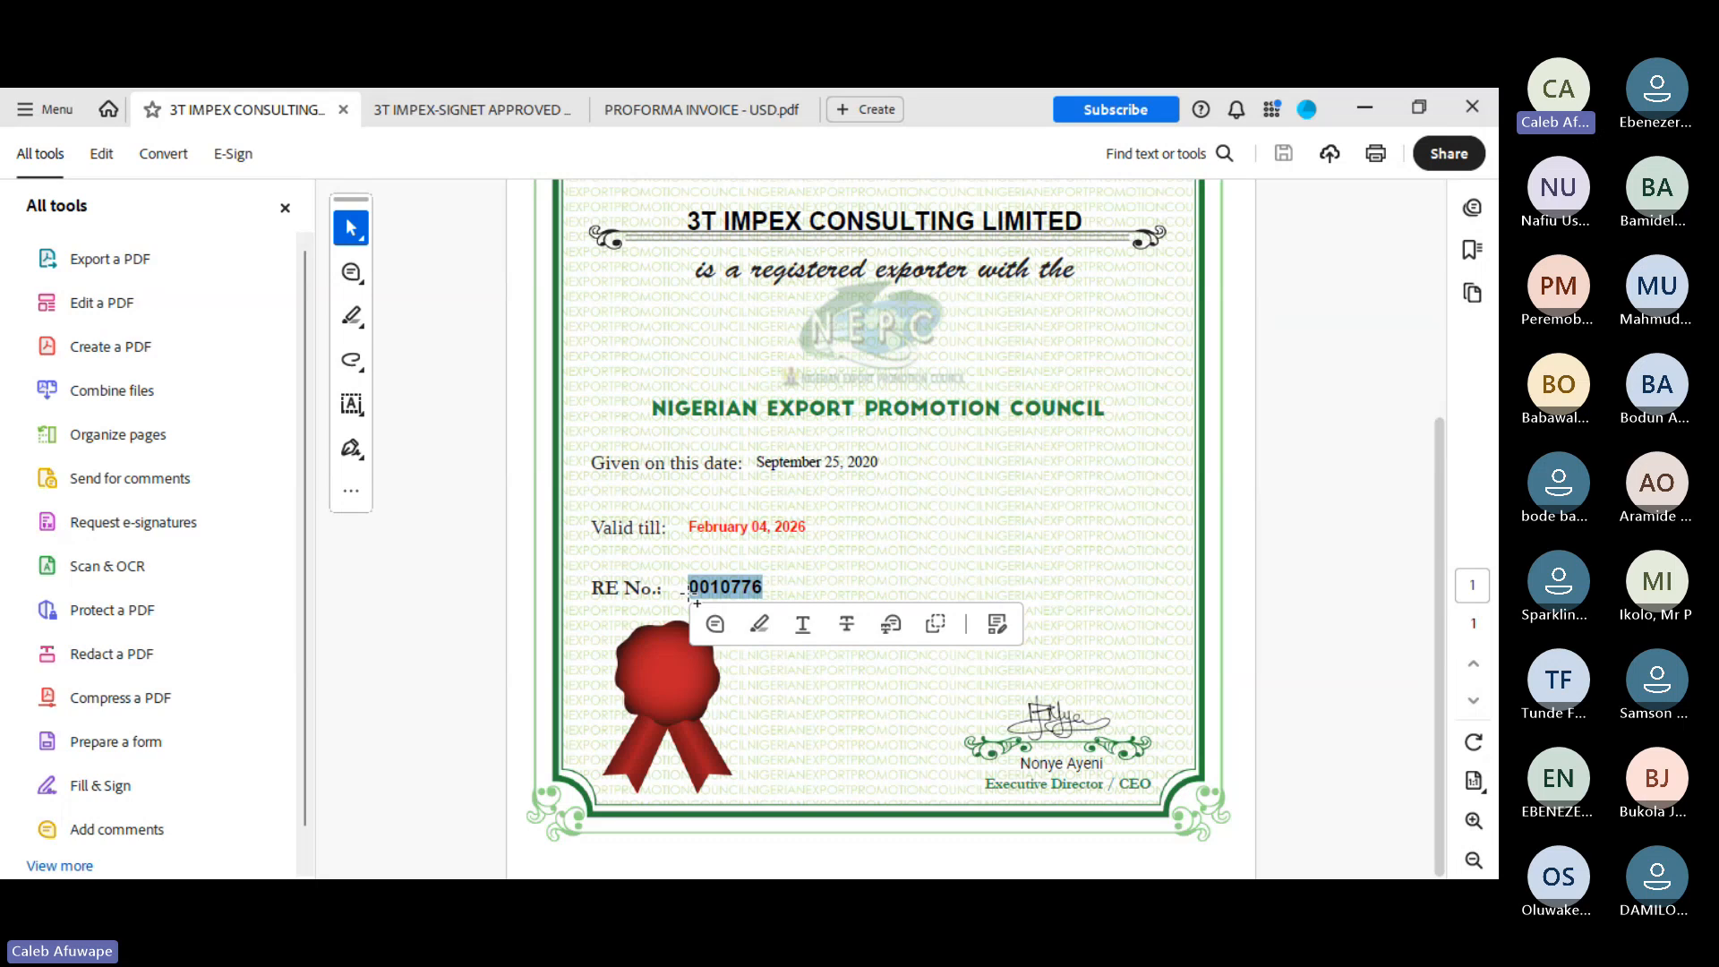
pyautogui.scroll(5, 967, 510)
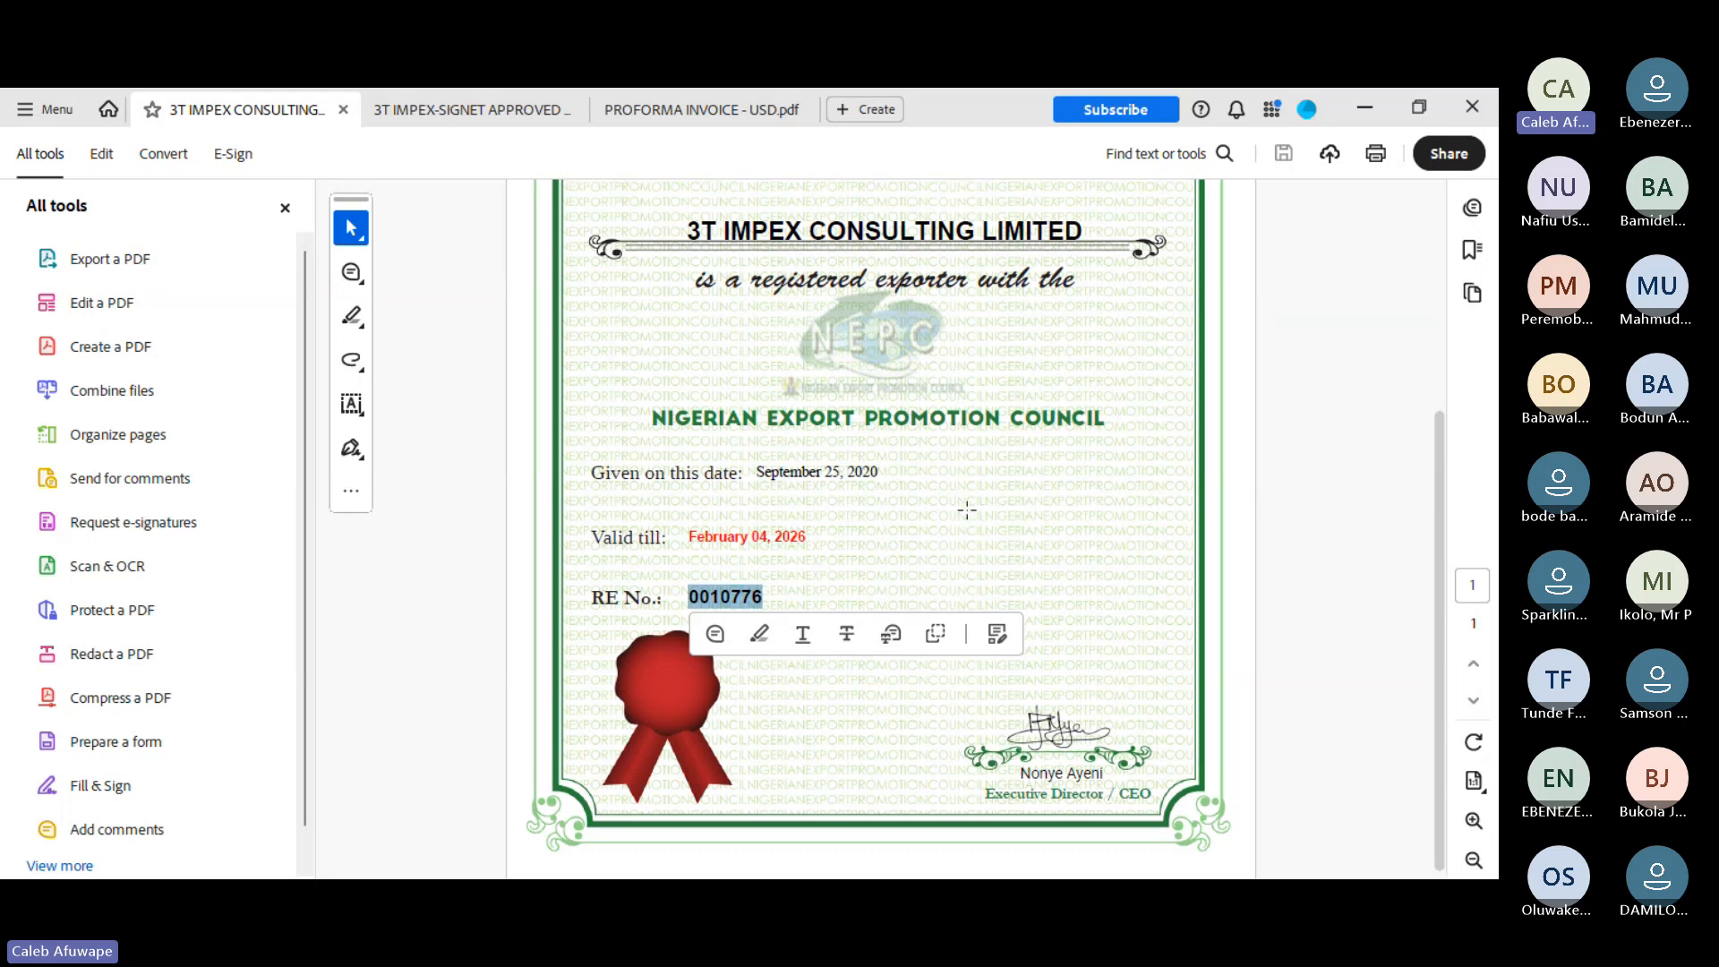
pyautogui.scroll(-3, 967, 510)
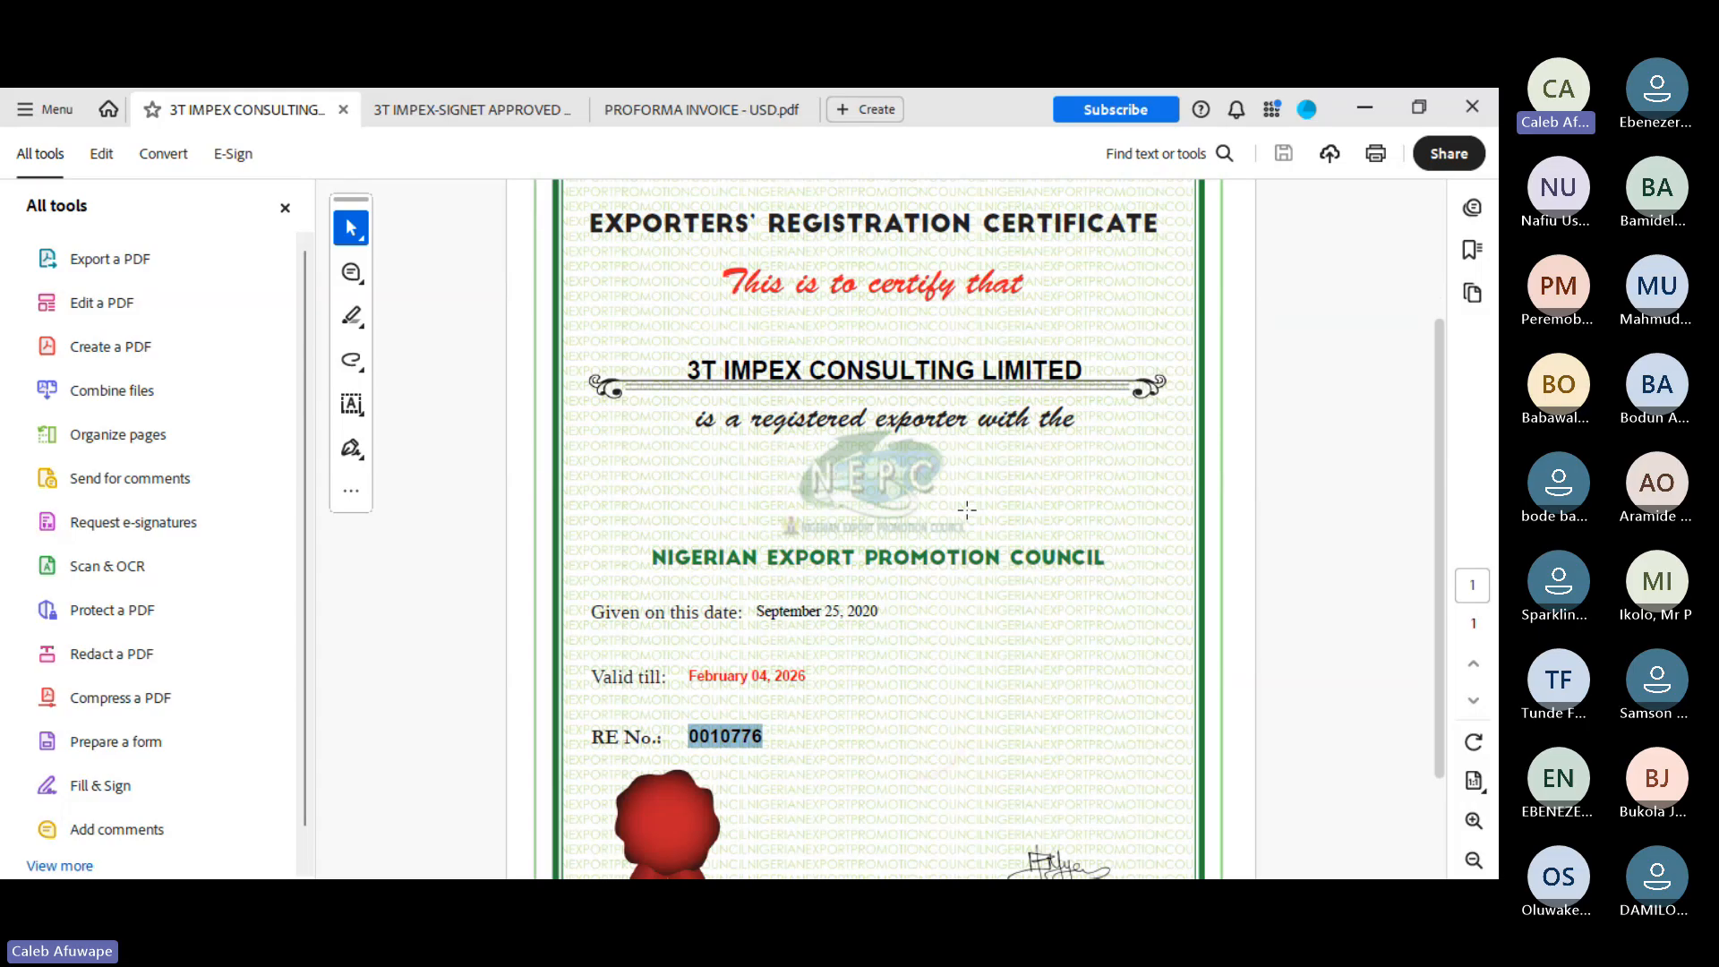
pyautogui.scroll(3, 967, 510)
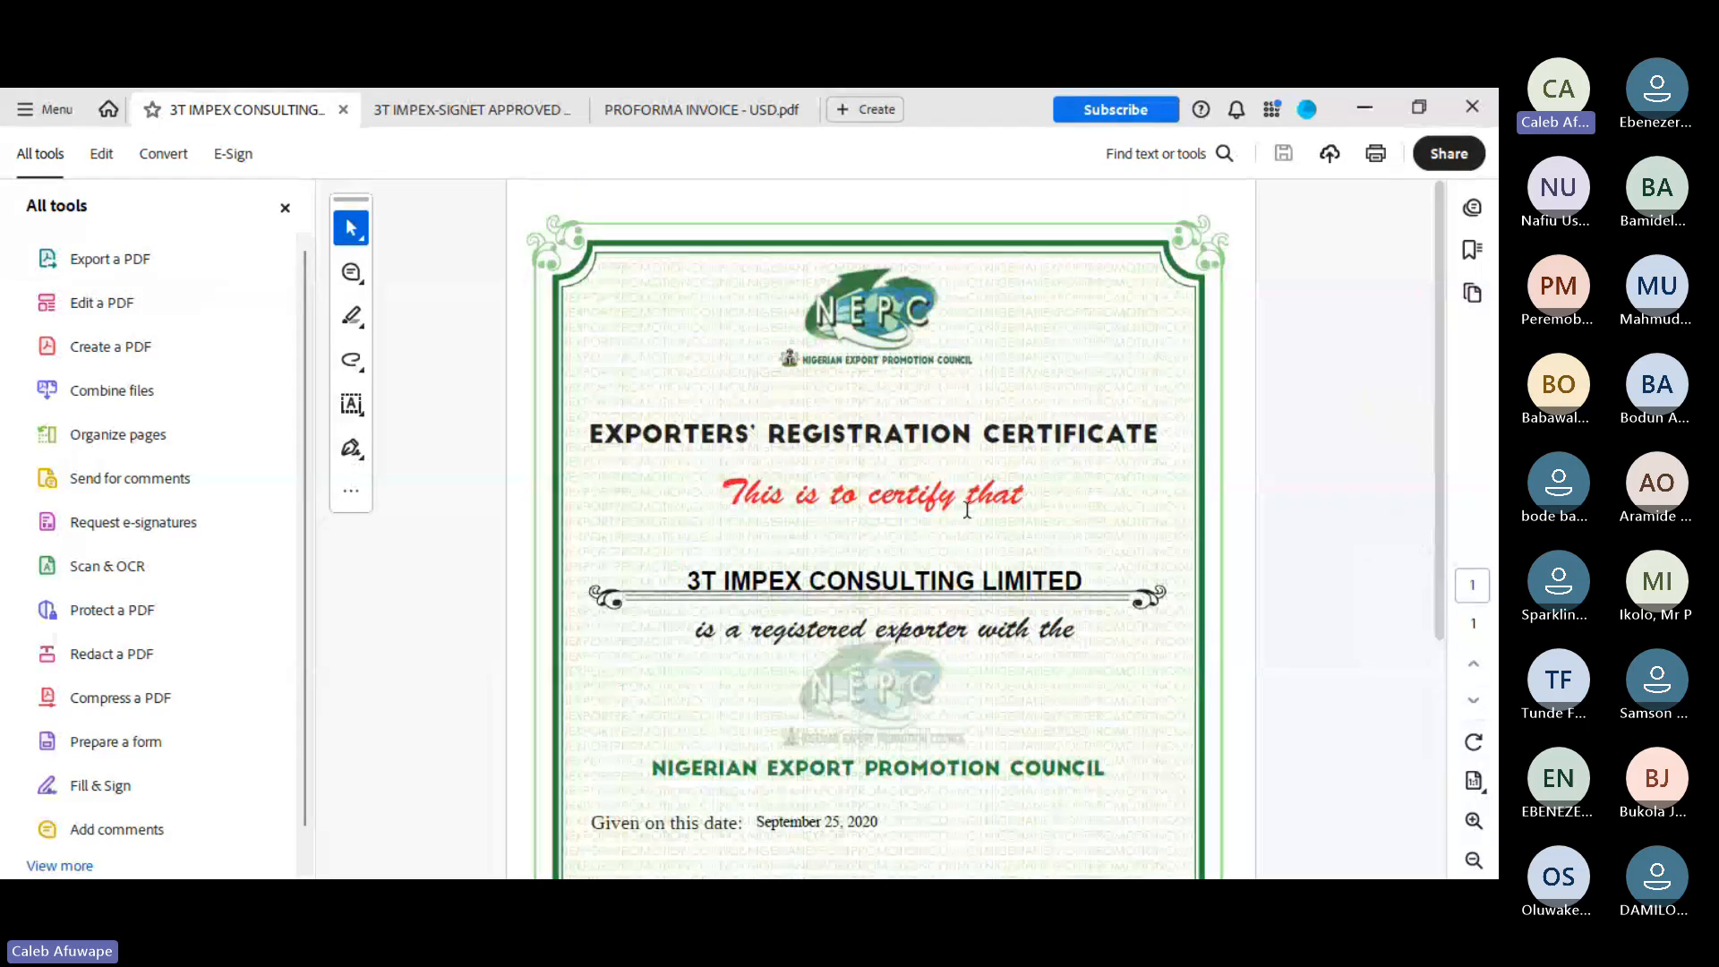
pyautogui.scroll(-4, 967, 510)
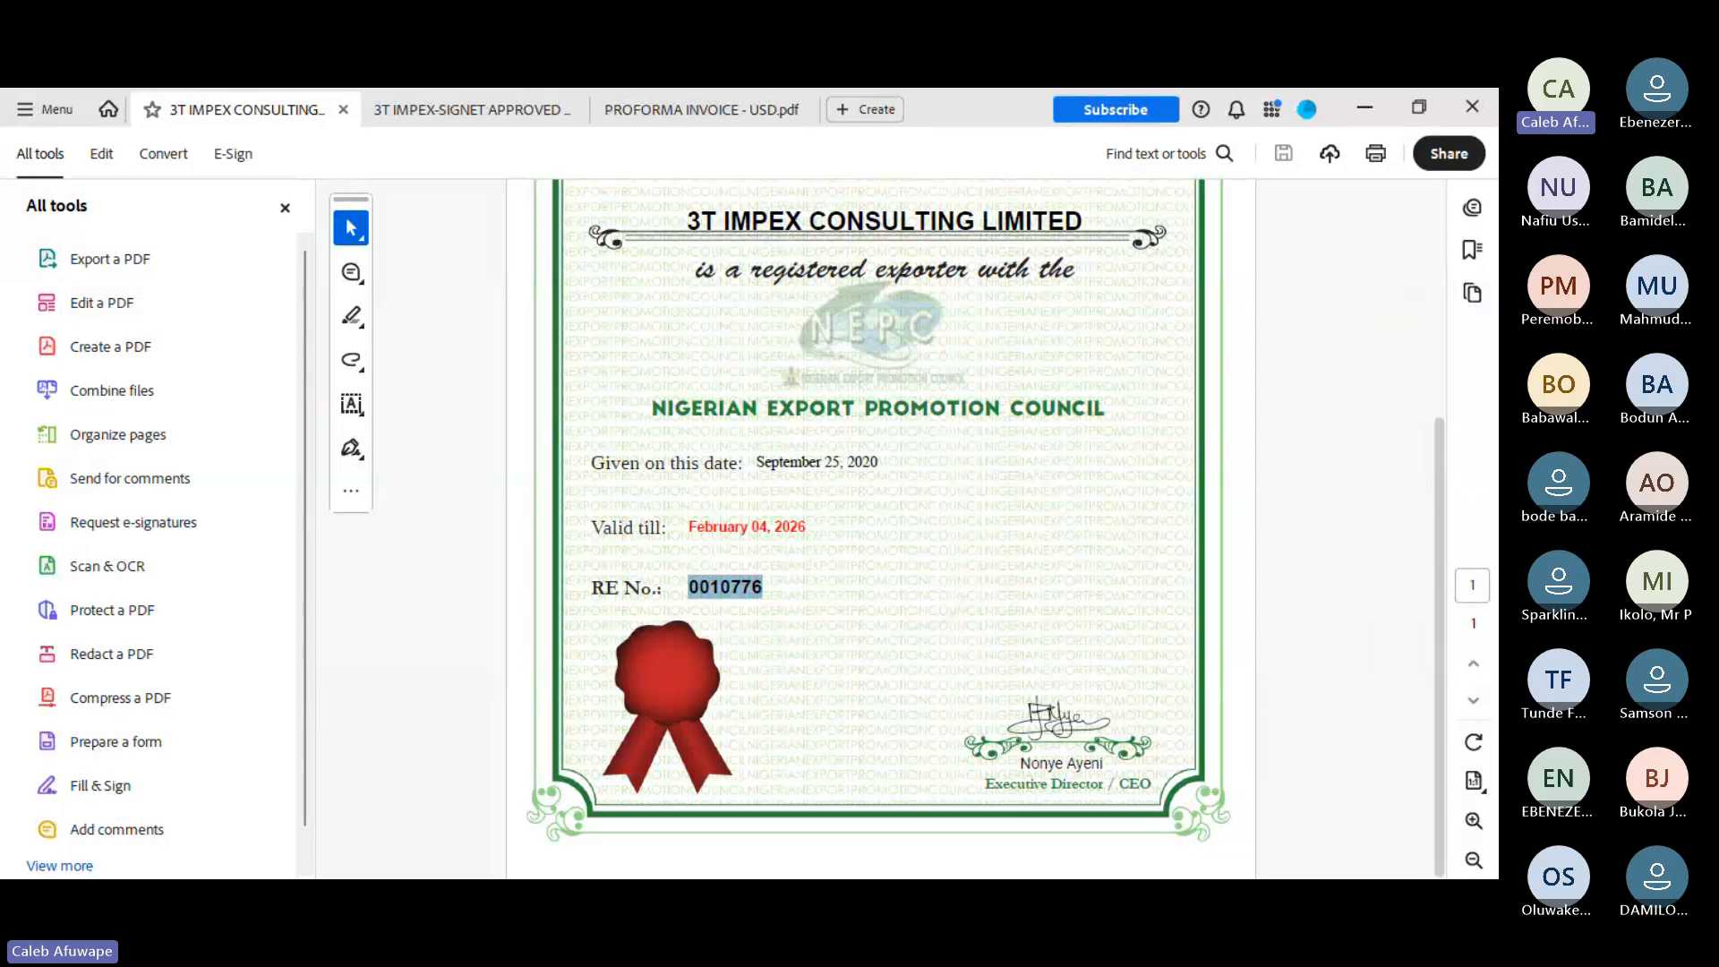